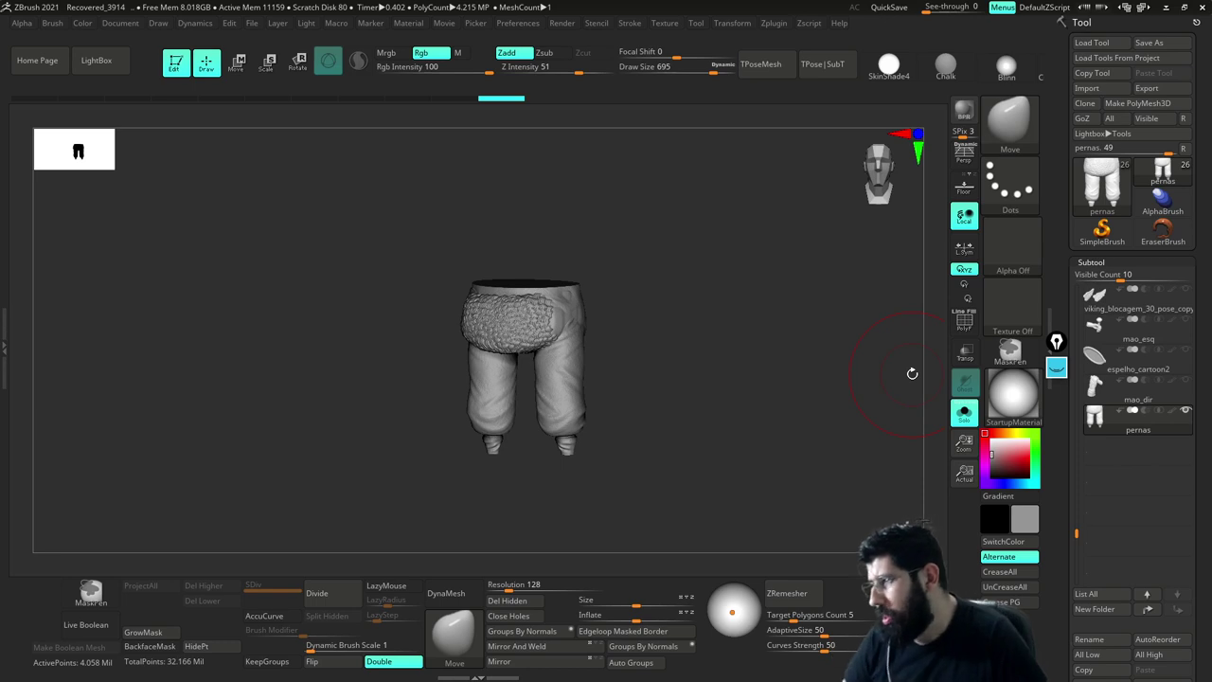
# Leave Solo mode on the legs and make all of the character's subtools visible
pyautogui.moveTo(885, 360)
pyautogui.mouseDown()
pyautogui.moveTo(772, 411)
pyautogui.moveTo(836, 423)
pyautogui.moveTo(822, 423)
pyautogui.mouseUp()
pyautogui.press('s')
pyautogui.moveTo(822, 423)
pyautogui.mouseDown()
pyautogui.moveTo(812, 420)
pyautogui.moveTo(845, 458)
pyautogui.moveTo(839, 404)
pyautogui.moveTo(862, 408)
pyautogui.mouseUp()
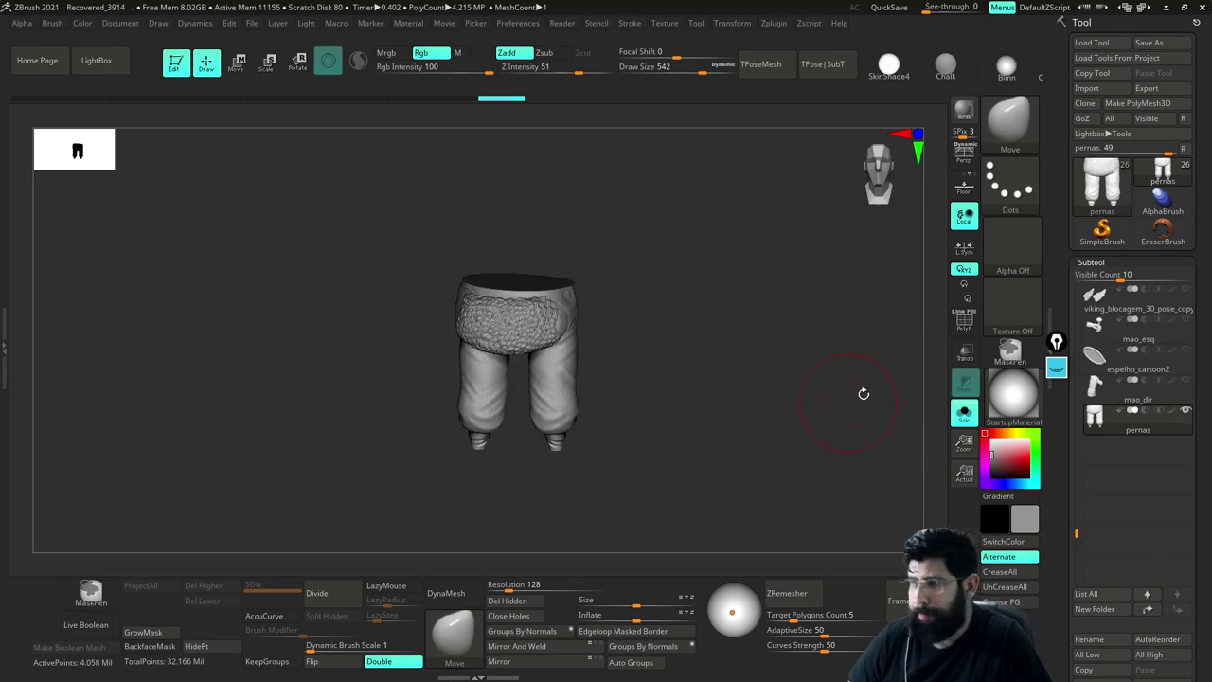
pyautogui.click(966, 420)
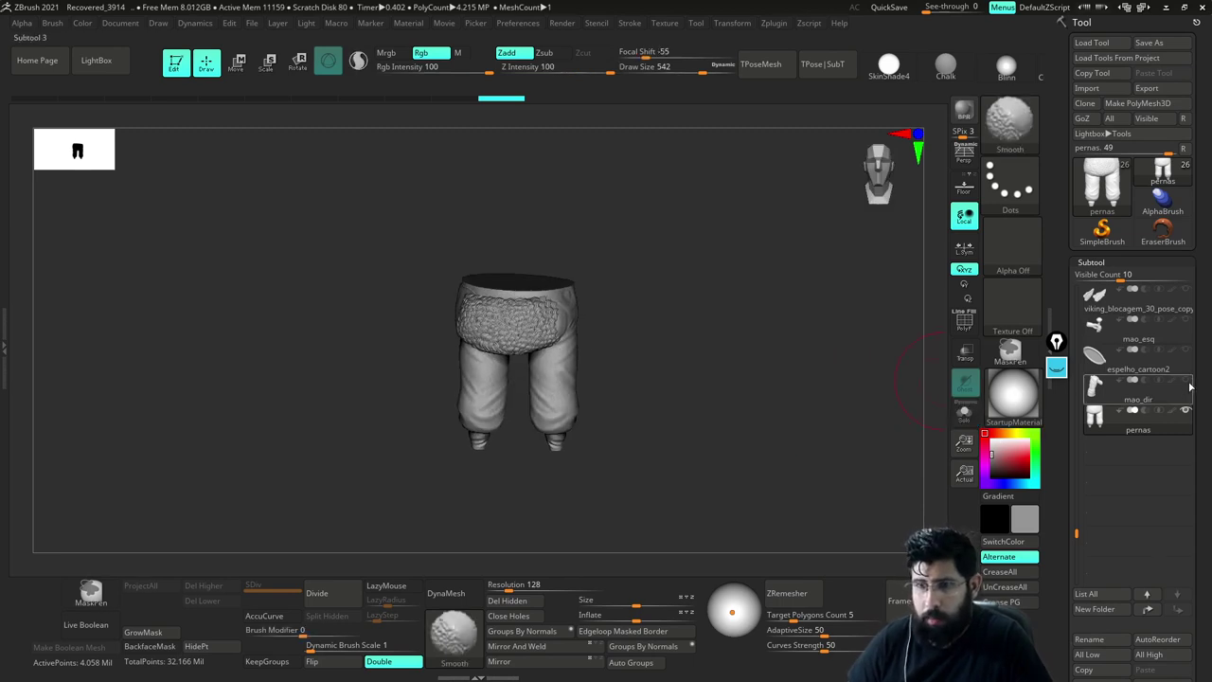
pyautogui.keyDown('shift'); pyautogui.click(1187, 382); pyautogui.keyUp('shift')
# Set the Move brush's draw size to 299 and select the shirt's torso subtool, checking it briefly in isolation
pyautogui.press('s')
pyautogui.moveTo(718, 395)
pyautogui.mouseDown()
pyautogui.moveTo(708, 391)
pyautogui.moveTo(828, 381)
pyautogui.moveTo(771, 346)
pyautogui.moveTo(814, 379)
pyautogui.moveTo(803, 325)
pyautogui.moveTo(828, 461)
pyautogui.moveTo(826, 433)
pyautogui.moveTo(754, 426)
pyautogui.moveTo(829, 422)
pyautogui.mouseUp()
pyautogui.press('s')
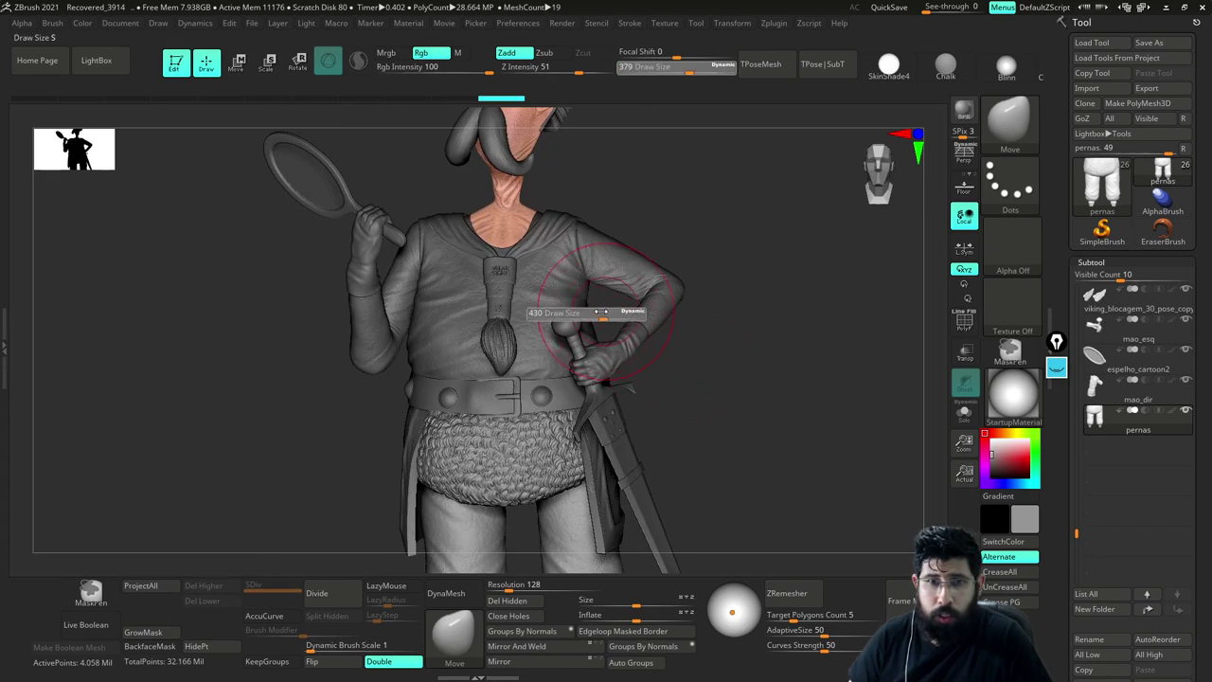
pyautogui.moveTo(602, 314); pyautogui.dragTo(594, 313)
pyautogui.keyDown('alt'); pyautogui.click(544, 301); pyautogui.keyUp('alt')
pyautogui.hotkey('shift', 's')
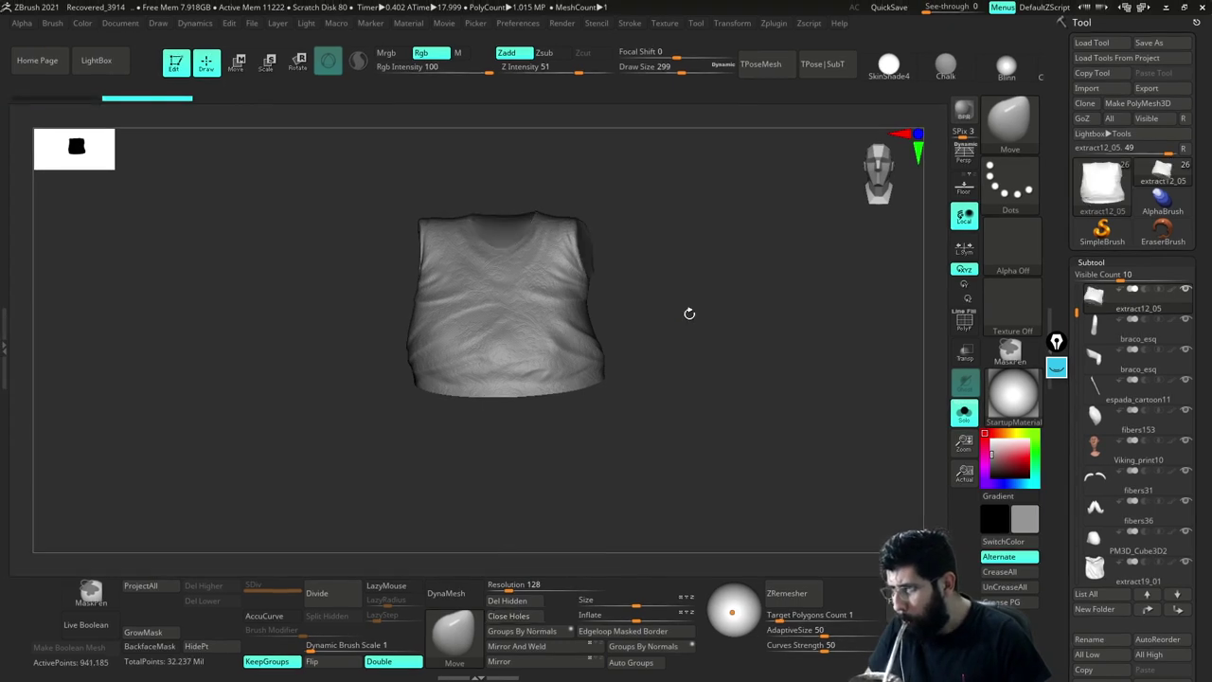
pyautogui.hotkey('shift', 's')
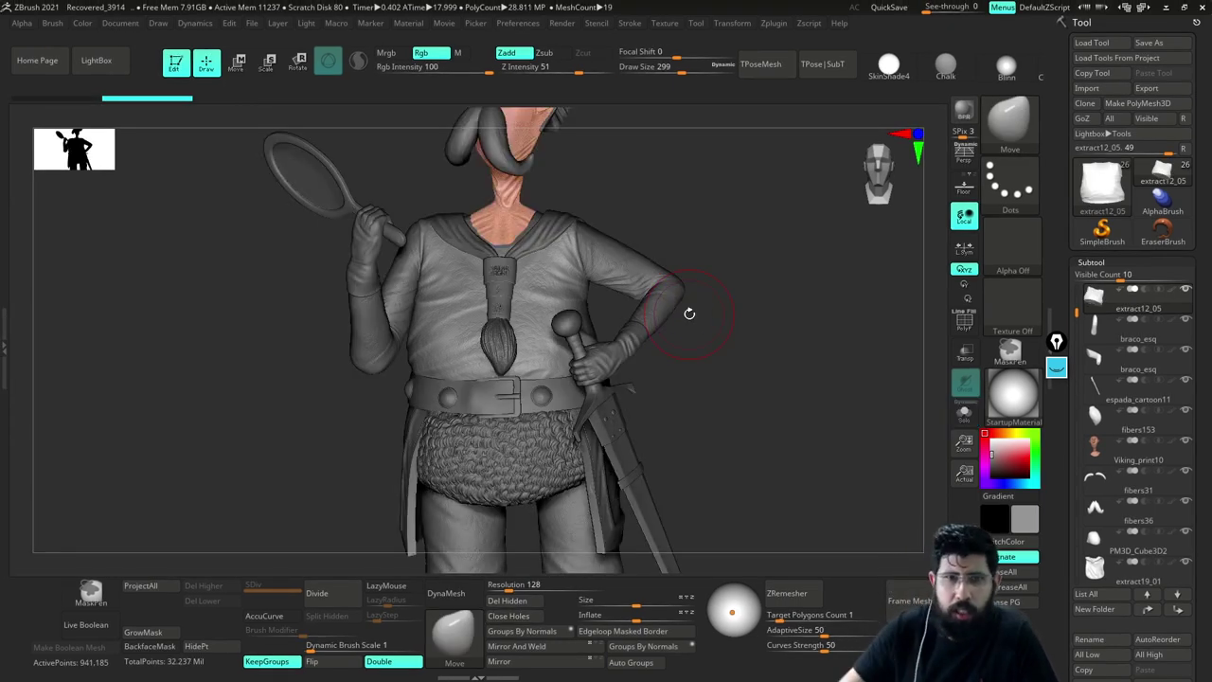
# Examine the shirt's neckline beneath the scarf, both with the full character and in isolation, with the draw size at 212
pyautogui.moveTo(735, 215); pyautogui.dragTo(796, 332)
pyautogui.moveTo(857, 214); pyautogui.dragTo(887, 439)
pyautogui.keyDown('alt'); pyautogui.moveTo(850, 277); pyautogui.dragTo(829, 571); pyautogui.keyUp('alt')
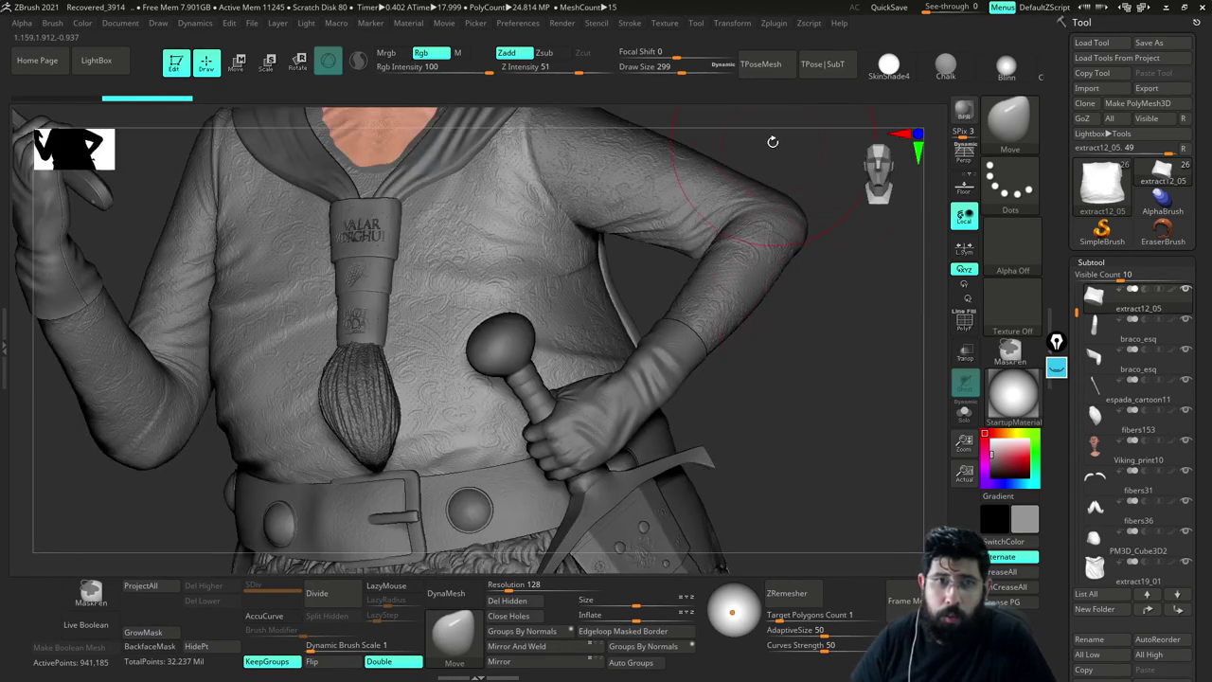
pyautogui.keyDown('alt'); pyautogui.moveTo(830, 266); pyautogui.dragTo(923, 441); pyautogui.keyUp('alt')
pyautogui.press('s')
pyautogui.moveTo(423, 322); pyautogui.dragTo(413, 322)
pyautogui.moveTo(701, 220); pyautogui.dragTo(736, 264)
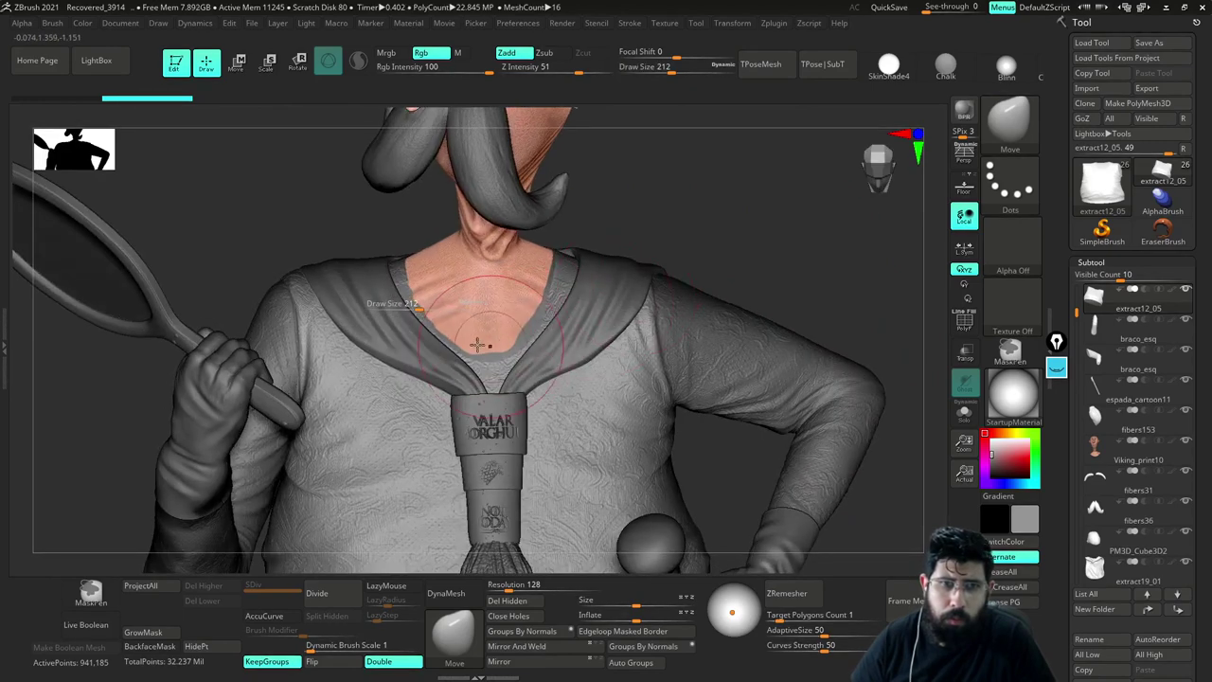
pyautogui.hotkey('alt', 'shift', 's')
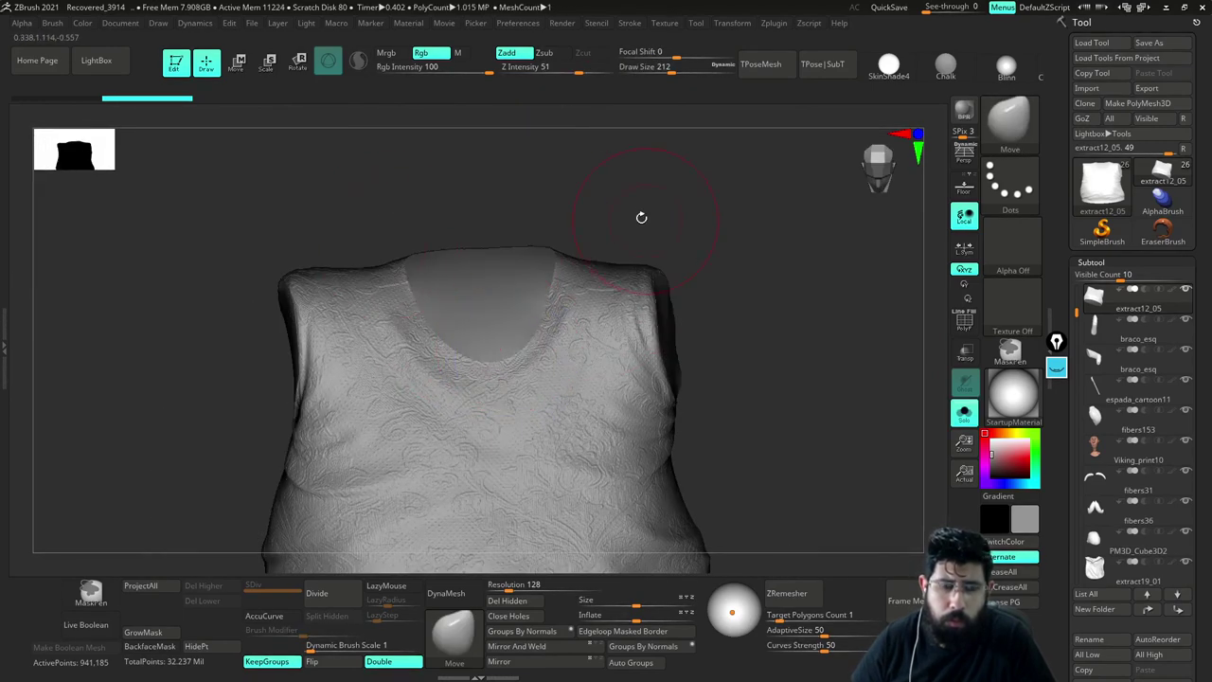
pyautogui.hotkey('alt', 'shift', 's')
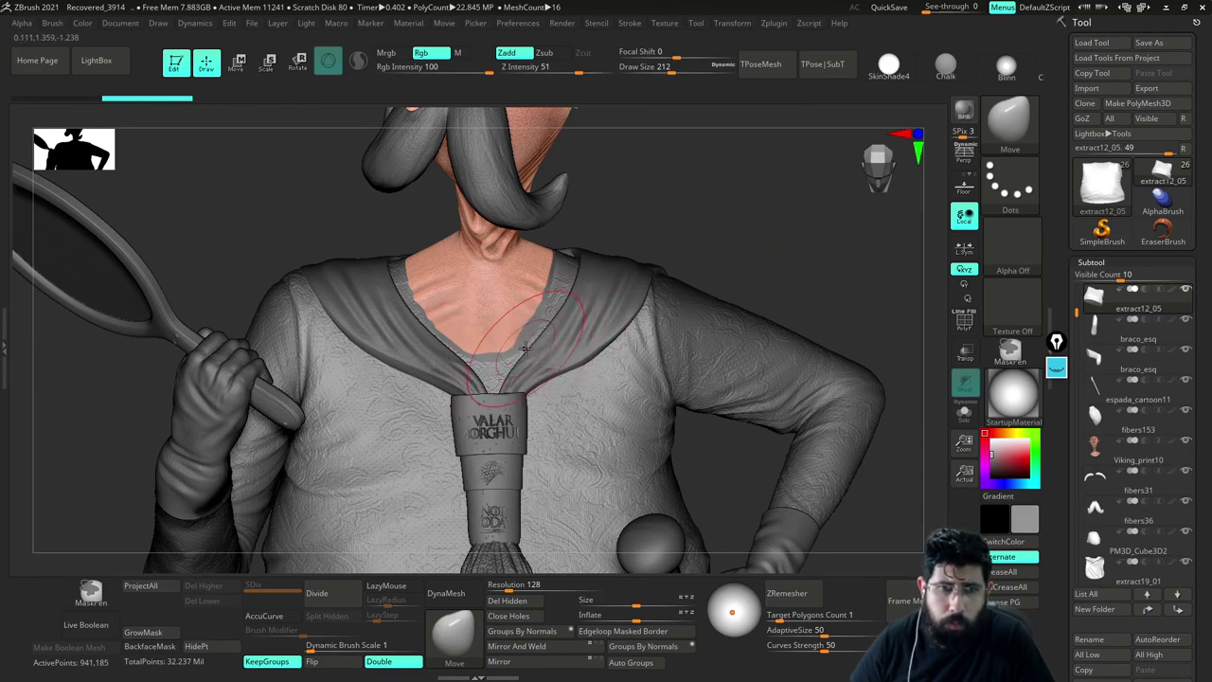
# Set the draw size to 136 and inspect the shirt's polygroups around the neck opening with PolyFrame, in isolation and on the full character
pyautogui.moveTo(762, 242); pyautogui.dragTo(725, 277)
pyautogui.press('s')
pyautogui.click(725, 277)
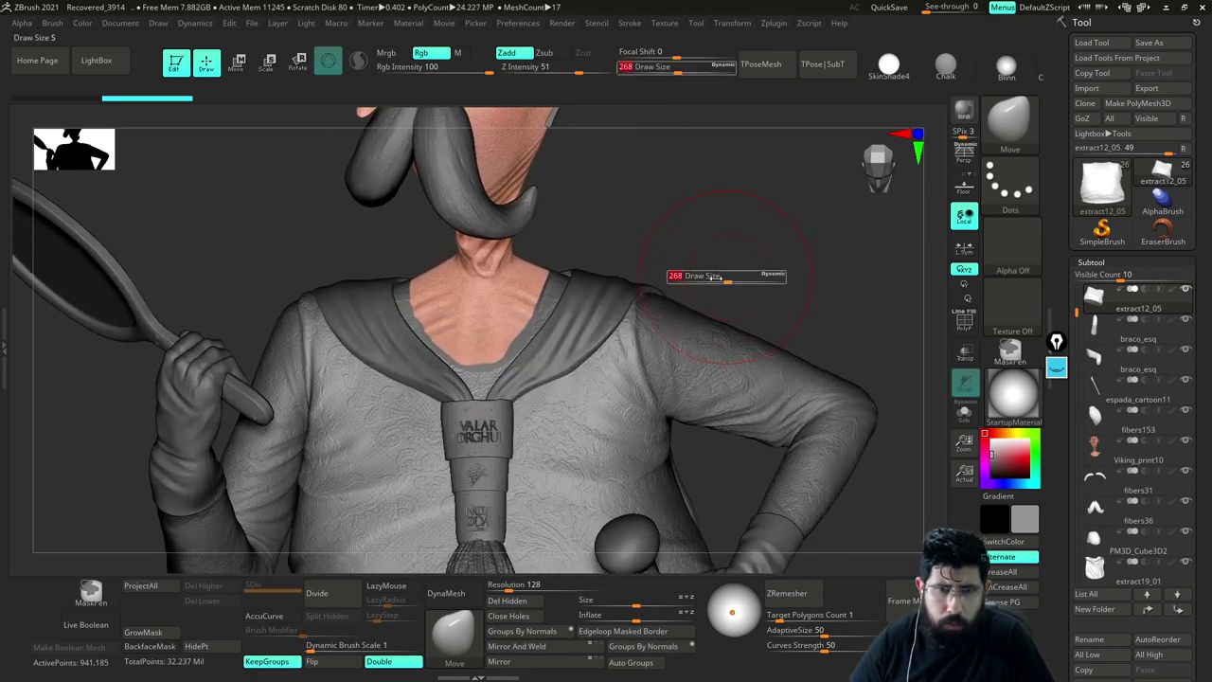
pyautogui.press('s')
pyautogui.moveTo(515, 335); pyautogui.dragTo(488, 361)
pyautogui.press('s')
pyautogui.press('s')
pyautogui.click(514, 332)
pyautogui.hotkey('alt', 's')
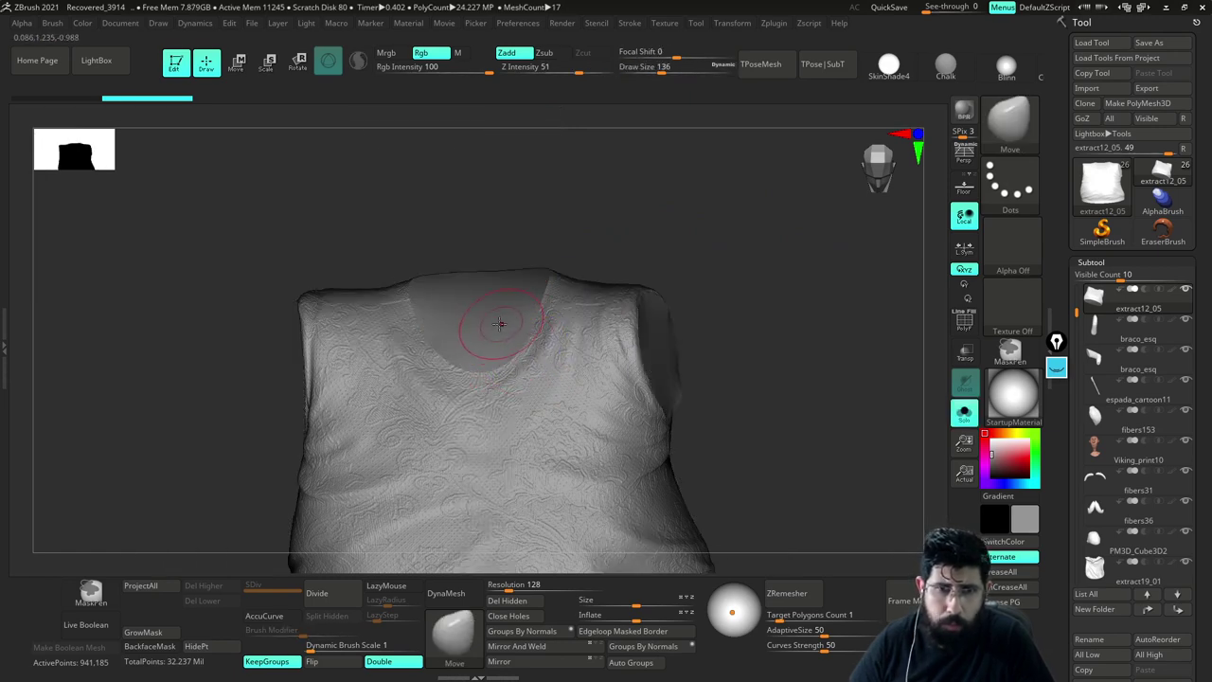
pyautogui.click(974, 324)
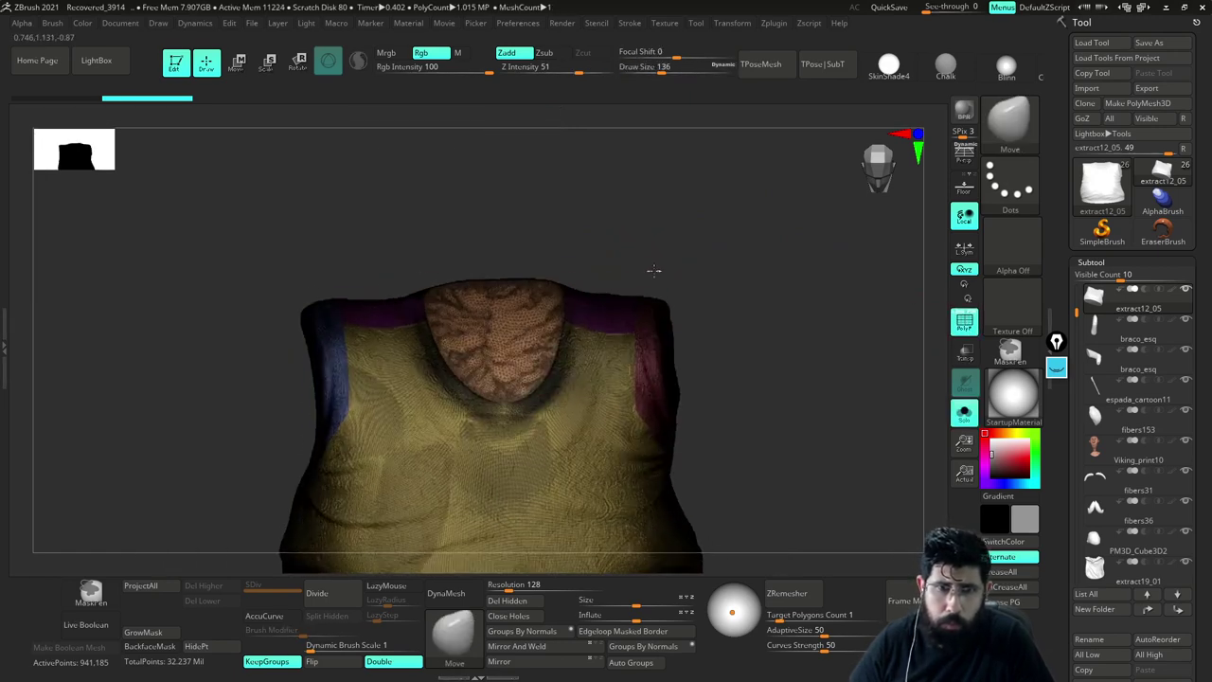
pyautogui.moveTo(666, 217); pyautogui.dragTo(679, 251)
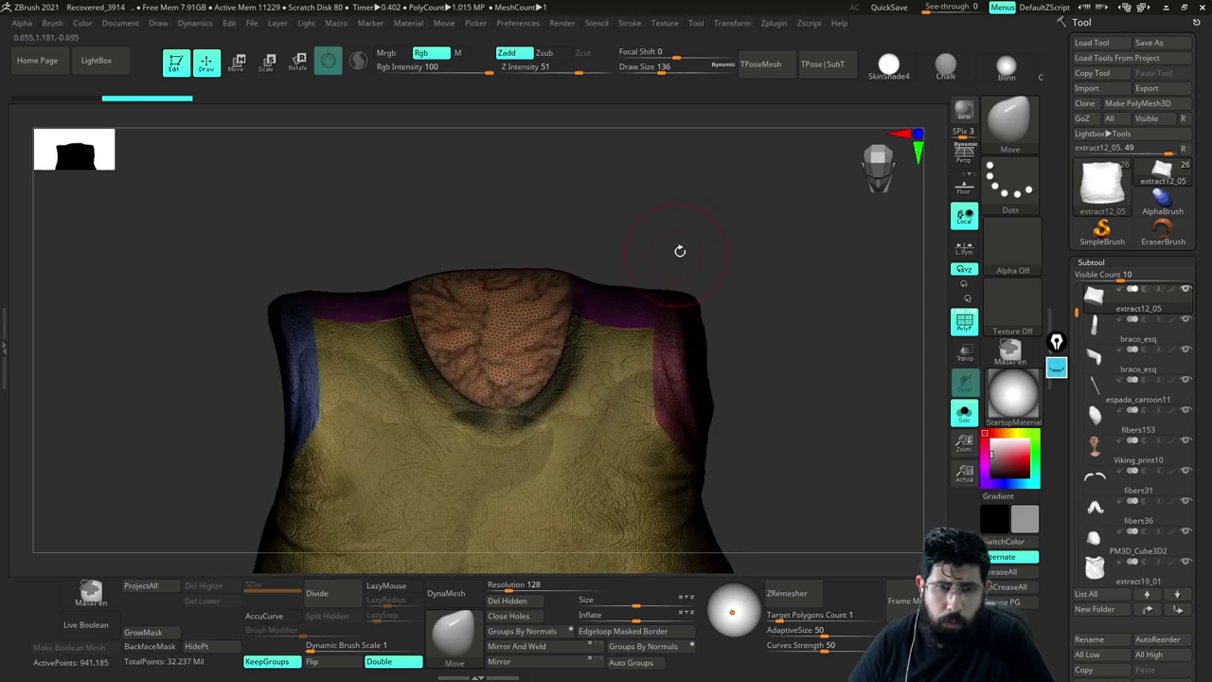
pyautogui.hotkey('shift', 's')
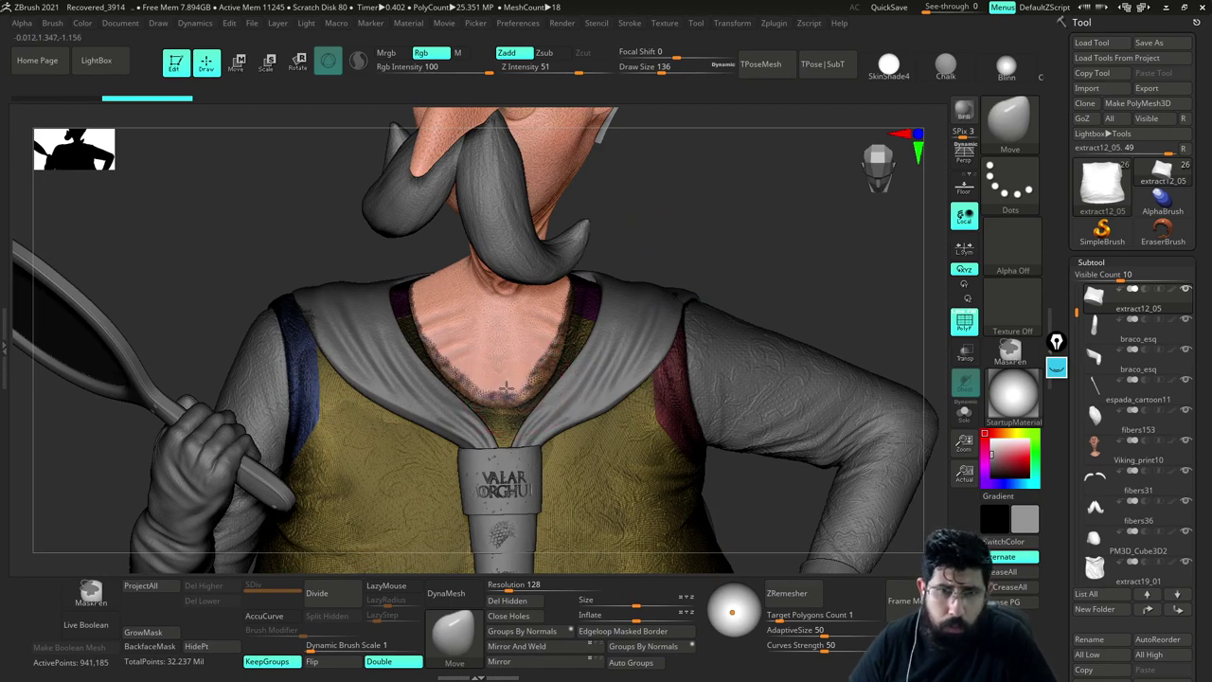
# Try to pull the bottom of the shirt's neckline downward with the Move brush at draw size 217, and turn PolyFrame off
pyautogui.moveTo(506, 388)
pyautogui.mouseDown()
pyautogui.moveTo(452, 361)
pyautogui.moveTo(496, 416)
pyautogui.mouseUp()
pyautogui.press(']')
pyautogui.hotkey('shift', 's')
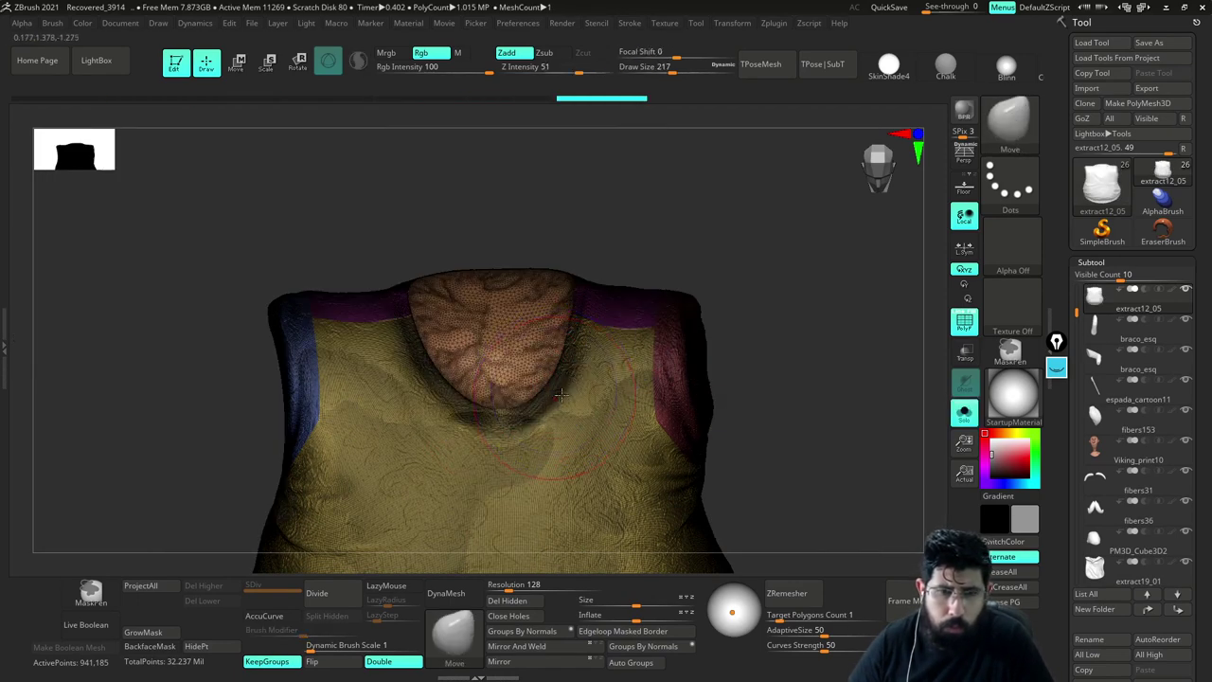
pyautogui.click(964, 324)
pyautogui.hotkey('shift', 'alt', 's')
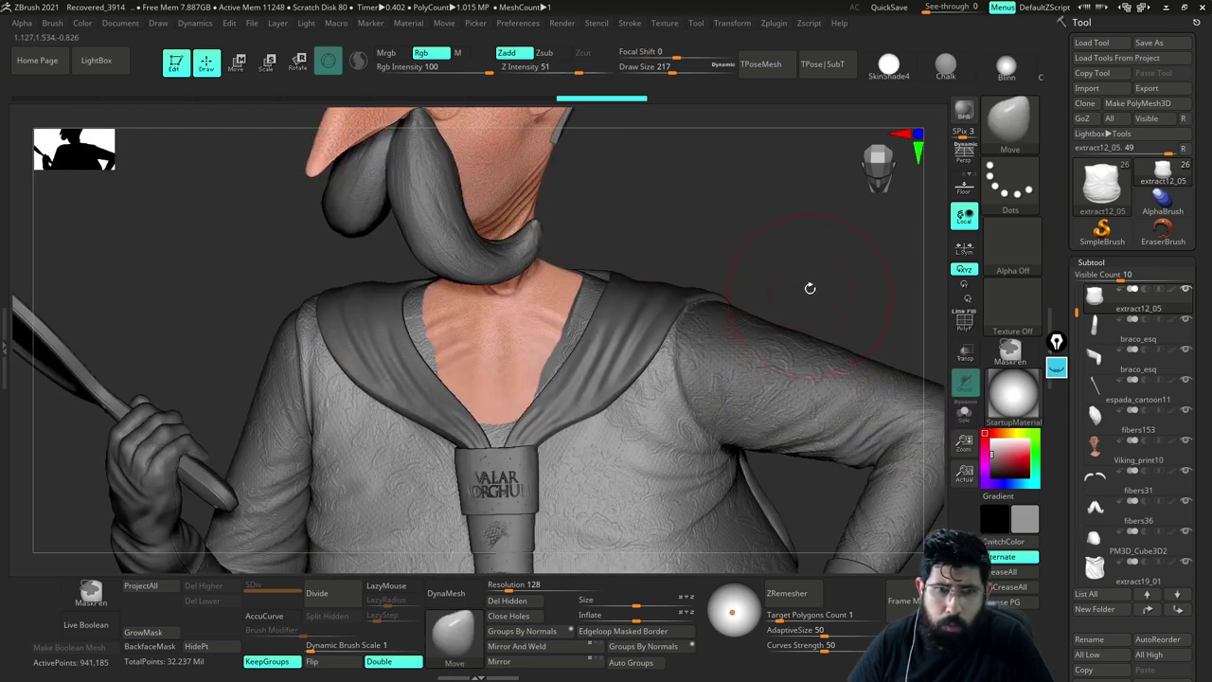
# Undo the last Move stroke and try to push the neckline edge on the sword-arm side toward the scarf
pyautogui.moveTo(773, 291); pyautogui.dragTo(792, 287)
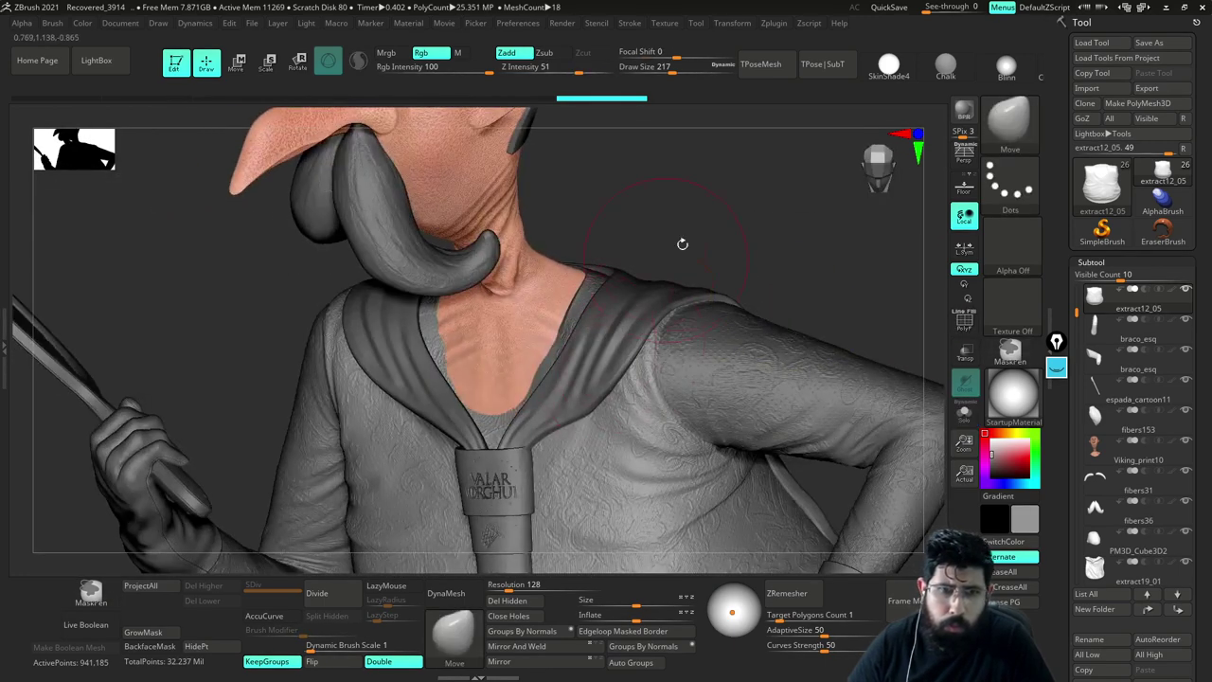
pyautogui.moveTo(682, 243); pyautogui.dragTo(702, 246)
pyautogui.hotkey('ctrl', 'z')
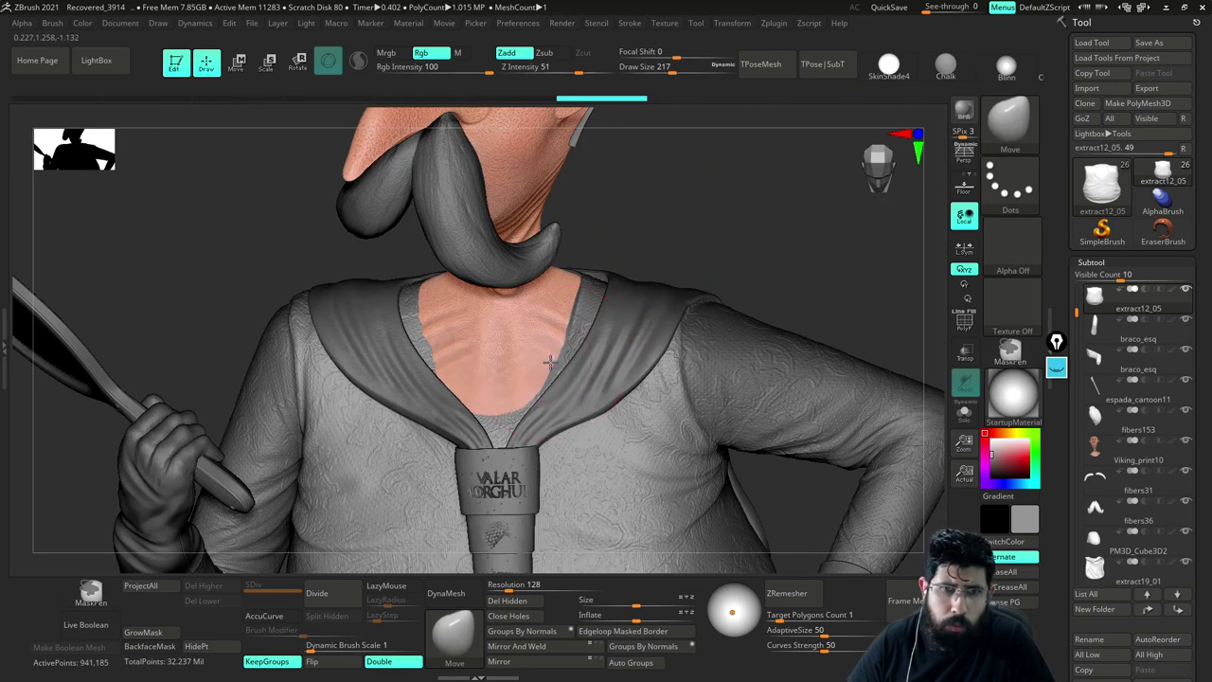
pyautogui.moveTo(664, 231); pyautogui.dragTo(748, 242)
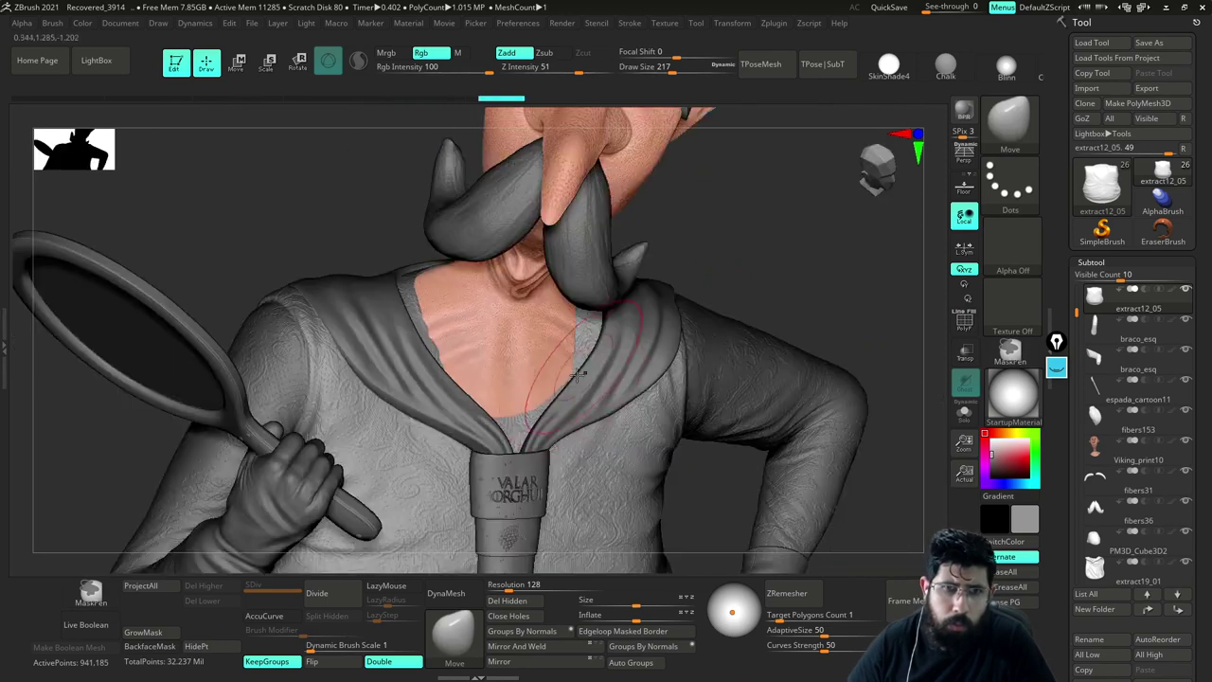
pyautogui.moveTo(560, 370); pyautogui.dragTo(567, 378)
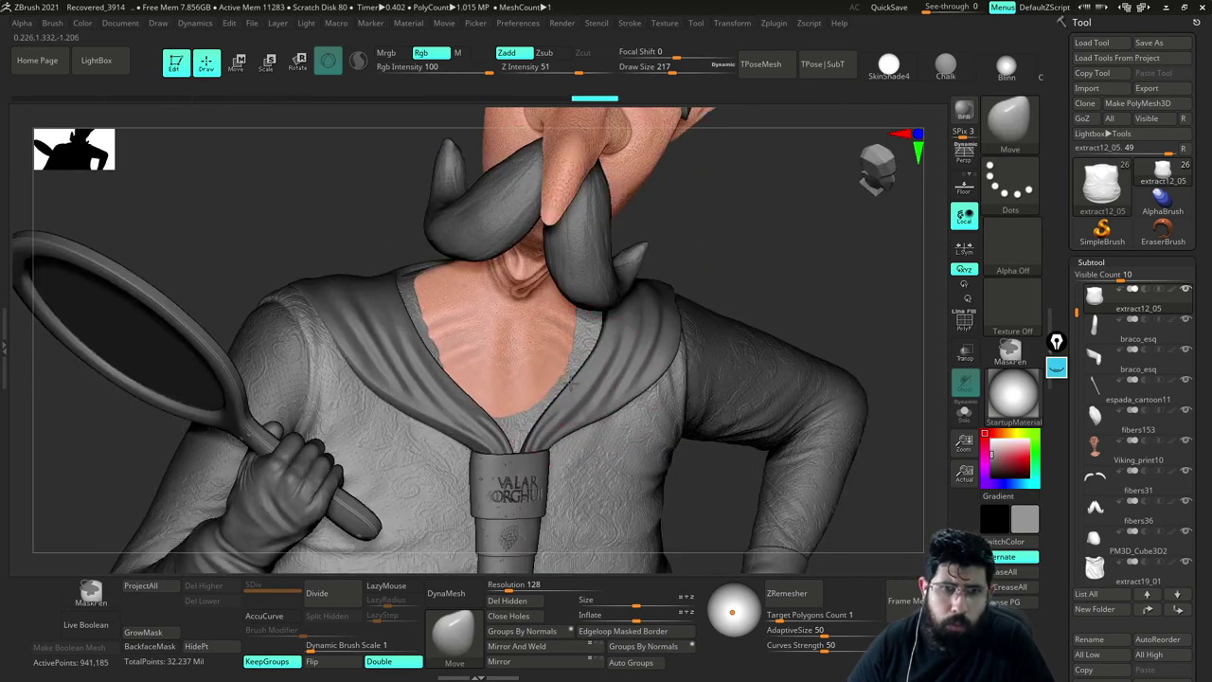
# Try to move the neckline edge on the mirror-hand side and its lower curve toward the scarf
pyautogui.moveTo(744, 227)
pyautogui.mouseDown()
pyautogui.moveTo(733, 206)
pyautogui.moveTo(686, 218)
pyautogui.moveTo(633, 258)
pyautogui.mouseUp()
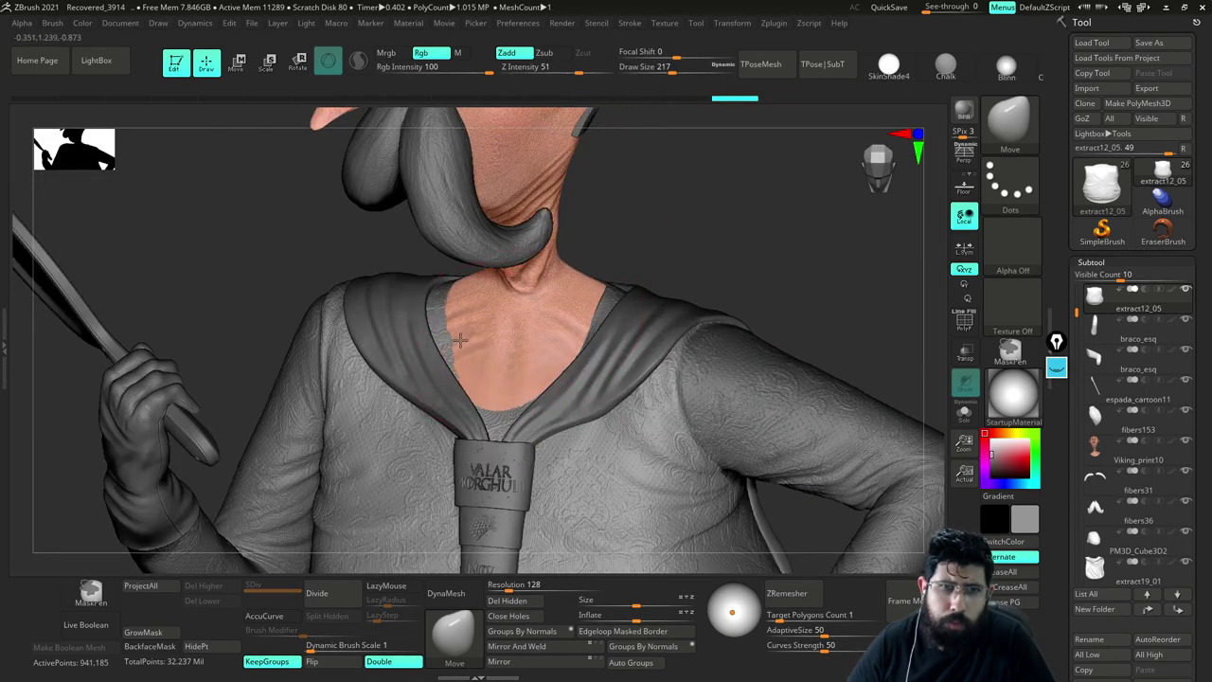
pyautogui.moveTo(485, 397); pyautogui.dragTo(487, 402)
pyautogui.moveTo(750, 231); pyautogui.dragTo(691, 234)
pyautogui.moveTo(483, 394); pyautogui.dragTo(488, 404)
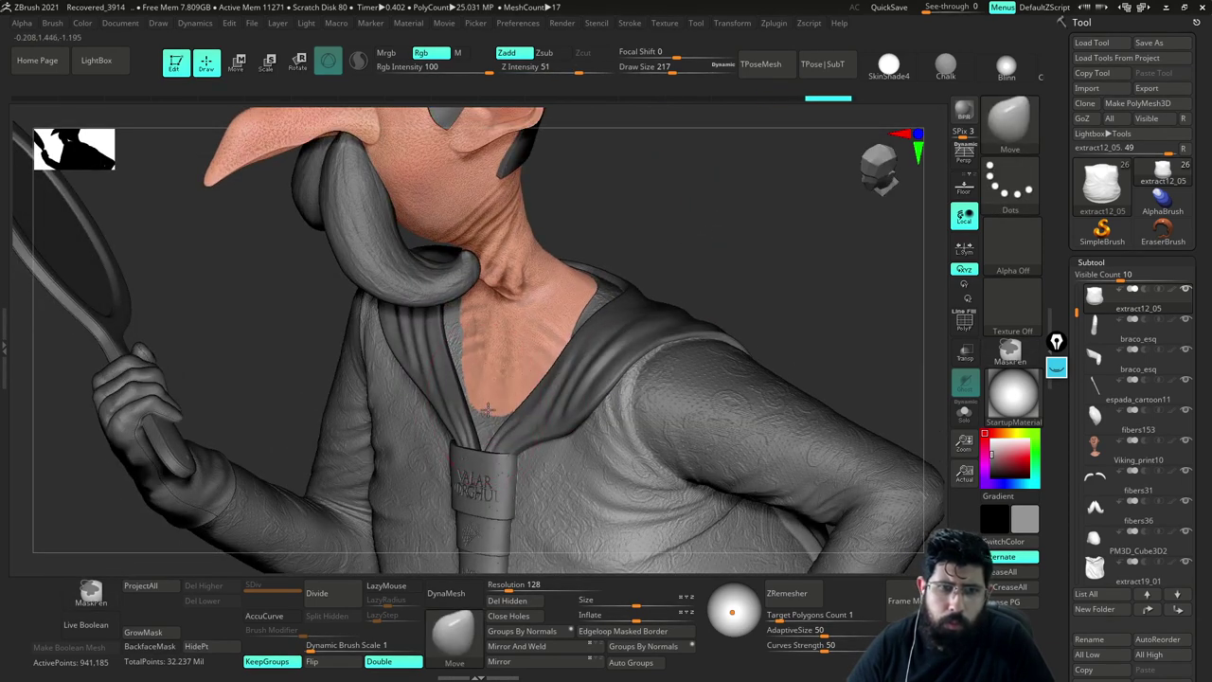
pyautogui.moveTo(776, 227); pyautogui.dragTo(579, 360)
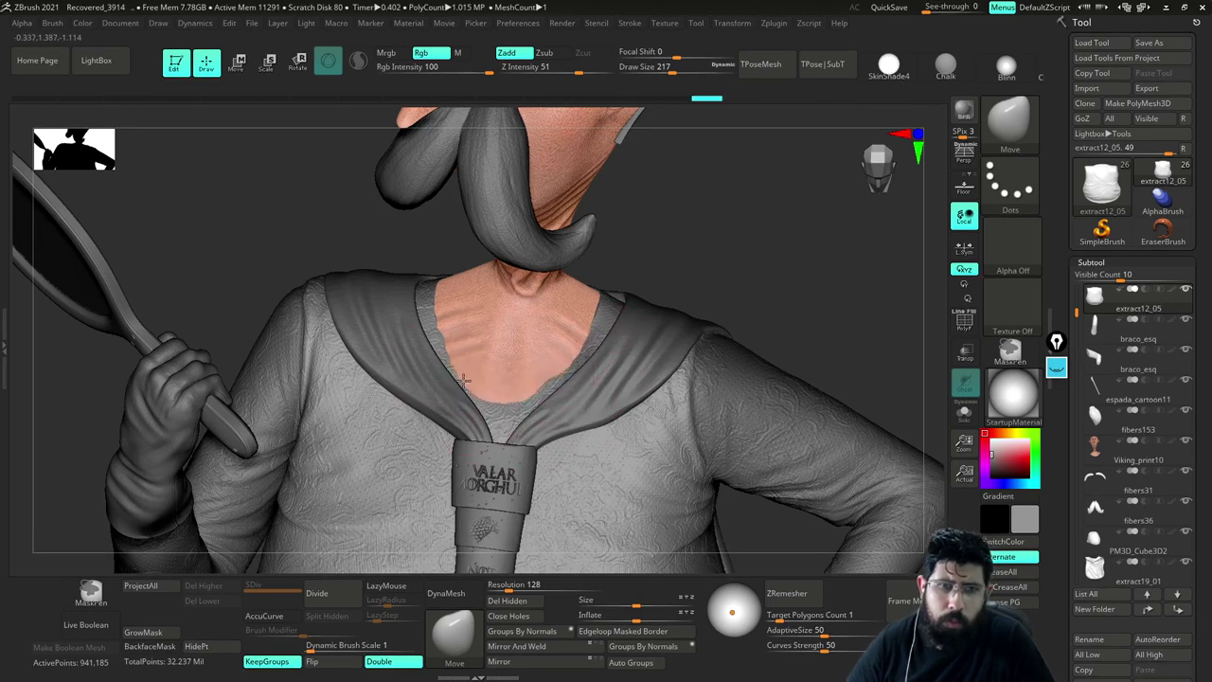
pyautogui.moveTo(463, 381); pyautogui.dragTo(453, 364)
# Try to adjust the neckline's lower edge above the tie at draw size 158, and isolate the shirt to check its openings
pyautogui.moveTo(728, 194); pyautogui.dragTo(604, 270)
pyautogui.moveTo(693, 226); pyautogui.dragTo(686, 352)
pyautogui.press('s')
pyautogui.moveTo(545, 412)
pyautogui.mouseDown()
pyautogui.moveTo(524, 425)
pyautogui.moveTo(541, 407)
pyautogui.mouseUp()
pyautogui.hotkey('shift', 's')
pyautogui.moveTo(744, 298); pyautogui.dragTo(771, 358)
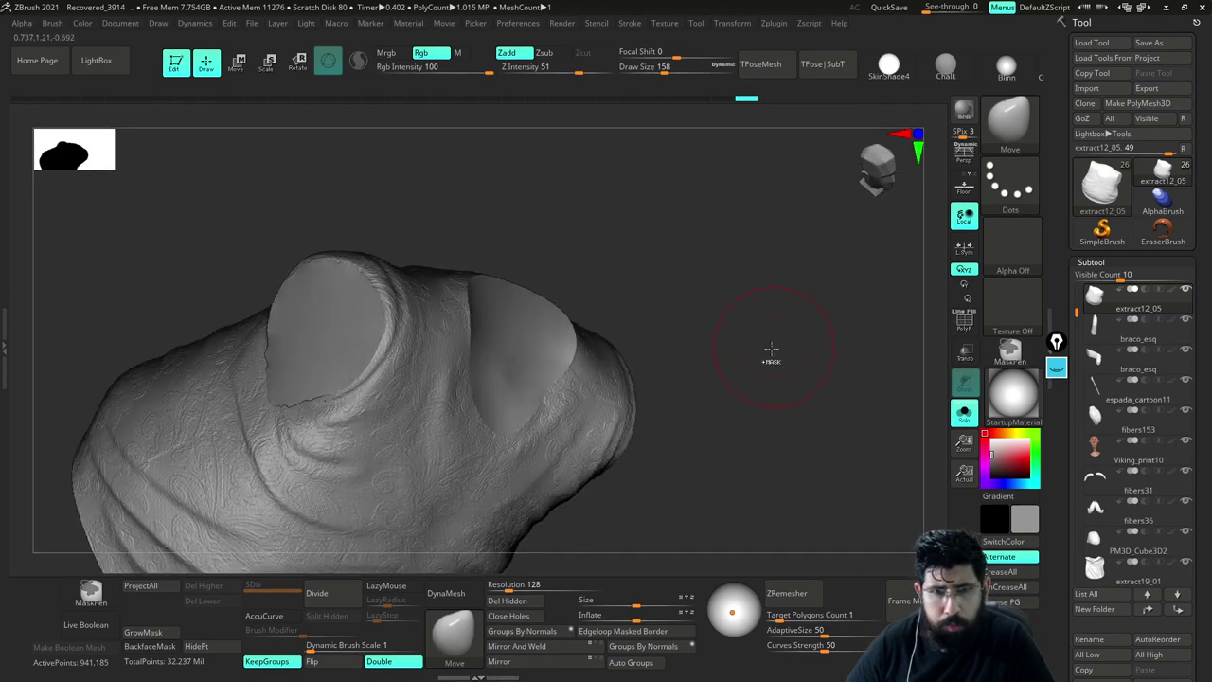
# Step the shirt's undo history back to the closed-opening state before the neckline strokes, and show the full character again
pyautogui.hotkey('ctrl', 'z')
pyautogui.hotkey('ctrl', 'z')
pyautogui.hotkey('ctrl', 'z')
pyautogui.hotkey('ctrl', 'z')
pyautogui.hotkey('ctrl', 'z')
pyautogui.hotkey('ctrl', 'z')
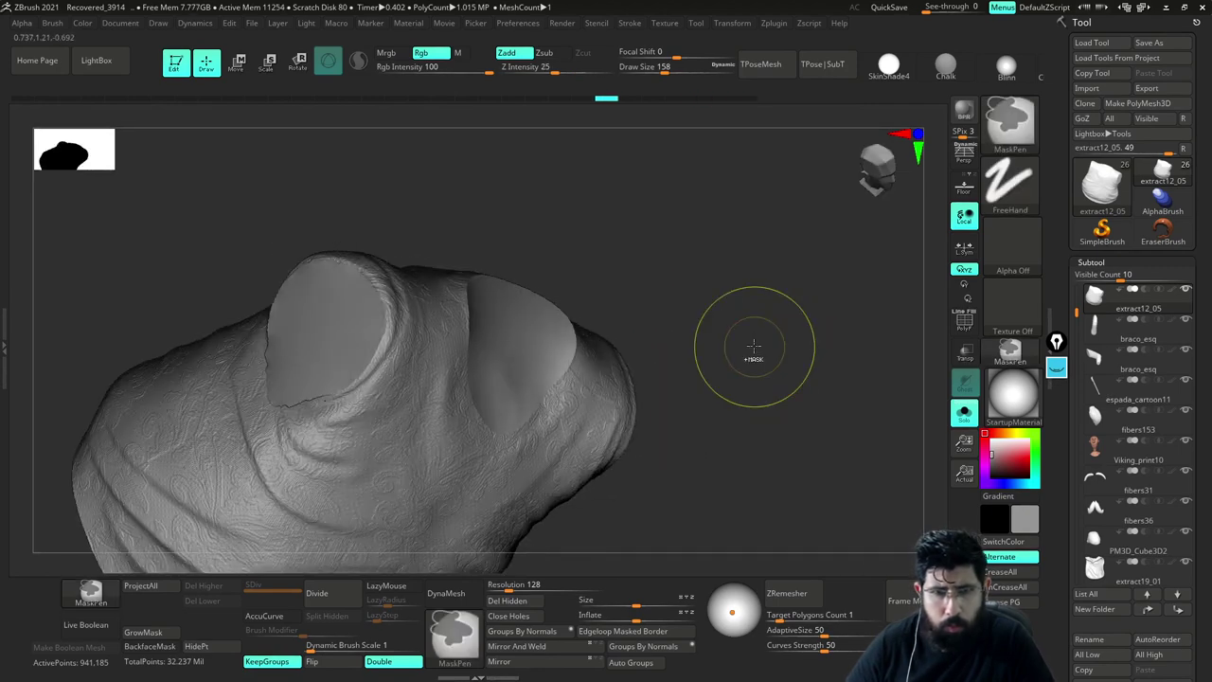
pyautogui.hotkey('ctrl', 'z')
pyautogui.hotkey('ctrl', 'z')
pyautogui.hotkey('ctrl', 'z')
pyautogui.hotkey('ctrl', 'z')
pyautogui.hotkey('ctrl', 'z')
pyautogui.hotkey('ctrl', 'z')
pyautogui.hotkey('ctrl', 'z')
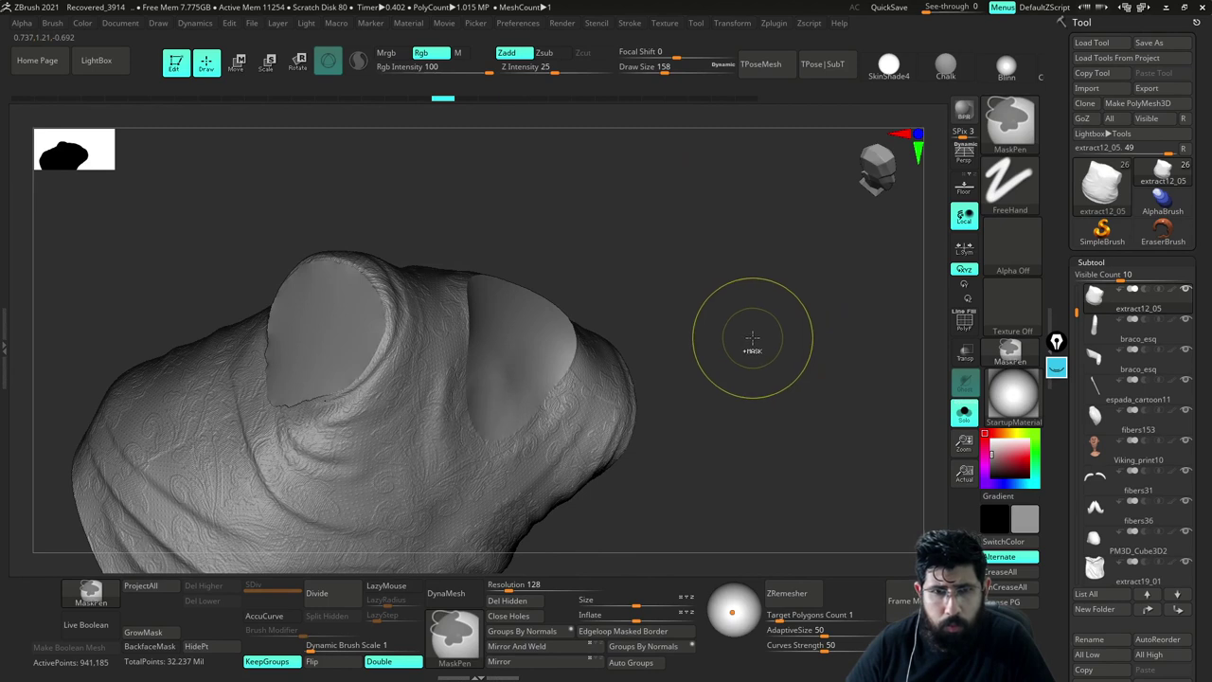
pyautogui.hotkey('ctrl', 'z')
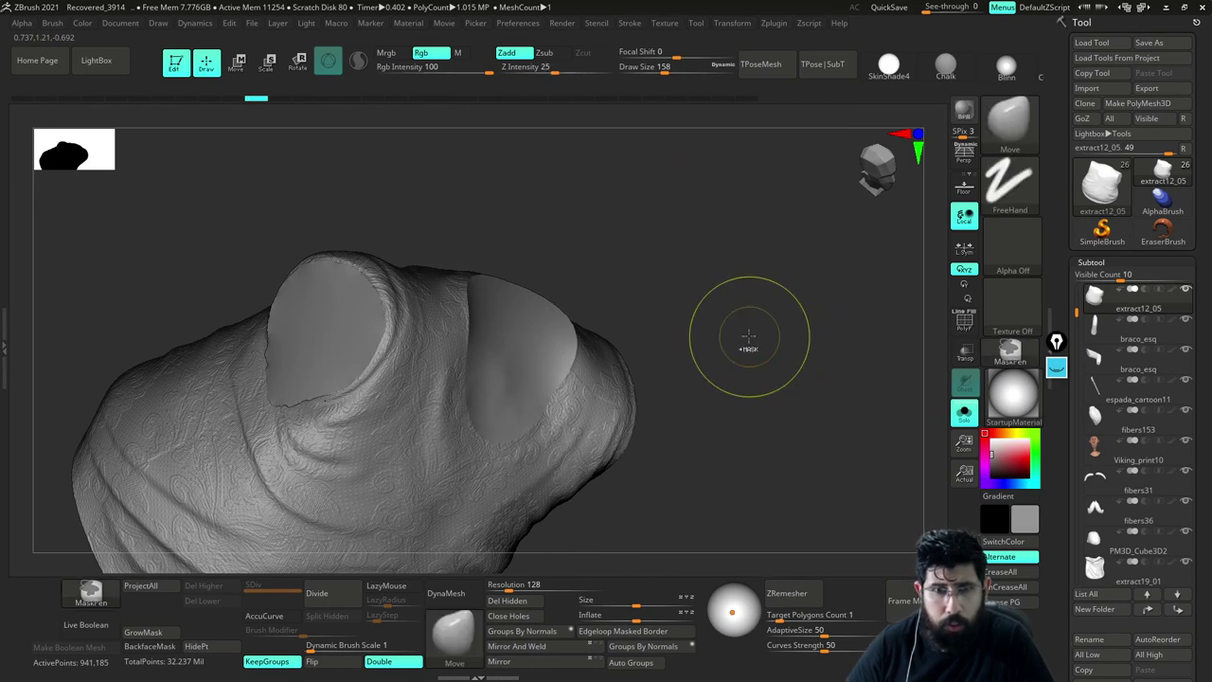
pyautogui.hotkey('ctrl', 'z')
pyautogui.hotkey('ctrl', 'z')
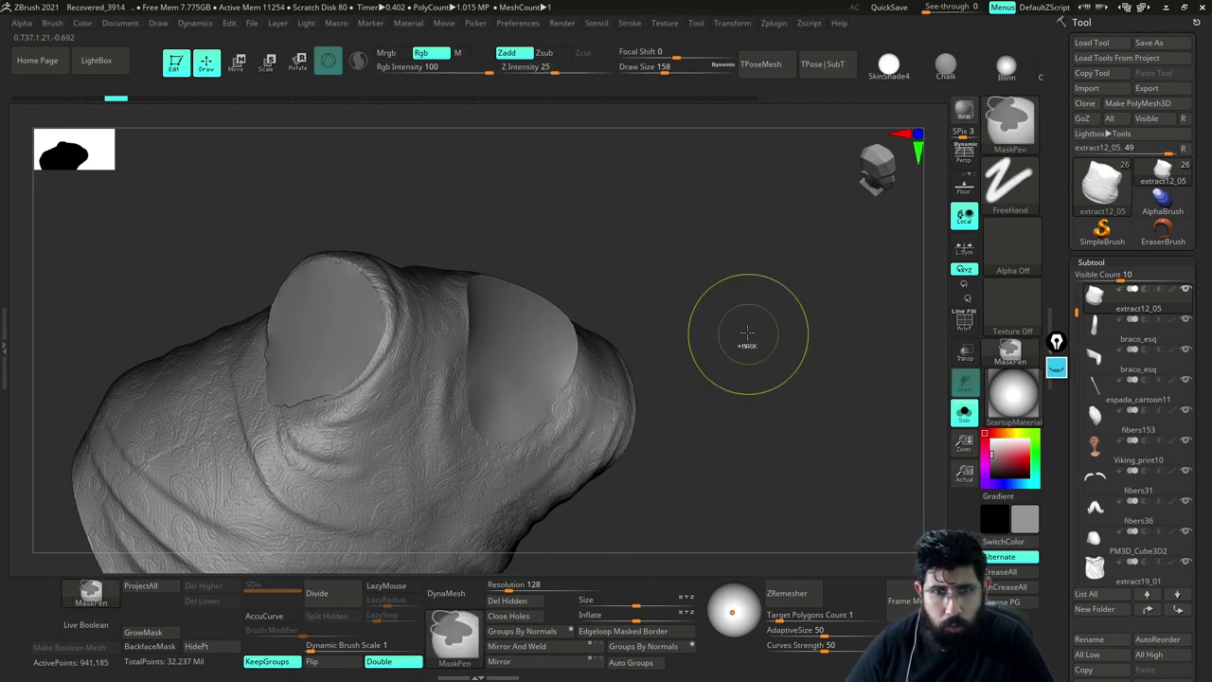
pyautogui.hotkey('ctrl', 'z')
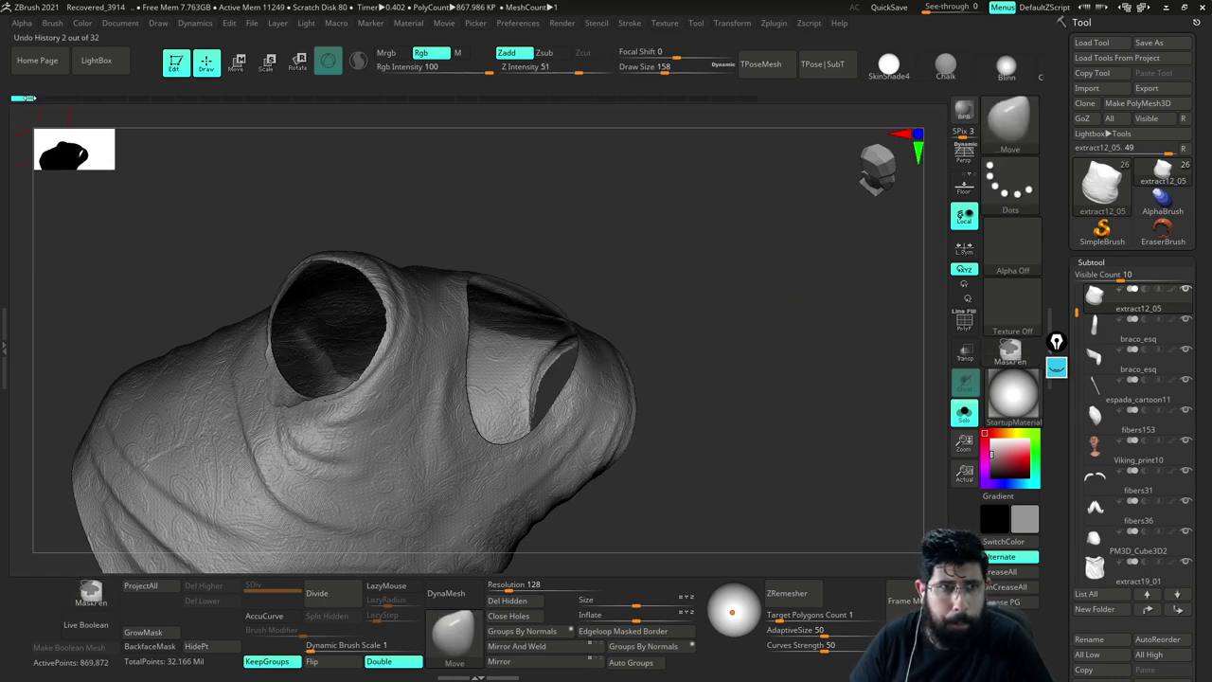
pyautogui.click(42, 99)
pyautogui.hotkey('ctrl', 'shift', 's')
# Set the draw size to 239 and push the sword-arm side of the neckline toward the scarf with the Move brush
pyautogui.moveTo(919, 452)
pyautogui.mouseDown()
pyautogui.moveTo(896, 386)
pyautogui.moveTo(947, 372)
pyautogui.moveTo(917, 268)
pyautogui.moveTo(875, 279)
pyautogui.mouseUp()
pyautogui.press('s')
pyautogui.moveTo(747, 315)
pyautogui.mouseDown()
pyautogui.moveTo(792, 281)
pyautogui.moveTo(813, 320)
pyautogui.moveTo(801, 338)
pyautogui.moveTo(804, 325)
pyautogui.moveTo(768, 328)
pyautogui.moveTo(776, 316)
pyautogui.moveTo(844, 383)
pyautogui.moveTo(775, 429)
pyautogui.moveTo(826, 339)
pyautogui.moveTo(781, 352)
pyautogui.mouseUp()
pyautogui.press('s')
pyautogui.click(795, 338)
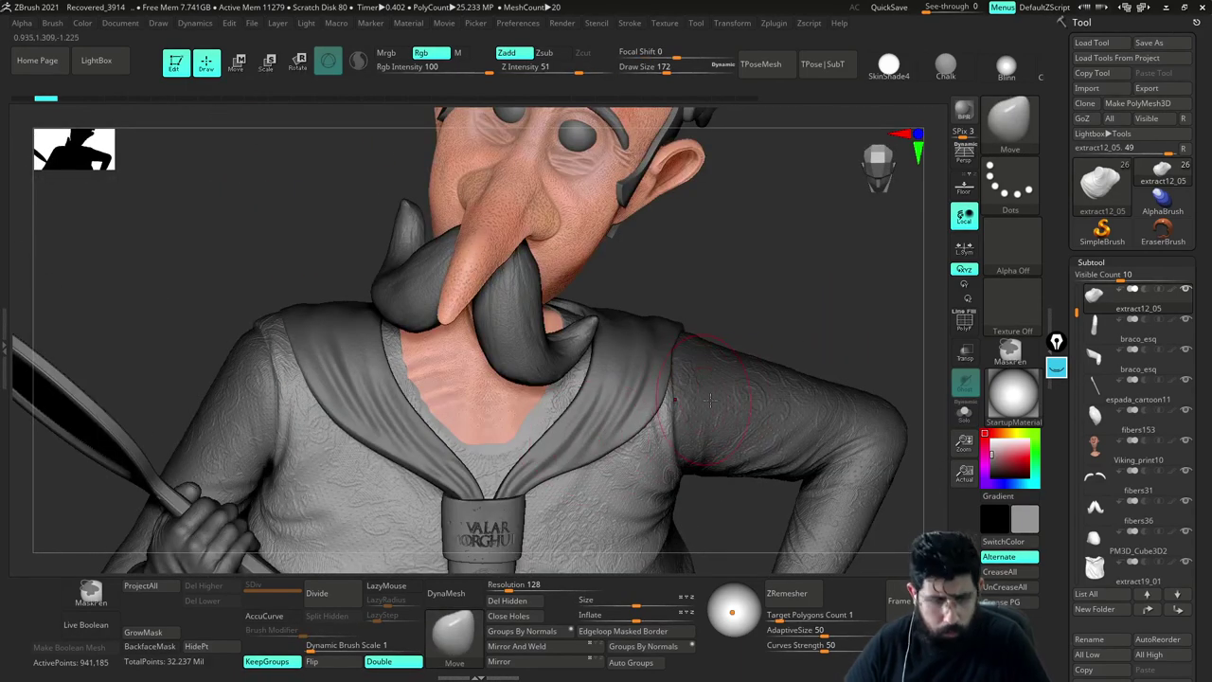
pyautogui.press('s')
pyautogui.moveTo(549, 440); pyautogui.dragTo(558, 439)
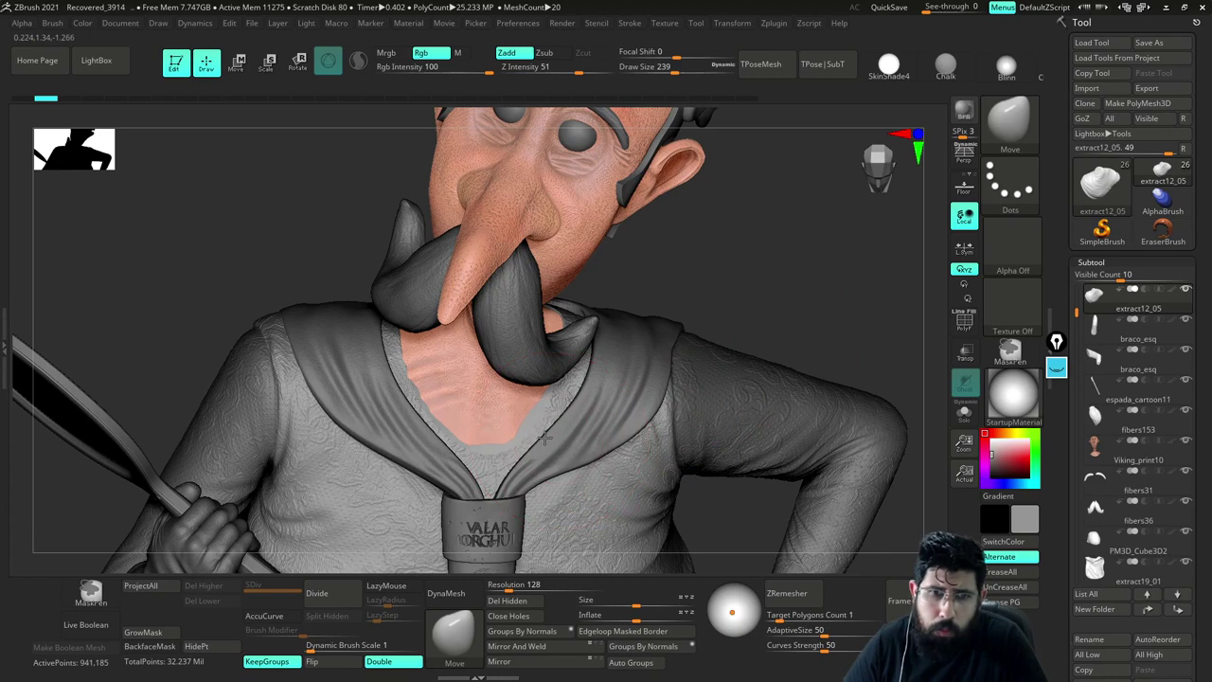
pyautogui.click(539, 433)
pyautogui.click(540, 482)
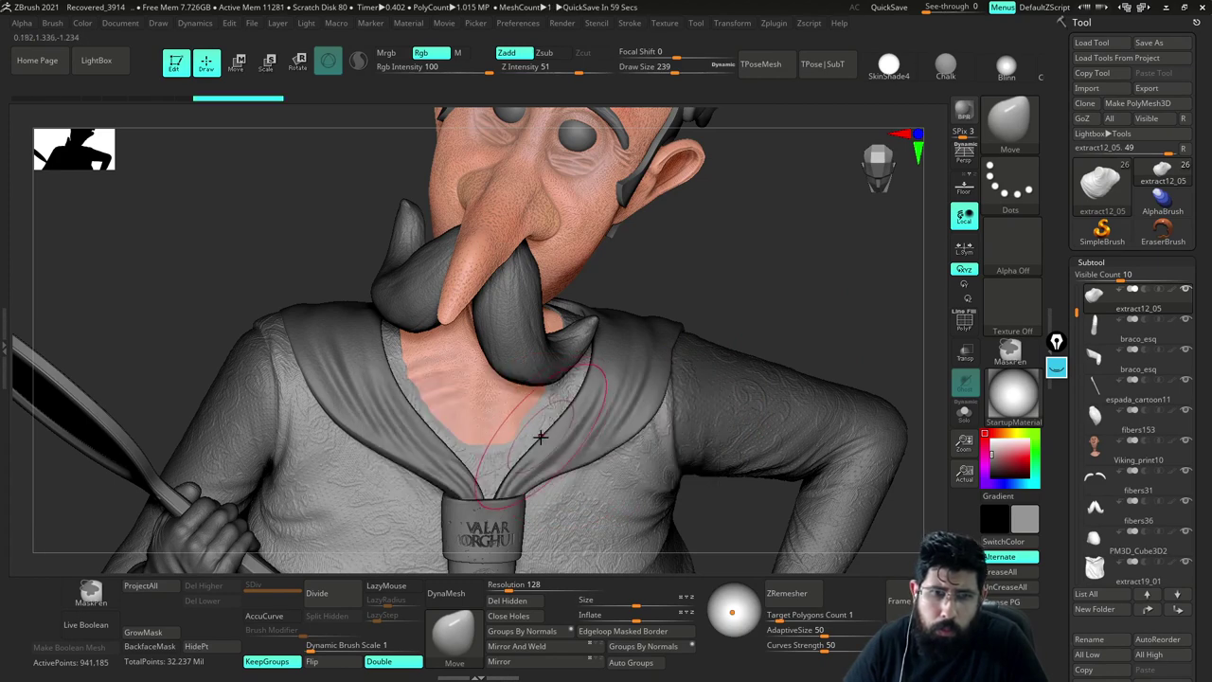
# Reshape the lower and mirror-hand side of the neckline with the Move brush, reducing the draw size to 182
pyautogui.moveTo(712, 285); pyautogui.dragTo(696, 232)
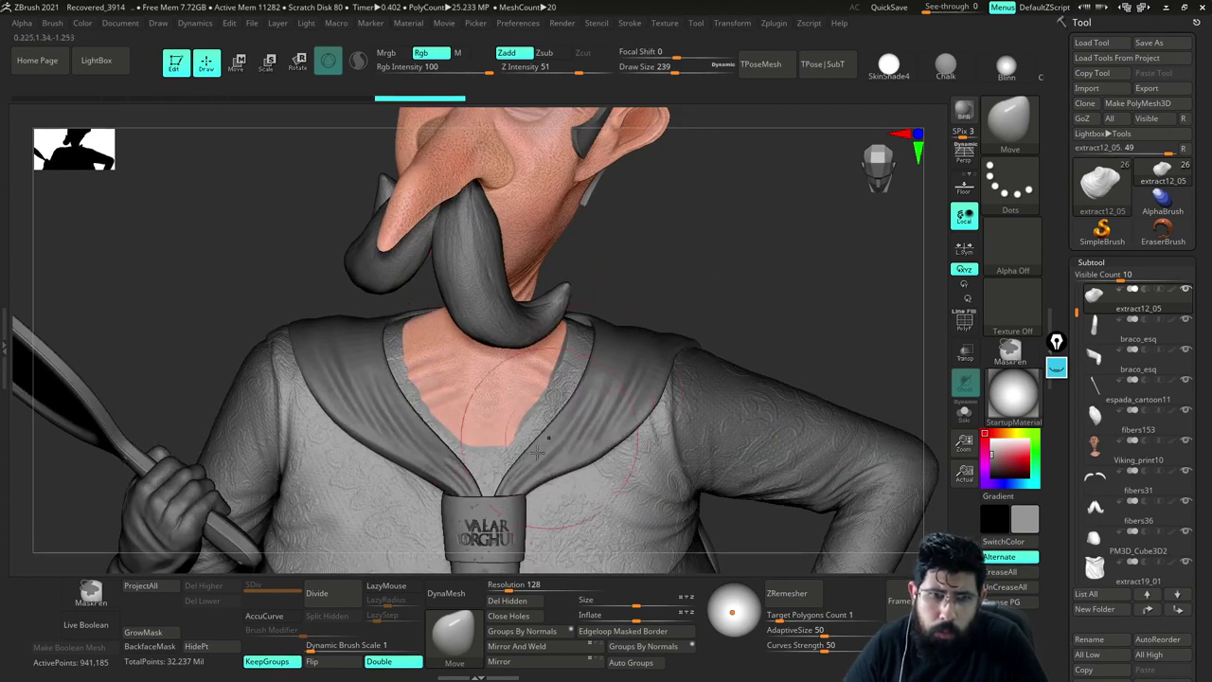
pyautogui.moveTo(483, 442)
pyautogui.mouseDown()
pyautogui.moveTo(484, 460)
pyautogui.moveTo(475, 455)
pyautogui.mouseUp()
pyautogui.press('s')
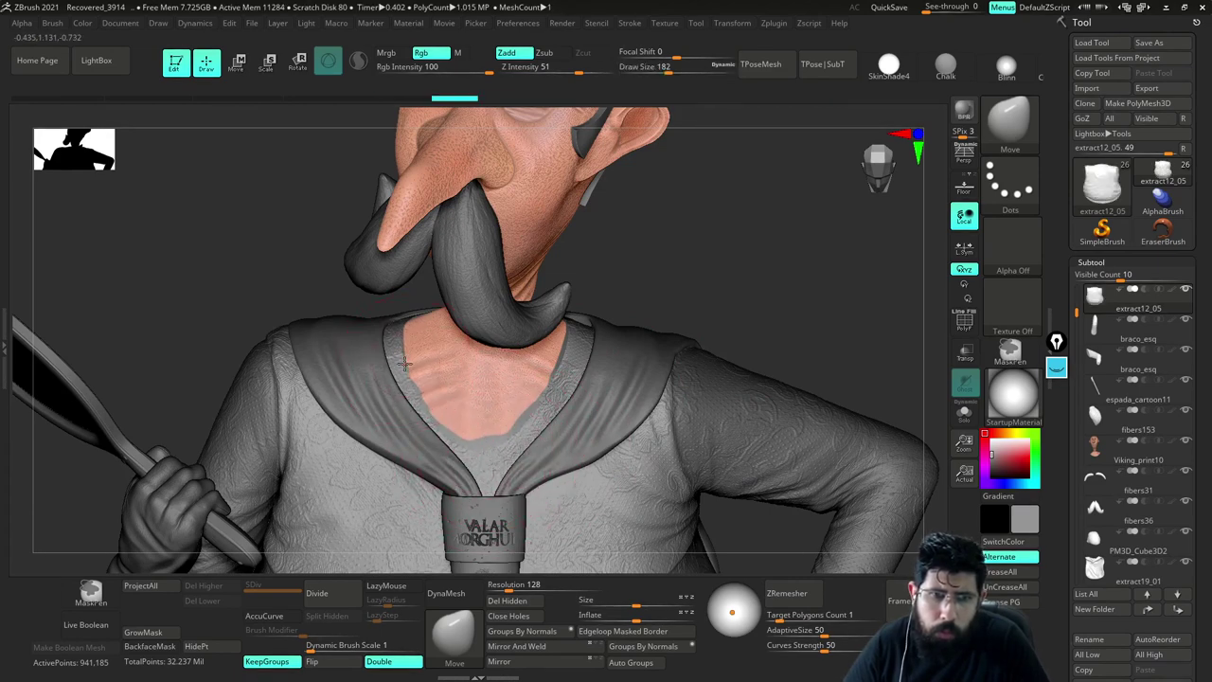
pyautogui.moveTo(674, 214)
pyautogui.mouseDown()
pyautogui.moveTo(658, 208)
pyautogui.moveTo(680, 206)
pyautogui.mouseUp()
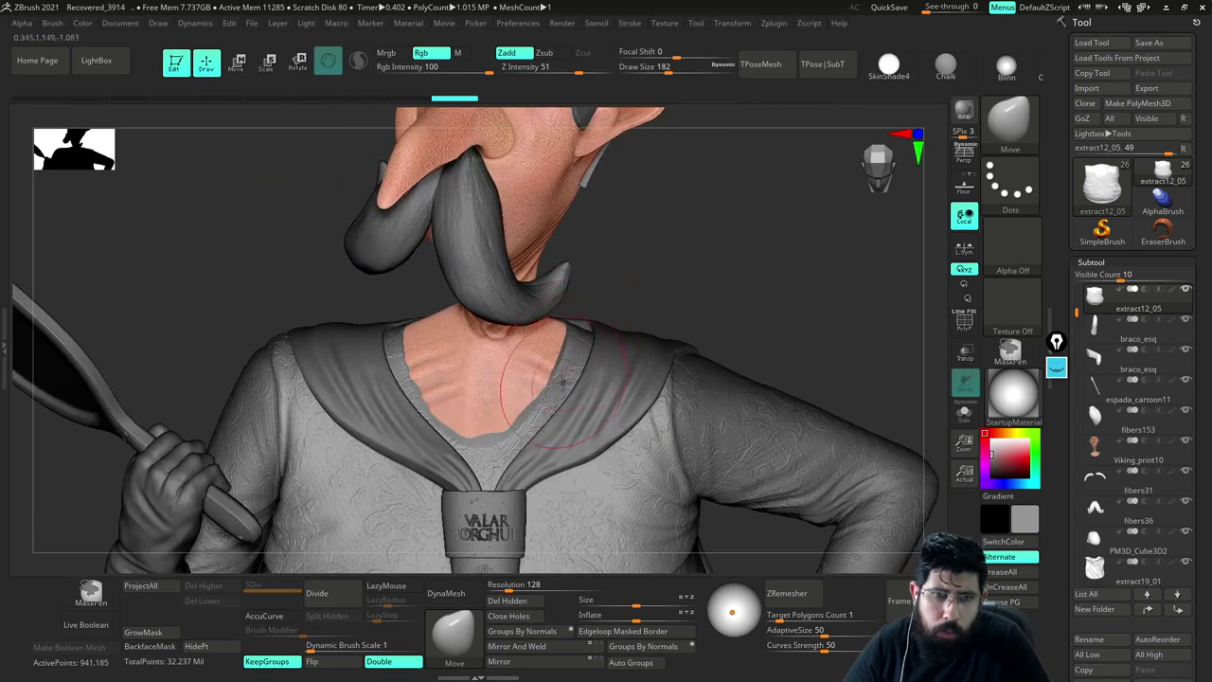
# Isolate the shirt with its polyframe shown and step its undo history back to the state with open neck and arm holes
pyautogui.moveTo(636, 311); pyautogui.dragTo(621, 364)
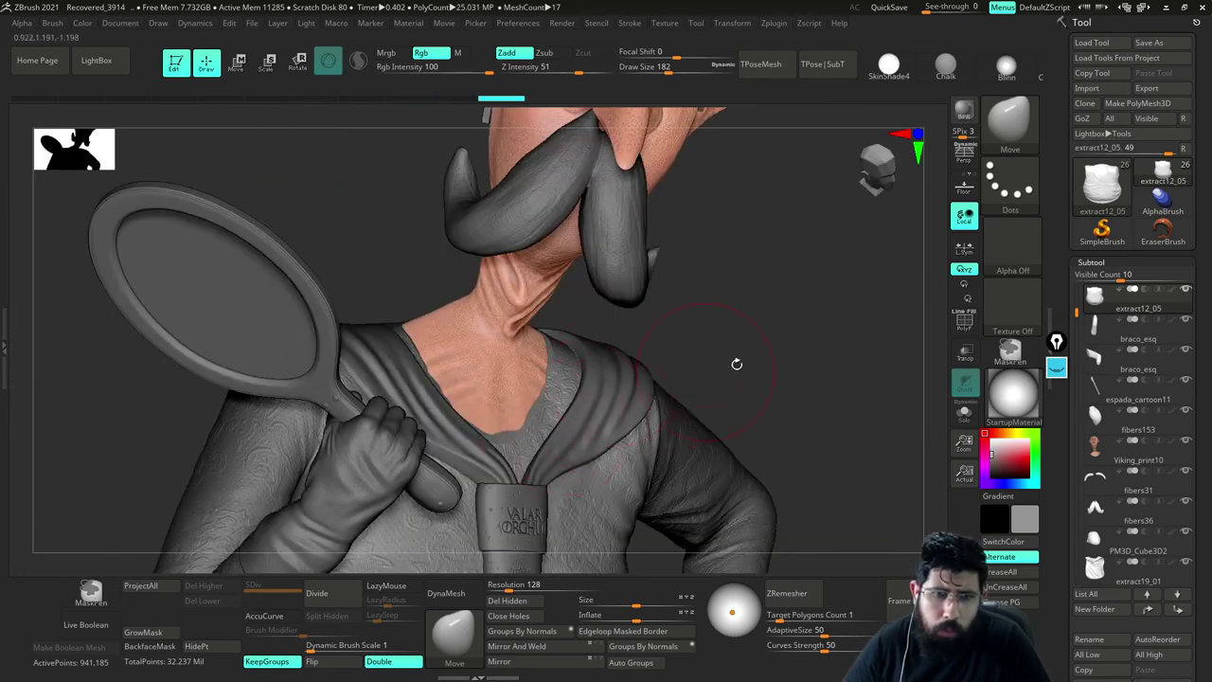
pyautogui.moveTo(765, 264)
pyautogui.keyDown('alt'); pyautogui.mouseDown()
pyautogui.moveTo(792, 271)
pyautogui.moveTo(733, 278)
pyautogui.moveTo(750, 321)
pyautogui.moveTo(825, 327)
pyautogui.moveTo(870, 452)
pyautogui.moveTo(815, 468)
pyautogui.moveTo(833, 407)
pyautogui.moveTo(866, 447)
pyautogui.moveTo(855, 398)
pyautogui.moveTo(817, 344)
pyautogui.moveTo(890, 392)
pyautogui.moveTo(785, 276)
pyautogui.moveTo(792, 301)
pyautogui.moveTo(812, 261)
pyautogui.moveTo(839, 290)
pyautogui.moveTo(806, 320)
pyautogui.moveTo(765, 254)
pyautogui.moveTo(776, 268)
pyautogui.moveTo(673, 378)
pyautogui.moveTo(766, 331)
pyautogui.moveTo(598, 301)
pyautogui.mouseUp(); pyautogui.keyUp('alt')
pyautogui.hotkey('alt', 's')
pyautogui.click(972, 329)
pyautogui.moveTo(777, 231); pyautogui.dragTo(825, 240)
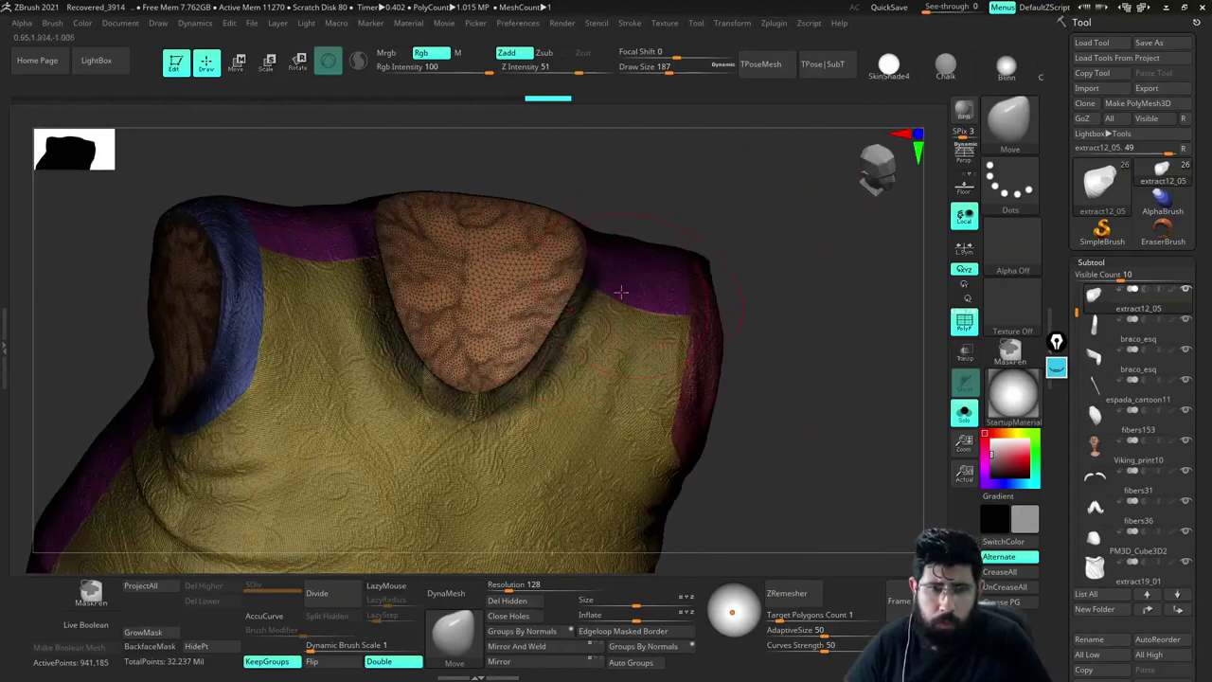
pyautogui.hotkey('ctrl', 'z')
pyautogui.press('ctrl')
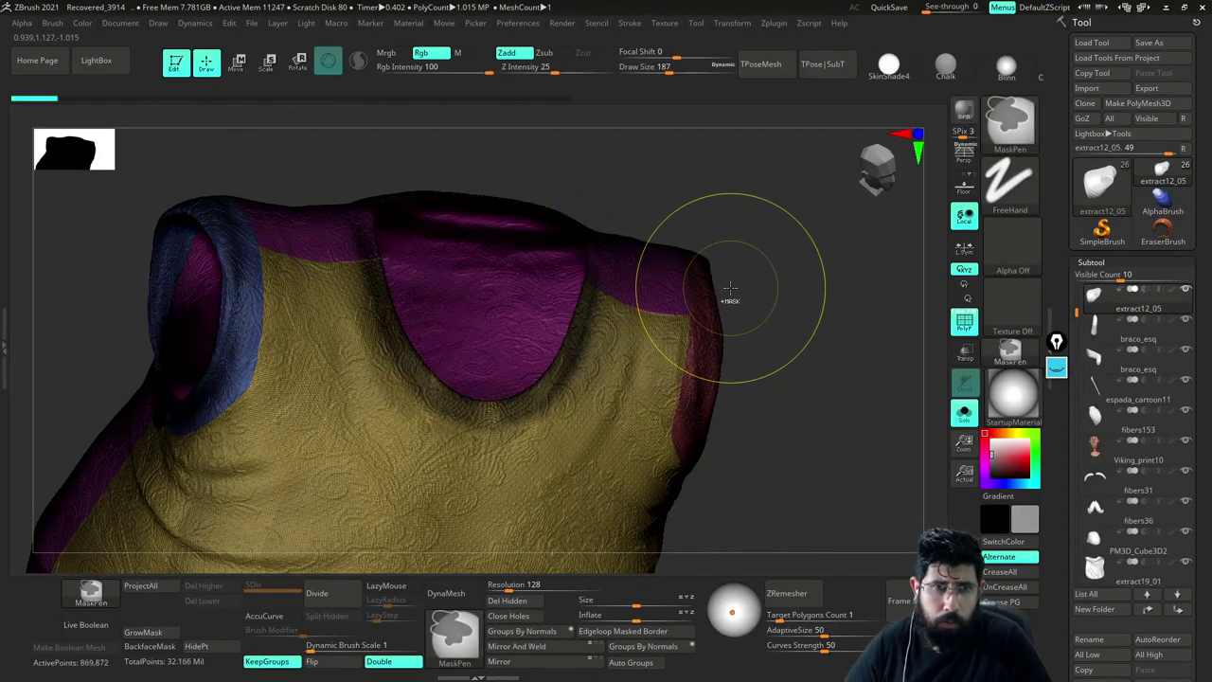
pyautogui.moveTo(782, 273)
pyautogui.mouseDown()
pyautogui.moveTo(825, 309)
pyautogui.moveTo(815, 331)
pyautogui.moveTo(943, 301)
pyautogui.mouseUp()
pyautogui.moveTo(876, 279); pyautogui.dragTo(785, 244)
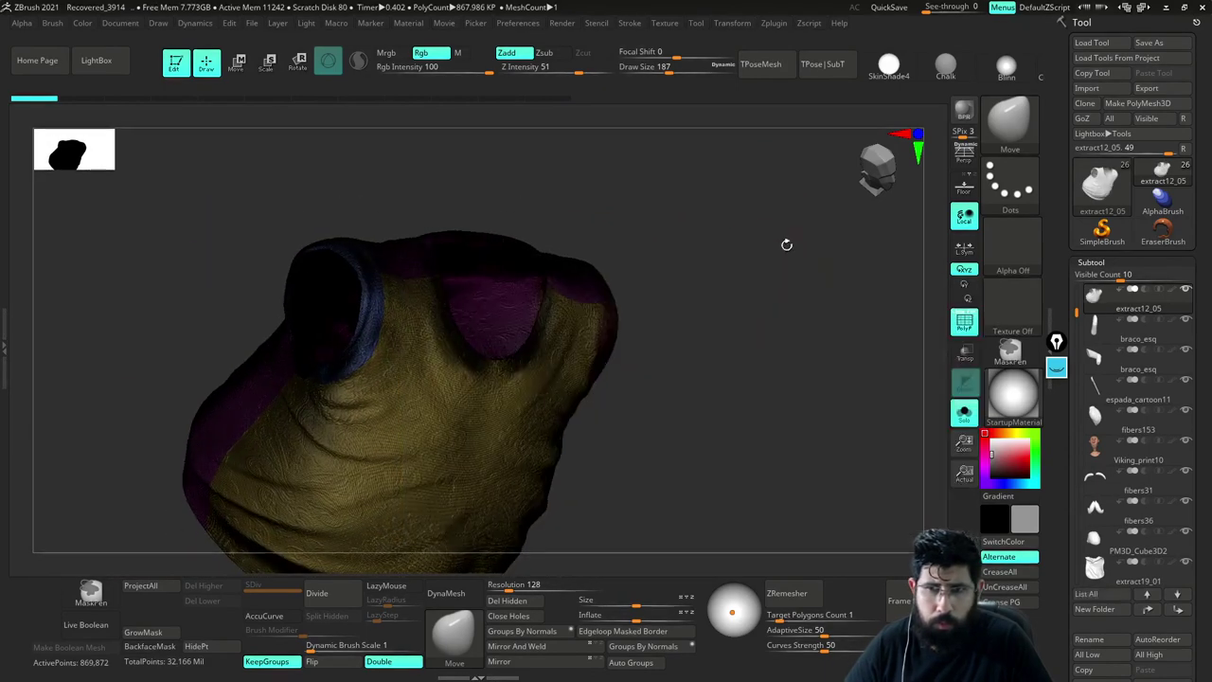
# Enable backface masking and check the isolated shirt's open neck and armhole edges with and without the polyframe
pyautogui.click(964, 323)
pyautogui.moveTo(801, 331)
pyautogui.mouseDown()
pyautogui.moveTo(720, 329)
pyautogui.moveTo(763, 322)
pyautogui.moveTo(732, 374)
pyautogui.mouseUp()
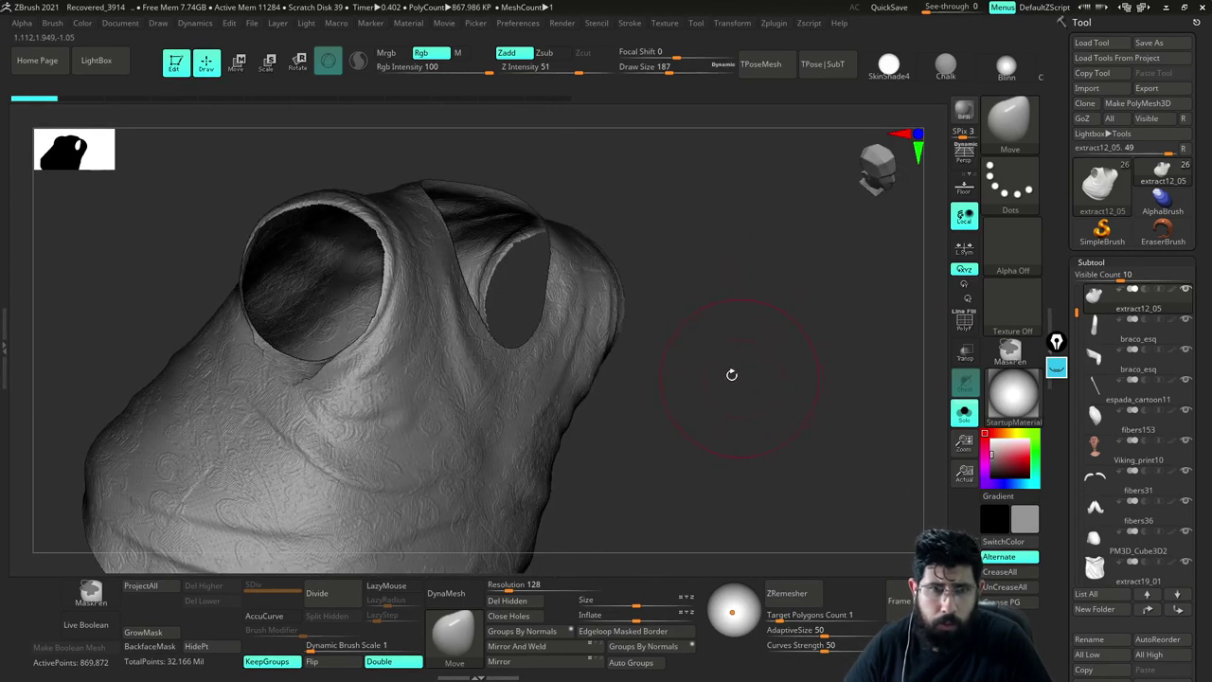
pyautogui.click(962, 326)
pyautogui.moveTo(703, 331); pyautogui.dragTo(760, 316)
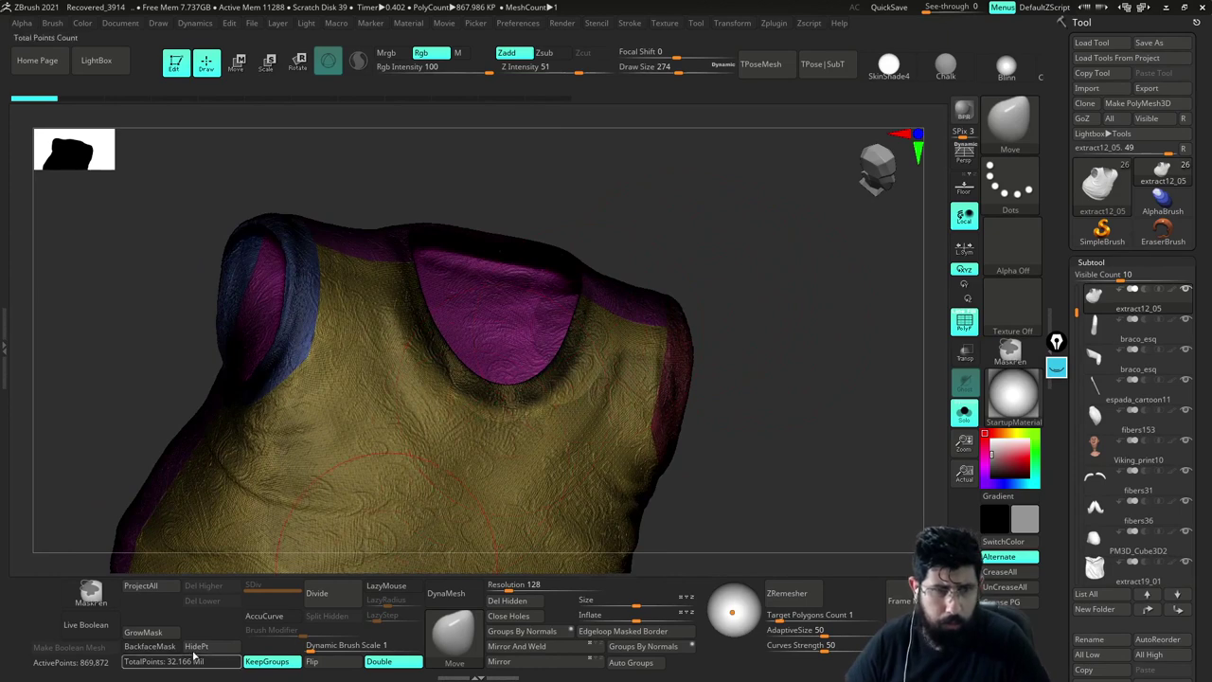
pyautogui.moveTo(724, 258); pyautogui.dragTo(899, 339)
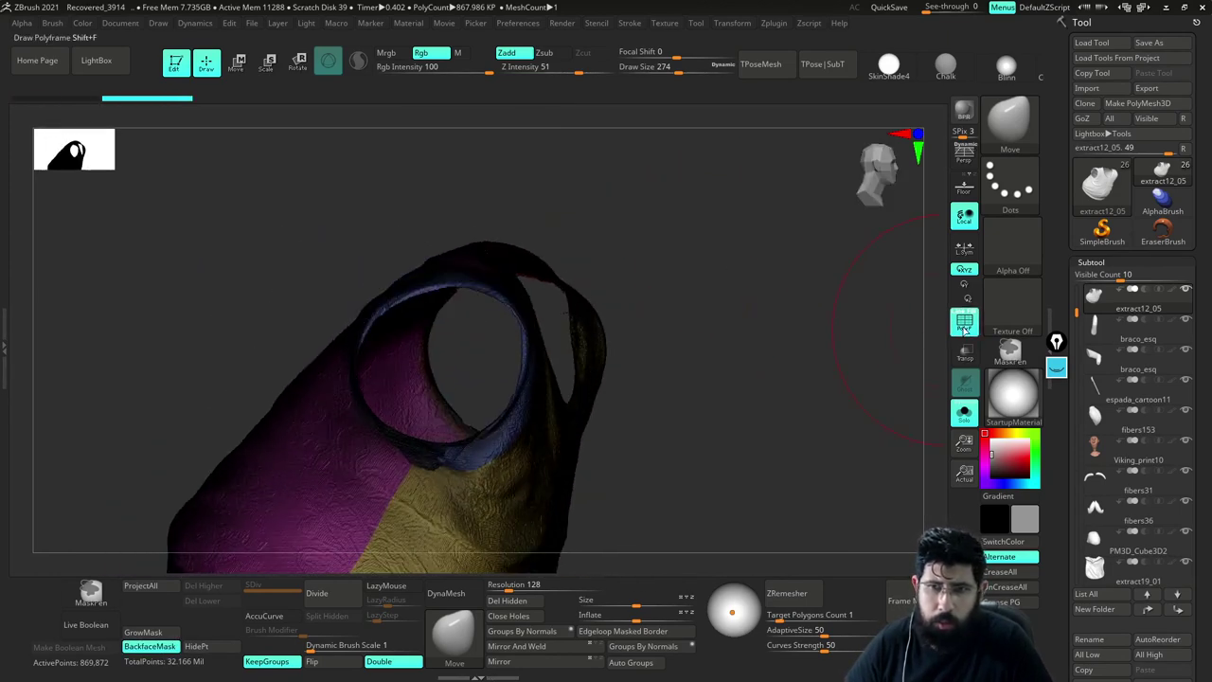
pyautogui.click(964, 327)
pyautogui.moveTo(771, 376)
pyautogui.mouseDown()
pyautogui.moveTo(801, 425)
pyautogui.moveTo(792, 392)
pyautogui.moveTo(606, 331)
pyautogui.moveTo(540, 326)
pyautogui.moveTo(794, 394)
pyautogui.moveTo(723, 301)
pyautogui.moveTo(704, 341)
pyautogui.moveTo(685, 333)
pyautogui.mouseUp()
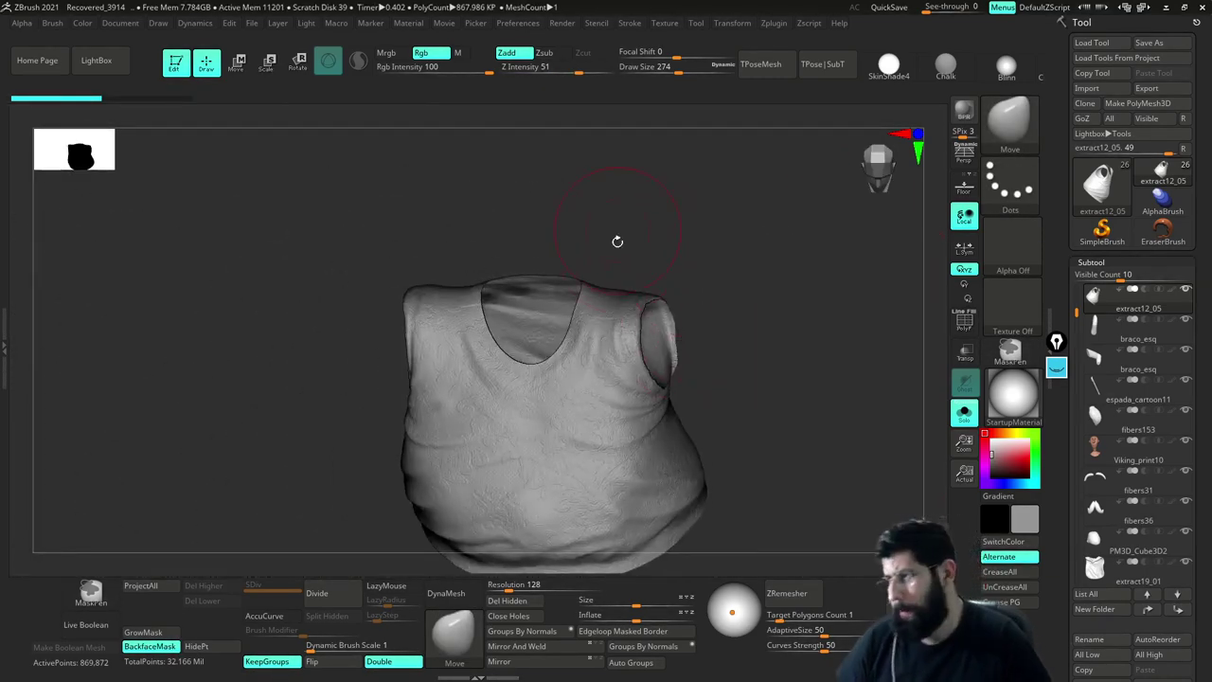
pyautogui.moveTo(794, 420)
pyautogui.mouseDown()
pyautogui.moveTo(713, 413)
pyautogui.moveTo(794, 373)
pyautogui.moveTo(820, 381)
pyautogui.moveTo(812, 406)
pyautogui.mouseUp()
# Show the full character again and reshape the open neckline beneath the scarf with the Move brush, reducing the draw size to 158
pyautogui.hotkey('alt', 's')
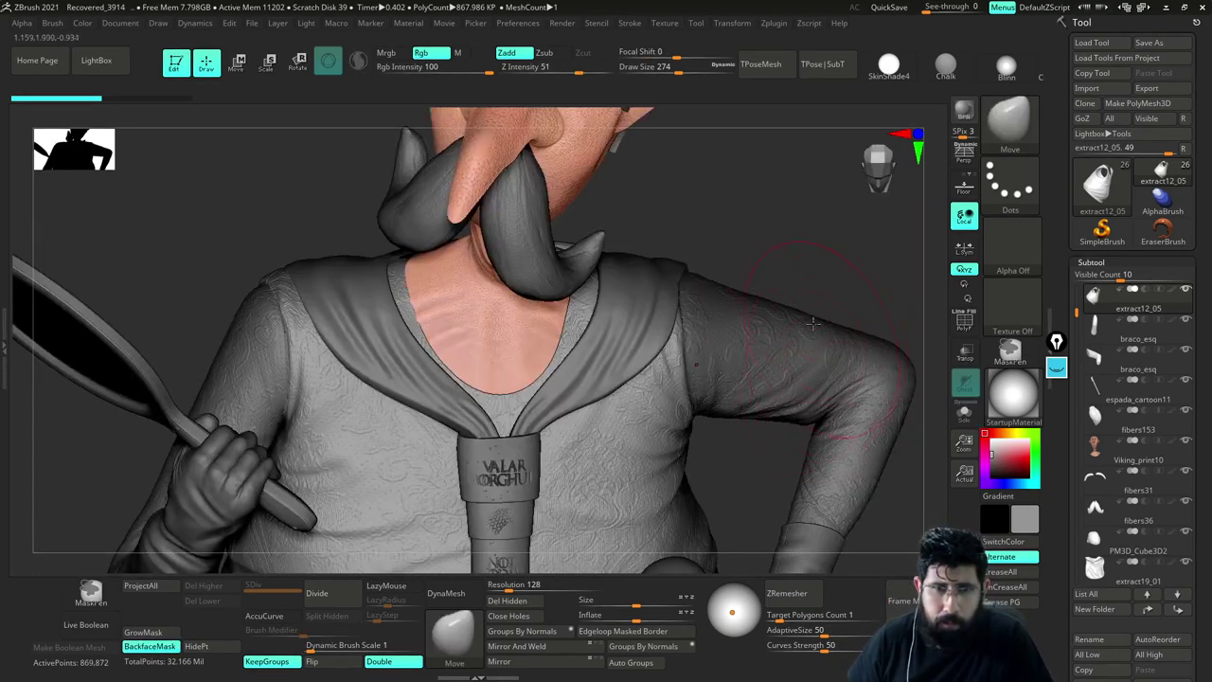
pyautogui.moveTo(772, 277)
pyautogui.mouseDown()
pyautogui.moveTo(678, 302)
pyautogui.moveTo(652, 292)
pyautogui.moveTo(731, 277)
pyautogui.moveTo(699, 306)
pyautogui.mouseUp()
pyautogui.press('s')
pyautogui.moveTo(729, 220)
pyautogui.keyDown('alt'); pyautogui.mouseDown()
pyautogui.moveTo(754, 349)
pyautogui.moveTo(744, 281)
pyautogui.moveTo(761, 330)
pyautogui.moveTo(741, 298)
pyautogui.moveTo(716, 292)
pyautogui.moveTo(721, 281)
pyautogui.mouseUp(); pyautogui.keyUp('alt')
pyautogui.press('s')
pyautogui.press('s')
pyautogui.press('s')
pyautogui.click(714, 279)
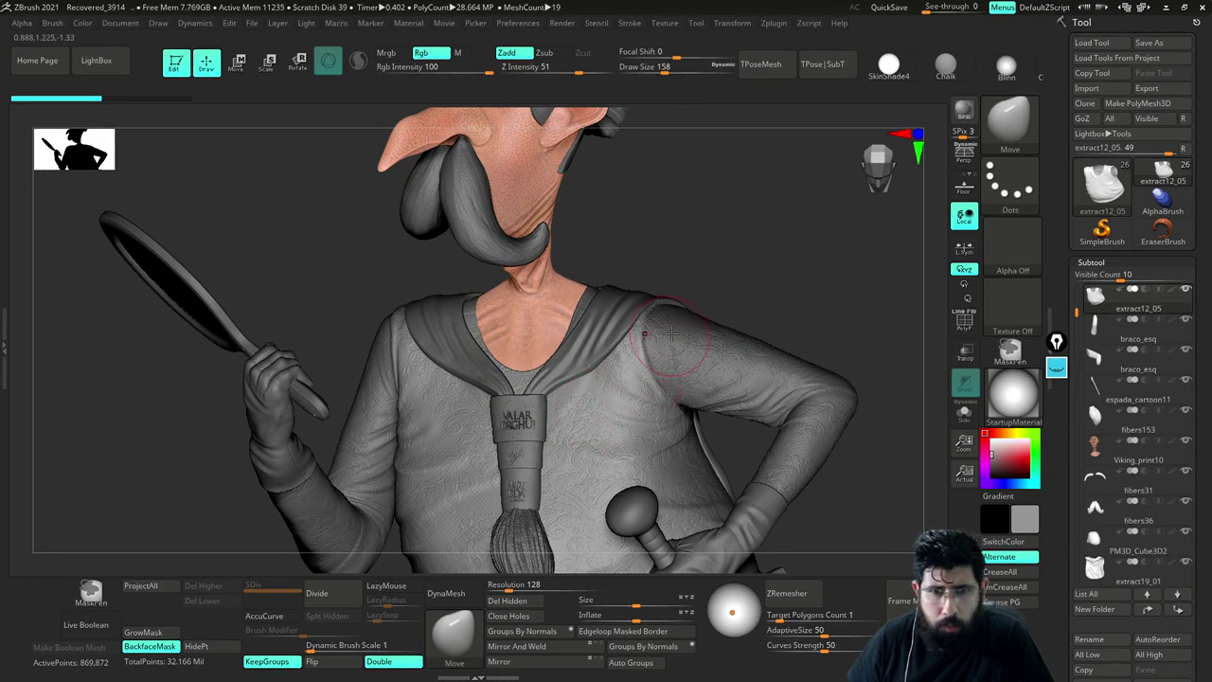
# Reduce the draw size to 140 and check the neckline's fit beneath the scarf, alternating between the isolated shirt and the full character
pyautogui.hotkey('shift', 's')
pyautogui.moveTo(691, 281)
pyautogui.mouseDown()
pyautogui.moveTo(732, 273)
pyautogui.moveTo(731, 295)
pyautogui.mouseUp()
pyautogui.press('s')
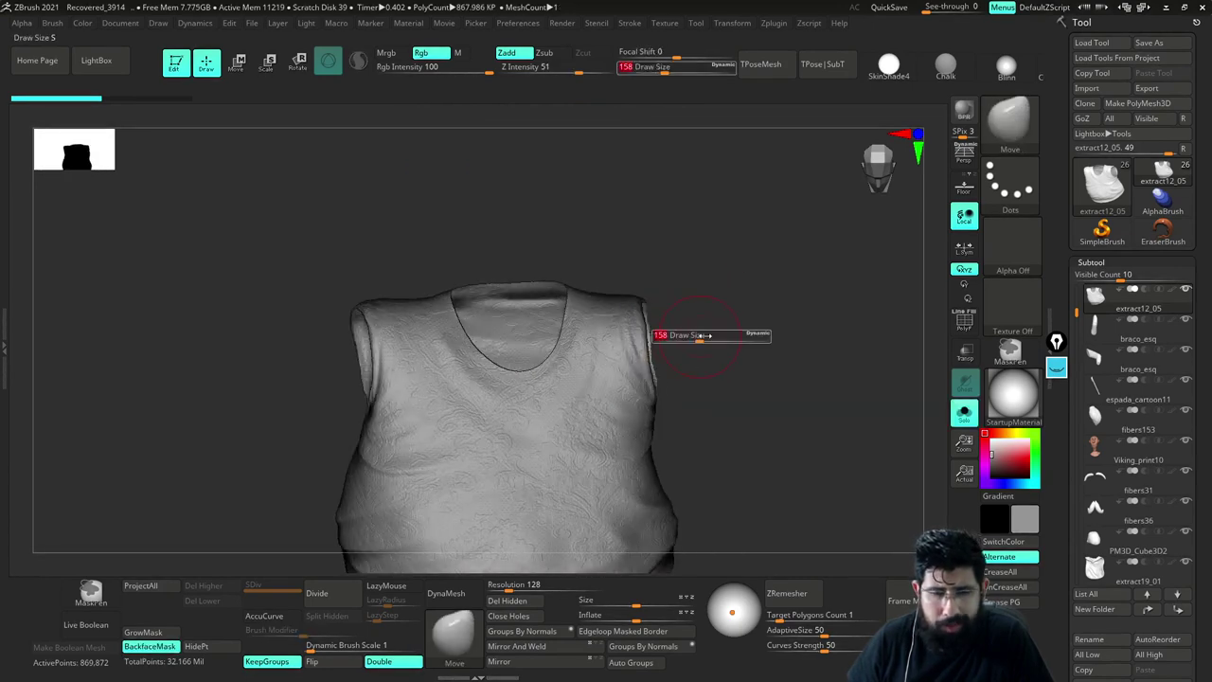
pyautogui.moveTo(703, 336)
pyautogui.mouseDown()
pyautogui.moveTo(716, 384)
pyautogui.moveTo(711, 335)
pyautogui.mouseUp()
pyautogui.hotkey('shift', 's')
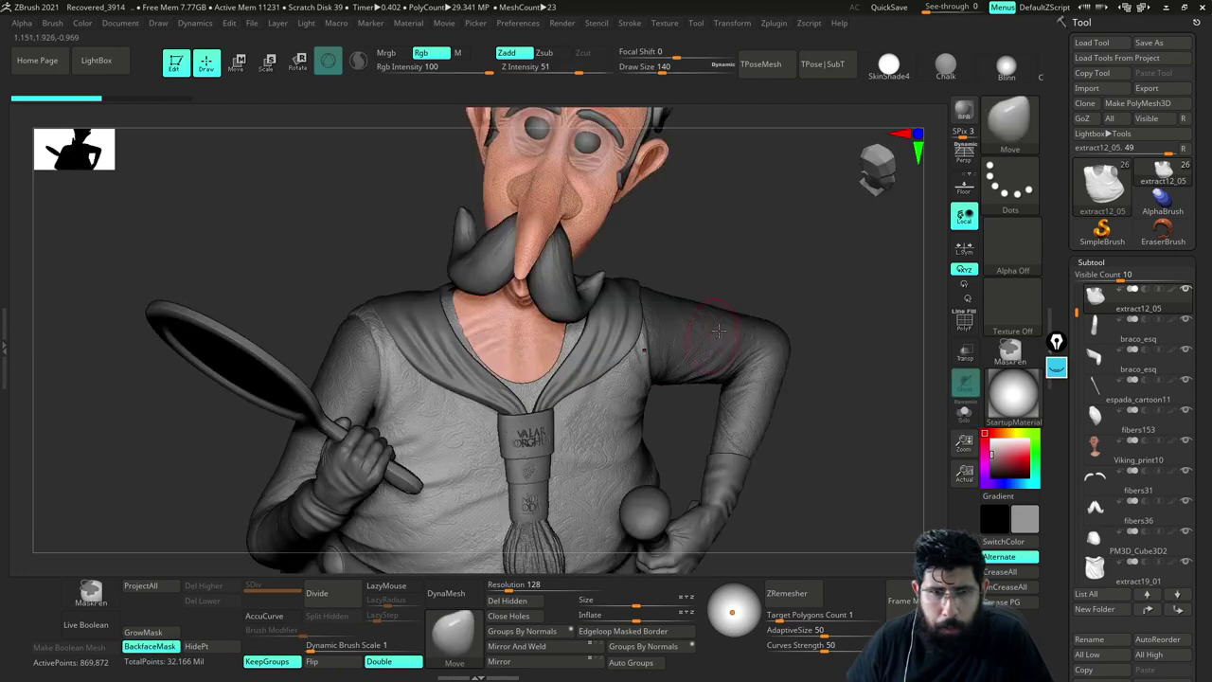
pyautogui.hotkey('shift', 's')
pyautogui.moveTo(751, 273)
pyautogui.mouseDown()
pyautogui.moveTo(725, 279)
pyautogui.moveTo(768, 319)
pyautogui.moveTo(737, 322)
pyautogui.moveTo(714, 274)
pyautogui.moveTo(678, 328)
pyautogui.moveTo(818, 414)
pyautogui.moveTo(822, 432)
pyautogui.mouseUp()
pyautogui.hotkey('ctrl', 'shift', 's')
pyautogui.hotkey('shift', 's')
pyautogui.keyDown('alt'); pyautogui.moveTo(822, 431); pyautogui.dragTo(799, 387); pyautogui.keyUp('alt')
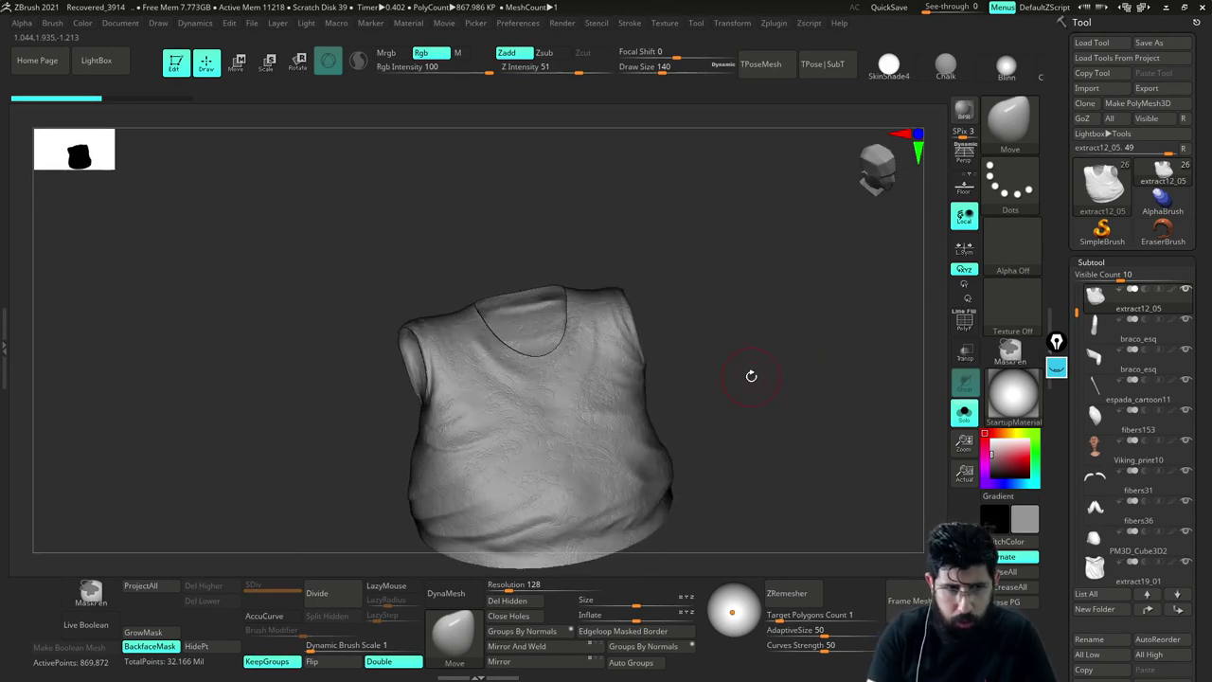
# Duplicate the shirt subtool and merge all polygroups of the copy into a single group, with the polyframe shown
pyautogui.hotkey('ctrl', 'shift', 'd')
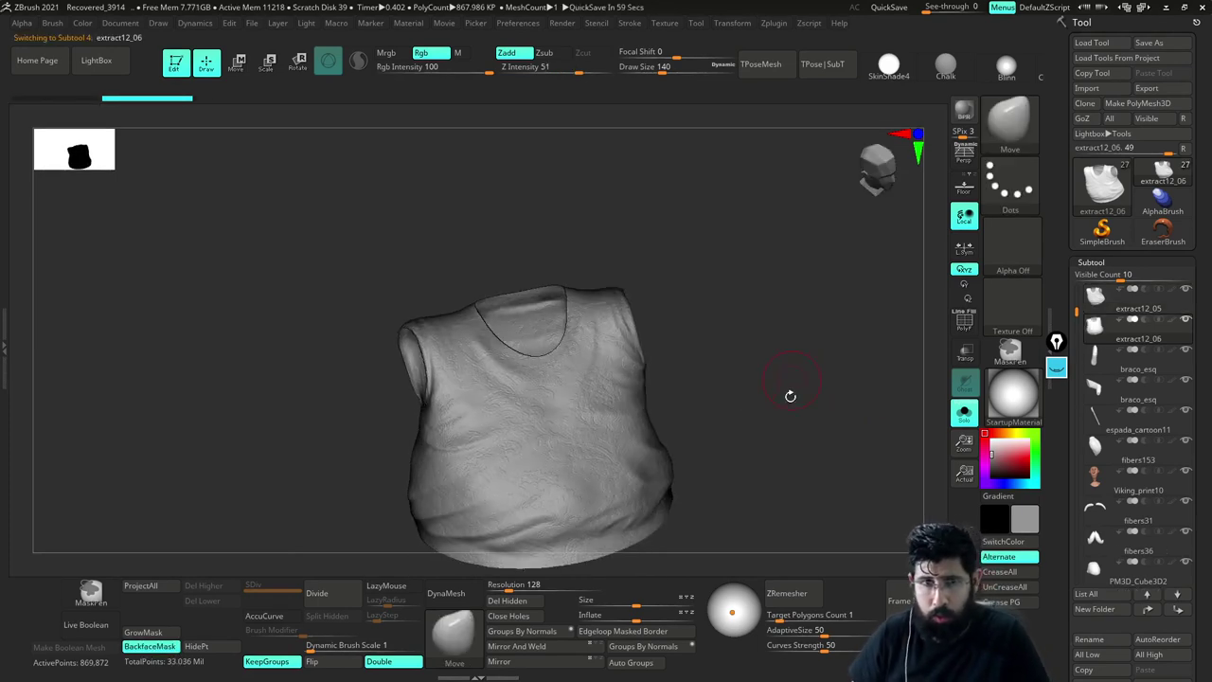
pyautogui.moveTo(793, 361); pyautogui.dragTo(860, 316)
pyautogui.click(967, 324)
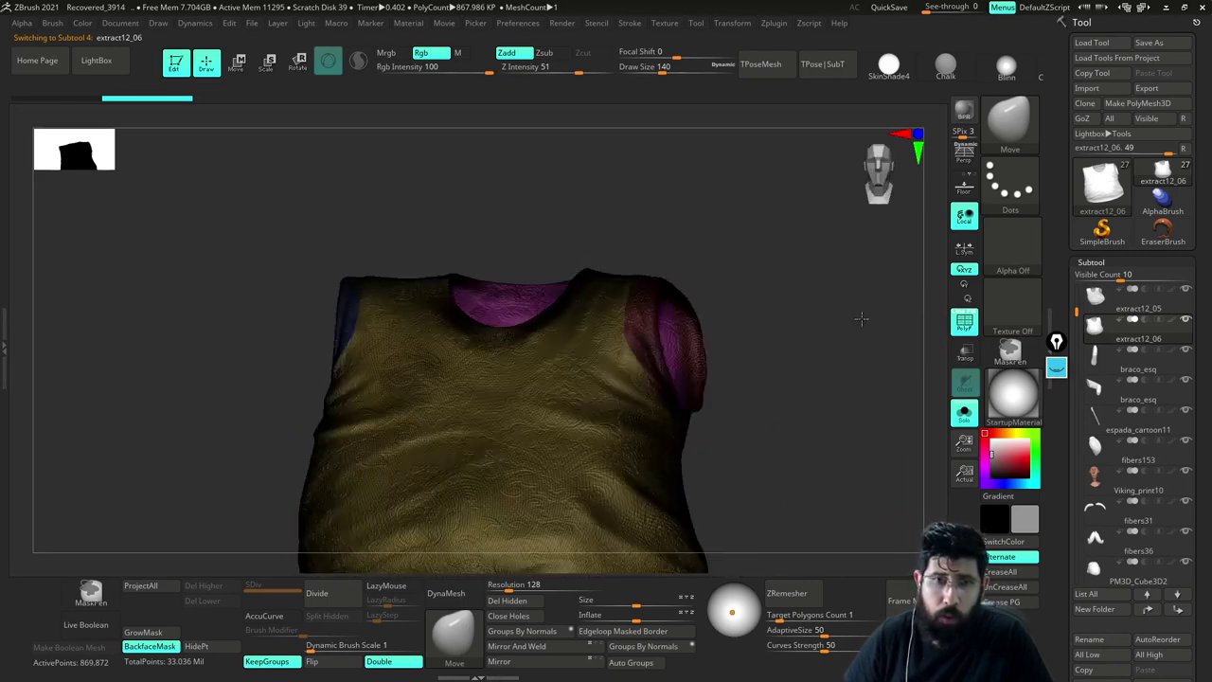
pyautogui.moveTo(652, 248)
pyautogui.mouseDown()
pyautogui.moveTo(701, 270)
pyautogui.moveTo(776, 356)
pyautogui.mouseUp()
pyautogui.press('s')
pyautogui.click(763, 340)
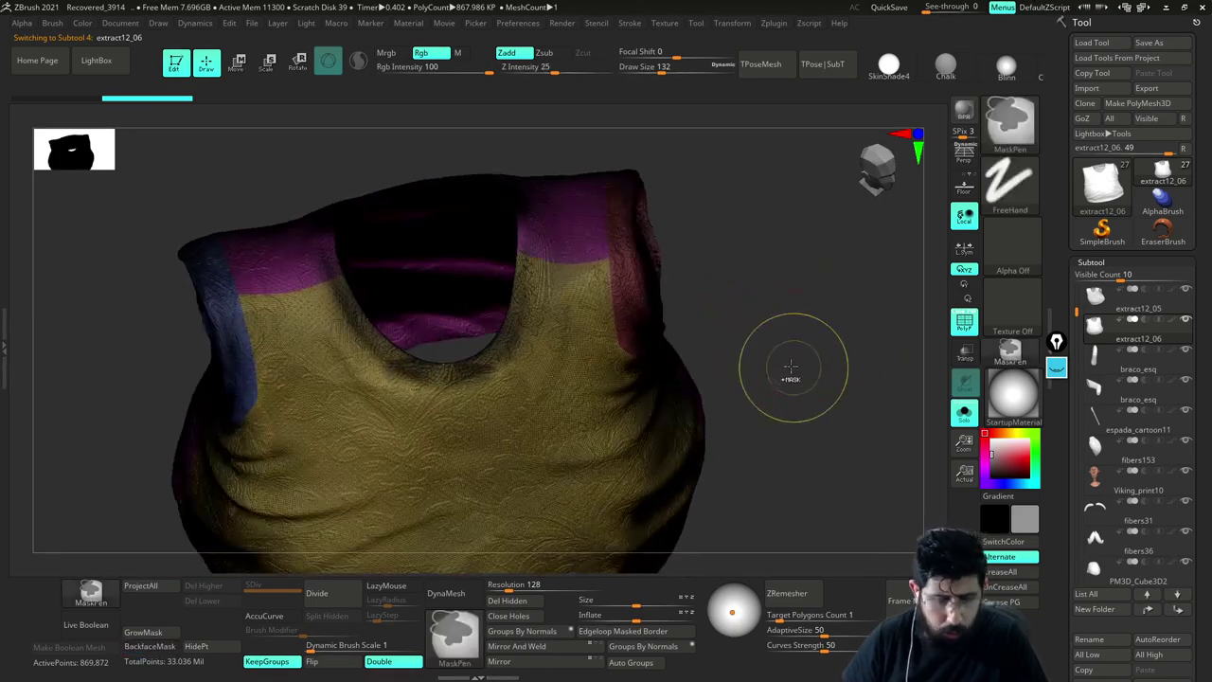
pyautogui.hotkey('ctrl', 'w')
# Examine the shirt copy's neck and armhole openings from several angles, with and without the polyframe
pyautogui.moveTo(828, 316); pyautogui.dragTo(809, 344)
pyautogui.press('s')
pyautogui.moveTo(730, 396); pyautogui.dragTo(762, 391)
pyautogui.moveTo(758, 336)
pyautogui.mouseDown()
pyautogui.moveTo(768, 354)
pyautogui.moveTo(790, 355)
pyautogui.moveTo(782, 365)
pyautogui.mouseUp()
pyautogui.press('s')
pyautogui.moveTo(777, 369)
pyautogui.mouseDown()
pyautogui.moveTo(751, 368)
pyautogui.moveTo(768, 327)
pyautogui.moveTo(792, 357)
pyautogui.moveTo(782, 382)
pyautogui.moveTo(779, 290)
pyautogui.moveTo(832, 313)
pyautogui.mouseUp()
pyautogui.click(955, 331)
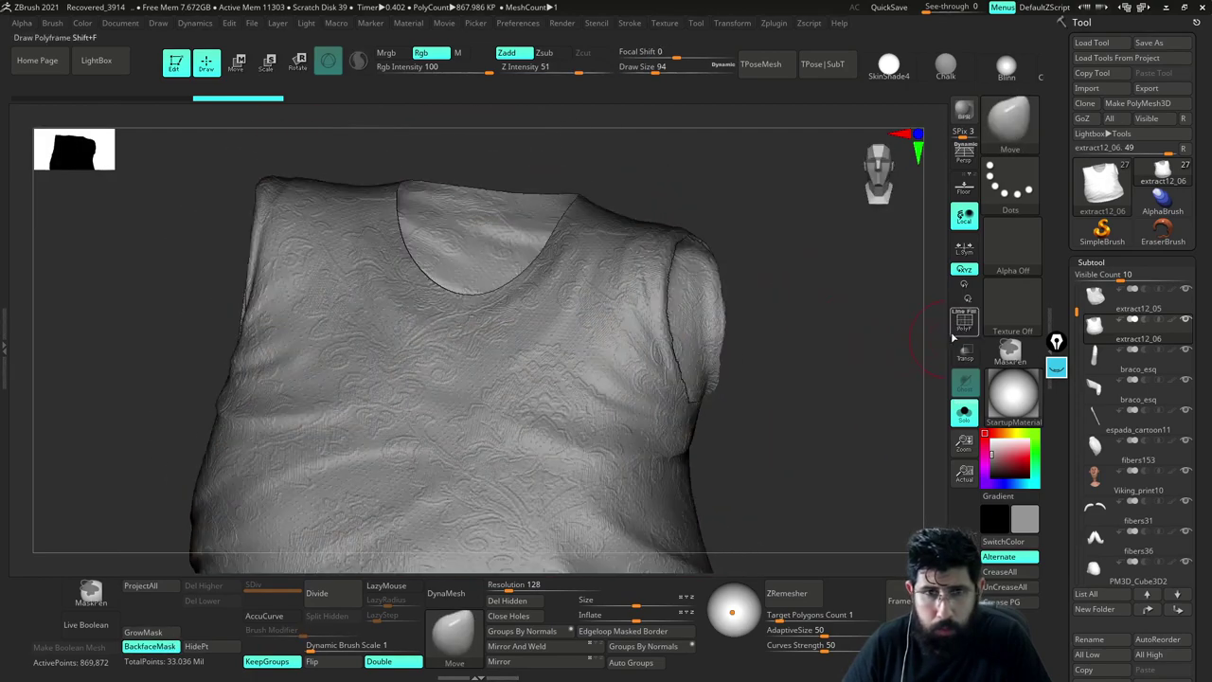
pyautogui.moveTo(849, 369); pyautogui.dragTo(875, 380)
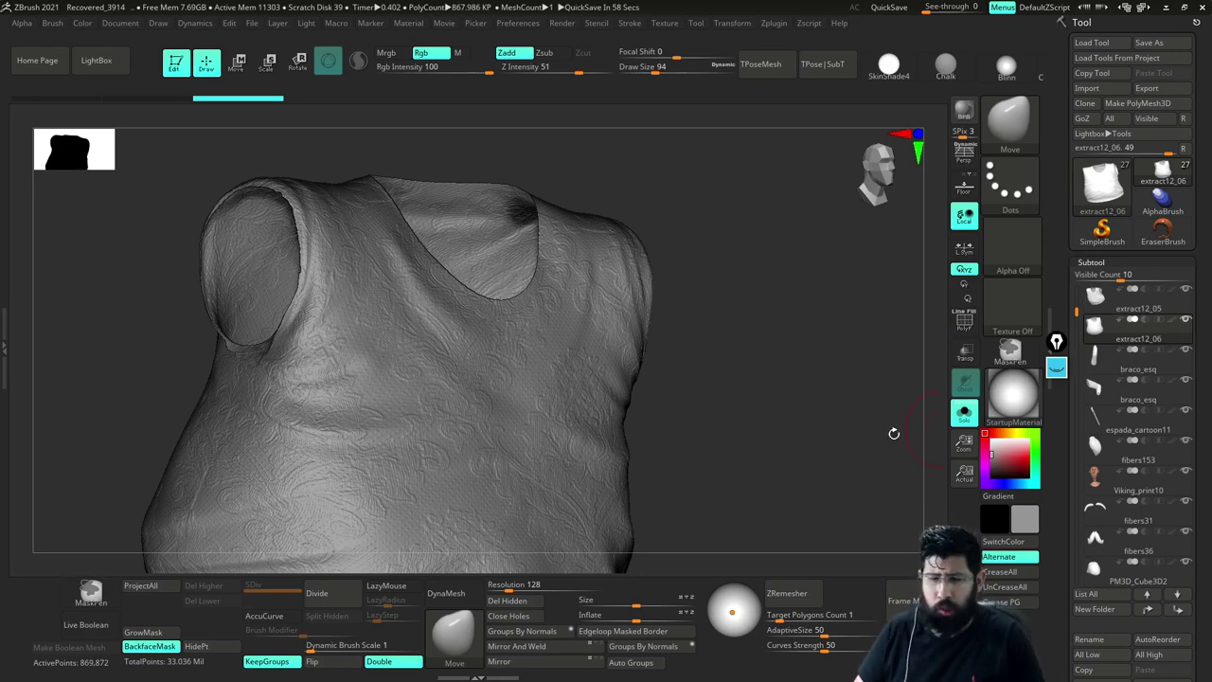
# Compare the shirt copy's neckline with the scarf by showing the full character and isolating the shirt again
pyautogui.moveTo(811, 442)
pyautogui.mouseDown()
pyautogui.moveTo(770, 487)
pyautogui.moveTo(839, 483)
pyautogui.moveTo(801, 480)
pyautogui.moveTo(797, 444)
pyautogui.moveTo(810, 462)
pyautogui.moveTo(828, 457)
pyautogui.moveTo(801, 389)
pyautogui.moveTo(749, 390)
pyautogui.moveTo(785, 395)
pyautogui.moveTo(781, 417)
pyautogui.moveTo(798, 439)
pyautogui.mouseUp()
pyautogui.press('s')
pyautogui.press('s')
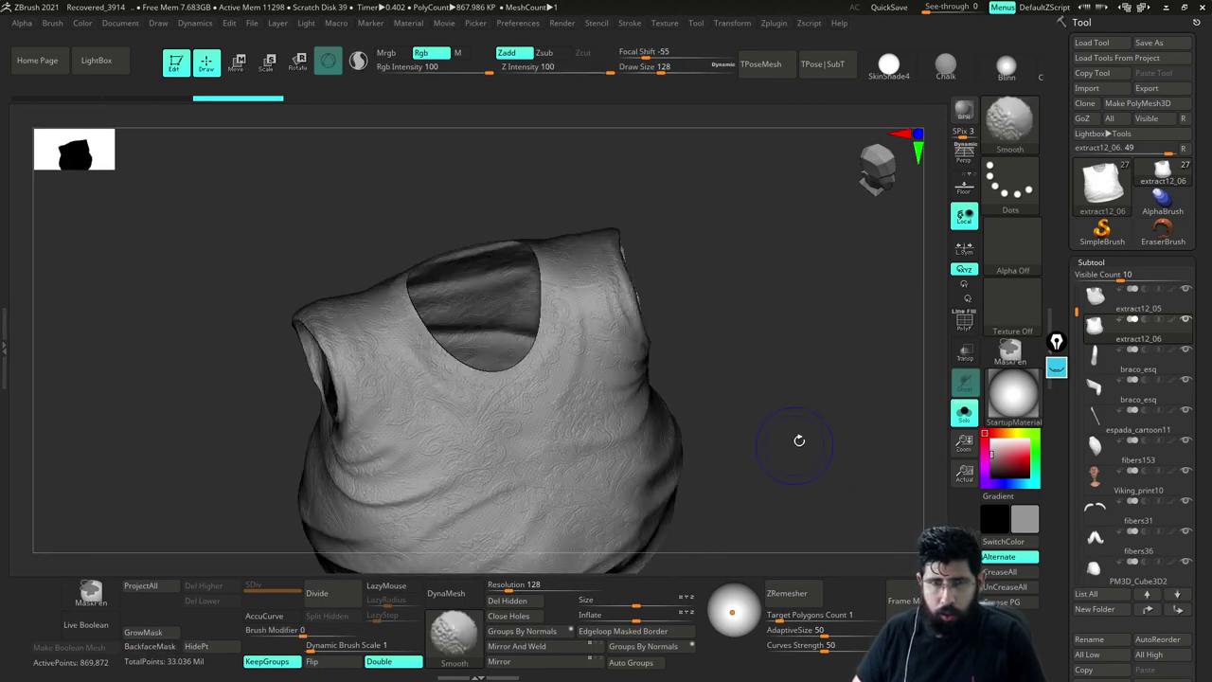
pyautogui.hotkey('shift', 's')
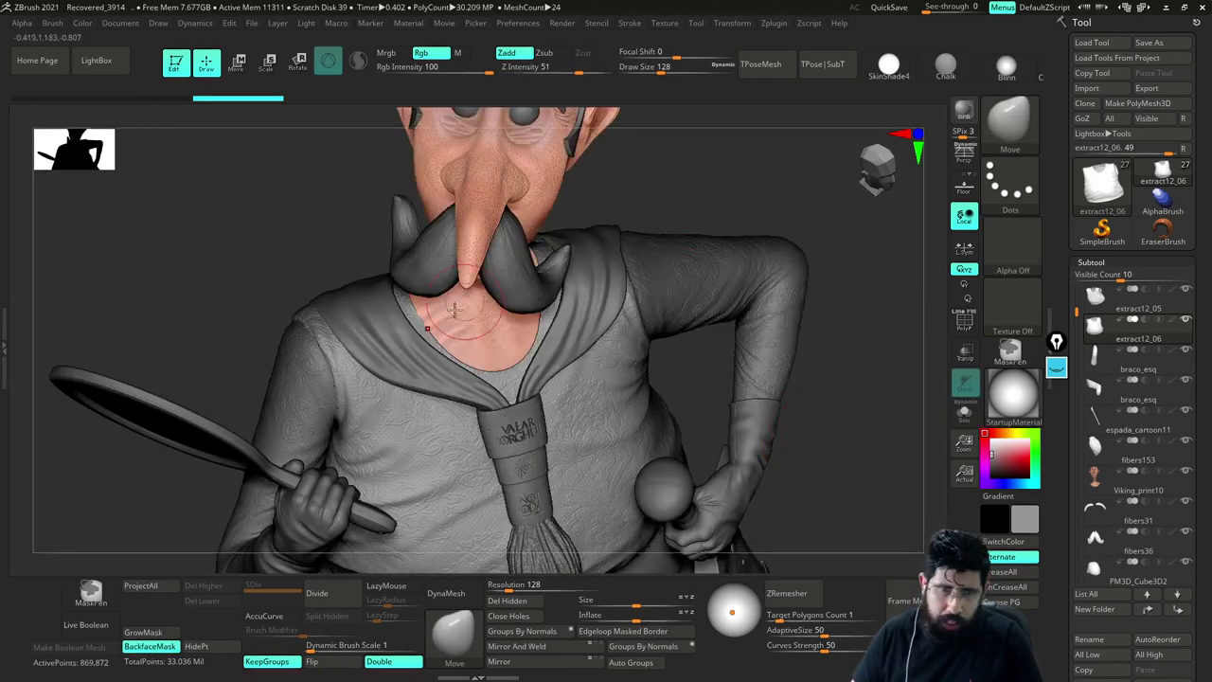
pyautogui.hotkey('shift', 's')
pyautogui.moveTo(690, 234); pyautogui.dragTo(733, 219)
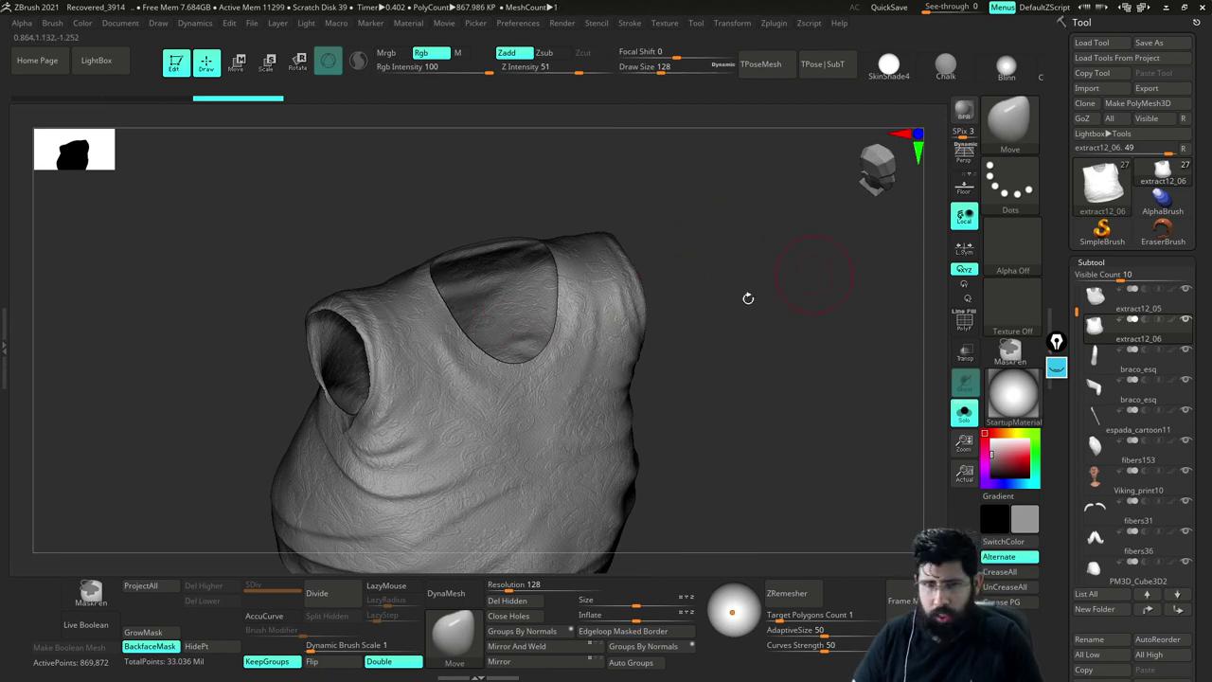
pyautogui.moveTo(748, 298); pyautogui.dragTo(841, 352)
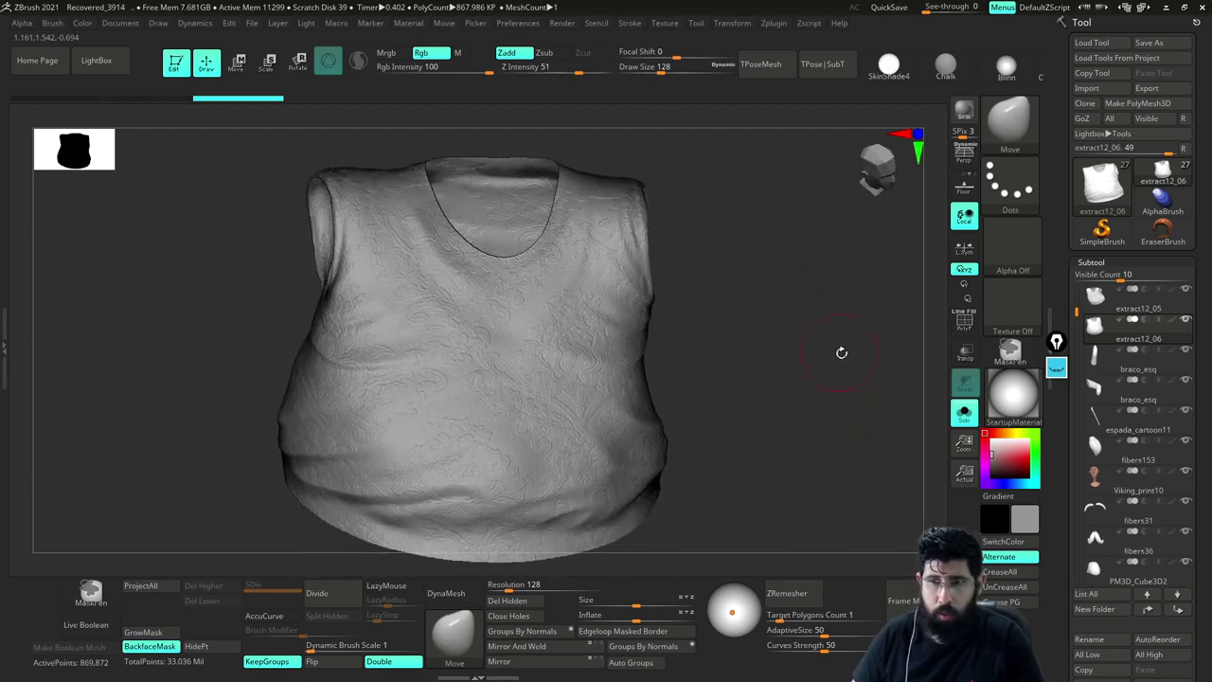
# Retopologize the shirt copy using ZRemesher with a target polygon count of 5, and show its polyframe
pyautogui.press('s')
pyautogui.moveTo(766, 355); pyautogui.dragTo(764, 354)
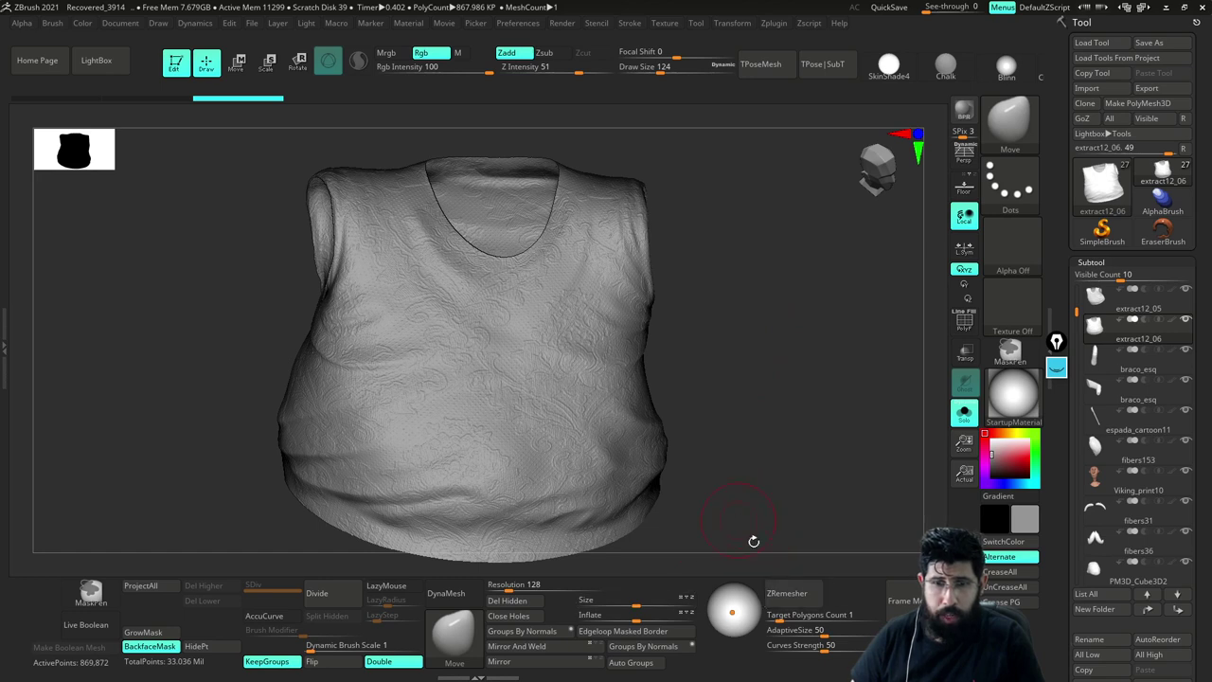
pyautogui.click(806, 617)
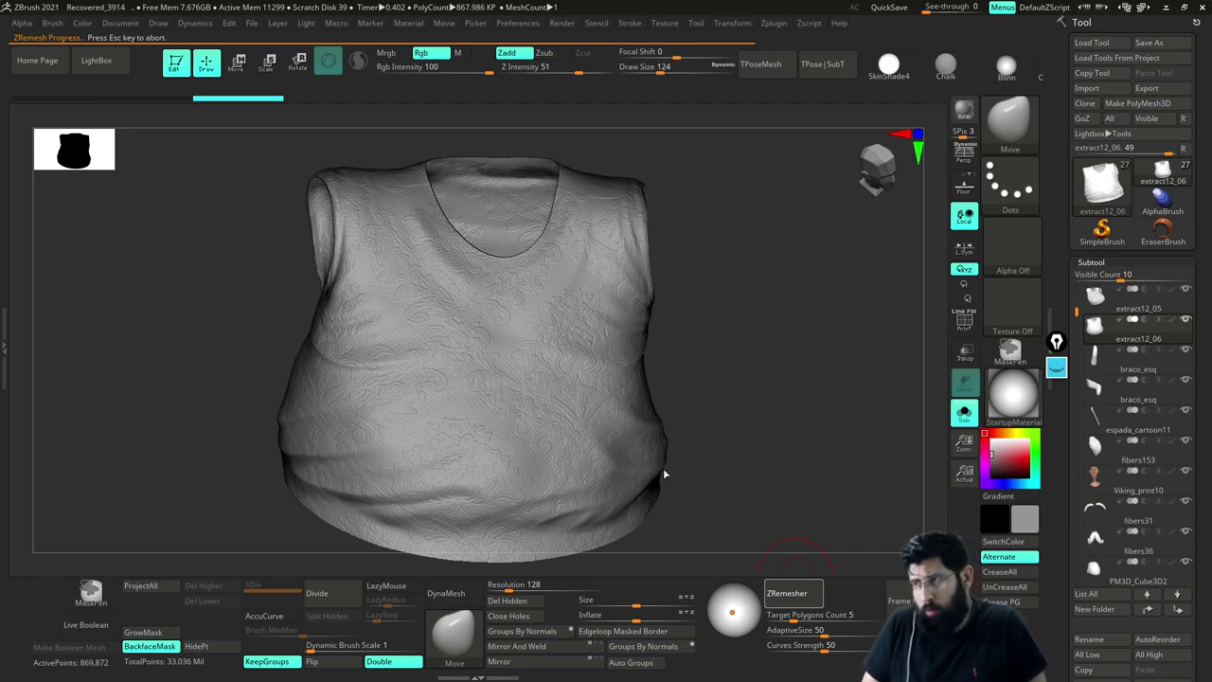
pyautogui.moveTo(798, 388); pyautogui.dragTo(889, 340)
pyautogui.click(963, 323)
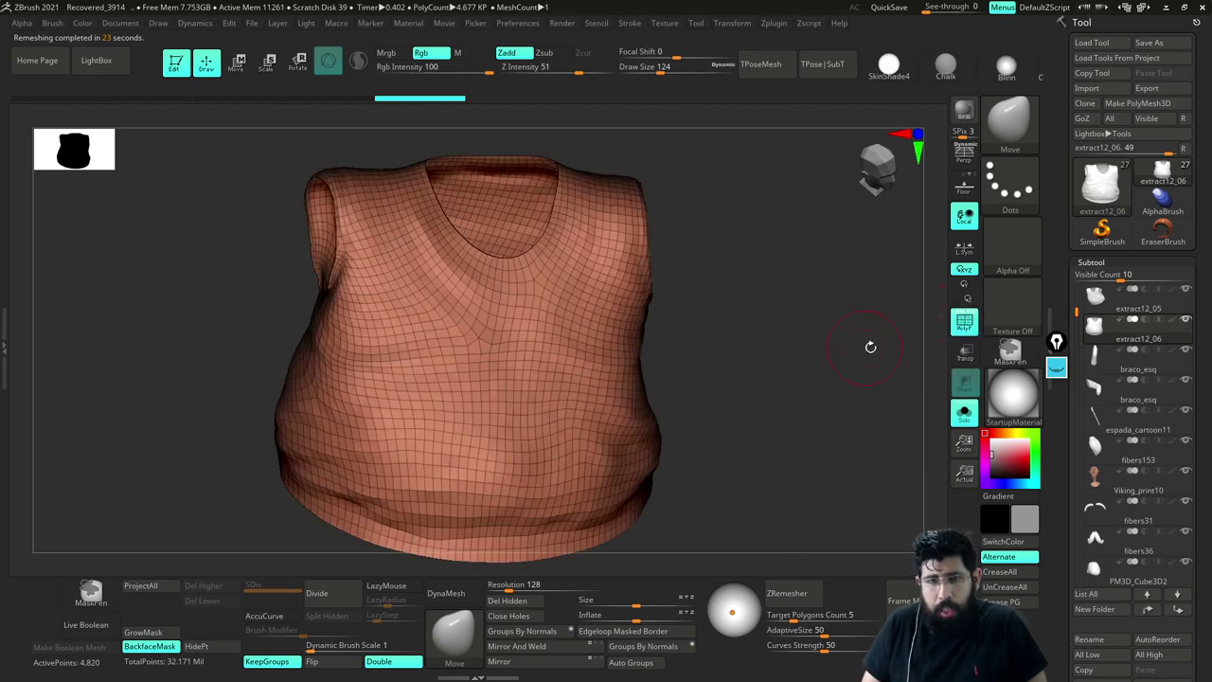
# Run ZRemesher a second time on the retopologized shirt copy, keeping the target polygon count at 5
pyautogui.moveTo(868, 347); pyautogui.dragTo(805, 327)
pyautogui.moveTo(835, 397)
pyautogui.keyDown('alt'); pyautogui.mouseDown()
pyautogui.moveTo(869, 435)
pyautogui.moveTo(909, 408)
pyautogui.moveTo(842, 420)
pyautogui.moveTo(893, 408)
pyautogui.moveTo(859, 408)
pyautogui.moveTo(839, 389)
pyautogui.moveTo(868, 404)
pyautogui.moveTo(863, 393)
pyautogui.mouseUp(); pyautogui.keyUp('alt')
pyautogui.click(774, 596)
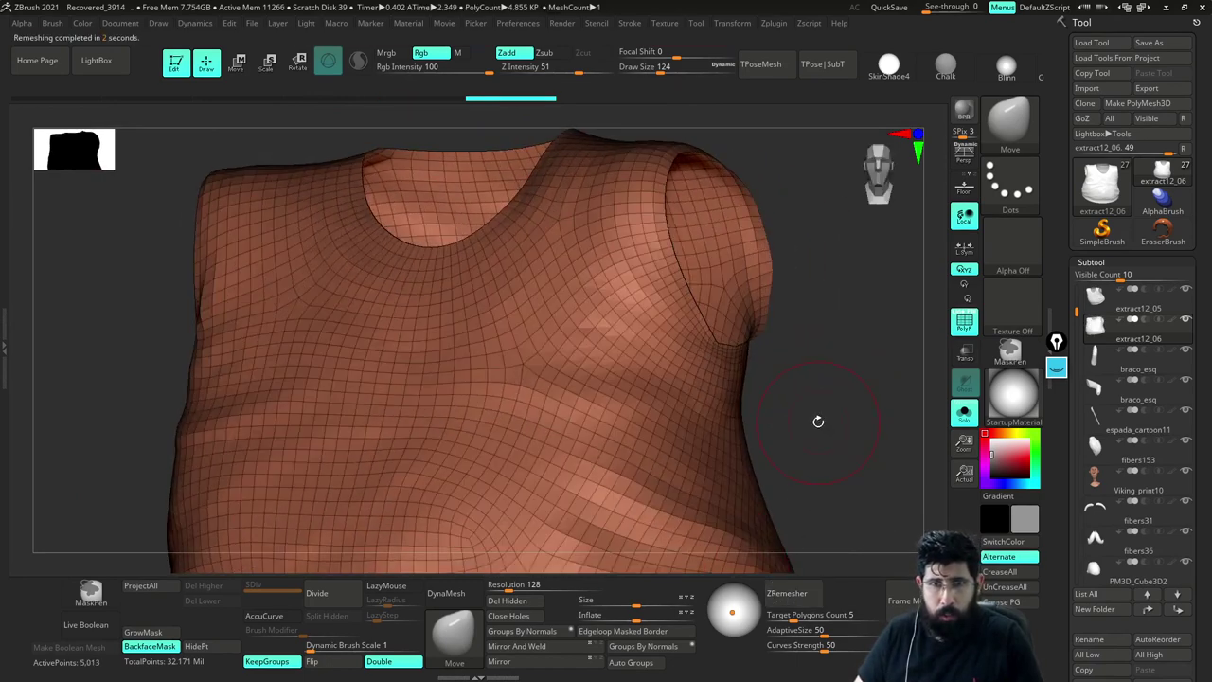
# Examine the remeshed shirt's polygon flow across the chest, neckline and armholes, closing in on the lower edge of one armhole
pyautogui.moveTo(837, 414); pyautogui.dragTo(789, 532)
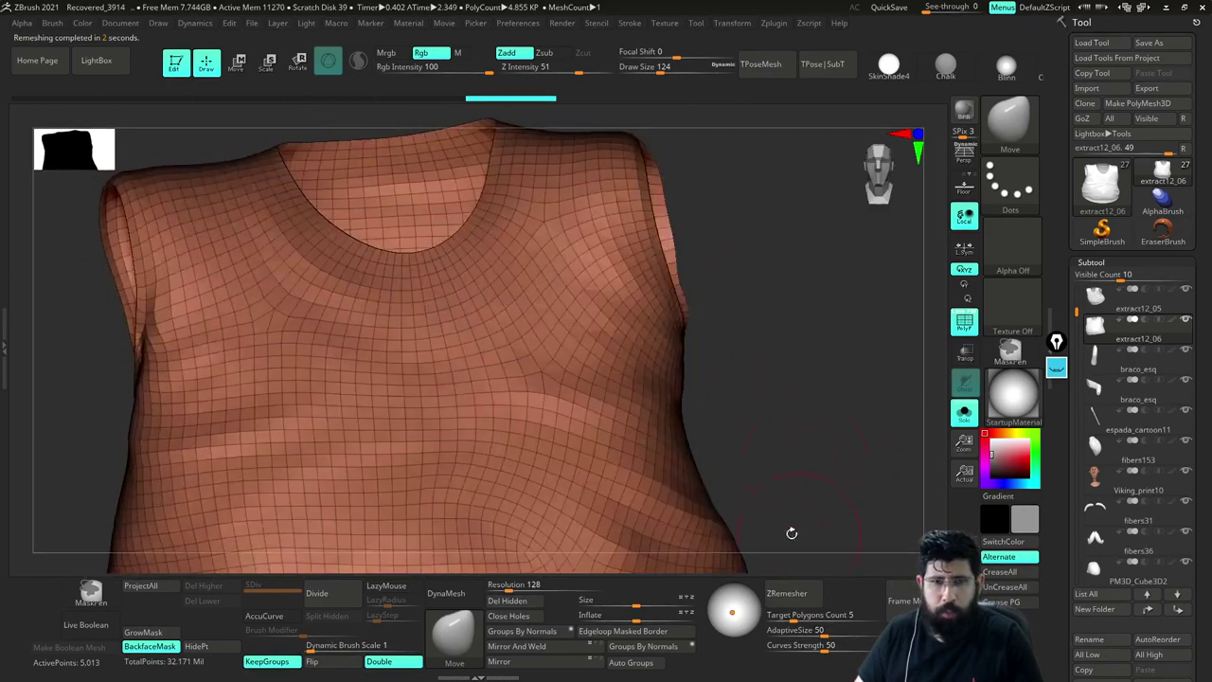
pyautogui.moveTo(824, 457); pyautogui.dragTo(347, 436)
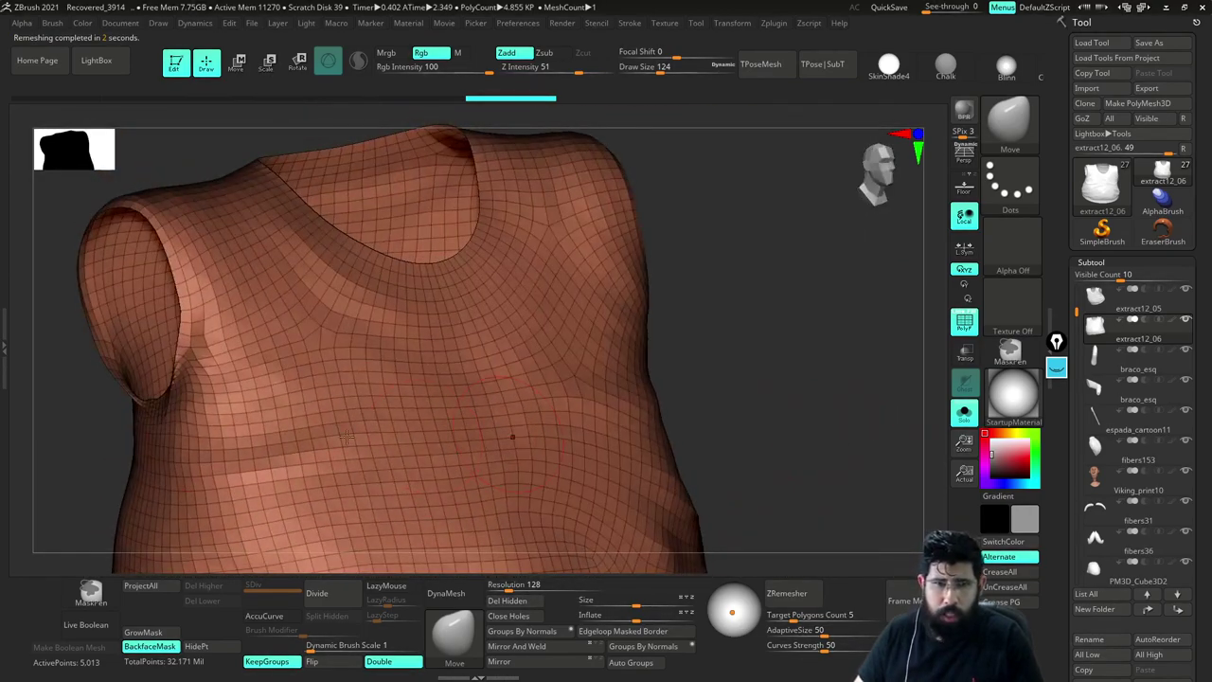
pyautogui.moveTo(711, 366)
pyautogui.mouseDown()
pyautogui.moveTo(273, 333)
pyautogui.moveTo(706, 367)
pyautogui.moveTo(752, 338)
pyautogui.moveTo(747, 311)
pyautogui.moveTo(770, 363)
pyautogui.moveTo(812, 392)
pyautogui.moveTo(825, 354)
pyautogui.moveTo(754, 360)
pyautogui.moveTo(801, 359)
pyautogui.moveTo(806, 332)
pyautogui.moveTo(779, 325)
pyautogui.moveTo(797, 334)
pyautogui.moveTo(787, 360)
pyautogui.moveTo(777, 351)
pyautogui.moveTo(775, 375)
pyautogui.moveTo(793, 389)
pyautogui.moveTo(780, 397)
pyautogui.moveTo(607, 391)
pyautogui.mouseUp()
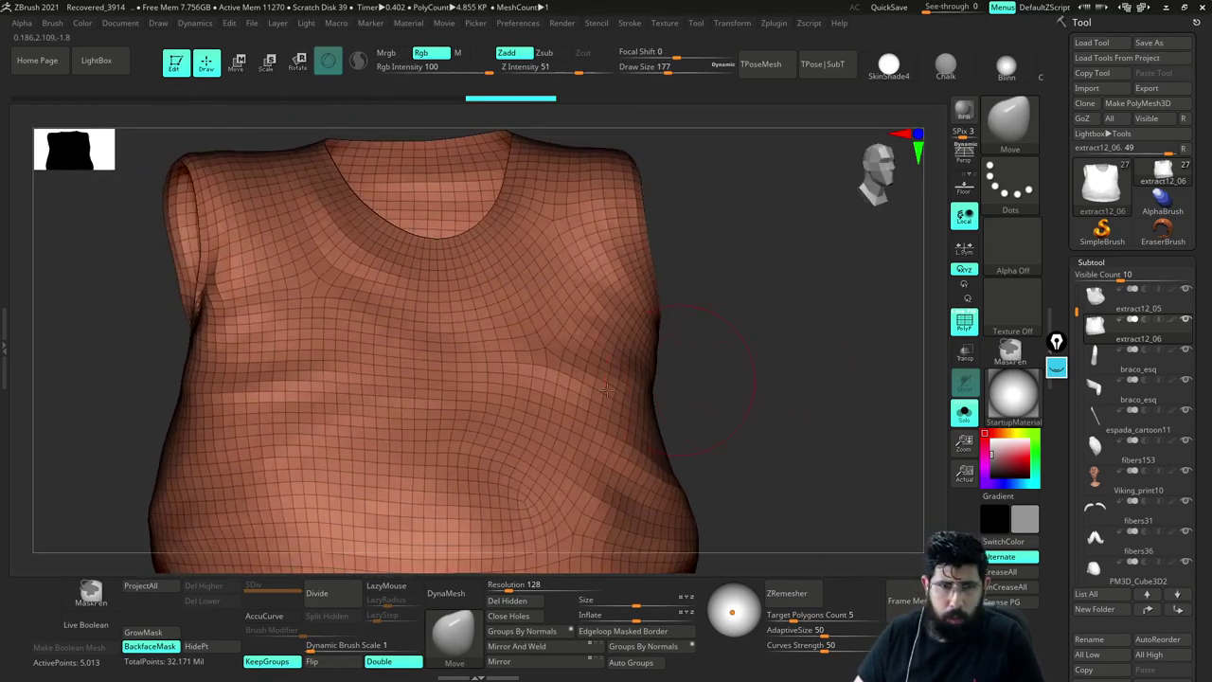
pyautogui.moveTo(114, 380)
pyautogui.mouseDown()
pyautogui.moveTo(160, 433)
pyautogui.moveTo(552, 411)
pyautogui.moveTo(281, 387)
pyautogui.moveTo(867, 340)
pyautogui.moveTo(817, 335)
pyautogui.moveTo(785, 394)
pyautogui.moveTo(806, 427)
pyautogui.moveTo(899, 401)
pyautogui.moveTo(719, 422)
pyautogui.mouseUp()
pyautogui.moveTo(847, 387)
pyautogui.mouseDown()
pyautogui.moveTo(720, 433)
pyautogui.moveTo(717, 398)
pyautogui.moveTo(906, 434)
pyautogui.moveTo(866, 347)
pyautogui.moveTo(823, 356)
pyautogui.moveTo(855, 399)
pyautogui.moveTo(794, 389)
pyautogui.moveTo(752, 414)
pyautogui.mouseUp()
pyautogui.press('s')
pyautogui.press('s')
pyautogui.moveTo(556, 461); pyautogui.dragTo(541, 461)
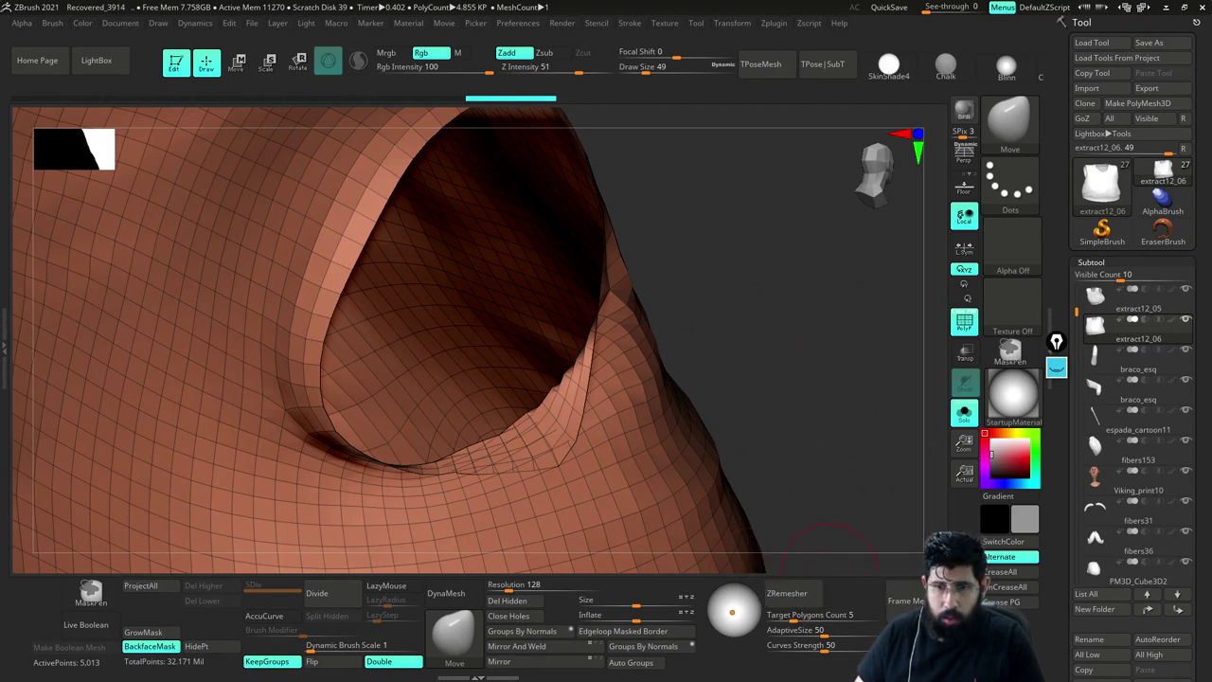
# Switch to the ZModeler brush, collapsing the side tool area to reach it and restoring that area again
pyautogui.doubleClick(1054, 305)
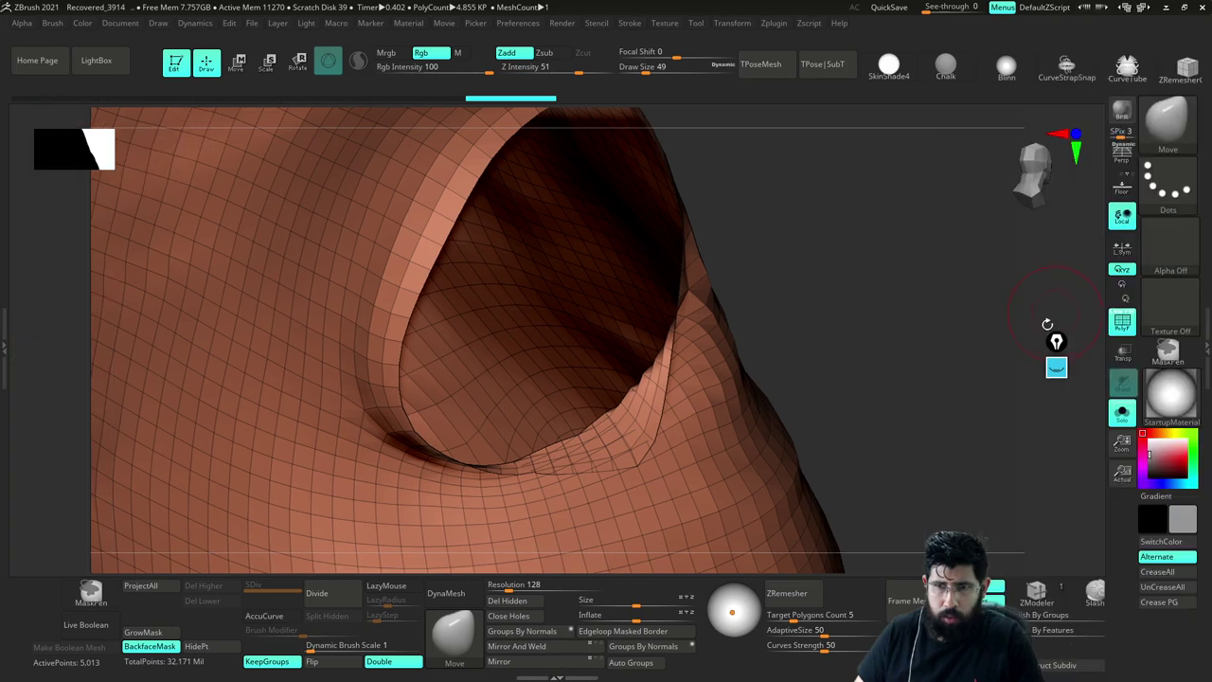
pyautogui.click(1037, 591)
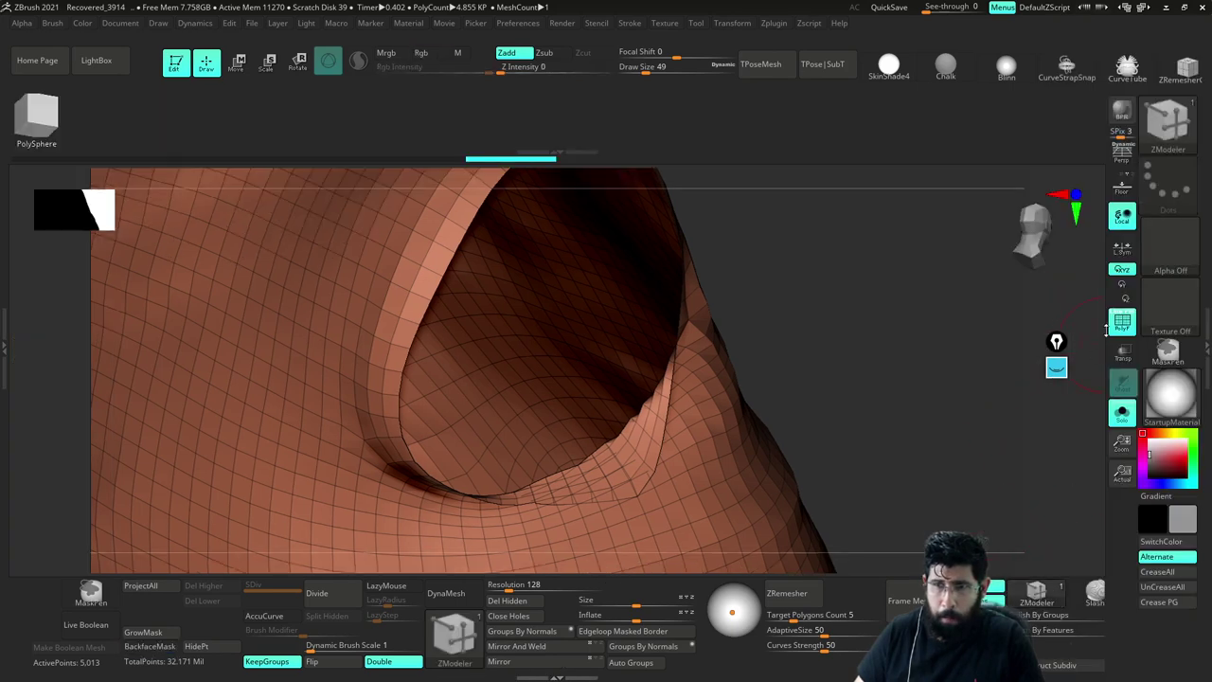
pyautogui.click(1209, 354)
# Mark the strip of overlapping polygons along the armhole's lower edge and up its side with ZModeler's temporary polygroup
pyautogui.moveTo(731, 466); pyautogui.dragTo(805, 480)
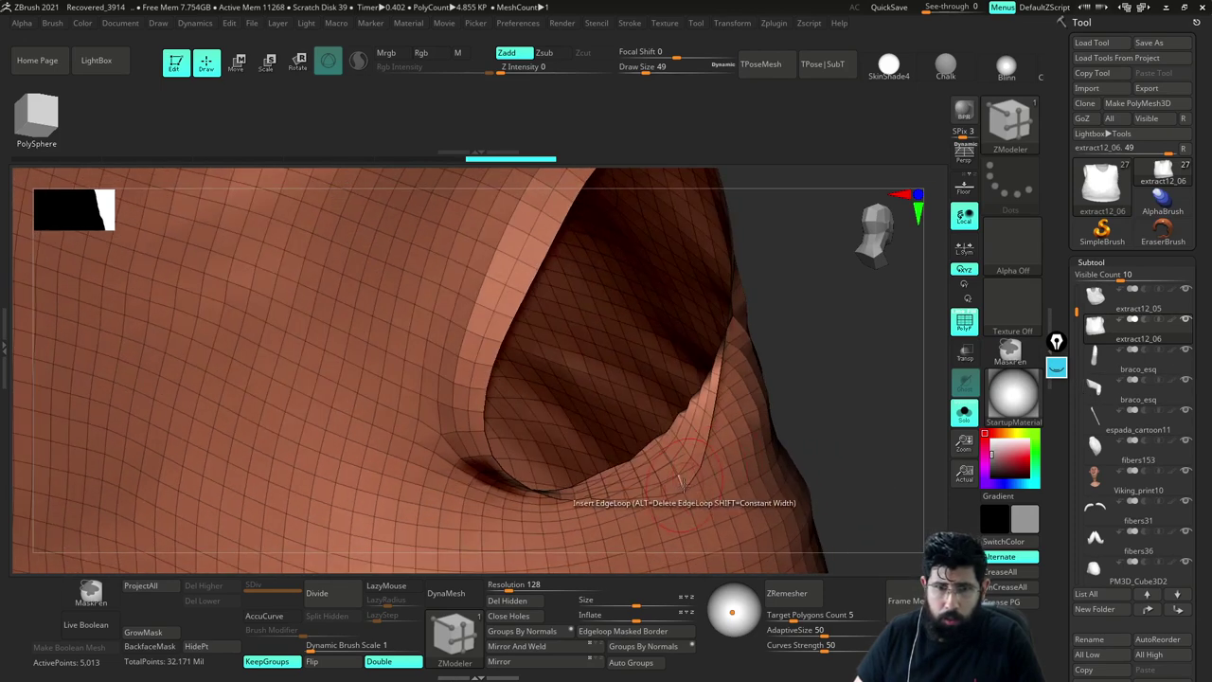
pyautogui.keyDown('alt'); pyautogui.moveTo(673, 486); pyautogui.dragTo(698, 473); pyautogui.keyUp('alt')
pyautogui.moveTo(864, 426)
pyautogui.mouseDown()
pyautogui.moveTo(839, 419)
pyautogui.moveTo(772, 346)
pyautogui.moveTo(857, 424)
pyautogui.mouseUp()
pyautogui.keyDown('alt'); pyautogui.moveTo(680, 484); pyautogui.dragTo(665, 489); pyautogui.keyUp('alt')
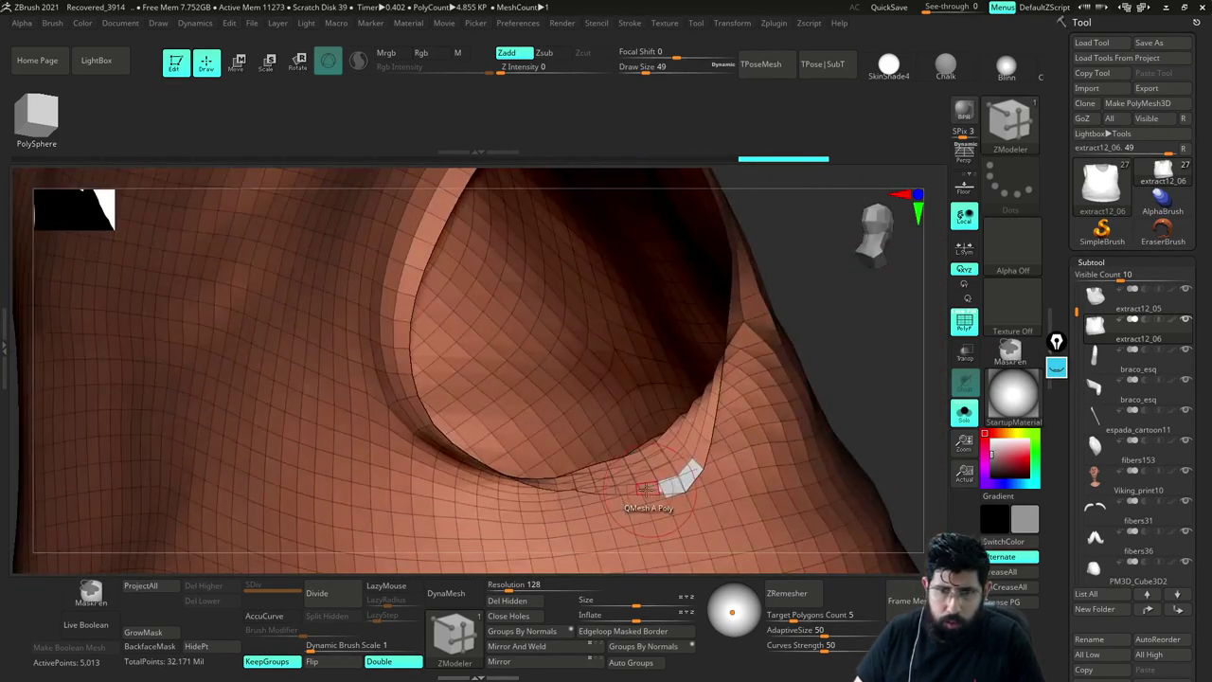
pyautogui.keyDown('alt'); pyautogui.moveTo(855, 428); pyautogui.dragTo(856, 481); pyautogui.keyUp('alt')
pyautogui.hotkey('ctrl', 'shift')
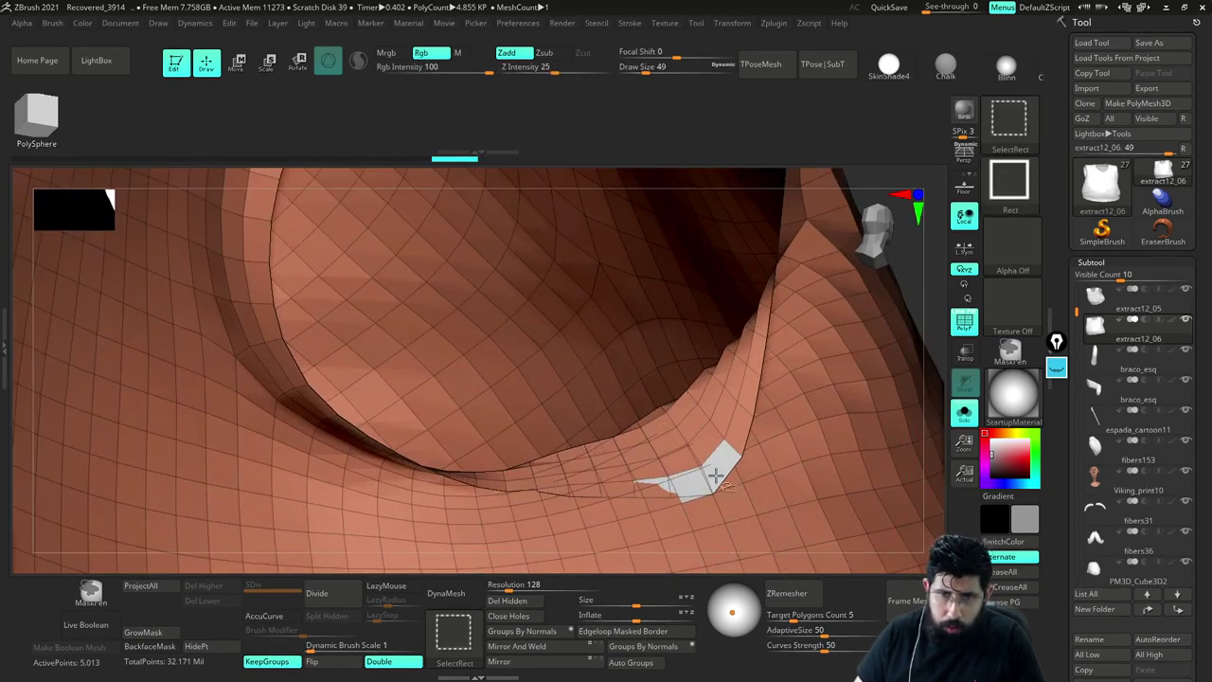
pyautogui.keyDown('alt'); pyautogui.click(747, 390); pyautogui.keyUp('alt')
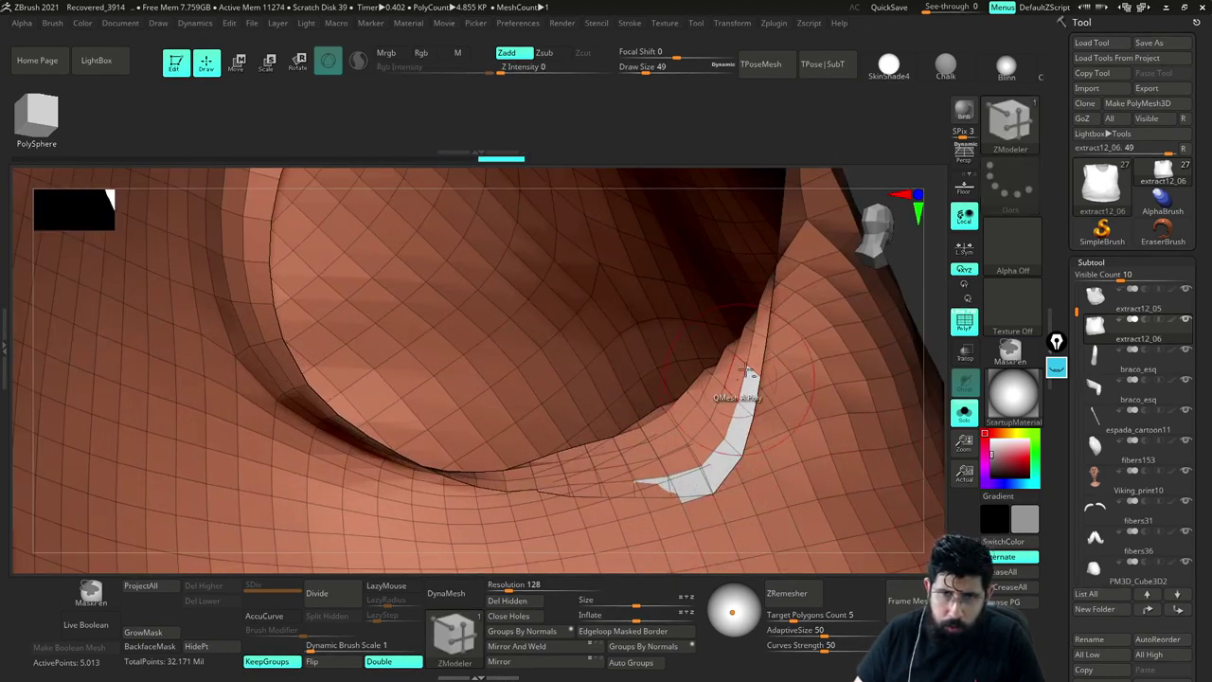
pyautogui.keyDown('alt'); pyautogui.click(756, 362); pyautogui.keyUp('alt')
pyautogui.keyDown('alt'); pyautogui.click(763, 322); pyautogui.keyUp('alt')
pyautogui.keyDown('alt'); pyautogui.click(769, 302); pyautogui.keyUp('alt')
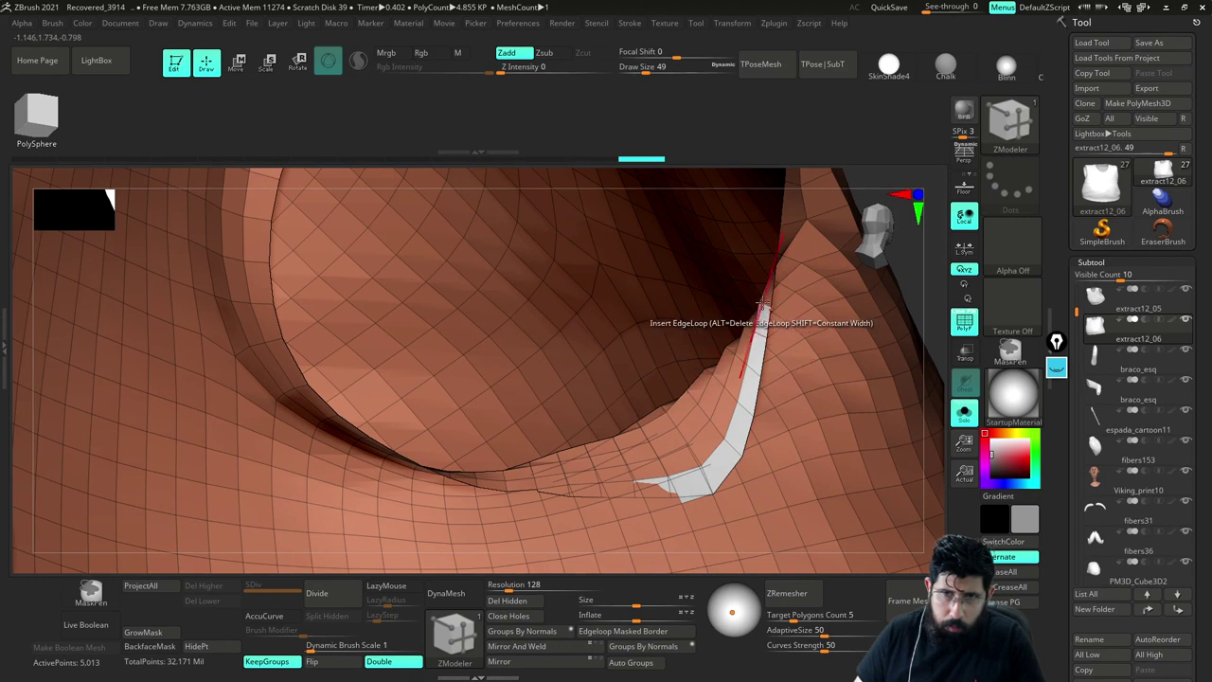
# Try to extend the marked polygon strip further up the armhole's side, undoing the unwanted edge loops
pyautogui.keyDown('alt'); pyautogui.click(768, 301); pyautogui.keyUp('alt')
pyautogui.hotkey('ctrl', 'z')
pyautogui.keyDown('alt'); pyautogui.click(771, 308); pyautogui.keyUp('alt')
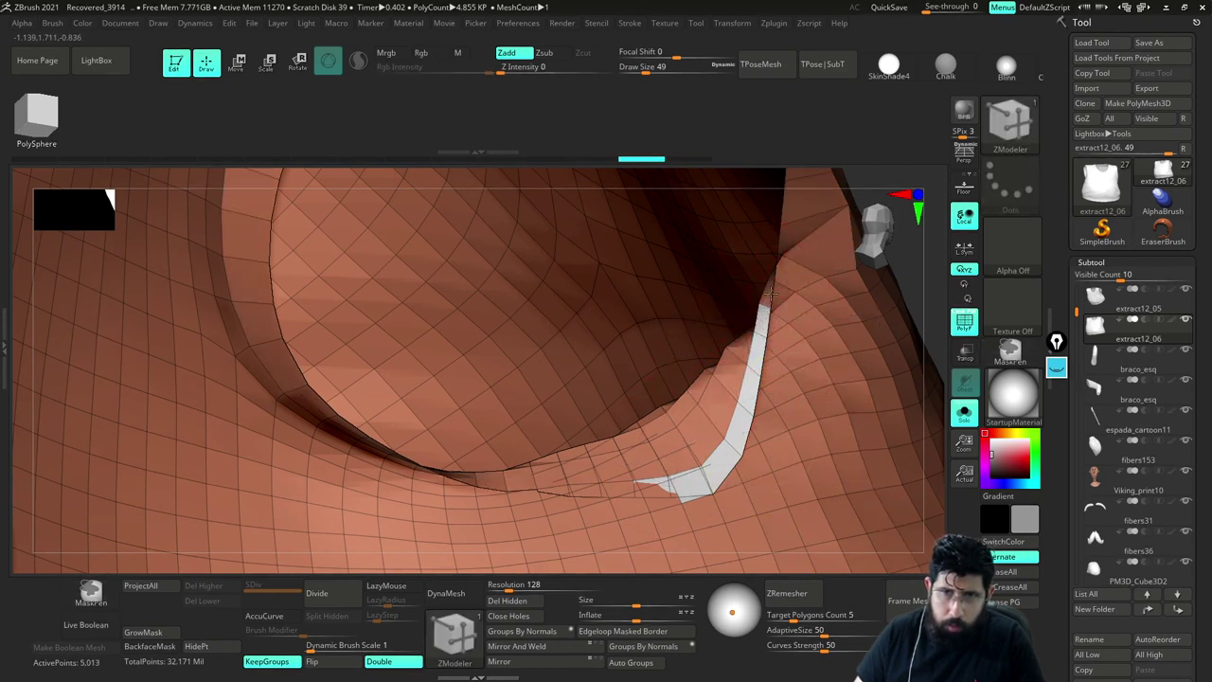
pyautogui.hotkey('ctrl', 'z')
pyautogui.keyDown('alt'); pyautogui.click(773, 296); pyautogui.keyUp('alt')
pyautogui.hotkey('ctrl', 'z')
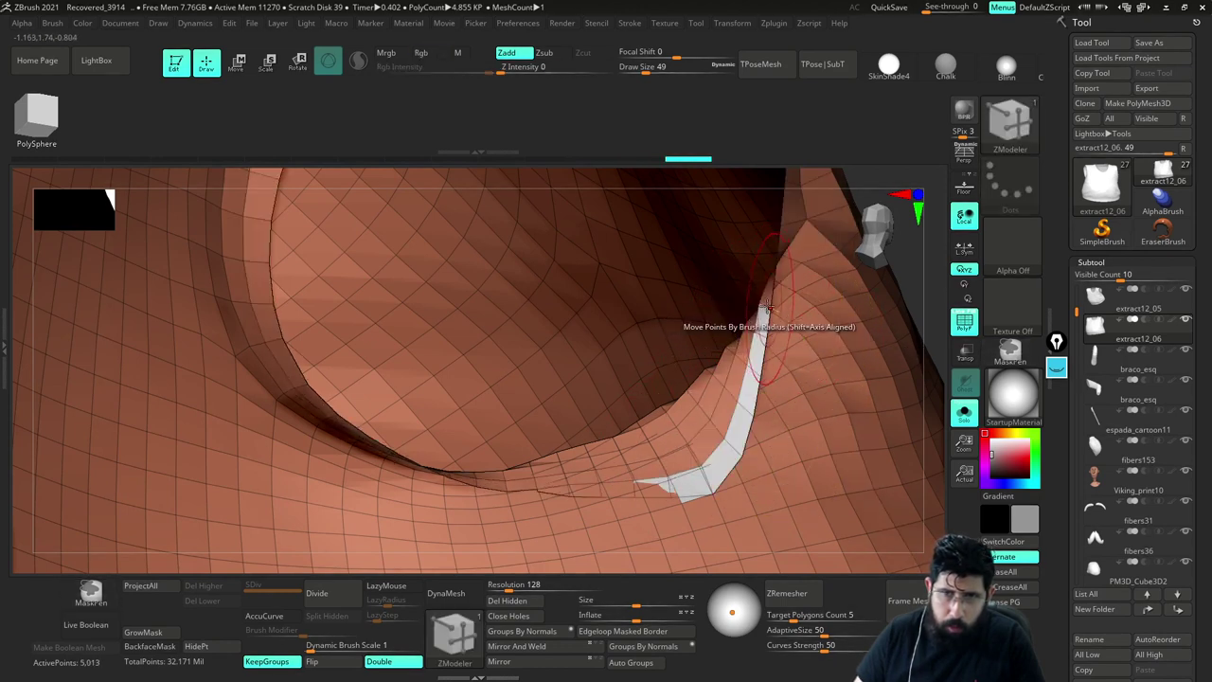
pyautogui.hotkey('ctrl', 'z')
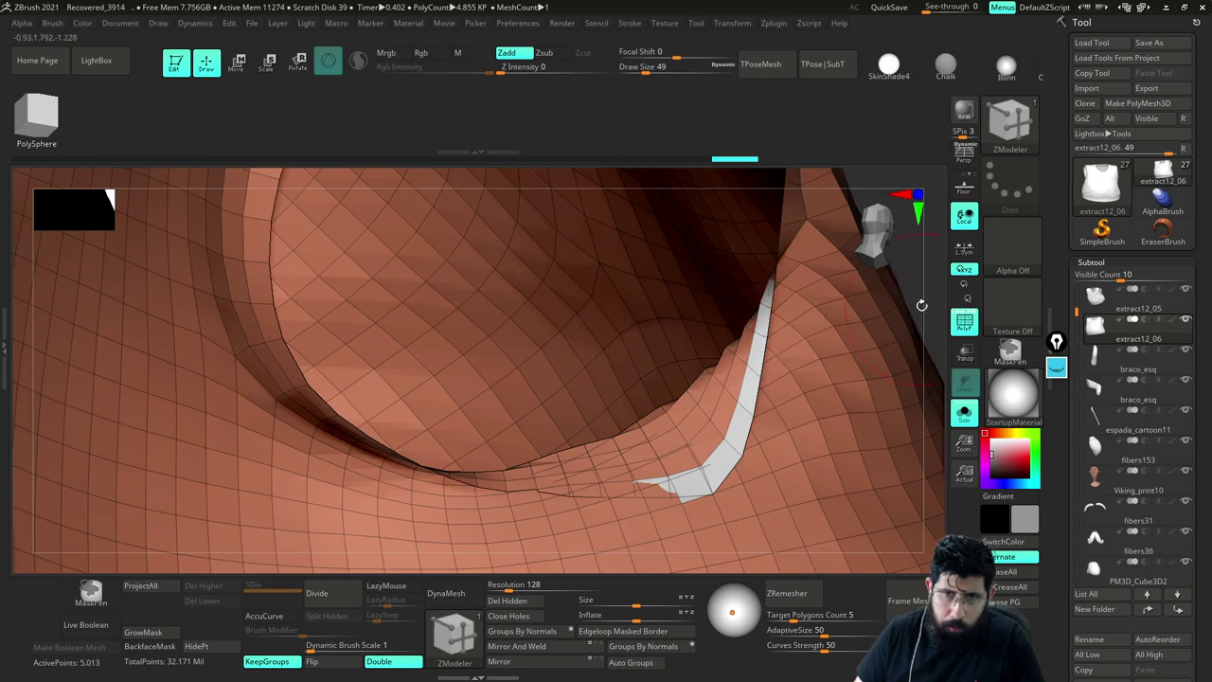
# Try to extend the marking along the armhole's lower edge towards the front, and undo the last change
pyautogui.moveTo(920, 304); pyautogui.dragTo(923, 371)
pyautogui.hotkey('ctrl', 'shift', 'z')
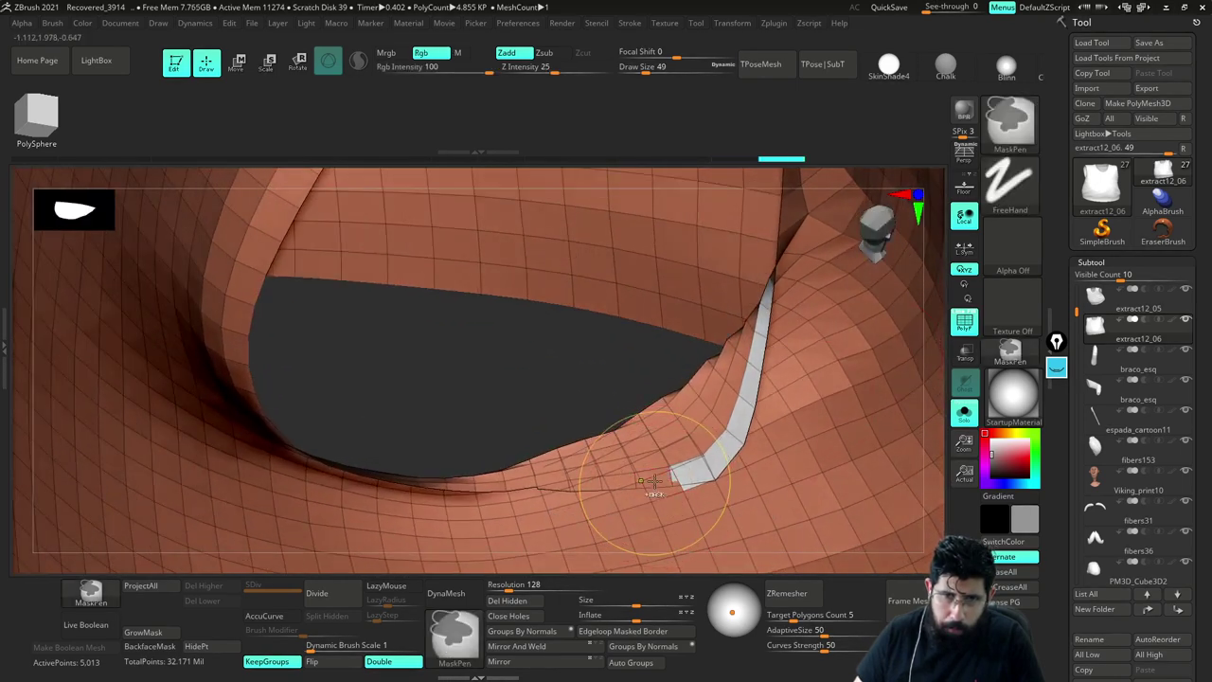
pyautogui.click(640, 483)
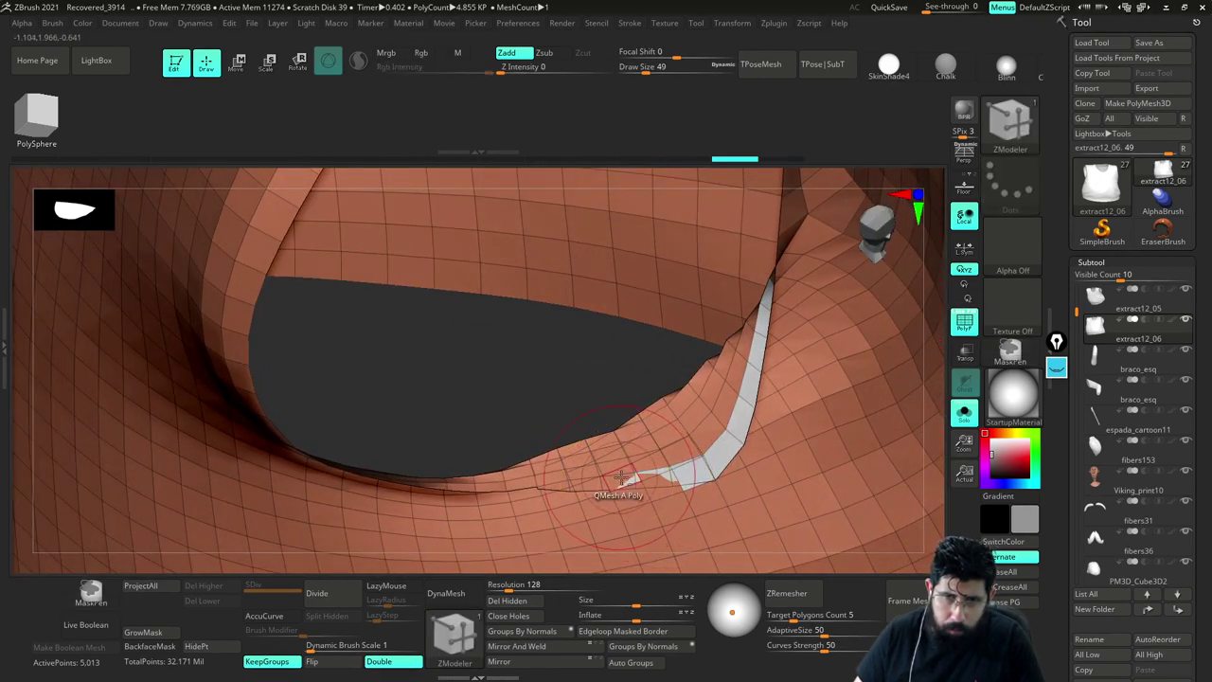
pyautogui.moveTo(610, 491); pyautogui.dragTo(607, 504)
pyautogui.hotkey('ctrl', 'z')
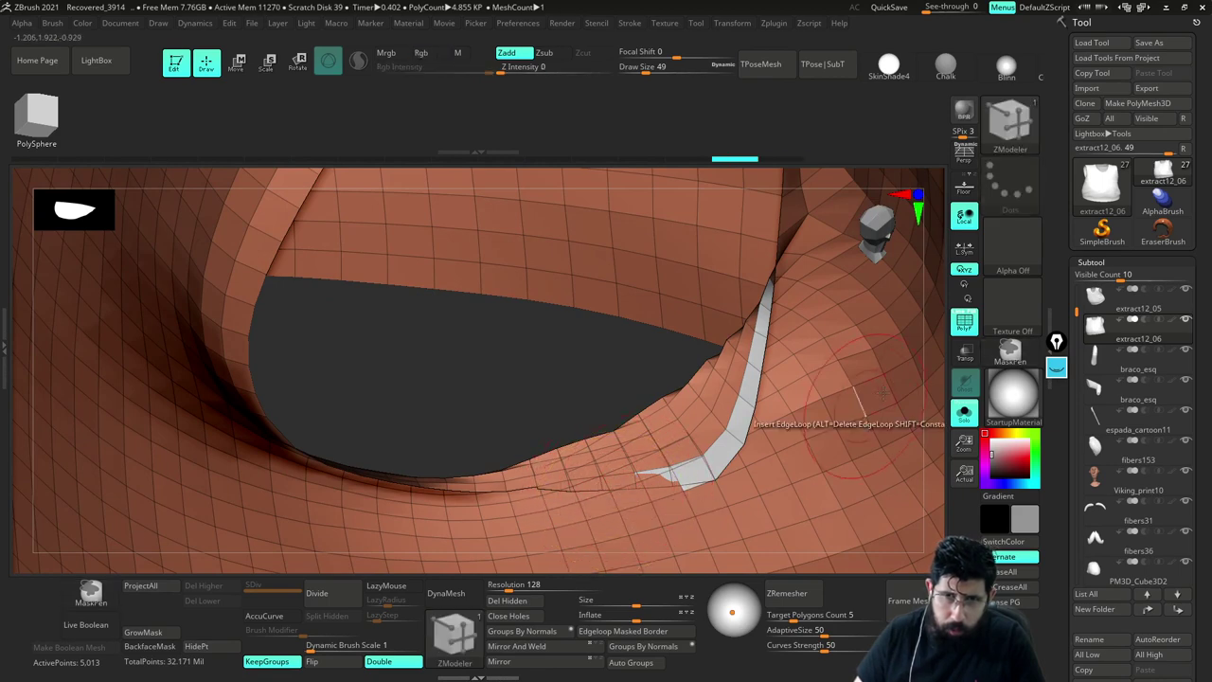
# Switch to the Move brush and undo the polygon marking along the armhole edge
pyautogui.moveTo(928, 350)
pyautogui.mouseDown()
pyautogui.moveTo(944, 319)
pyautogui.moveTo(893, 391)
pyautogui.mouseUp()
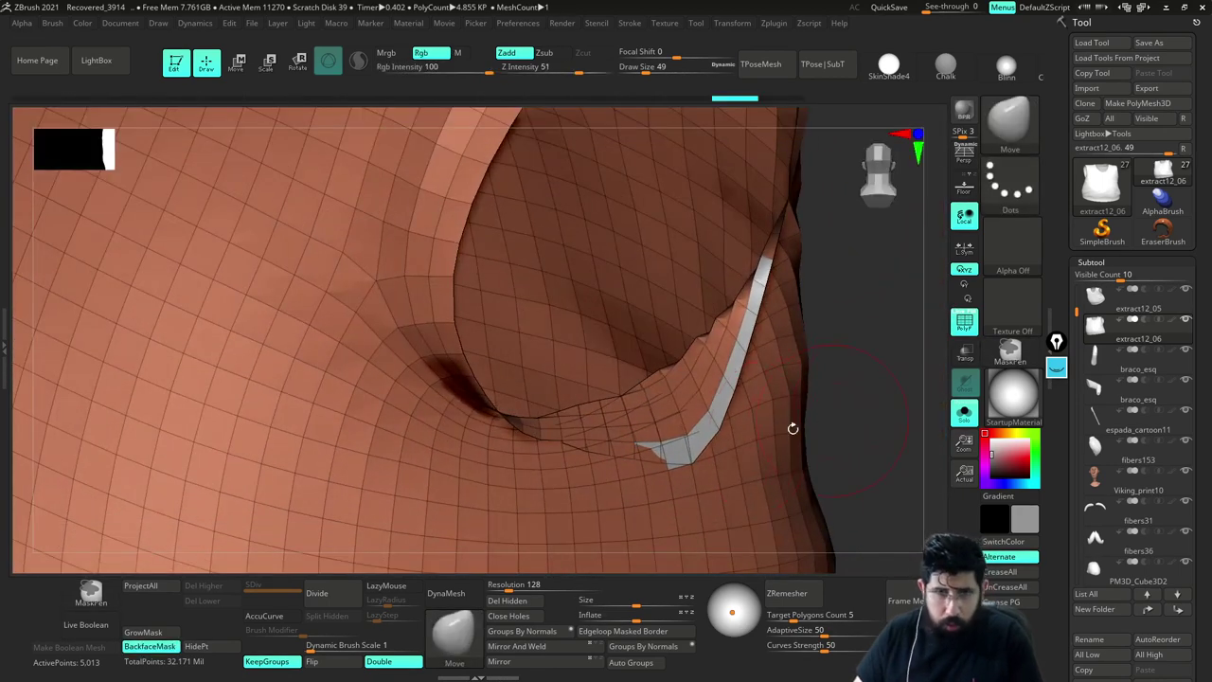
pyautogui.keyDown('ctrl'); pyautogui.keyDown('shift'); pyautogui.doubleClick(701, 434); pyautogui.keyUp('shift'); pyautogui.keyUp('ctrl')
pyautogui.press('b')
pyautogui.press('m')
pyautogui.press('v')
pyautogui.moveTo(845, 428)
pyautogui.mouseDown()
pyautogui.moveTo(899, 403)
pyautogui.moveTo(880, 395)
pyautogui.moveTo(857, 423)
pyautogui.moveTo(866, 417)
pyautogui.mouseUp()
pyautogui.keyDown('ctrl'); pyautogui.keyDown('shift'); pyautogui.click(856, 426); pyautogui.keyUp('shift'); pyautogui.keyUp('ctrl')
pyautogui.hotkey('ctrl', 'z')
pyautogui.hotkey('ctrl', 'z')
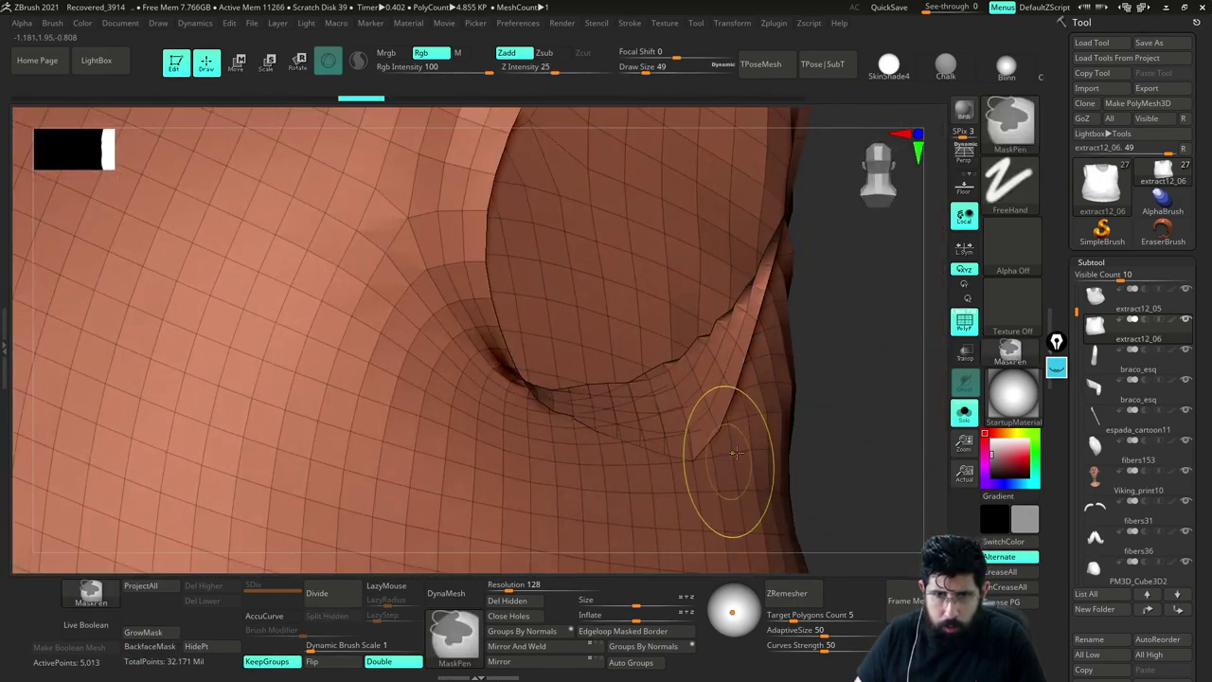
pyautogui.hotkey('ctrl', 'z')
# Set the draw size to 87 and nudge the folded flap beneath the armhole with the Move brush, undoing the last stroke
pyautogui.moveTo(831, 426)
pyautogui.mouseDown()
pyautogui.moveTo(635, 398)
pyautogui.moveTo(818, 360)
pyautogui.moveTo(842, 375)
pyautogui.moveTo(777, 437)
pyautogui.moveTo(748, 415)
pyautogui.moveTo(812, 413)
pyautogui.mouseUp()
pyautogui.press('s')
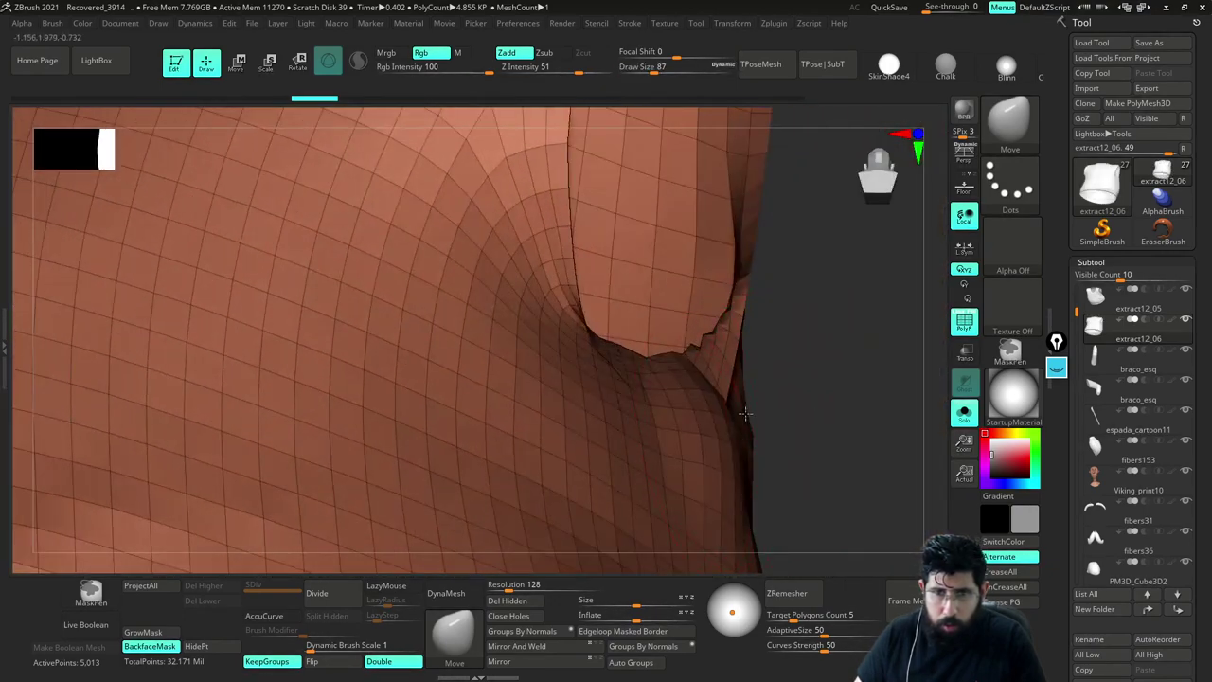
pyautogui.keyDown('ctrl'); pyautogui.moveTo(838, 466); pyautogui.dragTo(869, 481); pyautogui.keyUp('ctrl')
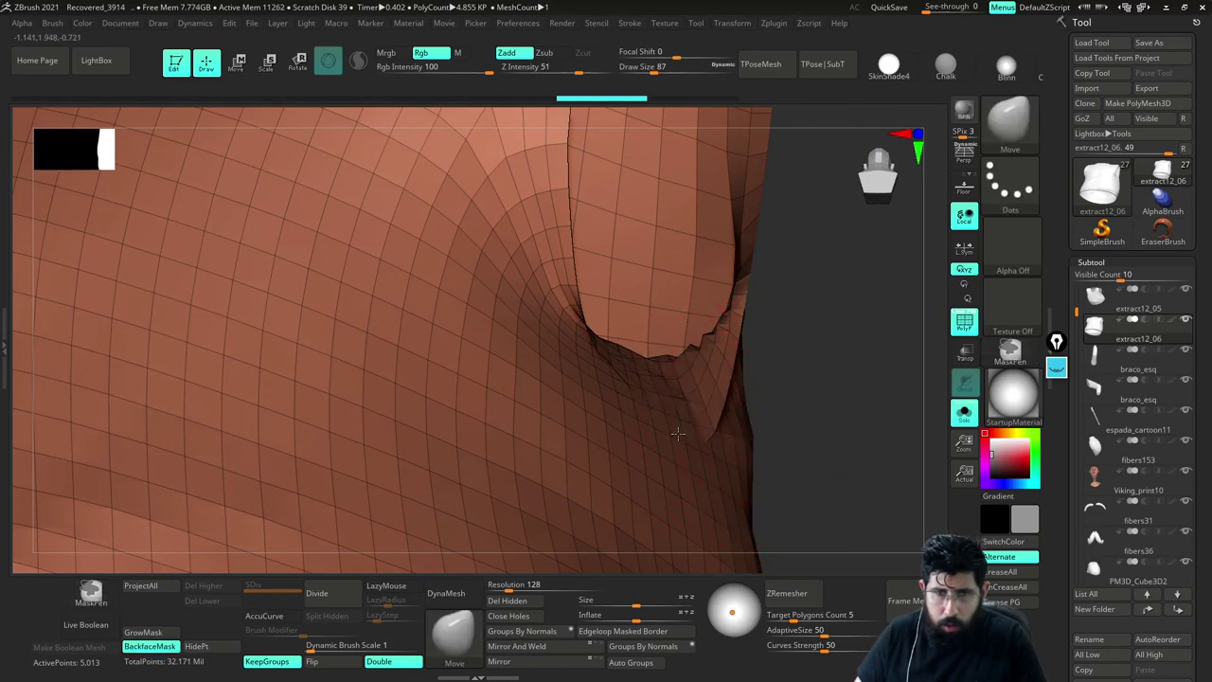
pyautogui.moveTo(720, 416); pyautogui.dragTo(704, 414)
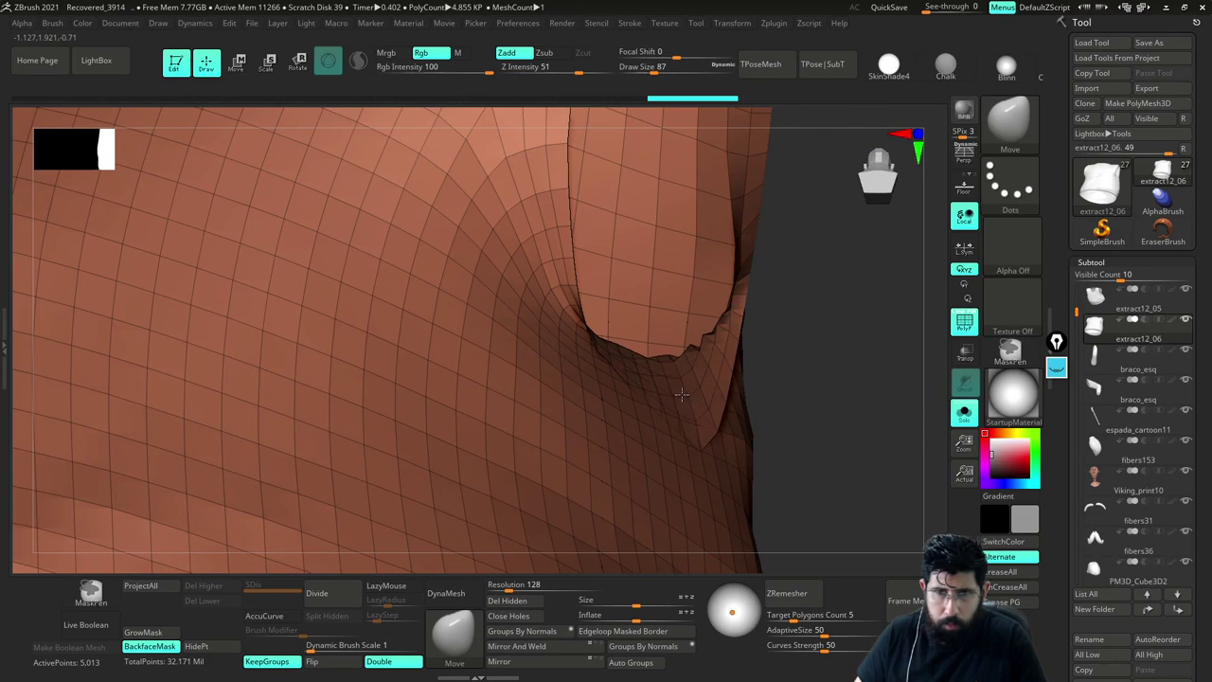
pyautogui.moveTo(703, 400)
pyautogui.mouseDown()
pyautogui.moveTo(695, 405)
pyautogui.moveTo(710, 401)
pyautogui.mouseUp()
pyautogui.moveTo(712, 400)
pyautogui.mouseDown(button='right')
pyautogui.moveTo(798, 395)
pyautogui.moveTo(511, 401)
pyautogui.moveTo(608, 401)
pyautogui.mouseUp(button='right')
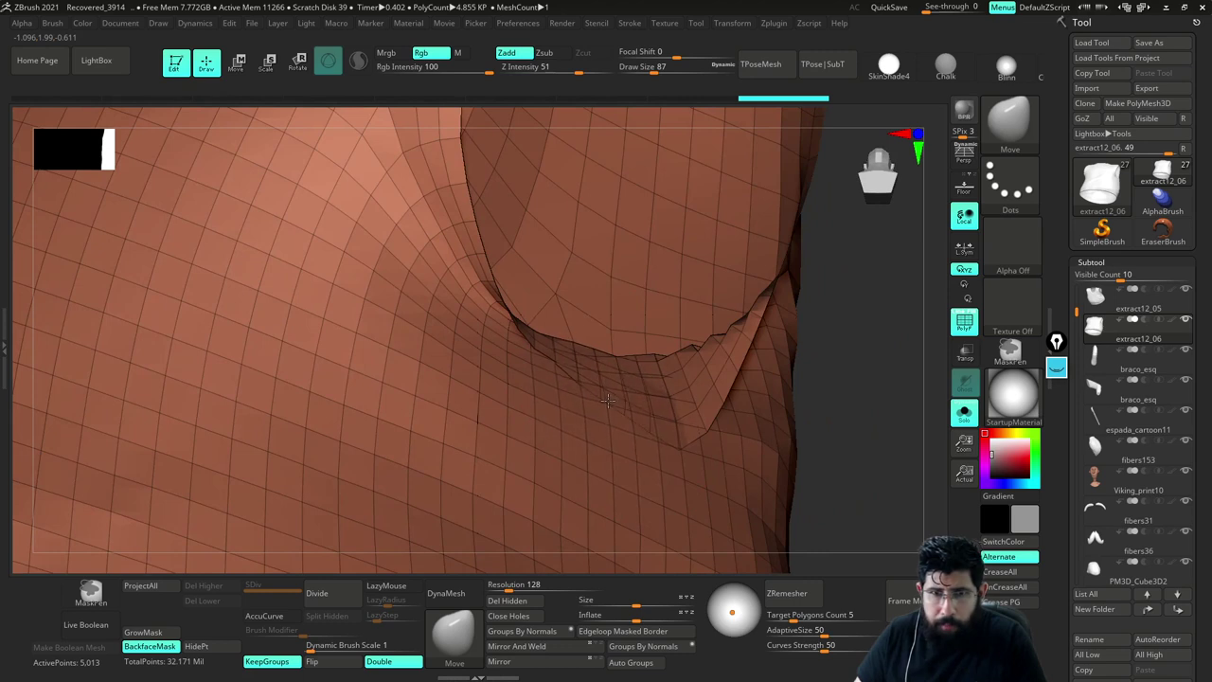
pyautogui.moveTo(604, 403); pyautogui.dragTo(603, 405)
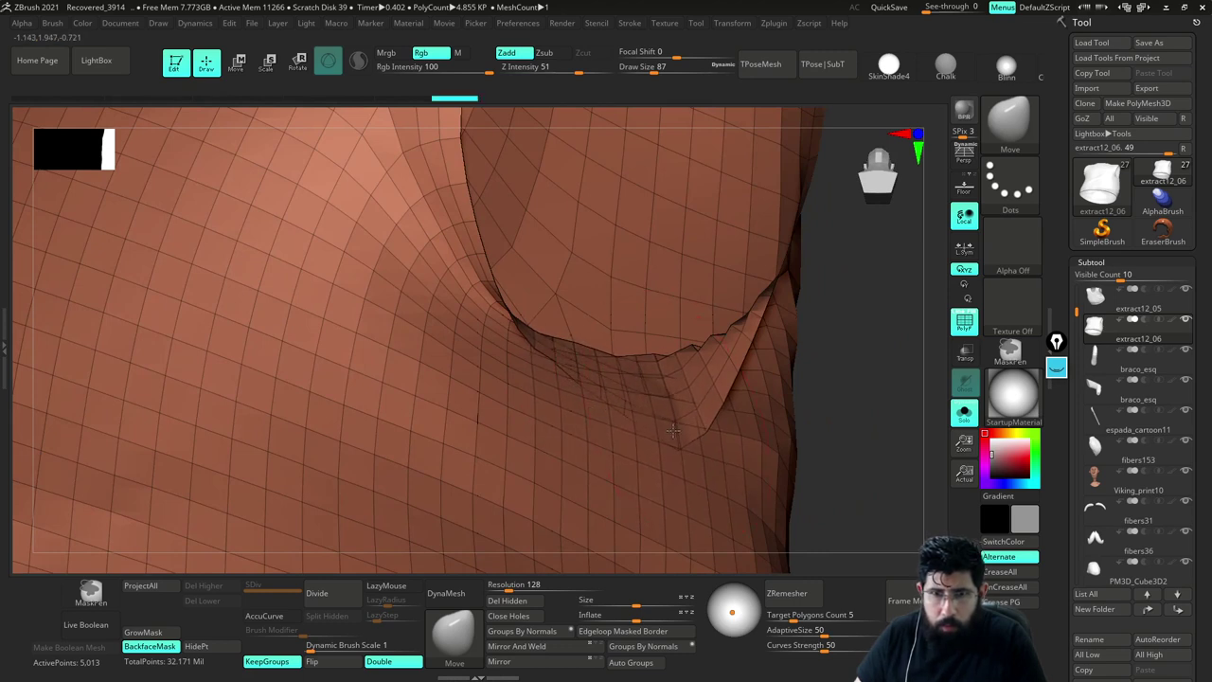
pyautogui.moveTo(821, 400); pyautogui.dragTo(666, 411, button='right')
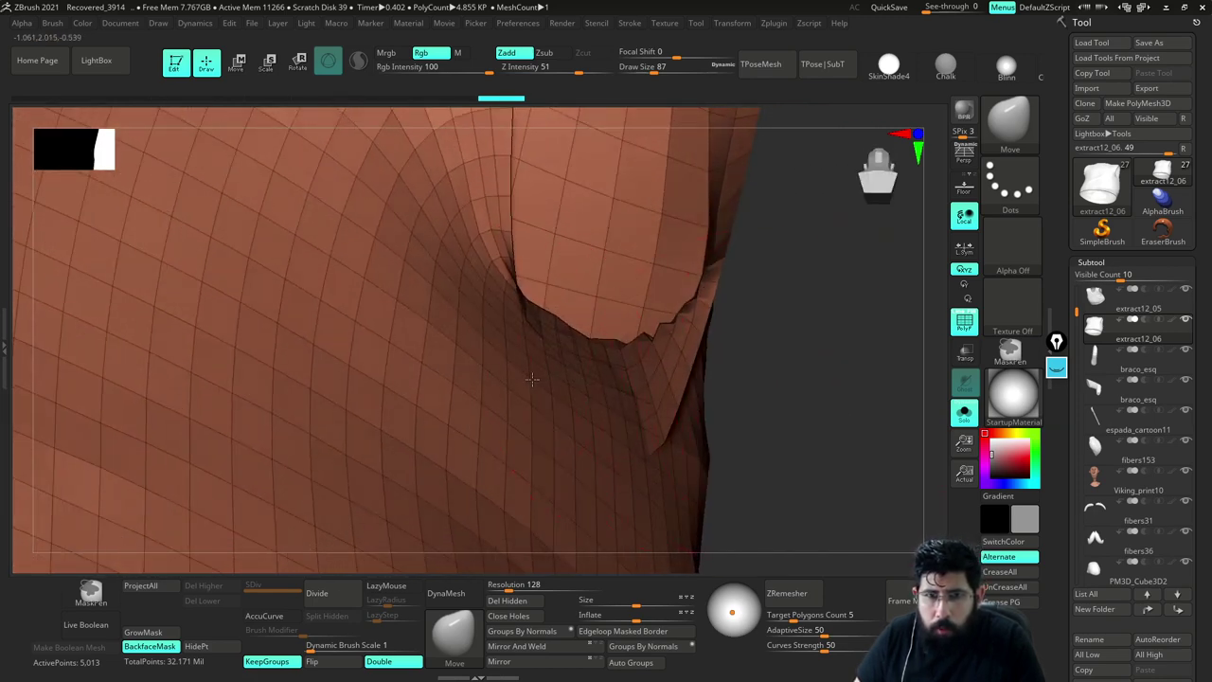
pyautogui.hotkey('ctrl', 'z')
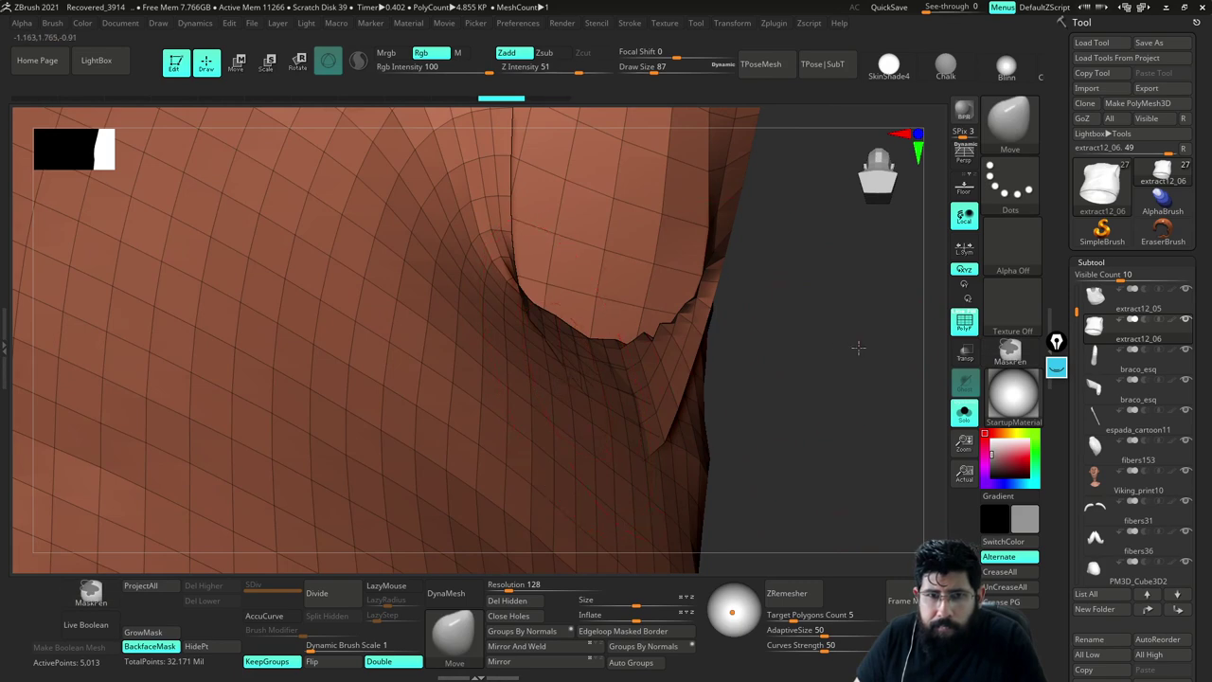
# Set the draw size to 49, switch to ZModeler and mark the polygons of the folded flap below the armhole
pyautogui.moveTo(858, 346)
pyautogui.mouseDown(button='right')
pyautogui.moveTo(768, 387)
pyautogui.moveTo(742, 421)
pyautogui.mouseUp(button='right')
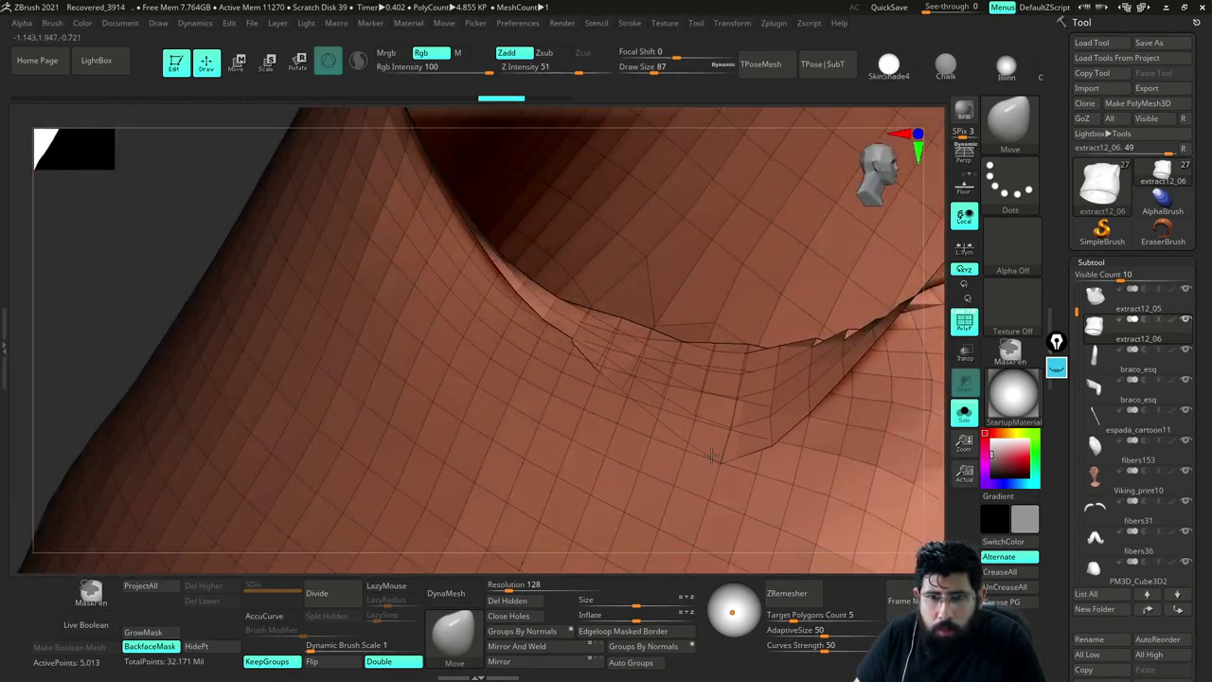
pyautogui.moveTo(917, 418); pyautogui.dragTo(959, 439, button='right')
pyautogui.rightClick(959, 438)
pyautogui.moveTo(930, 481); pyautogui.dragTo(745, 421, button='right')
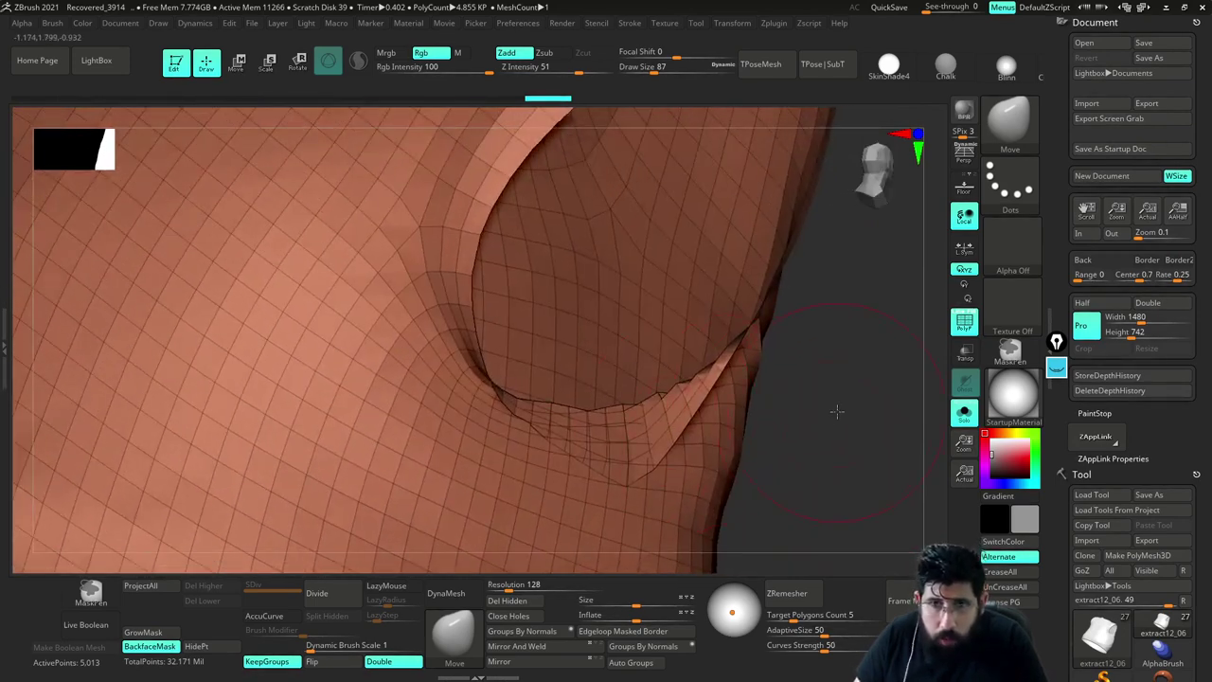
pyautogui.moveTo(837, 411); pyautogui.dragTo(801, 441, button='right')
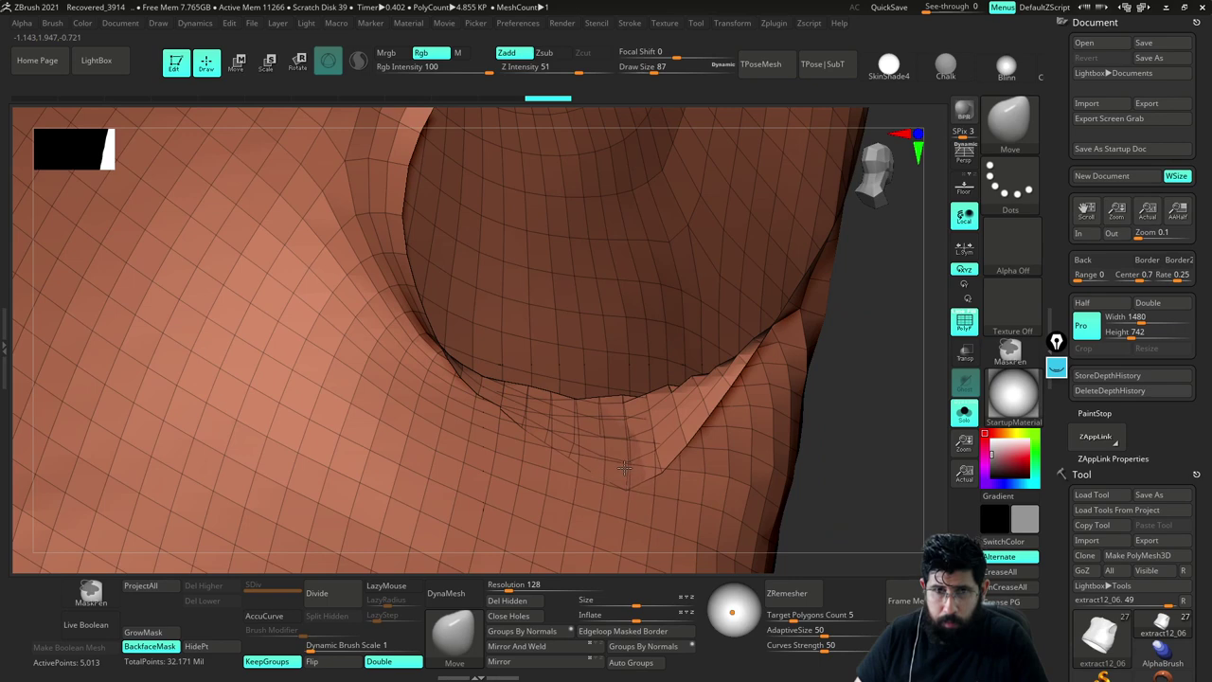
pyautogui.press('s')
pyautogui.moveTo(659, 456); pyautogui.dragTo(654, 455)
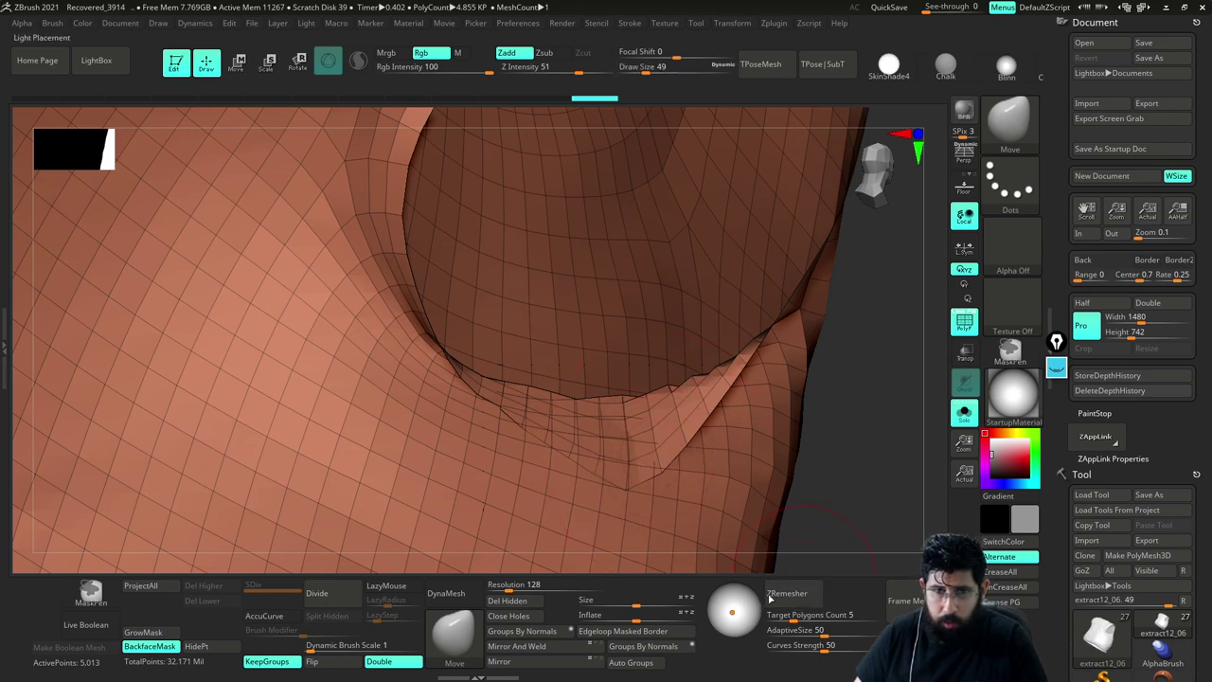
pyautogui.press('b')
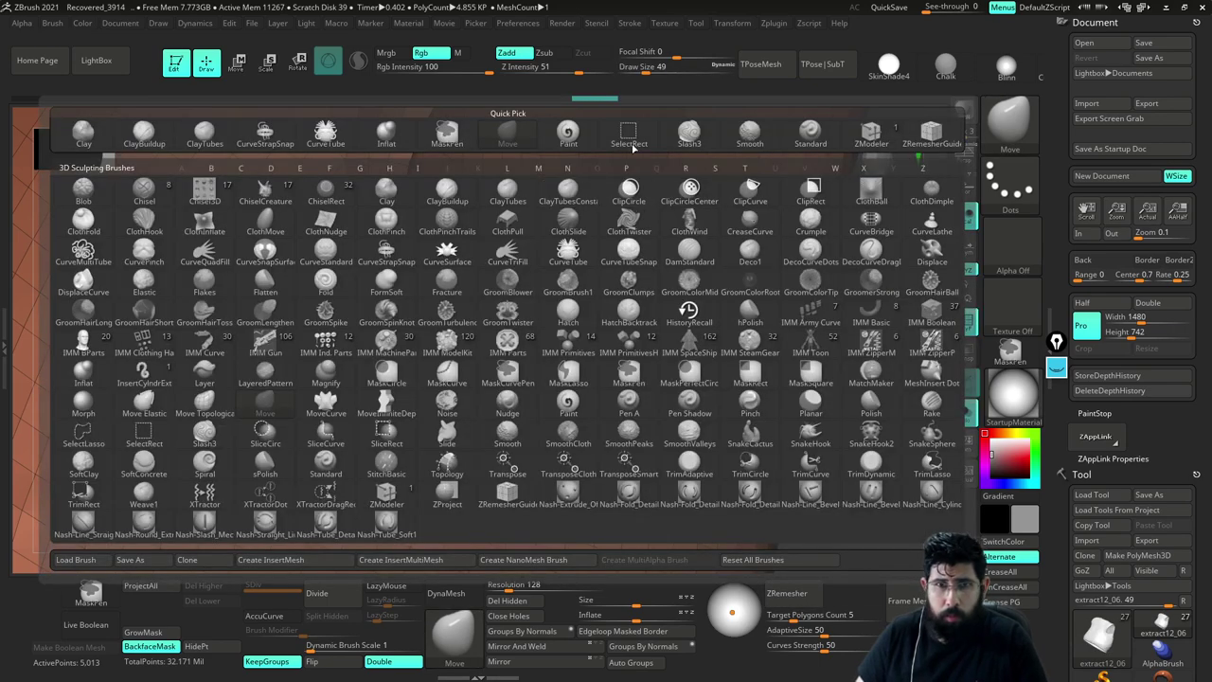
pyautogui.click(871, 134)
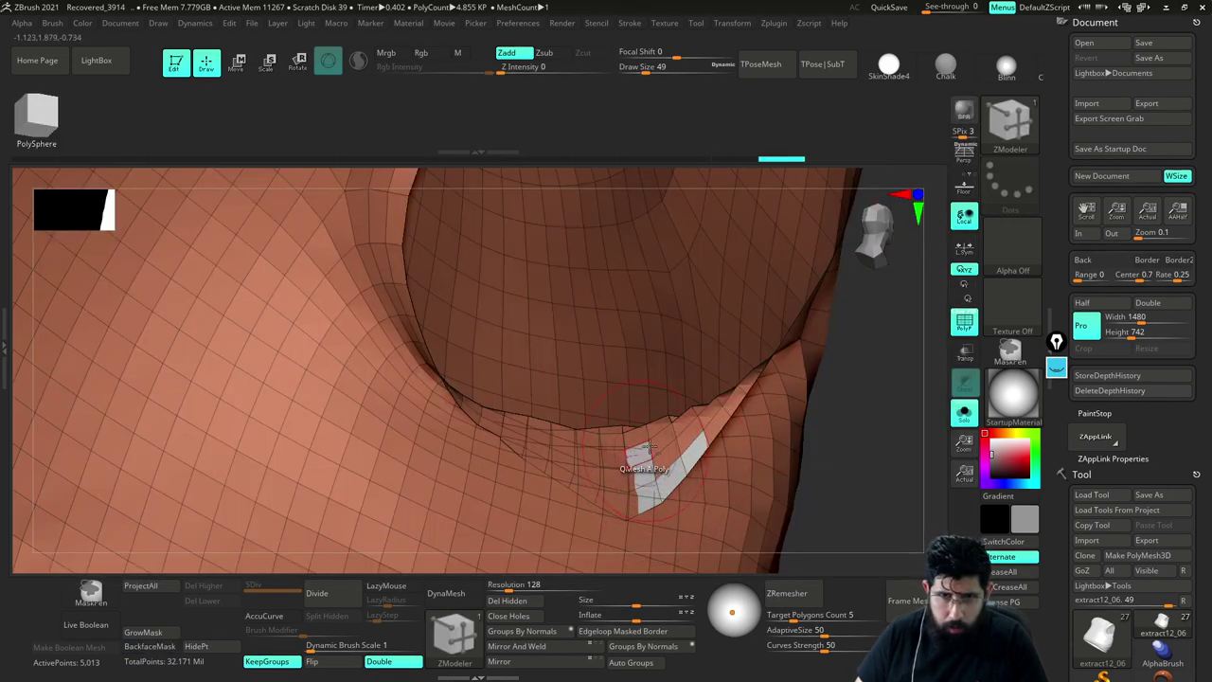
pyautogui.keyDown('alt'); pyautogui.moveTo(691, 435); pyautogui.dragTo(686, 421); pyautogui.keyUp('alt')
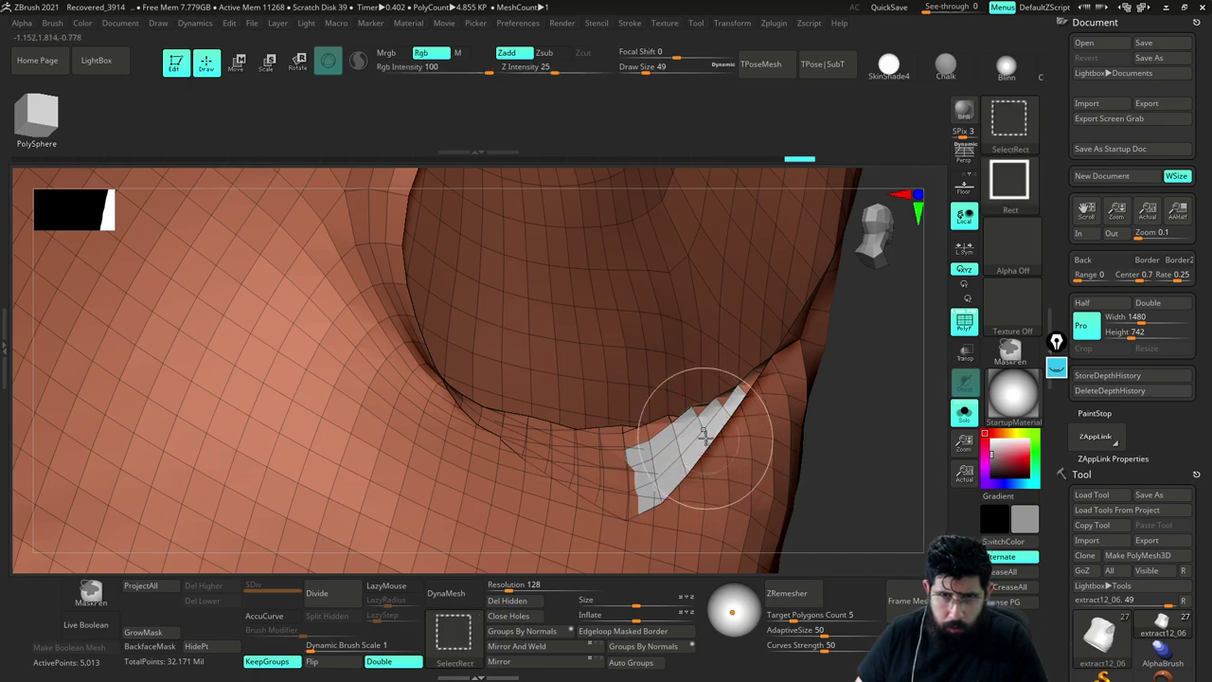
# Hide the marked flap polygons and delete the hidden geometry from the shirt
pyautogui.keyDown('ctrl'); pyautogui.keyDown('shift'); pyautogui.click(722, 452); pyautogui.keyUp('shift'); pyautogui.keyUp('ctrl')
pyautogui.keyDown('ctrl'); pyautogui.keyDown('shift'); pyautogui.moveTo(873, 466); pyautogui.dragTo(912, 506); pyautogui.keyUp('shift'); pyautogui.keyUp('ctrl')
pyautogui.moveTo(882, 465); pyautogui.dragTo(797, 527)
pyautogui.click(520, 602)
# Reshape the armhole's lower edge using the Move brush at draw size 120
pyautogui.moveTo(837, 474)
pyautogui.mouseDown()
pyautogui.moveTo(839, 495)
pyautogui.moveTo(840, 470)
pyautogui.mouseUp()
pyautogui.press('b')
pyautogui.press('m')
pyautogui.press('v')
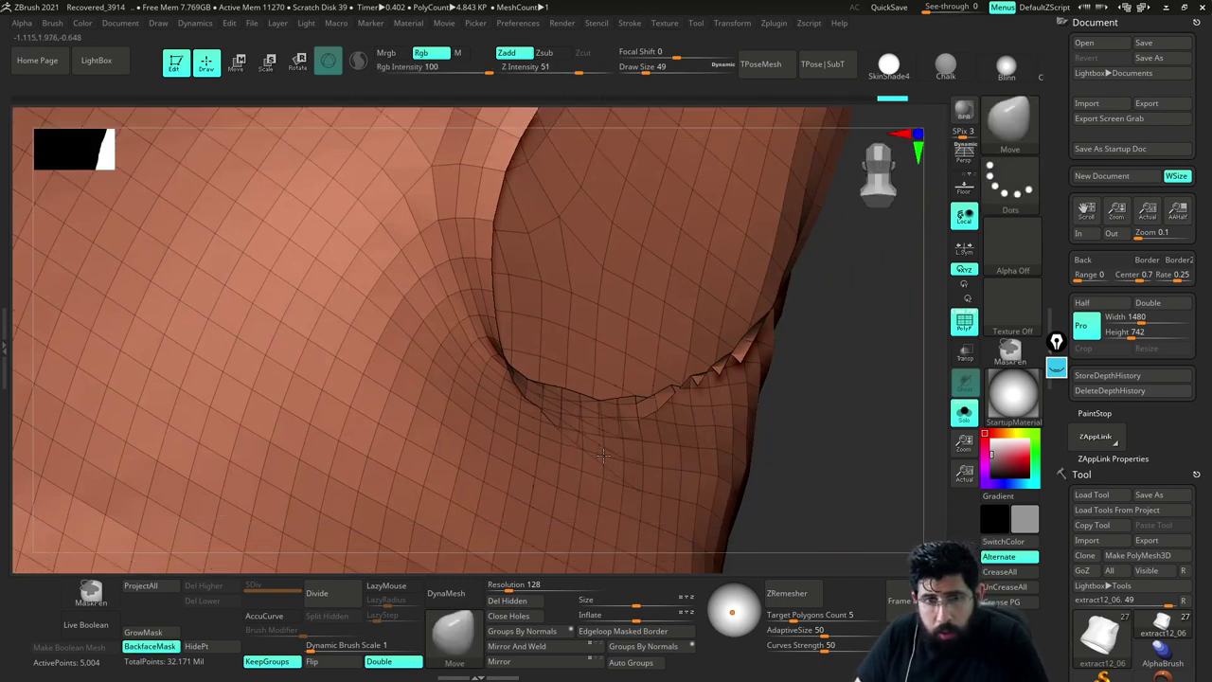
pyautogui.press('s')
pyautogui.moveTo(788, 444); pyautogui.dragTo(802, 445)
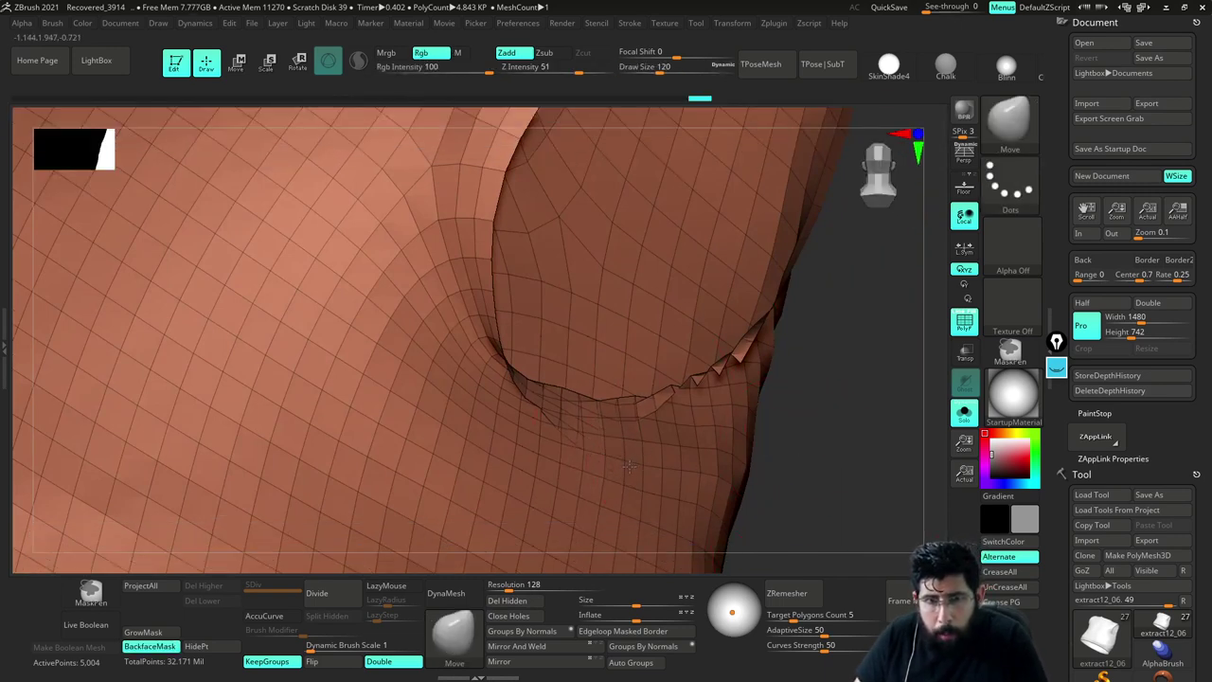
pyautogui.moveTo(853, 415)
pyautogui.mouseDown()
pyautogui.moveTo(841, 511)
pyautogui.moveTo(834, 379)
pyautogui.moveTo(841, 407)
pyautogui.mouseUp()
pyautogui.moveTo(511, 376); pyautogui.dragTo(476, 376)
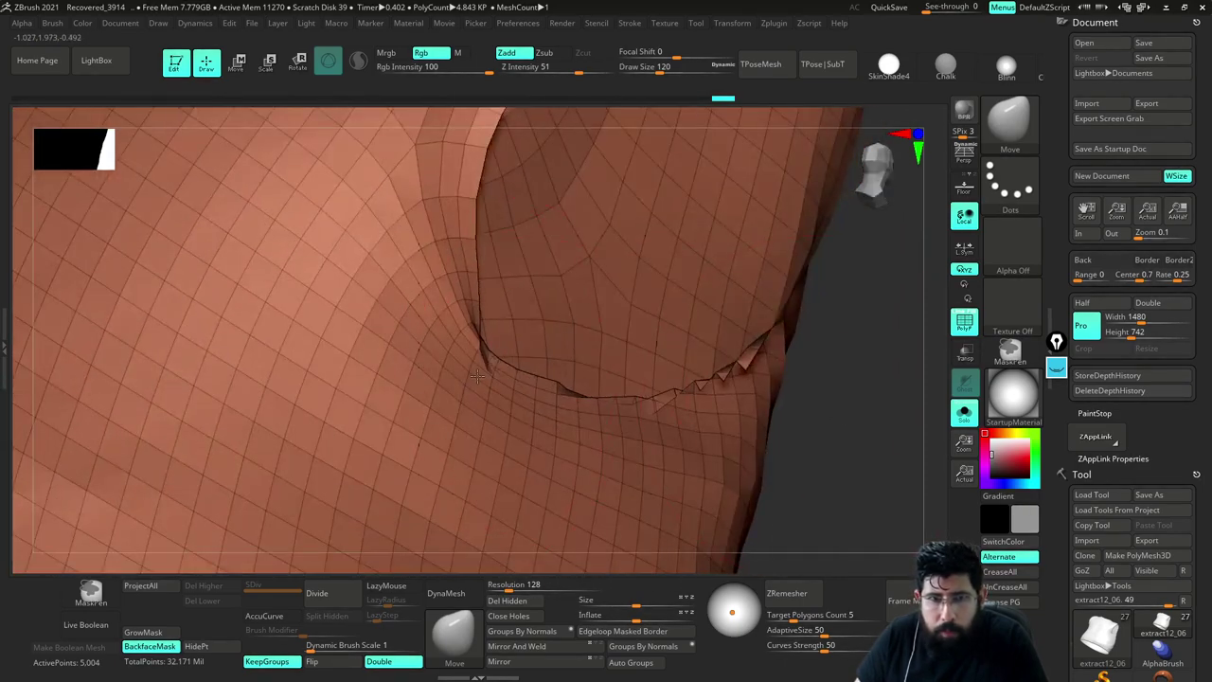
# Turn off double-sided display, try isolating the polygons beneath the armhole and show the whole shirt again
pyautogui.moveTo(872, 429); pyautogui.dragTo(854, 454)
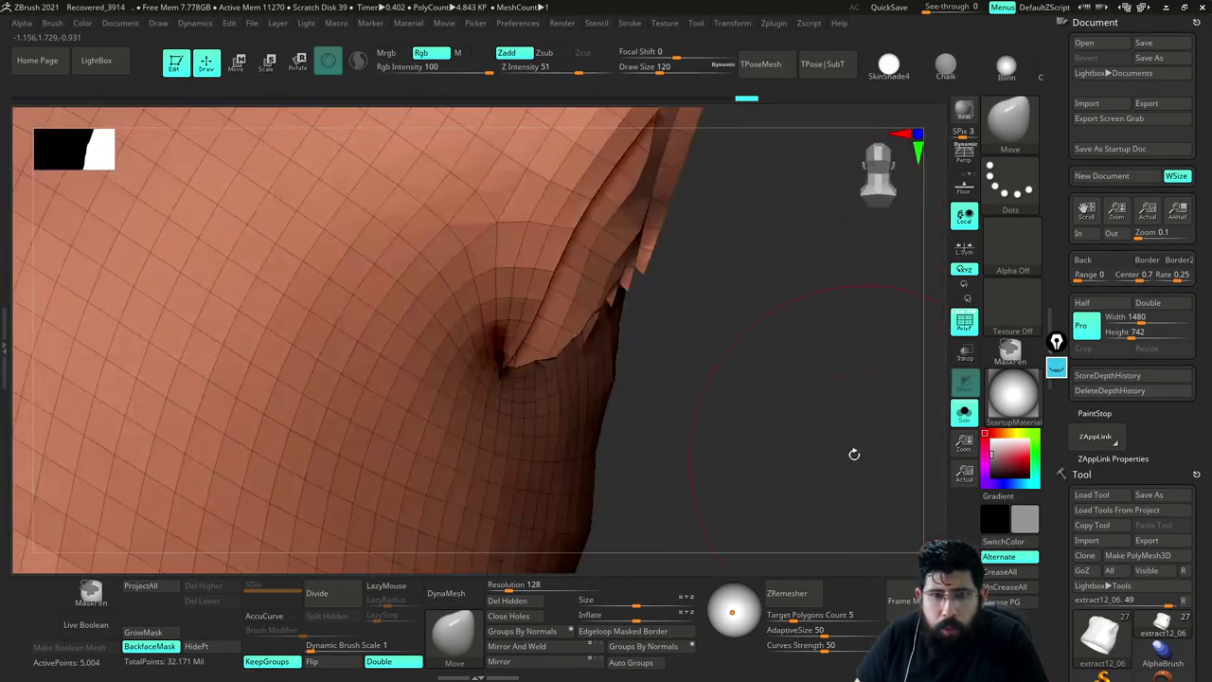
pyautogui.click(399, 664)
pyautogui.moveTo(688, 511); pyautogui.dragTo(676, 481)
pyautogui.keyDown('ctrl'); pyautogui.keyDown('shift'); pyautogui.moveTo(478, 472); pyautogui.dragTo(649, 468); pyautogui.keyUp('shift'); pyautogui.keyUp('ctrl')
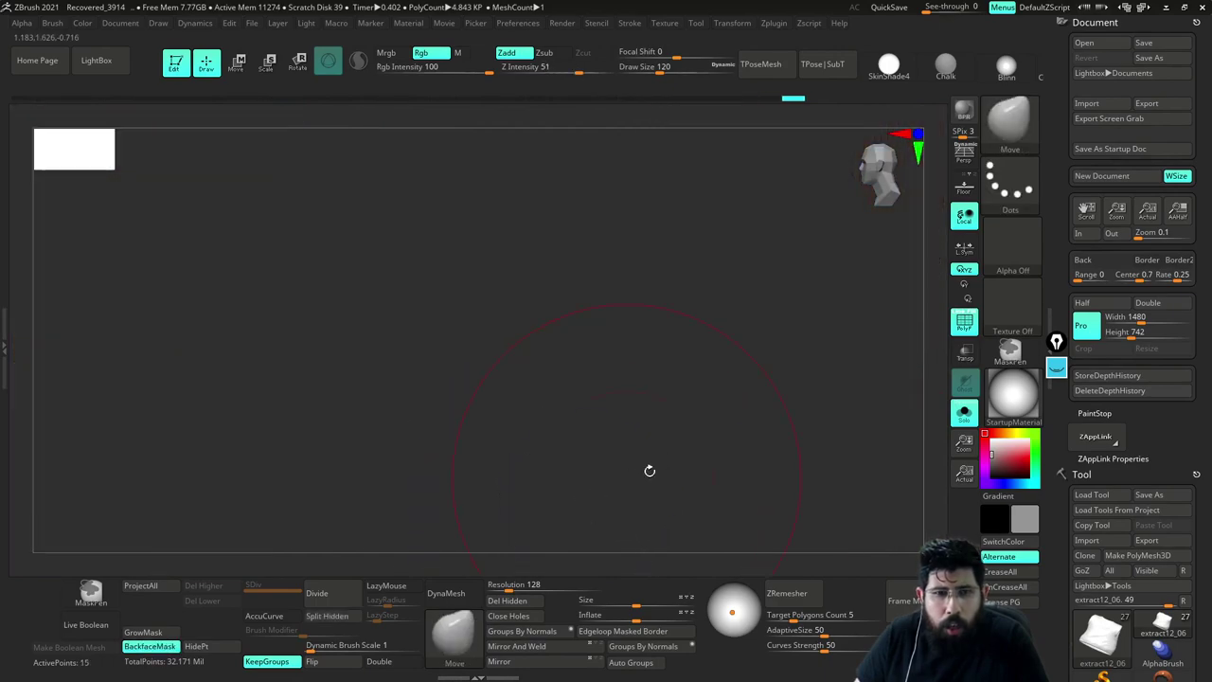
pyautogui.keyDown('ctrl'); pyautogui.keyDown('shift'); pyautogui.click(649, 468); pyautogui.keyUp('shift'); pyautogui.keyUp('ctrl')
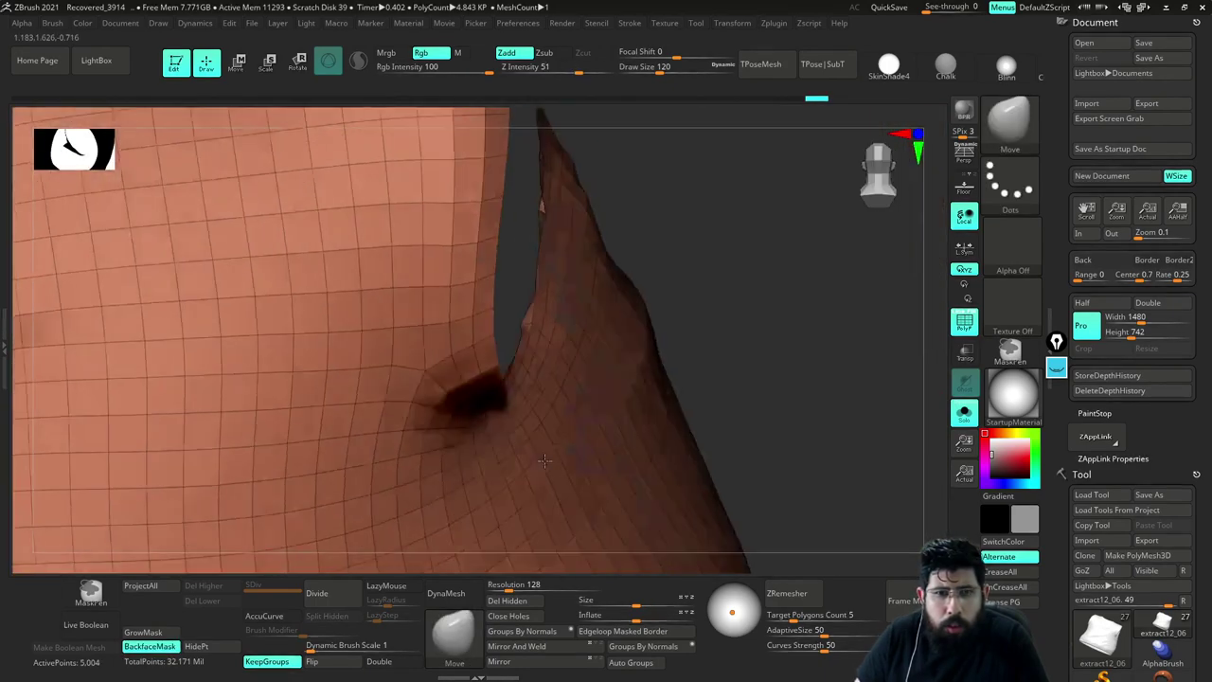
# Set the draw size to 54, switch to ZModeler and mark the polygons of the remaining flap inside the armhole
pyautogui.moveTo(545, 460)
pyautogui.mouseDown(button='right')
pyautogui.moveTo(612, 479)
pyautogui.moveTo(593, 469)
pyautogui.moveTo(534, 482)
pyautogui.moveTo(614, 476)
pyautogui.moveTo(550, 455)
pyautogui.mouseUp(button='right')
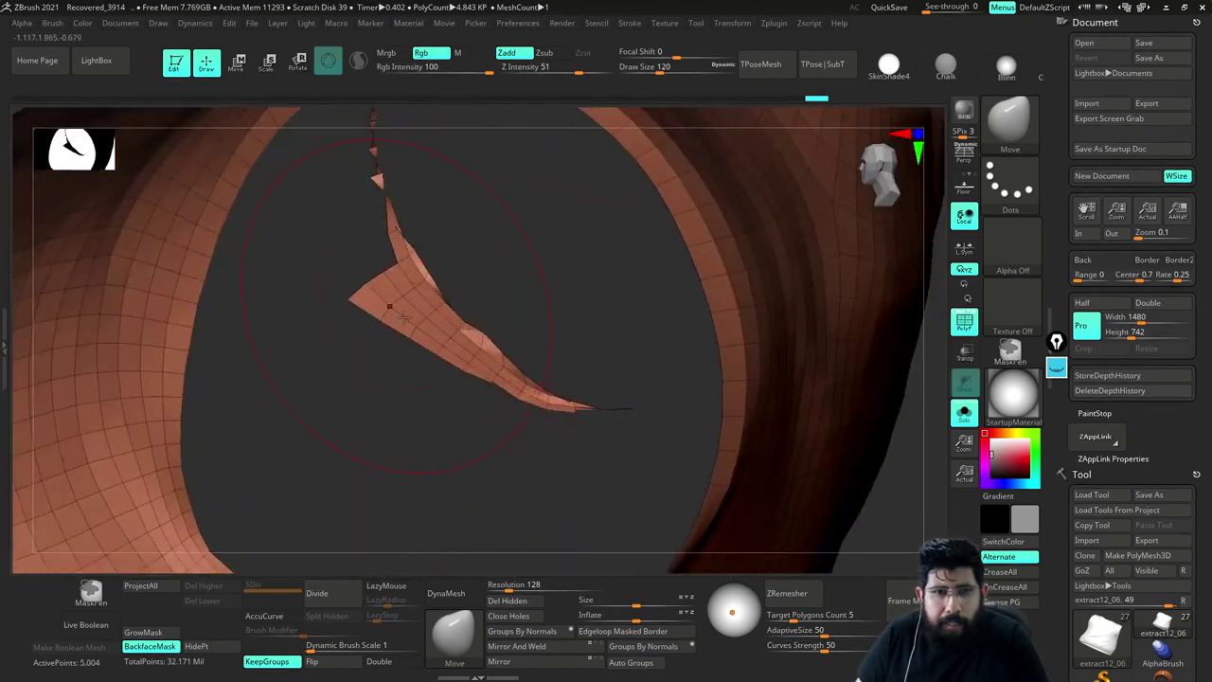
pyautogui.keyDown('ctrl'); pyautogui.moveTo(394, 379); pyautogui.dragTo(408, 415, button='right'); pyautogui.keyUp('ctrl')
pyautogui.press('s')
pyautogui.moveTo(407, 416); pyautogui.dragTo(394, 416)
pyautogui.keyDown('alt'); pyautogui.moveTo(373, 394); pyautogui.dragTo(418, 446, button='right'); pyautogui.keyUp('alt')
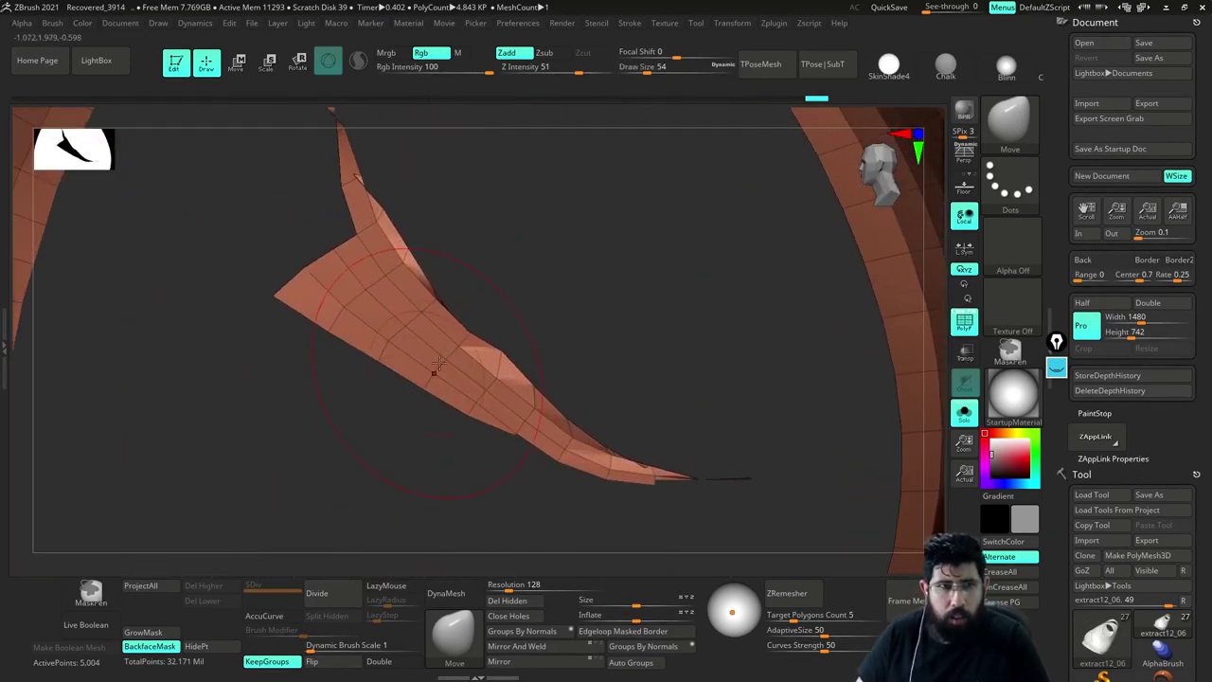
pyautogui.press('b')
pyautogui.press('z')
pyautogui.press('m')
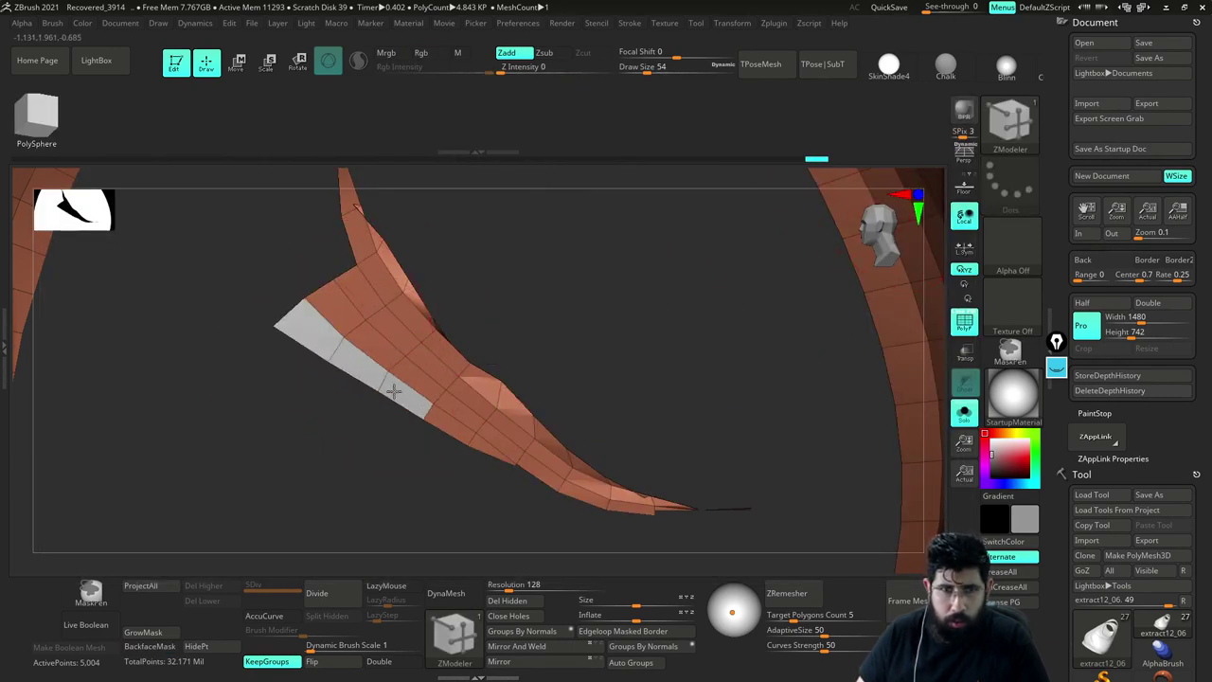
pyautogui.keyDown('alt'); pyautogui.moveTo(327, 311); pyautogui.dragTo(438, 402); pyautogui.keyUp('alt')
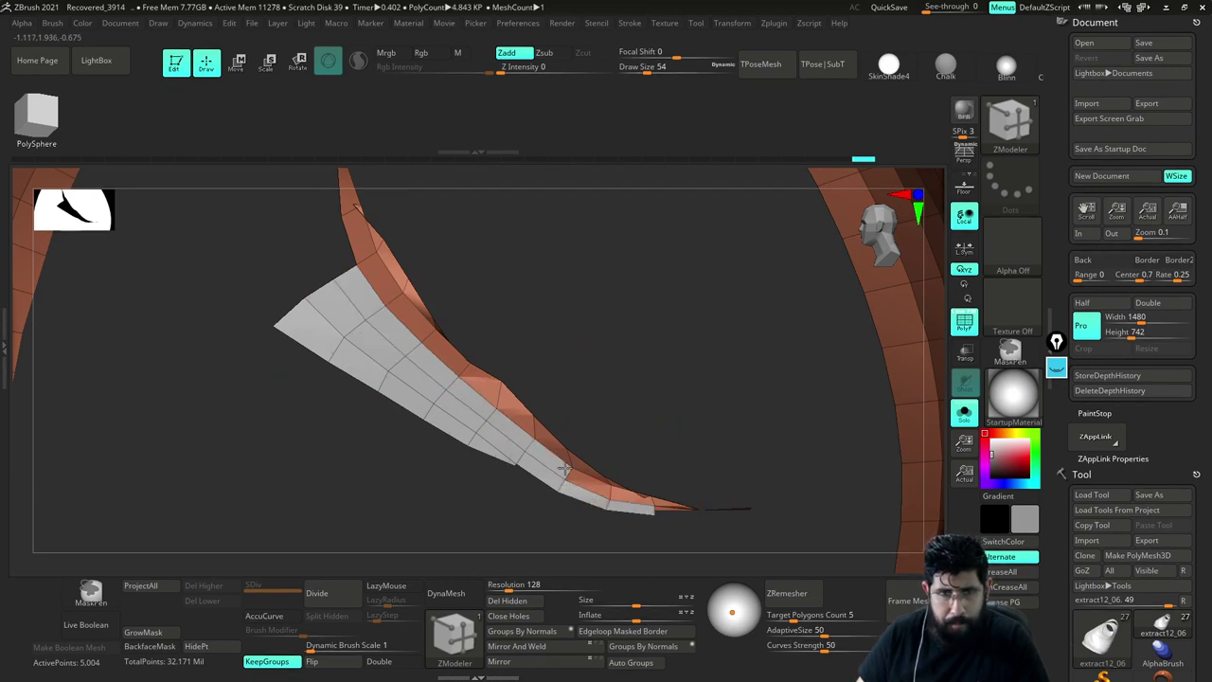
# Hide the marked flap polygons, turn double-sided display back on and delete the hidden geometry from the shirt
pyautogui.press('b')
pyautogui.press('m')
pyautogui.press('v')
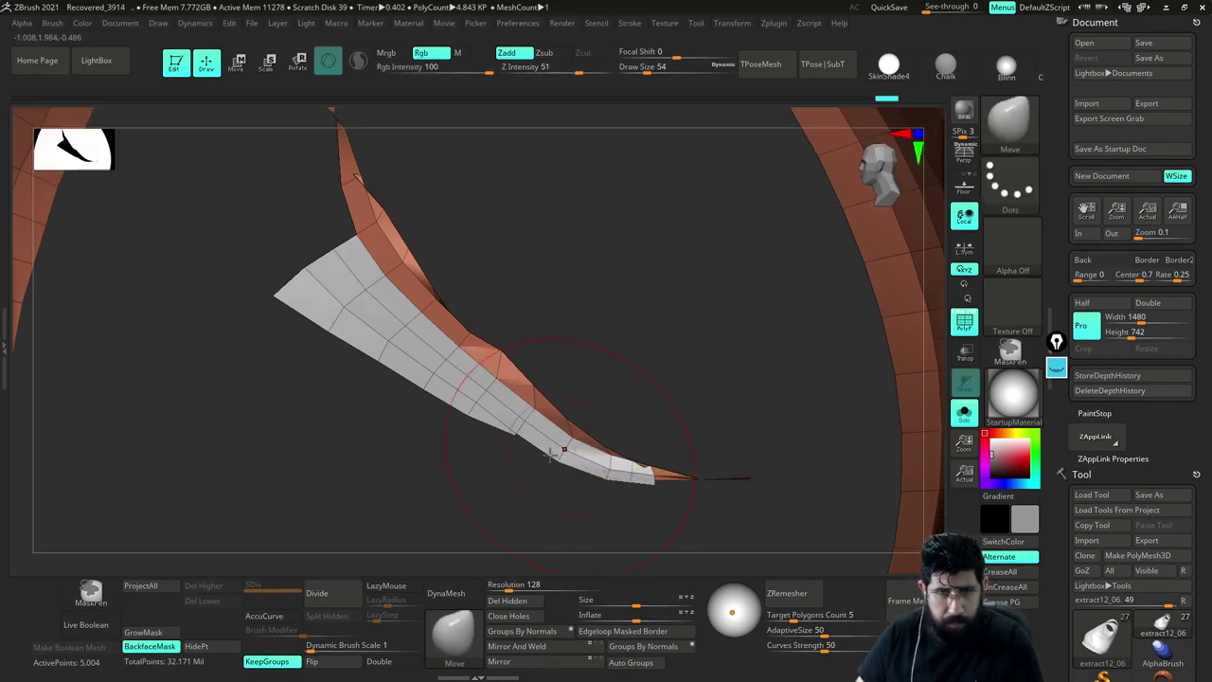
pyautogui.keyDown('ctrl'); pyautogui.keyDown('shift'); pyautogui.click(484, 405); pyautogui.keyUp('shift'); pyautogui.keyUp('ctrl')
pyautogui.keyDown('ctrl'); pyautogui.keyDown('shift'); pyautogui.moveTo(712, 435); pyautogui.dragTo(770, 476); pyautogui.keyUp('shift'); pyautogui.keyUp('ctrl')
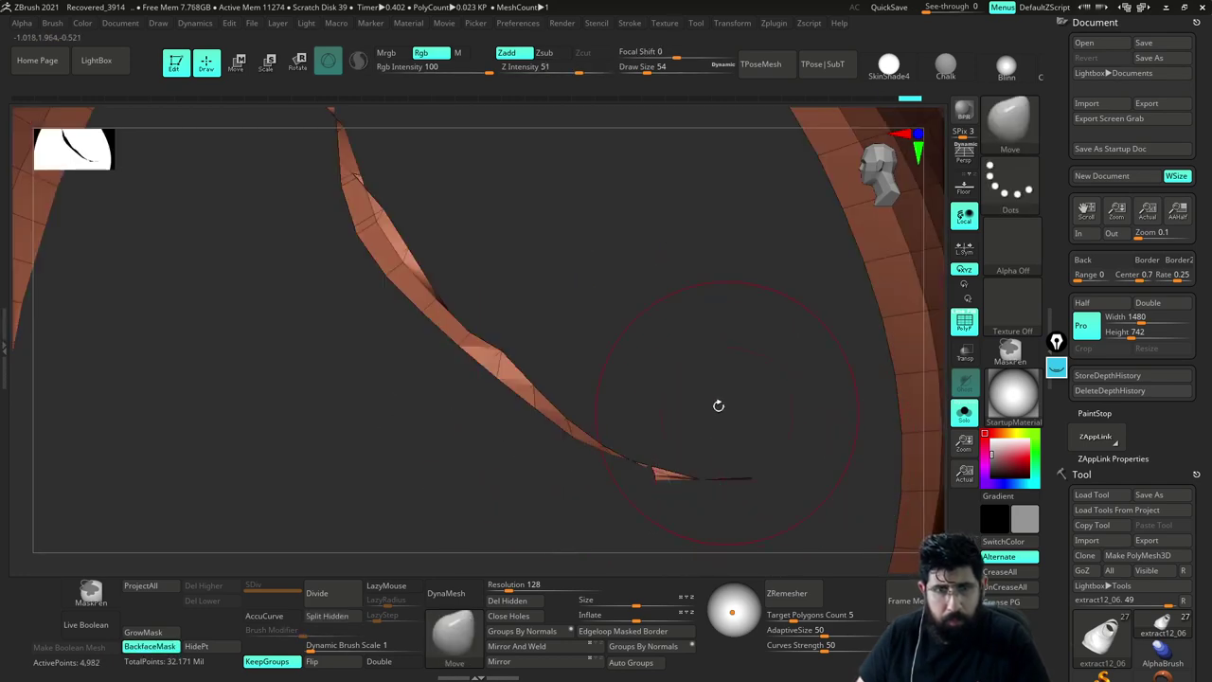
pyautogui.keyDown('alt'); pyautogui.moveTo(717, 403); pyautogui.dragTo(769, 375); pyautogui.keyUp('alt')
pyautogui.click(404, 662)
pyautogui.moveTo(720, 493); pyautogui.dragTo(789, 314)
pyautogui.moveTo(789, 315); pyautogui.dragTo(710, 464, button='right')
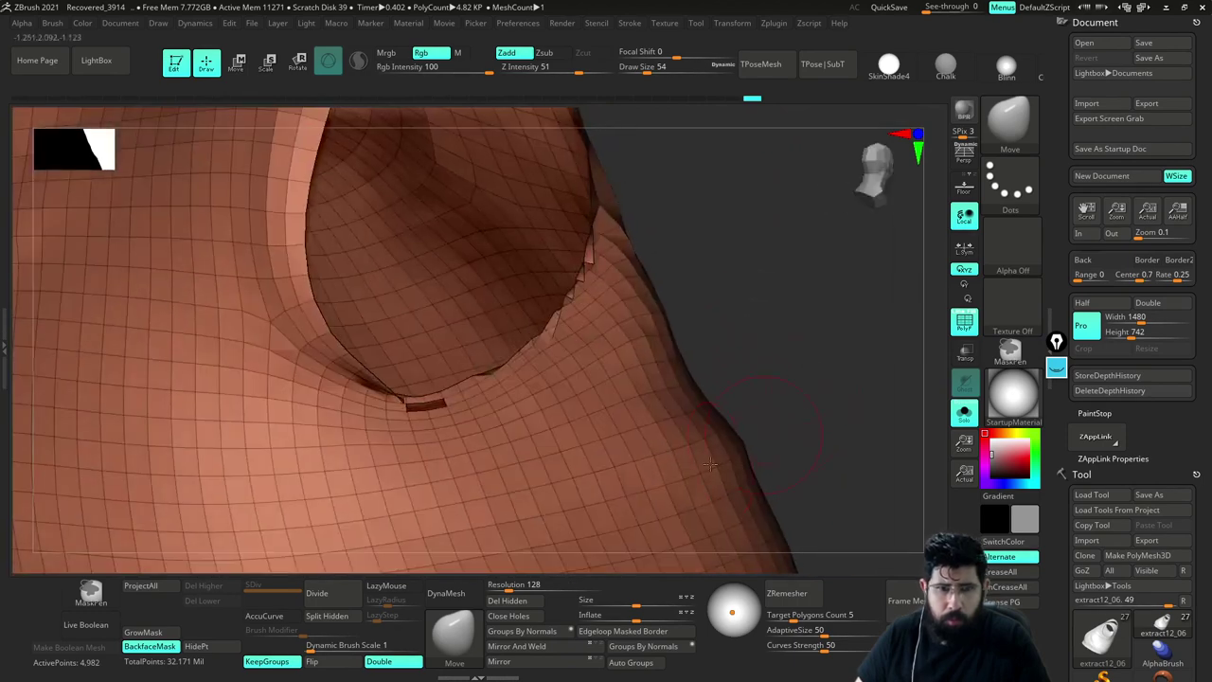
pyautogui.click(507, 602)
pyautogui.moveTo(808, 334); pyautogui.dragTo(843, 285)
pyautogui.moveTo(843, 284); pyautogui.dragTo(833, 289, button='right')
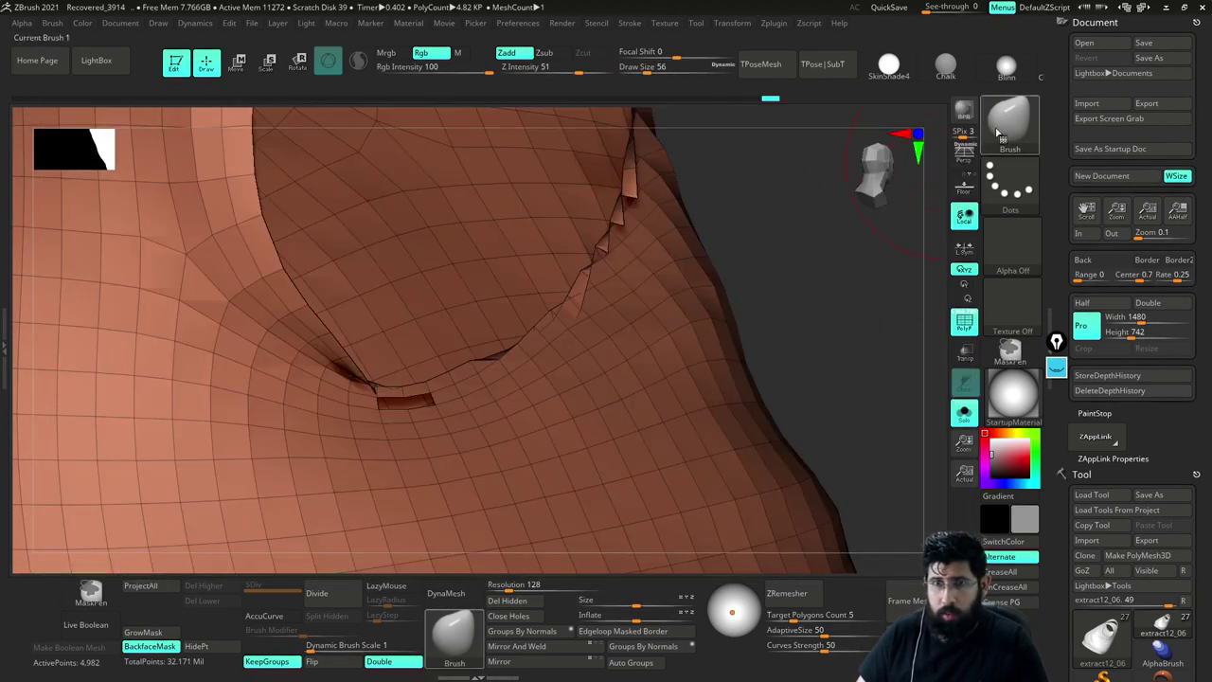
# Switch to ZModeler, set the draw size to 6 and undo the stray edit beside the small gap under the armhole
pyautogui.click(1004, 135)
pyautogui.click(864, 139)
pyautogui.keyDown('alt'); pyautogui.moveTo(807, 305); pyautogui.dragTo(810, 351); pyautogui.keyUp('alt')
pyautogui.moveTo(810, 351); pyautogui.dragTo(719, 352, button='right')
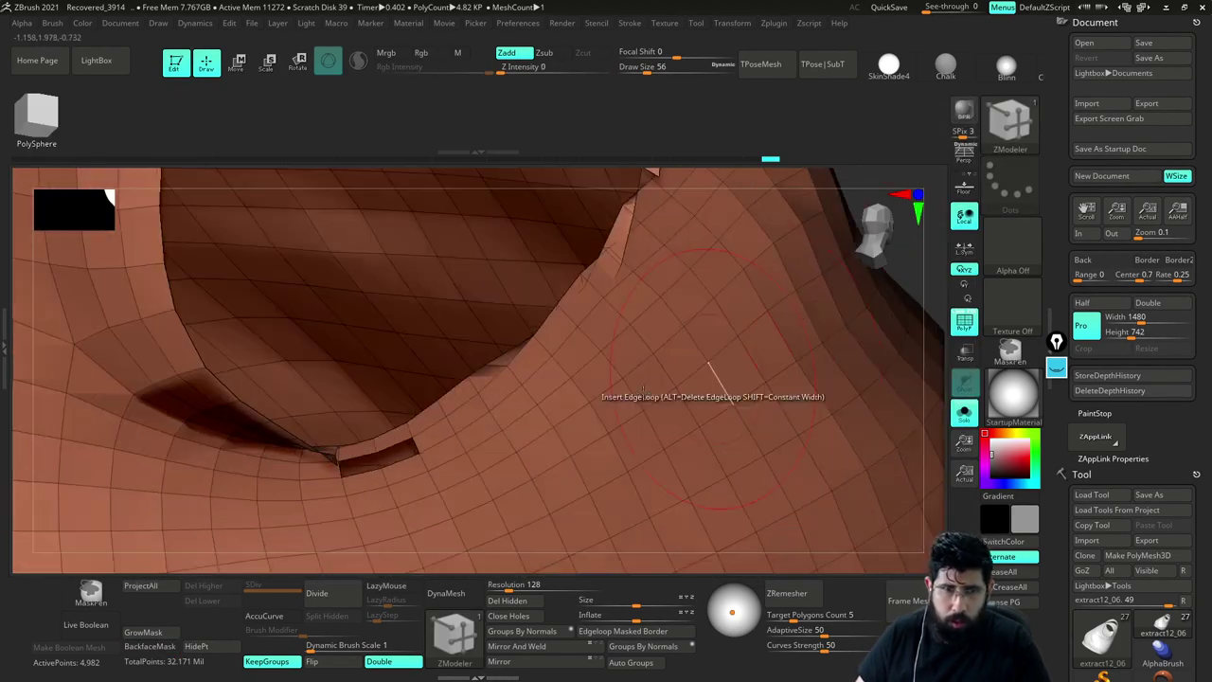
pyautogui.click(425, 432)
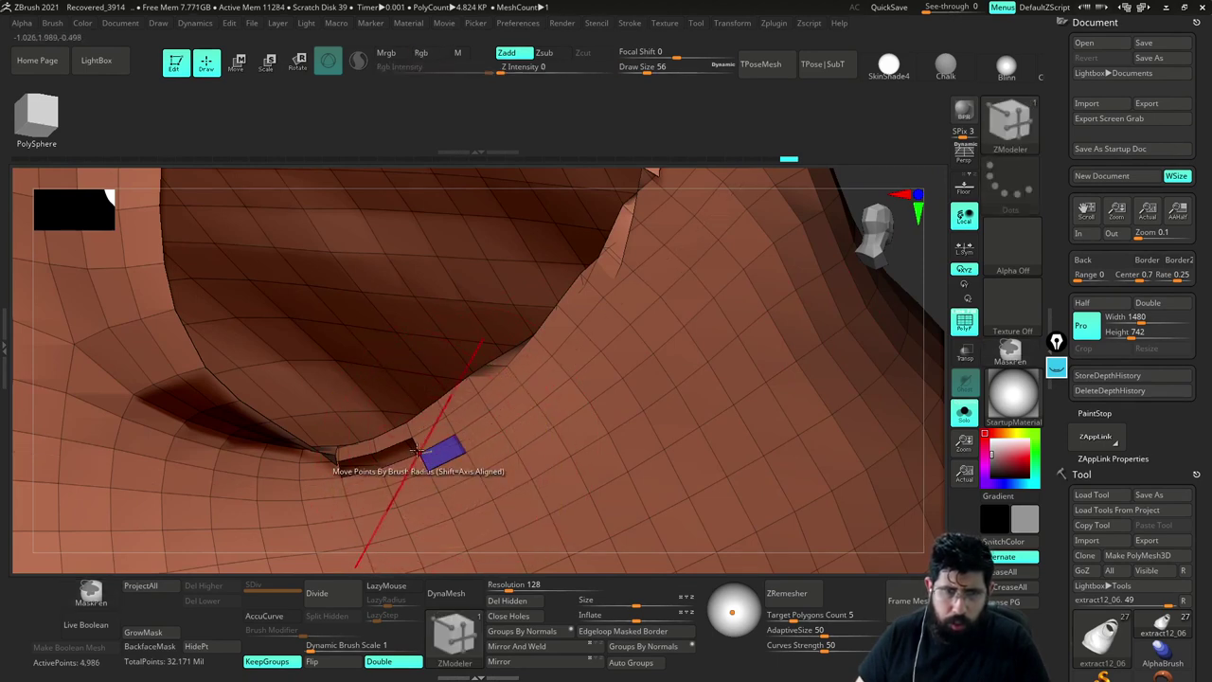
pyautogui.press('s')
pyautogui.click(877, 282)
pyautogui.hotkey('ctrl', 'z')
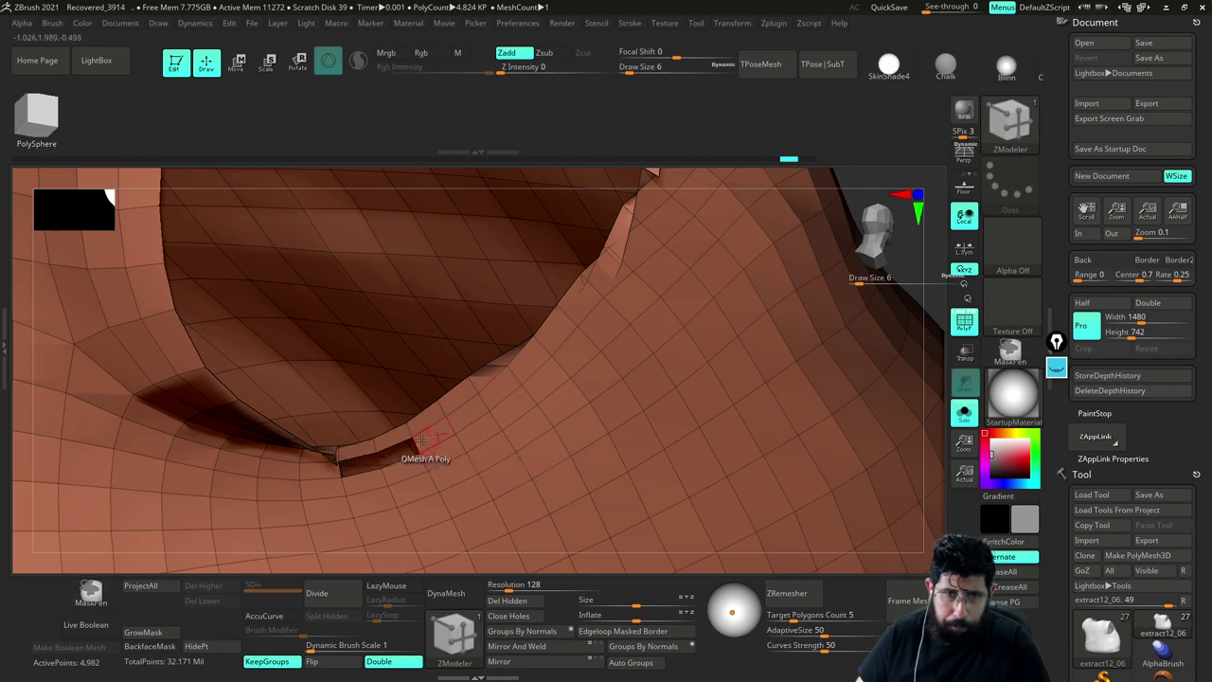
# Choose another ZModeler action for the small gap below the armhole edge and undo the trial edits
pyautogui.press('space')
pyautogui.click(284, 299)
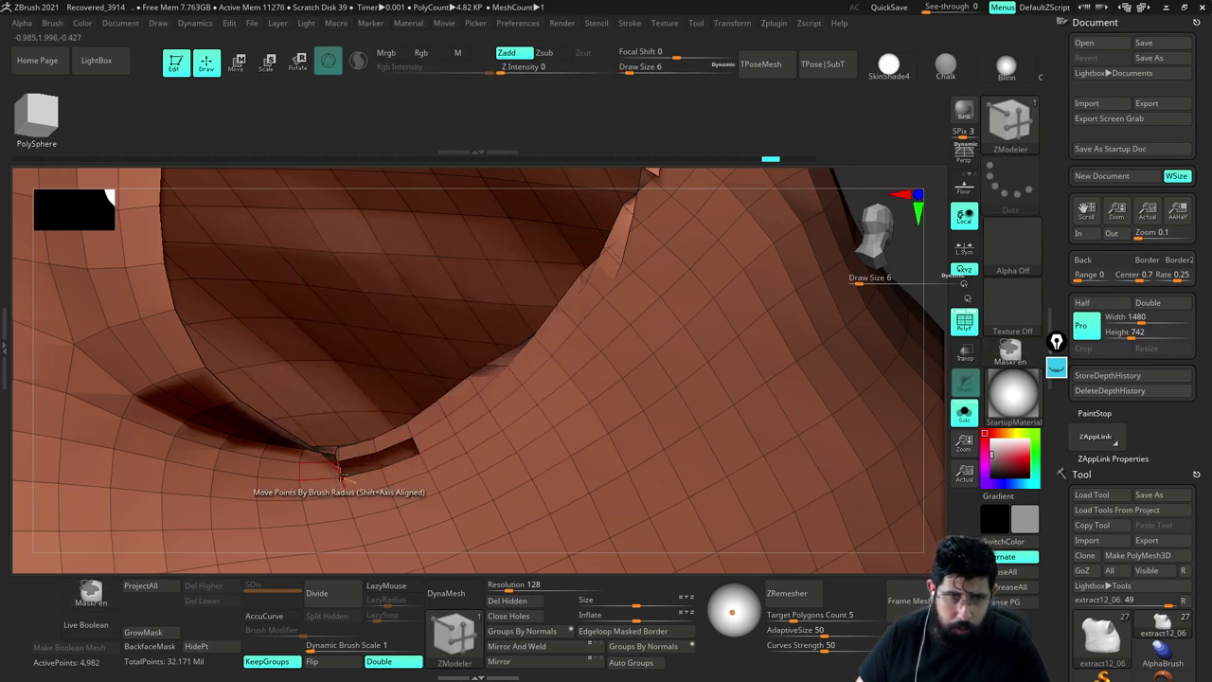
pyautogui.hotkey('ctrl', 'z')
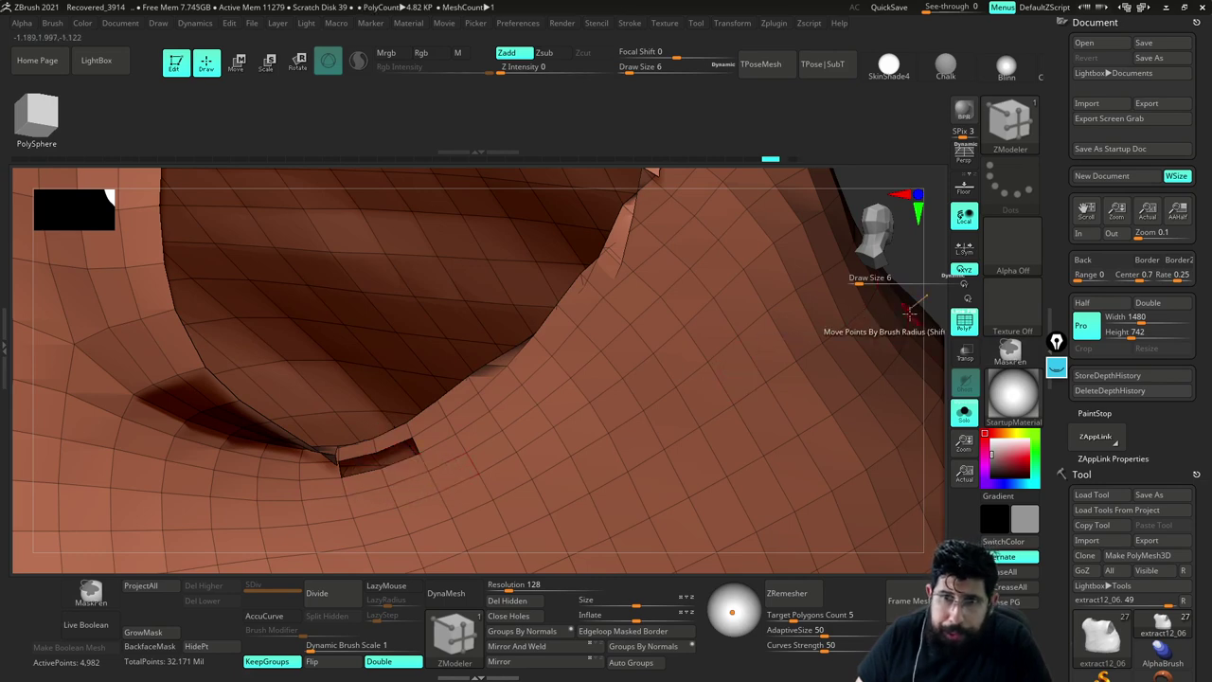
pyautogui.moveTo(915, 259); pyautogui.dragTo(744, 325)
pyautogui.hotkey('ctrl', 'z')
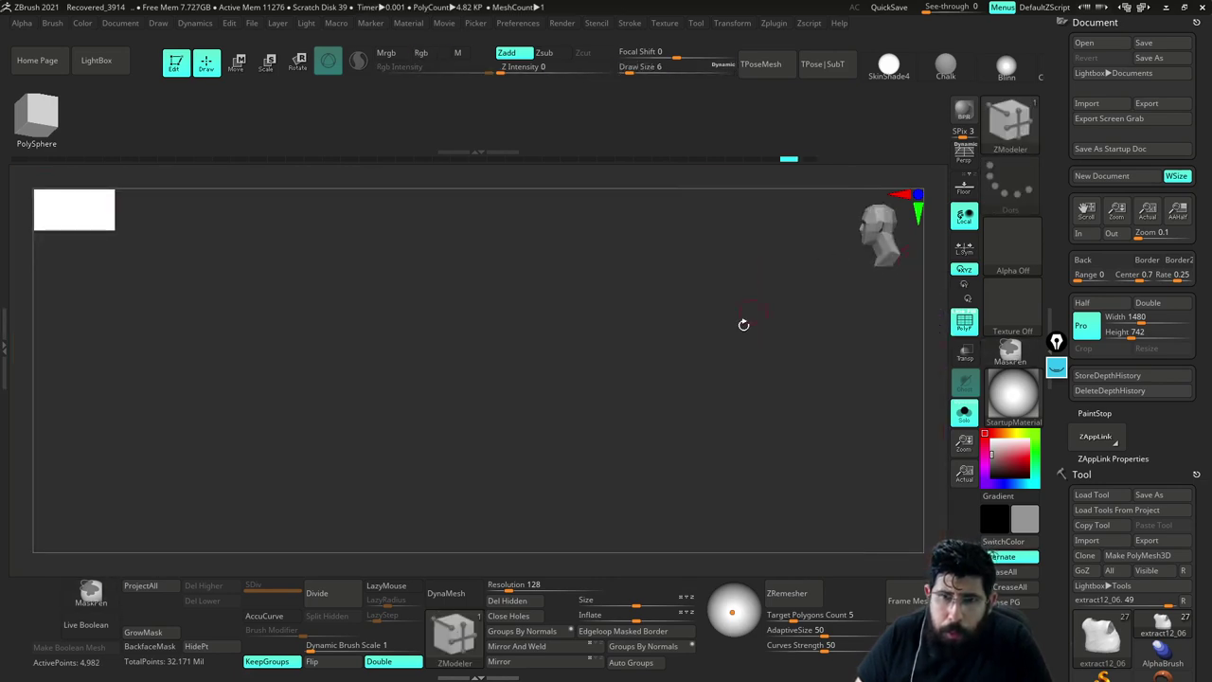
pyautogui.press('f')
pyautogui.moveTo(712, 390); pyautogui.dragTo(908, 402)
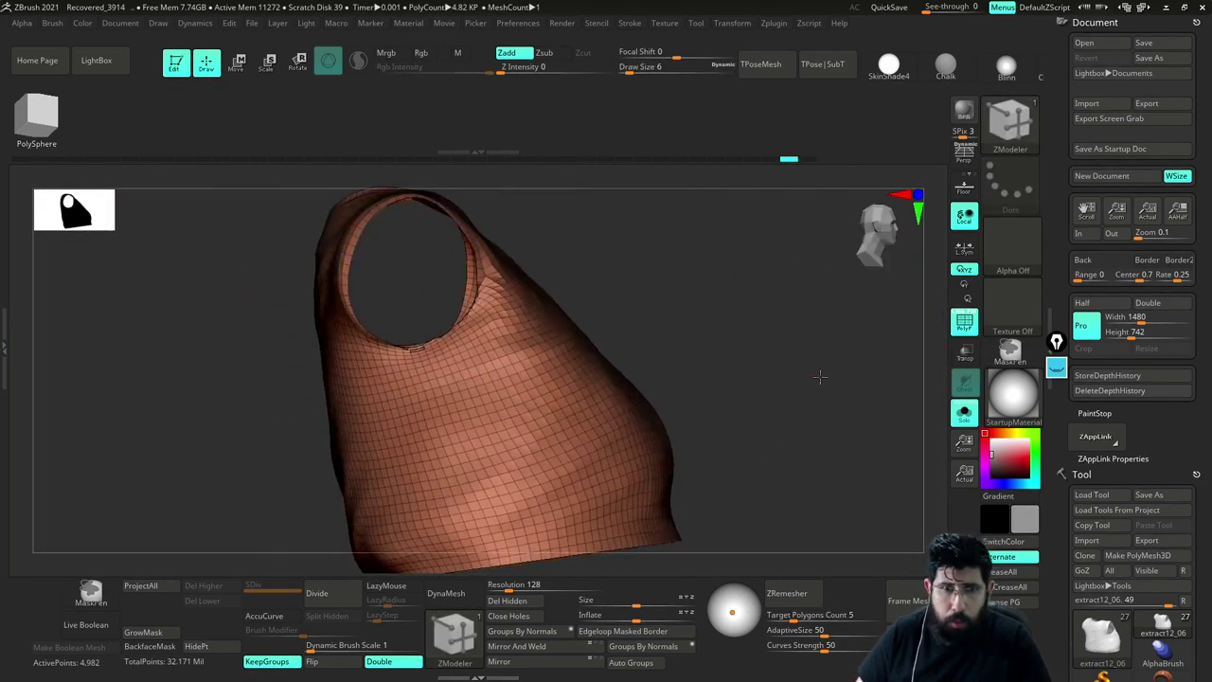
pyautogui.keyDown('alt'); pyautogui.moveTo(820, 375); pyautogui.dragTo(659, 348); pyautogui.keyUp('alt')
pyautogui.moveTo(497, 180); pyautogui.dragTo(543, 248)
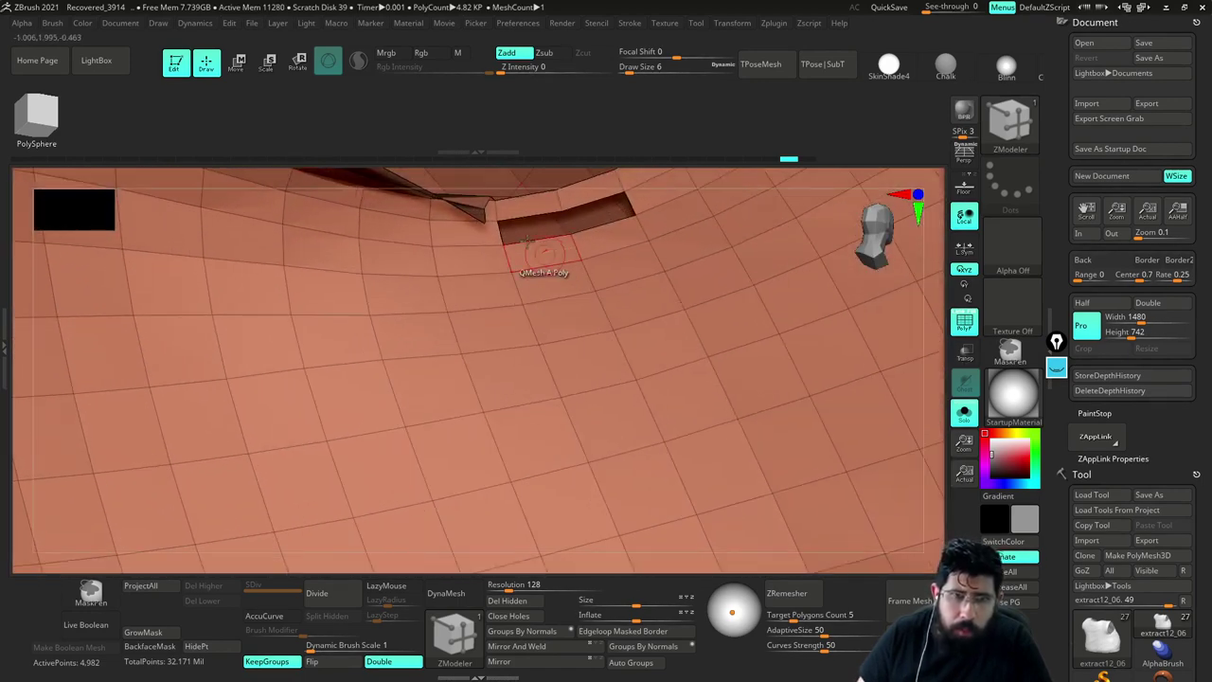
# Fill part of the gap below the armhole edge with a new polygon, undo the extra edits and return to the Move brush
pyautogui.click(631, 207)
pyautogui.moveTo(789, 179); pyautogui.dragTo(769, 214)
pyautogui.hotkey('ctrl', 'z')
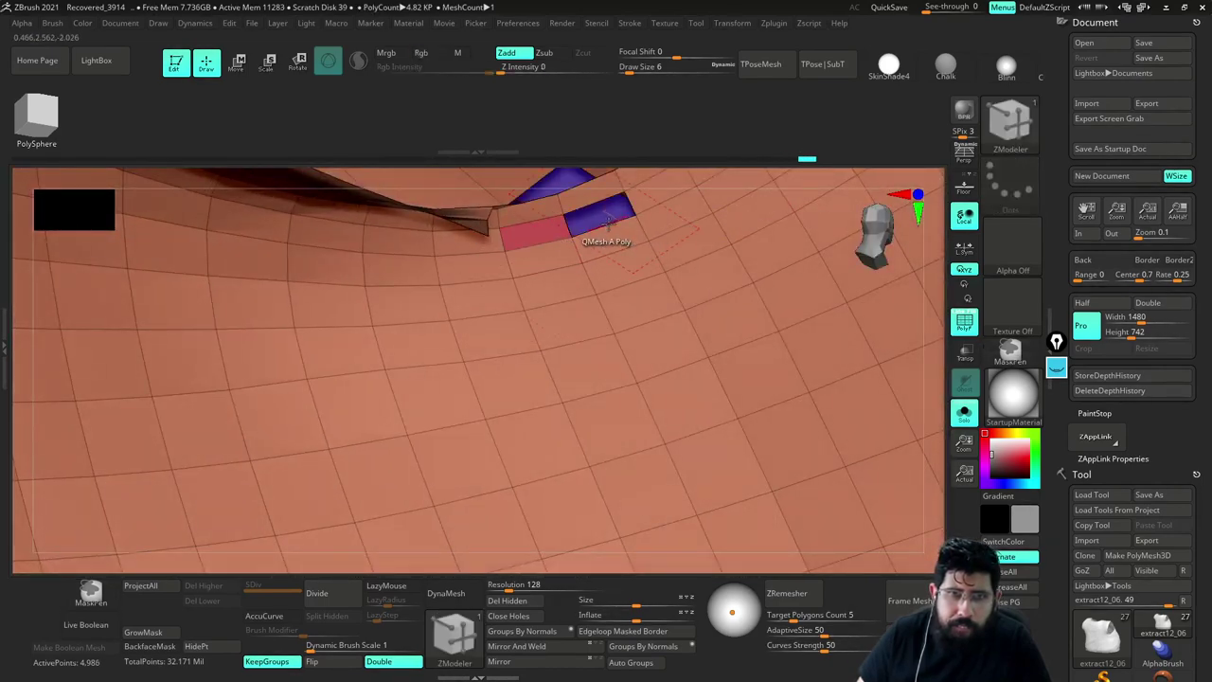
pyautogui.hotkey('ctrl', 'z')
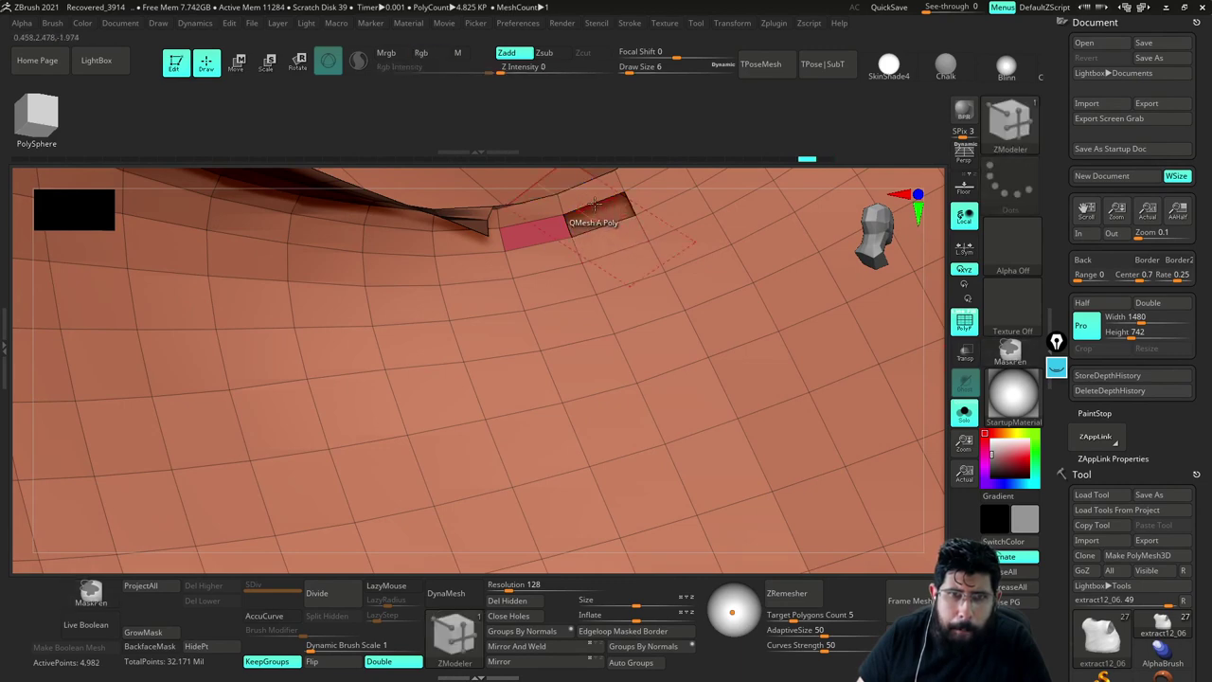
pyautogui.moveTo(932, 322); pyautogui.dragTo(796, 507)
pyautogui.moveTo(795, 507)
pyautogui.mouseDown()
pyautogui.moveTo(830, 419)
pyautogui.moveTo(866, 409)
pyautogui.moveTo(840, 403)
pyautogui.mouseUp()
pyautogui.press('b')
pyautogui.press('m')
pyautogui.press('v')
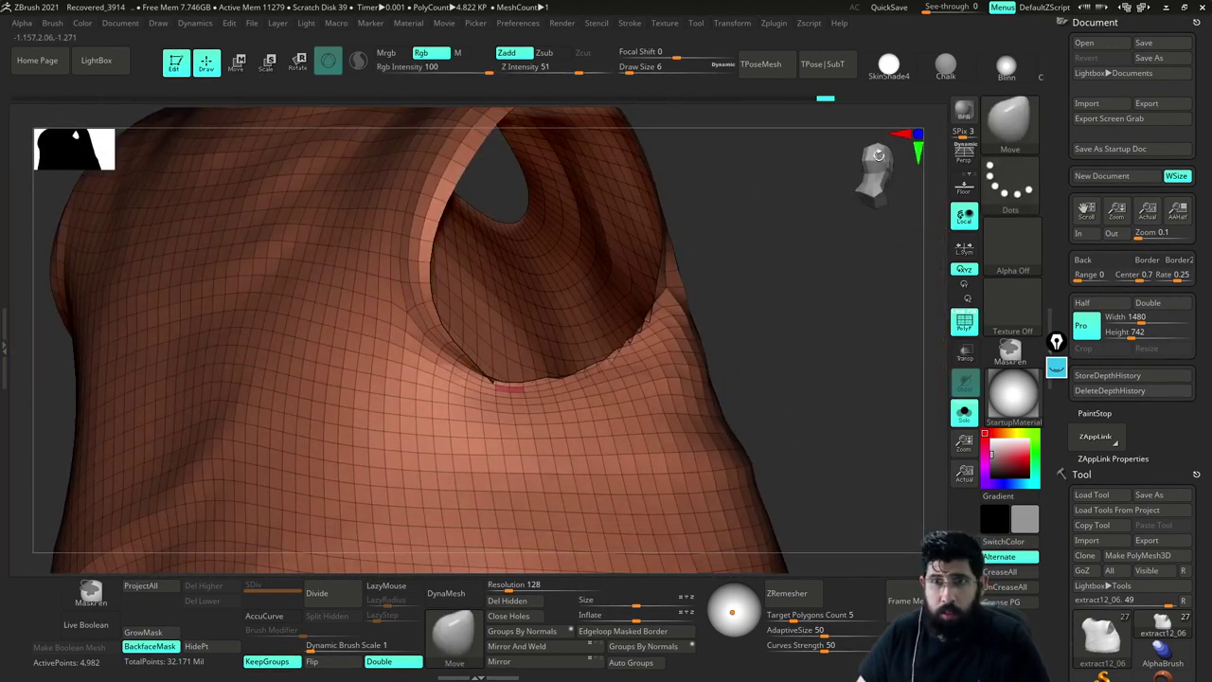
pyautogui.click(1054, 312)
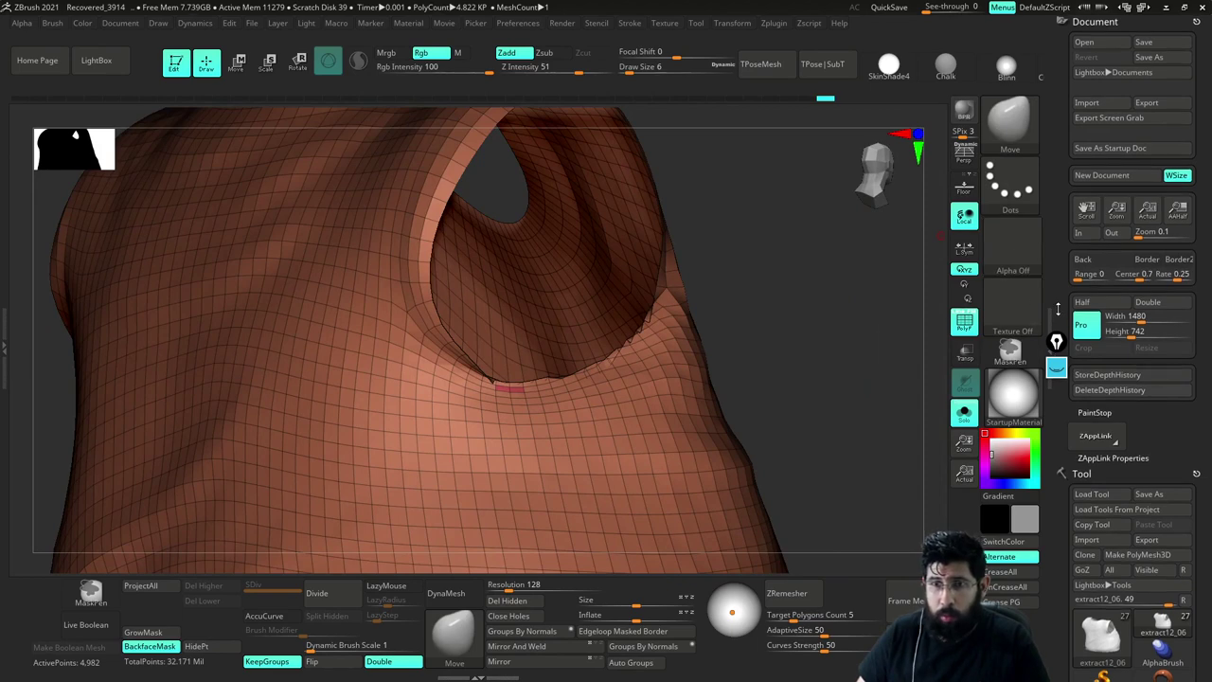
pyautogui.doubleClick(1056, 310)
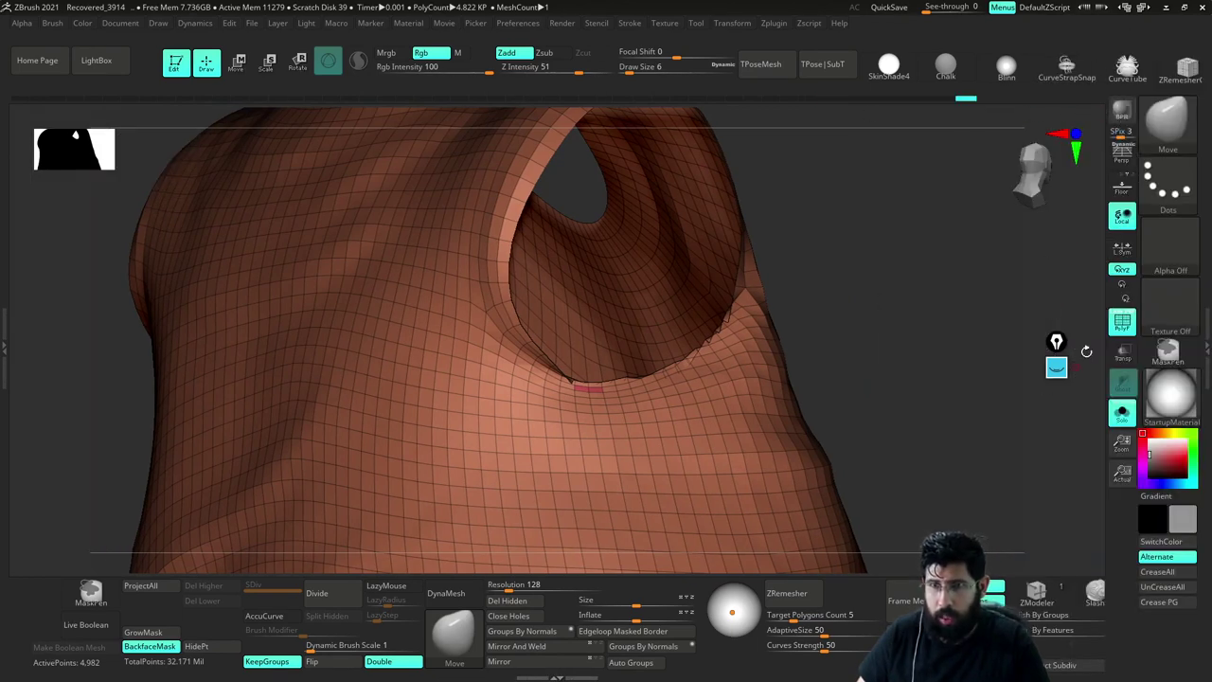
pyautogui.doubleClick(1207, 345)
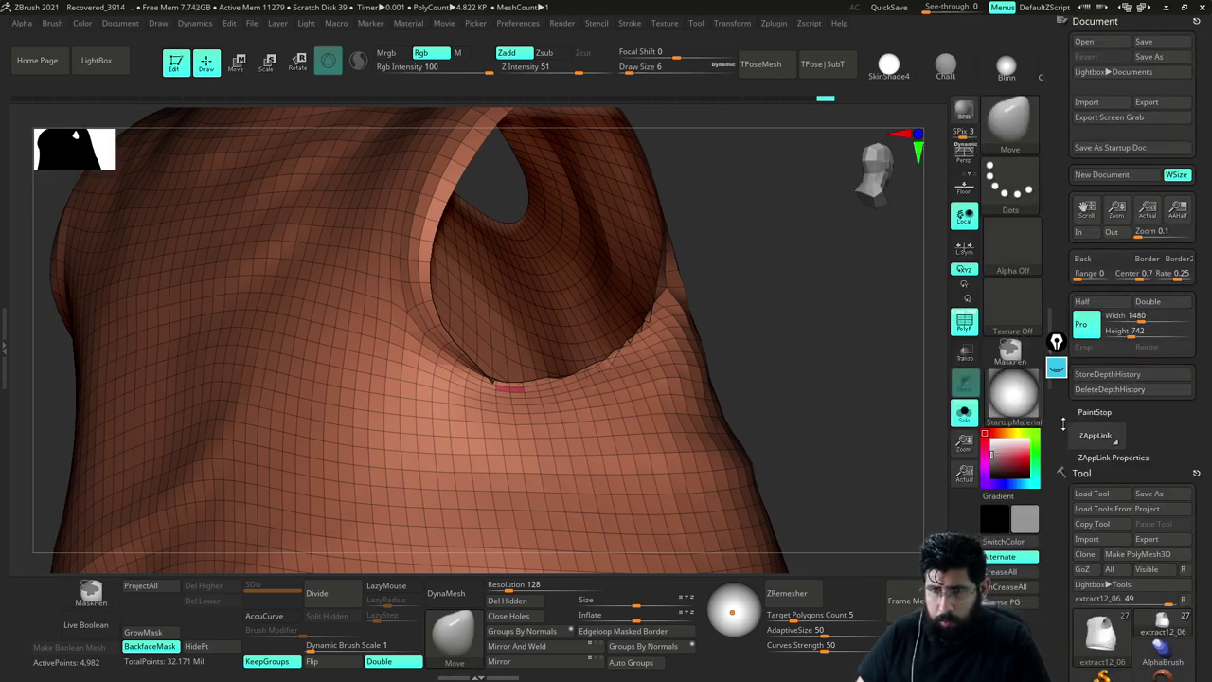
pyautogui.moveTo(1063, 584); pyautogui.dragTo(1056, 323)
pyautogui.scroll(5, 1056, 327)
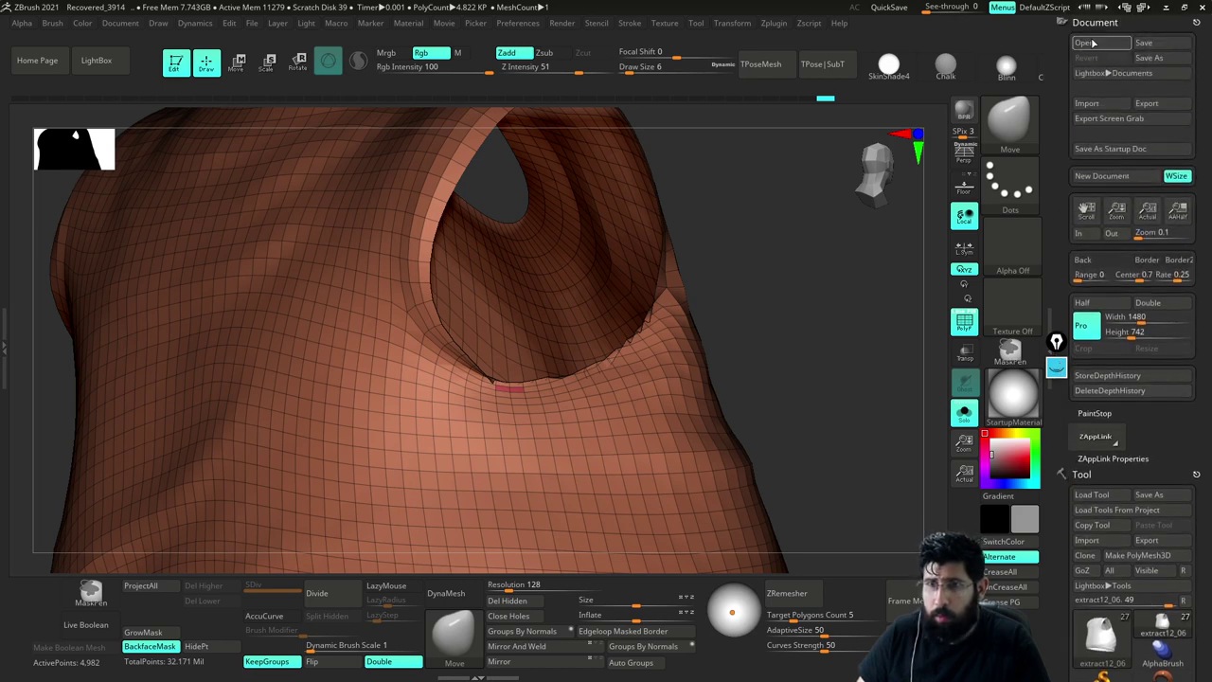
# Apply GroupsLoops to the shirt with 4 loops and GPolish 50 from the EdgeLoop geometry options
pyautogui.click(1097, 21)
pyautogui.scroll(-5, 1098, 426)
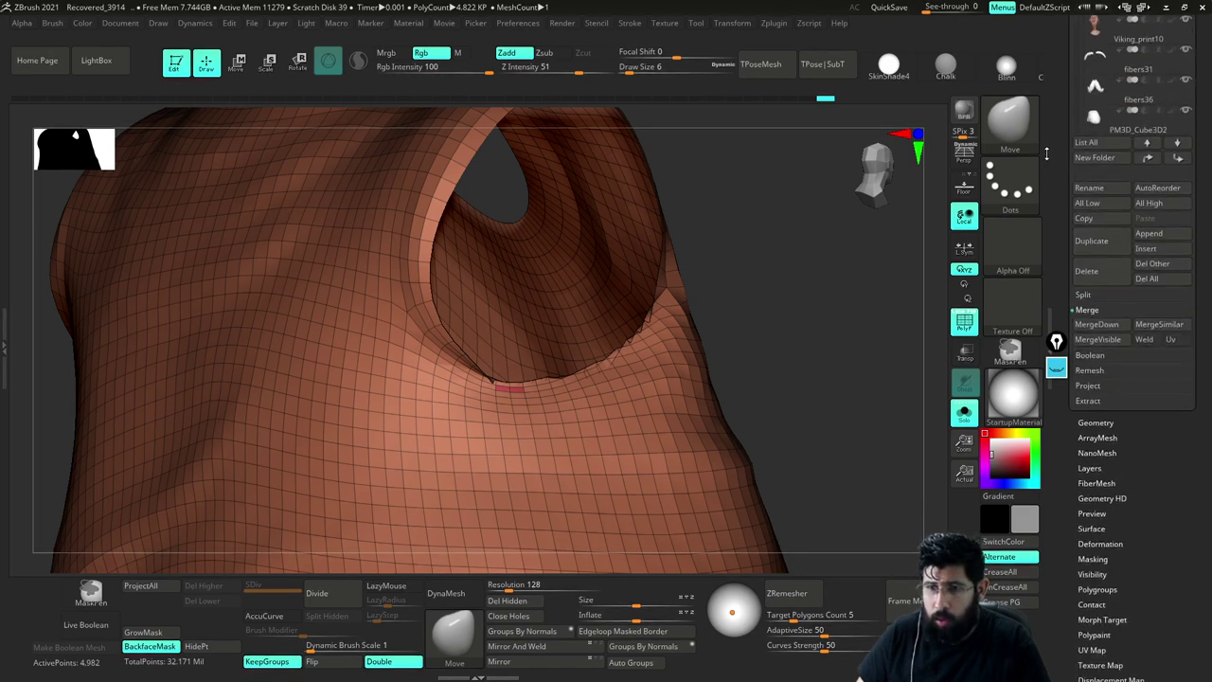
pyautogui.click(1096, 582)
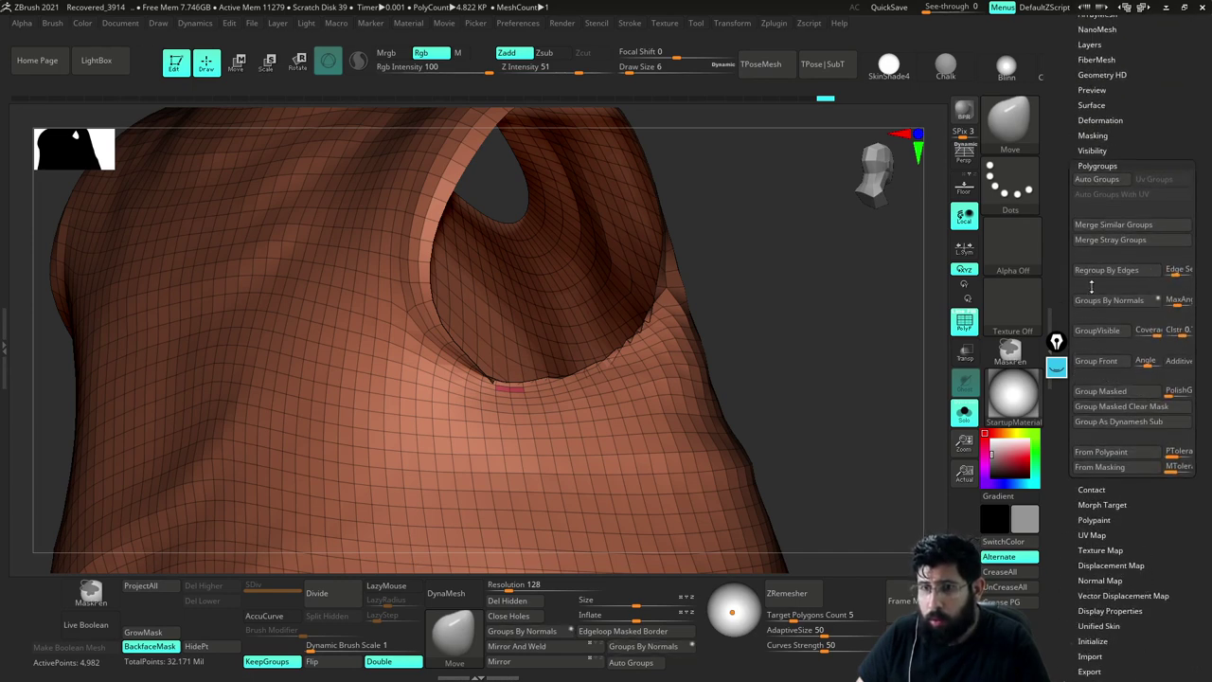
pyautogui.click(1089, 164)
pyautogui.moveTo(1071, 157); pyautogui.dragTo(1073, 214)
pyautogui.click(1096, 155)
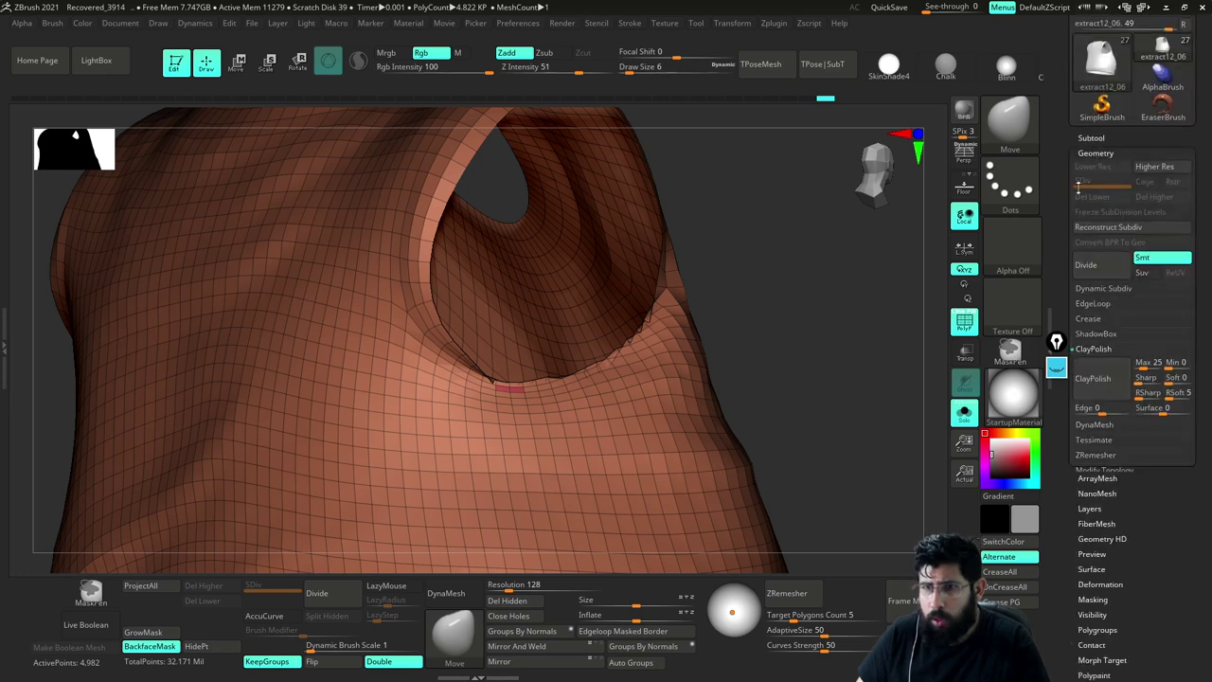
pyautogui.click(1089, 304)
pyautogui.click(1103, 400)
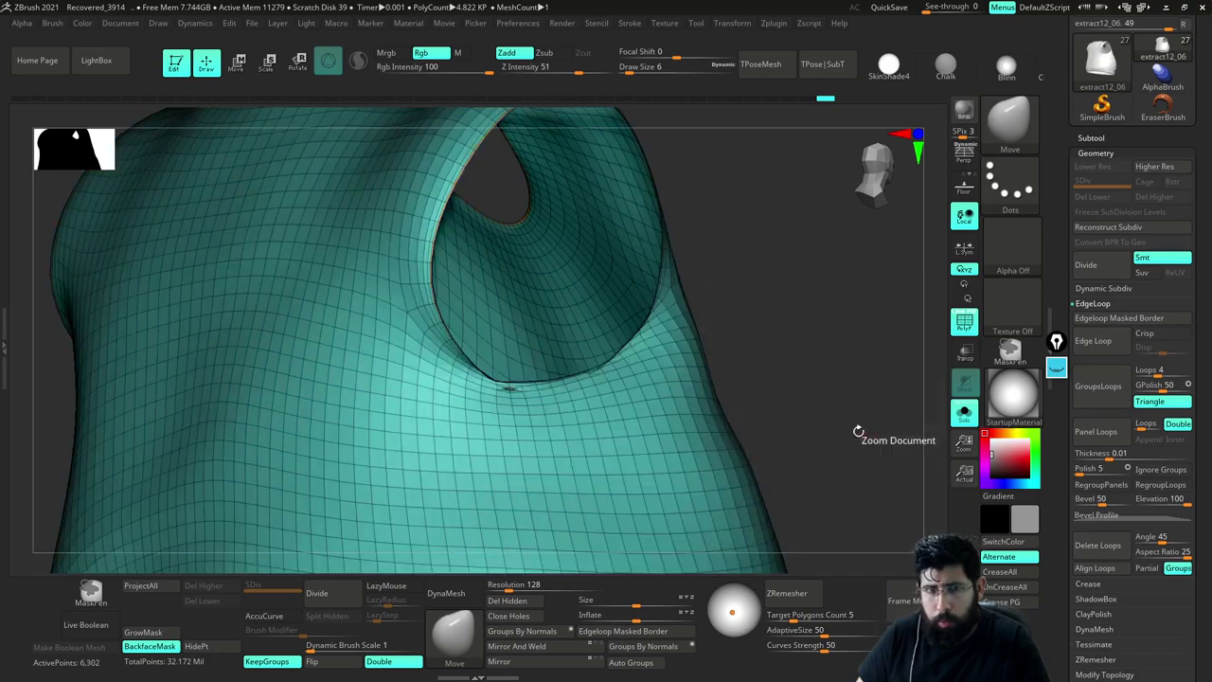
# Merge the whole shirt into a single polygroup and ZRemesh it with a target polygon count of 5
pyautogui.moveTo(858, 431); pyautogui.dragTo(732, 438)
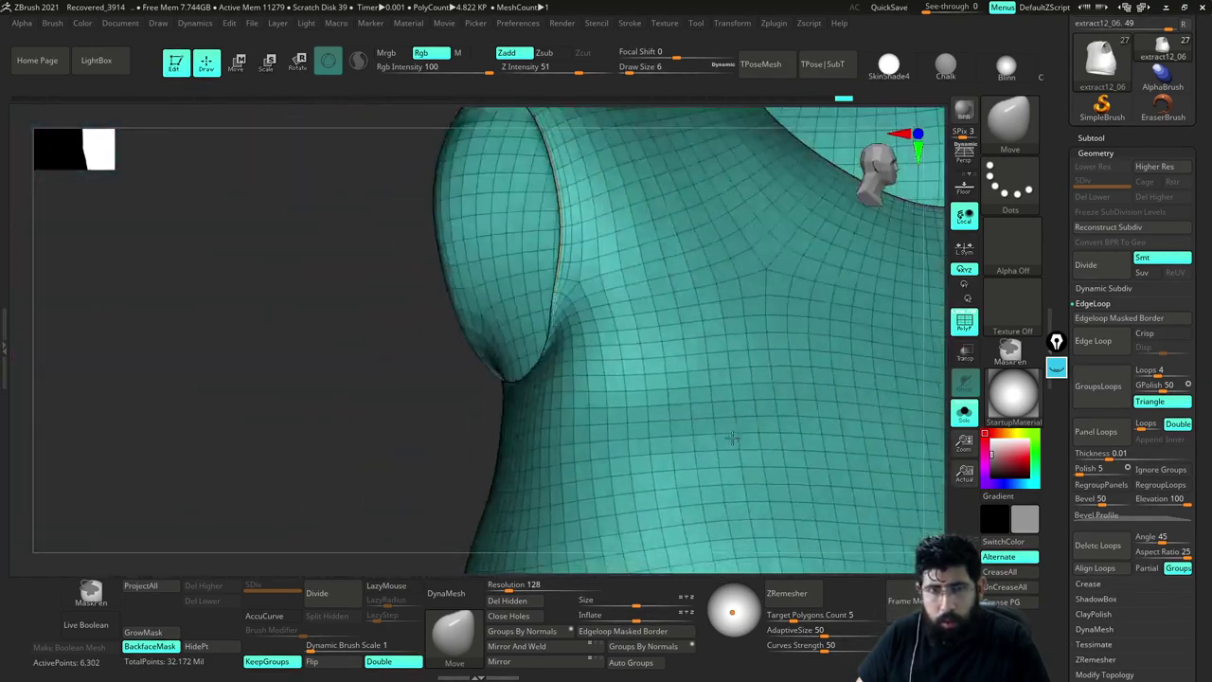
pyautogui.moveTo(732, 438); pyautogui.dragTo(735, 490, button='right')
pyautogui.hotkey('ctrl', 'w')
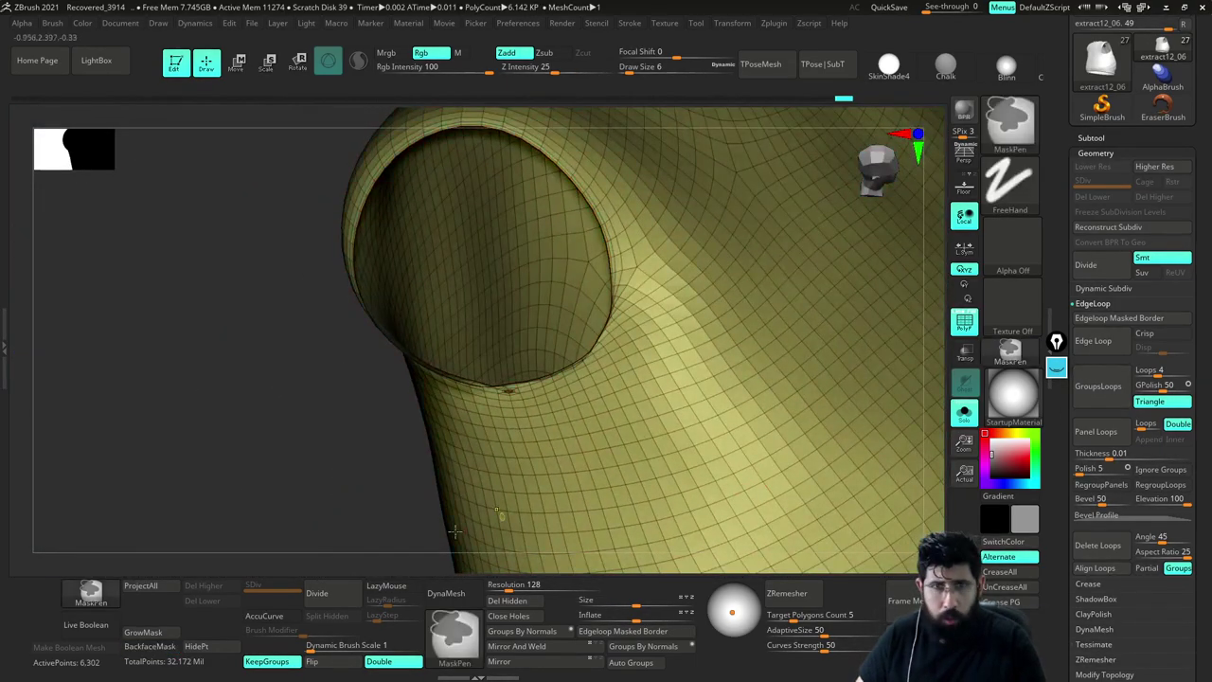
pyautogui.keyDown('alt'); pyautogui.moveTo(305, 516); pyautogui.dragTo(289, 407); pyautogui.keyUp('alt')
pyautogui.click(796, 595)
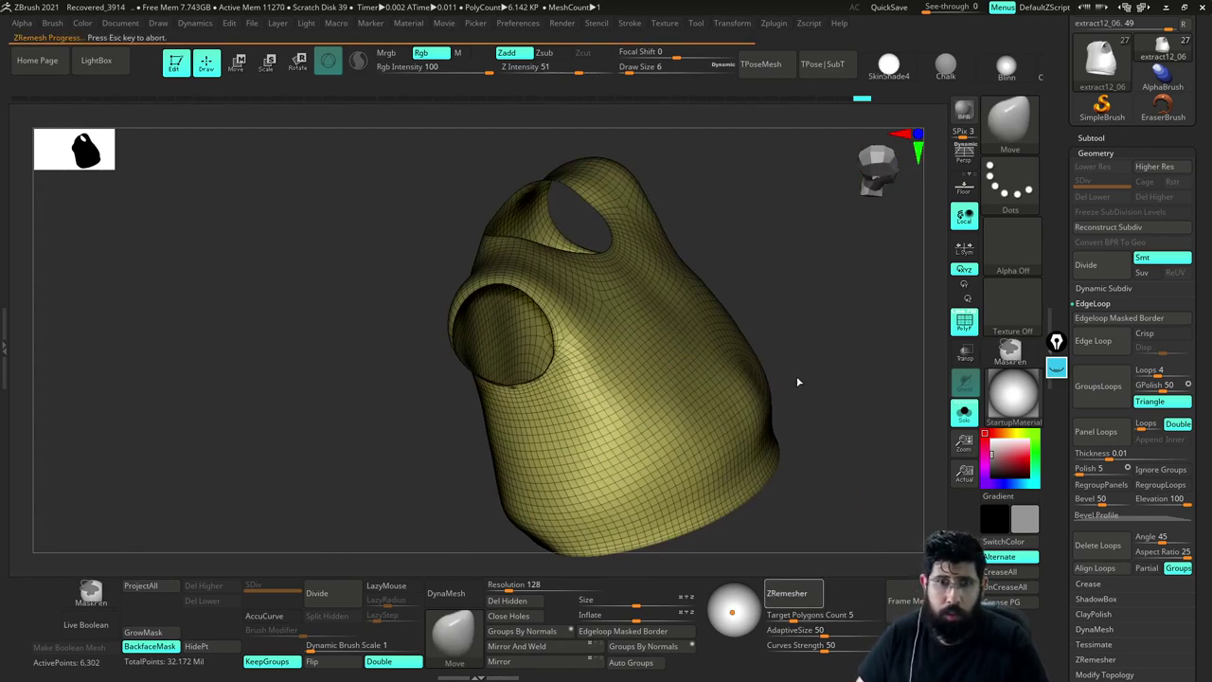
pyautogui.moveTo(835, 278); pyautogui.dragTo(805, 328)
pyautogui.moveTo(849, 426)
pyautogui.keyDown('alt'); pyautogui.mouseDown()
pyautogui.moveTo(815, 376)
pyautogui.moveTo(731, 384)
pyautogui.moveTo(831, 398)
pyautogui.moveTo(833, 413)
pyautogui.mouseUp(); pyautogui.keyUp('alt')
# Set the draw size to 51, then ZRemesh the shirt again with a target polygon count of 3
pyautogui.press('s')
pyautogui.moveTo(831, 369); pyautogui.dragTo(905, 339)
pyautogui.keyDown('alt'); pyautogui.moveTo(827, 341); pyautogui.dragTo(874, 354); pyautogui.keyUp('alt')
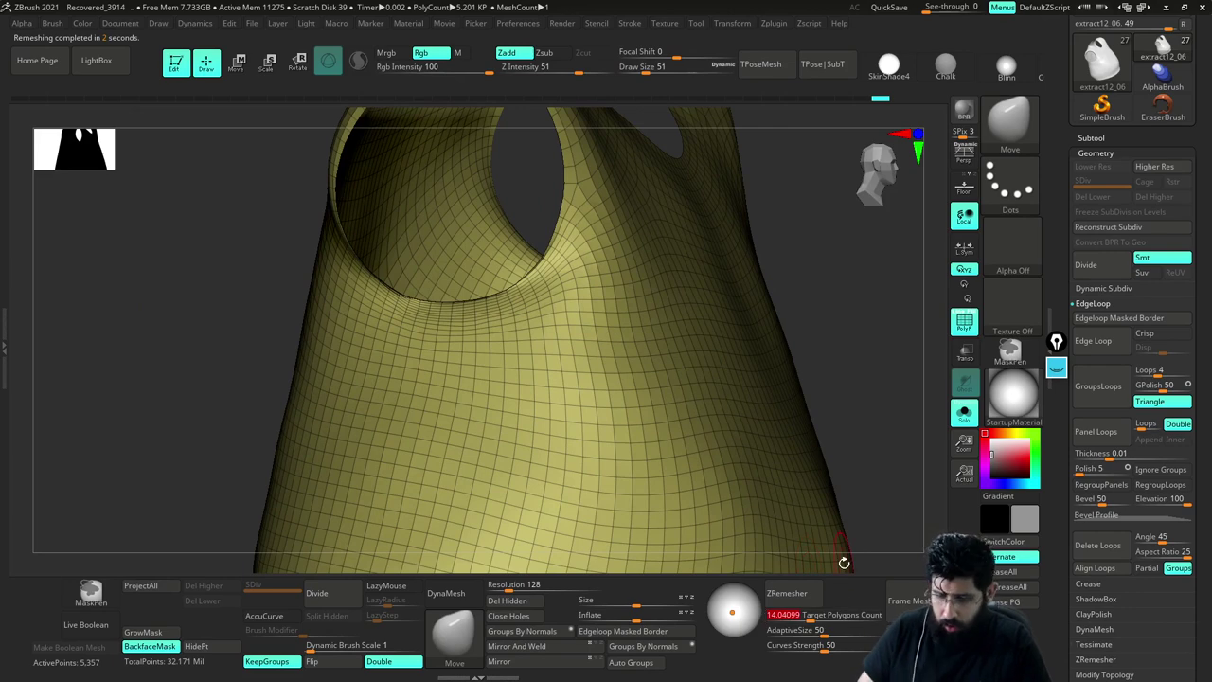
pyautogui.click(788, 594)
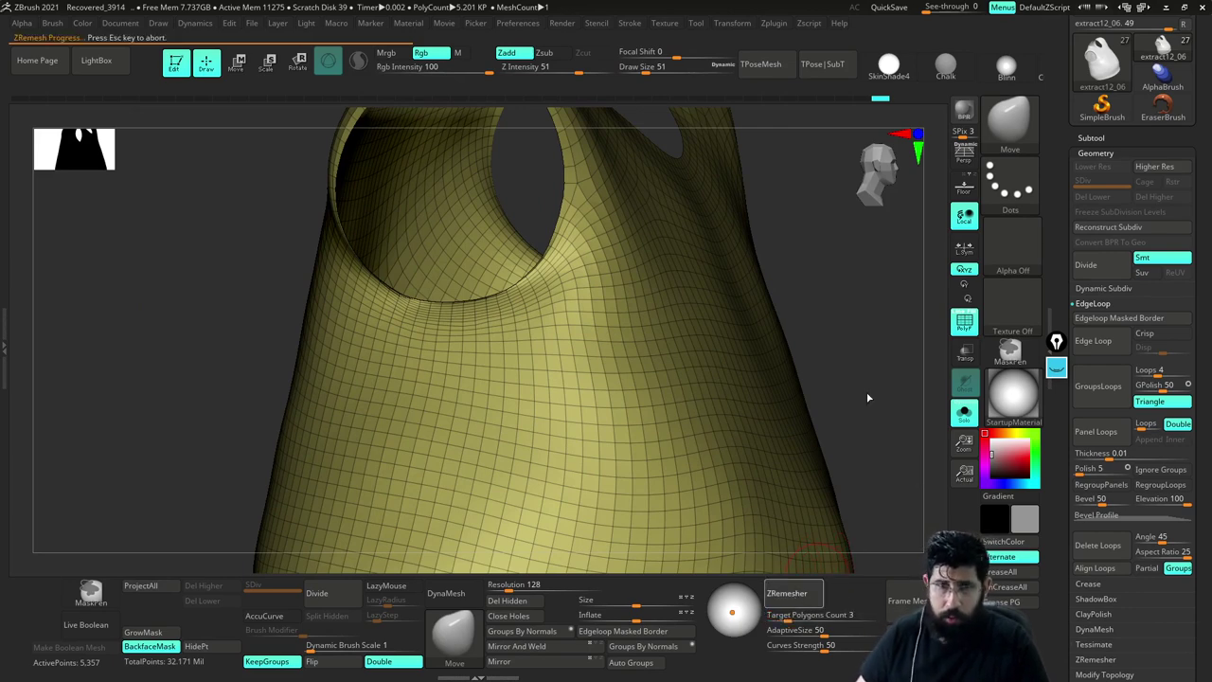
pyautogui.moveTo(887, 390); pyautogui.dragTo(850, 403)
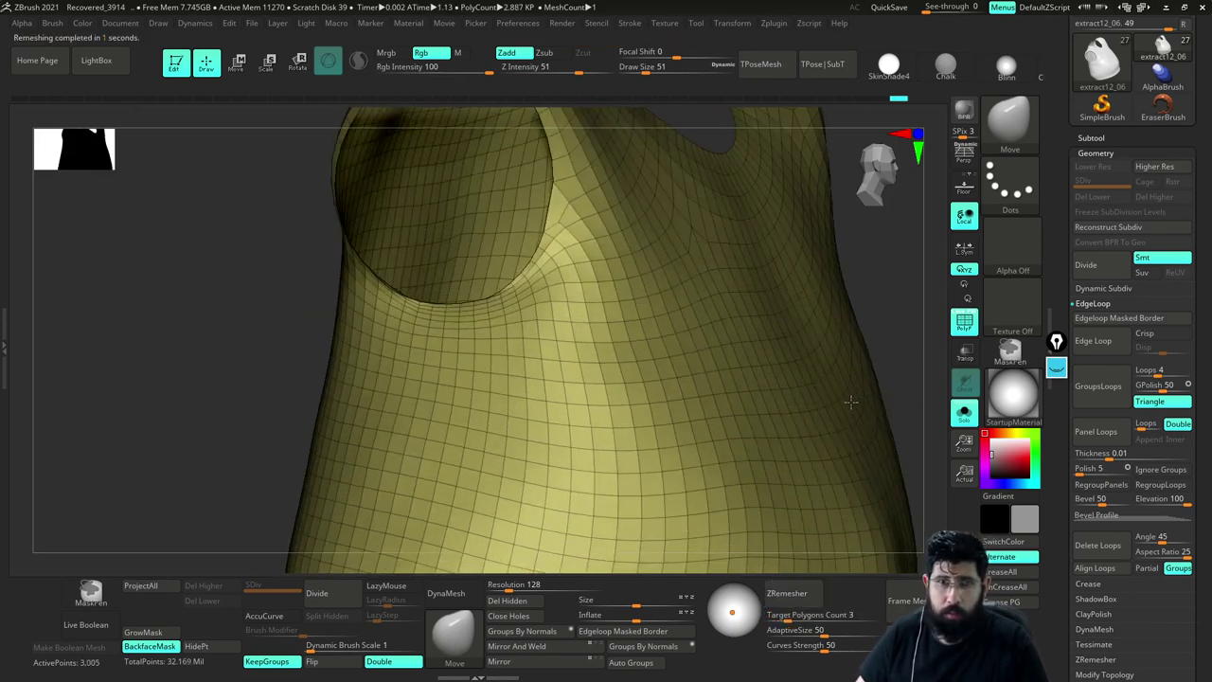
pyautogui.moveTo(886, 352); pyautogui.dragTo(816, 352)
# Set the draw size to 104, smooth the surface beside the armhole and ZRemesh the shirt once more
pyautogui.press('s')
pyautogui.moveTo(642, 286); pyautogui.dragTo(650, 286)
pyautogui.keyDown('shift'); pyautogui.moveTo(547, 277); pyautogui.dragTo(502, 289); pyautogui.keyUp('shift')
pyautogui.click(785, 592)
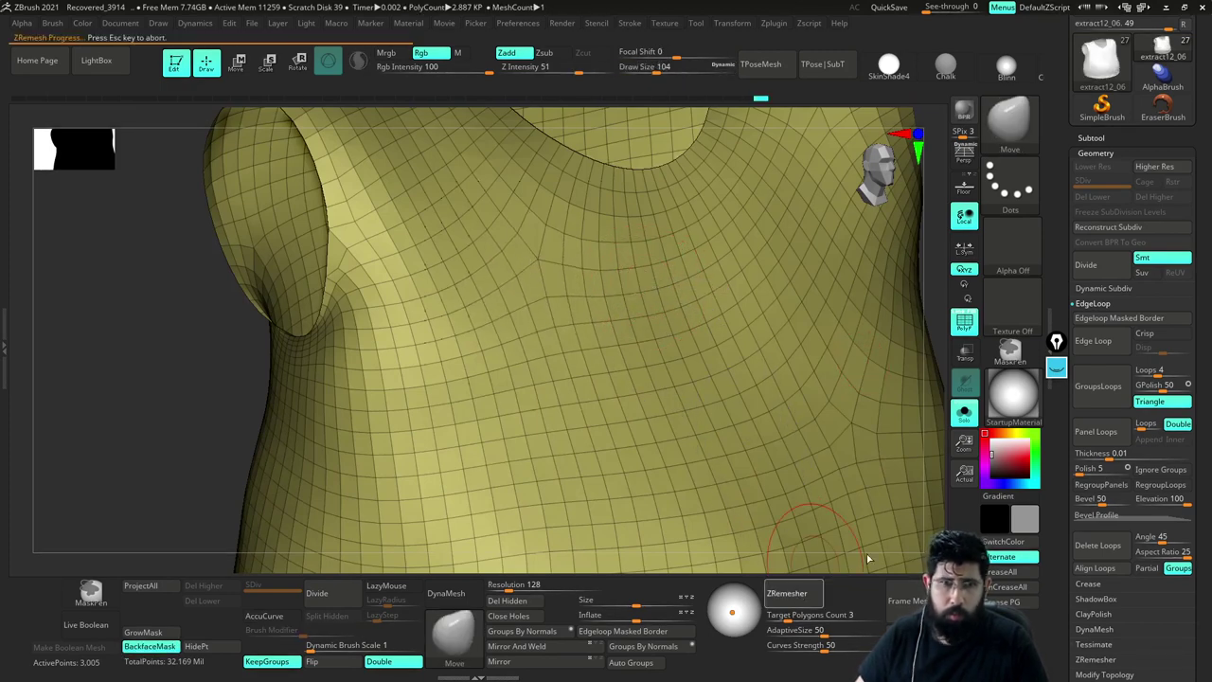
pyautogui.keyDown('alt'); pyautogui.moveTo(193, 406); pyautogui.dragTo(218, 308); pyautogui.keyUp('alt')
pyautogui.moveTo(779, 250)
pyautogui.mouseDown()
pyautogui.moveTo(641, 251)
pyautogui.moveTo(774, 236)
pyautogui.mouseUp()
pyautogui.moveTo(773, 235); pyautogui.dragTo(876, 175, button='right')
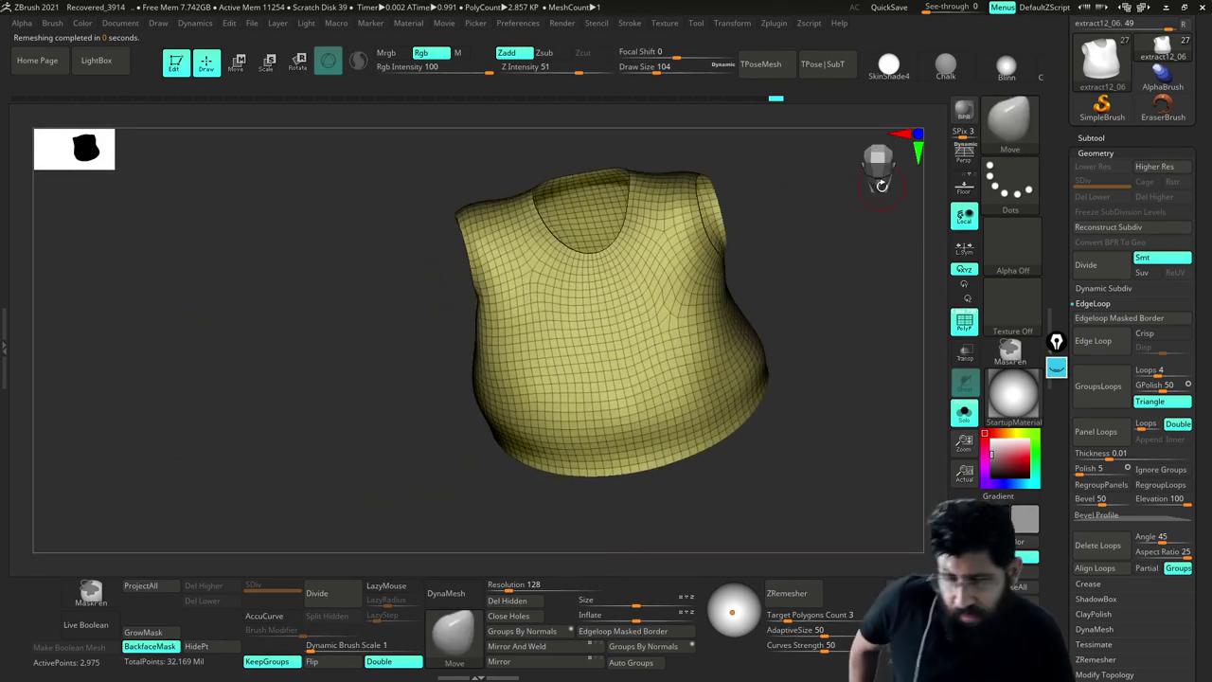
# Select the detailed shirt extract12_05 in the subtool list and duplicate it with the polyframe display turned off
pyautogui.moveTo(853, 334); pyautogui.dragTo(925, 323)
pyautogui.click(1100, 153)
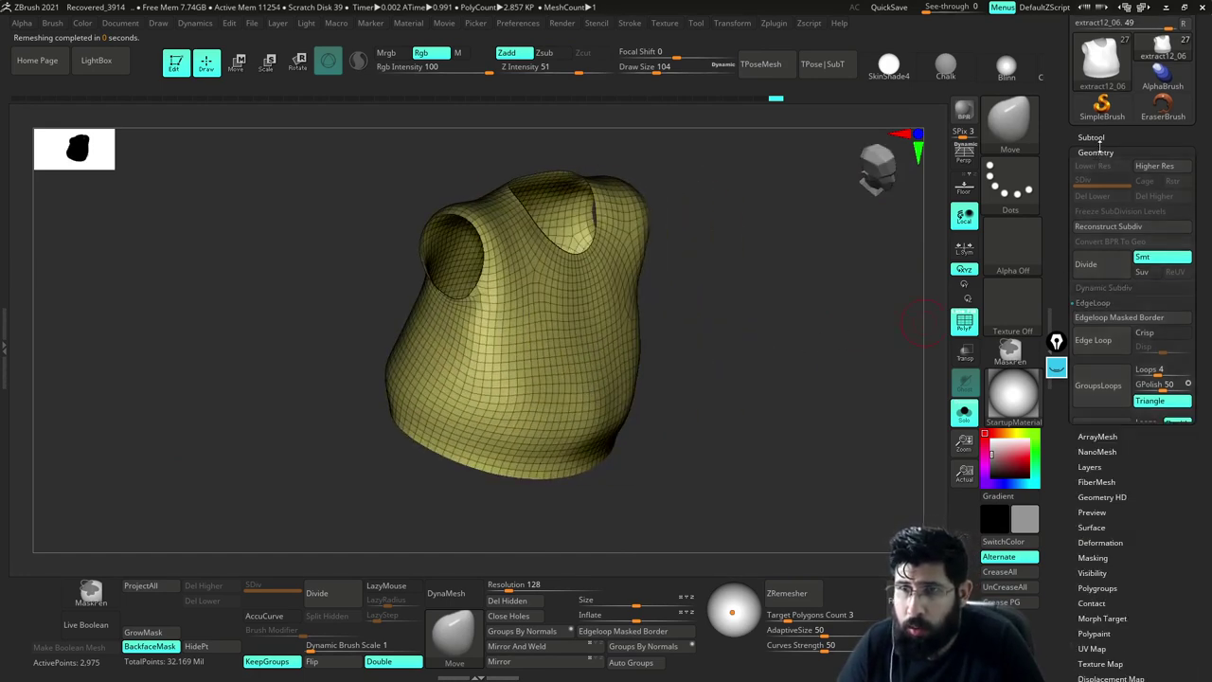
pyautogui.click(1095, 140)
pyautogui.click(1108, 171)
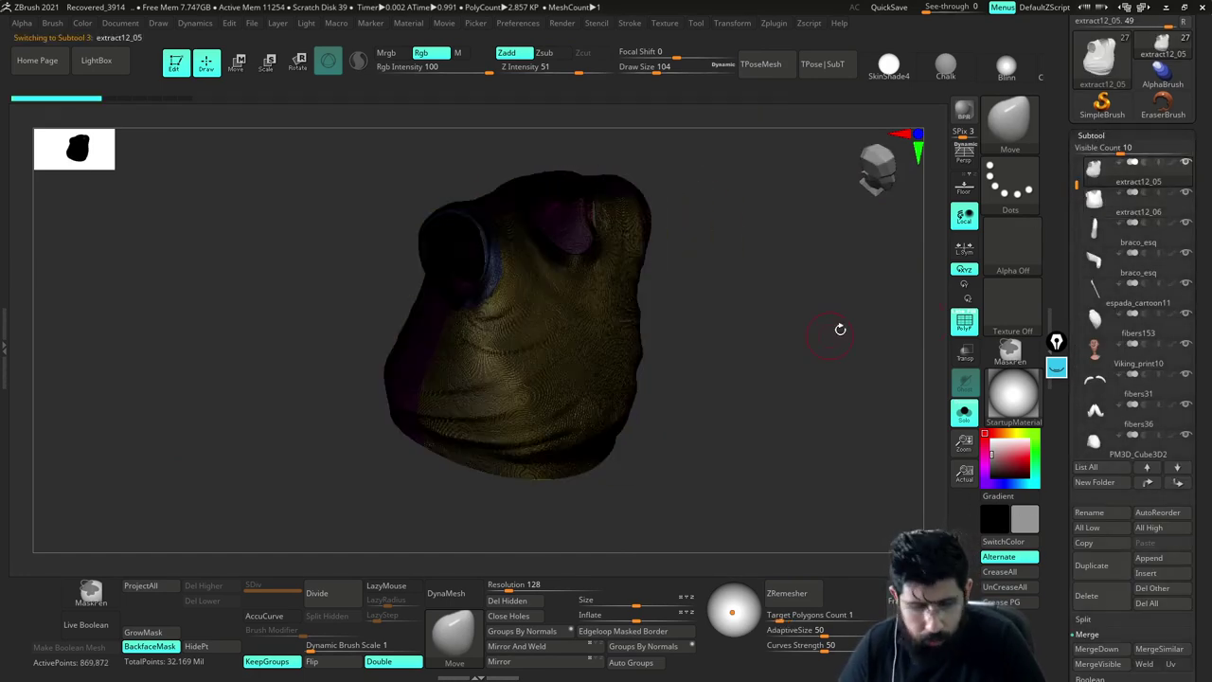
pyautogui.hotkey('shift', 's')
pyautogui.hotkey('shift', 's')
pyautogui.click(964, 333)
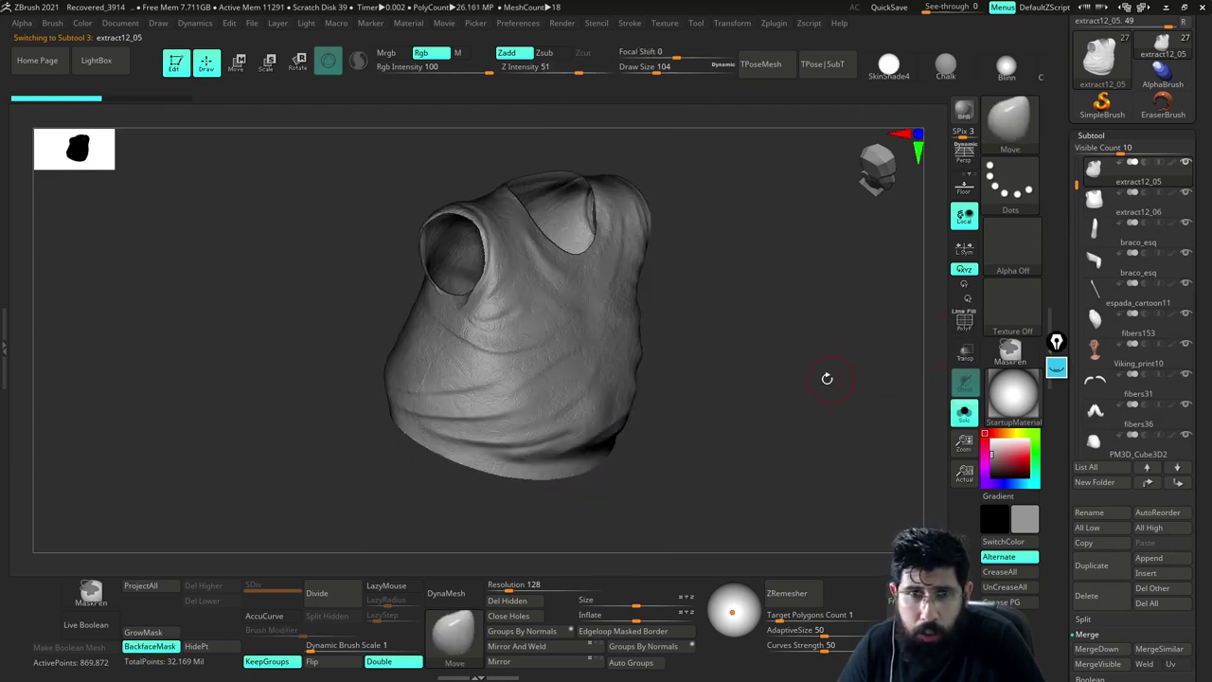
pyautogui.moveTo(826, 378); pyautogui.dragTo(862, 320)
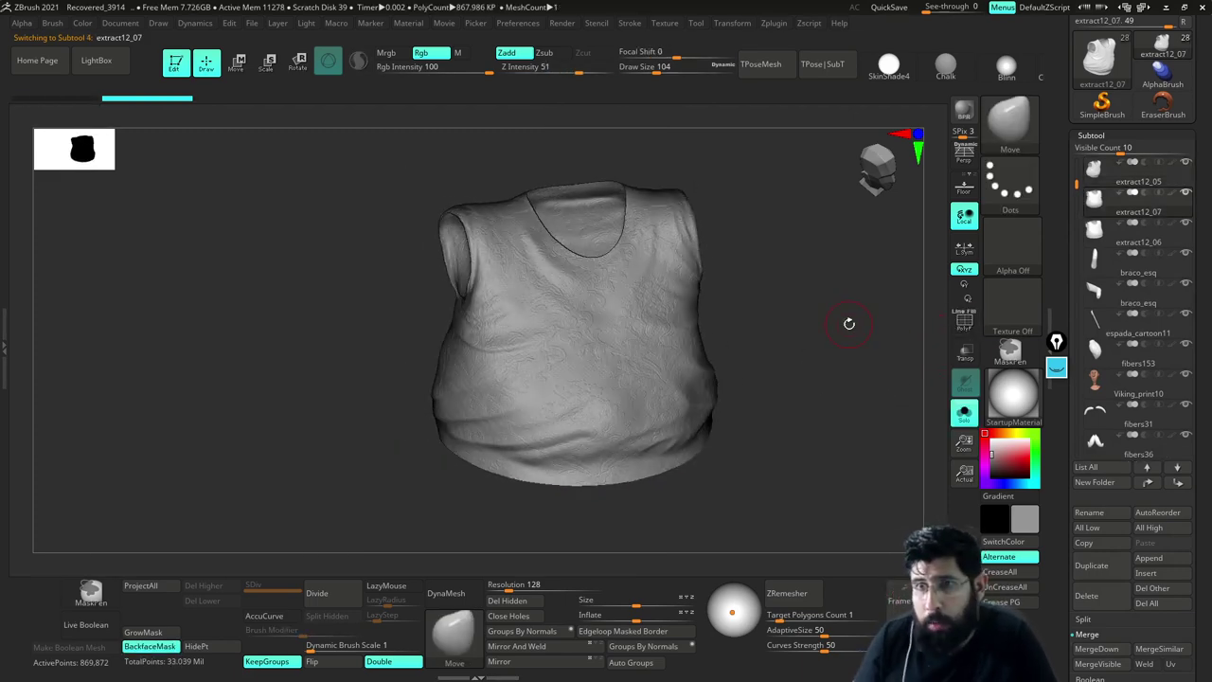
# Hide every subtool except extract12_07 and extract12_06, and make the low-poly extract12_06 the active one
pyautogui.click(1187, 165)
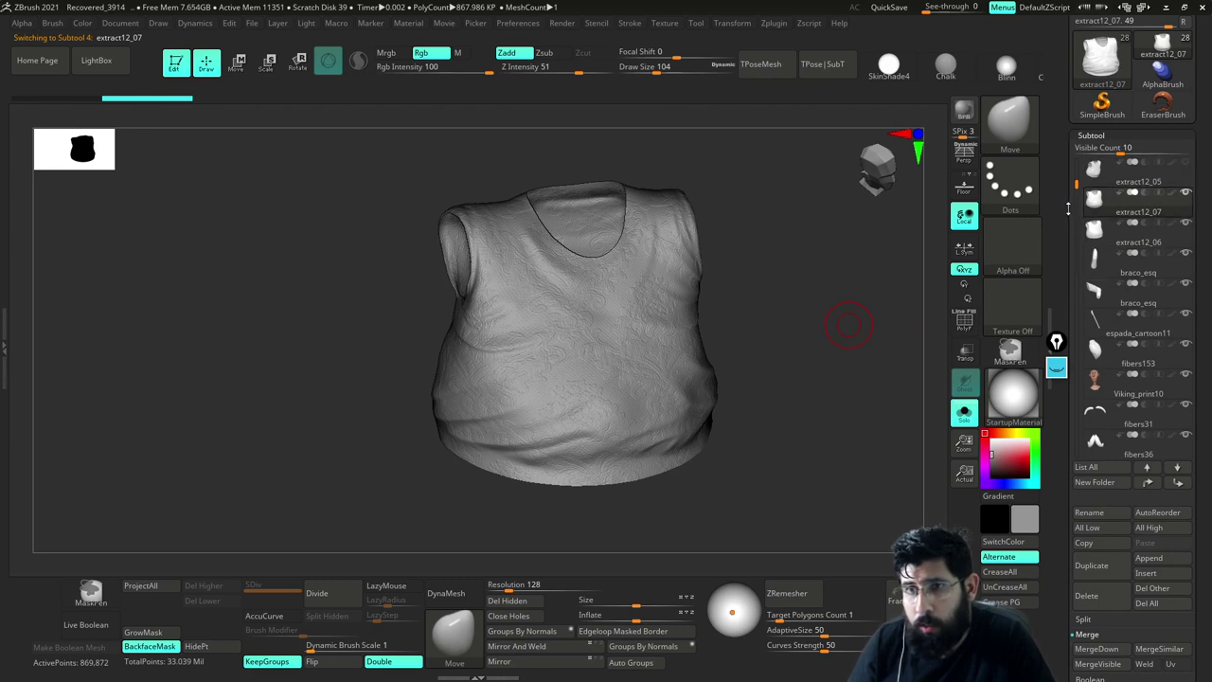
pyautogui.click(1187, 196)
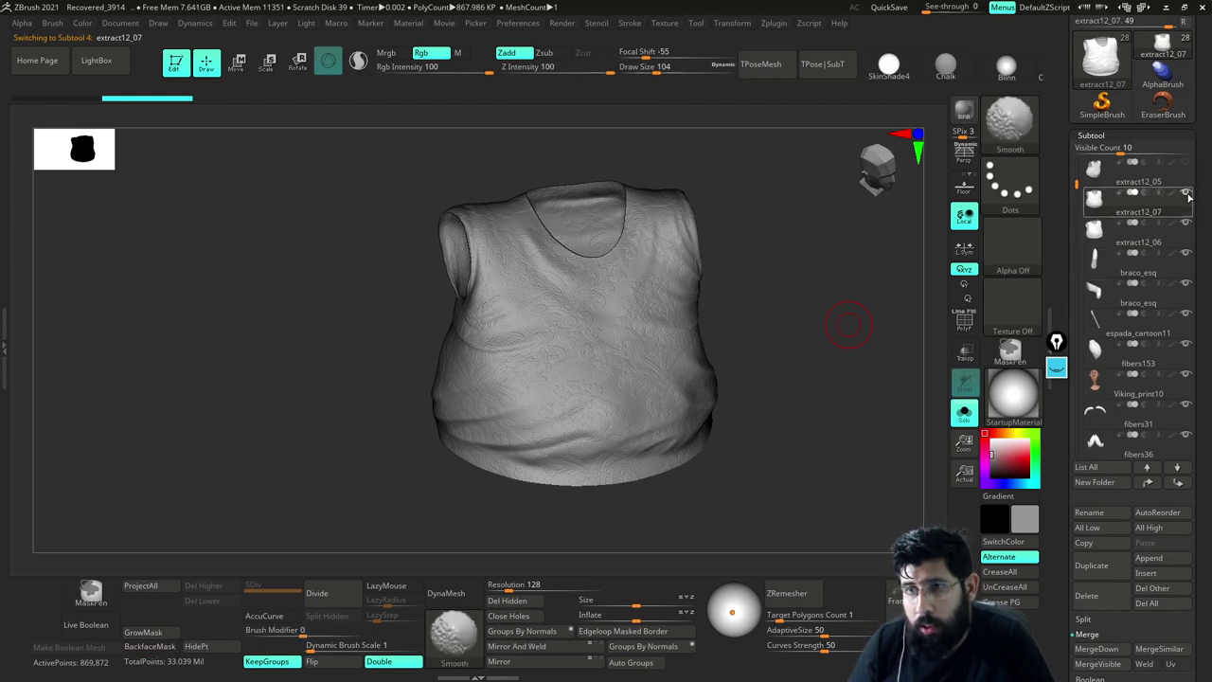
pyautogui.click(1186, 223)
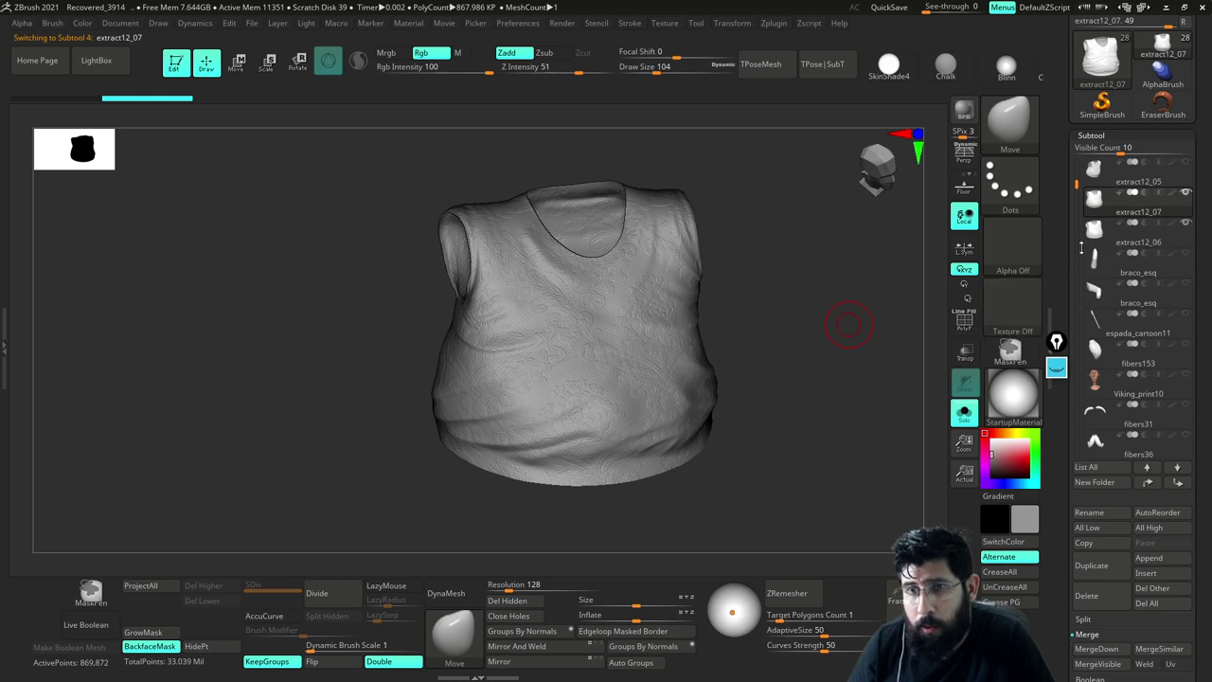
pyautogui.click(1080, 244)
# Try to project the detailed shirt's folds onto the single-sided low-poly shirt with ProjectAll and subdivide it once
pyautogui.moveTo(842, 319)
pyautogui.mouseDown()
pyautogui.moveTo(812, 360)
pyautogui.moveTo(842, 352)
pyautogui.moveTo(825, 365)
pyautogui.moveTo(847, 366)
pyautogui.moveTo(827, 395)
pyautogui.moveTo(863, 386)
pyautogui.mouseUp()
pyautogui.press('s')
pyautogui.press('s')
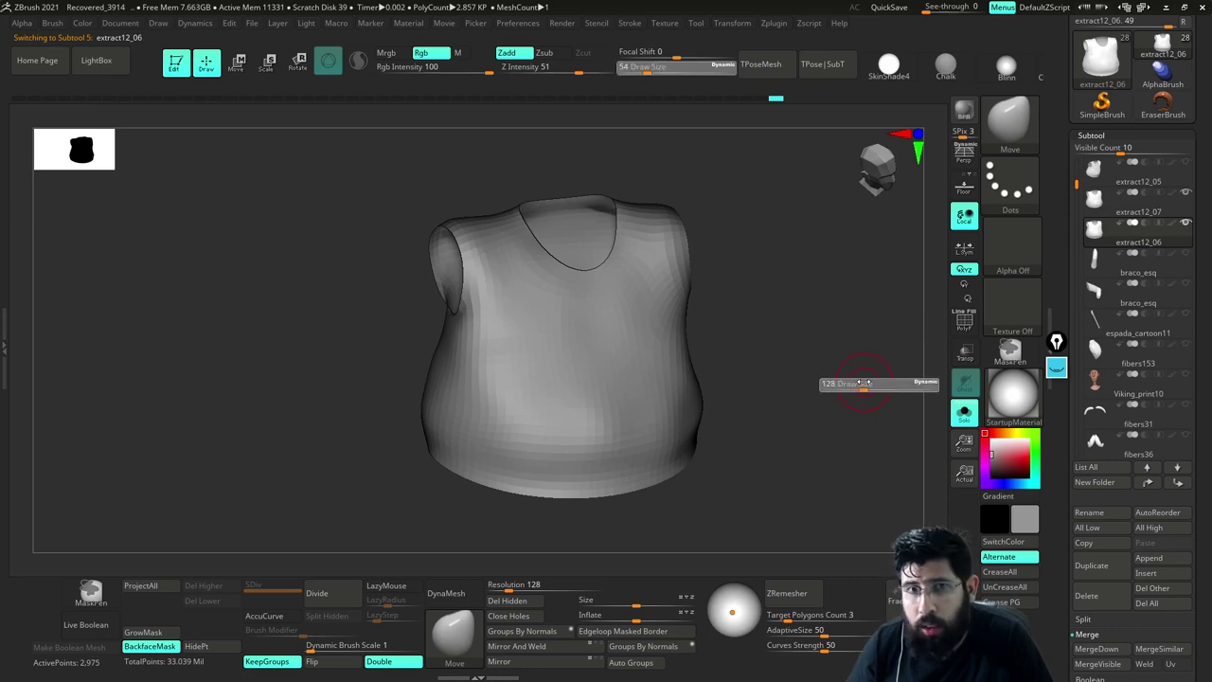
pyautogui.click(169, 589)
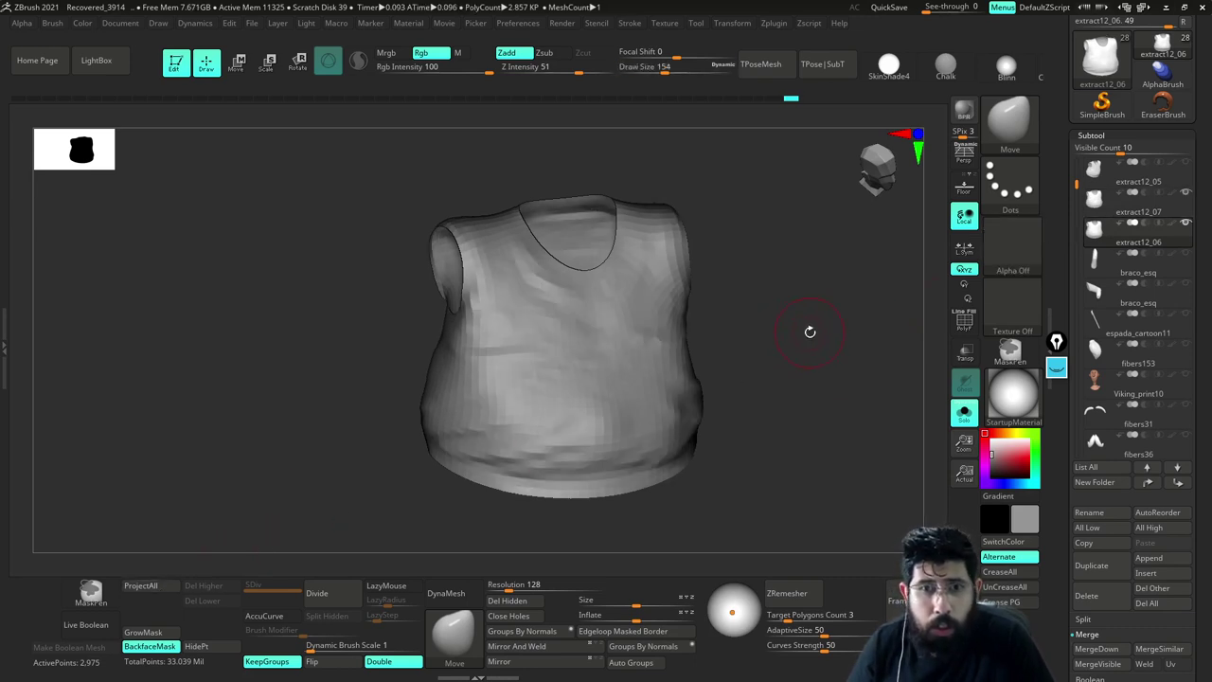
pyautogui.hotkey('ctrl', 'd')
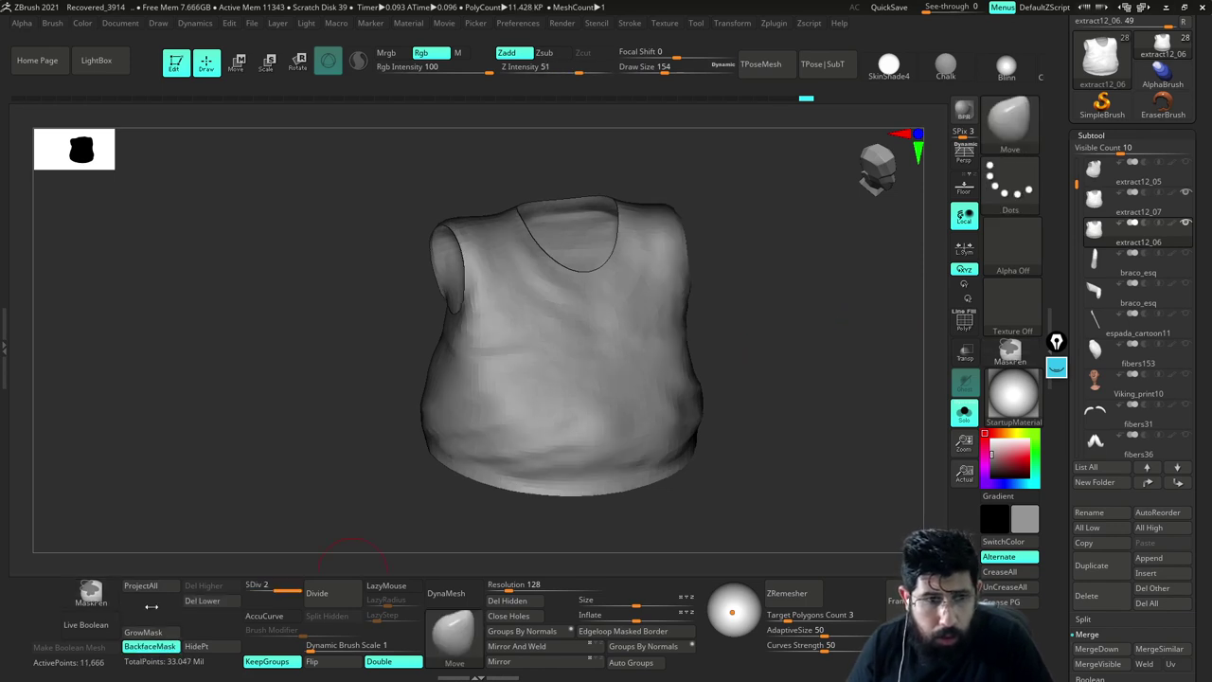
pyautogui.hotkey('ctrl', 'z')
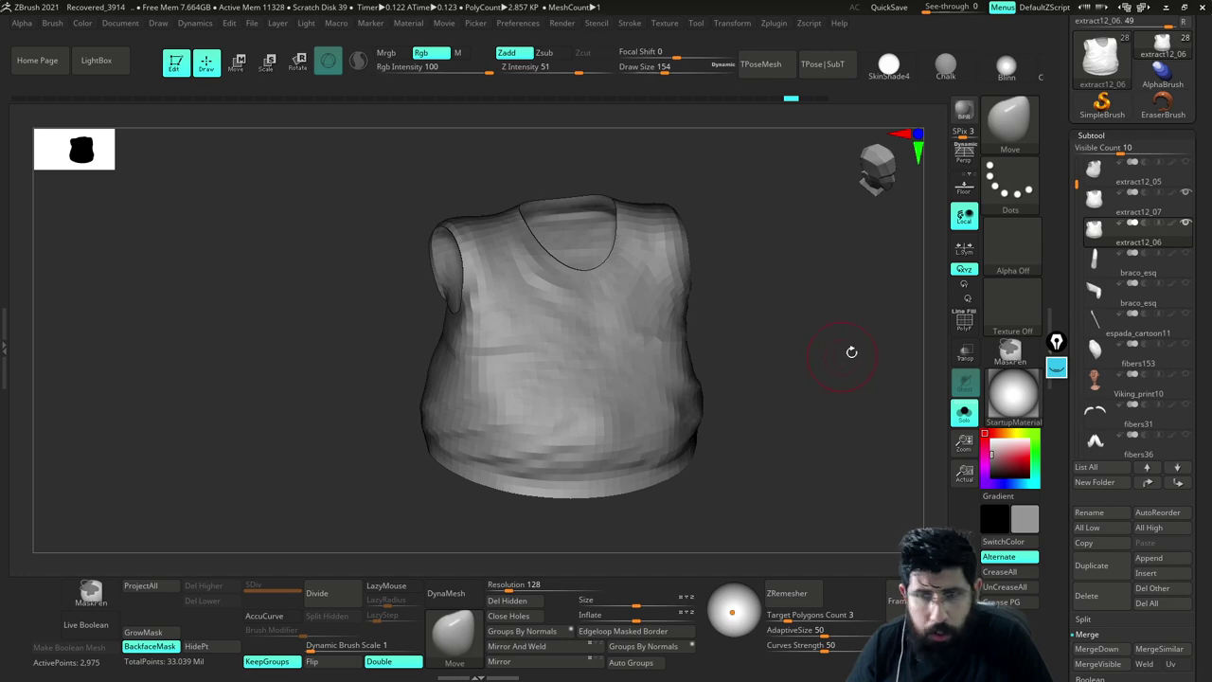
pyautogui.hotkey('ctrl', 'z')
# Set the draw size to 128, smooth the surface beneath the armhole and ZRemesh the shirt with a target polygon count of 3
pyautogui.moveTo(827, 344)
pyautogui.mouseDown()
pyautogui.moveTo(843, 338)
pyautogui.moveTo(871, 381)
pyautogui.moveTo(840, 408)
pyautogui.mouseUp()
pyautogui.press('s')
pyautogui.click(839, 339)
pyautogui.click(971, 324)
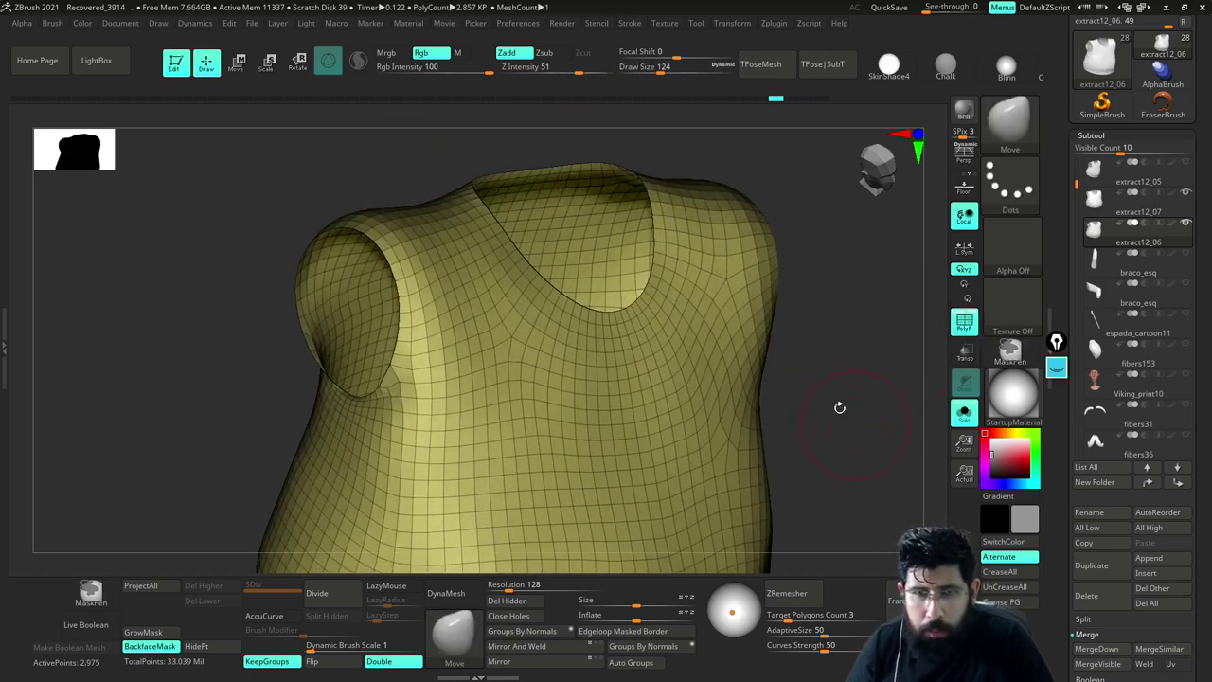
pyautogui.press('s')
pyautogui.click(838, 373)
pyautogui.press('s')
pyautogui.moveTo(840, 362)
pyautogui.mouseDown()
pyautogui.moveTo(826, 362)
pyautogui.moveTo(834, 428)
pyautogui.moveTo(812, 454)
pyautogui.moveTo(778, 452)
pyautogui.moveTo(772, 433)
pyautogui.mouseUp()
pyautogui.keyDown('shift'); pyautogui.moveTo(388, 442); pyautogui.dragTo(414, 427); pyautogui.keyUp('shift')
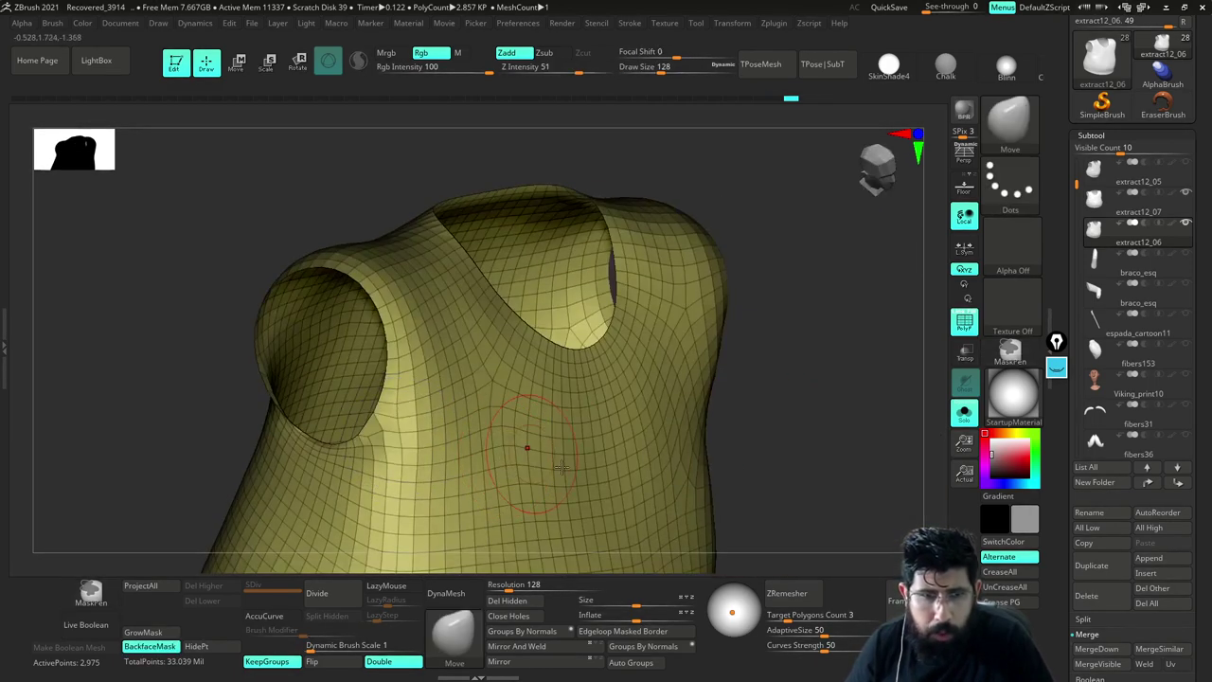
pyautogui.click(786, 593)
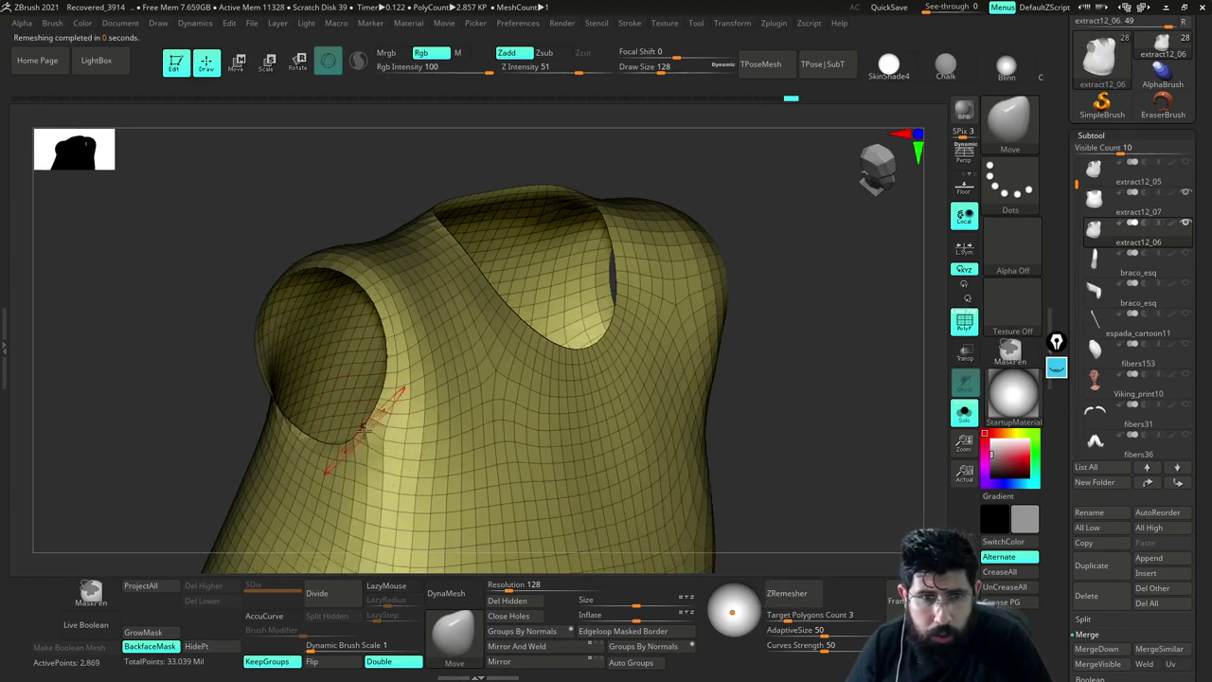
# Extrude the whole shirt slightly with the ZModeler brush, using the Extrude polygon action with target Polygroup All, to give it thickness
pyautogui.moveTo(822, 397); pyautogui.dragTo(759, 388)
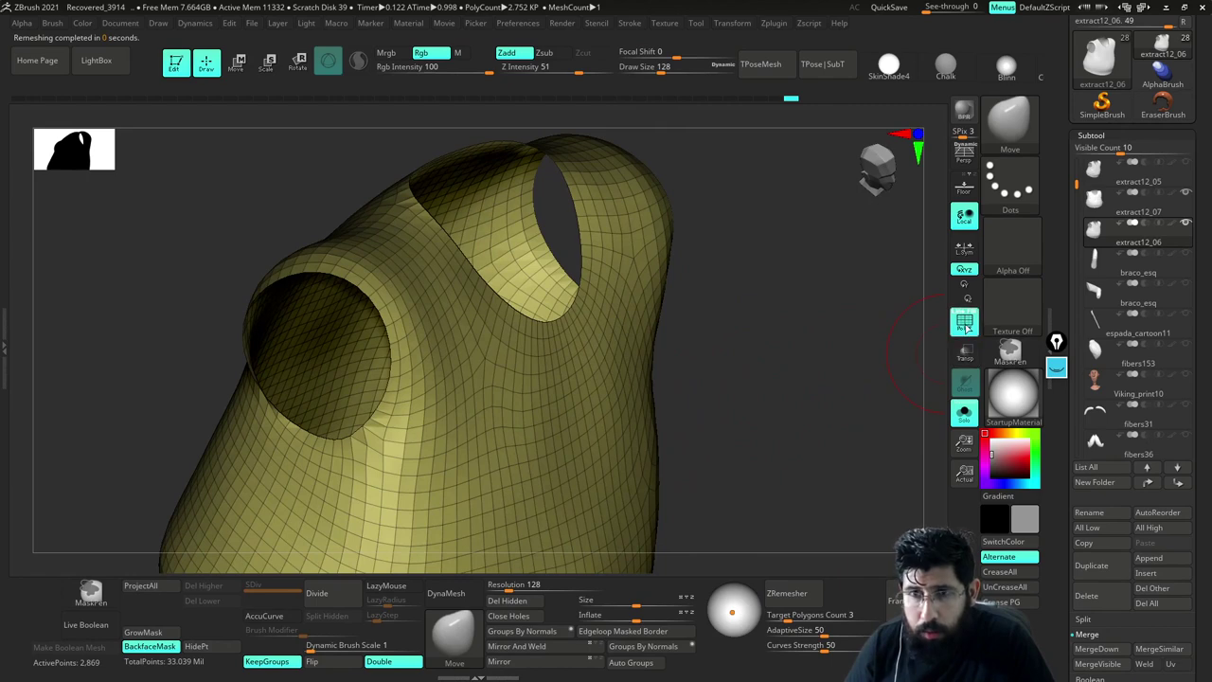
pyautogui.click(964, 323)
pyautogui.click(963, 328)
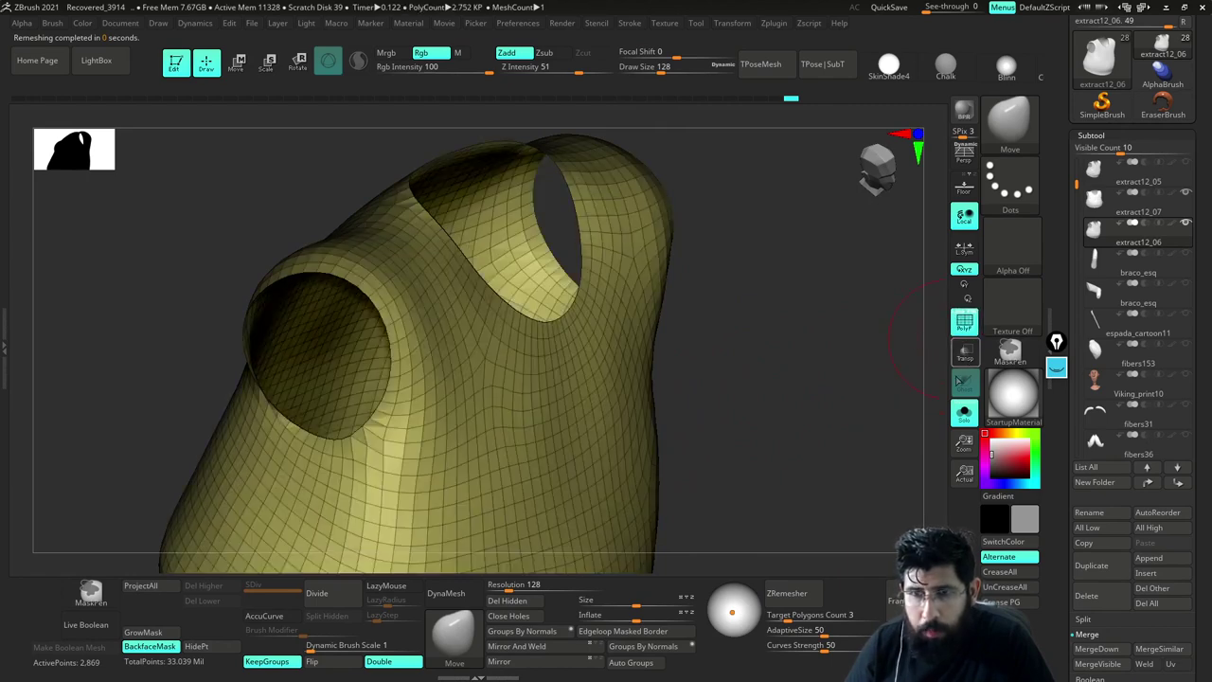
pyautogui.click(1003, 116)
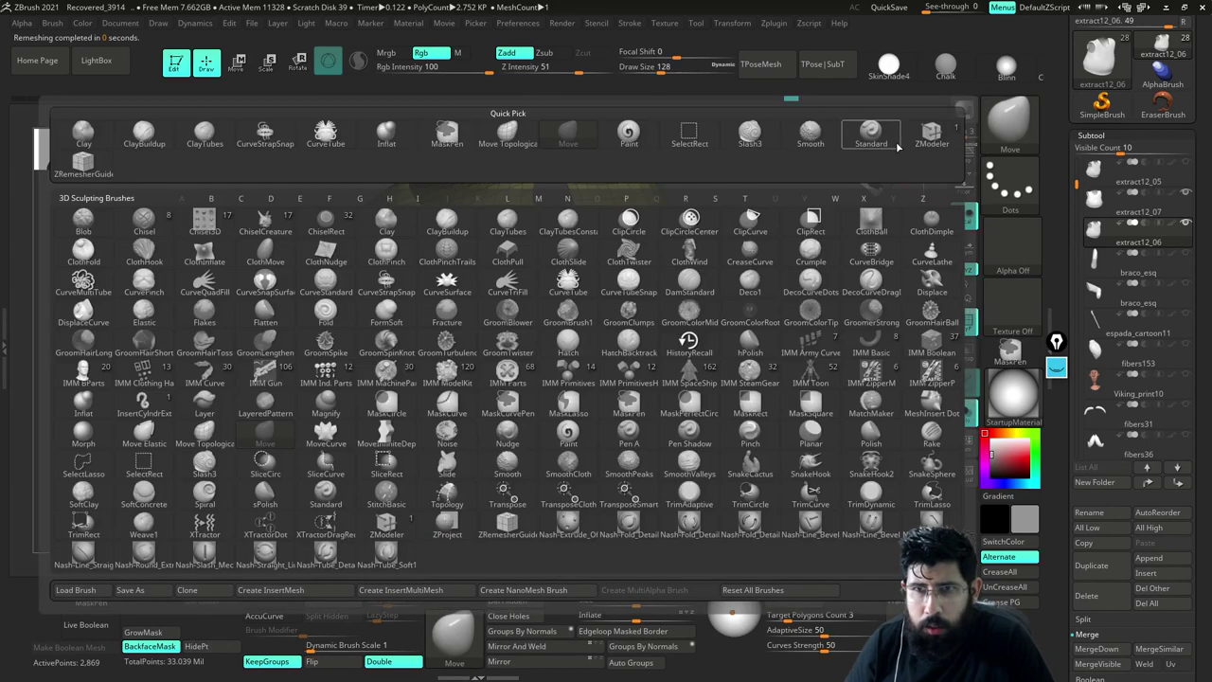
pyautogui.click(936, 133)
pyautogui.moveTo(788, 305); pyautogui.dragTo(730, 367)
pyautogui.keyDown('alt'); pyautogui.moveTo(814, 358); pyautogui.dragTo(780, 520); pyautogui.keyUp('alt')
pyautogui.press('space')
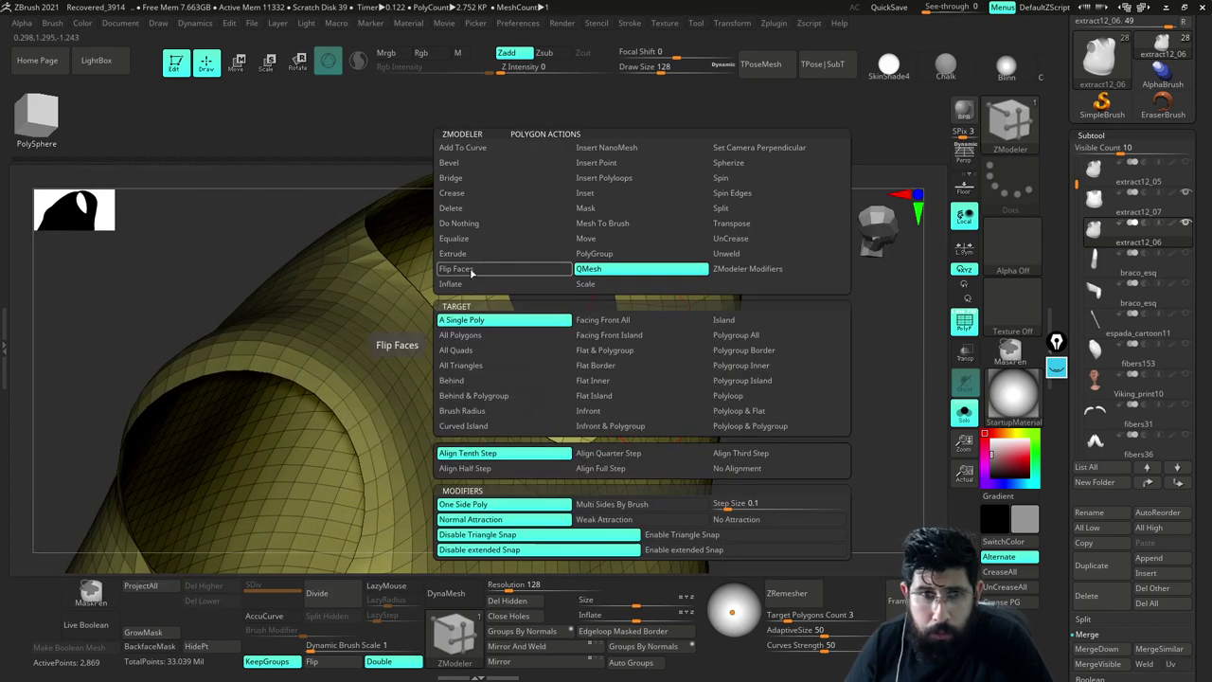
pyautogui.click(474, 255)
pyautogui.click(736, 336)
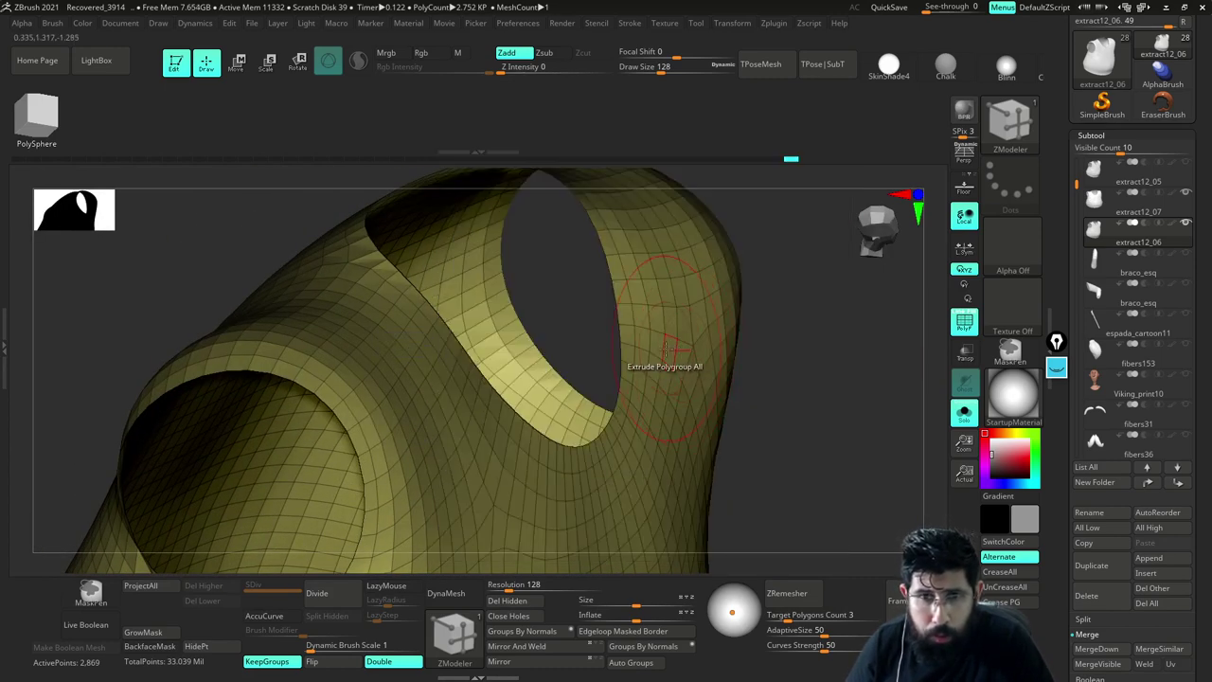
pyautogui.moveTo(671, 351); pyautogui.dragTo(675, 364)
# Examine the shirt's new thickness and topology around the armholes and collar
pyautogui.keyDown('alt'); pyautogui.moveTo(793, 379); pyautogui.dragTo(829, 410); pyautogui.keyUp('alt')
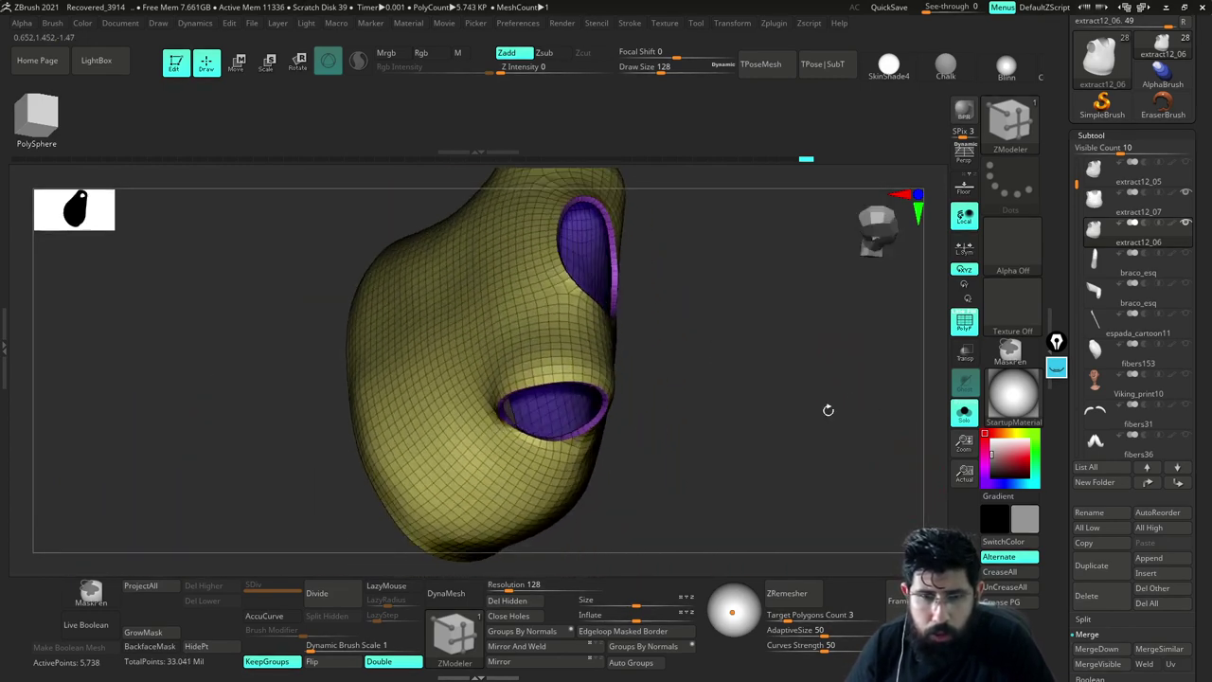
pyautogui.moveTo(684, 454); pyautogui.dragTo(907, 352)
pyautogui.click(964, 351)
pyautogui.click(964, 324)
pyautogui.click(964, 326)
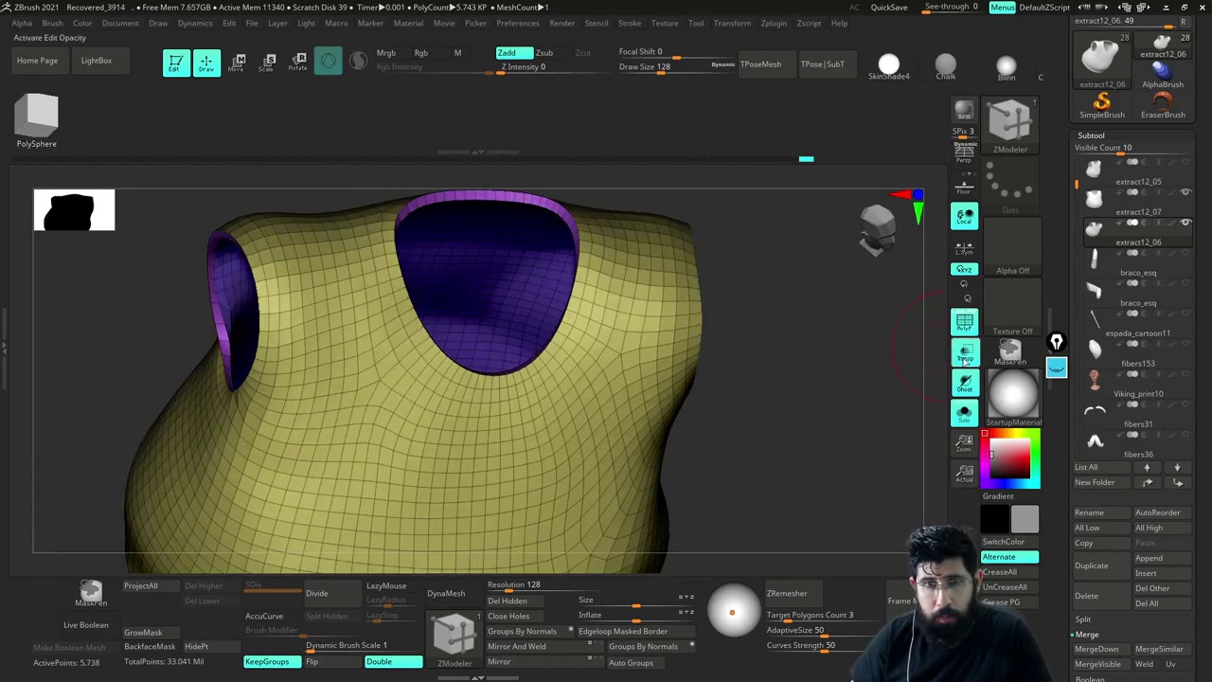
pyautogui.click(963, 355)
pyautogui.moveTo(846, 429); pyautogui.dragTo(820, 433)
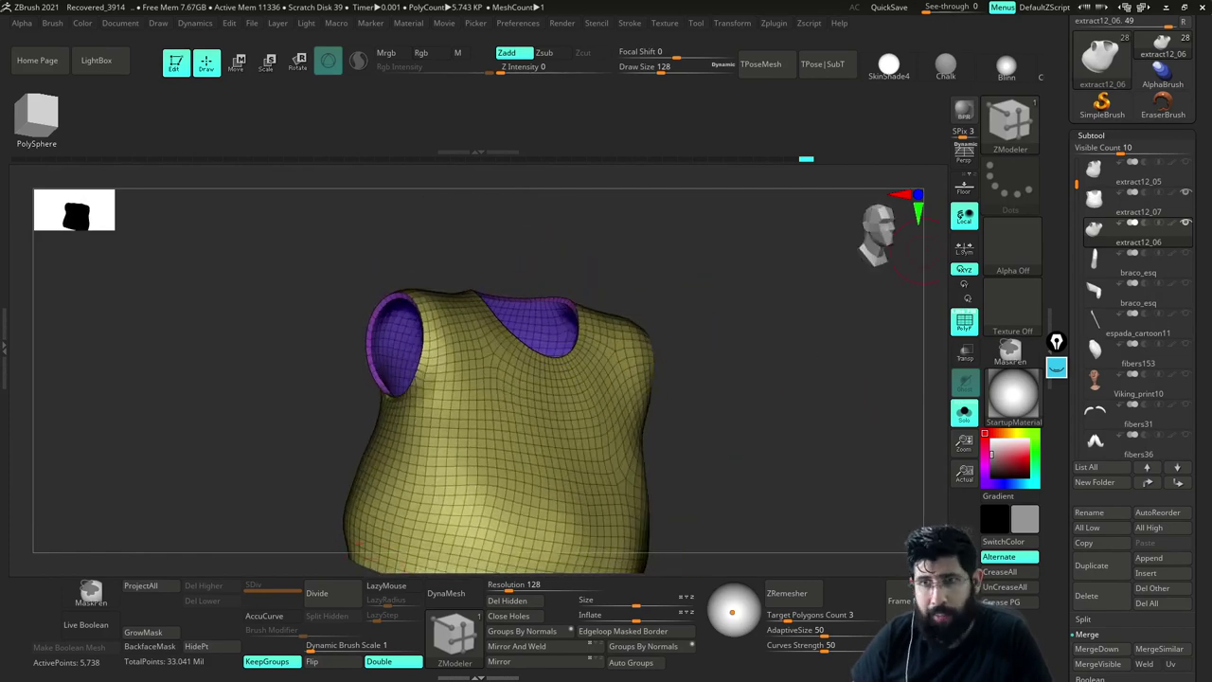
# Compare the thickened low-poly shirt with the detailed extract12_07, ending on extract12_06
pyautogui.click(1095, 199)
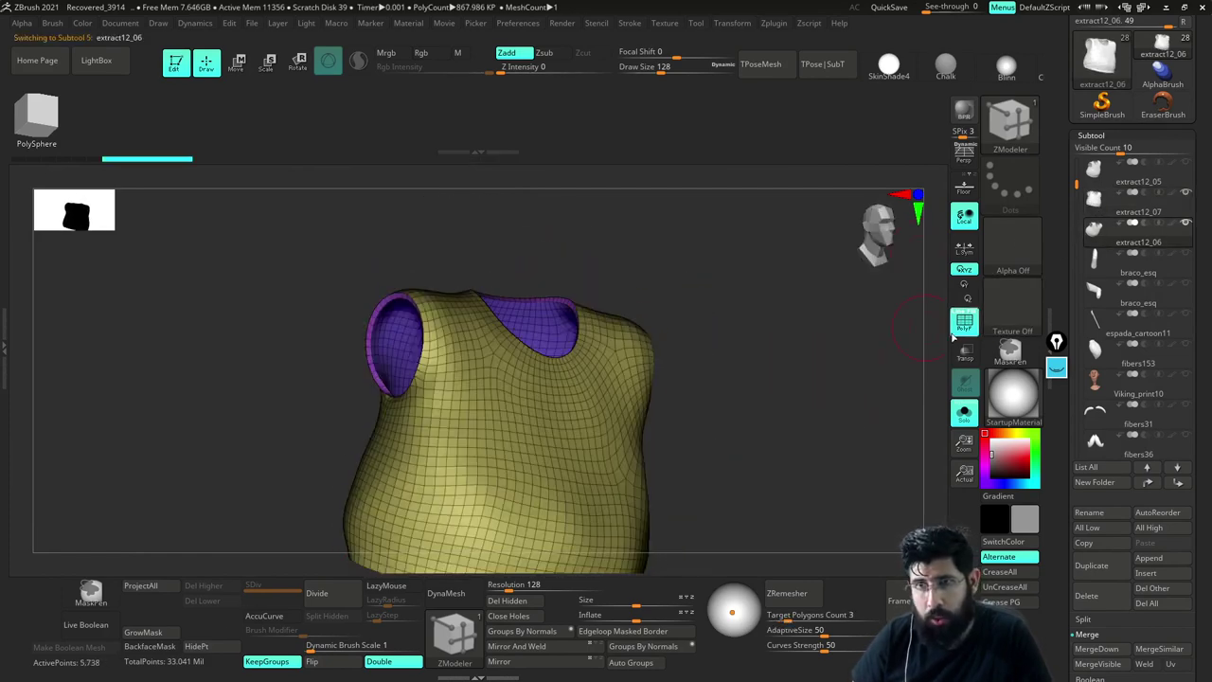
pyautogui.press('f')
pyautogui.moveTo(861, 322); pyautogui.dragTo(1023, 243)
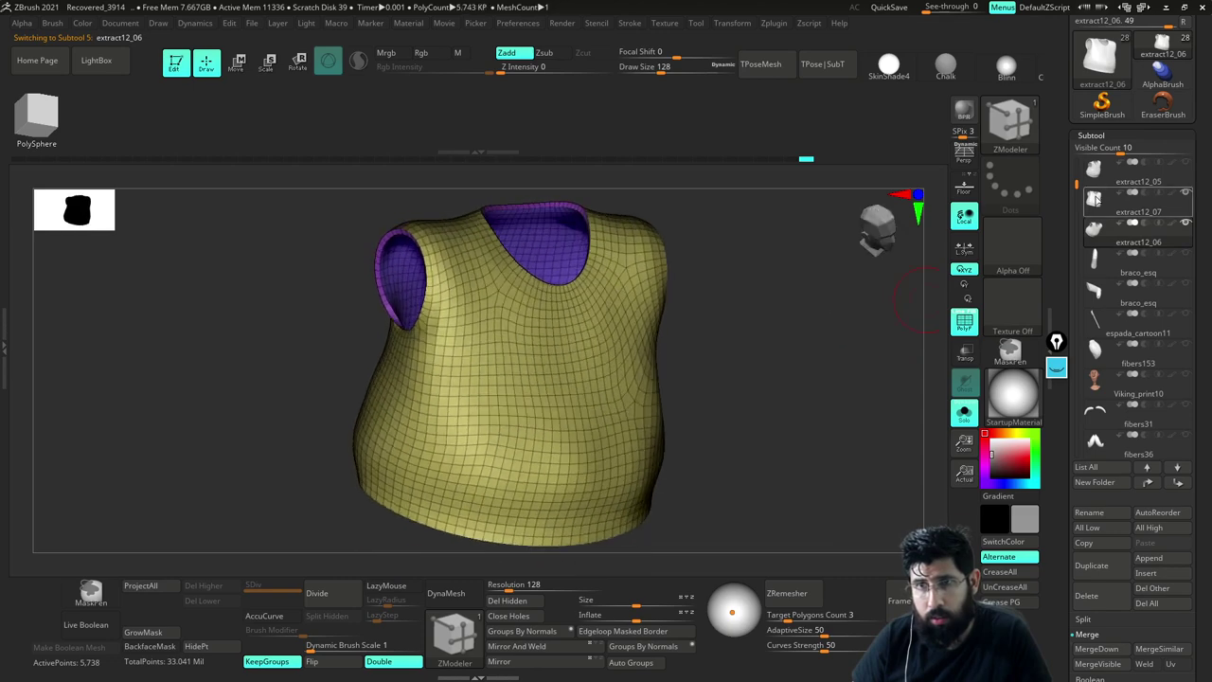
pyautogui.click(1097, 200)
pyautogui.moveTo(842, 384); pyautogui.dragTo(905, 341)
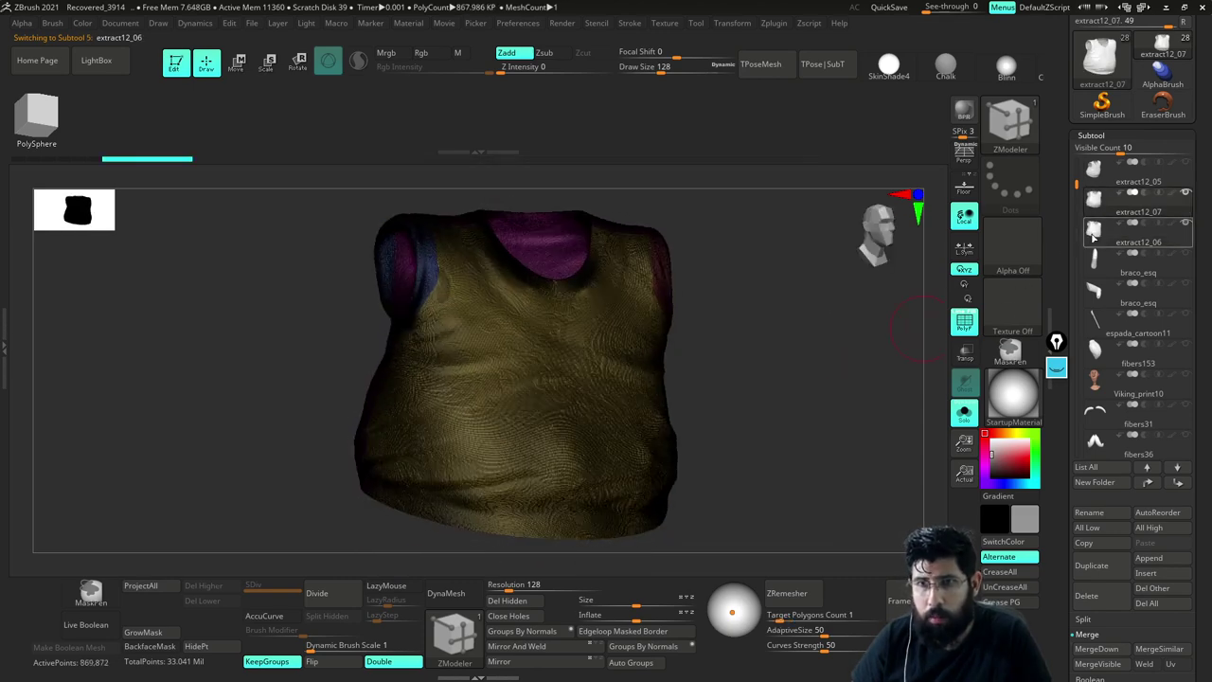
pyautogui.click(1093, 238)
pyautogui.keyDown('alt'); pyautogui.moveTo(793, 402); pyautogui.dragTo(791, 435); pyautogui.keyUp('alt')
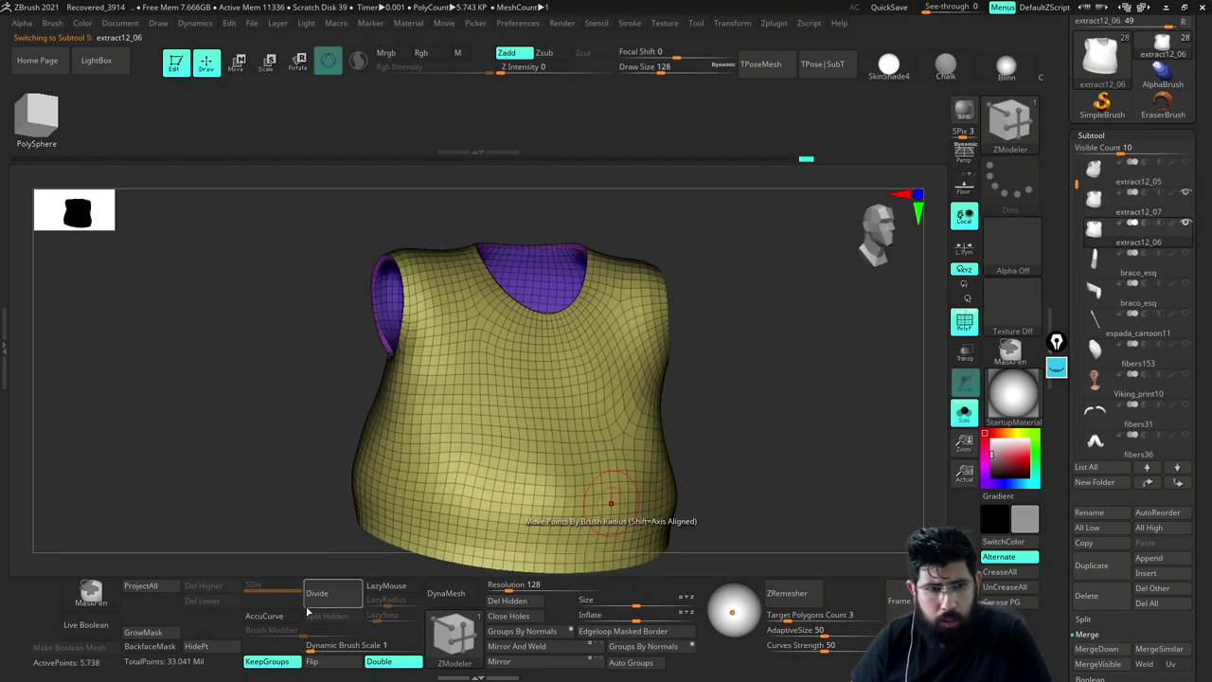
# Try projecting the detailed shirt onto the thickened shirt with ProjectAll and test the result with one extra subdivision
pyautogui.click(176, 592)
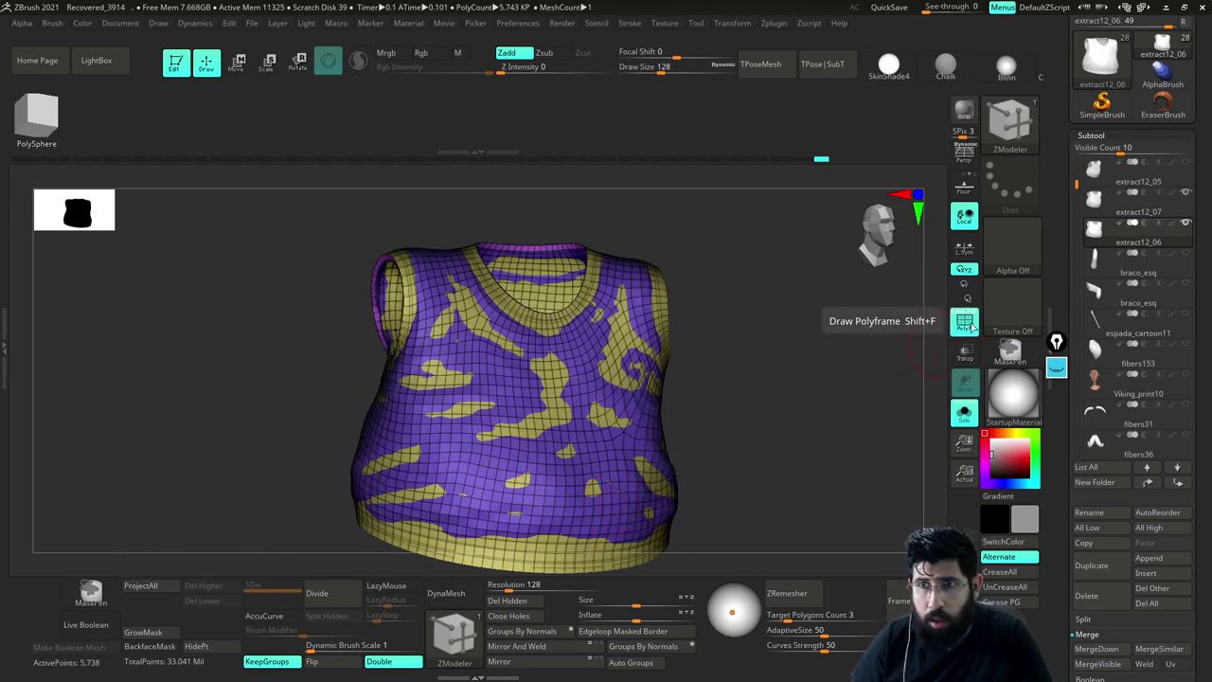
pyautogui.click(1186, 193)
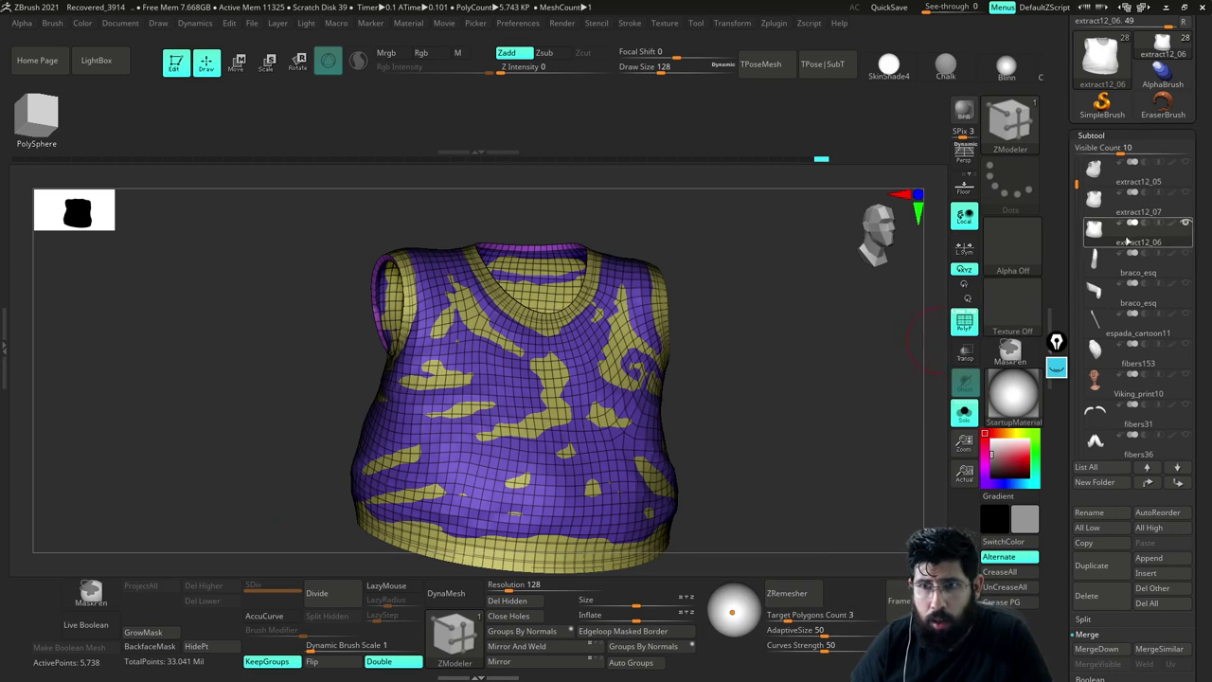
pyautogui.click(964, 325)
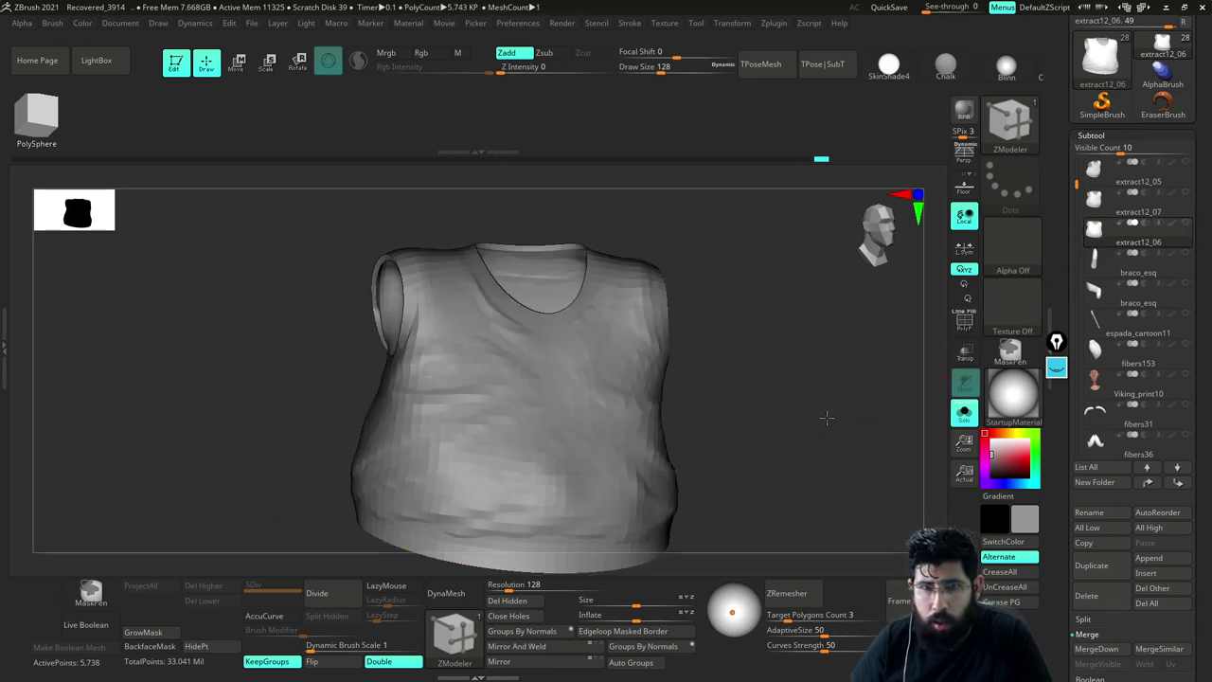
pyautogui.moveTo(832, 412); pyautogui.dragTo(829, 365)
pyautogui.hotkey('ctrl', 'd')
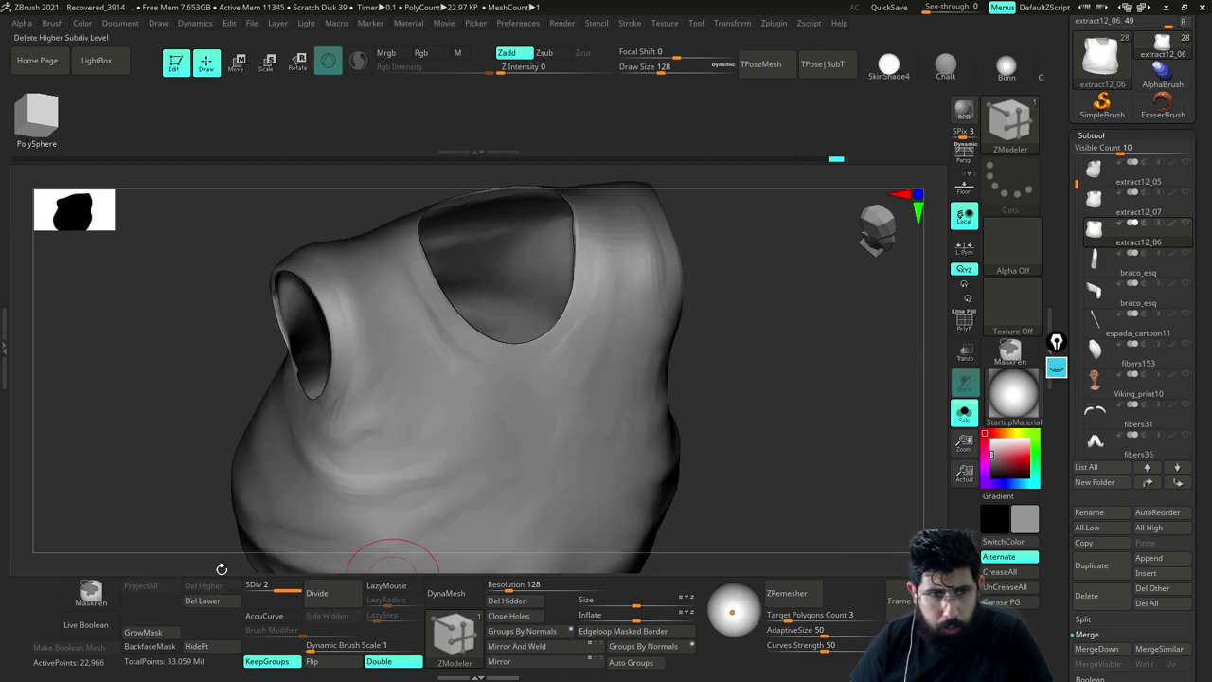
pyautogui.hotkey('ctrl', 'z')
# Show extract12_07 and extract12_06 again, undo the projection on the thickened shirt and display its polyframe
pyautogui.keyDown('alt'); pyautogui.moveTo(841, 438); pyautogui.dragTo(818, 384); pyautogui.keyUp('alt')
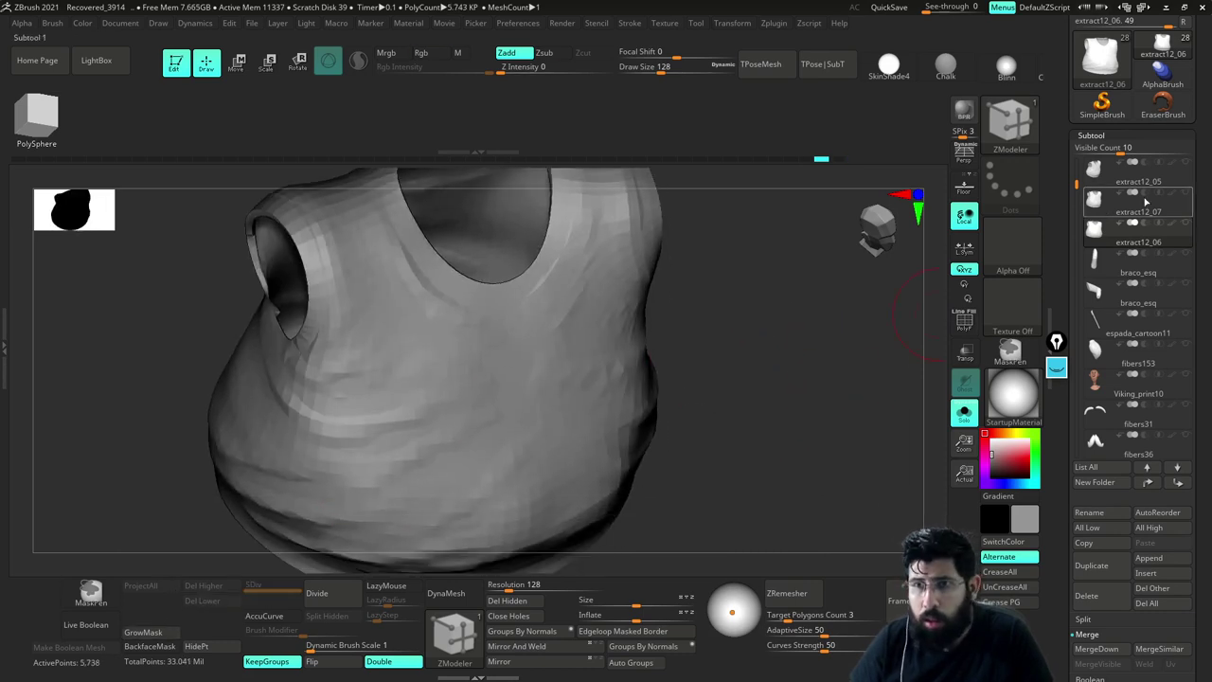
pyautogui.moveTo(1077, 188); pyautogui.dragTo(1078, 172)
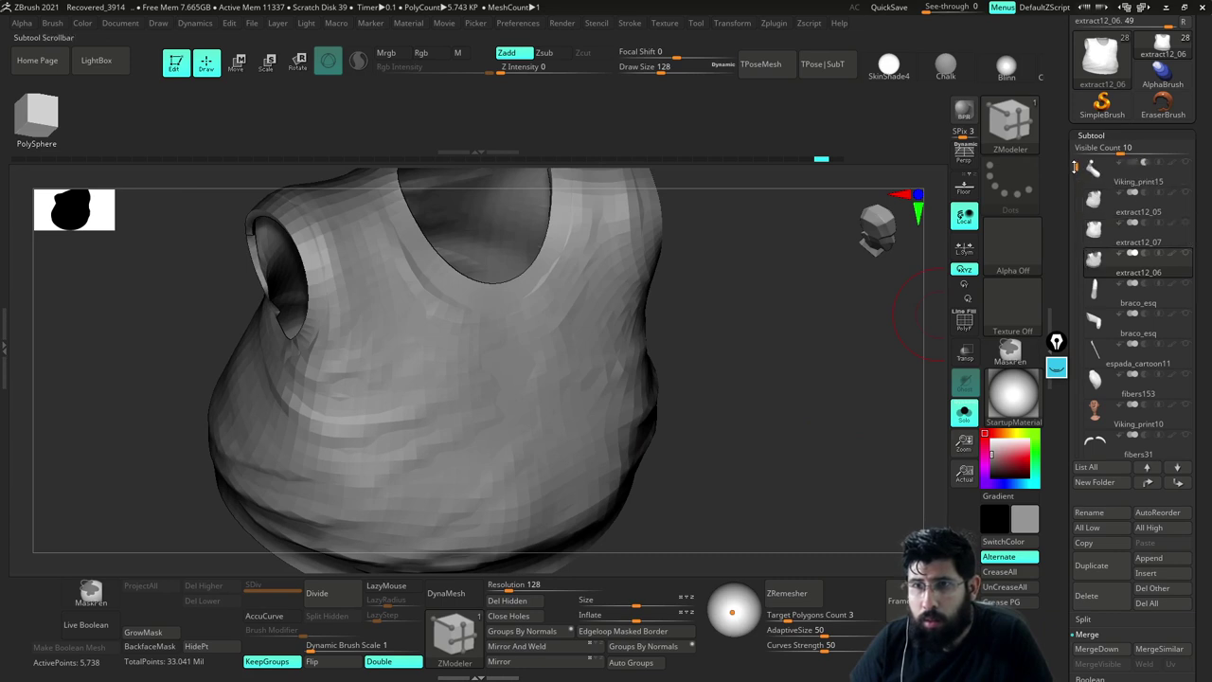
pyautogui.click(1187, 239)
pyautogui.click(1186, 223)
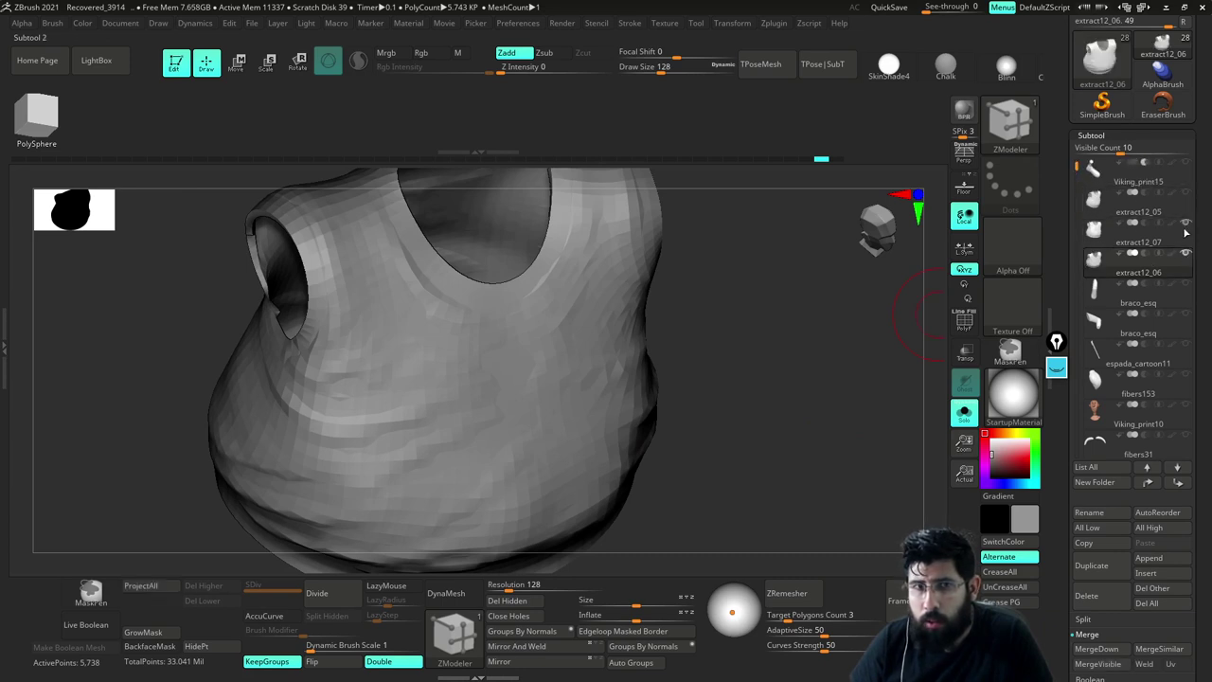
pyautogui.moveTo(803, 405); pyautogui.dragTo(820, 367)
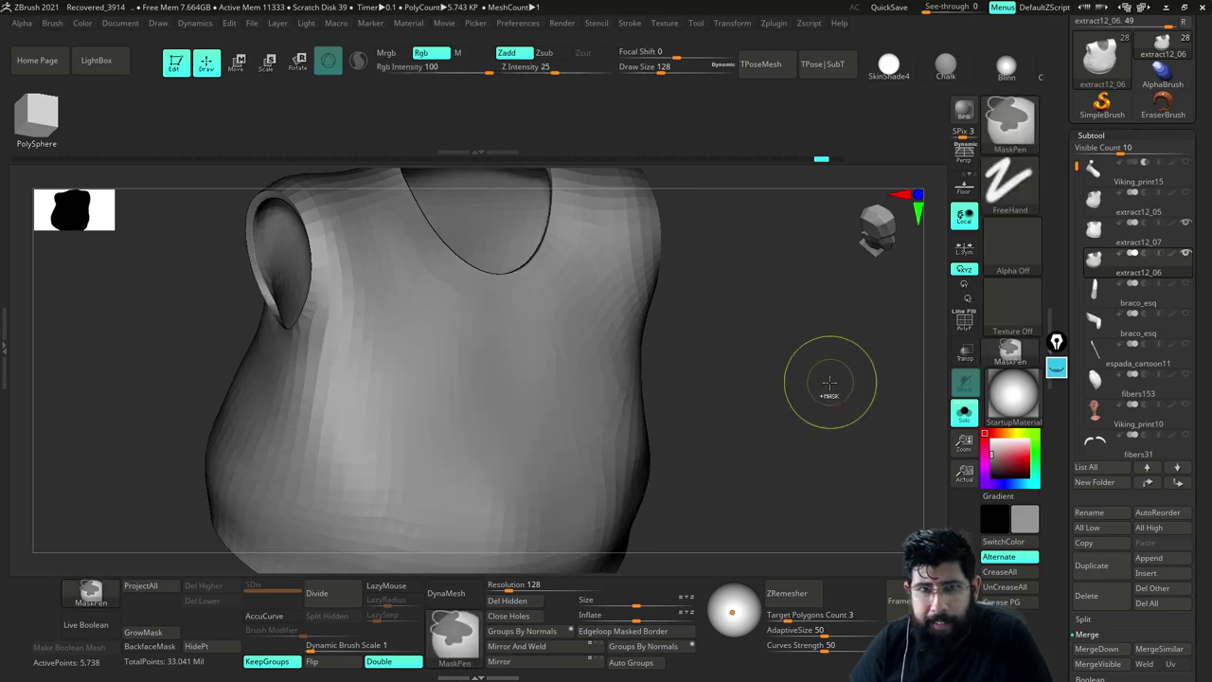
pyautogui.click(964, 322)
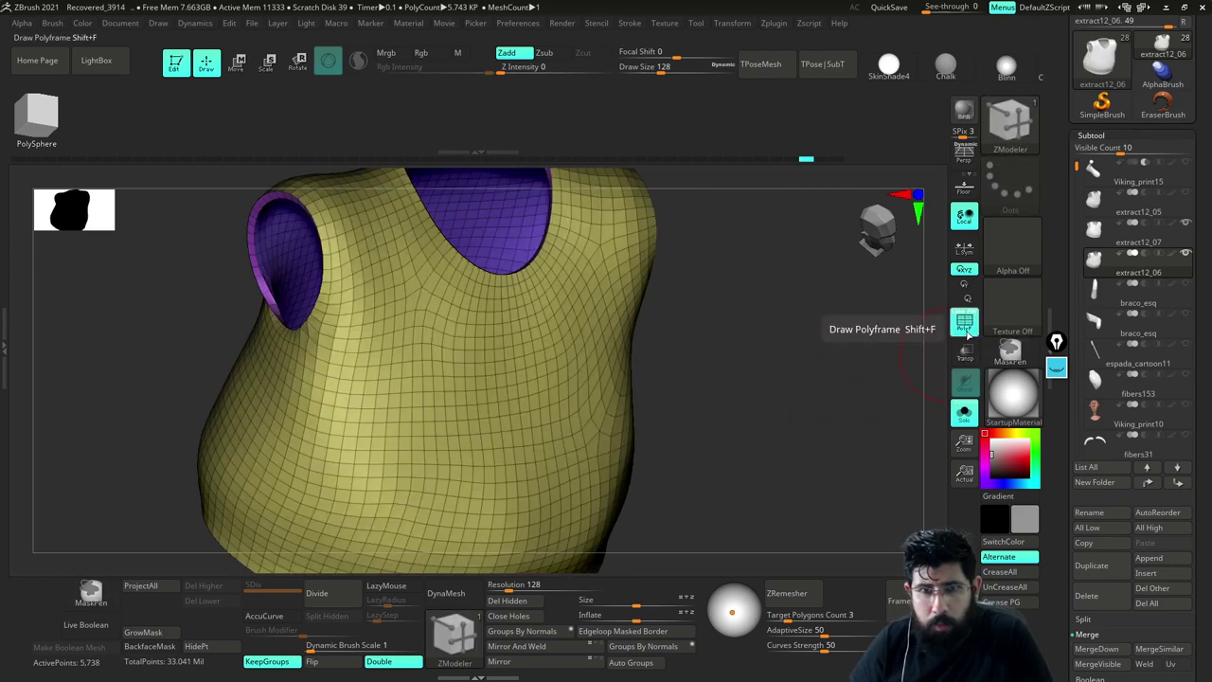
# Try projecting the detailed shirt onto the thickened shirt with ProjectAll, subdividing up to level 5, and check the surface without polyframe
pyautogui.moveTo(836, 432)
pyautogui.mouseDown()
pyautogui.moveTo(833, 419)
pyautogui.moveTo(852, 432)
pyautogui.moveTo(855, 422)
pyautogui.mouseUp()
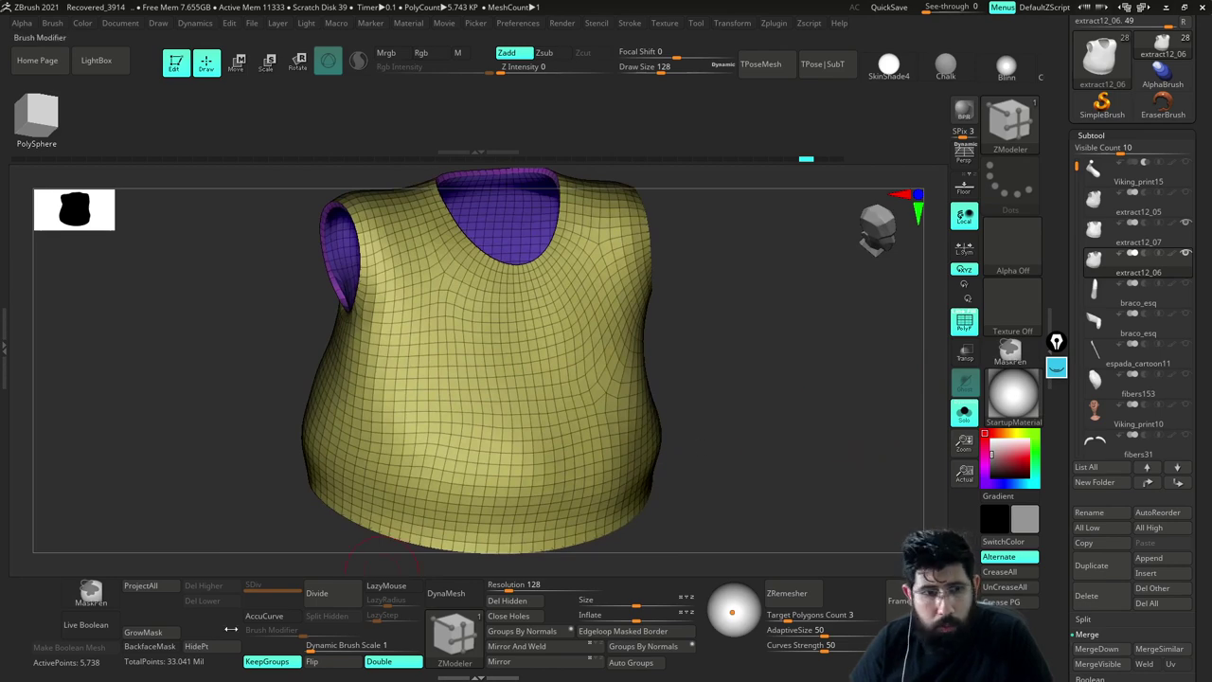
pyautogui.click(168, 592)
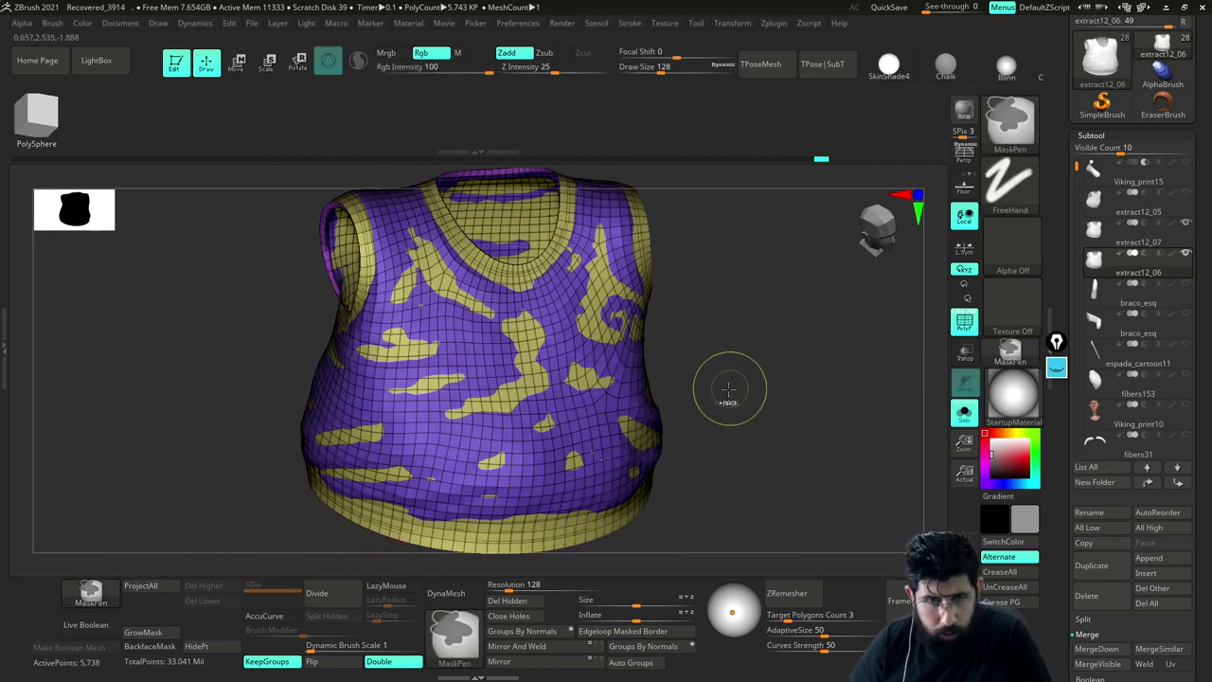
pyautogui.hotkey('ctrl', 'd')
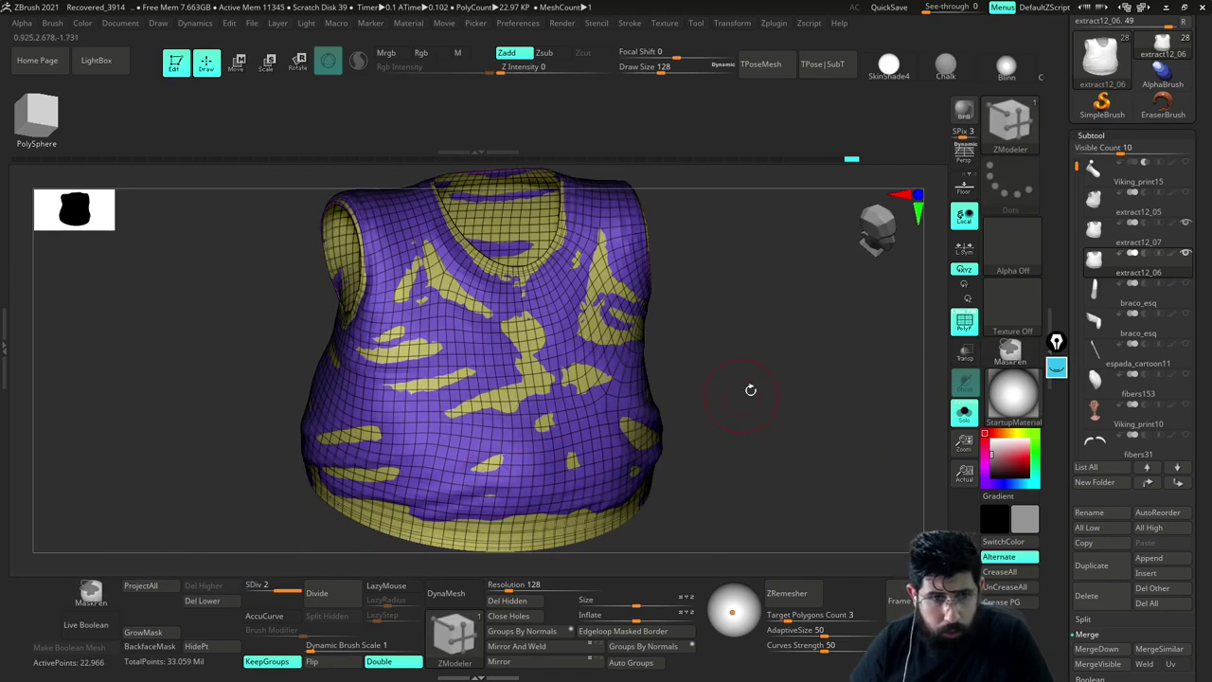
pyautogui.hotkey('ctrl', 'd')
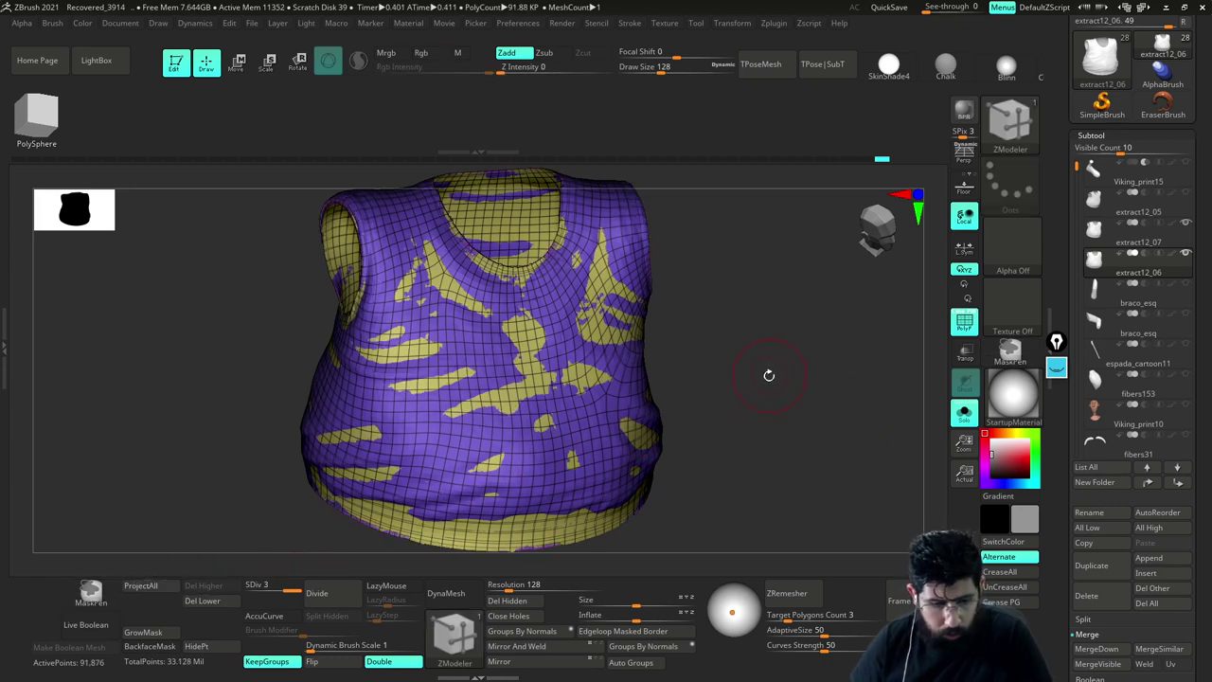
pyautogui.hotkey('ctrl', 'd')
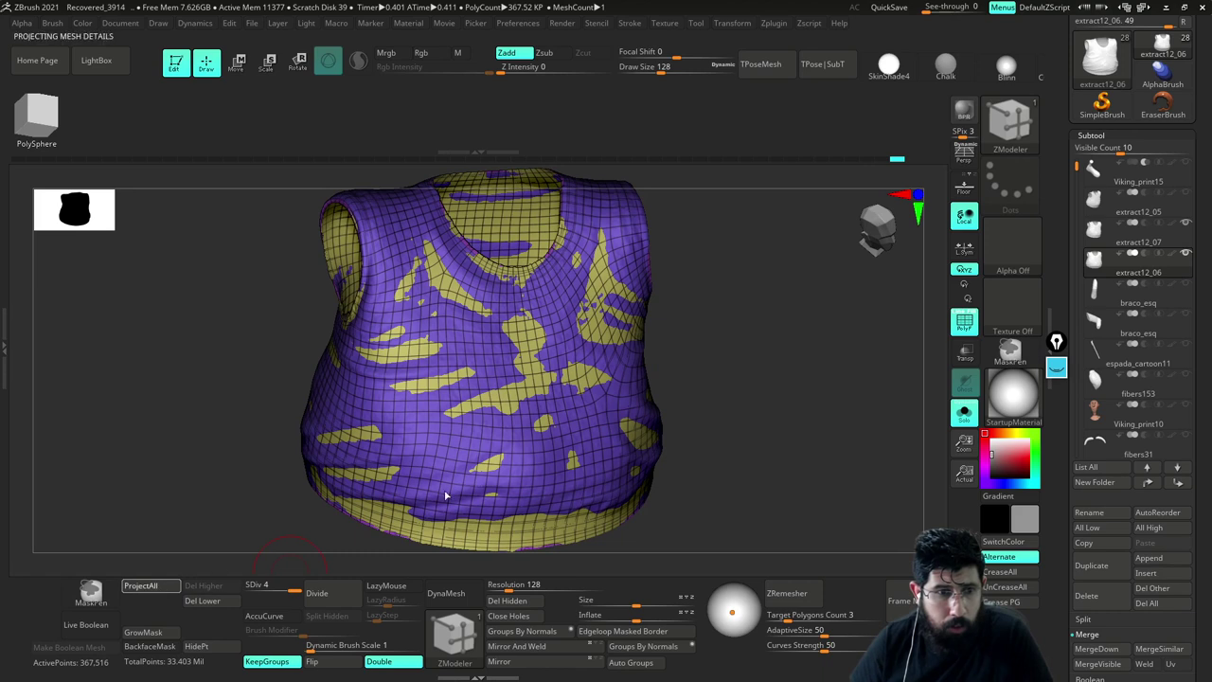
pyautogui.hotkey('ctrl', 'd')
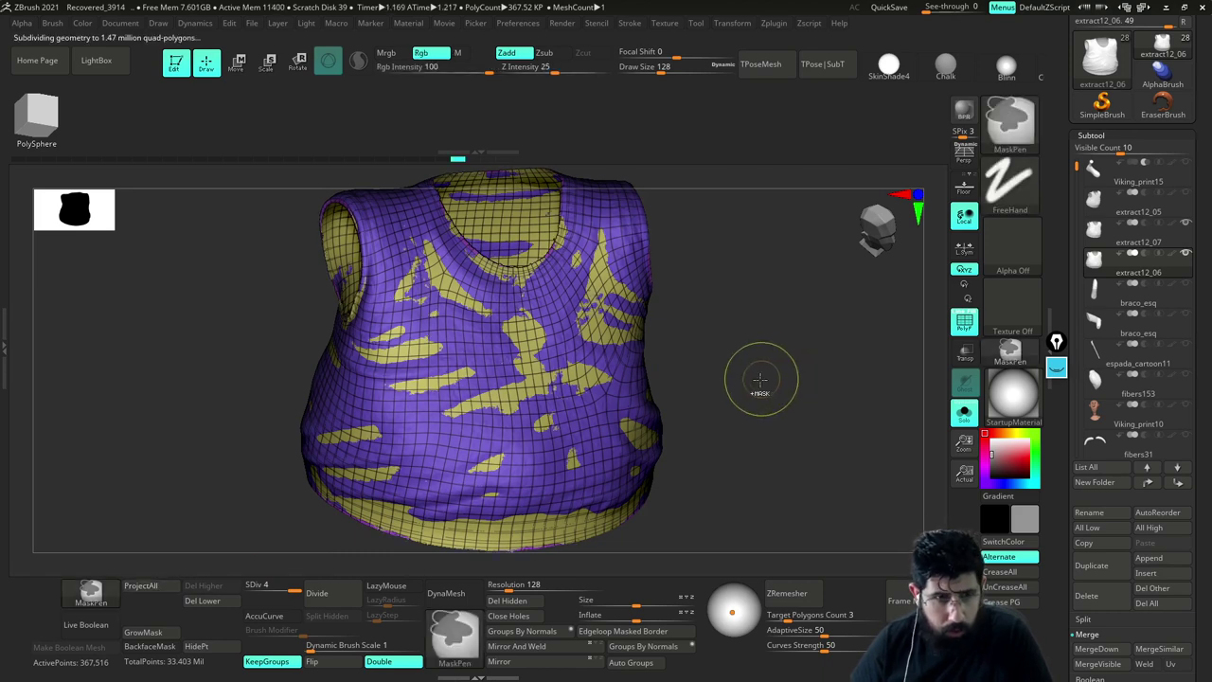
pyautogui.click(166, 587)
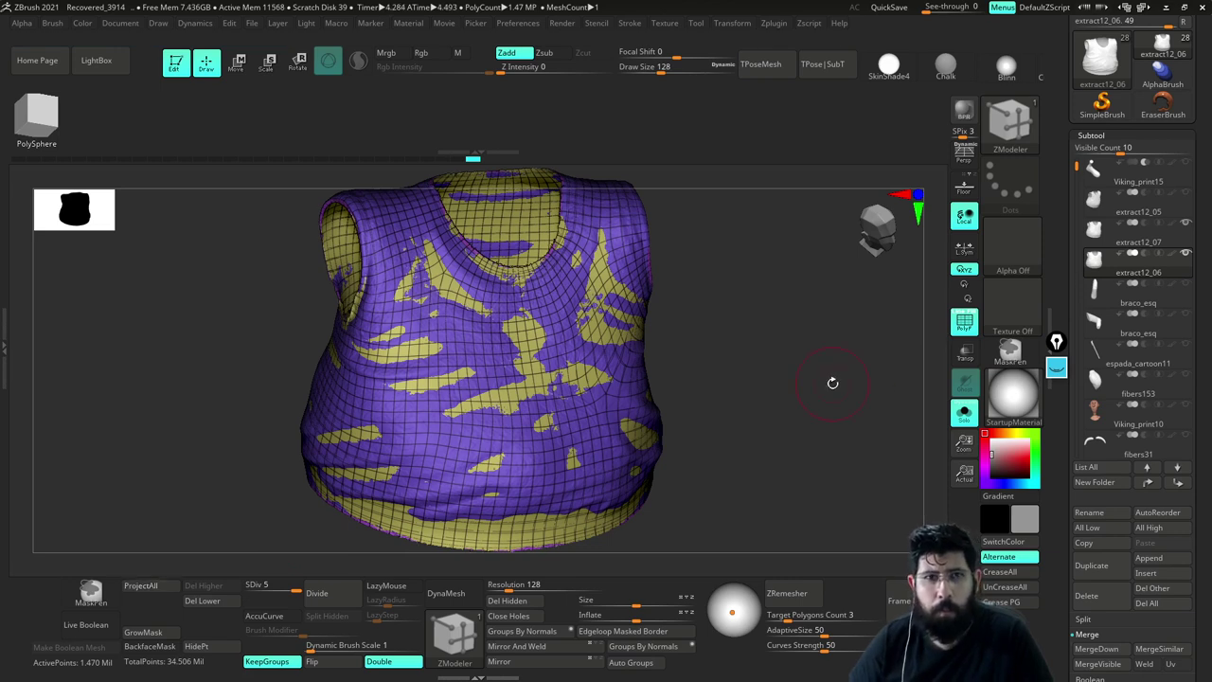
pyautogui.hotkey('shift', 's')
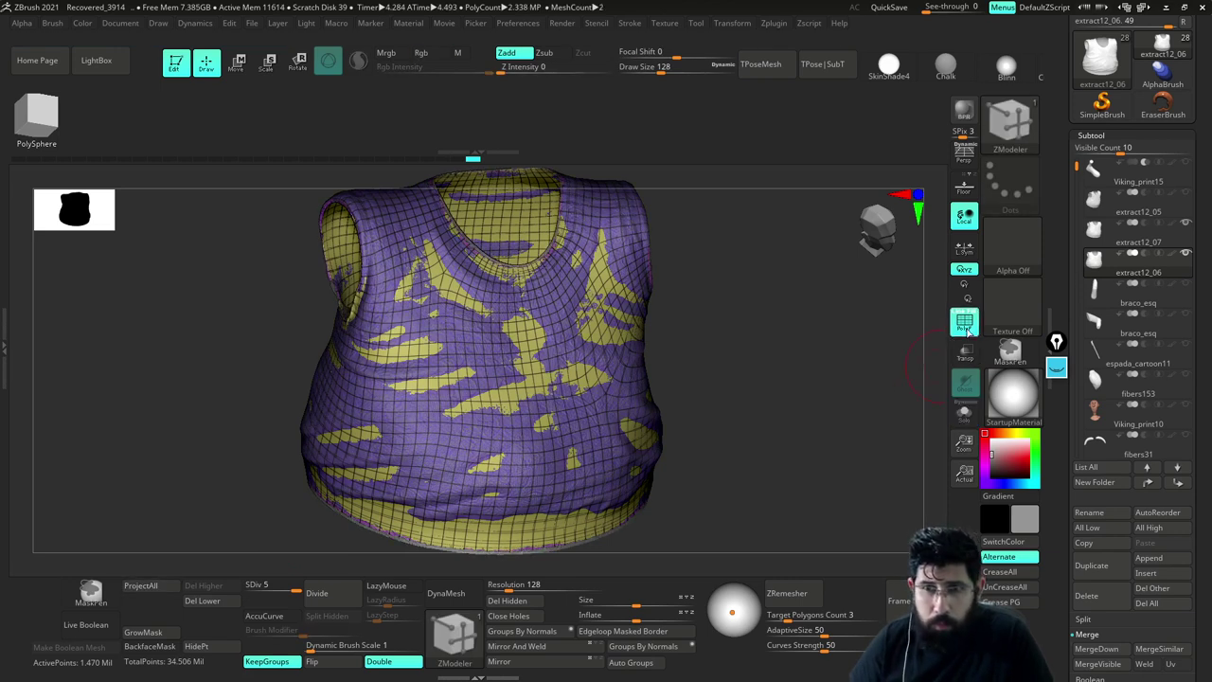
pyautogui.click(966, 331)
pyautogui.moveTo(846, 374)
pyautogui.mouseDown()
pyautogui.moveTo(795, 388)
pyautogui.moveTo(828, 357)
pyautogui.moveTo(837, 408)
pyautogui.moveTo(872, 384)
pyautogui.moveTo(814, 452)
pyautogui.moveTo(806, 436)
pyautogui.mouseUp()
pyautogui.moveTo(792, 463)
pyautogui.mouseDown()
pyautogui.moveTo(804, 489)
pyautogui.moveTo(815, 379)
pyautogui.moveTo(804, 378)
pyautogui.moveTo(817, 416)
pyautogui.mouseUp()
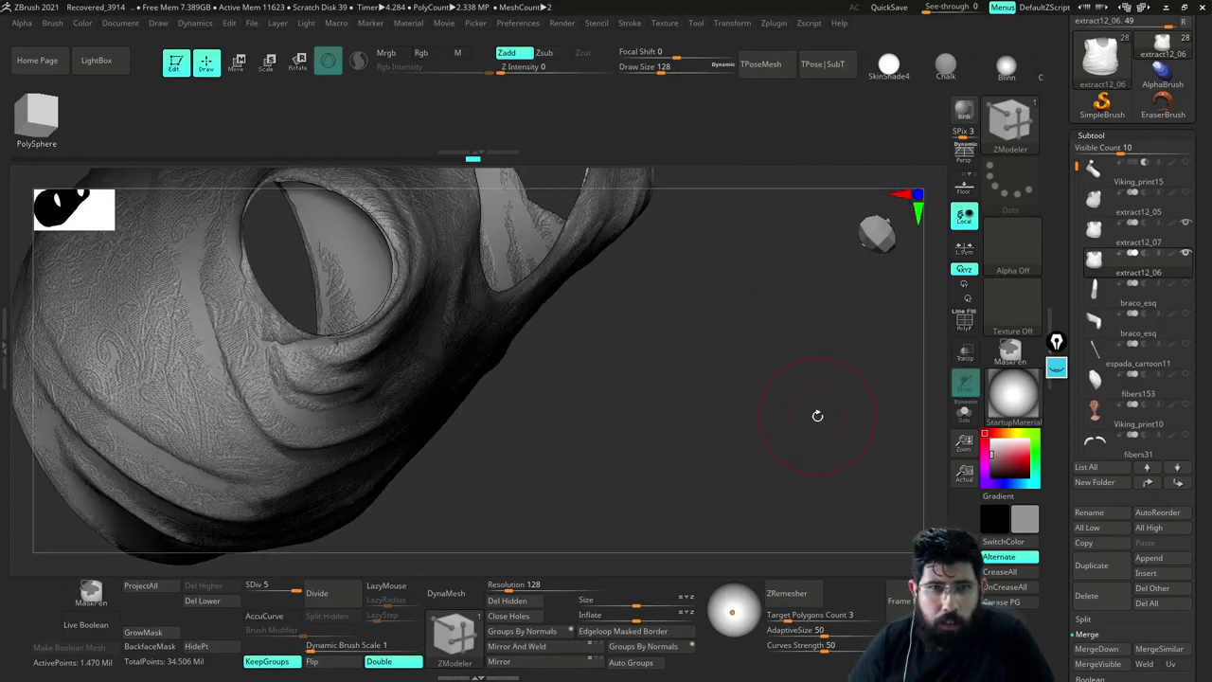
# Undo the projection, subdivisions and thickness back to the single-sided low-poly shirt, and display its polyframe with extract12_07 hidden
pyautogui.hotkey('ctrl', 'z')
pyautogui.hotkey('ctrl', 'z')
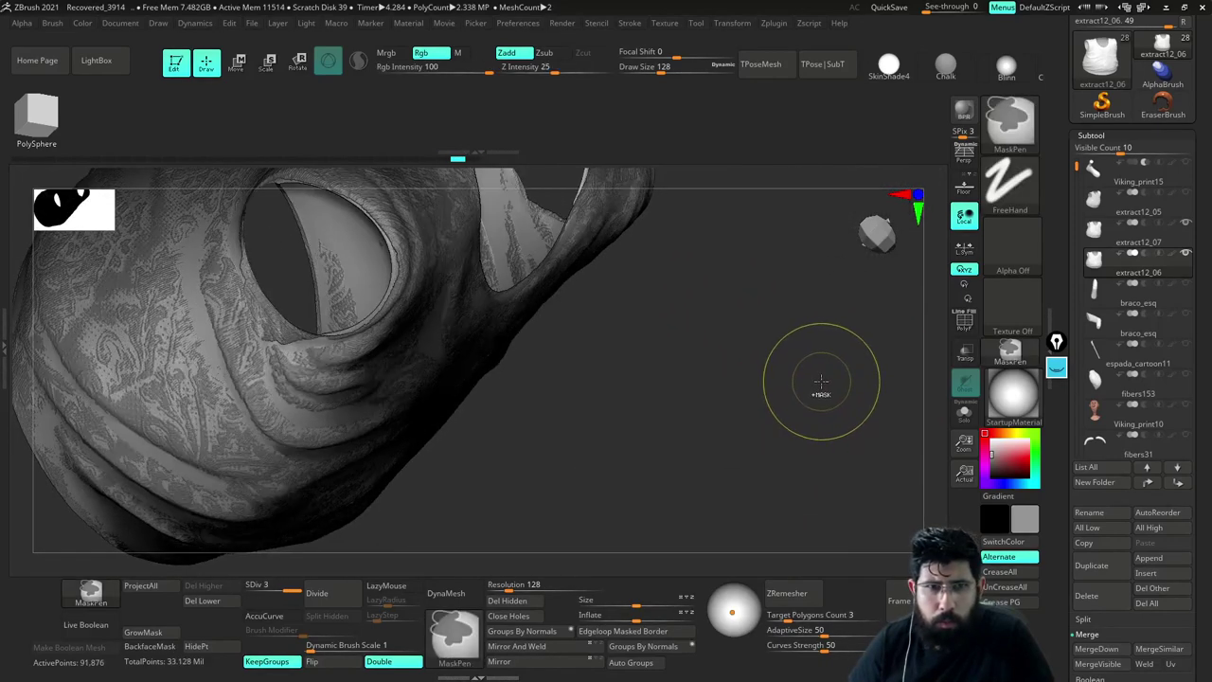
pyautogui.hotkey('shift', 'd')
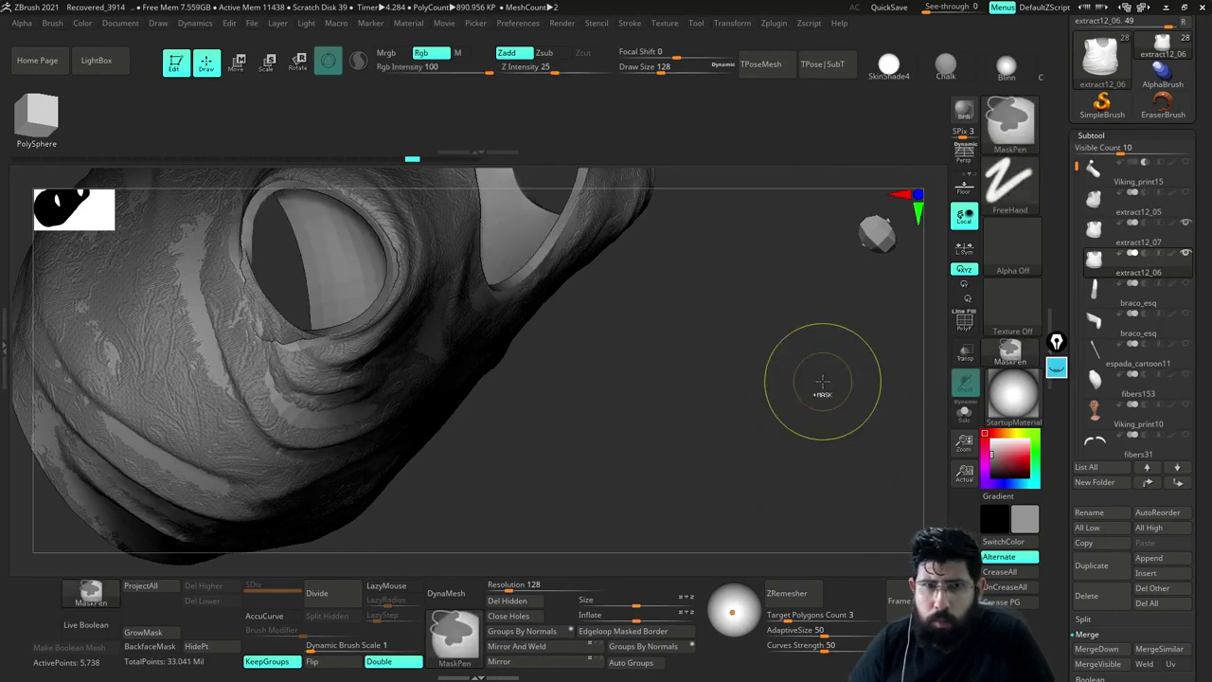
pyautogui.hotkey('ctrl', 'z')
pyautogui.moveTo(821, 382); pyautogui.dragTo(801, 383)
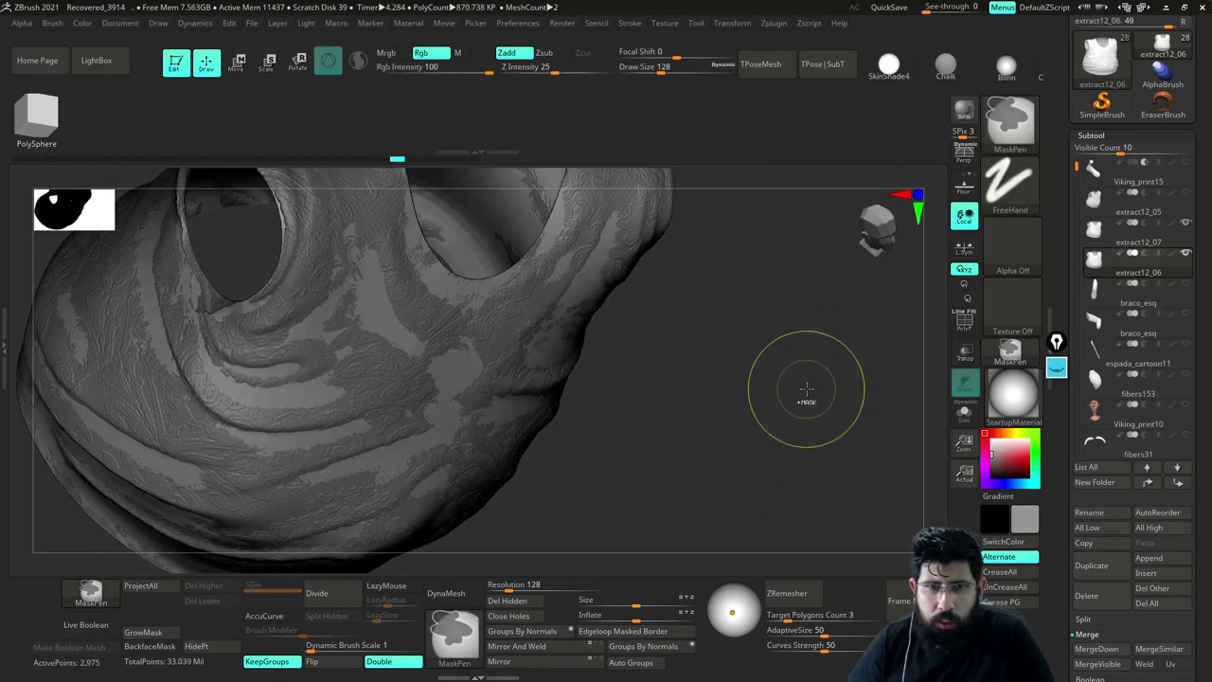
pyautogui.hotkey('ctrl', 'z')
pyautogui.hotkey('ctrl', 'z')
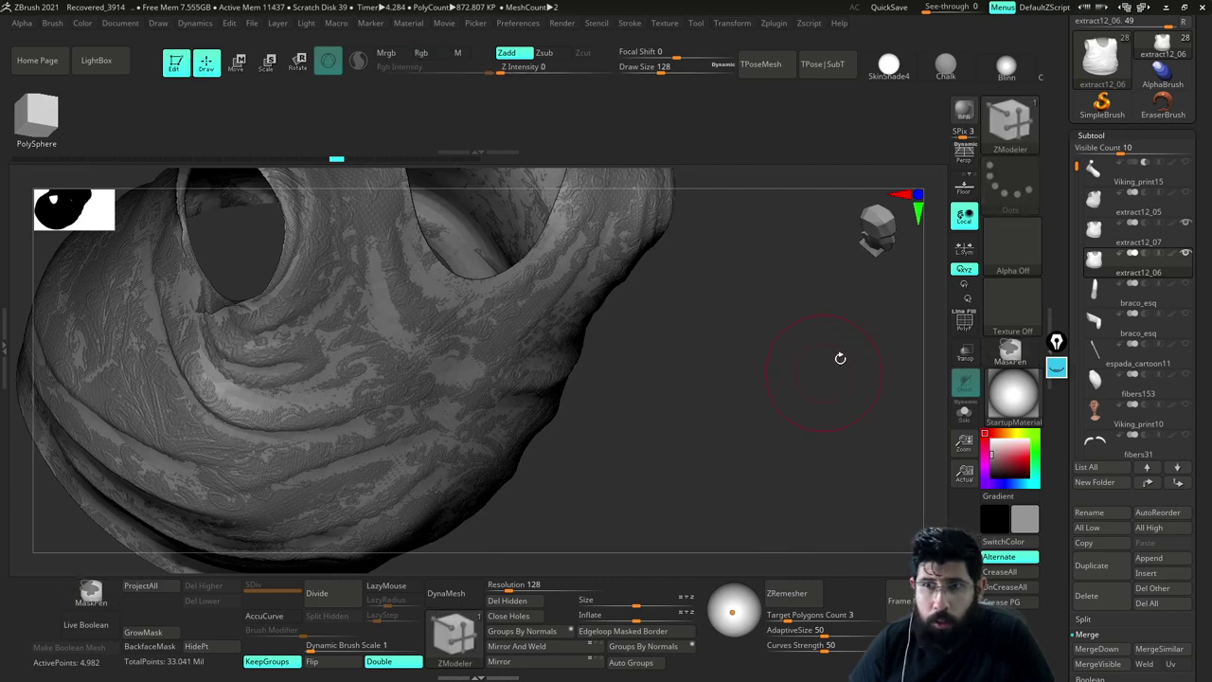
pyautogui.moveTo(859, 364); pyautogui.dragTo(814, 366)
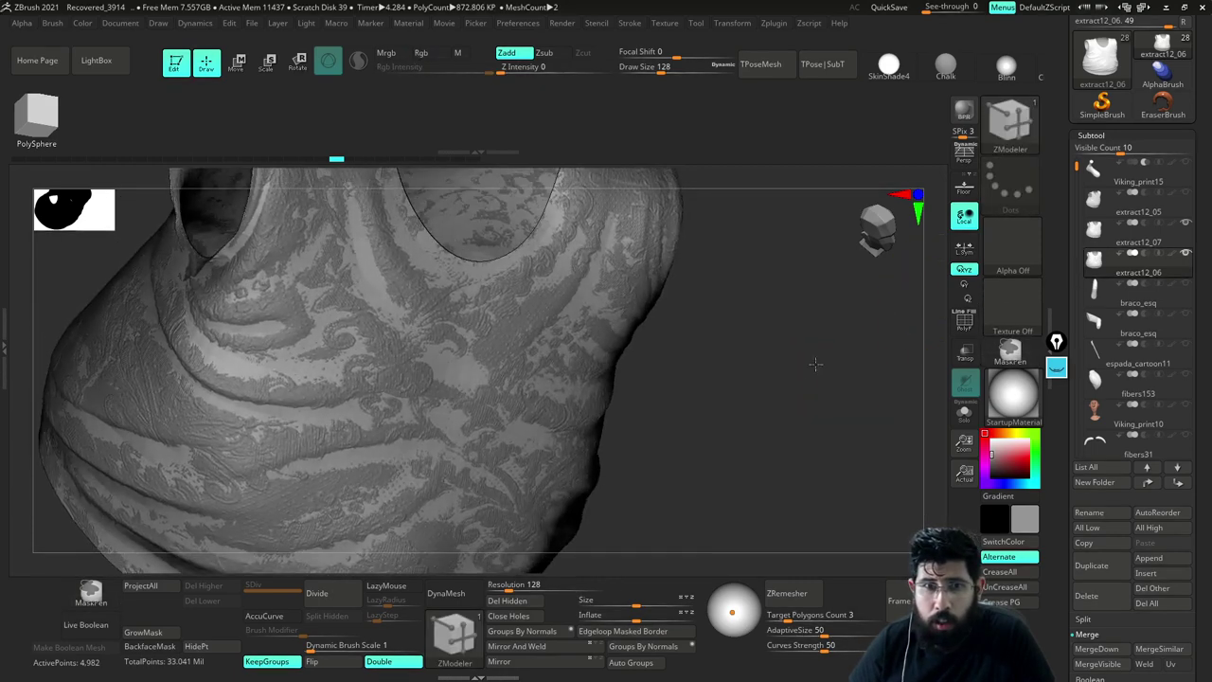
pyautogui.click(964, 321)
pyautogui.hotkey('ctrl', 'z')
pyautogui.moveTo(823, 414)
pyautogui.mouseDown()
pyautogui.moveTo(811, 426)
pyautogui.moveTo(837, 419)
pyautogui.moveTo(790, 419)
pyautogui.moveTo(766, 319)
pyautogui.moveTo(807, 322)
pyautogui.moveTo(805, 298)
pyautogui.moveTo(900, 292)
pyautogui.mouseUp()
pyautogui.click(1185, 224)
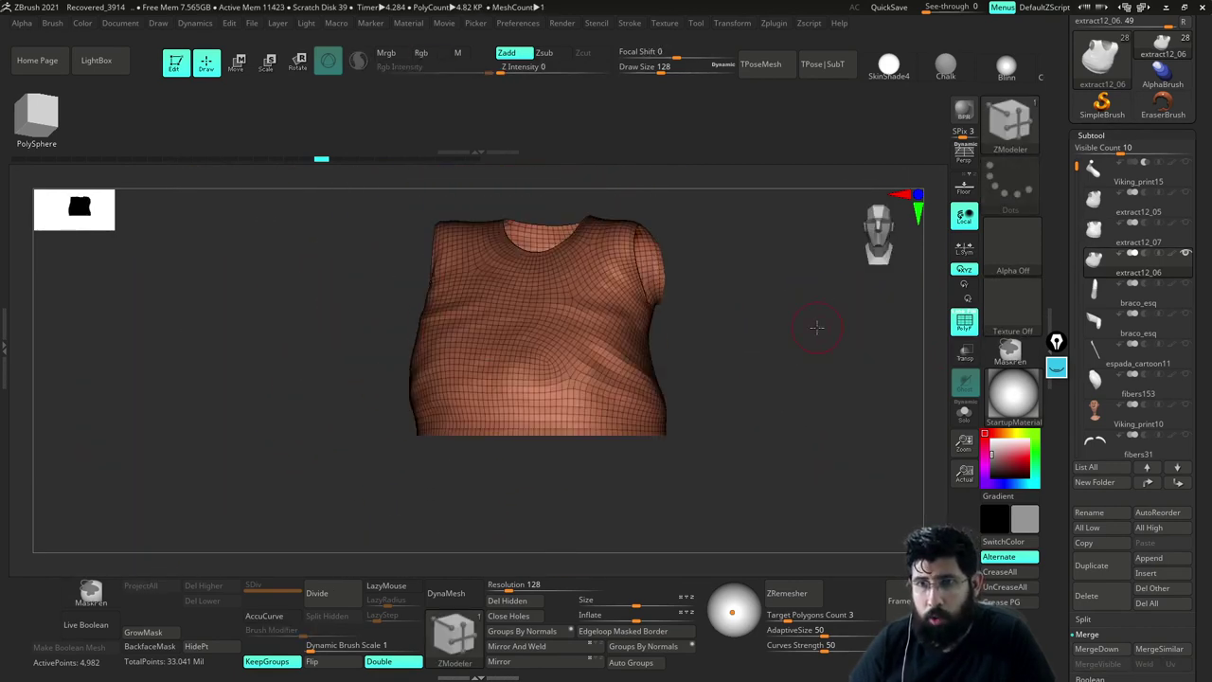
# Examine the single-sided shirt's topology around the neckline, shoulders and armholes, reducing the Draw Size to 33
pyautogui.keyDown('alt'); pyautogui.moveTo(818, 327); pyautogui.dragTo(880, 355); pyautogui.keyUp('alt')
pyautogui.keyDown('alt'); pyautogui.moveTo(838, 332); pyautogui.dragTo(839, 407); pyautogui.keyUp('alt')
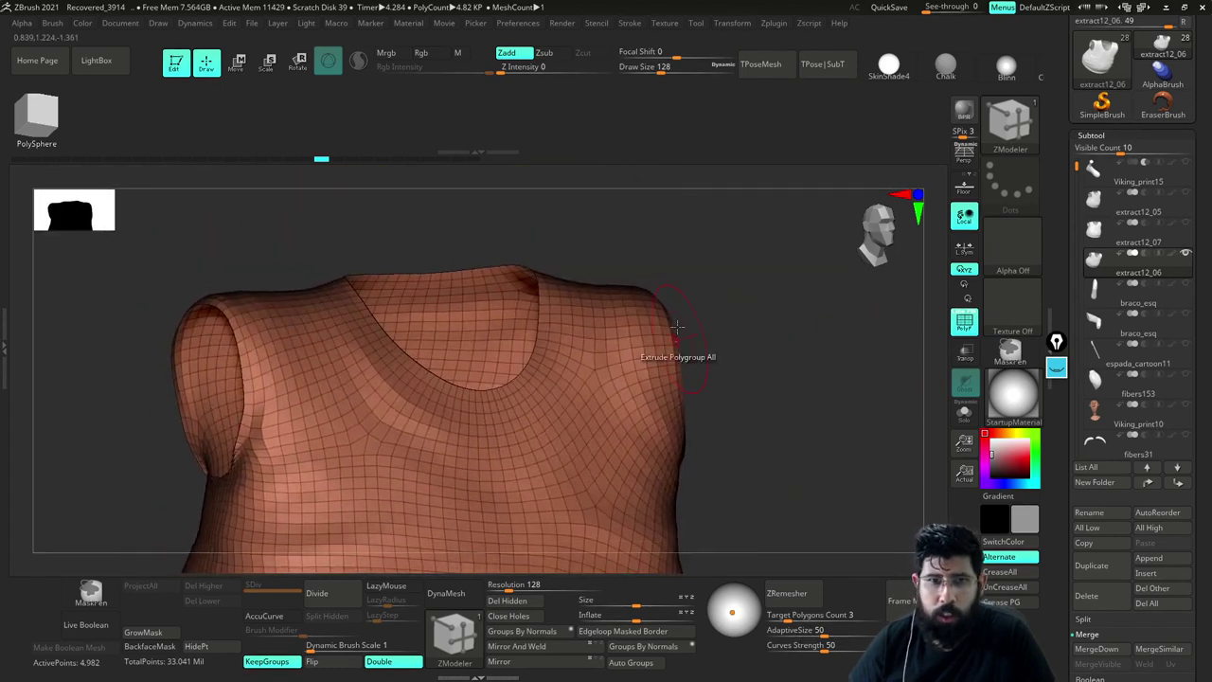
pyautogui.moveTo(764, 296)
pyautogui.mouseDown()
pyautogui.moveTo(756, 327)
pyautogui.moveTo(772, 332)
pyautogui.mouseUp()
pyautogui.press('s')
pyautogui.click(752, 333)
pyautogui.moveTo(833, 365)
pyautogui.mouseDown()
pyautogui.moveTo(800, 376)
pyautogui.moveTo(855, 455)
pyautogui.moveTo(817, 347)
pyautogui.moveTo(804, 363)
pyautogui.moveTo(831, 437)
pyautogui.moveTo(874, 406)
pyautogui.moveTo(835, 327)
pyautogui.mouseUp()
pyautogui.press('s')
pyautogui.click(823, 391)
pyautogui.press('s')
pyautogui.click(819, 389)
pyautogui.press('s')
pyautogui.click(818, 401)
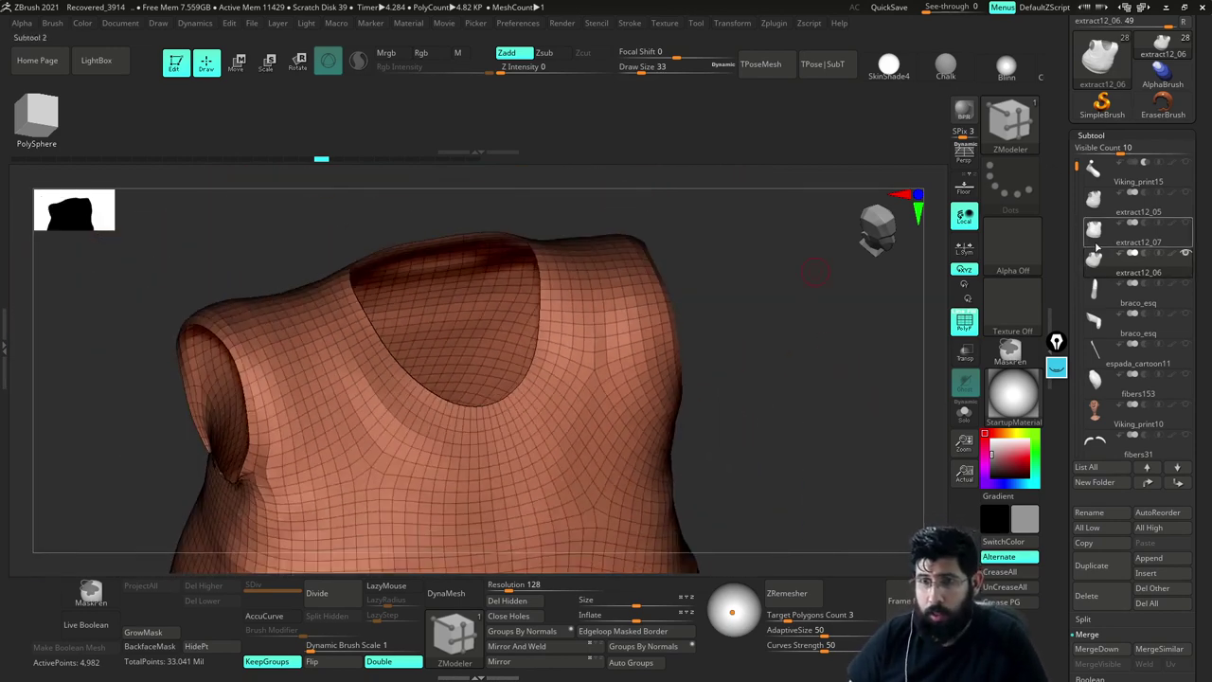
# Delete the extract12_07 subtool and compare the detailed extract12_05 with the low-poly extract12_06
pyautogui.click(1097, 248)
pyautogui.click(964, 413)
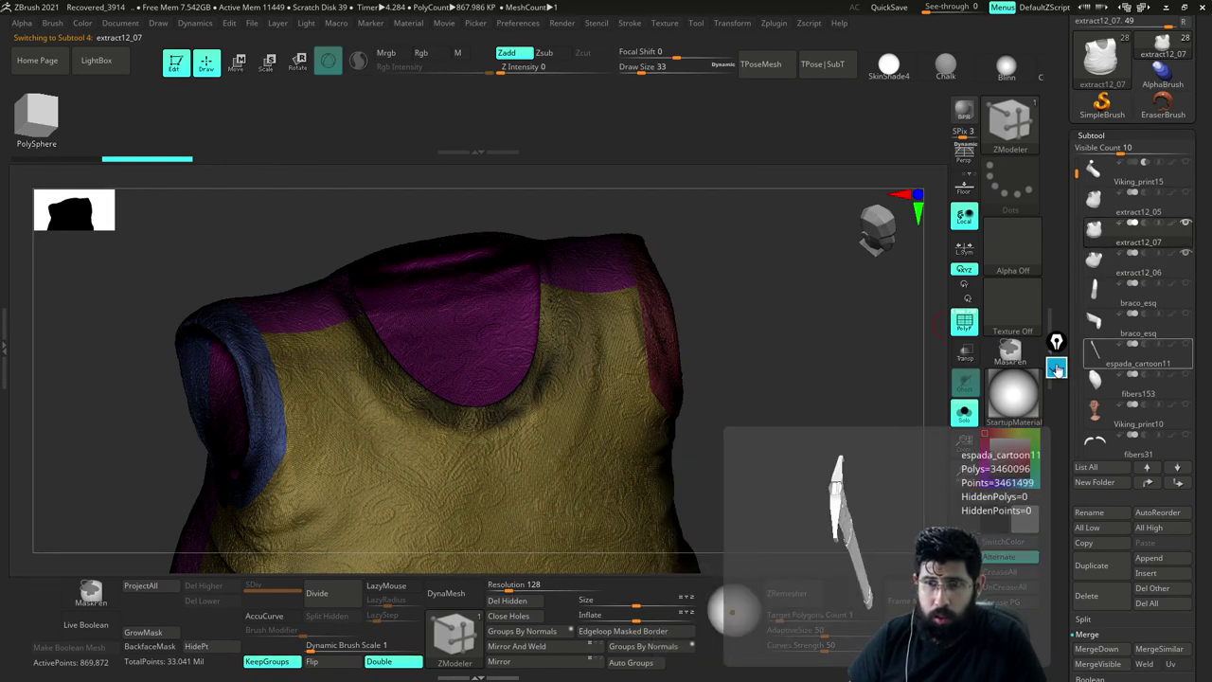
pyautogui.moveTo(1062, 412); pyautogui.dragTo(1063, 346)
pyautogui.click(1102, 450)
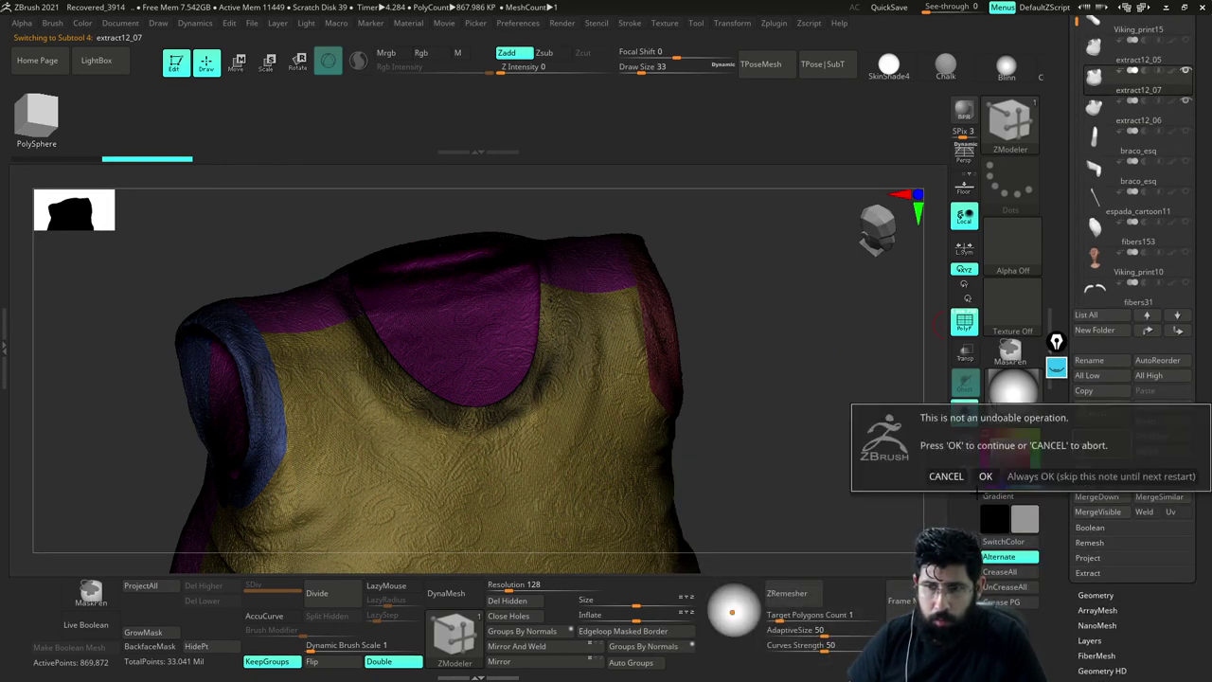
pyautogui.click(906, 442)
pyautogui.moveTo(846, 398); pyautogui.dragTo(879, 394)
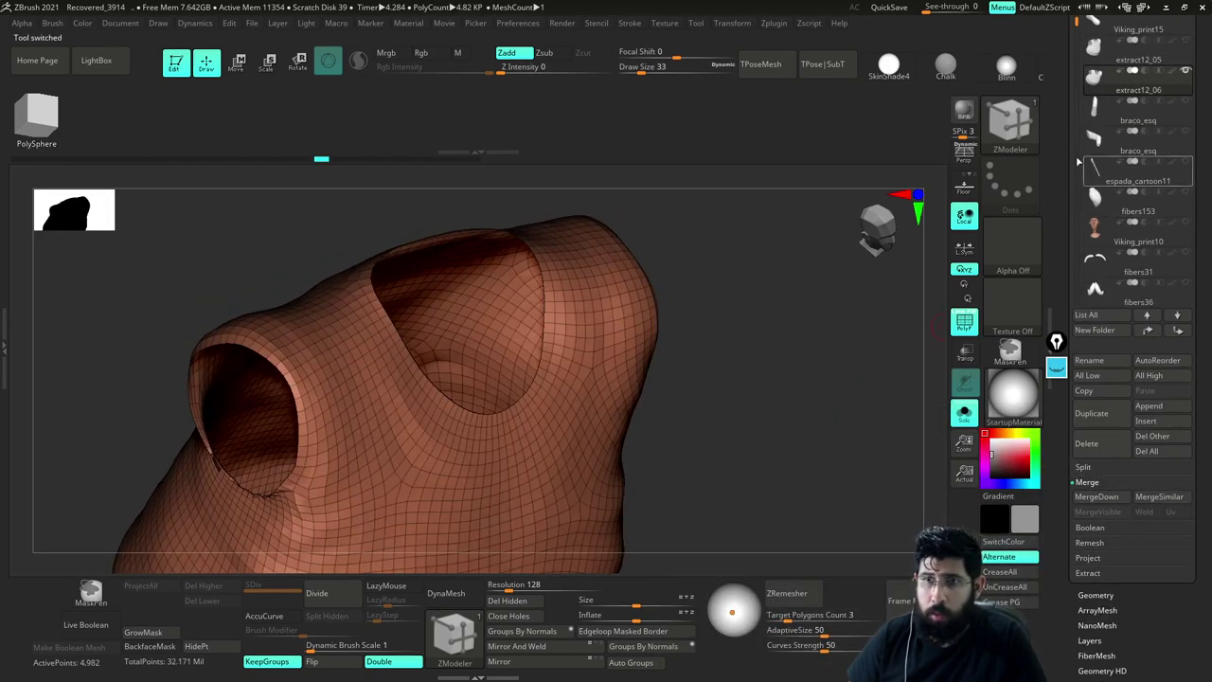
pyautogui.click(1091, 65)
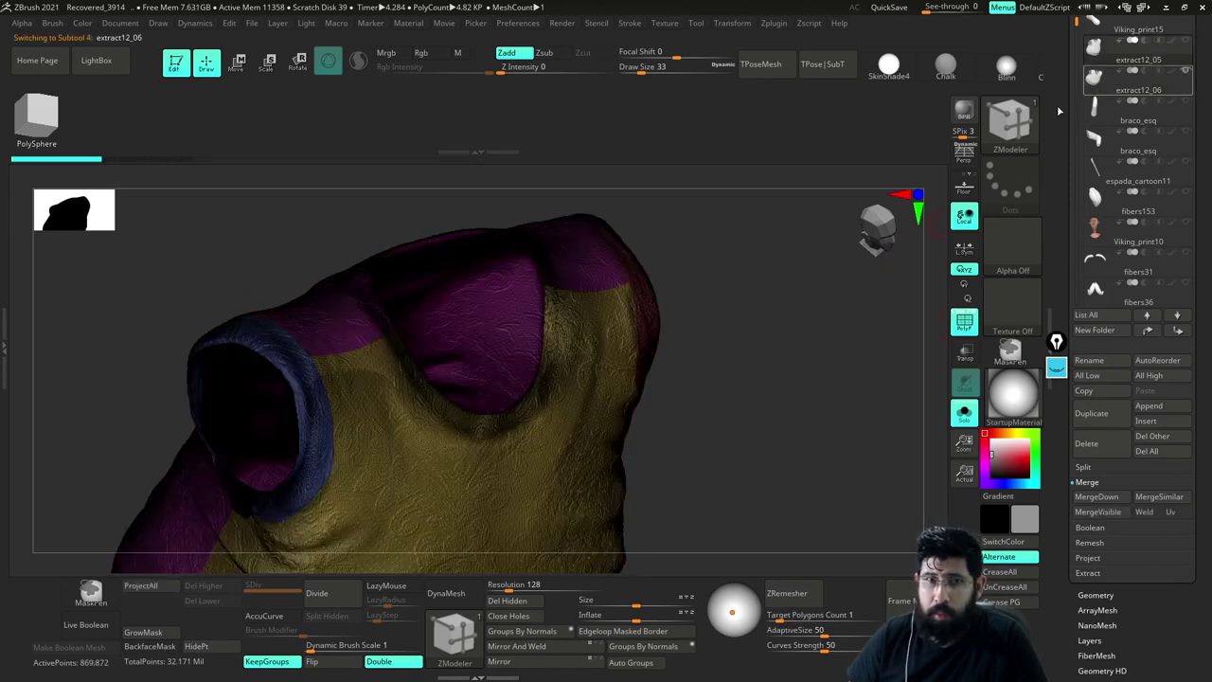
# Set the ZModeler brush's Draw Size to 62 for working on the front neckline of extract12_06
pyautogui.moveTo(876, 270)
pyautogui.mouseDown()
pyautogui.moveTo(809, 281)
pyautogui.moveTo(828, 319)
pyautogui.moveTo(795, 358)
pyautogui.moveTo(817, 328)
pyautogui.moveTo(730, 356)
pyautogui.mouseUp()
pyautogui.press('s')
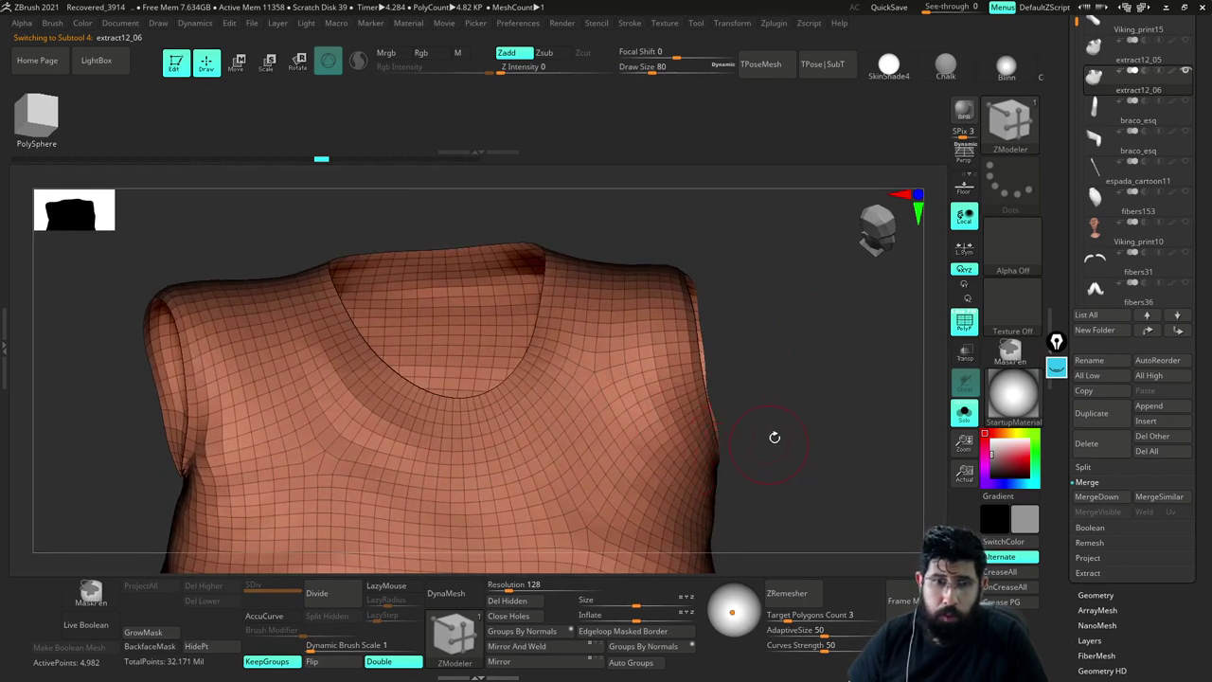
pyautogui.moveTo(759, 389); pyautogui.dragTo(778, 386)
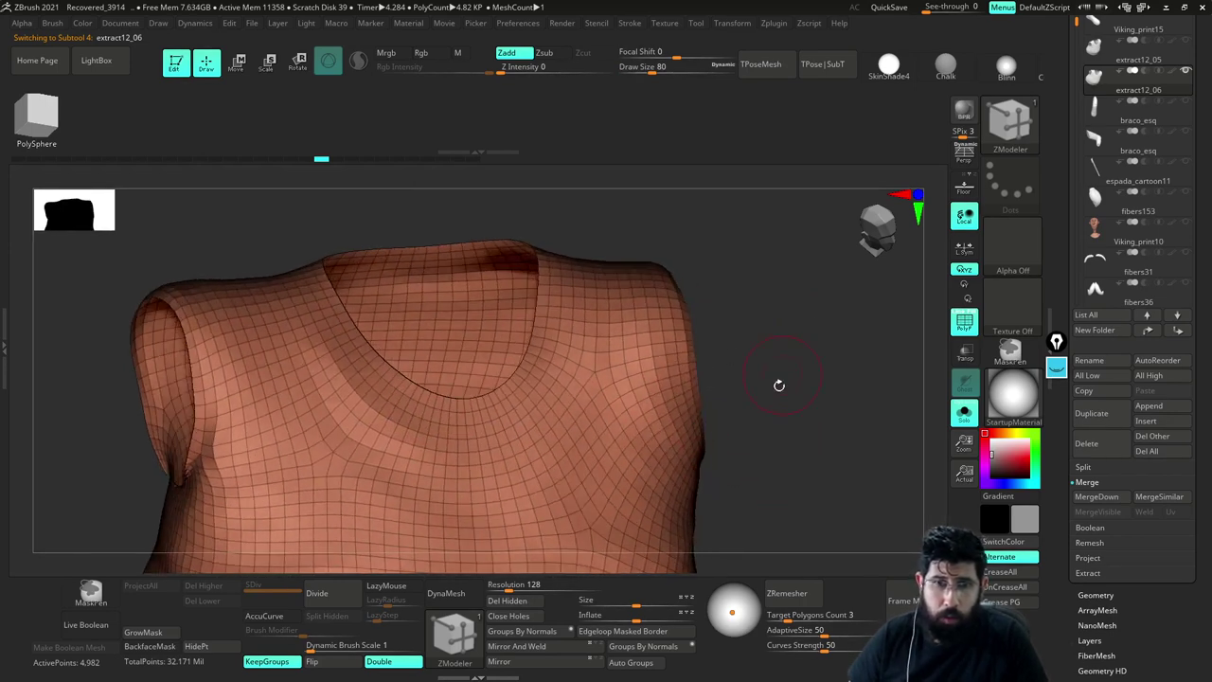
pyautogui.press('s')
pyautogui.moveTo(448, 422); pyautogui.dragTo(443, 420)
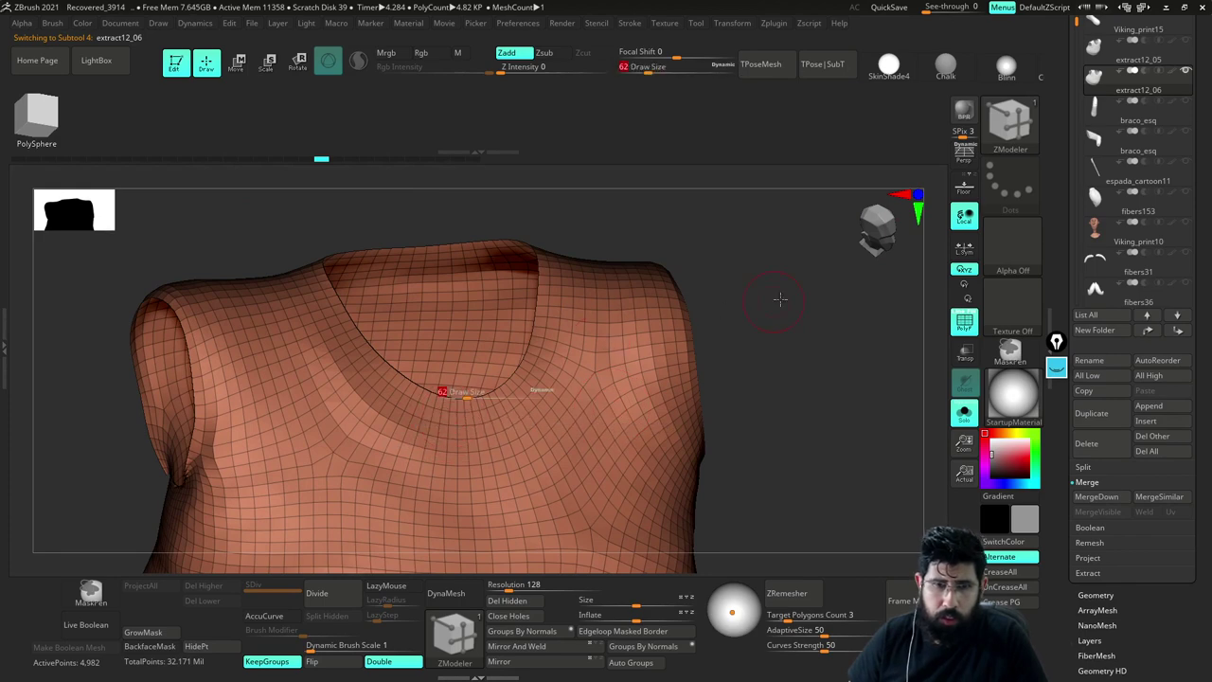
pyautogui.keyDown('alt'); pyautogui.moveTo(779, 300); pyautogui.dragTo(720, 332); pyautogui.keyUp('alt')
pyautogui.moveTo(849, 407); pyautogui.dragTo(857, 409)
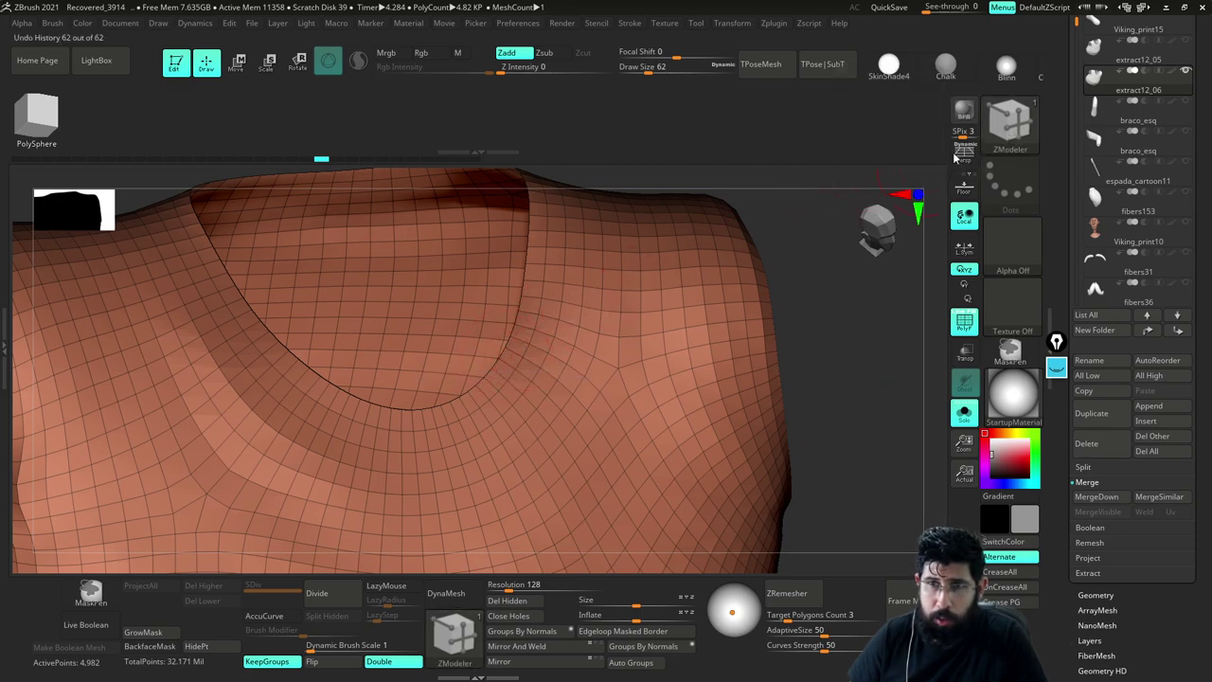
pyautogui.click(1011, 136)
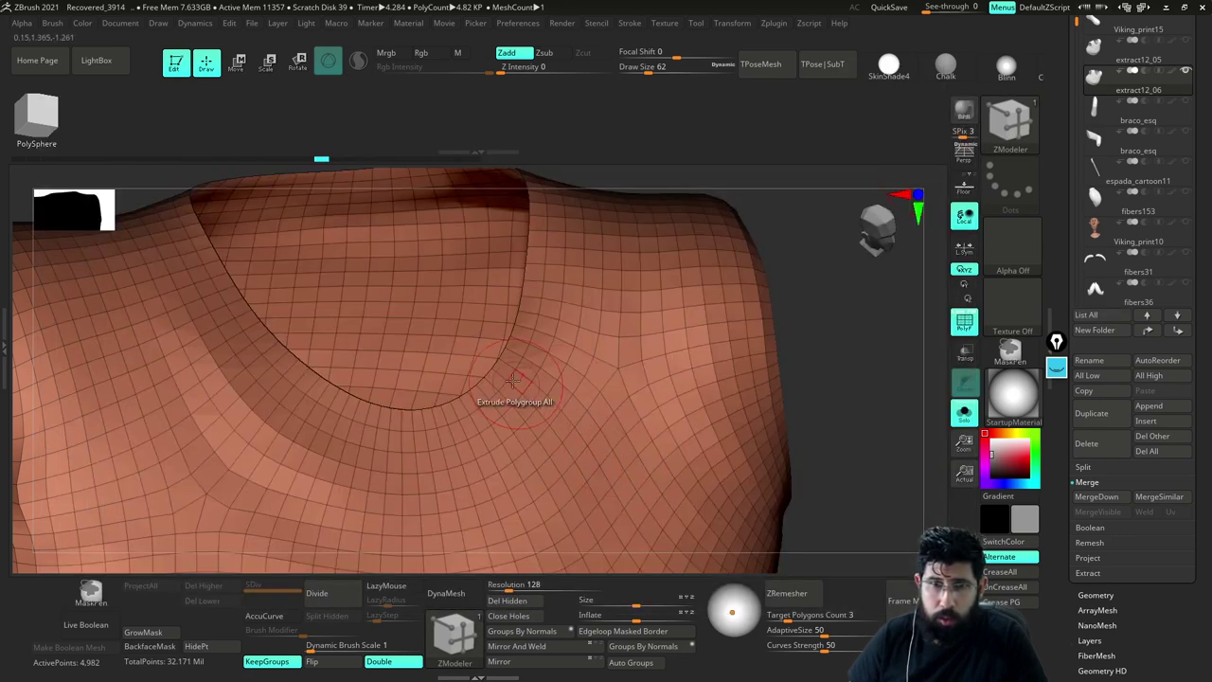
# Extrude the polyloop around the shirt's neckline with ZModeler to form a narrow raised collar band
pyautogui.press('space')
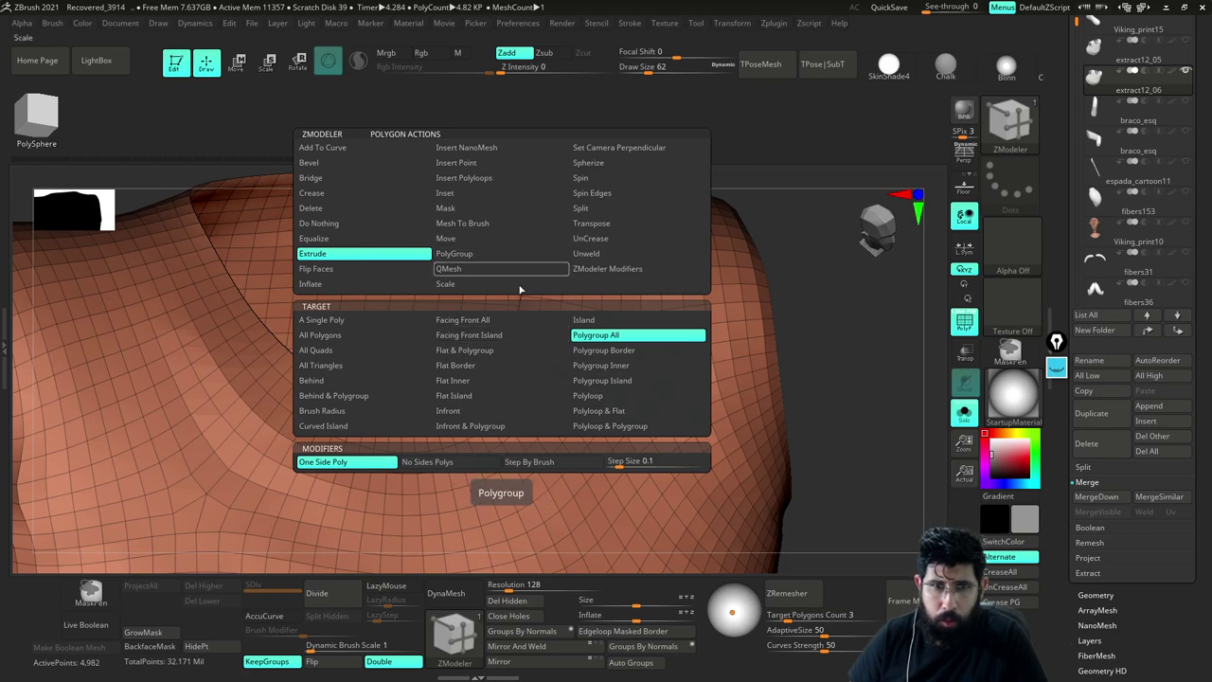
pyautogui.click(604, 396)
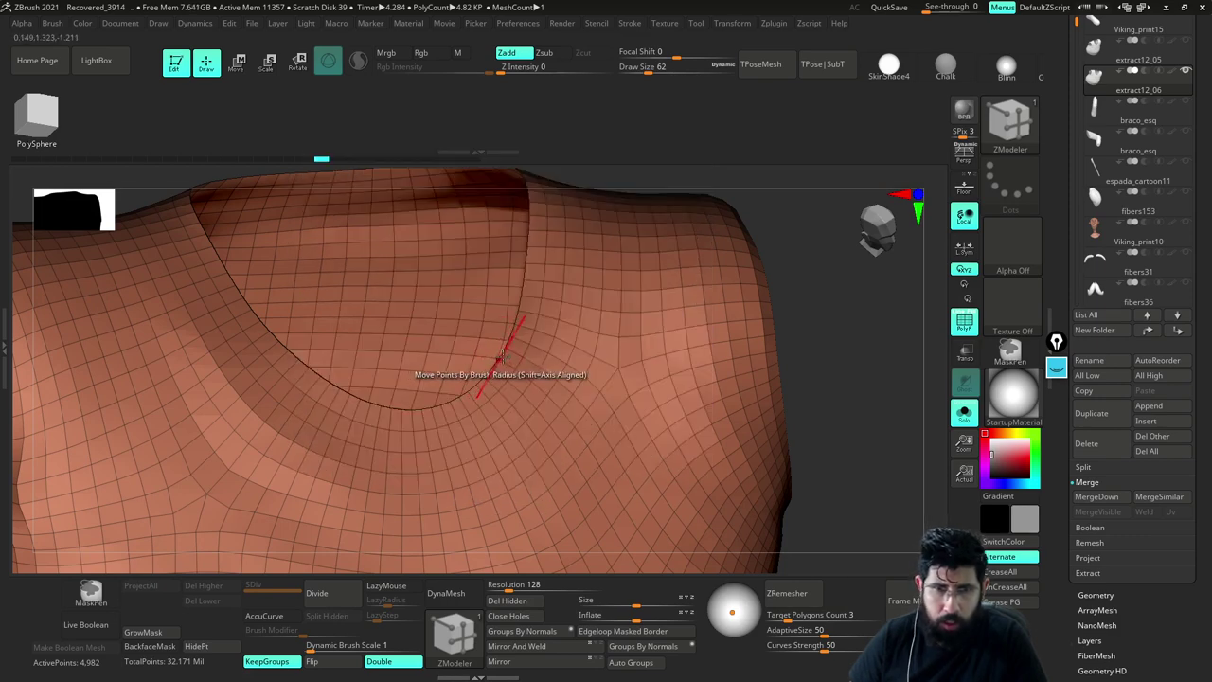
pyautogui.moveTo(514, 357); pyautogui.dragTo(521, 348)
pyautogui.hotkey('ctrl', 'z')
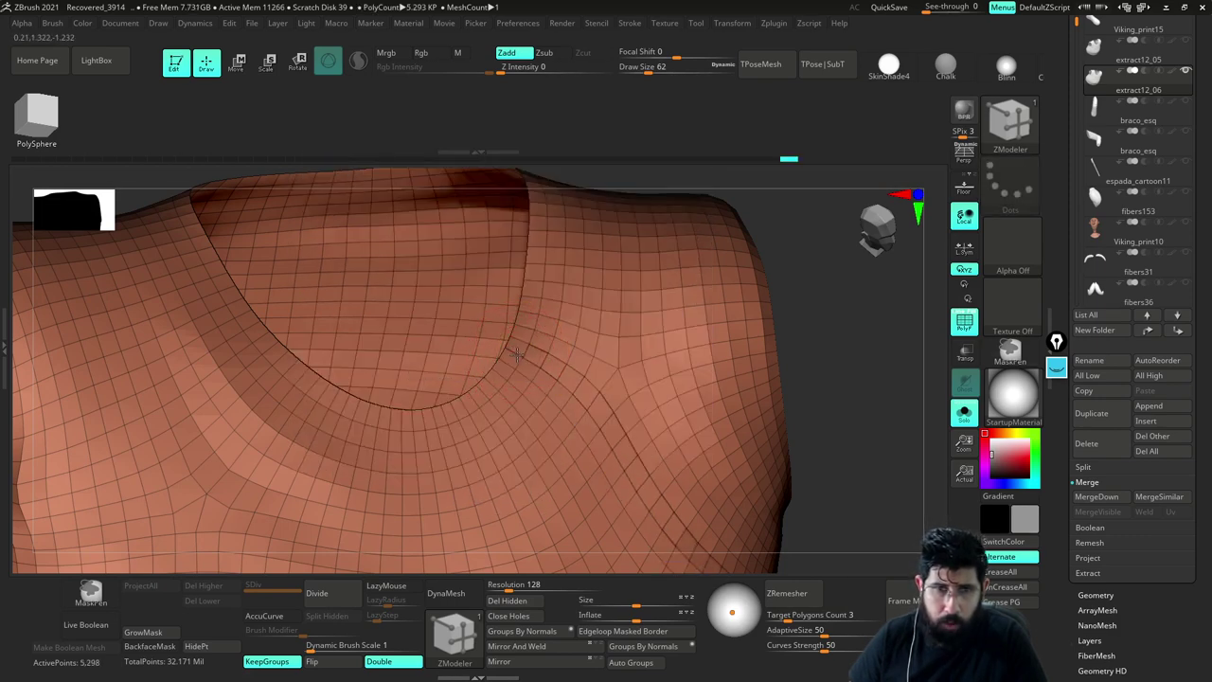
pyautogui.hotkey('ctrl', 'z')
pyautogui.click(526, 332)
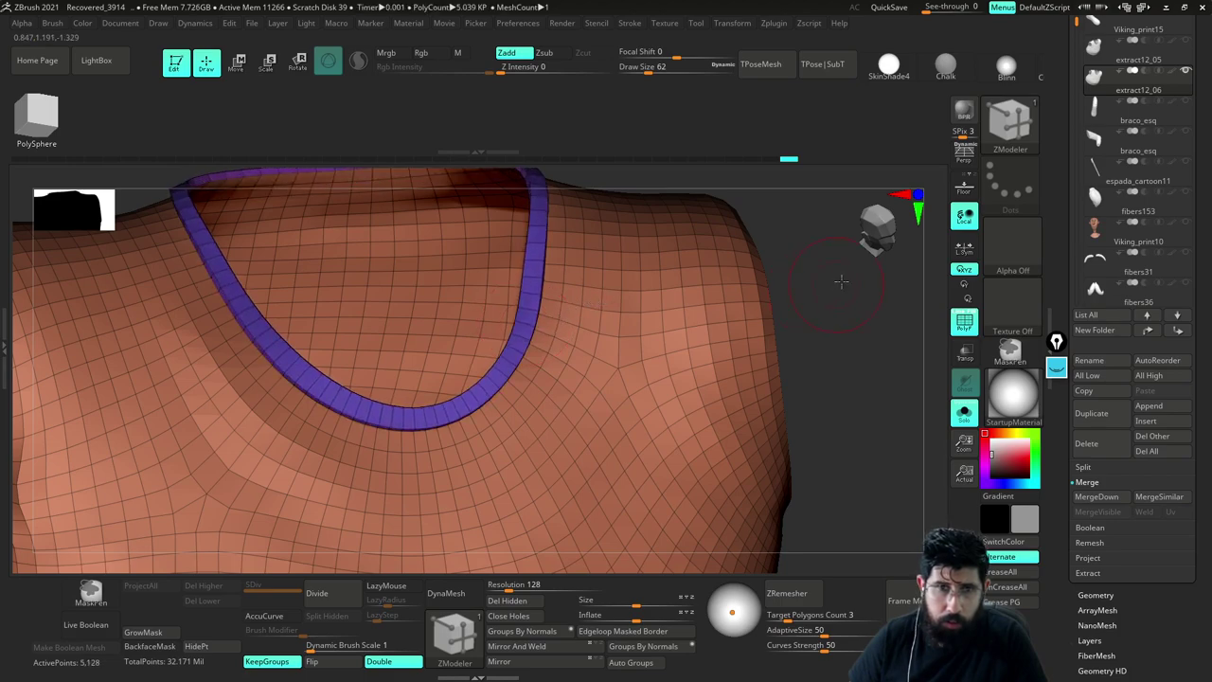
# Switch to the Move brush with a Draw Size of 163, and undo and redo the collar extrusion to compare both states
pyautogui.moveTo(841, 281)
pyautogui.mouseDown()
pyautogui.moveTo(790, 264)
pyautogui.moveTo(858, 294)
pyautogui.moveTo(766, 390)
pyautogui.moveTo(880, 332)
pyautogui.moveTo(874, 376)
pyautogui.moveTo(858, 289)
pyautogui.moveTo(804, 349)
pyautogui.moveTo(835, 341)
pyautogui.moveTo(777, 336)
pyautogui.moveTo(791, 336)
pyautogui.mouseUp()
pyautogui.press('b')
pyautogui.press('m')
pyautogui.press('v')
pyautogui.press('s')
pyautogui.hotkey('ctrl', 'z')
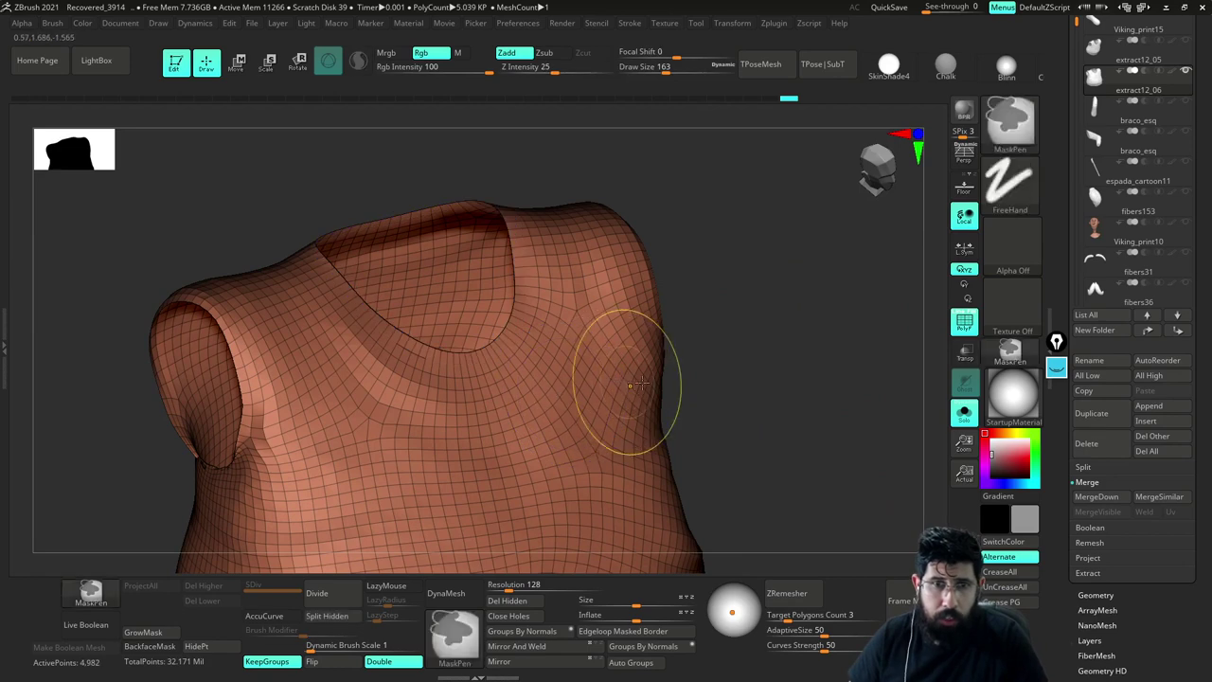
pyautogui.hotkey('ctrl', 'shift', 'z')
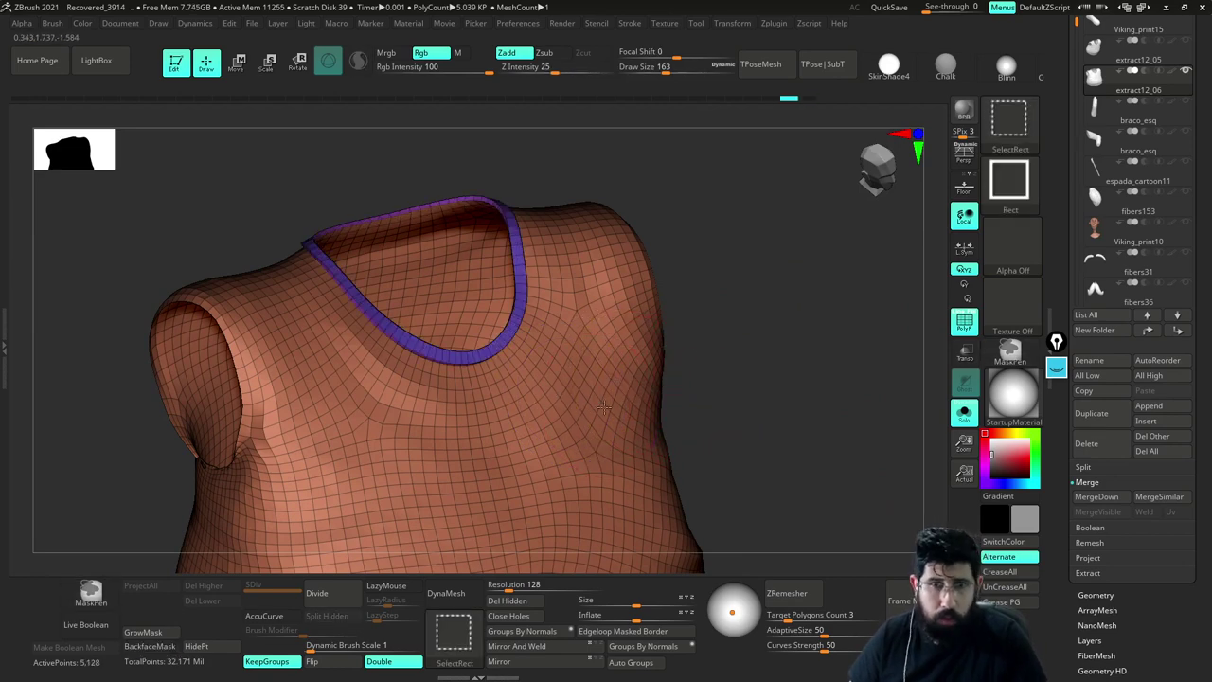
# Isolate the collar band's polygroup and delete the hidden remainder of the shirt mesh
pyautogui.keyDown('ctrl'); pyautogui.keyDown('shift'); pyautogui.click(616, 406); pyautogui.keyUp('shift'); pyautogui.keyUp('ctrl')
pyautogui.moveTo(768, 356); pyautogui.dragTo(826, 421)
pyautogui.moveTo(791, 317); pyautogui.dragTo(722, 385)
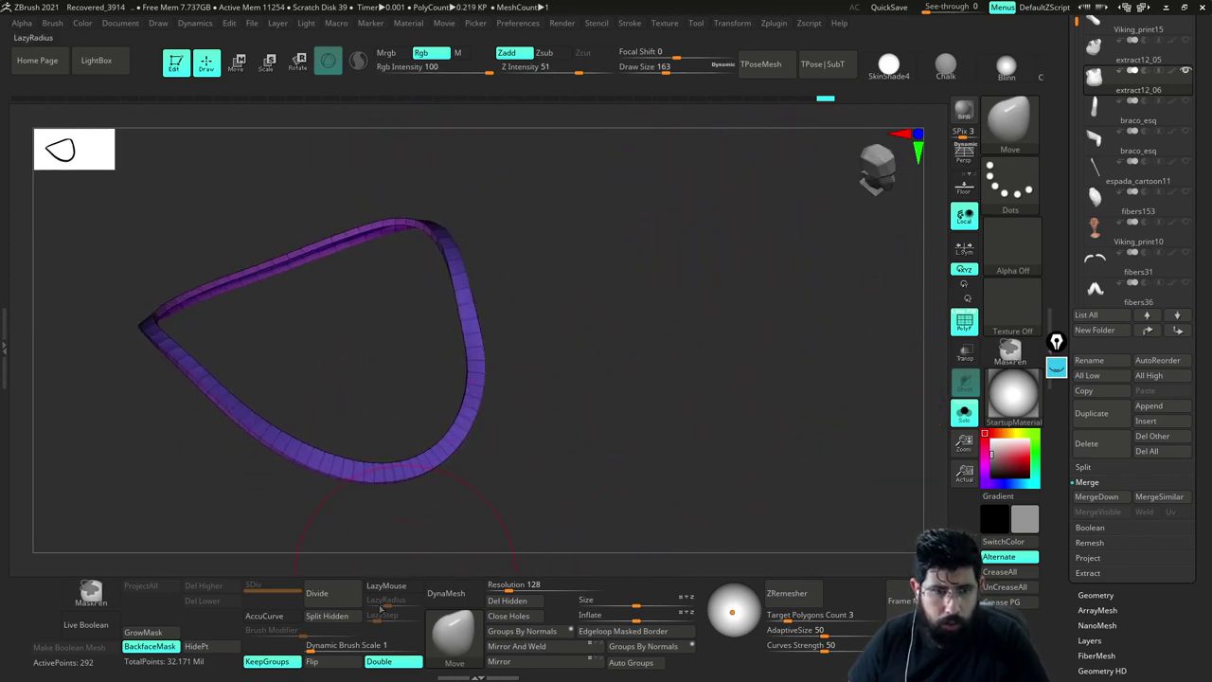
pyautogui.click(507, 607)
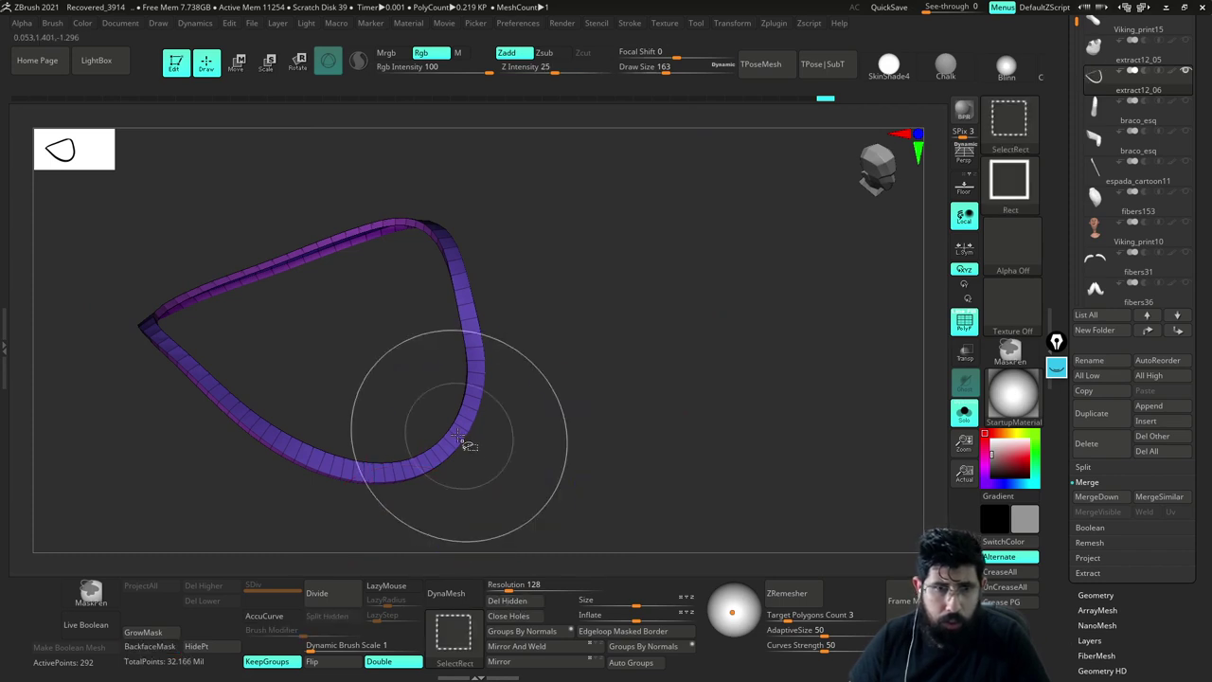
pyautogui.keyDown('alt'); pyautogui.moveTo(483, 422); pyautogui.dragTo(555, 427); pyautogui.keyUp('alt')
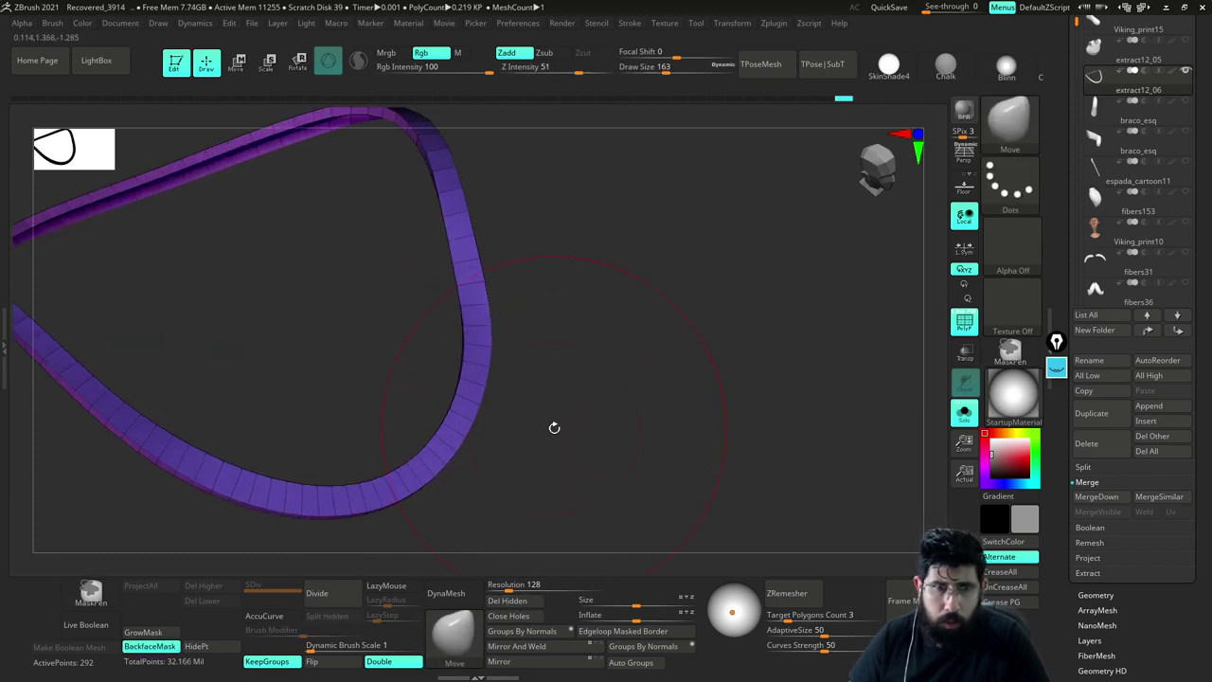
# Isolate the polygroup on one face of the collar band and delete the hidden faces, leaving a flat strip
pyautogui.moveTo(606, 389)
pyautogui.mouseDown()
pyautogui.moveTo(711, 260)
pyautogui.moveTo(669, 343)
pyautogui.moveTo(654, 322)
pyautogui.mouseUp()
pyautogui.press('s')
pyautogui.moveTo(576, 411)
pyautogui.mouseDown()
pyautogui.moveTo(560, 411)
pyautogui.moveTo(600, 404)
pyautogui.moveTo(648, 370)
pyautogui.mouseUp()
pyautogui.moveTo(522, 390); pyautogui.dragTo(536, 447)
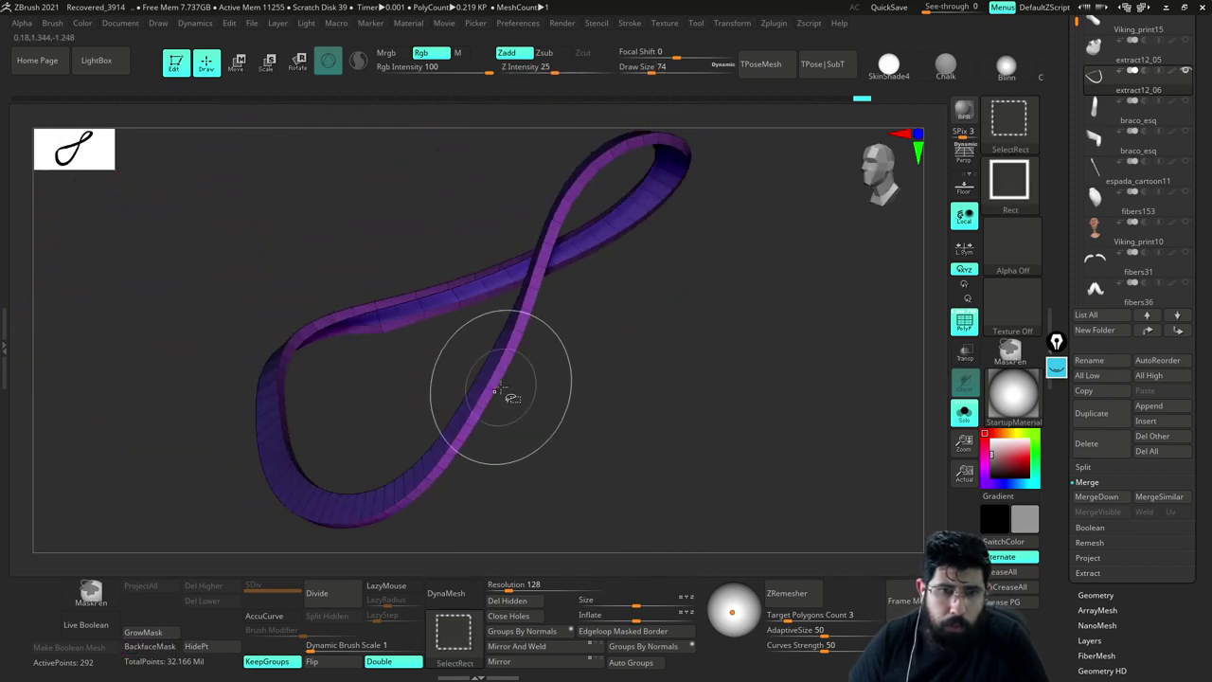
pyautogui.keyDown('ctrl'); pyautogui.keyDown('shift'); pyautogui.click(499, 387); pyautogui.keyUp('shift'); pyautogui.keyUp('ctrl')
pyautogui.moveTo(533, 385); pyautogui.dragTo(636, 422)
pyautogui.keyDown('ctrl'); pyautogui.keyDown('shift'); pyautogui.moveTo(644, 426); pyautogui.dragTo(440, 566); pyautogui.keyUp('shift'); pyautogui.keyUp('ctrl')
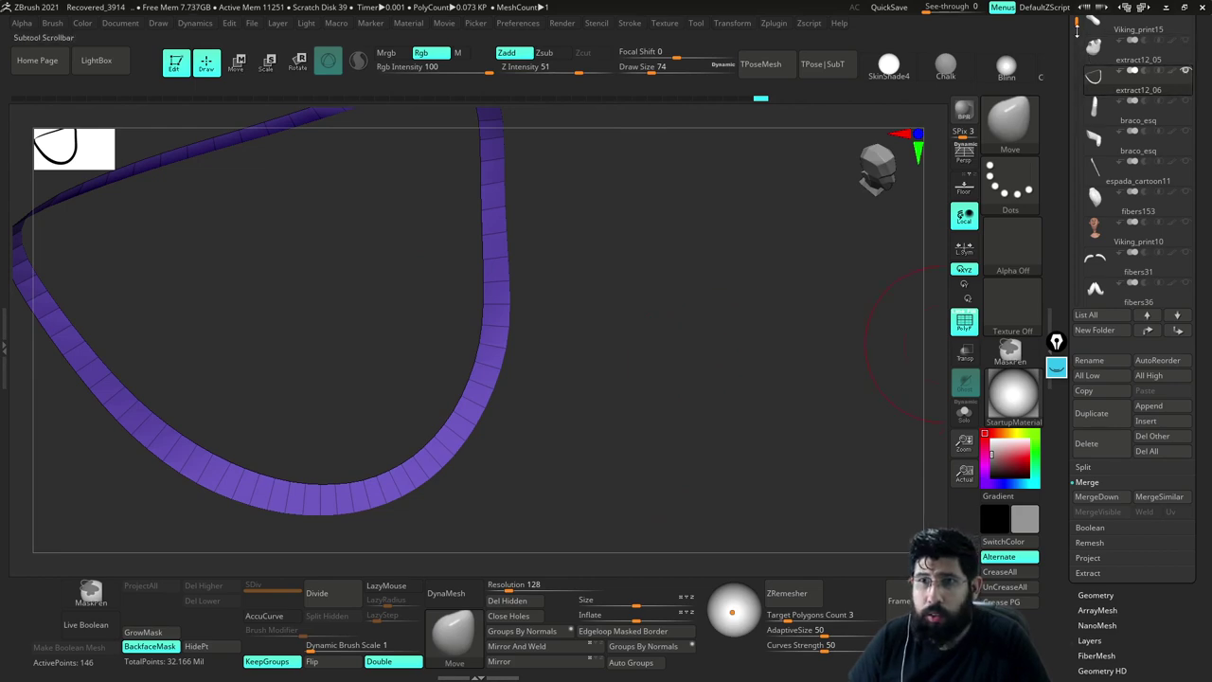
# Show the shirt subtool extract12_05 and examine how the flat collar strip fits around its neckline from several angles
pyautogui.click(1184, 43)
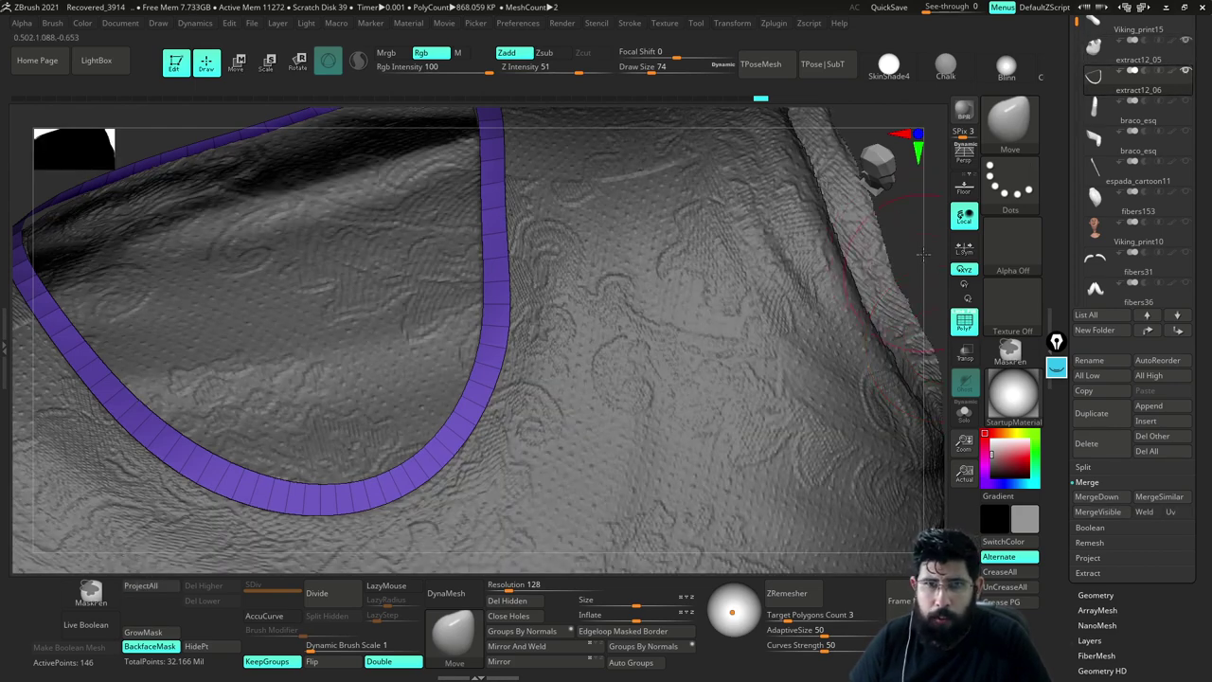
pyautogui.moveTo(923, 254)
pyautogui.keyDown('alt'); pyautogui.mouseDown()
pyautogui.moveTo(857, 213)
pyautogui.moveTo(779, 347)
pyautogui.moveTo(798, 268)
pyautogui.moveTo(791, 297)
pyautogui.moveTo(766, 293)
pyautogui.moveTo(789, 254)
pyautogui.moveTo(785, 294)
pyautogui.moveTo(763, 246)
pyautogui.moveTo(793, 282)
pyautogui.moveTo(802, 265)
pyautogui.moveTo(789, 301)
pyautogui.mouseUp(); pyautogui.keyUp('alt')
pyautogui.press('s')
pyautogui.press('s')
pyautogui.keyDown('shift'); pyautogui.click(785, 312); pyautogui.keyUp('shift')
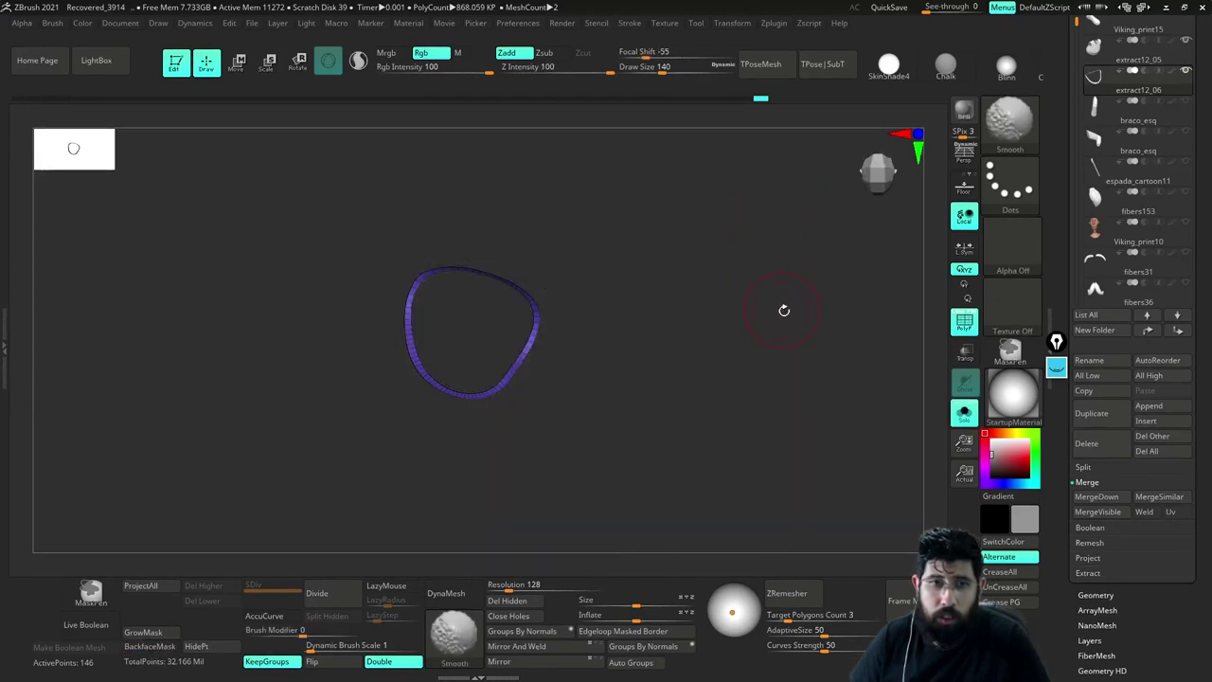
pyautogui.keyDown('shift'); pyautogui.click(804, 327); pyautogui.keyUp('shift')
pyautogui.moveTo(789, 350); pyautogui.dragTo(791, 377)
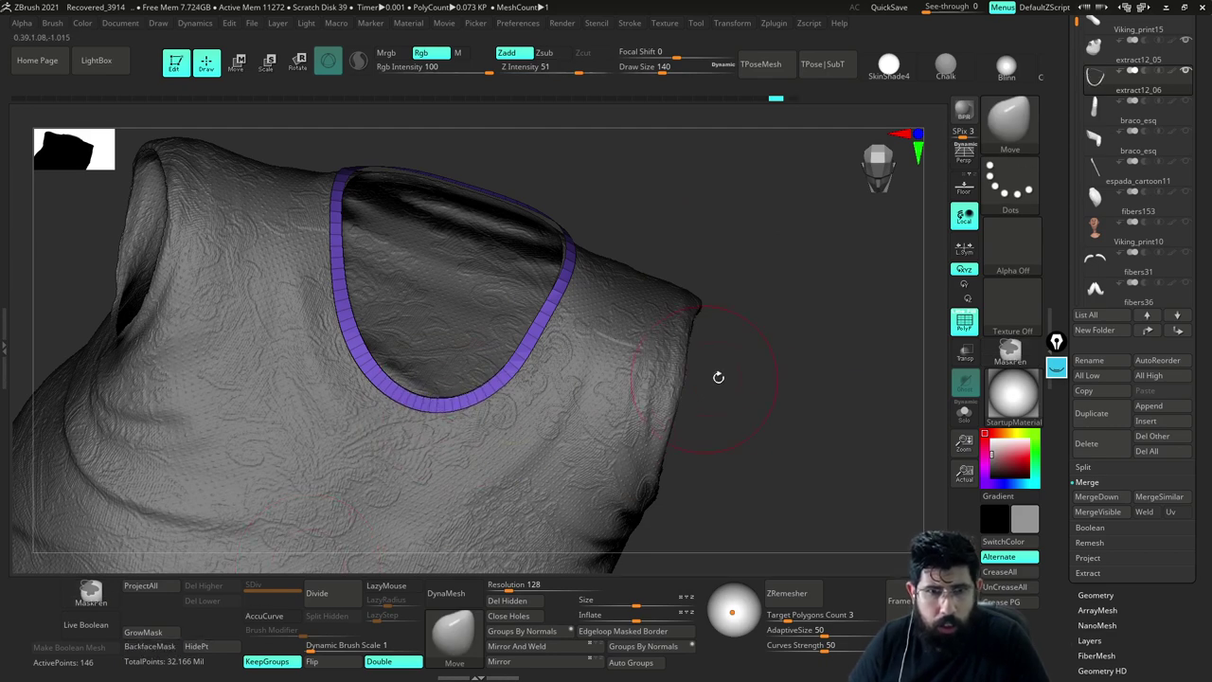
pyautogui.moveTo(719, 377); pyautogui.dragTo(403, 406)
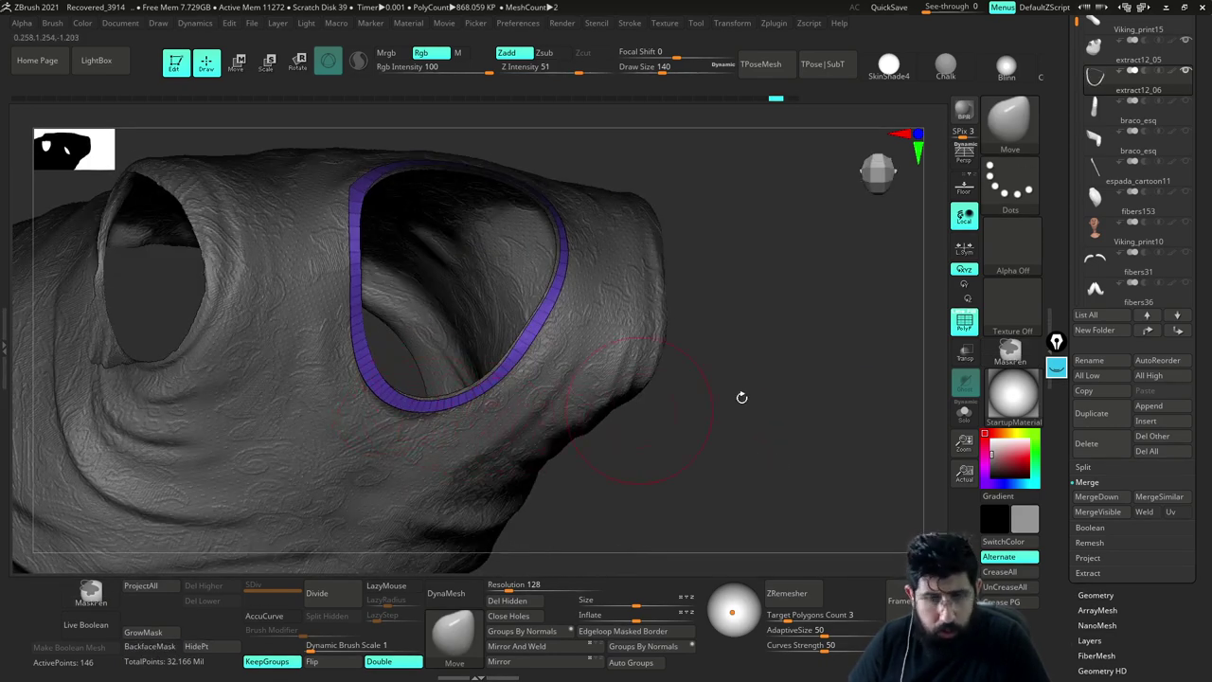
pyautogui.moveTo(742, 398); pyautogui.dragTo(835, 342)
pyautogui.keyDown('alt'); pyautogui.moveTo(823, 397); pyautogui.dragTo(881, 244); pyautogui.keyUp('alt')
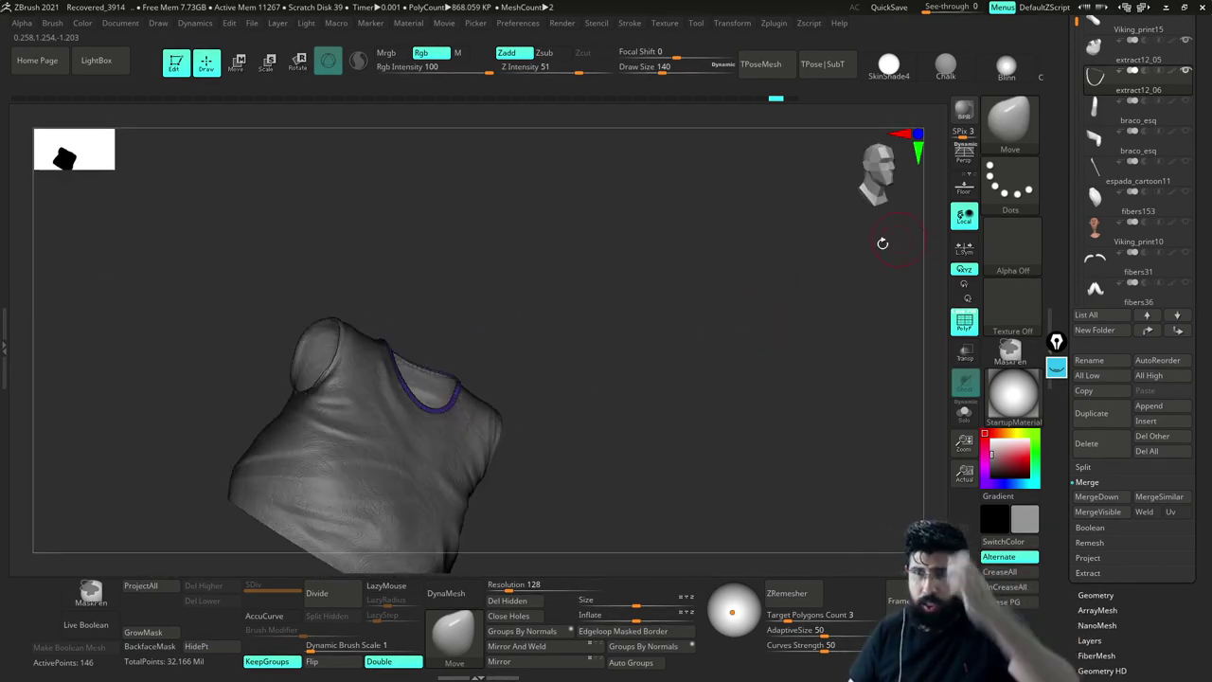
pyautogui.moveTo(785, 328)
pyautogui.mouseDown()
pyautogui.moveTo(749, 373)
pyautogui.moveTo(792, 425)
pyautogui.moveTo(792, 389)
pyautogui.mouseUp()
pyautogui.press('s')
pyautogui.moveTo(790, 373)
pyautogui.mouseDown()
pyautogui.moveTo(785, 362)
pyautogui.moveTo(804, 407)
pyautogui.moveTo(829, 404)
pyautogui.moveTo(783, 396)
pyautogui.mouseUp()
pyautogui.hotkey('shift', 's')
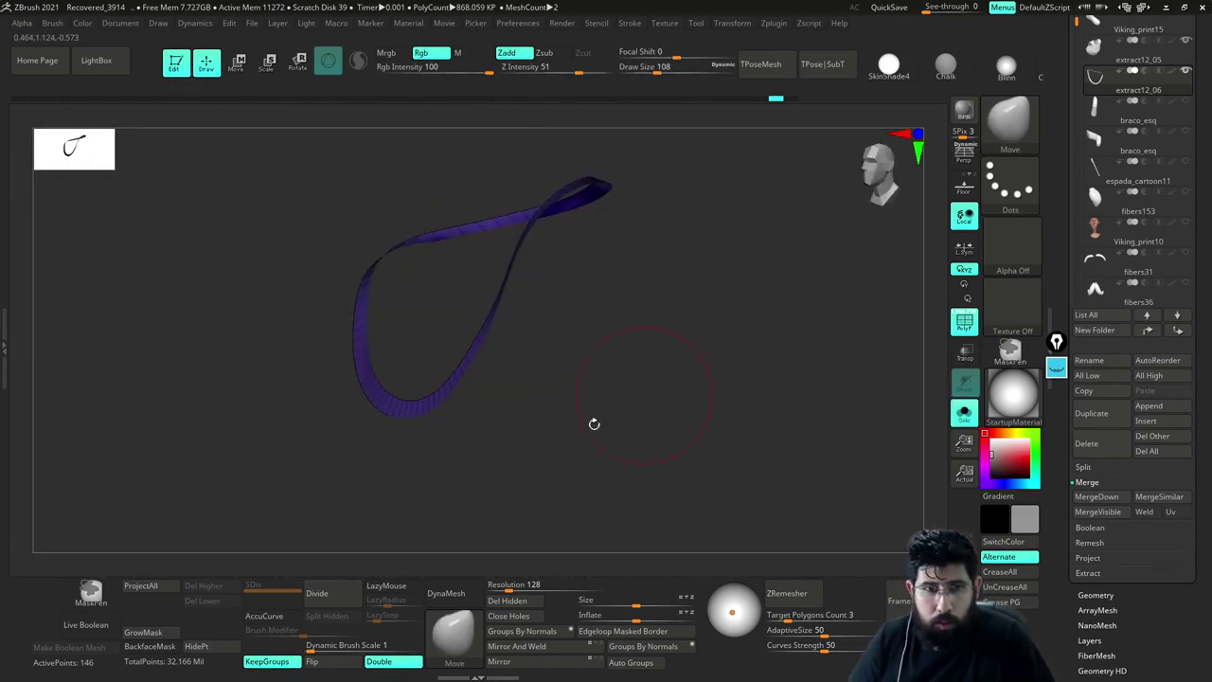
# Extrude the flat collar strip with ZModeler, using Polygroup All as the target, to give the band thickness
pyautogui.moveTo(593, 422); pyautogui.dragTo(620, 491)
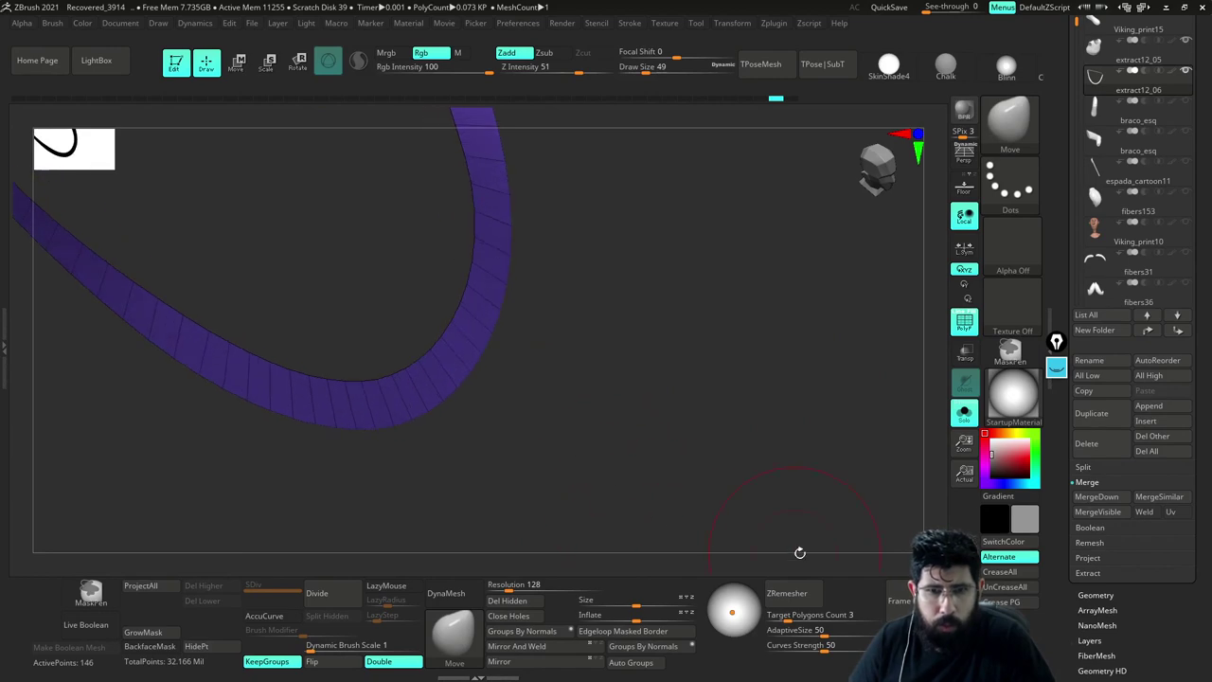
pyautogui.keyDown('alt'); pyautogui.moveTo(814, 363); pyautogui.dragTo(852, 445); pyautogui.keyUp('alt')
pyautogui.click(1011, 121)
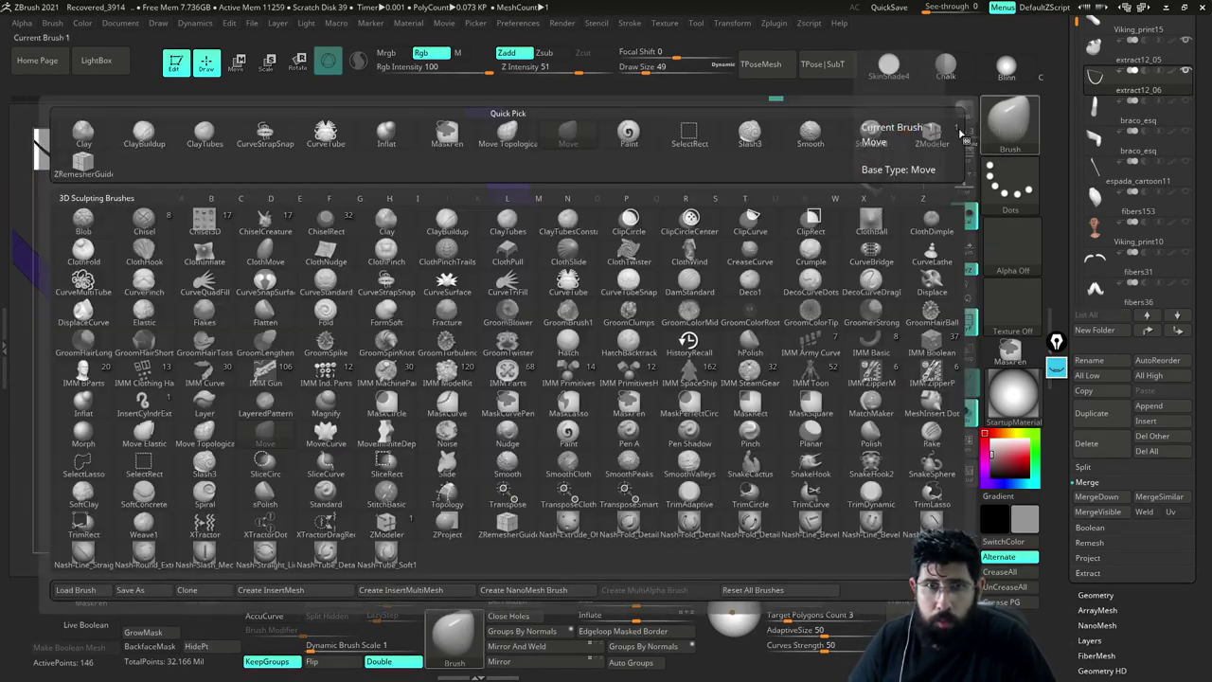
pyautogui.click(928, 138)
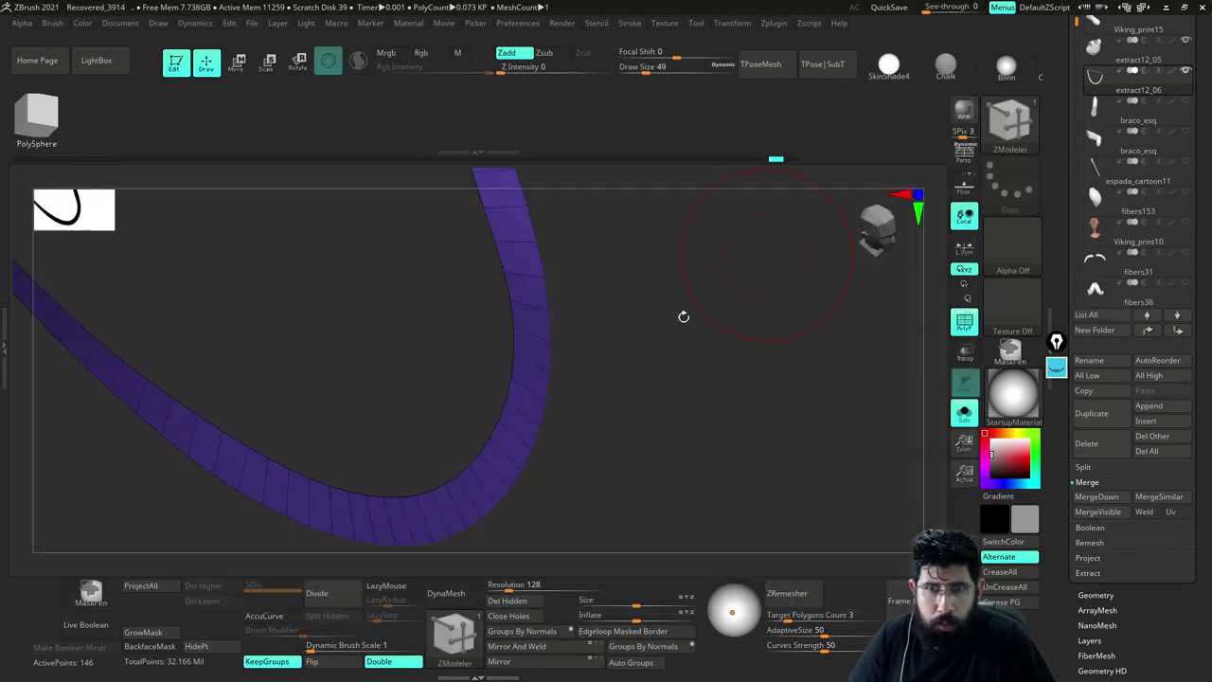
pyautogui.moveTo(633, 344)
pyautogui.mouseDown()
pyautogui.moveTo(555, 359)
pyautogui.moveTo(609, 356)
pyautogui.mouseUp()
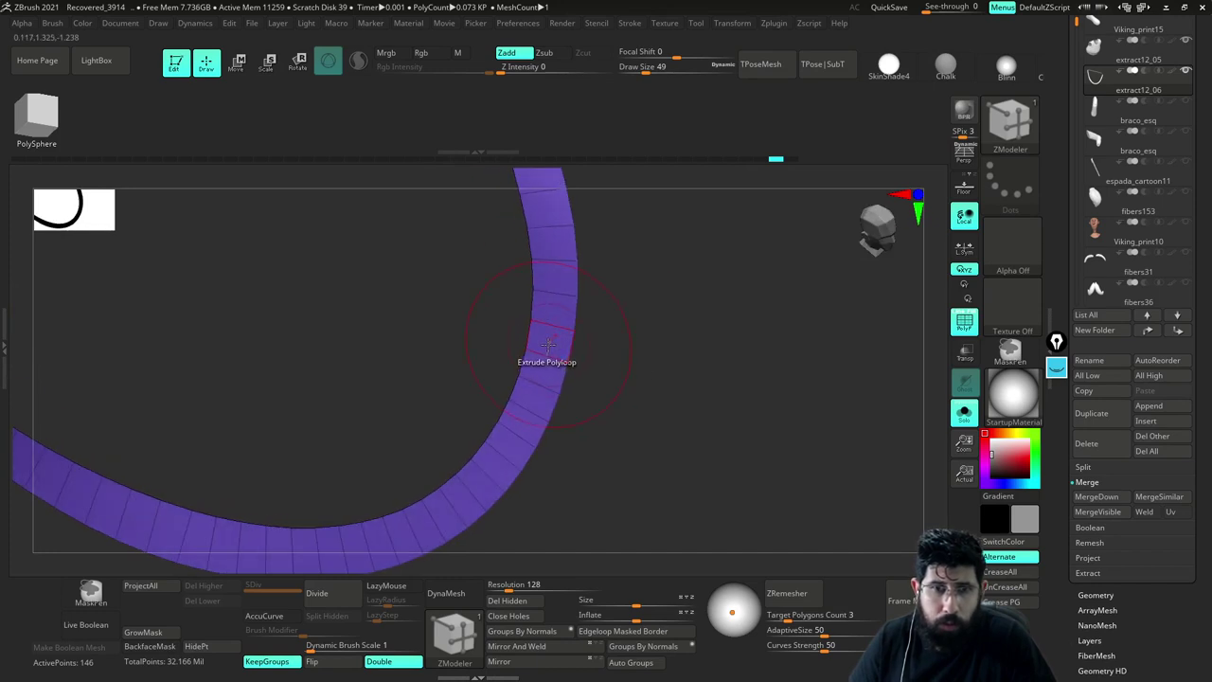
pyautogui.press('space')
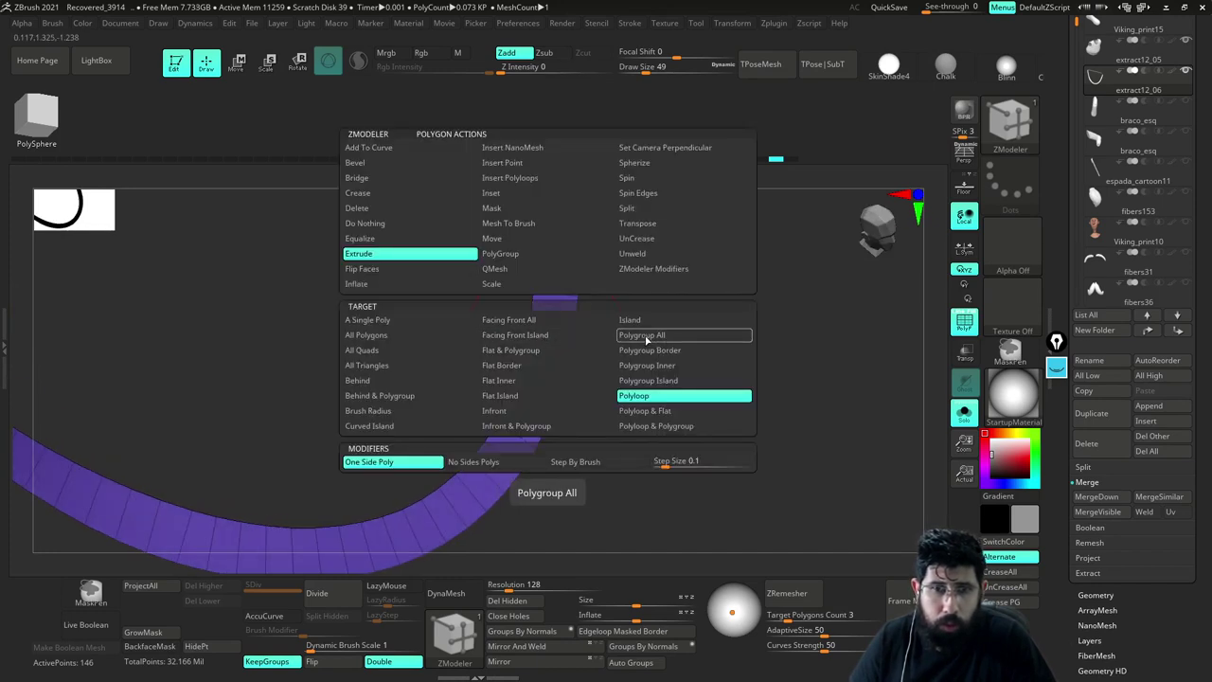
pyautogui.click(647, 340)
pyautogui.moveTo(693, 344); pyautogui.dragTo(485, 353)
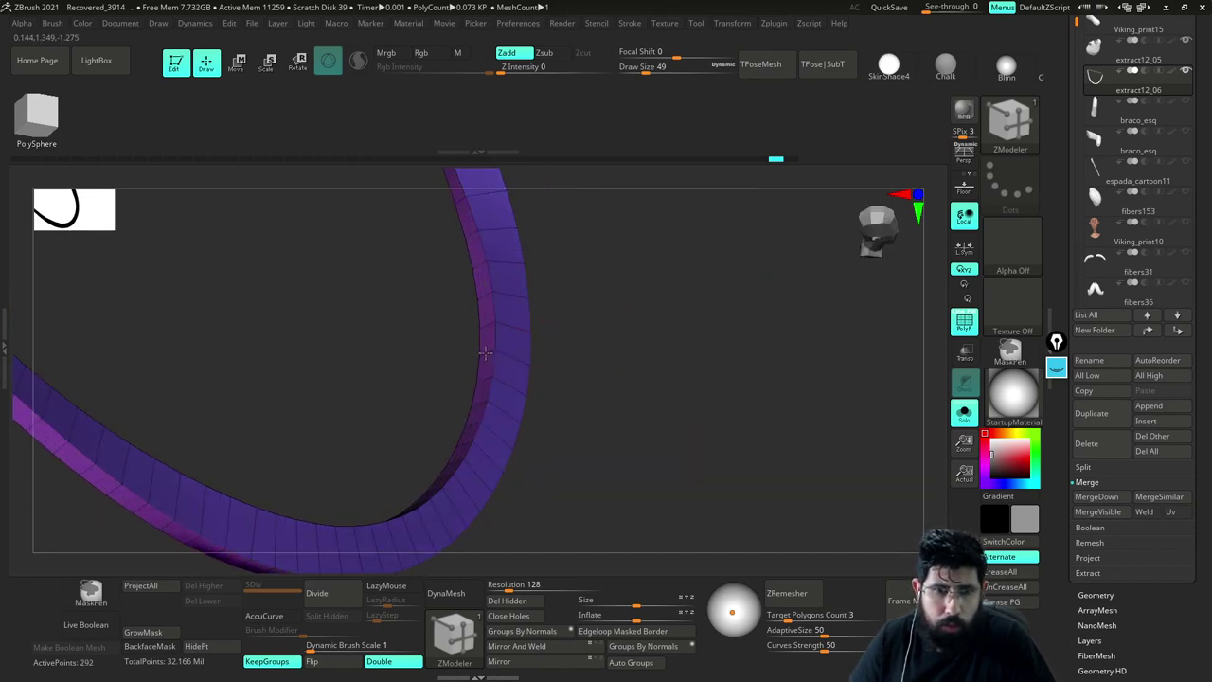
# Subdivide the extruded collar band to SDiv level 3 and turn off the polyframe display
pyautogui.hotkey('shift', 's')
pyautogui.moveTo(906, 410)
pyautogui.keyDown('alt'); pyautogui.mouseDown()
pyautogui.moveTo(899, 419)
pyautogui.moveTo(740, 201)
pyautogui.moveTo(825, 370)
pyautogui.moveTo(801, 357)
pyautogui.moveTo(852, 377)
pyautogui.mouseUp(); pyautogui.keyUp('alt')
pyautogui.press('d')
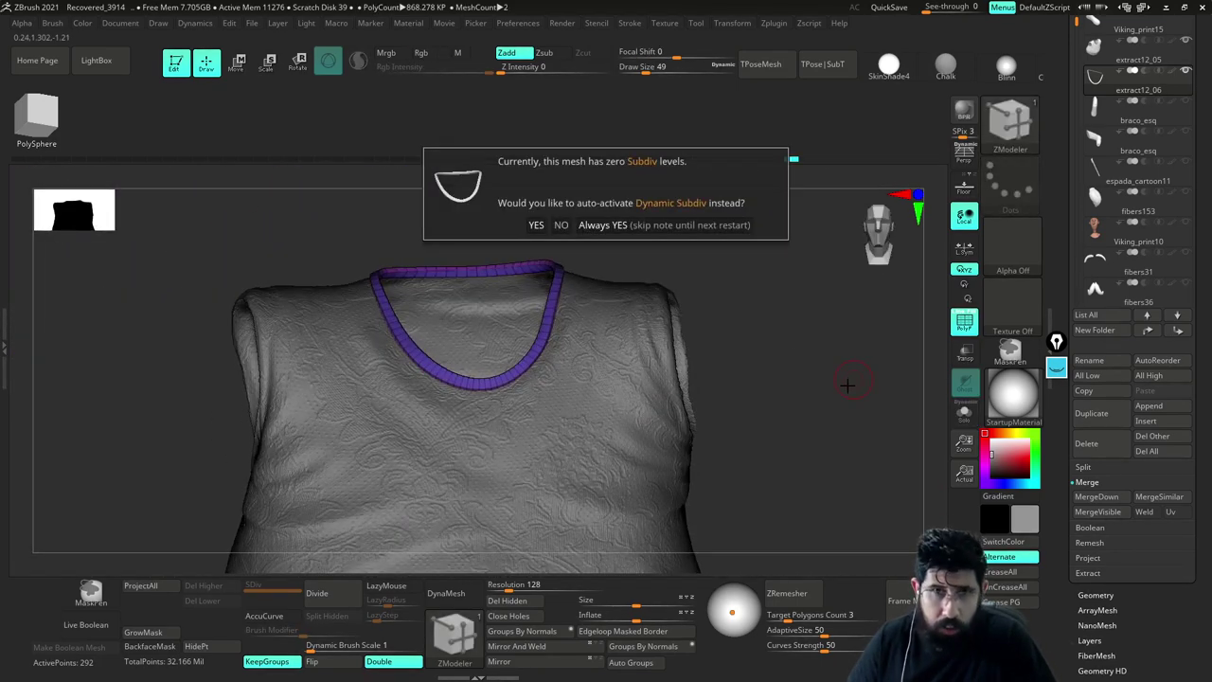
pyautogui.click(728, 351)
pyautogui.moveTo(749, 341); pyautogui.dragTo(846, 333)
pyautogui.hotkey('ctrl', 'd')
pyautogui.hotkey('ctrl', 'd')
pyautogui.click(971, 323)
pyautogui.keyDown('alt'); pyautogui.moveTo(899, 404); pyautogui.dragTo(820, 359); pyautogui.keyUp('alt')
pyautogui.hotkey('shift', 's')
pyautogui.hotkey('shift', 's')
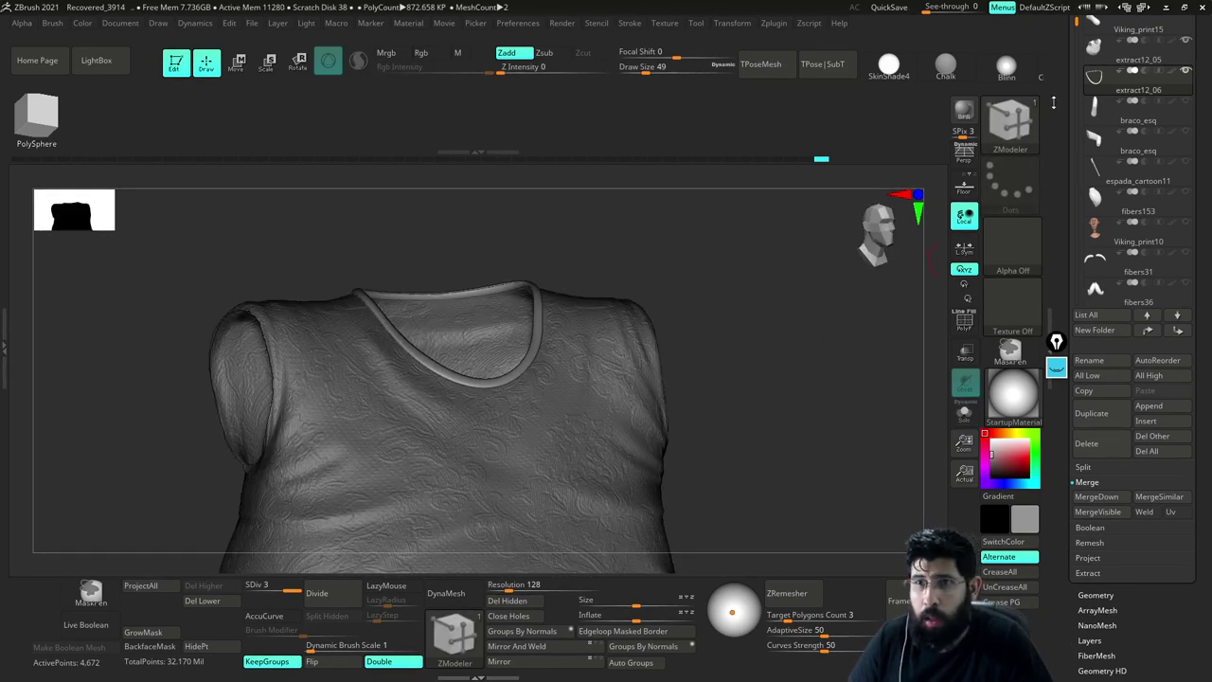
# Show all subtools of the Viking and inspect the bent sleeve braco_esq in isolation
pyautogui.moveTo(1067, 99); pyautogui.dragTo(1069, 224)
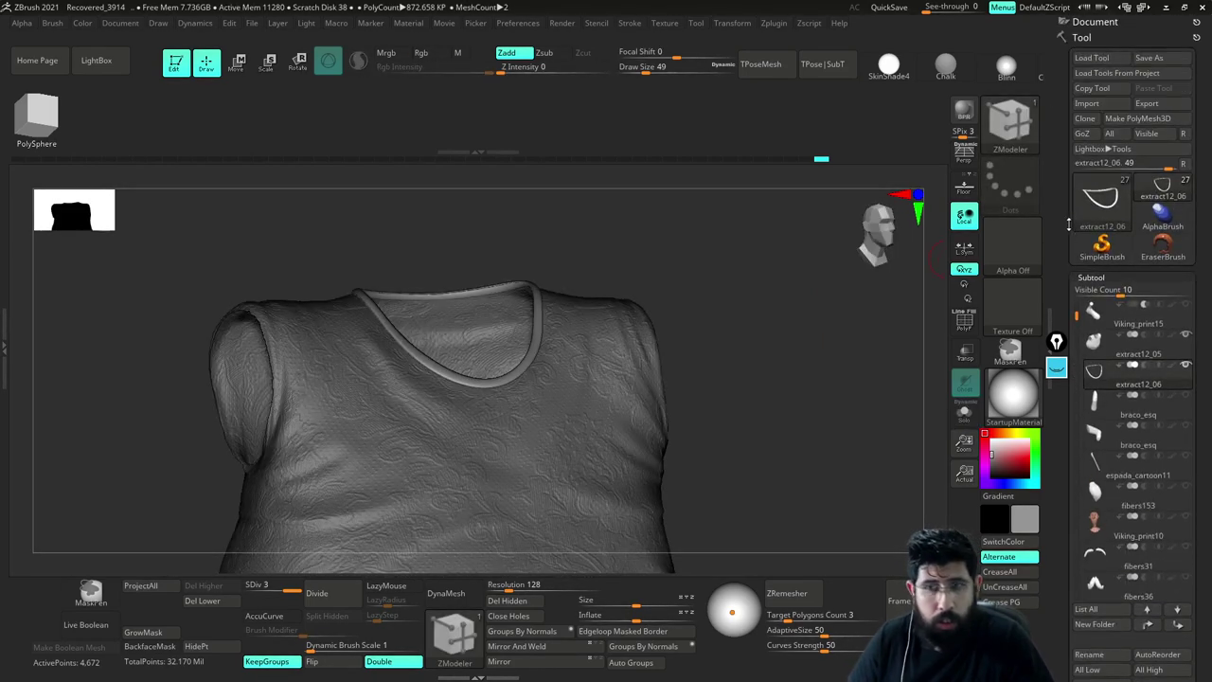
pyautogui.keyDown('shift'); pyautogui.click(1190, 310); pyautogui.keyUp('shift')
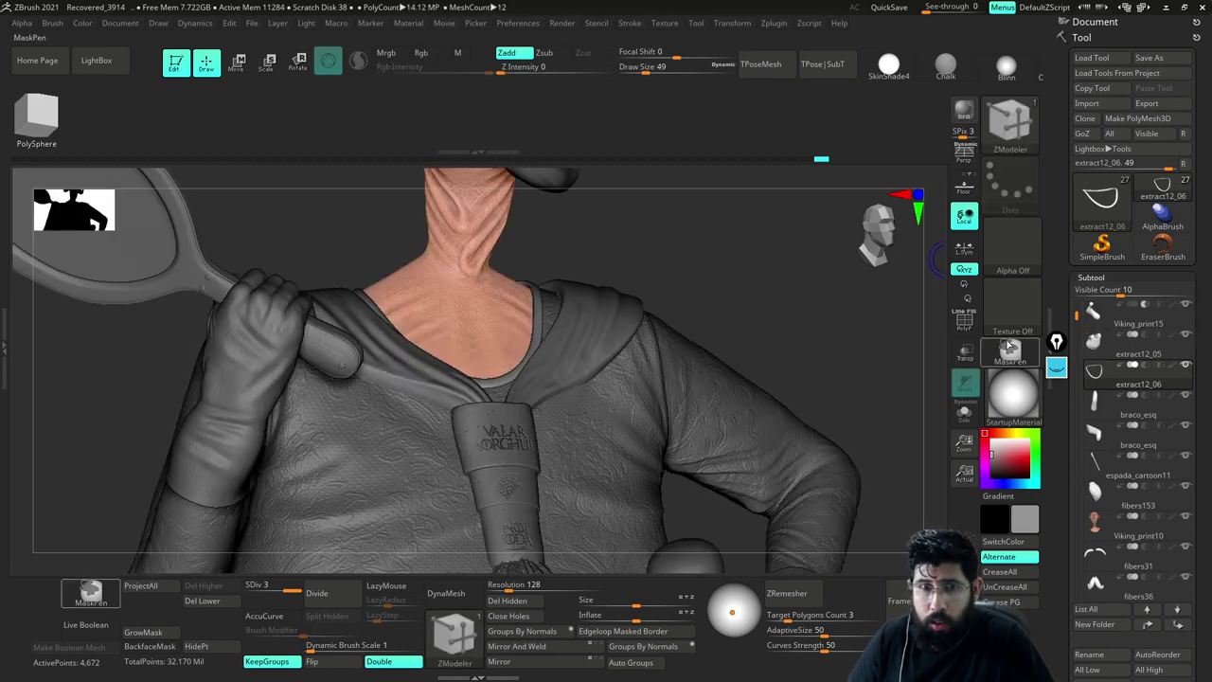
pyautogui.moveTo(815, 286); pyautogui.dragTo(825, 360)
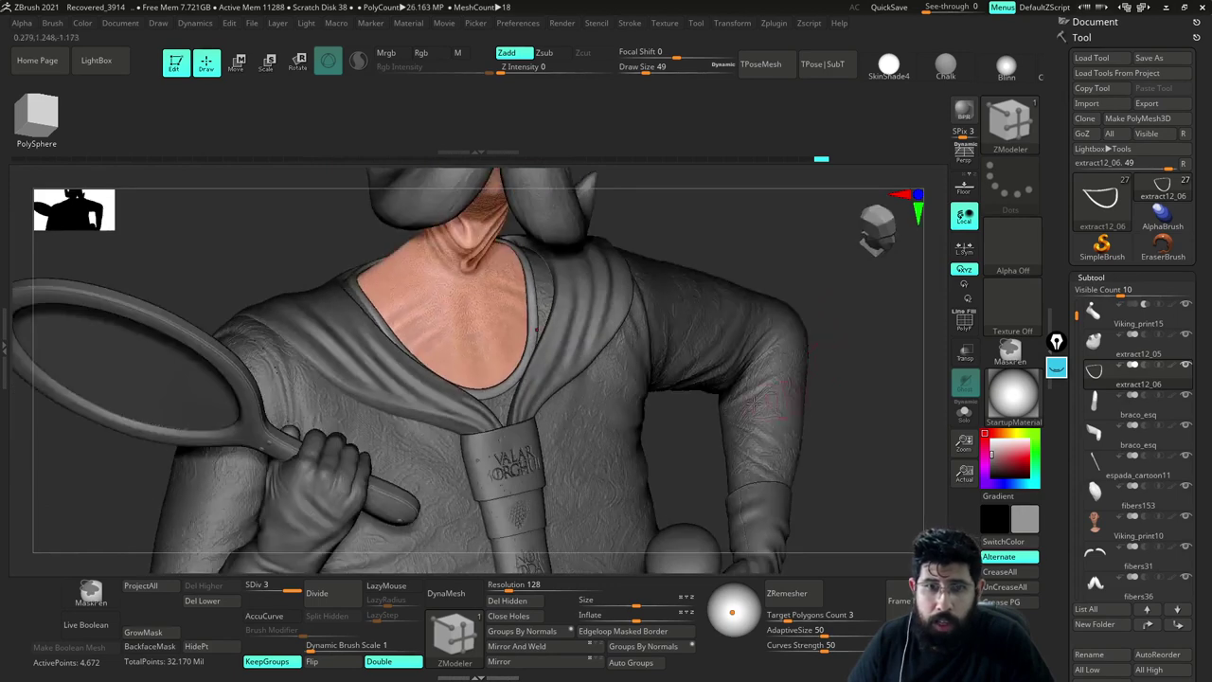
pyautogui.keyDown('alt'); pyautogui.click(741, 350); pyautogui.keyUp('alt')
pyautogui.hotkey('alt', 's')
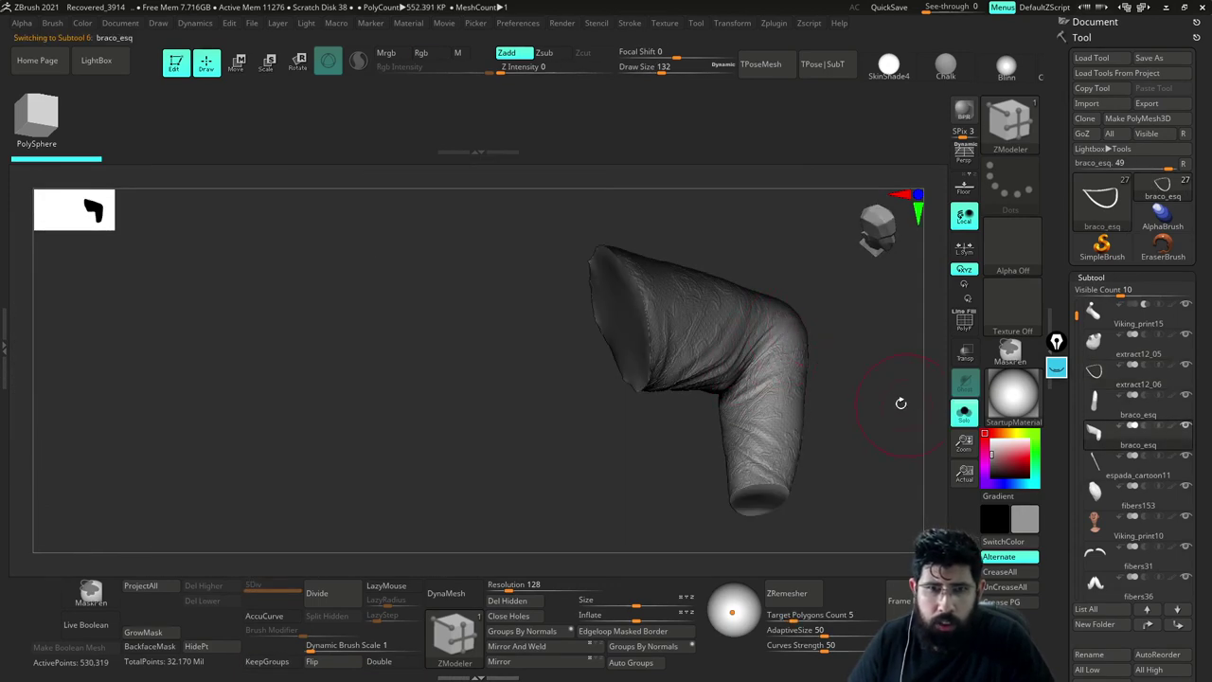
pyautogui.hotkey('alt', 's')
# Select the shirt subtool extract12_05, isolate it, and close its neck and arm openings
pyautogui.keyDown('alt'); pyautogui.click(614, 438); pyautogui.keyUp('alt')
pyautogui.hotkey('alt', 's')
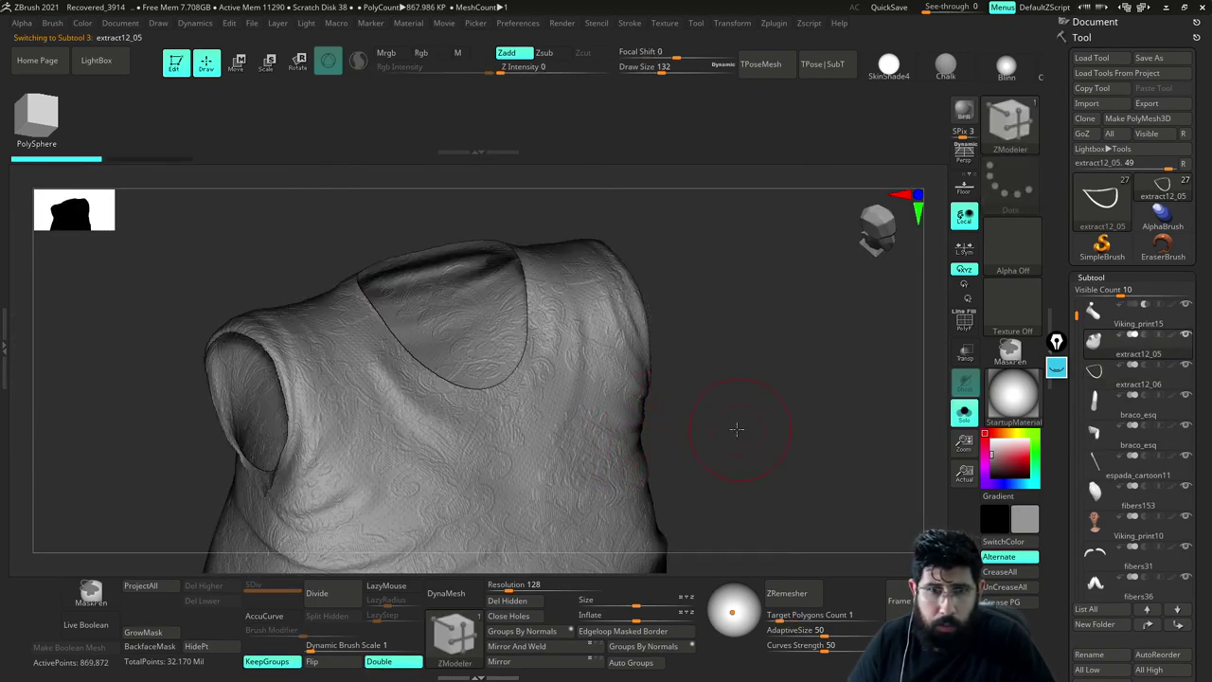
pyautogui.moveTo(819, 410); pyautogui.dragTo(837, 400)
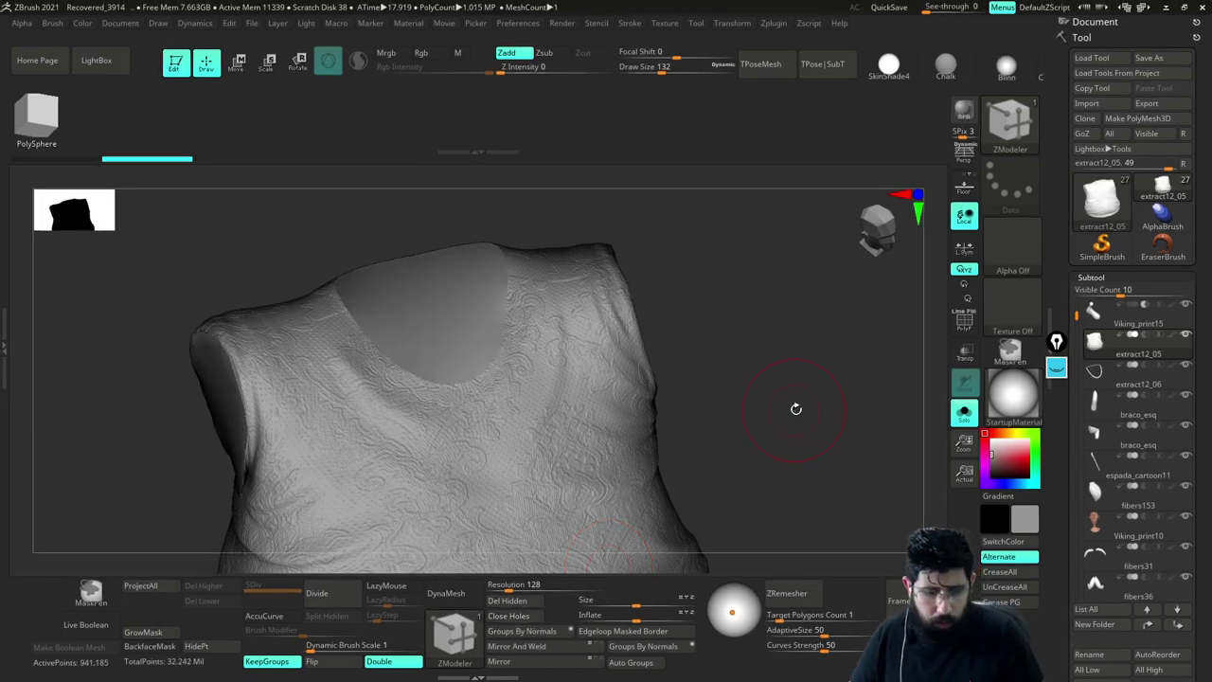
# Examine the closed shirt's neckline and collar together with the full character
pyautogui.hotkey('shift', 's')
pyautogui.moveTo(736, 240); pyautogui.dragTo(668, 284)
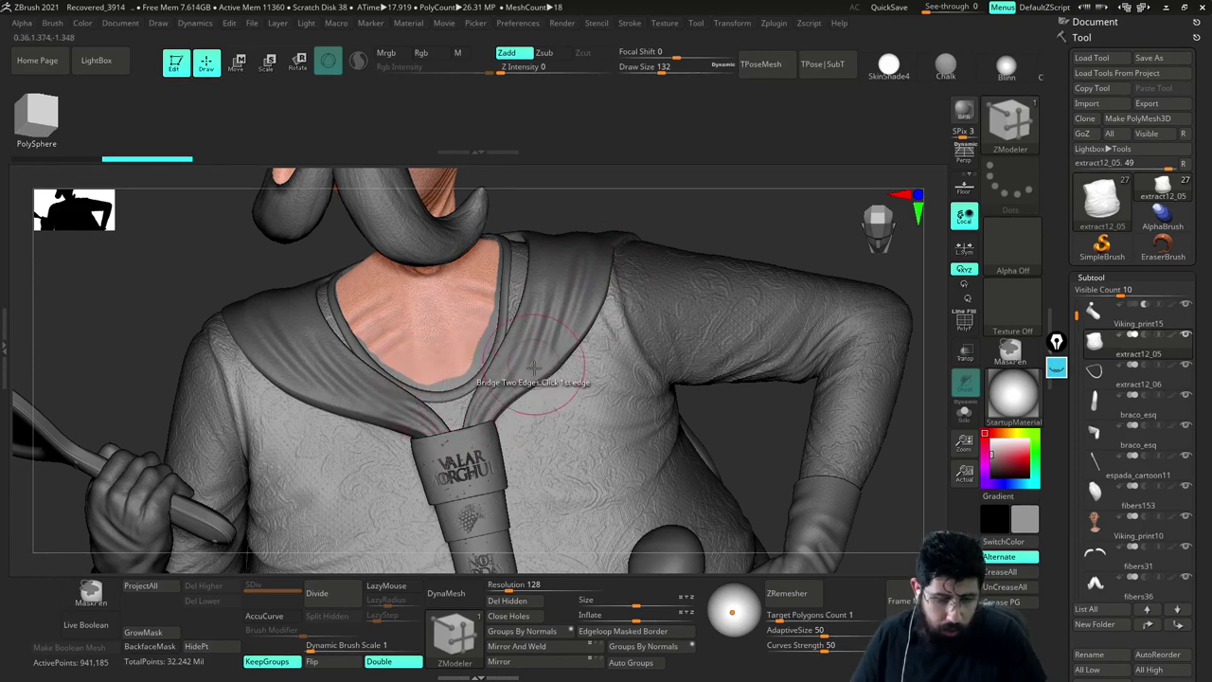
pyautogui.hotkey('ctrl', 'shift', 's')
pyautogui.moveTo(703, 231); pyautogui.dragTo(696, 326)
pyautogui.press('s')
pyautogui.moveTo(420, 403); pyautogui.dragTo(417, 402)
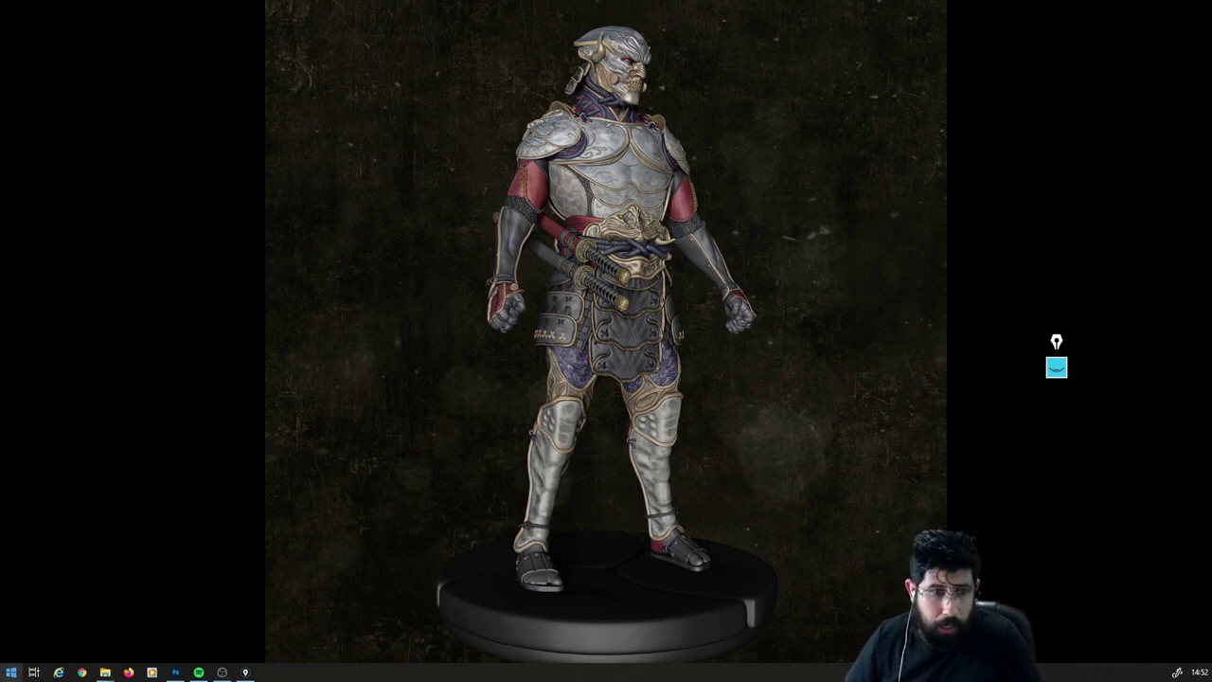
# Search Windows for zbrush2021 to relaunch the sculpting program
pyautogui.click(22, 665)
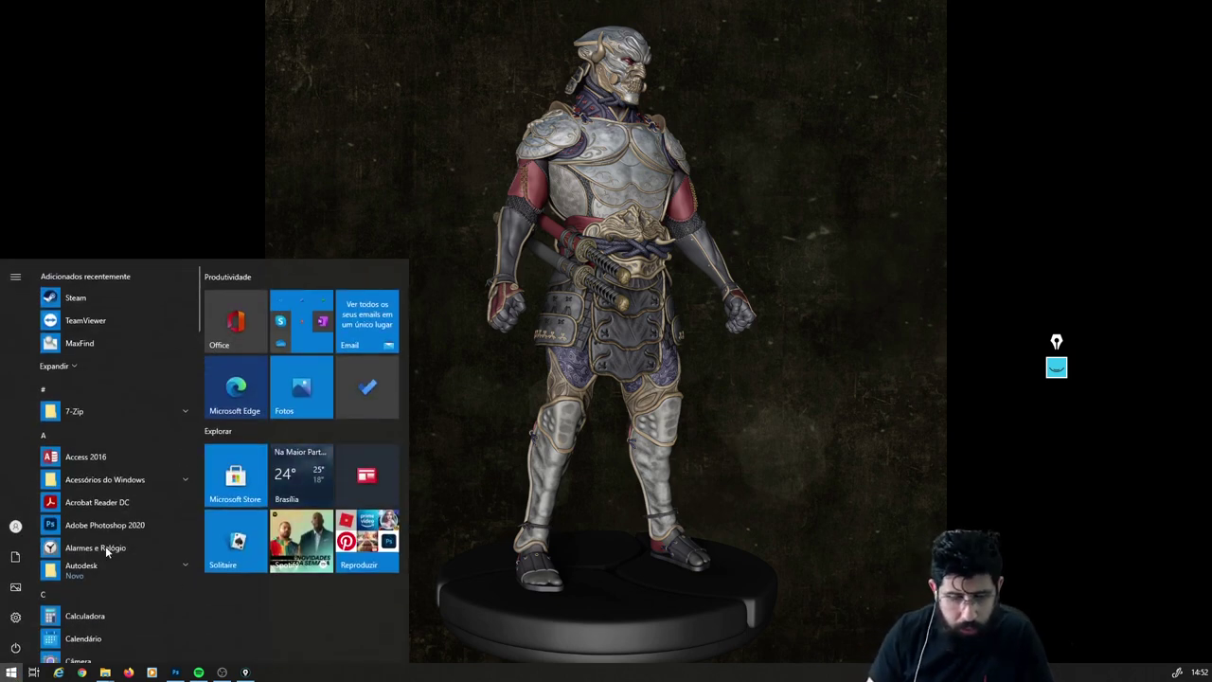
pyautogui.write('zbeu')
pyautogui.press('BackSpace')
pyautogui.press('BackSpace')
pyautogui.write('ru')
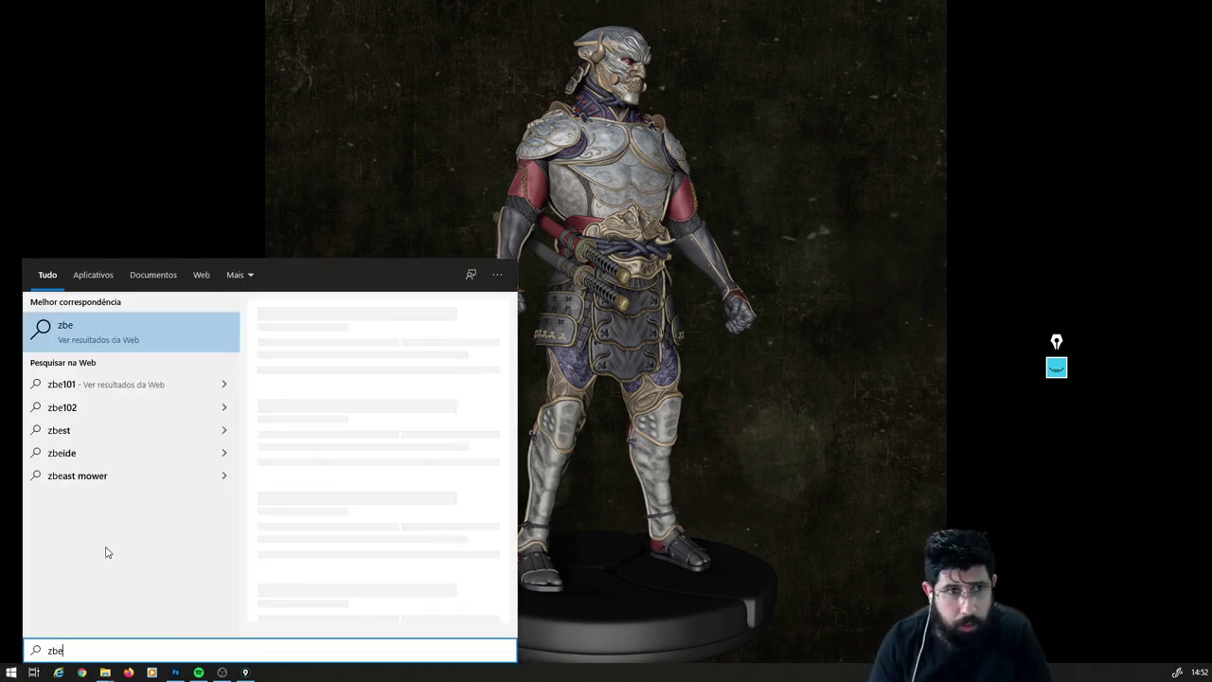
pyautogui.press('BackSpace')
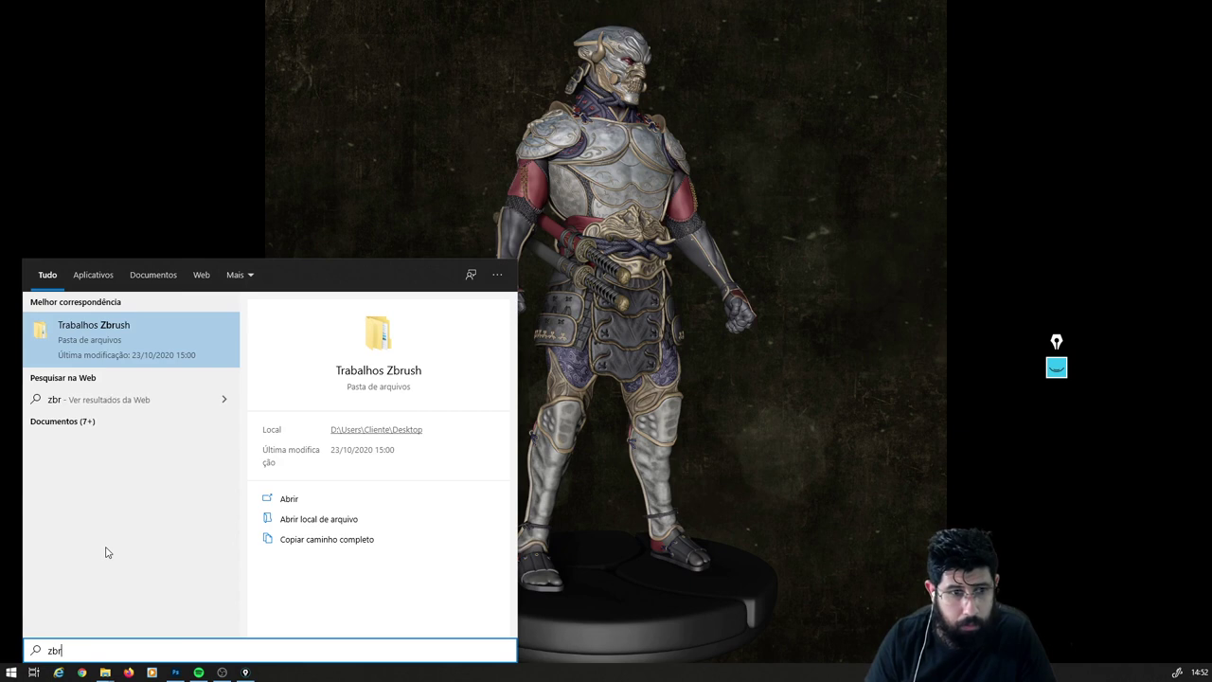
pyautogui.write('ush')
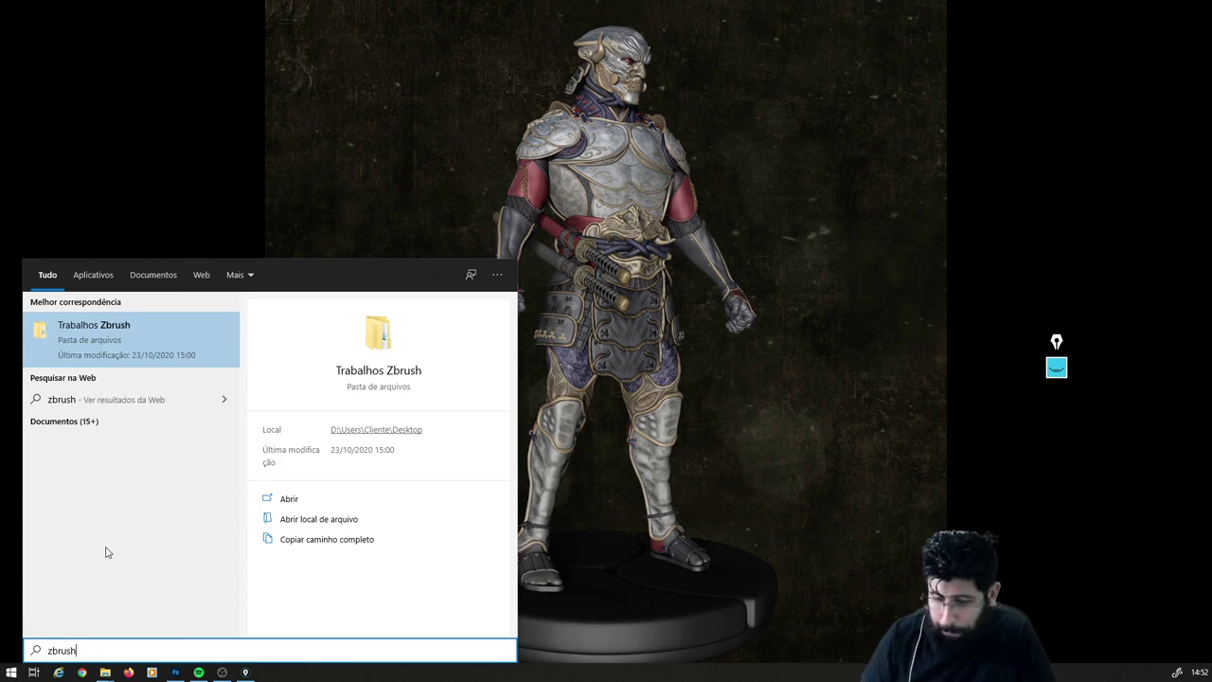
pyautogui.write('2021')
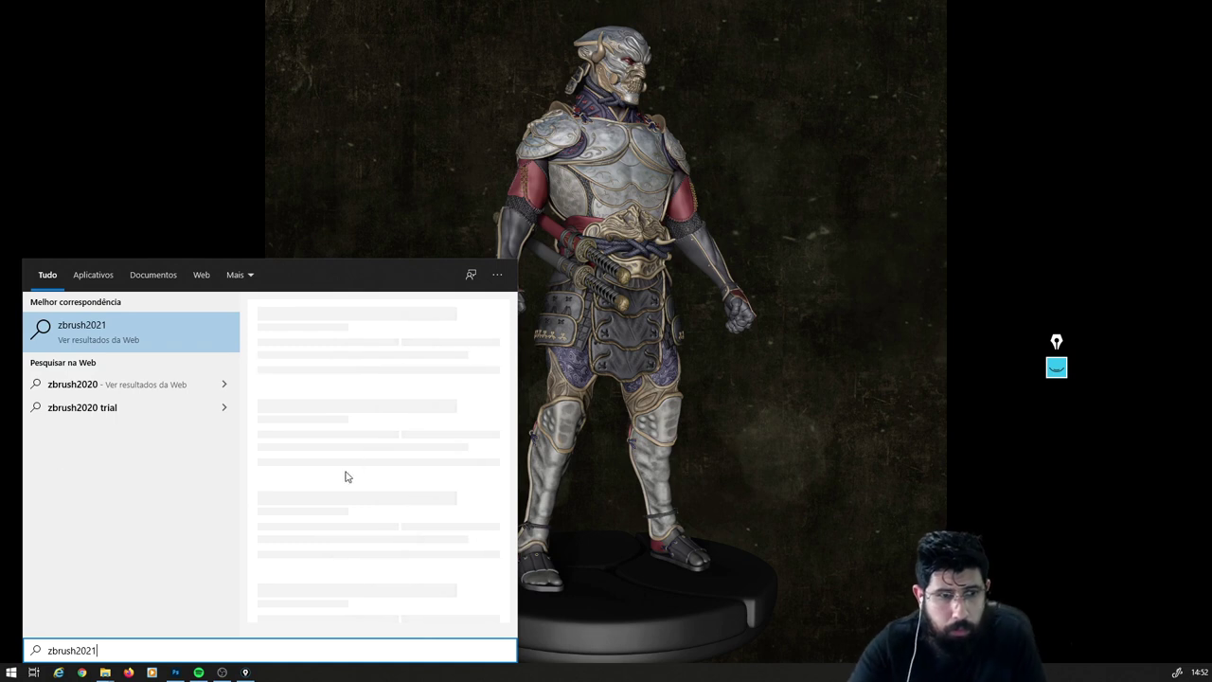
pyautogui.click(883, 358)
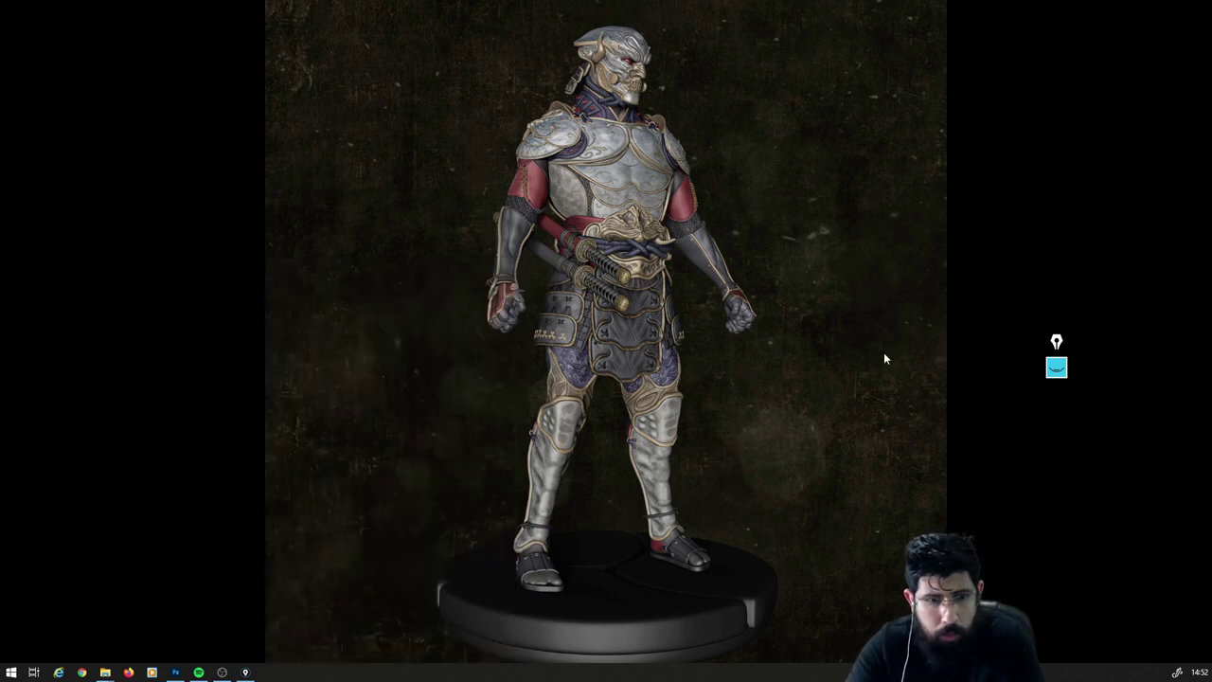
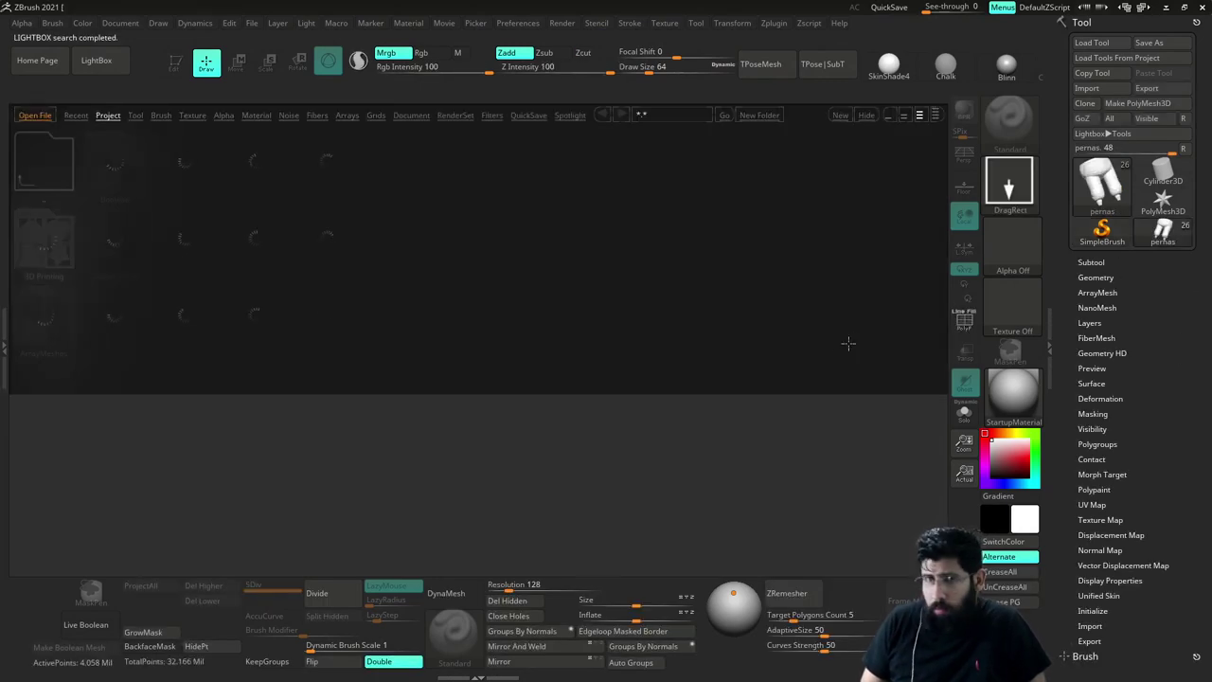
# Hide LightBox, enter Edit mode on the reloaded pernas model, and expand its subtool list
pyautogui.click(99, 61)
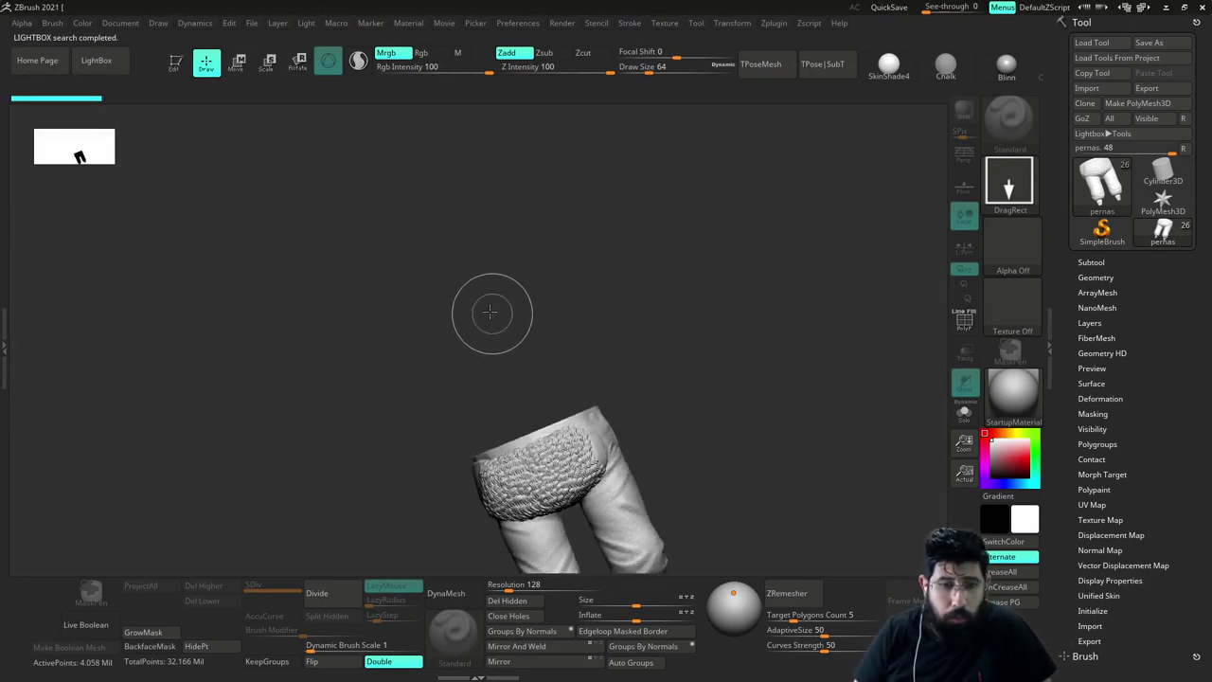
pyautogui.press('t')
pyautogui.moveTo(802, 412); pyautogui.dragTo(804, 412)
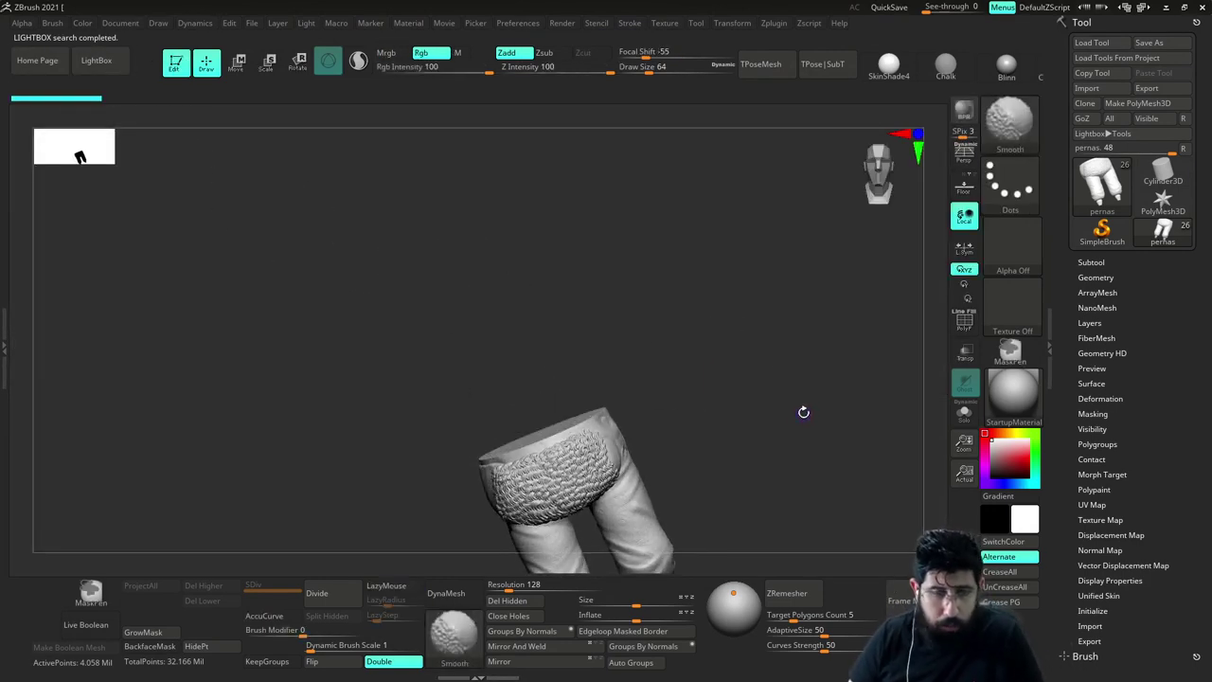
pyautogui.click(777, 393)
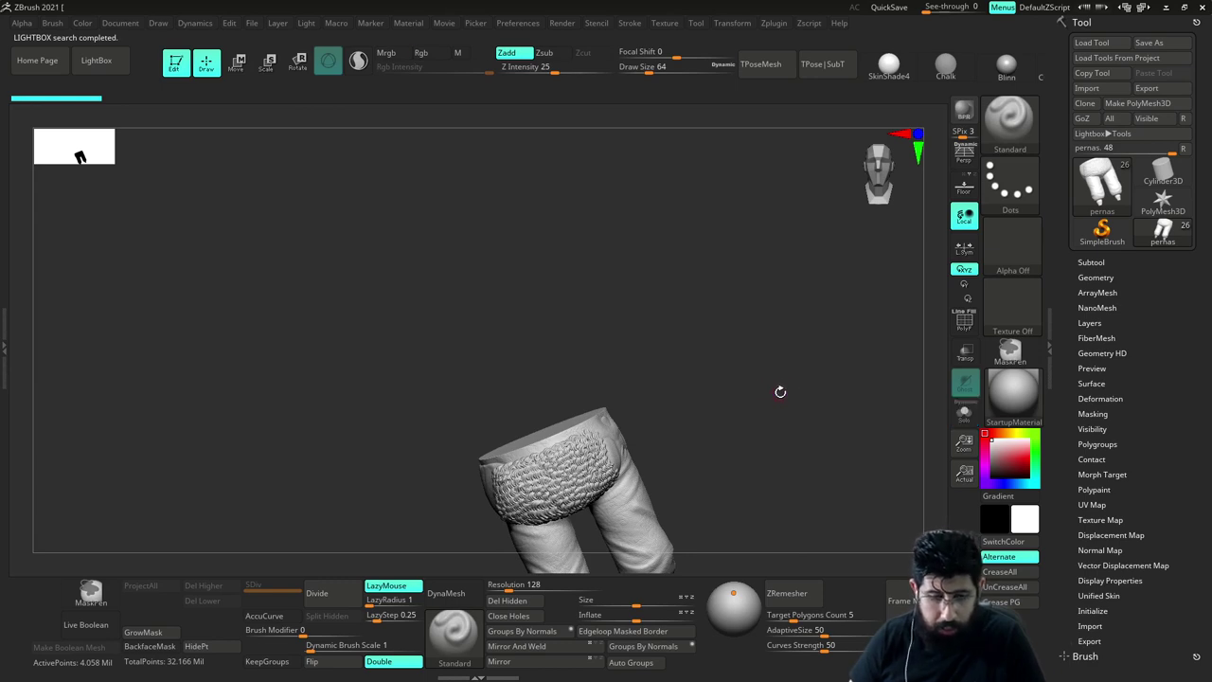
pyautogui.click(1094, 262)
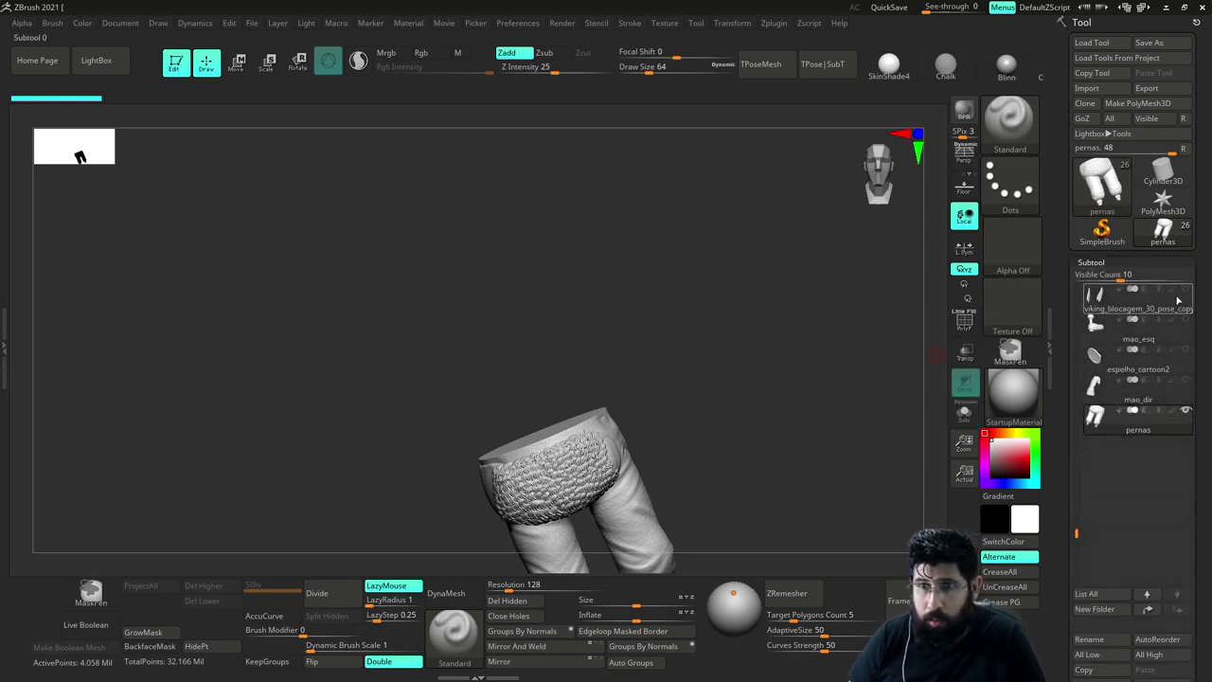
# Show all the character's subtools and select the shirt, extract12_05
pyautogui.keyDown('shift'); pyautogui.click(1186, 293); pyautogui.keyUp('shift')
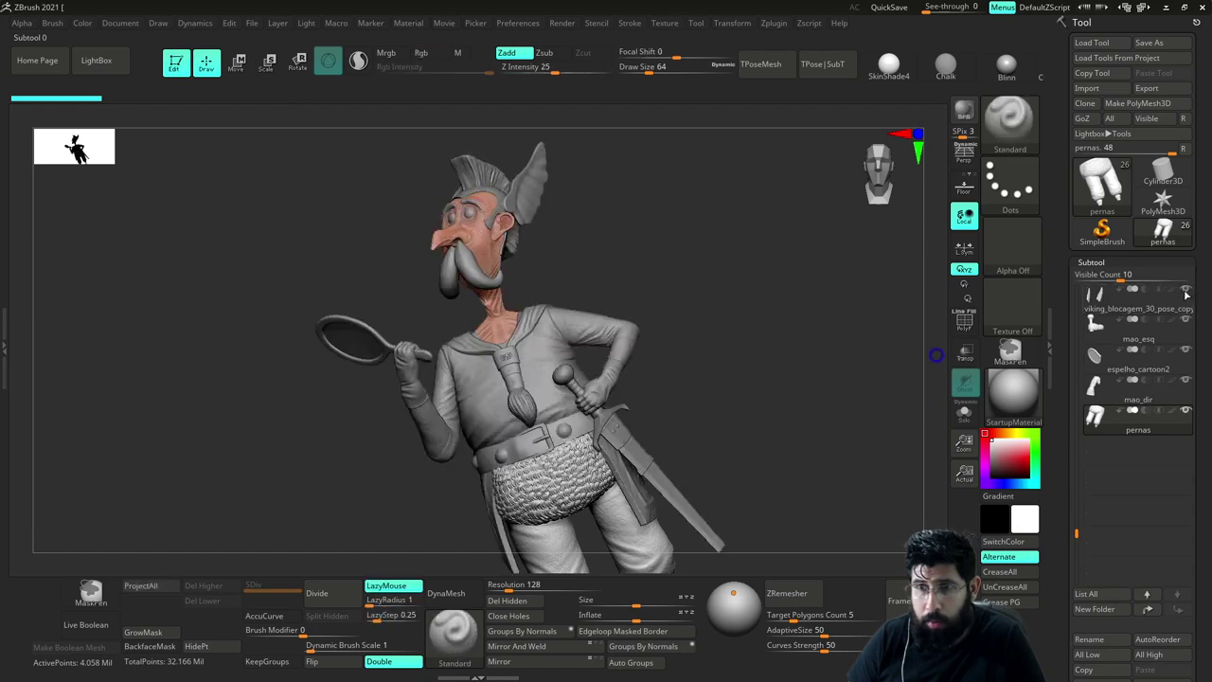
pyautogui.moveTo(799, 354)
pyautogui.mouseDown()
pyautogui.moveTo(733, 366)
pyautogui.moveTo(812, 376)
pyautogui.moveTo(593, 358)
pyautogui.mouseUp()
pyautogui.press('s')
pyautogui.click(714, 363)
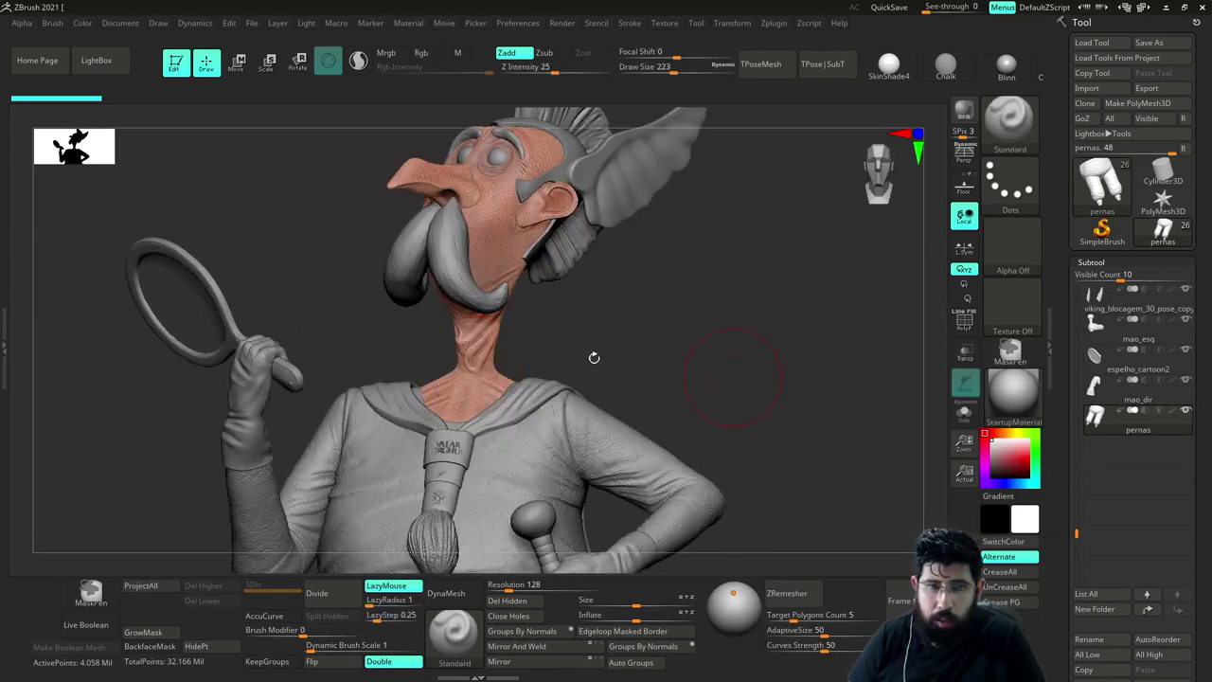
pyautogui.press('s')
pyautogui.click(506, 454)
pyautogui.keyDown('alt'); pyautogui.click(507, 450); pyautogui.keyUp('alt')
pyautogui.moveTo(665, 376); pyautogui.dragTo(671, 398)
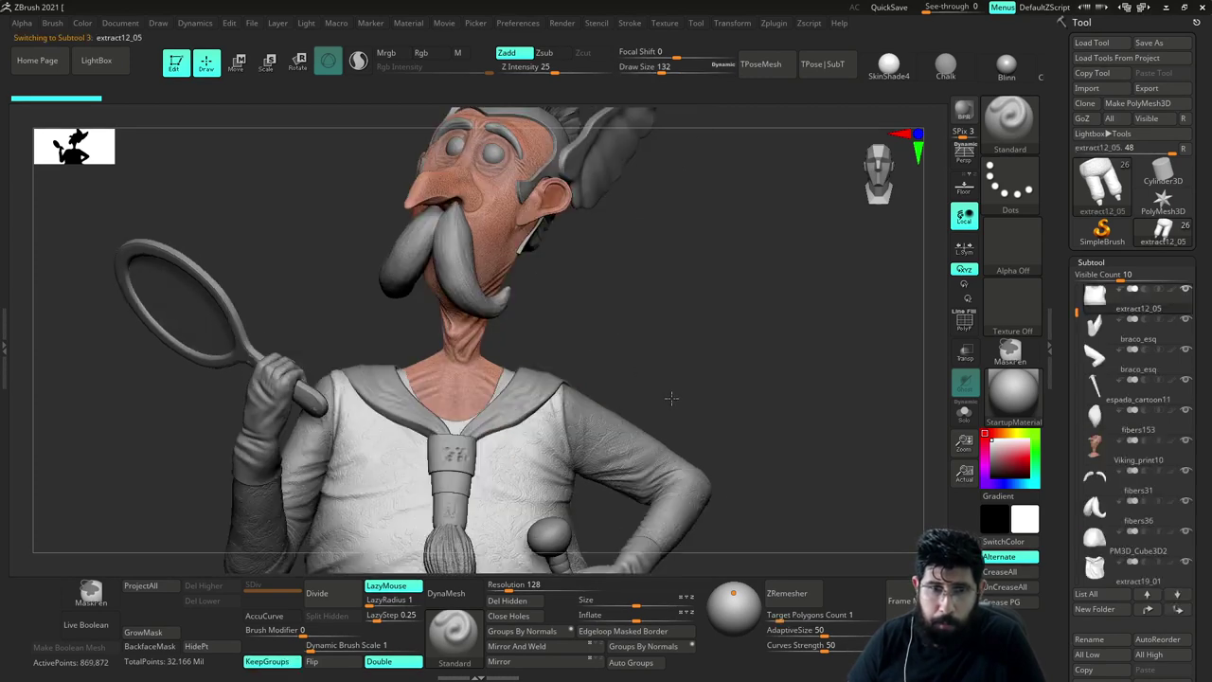
# Isolate the shirt and duplicate it as a separate subtool
pyautogui.hotkey('alt', 's')
pyautogui.moveTo(764, 417); pyautogui.dragTo(742, 343)
pyautogui.hotkey('ctrl', 'shift', 'd')
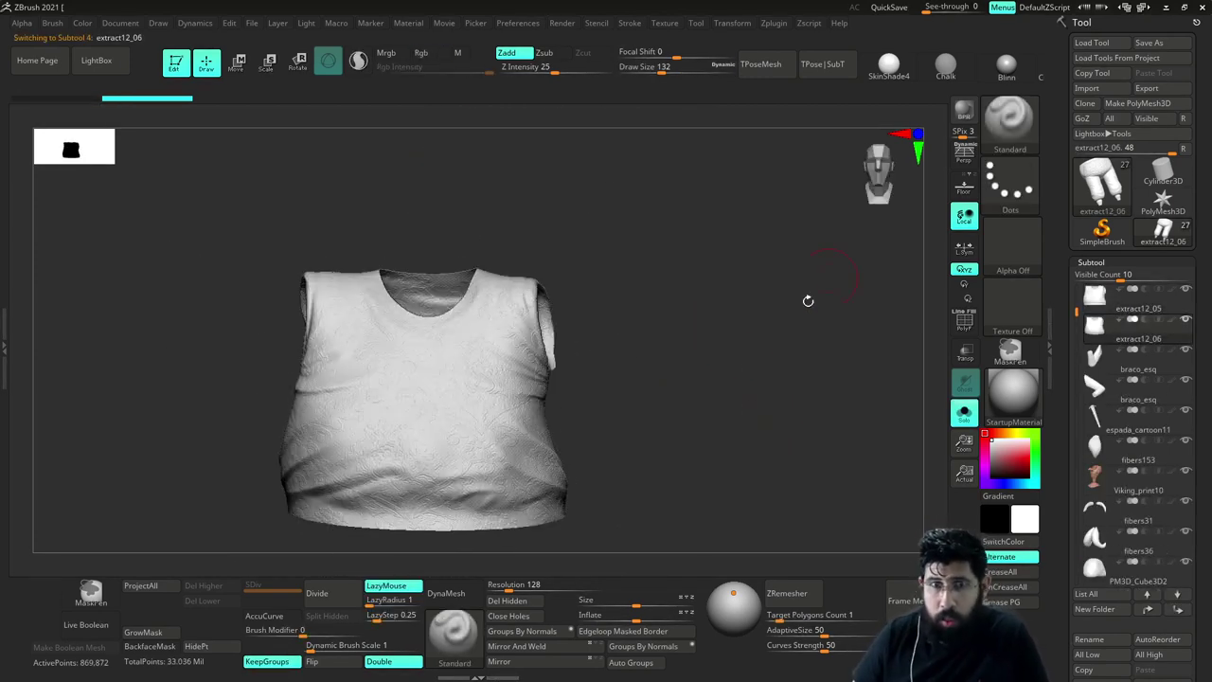
pyautogui.moveTo(707, 397); pyautogui.dragTo(722, 377)
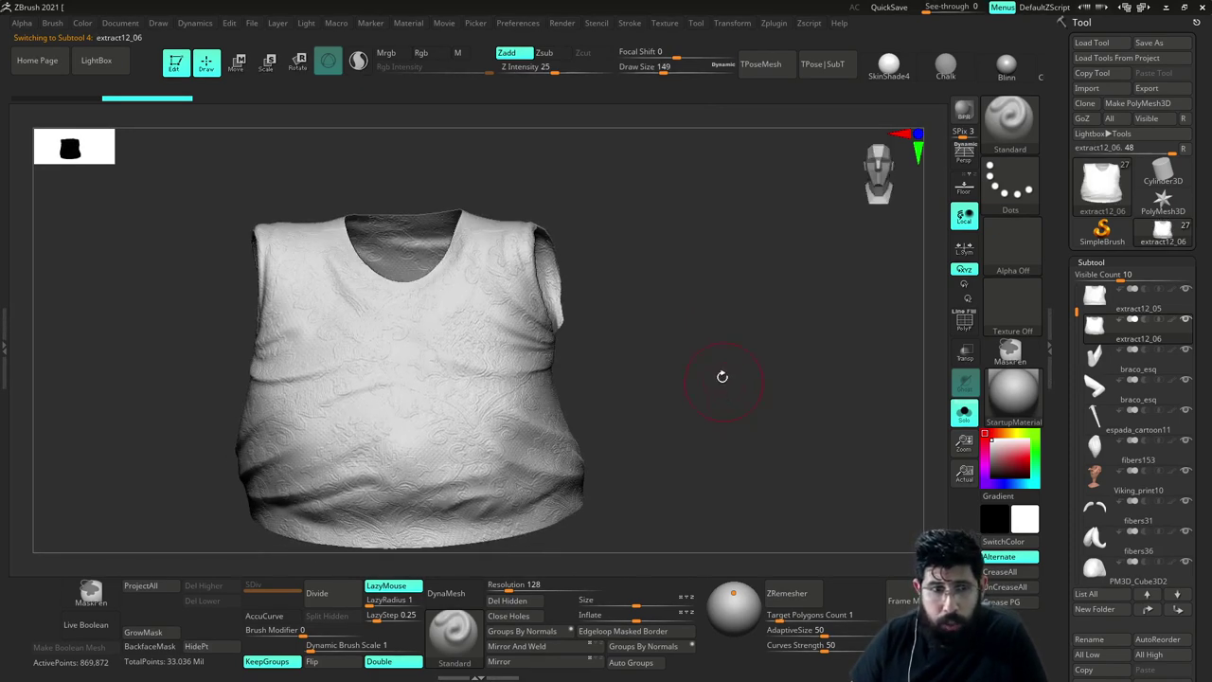
# ZRemesh the duplicated shirt with a target polygon count of 5, display its wireframe, and assign it a single polygroup
pyautogui.click(809, 615)
pyautogui.write('5')
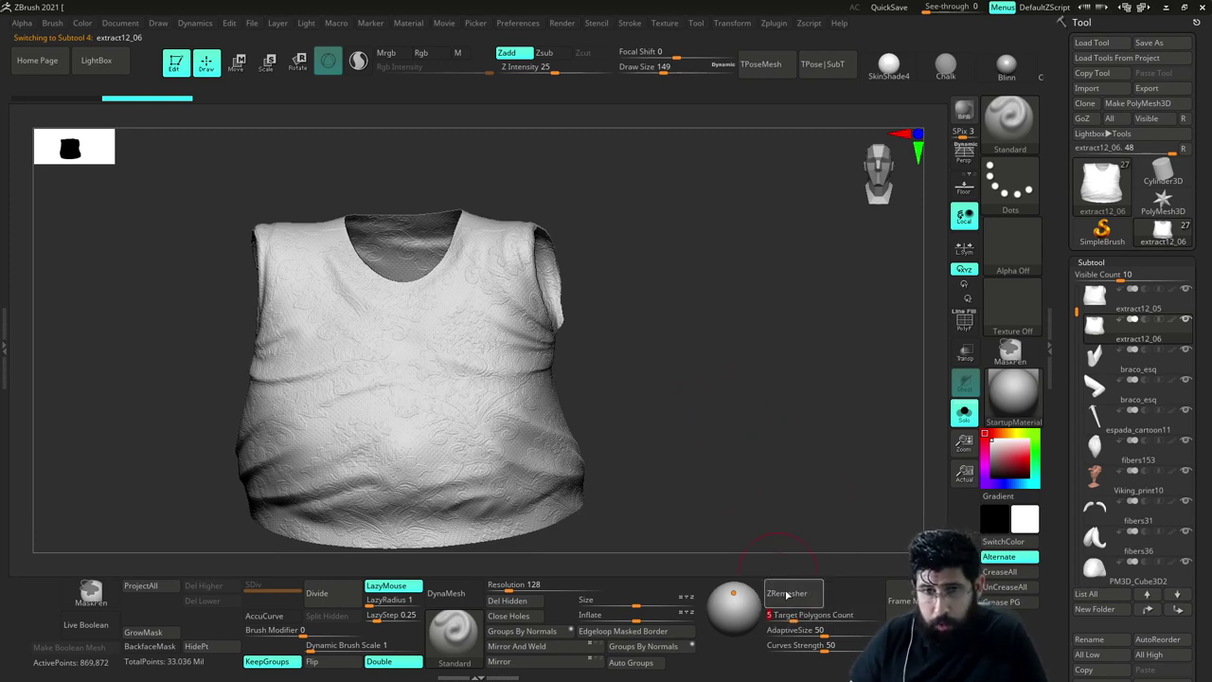
pyautogui.click(790, 593)
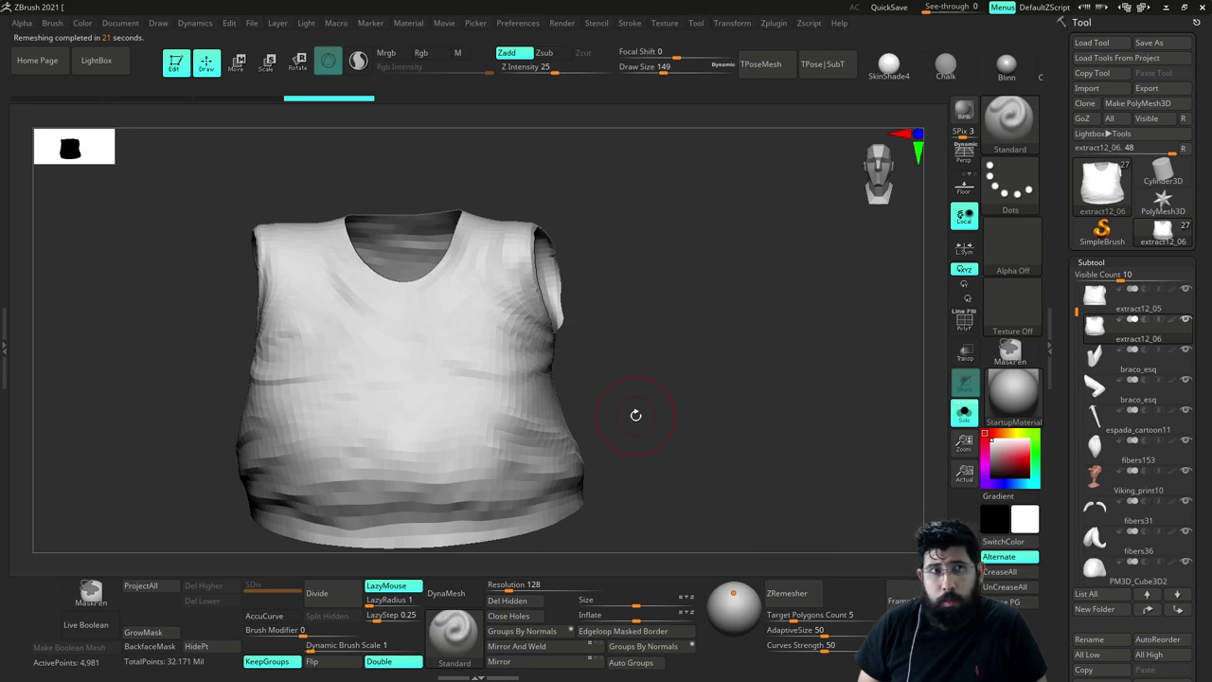
pyautogui.moveTo(743, 390); pyautogui.dragTo(786, 355)
pyautogui.hotkey('shift', 'f')
pyautogui.hotkey('ctrl', 'w')
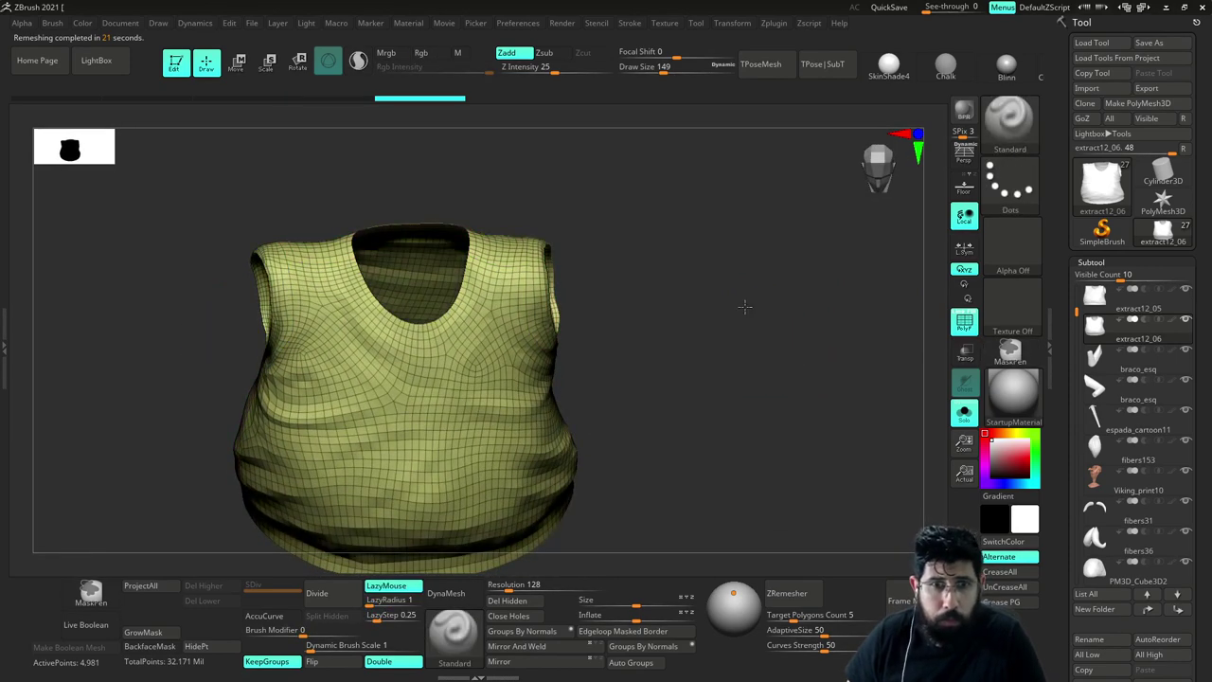
# Set the selection stroke to Lasso and isolate the polygons around the remeshed shirt's neckline
pyautogui.moveTo(745, 306)
pyautogui.keyDown('alt'); pyautogui.mouseDown()
pyautogui.moveTo(786, 330)
pyautogui.moveTo(868, 471)
pyautogui.mouseUp(); pyautogui.keyUp('alt')
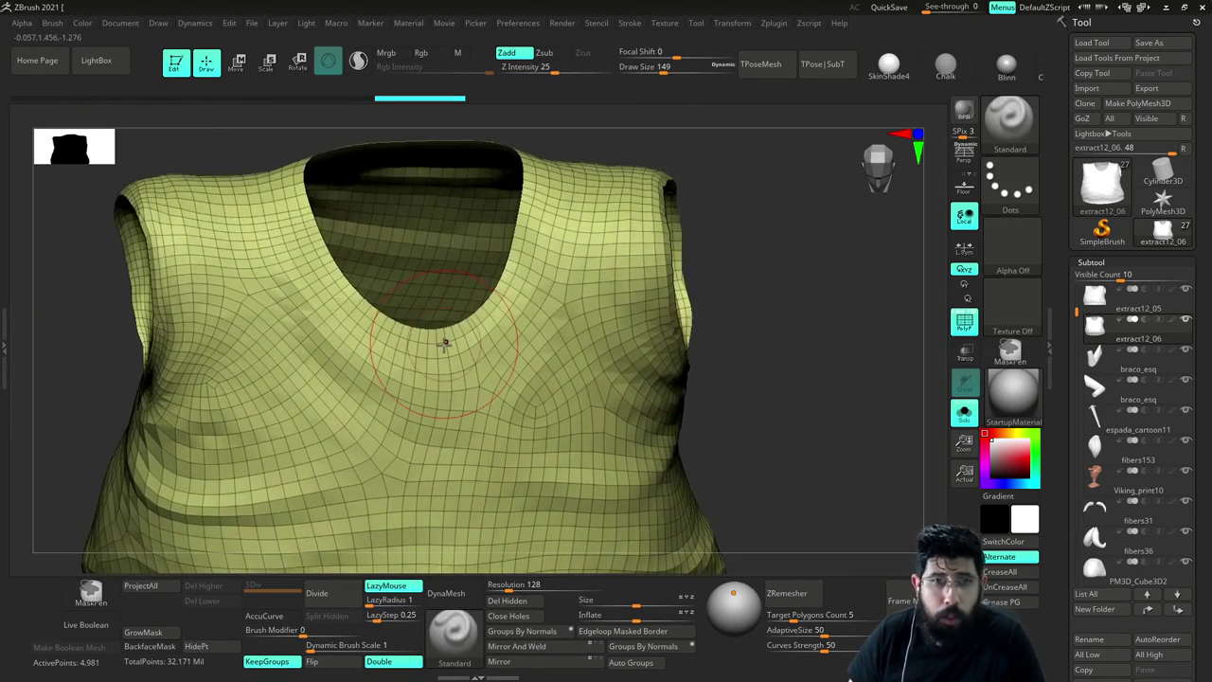
pyautogui.press('s')
pyautogui.moveTo(443, 346); pyautogui.dragTo(436, 347)
pyautogui.moveTo(758, 295)
pyautogui.keyDown('alt'); pyautogui.mouseDown()
pyautogui.moveTo(768, 287)
pyautogui.moveTo(725, 303)
pyautogui.moveTo(741, 311)
pyautogui.moveTo(727, 350)
pyautogui.mouseUp(); pyautogui.keyUp('alt')
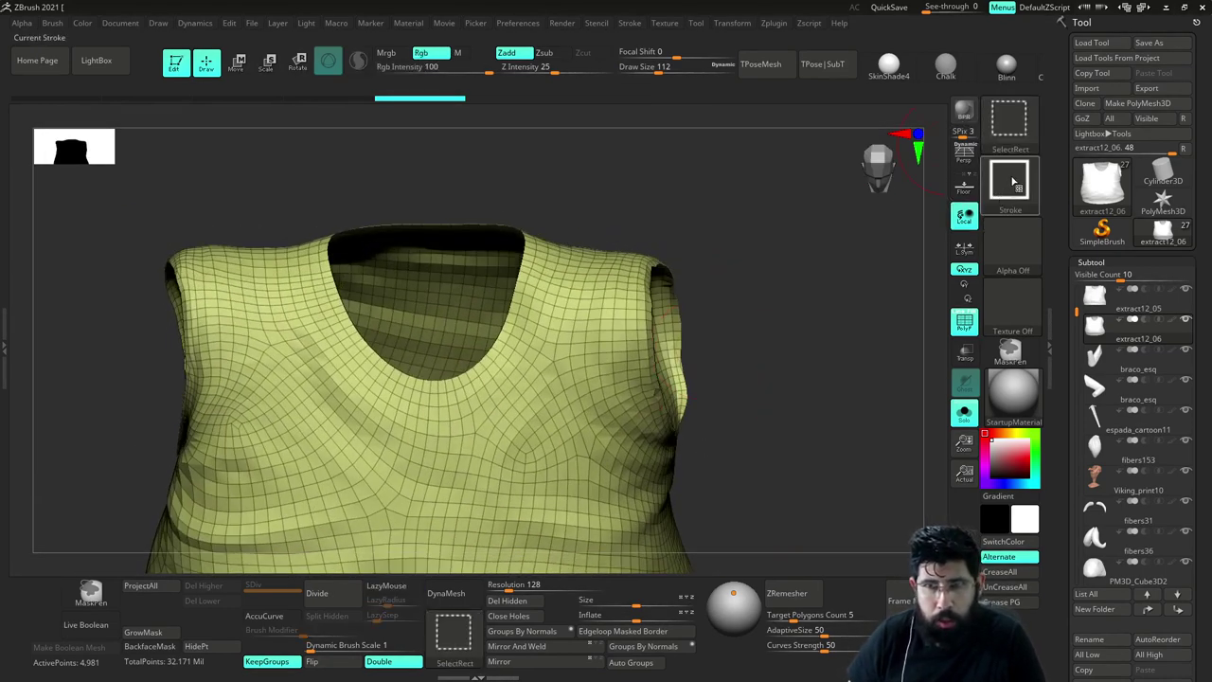
pyautogui.keyDown('ctrl'); pyautogui.keyDown('shift'); pyautogui.click(1013, 183); pyautogui.keyUp('shift'); pyautogui.keyUp('ctrl')
pyautogui.keyDown('ctrl'); pyautogui.keyDown('shift'); pyautogui.click(751, 197); pyautogui.keyUp('shift'); pyautogui.keyUp('ctrl')
pyautogui.moveTo(566, 214); pyautogui.dragTo(547, 180)
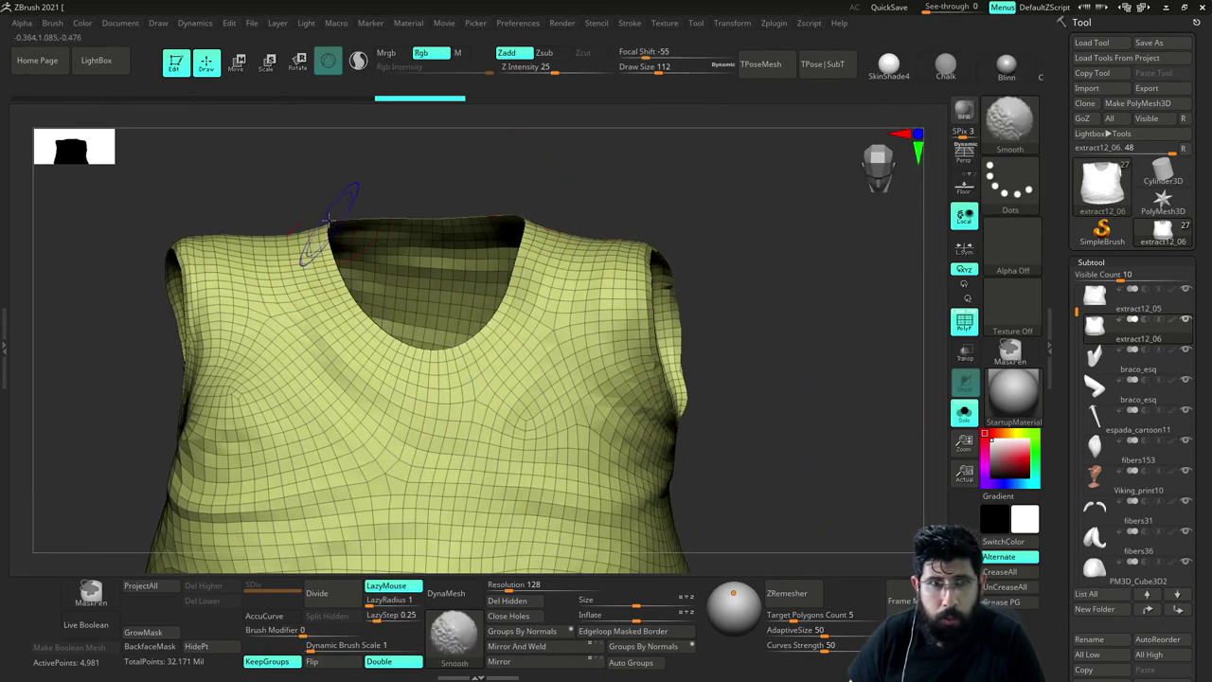
pyautogui.moveTo(306, 198)
pyautogui.keyDown('ctrl'); pyautogui.keyDown('shift'); pyautogui.mouseDown()
pyautogui.moveTo(298, 290)
pyautogui.moveTo(354, 368)
pyautogui.moveTo(500, 343)
pyautogui.moveTo(557, 255)
pyautogui.moveTo(526, 145)
pyautogui.moveTo(536, 140)
pyautogui.mouseUp(); pyautogui.keyUp('shift'); pyautogui.keyUp('ctrl')
pyautogui.moveTo(663, 203); pyautogui.dragTo(628, 334)
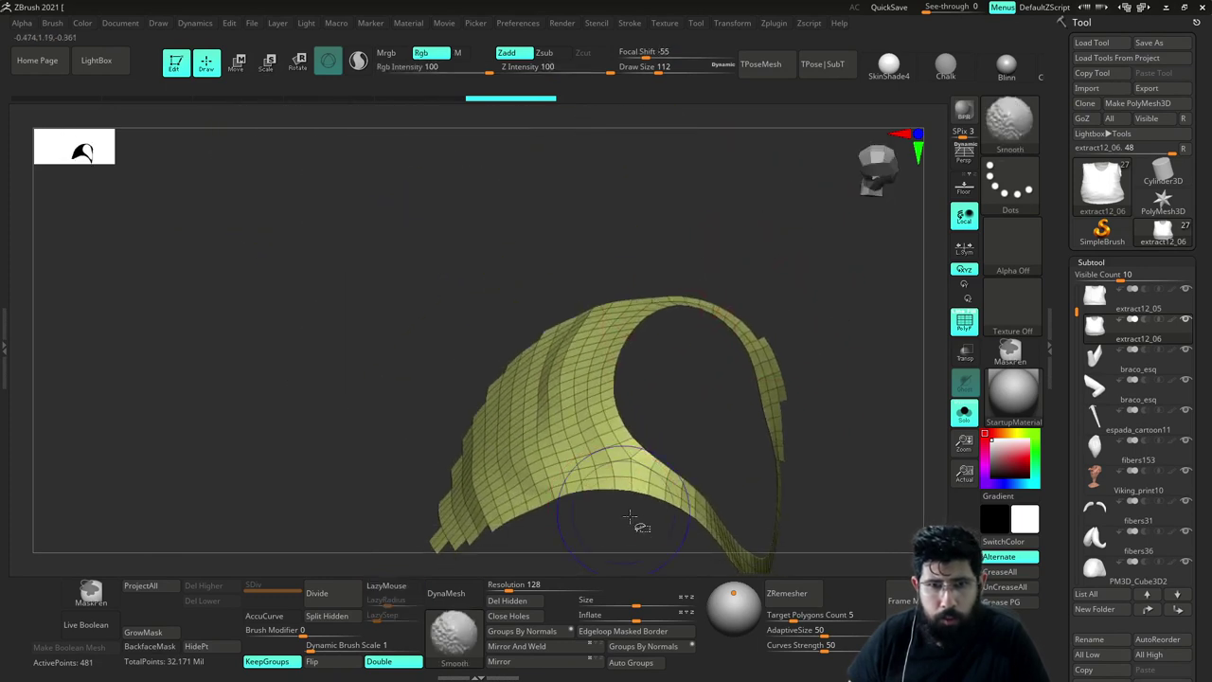
# Hide the surplus shoulder and front polygons outside the neckline's edge loop
pyautogui.moveTo(629, 513)
pyautogui.keyDown('ctrl'); pyautogui.keyDown('shift'); pyautogui.mouseDown()
pyautogui.moveTo(604, 433)
pyautogui.moveTo(611, 327)
pyautogui.mouseUp(); pyautogui.keyUp('shift'); pyautogui.keyUp('ctrl')
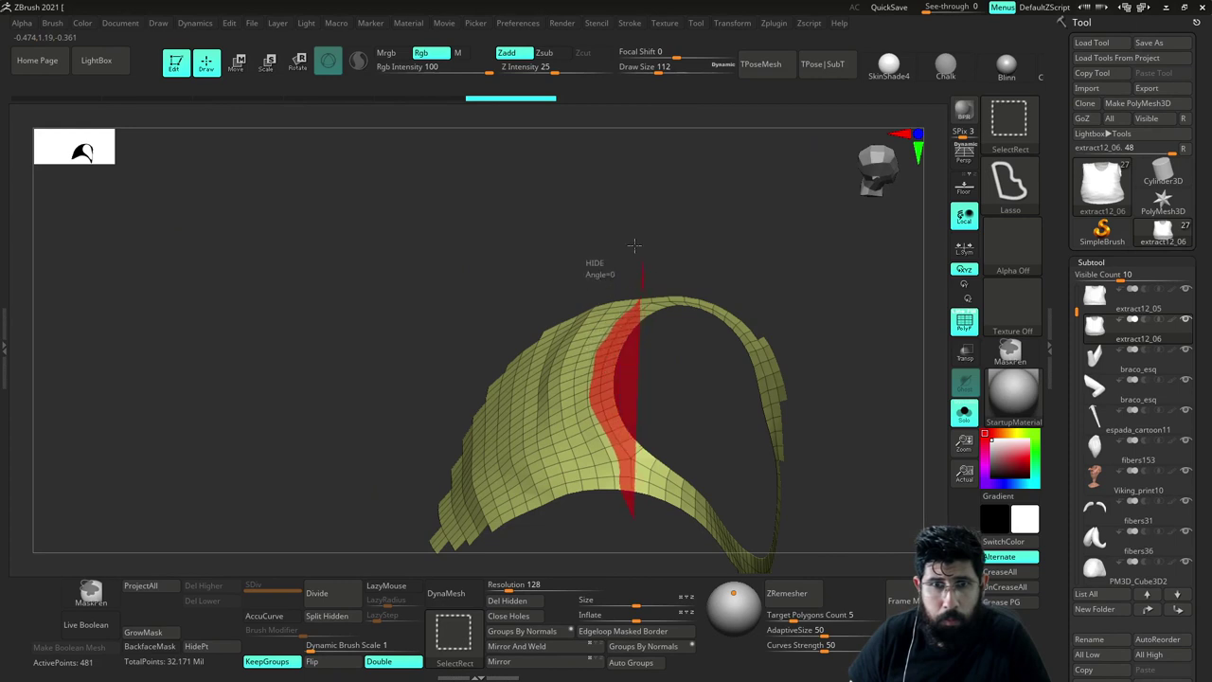
pyautogui.keyDown('ctrl'); pyautogui.keyDown('alt'); pyautogui.keyDown('shift'); pyautogui.moveTo(634, 245); pyautogui.dragTo(301, 522); pyautogui.keyUp('shift'); pyautogui.keyUp('alt'); pyautogui.keyUp('ctrl')
pyautogui.moveTo(493, 448)
pyautogui.keyDown('ctrl'); pyautogui.keyDown('alt'); pyautogui.keyDown('shift'); pyautogui.mouseDown()
pyautogui.moveTo(563, 523)
pyautogui.moveTo(293, 515)
pyautogui.moveTo(498, 511)
pyautogui.mouseUp(); pyautogui.keyUp('shift'); pyautogui.keyUp('alt'); pyautogui.keyUp('ctrl')
pyautogui.keyDown('alt'); pyautogui.moveTo(663, 466); pyautogui.dragTo(655, 326); pyautogui.keyUp('alt')
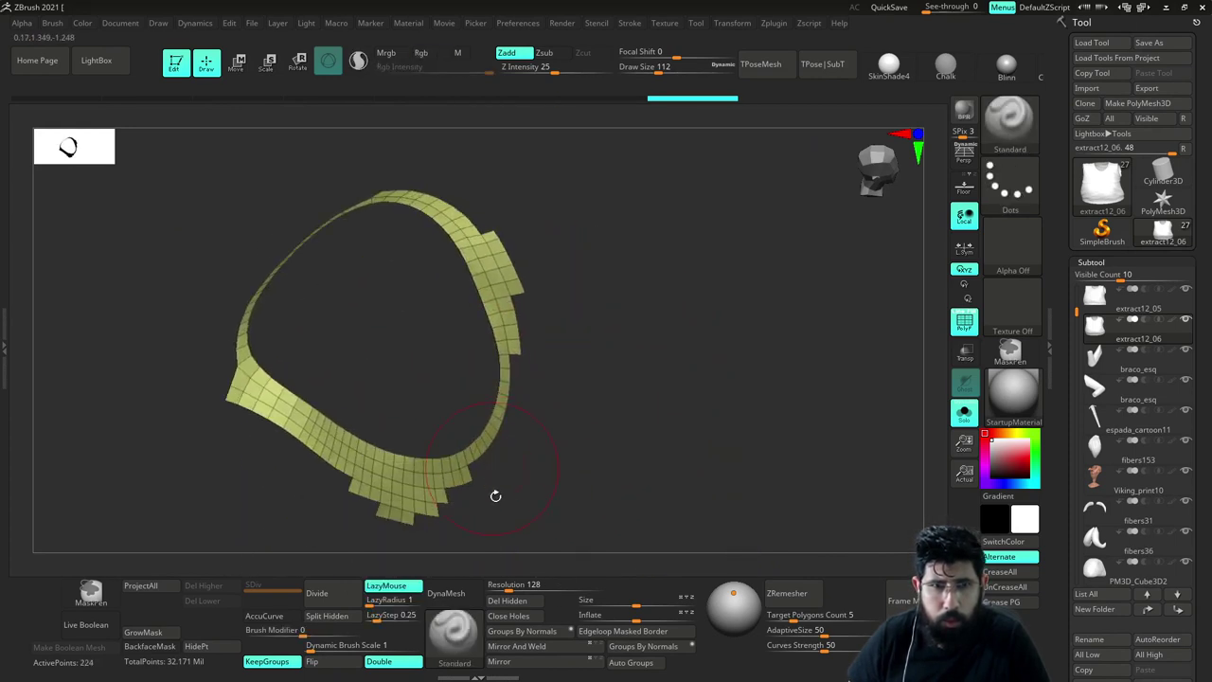
pyautogui.moveTo(495, 496)
pyautogui.mouseDown()
pyautogui.moveTo(641, 487)
pyautogui.moveTo(604, 385)
pyautogui.mouseUp()
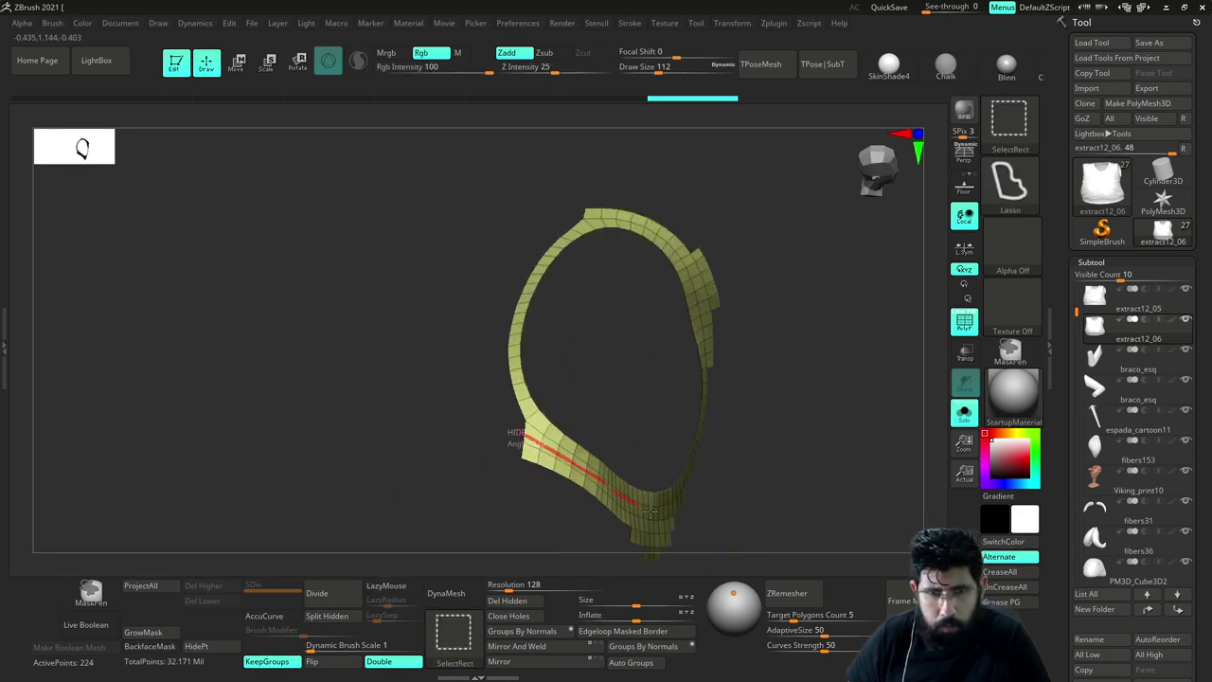
pyautogui.moveTo(689, 499)
pyautogui.keyDown('ctrl'); pyautogui.keyDown('alt'); pyautogui.keyDown('shift'); pyautogui.mouseDown()
pyautogui.moveTo(512, 453)
pyautogui.moveTo(516, 438)
pyautogui.mouseUp(); pyautogui.keyUp('shift'); pyautogui.keyUp('alt'); pyautogui.keyUp('ctrl')
pyautogui.moveTo(809, 376); pyautogui.dragTo(782, 392)
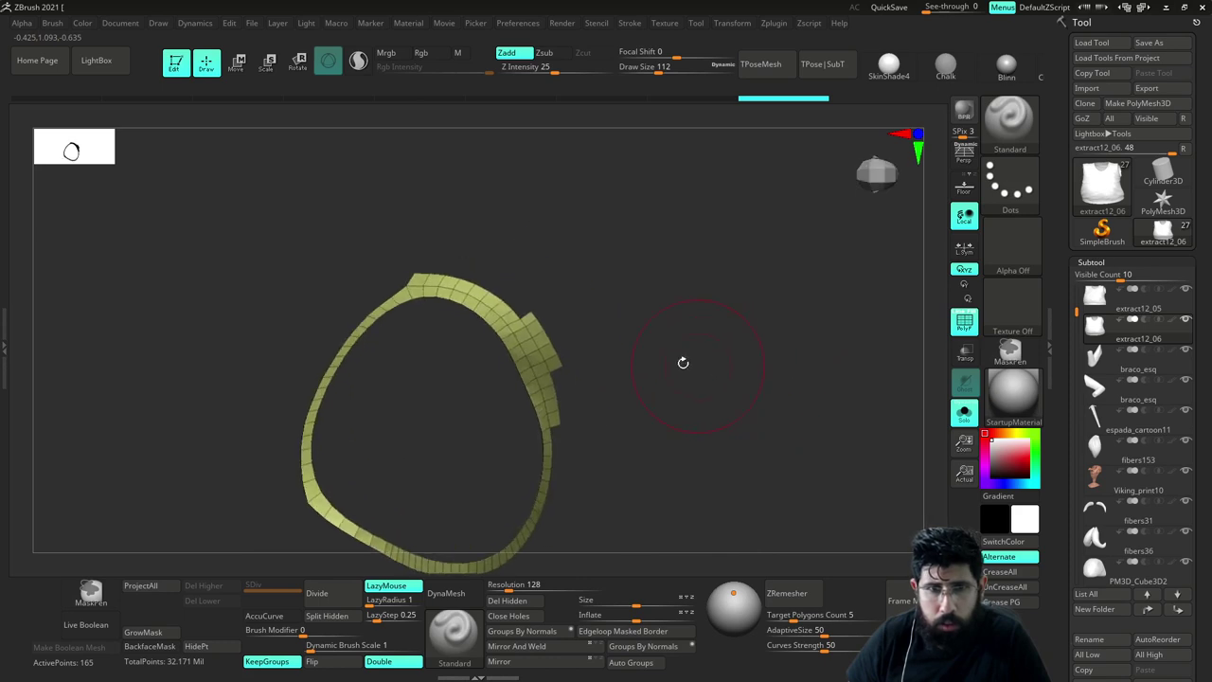
# Hide the remaining extra polygons outside the neckline's single loop and delete all hidden geometry
pyautogui.hotkey('ctrl', 'shift')
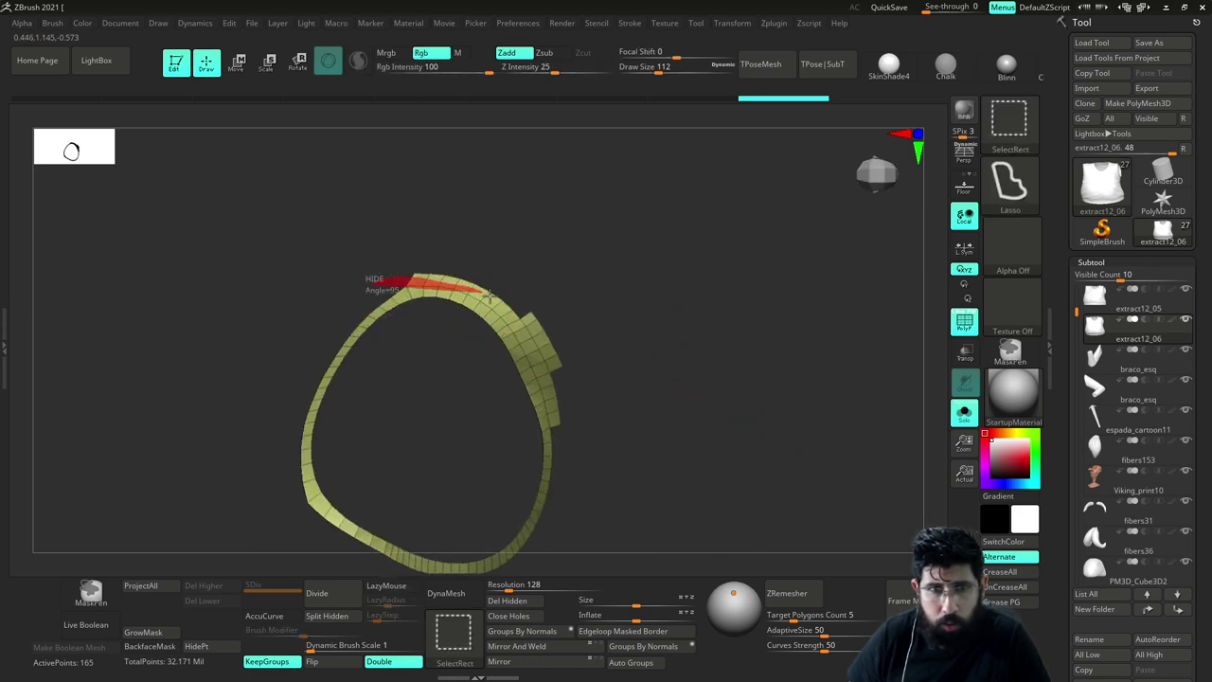
pyautogui.keyDown('ctrl'); pyautogui.keyDown('shift'); pyautogui.moveTo(490, 295); pyautogui.dragTo(532, 345); pyautogui.keyUp('shift'); pyautogui.keyUp('ctrl')
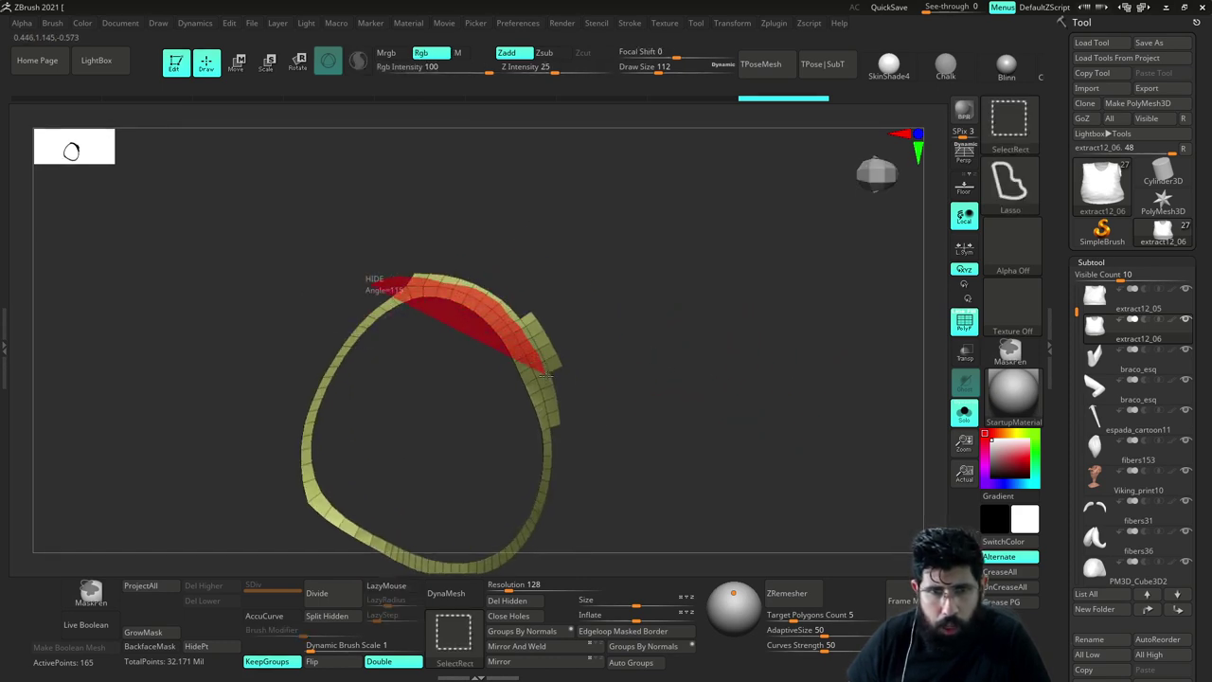
pyautogui.keyDown('ctrl'); pyautogui.keyDown('alt'); pyautogui.keyDown('shift'); pyautogui.moveTo(639, 452); pyautogui.dragTo(558, 290); pyautogui.keyUp('shift'); pyautogui.keyUp('alt'); pyautogui.keyUp('ctrl')
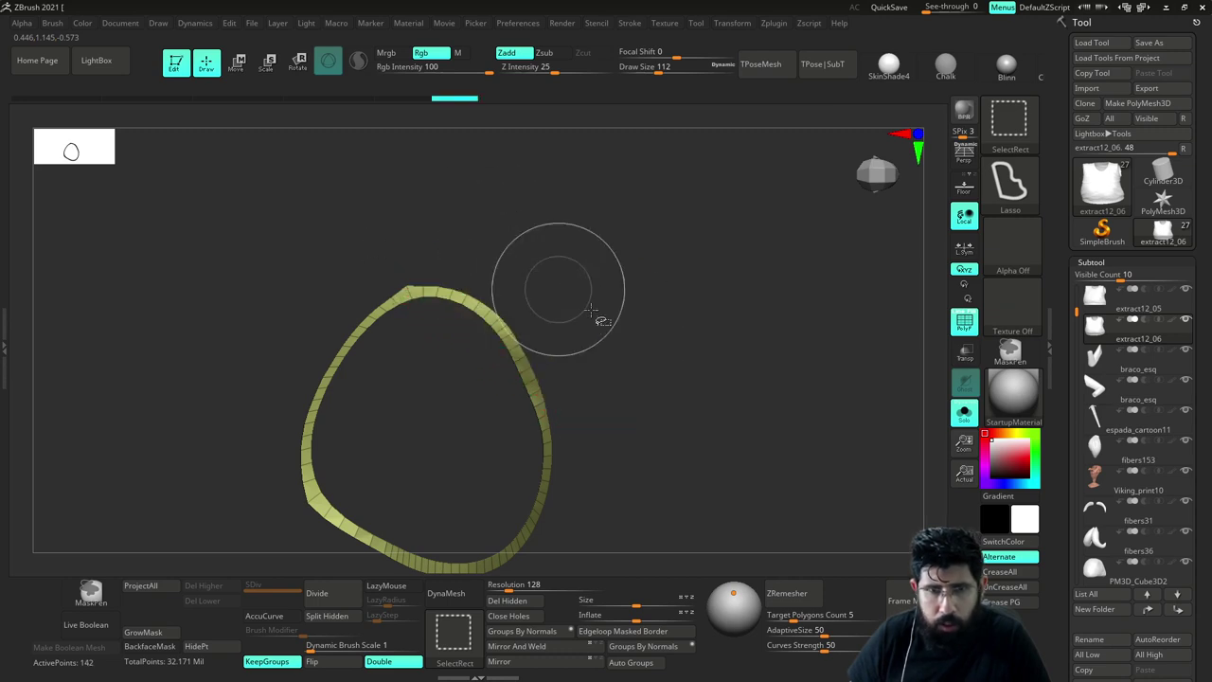
pyautogui.moveTo(603, 331)
pyautogui.mouseDown()
pyautogui.moveTo(682, 366)
pyautogui.moveTo(680, 331)
pyautogui.mouseUp()
pyautogui.moveTo(603, 378)
pyautogui.mouseDown()
pyautogui.moveTo(687, 341)
pyautogui.moveTo(629, 334)
pyautogui.moveTo(581, 357)
pyautogui.moveTo(777, 351)
pyautogui.mouseUp()
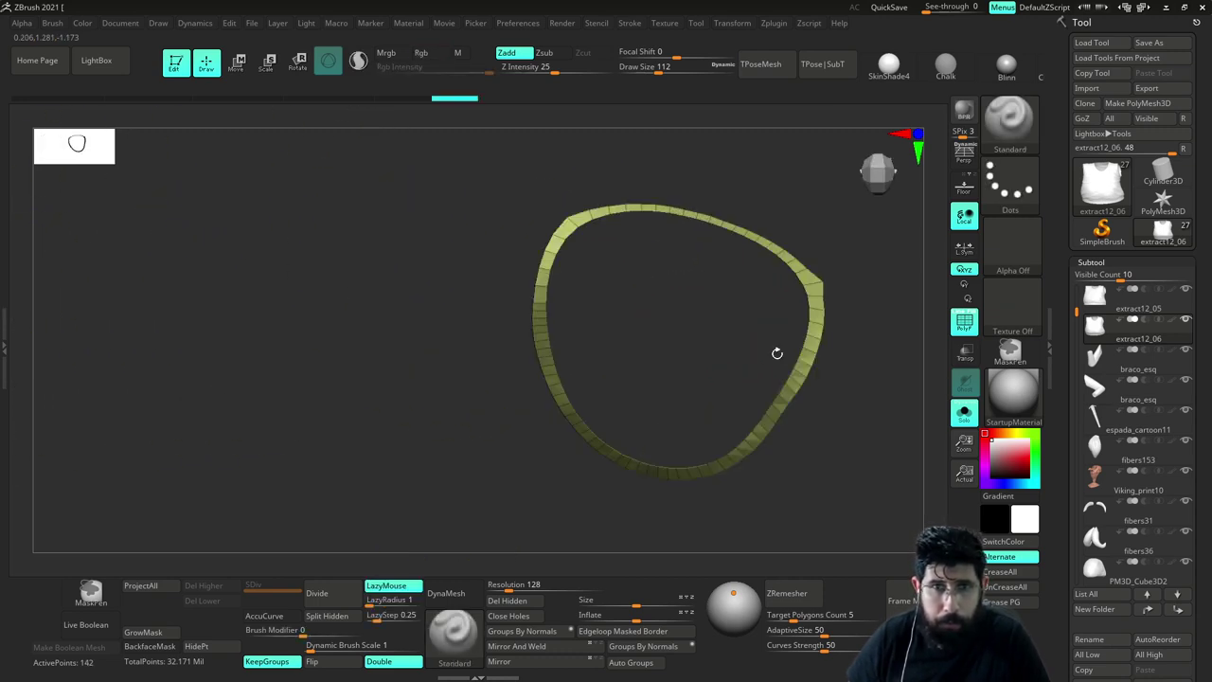
pyautogui.keyDown('alt'); pyautogui.moveTo(674, 341); pyautogui.dragTo(595, 358); pyautogui.keyUp('alt')
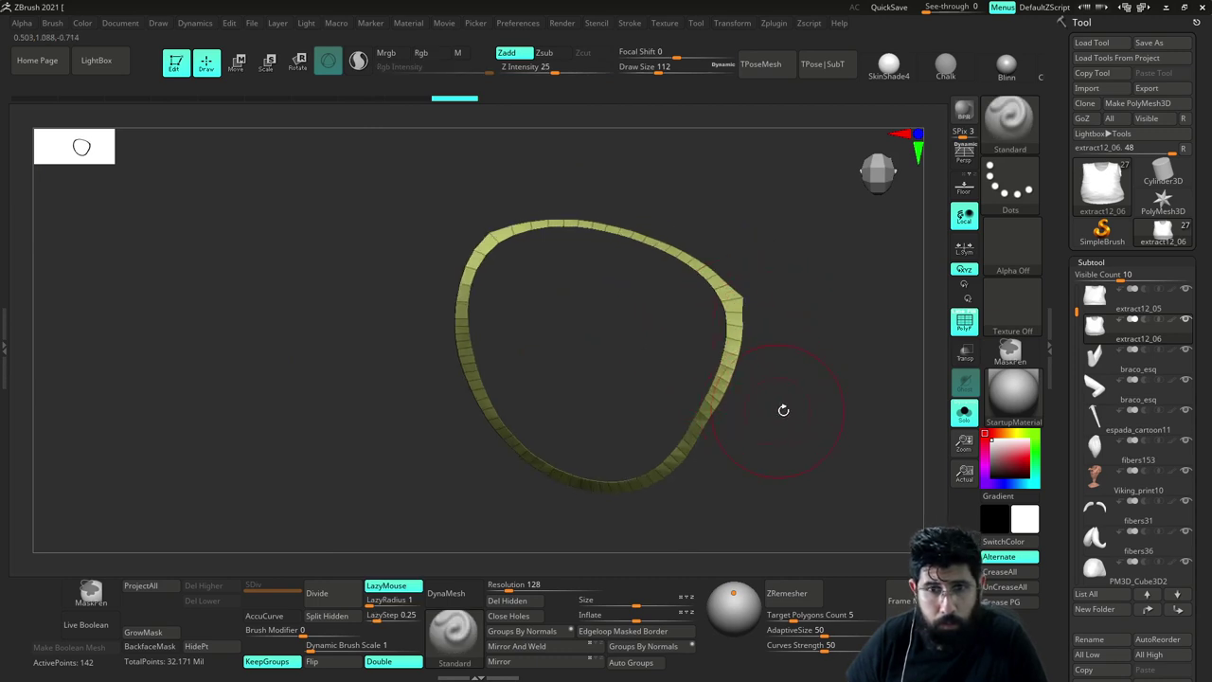
pyautogui.press('s')
pyautogui.moveTo(783, 410); pyautogui.dragTo(772, 401)
pyautogui.keyDown('alt'); pyautogui.moveTo(832, 453); pyautogui.dragTo(813, 384); pyautogui.keyUp('alt')
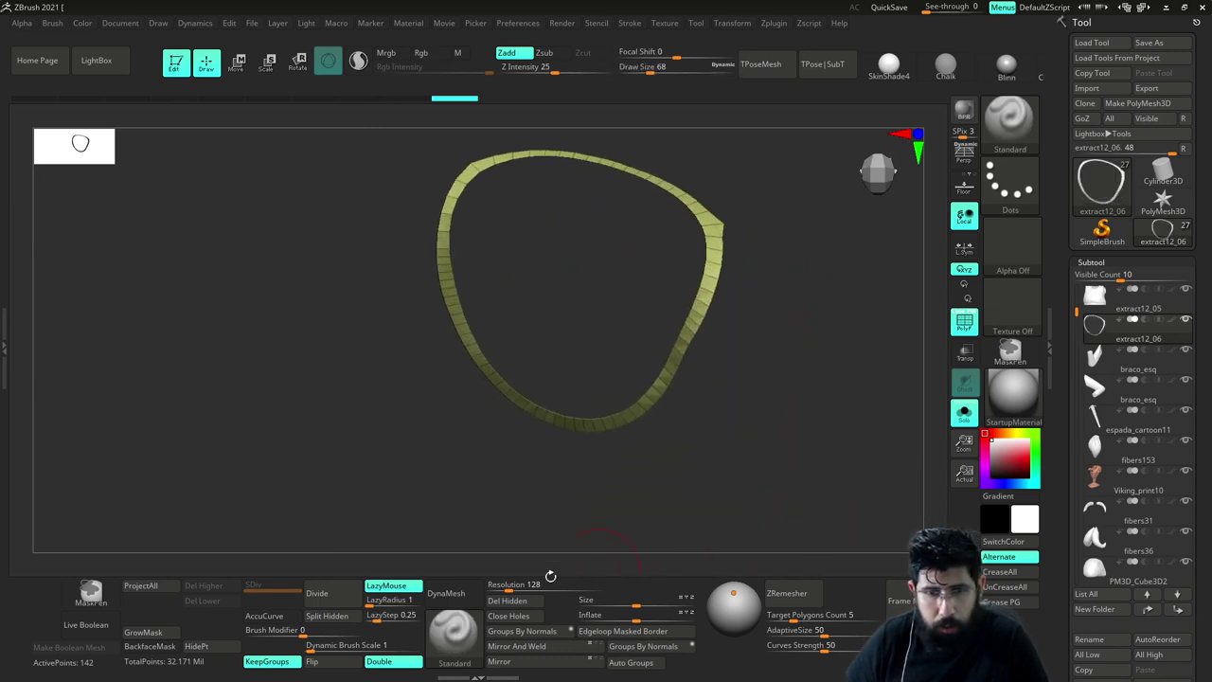
pyautogui.click(504, 603)
# Leave Solo mode and show only the original shirt and the neckline band together
pyautogui.keyDown('alt'); pyautogui.moveTo(721, 477); pyautogui.dragTo(773, 438); pyautogui.keyUp('alt')
pyautogui.hotkey('shift', 's')
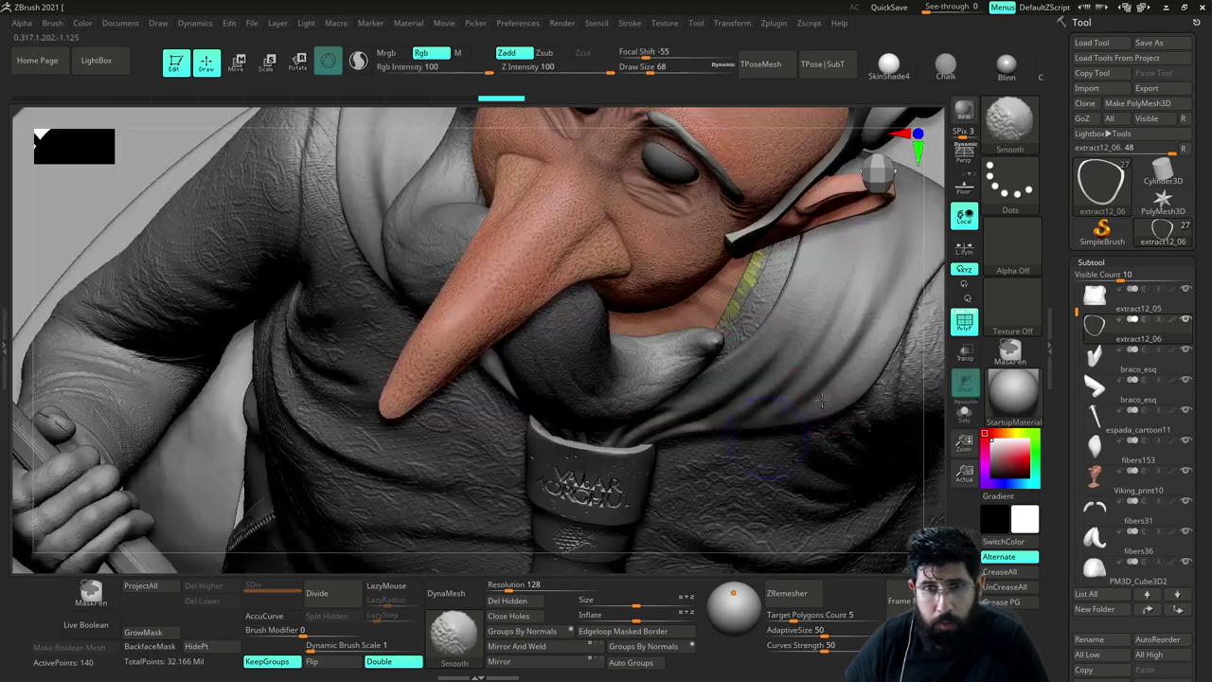
pyautogui.click(1186, 319)
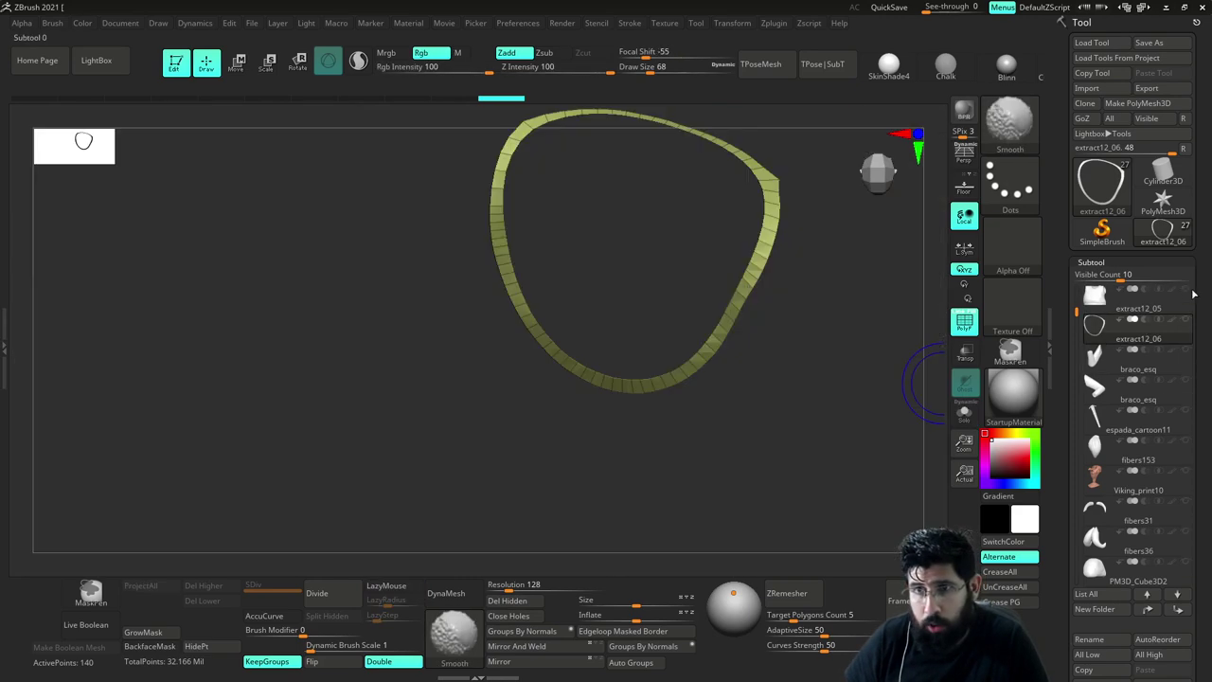
pyautogui.click(1186, 290)
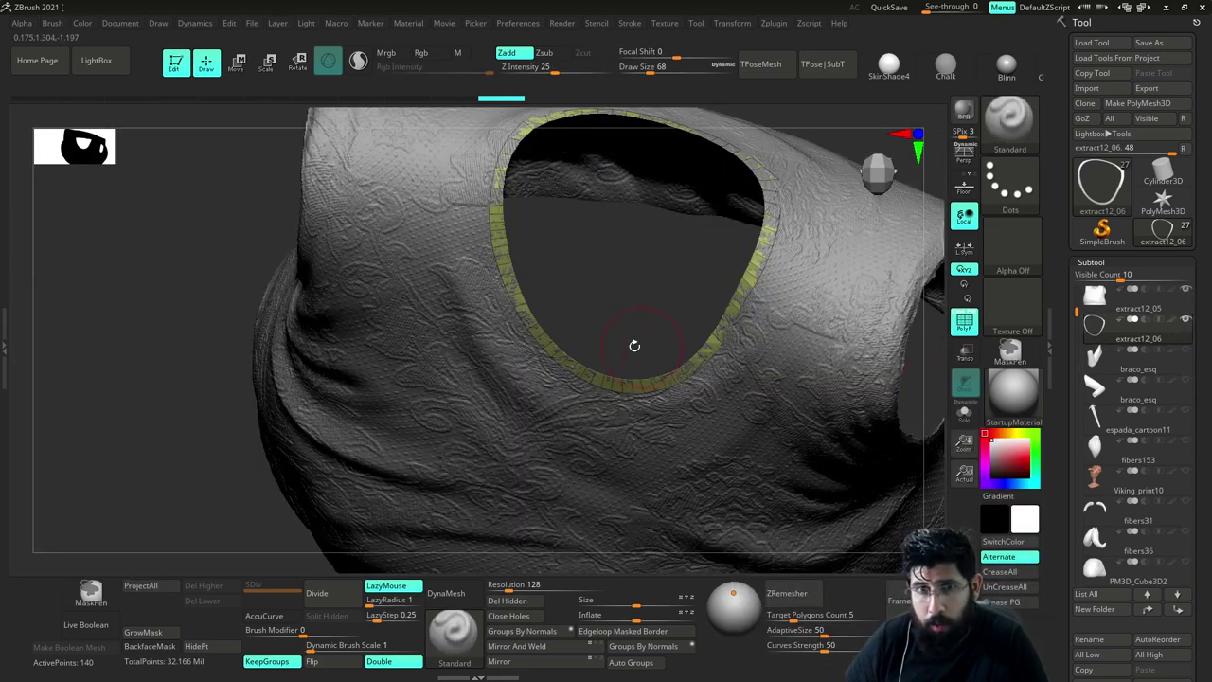
pyautogui.moveTo(643, 332); pyautogui.dragTo(673, 242)
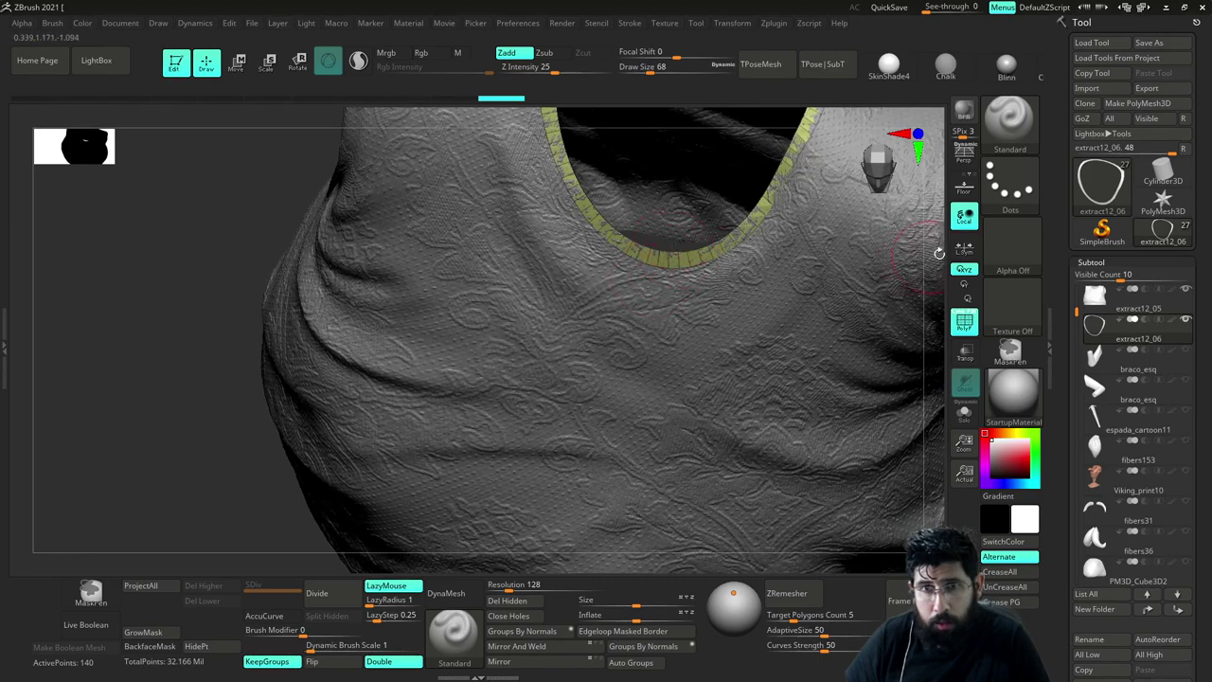
pyautogui.keyDown('alt'); pyautogui.moveTo(940, 254); pyautogui.dragTo(819, 502); pyautogui.keyUp('alt')
# Isolate the neckline band and switch to the ZModeler brush
pyautogui.hotkey('shift', 's')
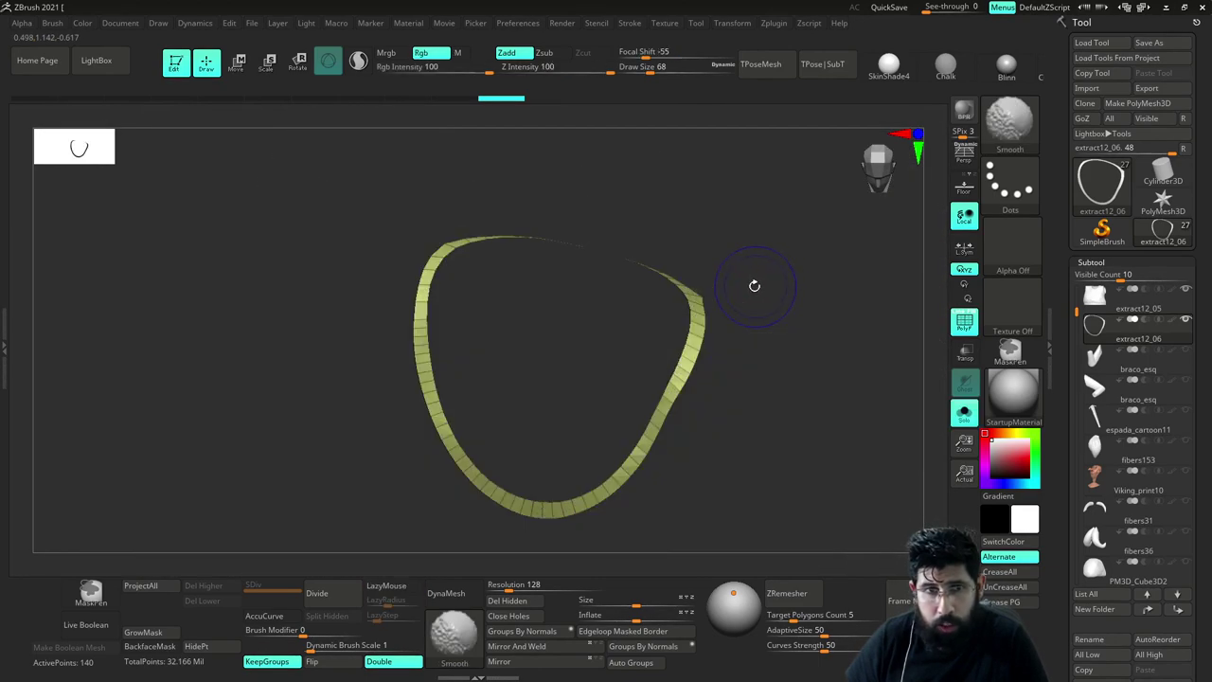
pyautogui.moveTo(754, 286)
pyautogui.mouseDown()
pyautogui.moveTo(780, 303)
pyautogui.moveTo(801, 350)
pyautogui.mouseUp()
pyautogui.press('s')
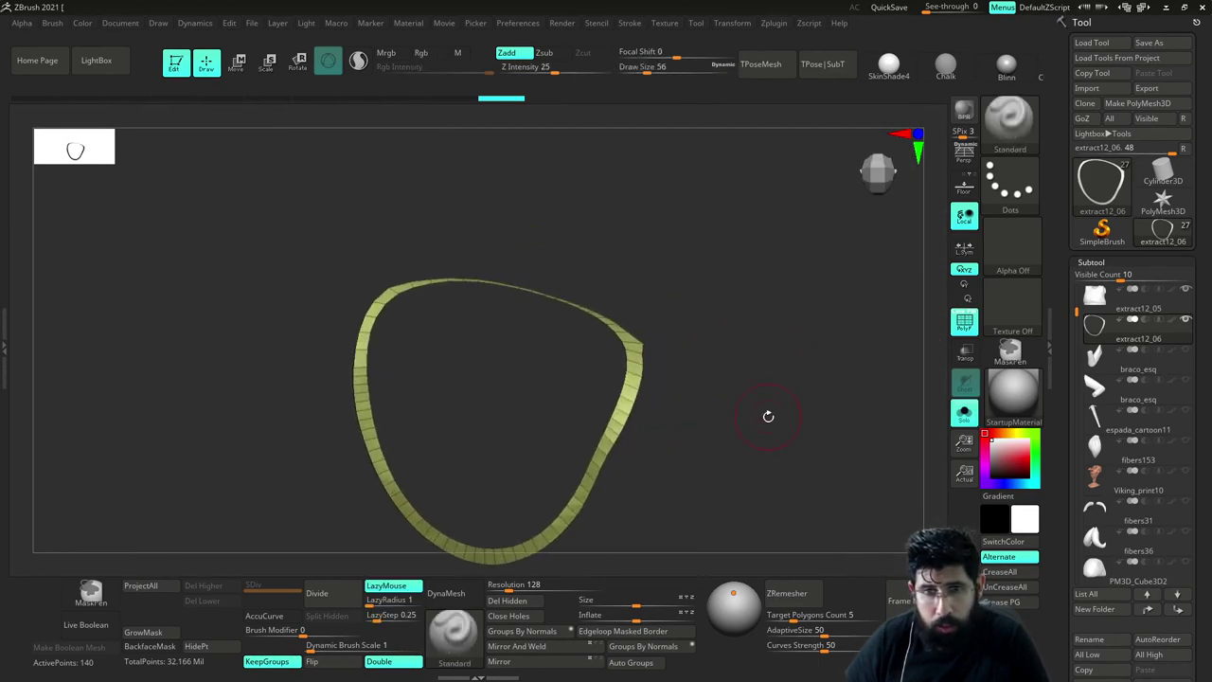
pyautogui.keyDown('alt'); pyautogui.moveTo(768, 417); pyautogui.dragTo(782, 475); pyautogui.keyUp('alt')
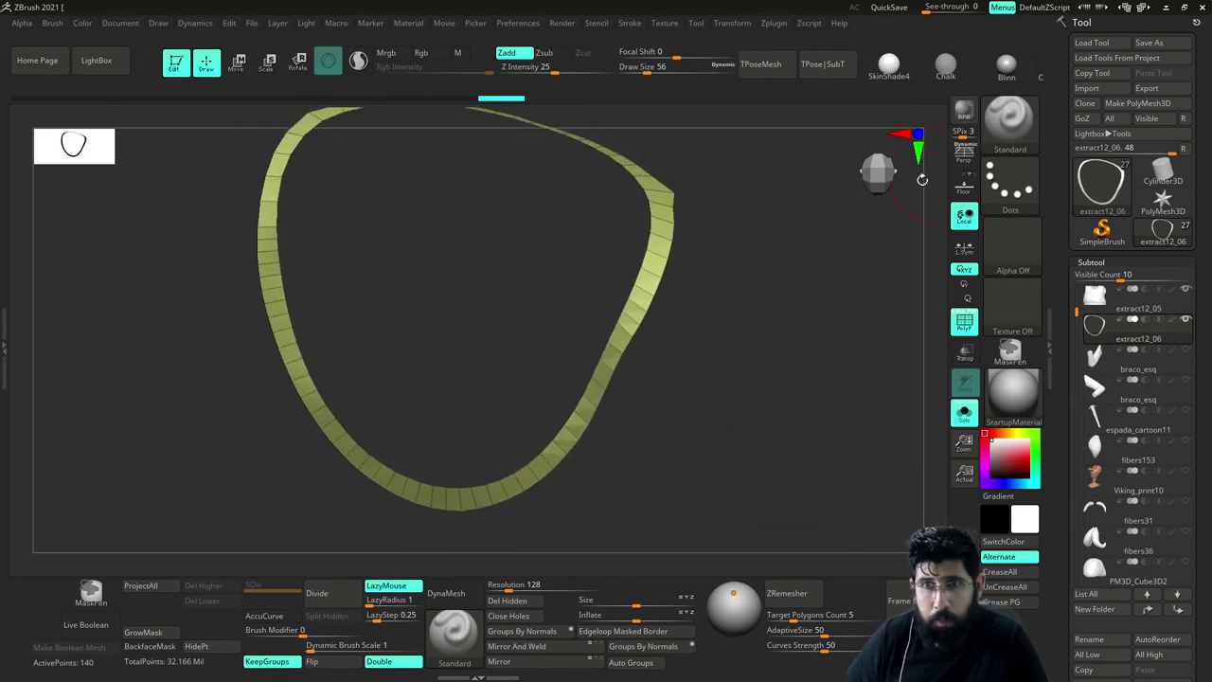
pyautogui.press('b')
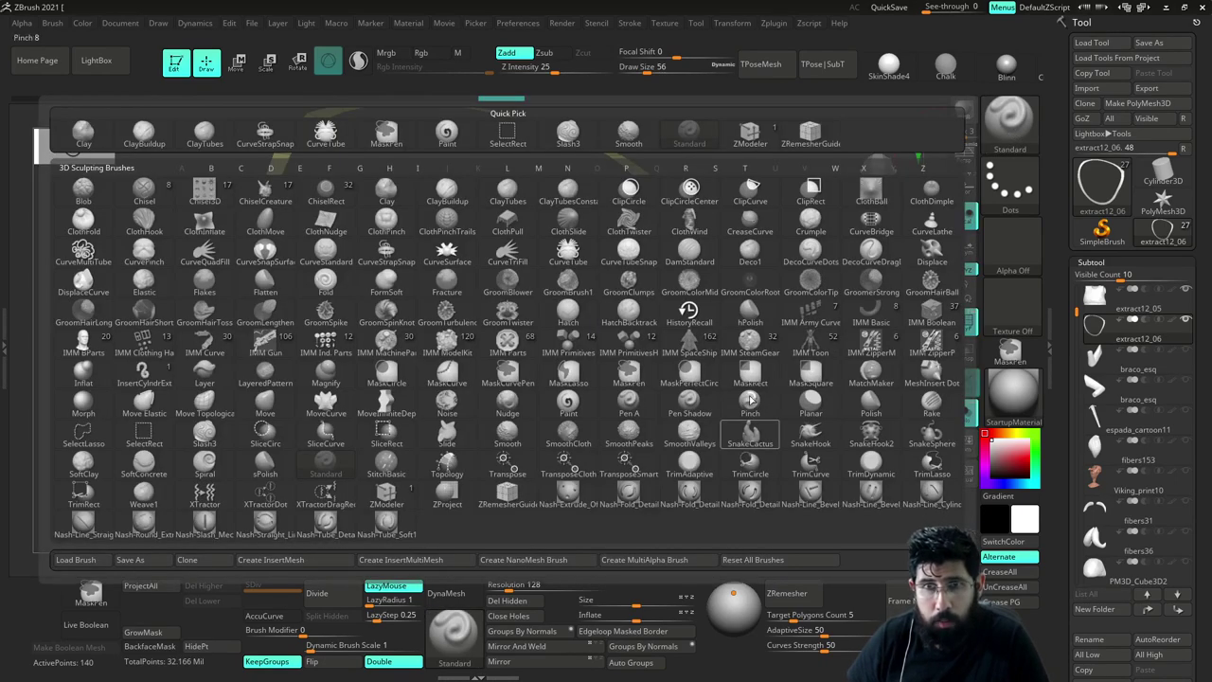
pyautogui.click(750, 134)
# Set the ZModeler polygon action to Extrude with target Polygroup All and extrude the whole neckline band into a thin solid
pyautogui.moveTo(730, 274)
pyautogui.mouseDown()
pyautogui.moveTo(679, 382)
pyautogui.moveTo(706, 408)
pyautogui.mouseUp()
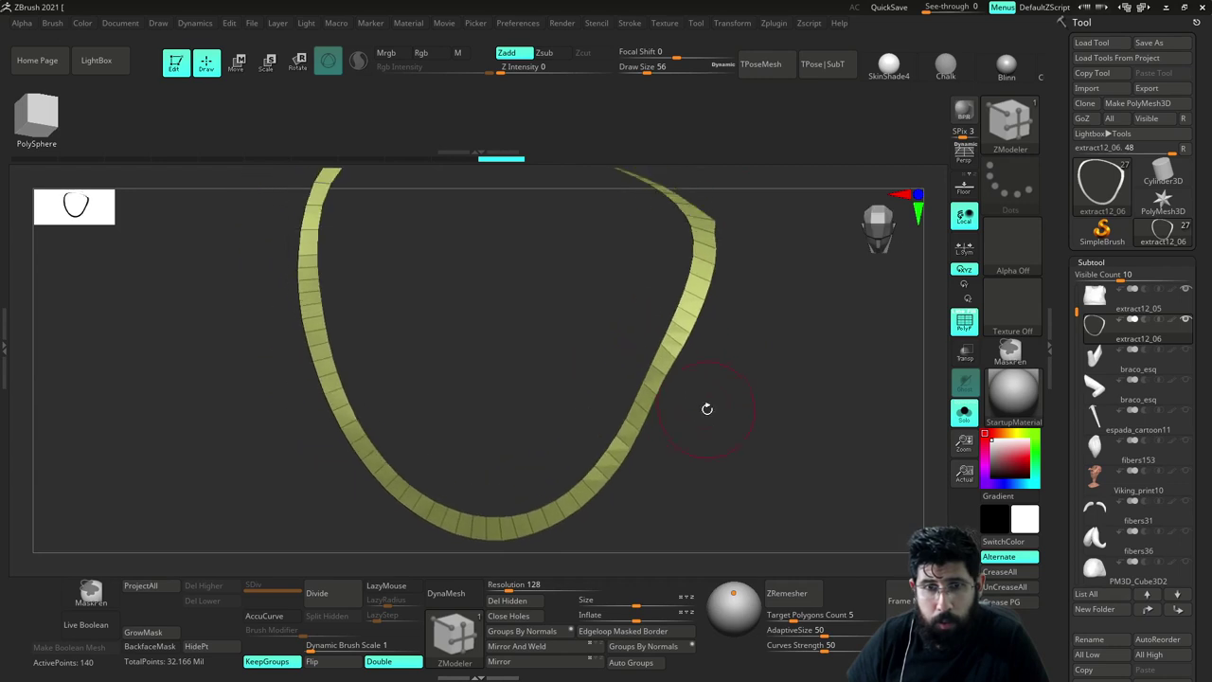
pyautogui.press('space')
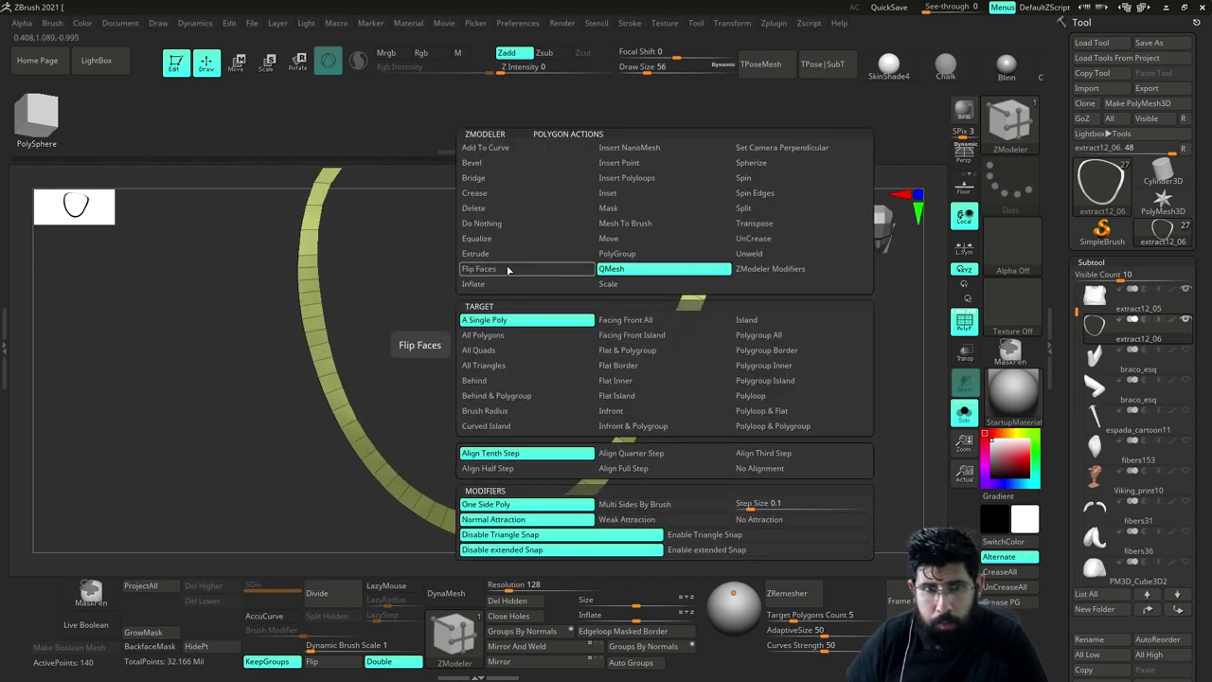
pyautogui.click(509, 258)
pyautogui.click(756, 337)
pyautogui.keyDown('alt'); pyautogui.moveTo(814, 379); pyautogui.dragTo(726, 365); pyautogui.keyUp('alt')
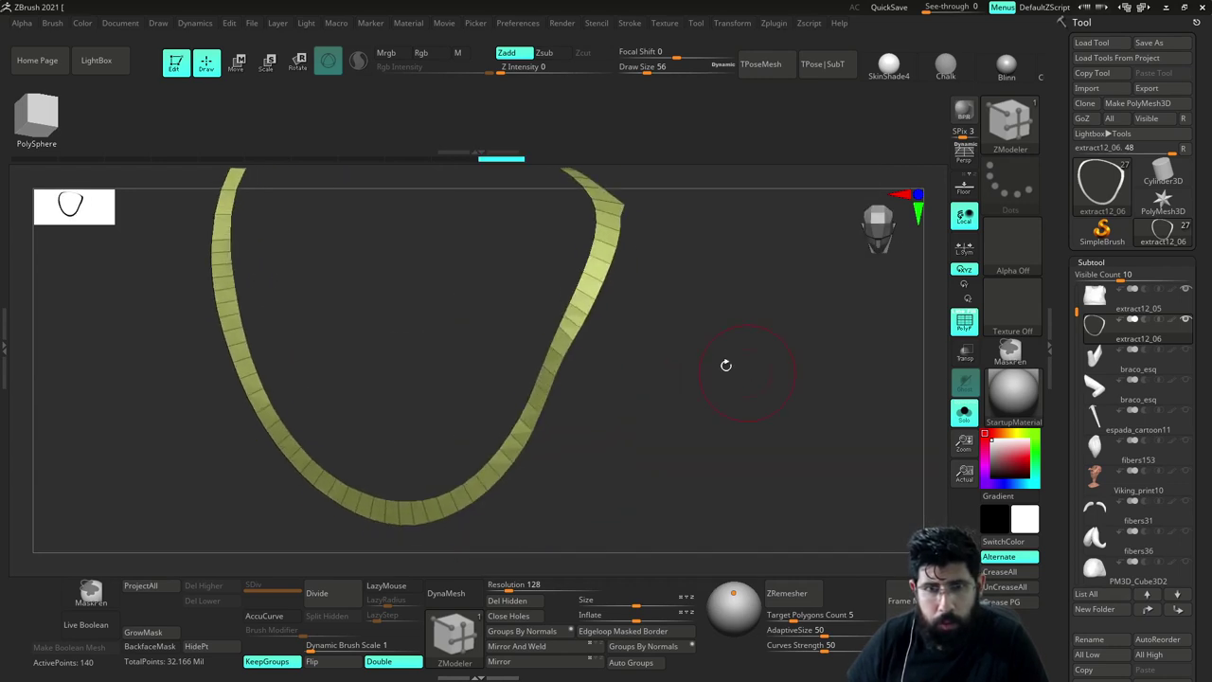
pyautogui.moveTo(568, 326); pyautogui.dragTo(547, 338)
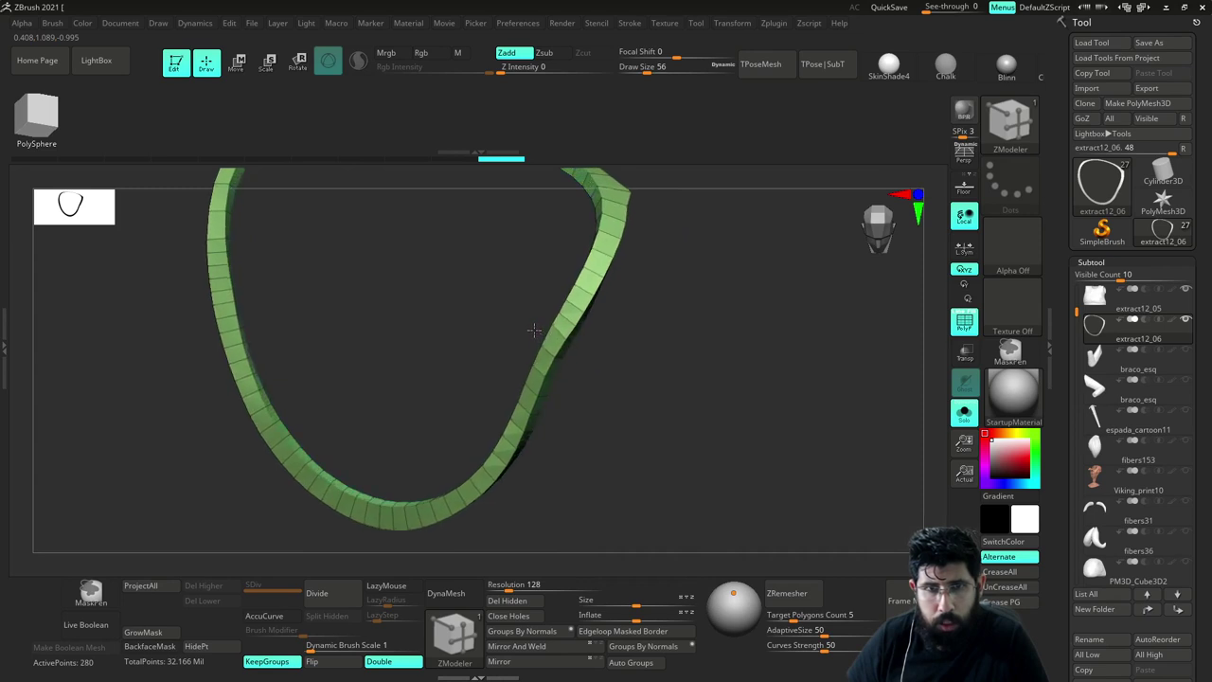
pyautogui.moveTo(786, 331); pyautogui.dragTo(726, 343)
pyautogui.keyDown('alt'); pyautogui.moveTo(726, 343); pyautogui.dragTo(743, 413); pyautogui.keyUp('alt')
pyautogui.moveTo(777, 360)
pyautogui.mouseDown()
pyautogui.moveTo(699, 317)
pyautogui.moveTo(841, 331)
pyautogui.moveTo(782, 363)
pyautogui.mouseUp()
pyautogui.press('f')
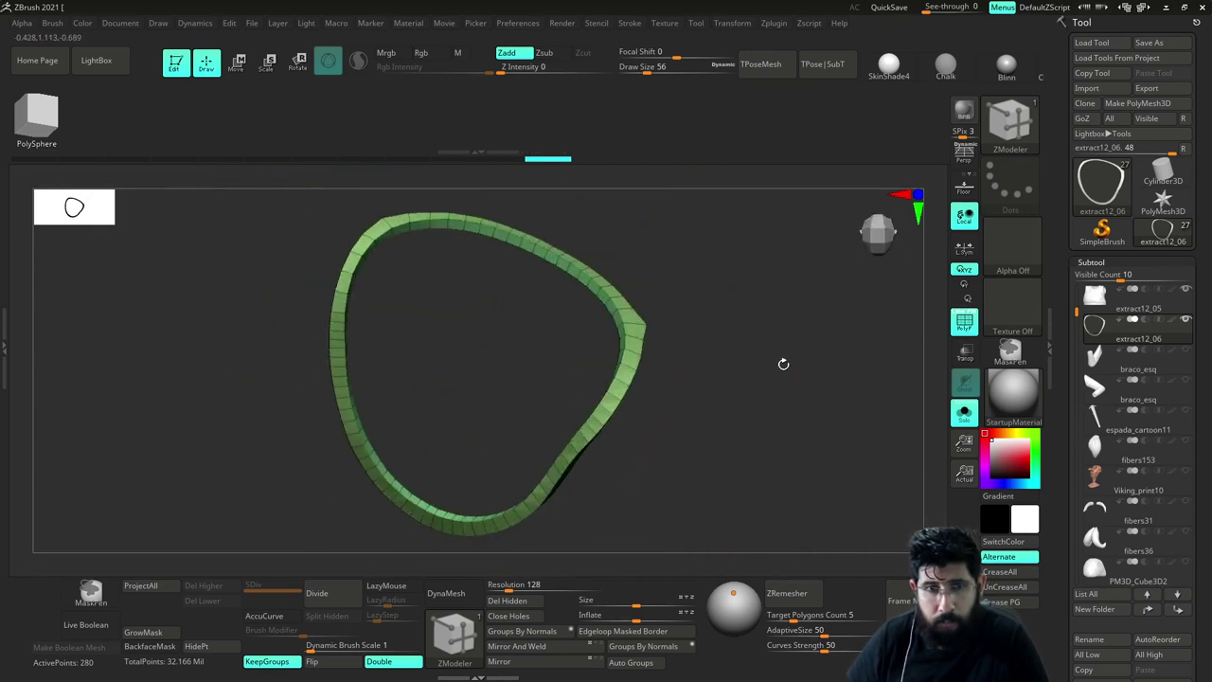
# Split the extruded neckline band into separate polygroups by face direction with Groups By Normals
pyautogui.hotkey('alt', 's')
pyautogui.hotkey('shift', 's')
pyautogui.moveTo(767, 286); pyautogui.dragTo(668, 293)
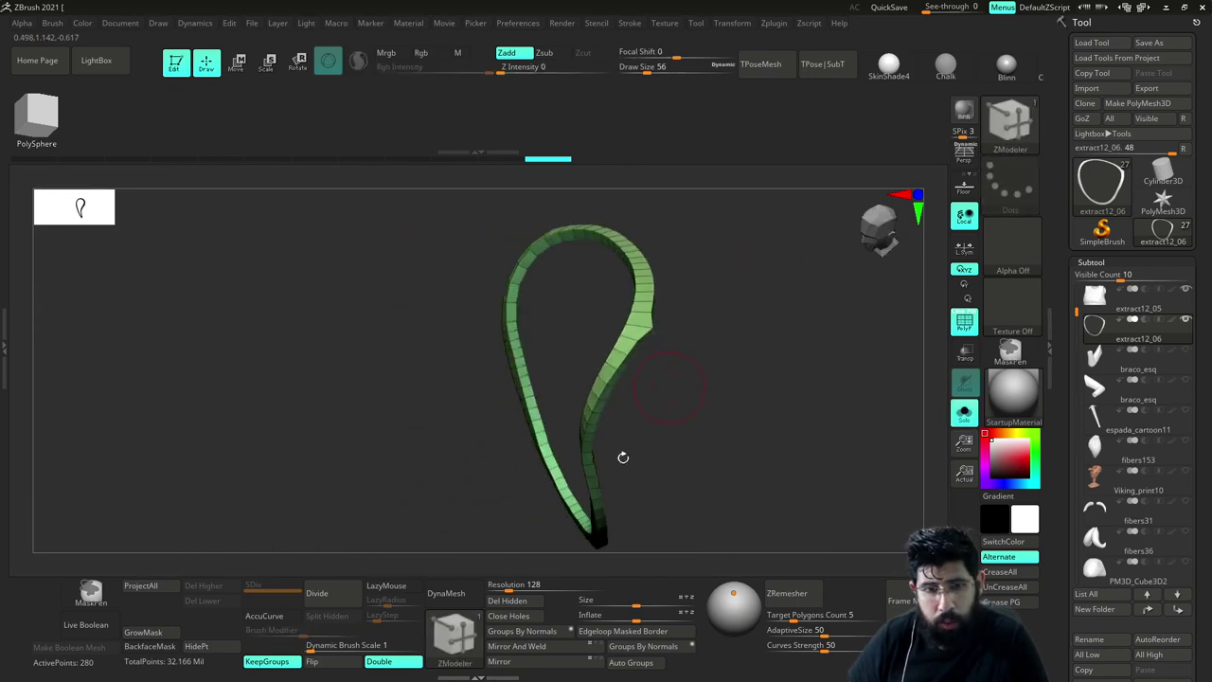
pyautogui.click(638, 650)
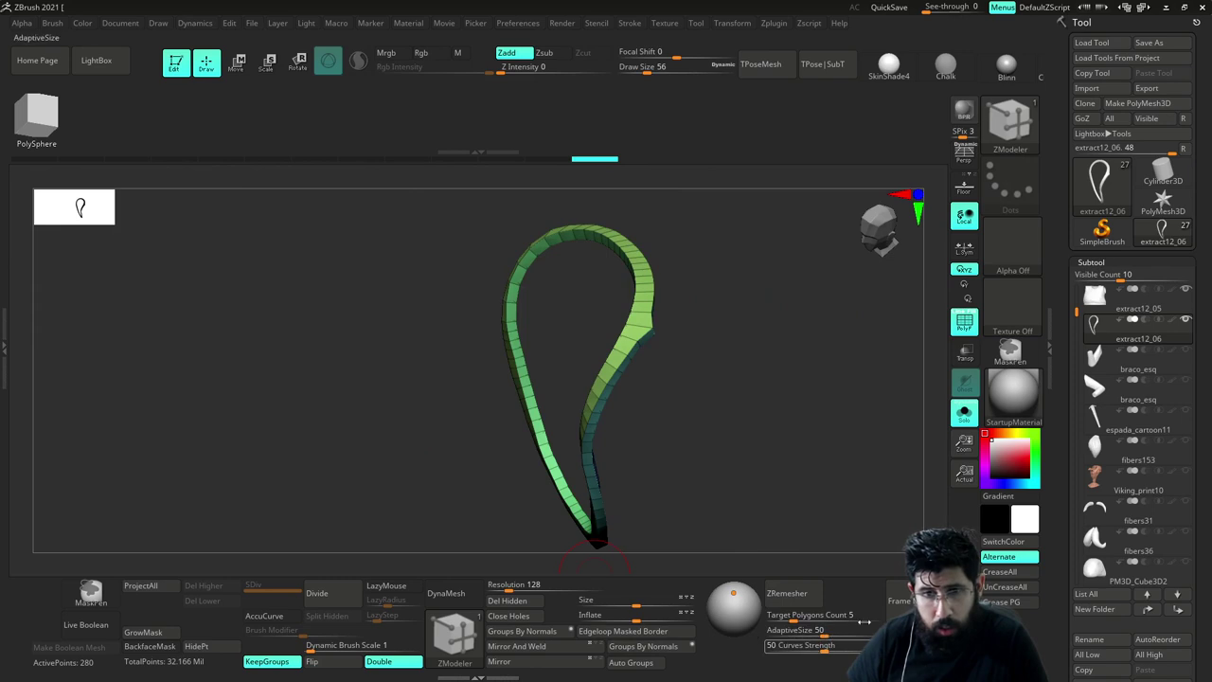
# Smooth the uneven outline of the isolated neckline band with repeated Polish By Groups passes
pyautogui.doubleClick(1053, 360)
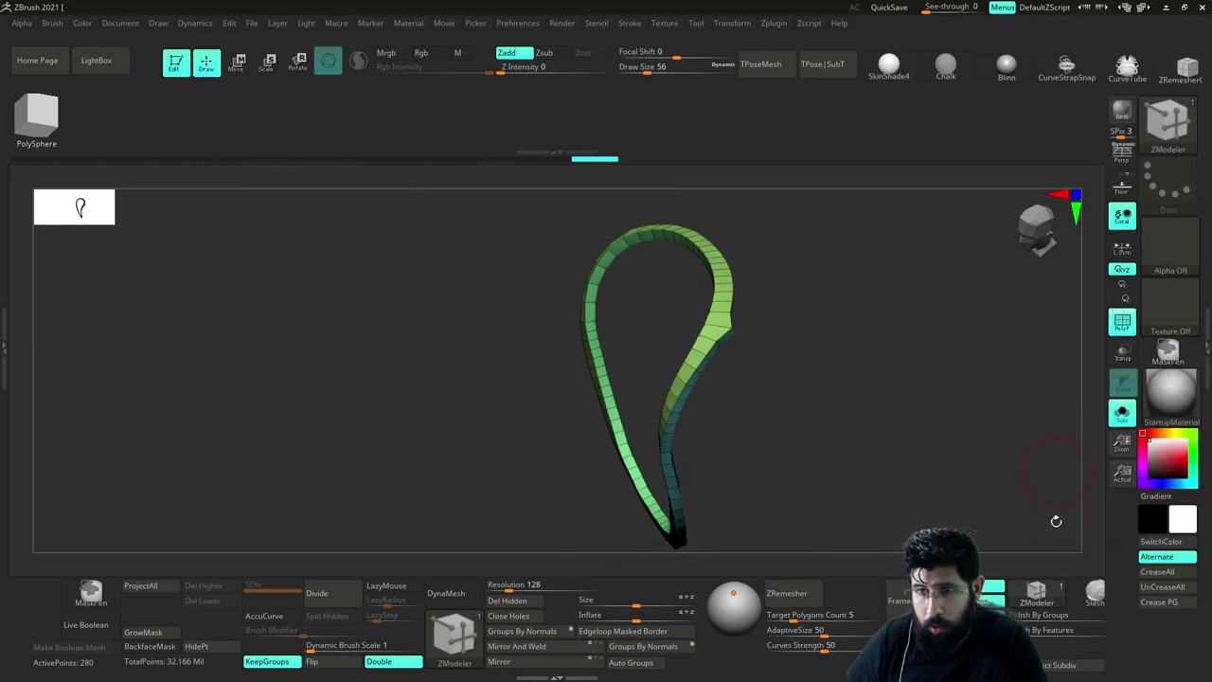
pyautogui.click(1025, 616)
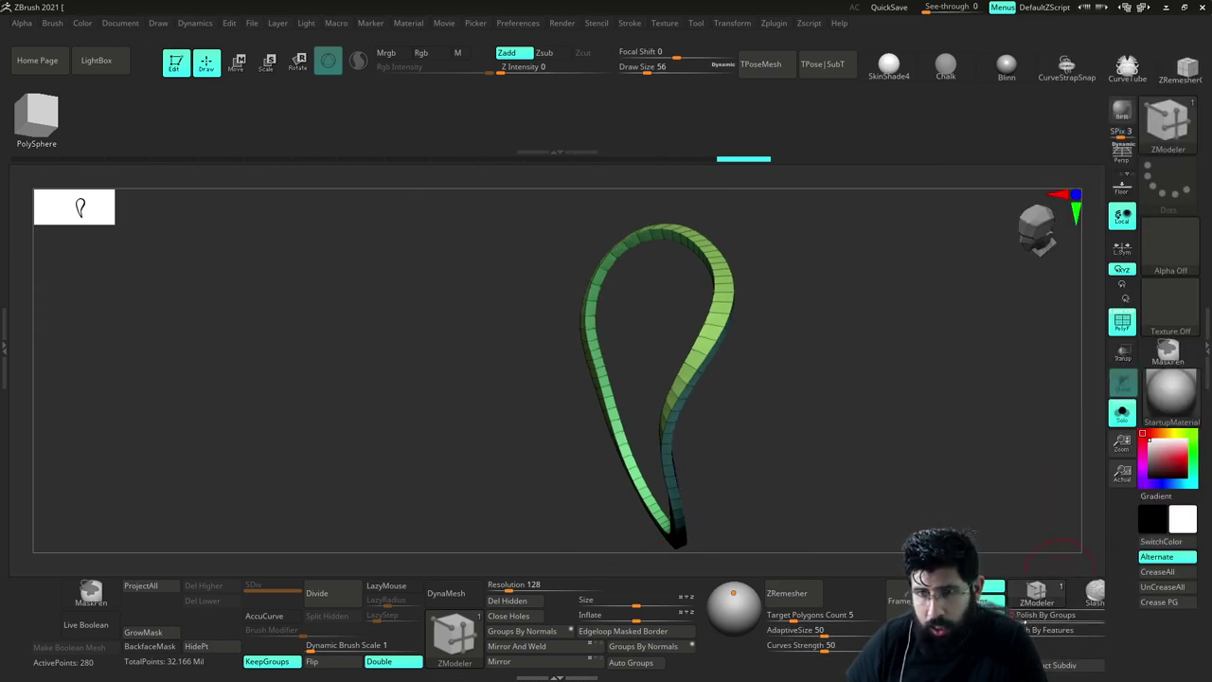
pyautogui.click(1025, 619)
pyautogui.moveTo(1046, 488); pyautogui.dragTo(969, 491)
pyautogui.click(1021, 616)
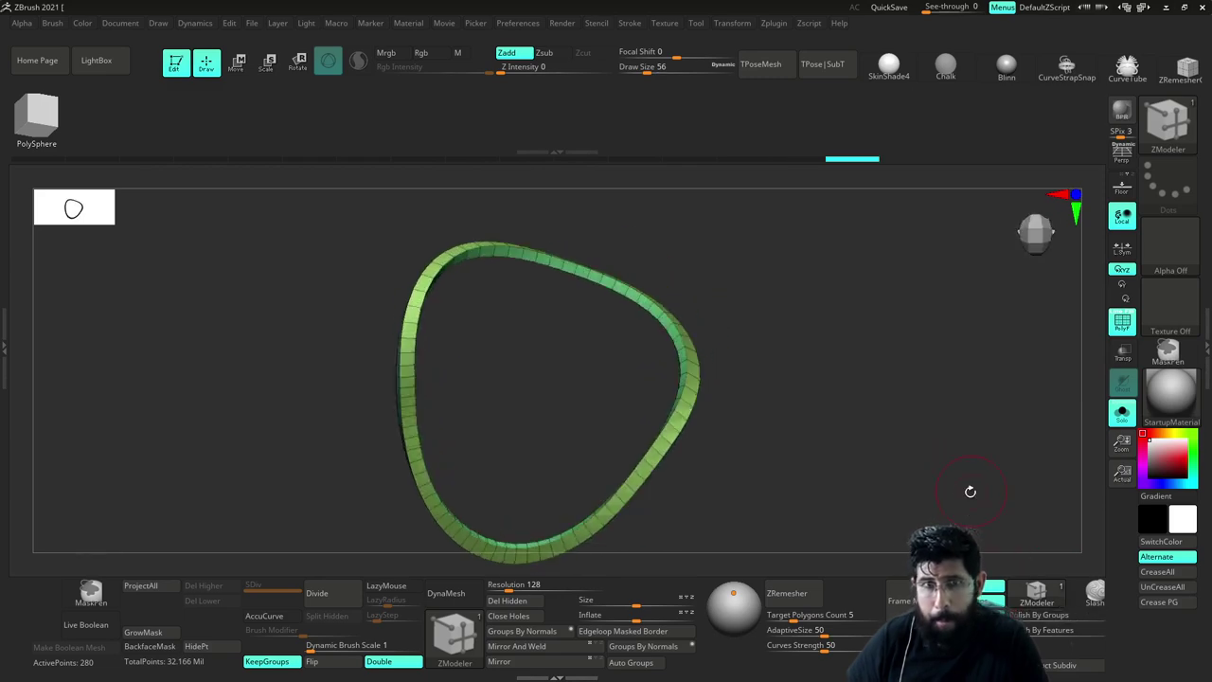
pyautogui.click(1092, 615)
# Leave Solo mode, restore the tool tray, and show the Viking_print10 body together with the shirt and neckline band
pyautogui.hotkey('shift', 's')
pyautogui.moveTo(930, 422)
pyautogui.mouseDown()
pyautogui.moveTo(852, 454)
pyautogui.moveTo(968, 430)
pyautogui.moveTo(957, 387)
pyautogui.moveTo(987, 437)
pyautogui.mouseUp()
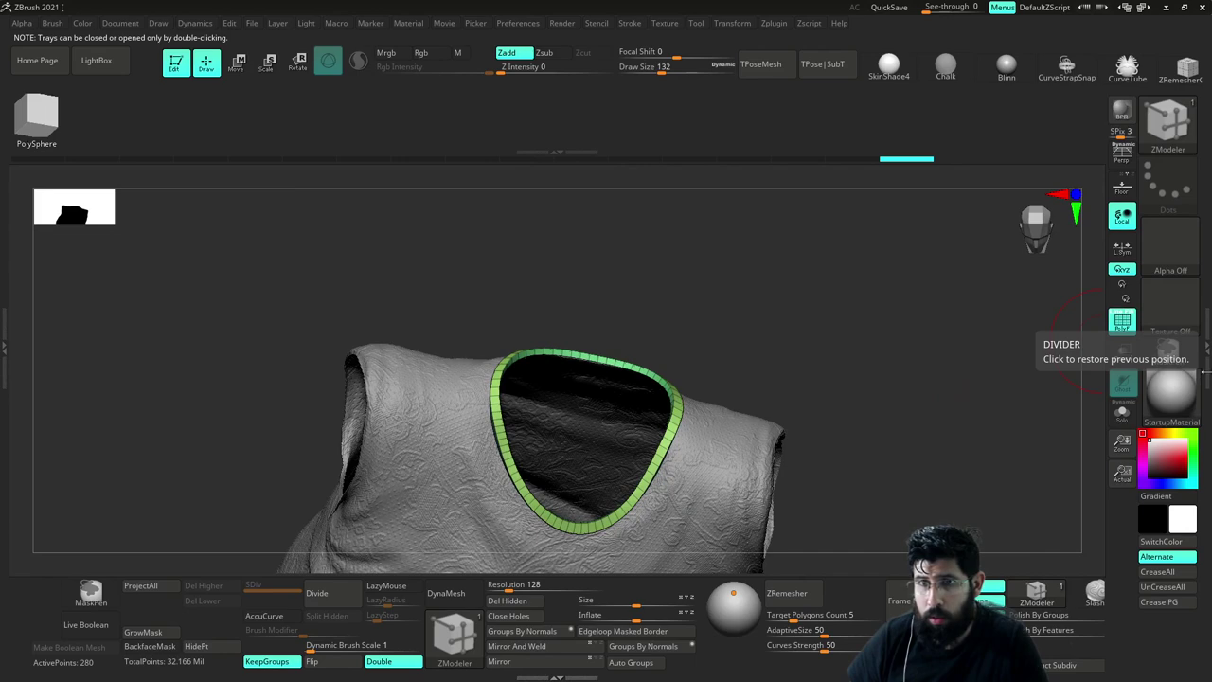
pyautogui.doubleClick(1205, 373)
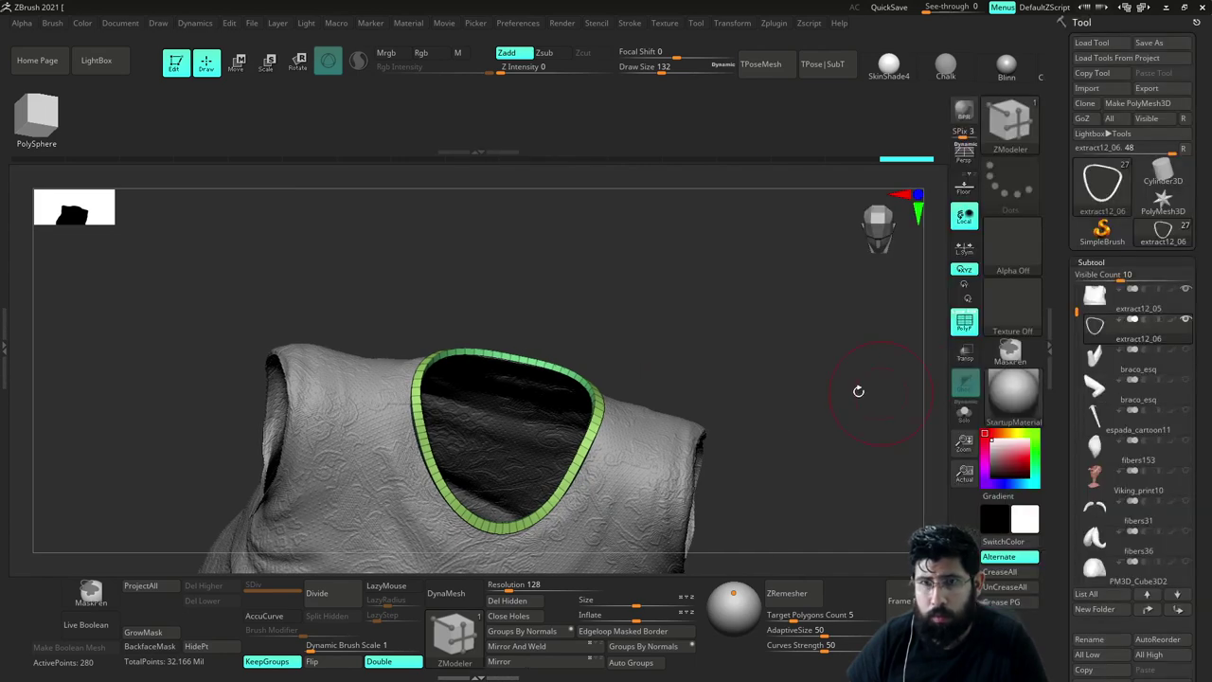
pyautogui.moveTo(858, 391); pyautogui.dragTo(798, 392)
pyautogui.press('s')
pyautogui.click(826, 399)
pyautogui.moveTo(848, 436)
pyautogui.keyDown('alt'); pyautogui.mouseDown()
pyautogui.moveTo(820, 433)
pyautogui.moveTo(812, 408)
pyautogui.mouseUp(); pyautogui.keyUp('alt')
pyautogui.moveTo(810, 494)
pyautogui.keyDown('alt'); pyautogui.mouseDown()
pyautogui.moveTo(771, 381)
pyautogui.moveTo(803, 436)
pyautogui.mouseUp(); pyautogui.keyUp('alt')
pyautogui.press('s')
pyautogui.click(796, 437)
pyautogui.hotkey('shift', 's')
pyautogui.hotkey('shift', 's')
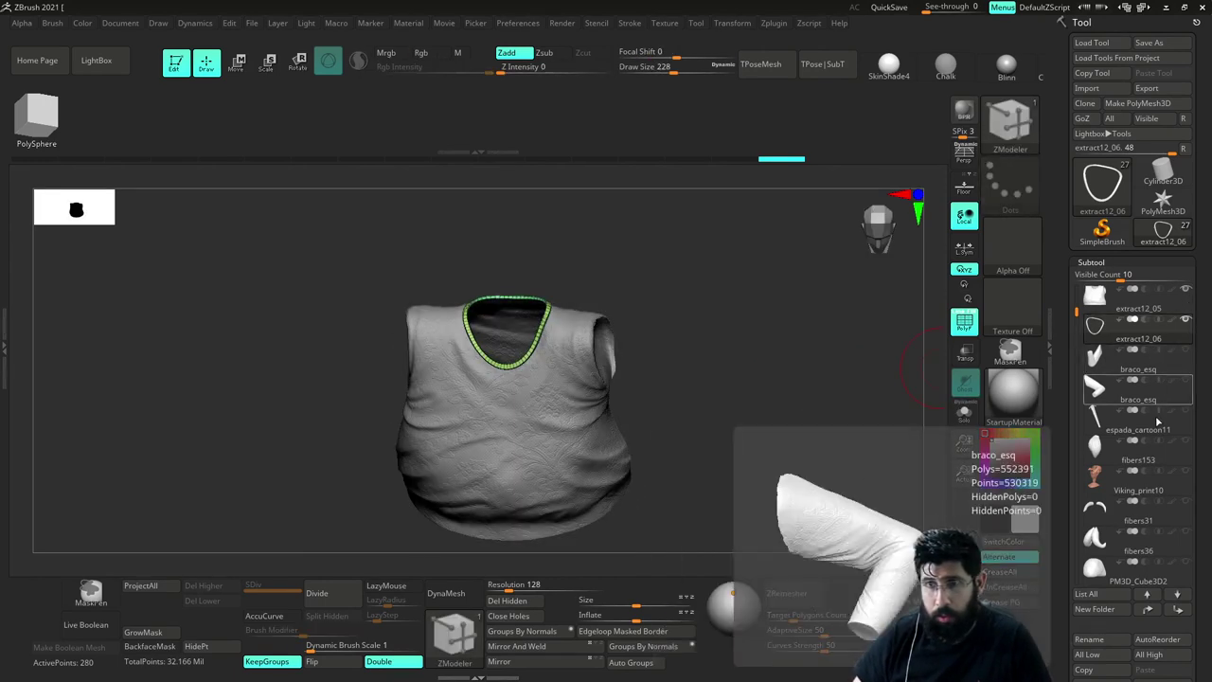
pyautogui.click(1185, 473)
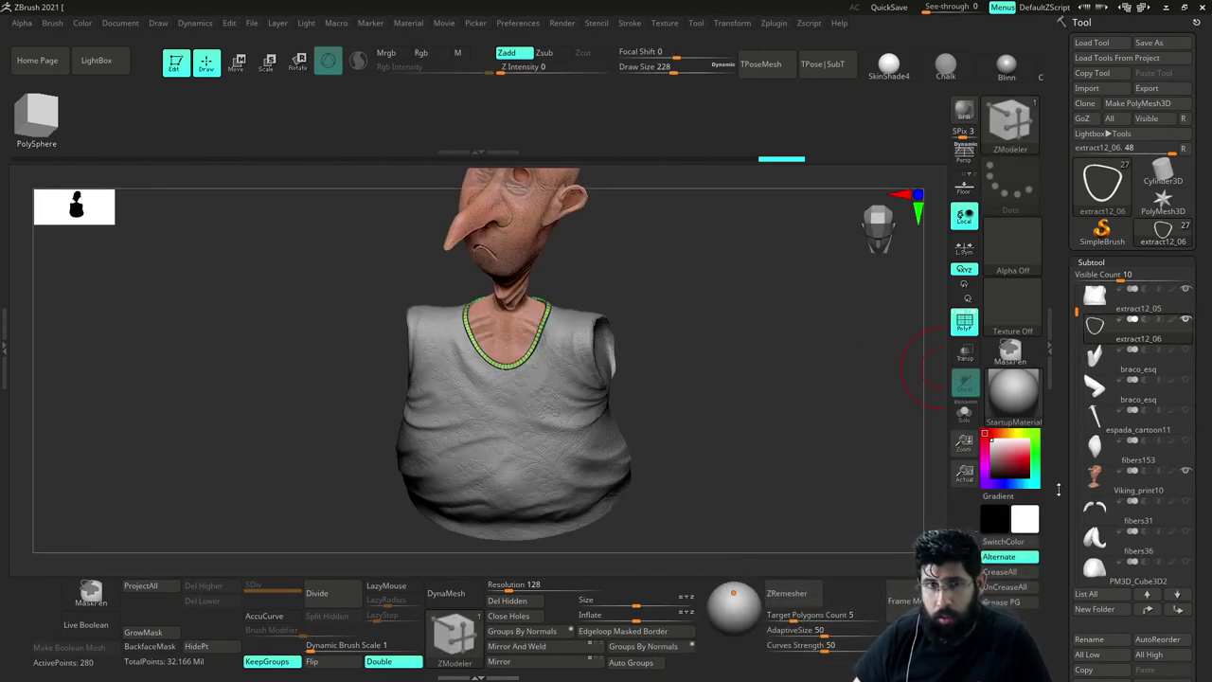
# Set the ZModeler polygon action to Inflate with target Polygroup All and slightly thicken the neckline band
pyautogui.moveTo(811, 438)
pyautogui.mouseDown()
pyautogui.moveTo(809, 422)
pyautogui.moveTo(836, 454)
pyautogui.moveTo(830, 433)
pyautogui.moveTo(756, 550)
pyautogui.moveTo(852, 421)
pyautogui.moveTo(794, 403)
pyautogui.moveTo(870, 410)
pyautogui.mouseUp()
pyautogui.press('s')
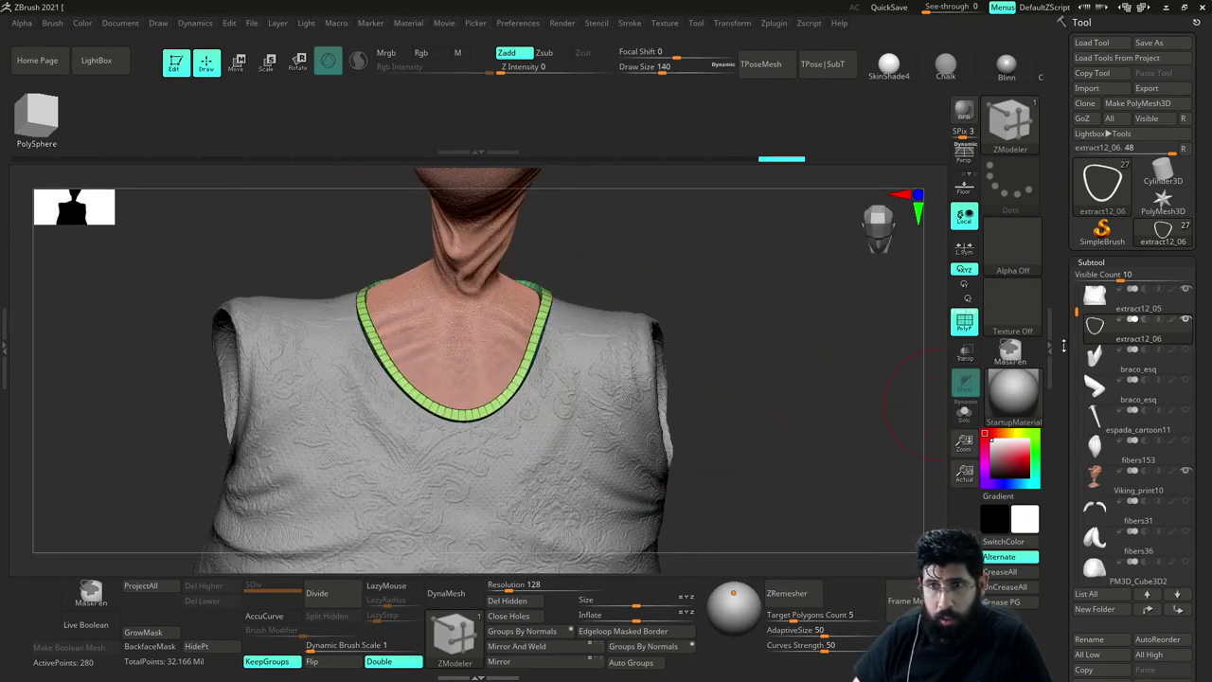
pyautogui.press('s')
pyautogui.moveTo(799, 438)
pyautogui.mouseDown()
pyautogui.moveTo(799, 381)
pyautogui.moveTo(781, 355)
pyautogui.moveTo(802, 443)
pyautogui.mouseUp()
pyautogui.press('s')
pyautogui.moveTo(474, 367); pyautogui.dragTo(460, 367)
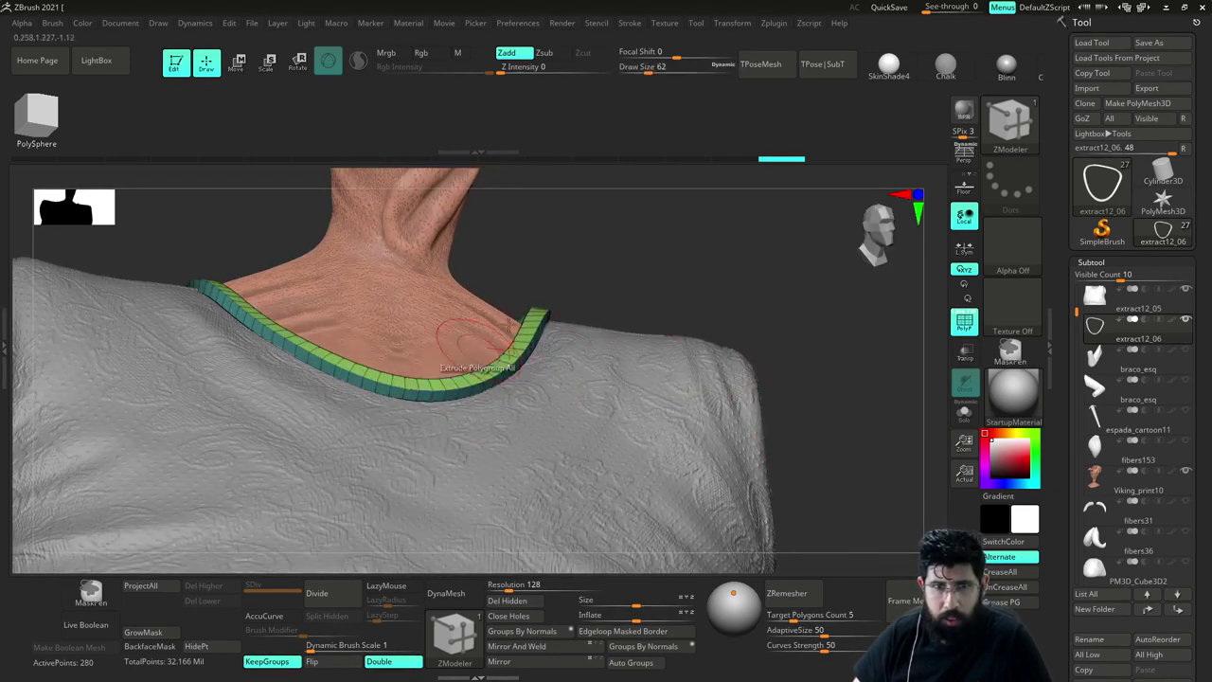
pyautogui.keyDown('alt'); pyautogui.moveTo(663, 336); pyautogui.dragTo(670, 402); pyautogui.keyUp('alt')
pyautogui.press('space')
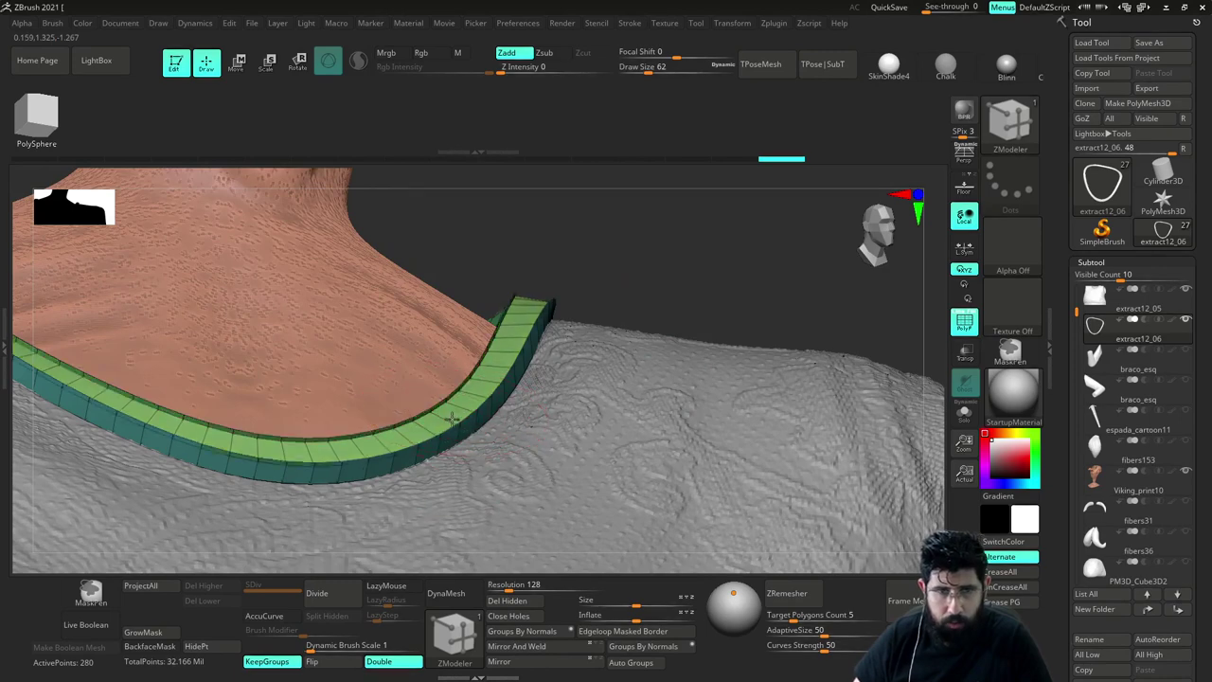
pyautogui.press('space')
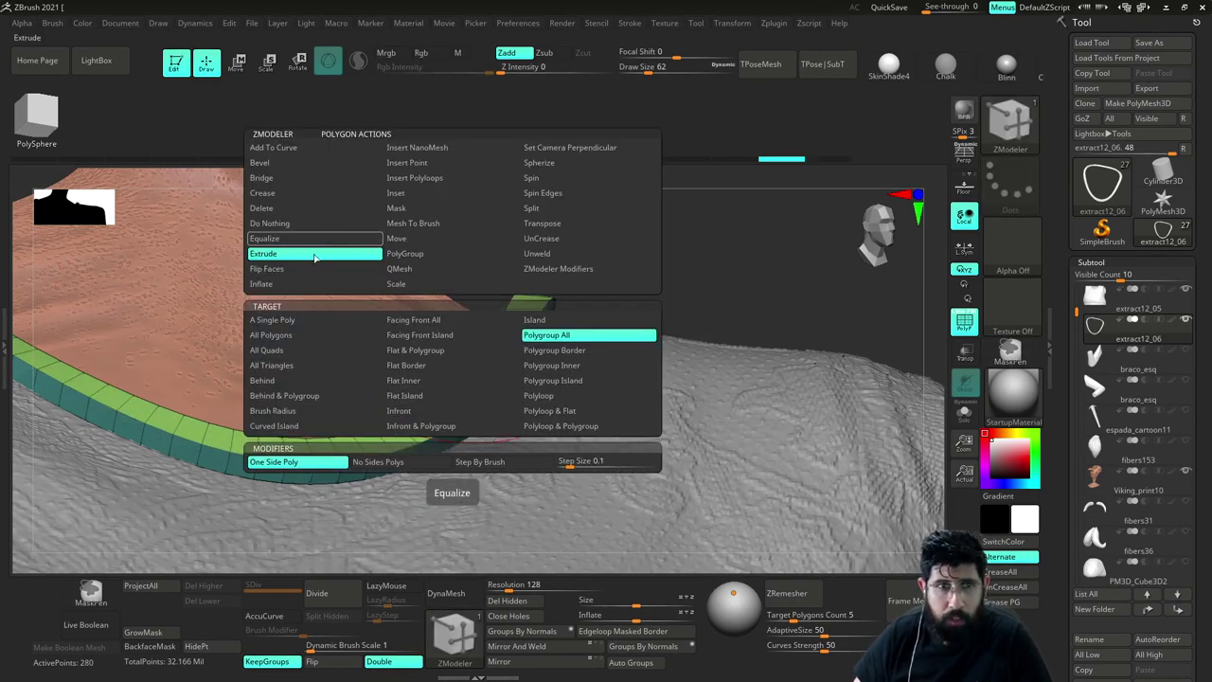
pyautogui.click(308, 286)
pyautogui.click(546, 338)
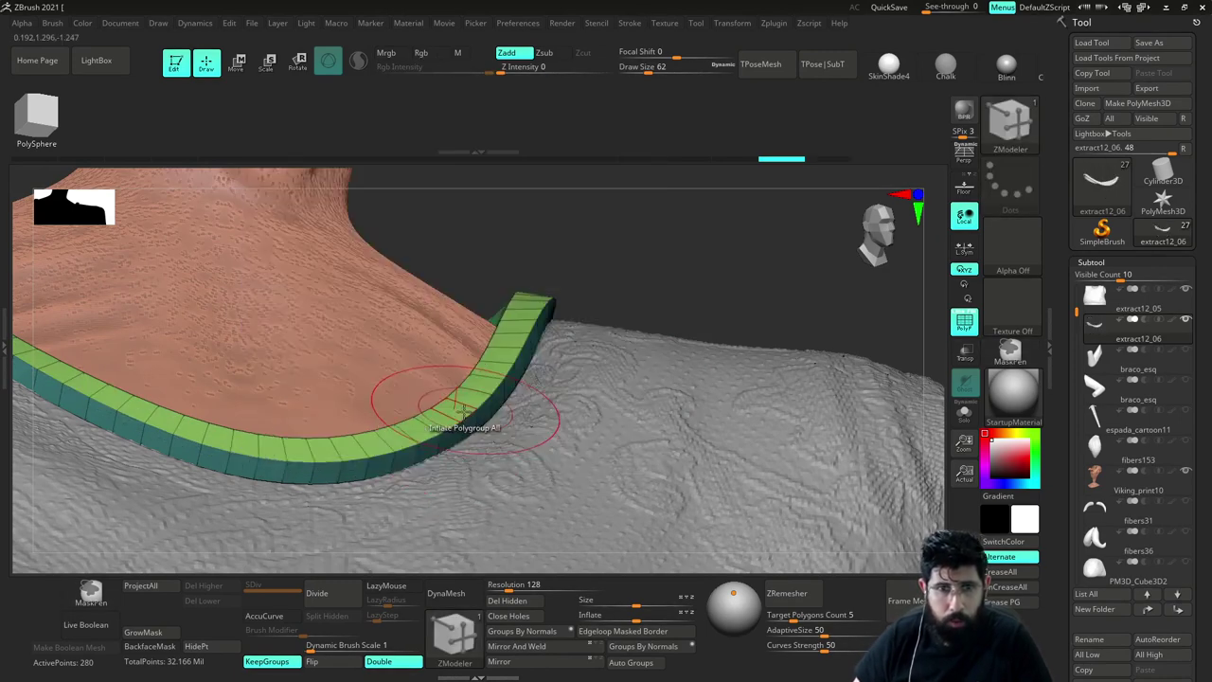
pyautogui.moveTo(458, 405); pyautogui.dragTo(451, 428)
pyautogui.moveTo(691, 285)
pyautogui.keyDown('alt'); pyautogui.mouseDown()
pyautogui.moveTo(638, 256)
pyautogui.moveTo(625, 354)
pyautogui.moveTo(568, 324)
pyautogui.mouseUp(); pyautogui.keyUp('alt')
pyautogui.press('s')
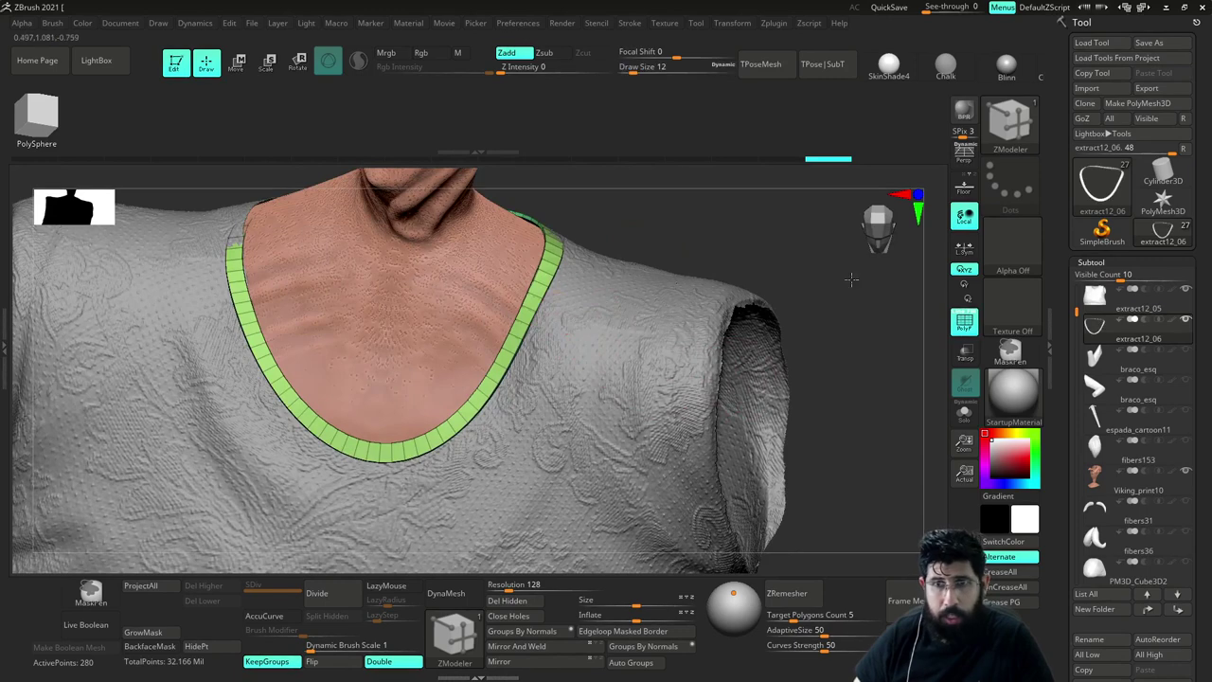
# Save the tool as Viking_print17 in the Viking_cartoon_print folder
pyautogui.keyDown('alt'); pyautogui.moveTo(850, 278); pyautogui.dragTo(854, 211); pyautogui.keyUp('alt')
pyautogui.click(1151, 45)
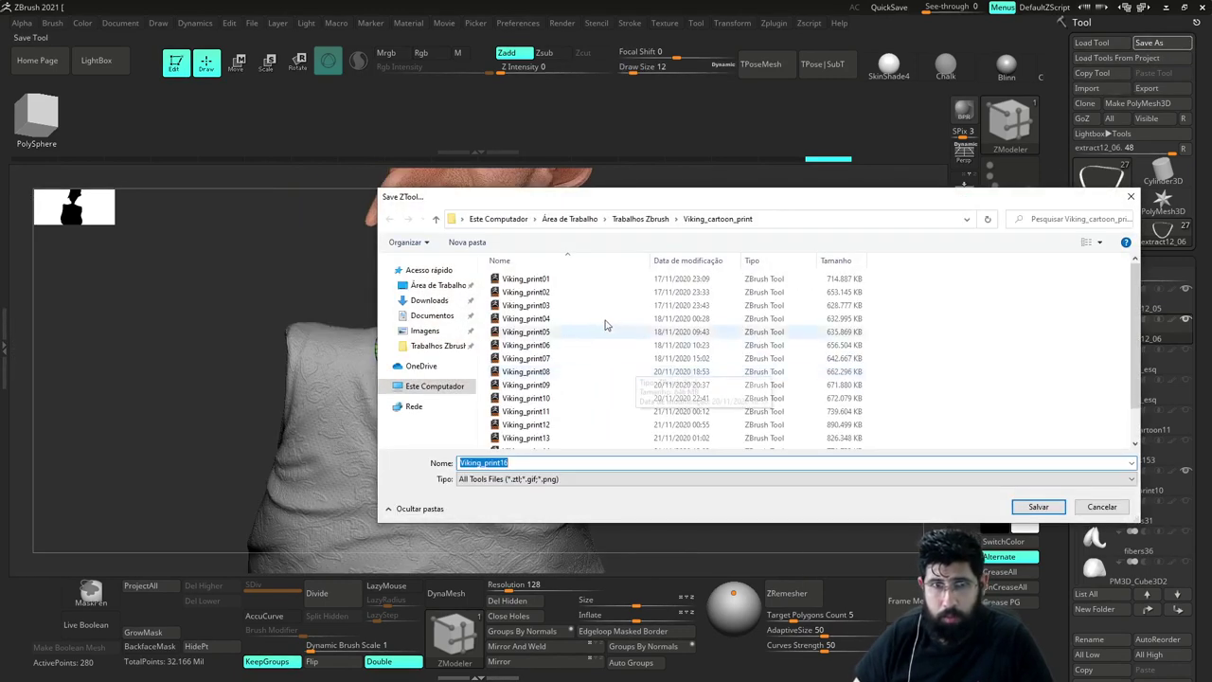
pyautogui.moveTo(503, 463); pyautogui.dragTo(519, 465)
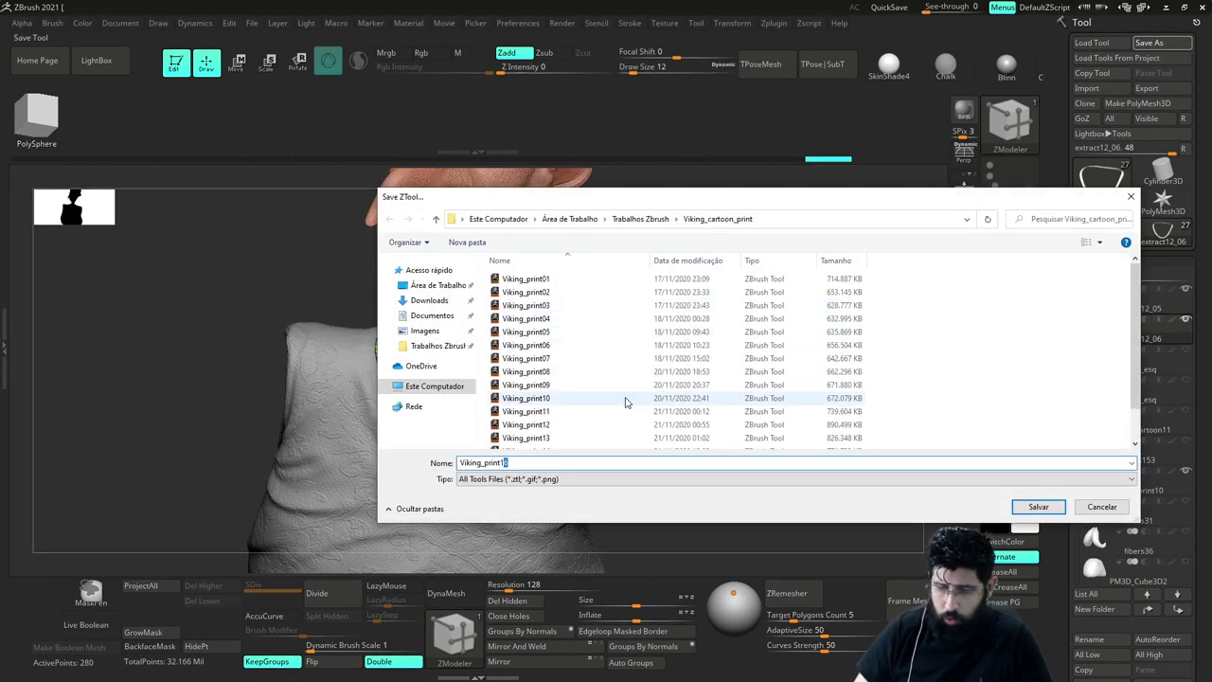
pyautogui.write('7')
pyautogui.press('Return')
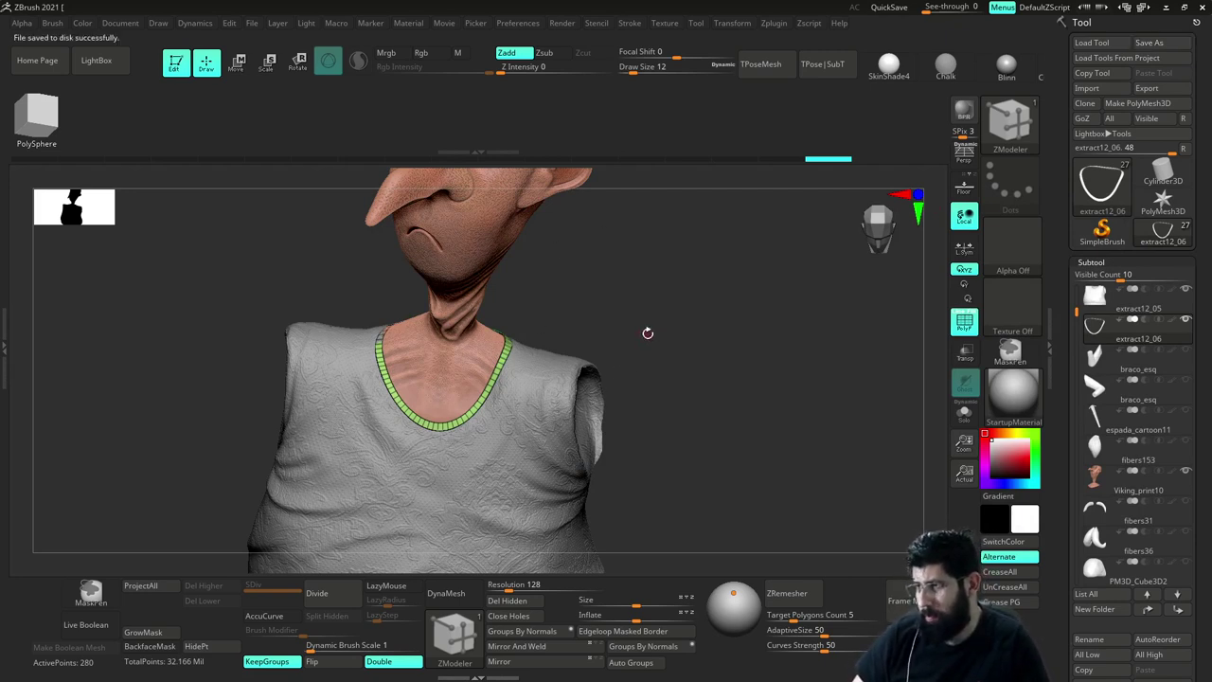
# Make the shirt extract12_05 the active subtool and switch to the Move brush
pyautogui.moveTo(645, 342)
pyautogui.mouseDown()
pyautogui.moveTo(625, 338)
pyautogui.moveTo(652, 338)
pyautogui.mouseUp()
pyautogui.press('s')
pyautogui.moveTo(653, 339); pyautogui.dragTo(669, 339)
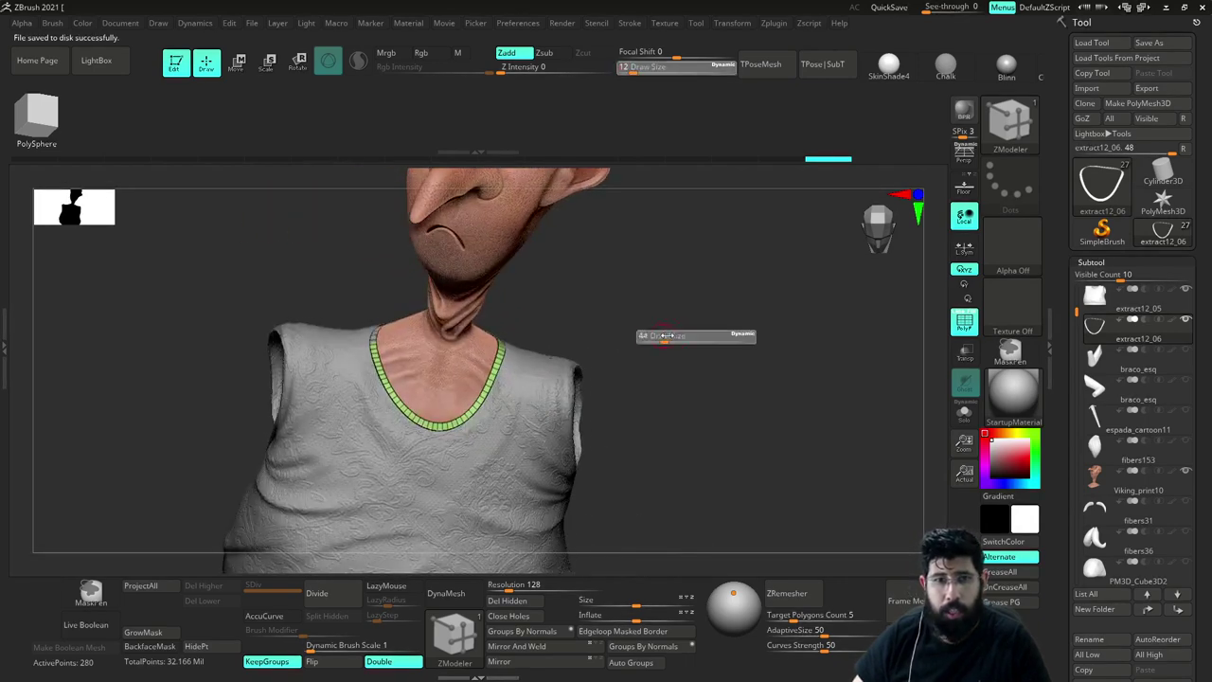
pyautogui.keyDown('alt'); pyautogui.click(553, 444); pyautogui.keyUp('alt')
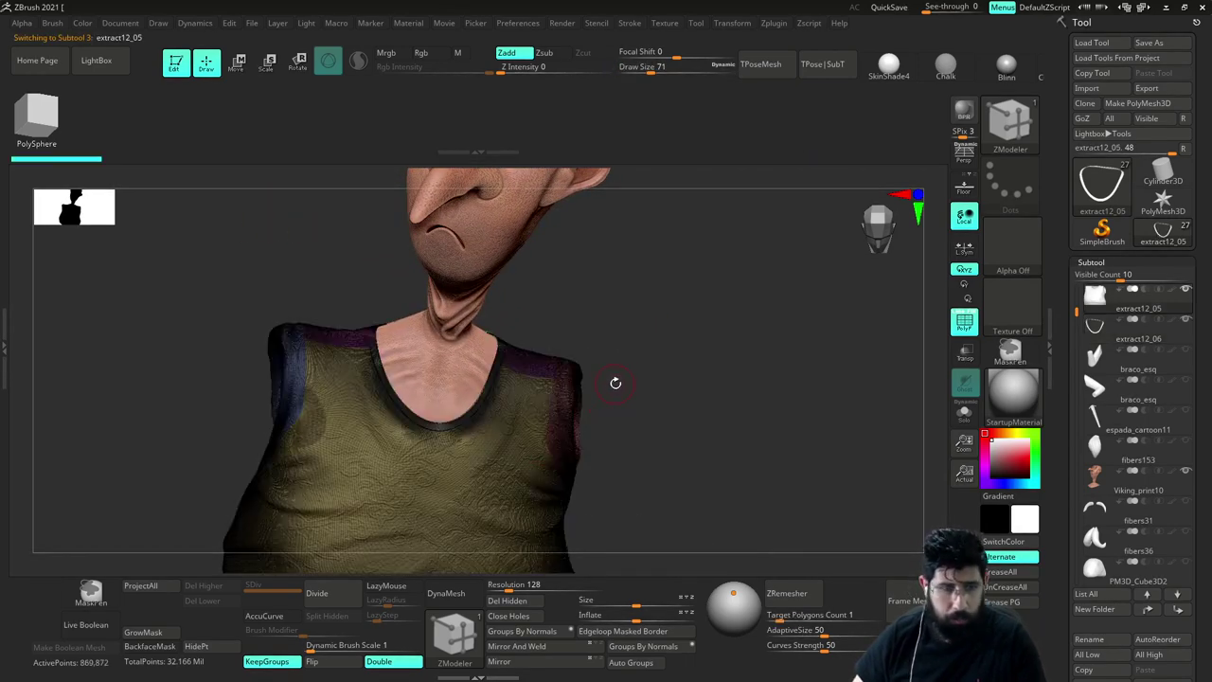
pyautogui.press('b')
pyautogui.press('m')
pyautogui.press('v')
pyautogui.moveTo(668, 410)
pyautogui.mouseDown()
pyautogui.moveTo(696, 419)
pyautogui.moveTo(688, 434)
pyautogui.mouseUp()
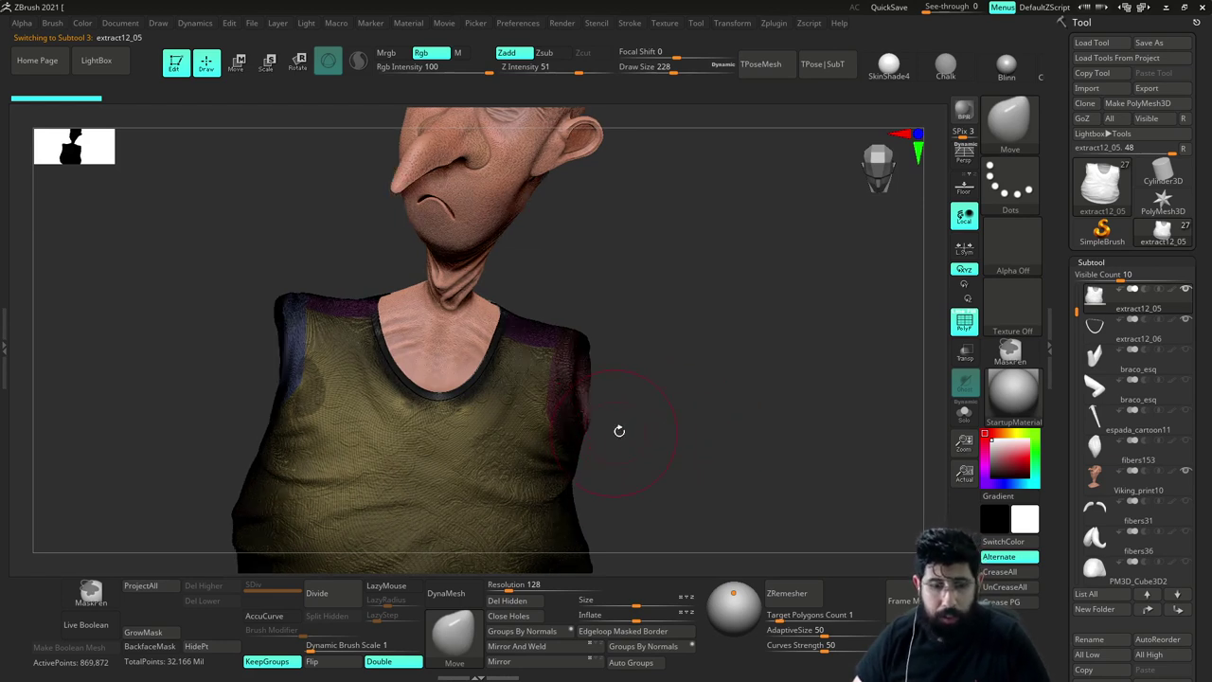
# Isolate the shirt and examine its polygon mesh closely around the neckline
pyautogui.hotkey('shift', 's')
pyautogui.press('s')
pyautogui.moveTo(669, 398)
pyautogui.mouseDown()
pyautogui.moveTo(657, 399)
pyautogui.moveTo(733, 376)
pyautogui.moveTo(790, 378)
pyautogui.moveTo(758, 373)
pyautogui.moveTo(795, 438)
pyautogui.moveTo(851, 377)
pyautogui.mouseUp()
pyautogui.keyDown('alt'); pyautogui.moveTo(858, 418); pyautogui.dragTo(769, 475); pyautogui.keyUp('alt')
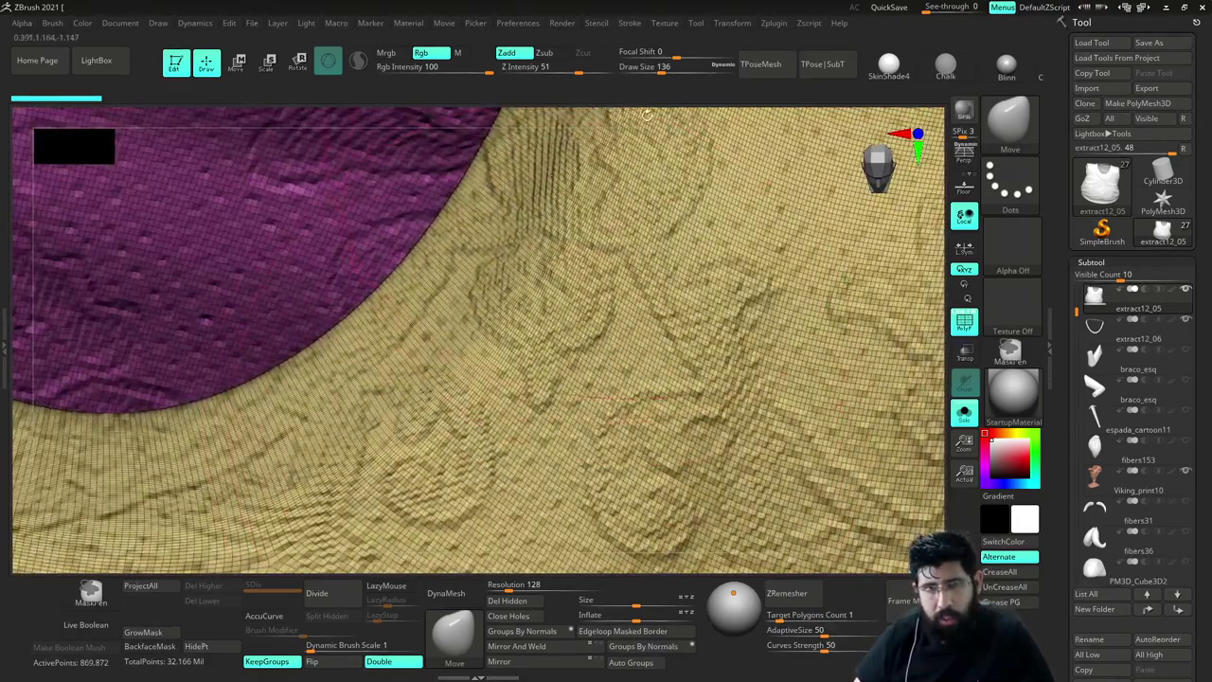
pyautogui.keyDown('alt'); pyautogui.moveTo(485, 284); pyautogui.dragTo(492, 393, button='right'); pyautogui.keyUp('alt')
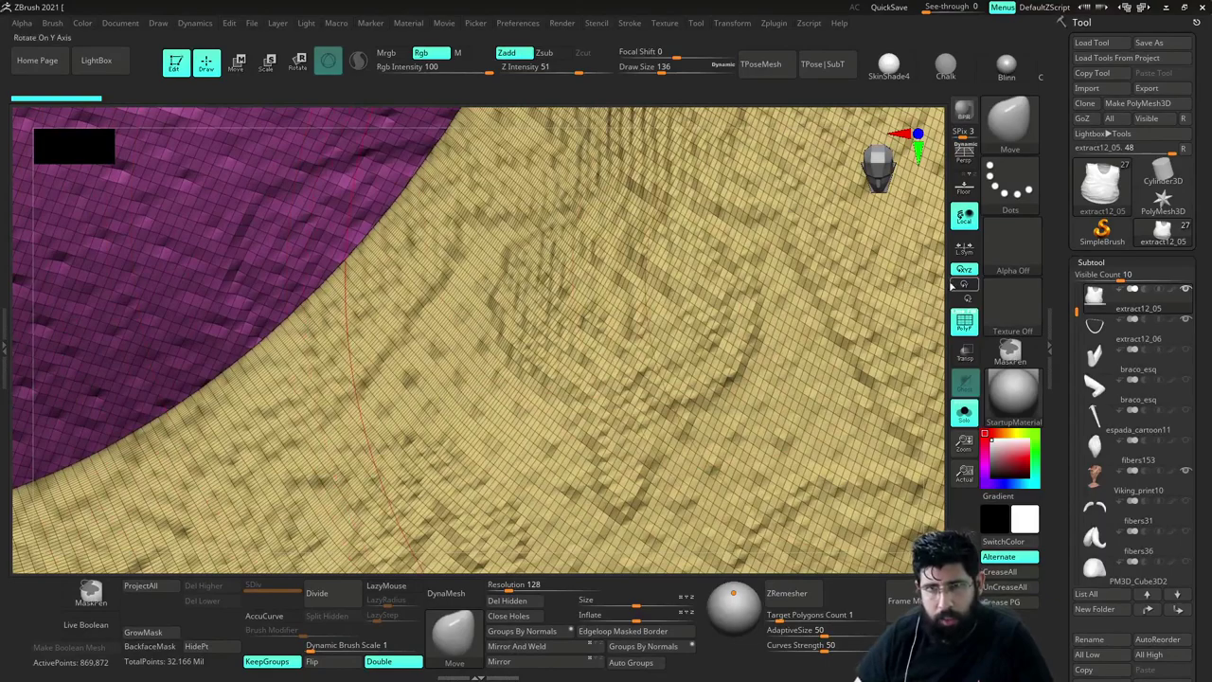
pyautogui.keyDown('alt'); pyautogui.moveTo(953, 285); pyautogui.dragTo(807, 76); pyautogui.keyUp('alt')
pyautogui.moveTo(896, 368)
pyautogui.keyDown('alt'); pyautogui.mouseDown()
pyautogui.moveTo(792, 211)
pyautogui.moveTo(692, 362)
pyautogui.moveTo(712, 335)
pyautogui.moveTo(650, 346)
pyautogui.moveTo(733, 322)
pyautogui.moveTo(709, 360)
pyautogui.moveTo(669, 363)
pyautogui.moveTo(712, 347)
pyautogui.mouseUp(); pyautogui.keyUp('alt')
pyautogui.press('s')
# Close the shirt's neck and sleeve openings with Close Holes and turn off the polyframe display
pyautogui.moveTo(725, 406)
pyautogui.mouseDown()
pyautogui.moveTo(670, 422)
pyautogui.moveTo(722, 402)
pyautogui.moveTo(690, 399)
pyautogui.mouseUp()
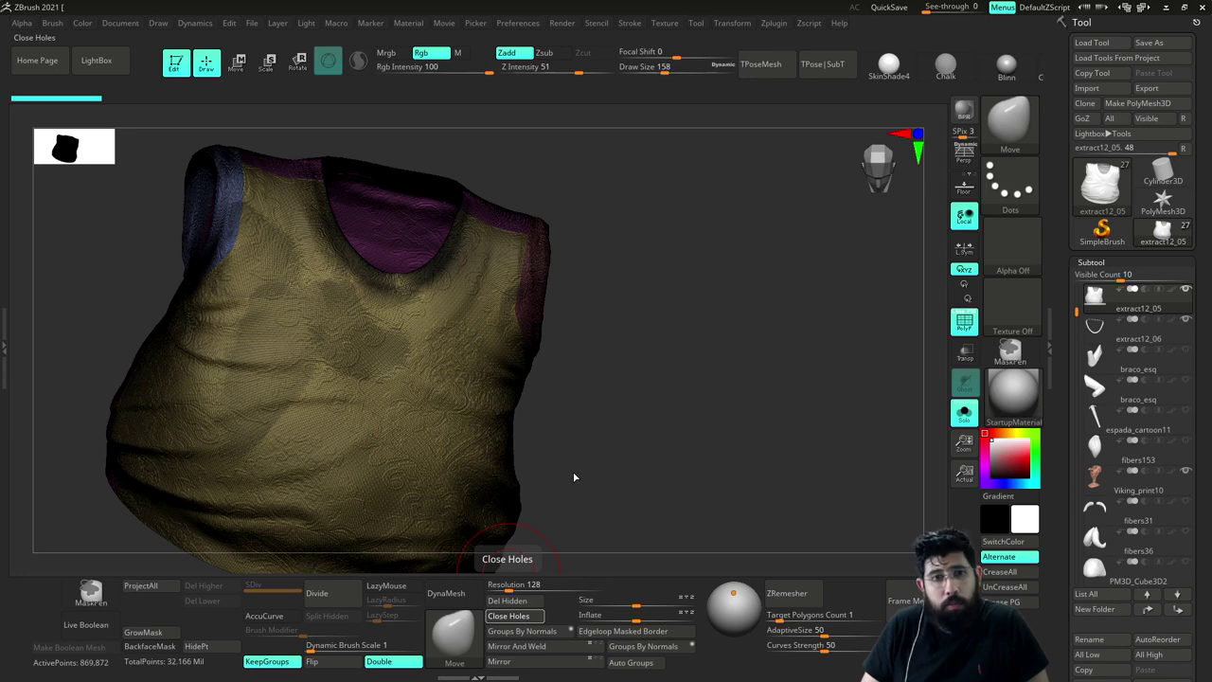
pyautogui.moveTo(663, 403); pyautogui.dragTo(715, 331)
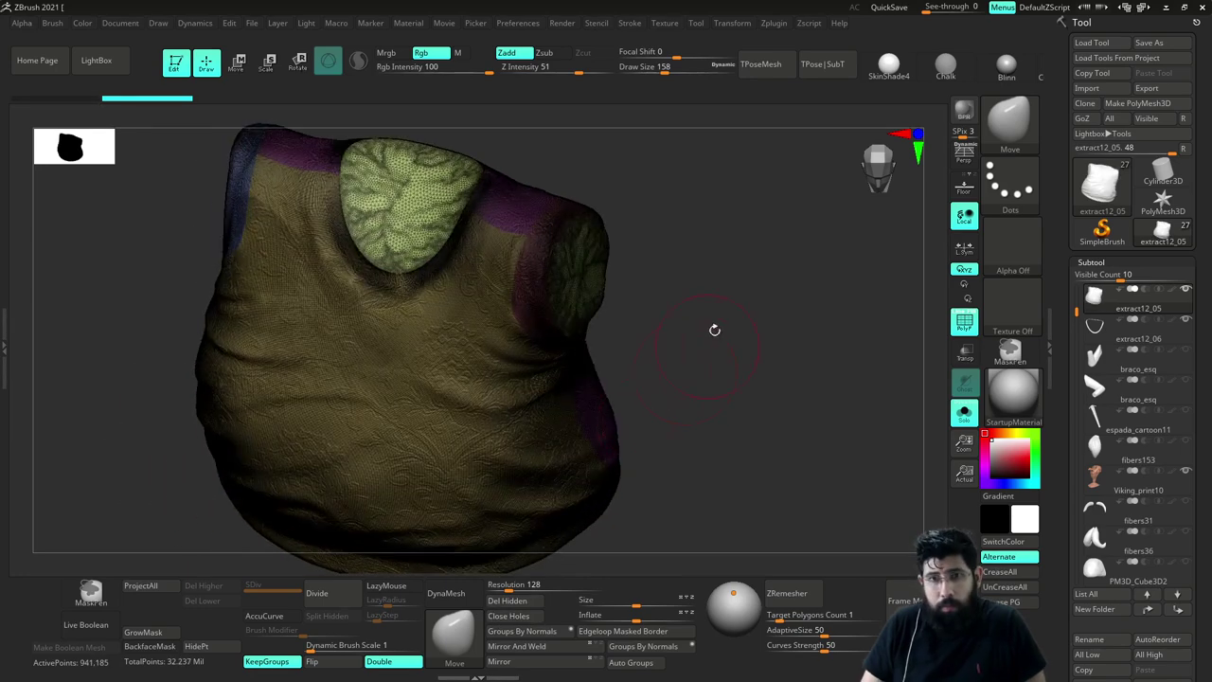
pyautogui.click(972, 327)
pyautogui.moveTo(828, 408)
pyautogui.mouseDown()
pyautogui.moveTo(828, 422)
pyautogui.moveTo(801, 414)
pyautogui.moveTo(818, 370)
pyautogui.moveTo(820, 427)
pyautogui.moveTo(796, 384)
pyautogui.moveTo(801, 427)
pyautogui.moveTo(760, 368)
pyautogui.mouseUp()
# Leave Solo mode, make the neckline band the active subtool, and enlarge the Move brush to draw size 299
pyautogui.hotkey('shift', 's')
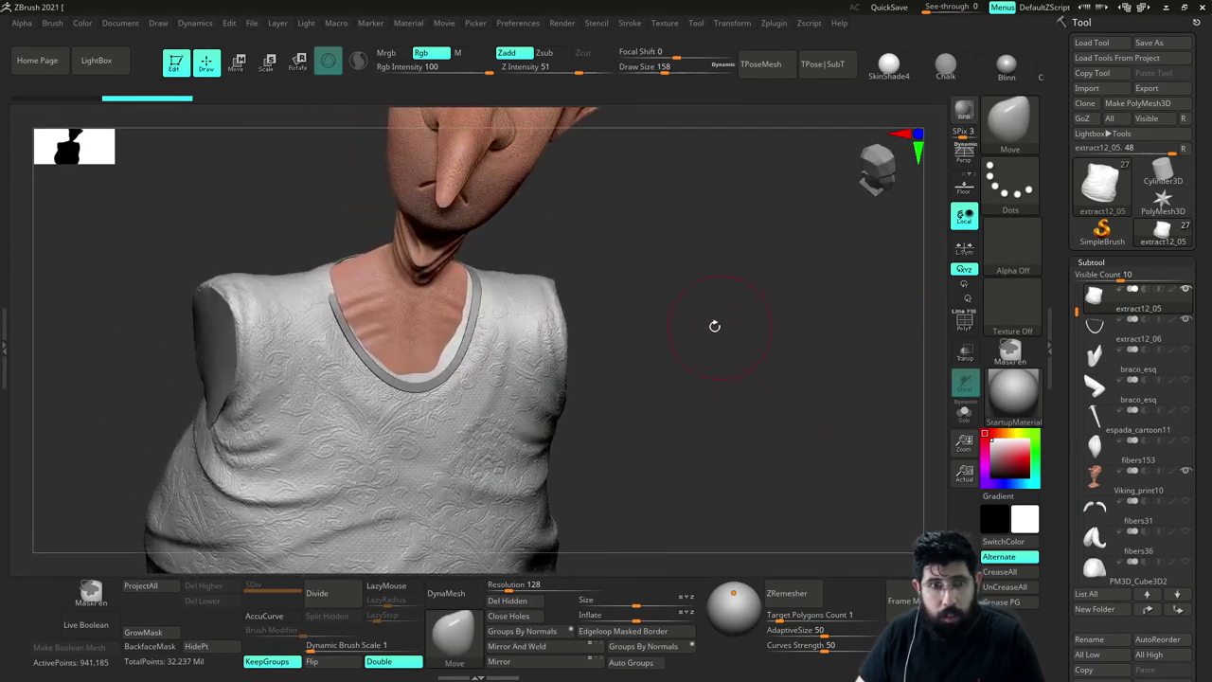
pyautogui.moveTo(714, 327); pyautogui.dragTo(723, 352)
pyautogui.press('s')
pyautogui.moveTo(421, 377); pyautogui.dragTo(419, 378)
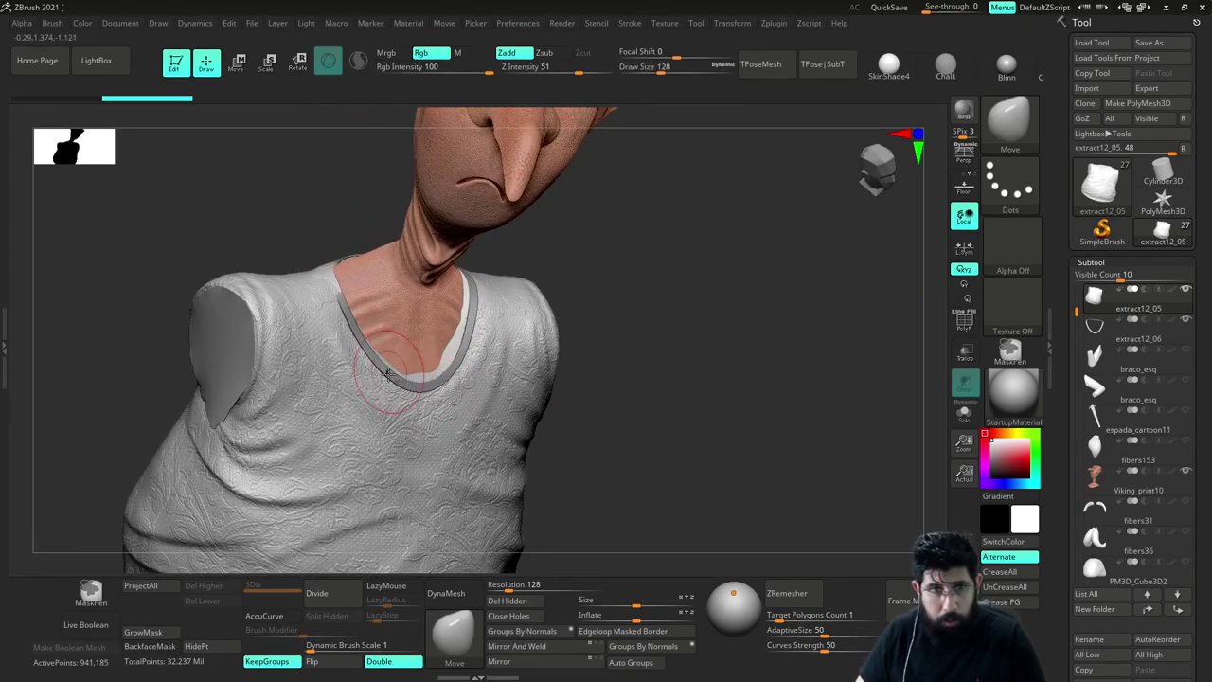
pyautogui.hotkey('shift', 's')
pyautogui.hotkey('shift', 's')
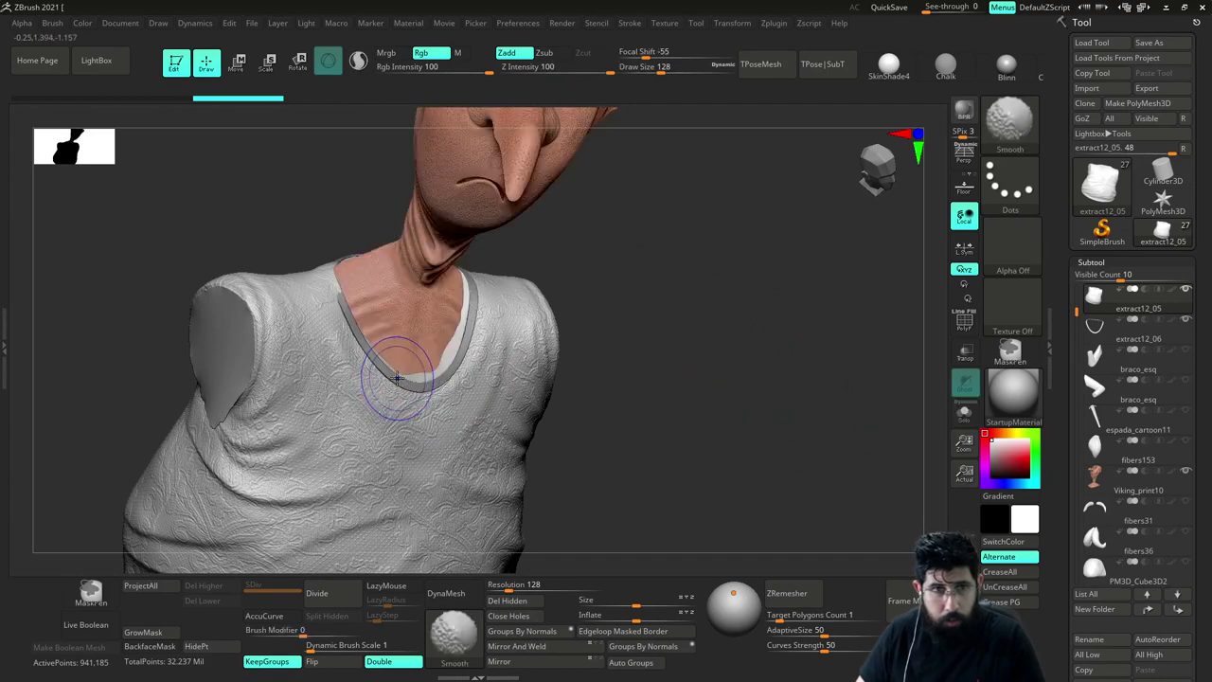
pyautogui.keyDown('alt'); pyautogui.click(398, 377); pyautogui.keyUp('alt')
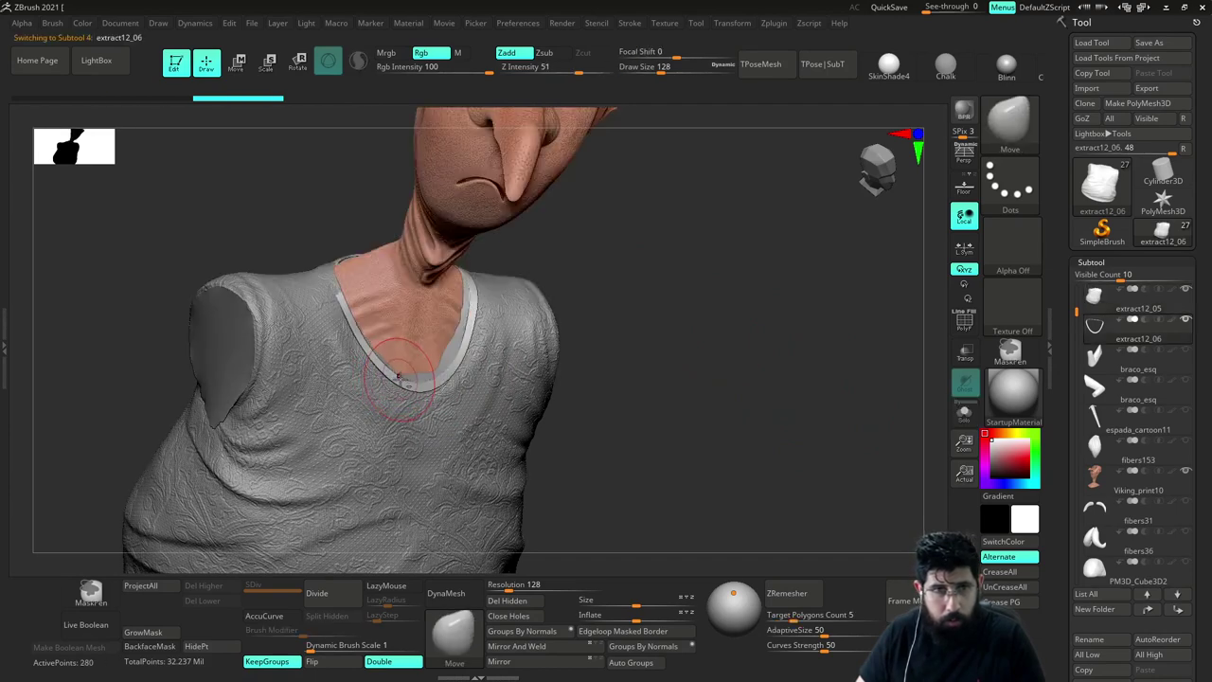
pyautogui.press('s')
pyautogui.click(456, 345)
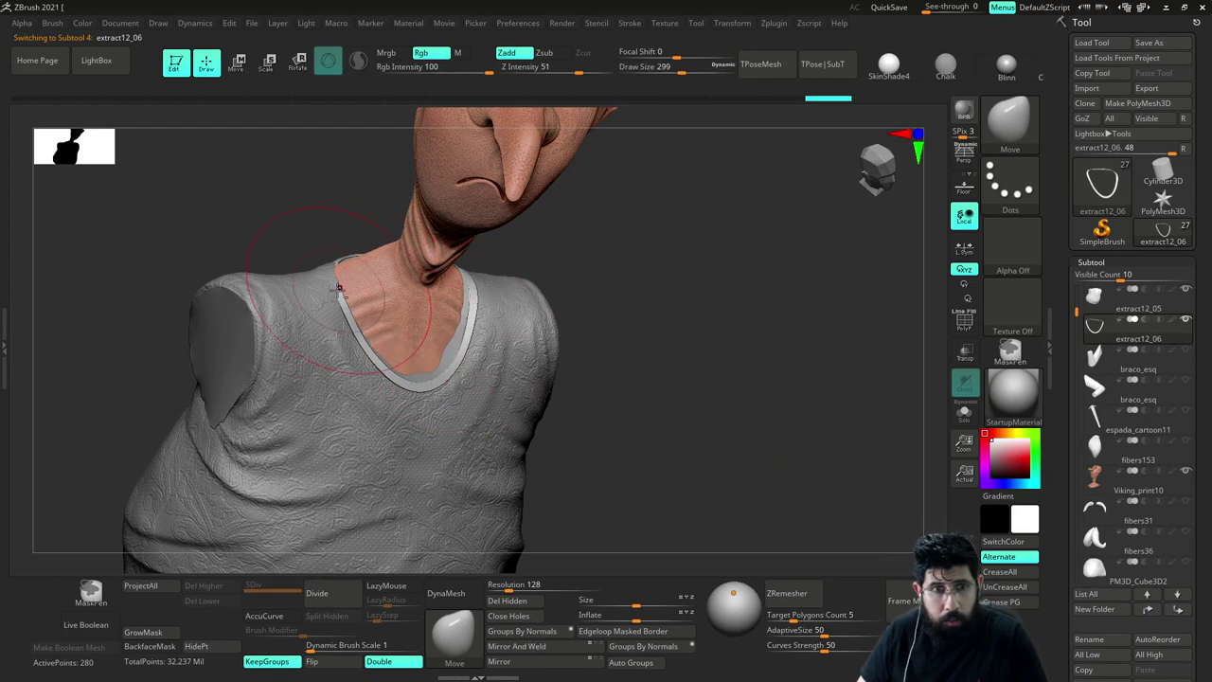
# Nudge the neckline band with the Move brush at the shoulder and back of the neck to follow the shirt's edge
pyautogui.moveTo(339, 289); pyautogui.dragTo(345, 285)
pyautogui.moveTo(653, 210)
pyautogui.mouseDown()
pyautogui.moveTo(578, 210)
pyautogui.moveTo(636, 226)
pyautogui.moveTo(680, 267)
pyautogui.mouseUp()
pyautogui.moveTo(338, 264); pyautogui.dragTo(342, 269)
pyautogui.moveTo(632, 340)
pyautogui.mouseDown()
pyautogui.moveTo(736, 413)
pyautogui.moveTo(822, 320)
pyautogui.mouseUp()
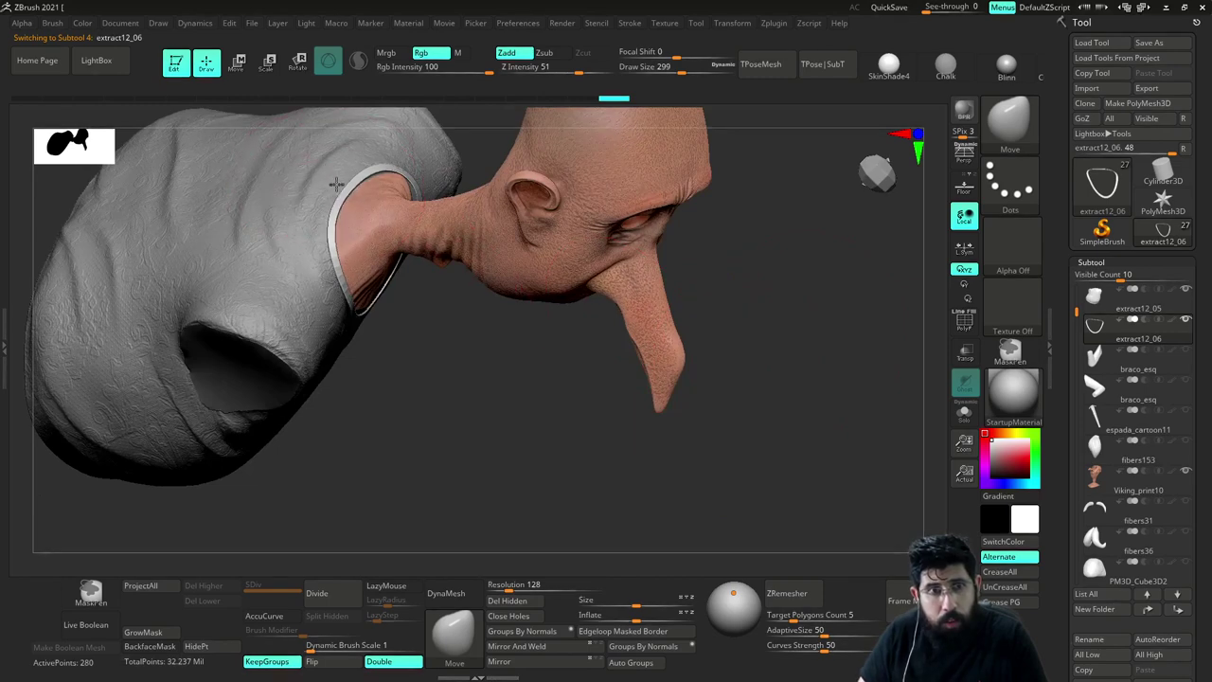
pyautogui.moveTo(387, 164); pyautogui.dragTo(393, 171)
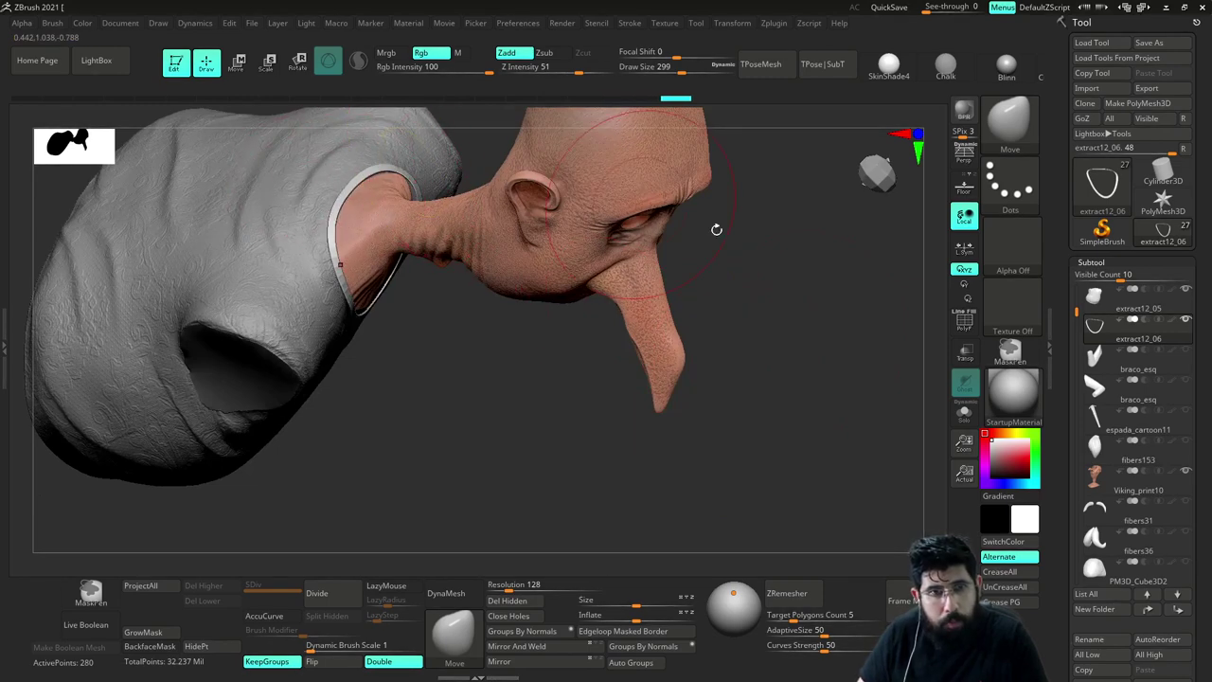
pyautogui.moveTo(716, 230)
pyautogui.mouseDown()
pyautogui.moveTo(693, 151)
pyautogui.moveTo(717, 170)
pyautogui.moveTo(687, 240)
pyautogui.mouseUp()
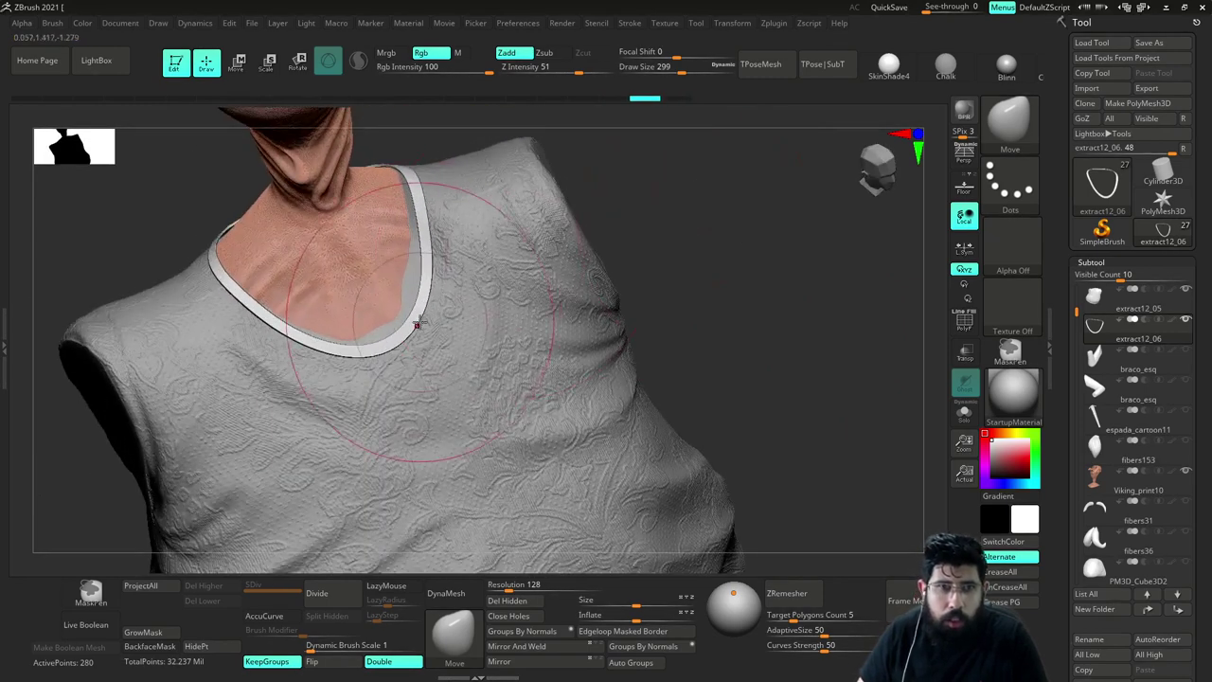
# Reduce the brush draw size to 124 and isolate the shirt extract12_05 as the active subtool
pyautogui.press('[')
pyautogui.press('[')
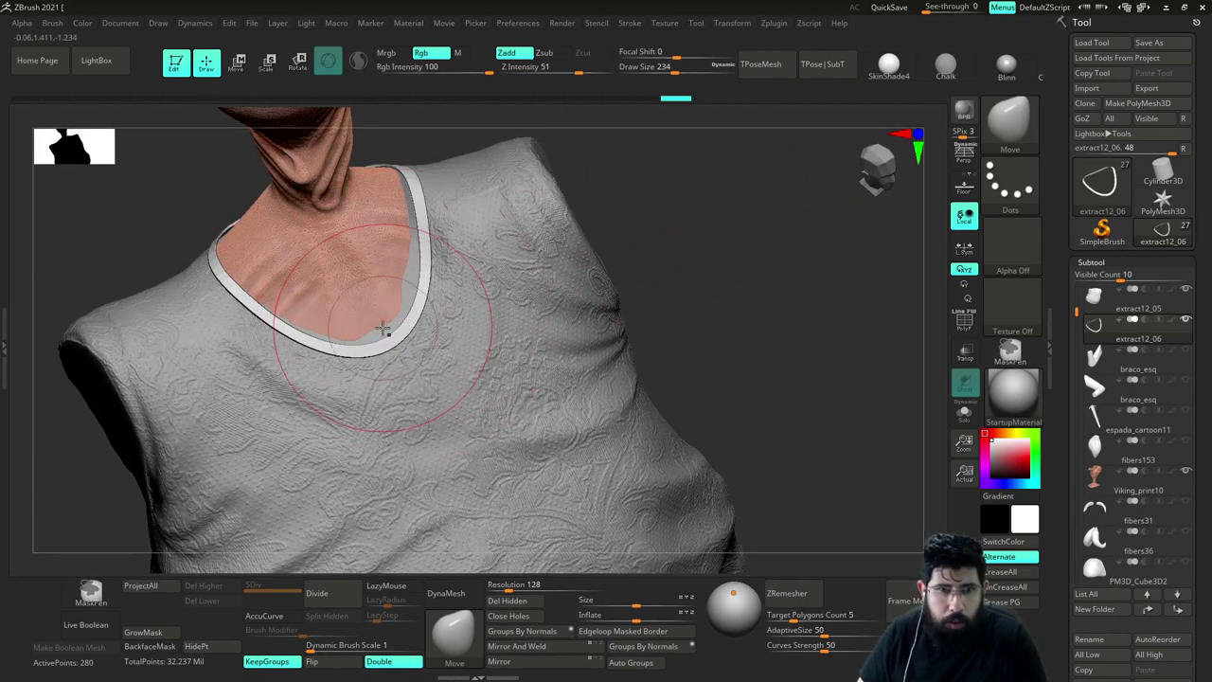
pyautogui.press('s')
pyautogui.moveTo(383, 329); pyautogui.dragTo(370, 329)
pyautogui.hotkey('shift', 's')
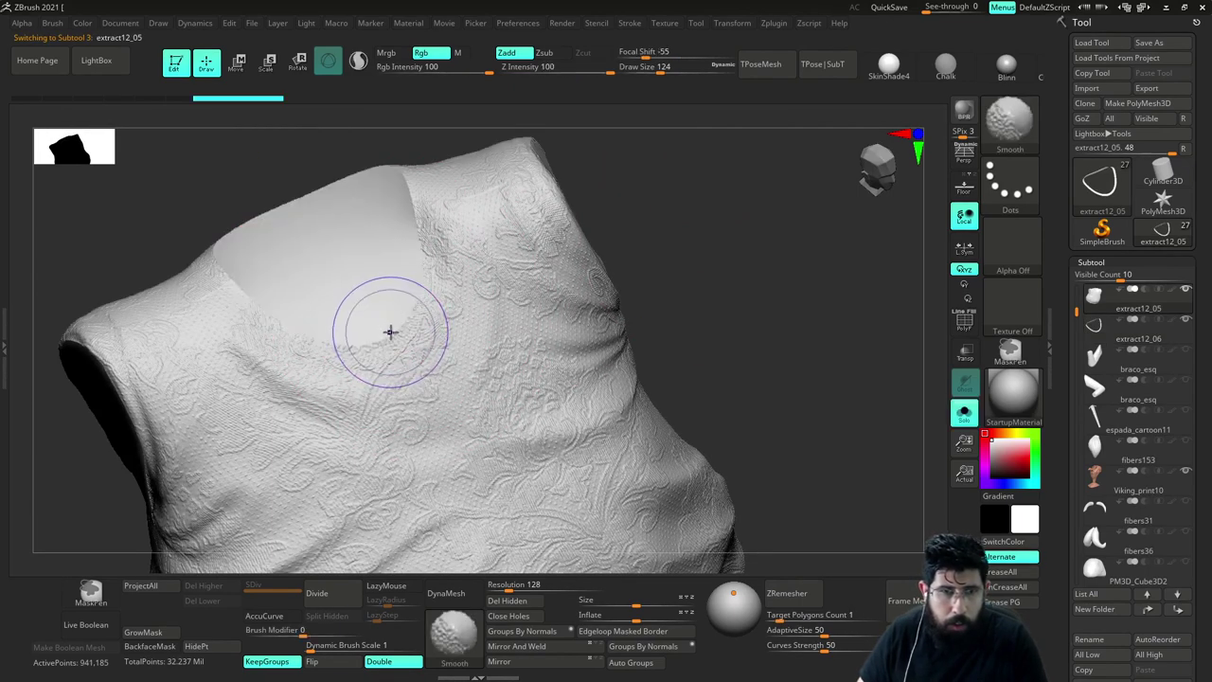
# Leave Solo mode to examine how the neckline band meets the shirt's neck opening from several angles, and isolate the shirt again
pyautogui.hotkey('shift', 's')
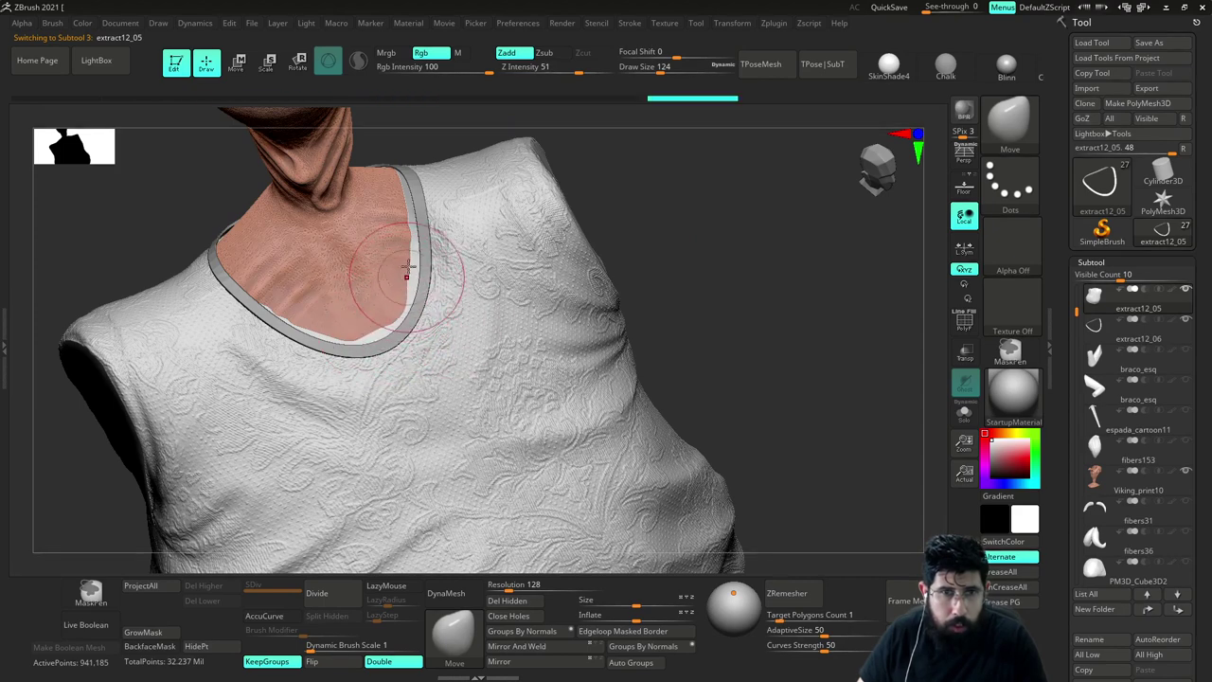
pyautogui.press(']')
pyautogui.press(']')
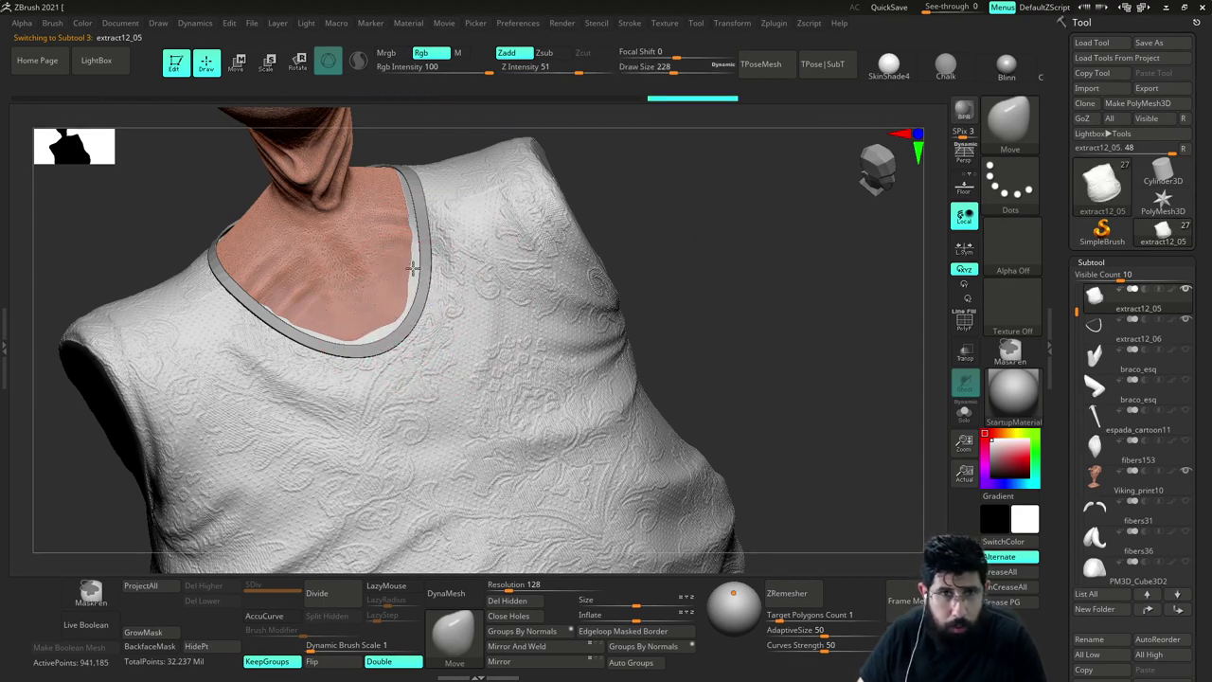
pyautogui.moveTo(688, 230); pyautogui.dragTo(779, 237)
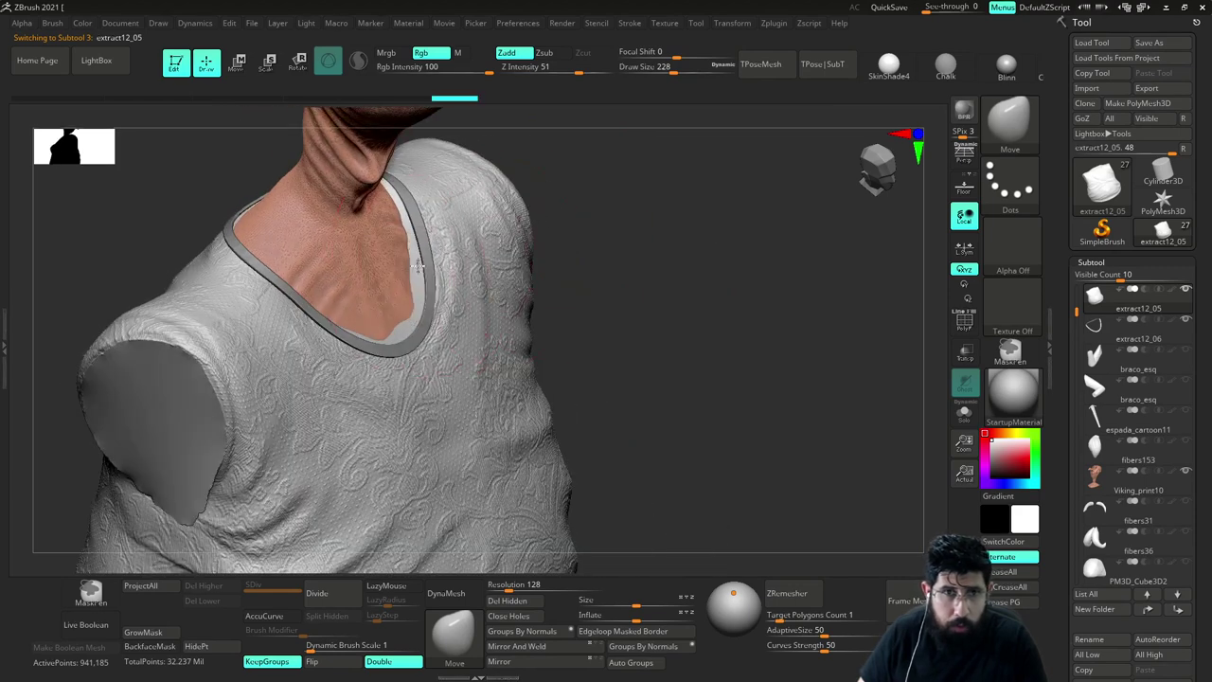
pyautogui.moveTo(456, 263); pyautogui.dragTo(455, 311, button='right')
pyautogui.press('s')
pyautogui.moveTo(455, 311); pyautogui.dragTo(442, 311)
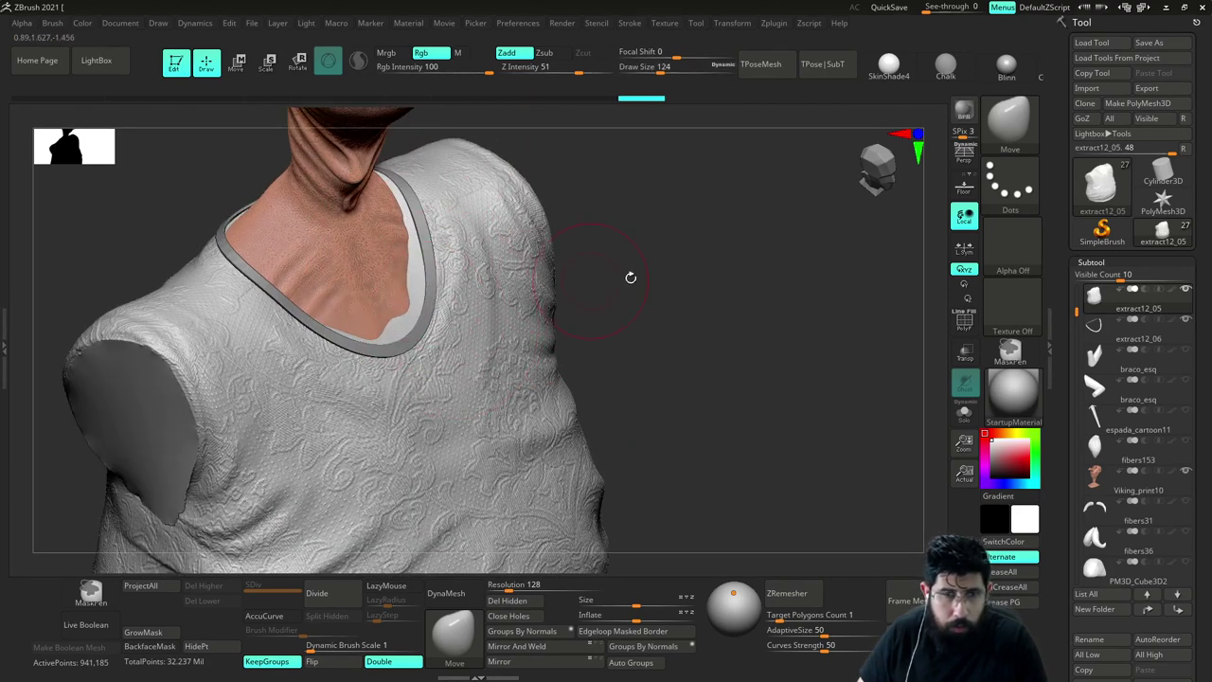
pyautogui.moveTo(801, 257); pyautogui.dragTo(801, 319)
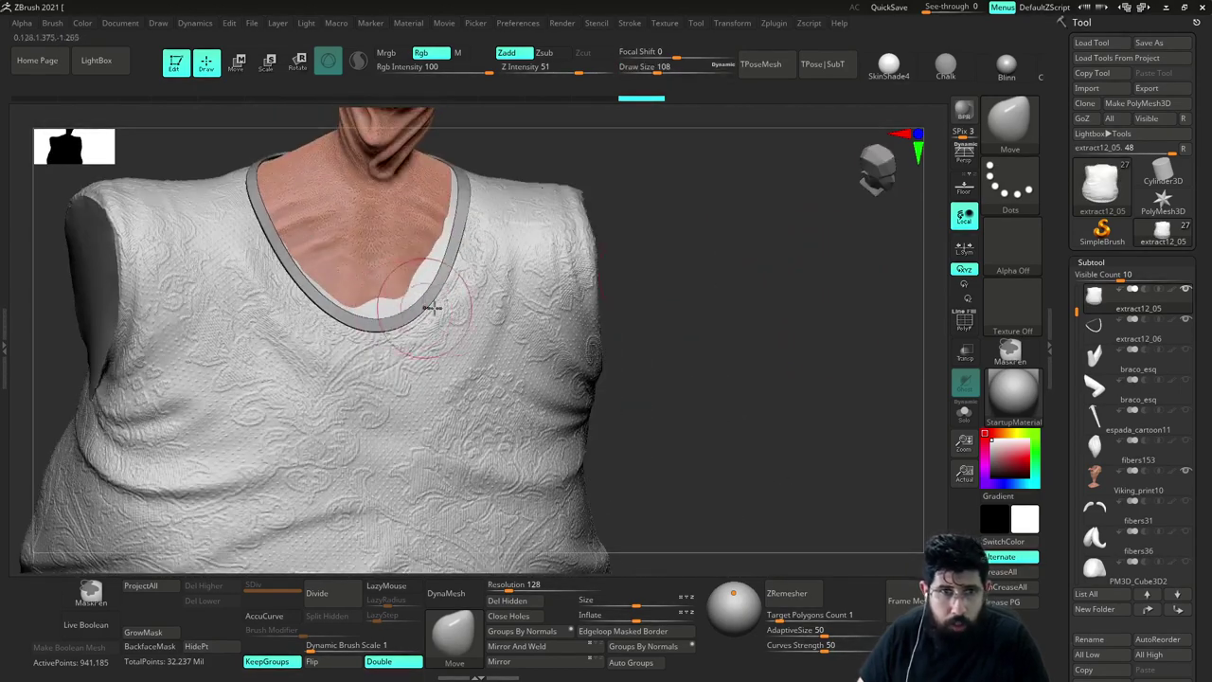
pyautogui.hotkey('alt', 's')
pyautogui.moveTo(687, 240)
pyautogui.mouseDown()
pyautogui.moveTo(717, 225)
pyautogui.moveTo(741, 310)
pyautogui.mouseUp()
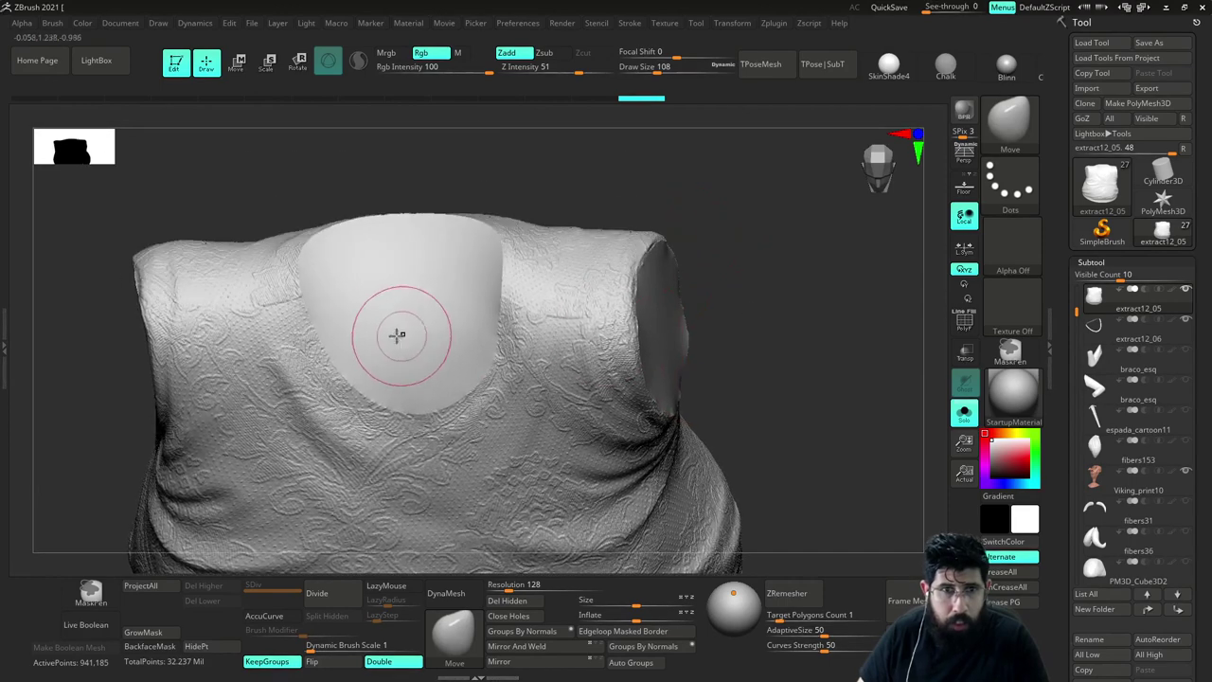
# Reduce the brush to draw size 83 and fill the patch closing the shirt's neck opening with a MaskPen mask
pyautogui.press('s')
pyautogui.moveTo(398, 336)
pyautogui.mouseDown()
pyautogui.moveTo(373, 336)
pyautogui.moveTo(384, 349)
pyautogui.moveTo(350, 328)
pyautogui.moveTo(393, 378)
pyautogui.mouseUp()
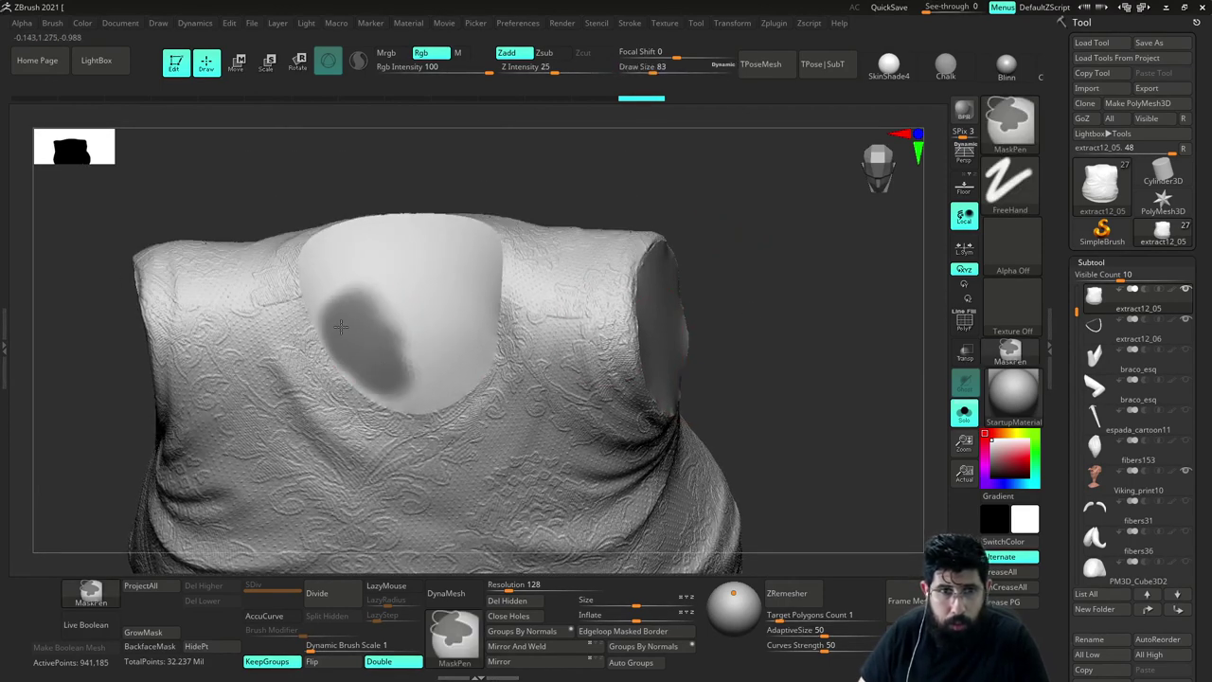
pyautogui.moveTo(340, 327)
pyautogui.keyDown('ctrl'); pyautogui.mouseDown()
pyautogui.moveTo(323, 275)
pyautogui.moveTo(376, 249)
pyautogui.moveTo(417, 248)
pyautogui.mouseUp(); pyautogui.keyUp('ctrl')
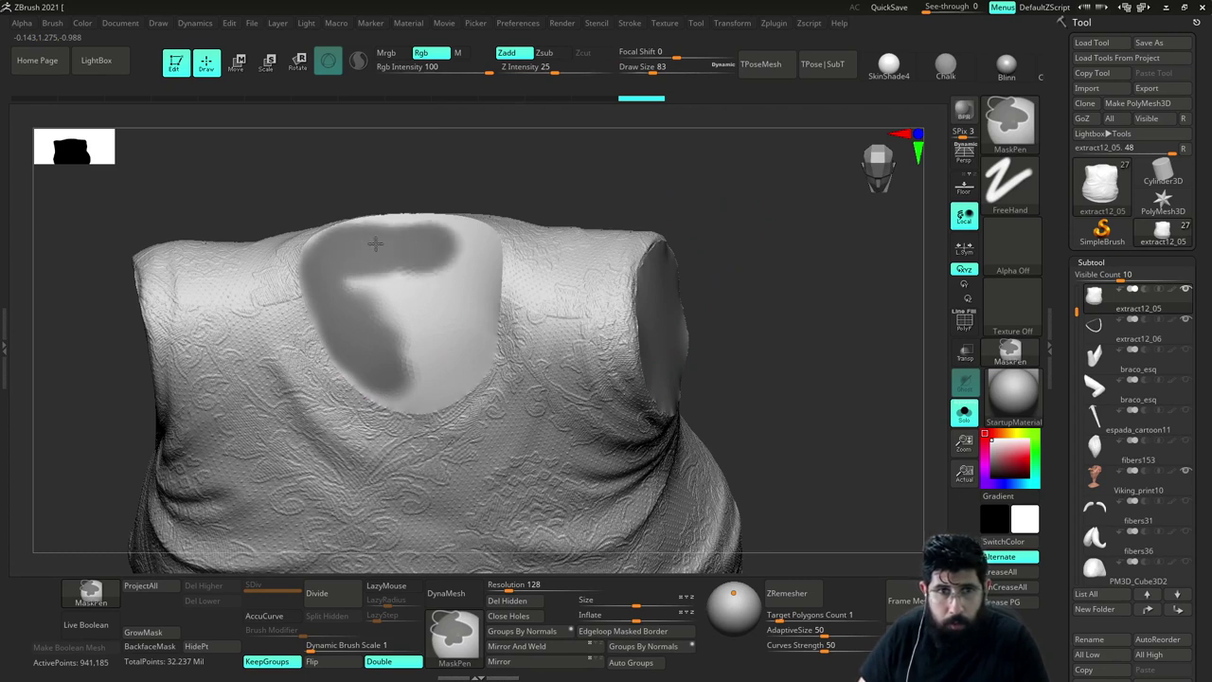
pyautogui.moveTo(476, 282)
pyautogui.keyDown('ctrl'); pyautogui.mouseDown()
pyautogui.moveTo(466, 353)
pyautogui.moveTo(449, 366)
pyautogui.mouseUp(); pyautogui.keyUp('ctrl')
pyautogui.hotkey('ctrl', 'z')
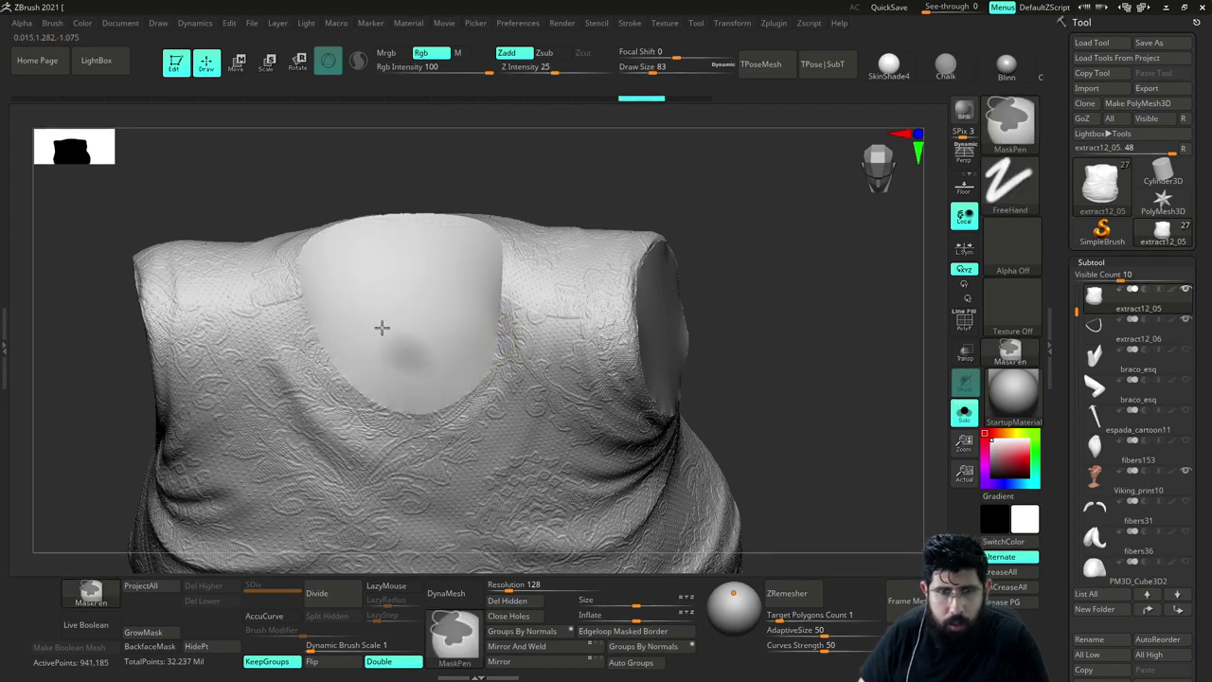
pyautogui.moveTo(382, 325)
pyautogui.keyDown('ctrl'); pyautogui.mouseDown()
pyautogui.moveTo(354, 309)
pyautogui.moveTo(373, 253)
pyautogui.moveTo(452, 281)
pyautogui.moveTo(471, 308)
pyautogui.moveTo(462, 345)
pyautogui.moveTo(400, 367)
pyautogui.mouseUp(); pyautogui.keyUp('ctrl')
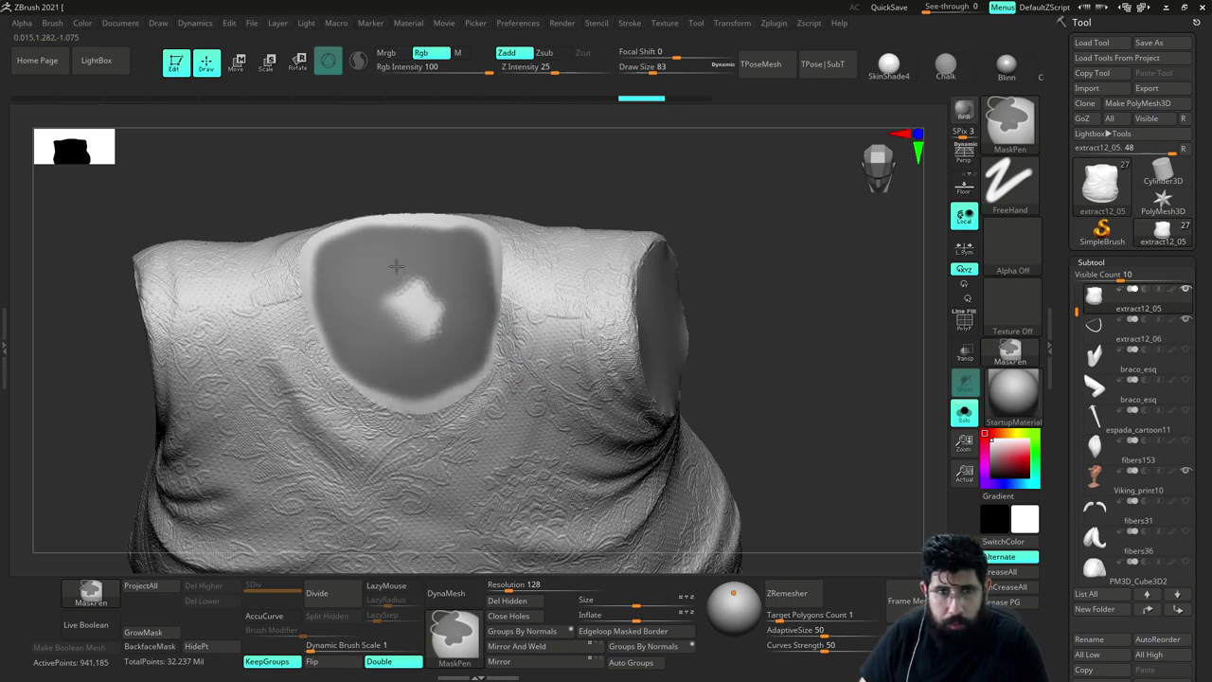
pyautogui.keyDown('ctrl'); pyautogui.moveTo(396, 266); pyautogui.dragTo(432, 325); pyautogui.keyUp('ctrl')
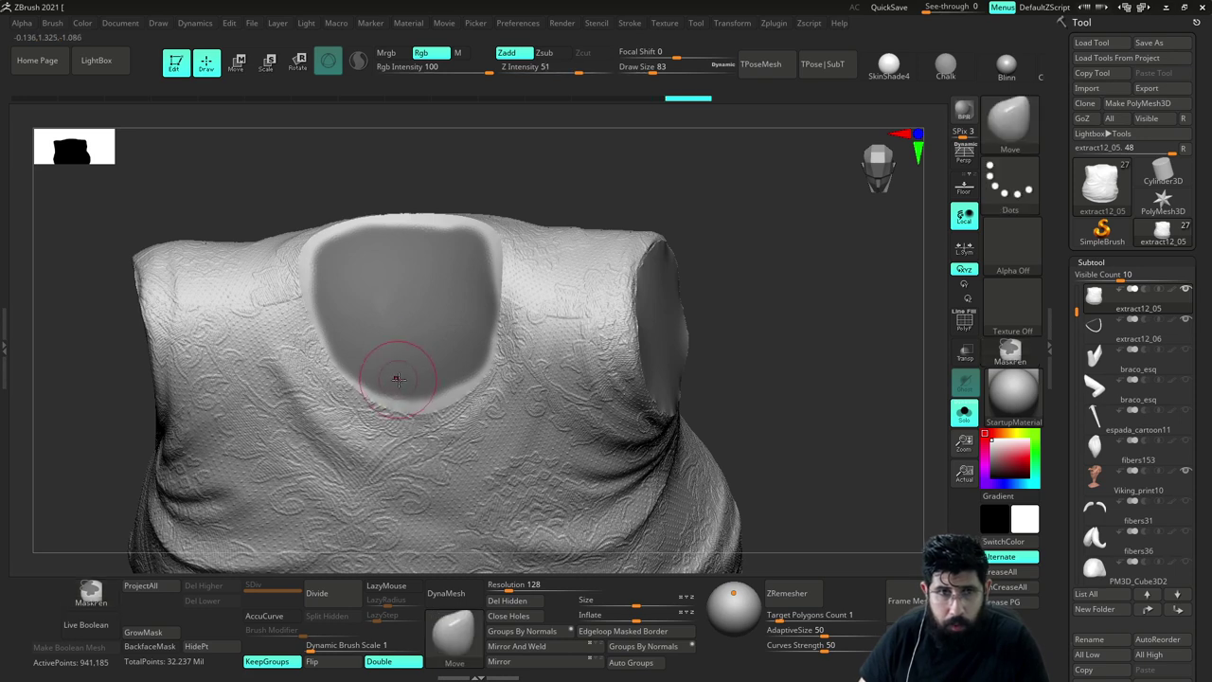
# Try extending the mask to the neck patch's lower and side edges with MaskPen at draw size 80, and clear the mask
pyautogui.press('s')
pyautogui.moveTo(396, 378)
pyautogui.mouseDown()
pyautogui.moveTo(410, 379)
pyautogui.moveTo(389, 378)
pyautogui.mouseUp()
pyautogui.press('s')
pyautogui.press('ctrl')
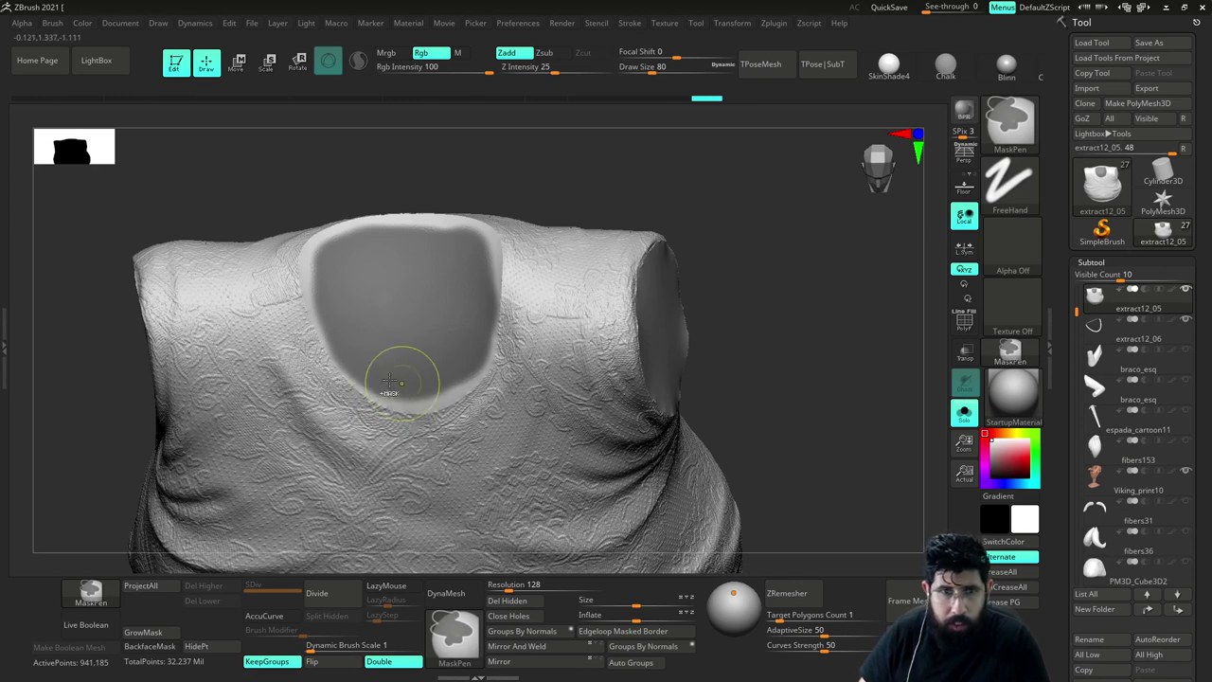
pyautogui.keyDown('ctrl'); pyautogui.moveTo(384, 377); pyautogui.dragTo(457, 367); pyautogui.keyUp('ctrl')
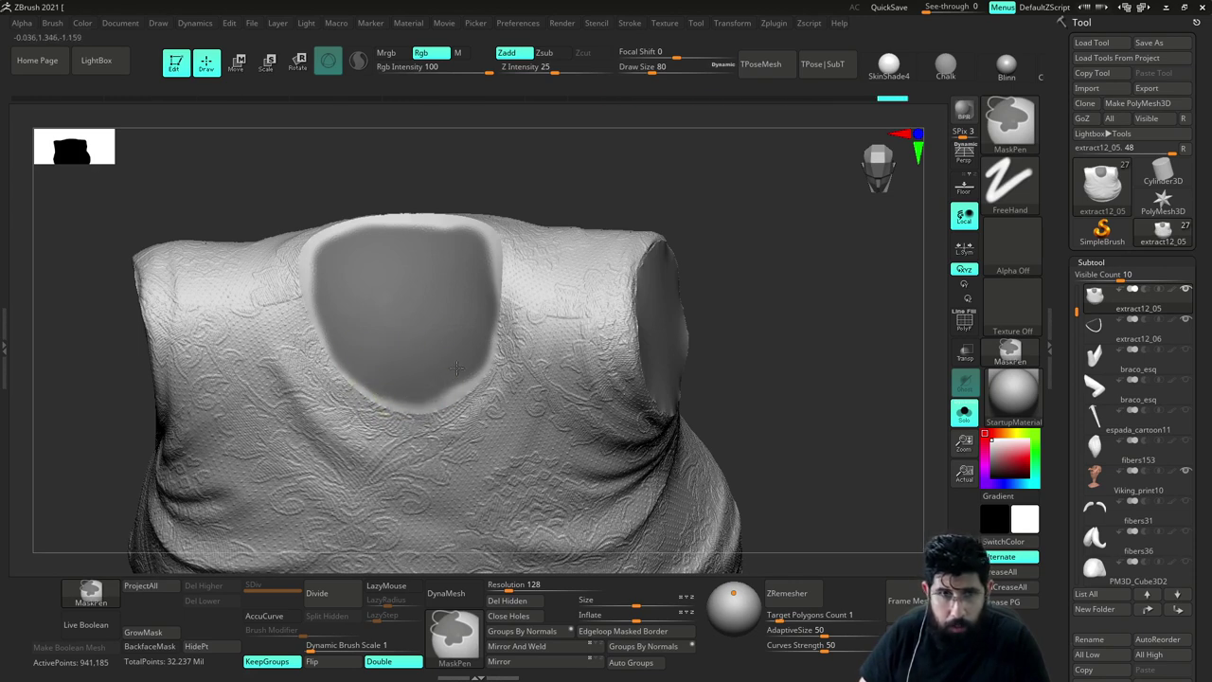
pyautogui.moveTo(705, 235); pyautogui.dragTo(710, 290)
pyautogui.keyDown('ctrl'); pyautogui.moveTo(345, 363); pyautogui.dragTo(332, 359); pyautogui.keyUp('ctrl')
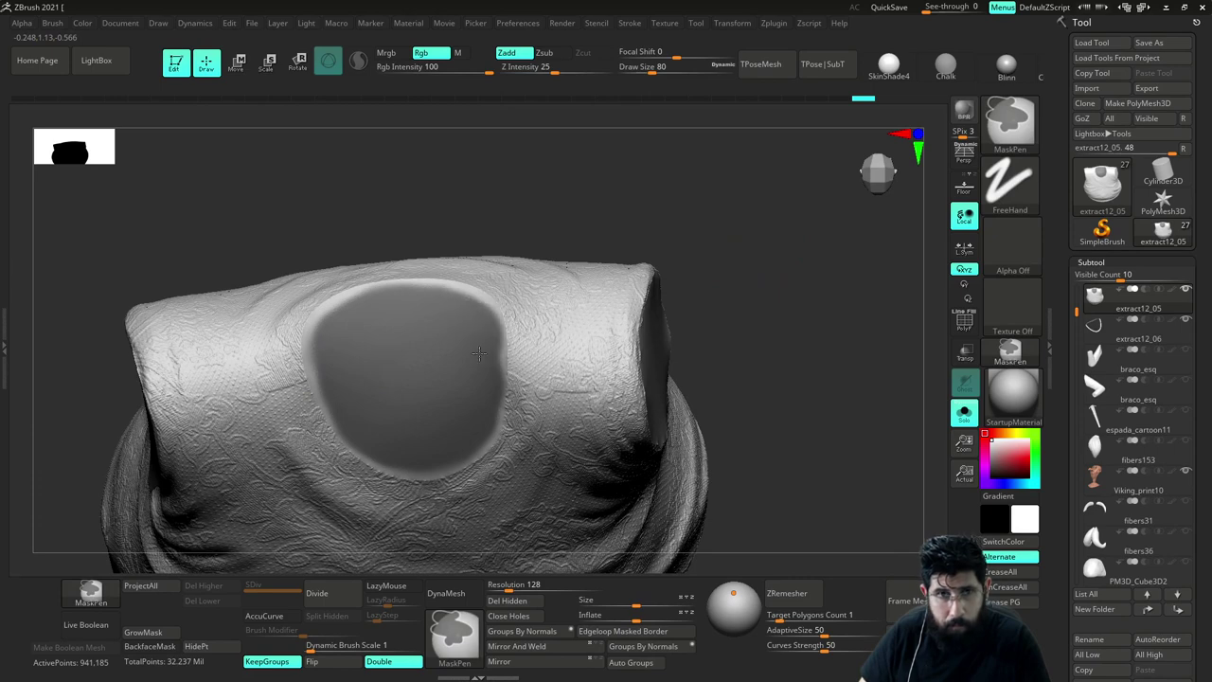
pyautogui.moveTo(787, 303)
pyautogui.mouseDown()
pyautogui.moveTo(787, 265)
pyautogui.moveTo(758, 290)
pyautogui.mouseUp()
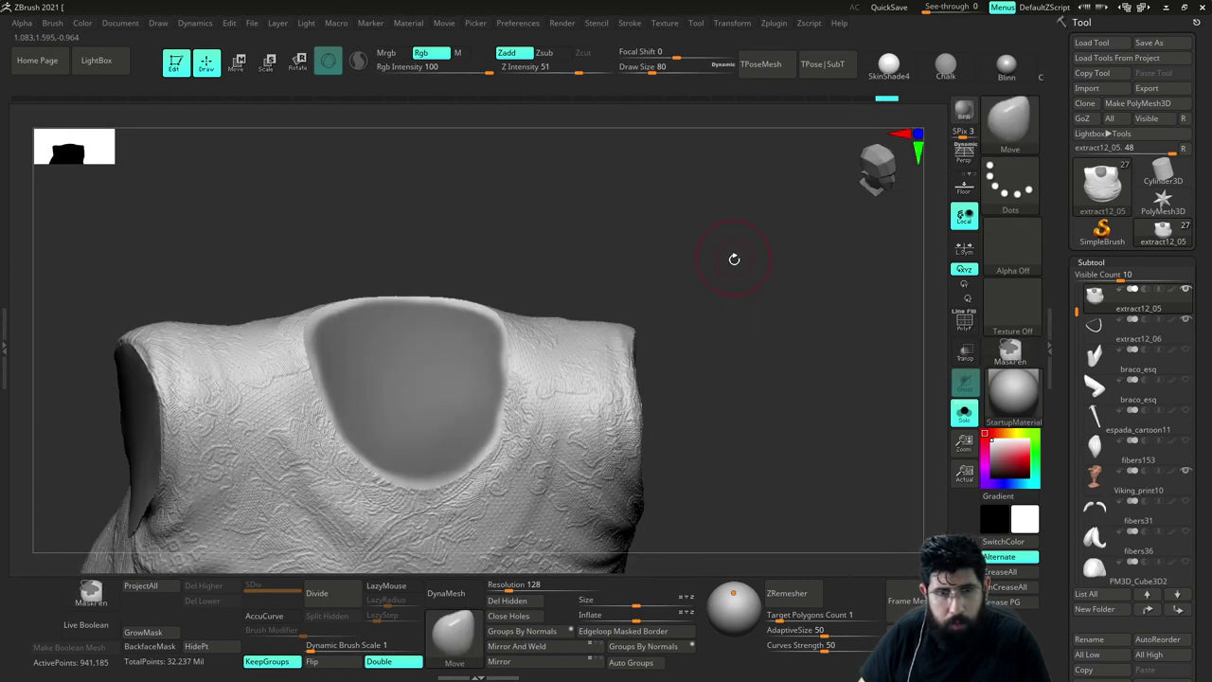
pyautogui.keyDown('ctrl'); pyautogui.moveTo(718, 265); pyautogui.dragTo(695, 341); pyautogui.keyUp('ctrl')
# Mask everything except the closed-hole polygroup, place the transform gizmo near the neck patch's edge, and return to Draw mode
pyautogui.press('w')
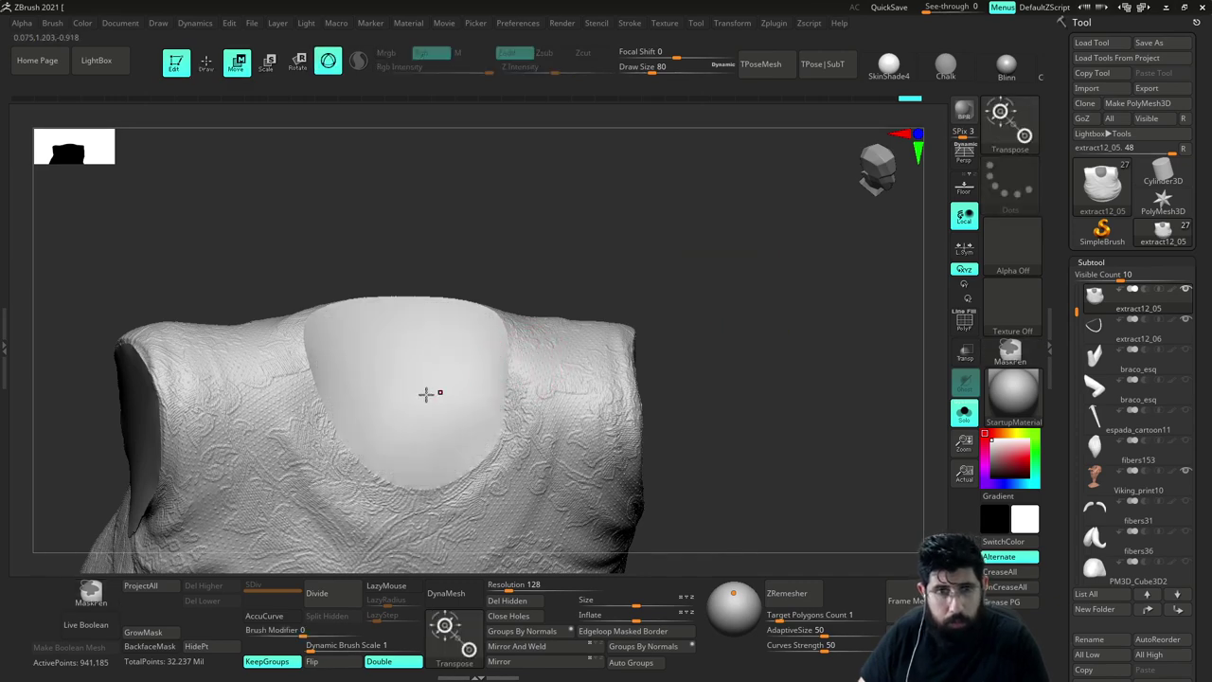
pyautogui.keyDown('ctrl'); pyautogui.click(451, 391); pyautogui.keyUp('ctrl')
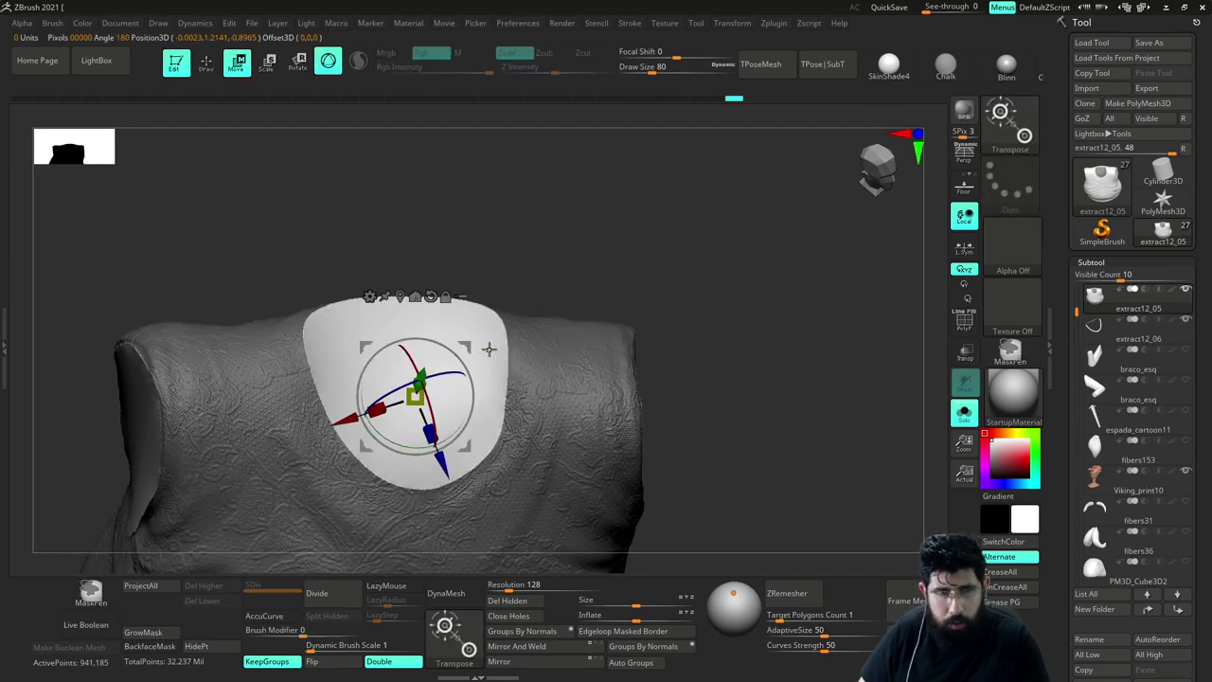
pyautogui.click(489, 397)
pyautogui.moveTo(603, 295)
pyautogui.mouseDown()
pyautogui.moveTo(635, 265)
pyautogui.moveTo(614, 283)
pyautogui.mouseUp()
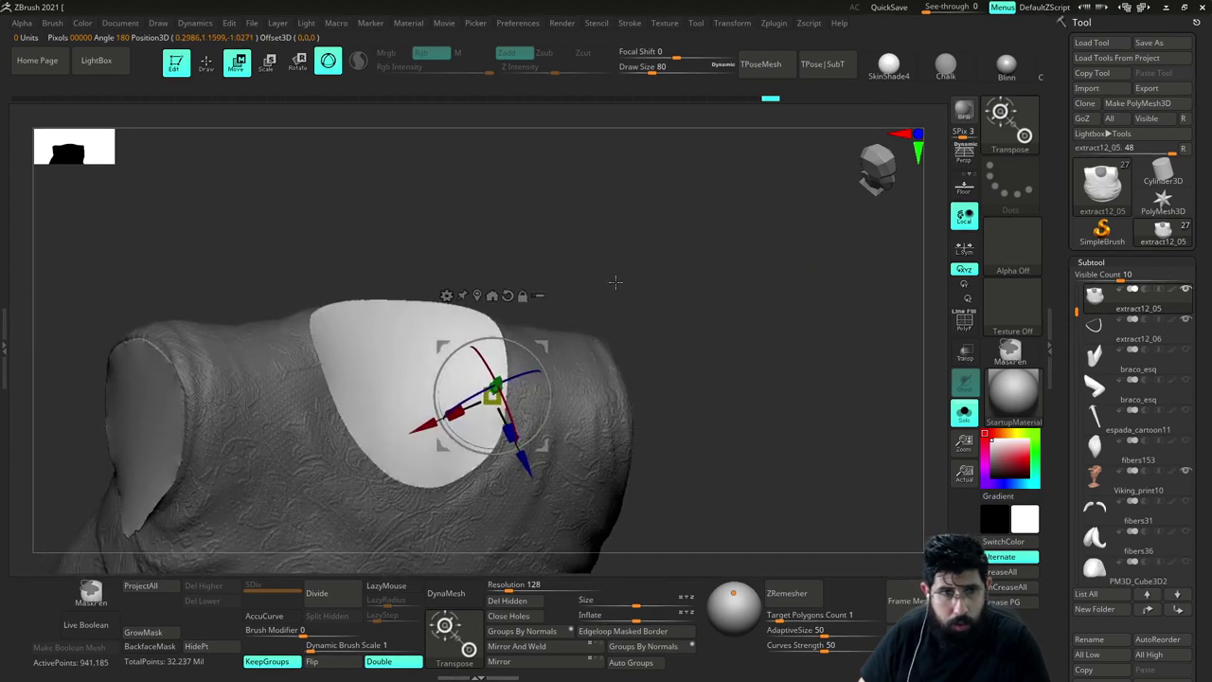
pyautogui.press('q')
# Isolate the closed-hole patches, assign both sleeve patches and the waist patch their own polygroup through a mask, and show the whole shirt
pyautogui.press('s')
pyautogui.moveTo(772, 408)
pyautogui.keyDown('alt'); pyautogui.mouseDown()
pyautogui.moveTo(745, 377)
pyautogui.moveTo(628, 349)
pyautogui.mouseUp(); pyautogui.keyUp('alt')
pyautogui.click(737, 395)
pyautogui.keyDown('ctrl'); pyautogui.keyDown('shift'); pyautogui.click(482, 357); pyautogui.keyUp('shift'); pyautogui.keyUp('ctrl')
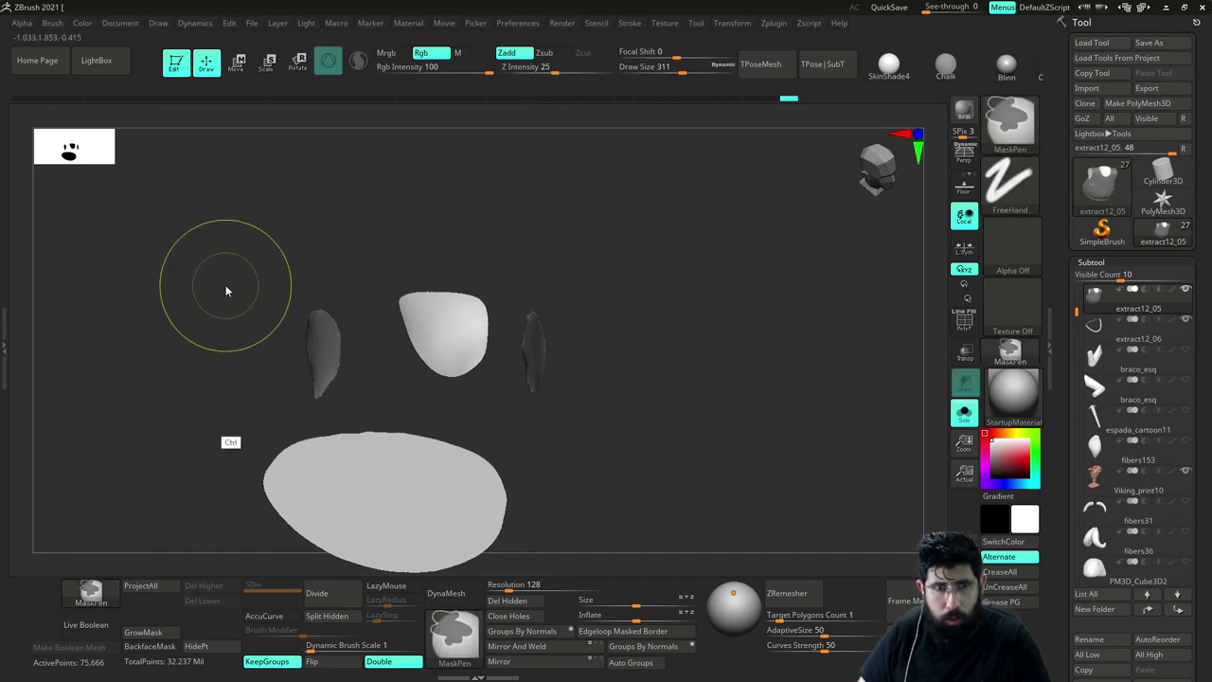
pyautogui.moveTo(264, 293)
pyautogui.keyDown('ctrl'); pyautogui.mouseDown()
pyautogui.moveTo(313, 421)
pyautogui.moveTo(377, 432)
pyautogui.mouseUp(); pyautogui.keyUp('ctrl')
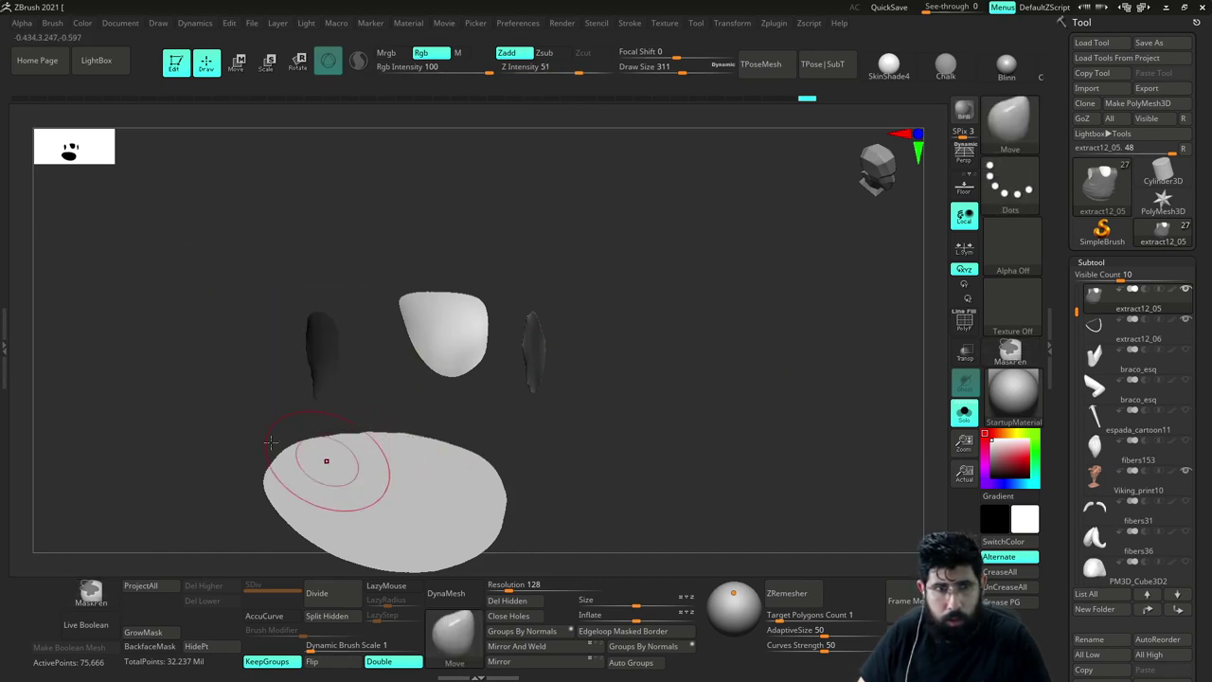
pyautogui.keyDown('ctrl'); pyautogui.moveTo(205, 405); pyautogui.dragTo(608, 609); pyautogui.keyUp('ctrl')
pyautogui.keyDown('ctrl'); pyautogui.moveTo(499, 278); pyautogui.dragTo(625, 471); pyautogui.keyUp('ctrl')
pyautogui.hotkey('ctrl', 'w')
pyautogui.keyDown('ctrl'); pyautogui.keyDown('shift'); pyautogui.click(661, 364); pyautogui.keyUp('shift'); pyautogui.keyUp('ctrl')
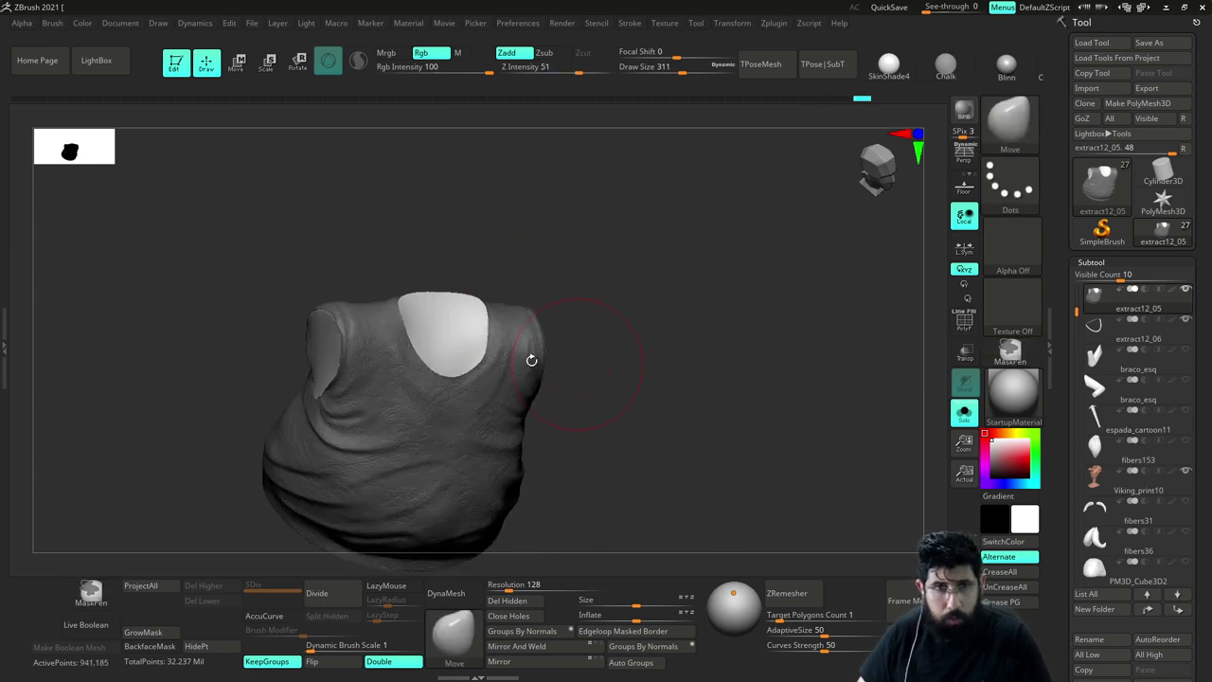
# Clear the mask and, in Move mode, mask the whole shirt except the neck patch's polygroup
pyautogui.keyDown('alt'); pyautogui.moveTo(625, 318); pyautogui.dragTo(729, 328); pyautogui.keyUp('alt')
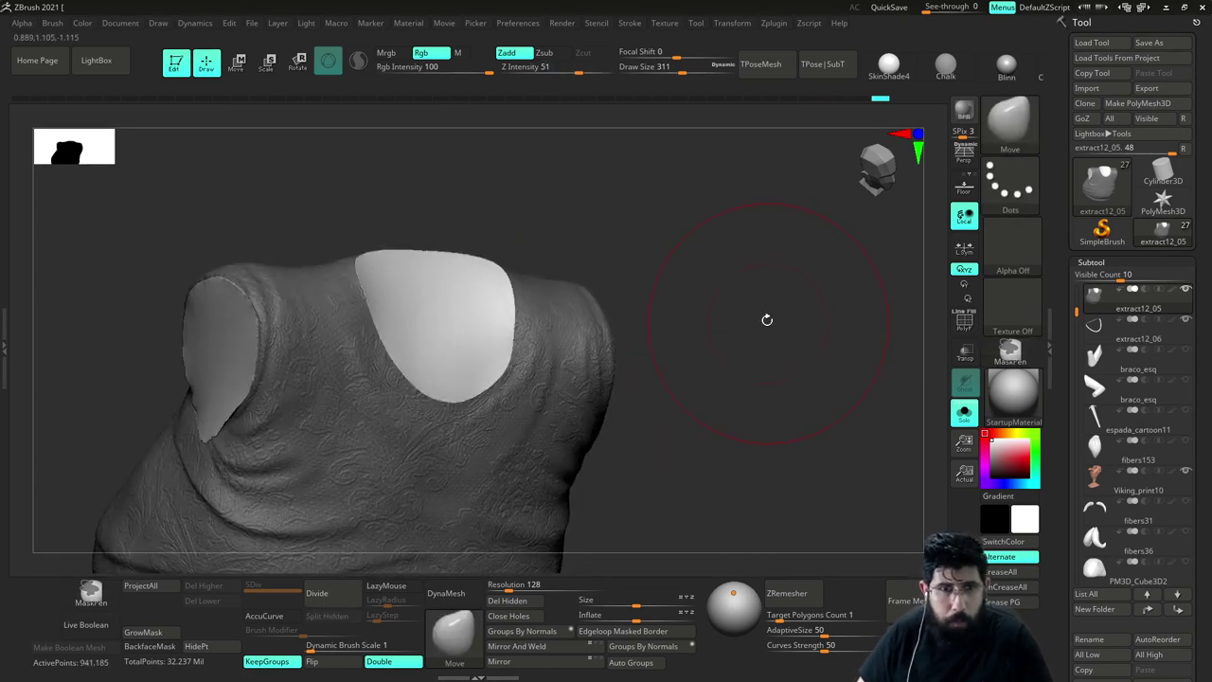
pyautogui.keyDown('ctrl'); pyautogui.moveTo(796, 309); pyautogui.dragTo(757, 389); pyautogui.keyUp('ctrl')
pyautogui.press('w')
pyautogui.keyDown('ctrl'); pyautogui.click(472, 367); pyautogui.keyUp('ctrl')
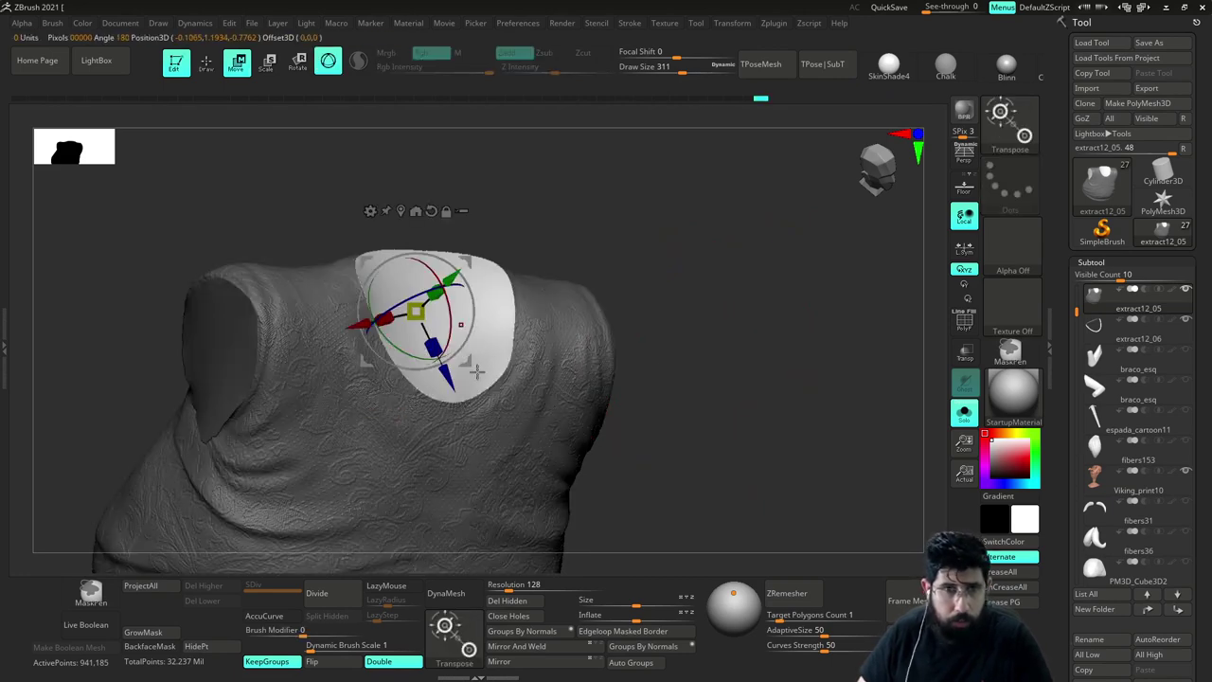
# Blur the shirt's mask, move the unmasked patch behind the neckline inward, and bring the rest of the figure back into view
pyautogui.keyDown('ctrl'); pyautogui.click(447, 462); pyautogui.keyUp('ctrl')
pyautogui.keyDown('ctrl'); pyautogui.click(445, 471); pyautogui.keyUp('ctrl')
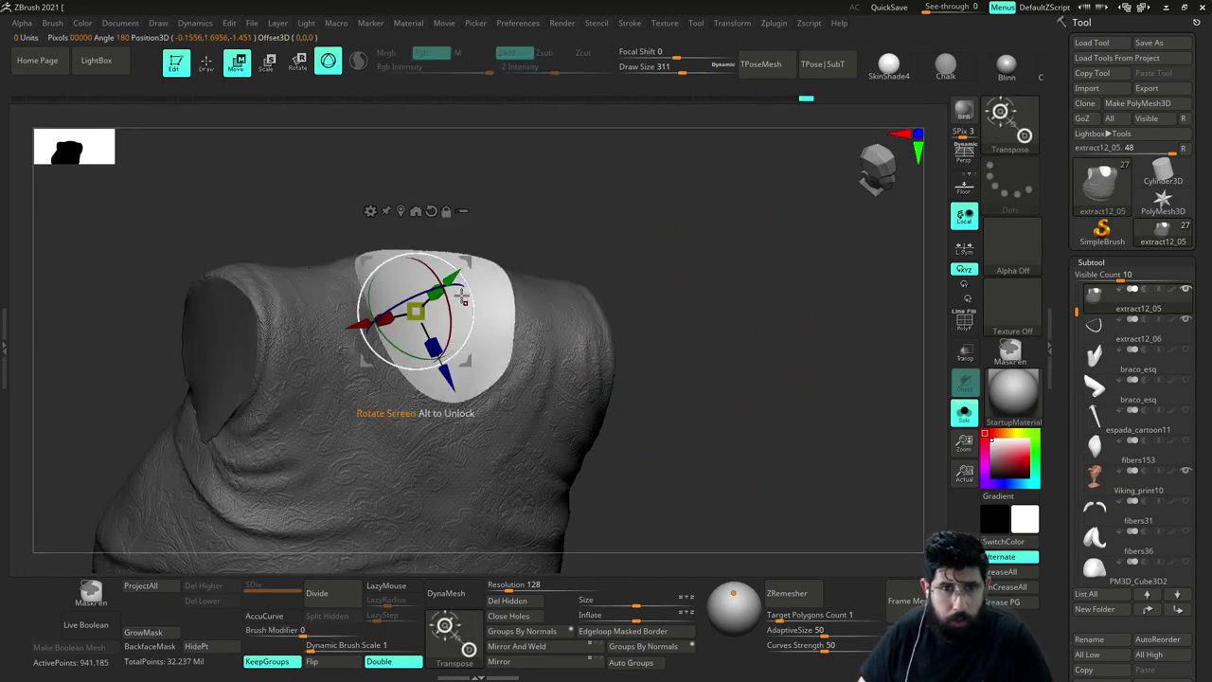
pyautogui.moveTo(458, 283); pyautogui.dragTo(438, 297)
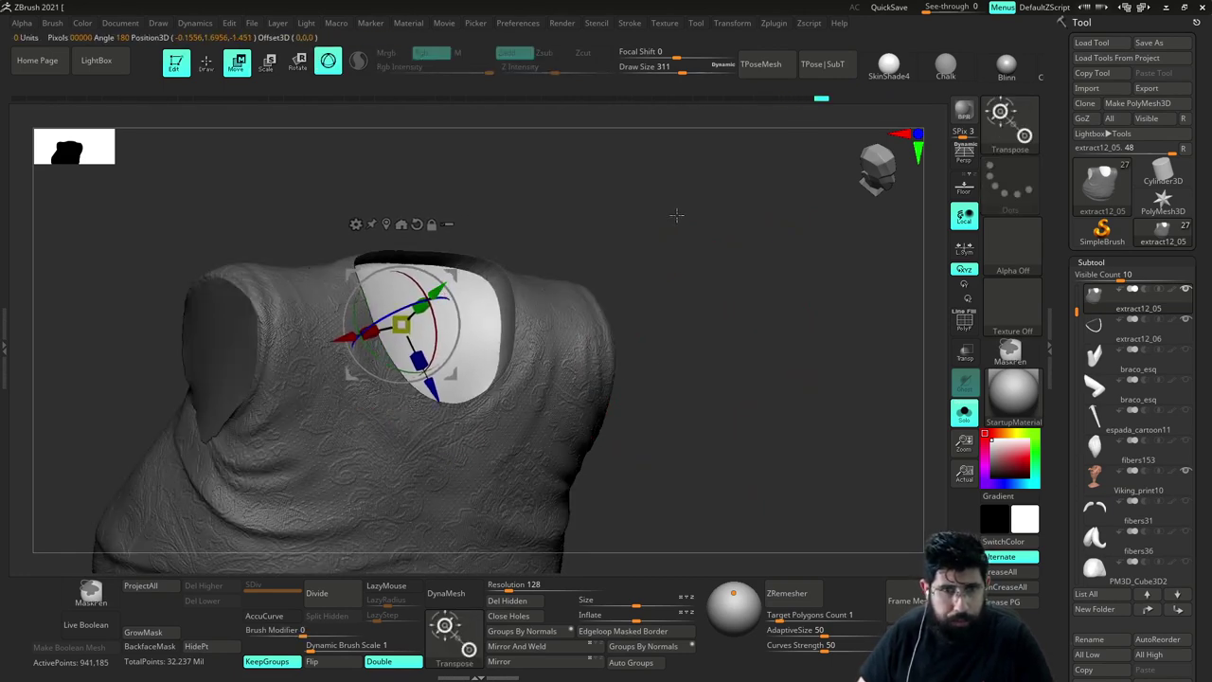
pyautogui.moveTo(676, 214); pyautogui.dragTo(684, 350)
pyautogui.hotkey('alt', 's')
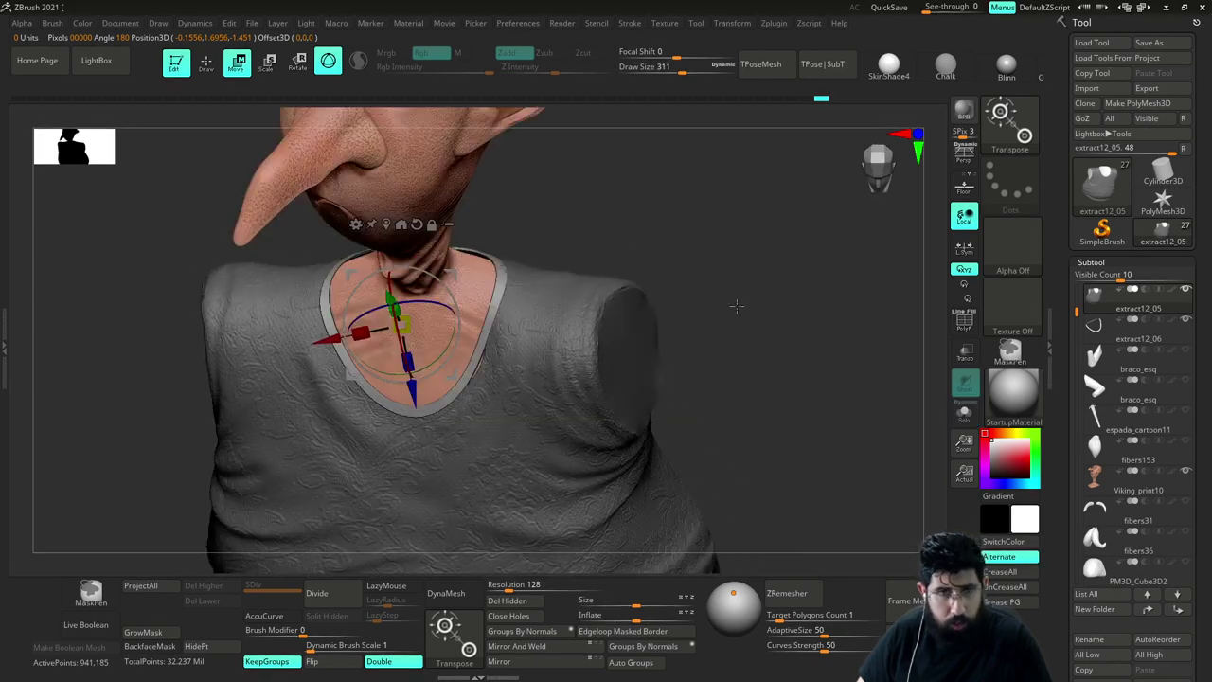
# Clear the shirt's mask and pull the fabric against the collar trim using the Move brush at draw size 223
pyautogui.moveTo(736, 306); pyautogui.dragTo(827, 297)
pyautogui.press('q')
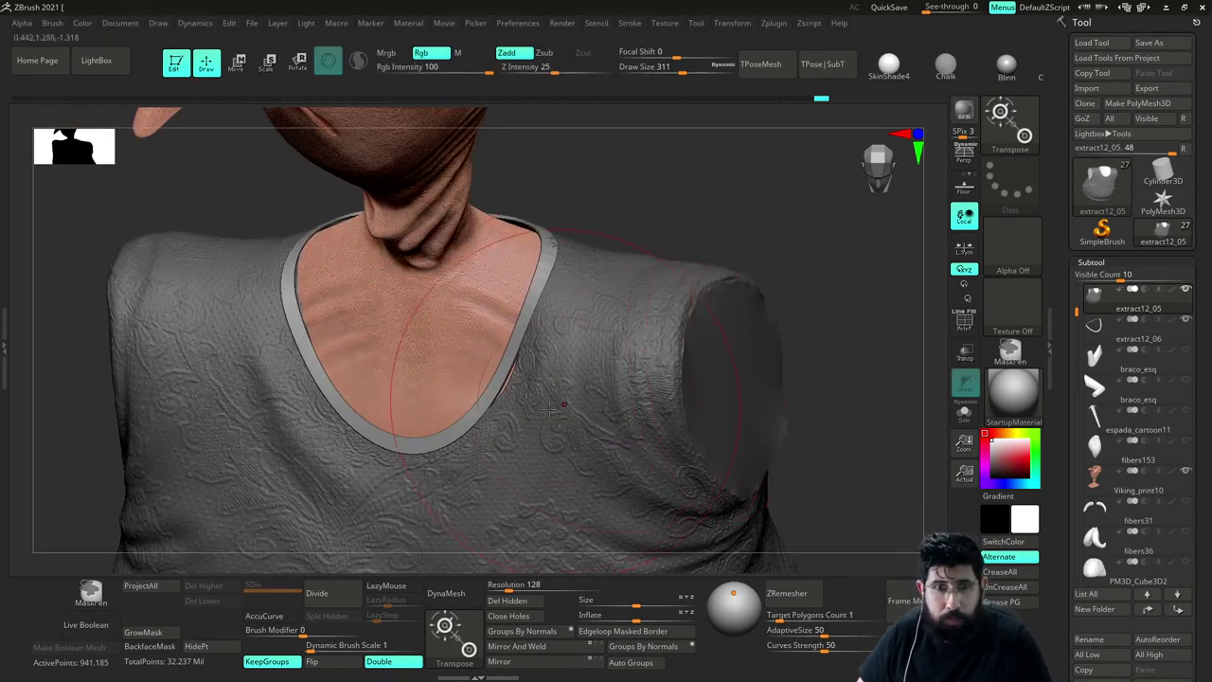
pyautogui.press('s')
pyautogui.moveTo(542, 413); pyautogui.dragTo(533, 414)
pyautogui.moveTo(780, 213)
pyautogui.mouseDown()
pyautogui.moveTo(803, 216)
pyautogui.moveTo(819, 283)
pyautogui.mouseUp()
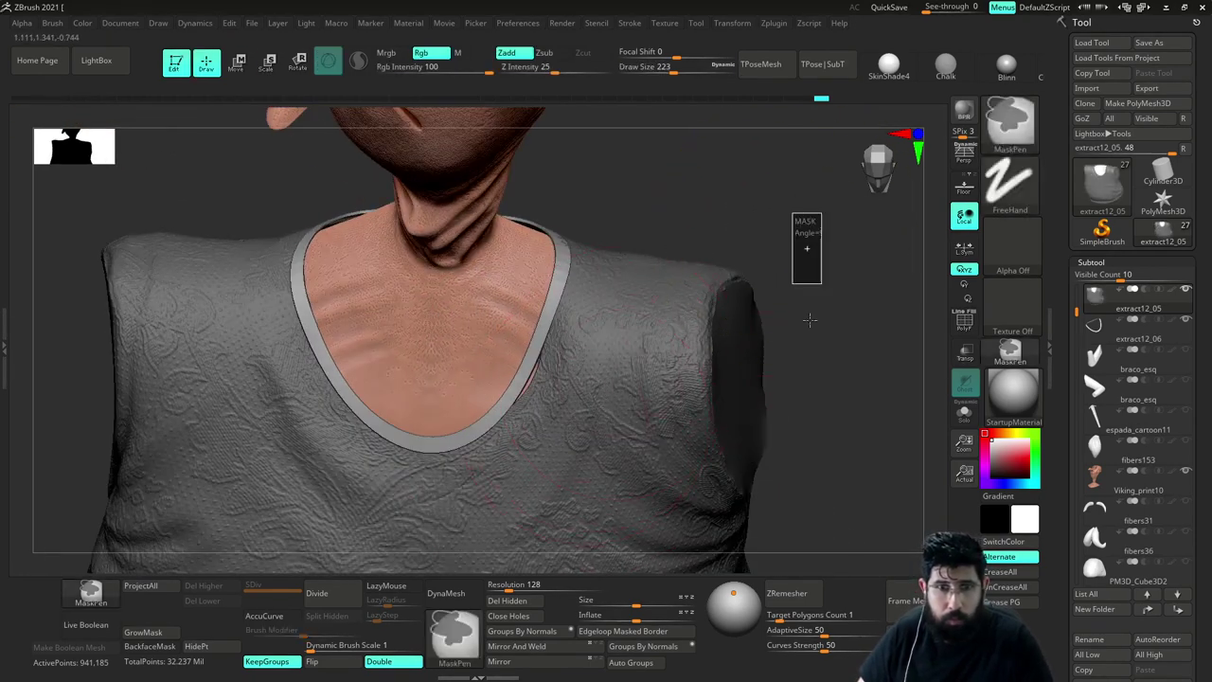
pyautogui.press('w')
pyautogui.press('q')
pyautogui.moveTo(576, 383)
pyautogui.mouseDown()
pyautogui.moveTo(555, 406)
pyautogui.moveTo(518, 412)
pyautogui.mouseUp()
pyautogui.hotkey('ctrl', 'z')
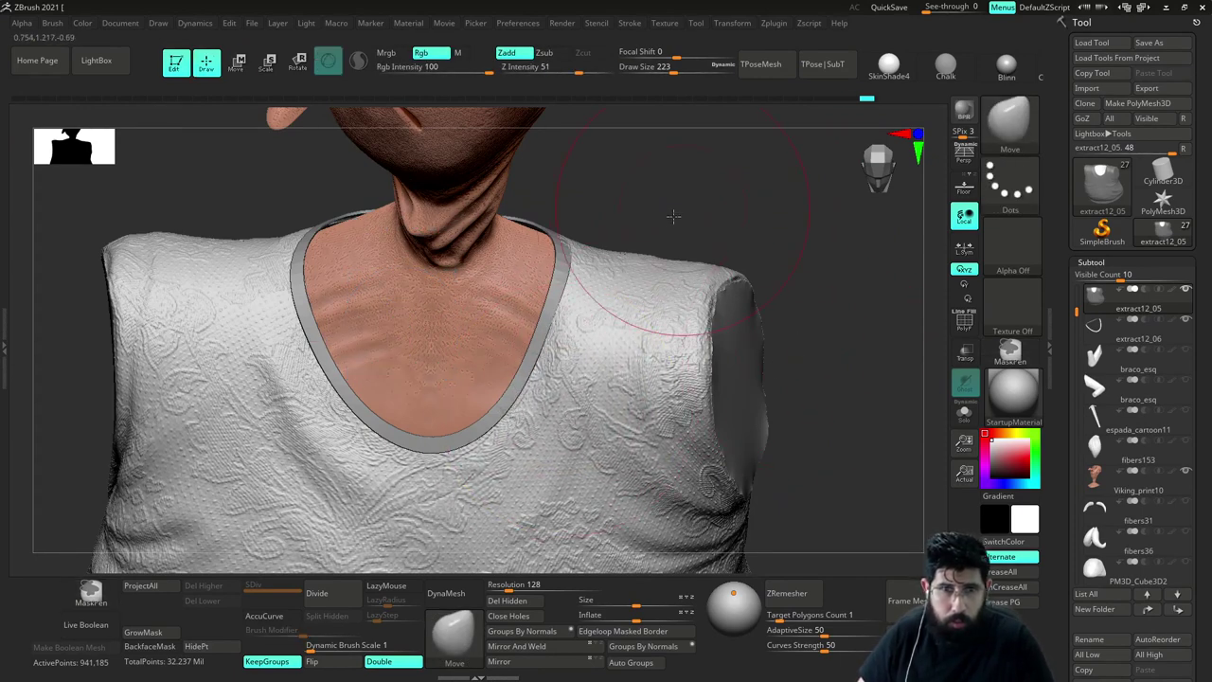
# Adjust the shirt around the neckline with the Move brush, reduce the draw size to 154, and activate the collar trim subtool
pyautogui.moveTo(673, 217); pyautogui.dragTo(579, 245)
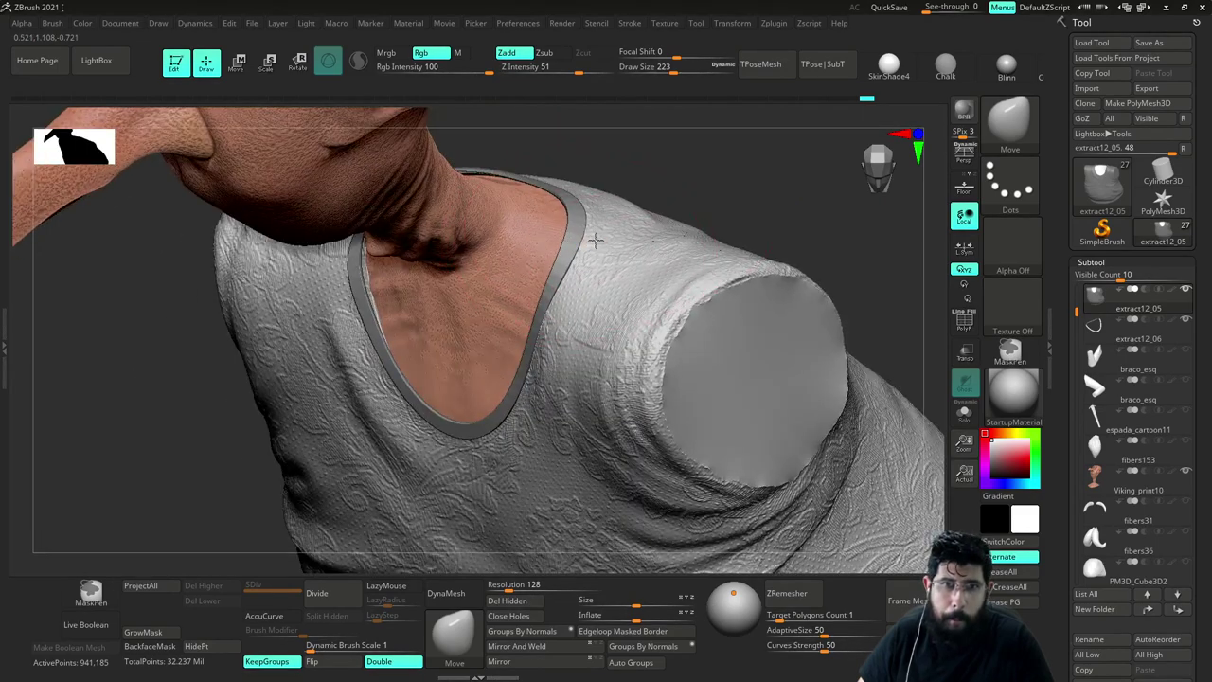
pyautogui.moveTo(633, 185)
pyautogui.mouseDown()
pyautogui.moveTo(697, 168)
pyautogui.moveTo(617, 197)
pyautogui.mouseUp()
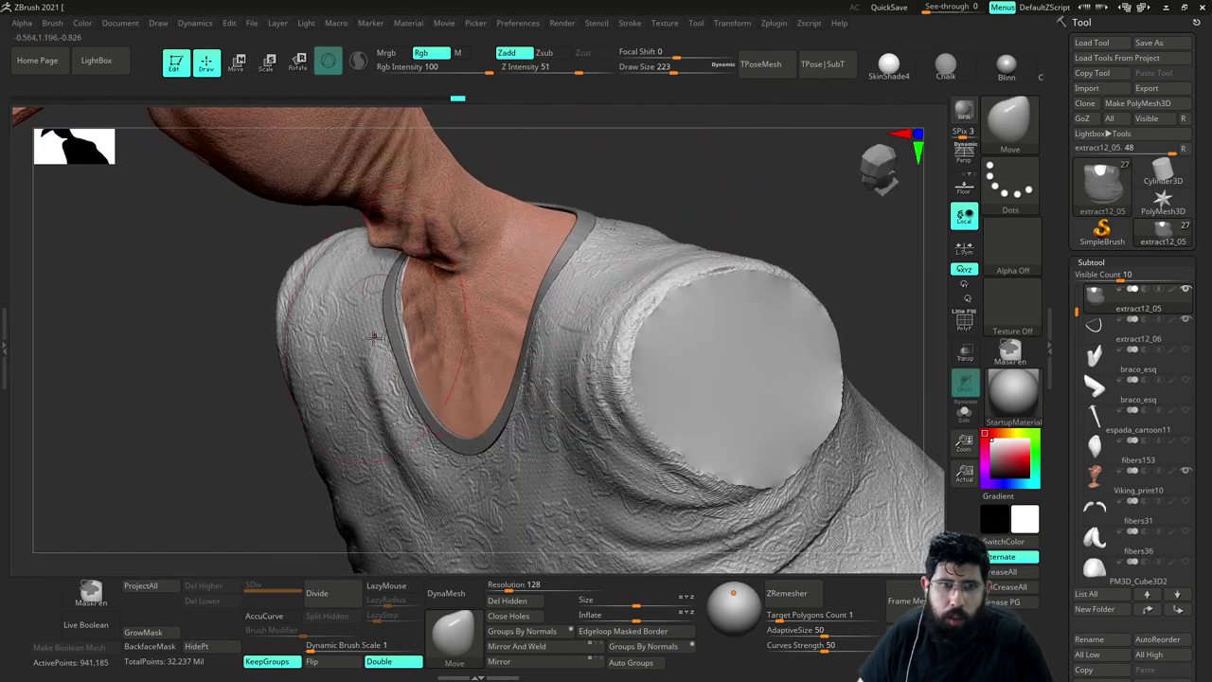
pyautogui.press('s')
pyautogui.moveTo(383, 337); pyautogui.dragTo(357, 338)
pyautogui.keyDown('alt'); pyautogui.click(401, 322); pyautogui.keyUp('alt')
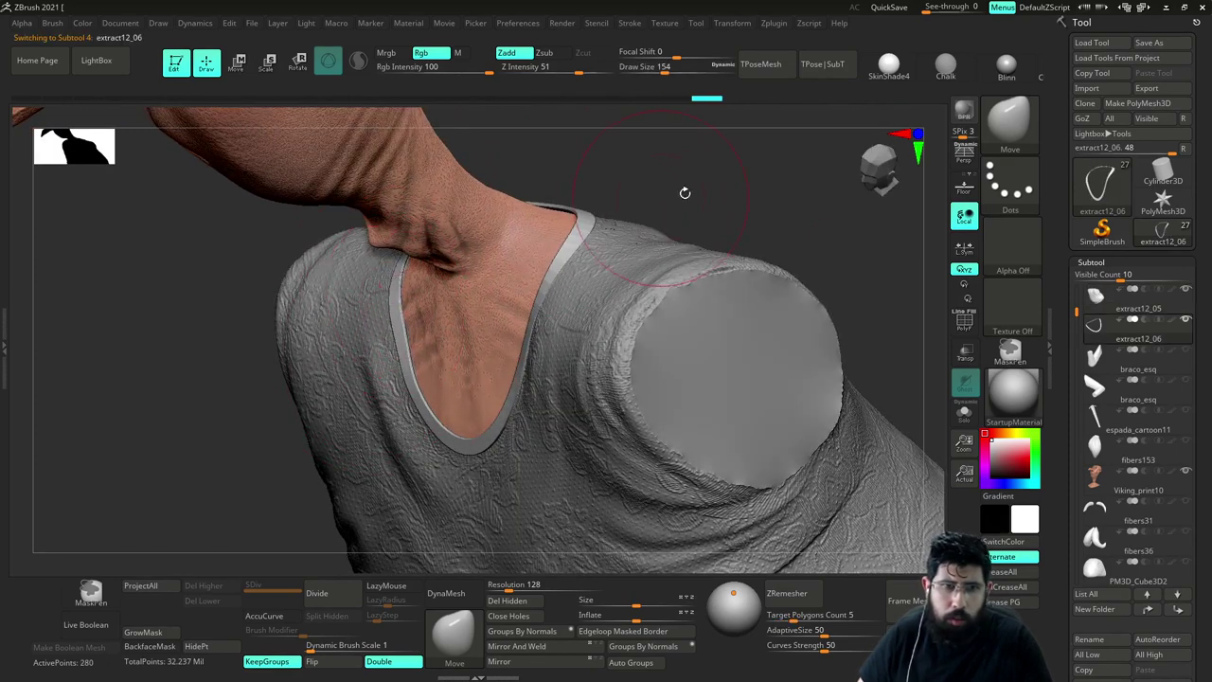
# Refine the collar trim's fit with the Move brush at draw size 68 and make the shirt the active subtool
pyautogui.moveTo(684, 192); pyautogui.dragTo(739, 197)
pyautogui.moveTo(301, 204); pyautogui.dragTo(375, 195)
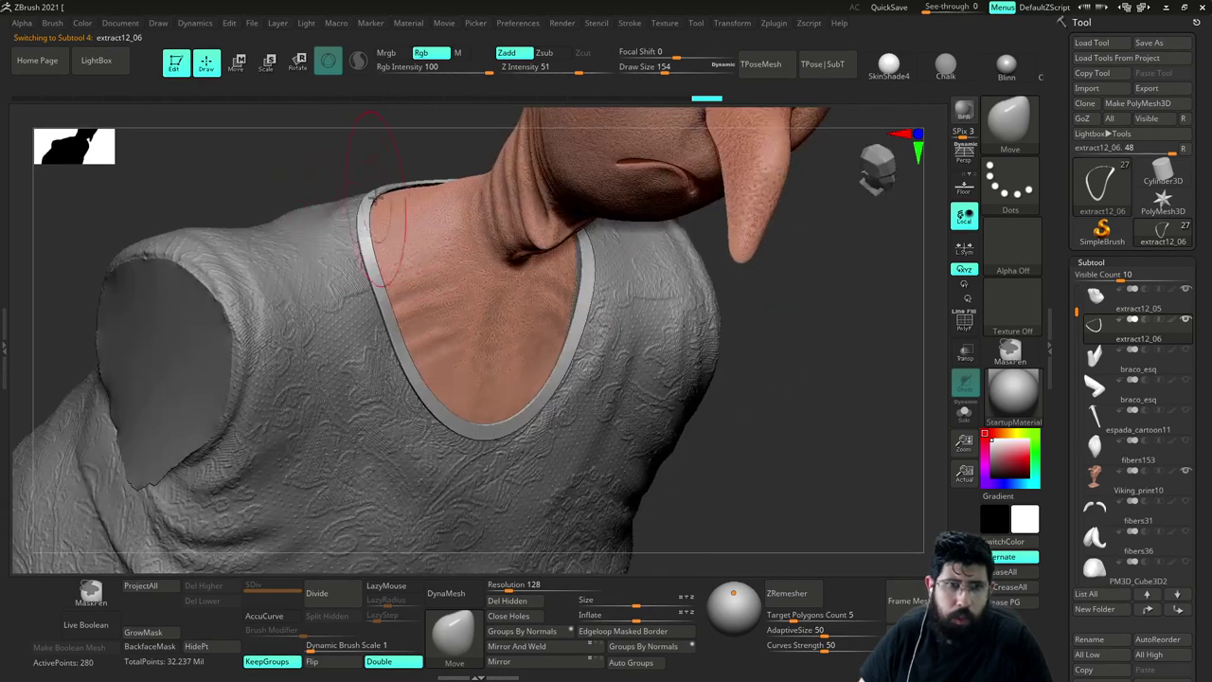
pyautogui.press('s')
pyautogui.moveTo(613, 312); pyautogui.dragTo(587, 312)
pyautogui.keyDown('alt'); pyautogui.click(600, 327); pyautogui.keyUp('alt')
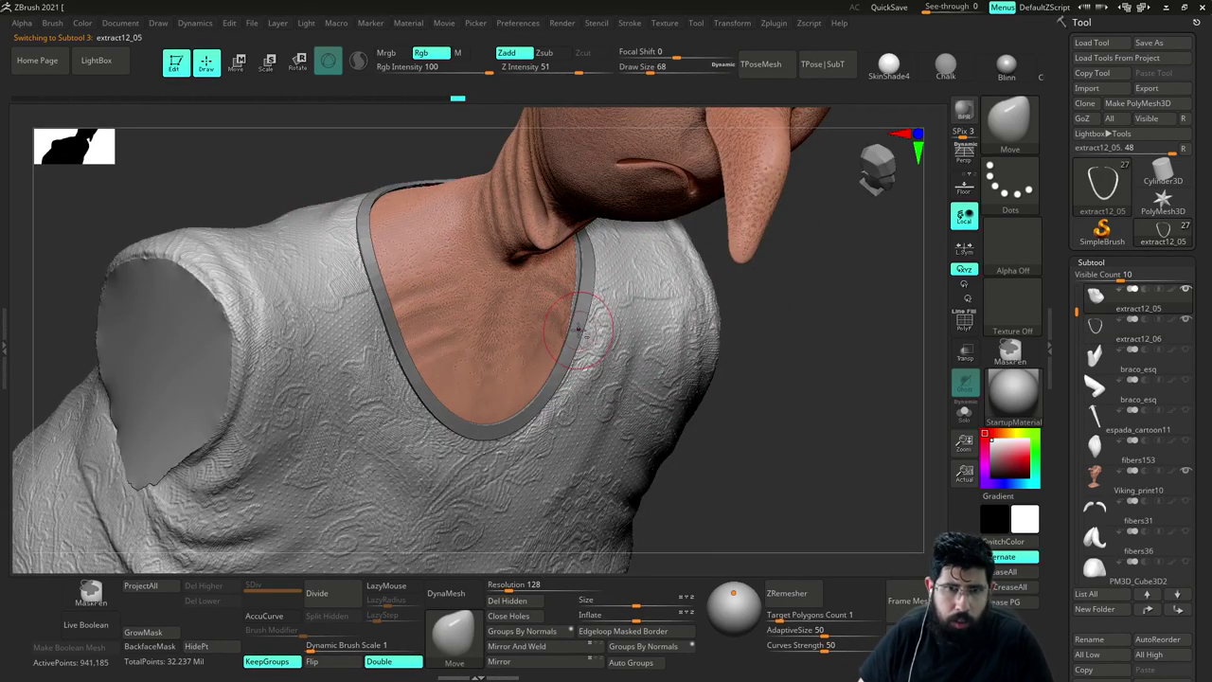
pyautogui.hotkey('shift', 's')
pyautogui.moveTo(751, 322); pyautogui.dragTo(793, 322)
pyautogui.hotkey('shift', 's')
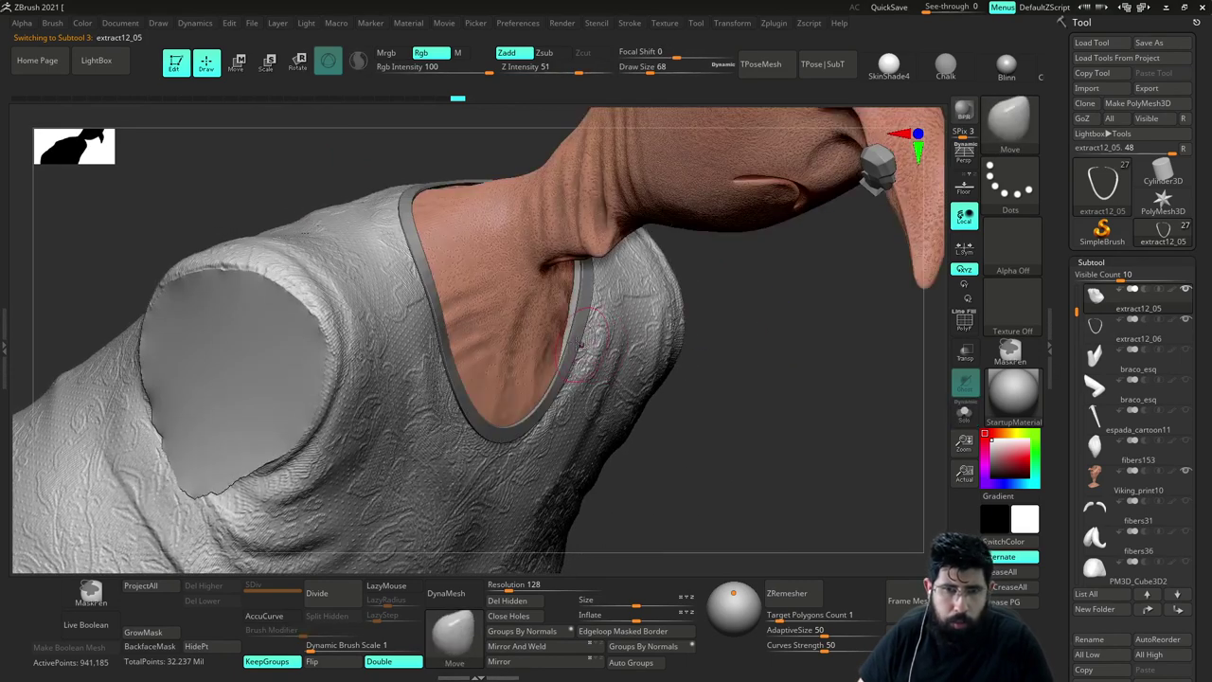
# Isolate the collar trim extract12_06 and display its polygroups and wireframe to examine its topology
pyautogui.keyDown('alt'); pyautogui.click(574, 344); pyautogui.keyUp('alt')
pyautogui.hotkey('shift', 's')
pyautogui.moveTo(779, 345); pyautogui.dragTo(797, 376)
pyautogui.moveTo(741, 407)
pyautogui.mouseDown()
pyautogui.moveTo(799, 419)
pyautogui.moveTo(730, 370)
pyautogui.moveTo(741, 386)
pyautogui.mouseUp()
pyautogui.click(964, 322)
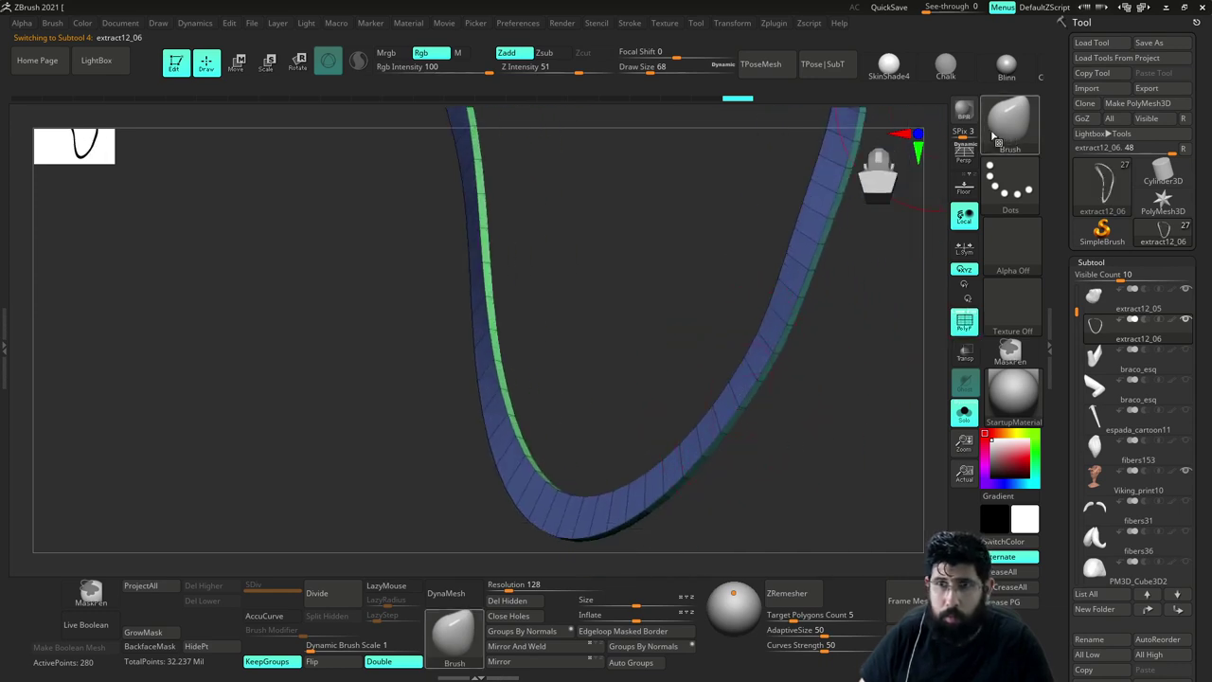
pyautogui.click(994, 138)
pyautogui.click(876, 137)
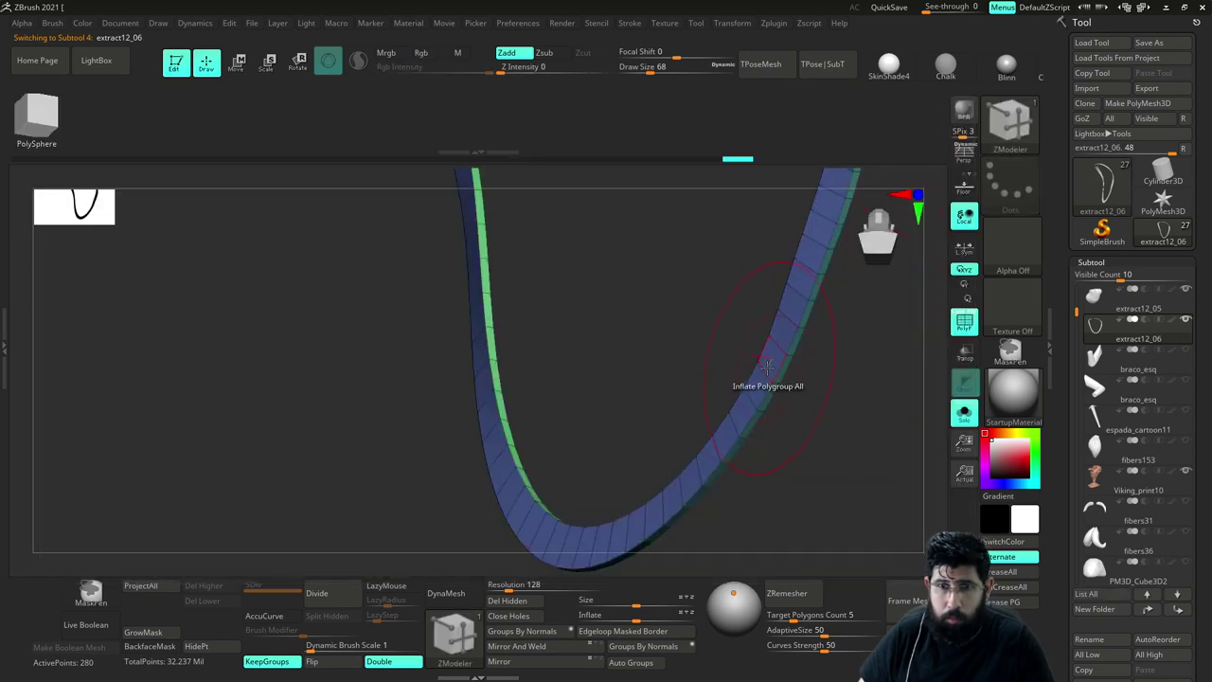
pyautogui.press('space')
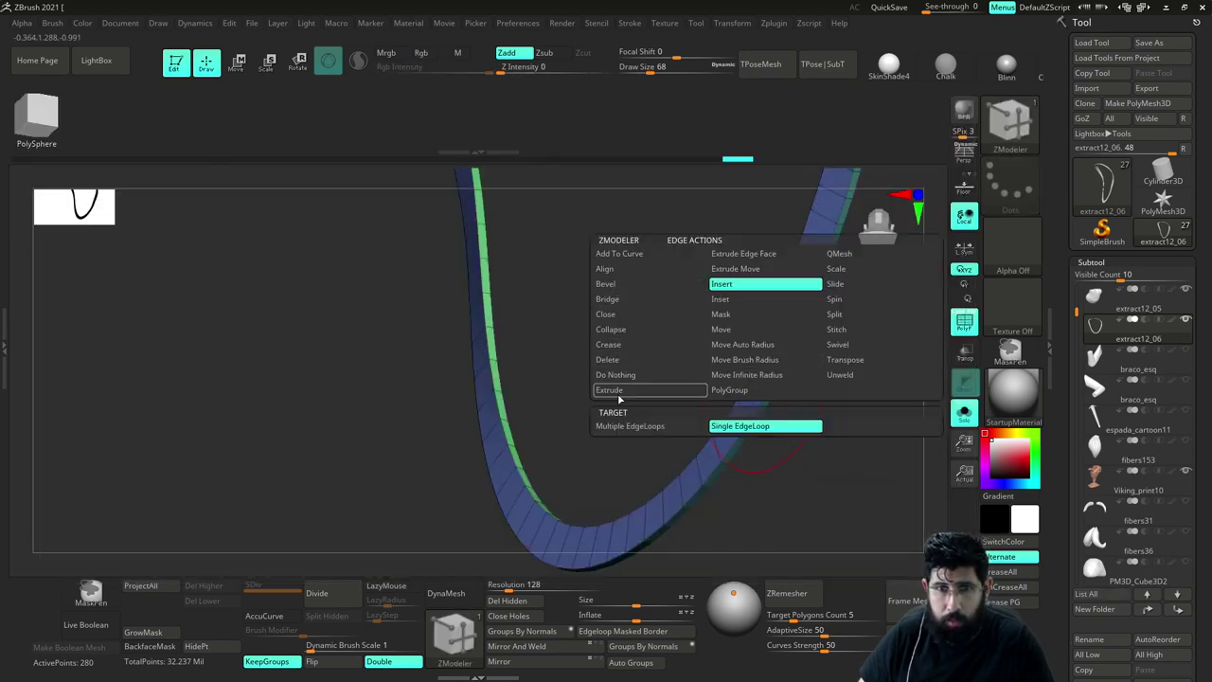
pyautogui.click(610, 361)
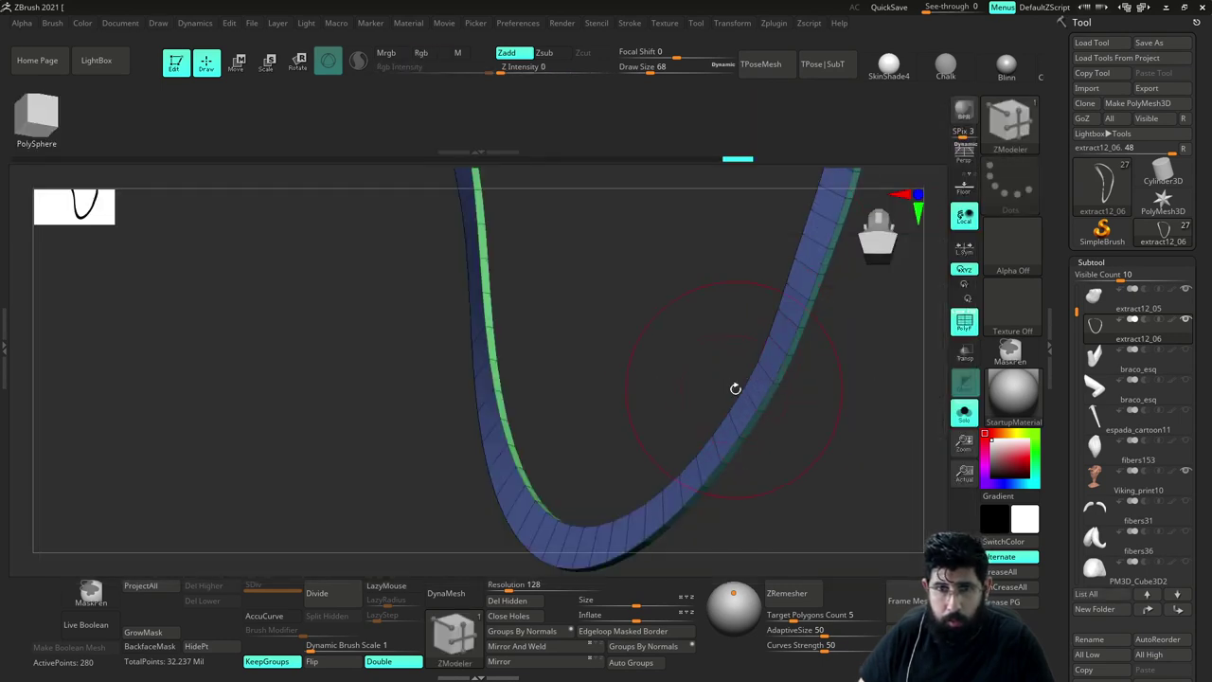
pyautogui.moveTo(763, 386); pyautogui.dragTo(718, 401, button='right')
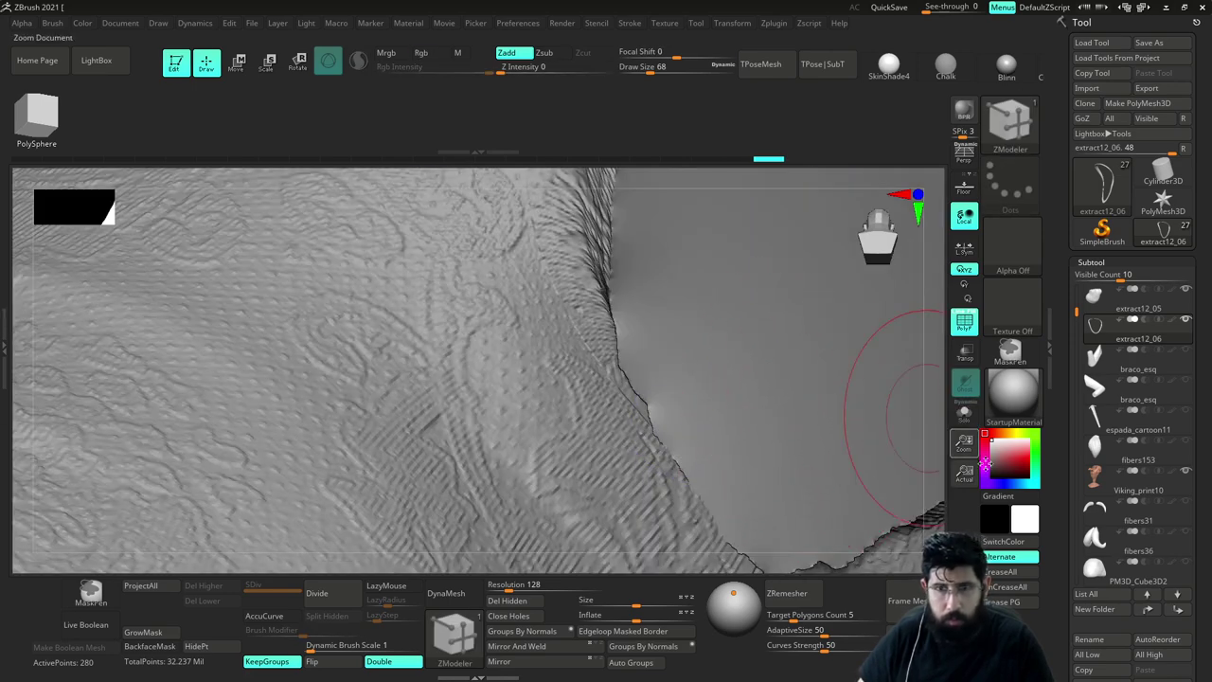
pyautogui.keyDown('alt'); pyautogui.moveTo(935, 477); pyautogui.dragTo(839, 244); pyautogui.keyUp('alt')
pyautogui.moveTo(866, 417); pyautogui.dragTo(814, 415)
pyautogui.moveTo(813, 415); pyautogui.dragTo(851, 426, button='right')
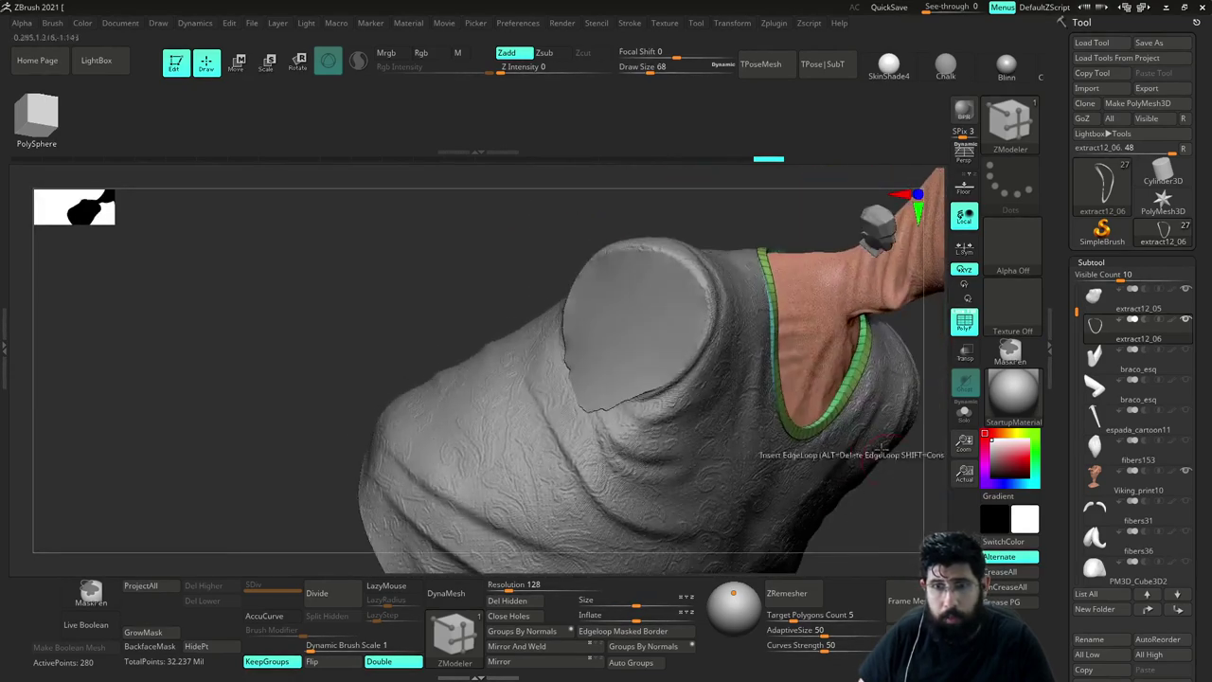
pyautogui.keyDown('alt'); pyautogui.moveTo(825, 471); pyautogui.dragTo(811, 446, button='right'); pyautogui.keyUp('alt')
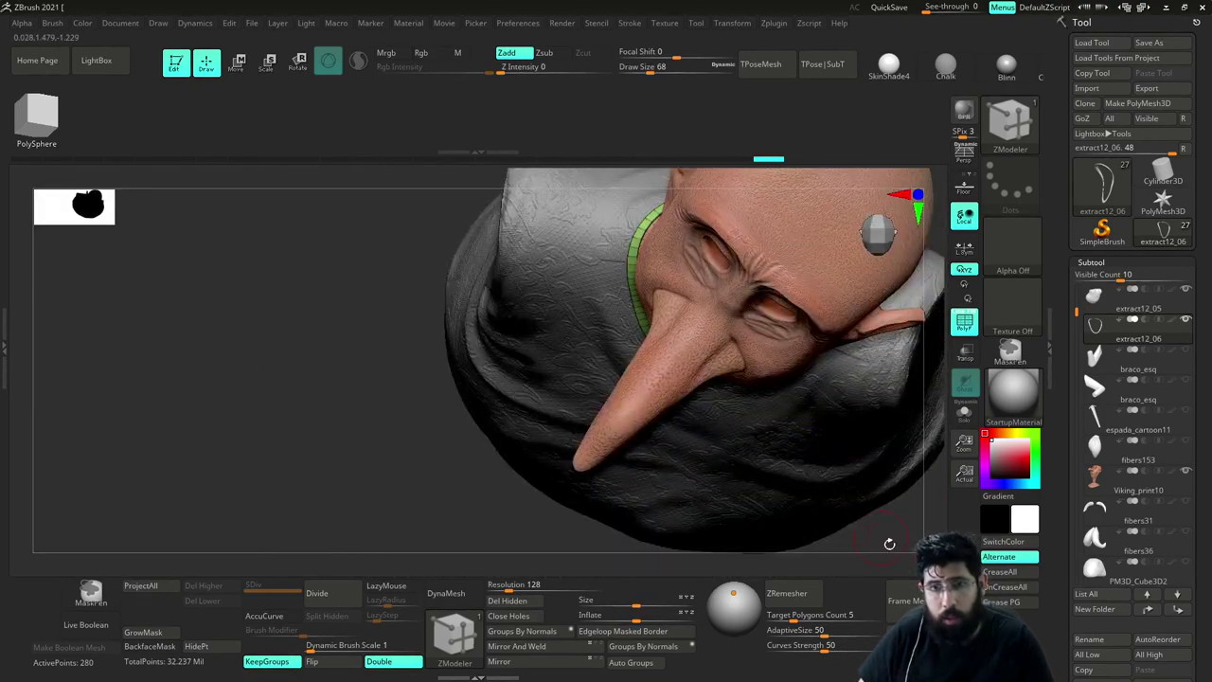
pyautogui.moveTo(887, 543); pyautogui.dragTo(900, 456, button='right')
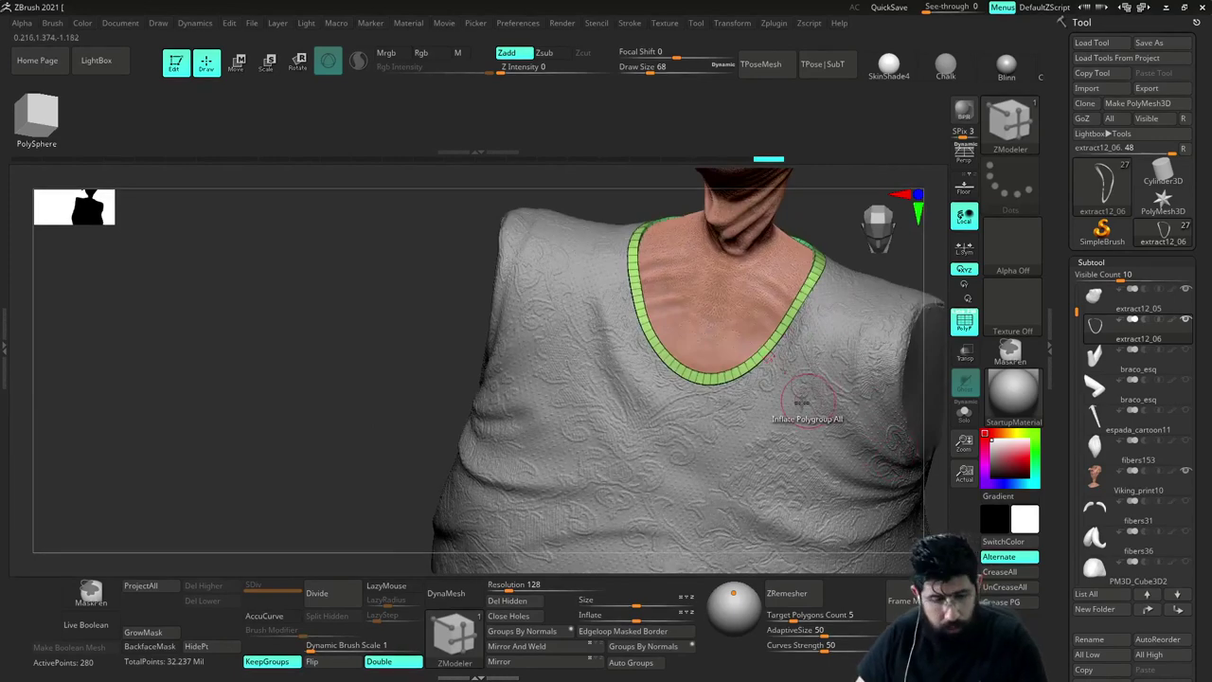
pyautogui.press('b')
pyautogui.press('m')
pyautogui.press('v')
pyautogui.moveTo(827, 173); pyautogui.dragTo(766, 299, button='right')
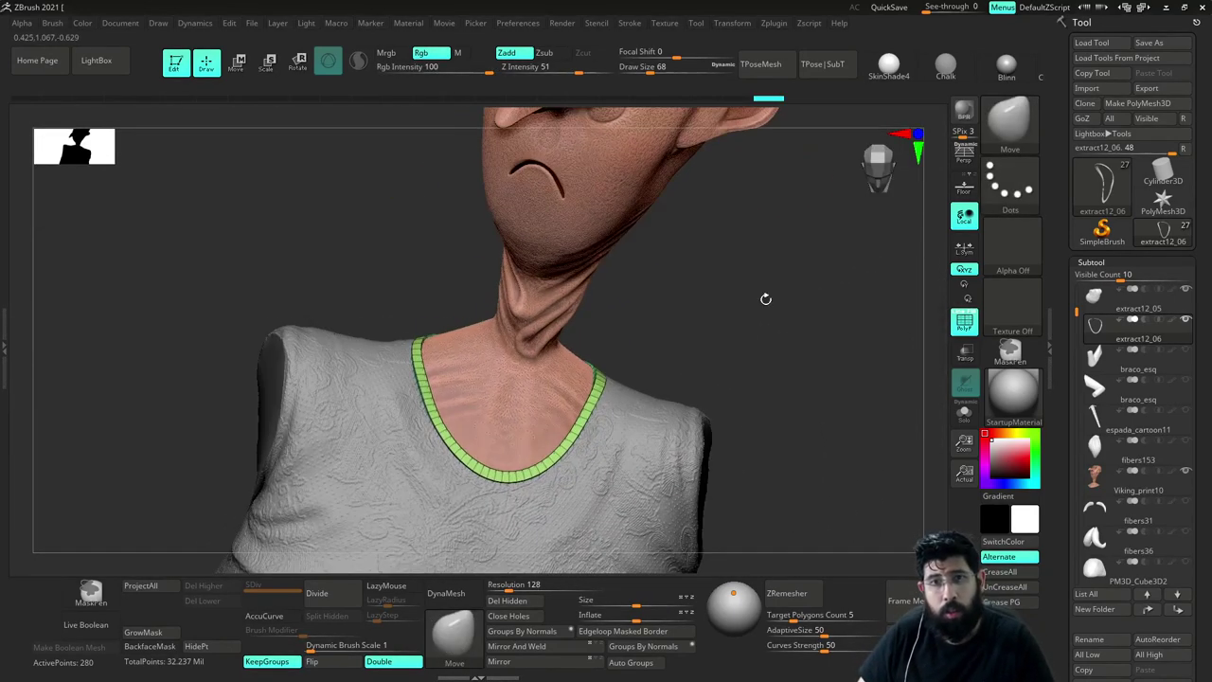
pyautogui.click(967, 329)
pyautogui.moveTo(812, 385); pyautogui.dragTo(786, 414)
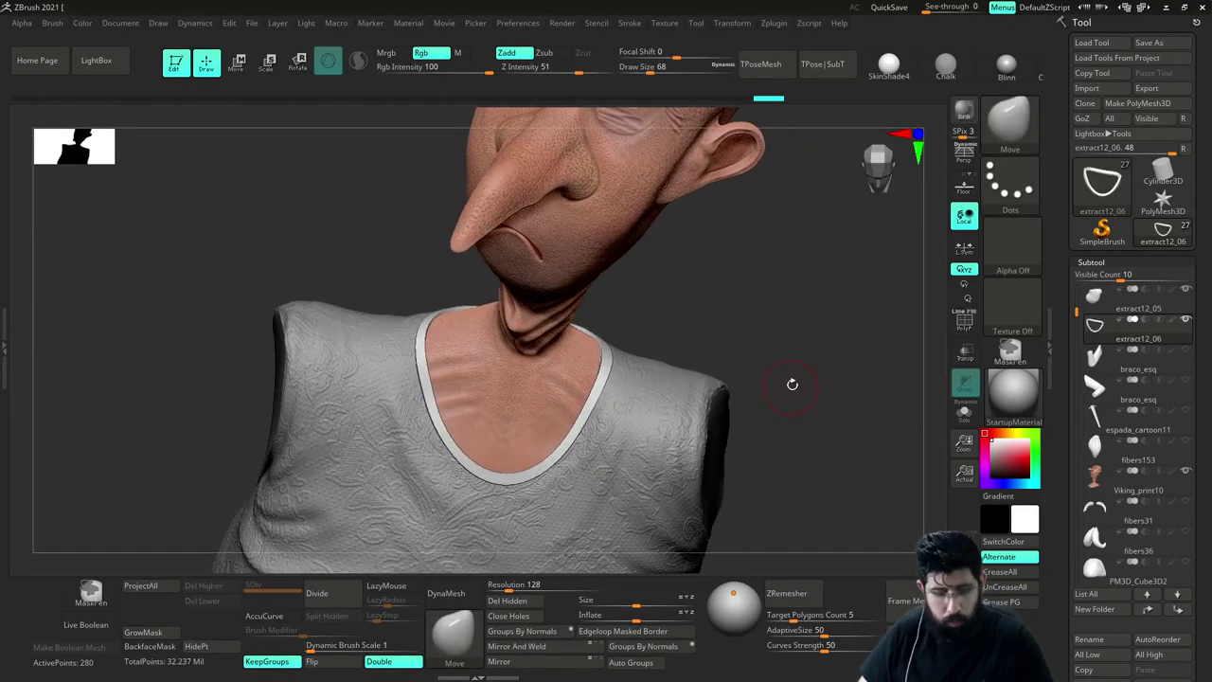
# Subdivide the collar trim twice to smooth it and set the Move brush's draw size to 154
pyautogui.hotkey('ctrl', 'd')
pyautogui.hotkey('ctrl', 'd')
pyautogui.moveTo(792, 351)
pyautogui.mouseDown()
pyautogui.moveTo(773, 357)
pyautogui.moveTo(804, 329)
pyautogui.moveTo(707, 346)
pyautogui.mouseUp()
pyautogui.press('s')
pyautogui.moveTo(689, 297)
pyautogui.mouseDown()
pyautogui.moveTo(657, 305)
pyautogui.moveTo(683, 309)
pyautogui.mouseUp()
pyautogui.press('s')
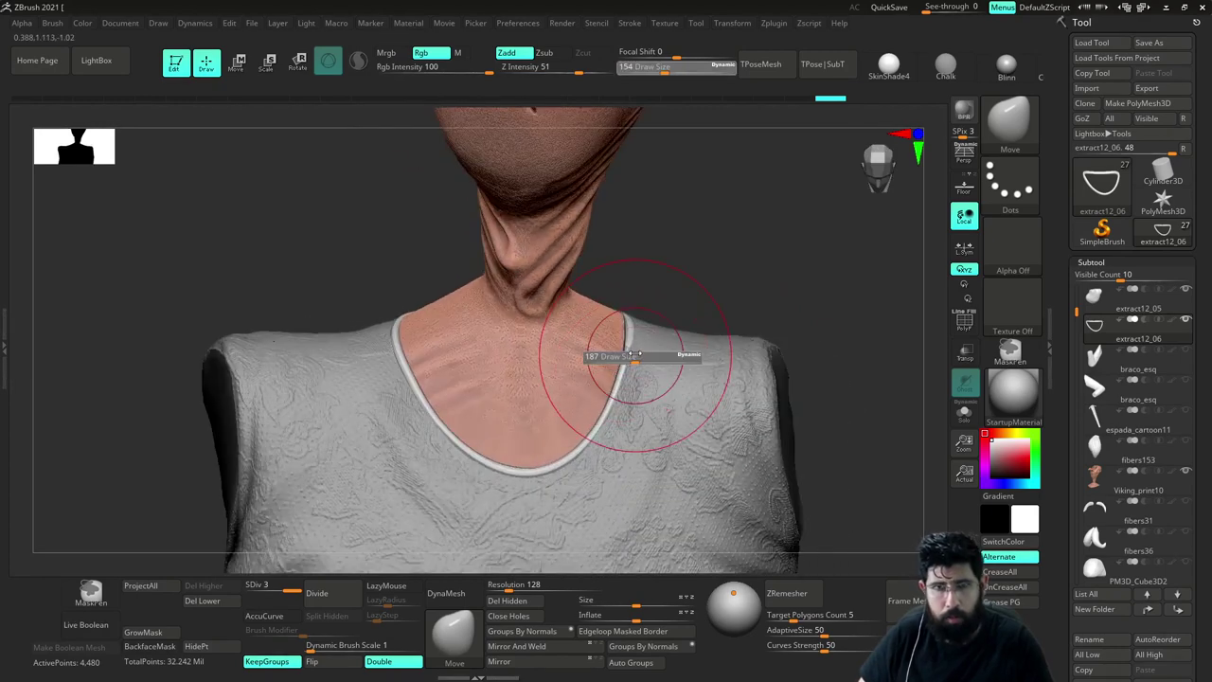
# Examine how the smoothed collar trim fits around the neck and shoulders from several angles
pyautogui.moveTo(632, 358); pyautogui.dragTo(635, 358)
pyautogui.moveTo(689, 299)
pyautogui.mouseDown()
pyautogui.moveTo(671, 300)
pyautogui.moveTo(707, 296)
pyautogui.mouseUp()
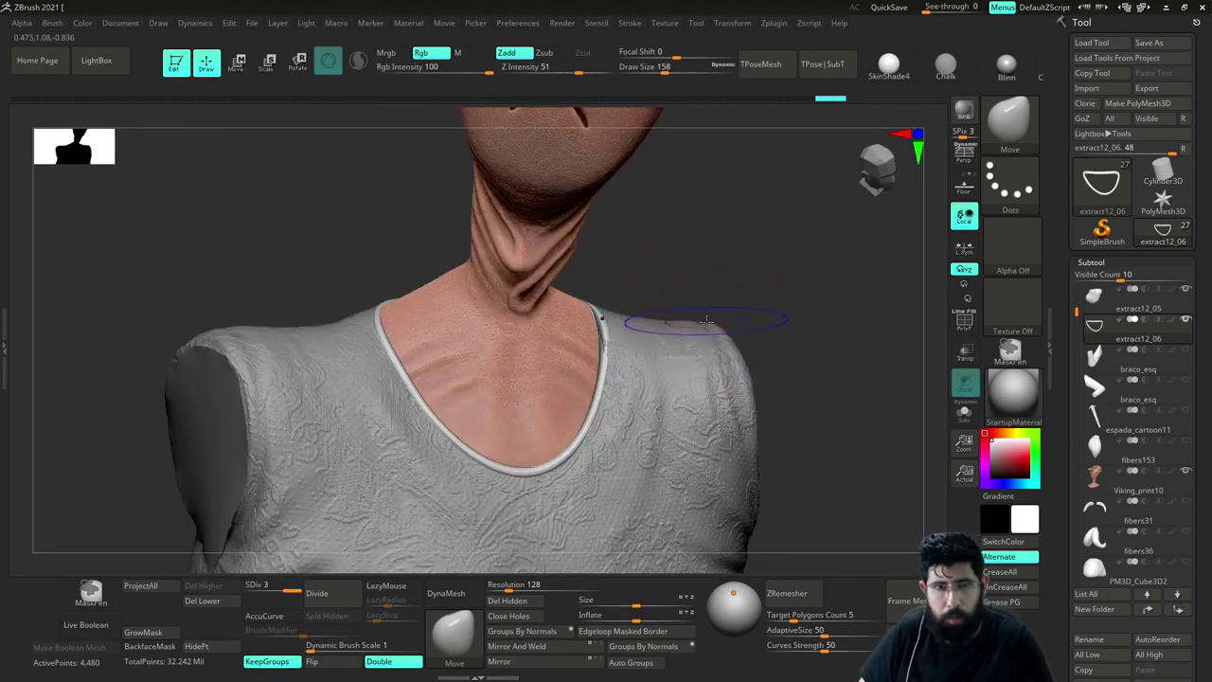
pyautogui.moveTo(705, 323)
pyautogui.mouseDown(button='right')
pyautogui.moveTo(736, 364)
pyautogui.moveTo(756, 328)
pyautogui.mouseUp(button='right')
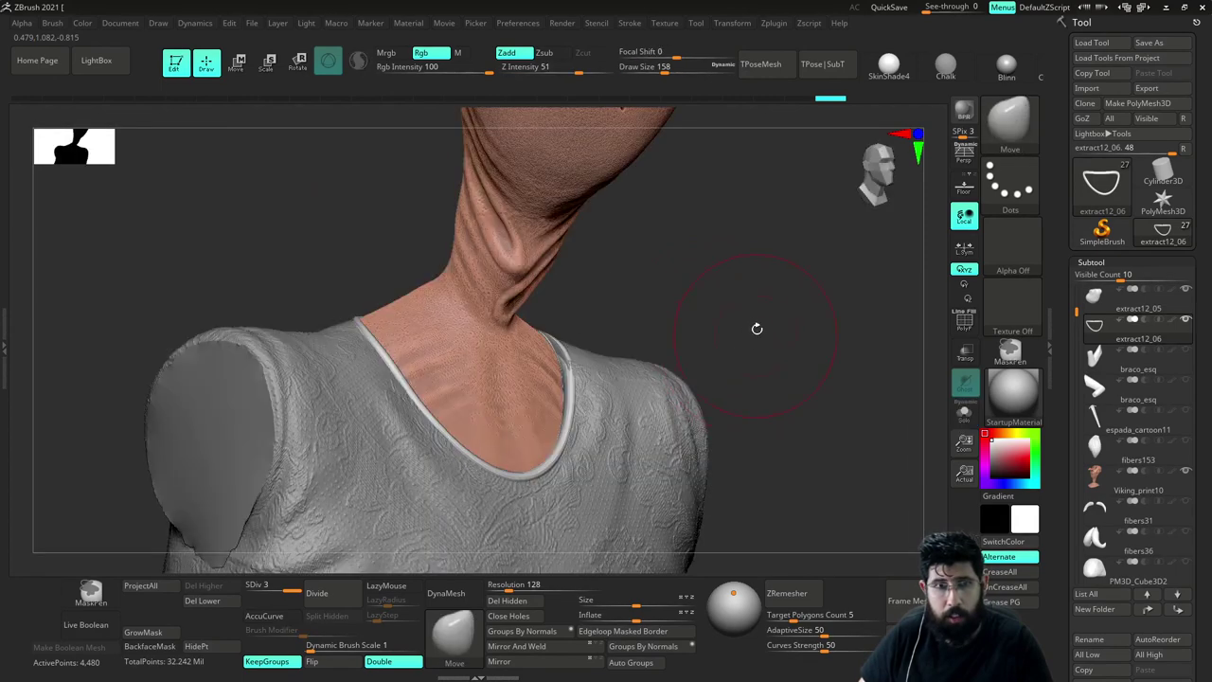
pyautogui.moveTo(756, 328)
pyautogui.mouseDown()
pyautogui.moveTo(685, 328)
pyautogui.moveTo(751, 331)
pyautogui.mouseUp()
pyautogui.moveTo(708, 309); pyautogui.dragTo(698, 347, button='right')
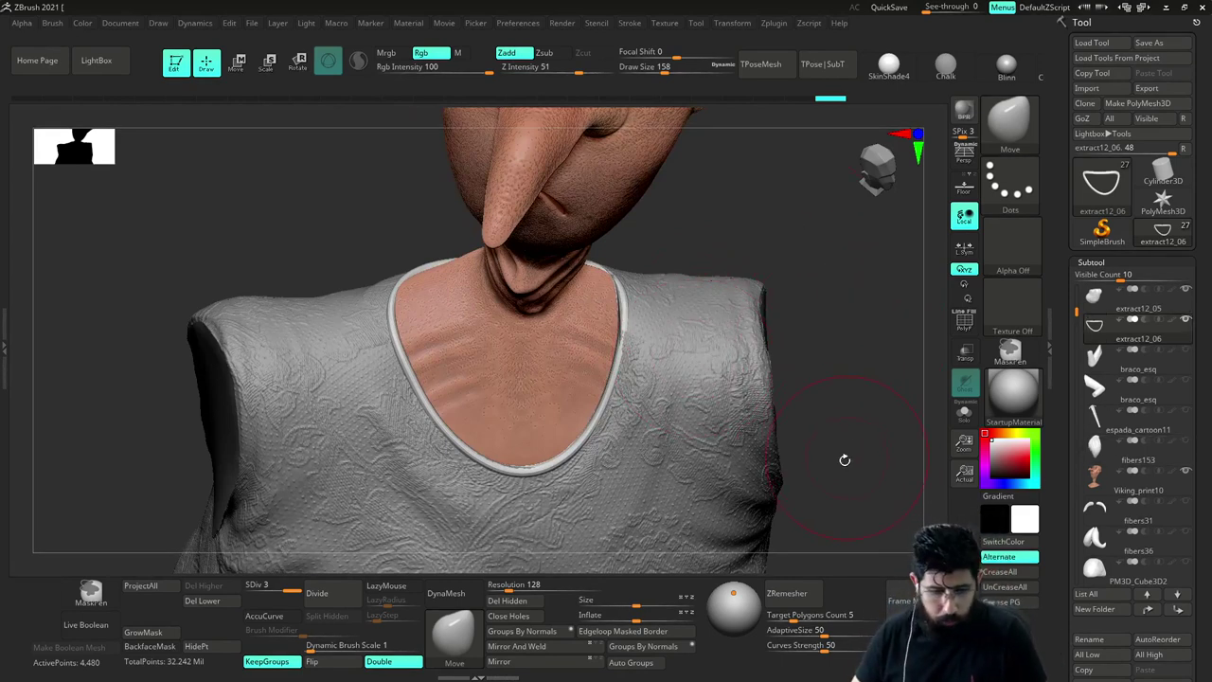
pyautogui.press('s')
pyautogui.moveTo(842, 458)
pyautogui.mouseDown()
pyautogui.moveTo(816, 458)
pyautogui.moveTo(837, 458)
pyautogui.mouseUp()
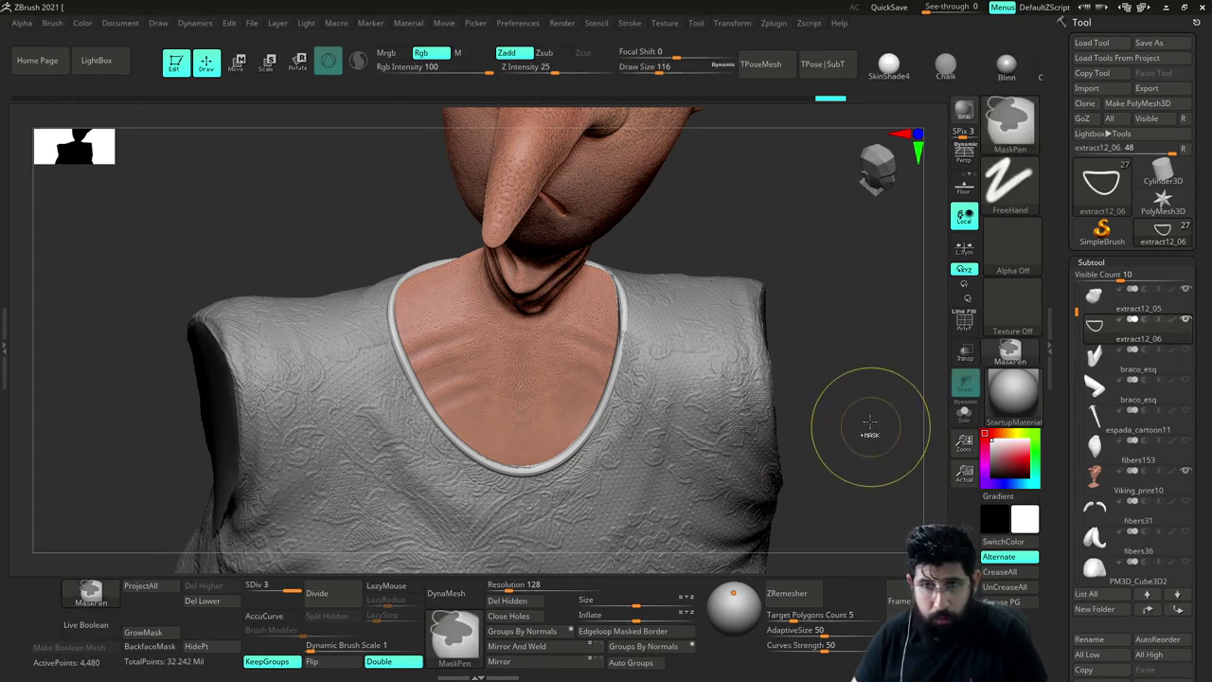
# Undo the collar trim's subdivisions and readjust the Move brush's draw size
pyautogui.hotkey('ctrl', 'z')
pyautogui.hotkey('ctrl', 'z')
pyautogui.hotkey('ctrl', 'z')
pyautogui.moveTo(858, 410); pyautogui.dragTo(879, 432, button='right')
pyautogui.moveTo(879, 432); pyautogui.dragTo(881, 423)
pyautogui.press('s')
pyautogui.moveTo(879, 423)
pyautogui.mouseDown()
pyautogui.moveTo(777, 417)
pyautogui.moveTo(761, 443)
pyautogui.mouseUp()
pyautogui.press('s')
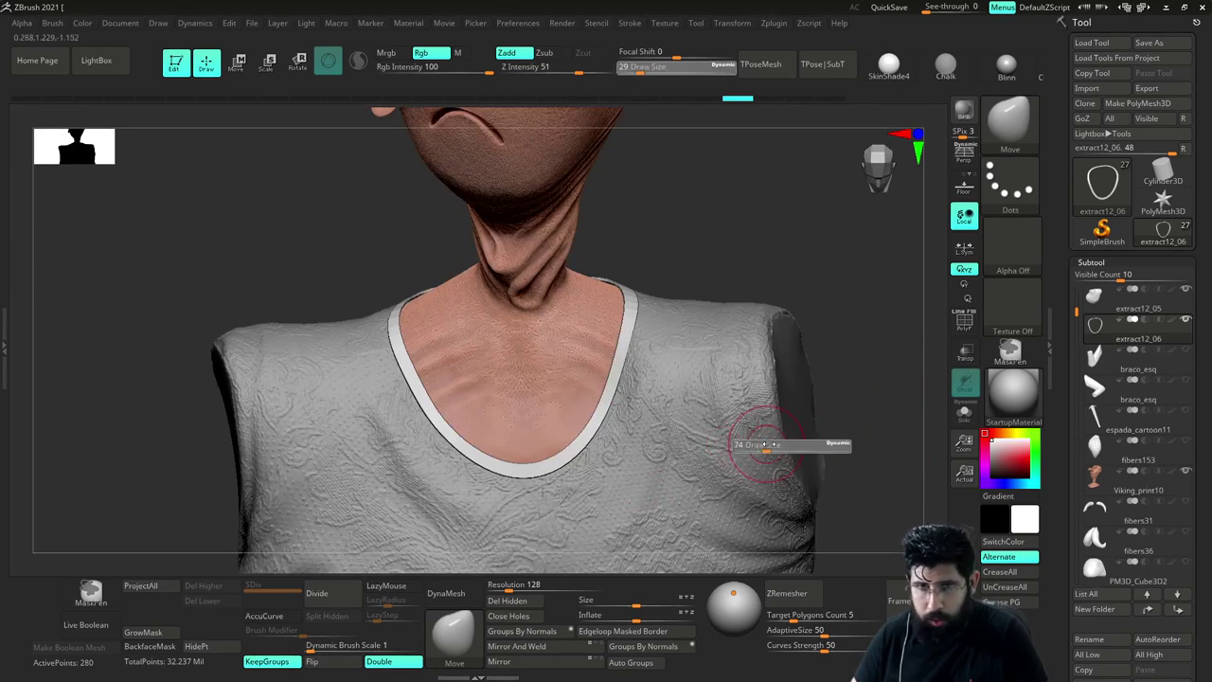
# Isolate the shirt subtool extract12_05 and duplicate it
pyautogui.keyDown('alt'); pyautogui.click(697, 463); pyautogui.keyUp('alt')
pyautogui.hotkey('ctrl', 'shift', 's')
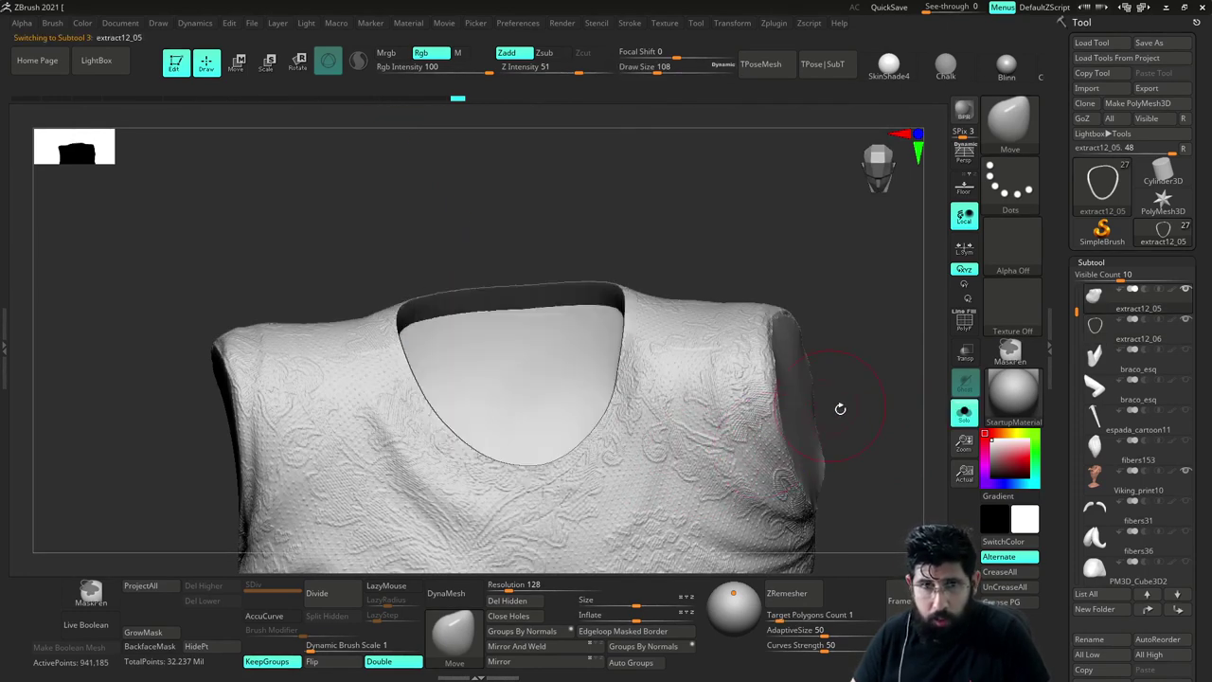
pyautogui.moveTo(839, 409)
pyautogui.mouseDown()
pyautogui.moveTo(877, 420)
pyautogui.moveTo(838, 409)
pyautogui.mouseUp()
pyautogui.press('s')
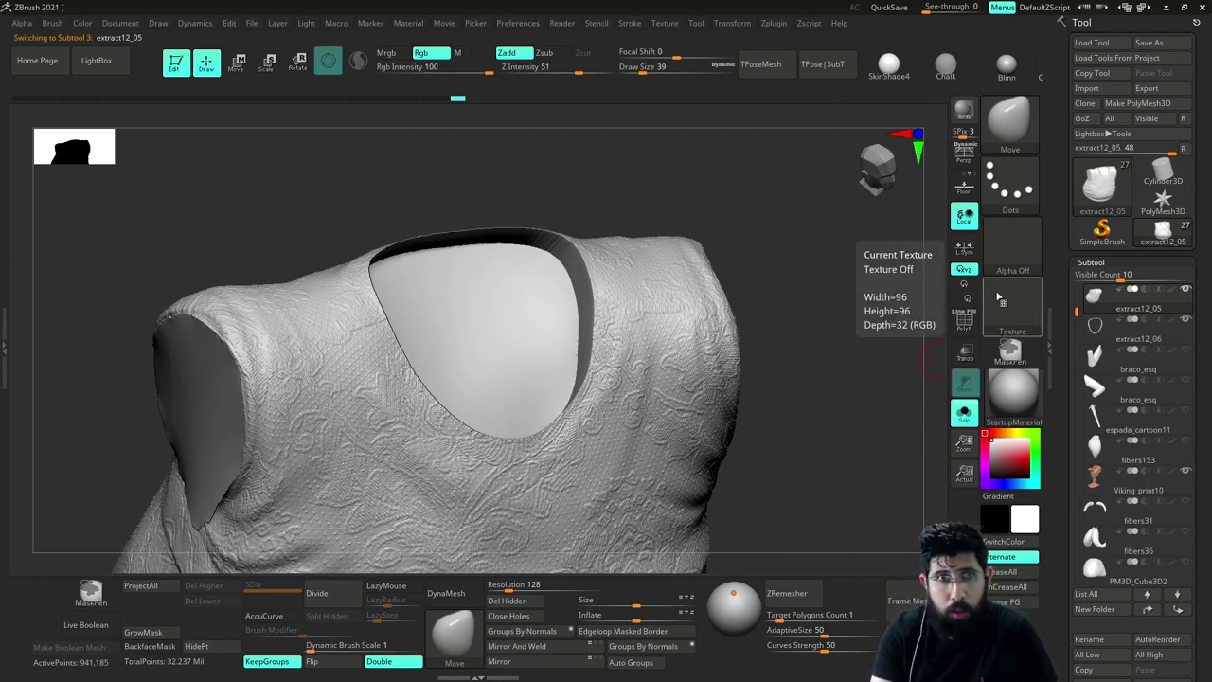
pyautogui.hotkey('ctrl', 'shift')
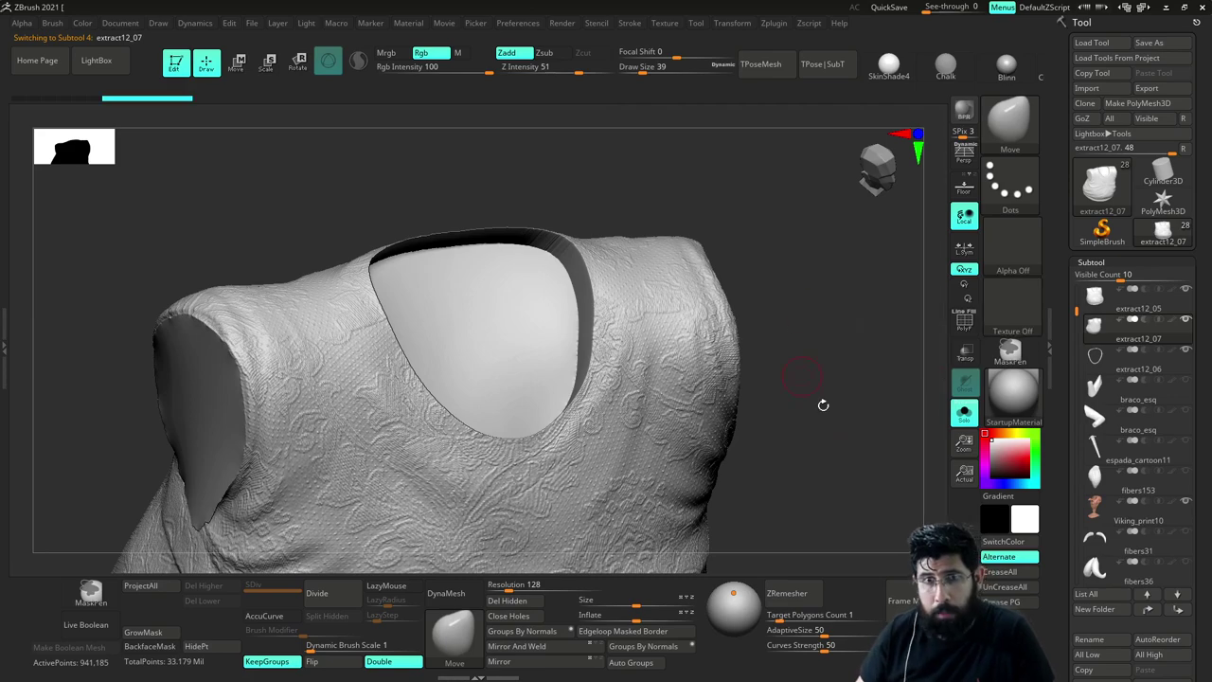
# Set the draw size to 158, display the shirt's polygroups and wireframe, and compare the duplicate with the original
pyautogui.press('s')
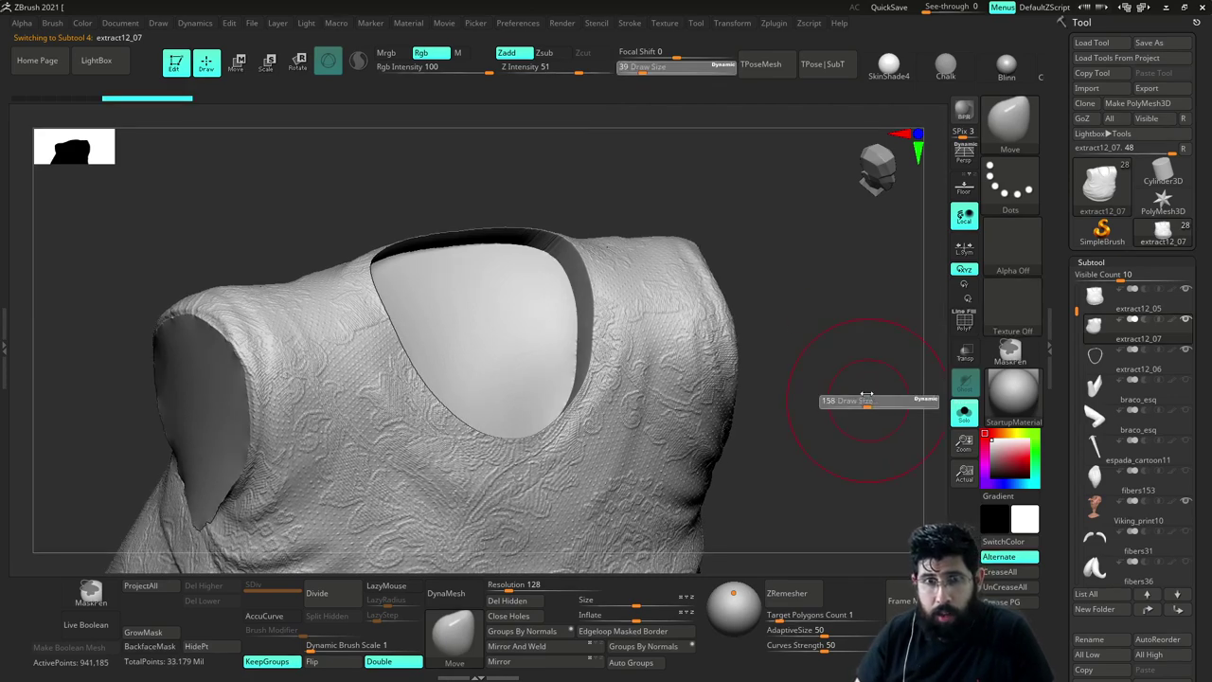
pyautogui.moveTo(869, 392)
pyautogui.mouseDown()
pyautogui.moveTo(844, 347)
pyautogui.moveTo(921, 350)
pyautogui.moveTo(855, 402)
pyautogui.moveTo(772, 407)
pyautogui.moveTo(860, 395)
pyautogui.moveTo(902, 367)
pyautogui.mouseUp()
pyautogui.hotkey('shift', 'f')
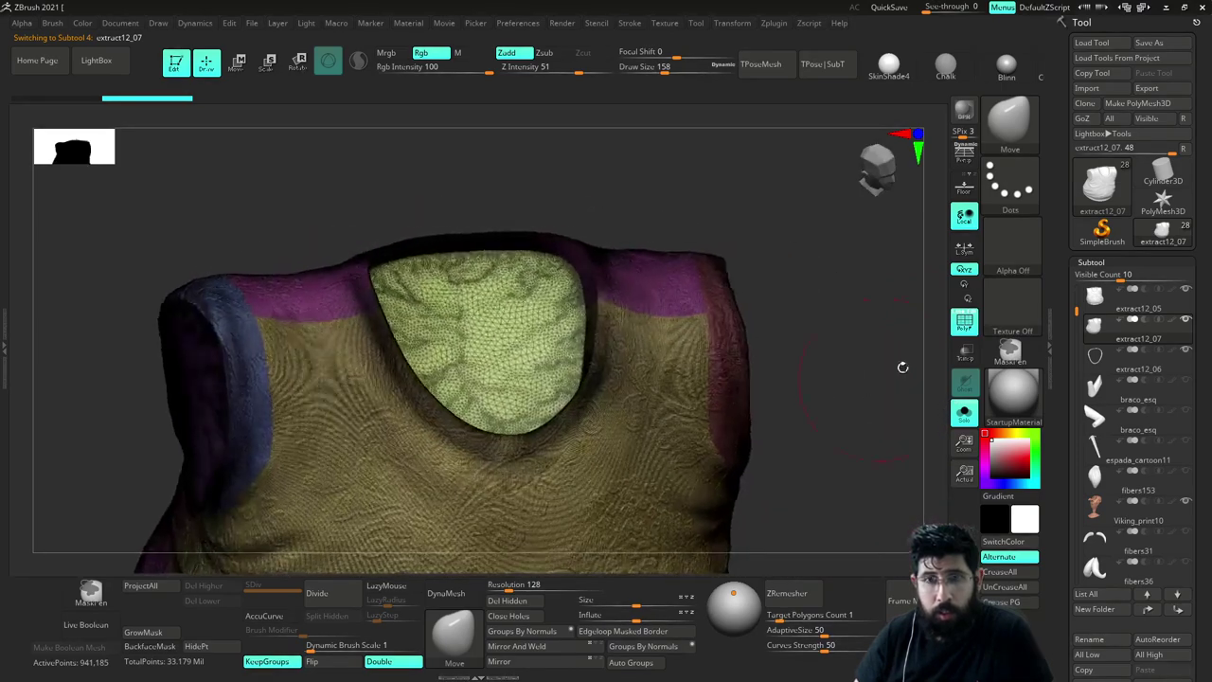
pyautogui.click(1099, 298)
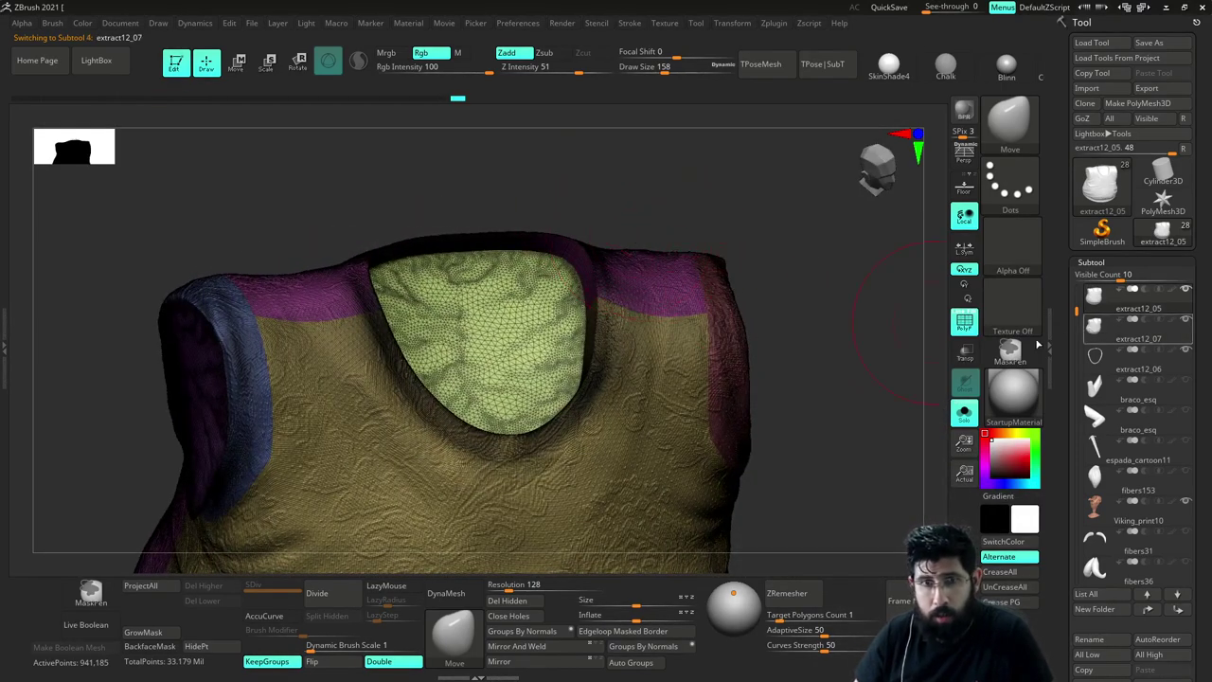
pyautogui.moveTo(858, 348); pyautogui.dragTo(865, 425)
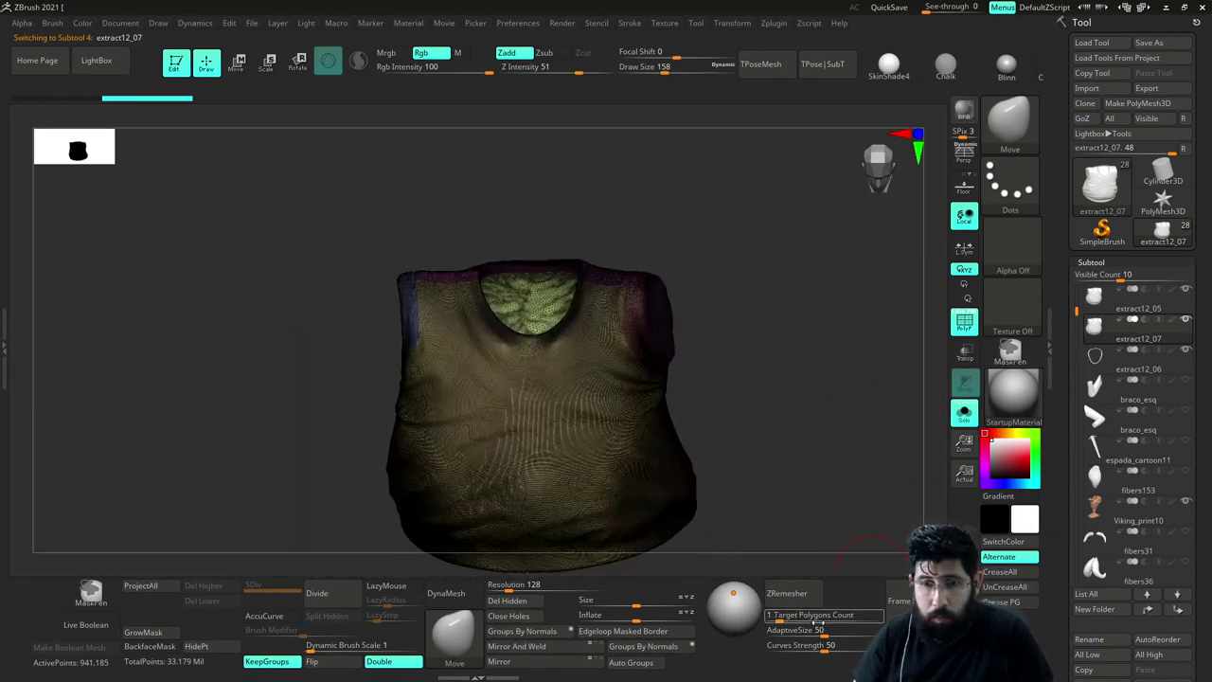
# Save the current tool as Viking_print17 in the Viking_cartoon_print folder
pyautogui.click(1148, 43)
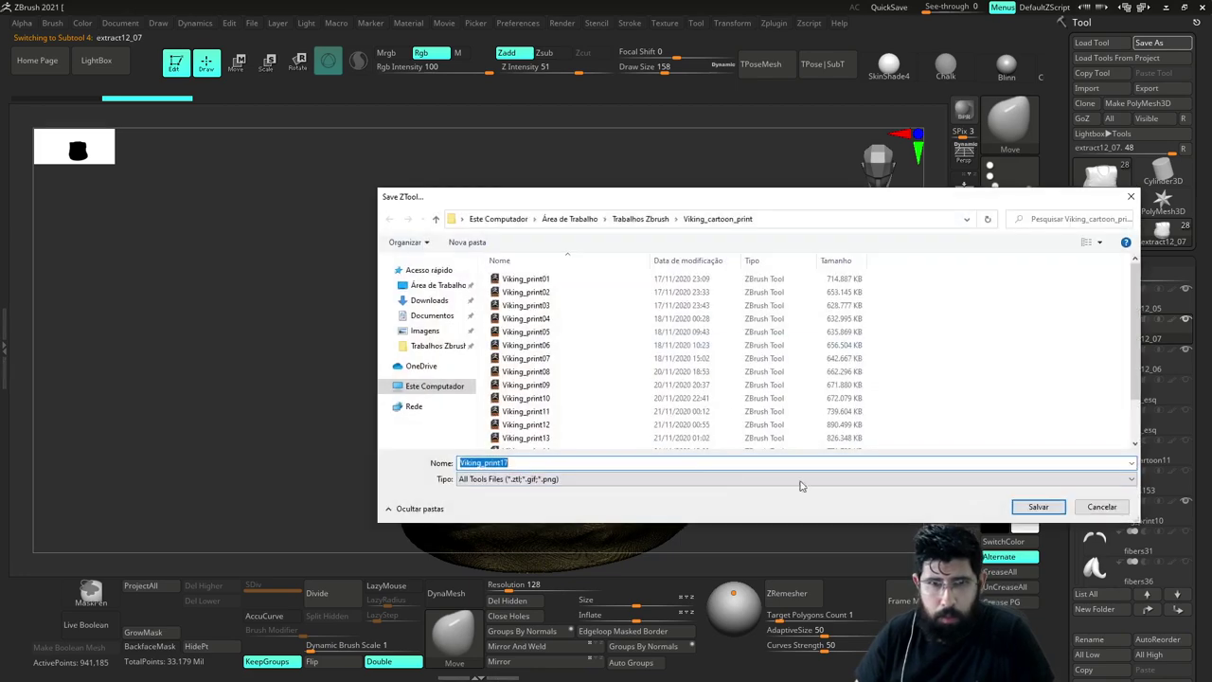
pyautogui.click(1038, 507)
pyautogui.click(629, 339)
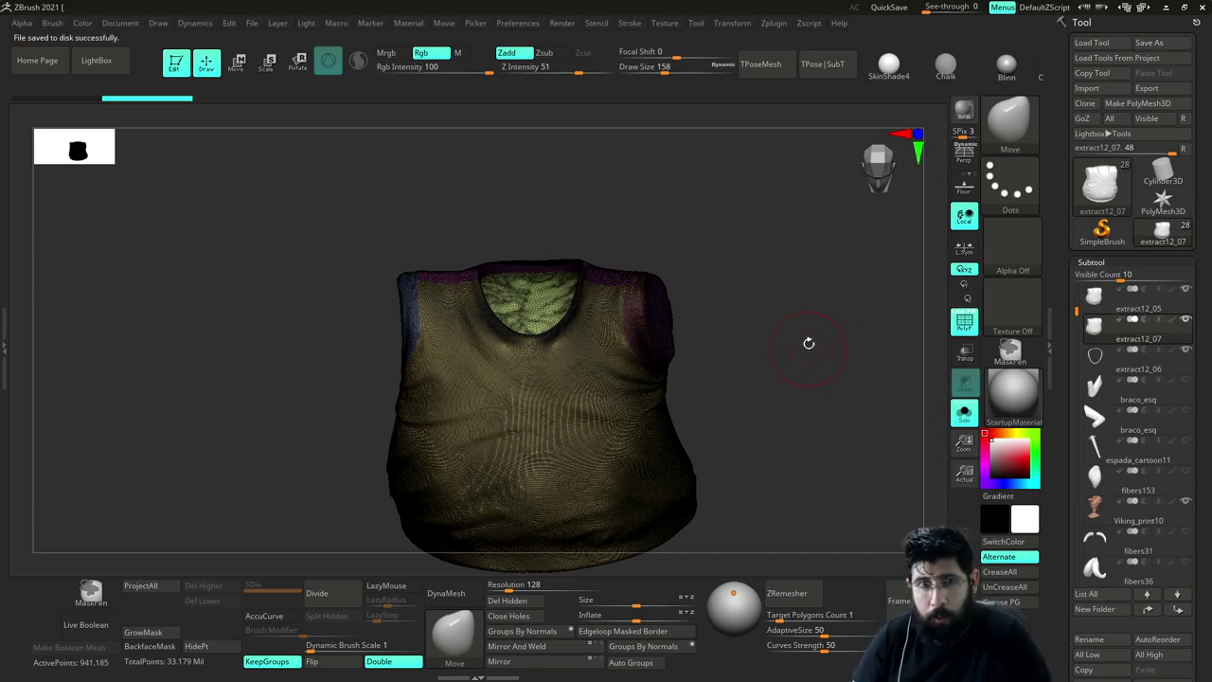
# Set the target polygon count to 5 and try to ZRemesh the duplicated shirt
pyautogui.keyDown('alt'); pyautogui.moveTo(809, 343); pyautogui.dragTo(798, 372); pyautogui.keyUp('alt')
pyautogui.press('s')
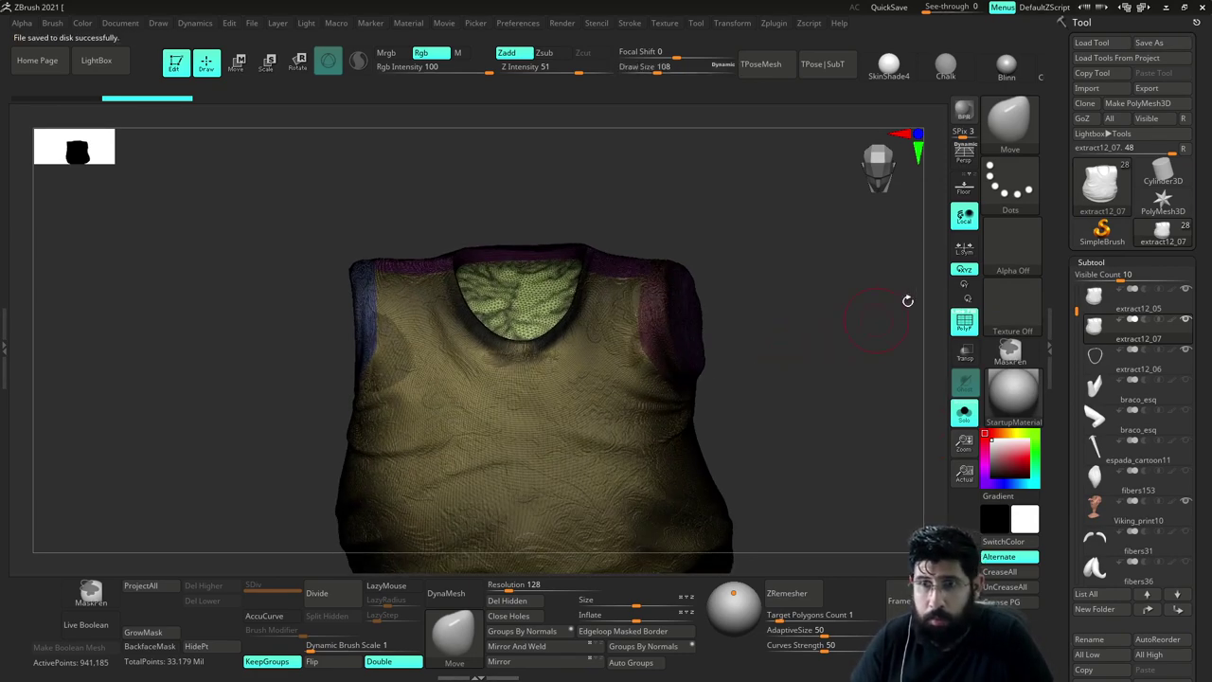
pyautogui.moveTo(1055, 413); pyautogui.dragTo(1044, 386)
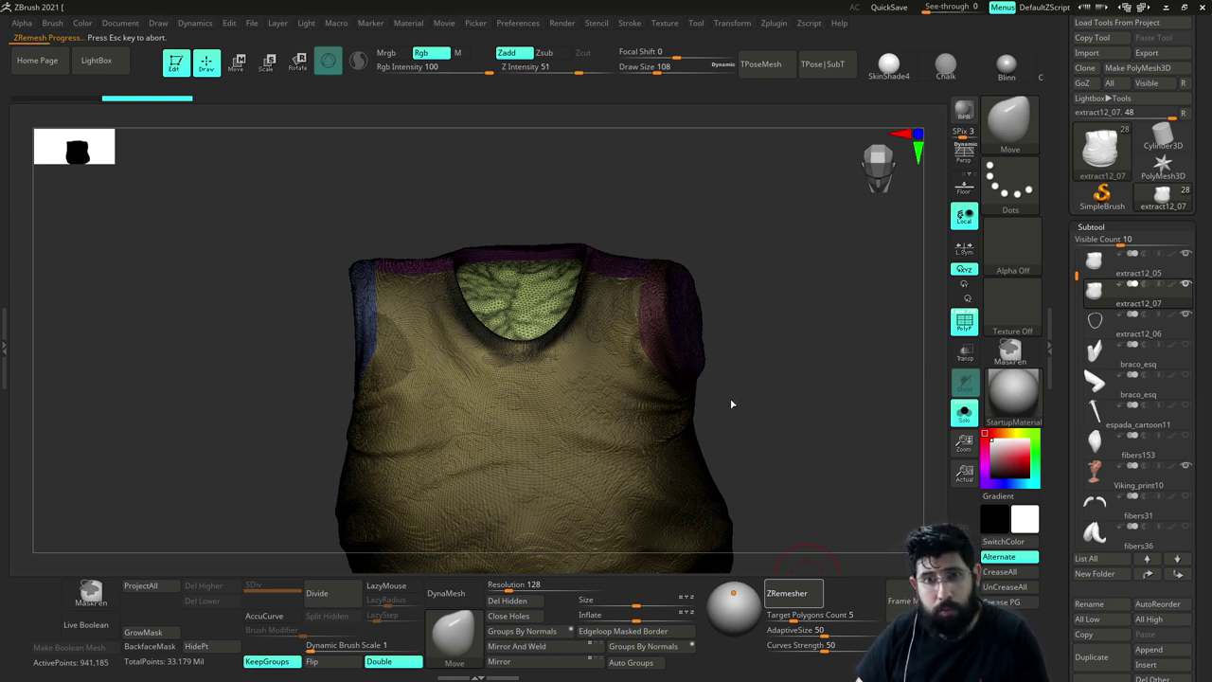
pyautogui.press('Escape')
# Hide the duplicated shirt's inner-surface polygroups visible through the neckline and armholes, leaving only the outer shell
pyautogui.moveTo(738, 384)
pyautogui.mouseDown()
pyautogui.moveTo(729, 406)
pyautogui.moveTo(783, 395)
pyautogui.mouseUp()
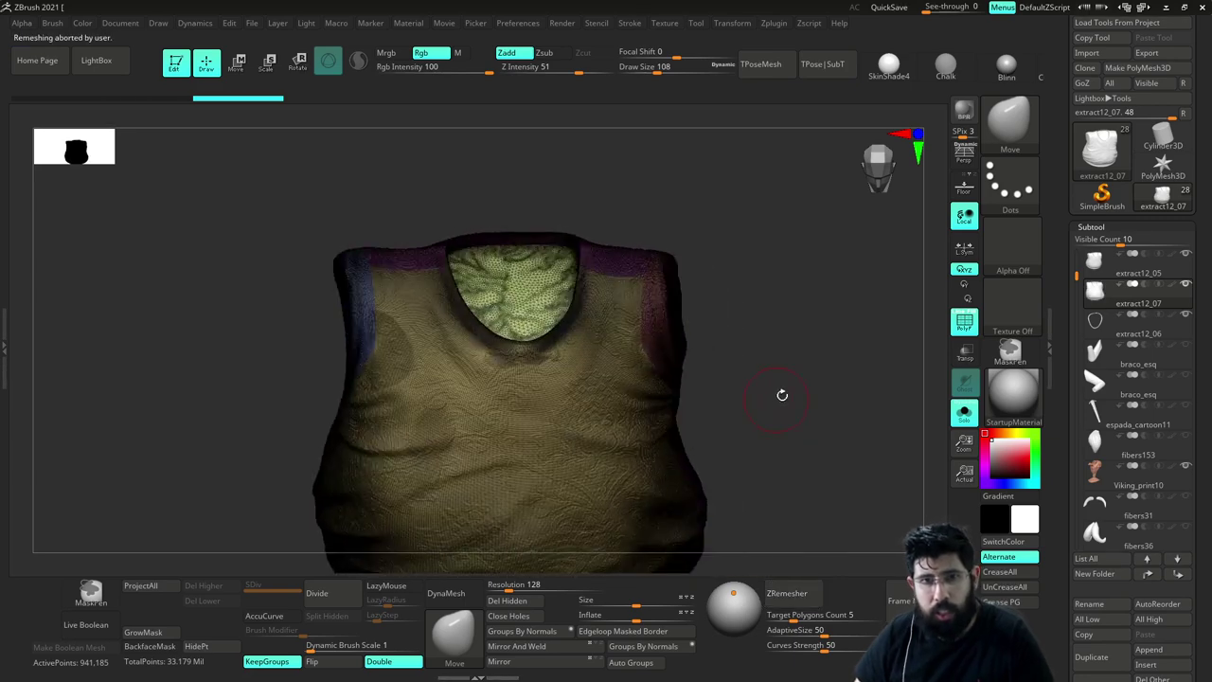
pyautogui.keyDown('ctrl'); pyautogui.keyDown('shift'); pyautogui.click(524, 319); pyautogui.keyUp('shift'); pyautogui.keyUp('ctrl')
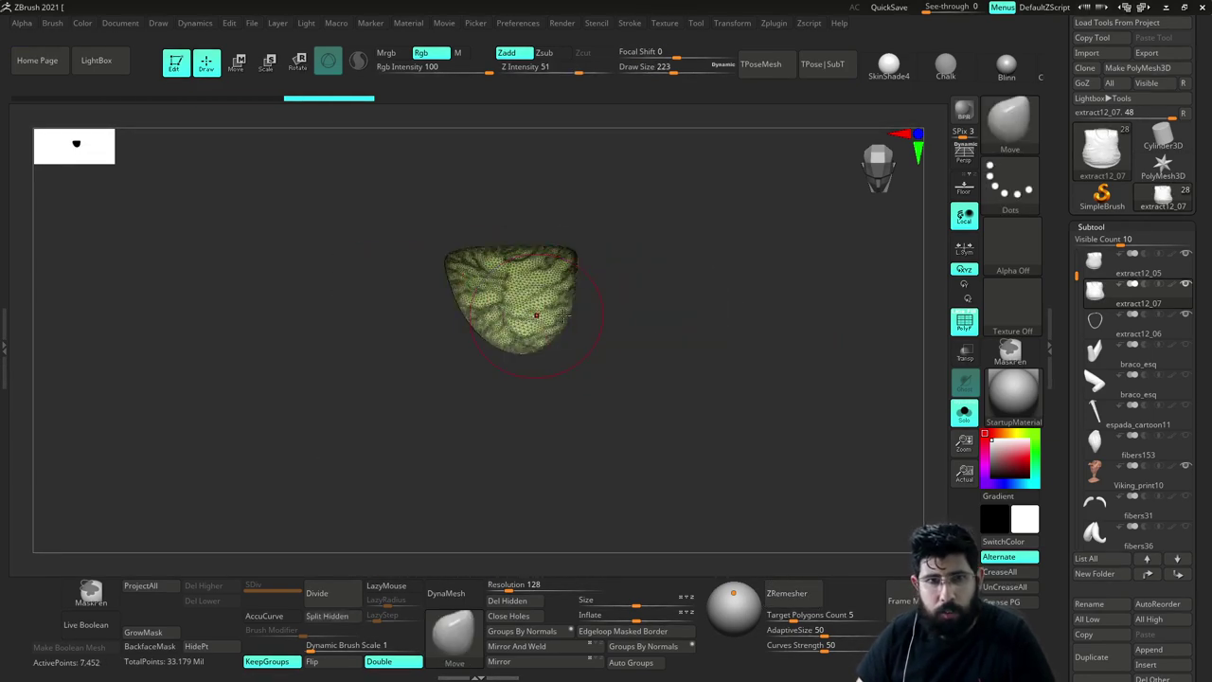
pyautogui.keyDown('ctrl'); pyautogui.keyDown('shift'); pyautogui.moveTo(685, 382); pyautogui.dragTo(660, 376); pyautogui.keyUp('shift'); pyautogui.keyUp('ctrl')
pyautogui.moveTo(728, 266); pyautogui.dragTo(677, 282)
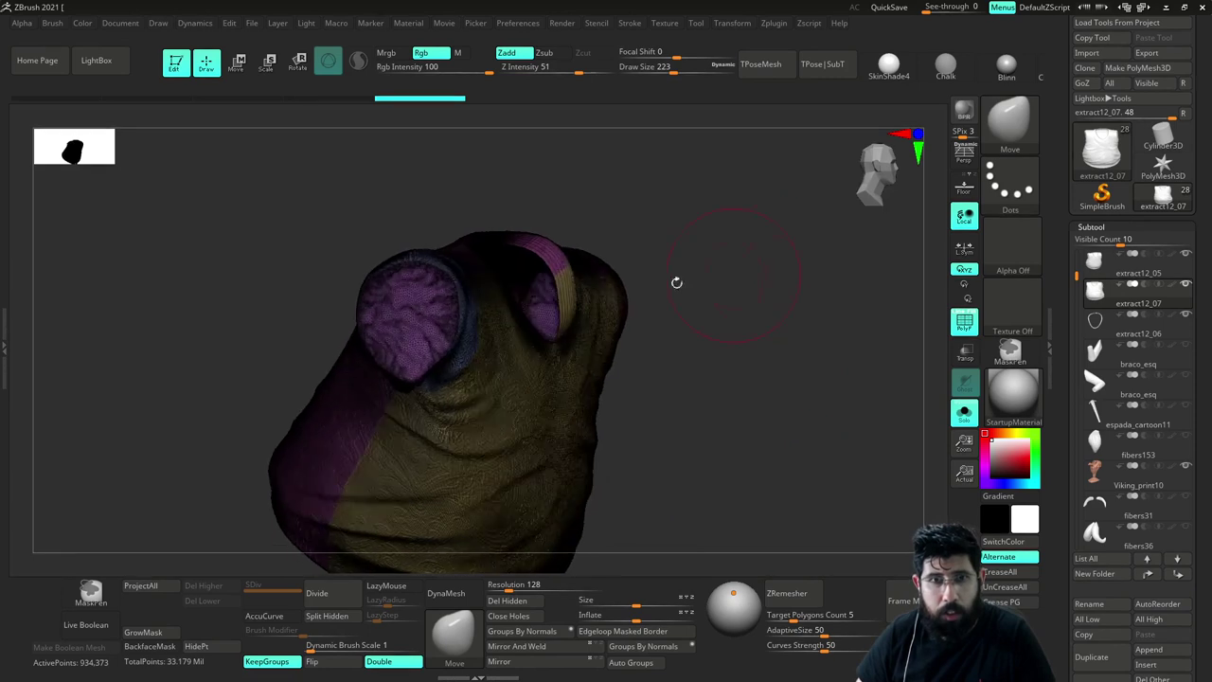
pyautogui.keyDown('ctrl'); pyautogui.keyDown('shift'); pyautogui.click(578, 300); pyautogui.keyUp('shift'); pyautogui.keyUp('ctrl')
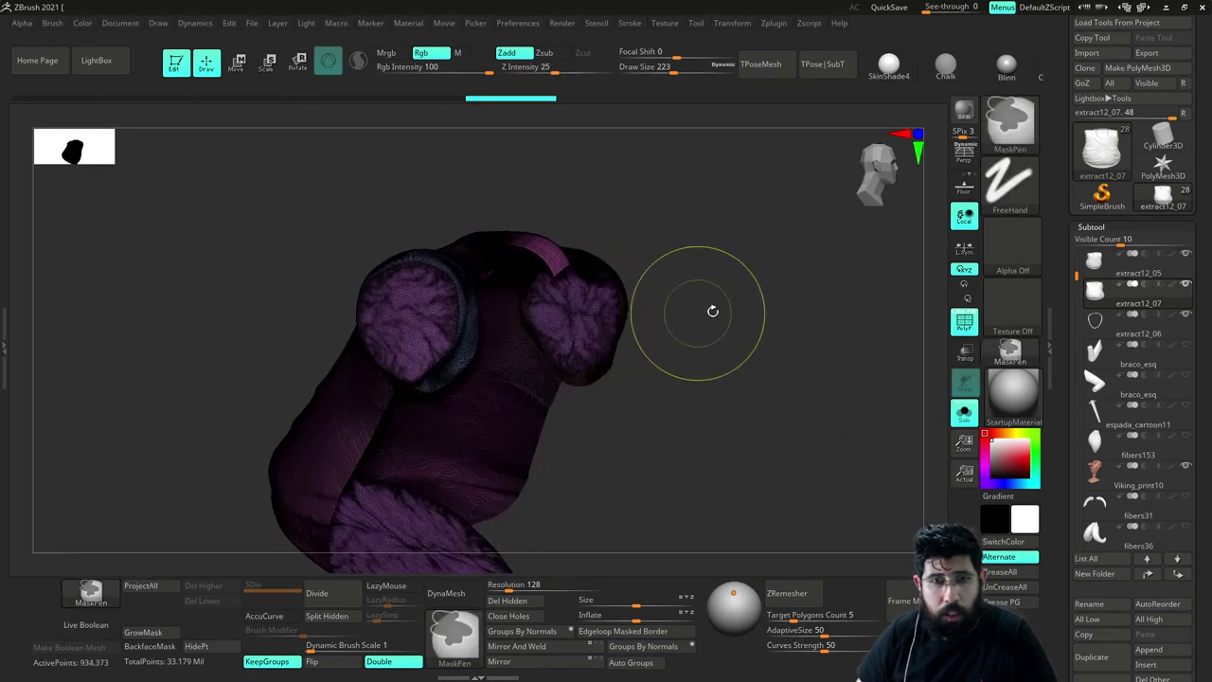
pyautogui.hotkey('ctrl', 'z')
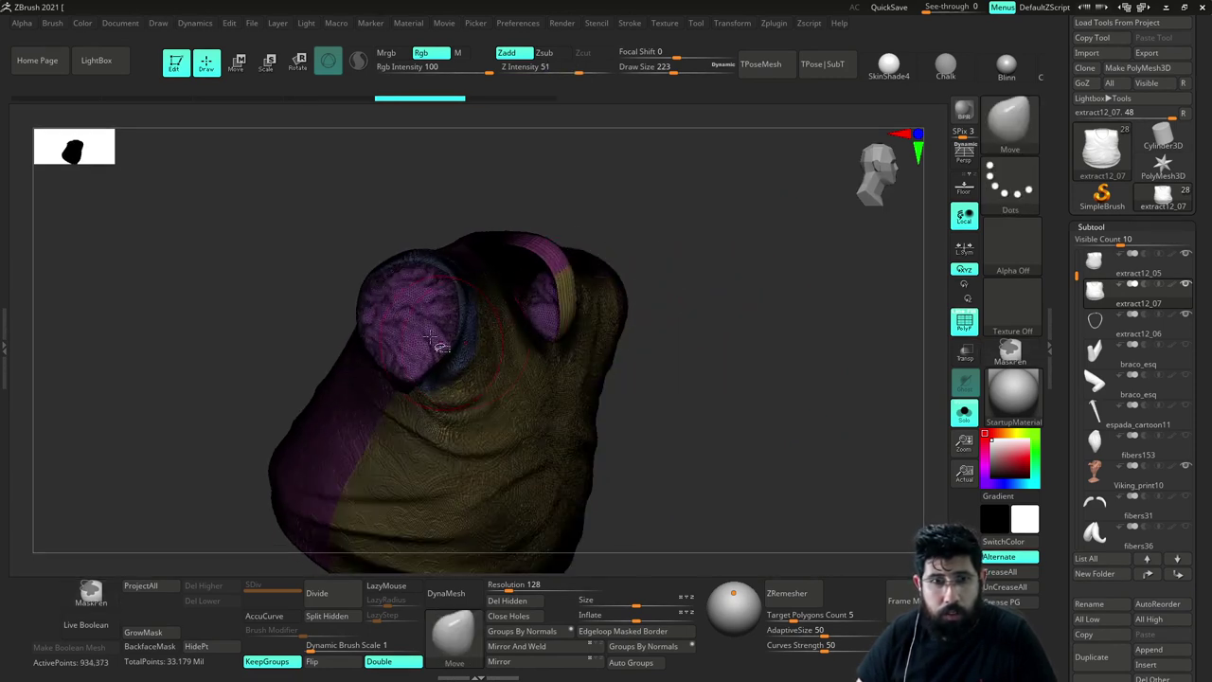
pyautogui.keyDown('ctrl'); pyautogui.keyDown('shift'); pyautogui.click(418, 329); pyautogui.keyUp('shift'); pyautogui.keyUp('ctrl')
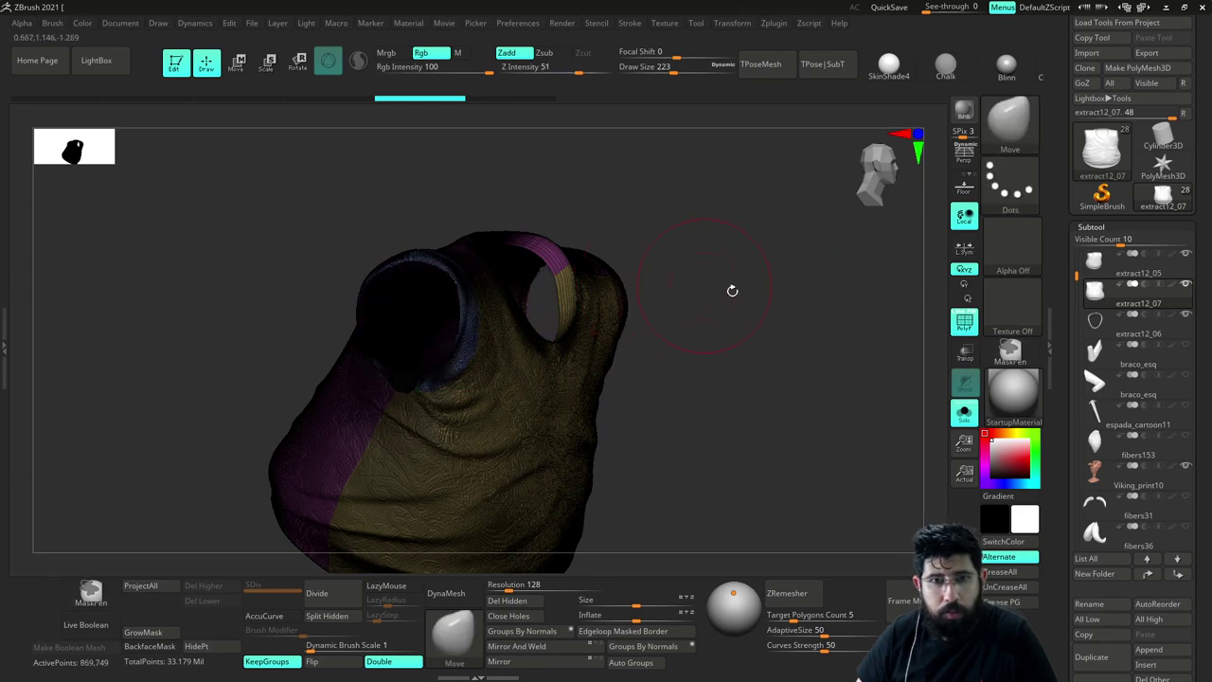
pyautogui.moveTo(730, 290)
pyautogui.mouseDown()
pyautogui.moveTo(657, 280)
pyautogui.moveTo(738, 281)
pyautogui.mouseUp()
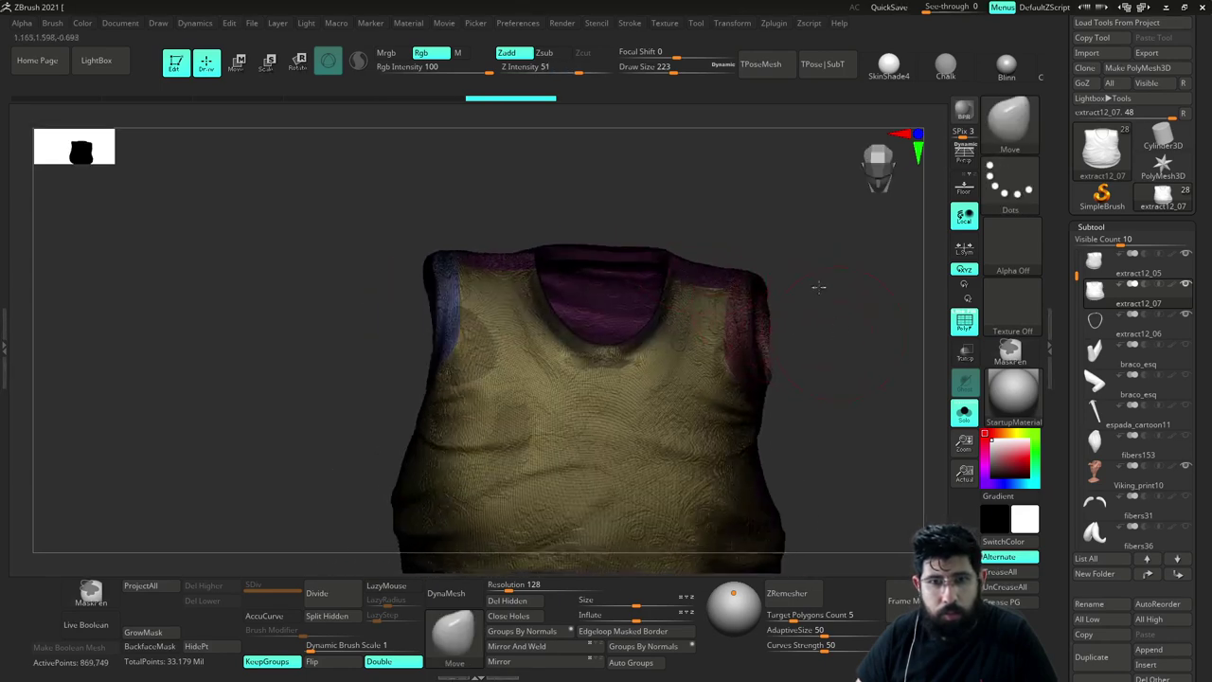
# Isolate a curved band around the shirt's neckline and delete the hidden remainder of the mesh
pyautogui.press('f')
pyautogui.moveTo(824, 275)
pyautogui.mouseDown()
pyautogui.moveTo(827, 252)
pyautogui.moveTo(831, 310)
pyautogui.moveTo(831, 260)
pyautogui.mouseUp()
pyautogui.moveTo(817, 304); pyautogui.dragTo(772, 286)
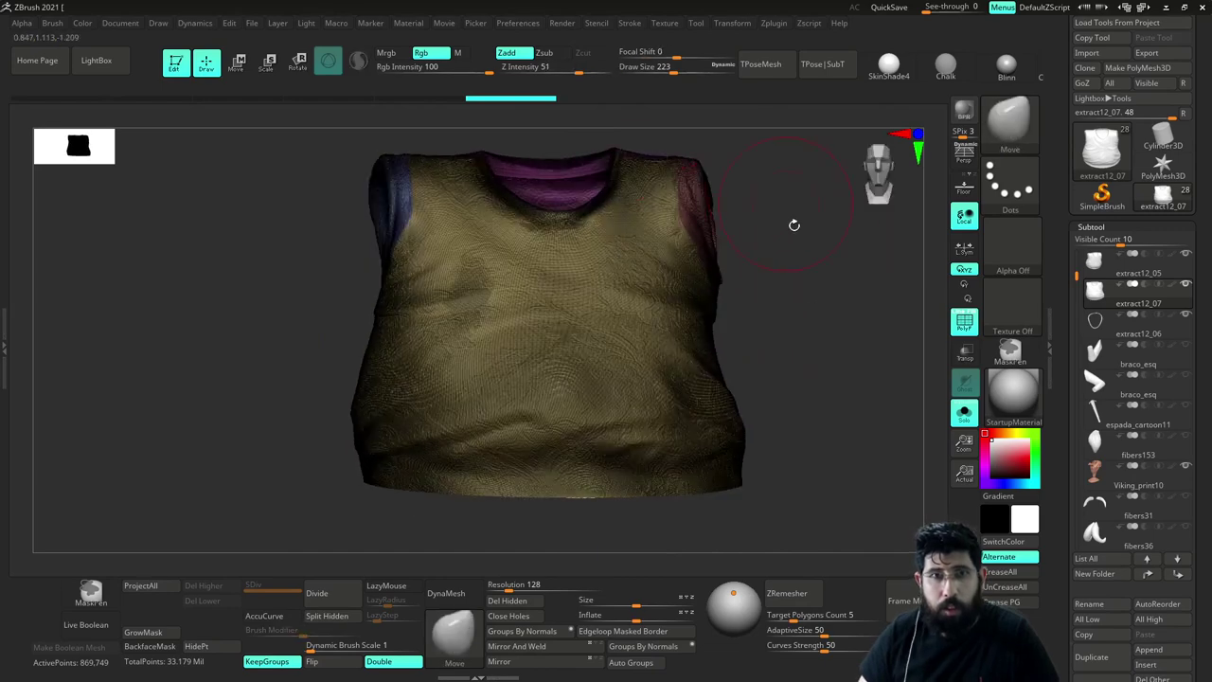
pyautogui.keyDown('alt'); pyautogui.moveTo(794, 226); pyautogui.dragTo(816, 281); pyautogui.keyUp('alt')
pyautogui.moveTo(479, 202)
pyautogui.keyDown('ctrl'); pyautogui.keyDown('alt'); pyautogui.keyDown('shift'); pyautogui.mouseDown()
pyautogui.moveTo(480, 230)
pyautogui.moveTo(616, 289)
pyautogui.moveTo(673, 167)
pyautogui.mouseUp(); pyautogui.keyUp('shift'); pyautogui.keyUp('alt'); pyautogui.keyUp('ctrl')
pyautogui.moveTo(745, 286)
pyautogui.mouseDown()
pyautogui.moveTo(754, 311)
pyautogui.moveTo(733, 329)
pyautogui.mouseUp()
pyautogui.moveTo(496, 437); pyautogui.dragTo(436, 486)
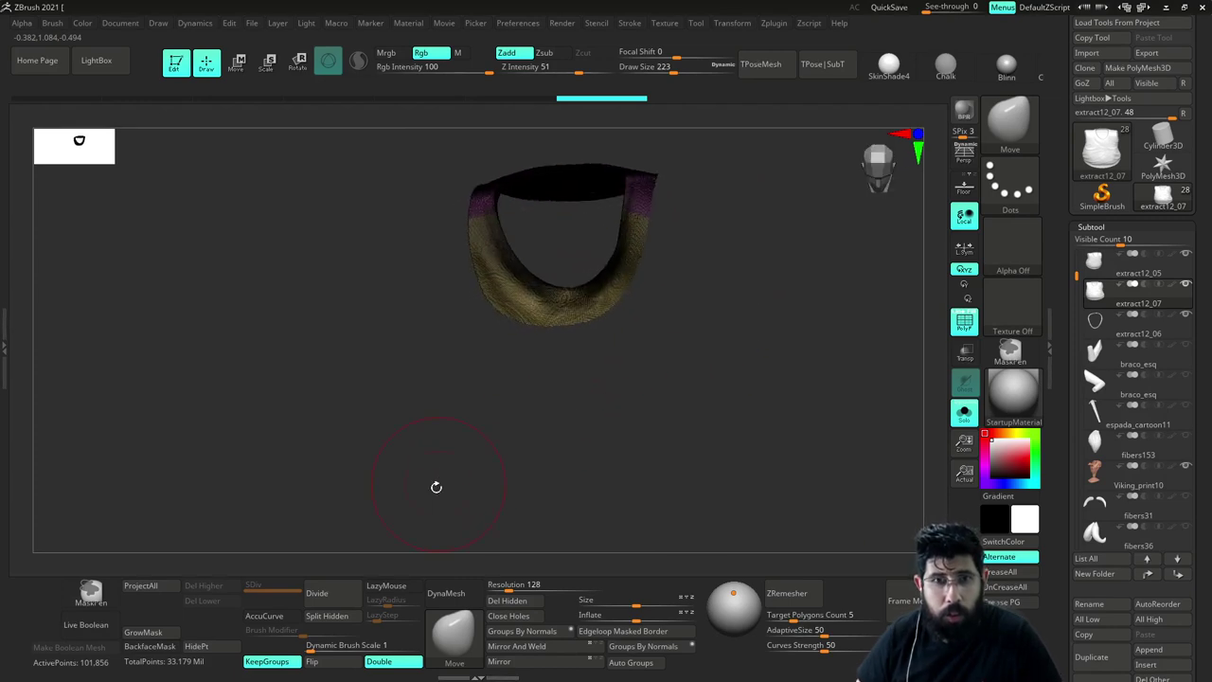
pyautogui.click(506, 603)
pyautogui.moveTo(825, 350); pyautogui.dragTo(757, 411)
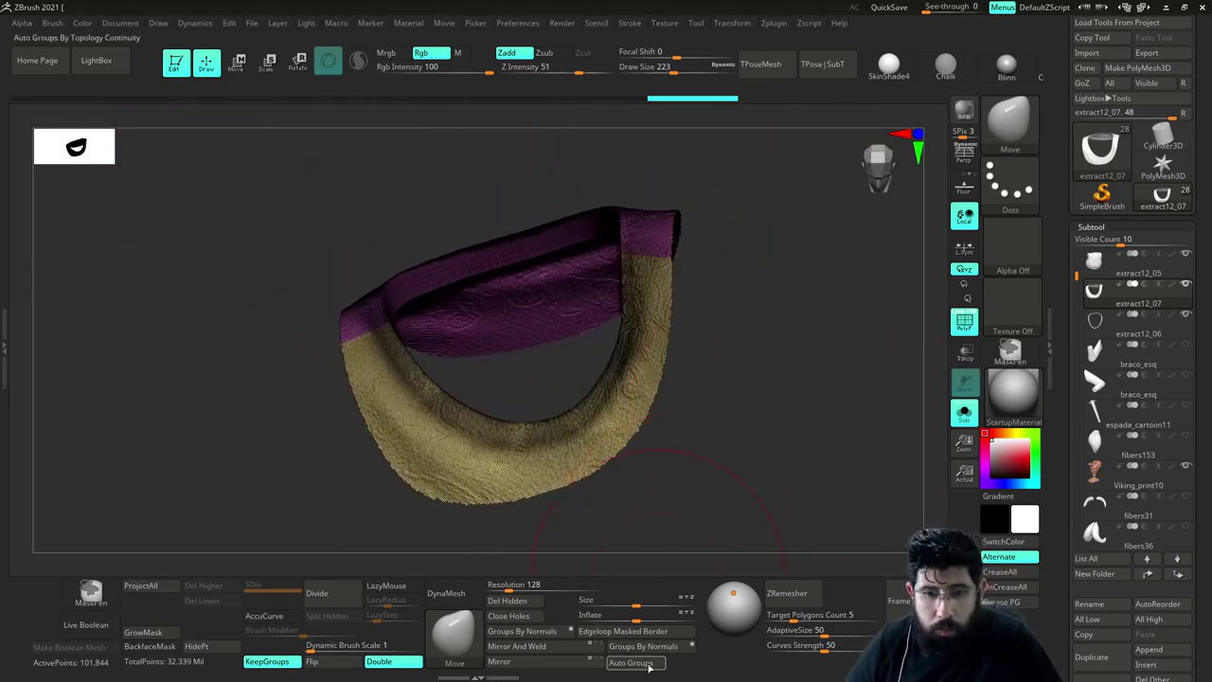
# ZRemesh the neckline band with a target polygon count of 5
pyautogui.moveTo(782, 455); pyautogui.dragTo(685, 469)
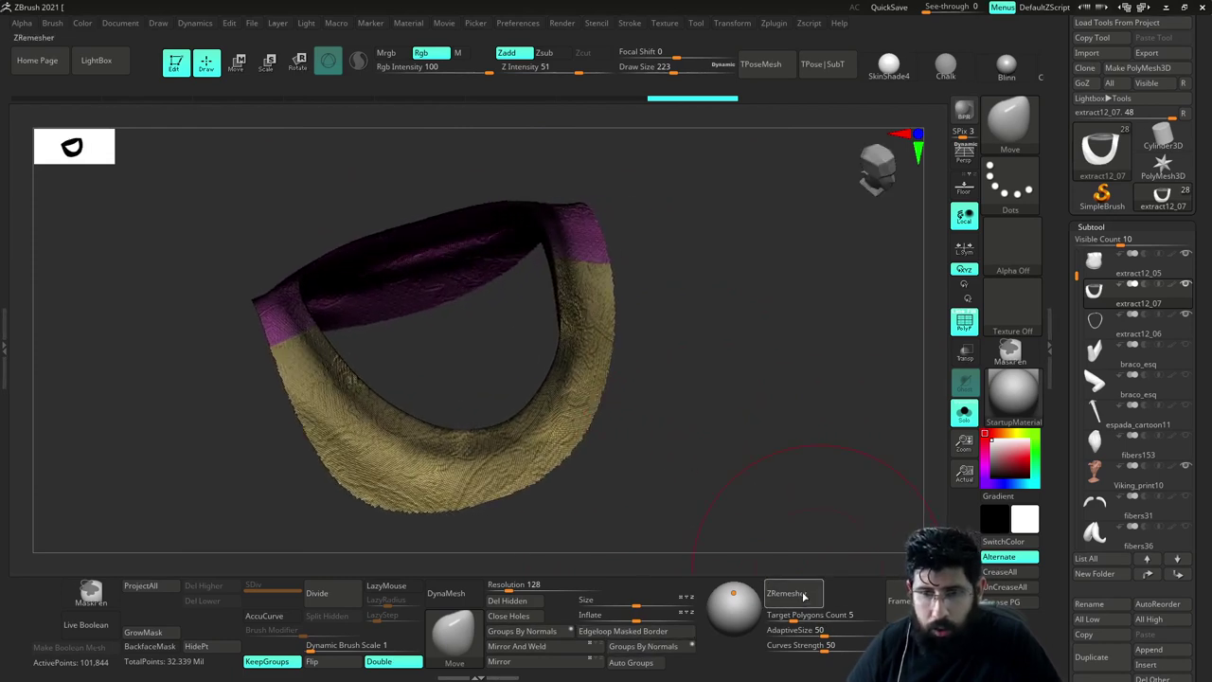
pyautogui.click(803, 594)
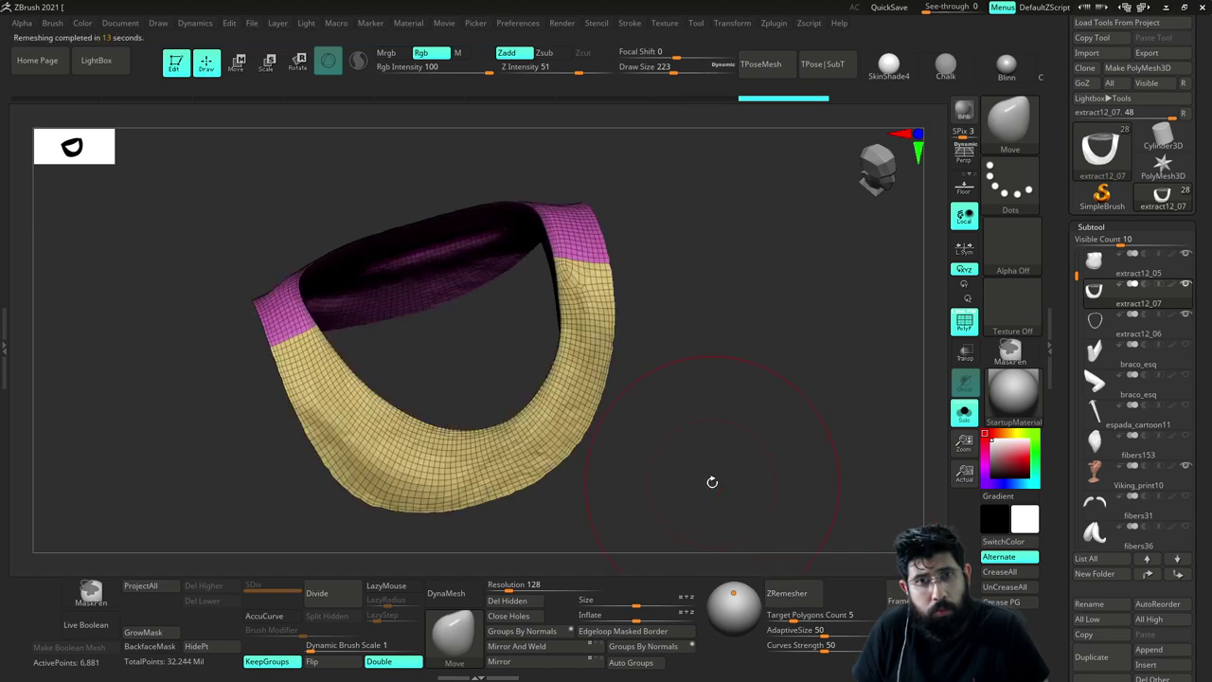
pyautogui.moveTo(887, 407); pyautogui.dragTo(779, 439)
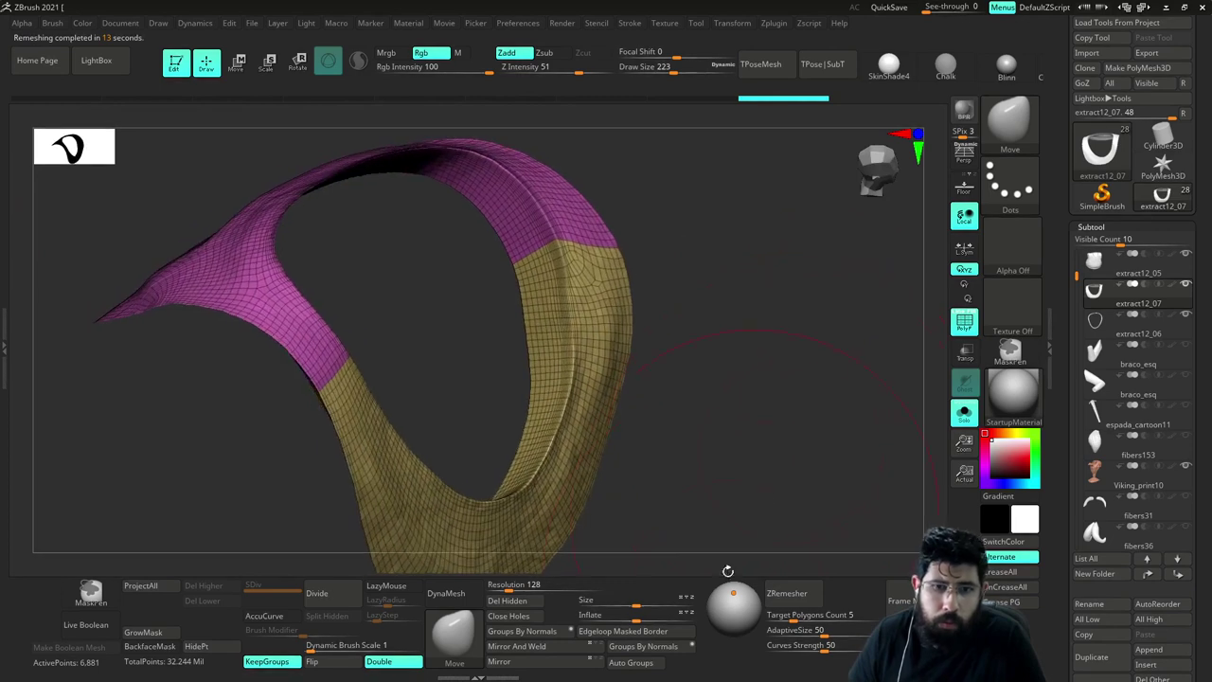
# Reduce the neckline band further with ZRemesher, using target polygon counts of 2 and then 1
pyautogui.click(784, 615)
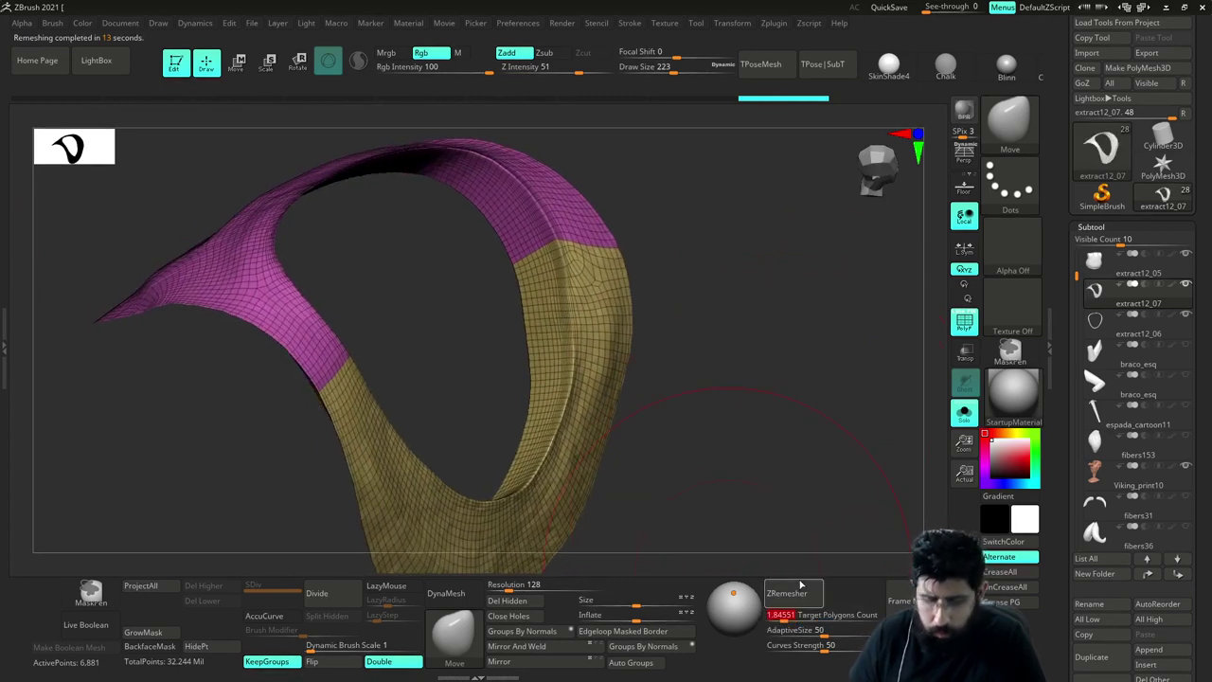
pyautogui.write('2')
pyautogui.press('Return')
pyautogui.click(813, 593)
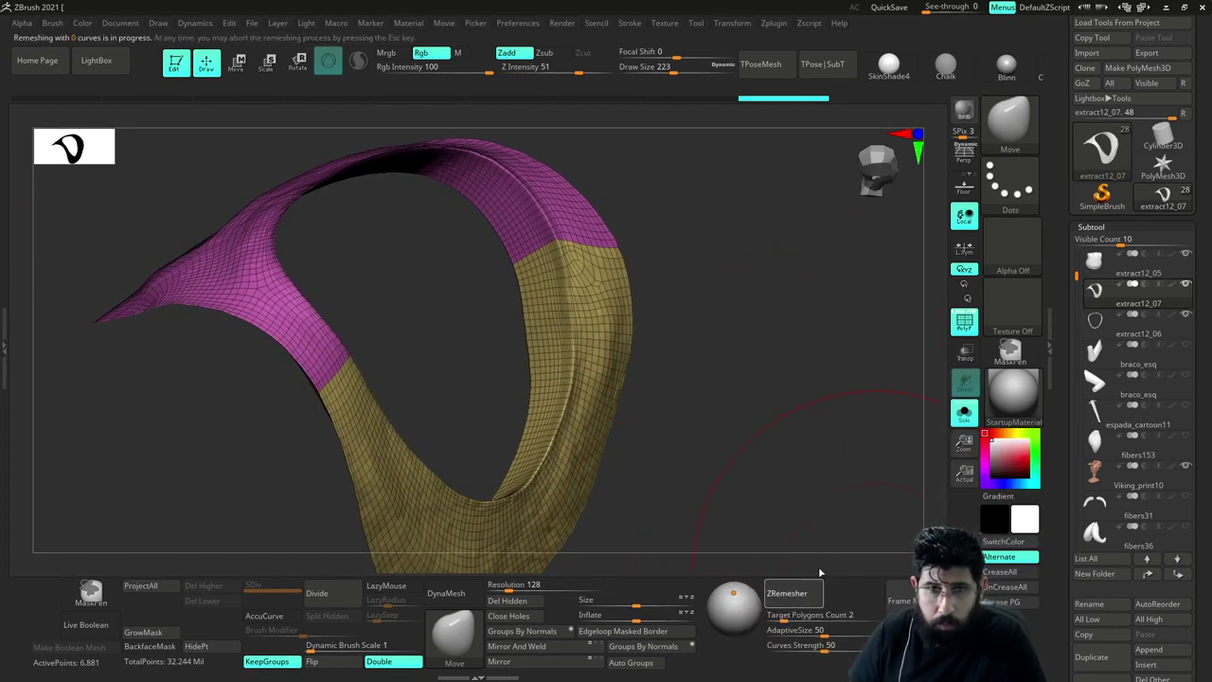
pyautogui.moveTo(801, 367); pyautogui.dragTo(760, 436)
pyautogui.click(780, 616)
pyautogui.write('1')
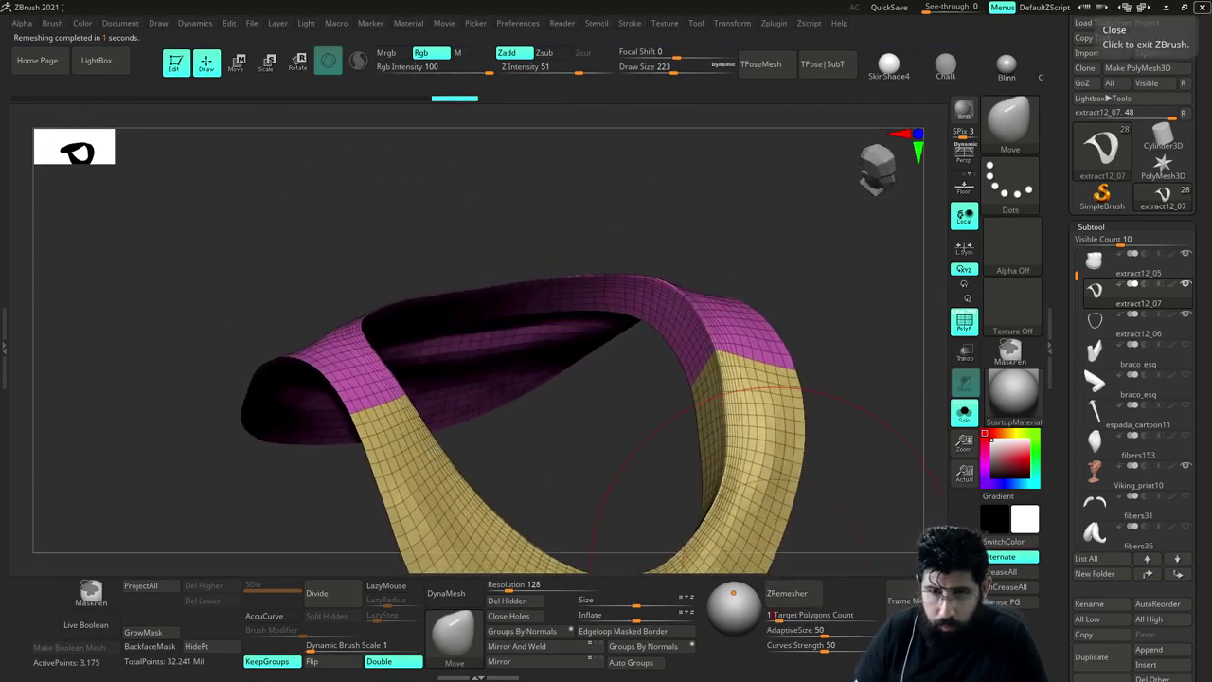
pyautogui.press('Return')
pyautogui.click(789, 600)
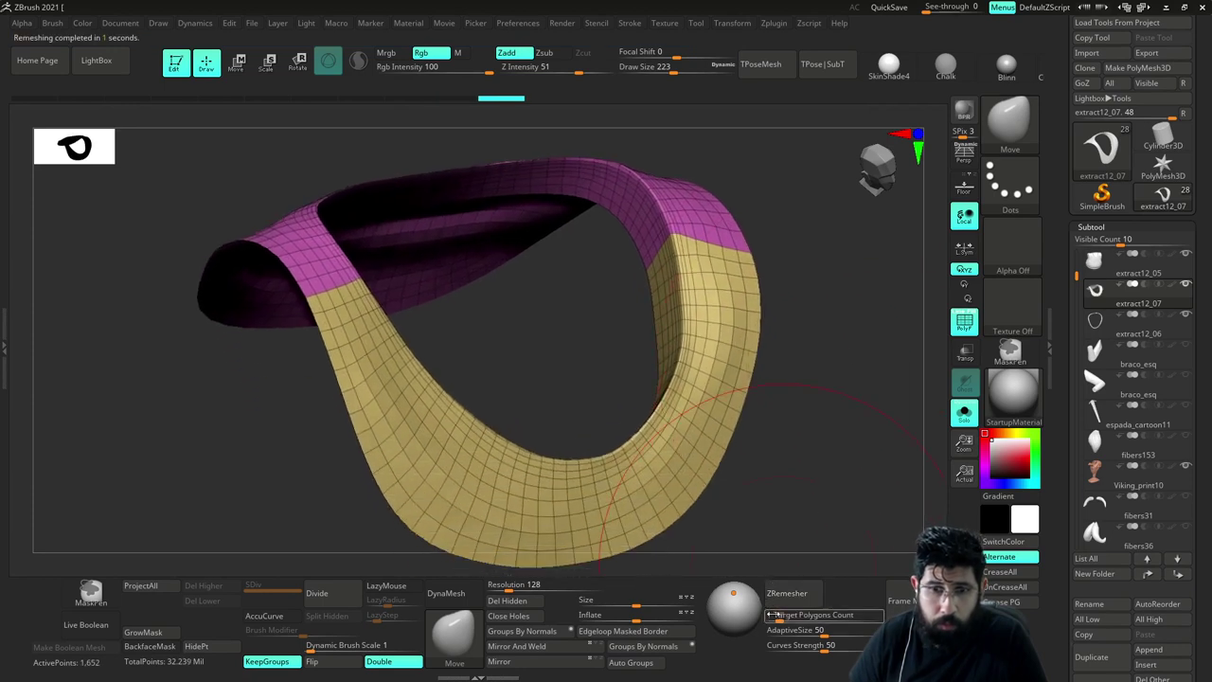
# Simplify the neckline band with ZRemesher at target polygon counts of 0.5 and then 0.1
pyautogui.write('0.5')
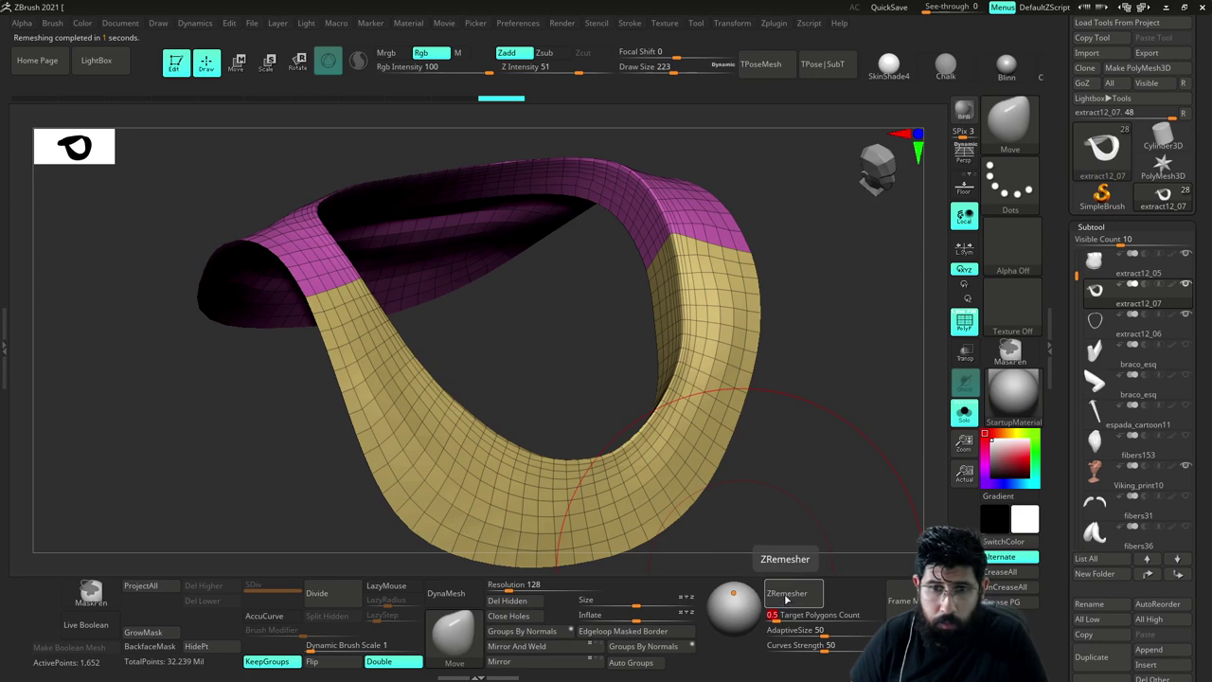
pyautogui.click(785, 599)
pyautogui.moveTo(812, 470); pyautogui.dragTo(788, 488)
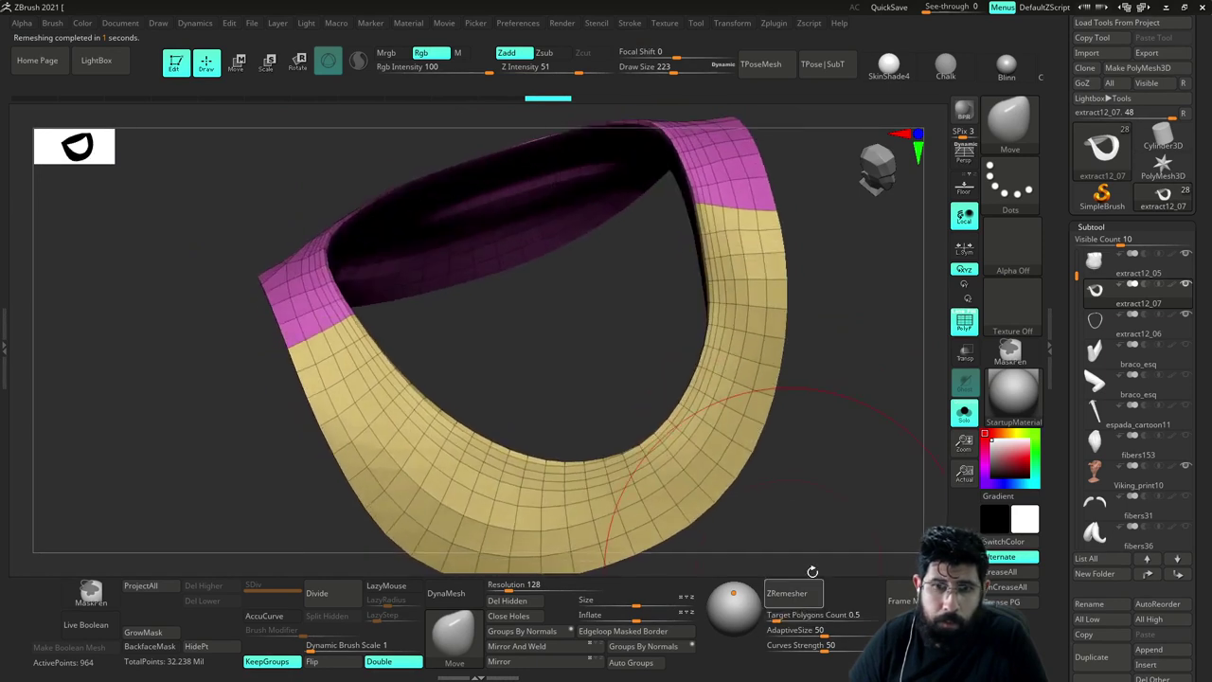
pyautogui.click(786, 617)
pyautogui.write('0.1')
pyautogui.click(798, 595)
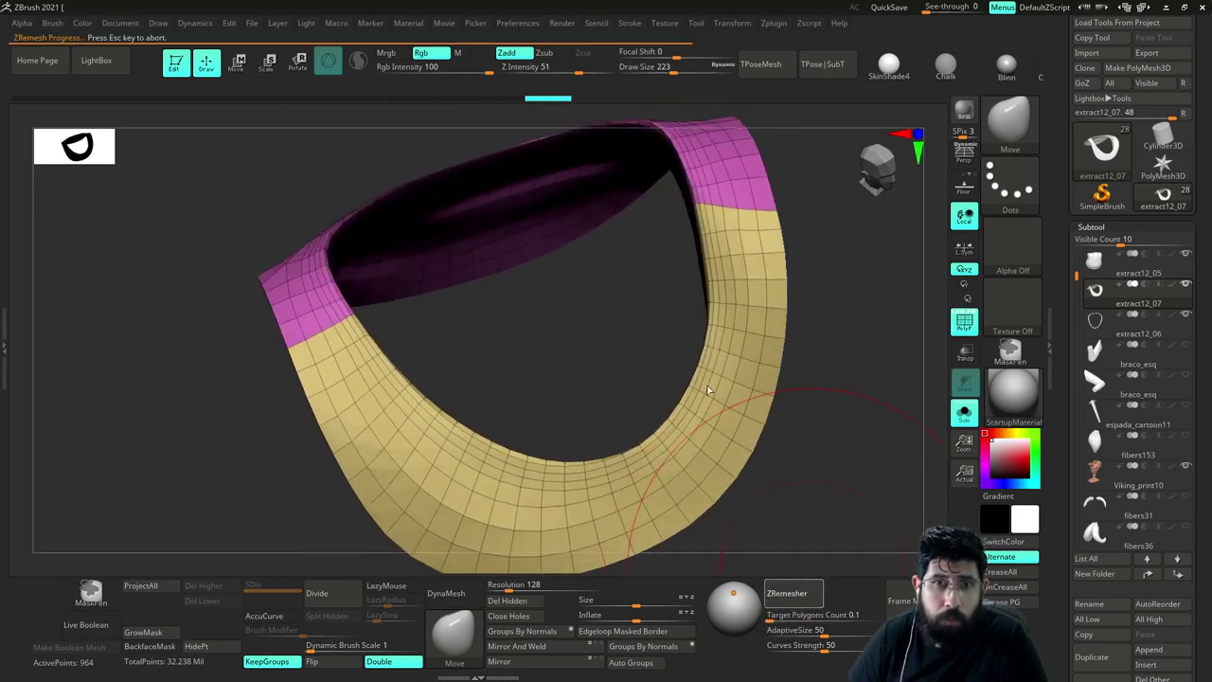
pyautogui.moveTo(770, 454); pyautogui.dragTo(630, 478)
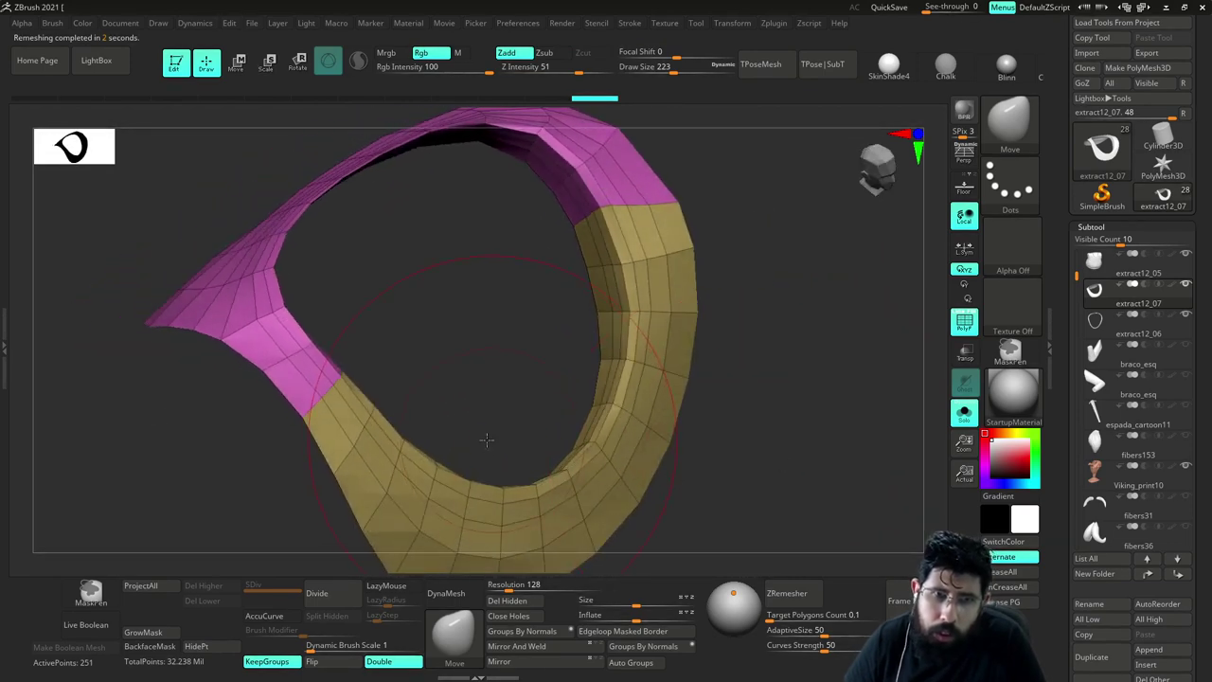
pyautogui.moveTo(487, 440)
pyautogui.mouseDown()
pyautogui.moveTo(503, 446)
pyautogui.moveTo(599, 323)
pyautogui.moveTo(574, 351)
pyautogui.moveTo(612, 400)
pyautogui.moveTo(628, 396)
pyautogui.moveTo(619, 348)
pyautogui.moveTo(617, 414)
pyautogui.moveTo(600, 420)
pyautogui.moveTo(617, 427)
pyautogui.moveTo(568, 366)
pyautogui.mouseUp()
pyautogui.keyDown('alt'); pyautogui.moveTo(869, 525); pyautogui.dragTo(773, 499); pyautogui.keyUp('alt')
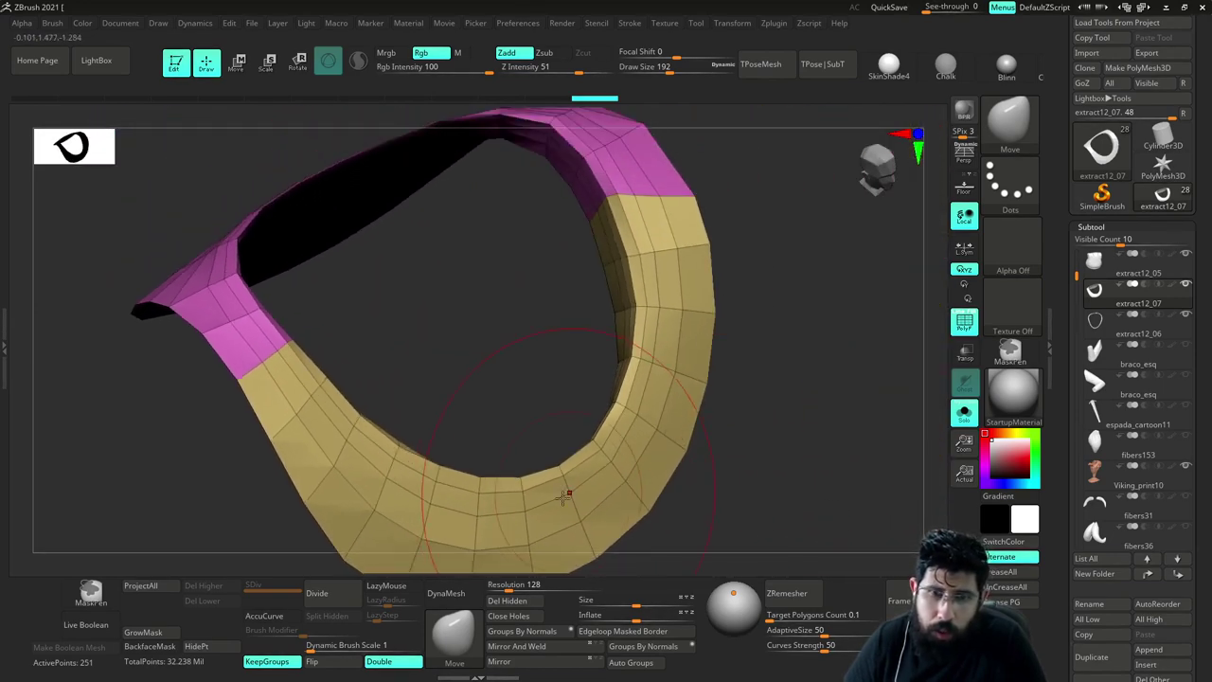
# Set the draw size to 108 and lasso-hide the outer rows of faces along the neckline band's front and one shoulder
pyautogui.press('s')
pyautogui.moveTo(541, 509); pyautogui.dragTo(505, 500)
pyautogui.moveTo(852, 463)
pyautogui.mouseDown()
pyautogui.moveTo(684, 444)
pyautogui.moveTo(541, 462)
pyautogui.mouseUp()
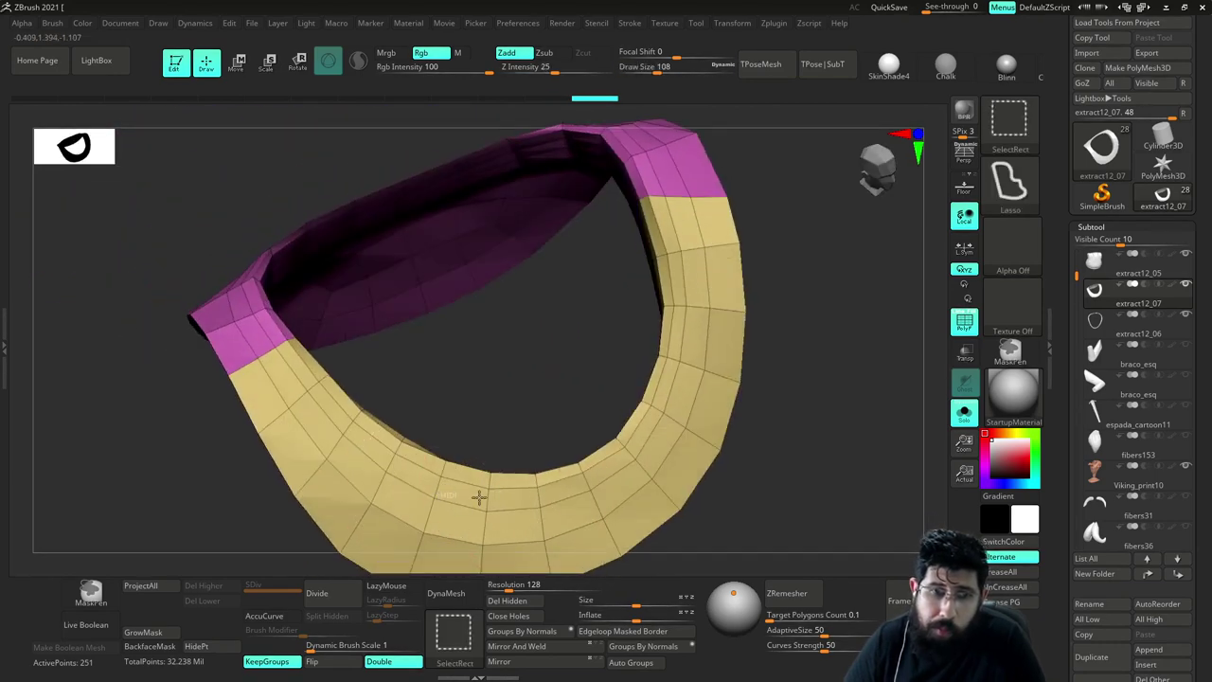
pyautogui.moveTo(637, 478)
pyautogui.keyDown('ctrl'); pyautogui.keyDown('alt'); pyautogui.keyDown('shift'); pyautogui.mouseDown()
pyautogui.moveTo(420, 574)
pyautogui.moveTo(324, 502)
pyautogui.mouseUp(); pyautogui.keyUp('shift'); pyautogui.keyUp('alt'); pyautogui.keyUp('ctrl')
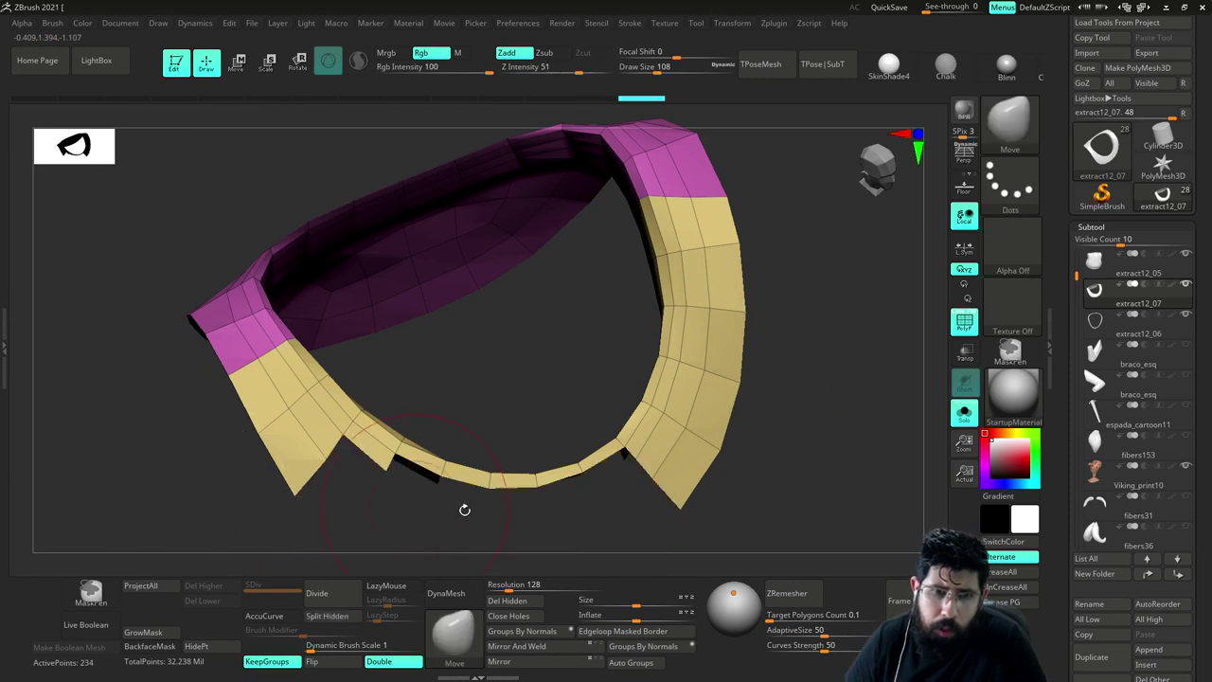
pyautogui.moveTo(636, 528)
pyautogui.mouseDown()
pyautogui.moveTo(666, 471)
pyautogui.moveTo(612, 514)
pyautogui.mouseUp()
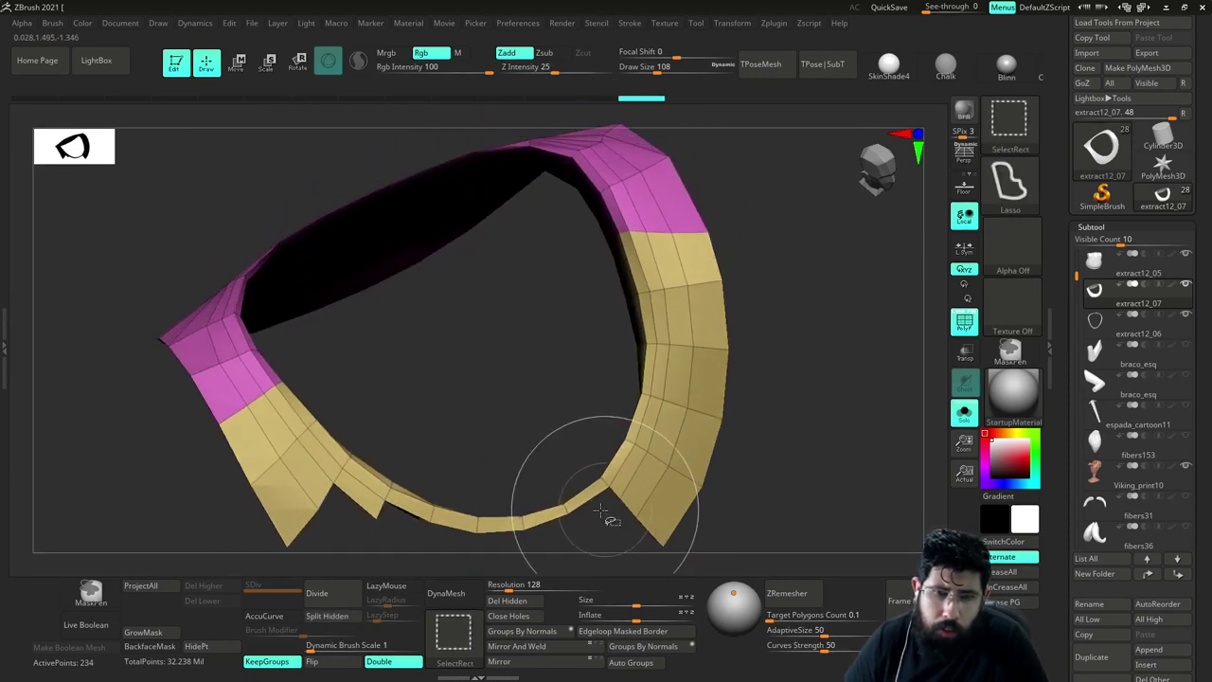
pyautogui.moveTo(658, 386)
pyautogui.keyDown('ctrl'); pyautogui.keyDown('alt'); pyautogui.keyDown('shift'); pyautogui.mouseDown()
pyautogui.moveTo(665, 341)
pyautogui.moveTo(642, 226)
pyautogui.moveTo(833, 538)
pyautogui.moveTo(633, 564)
pyautogui.mouseUp(); pyautogui.keyUp('shift'); pyautogui.keyUp('alt'); pyautogui.keyUp('ctrl')
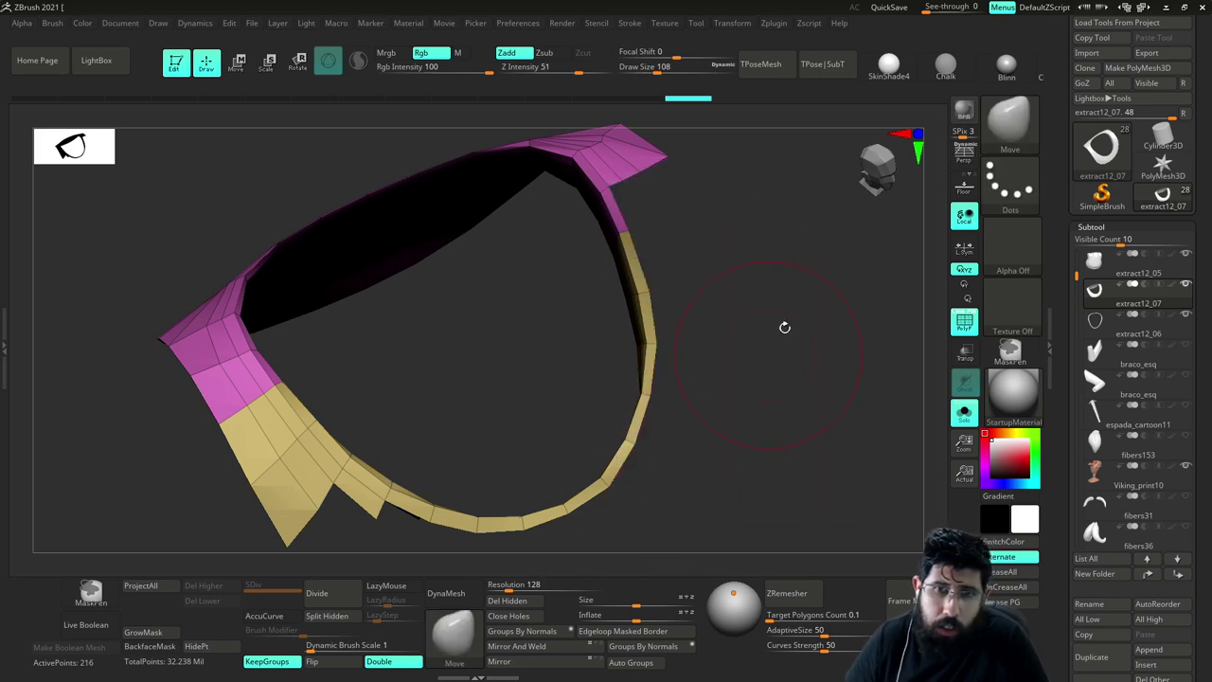
pyautogui.moveTo(785, 328)
pyautogui.mouseDown()
pyautogui.moveTo(782, 297)
pyautogui.moveTo(749, 373)
pyautogui.mouseUp()
pyautogui.keyDown('ctrl'); pyautogui.keyDown('alt'); pyautogui.keyDown('shift'); pyautogui.moveTo(615, 280); pyautogui.dragTo(613, 277); pyautogui.keyUp('shift'); pyautogui.keyUp('alt'); pyautogui.keyUp('ctrl')
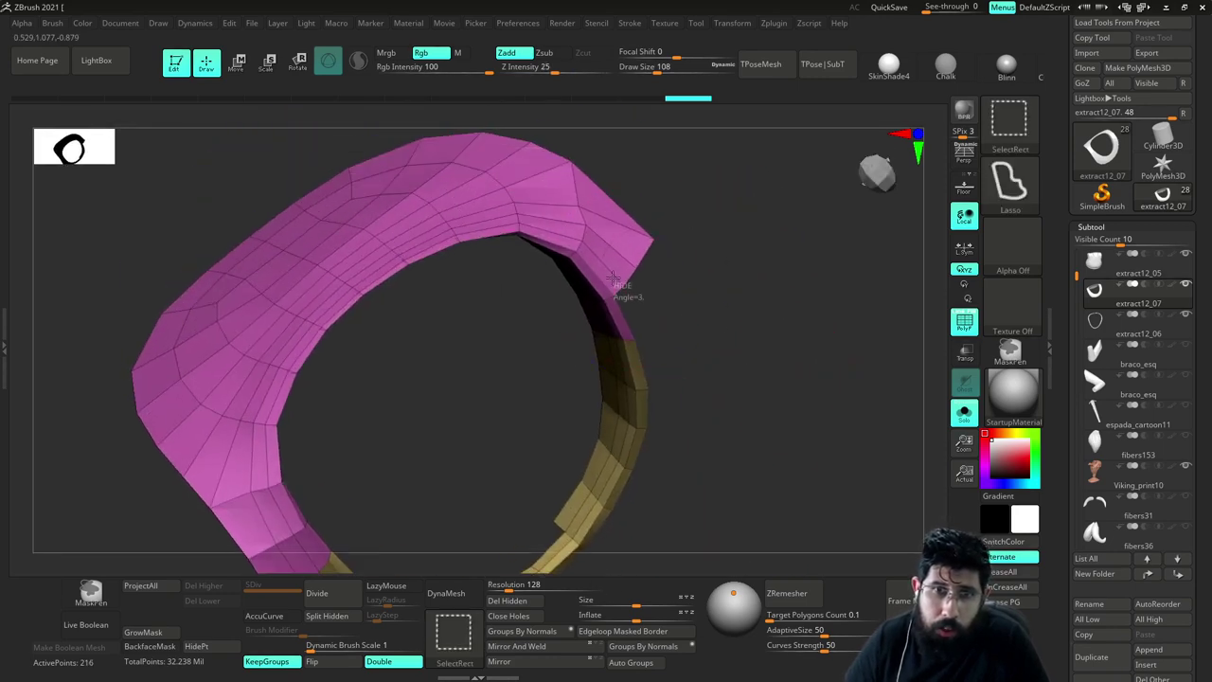
pyautogui.keyDown('ctrl'); pyautogui.keyDown('alt'); pyautogui.keyDown('shift'); pyautogui.moveTo(560, 223); pyautogui.dragTo(663, 223); pyautogui.keyUp('shift'); pyautogui.keyUp('alt'); pyautogui.keyUp('ctrl')
# Lasso-hide the outer faces around the neckline band's back and other shoulder, keeping the narrow inner rim
pyautogui.moveTo(710, 254)
pyautogui.mouseDown()
pyautogui.moveTo(671, 230)
pyautogui.moveTo(717, 278)
pyautogui.moveTo(630, 289)
pyautogui.mouseUp()
pyautogui.moveTo(631, 289)
pyautogui.mouseDown()
pyautogui.moveTo(597, 279)
pyautogui.moveTo(606, 426)
pyautogui.moveTo(601, 385)
pyautogui.mouseUp()
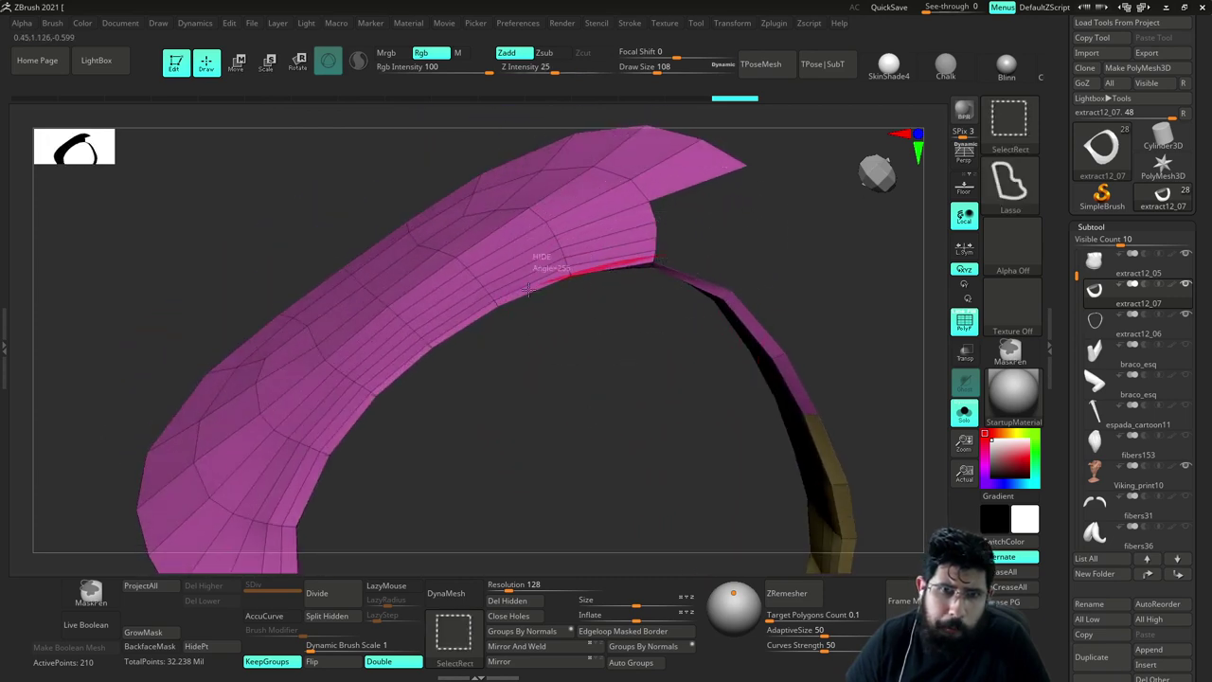
pyautogui.moveTo(407, 356)
pyautogui.keyDown('ctrl'); pyautogui.keyDown('alt'); pyautogui.keyDown('shift'); pyautogui.mouseDown()
pyautogui.moveTo(327, 141)
pyautogui.moveTo(748, 152)
pyautogui.mouseUp(); pyautogui.keyUp('shift'); pyautogui.keyUp('alt'); pyautogui.keyUp('ctrl')
pyautogui.hotkey('ctrl', 'z')
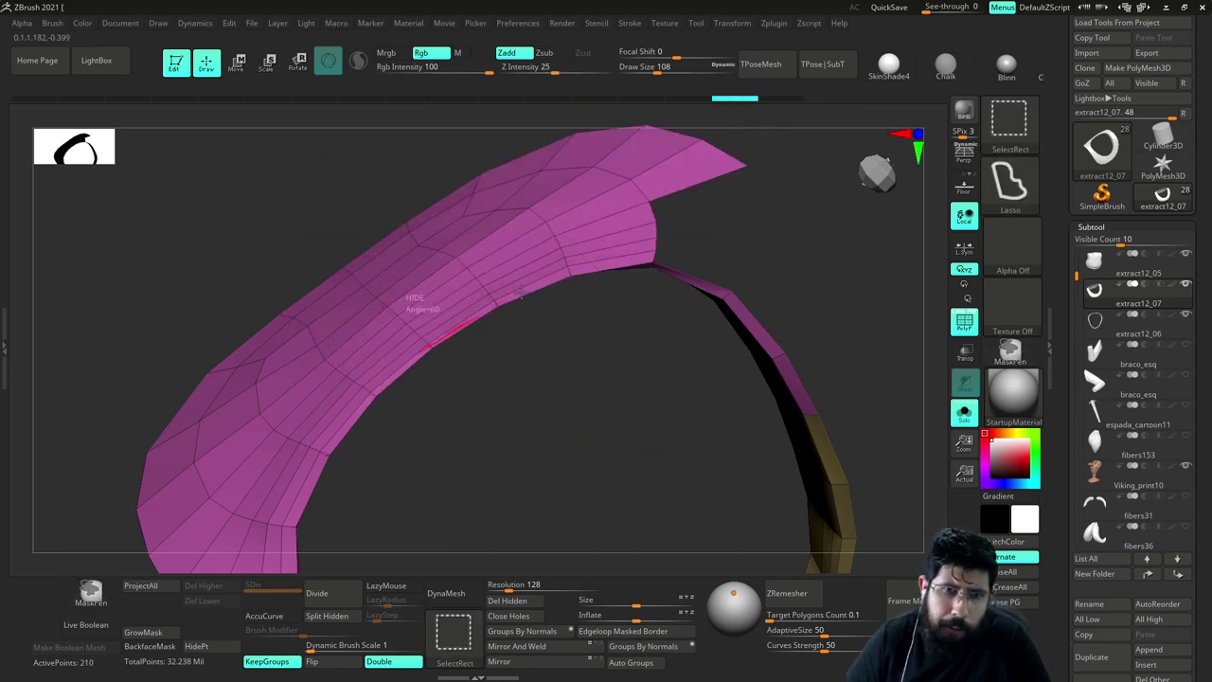
pyautogui.keyDown('ctrl'); pyautogui.keyDown('alt'); pyautogui.keyDown('shift'); pyautogui.moveTo(776, 134); pyautogui.dragTo(319, 254); pyautogui.keyUp('shift'); pyautogui.keyUp('alt'); pyautogui.keyUp('ctrl')
pyautogui.moveTo(407, 333)
pyautogui.mouseDown()
pyautogui.moveTo(517, 382)
pyautogui.moveTo(531, 406)
pyautogui.moveTo(631, 289)
pyautogui.mouseUp()
pyautogui.hotkey('ctrl', 'z')
pyautogui.moveTo(665, 251)
pyautogui.keyDown('ctrl'); pyautogui.keyDown('alt'); pyautogui.keyDown('shift'); pyautogui.mouseDown()
pyautogui.moveTo(481, 237)
pyautogui.moveTo(797, 162)
pyautogui.moveTo(748, 223)
pyautogui.mouseUp(); pyautogui.keyUp('shift'); pyautogui.keyUp('alt'); pyautogui.keyUp('ctrl')
pyautogui.moveTo(653, 350)
pyautogui.mouseDown()
pyautogui.moveTo(607, 397)
pyautogui.moveTo(577, 364)
pyautogui.moveTo(581, 376)
pyautogui.moveTo(552, 398)
pyautogui.moveTo(601, 350)
pyautogui.mouseUp()
pyautogui.moveTo(323, 445)
pyautogui.keyDown('ctrl'); pyautogui.keyDown('alt'); pyautogui.keyDown('shift'); pyautogui.mouseDown()
pyautogui.moveTo(406, 316)
pyautogui.moveTo(415, 43)
pyautogui.moveTo(234, 519)
pyautogui.moveTo(315, 542)
pyautogui.mouseUp(); pyautogui.keyUp('shift'); pyautogui.keyUp('alt'); pyautogui.keyUp('ctrl')
pyautogui.moveTo(594, 438)
pyautogui.mouseDown()
pyautogui.moveTo(562, 316)
pyautogui.moveTo(541, 328)
pyautogui.moveTo(598, 487)
pyautogui.mouseUp()
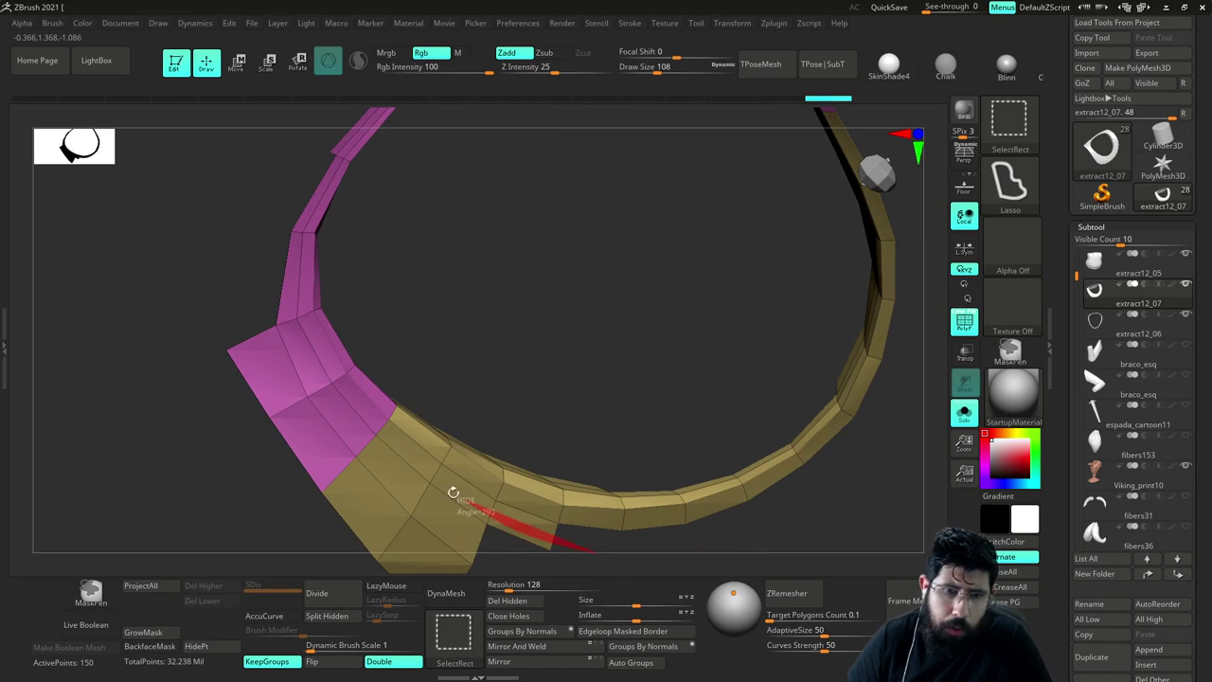
pyautogui.moveTo(453, 493)
pyautogui.keyDown('ctrl'); pyautogui.keyDown('alt'); pyautogui.keyDown('shift'); pyautogui.mouseDown()
pyautogui.moveTo(346, 395)
pyautogui.moveTo(311, 325)
pyautogui.moveTo(185, 403)
pyautogui.moveTo(658, 652)
pyautogui.moveTo(653, 634)
pyautogui.mouseUp(); pyautogui.keyUp('shift'); pyautogui.keyUp('alt'); pyautogui.keyUp('ctrl')
# Show the whole neckline band again and set the Move brush's draw size to 62
pyautogui.moveTo(489, 303)
pyautogui.keyDown('alt'); pyautogui.mouseDown()
pyautogui.moveTo(555, 463)
pyautogui.moveTo(522, 460)
pyautogui.moveTo(555, 441)
pyautogui.moveTo(567, 450)
pyautogui.moveTo(573, 419)
pyautogui.mouseUp(); pyautogui.keyUp('alt')
pyautogui.moveTo(538, 373)
pyautogui.mouseDown()
pyautogui.moveTo(601, 427)
pyautogui.moveTo(649, 444)
pyautogui.moveTo(686, 373)
pyautogui.moveTo(641, 320)
pyautogui.moveTo(674, 325)
pyautogui.moveTo(613, 313)
pyautogui.moveTo(584, 395)
pyautogui.moveTo(558, 381)
pyautogui.moveTo(562, 414)
pyautogui.moveTo(556, 379)
pyautogui.moveTo(465, 360)
pyautogui.moveTo(483, 426)
pyautogui.moveTo(532, 434)
pyautogui.moveTo(568, 473)
pyautogui.moveTo(575, 522)
pyautogui.moveTo(541, 338)
pyautogui.moveTo(527, 454)
pyautogui.moveTo(571, 445)
pyautogui.moveTo(579, 407)
pyautogui.moveTo(474, 417)
pyautogui.moveTo(528, 499)
pyautogui.mouseUp()
pyautogui.press('s')
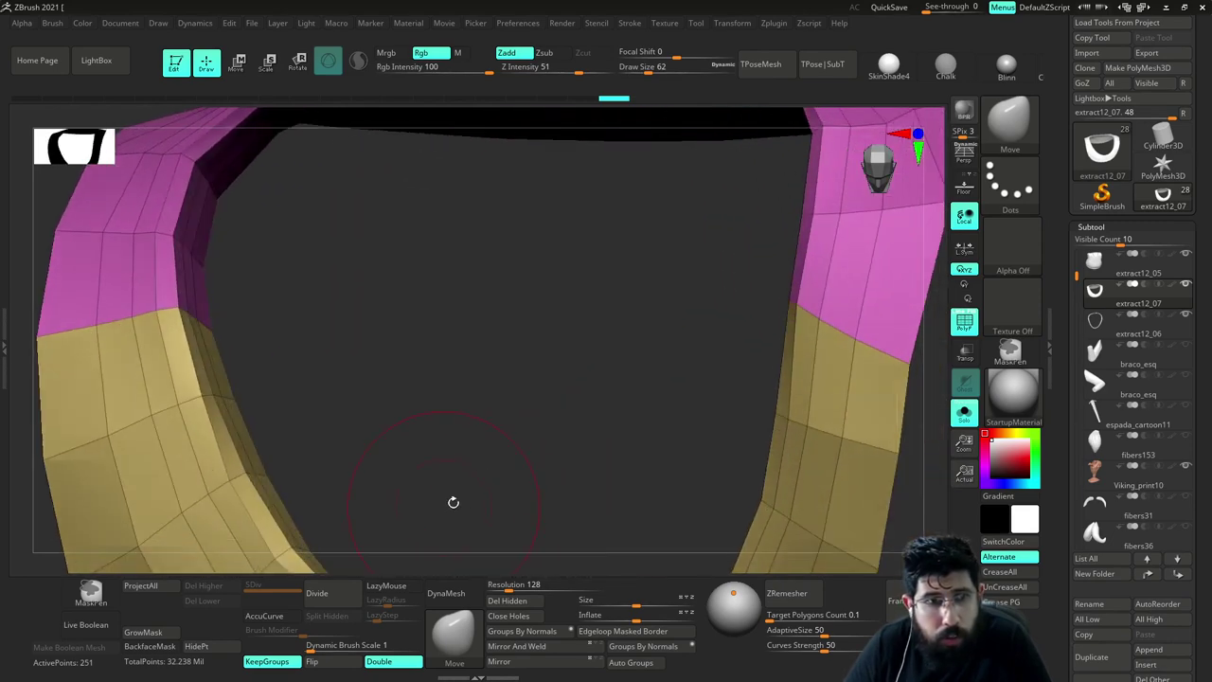
# Switch to the ZModeler brush at draw size 31 and set its edge action to Crease with the EdgeLoop Complete target
pyautogui.moveTo(453, 502); pyautogui.dragTo(486, 425)
pyautogui.moveTo(448, 505); pyautogui.dragTo(502, 470)
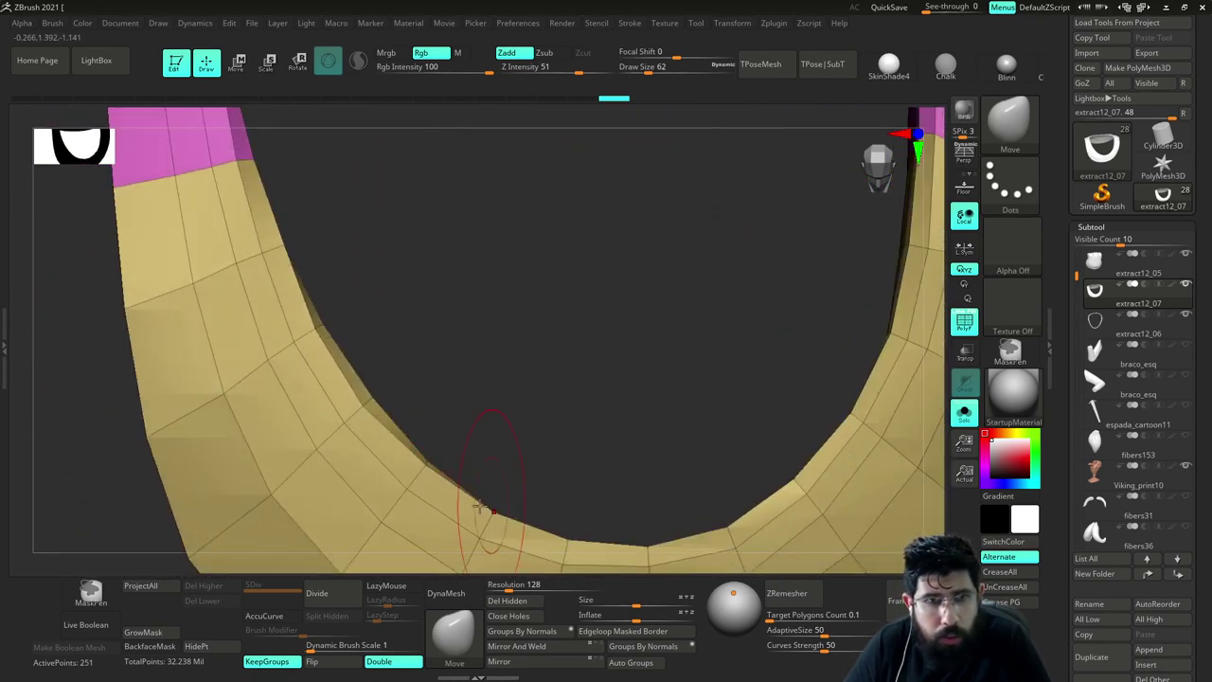
pyautogui.moveTo(639, 413); pyautogui.dragTo(619, 401)
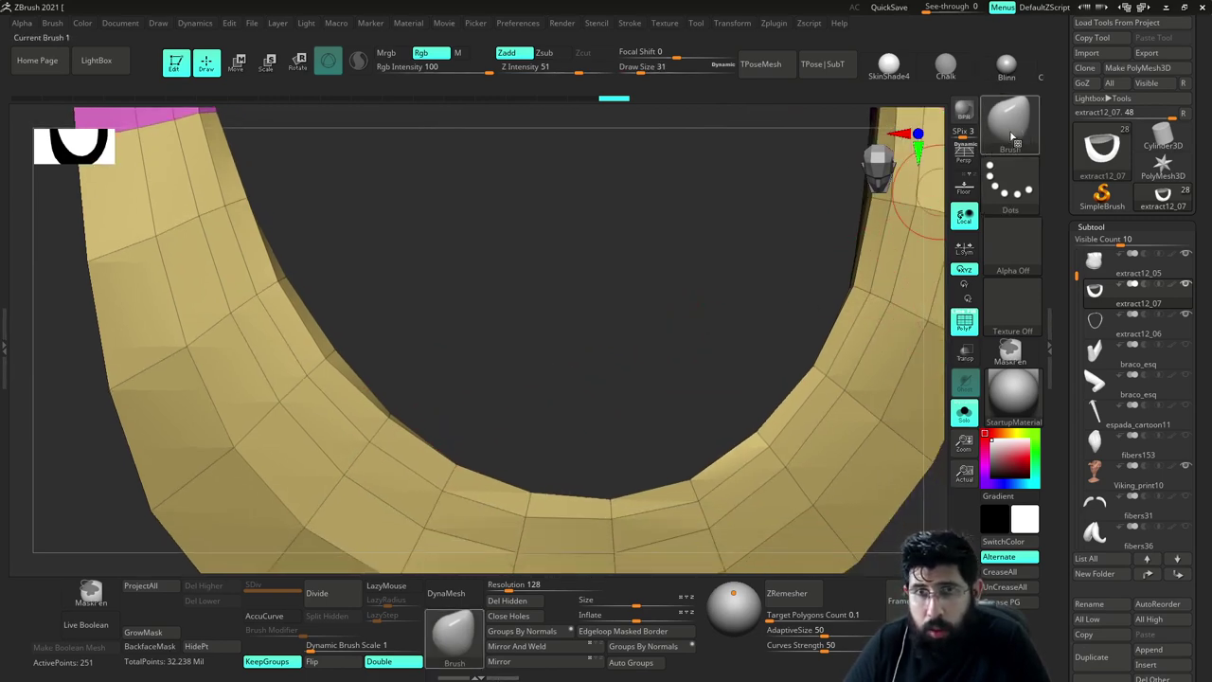
pyautogui.click(1010, 123)
pyautogui.click(871, 135)
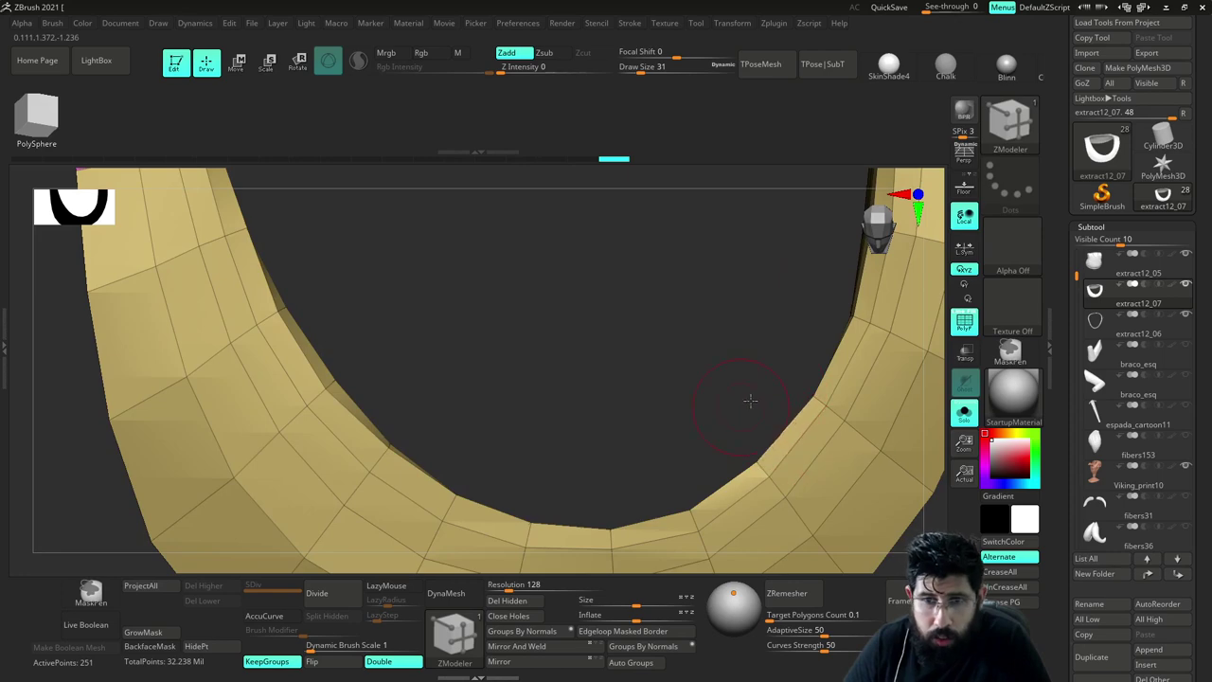
pyautogui.moveTo(750, 401); pyautogui.dragTo(796, 444)
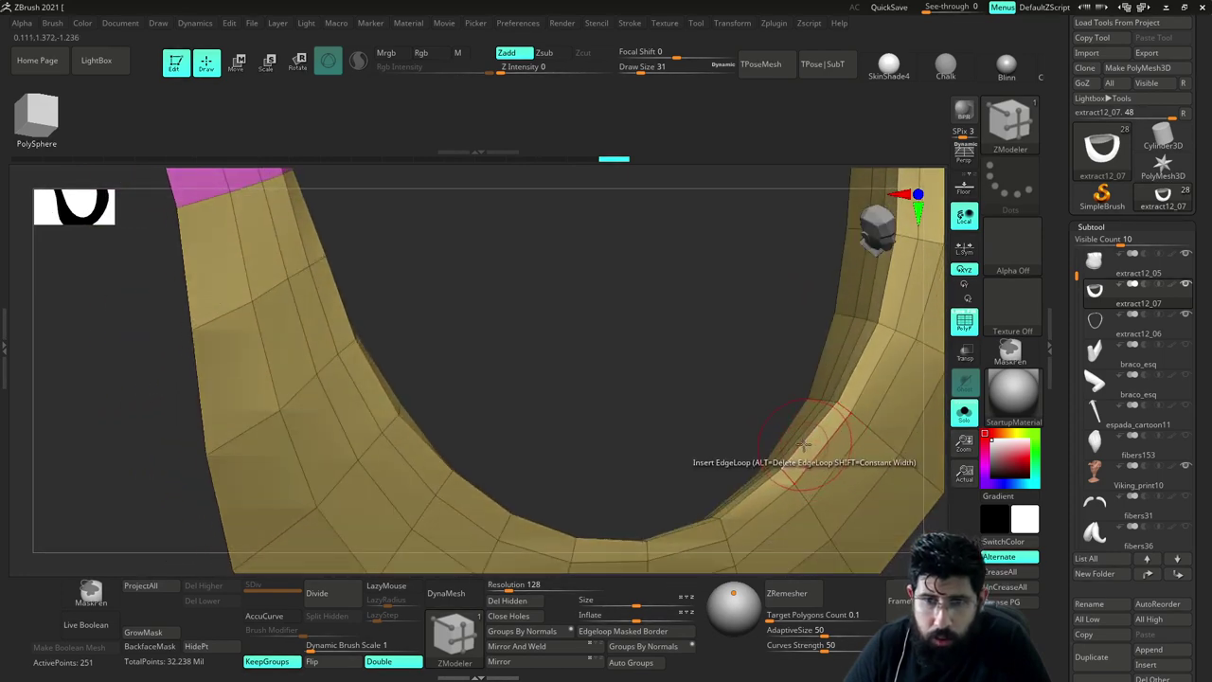
pyautogui.press('space')
pyautogui.click(662, 346)
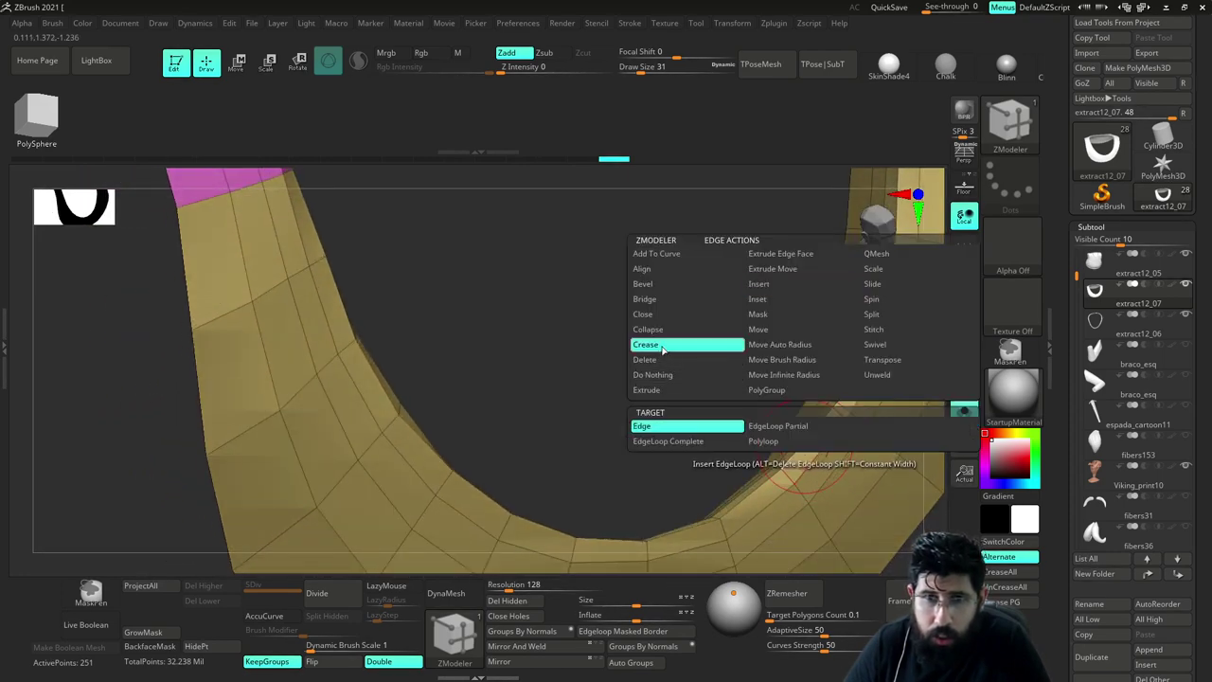
pyautogui.click(677, 441)
# Crease the complete edge loop running around the neckline band's inner rim
pyautogui.click(800, 443)
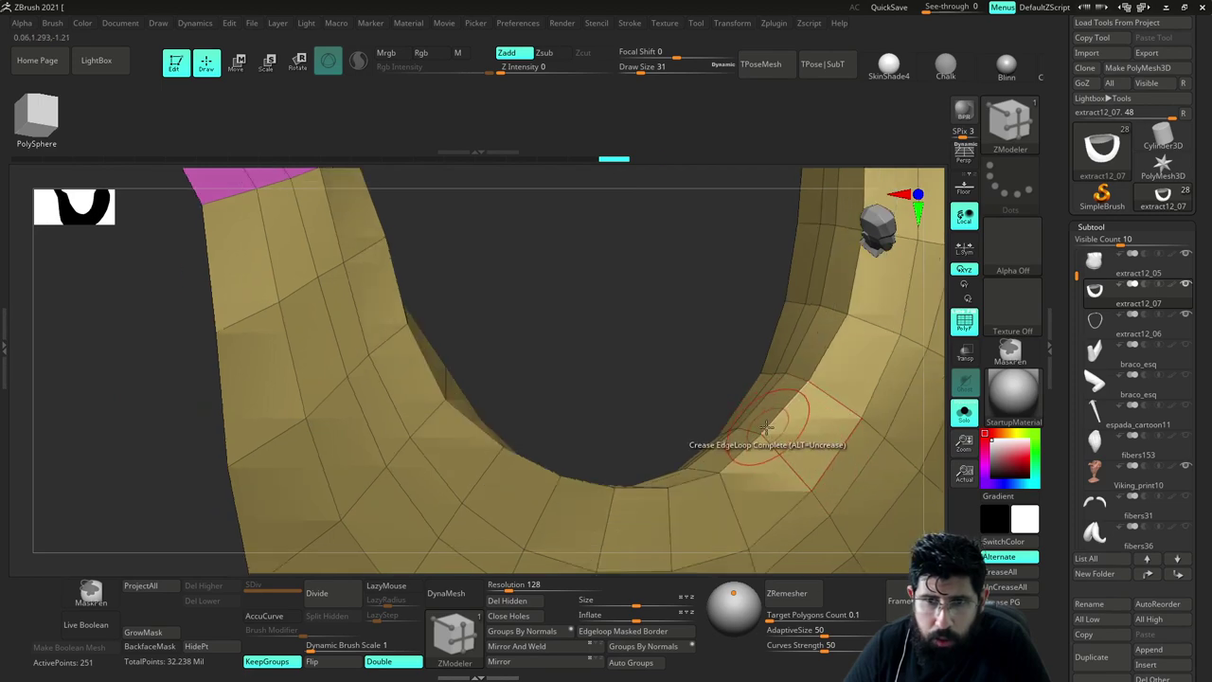
pyautogui.hotkey('ctrl', 'z')
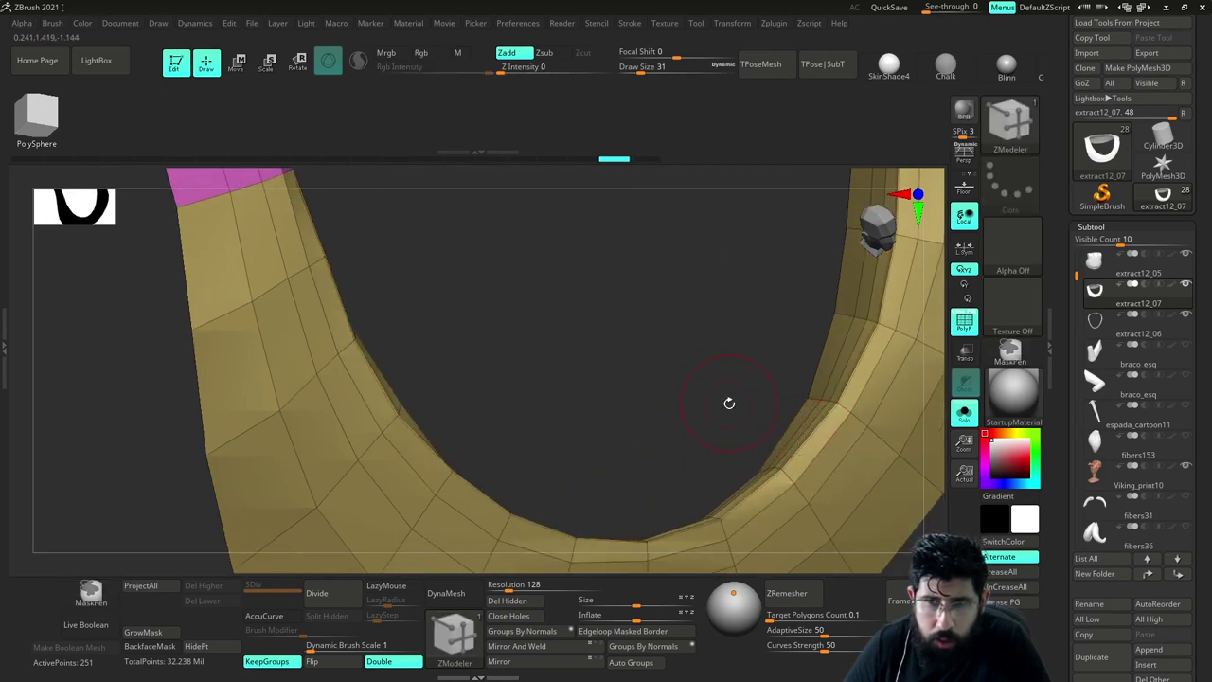
pyautogui.keyDown('alt'); pyautogui.moveTo(729, 403); pyautogui.dragTo(660, 279); pyautogui.keyUp('alt')
pyautogui.moveTo(724, 379); pyautogui.dragTo(668, 407)
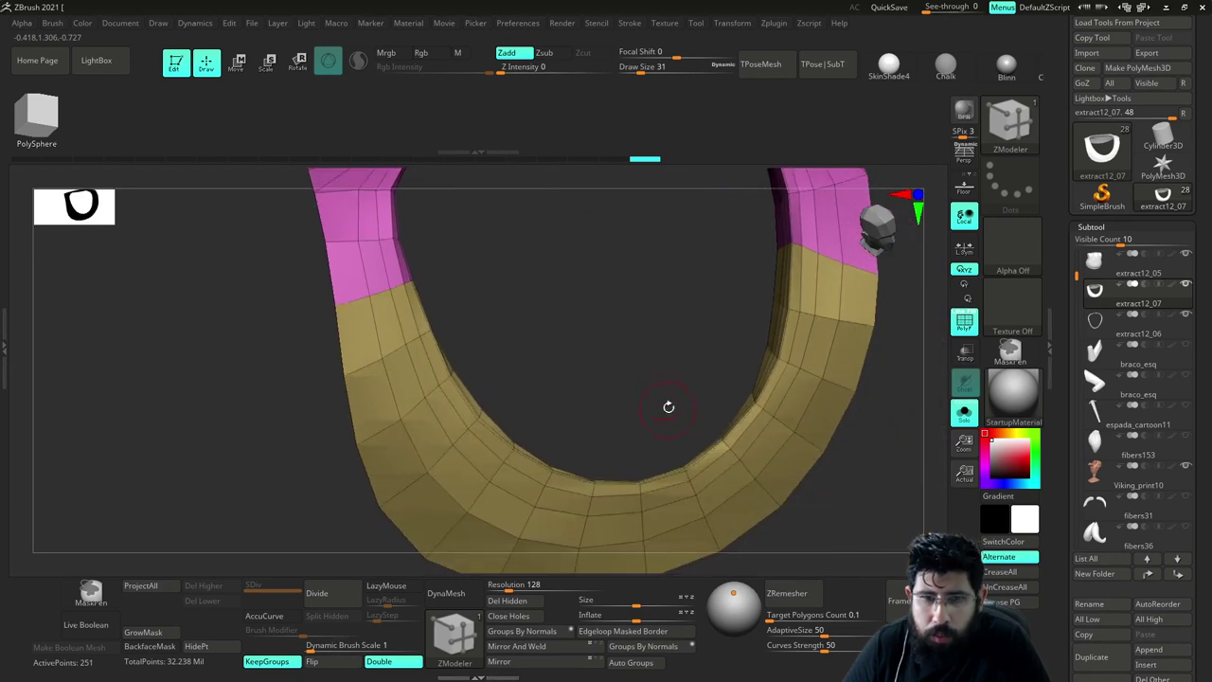
# Switch to the CurveTube brush and set its draw size to 18
pyautogui.click(1053, 333)
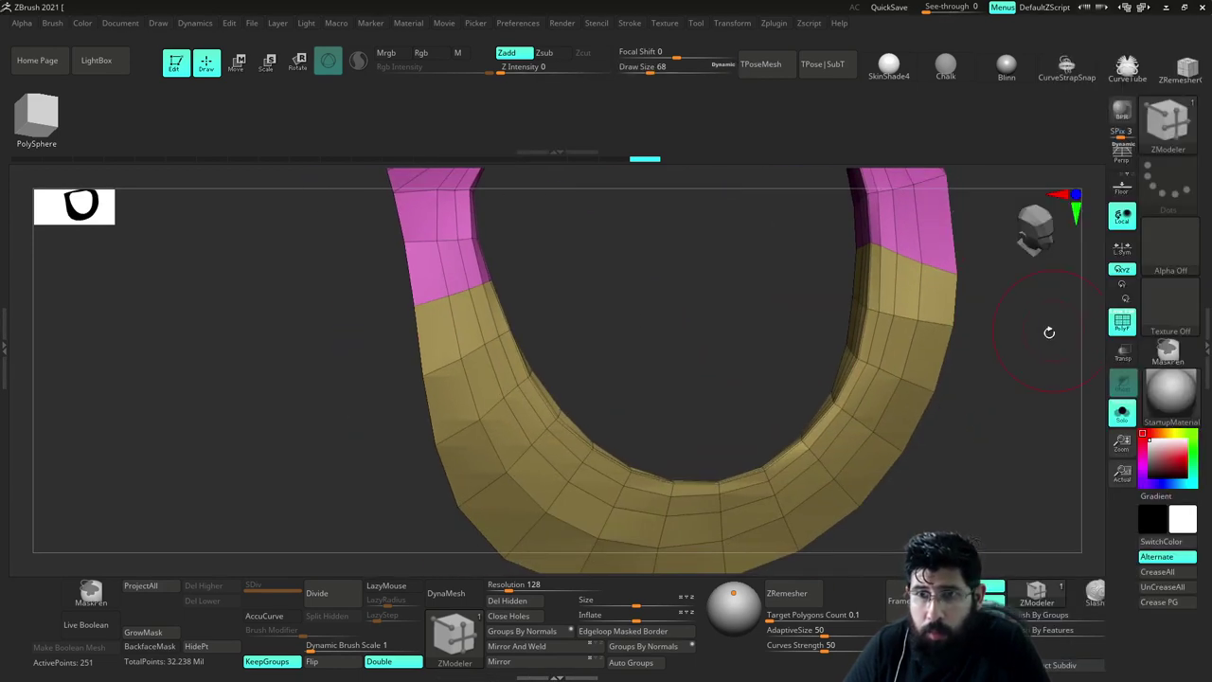
pyautogui.click(1127, 69)
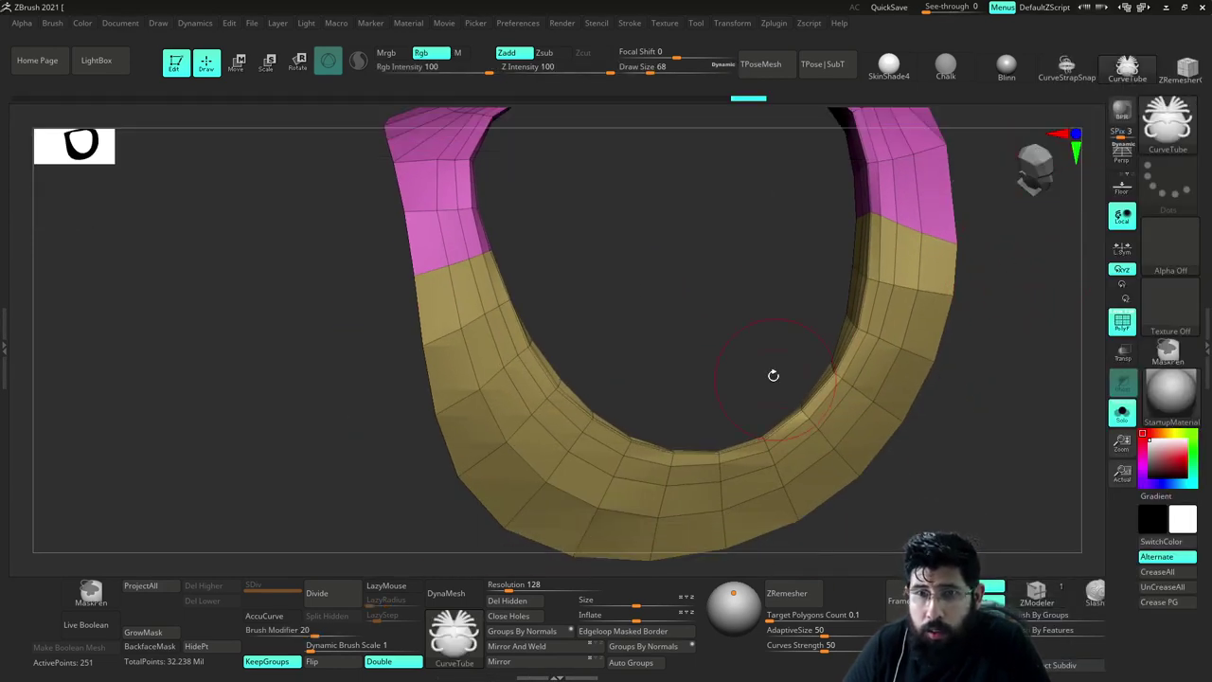
pyautogui.press('s')
pyautogui.moveTo(760, 371); pyautogui.dragTo(757, 365)
pyautogui.press('s')
pyautogui.press('Tab')
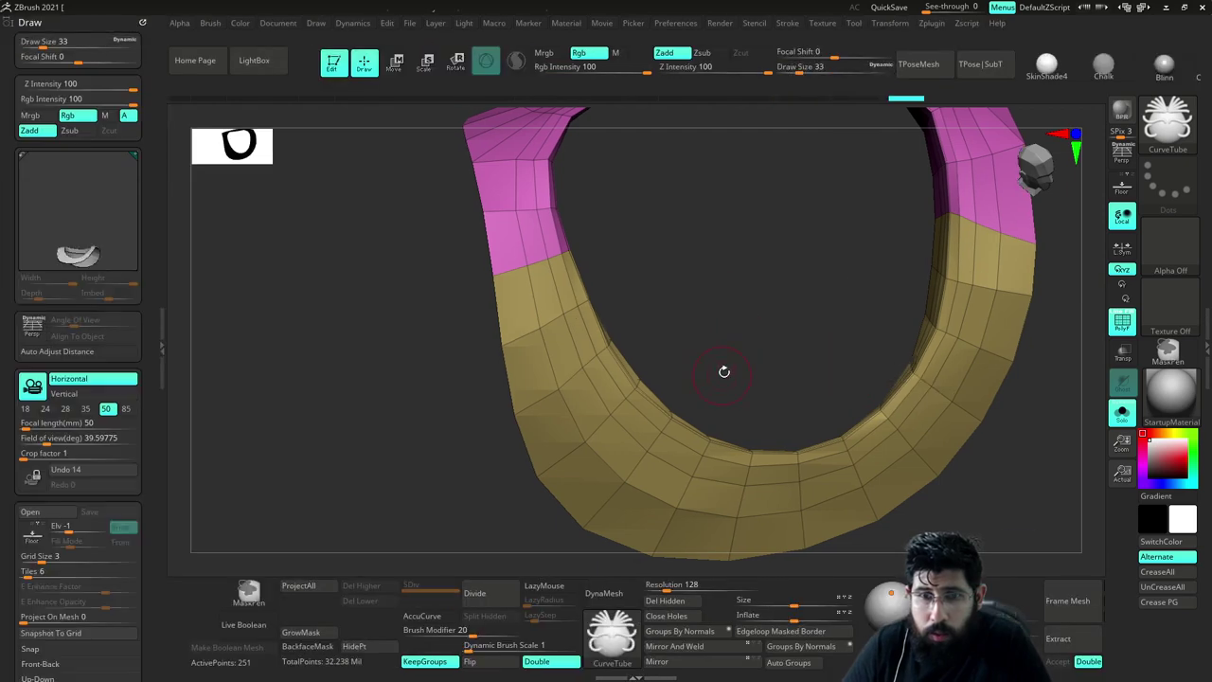
pyautogui.click(160, 387)
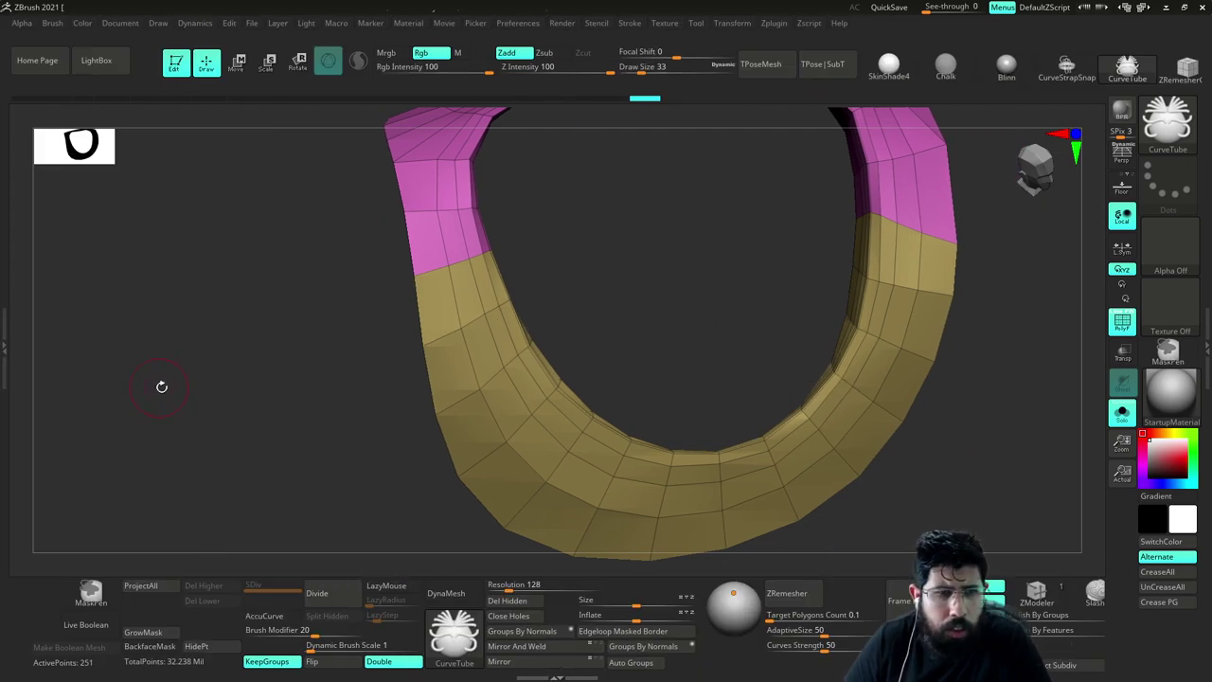
pyautogui.press('s')
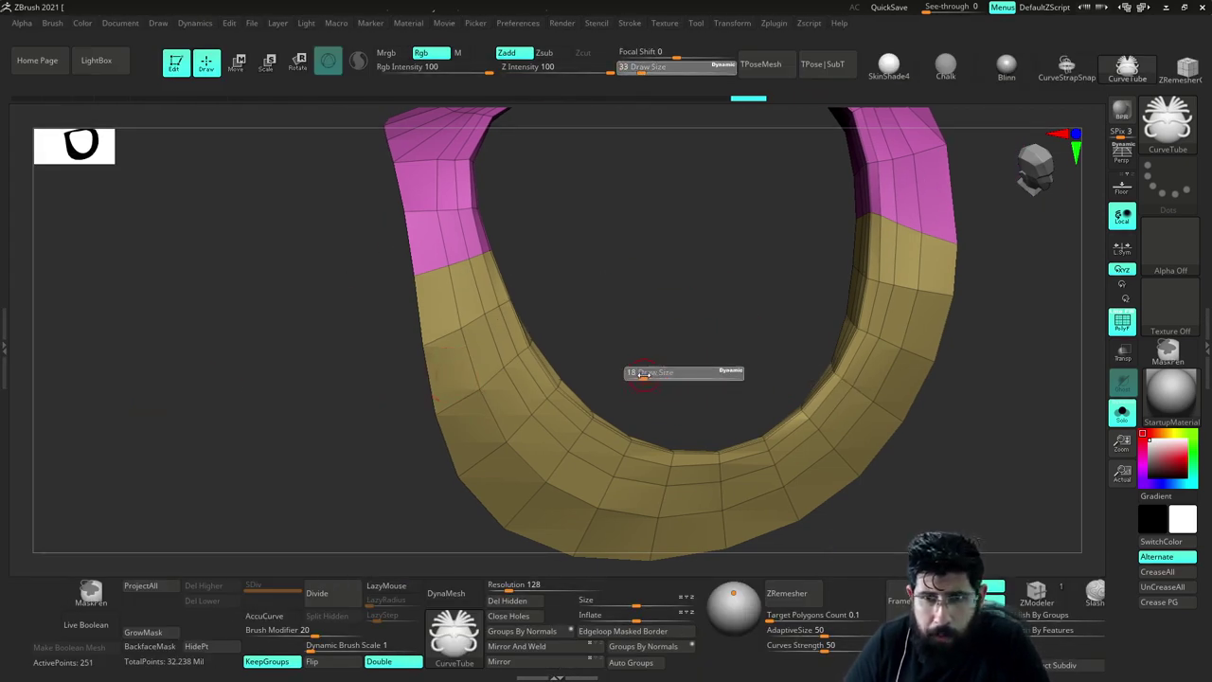
# Frame the neckline band's inner rim with a curve and generate a tube along it
pyautogui.keyDown('alt'); pyautogui.moveTo(947, 444); pyautogui.dragTo(910, 417); pyautogui.keyUp('alt')
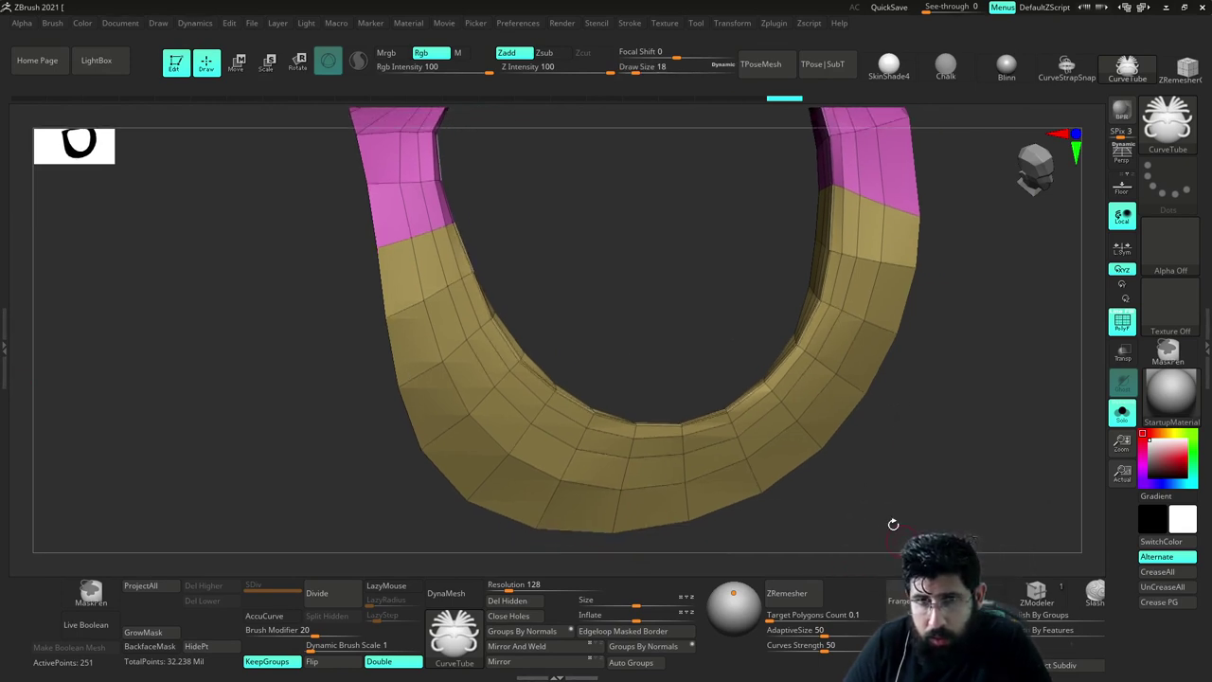
pyautogui.press('s')
pyautogui.moveTo(725, 408); pyautogui.dragTo(721, 408)
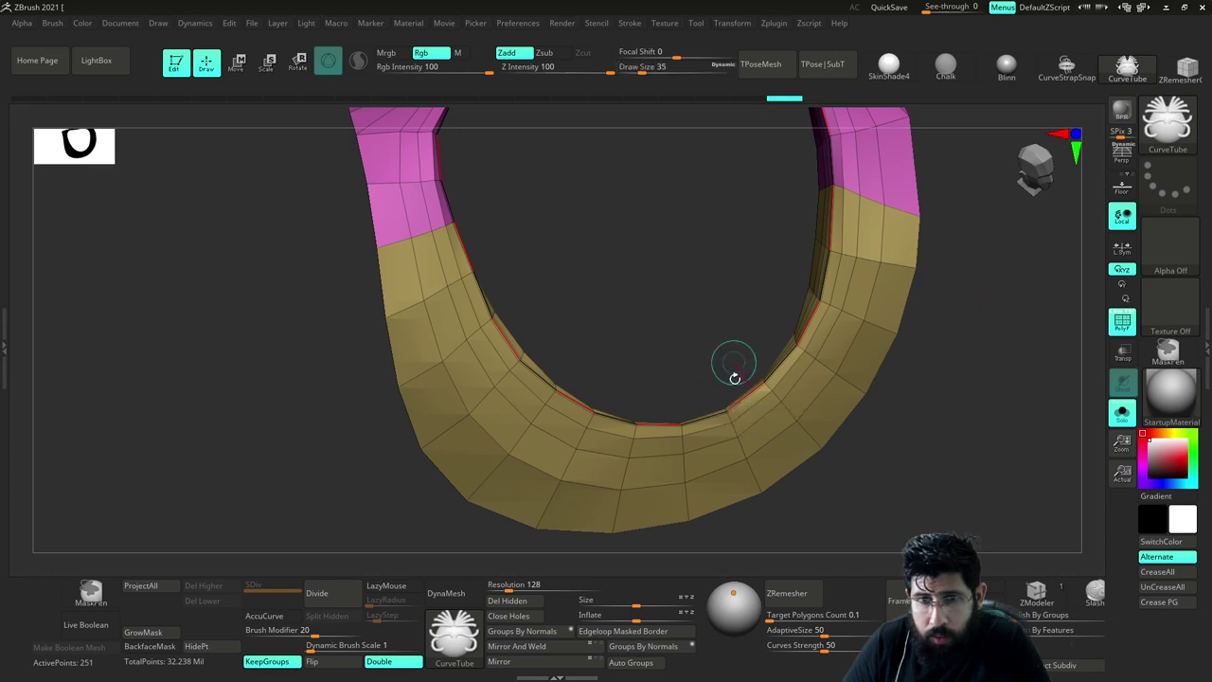
pyautogui.click(689, 420)
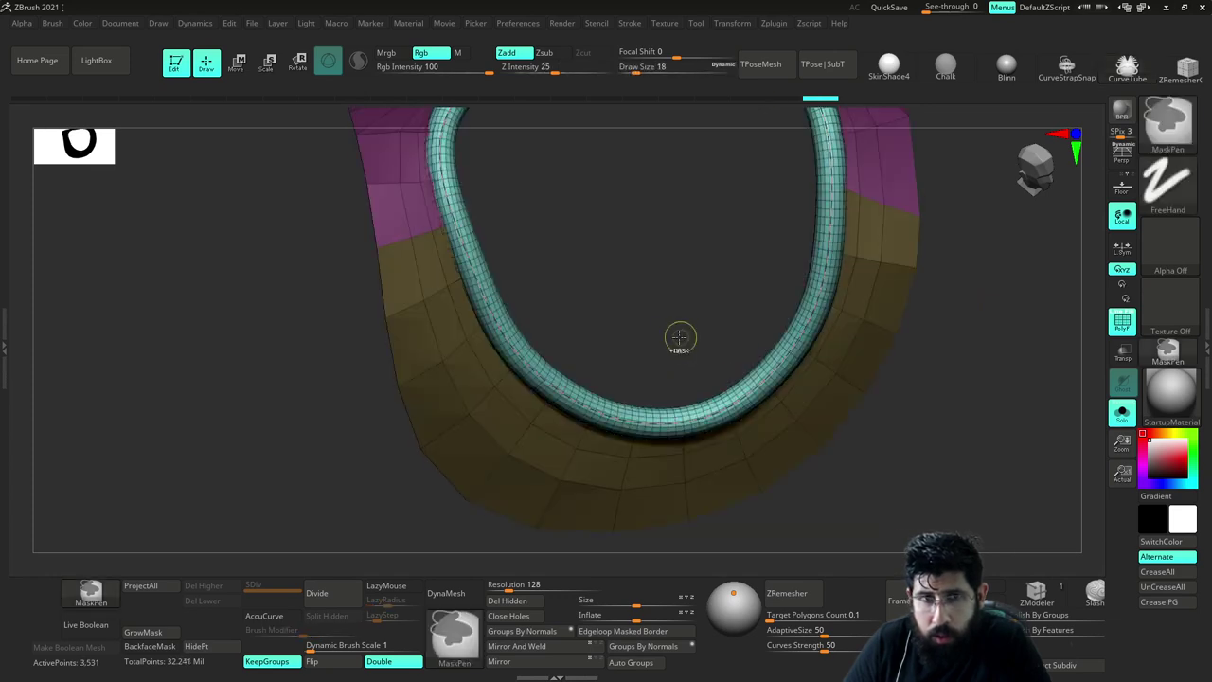
# Undo the thick tube and regenerate it along the inner rim curve with a draw size of 9
pyautogui.hotkey('ctrl', 'z')
pyautogui.press('s')
pyautogui.moveTo(676, 341)
pyautogui.mouseDown()
pyautogui.moveTo(662, 343)
pyautogui.moveTo(678, 238)
pyautogui.moveTo(668, 268)
pyautogui.moveTo(695, 300)
pyautogui.mouseUp()
pyautogui.click(695, 419)
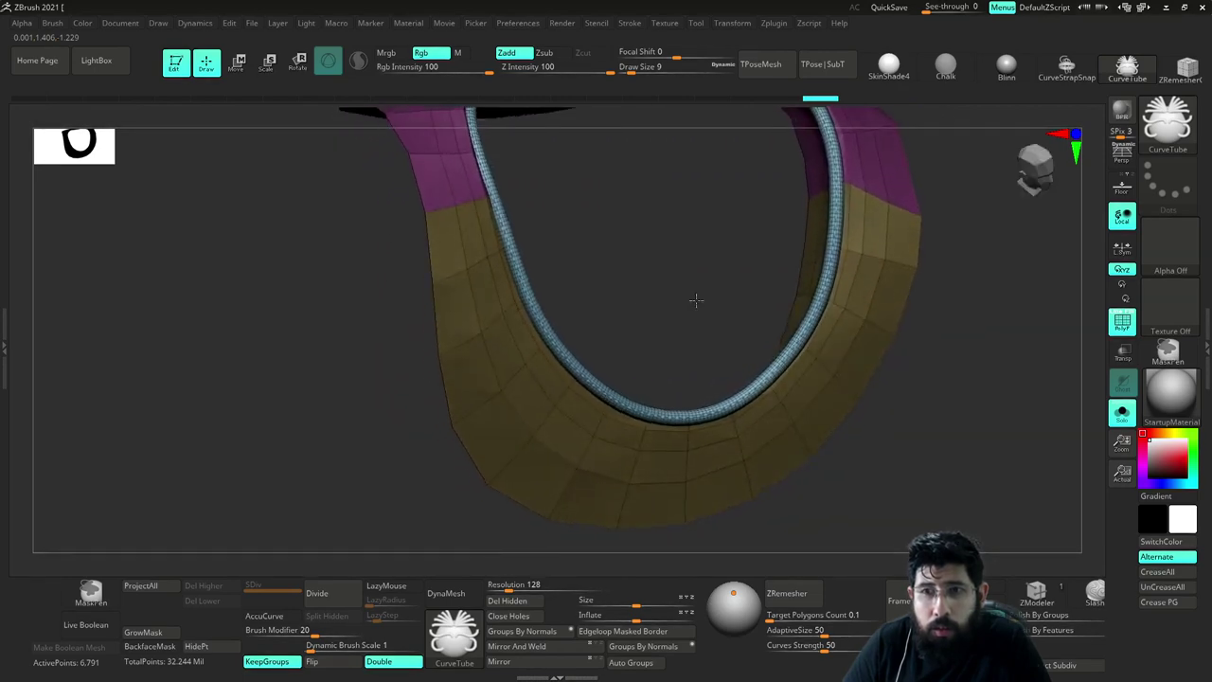
pyautogui.keyDown('alt'); pyautogui.moveTo(940, 431); pyautogui.dragTo(975, 371); pyautogui.keyUp('alt')
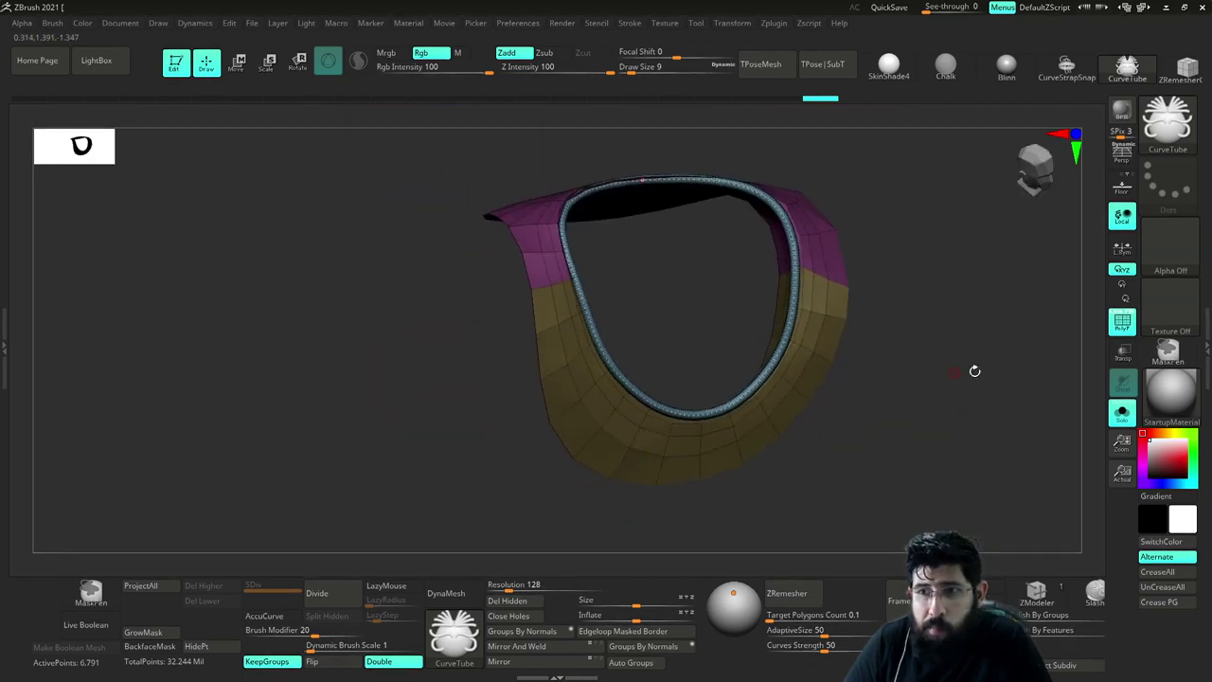
# Show all subtools with solo off and hide the old trim extract12_06 to check the new tube on the character
pyautogui.click(1200, 354)
pyautogui.moveTo(863, 380); pyautogui.dragTo(846, 360)
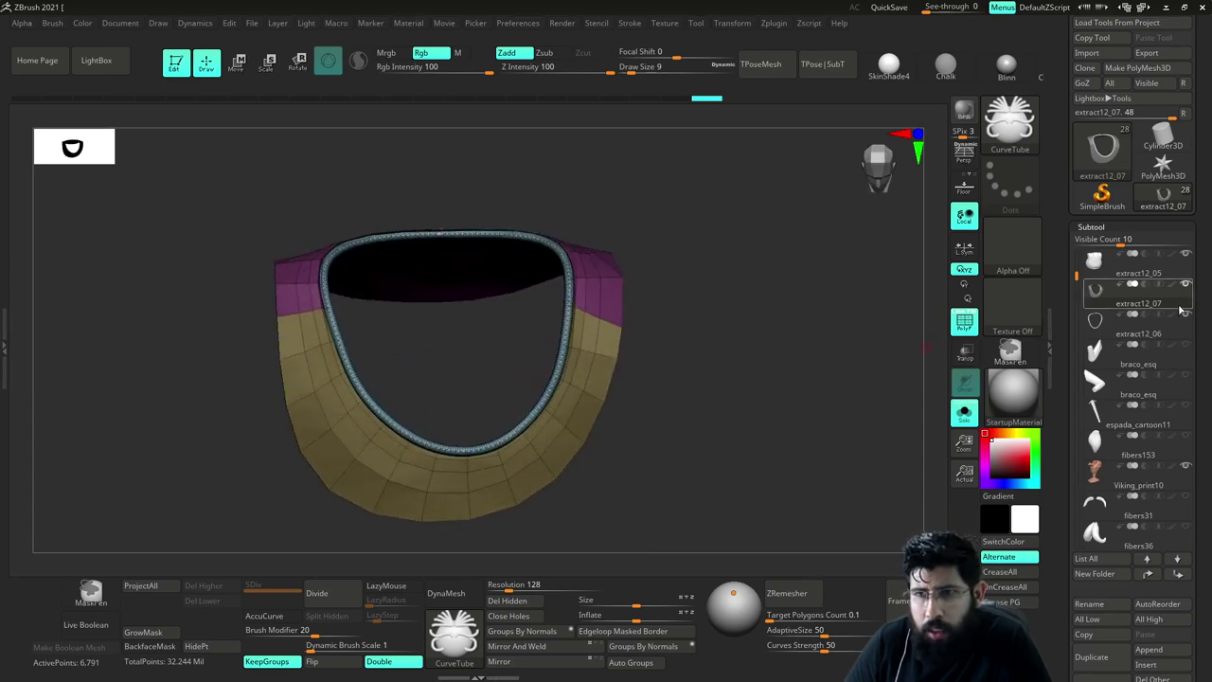
pyautogui.keyDown('shift'); pyautogui.click(1187, 349); pyautogui.keyUp('shift')
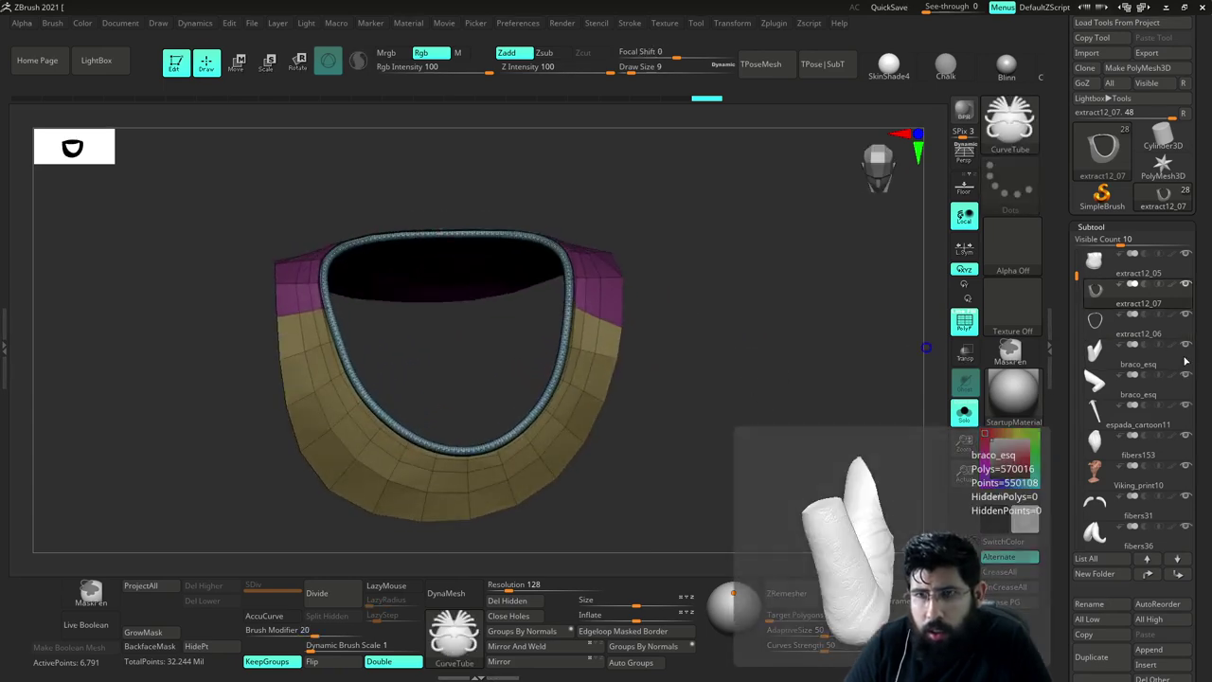
pyautogui.click(964, 413)
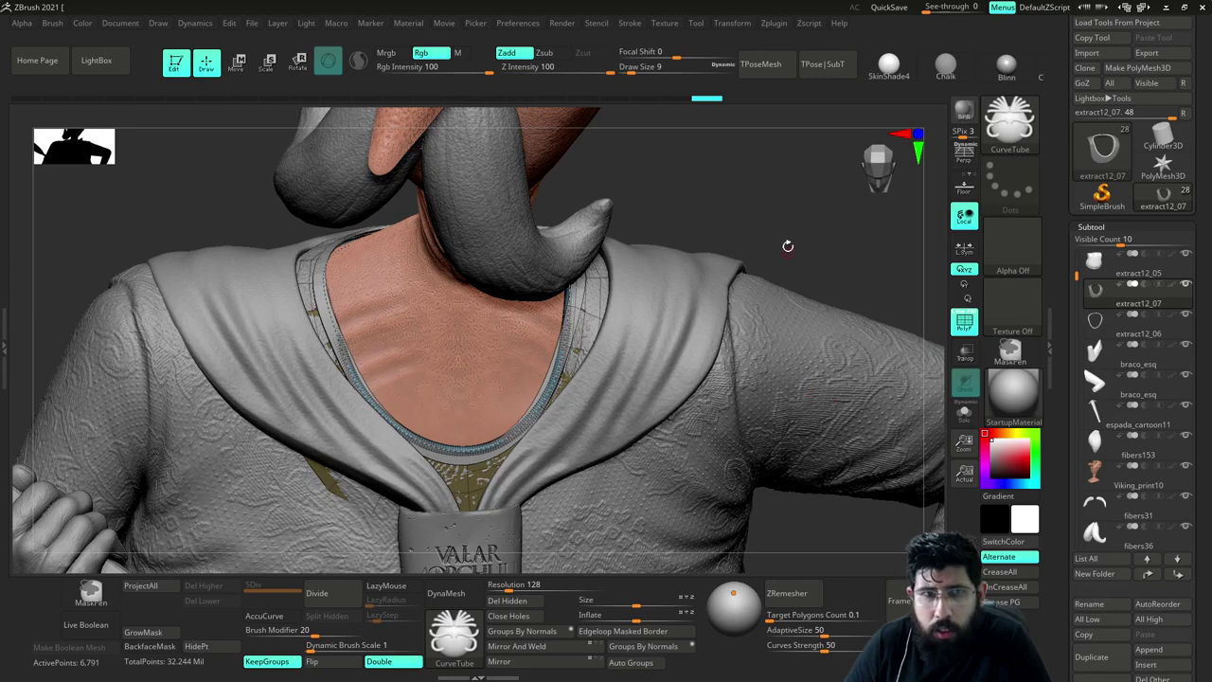
pyautogui.moveTo(788, 246); pyautogui.dragTo(848, 237)
pyautogui.click(1187, 317)
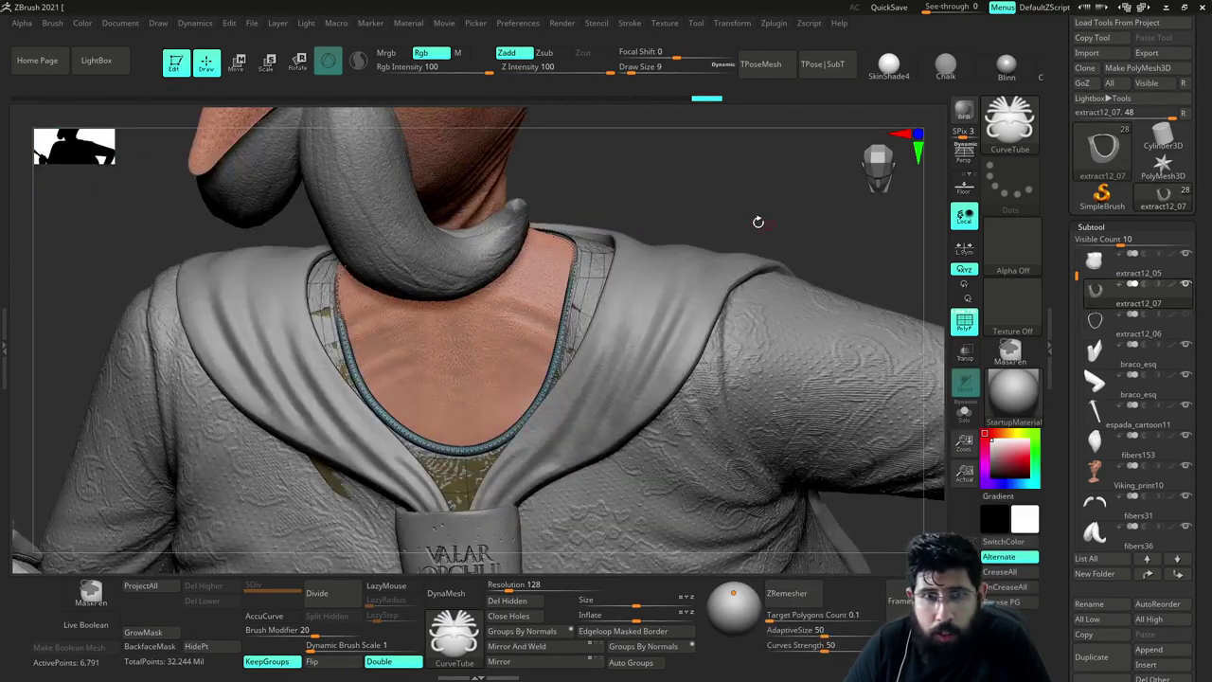
# Isolate the neckline band with its tube and switch to the Move brush with a draw size of 54
pyautogui.moveTo(757, 222)
pyautogui.mouseDown()
pyautogui.moveTo(782, 203)
pyautogui.moveTo(753, 210)
pyautogui.moveTo(790, 197)
pyautogui.moveTo(771, 195)
pyautogui.moveTo(749, 235)
pyautogui.moveTo(769, 320)
pyautogui.moveTo(874, 471)
pyautogui.moveTo(829, 388)
pyautogui.mouseUp()
pyautogui.hotkey('shift', 's')
pyautogui.press('s')
pyautogui.press('b')
pyautogui.press('m')
pyautogui.press('v')
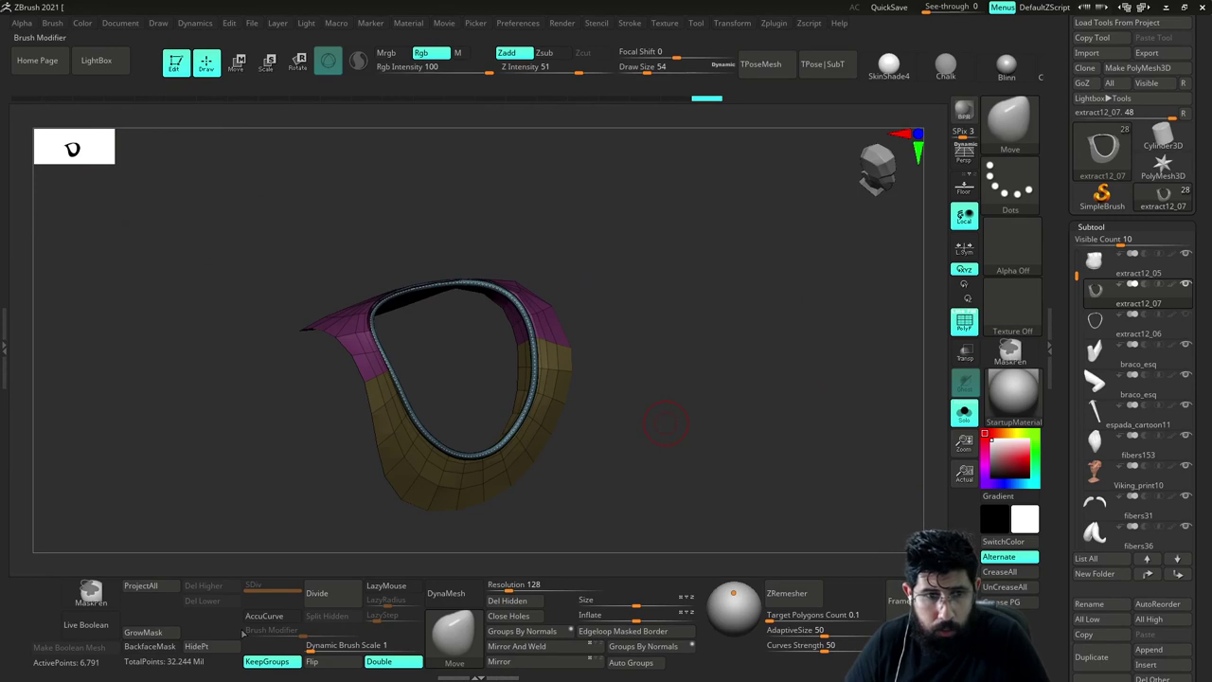
# Keep only the tube visible, delete the hidden neckline band geometry, and remove the leftover guide curve
pyautogui.click(227, 649)
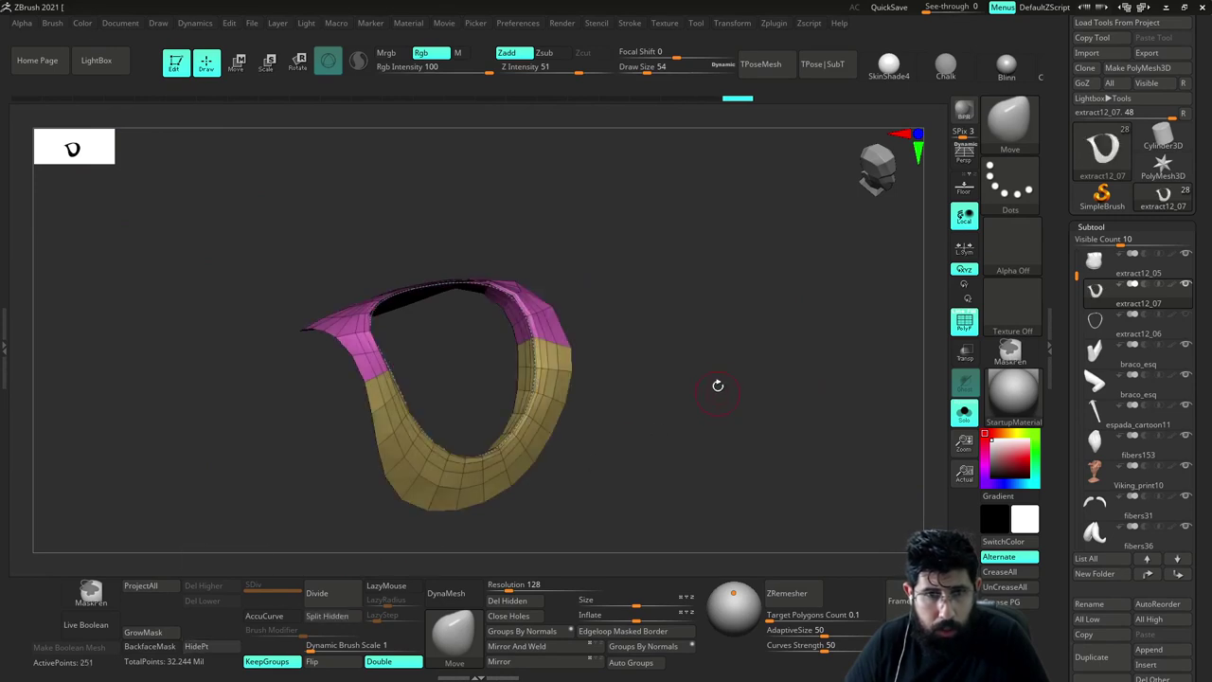
pyautogui.keyDown('ctrl'); pyautogui.keyDown('shift'); pyautogui.moveTo(718, 387); pyautogui.dragTo(817, 449); pyautogui.keyUp('shift'); pyautogui.keyUp('ctrl')
pyautogui.moveTo(755, 401); pyautogui.dragTo(733, 400)
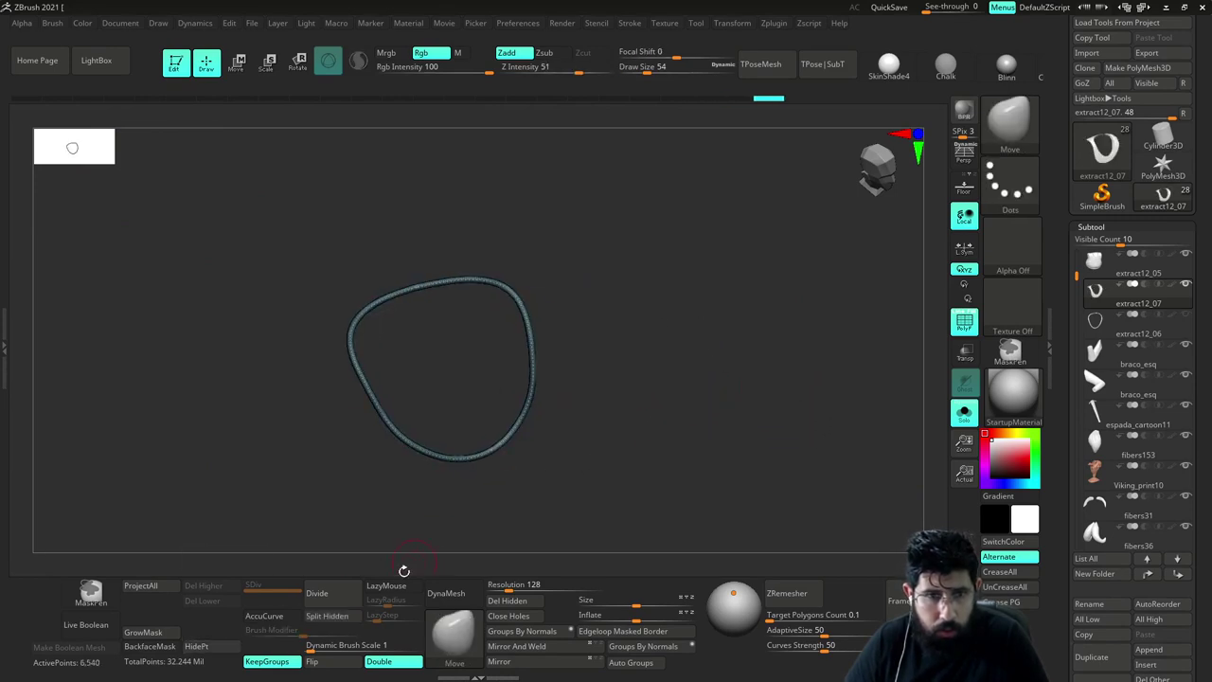
pyautogui.click(509, 600)
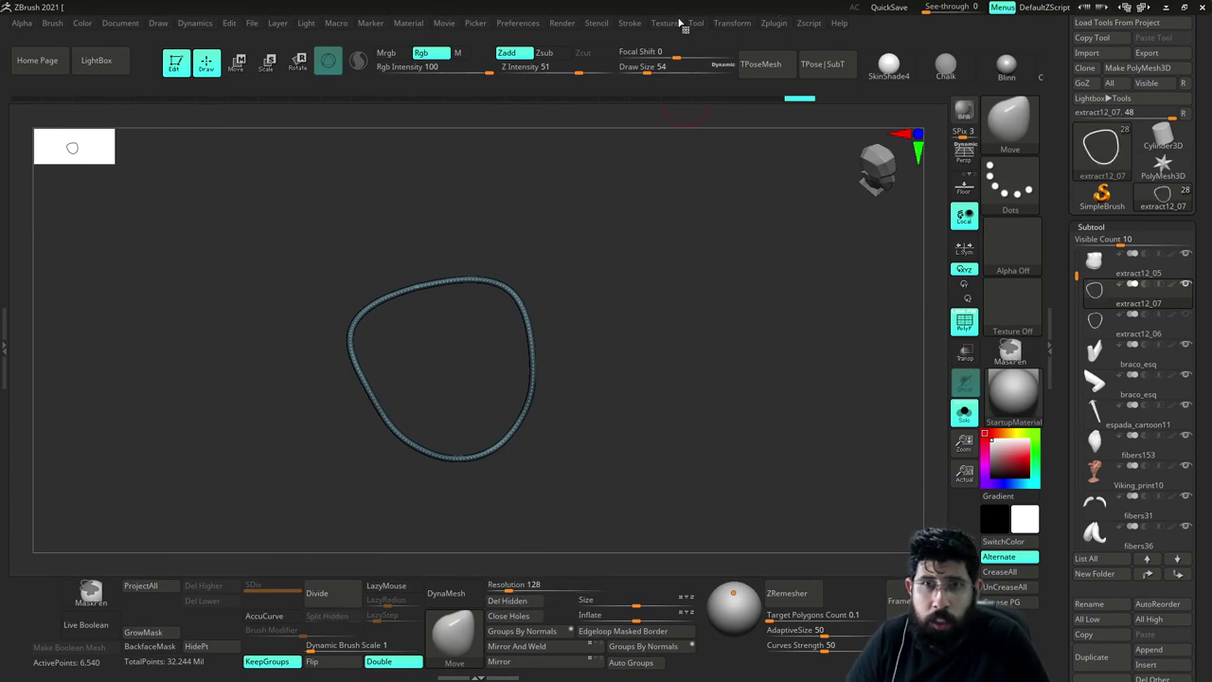
pyautogui.click(629, 24)
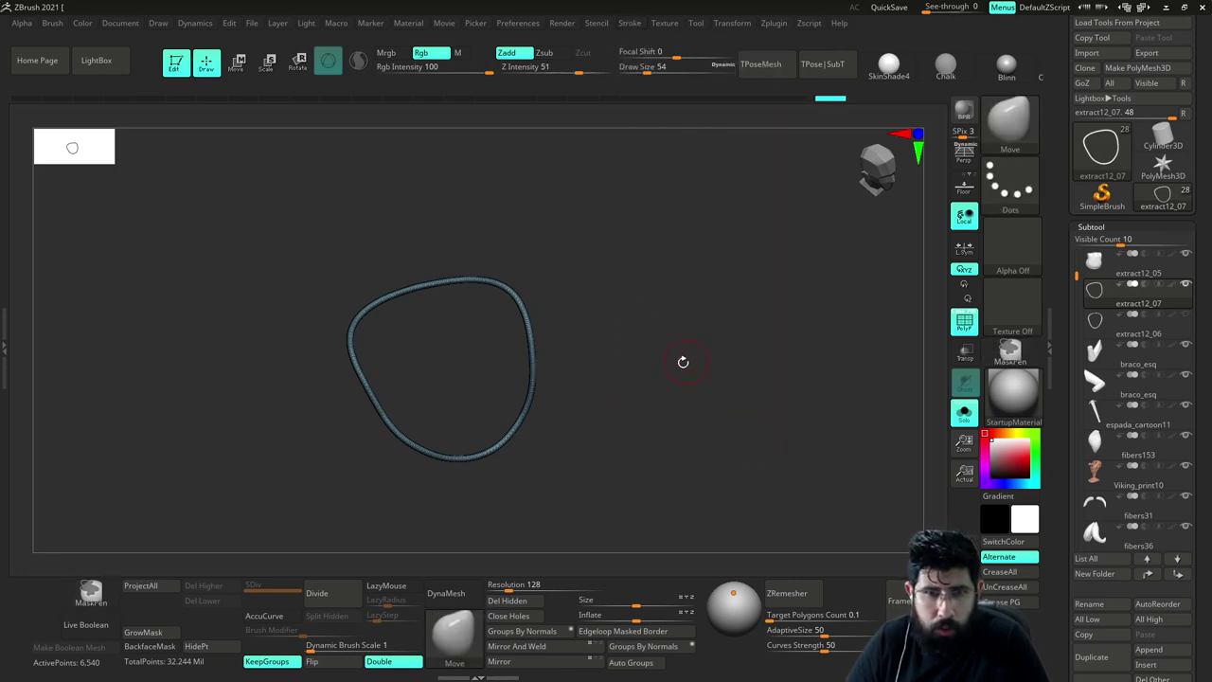
# Turn solo off, show only the shirt extract12_05 with the tube extract12_07, and switch off the polyframe display
pyautogui.click(965, 413)
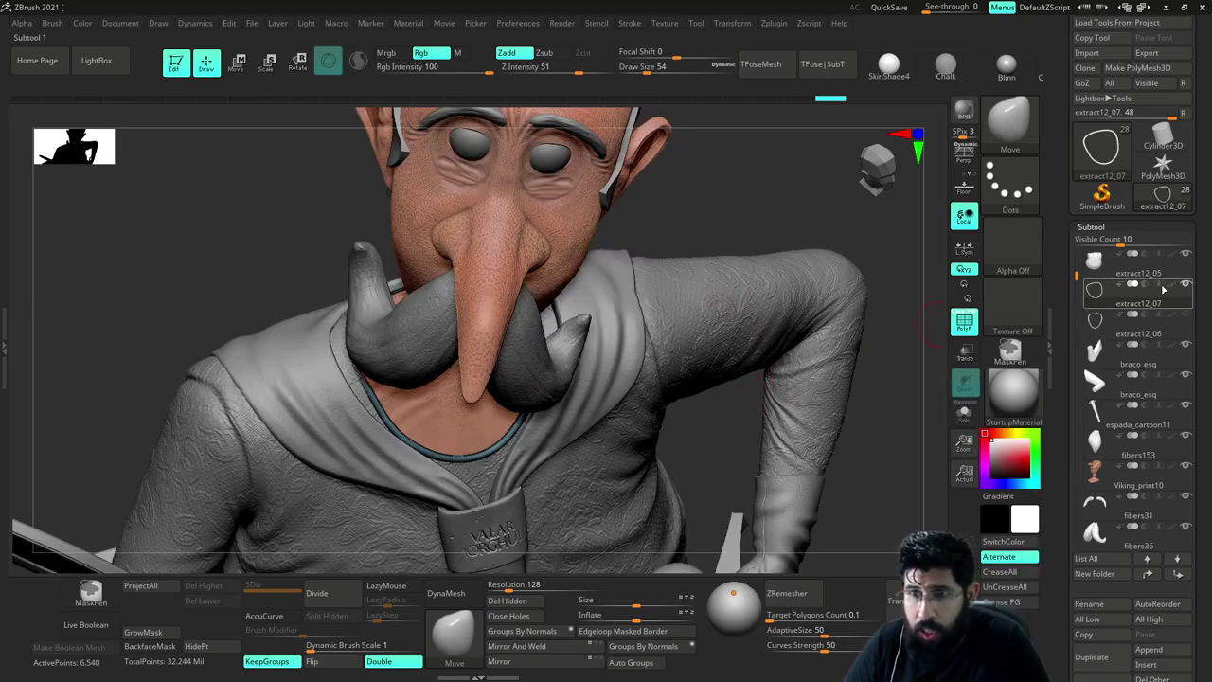
pyautogui.press('shift')
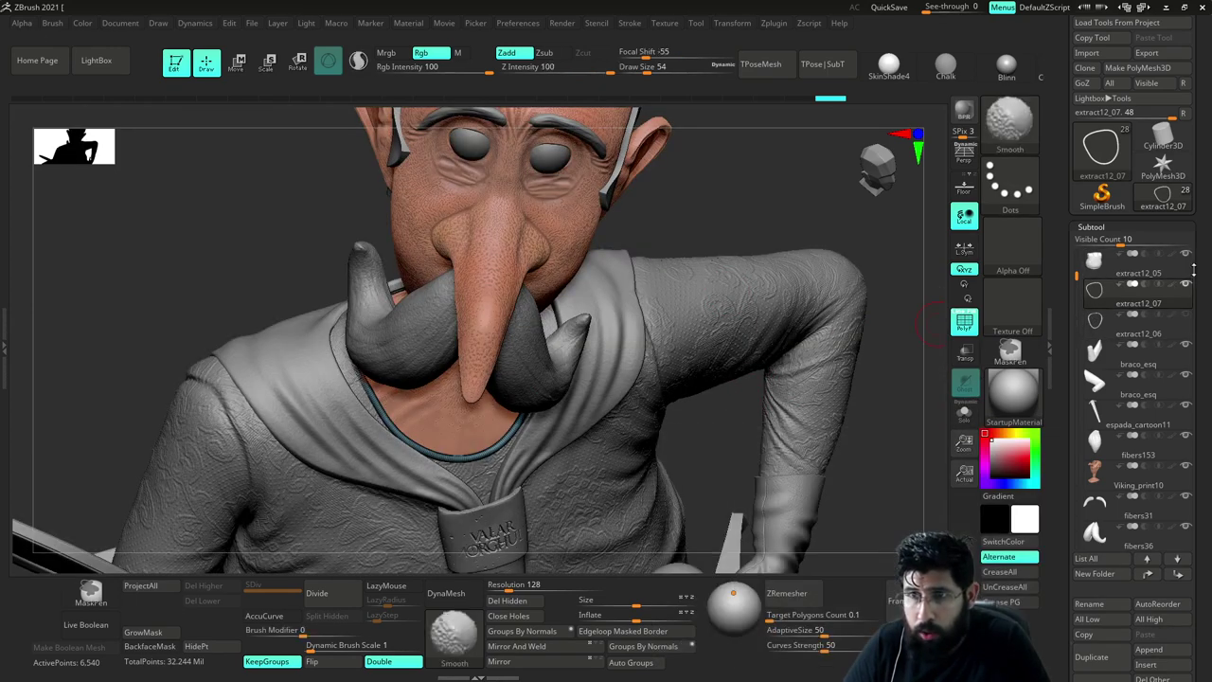
pyautogui.click(1187, 269)
pyautogui.keyDown('shift'); pyautogui.click(1188, 255); pyautogui.keyUp('shift')
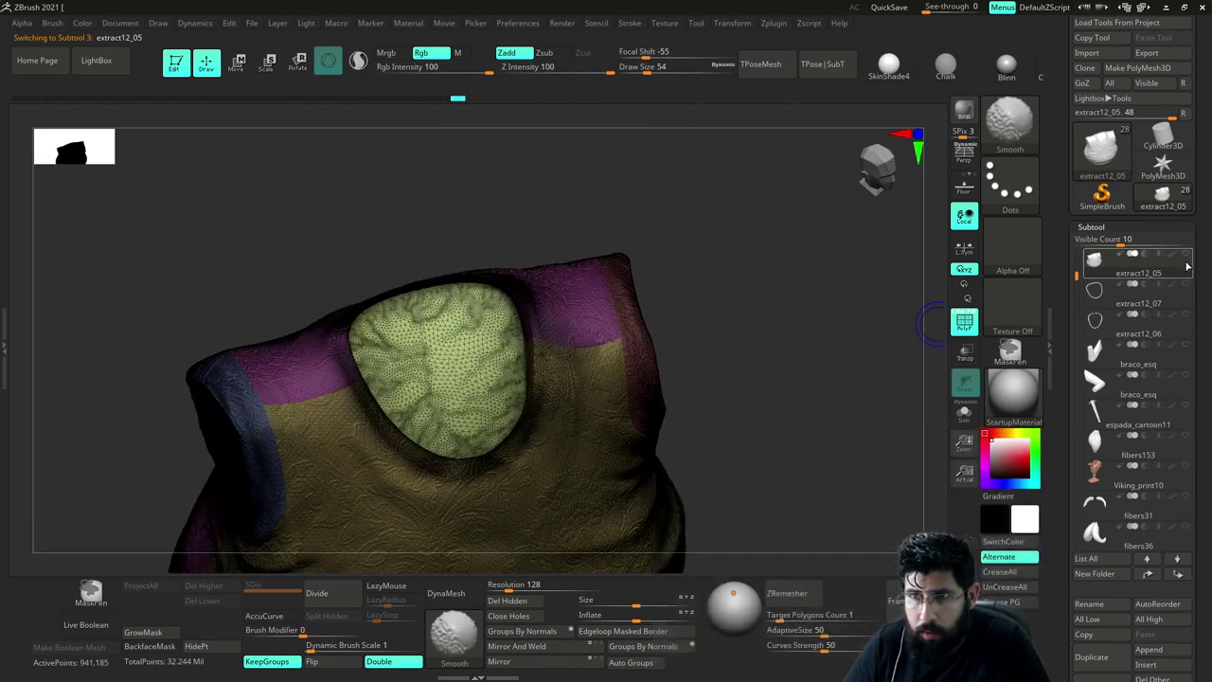
pyautogui.click(1185, 285)
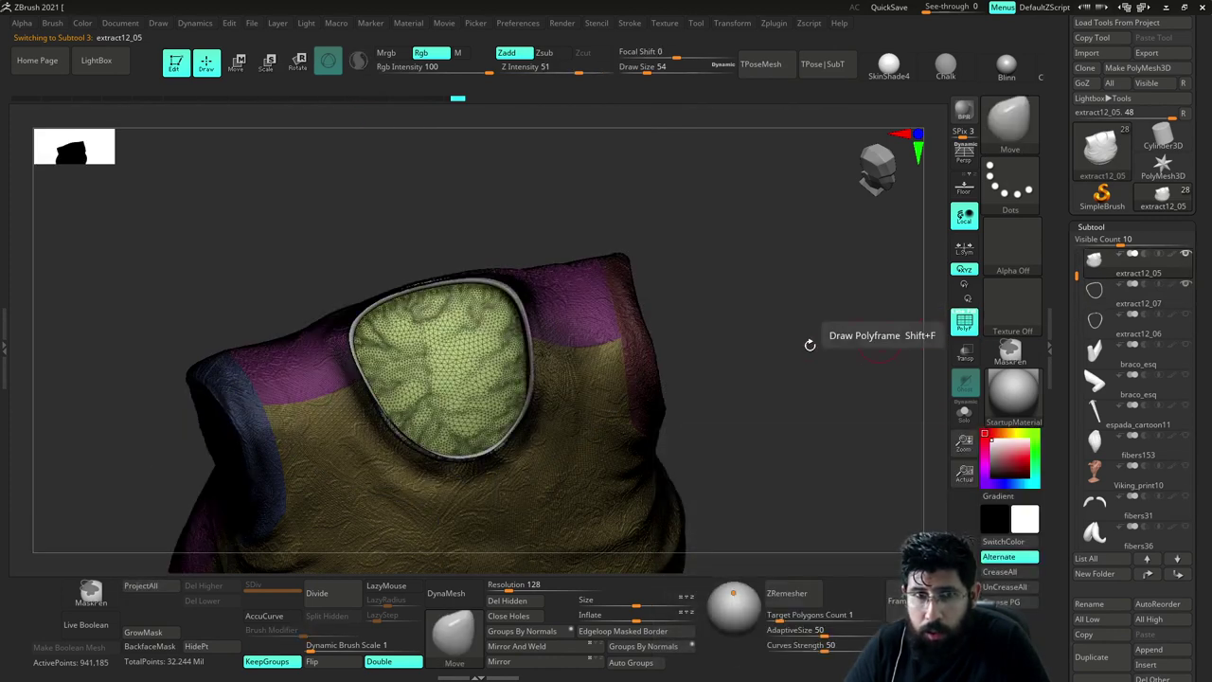
pyautogui.click(965, 331)
# Show the old trim extract12_06 briefly to compare it with the new tube, and hide it again
pyautogui.moveTo(1095, 322)
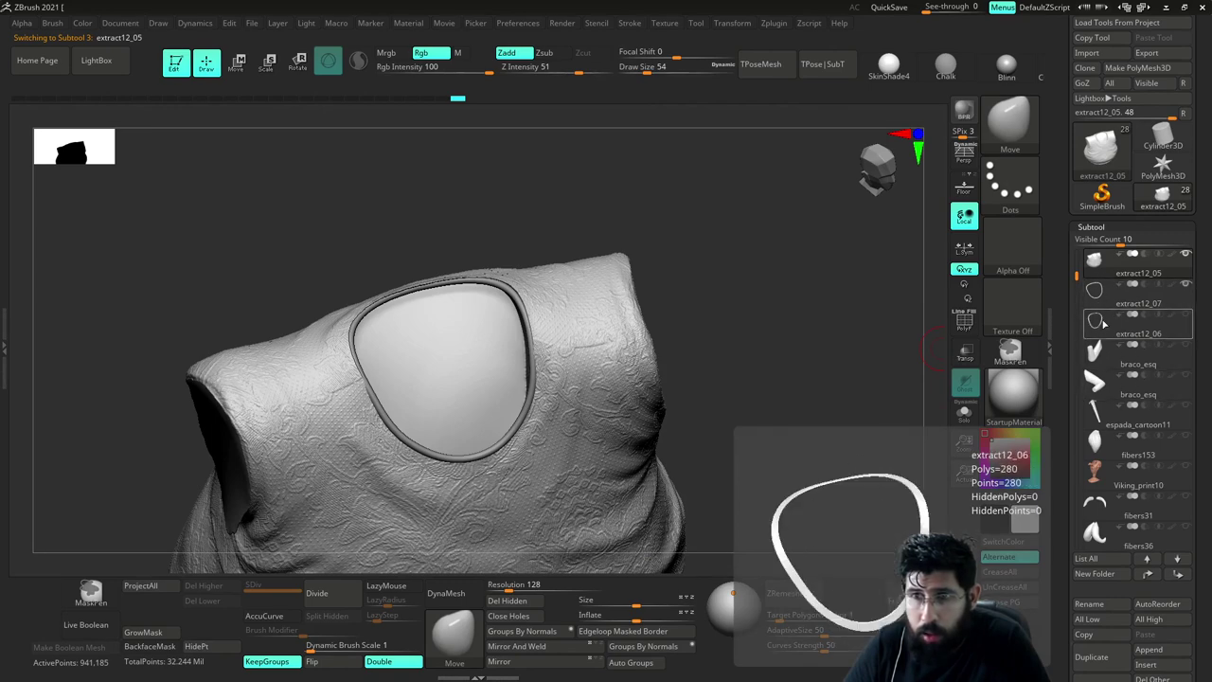
pyautogui.click(1187, 316)
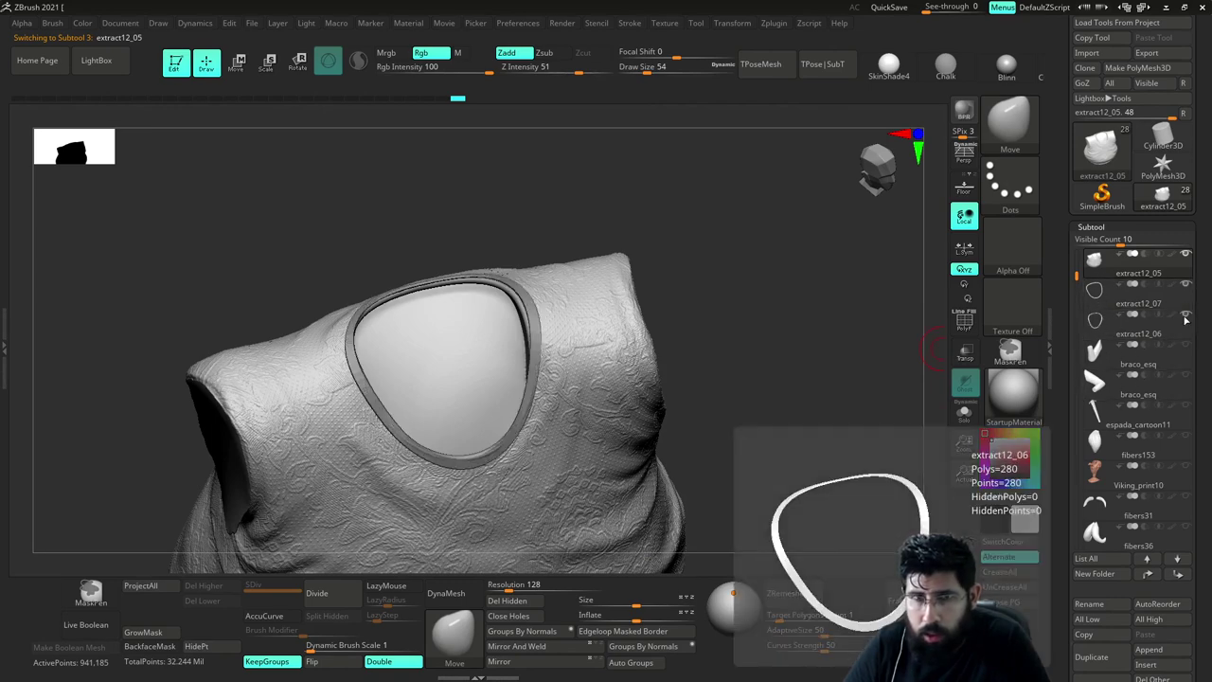
pyautogui.click(1186, 319)
# Make the tube extract12_07 active, set the draw size to 177, and move its side section onto the neckline edge
pyautogui.moveTo(823, 309)
pyautogui.keyDown('alt'); pyautogui.mouseDown()
pyautogui.moveTo(868, 303)
pyautogui.moveTo(898, 342)
pyautogui.moveTo(882, 312)
pyautogui.mouseUp(); pyautogui.keyUp('alt')
pyautogui.press('s')
pyautogui.moveTo(559, 336); pyautogui.dragTo(582, 313)
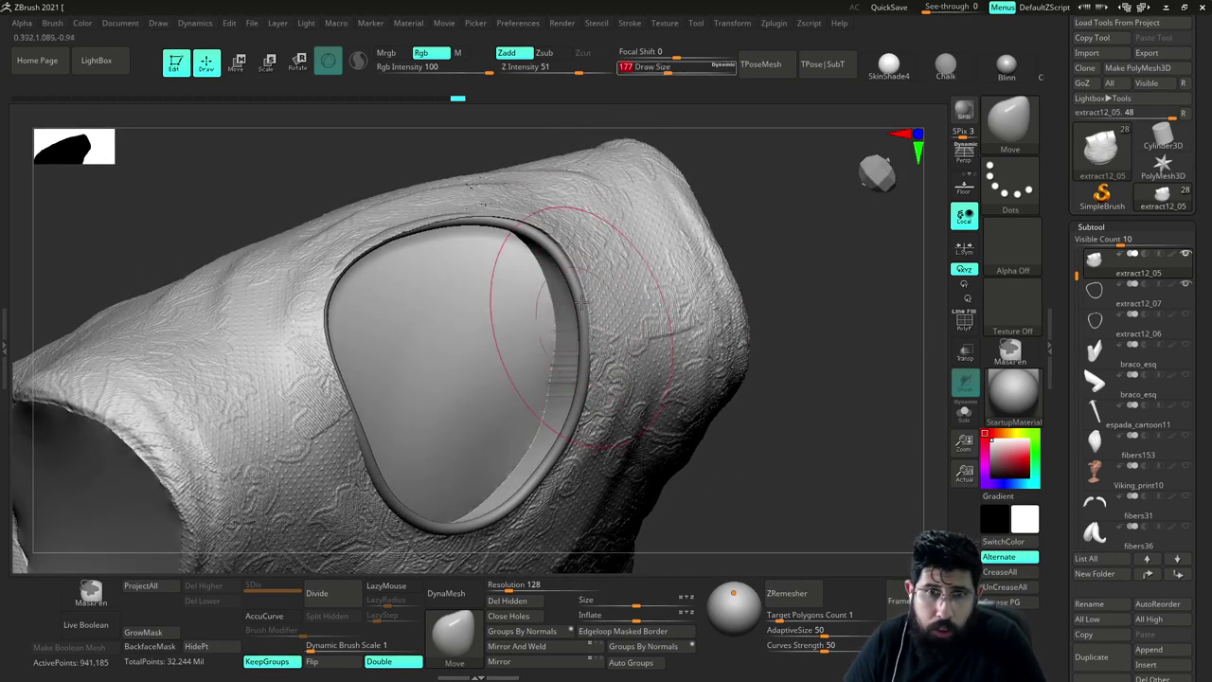
pyautogui.keyDown('alt'); pyautogui.click(574, 271); pyautogui.keyUp('alt')
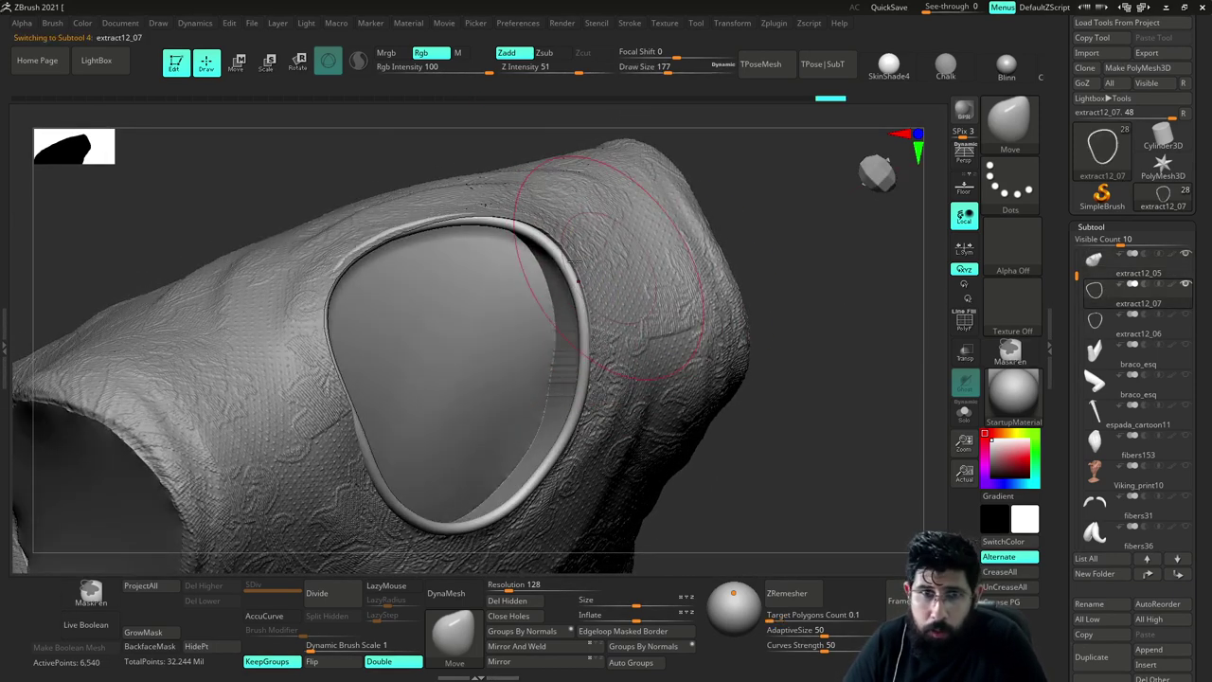
pyautogui.moveTo(569, 259); pyautogui.dragTo(556, 253)
pyautogui.moveTo(719, 195); pyautogui.dragTo(565, 213)
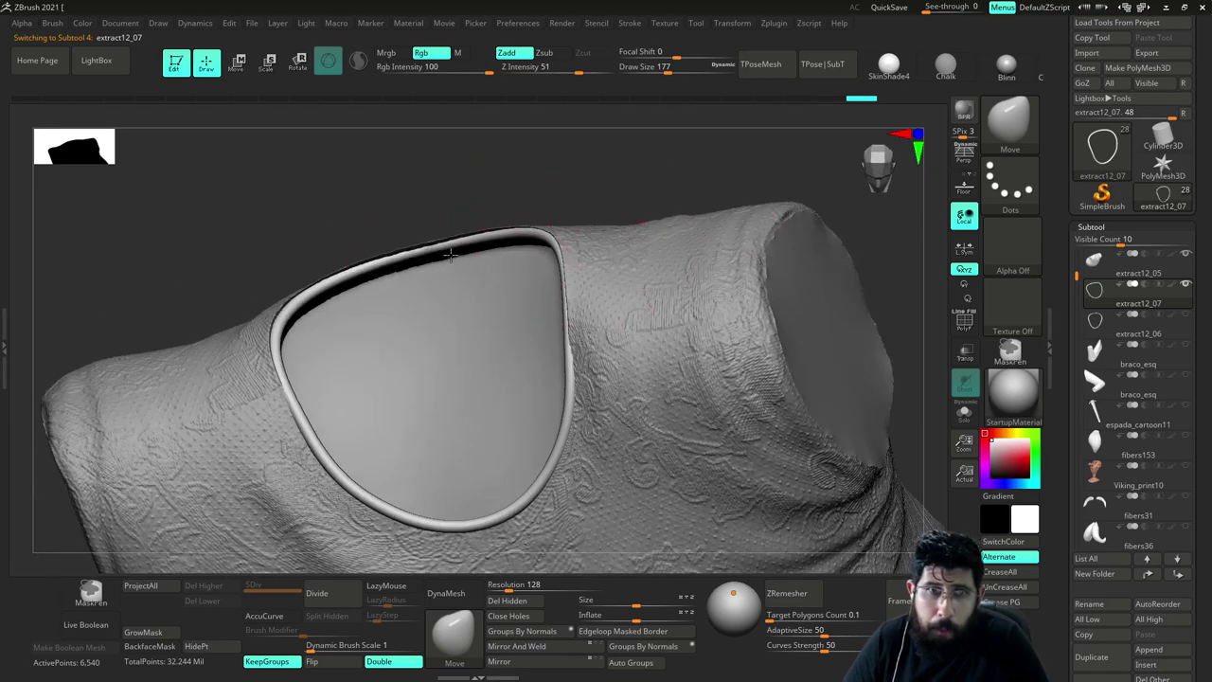
# Move the tube down along the back edge of the neck opening so it sits on the shirt fabric
pyautogui.moveTo(451, 254); pyautogui.dragTo(445, 260)
pyautogui.moveTo(444, 198); pyautogui.dragTo(489, 205)
pyautogui.moveTo(434, 248); pyautogui.dragTo(431, 256)
pyautogui.moveTo(426, 197); pyautogui.dragTo(490, 210)
pyautogui.moveTo(411, 249); pyautogui.dragTo(415, 258)
# Nudge the tube onto the shirt's neckline edge in the side view with the Move brush
pyautogui.moveTo(694, 232); pyautogui.dragTo(771, 252)
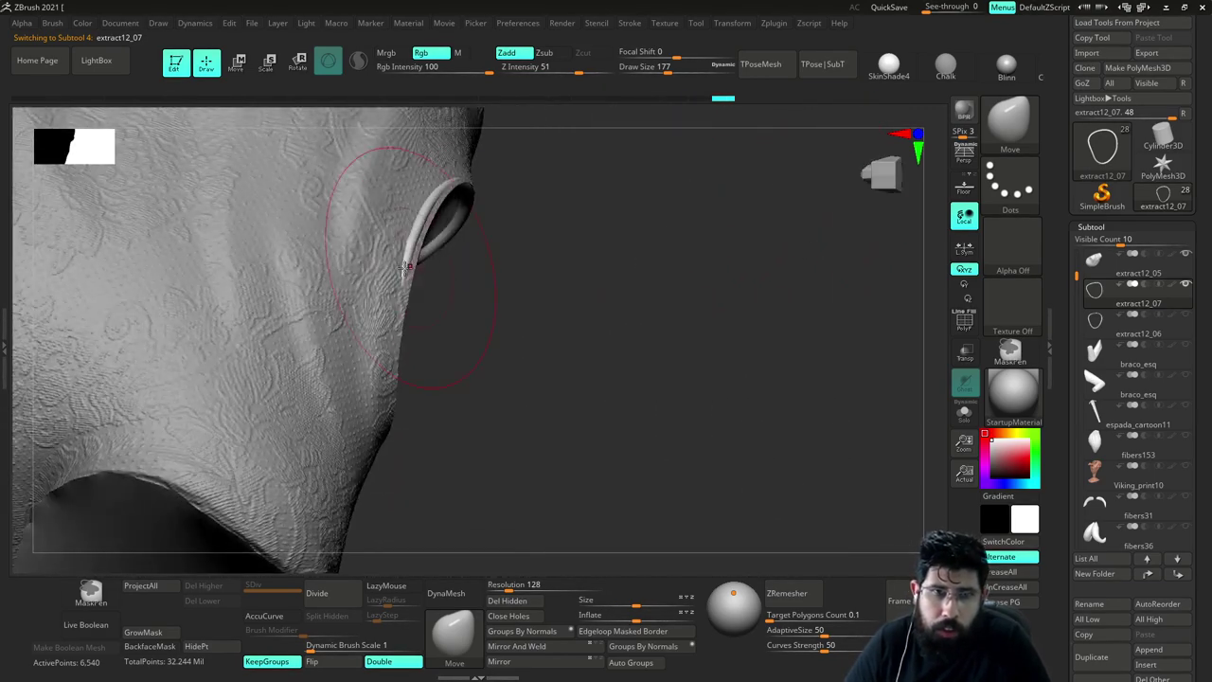
pyautogui.moveTo(407, 267); pyautogui.dragTo(401, 269)
pyautogui.moveTo(442, 193); pyautogui.dragTo(447, 193)
pyautogui.moveTo(528, 165)
pyautogui.mouseDown()
pyautogui.moveTo(595, 174)
pyautogui.moveTo(554, 197)
pyautogui.mouseUp()
pyautogui.moveTo(499, 163)
pyautogui.mouseDown()
pyautogui.moveTo(571, 230)
pyautogui.moveTo(558, 256)
pyautogui.mouseUp()
# Refine the tube's fit around the shoulder and back parts of the neckline with the Move brush
pyautogui.moveTo(837, 214); pyautogui.dragTo(566, 243)
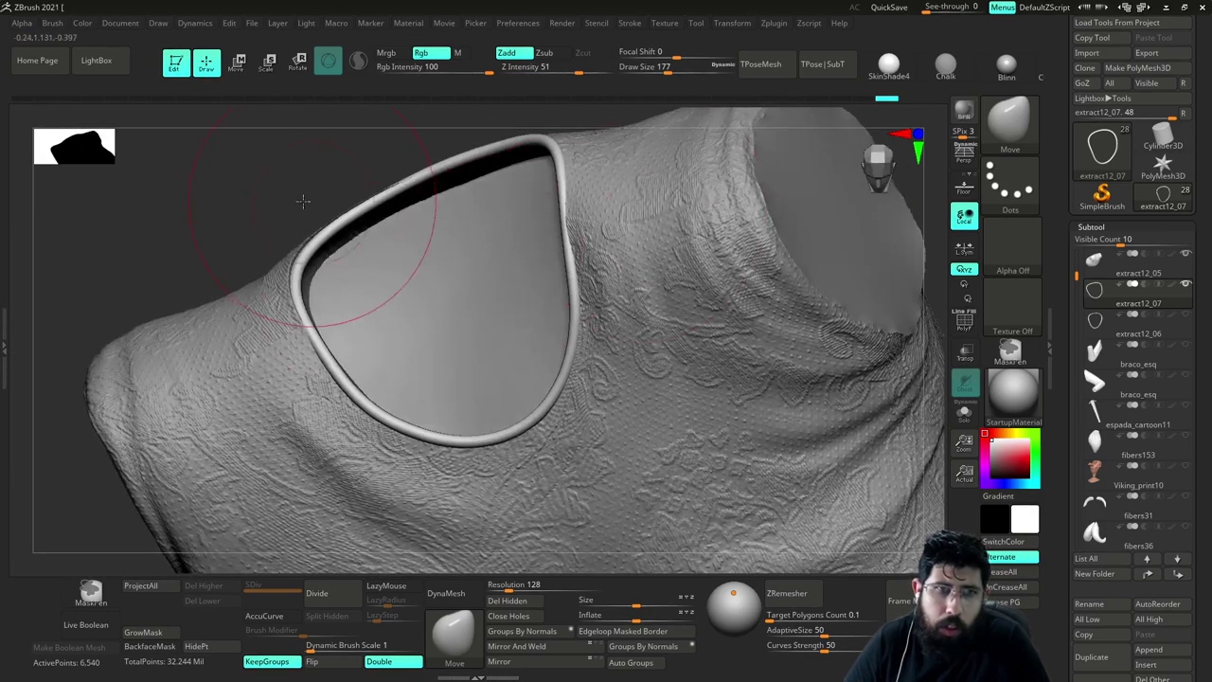
pyautogui.moveTo(303, 200)
pyautogui.mouseDown()
pyautogui.moveTo(392, 278)
pyautogui.moveTo(425, 293)
pyautogui.moveTo(448, 269)
pyautogui.mouseUp()
pyautogui.moveTo(365, 255); pyautogui.dragTo(407, 195)
pyautogui.moveTo(483, 191); pyautogui.dragTo(551, 186)
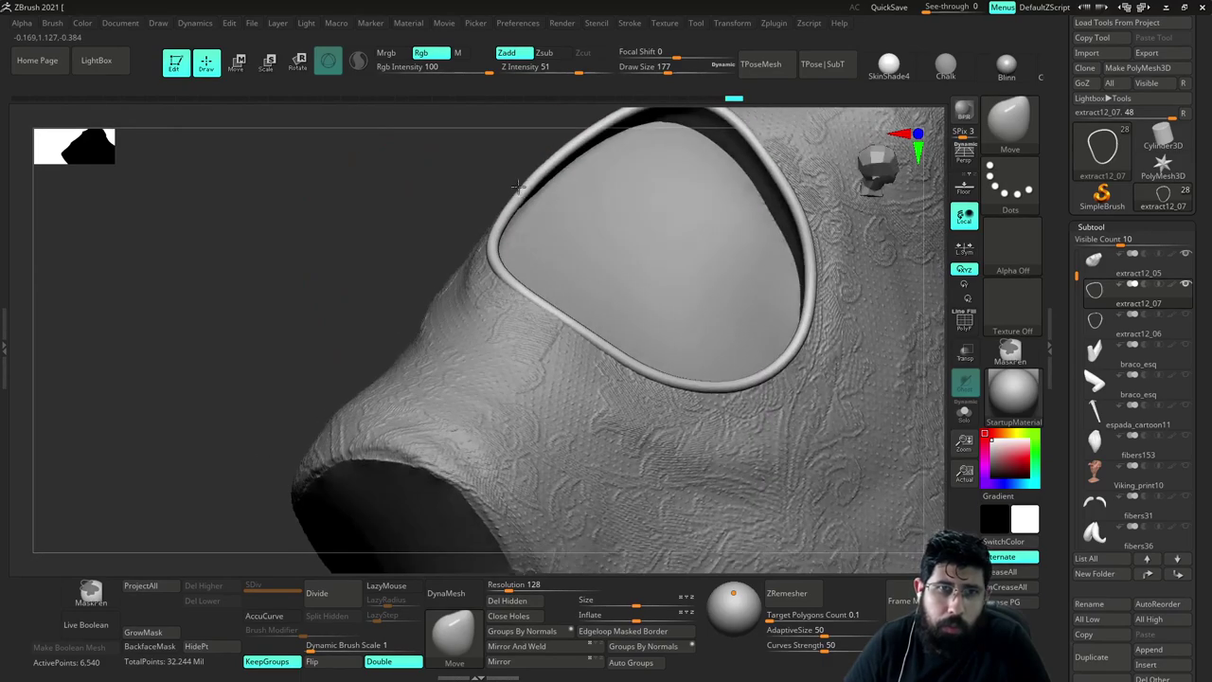
pyautogui.moveTo(498, 349); pyautogui.dragTo(504, 341)
pyautogui.moveTo(313, 194); pyautogui.dragTo(466, 175)
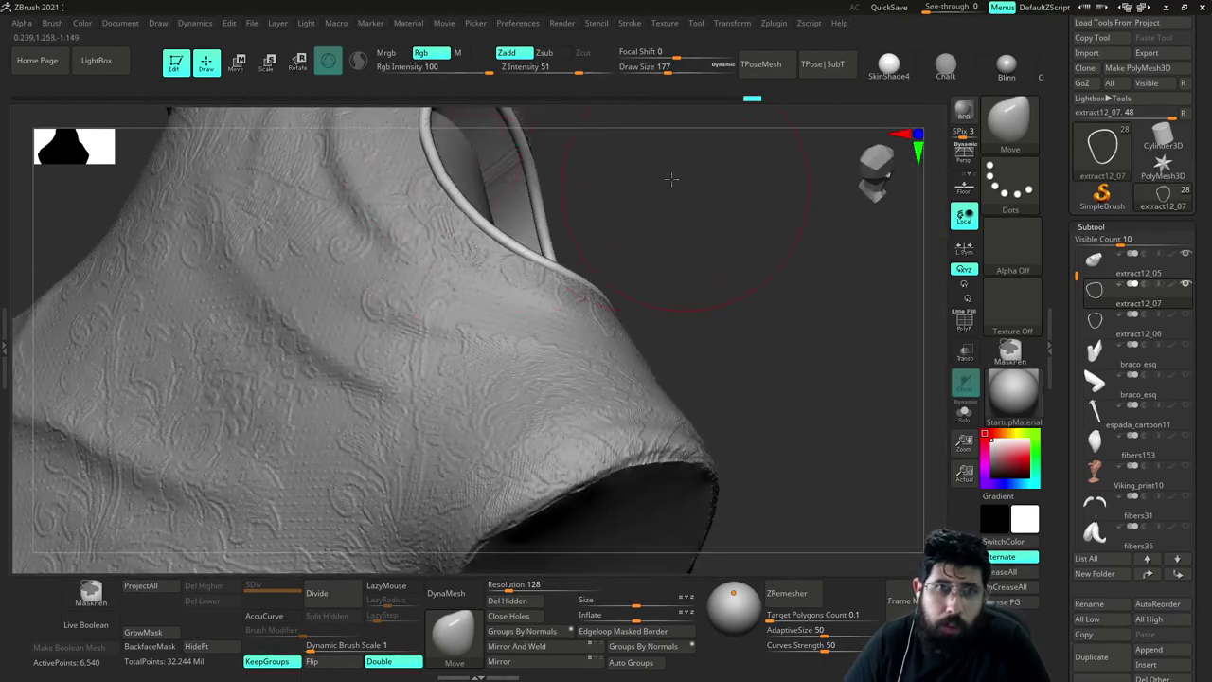
pyautogui.moveTo(670, 178); pyautogui.dragTo(700, 567)
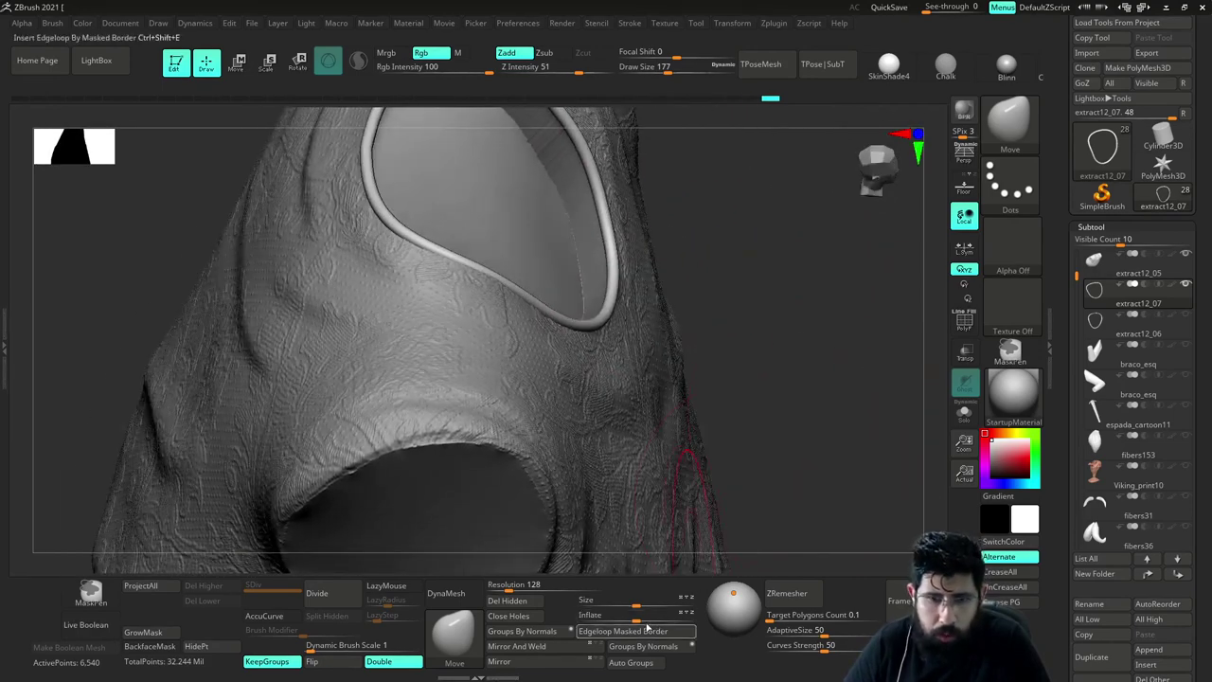
# Thicken the neckline tube by applying Inflate with a value of 1
pyautogui.moveTo(639, 619); pyautogui.dragTo(639, 620)
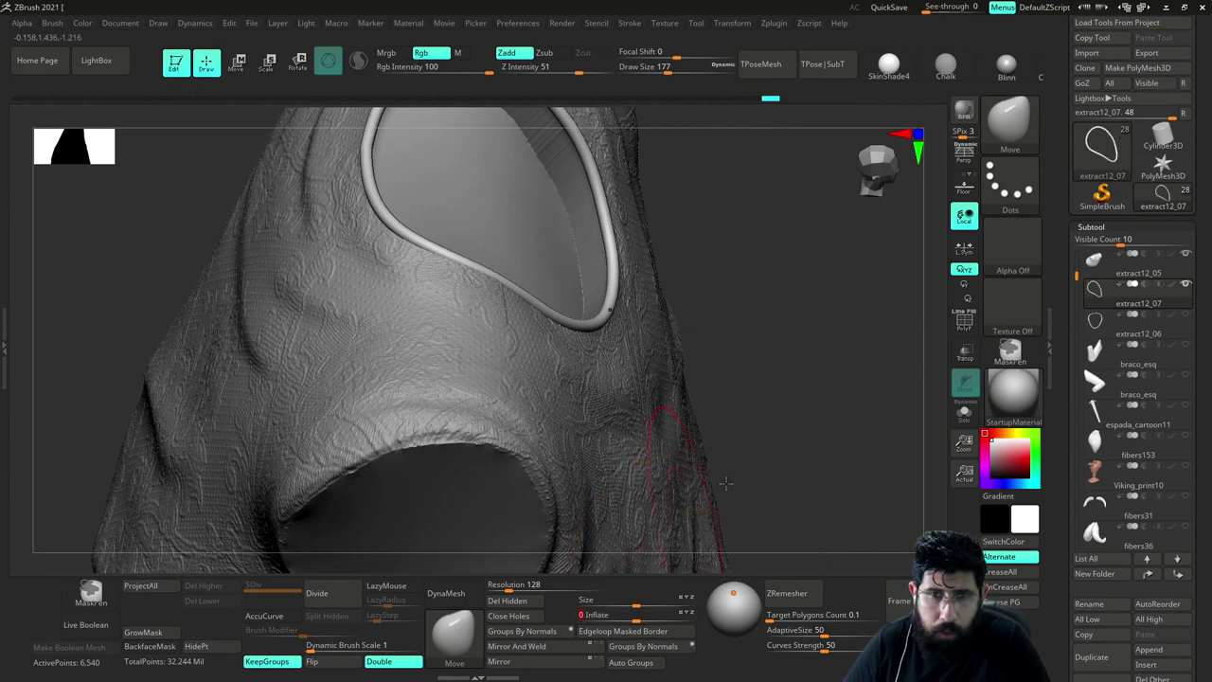
pyautogui.moveTo(794, 419); pyautogui.dragTo(839, 461)
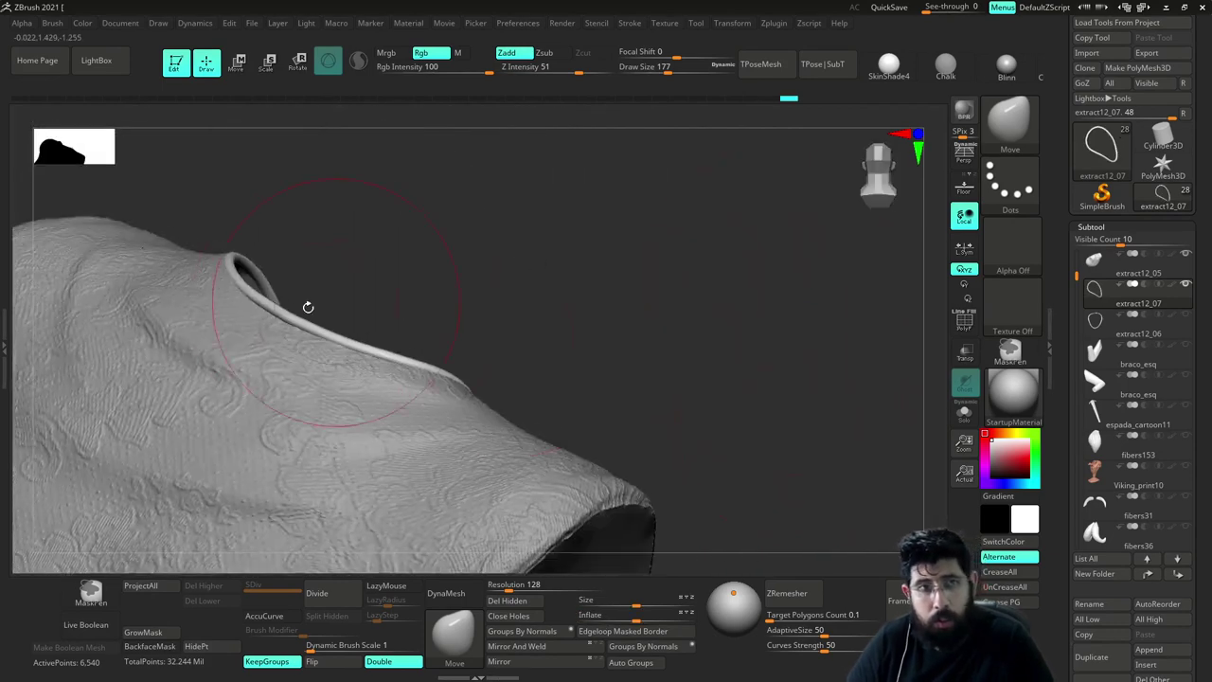
pyautogui.moveTo(428, 303); pyautogui.dragTo(492, 308)
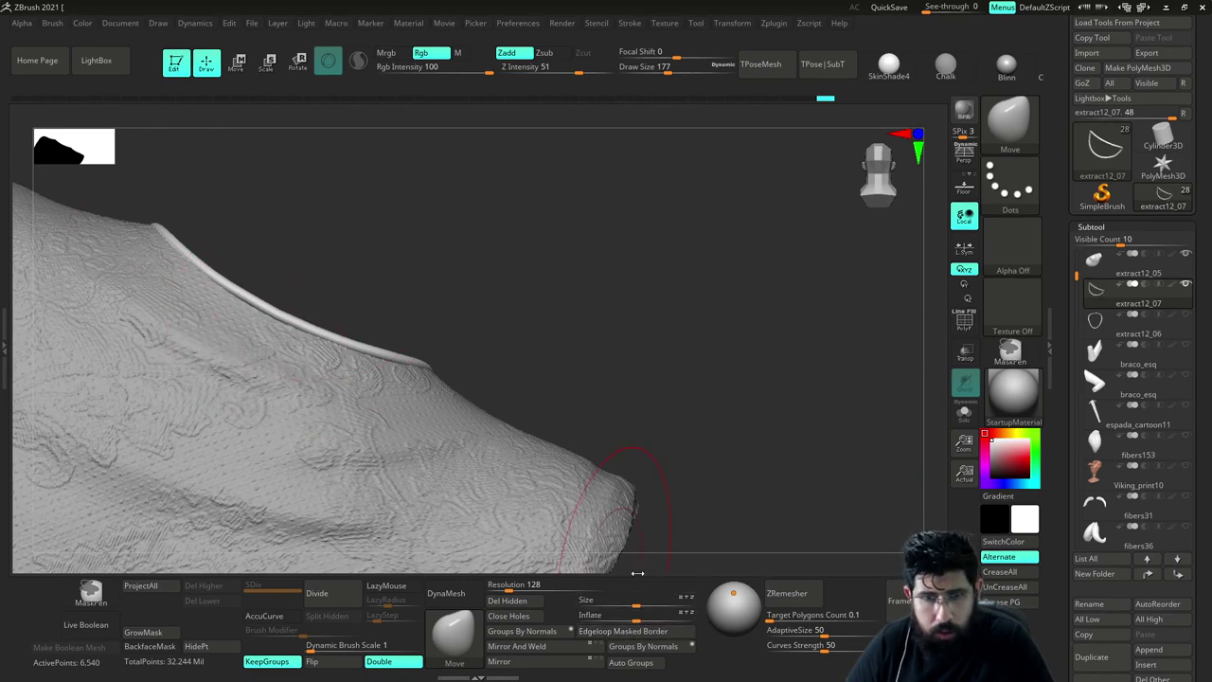
pyautogui.moveTo(699, 489); pyautogui.dragTo(669, 482)
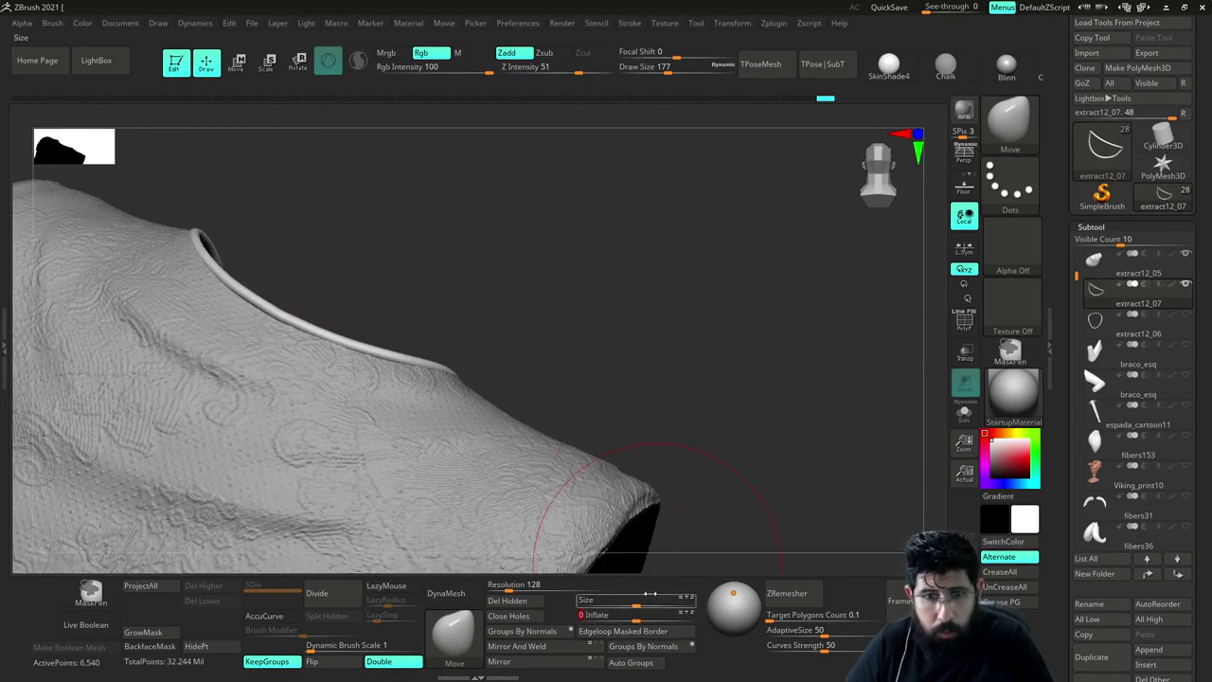
pyautogui.write('1')
pyautogui.press('Return')
# Subdivide the tube up to level 4 and step it back down to subdivision level 3
pyautogui.moveTo(755, 319); pyautogui.dragTo(764, 353)
pyautogui.hotkey('ctrl', 'd')
pyautogui.hotkey('ctrl', 'd')
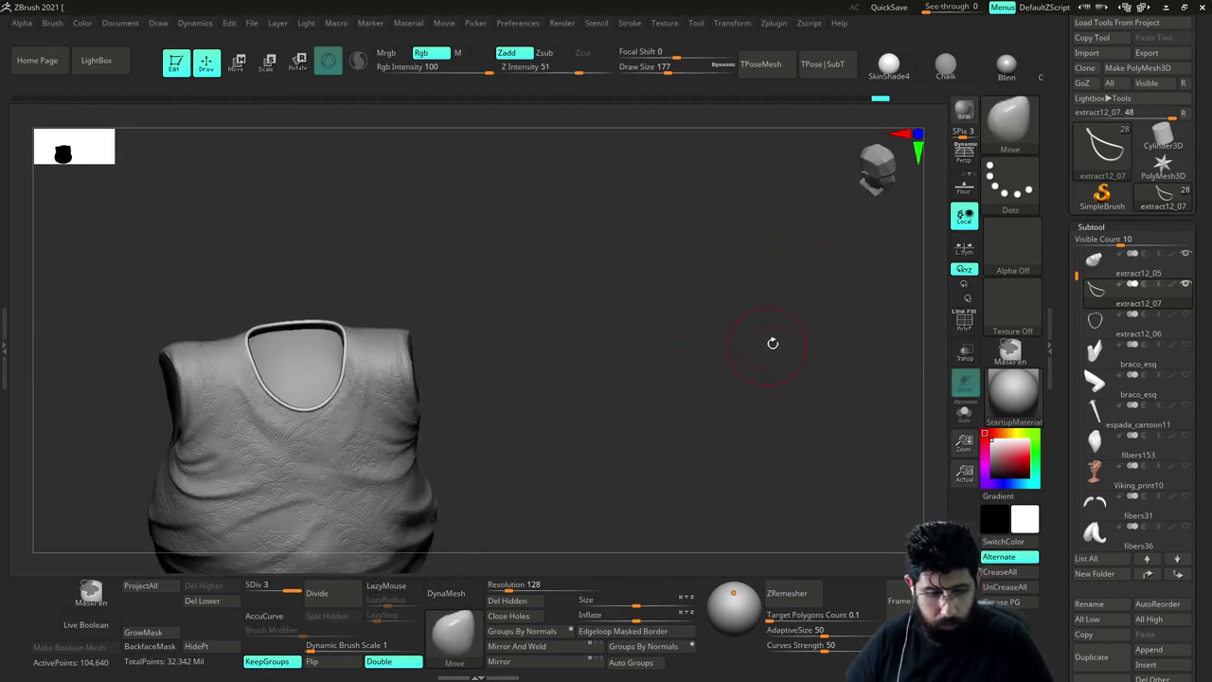
pyautogui.hotkey('ctrl', 'd')
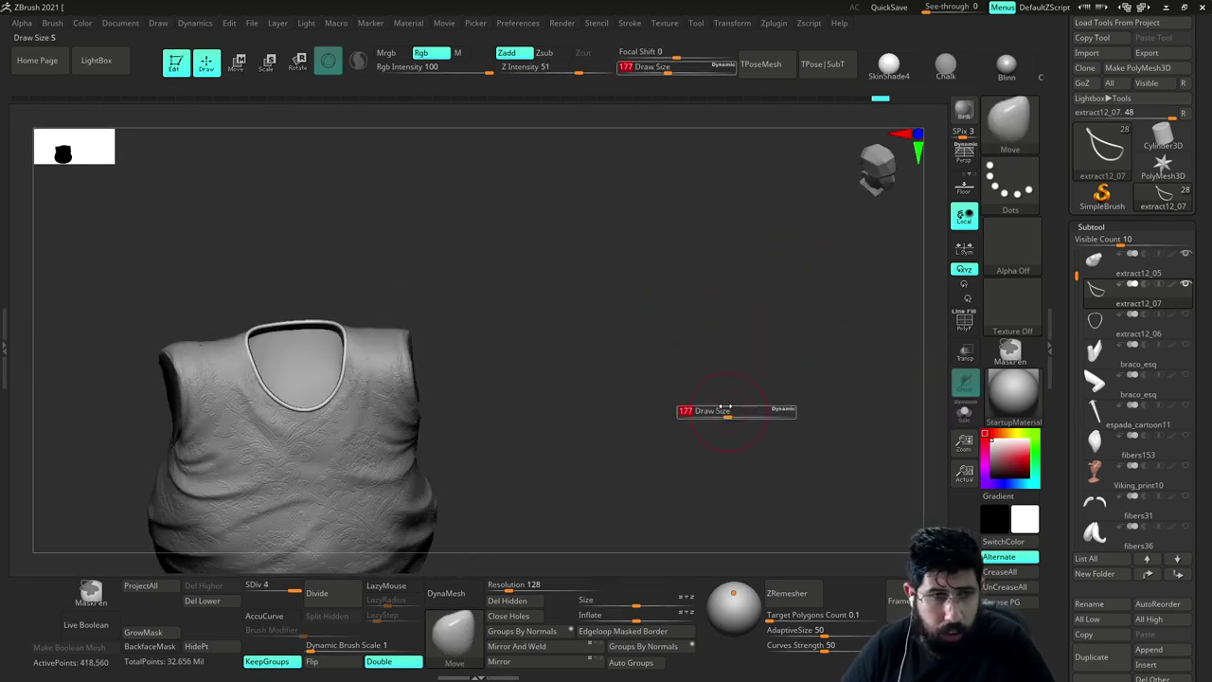
pyautogui.hotkey('shift', 'd')
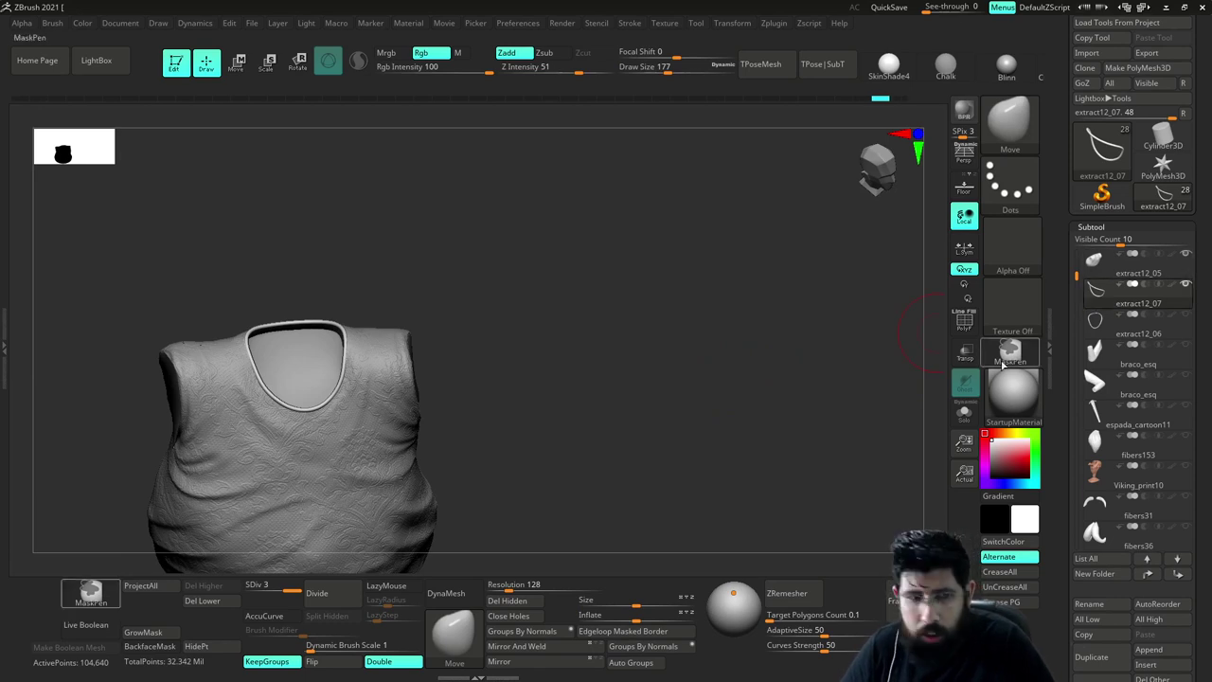
# Delete the old trim subtool extract12_06 from the tool
pyautogui.click(1102, 324)
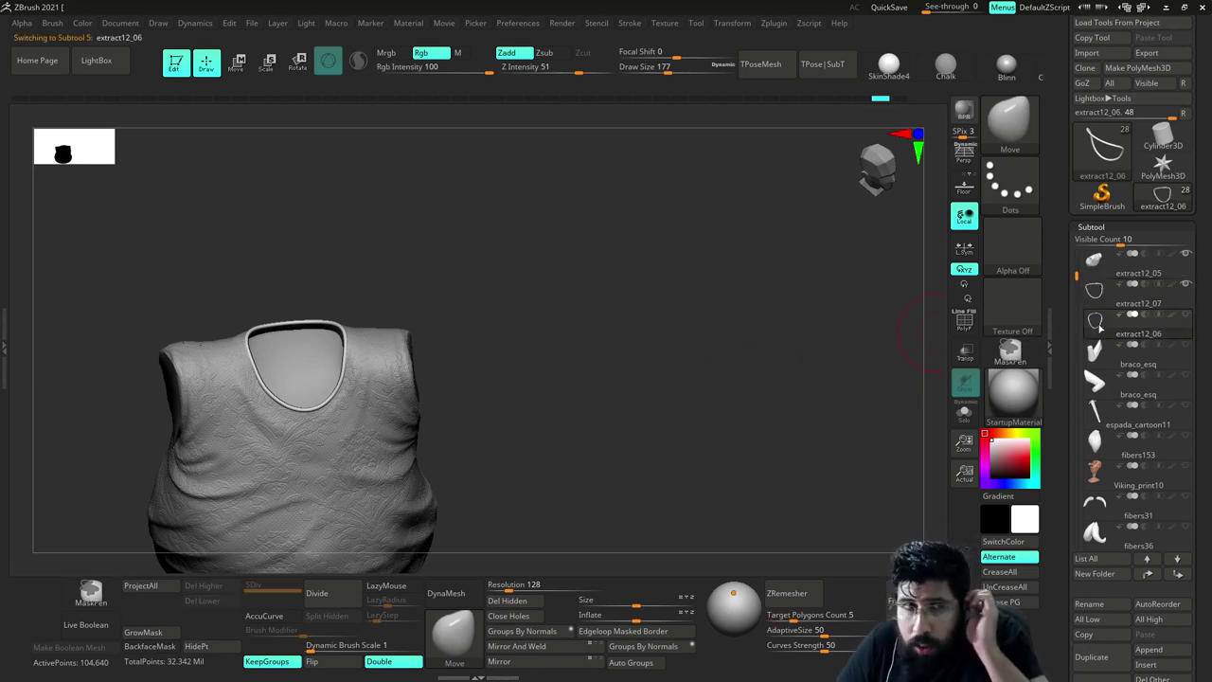
pyautogui.moveTo(1061, 439); pyautogui.dragTo(1061, 325)
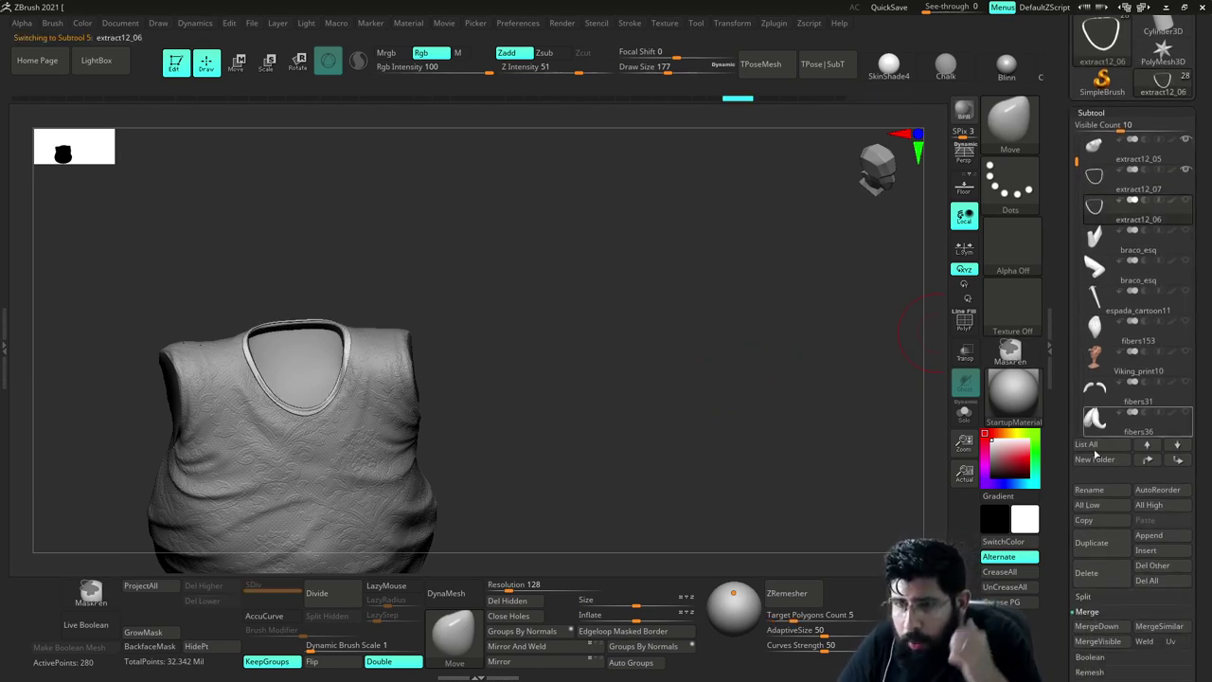
pyautogui.click(1099, 577)
pyautogui.click(895, 601)
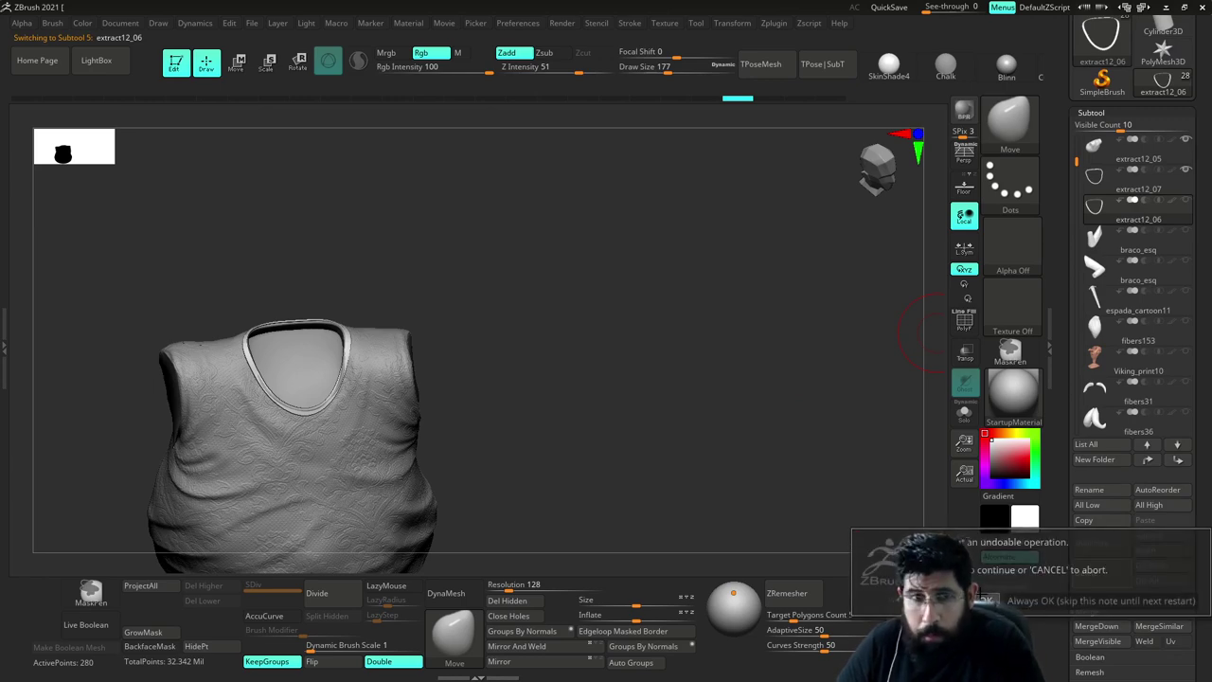
# Reselect the tube extract12_07 and touch up its fit around the shirt's neckline with the Move brush
pyautogui.moveTo(638, 465); pyautogui.dragTo(749, 421)
pyautogui.moveTo(668, 377); pyautogui.dragTo(708, 369)
pyautogui.click(1098, 179)
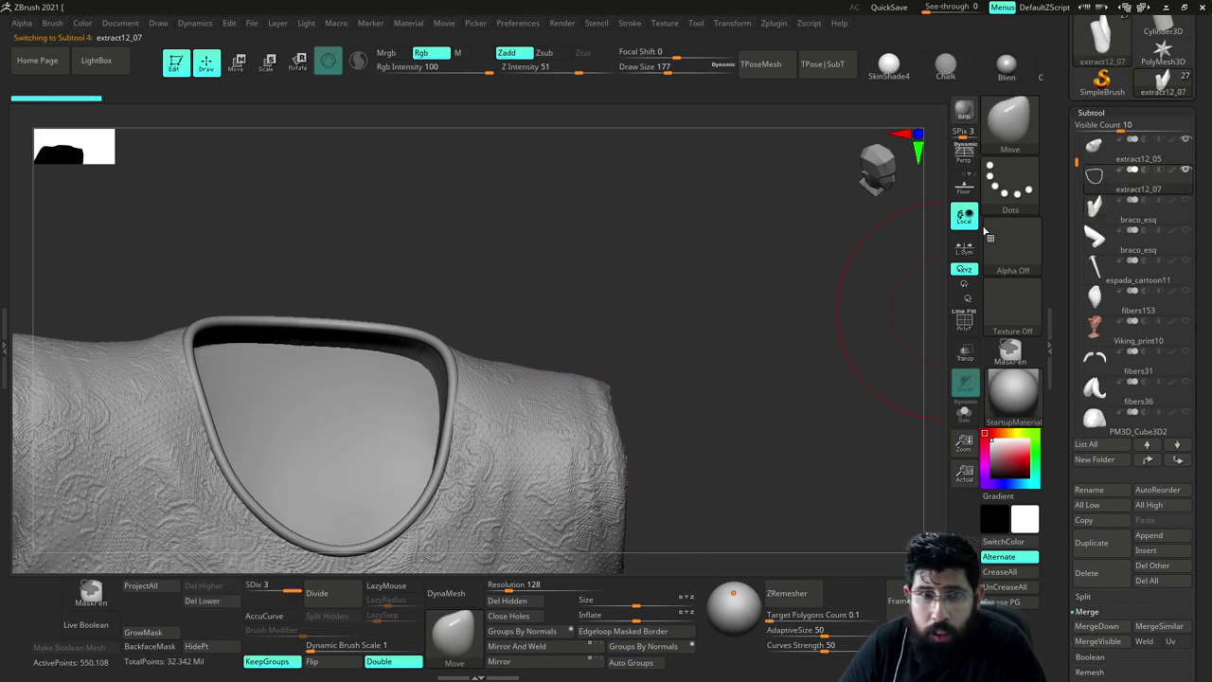
pyautogui.moveTo(831, 297); pyautogui.dragTo(778, 319)
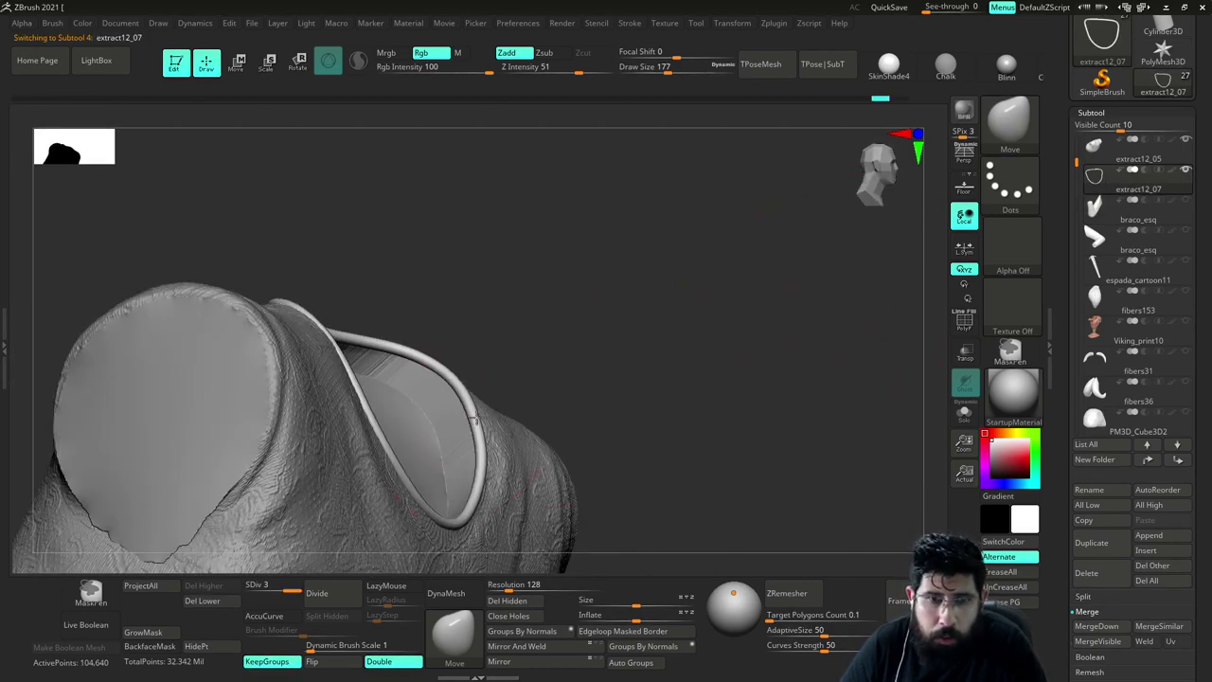
pyautogui.moveTo(696, 319); pyautogui.dragTo(534, 333)
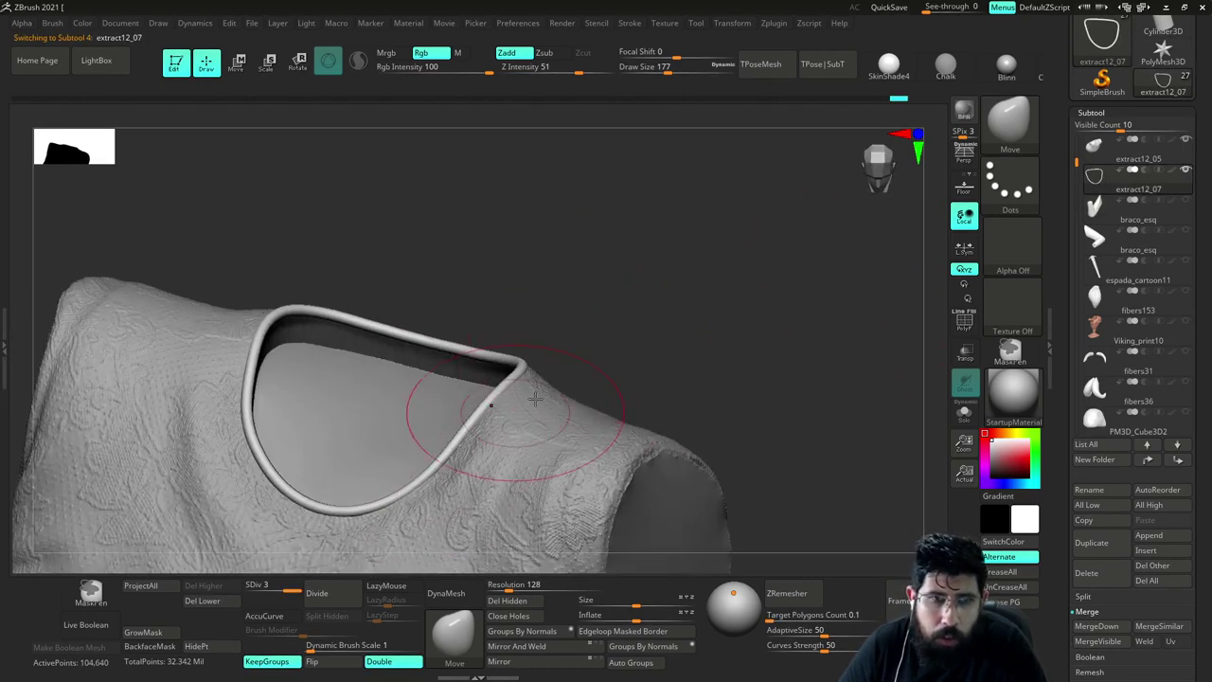
pyautogui.moveTo(663, 308)
pyautogui.mouseDown()
pyautogui.moveTo(590, 303)
pyautogui.moveTo(657, 319)
pyautogui.mouseUp()
# Show all subtools of the character again and frame the neck and collar area
pyautogui.keyDown('alt'); pyautogui.moveTo(828, 411); pyautogui.dragTo(791, 277); pyautogui.keyUp('alt')
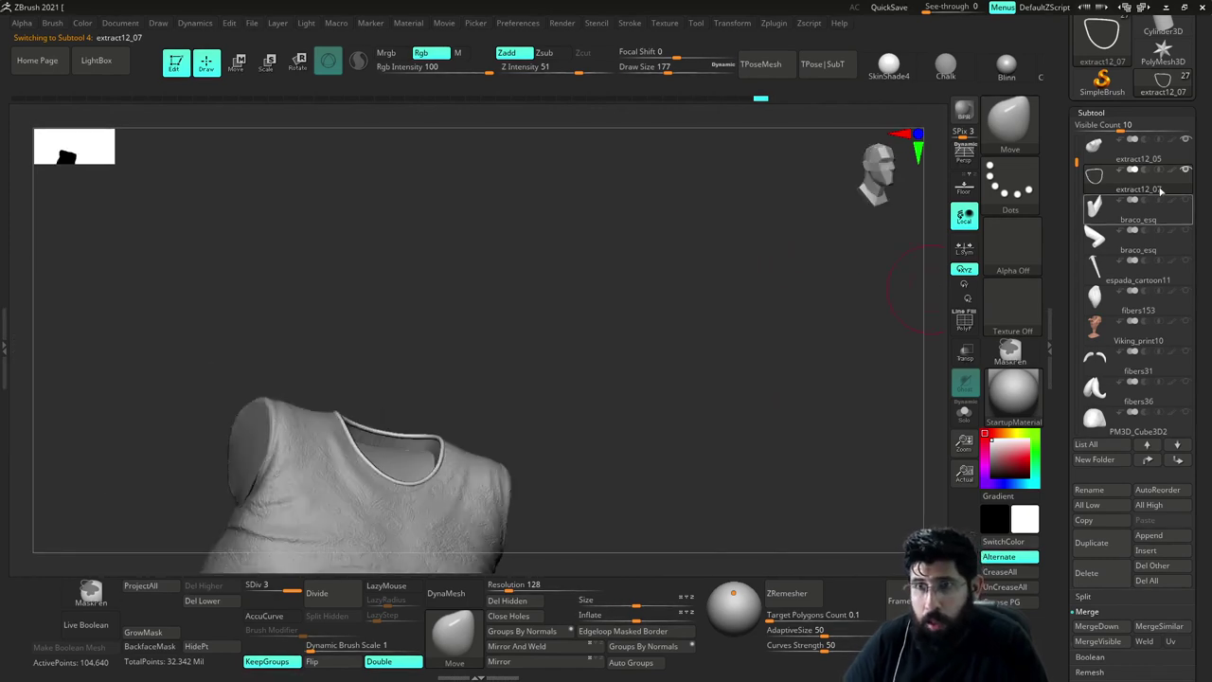
pyautogui.click(1186, 170)
pyautogui.click(1185, 170)
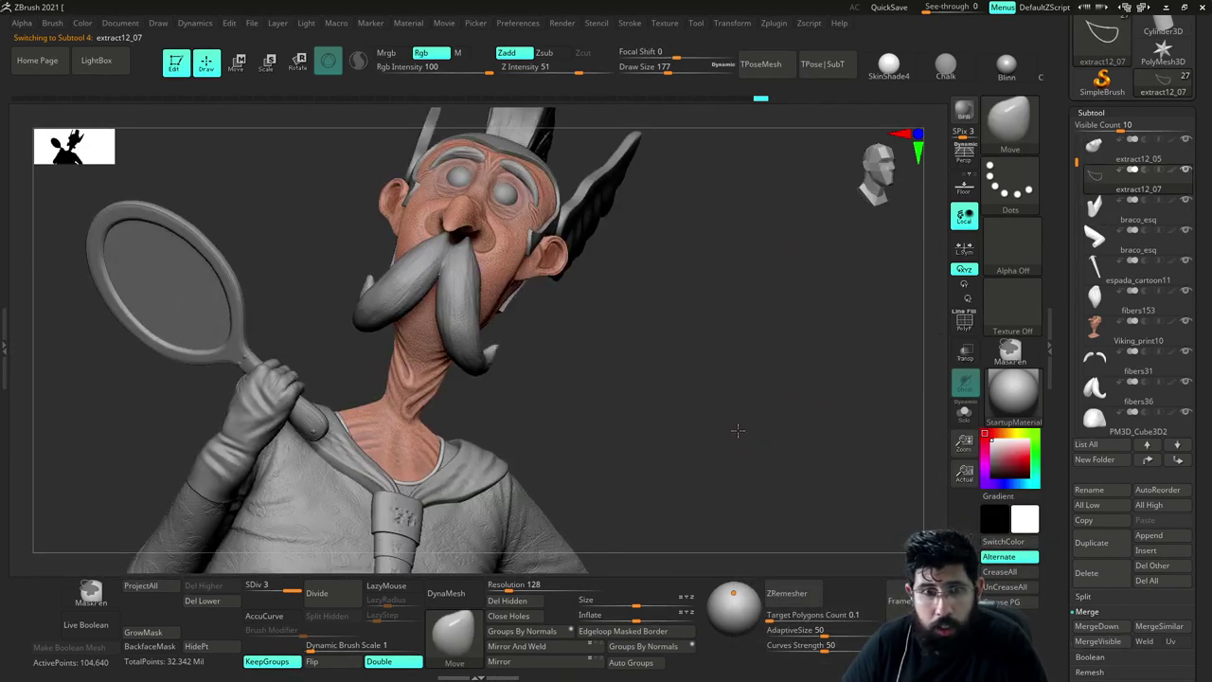
pyautogui.moveTo(737, 431); pyautogui.dragTo(727, 445)
pyautogui.moveTo(776, 390); pyautogui.dragTo(803, 360)
pyautogui.keyDown('alt'); pyautogui.moveTo(824, 416); pyautogui.dragTo(750, 335); pyautogui.keyUp('alt')
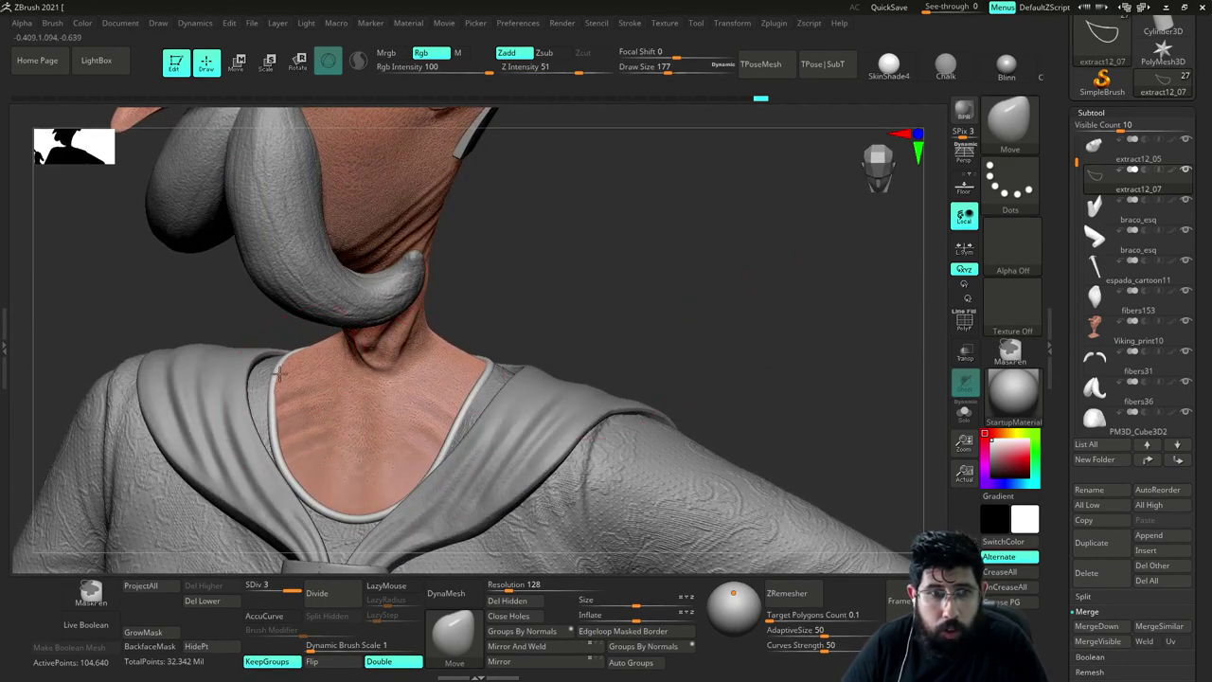
# Adjust the tube trim around the back of the neck with the Move brush so it follows the shirt collar
pyautogui.moveTo(572, 288); pyautogui.dragTo(558, 289)
pyautogui.moveTo(593, 276); pyautogui.dragTo(445, 352)
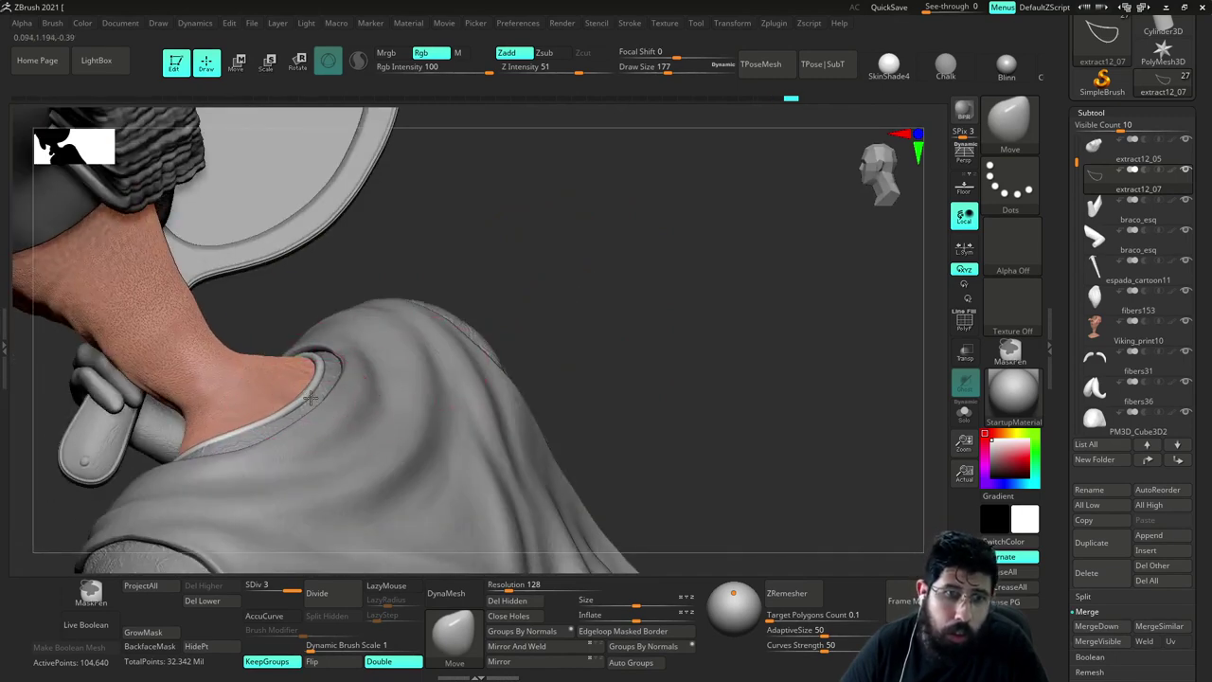
pyautogui.moveTo(559, 295); pyautogui.dragTo(598, 292)
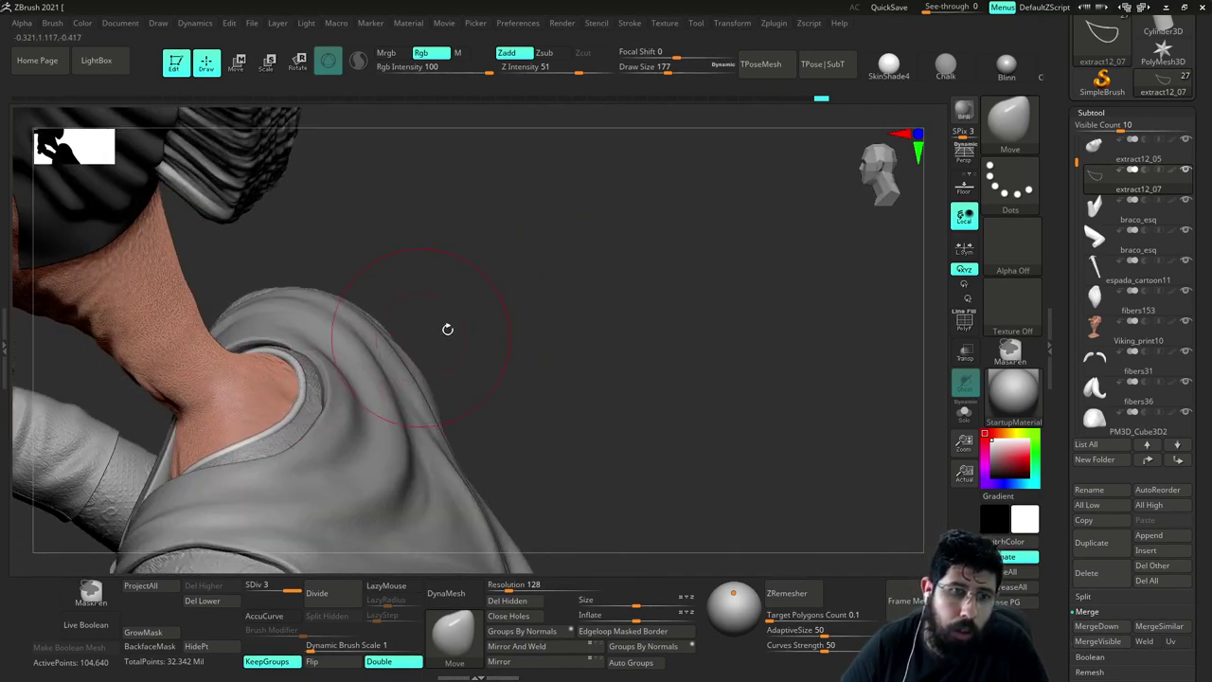
pyautogui.moveTo(447, 329)
pyautogui.mouseDown()
pyautogui.moveTo(492, 319)
pyautogui.moveTo(327, 392)
pyautogui.mouseUp()
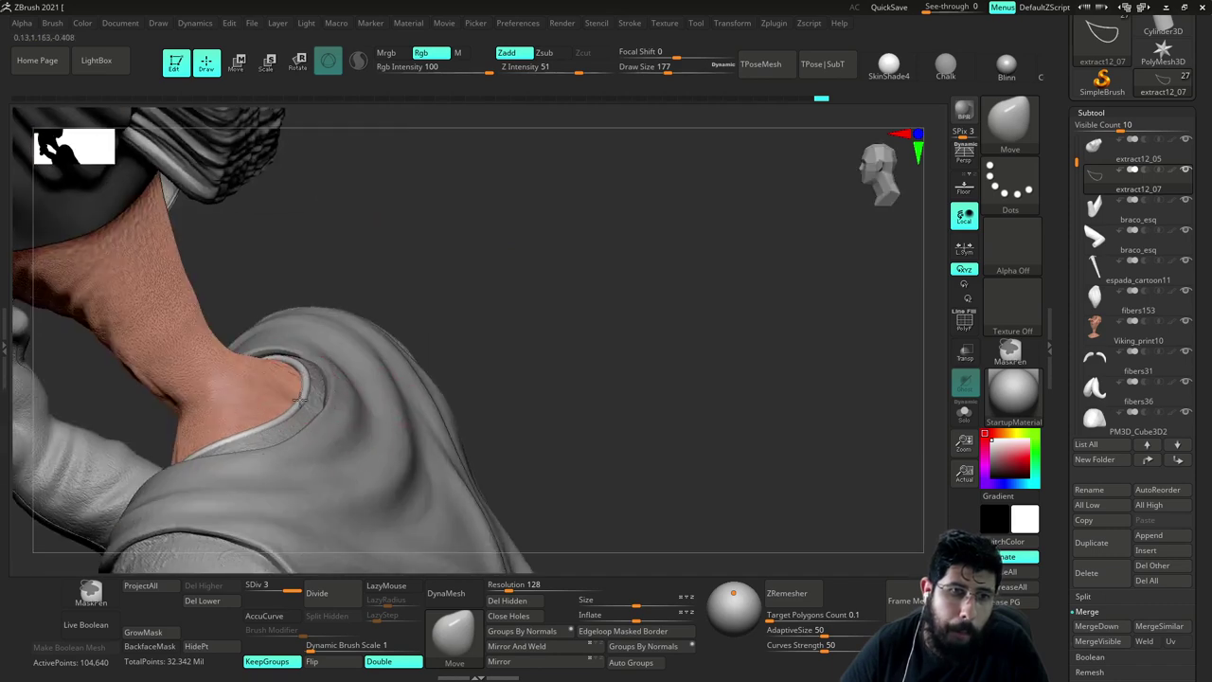
# Examine the new collar trim on the whole character, from close to the neck out to the full figure
pyautogui.moveTo(535, 321); pyautogui.dragTo(725, 436)
pyautogui.moveTo(639, 283)
pyautogui.keyDown('alt'); pyautogui.mouseDown()
pyautogui.moveTo(728, 379)
pyautogui.moveTo(730, 417)
pyautogui.moveTo(702, 454)
pyautogui.moveTo(718, 453)
pyautogui.moveTo(685, 452)
pyautogui.mouseUp(); pyautogui.keyUp('alt')
pyautogui.press('s')
pyautogui.press('s')
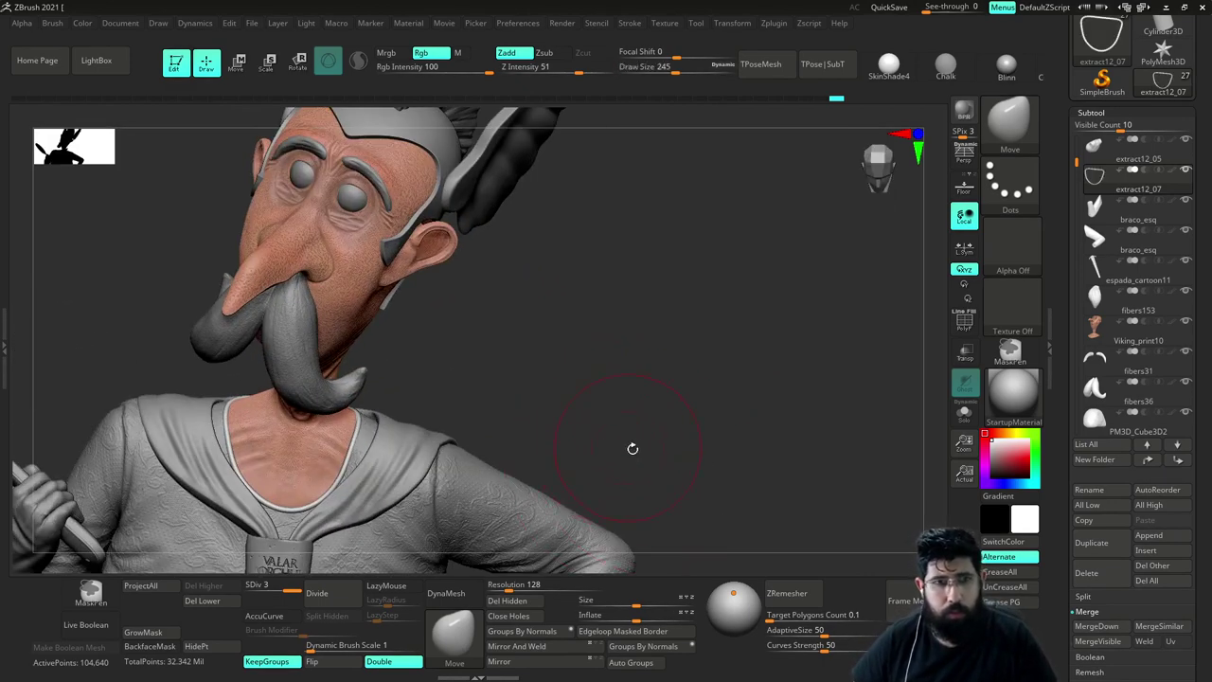
pyautogui.moveTo(633, 381)
pyautogui.keyDown('alt'); pyautogui.mouseDown()
pyautogui.moveTo(593, 346)
pyautogui.moveTo(595, 316)
pyautogui.moveTo(589, 351)
pyautogui.moveTo(602, 387)
pyautogui.moveTo(598, 353)
pyautogui.moveTo(541, 357)
pyautogui.moveTo(527, 446)
pyautogui.moveTo(636, 359)
pyautogui.moveTo(679, 439)
pyautogui.moveTo(622, 454)
pyautogui.moveTo(609, 408)
pyautogui.moveTo(596, 408)
pyautogui.moveTo(614, 401)
pyautogui.moveTo(621, 413)
pyautogui.moveTo(582, 429)
pyautogui.mouseUp(); pyautogui.keyUp('alt')
pyautogui.press('s')
pyautogui.press('s')
pyautogui.press('s')
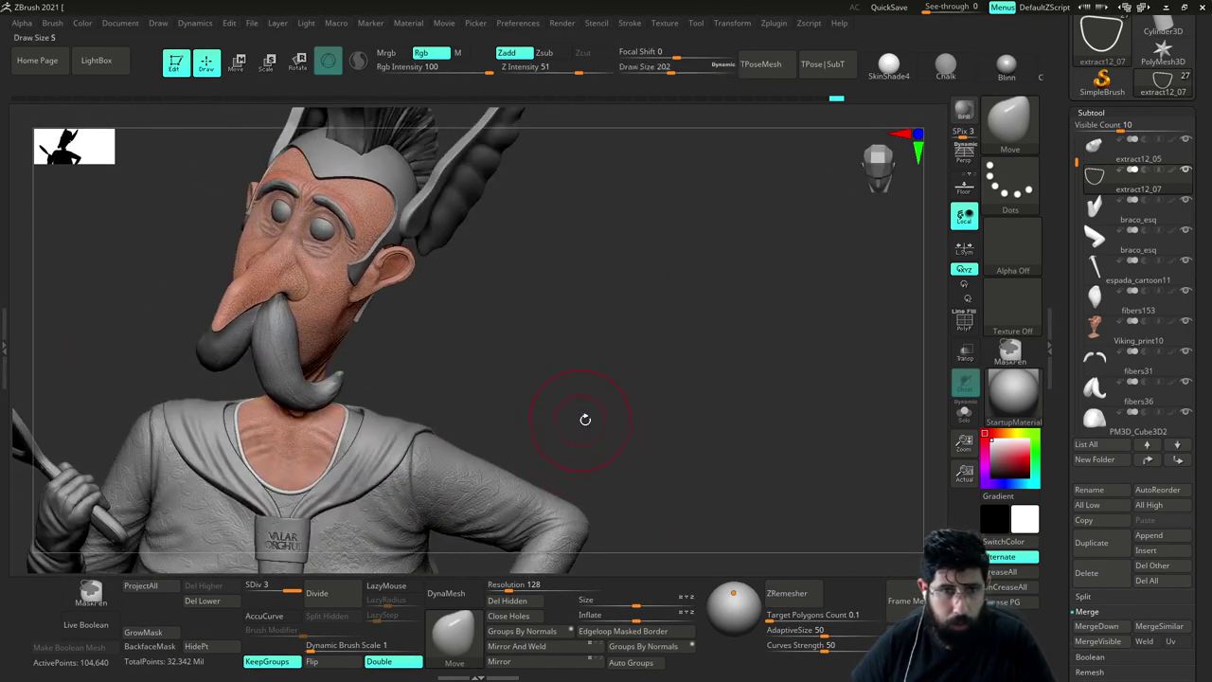
pyautogui.moveTo(615, 361); pyautogui.dragTo(604, 339)
pyautogui.moveTo(622, 445); pyautogui.dragTo(580, 430)
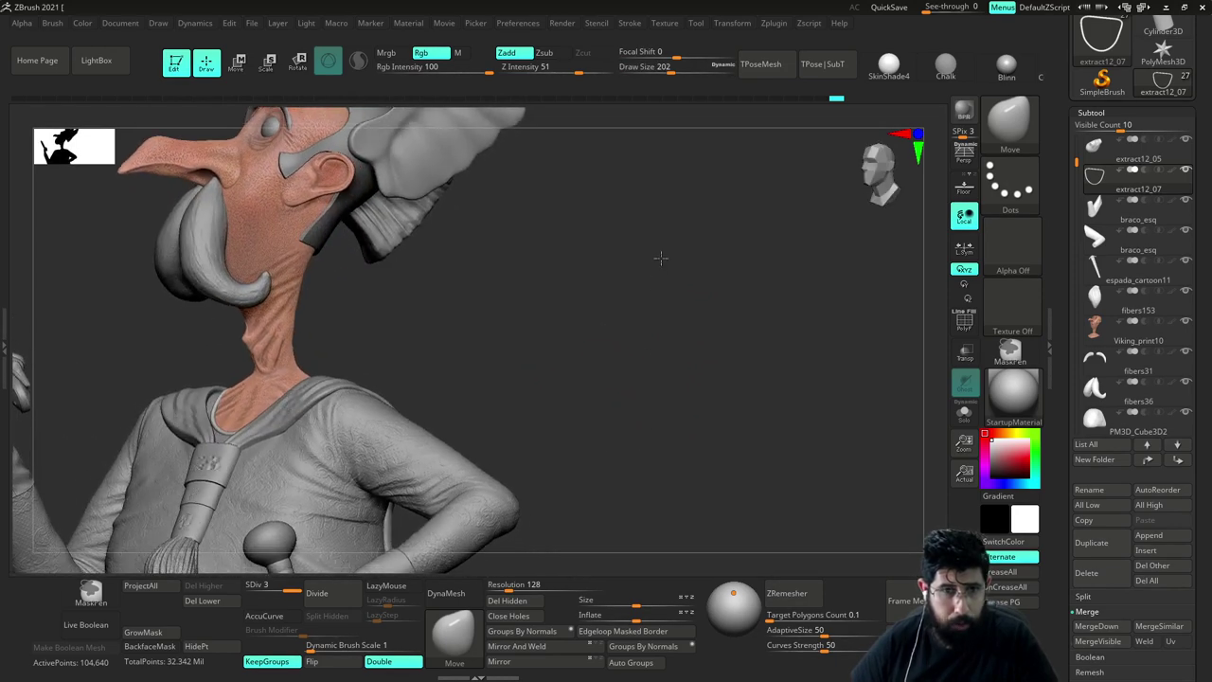
pyautogui.keyDown('alt'); pyautogui.moveTo(660, 257); pyautogui.dragTo(663, 57); pyautogui.keyUp('alt')
pyautogui.keyDown('alt'); pyautogui.moveTo(691, 420); pyautogui.dragTo(339, 349); pyautogui.keyUp('alt')
pyautogui.press('[')
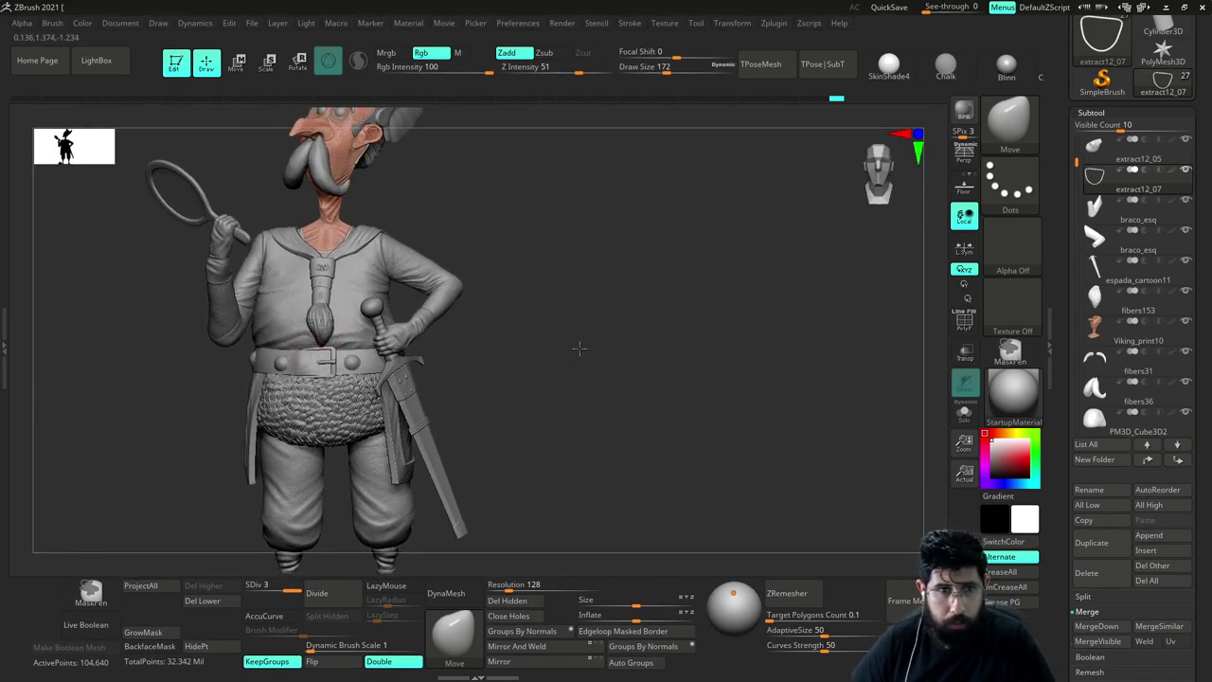
pyautogui.moveTo(578, 348)
pyautogui.mouseDown()
pyautogui.moveTo(595, 351)
pyautogui.moveTo(498, 353)
pyautogui.moveTo(490, 285)
pyautogui.moveTo(441, 266)
pyautogui.mouseUp()
pyautogui.press('s')
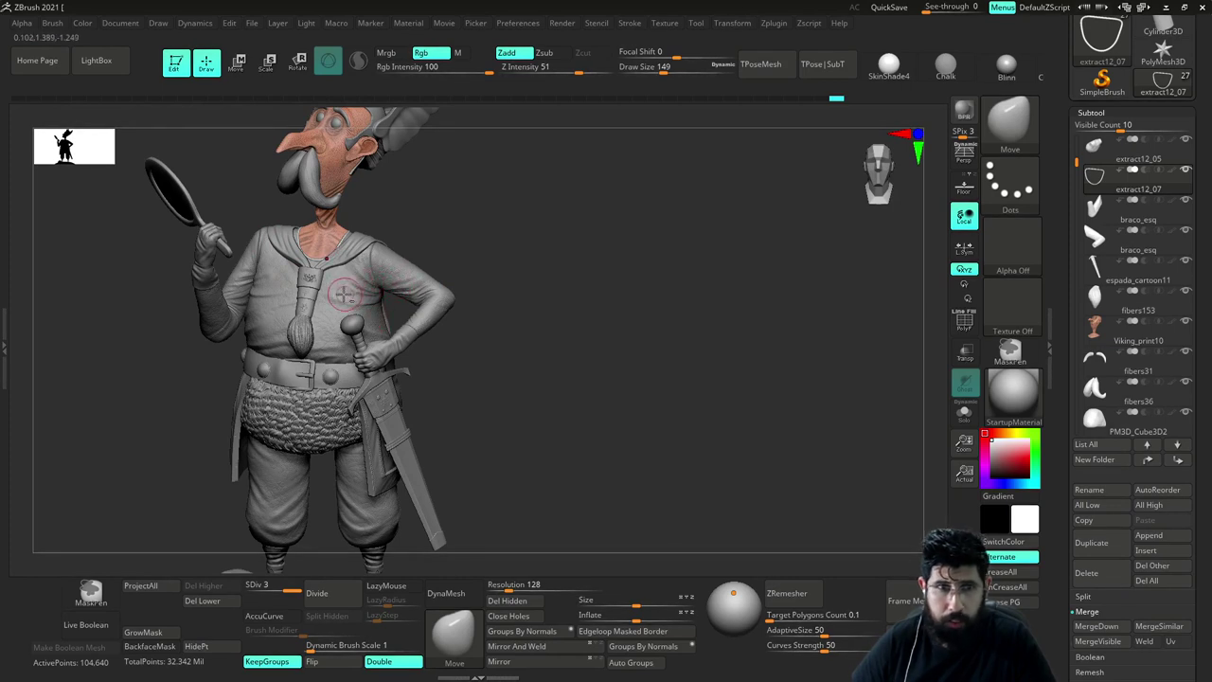
# Select the shirt extract12_05, and switch to the neck scarf extract19_01 as the active subtool
pyautogui.keyDown('alt'); pyautogui.click(359, 284); pyautogui.keyUp('alt')
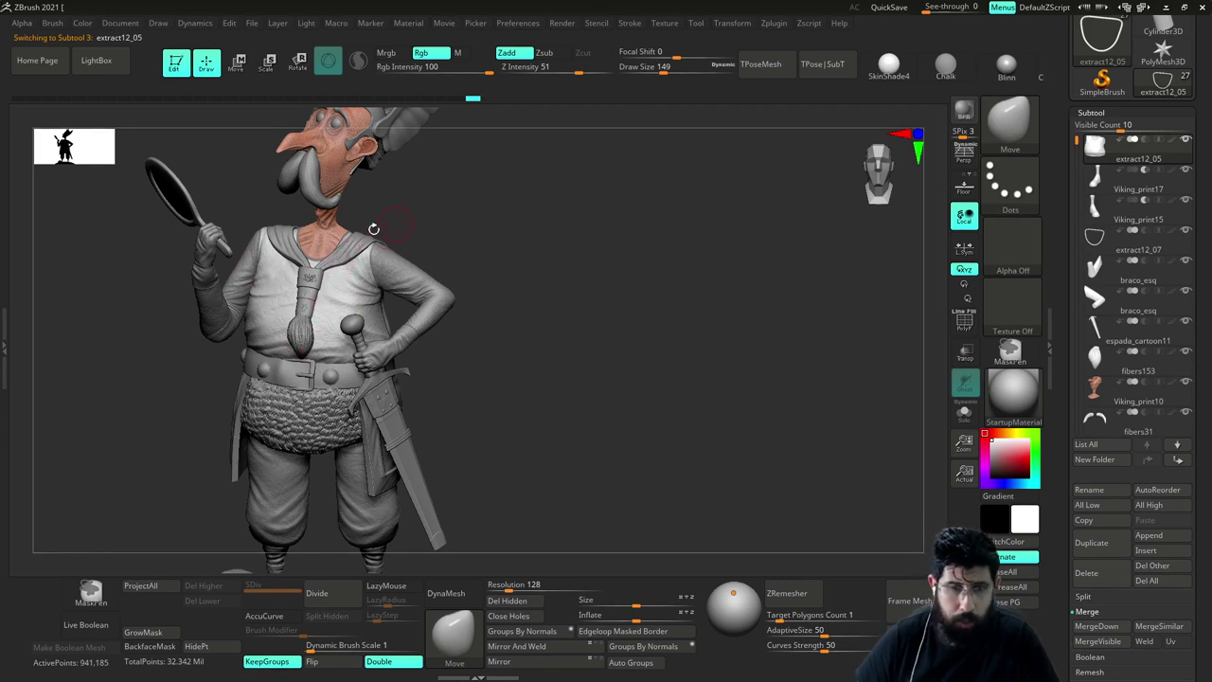
pyautogui.hotkey('shift', 's')
pyautogui.hotkey('shift', 's')
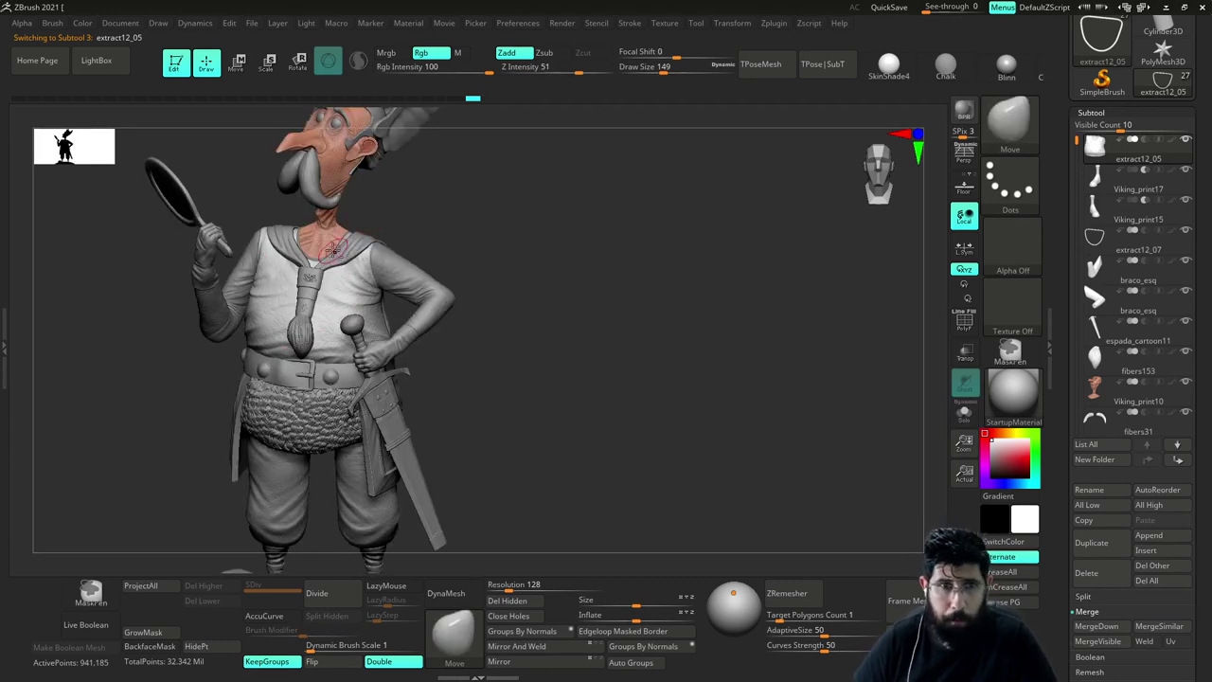
pyautogui.keyDown('alt'); pyautogui.click(346, 248); pyautogui.keyUp('alt')
pyautogui.press('ctrl')
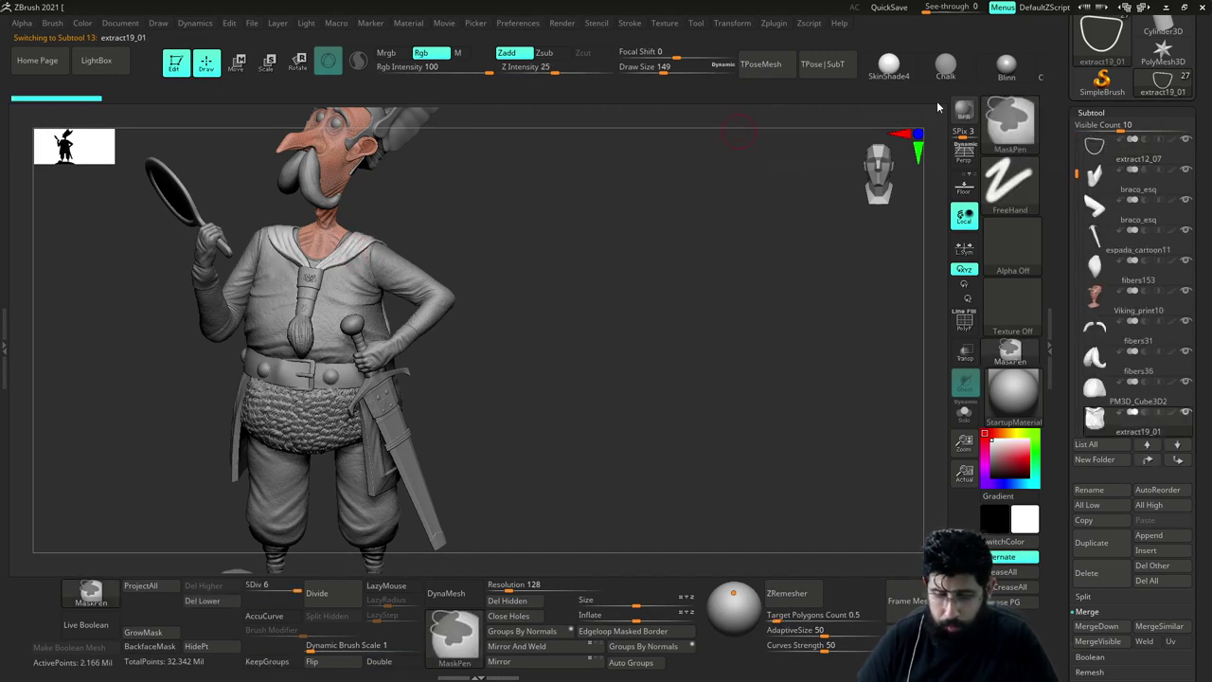
# Move the neck scarf extract19_01 up to the top of the subtool list
pyautogui.hotkey('ctrl', 'Up')
pyautogui.hotkey('ctrl', 'Up')
pyautogui.hotkey('ctrl', 'Up')
pyautogui.hotkey('ctrl', 'Up')
pyautogui.hotkey('ctrl', 'Up')
pyautogui.hotkey('ctrl', 'Up')
pyautogui.hotkey('ctrl', 'Up')
pyautogui.hotkey('ctrl', 'Up')
pyautogui.hotkey('ctrl', 'Up')
pyautogui.hotkey('ctrl', 'Up')
pyautogui.hotkey('ctrl', 'Up')
pyautogui.hotkey('ctrl', 'Up')
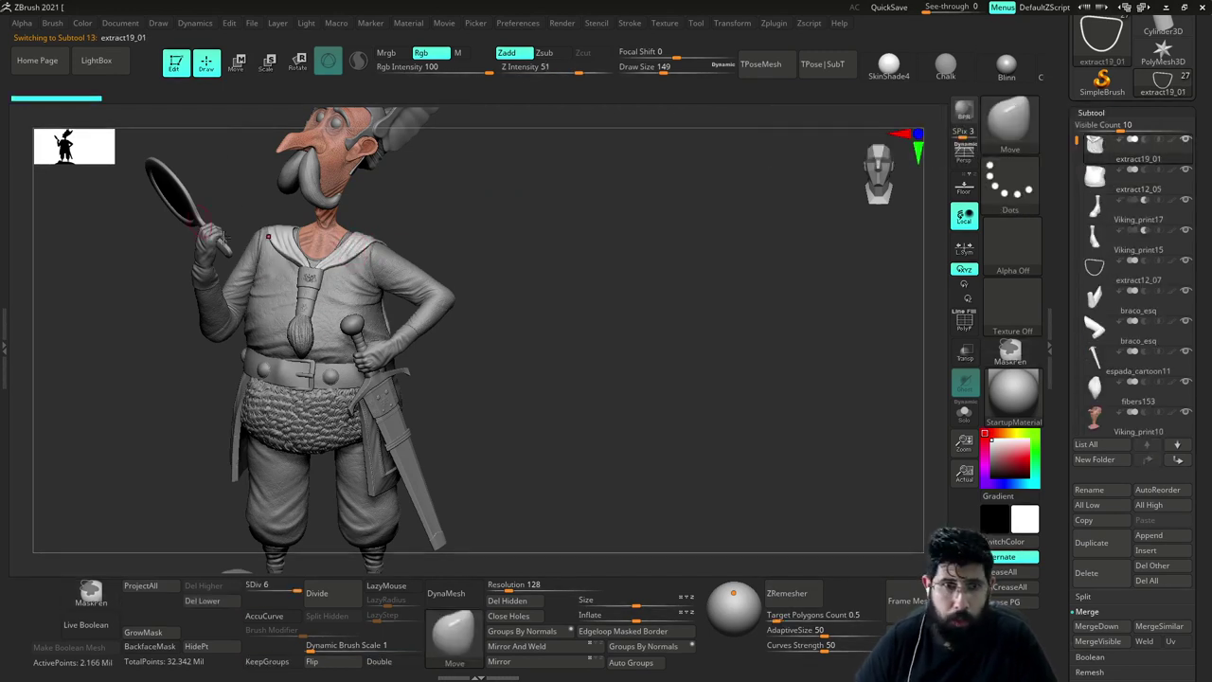
pyautogui.moveTo(319, 278); pyautogui.dragTo(328, 275)
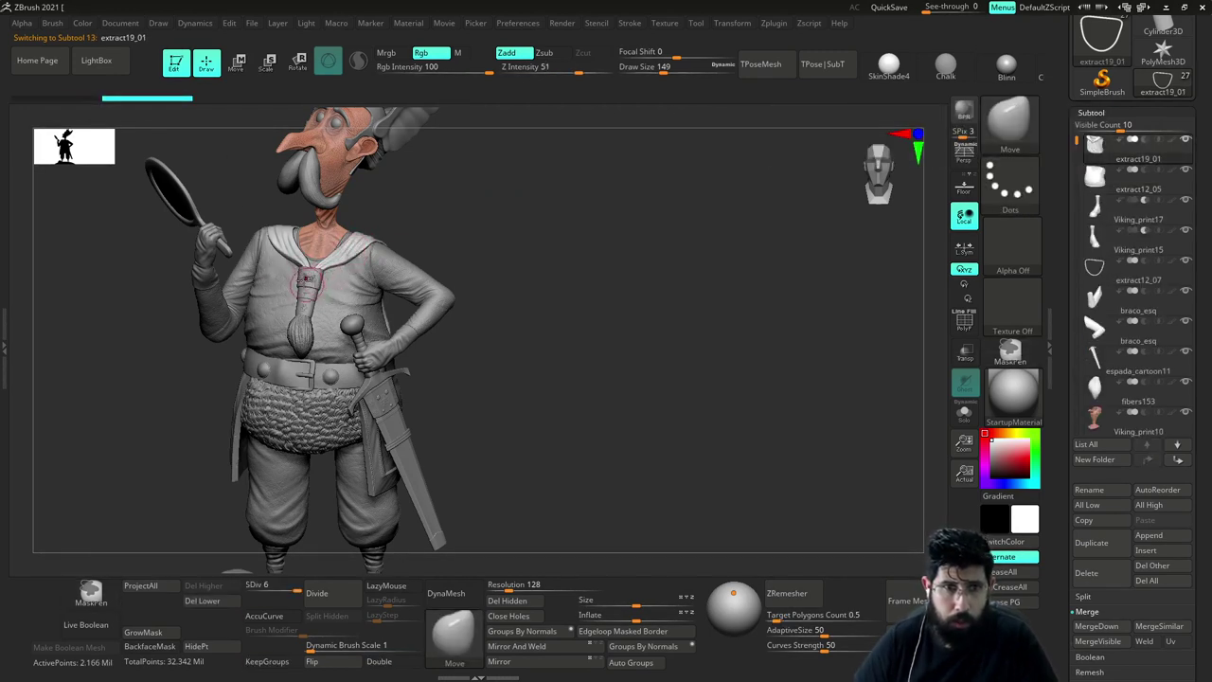
# Reorder the scarf ring extract18 and the tassel fibers153 to the top of the subtool list
pyautogui.keyDown('alt'); pyautogui.click(315, 288); pyautogui.keyUp('alt')
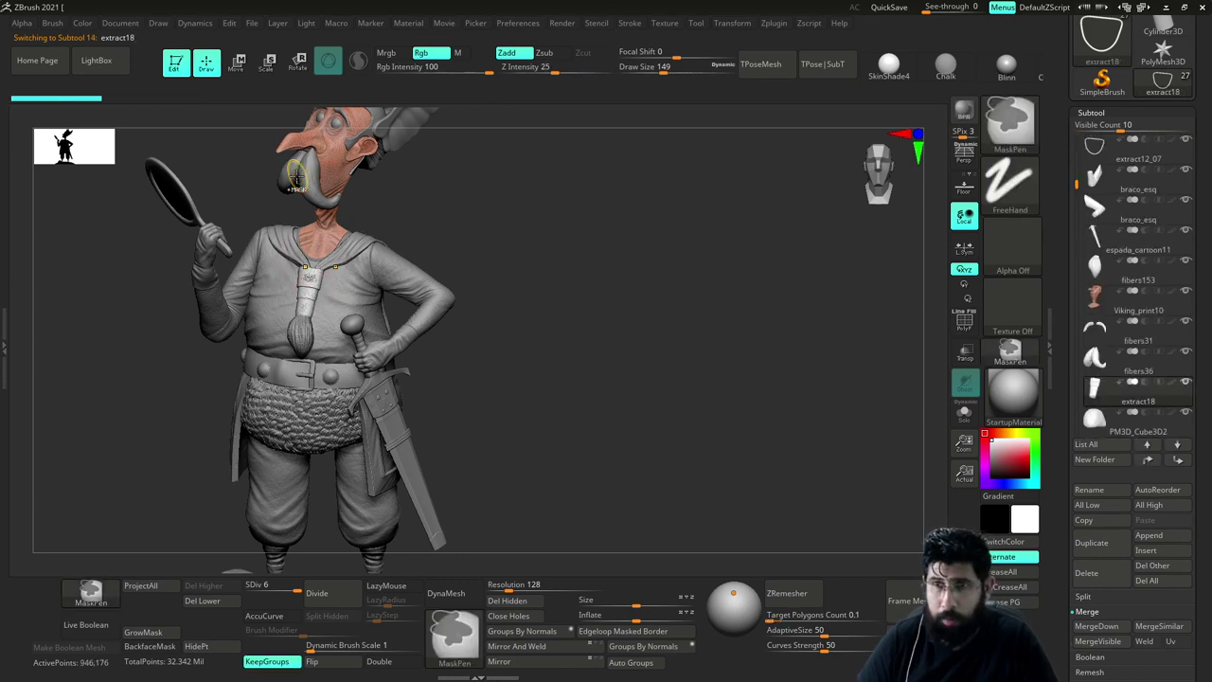
pyautogui.keyDown('alt'); pyautogui.click(304, 334); pyautogui.keyUp('alt')
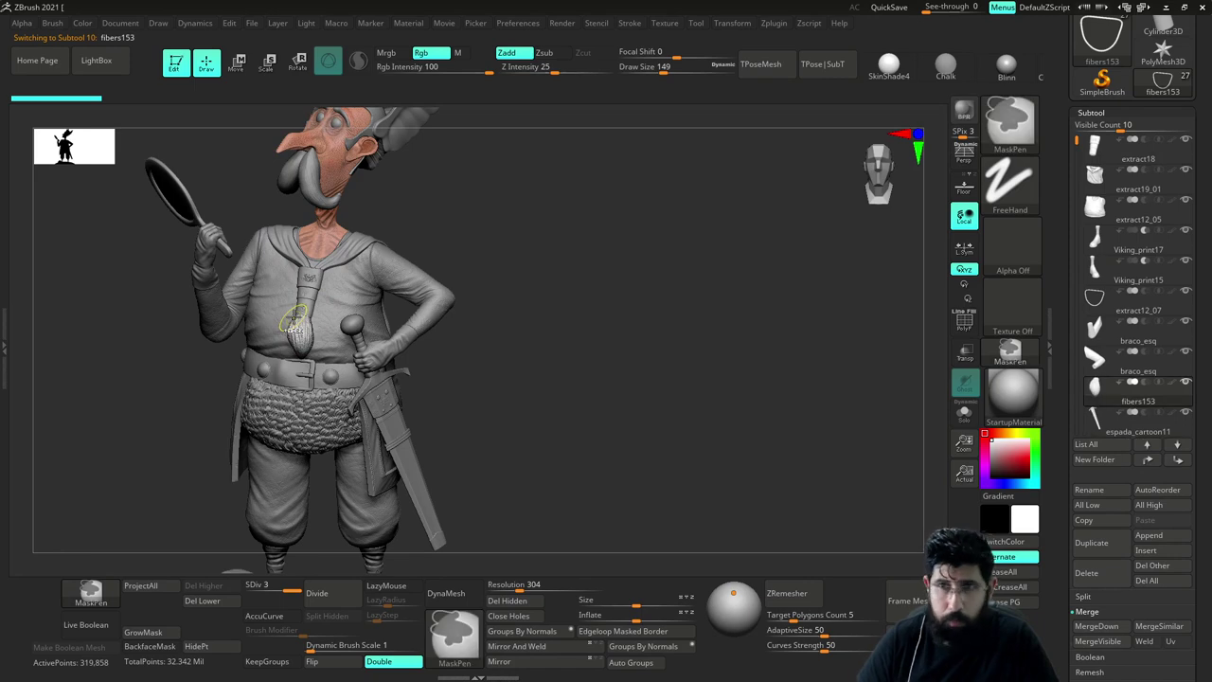
pyautogui.hotkey('ctrl', 'Up')
pyautogui.hotkey('ctrl', 'Up')
pyautogui.hotkey('ctrl', 'Up')
pyautogui.hotkey('ctrl', 'Up')
pyautogui.hotkey('ctrl', 'Up')
pyautogui.hotkey('ctrl', 'Up')
pyautogui.hotkey('ctrl', 'Up')
pyautogui.hotkey('ctrl', 'Up')
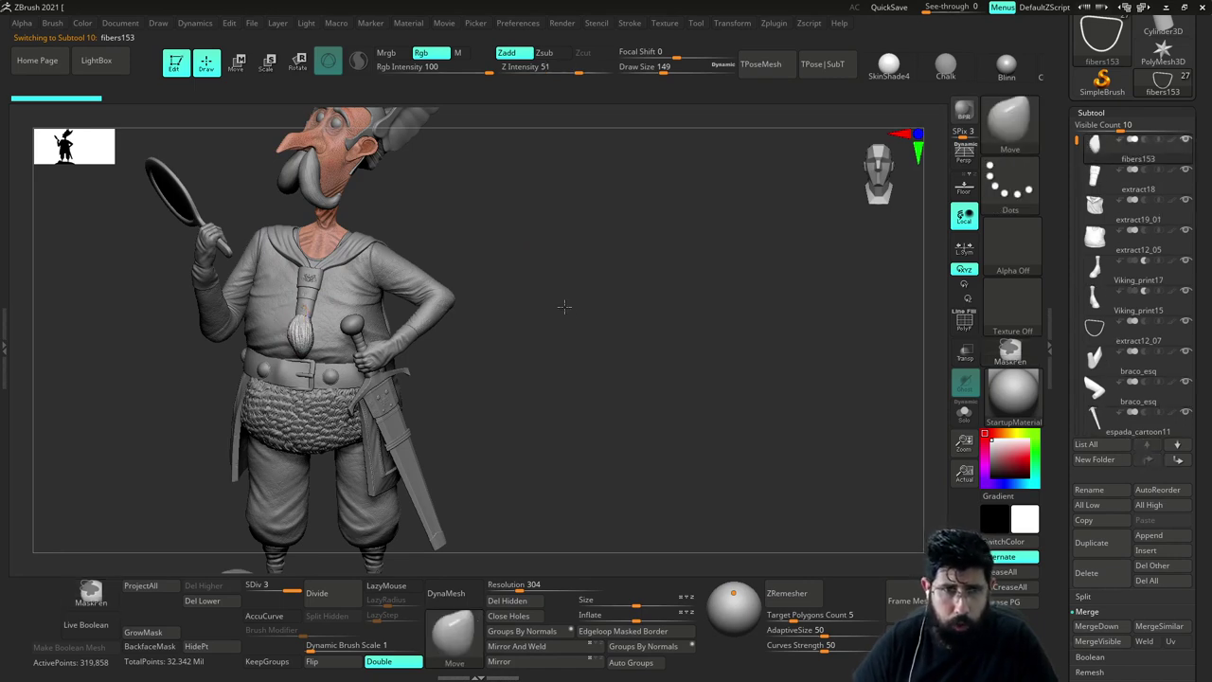
# Isolate the scarf ring extract18 and prepare the Move brush with draw size 108 and BackfaceMask enabled
pyautogui.keyDown('alt'); pyautogui.moveTo(564, 307); pyautogui.dragTo(578, 391); pyautogui.keyUp('alt')
pyautogui.moveTo(610, 227)
pyautogui.mouseDown()
pyautogui.moveTo(628, 309)
pyautogui.moveTo(620, 243)
pyautogui.mouseUp()
pyautogui.press('s')
pyautogui.moveTo(323, 209); pyautogui.dragTo(313, 207)
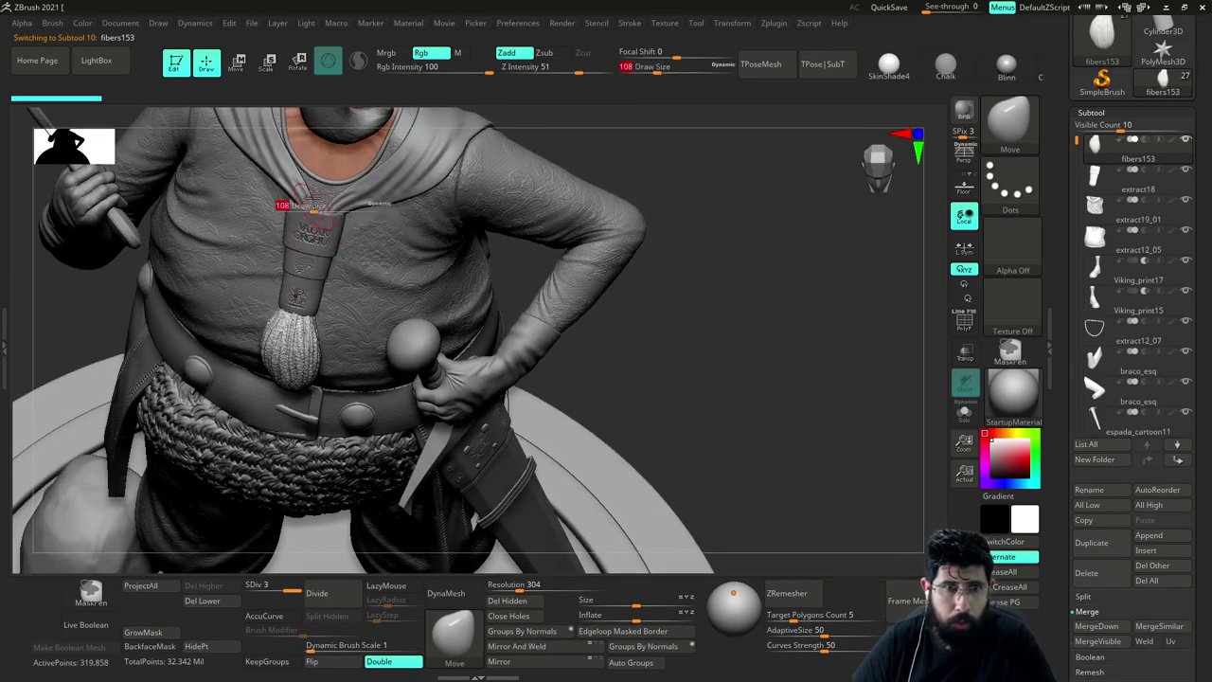
pyautogui.keyDown('alt'); pyautogui.click(326, 228); pyautogui.keyUp('alt')
pyautogui.hotkey('alt', 's')
pyautogui.moveTo(676, 148); pyautogui.dragTo(483, 336)
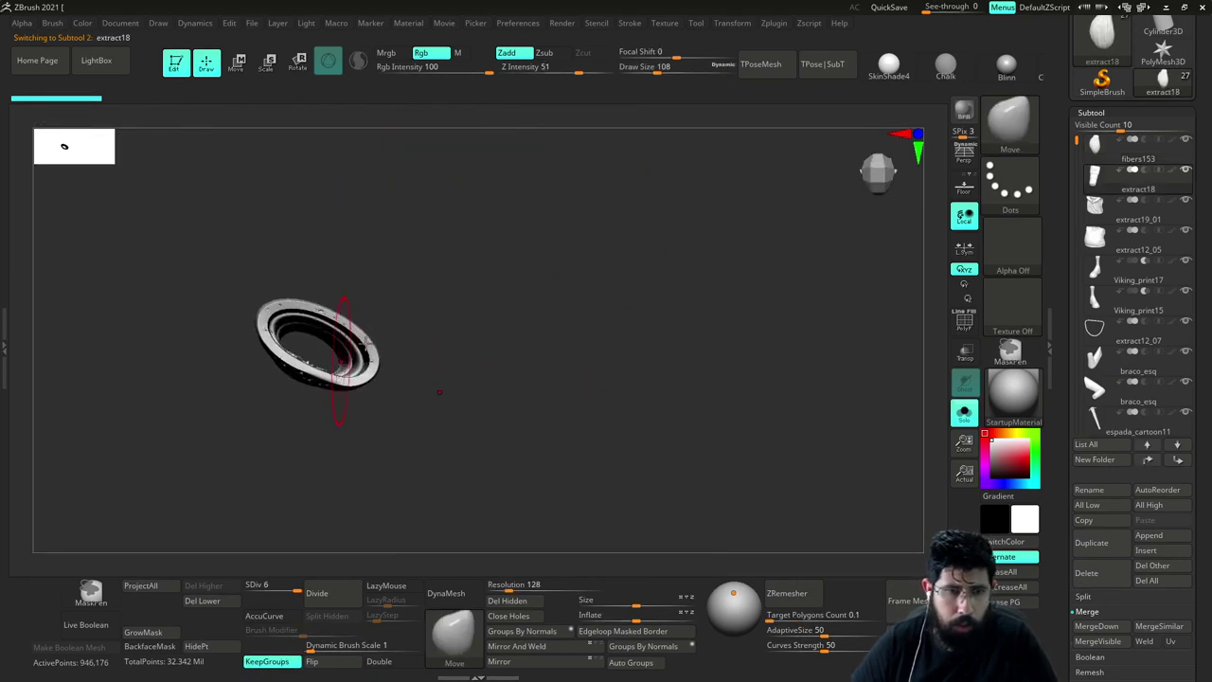
pyautogui.moveTo(367, 343); pyautogui.dragTo(545, 353)
pyautogui.moveTo(465, 358); pyautogui.dragTo(460, 368)
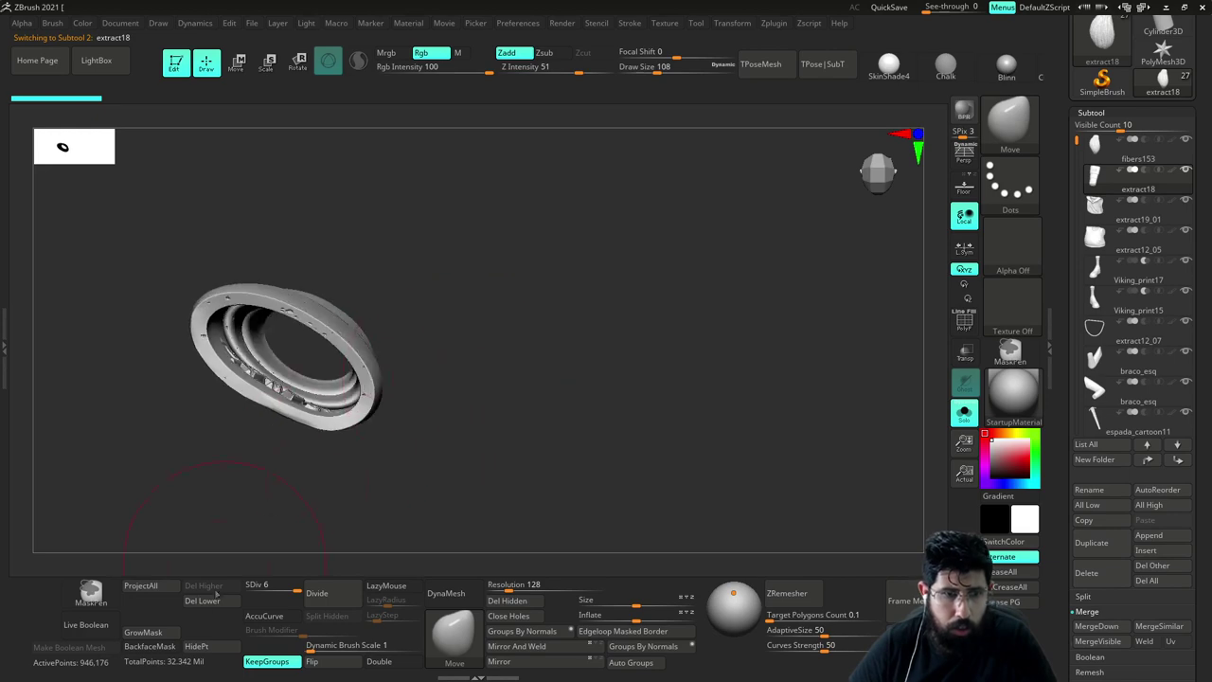
pyautogui.click(165, 649)
# Pull the scarf ring's inner wall across its hollow opening with the Move brush, checking it against the full figure
pyautogui.hotkey('shift', 's')
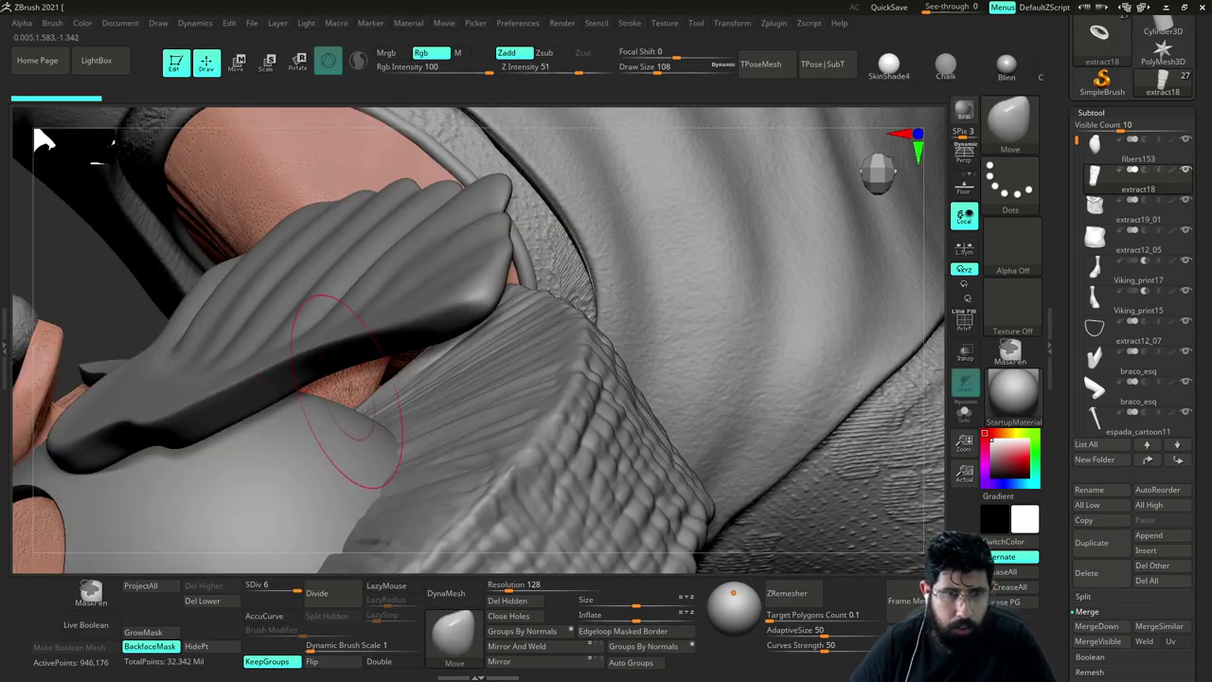
pyautogui.hotkey('shift', 's')
pyautogui.moveTo(373, 323); pyautogui.dragTo(352, 341)
pyautogui.hotkey('shift', 's')
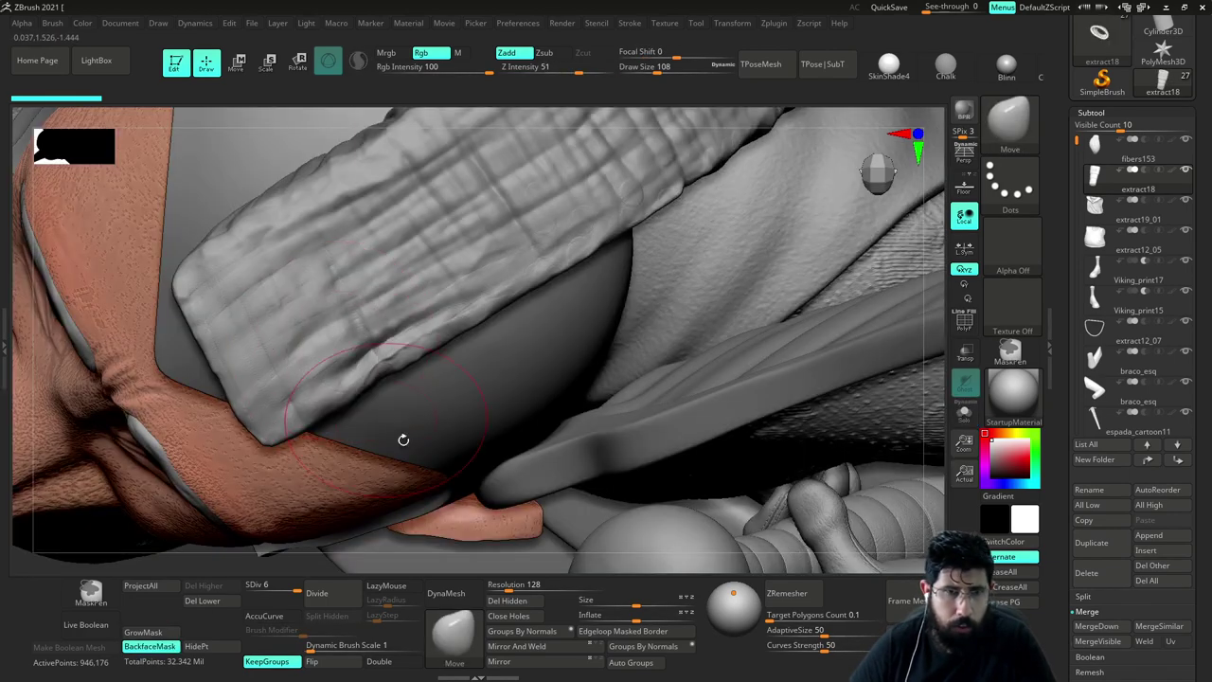
pyautogui.moveTo(936, 241)
pyautogui.mouseDown()
pyautogui.moveTo(936, 206)
pyautogui.moveTo(925, 225)
pyautogui.moveTo(873, 225)
pyautogui.mouseUp()
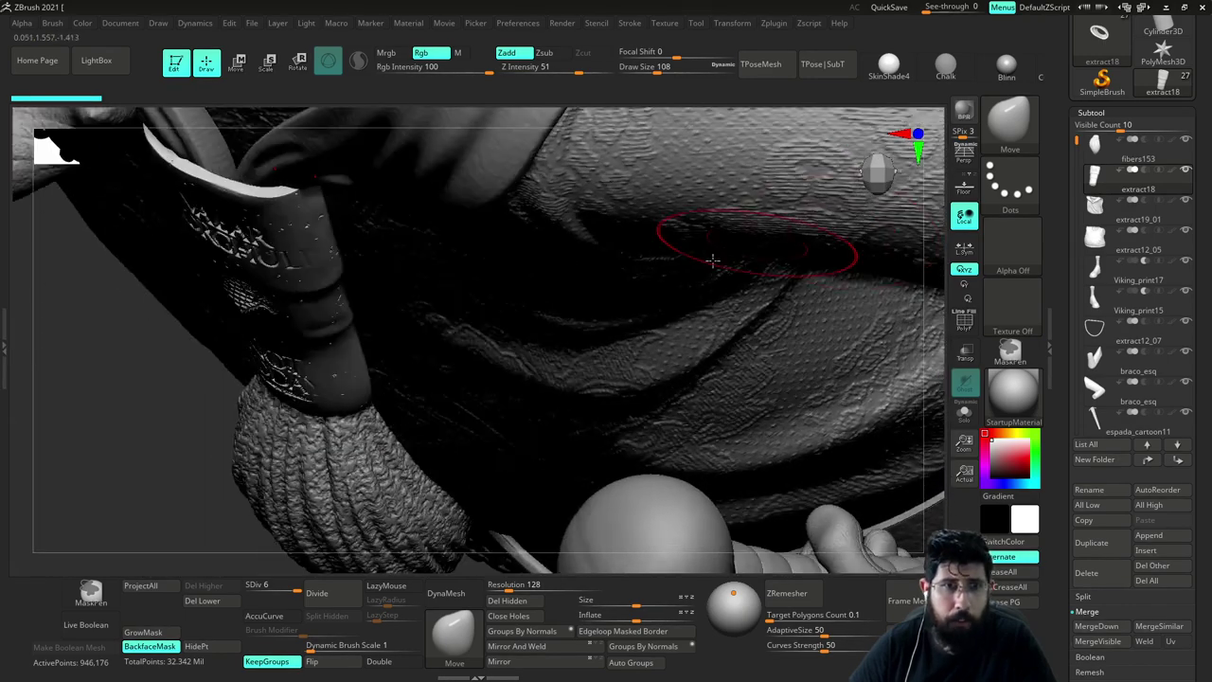
pyautogui.hotkey('alt', 's')
pyautogui.moveTo(400, 295); pyautogui.dragTo(454, 339)
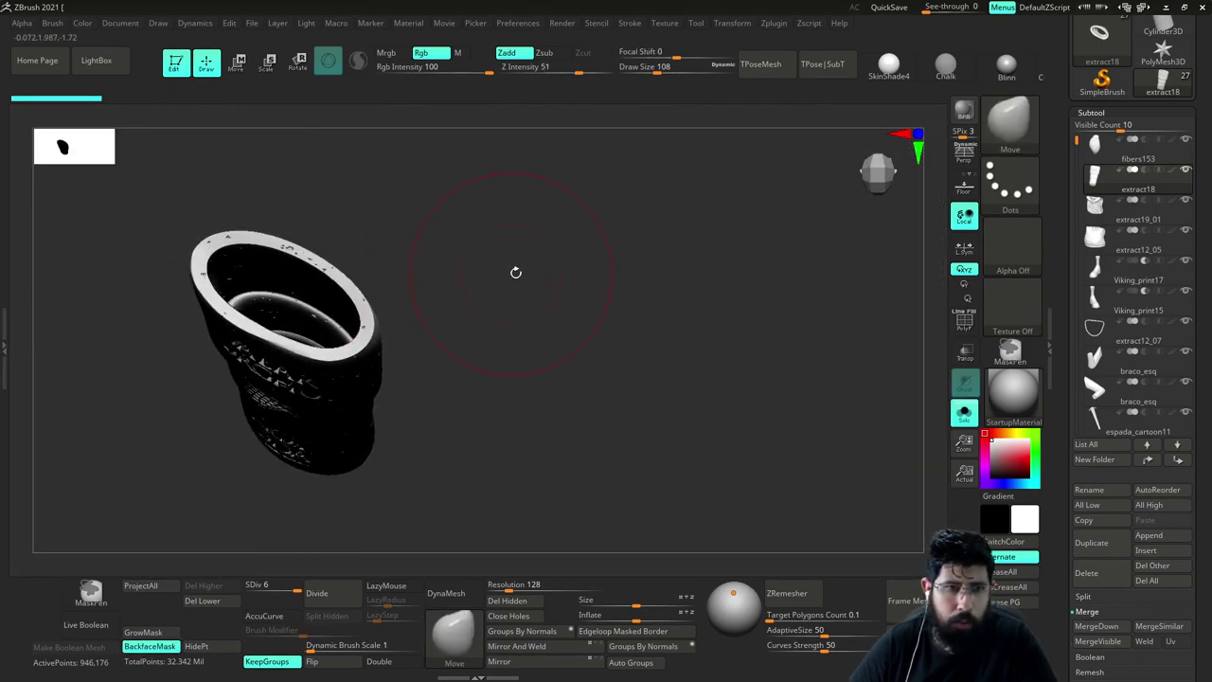
pyautogui.moveTo(514, 271); pyautogui.dragTo(514, 306)
pyautogui.moveTo(282, 403); pyautogui.dragTo(279, 389)
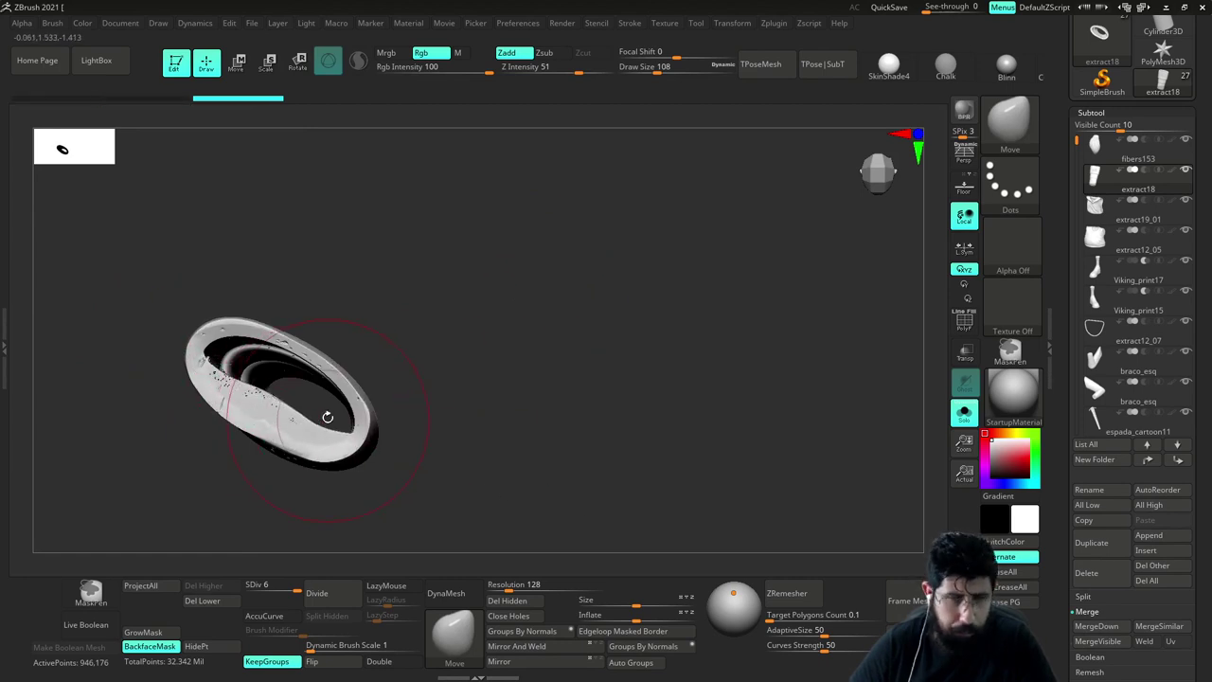
pyautogui.moveTo(328, 392); pyautogui.dragTo(332, 385)
pyautogui.hotkey('shift', 's')
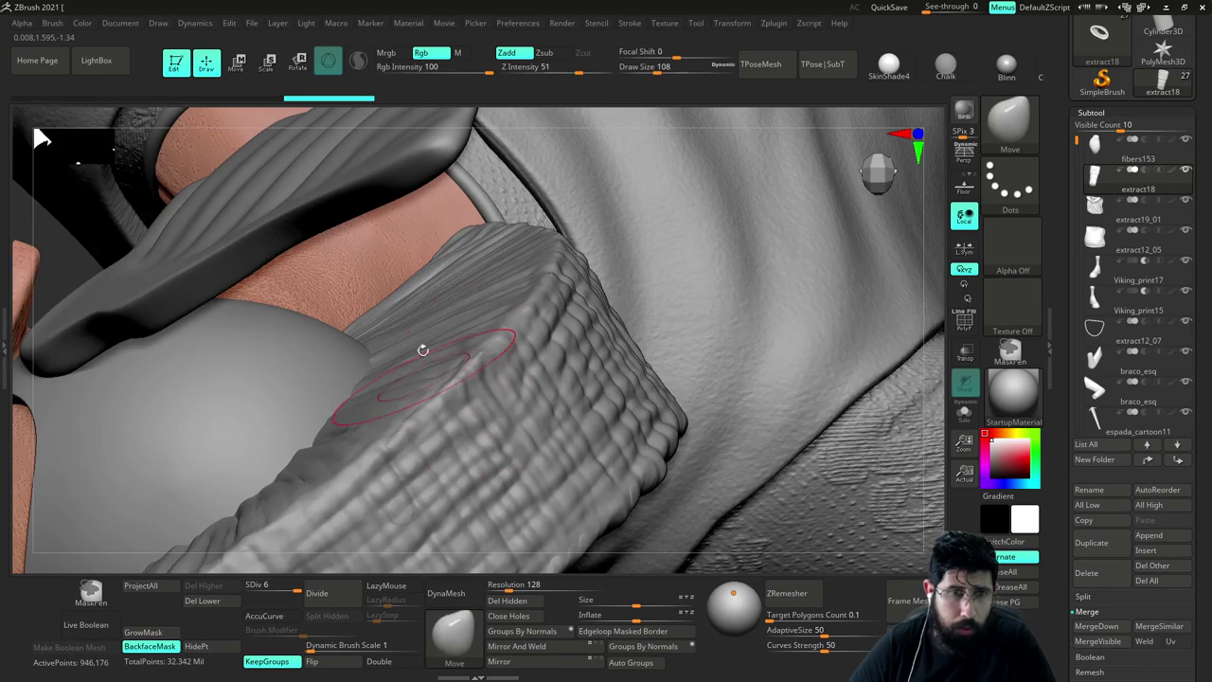
# Reduce the Move brush draw size to 62 and push the ring's inner surface further to fill the opening behind the rim
pyautogui.moveTo(942, 228)
pyautogui.mouseDown()
pyautogui.moveTo(949, 178)
pyautogui.moveTo(940, 218)
pyautogui.mouseUp()
pyautogui.hotkey('shift', 's')
pyautogui.moveTo(409, 392)
pyautogui.mouseDown()
pyautogui.moveTo(427, 347)
pyautogui.moveTo(410, 378)
pyautogui.mouseUp()
pyautogui.press('s')
pyautogui.moveTo(282, 390); pyautogui.dragTo(214, 371)
pyautogui.press('s')
pyautogui.moveTo(381, 317); pyautogui.dragTo(399, 251)
pyautogui.moveTo(398, 338); pyautogui.dragTo(270, 414)
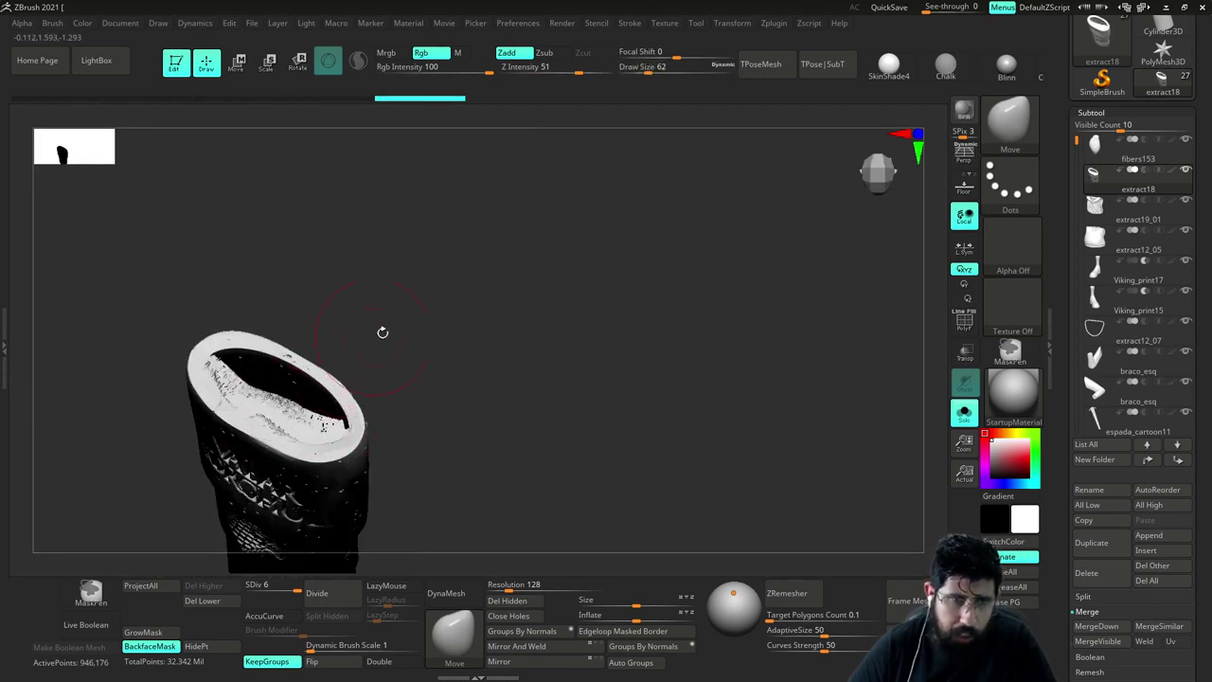
pyautogui.moveTo(383, 332)
pyautogui.mouseDown()
pyautogui.moveTo(367, 381)
pyautogui.moveTo(341, 394)
pyautogui.mouseUp()
pyautogui.moveTo(437, 319)
pyautogui.mouseDown()
pyautogui.moveTo(397, 368)
pyautogui.moveTo(407, 379)
pyautogui.mouseUp()
pyautogui.moveTo(407, 379); pyautogui.dragTo(399, 386)
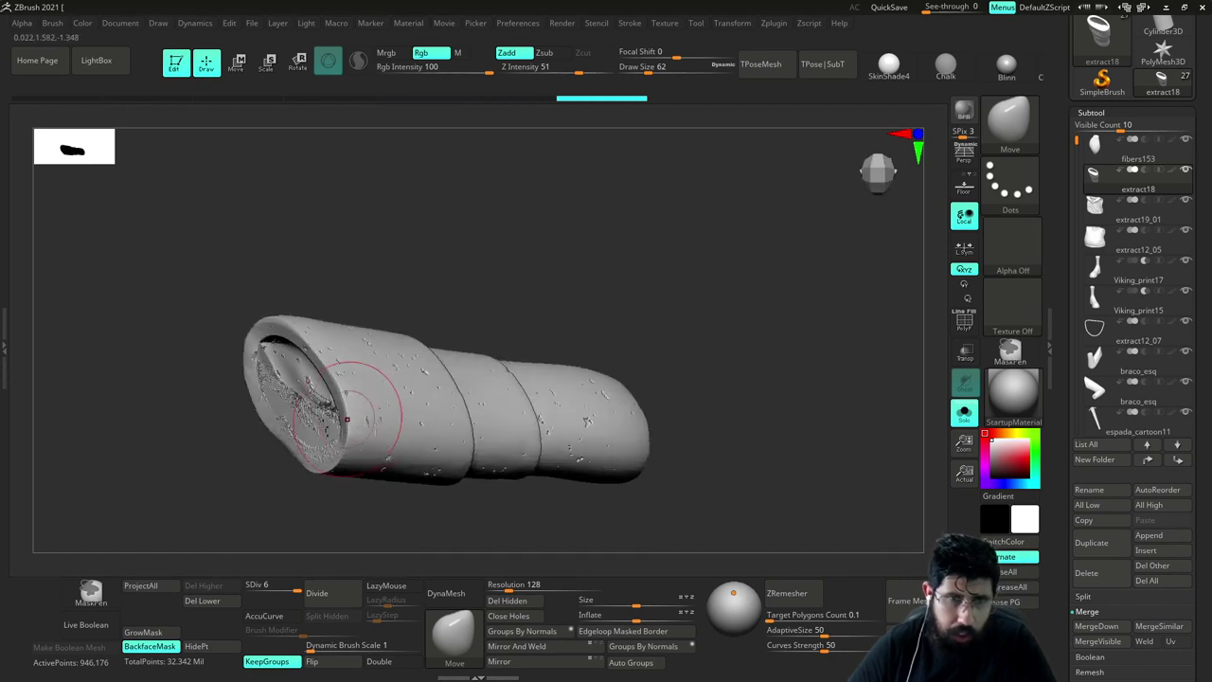
pyautogui.moveTo(248, 494); pyautogui.dragTo(280, 481)
pyautogui.moveTo(285, 371)
pyautogui.mouseDown()
pyautogui.moveTo(273, 393)
pyautogui.moveTo(299, 412)
pyautogui.mouseUp()
pyautogui.moveTo(361, 305); pyautogui.dragTo(407, 294)
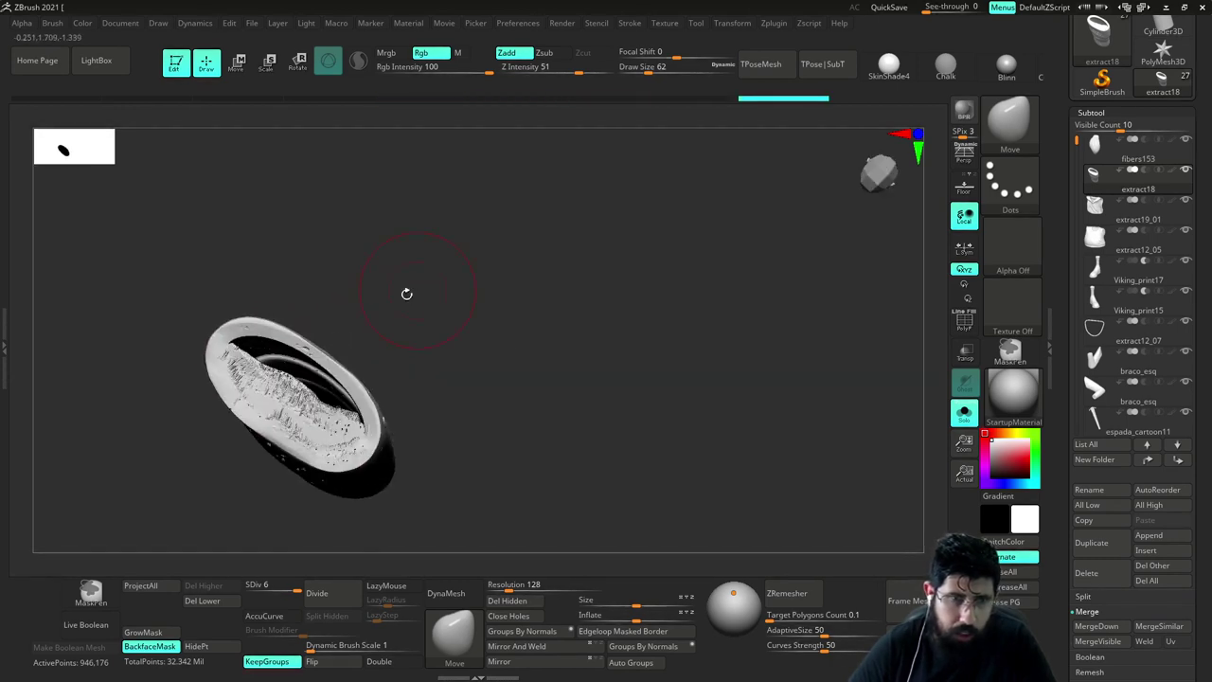
pyautogui.moveTo(287, 399); pyautogui.dragTo(303, 378)
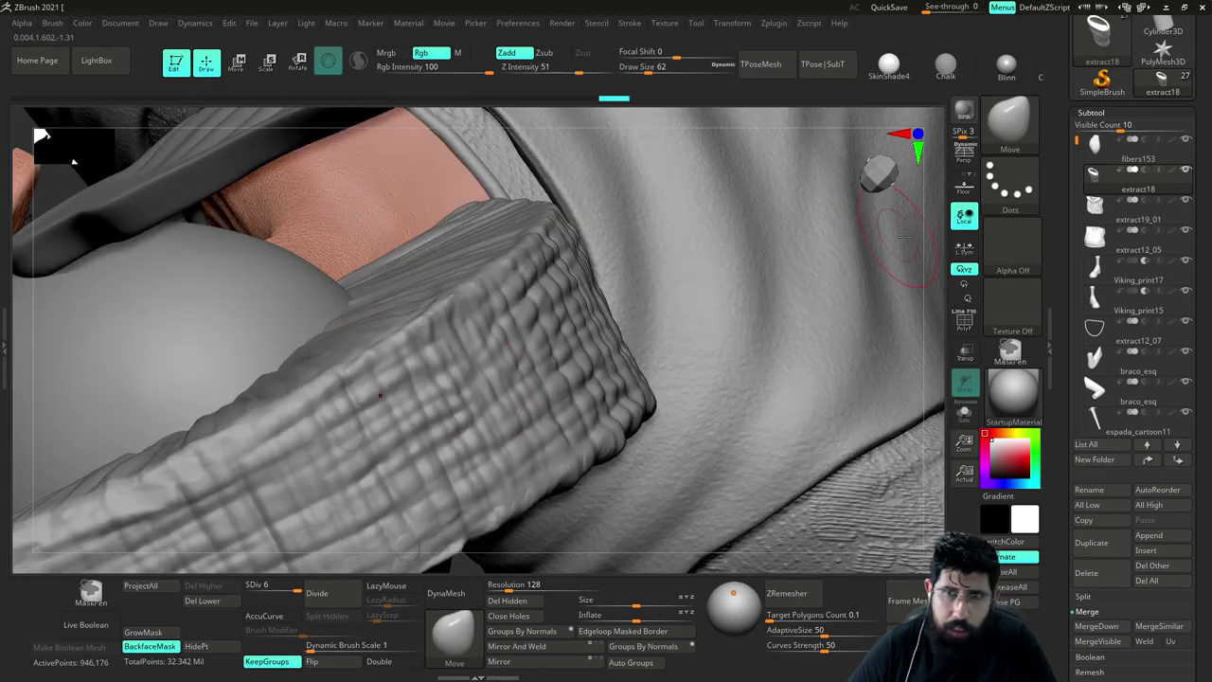
pyautogui.keyDown('alt'); pyautogui.moveTo(939, 187); pyautogui.dragTo(847, 189); pyautogui.keyUp('alt')
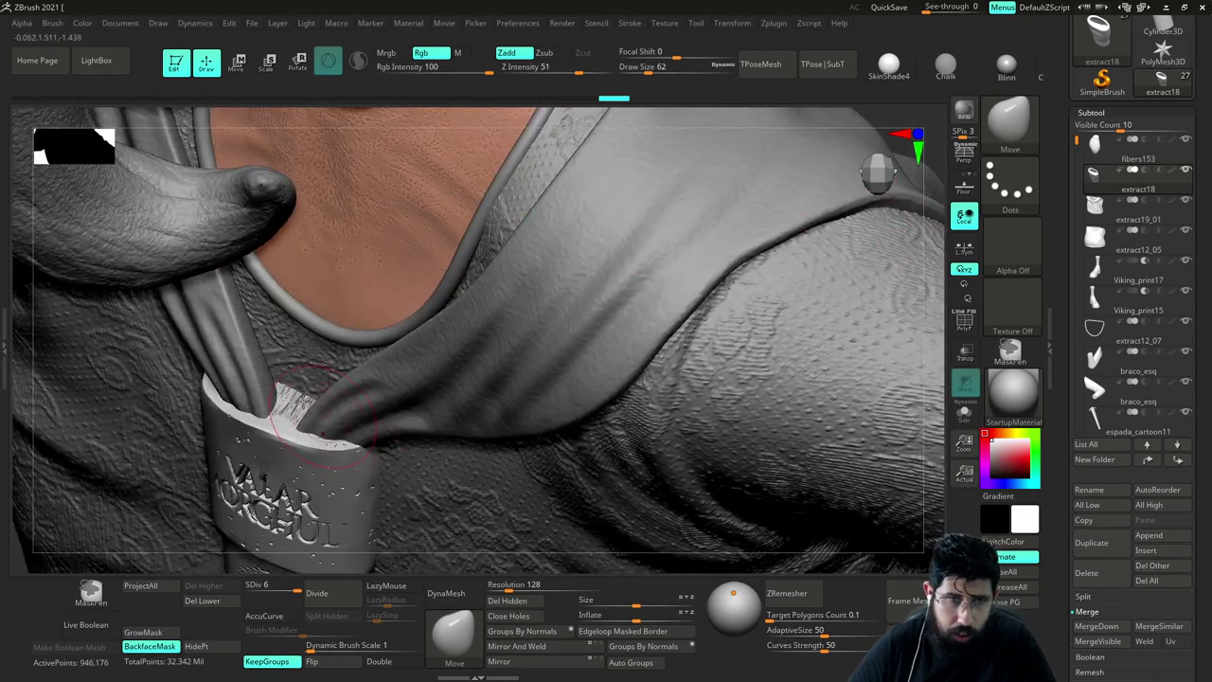
# Smooth the filled interior of the scarf ring and even it out with the Move brush at draw size 65
pyautogui.press('shift')
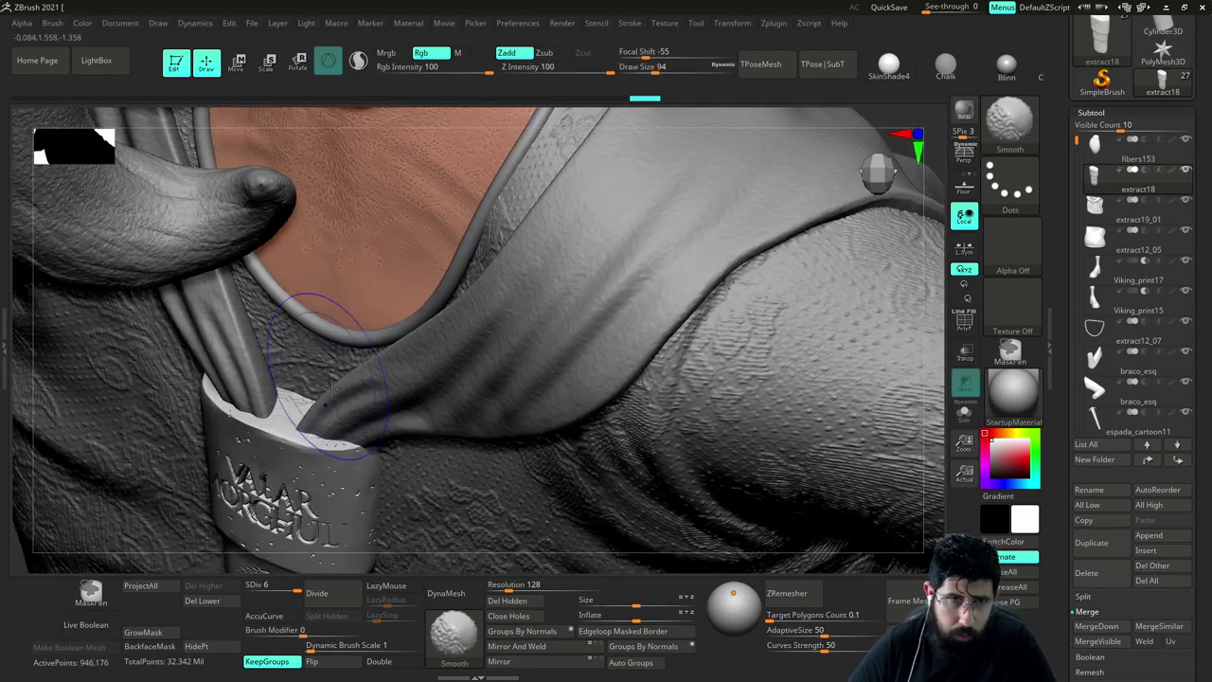
pyautogui.hotkey('shift', 's')
pyautogui.moveTo(381, 301); pyautogui.dragTo(379, 361)
pyautogui.press('s')
pyautogui.moveTo(318, 417); pyautogui.dragTo(311, 417)
pyautogui.moveTo(319, 418)
pyautogui.mouseDown()
pyautogui.moveTo(340, 422)
pyautogui.moveTo(298, 380)
pyautogui.mouseUp()
pyautogui.moveTo(405, 342); pyautogui.dragTo(404, 386)
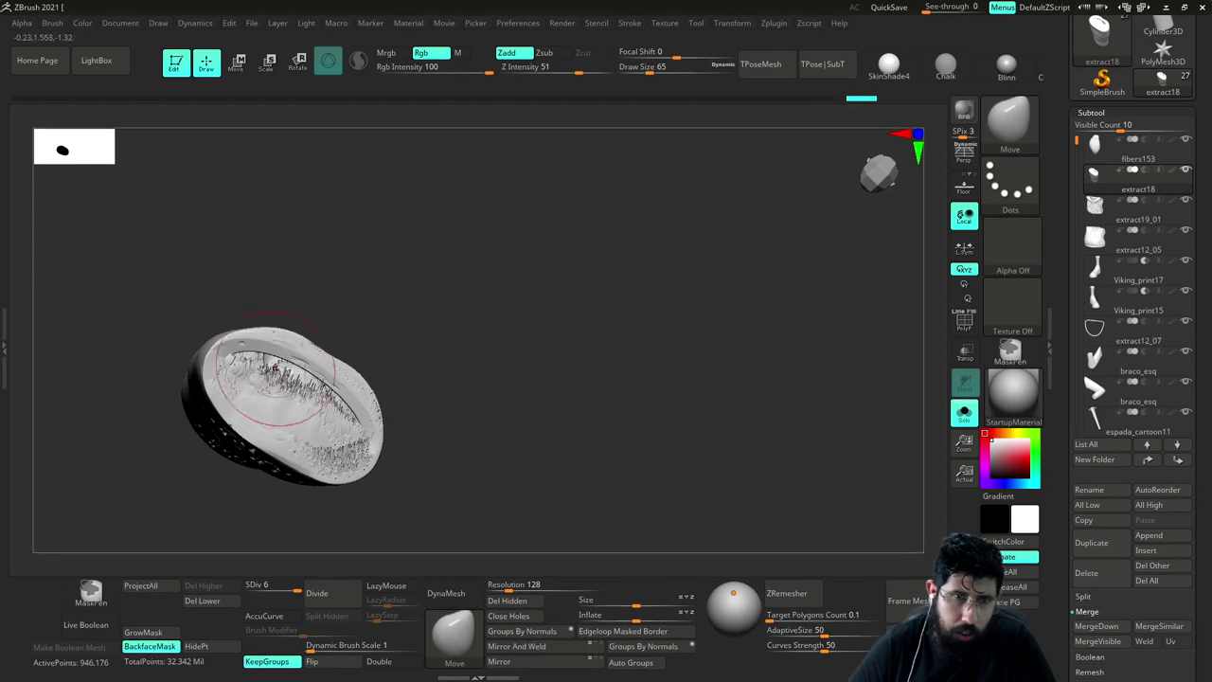
pyautogui.keyDown('shift'); pyautogui.moveTo(295, 377); pyautogui.dragTo(268, 360); pyautogui.keyUp('shift')
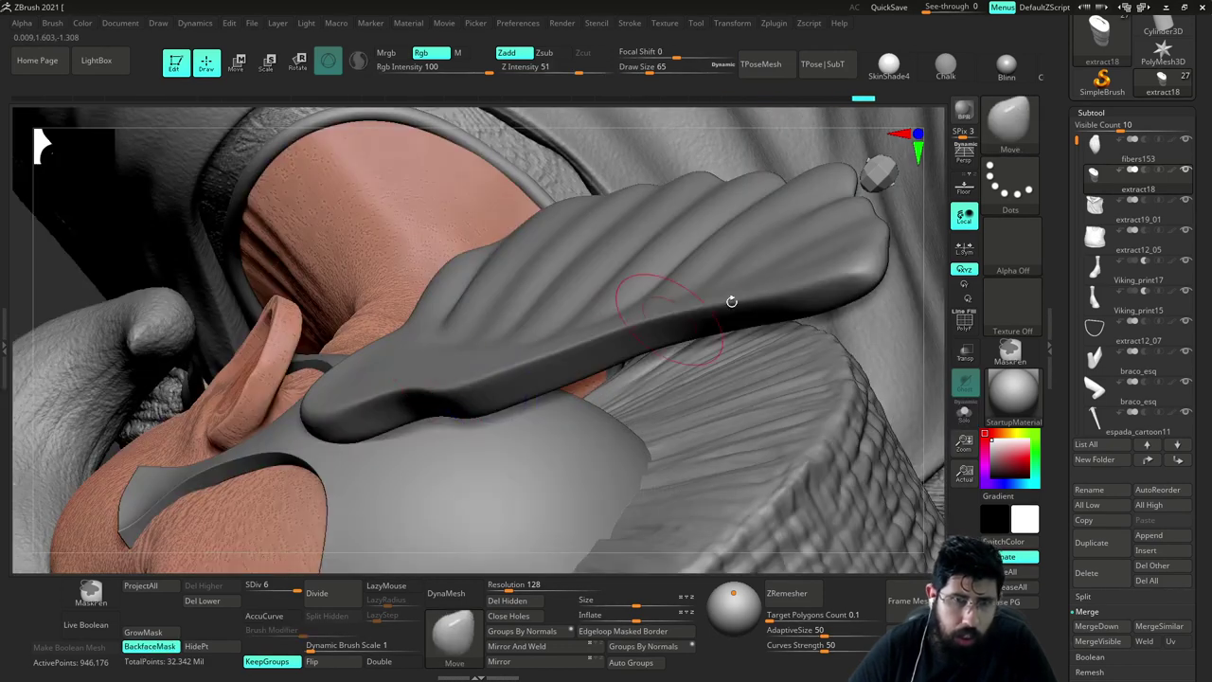
pyautogui.moveTo(935, 217); pyautogui.dragTo(937, 160)
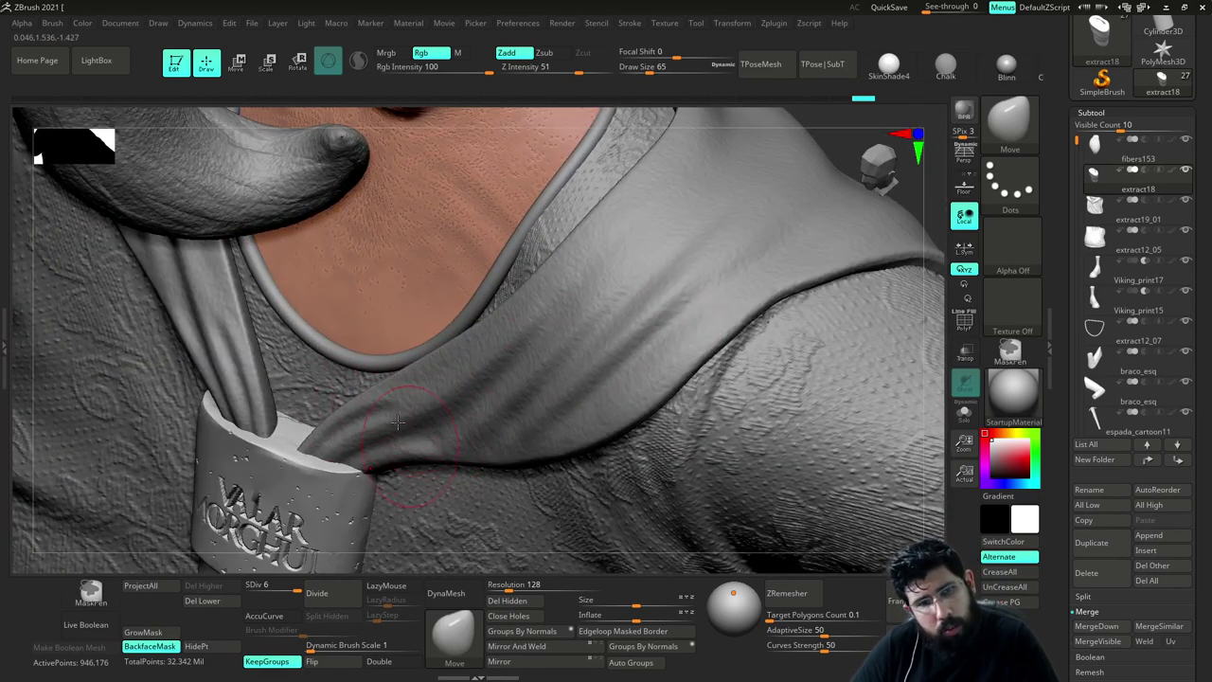
# Select the scarf extract19_01, turn off BackfaceMask and shift its lower end toward the ring with the Move brush at draw size 149
pyautogui.keyDown('alt'); pyautogui.click(414, 419); pyautogui.keyUp('alt')
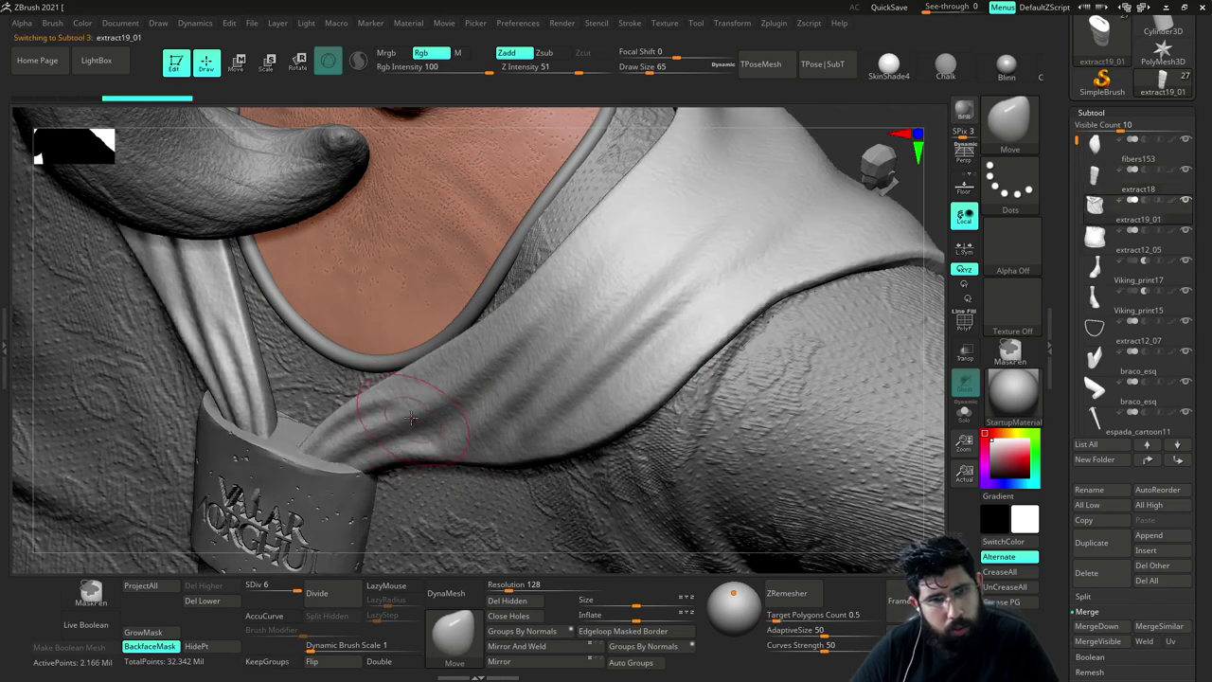
pyautogui.click(177, 645)
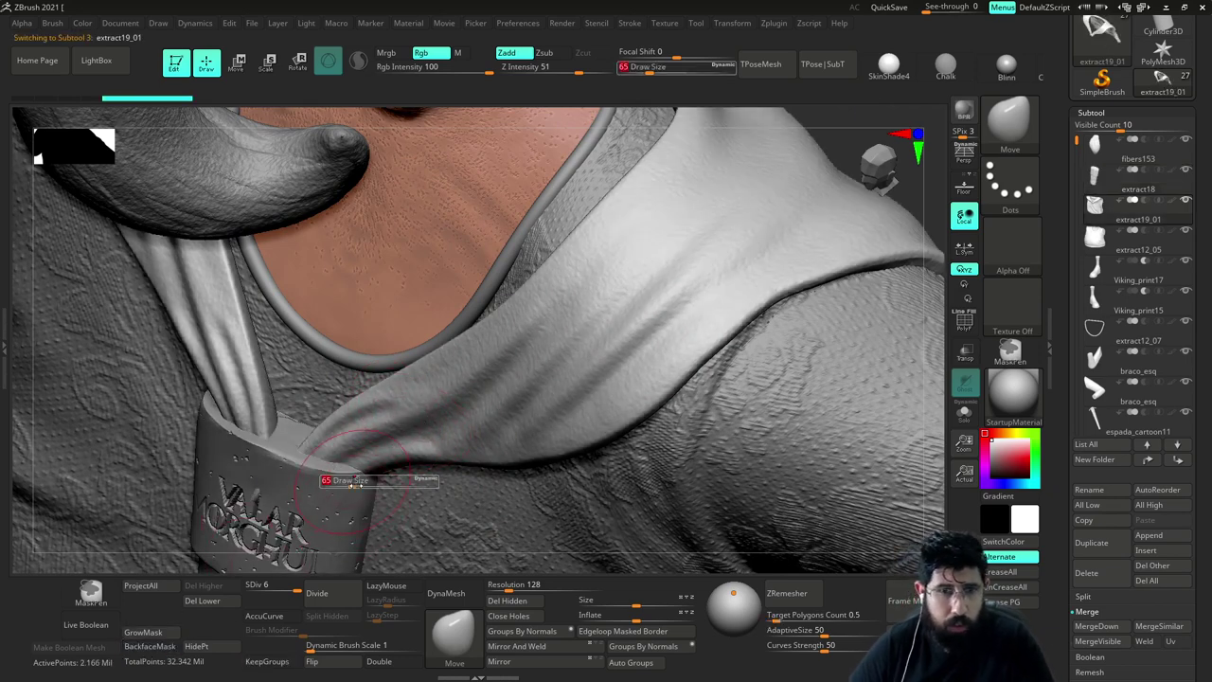
pyautogui.moveTo(355, 486); pyautogui.dragTo(370, 485)
pyautogui.moveTo(947, 169); pyautogui.dragTo(899, 166)
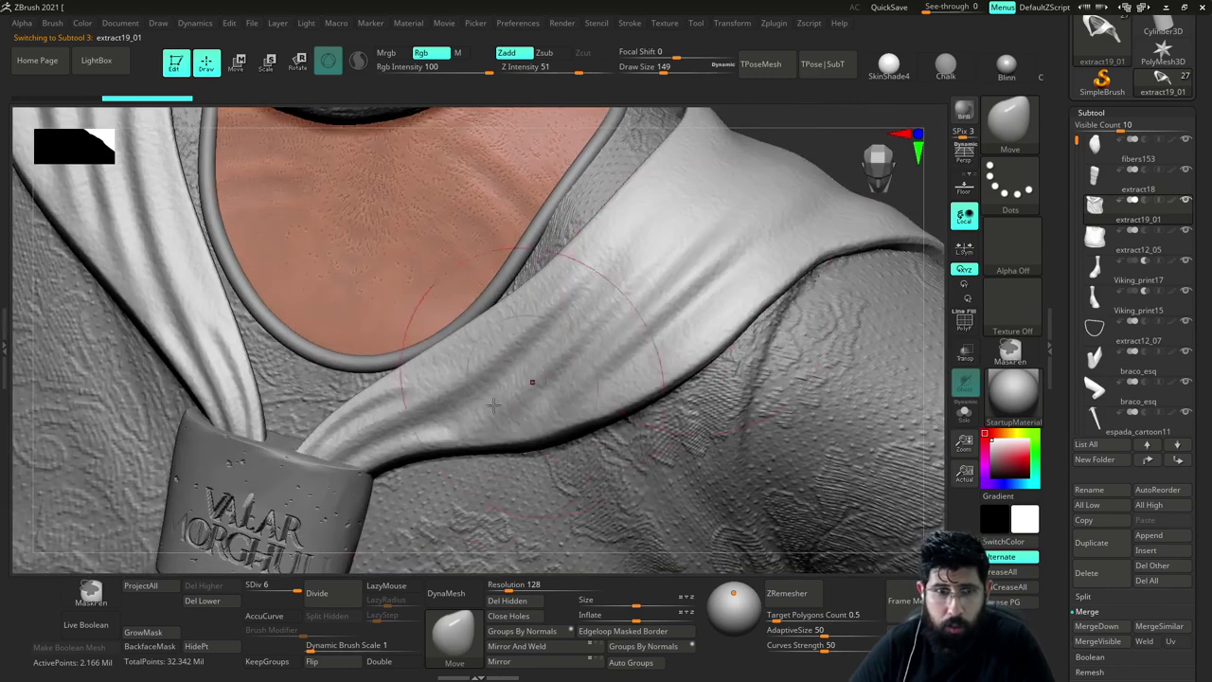
pyautogui.moveTo(411, 422); pyautogui.dragTo(384, 441)
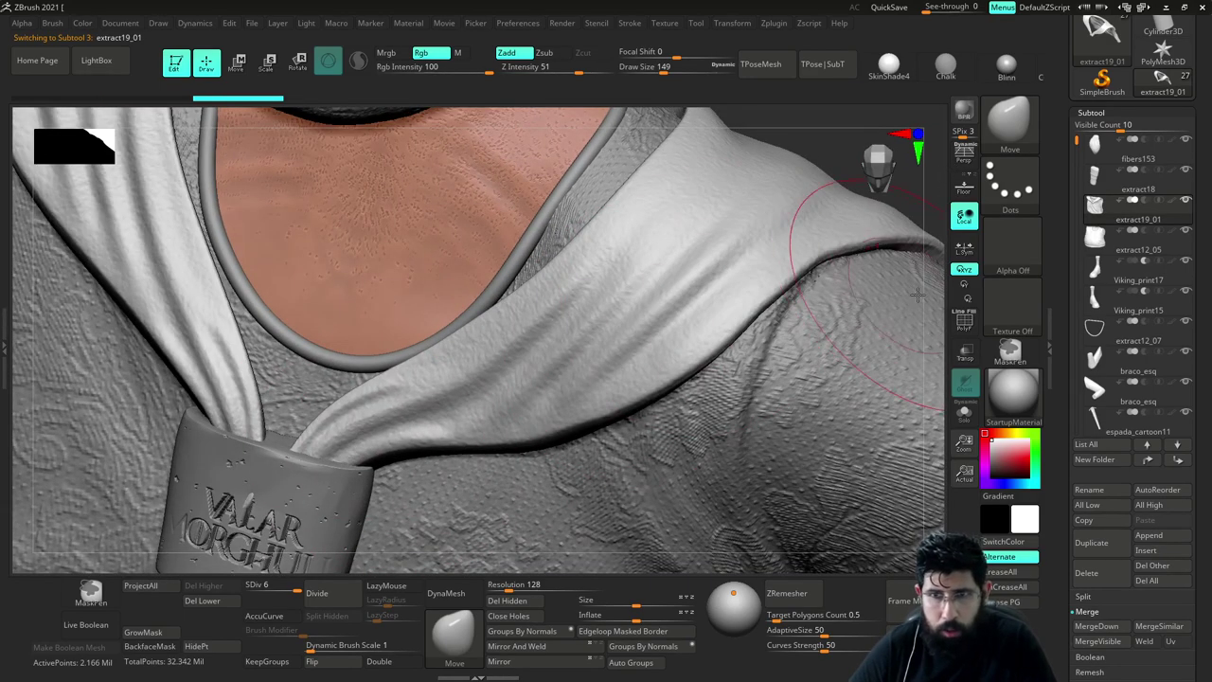
# Adjust both scarf ends with the Move brush so they tuck into the ring's opening from several angles
pyautogui.moveTo(932, 277); pyautogui.dragTo(824, 317)
pyautogui.moveTo(739, 602); pyautogui.dragTo(766, 550)
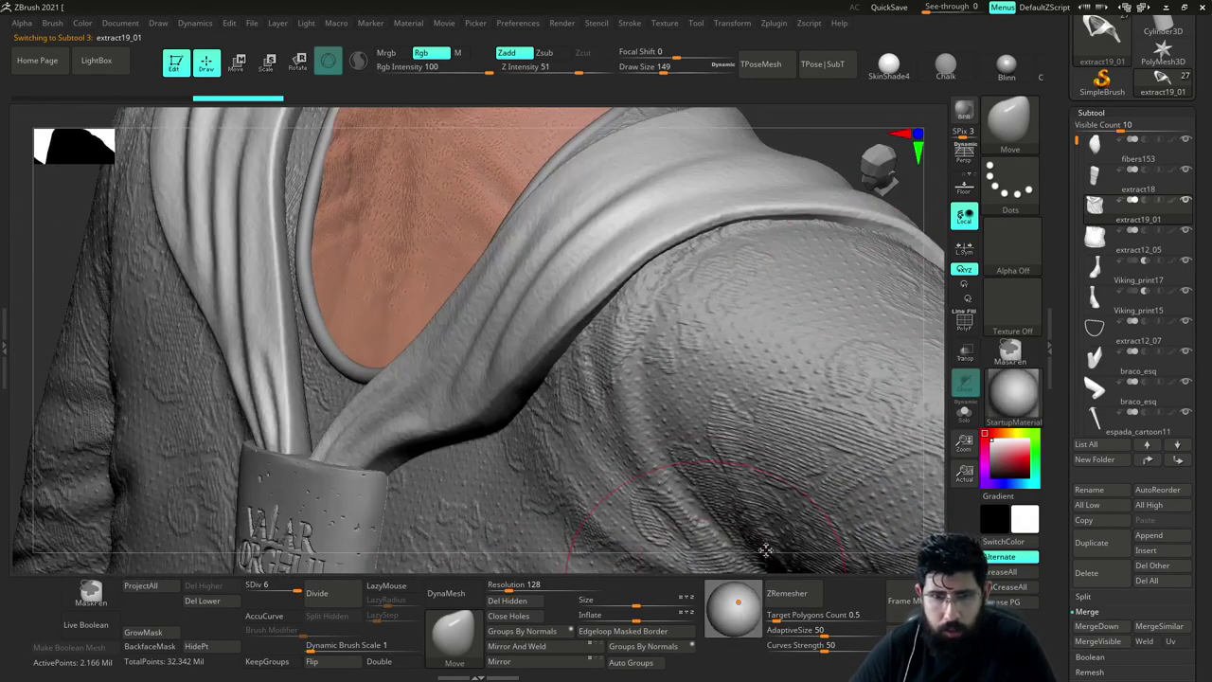
pyautogui.moveTo(394, 446)
pyautogui.mouseDown()
pyautogui.moveTo(402, 455)
pyautogui.moveTo(384, 459)
pyautogui.moveTo(398, 469)
pyautogui.mouseUp()
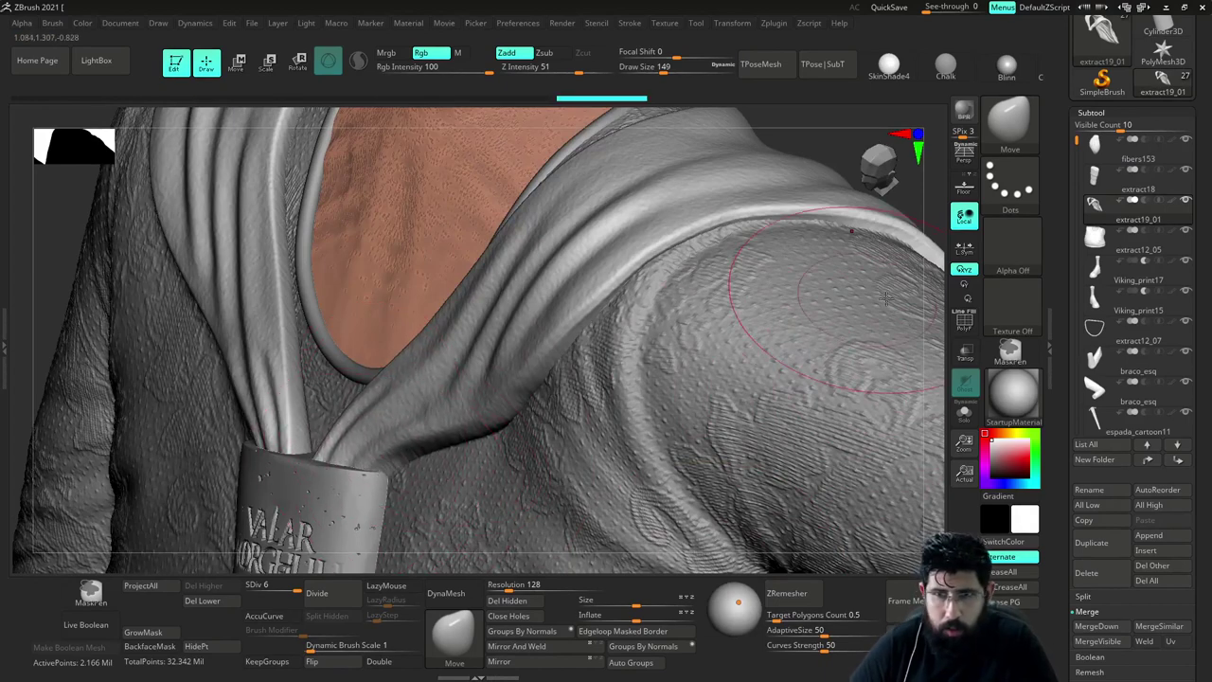
pyautogui.moveTo(935, 290); pyautogui.dragTo(928, 298)
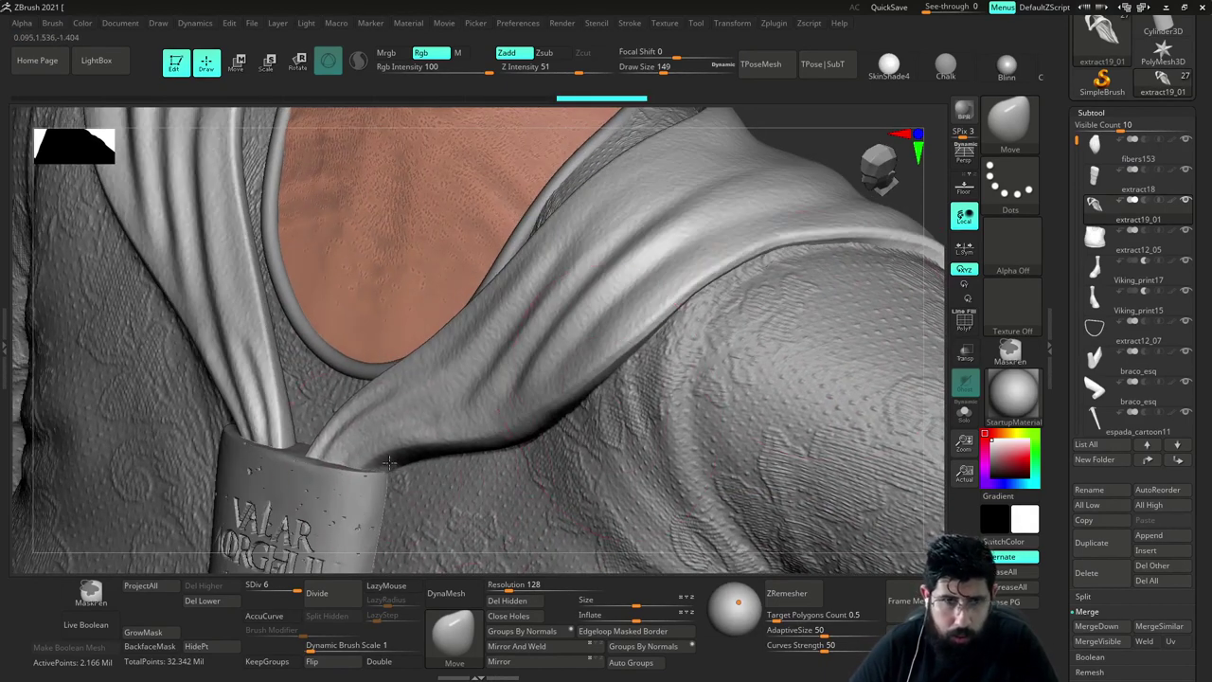
pyautogui.moveTo(389, 463); pyautogui.dragTo(378, 459)
pyautogui.moveTo(305, 444); pyautogui.dragTo(297, 443)
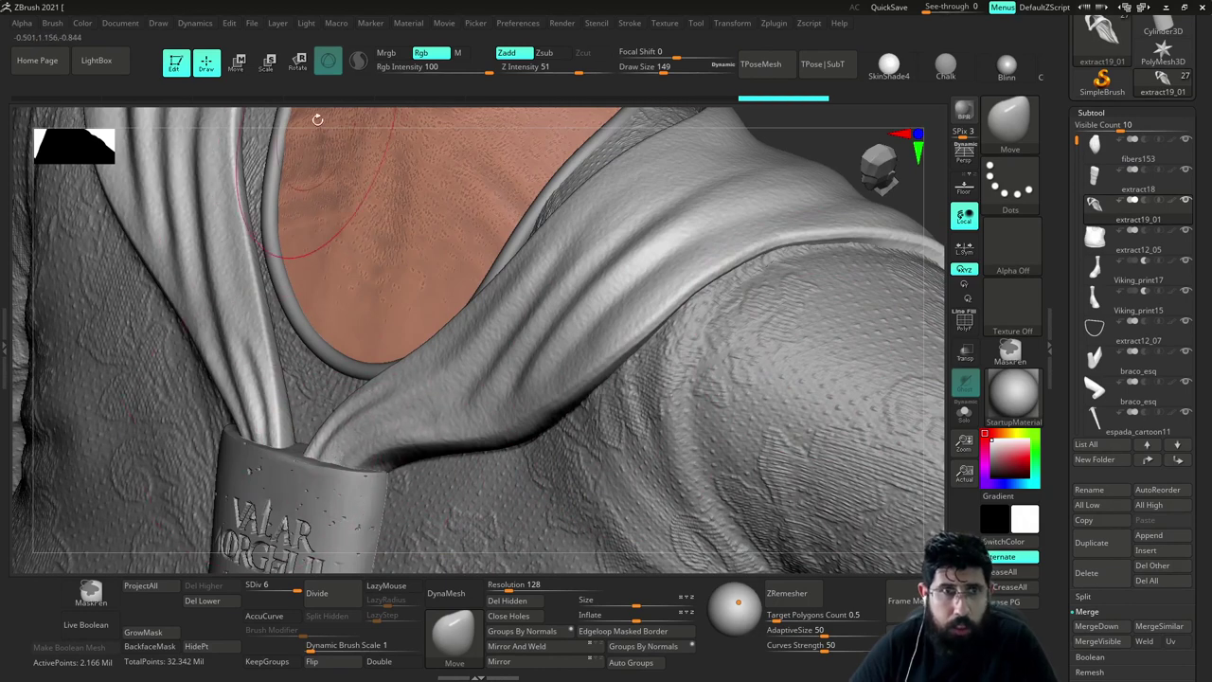
pyautogui.moveTo(317, 119); pyautogui.dragTo(297, 128)
pyautogui.moveTo(315, 422); pyautogui.dragTo(322, 423)
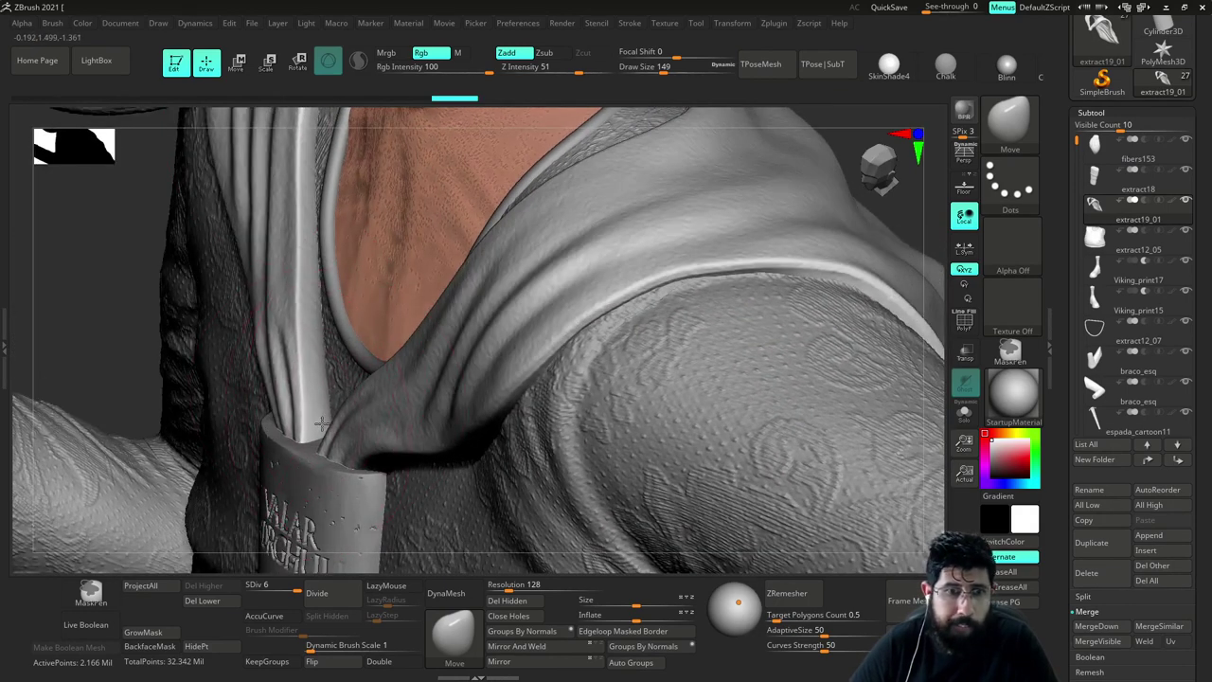
# Check the scarf and ring from the side and front, and set the Move brush draw size to 239
pyautogui.moveTo(96, 286); pyautogui.dragTo(155, 282)
pyautogui.moveTo(761, 155); pyautogui.dragTo(867, 194)
pyautogui.keyDown('alt'); pyautogui.moveTo(636, 441); pyautogui.dragTo(658, 381); pyautogui.keyUp('alt')
pyautogui.moveTo(658, 381); pyautogui.dragTo(330, 380, button='right')
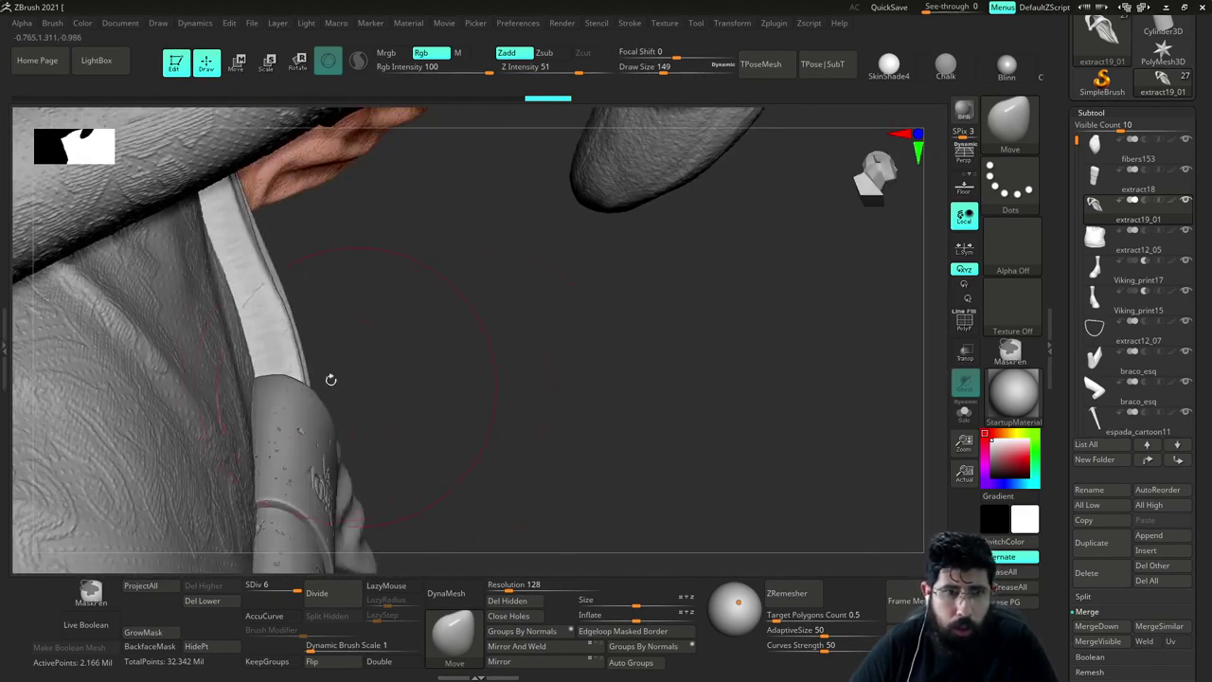
pyautogui.moveTo(572, 341); pyautogui.dragTo(543, 225)
pyautogui.moveTo(603, 303)
pyautogui.keyDown('alt'); pyautogui.mouseDown()
pyautogui.moveTo(635, 436)
pyautogui.moveTo(559, 370)
pyautogui.moveTo(593, 332)
pyautogui.moveTo(707, 347)
pyautogui.moveTo(720, 400)
pyautogui.moveTo(696, 393)
pyautogui.mouseUp(); pyautogui.keyUp('alt')
pyautogui.moveTo(549, 261)
pyautogui.mouseDown()
pyautogui.moveTo(546, 276)
pyautogui.moveTo(511, 273)
pyautogui.moveTo(565, 301)
pyautogui.moveTo(548, 302)
pyautogui.moveTo(568, 284)
pyautogui.moveTo(552, 294)
pyautogui.moveTo(568, 298)
pyautogui.moveTo(550, 320)
pyautogui.mouseUp()
pyautogui.press('s')
pyautogui.press('s')
pyautogui.press('s')
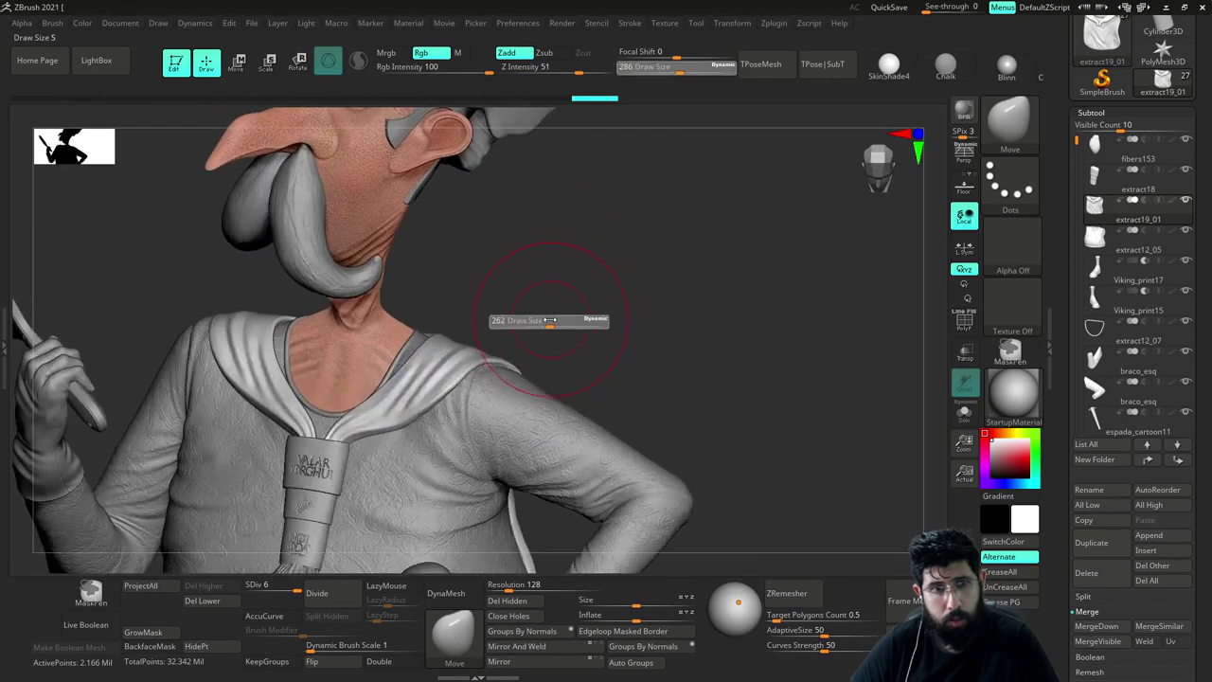
pyautogui.click(547, 315)
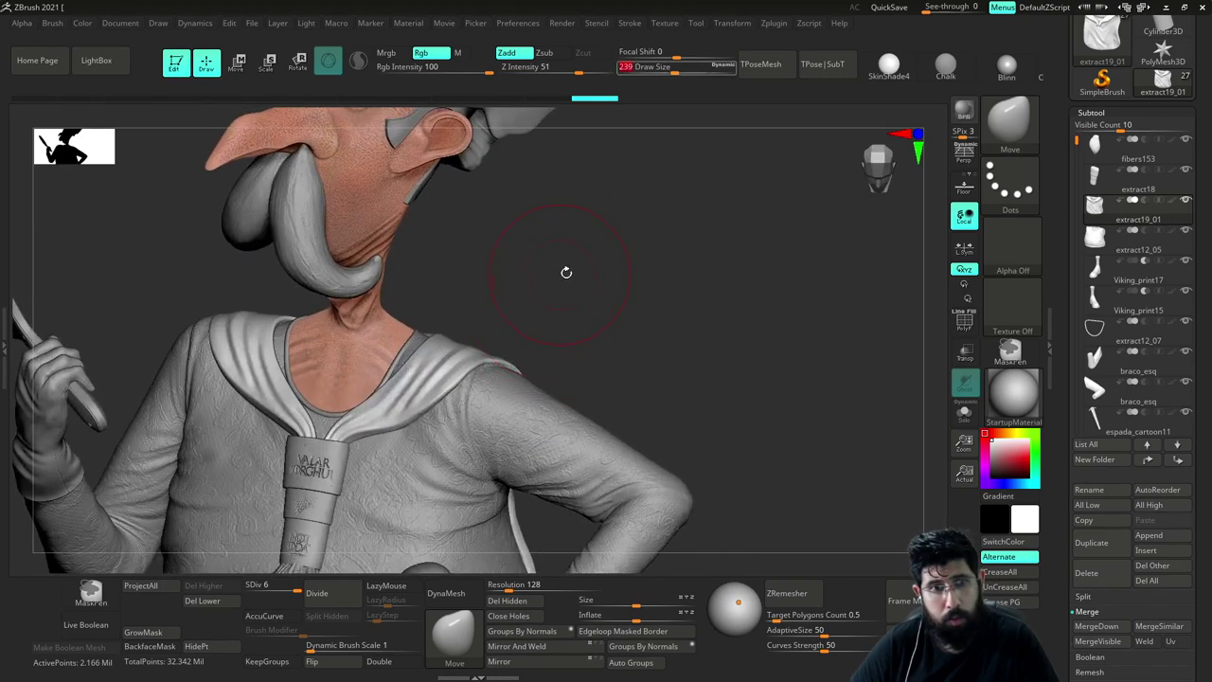
# Set the Move brush draw size to 132 and review the whole figure from the front
pyautogui.moveTo(568, 314); pyautogui.dragTo(533, 332)
pyautogui.press('s')
pyautogui.press('s')
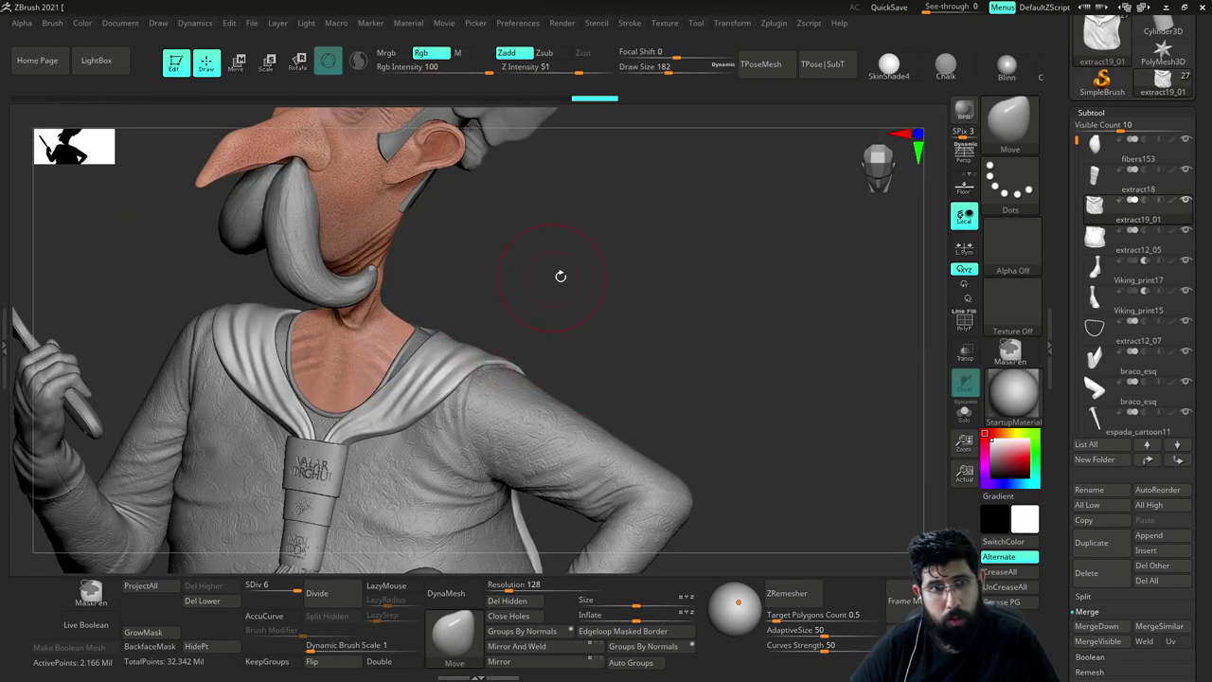
pyautogui.moveTo(561, 276)
pyautogui.mouseDown(button='right')
pyautogui.moveTo(503, 301)
pyautogui.moveTo(566, 286)
pyautogui.mouseUp(button='right')
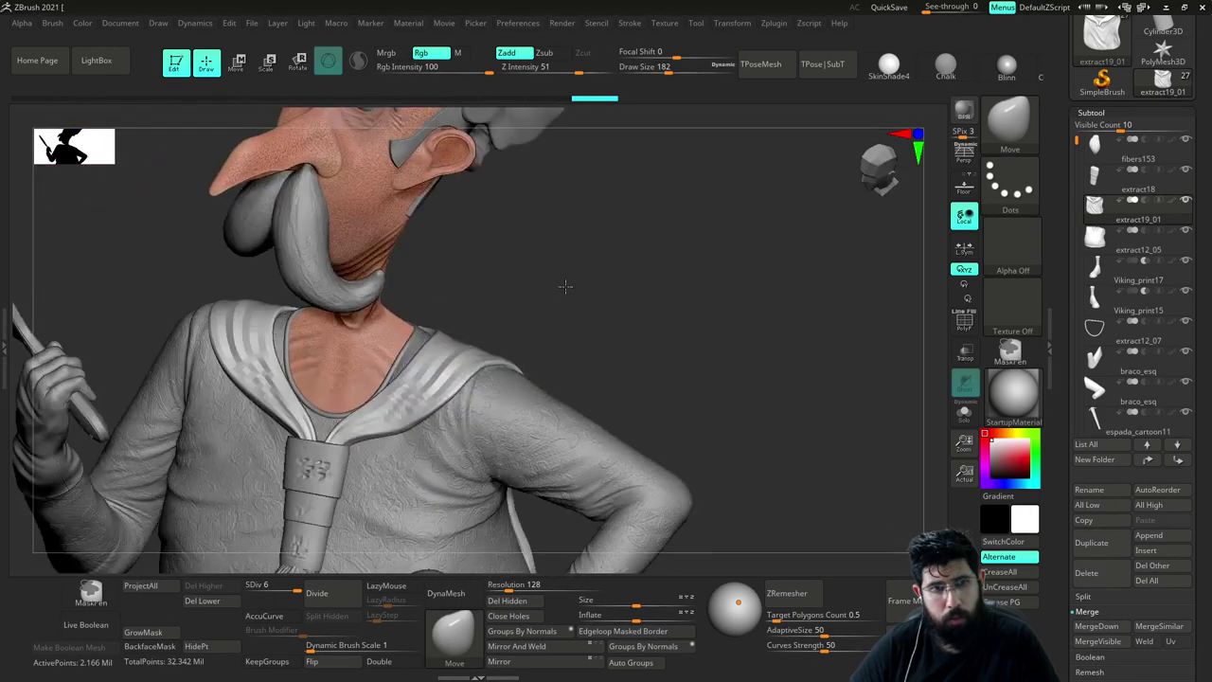
pyautogui.press('s')
pyautogui.moveTo(533, 338); pyautogui.dragTo(525, 338)
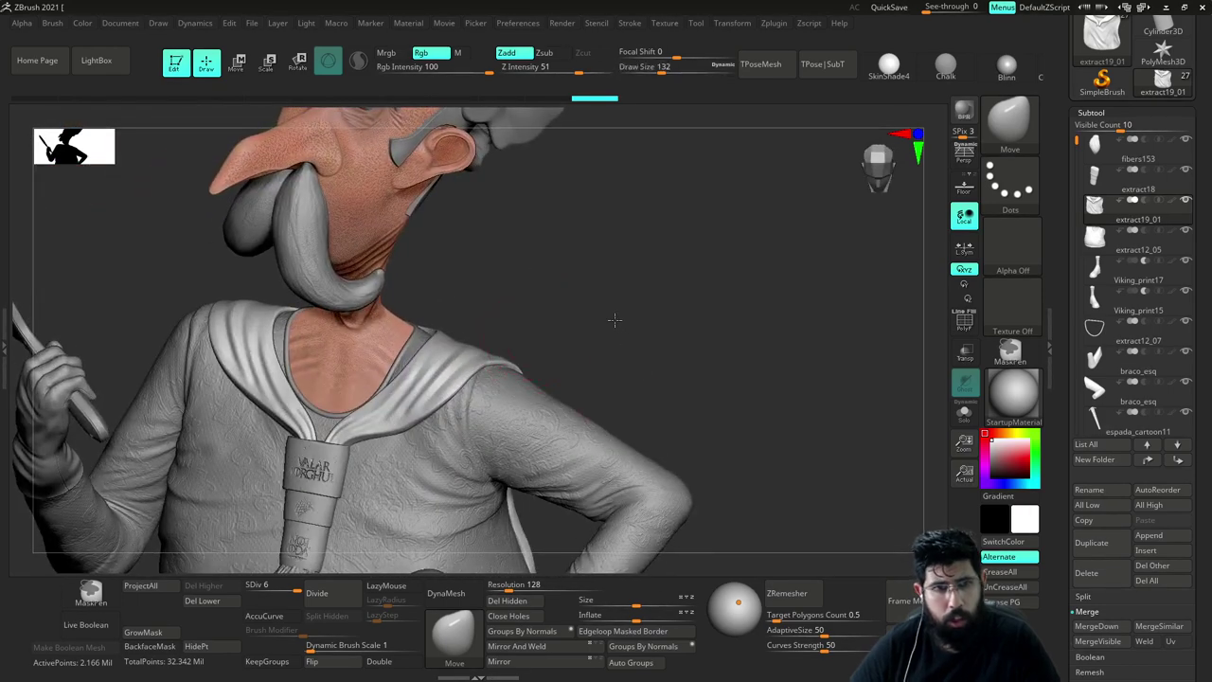
pyautogui.keyDown('ctrl'); pyautogui.moveTo(615, 321); pyautogui.dragTo(591, 292, button='right'); pyautogui.keyUp('ctrl')
pyautogui.keyDown('alt'); pyautogui.moveTo(576, 416); pyautogui.dragTo(573, 296, button='right'); pyautogui.keyUp('alt')
pyautogui.moveTo(517, 334); pyautogui.dragTo(439, 385, button='right')
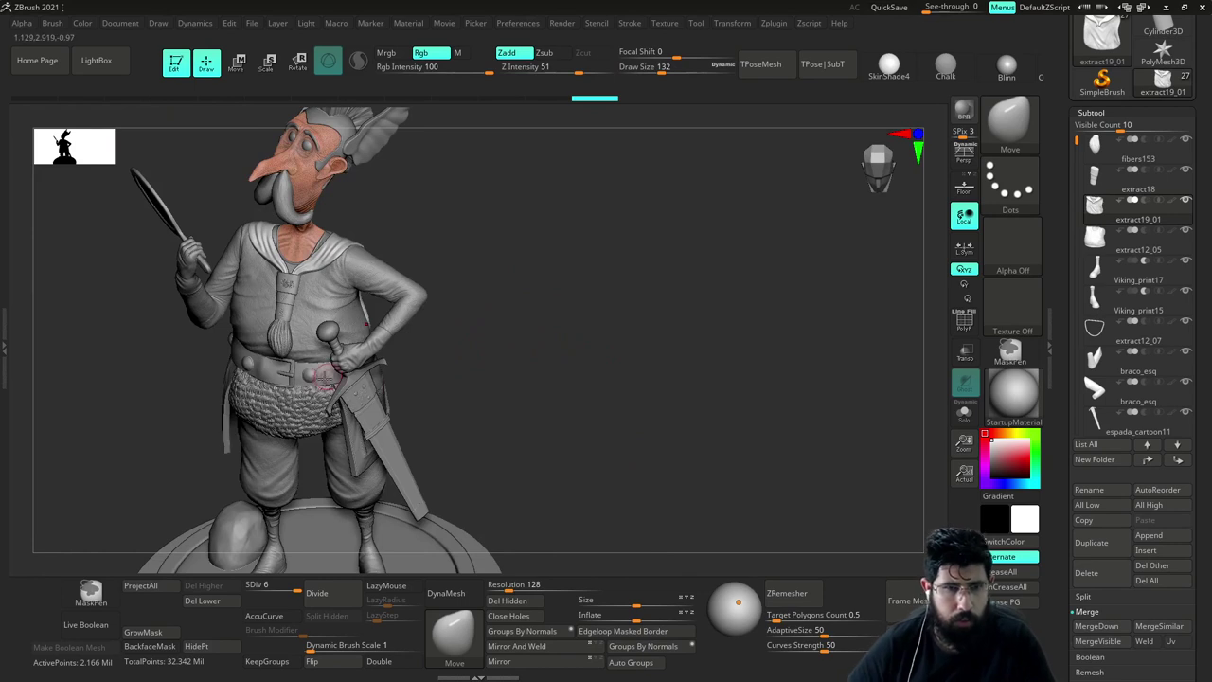
# Move the belt extract14_02 to the top of the subtool list, followed by the belt studs and buckle extract14_01
pyautogui.hotkey('ctrl', 'Up')
pyautogui.hotkey('ctrl', 'Up')
pyautogui.hotkey('ctrl', 'Up')
pyautogui.hotkey('ctrl', 'Up')
pyautogui.hotkey('ctrl', 'Up')
pyautogui.hotkey('ctrl', 'Up')
pyautogui.hotkey('ctrl', 'Up')
pyautogui.hotkey('ctrl', 'Up')
pyautogui.hotkey('ctrl', 'Up')
pyautogui.hotkey('ctrl', 'Up')
pyautogui.hotkey('ctrl', 'Up')
pyautogui.hotkey('ctrl', 'Up')
pyautogui.hotkey('ctrl', 'Up')
pyautogui.hotkey('ctrl', 'Up')
pyautogui.hotkey('ctrl', 'Up')
pyautogui.hotkey('ctrl', 'Up')
pyautogui.hotkey('ctrl', 'Up')
pyautogui.hotkey('ctrl', 'Up')
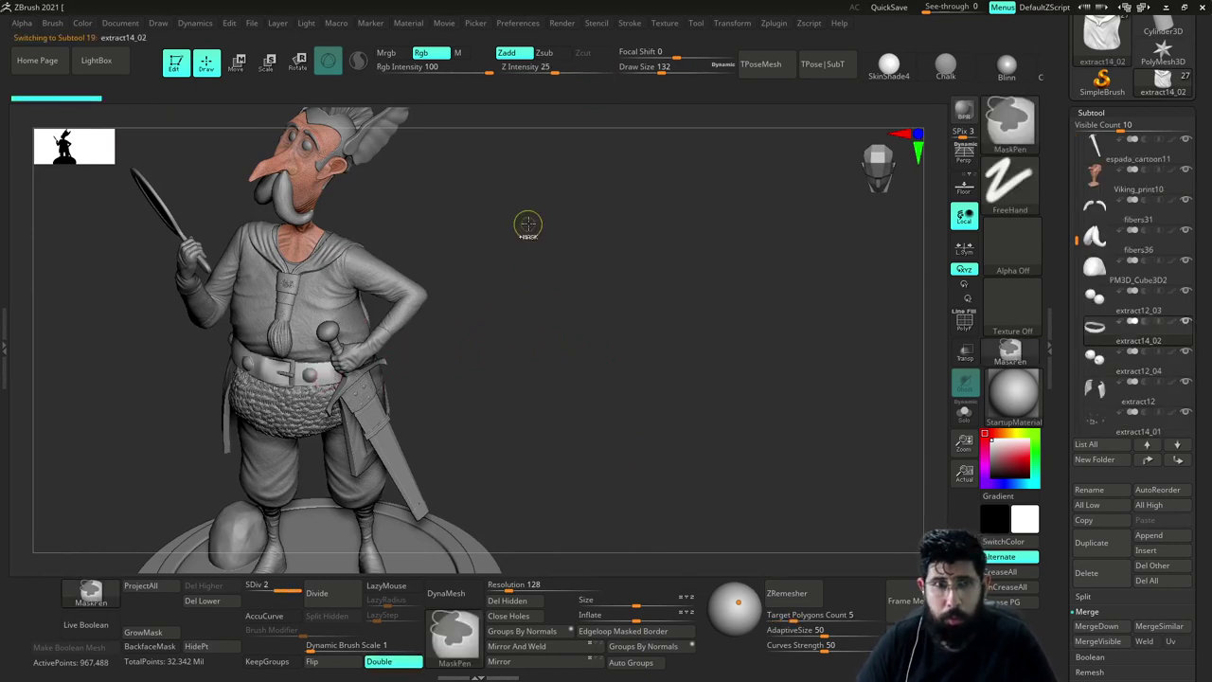
pyautogui.keyDown('alt'); pyautogui.click(313, 374); pyautogui.keyUp('alt')
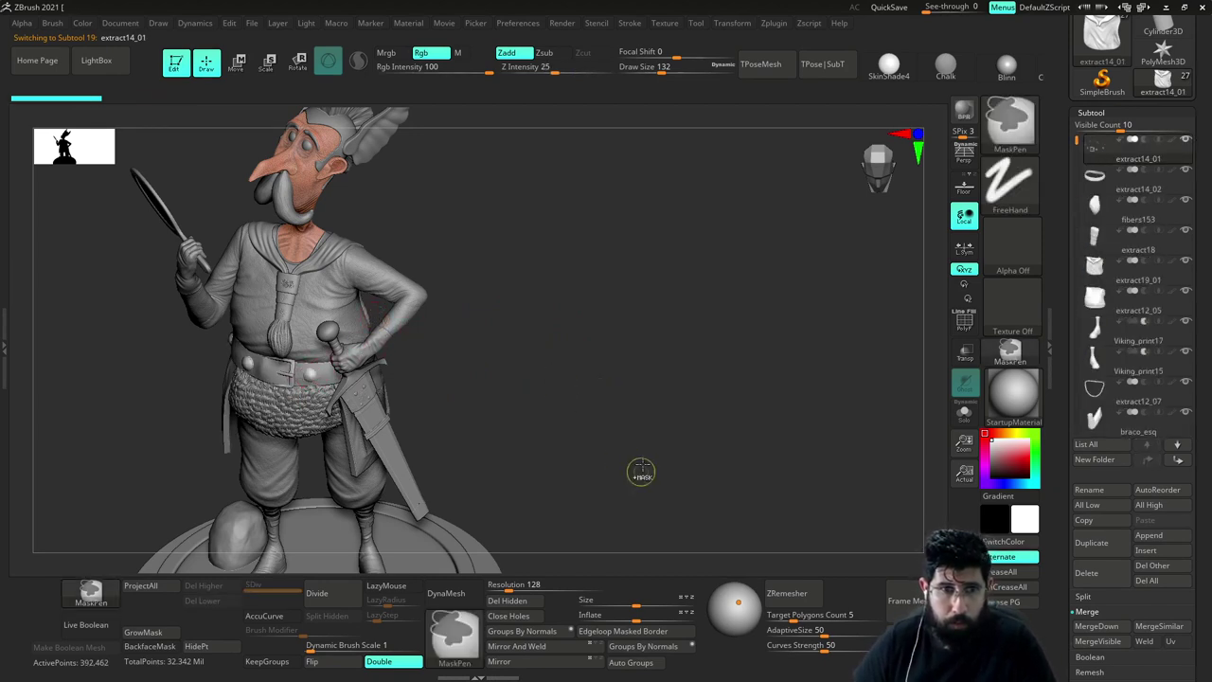
# Select the scarf extract19_01 and adjust its back drape beside the sword-side belt stud with the Move brush at draw size 187
pyautogui.hotkey('shift', 's')
pyautogui.hotkey('shift', 's')
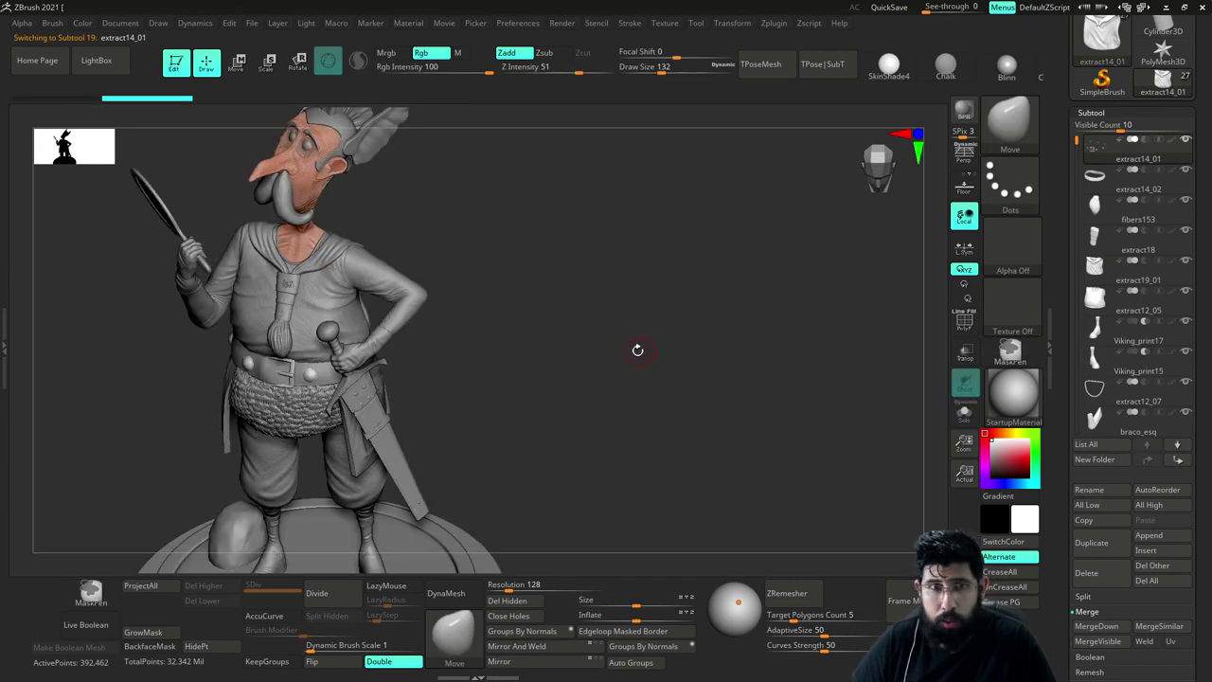
pyautogui.moveTo(638, 350)
pyautogui.mouseDown()
pyautogui.moveTo(589, 349)
pyautogui.moveTo(679, 368)
pyautogui.moveTo(723, 348)
pyautogui.mouseUp()
pyautogui.moveTo(724, 275)
pyautogui.mouseDown()
pyautogui.moveTo(668, 223)
pyautogui.moveTo(787, 292)
pyautogui.moveTo(801, 325)
pyautogui.moveTo(698, 279)
pyautogui.moveTo(625, 300)
pyautogui.moveTo(638, 278)
pyautogui.moveTo(671, 332)
pyautogui.moveTo(792, 220)
pyautogui.moveTo(755, 205)
pyautogui.mouseUp()
pyautogui.keyDown('alt'); pyautogui.click(774, 204); pyautogui.keyUp('alt')
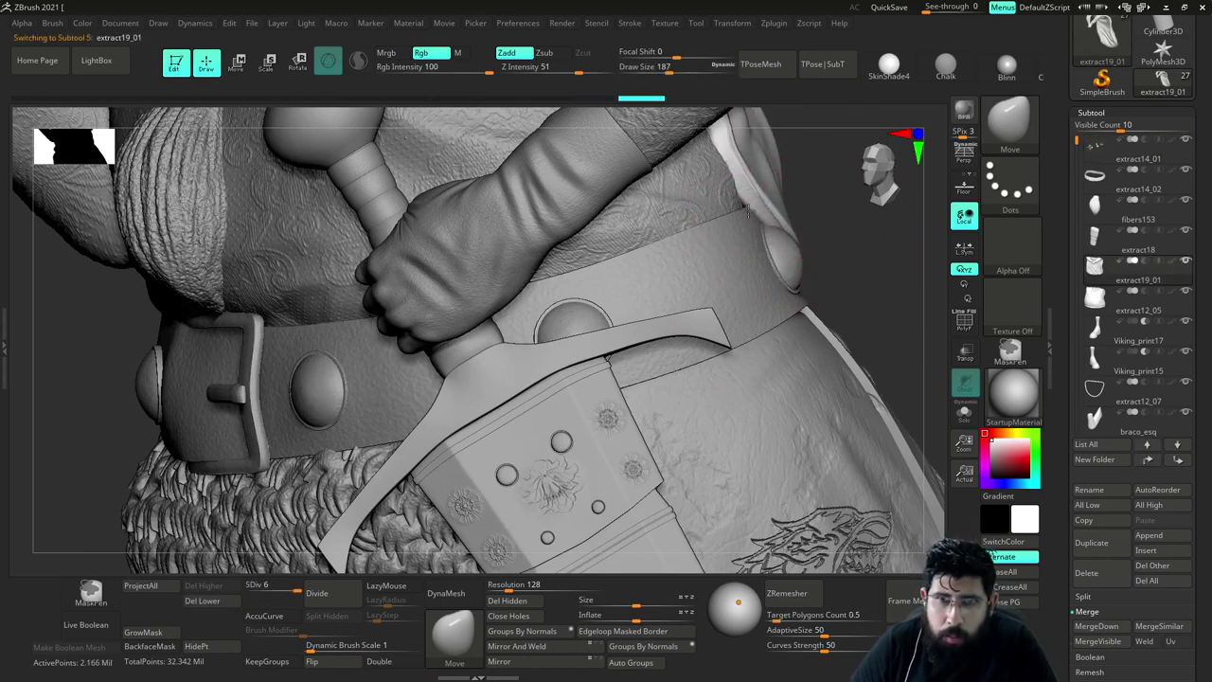
pyautogui.moveTo(858, 209)
pyautogui.mouseDown()
pyautogui.moveTo(804, 190)
pyautogui.moveTo(872, 243)
pyautogui.moveTo(844, 214)
pyautogui.moveTo(742, 189)
pyautogui.mouseUp()
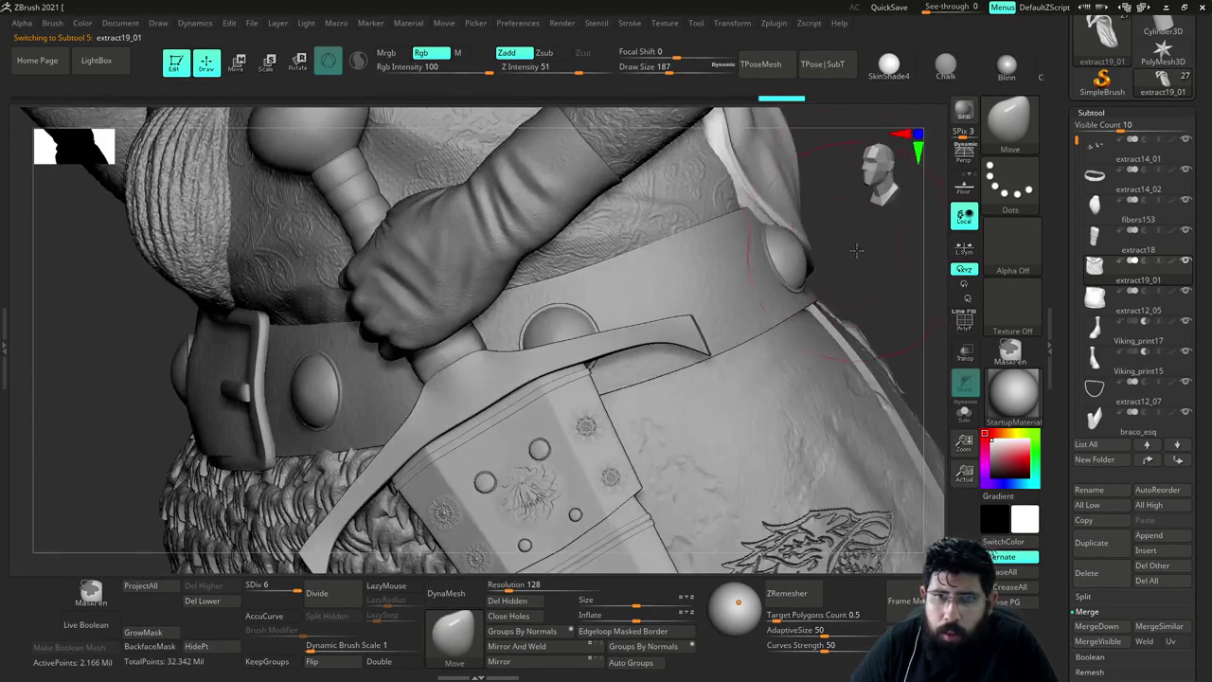
pyautogui.moveTo(852, 250)
pyautogui.mouseDown()
pyautogui.moveTo(779, 287)
pyautogui.moveTo(761, 320)
pyautogui.moveTo(696, 327)
pyautogui.moveTo(743, 349)
pyautogui.mouseUp()
pyautogui.moveTo(552, 309); pyautogui.dragTo(566, 301)
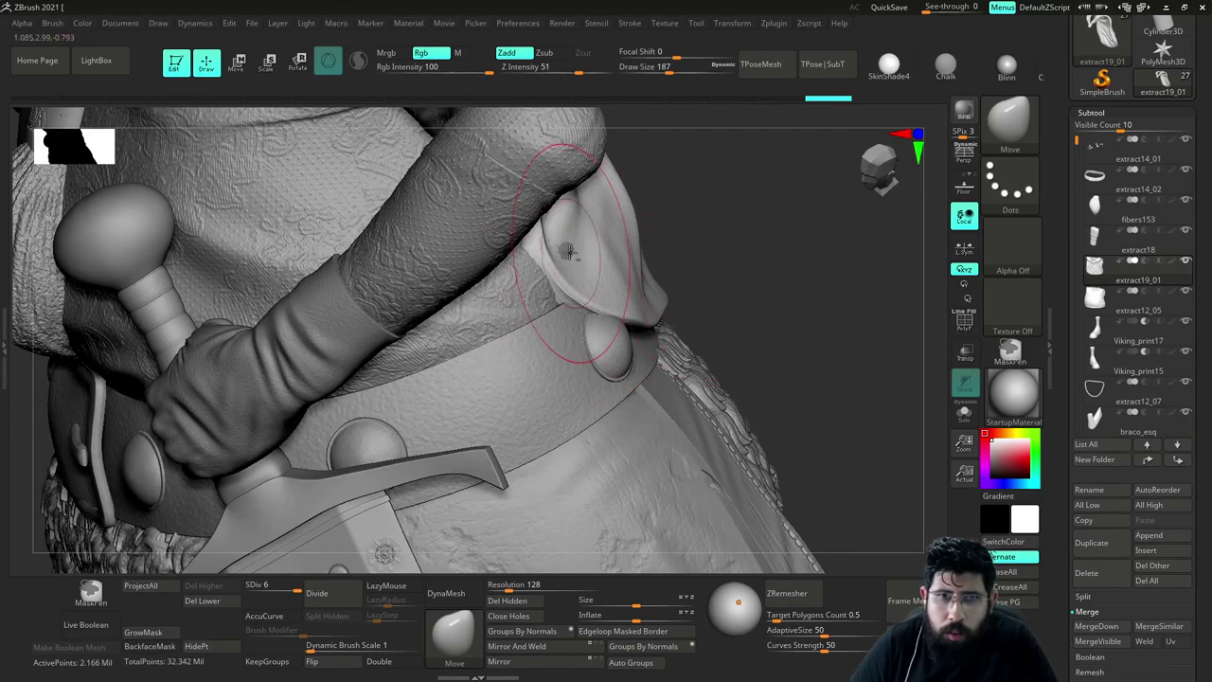
# Adjust the lower hem of the scarf's back drape over the belt from behind with the Move brush at draw size 202
pyautogui.moveTo(766, 206); pyautogui.dragTo(690, 167)
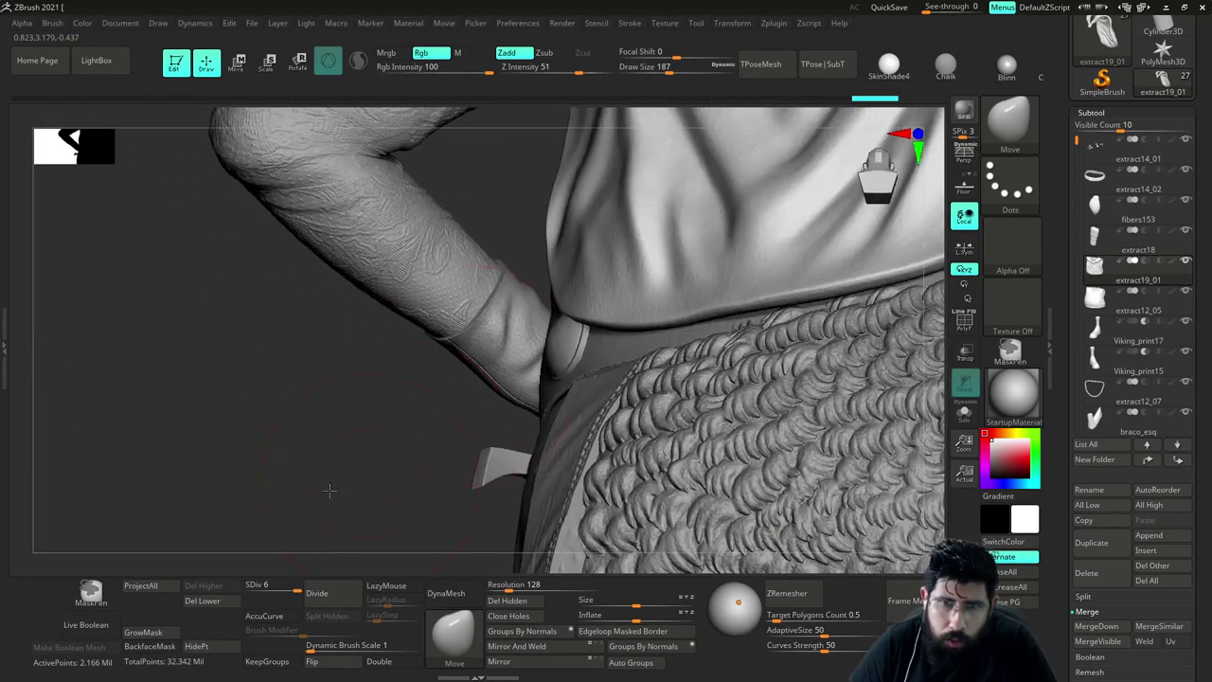
pyautogui.moveTo(330, 490); pyautogui.dragTo(331, 407)
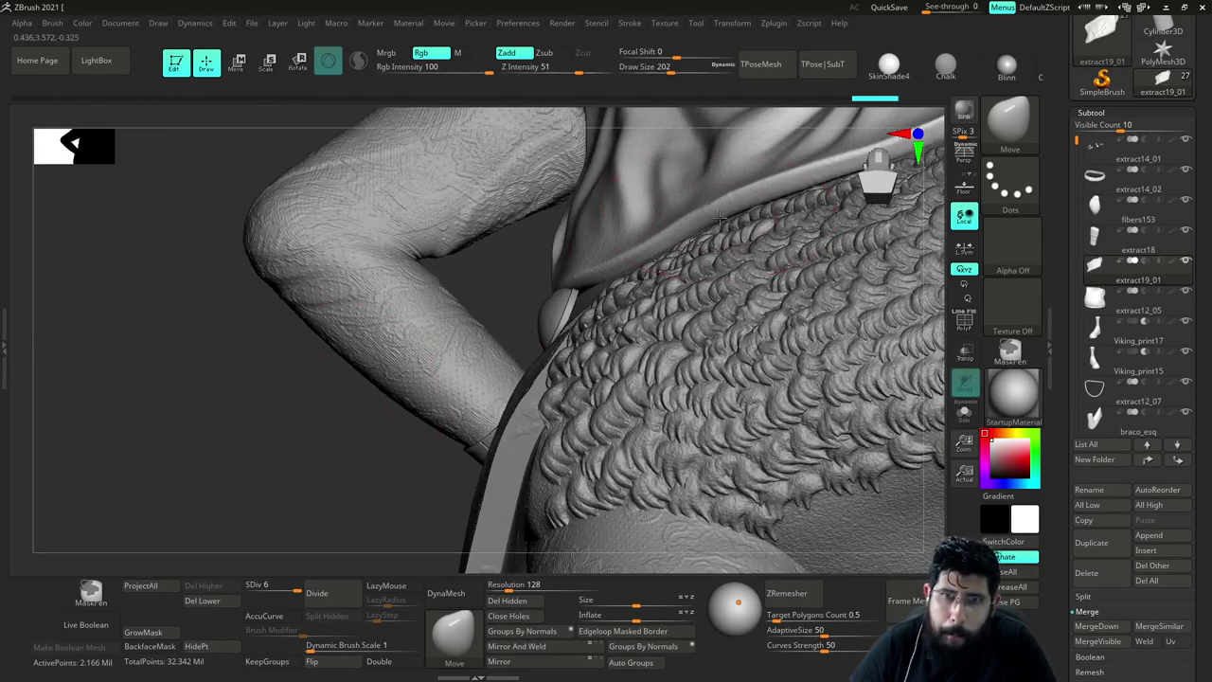
pyautogui.keyDown('alt'); pyautogui.moveTo(369, 344); pyautogui.dragTo(426, 296); pyautogui.keyUp('alt')
pyautogui.moveTo(506, 317); pyautogui.dragTo(524, 335)
pyautogui.moveTo(529, 294)
pyautogui.keyDown('alt'); pyautogui.mouseDown()
pyautogui.moveTo(338, 403)
pyautogui.moveTo(283, 471)
pyautogui.mouseUp(); pyautogui.keyUp('alt')
# Reshape the drape's opposite lower corner around the belt stud with the Move brush at draw size 344, undoing one edit
pyautogui.moveTo(804, 361); pyautogui.dragTo(772, 363)
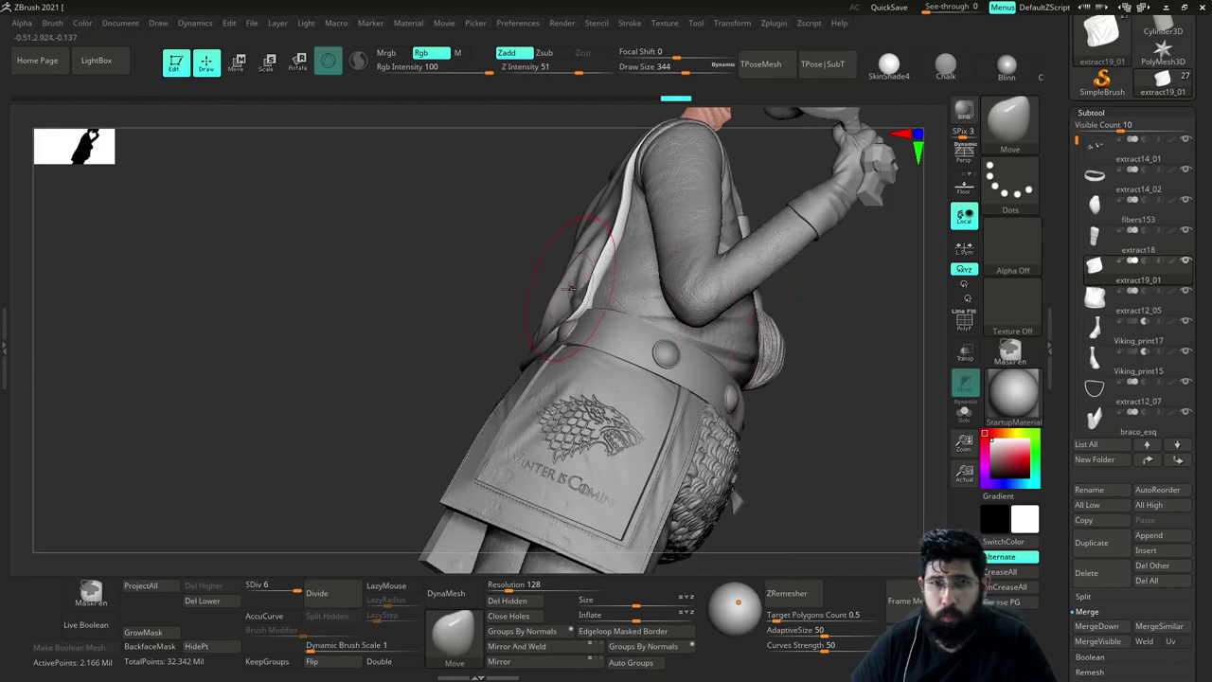
pyautogui.moveTo(449, 271); pyautogui.dragTo(518, 299)
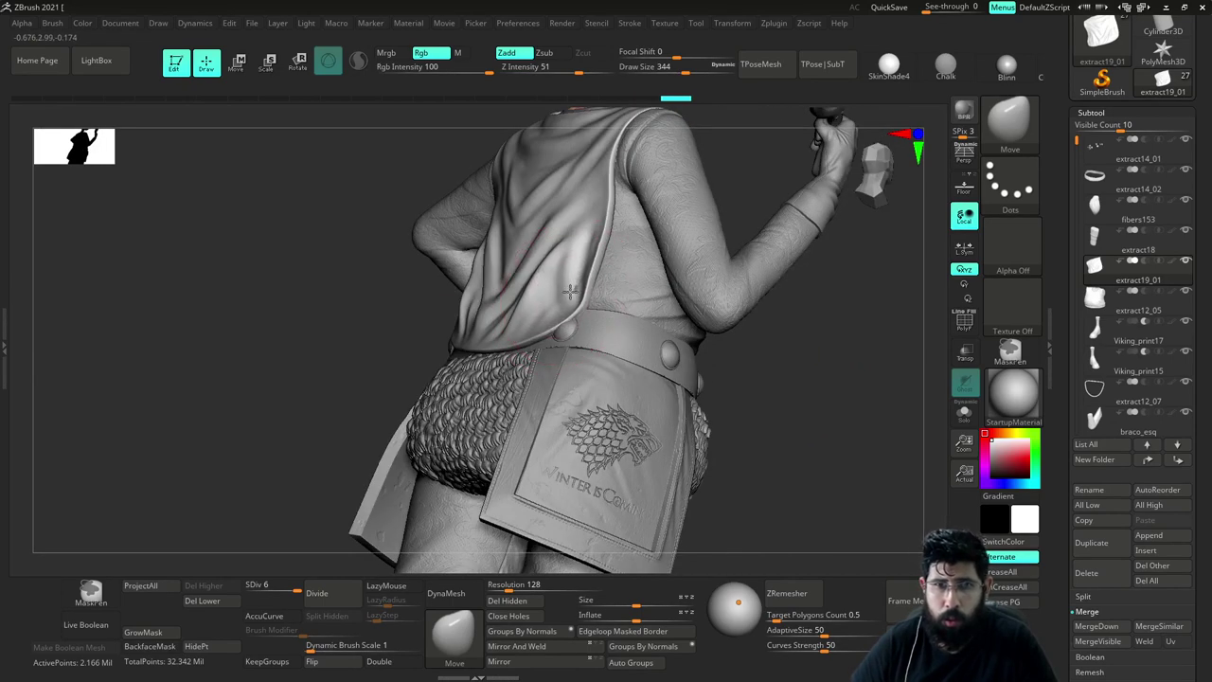
pyautogui.moveTo(815, 348); pyautogui.dragTo(781, 357)
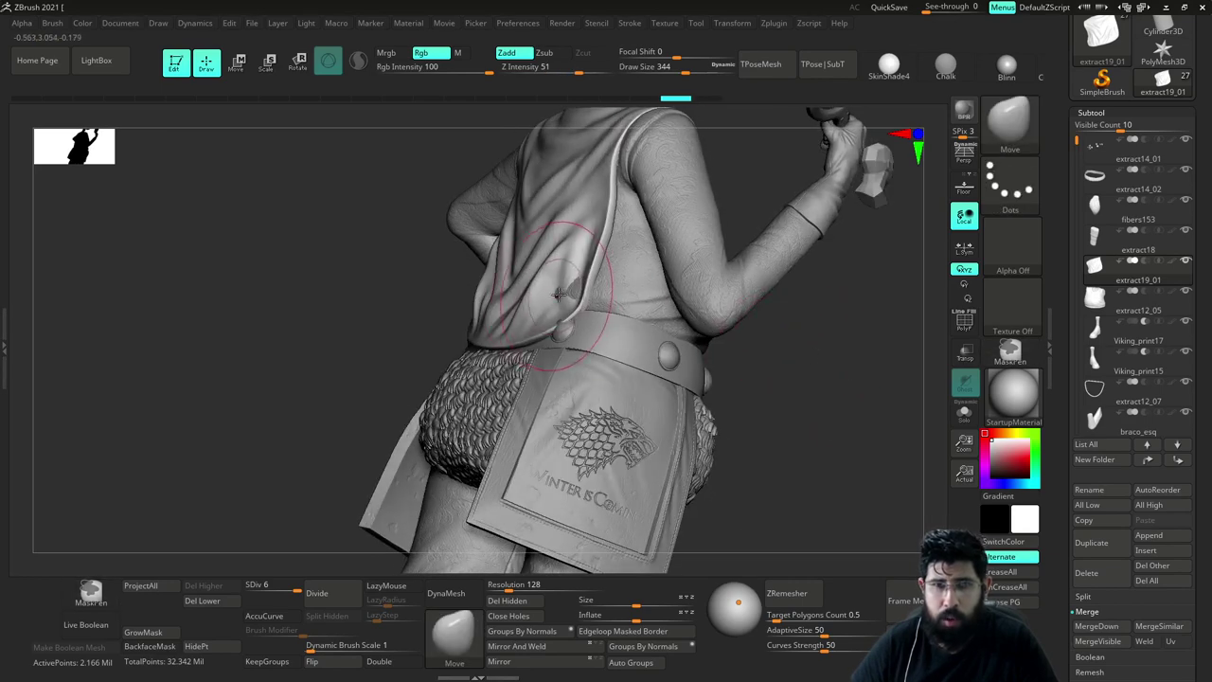
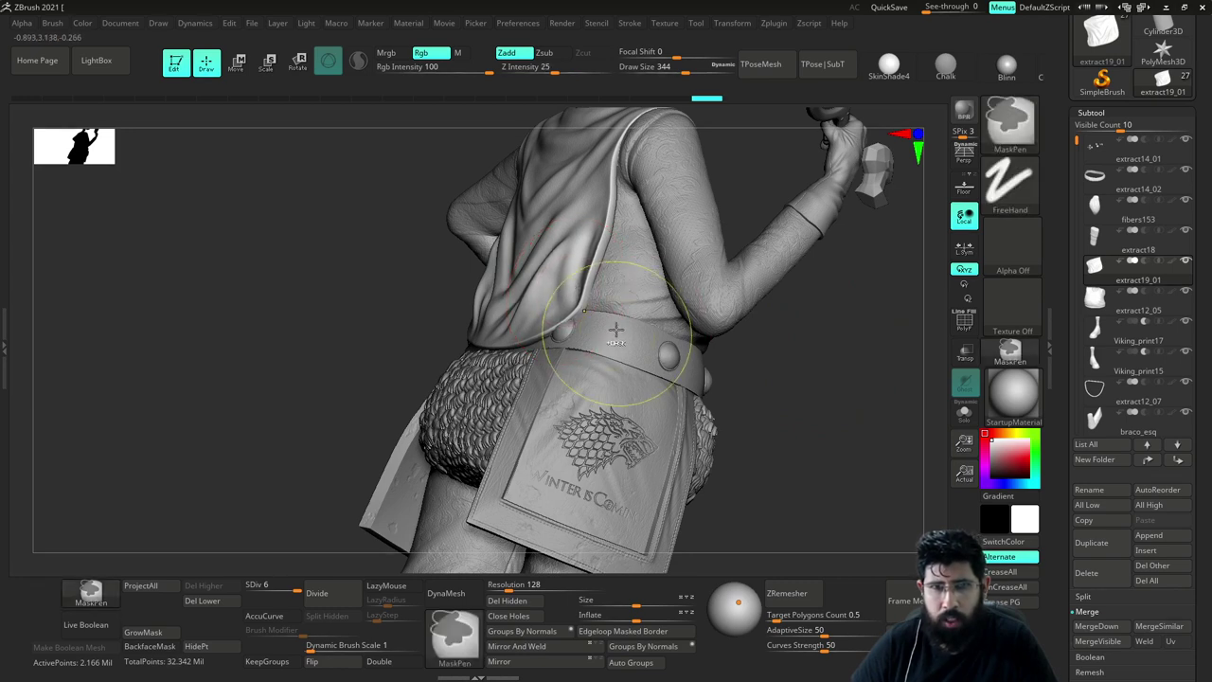
pyautogui.hotkey('ctrl', 'z')
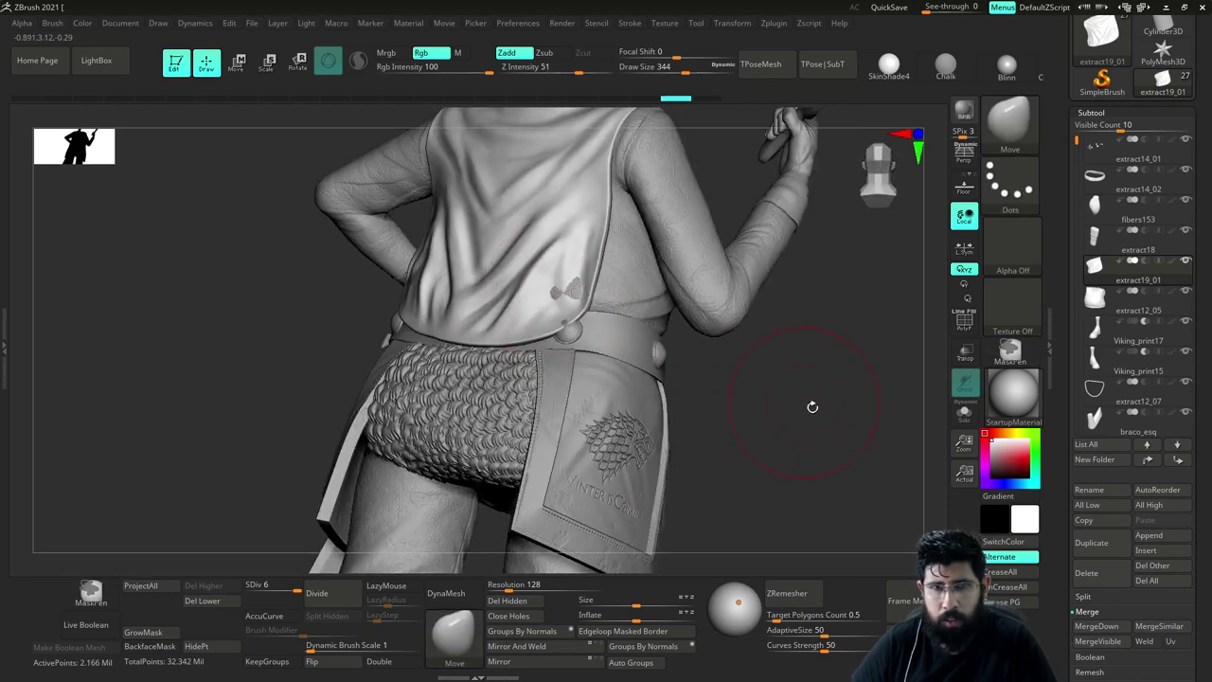
pyautogui.moveTo(811, 406); pyautogui.dragTo(615, 327)
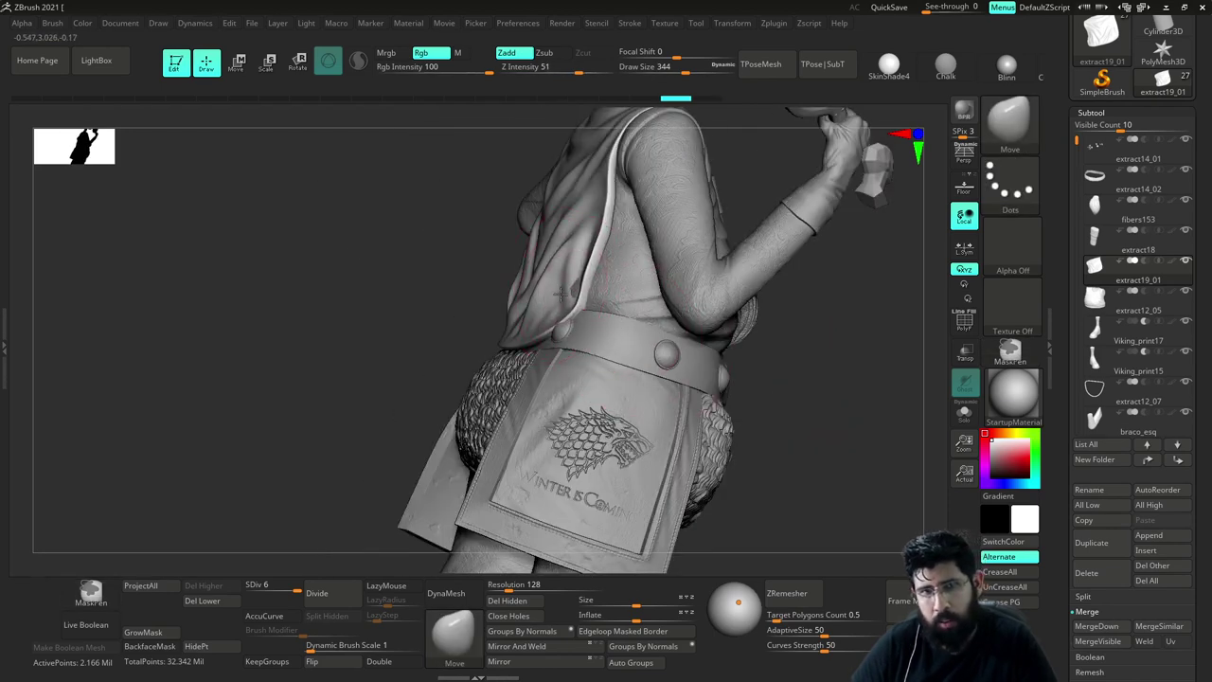
pyautogui.moveTo(413, 321); pyautogui.dragTo(778, 286)
# Select the belt extract14_02 and fit its back section beneath the drape with the Move brush at draw sizes 318 and 207
pyautogui.moveTo(804, 411); pyautogui.dragTo(778, 530)
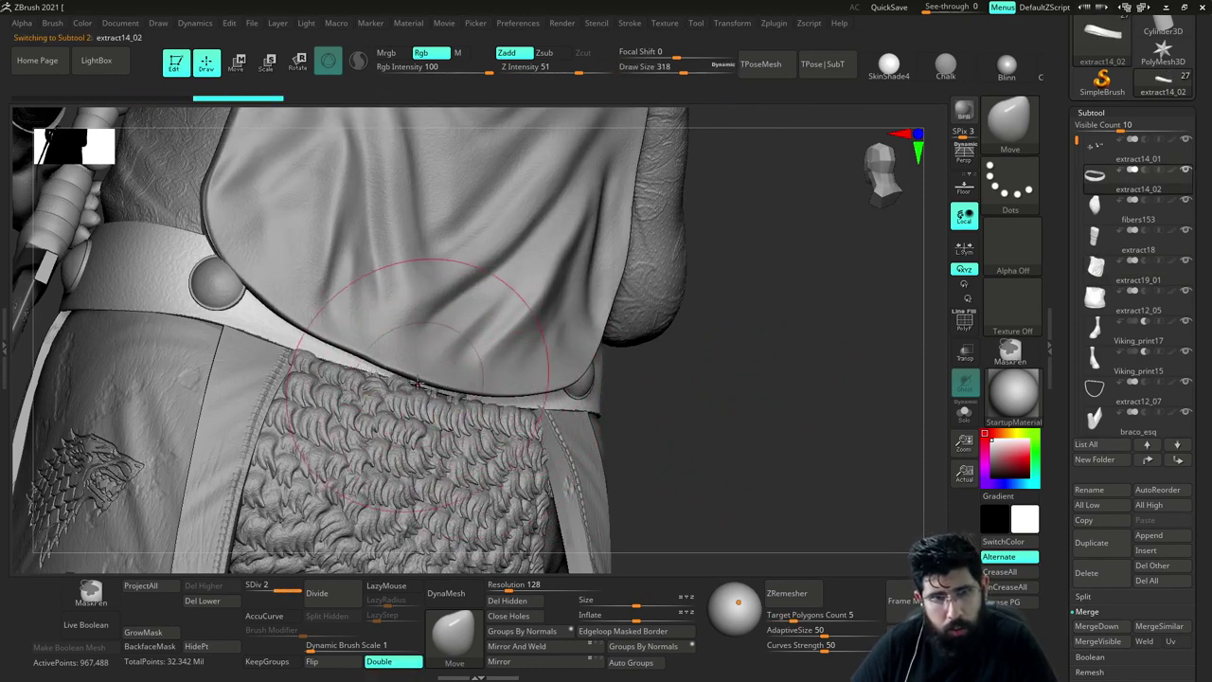
pyautogui.moveTo(688, 430); pyautogui.dragTo(604, 428)
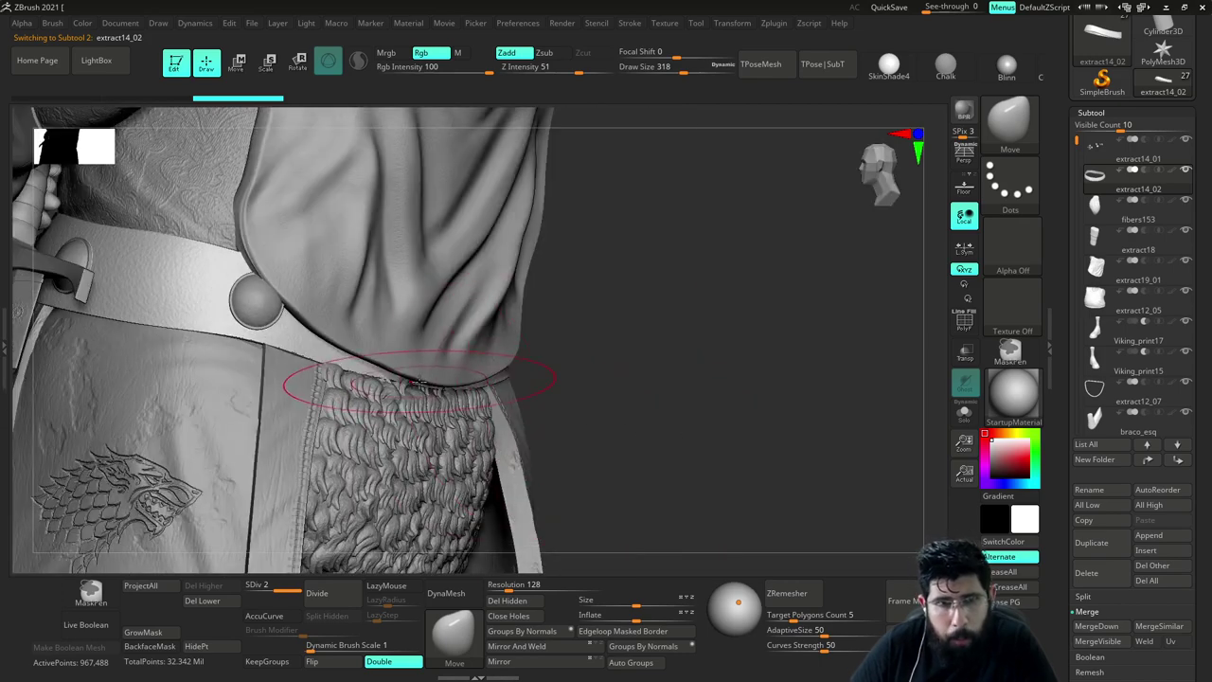
pyautogui.moveTo(620, 381); pyautogui.dragTo(458, 381)
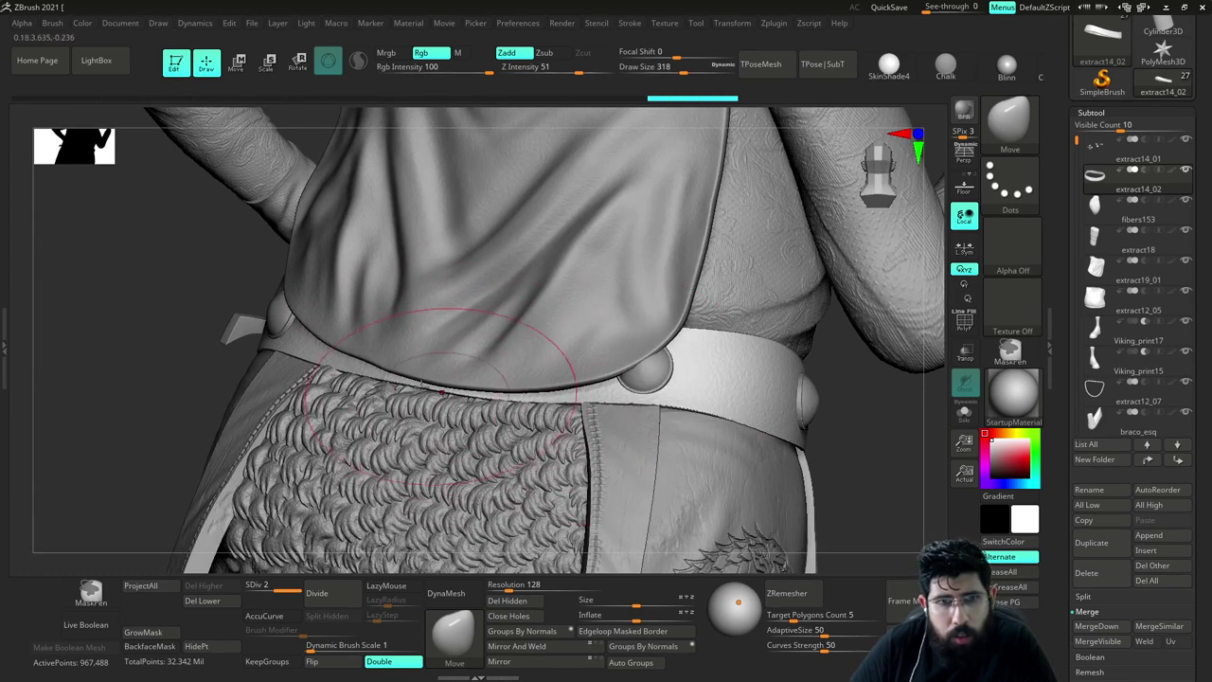
pyautogui.moveTo(896, 434)
pyautogui.mouseDown()
pyautogui.moveTo(633, 404)
pyautogui.moveTo(834, 439)
pyautogui.moveTo(760, 436)
pyautogui.mouseUp()
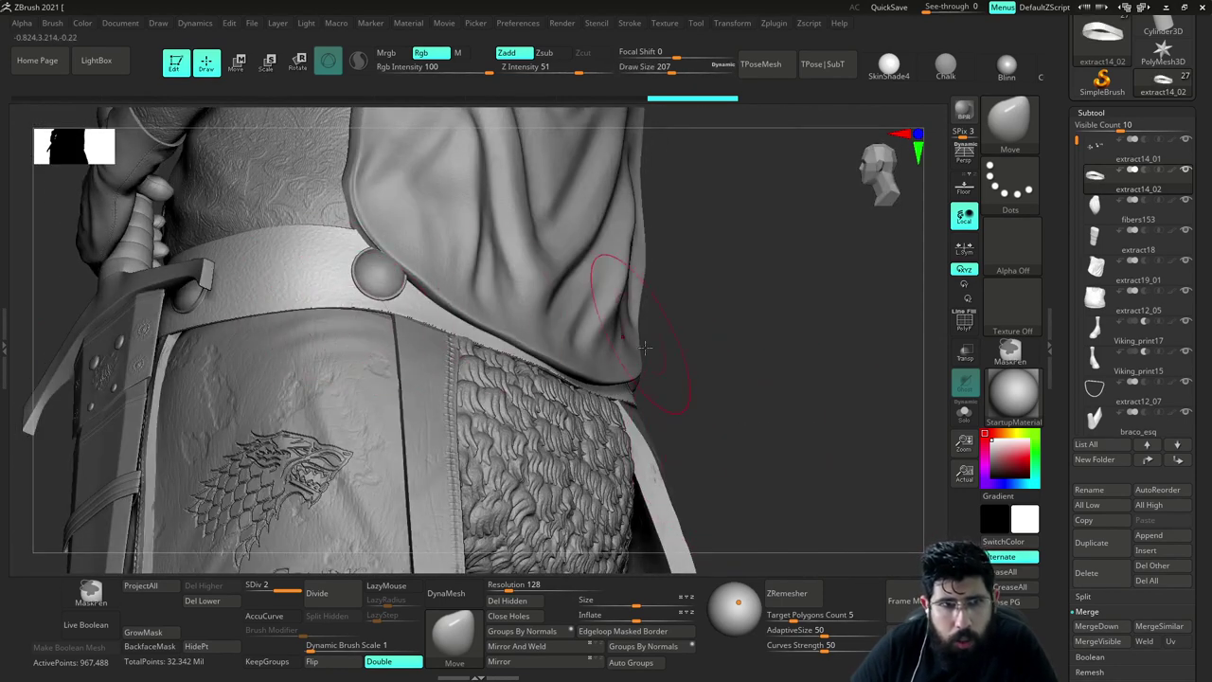
pyautogui.moveTo(762, 367); pyautogui.dragTo(551, 272)
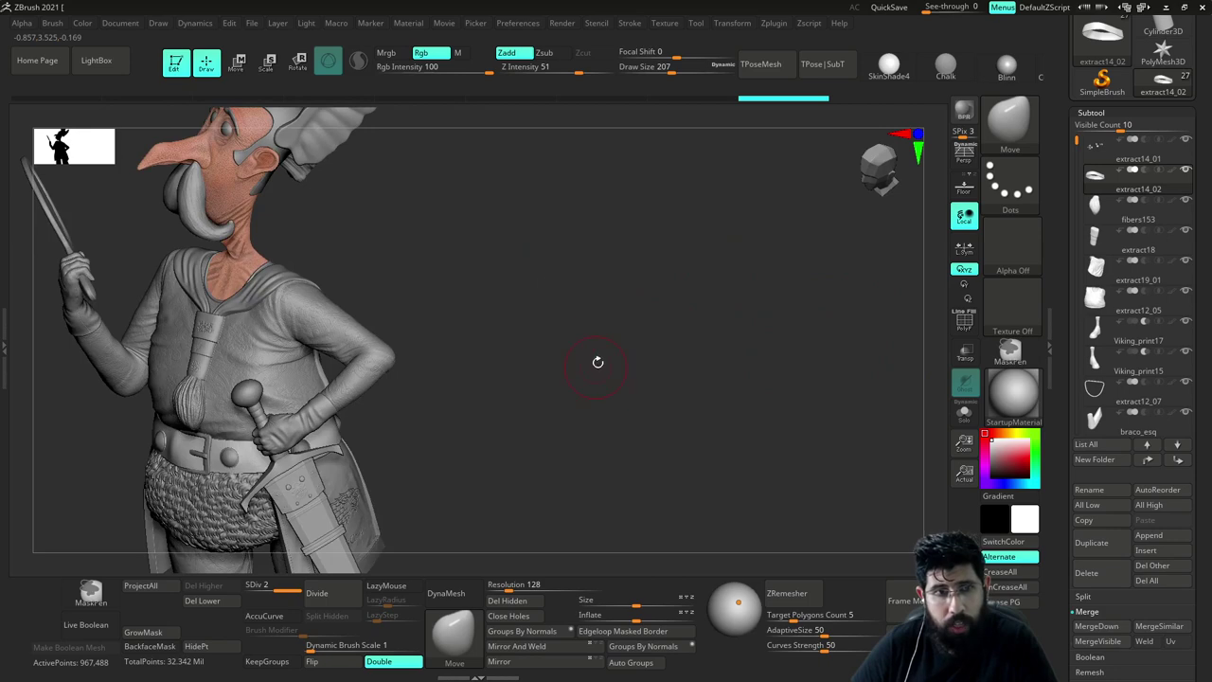
# Show only the belt, its studs, the tassel, scarf ring, scarf and shirt, and select the shirt extract12_05
pyautogui.moveTo(597, 363); pyautogui.dragTo(625, 335)
pyautogui.moveTo(647, 389)
pyautogui.keyDown('alt'); pyautogui.mouseDown()
pyautogui.moveTo(687, 454)
pyautogui.moveTo(707, 378)
pyautogui.moveTo(689, 309)
pyautogui.moveTo(518, 347)
pyautogui.mouseUp(); pyautogui.keyUp('alt')
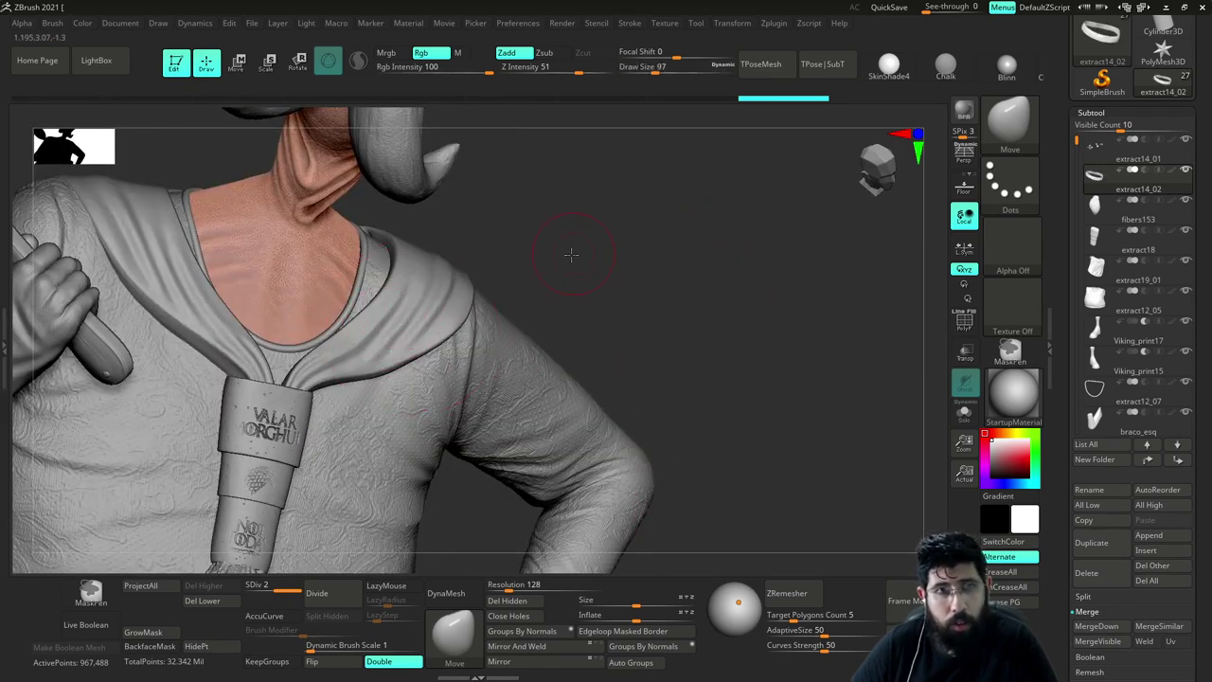
pyautogui.moveTo(571, 254); pyautogui.dragTo(527, 294)
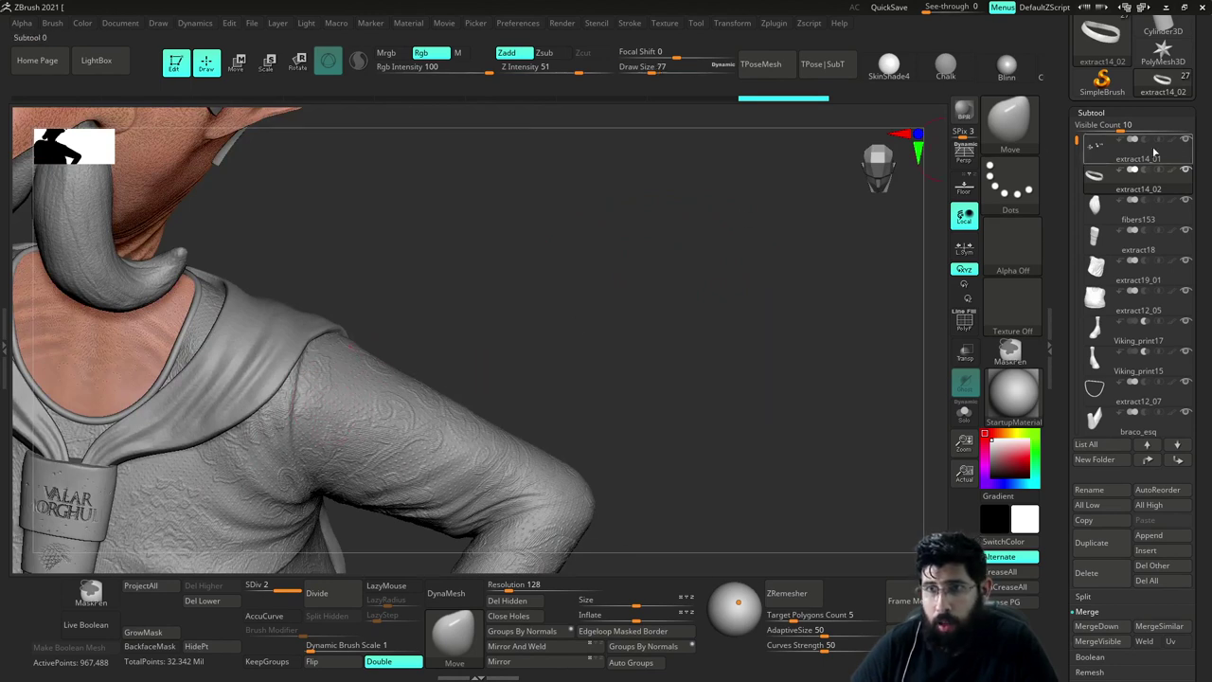
pyautogui.click(1186, 171)
pyautogui.click(1187, 140)
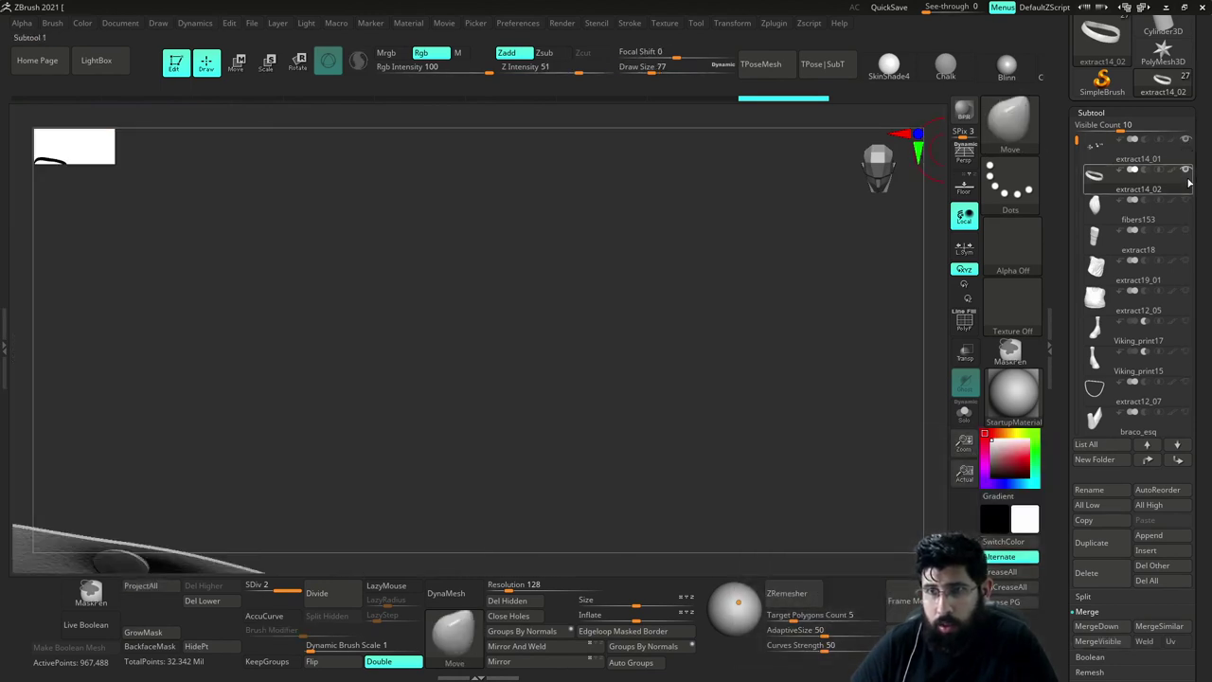
pyautogui.click(1188, 236)
pyautogui.click(1188, 263)
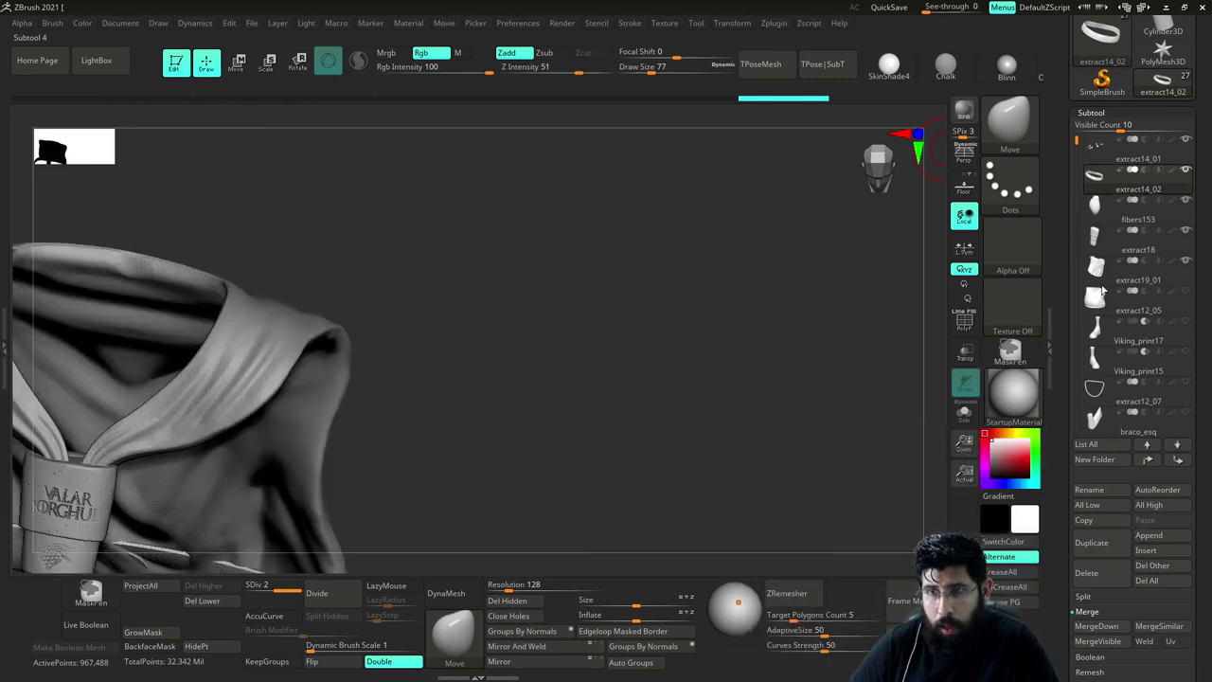
pyautogui.moveTo(678, 400)
pyautogui.keyDown('alt'); pyautogui.mouseDown()
pyautogui.moveTo(660, 392)
pyautogui.moveTo(641, 462)
pyautogui.moveTo(609, 338)
pyautogui.moveTo(660, 388)
pyautogui.mouseUp(); pyautogui.keyUp('alt')
pyautogui.click(1187, 292)
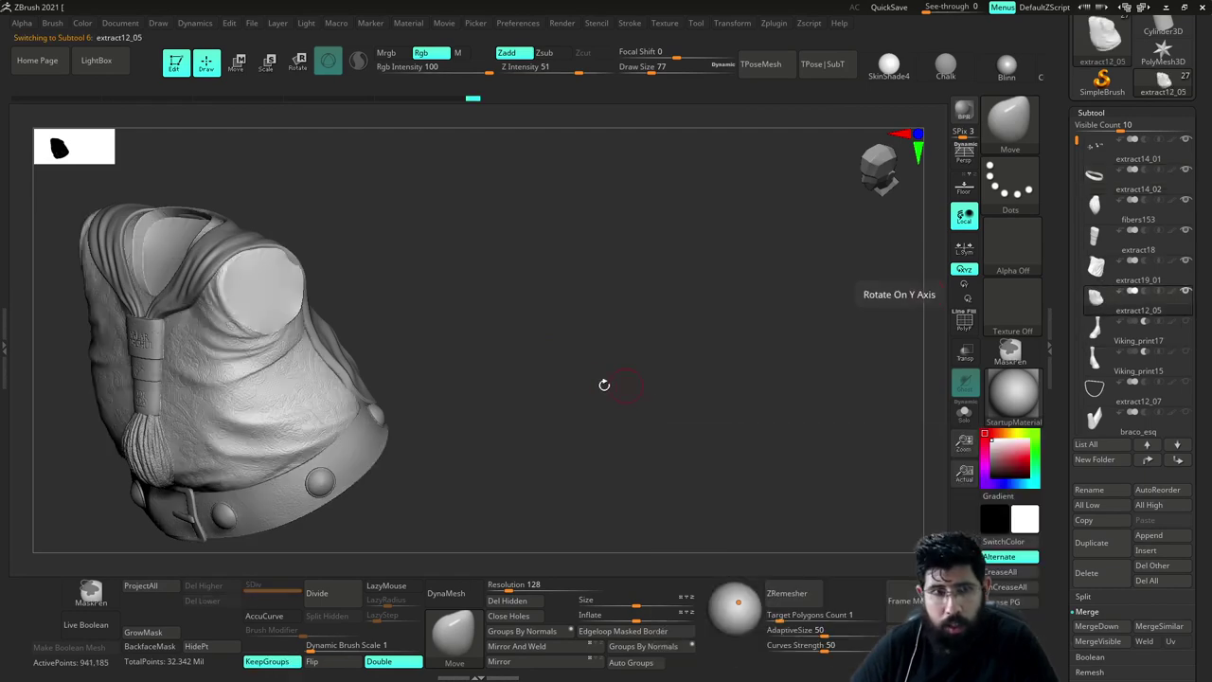
# Show the collar trim extract12_07 and move the shirt extract12_05 to the top of the subtool list
pyautogui.moveTo(603, 384); pyautogui.dragTo(682, 427)
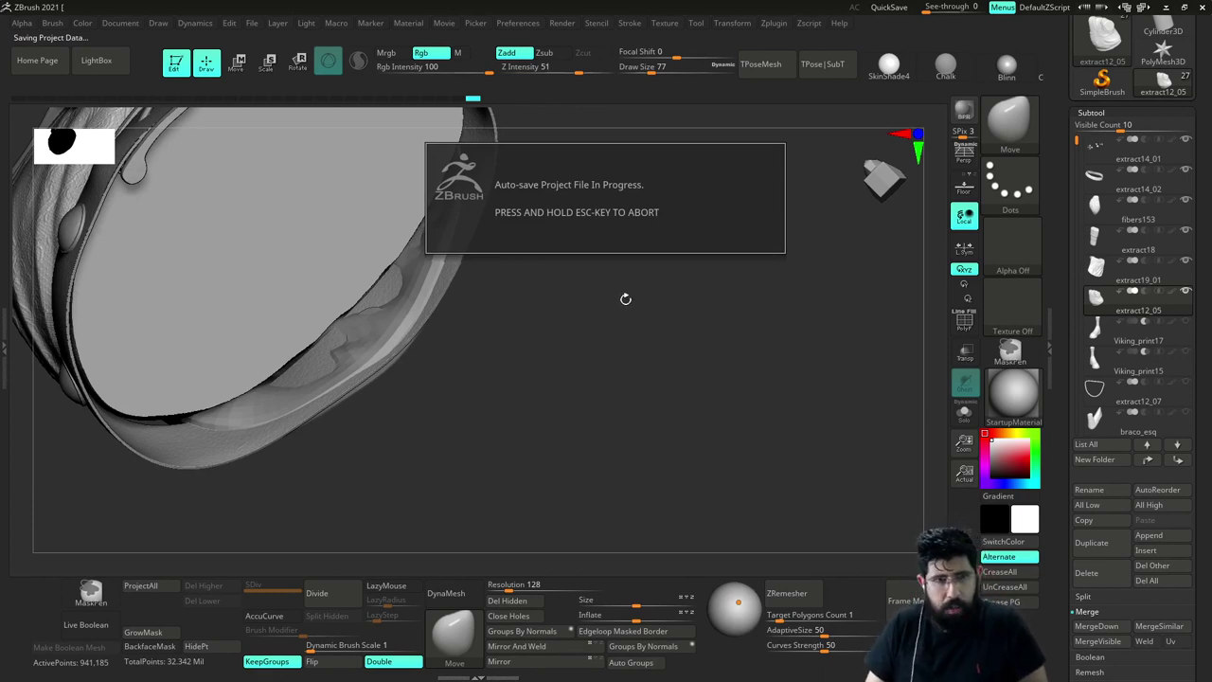
pyautogui.moveTo(632, 279)
pyautogui.mouseDown()
pyautogui.moveTo(657, 349)
pyautogui.moveTo(587, 203)
pyautogui.moveTo(615, 265)
pyautogui.moveTo(616, 243)
pyautogui.moveTo(636, 384)
pyautogui.moveTo(617, 360)
pyautogui.moveTo(609, 281)
pyautogui.moveTo(618, 197)
pyautogui.moveTo(641, 351)
pyautogui.moveTo(663, 405)
pyautogui.moveTo(668, 392)
pyautogui.moveTo(619, 390)
pyautogui.moveTo(650, 403)
pyautogui.moveTo(684, 375)
pyautogui.moveTo(669, 297)
pyautogui.moveTo(673, 316)
pyautogui.moveTo(729, 284)
pyautogui.moveTo(704, 175)
pyautogui.mouseUp()
pyautogui.moveTo(662, 469); pyautogui.dragTo(647, 444)
pyautogui.moveTo(673, 350)
pyautogui.mouseDown()
pyautogui.moveTo(705, 378)
pyautogui.moveTo(760, 329)
pyautogui.moveTo(747, 301)
pyautogui.moveTo(782, 246)
pyautogui.moveTo(696, 297)
pyautogui.moveTo(676, 168)
pyautogui.moveTo(720, 301)
pyautogui.moveTo(685, 366)
pyautogui.moveTo(607, 373)
pyautogui.moveTo(657, 305)
pyautogui.moveTo(603, 296)
pyautogui.moveTo(638, 244)
pyautogui.moveTo(625, 325)
pyautogui.moveTo(701, 332)
pyautogui.moveTo(673, 355)
pyautogui.moveTo(676, 341)
pyautogui.moveTo(679, 393)
pyautogui.moveTo(660, 344)
pyautogui.moveTo(628, 349)
pyautogui.moveTo(668, 335)
pyautogui.moveTo(692, 305)
pyautogui.moveTo(699, 355)
pyautogui.mouseUp()
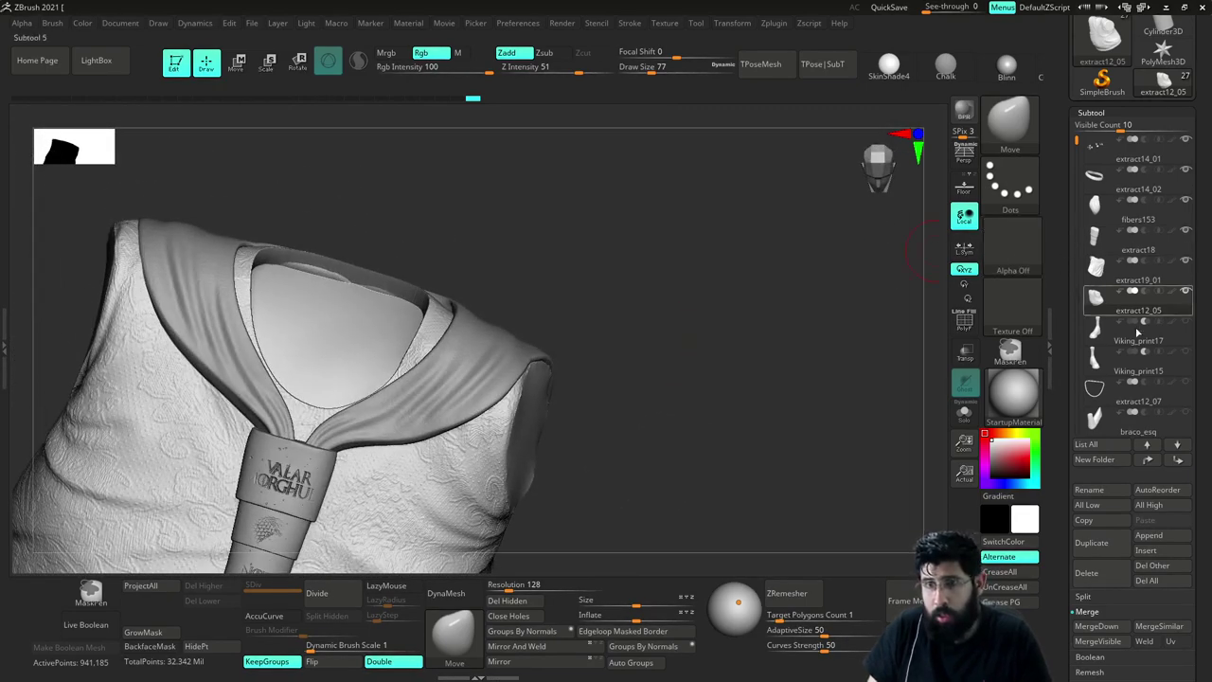
pyautogui.click(1144, 216)
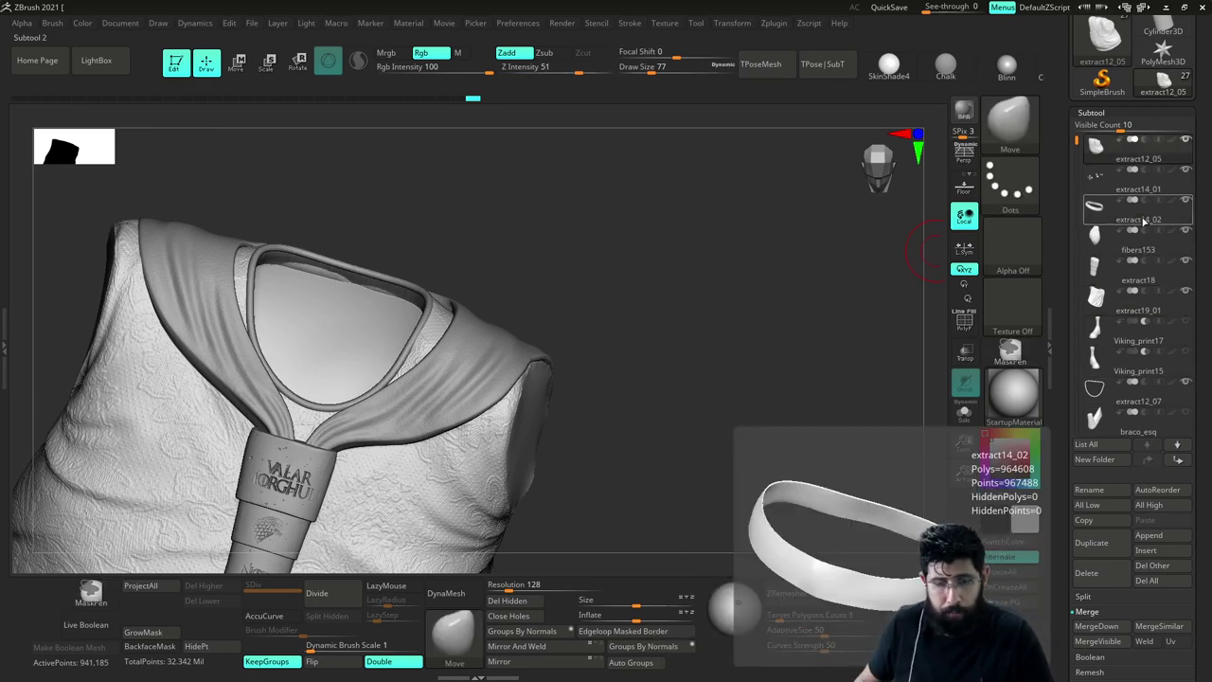
# Set the Move brush draw size to 116 and examine the gap between the shirt and belt from below
pyautogui.moveTo(681, 322)
pyautogui.mouseDown()
pyautogui.moveTo(618, 320)
pyautogui.moveTo(684, 311)
pyautogui.mouseUp()
pyautogui.press('s')
pyautogui.moveTo(700, 270); pyautogui.dragTo(708, 322)
pyautogui.keyDown('alt'); pyautogui.moveTo(755, 409); pyautogui.dragTo(563, 399); pyautogui.keyUp('alt')
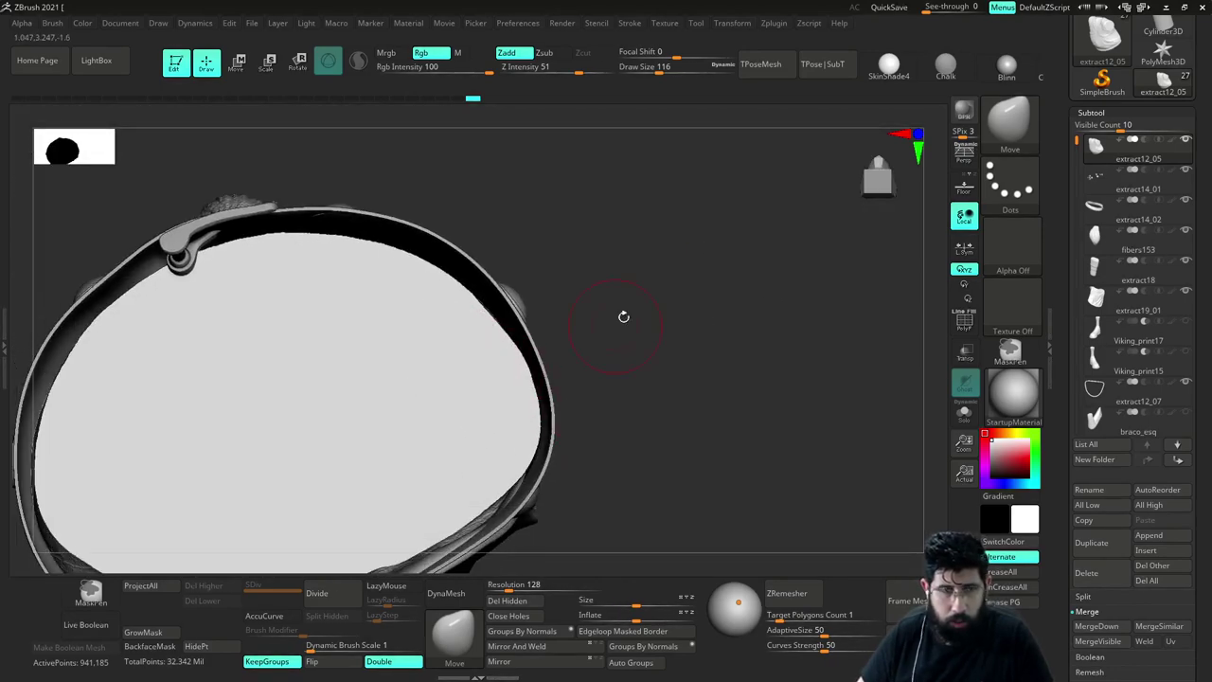
pyautogui.moveTo(623, 316); pyautogui.dragTo(786, 303)
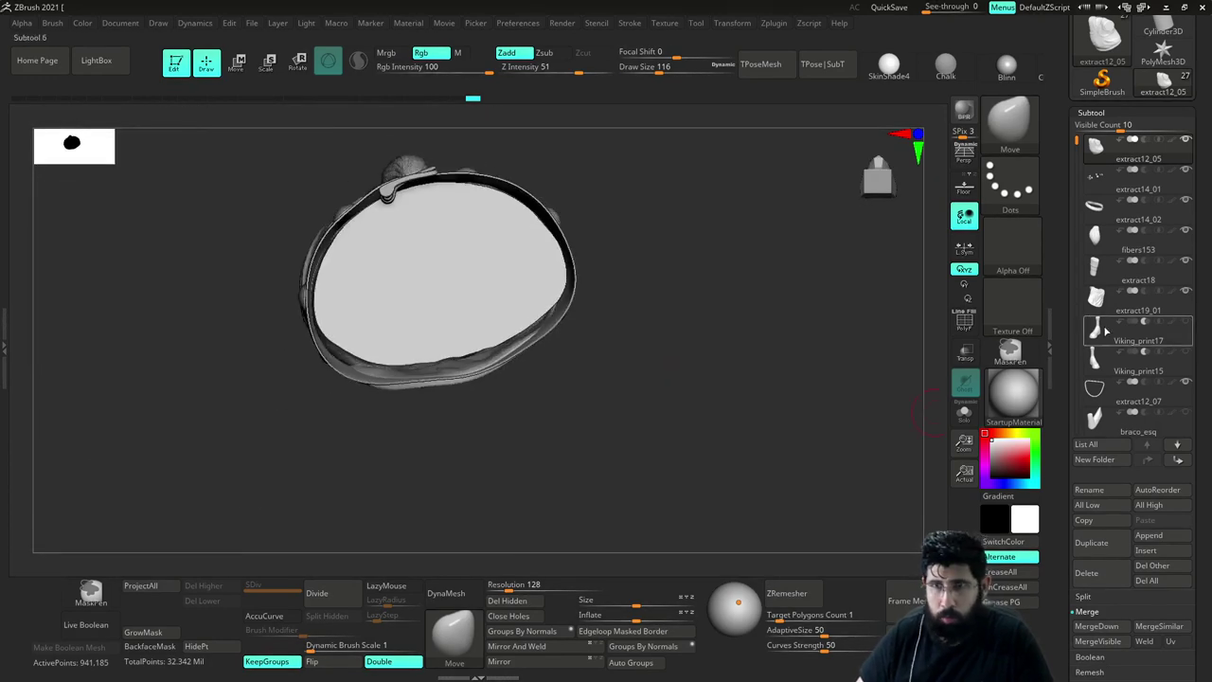
# Browse the 3D meshes available for inserting as a new subtool beneath the shirt extract12_05
pyautogui.moveTo(1063, 526); pyautogui.dragTo(1064, 448)
pyautogui.click(1146, 476)
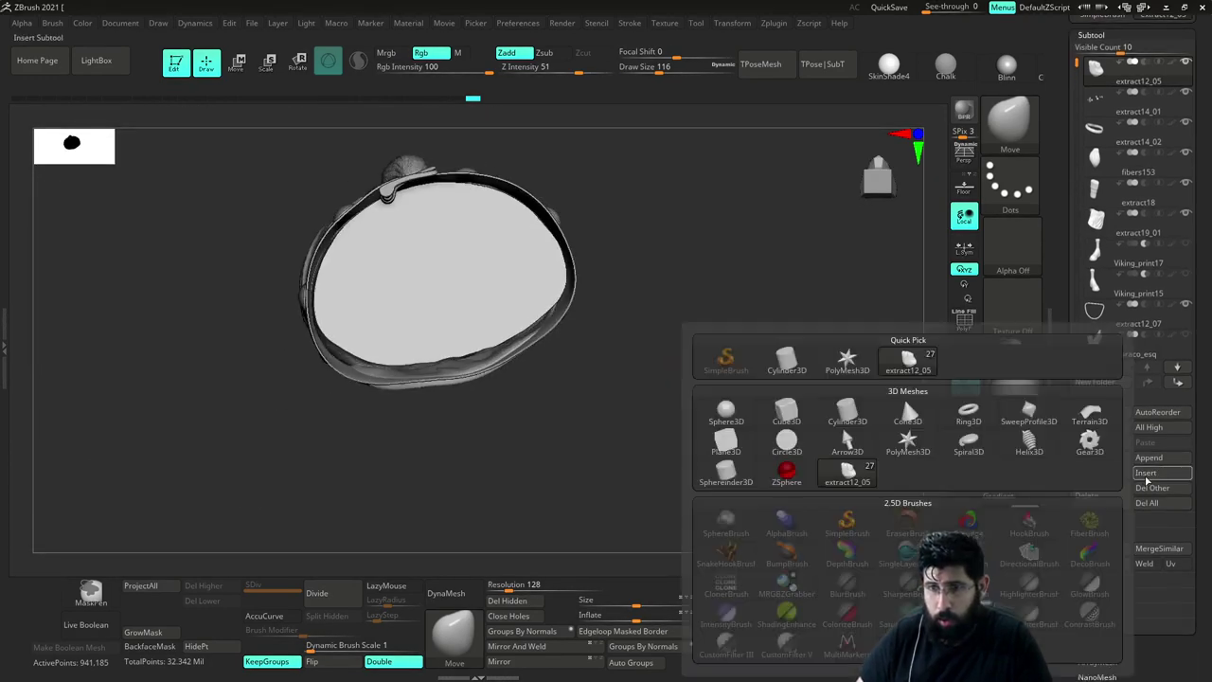
pyautogui.moveTo(748, 408)
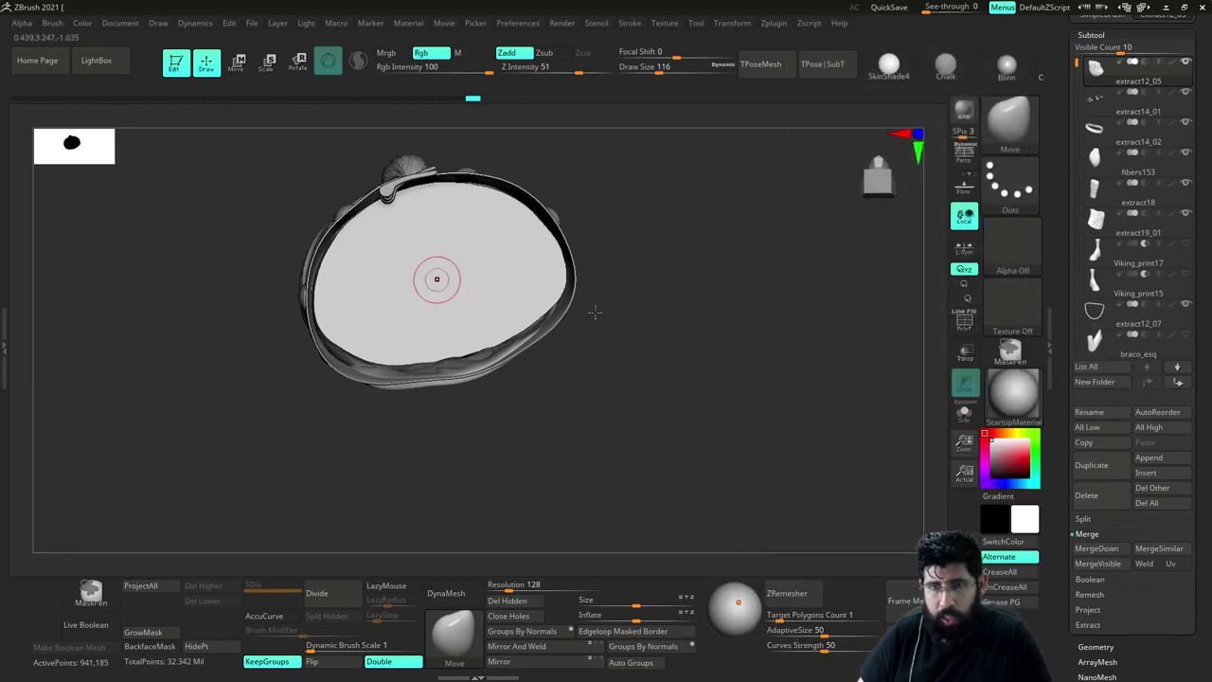
# Insert a Cylinder3D subtool beneath the shirt extract12_05 and lower it toward the belt
pyautogui.click(1158, 473)
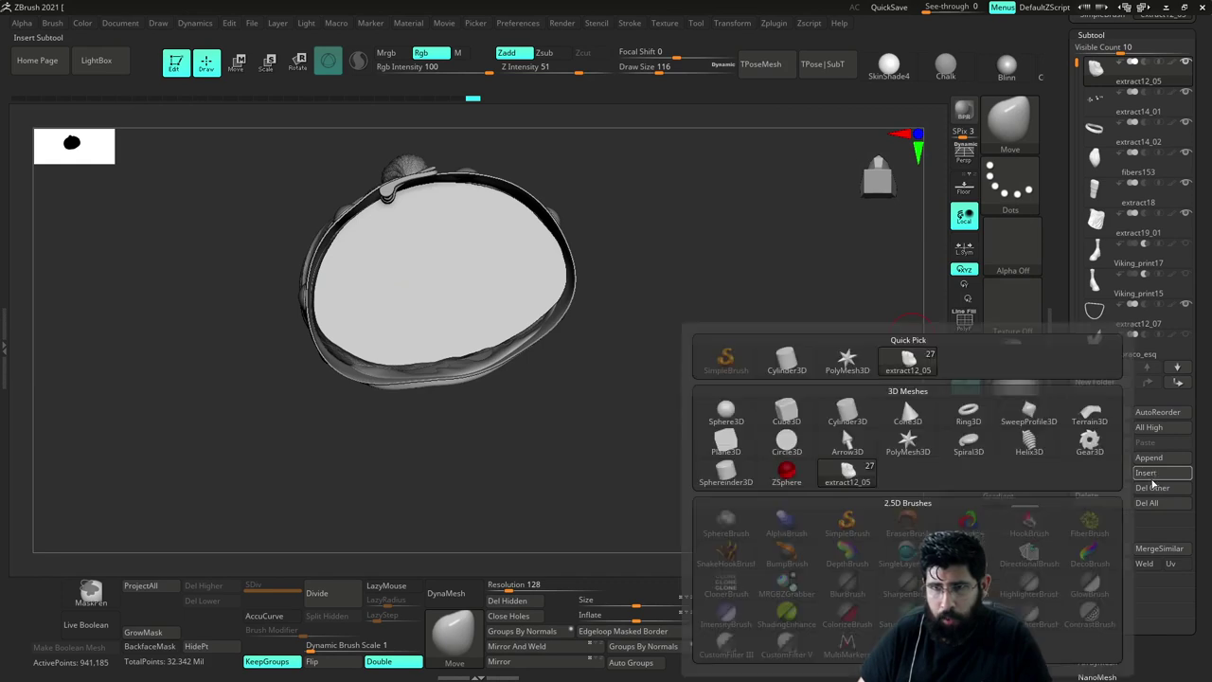
pyautogui.click(840, 413)
pyautogui.moveTo(763, 379); pyautogui.dragTo(749, 423)
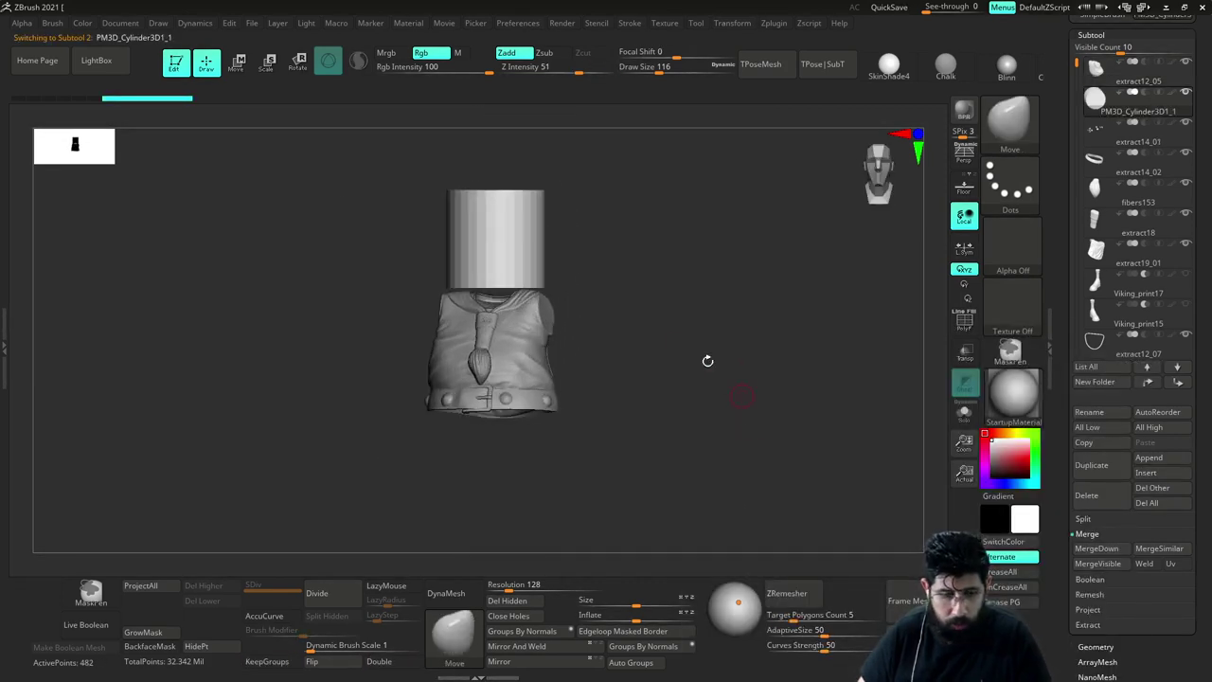
pyautogui.press('w')
pyautogui.moveTo(495, 163); pyautogui.dragTo(496, 353)
# Centre the cylinder under the belt opening and enlarge it to about the belt's width
pyautogui.moveTo(696, 332); pyautogui.dragTo(711, 356)
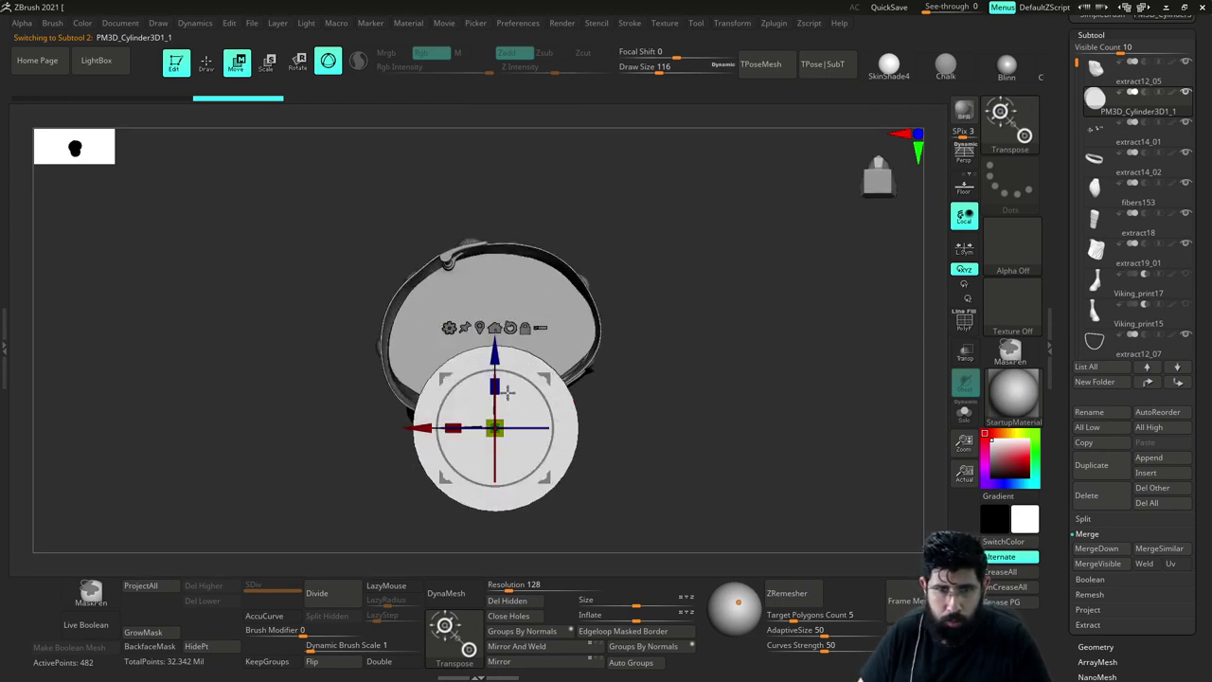
pyautogui.moveTo(545, 378); pyautogui.dragTo(529, 288)
pyautogui.moveTo(486, 334); pyautogui.dragTo(549, 285)
pyautogui.moveTo(699, 305); pyautogui.dragTo(674, 377)
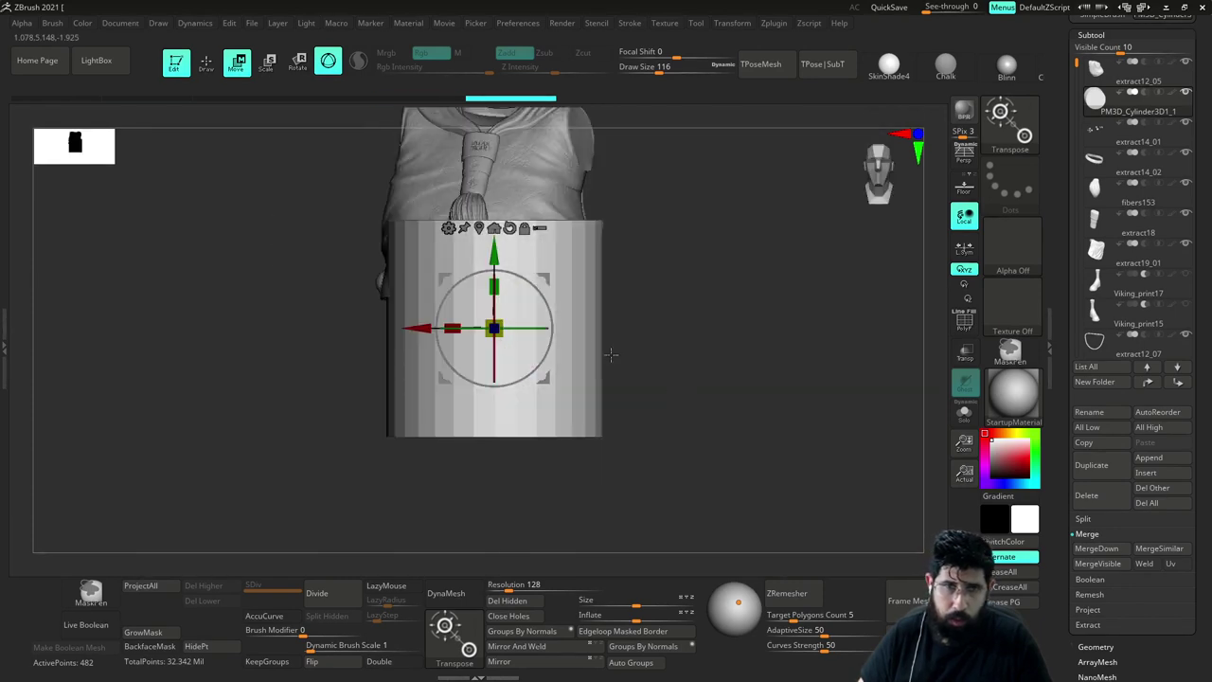
# Lower the cylinder below the belt, narrow its depth to an oval and flatten it into a thin disc
pyautogui.moveTo(508, 286); pyautogui.dragTo(509, 353)
pyautogui.moveTo(663, 338); pyautogui.dragTo(654, 256)
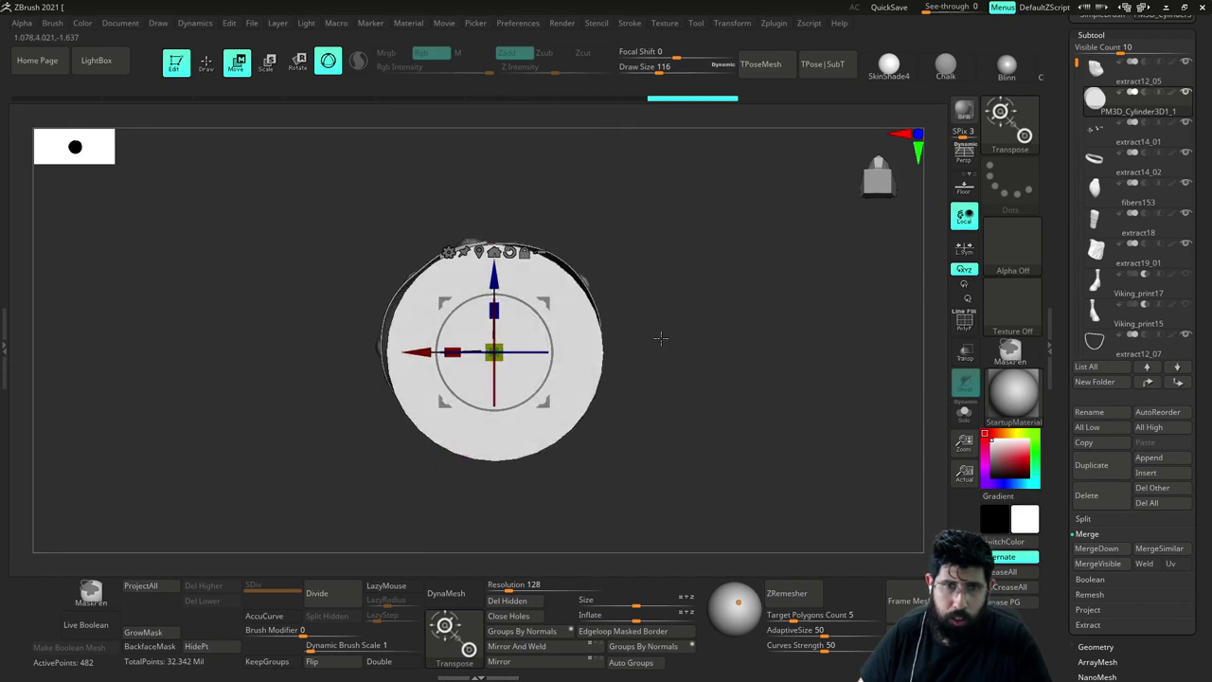
pyautogui.moveTo(661, 338)
pyautogui.mouseDown()
pyautogui.moveTo(663, 243)
pyautogui.moveTo(680, 332)
pyautogui.mouseUp()
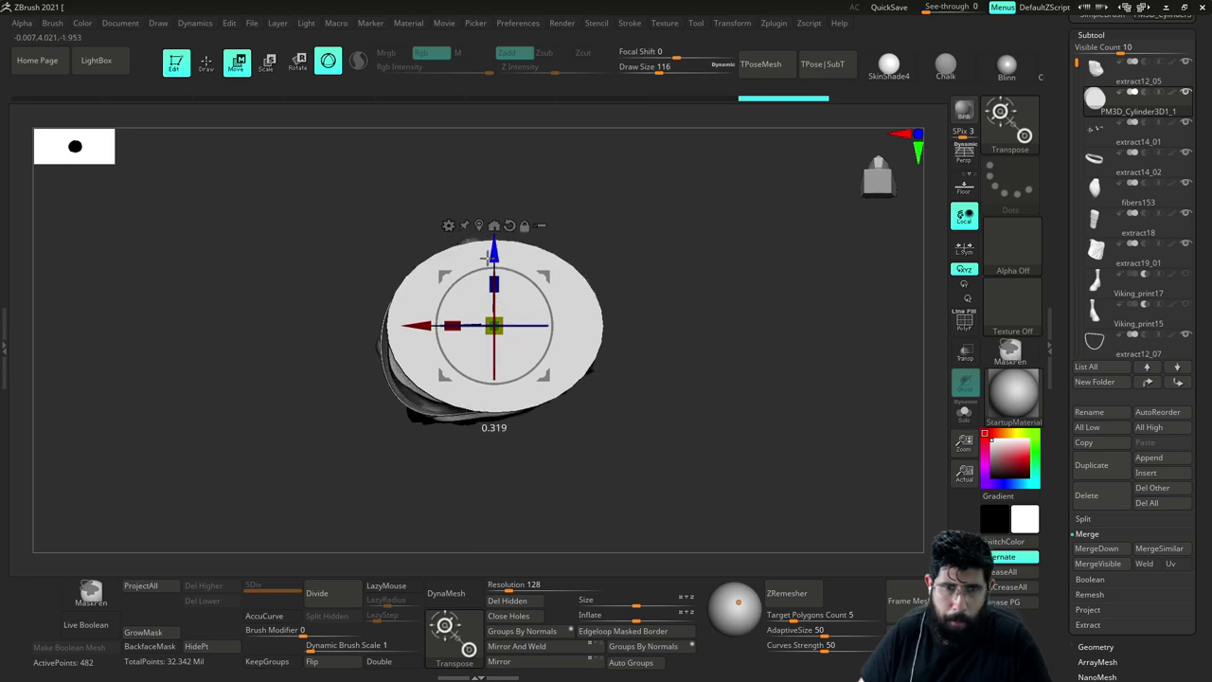
pyautogui.moveTo(487, 257); pyautogui.dragTo(488, 266)
pyautogui.moveTo(660, 264); pyautogui.dragTo(667, 428)
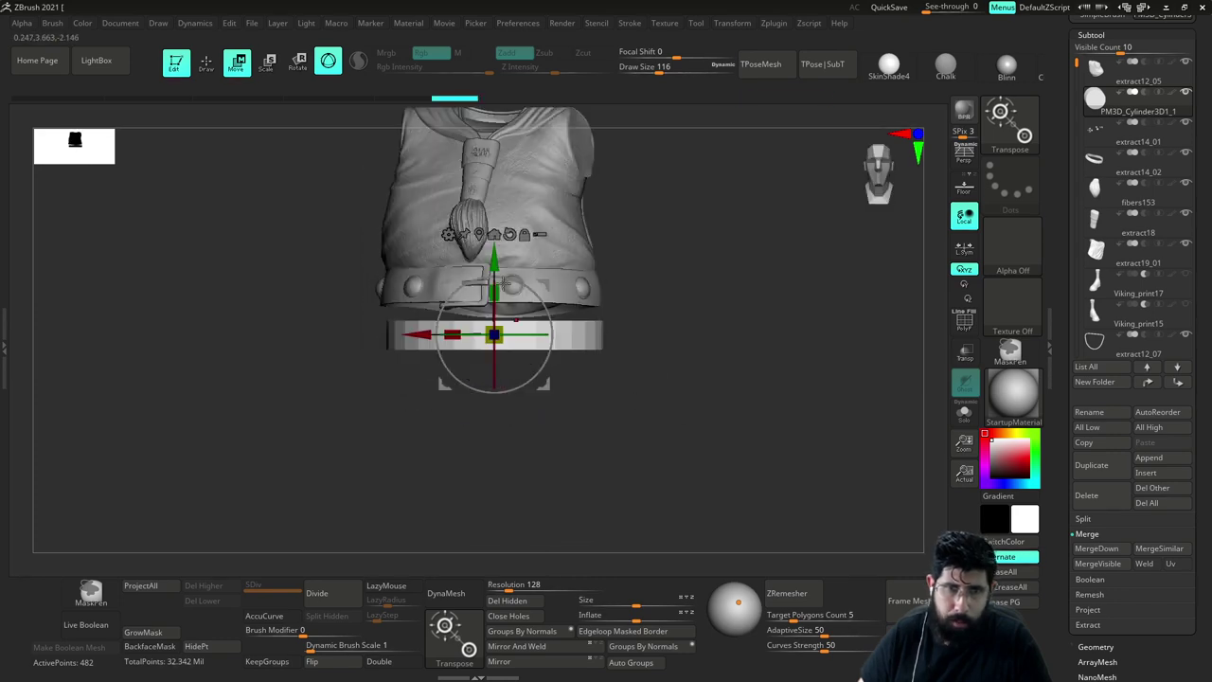
# Raise the flattened disc into the belt so that it fills the gap at the shirt's lower opening
pyautogui.moveTo(487, 220); pyautogui.dragTo(487, 217)
pyautogui.moveTo(643, 294); pyautogui.dragTo(696, 182)
pyautogui.keyDown('alt'); pyautogui.moveTo(732, 271); pyautogui.dragTo(746, 322); pyautogui.keyUp('alt')
pyautogui.moveTo(757, 275); pyautogui.dragTo(822, 443)
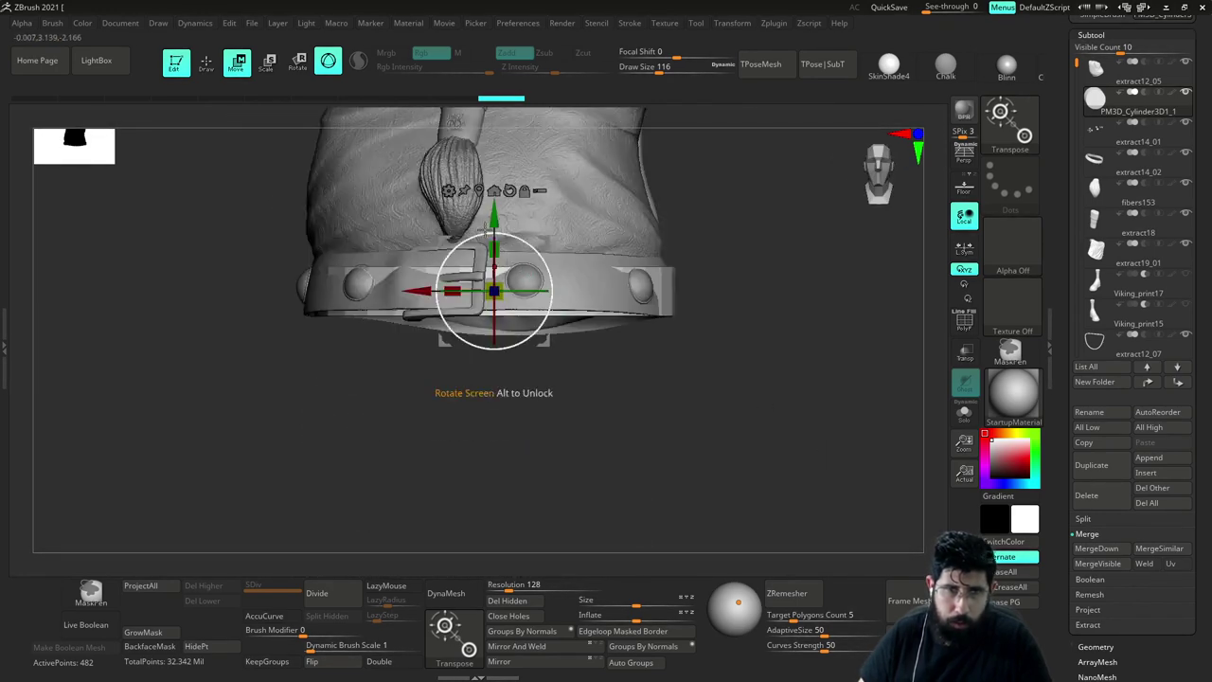
pyautogui.moveTo(493, 240); pyautogui.dragTo(497, 218)
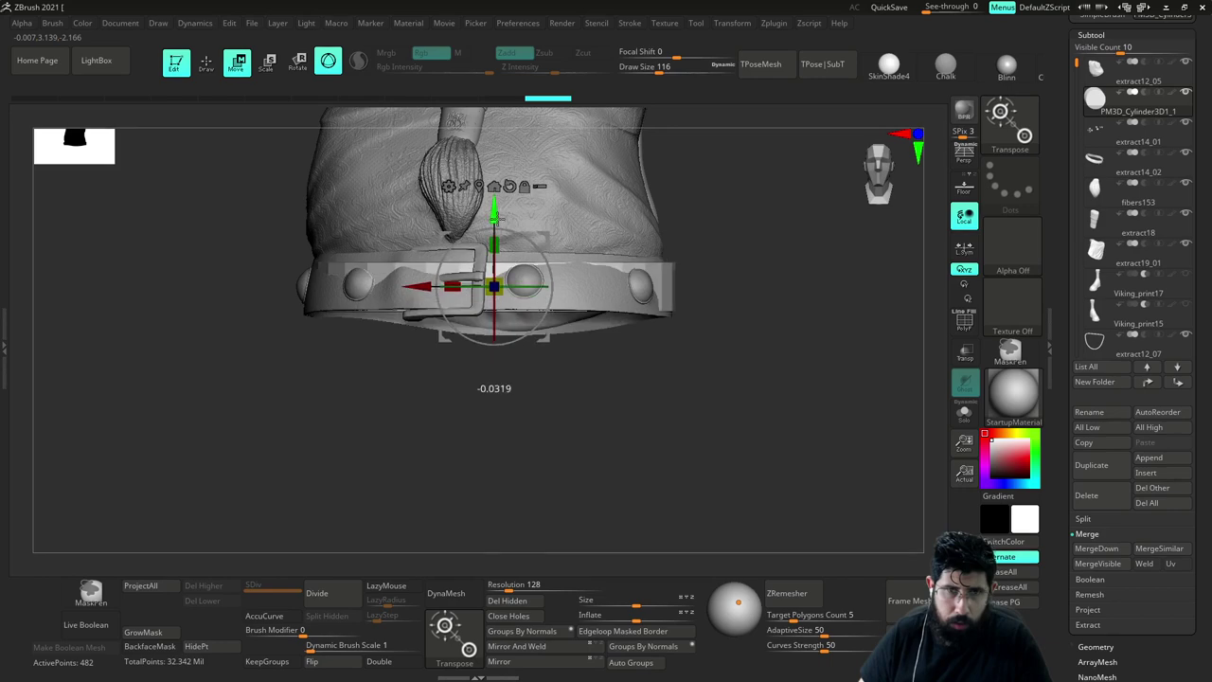
pyautogui.moveTo(741, 328); pyautogui.dragTo(747, 183)
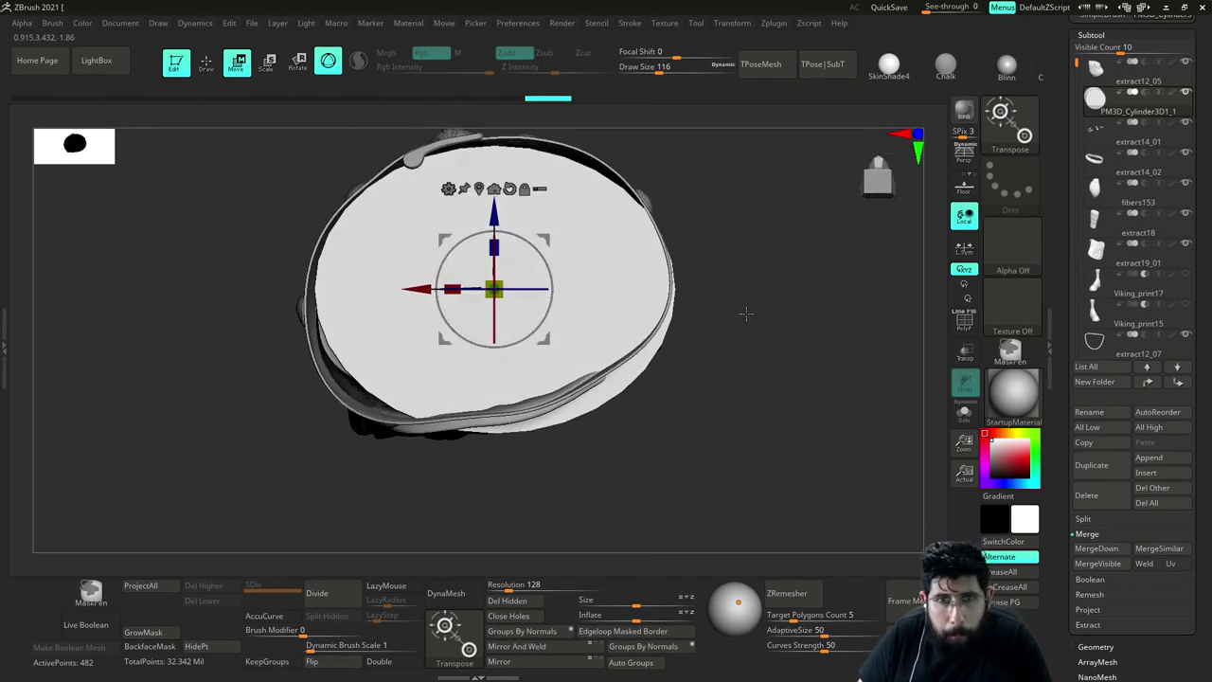
# Reshape the disc's outline to follow the belt's back and side curves using the Move brush at draw sizes 476 and 784
pyautogui.moveTo(747, 313); pyautogui.dragTo(750, 333)
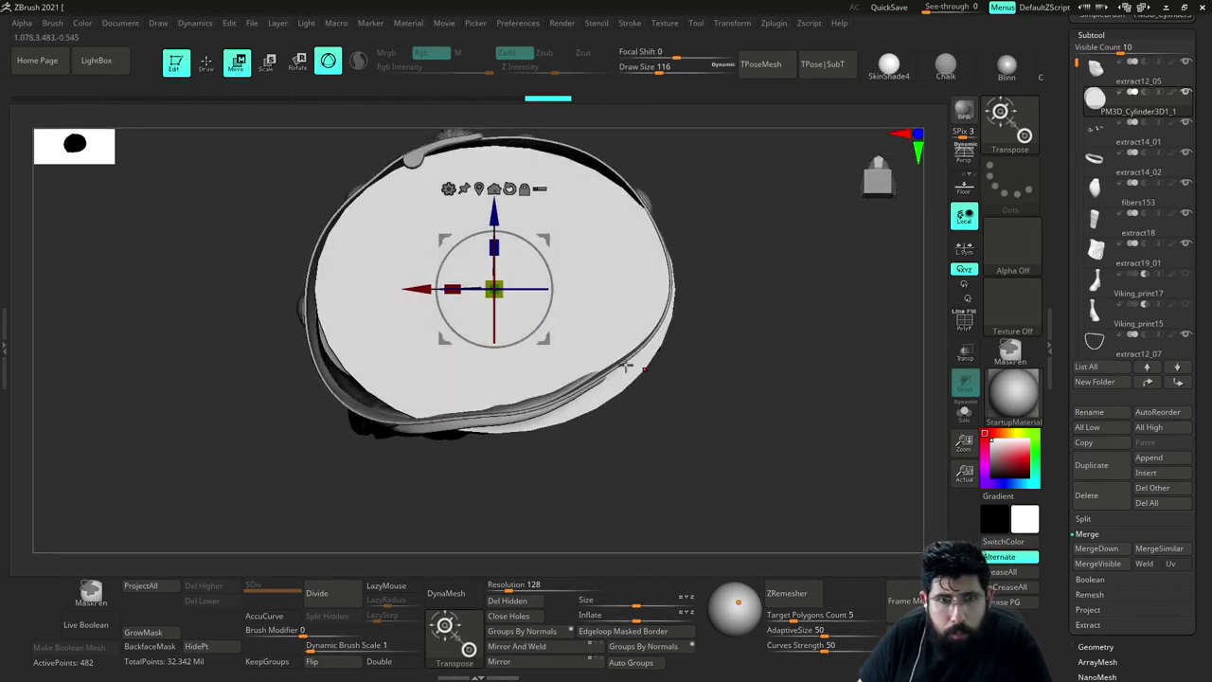
pyautogui.press('q')
pyautogui.press('s')
pyautogui.moveTo(668, 410); pyautogui.dragTo(707, 412)
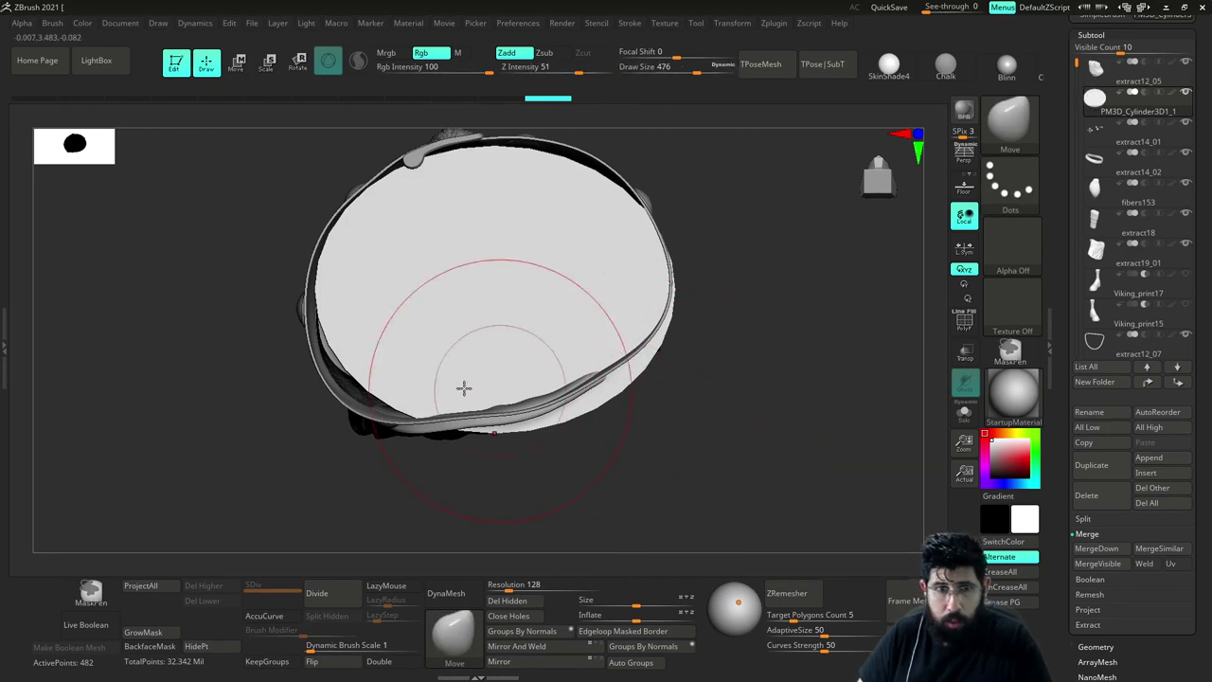
pyautogui.moveTo(413, 387); pyautogui.dragTo(344, 375)
pyautogui.moveTo(547, 431); pyautogui.dragTo(552, 413)
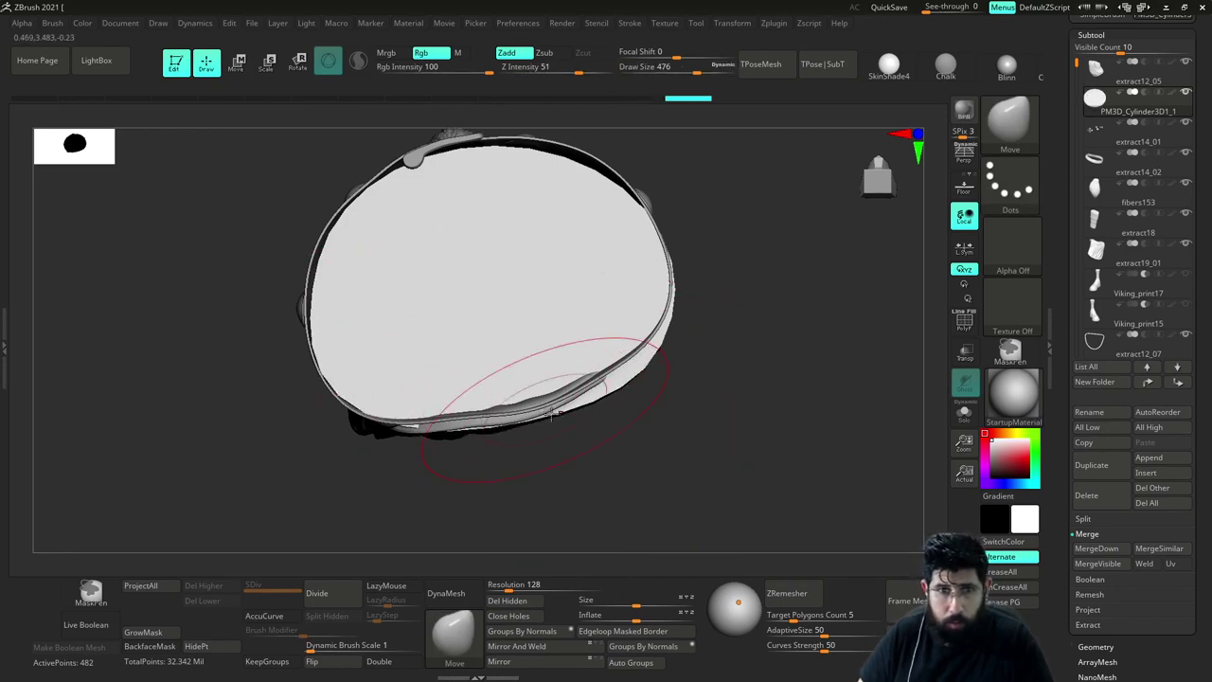
pyautogui.moveTo(668, 449); pyautogui.dragTo(716, 431)
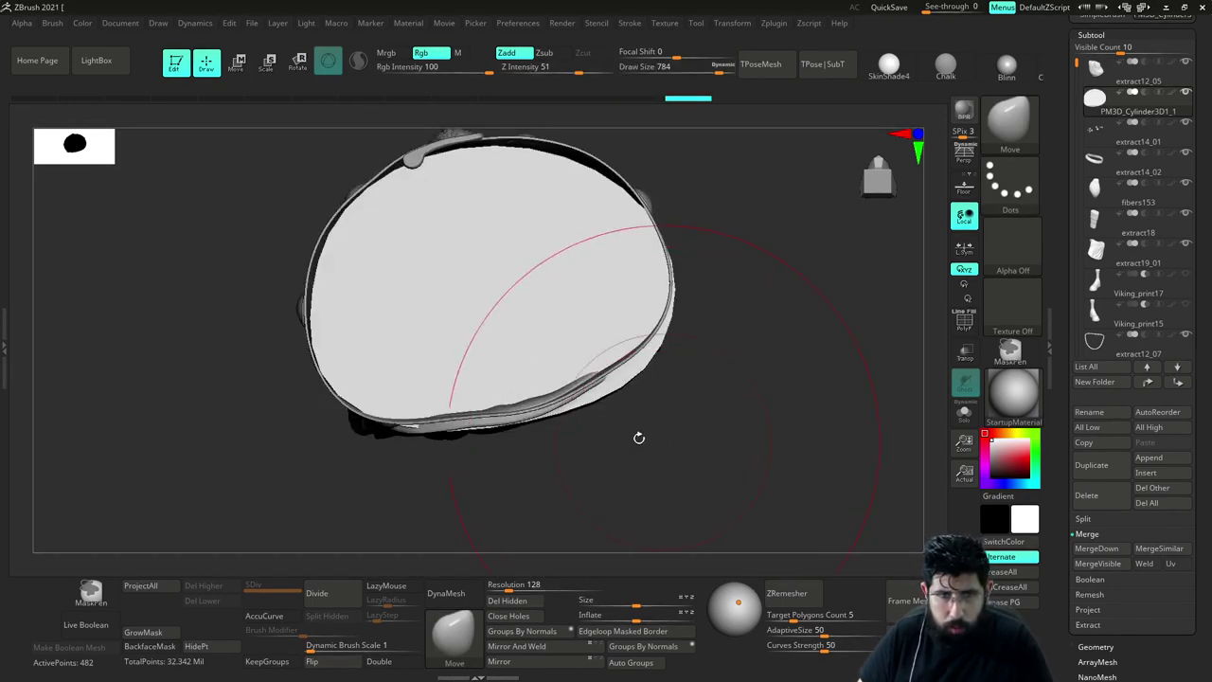
pyautogui.moveTo(621, 368)
pyautogui.mouseDown()
pyautogui.moveTo(663, 293)
pyautogui.moveTo(707, 327)
pyautogui.mouseUp()
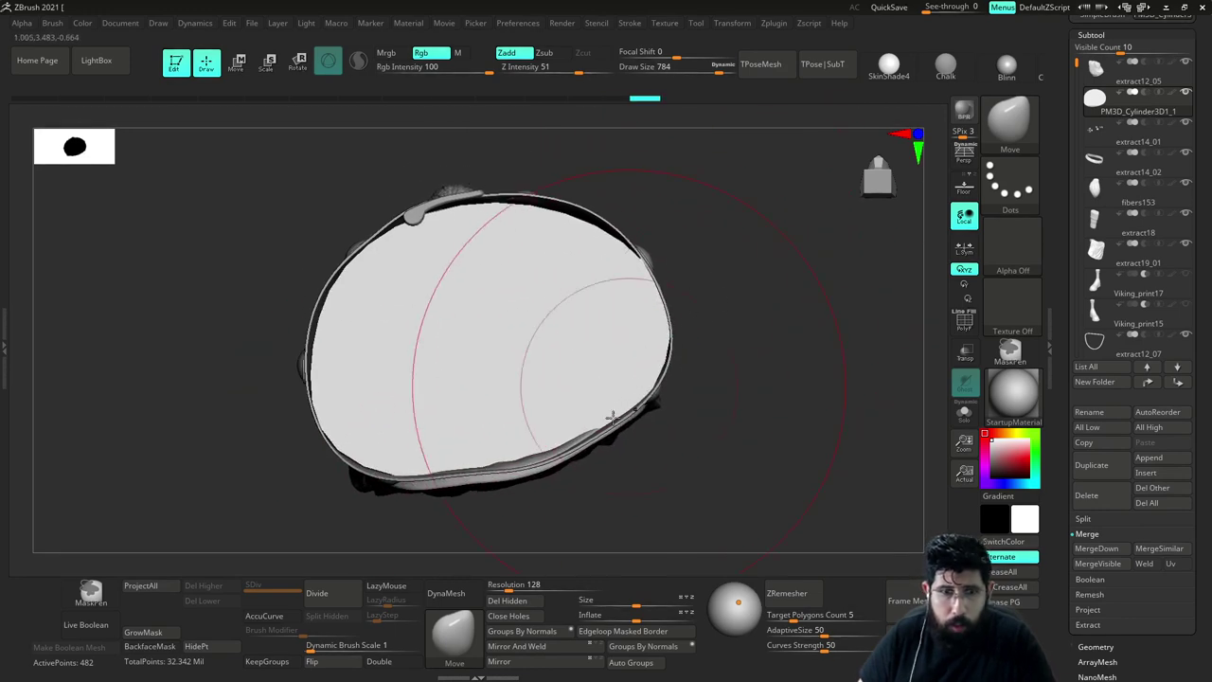
# DynaMesh the disc at resolution 64 and pull its front edge out to the belt with the Move brush
pyautogui.click(498, 588)
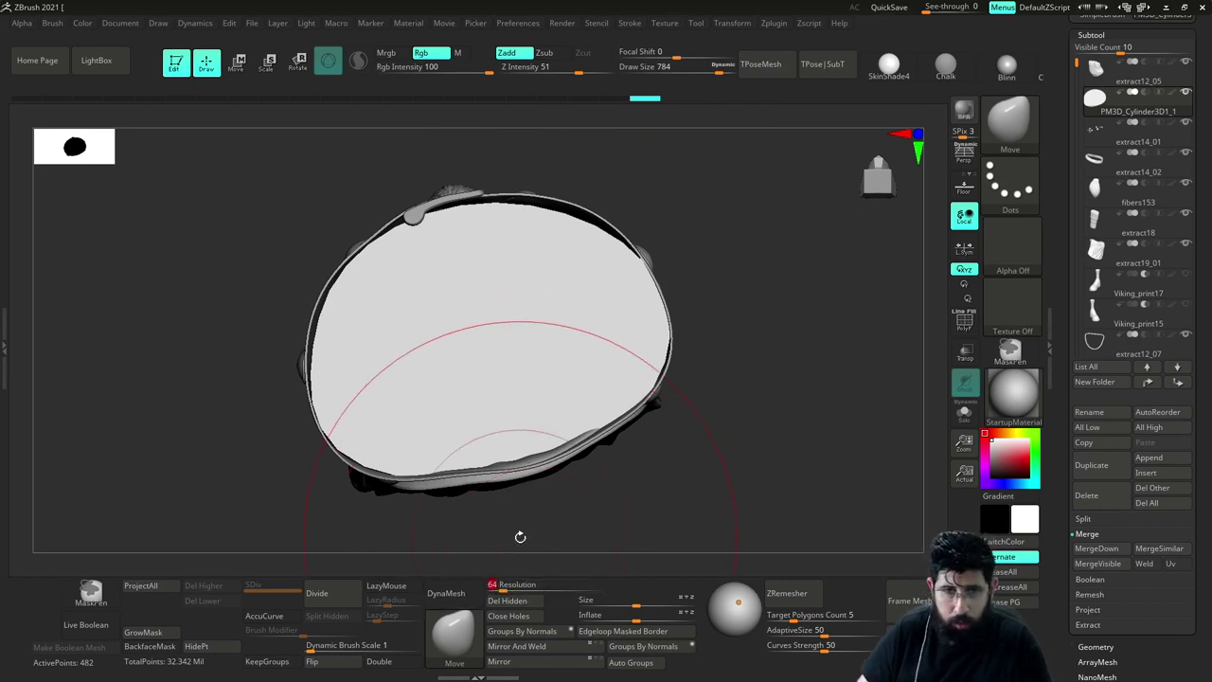
pyautogui.click(468, 591)
pyautogui.moveTo(756, 377); pyautogui.dragTo(759, 371)
pyautogui.moveTo(589, 260); pyautogui.dragTo(558, 233)
pyautogui.press('s')
pyautogui.moveTo(560, 231); pyautogui.dragTo(568, 220)
pyautogui.moveTo(714, 214); pyautogui.dragTo(735, 230)
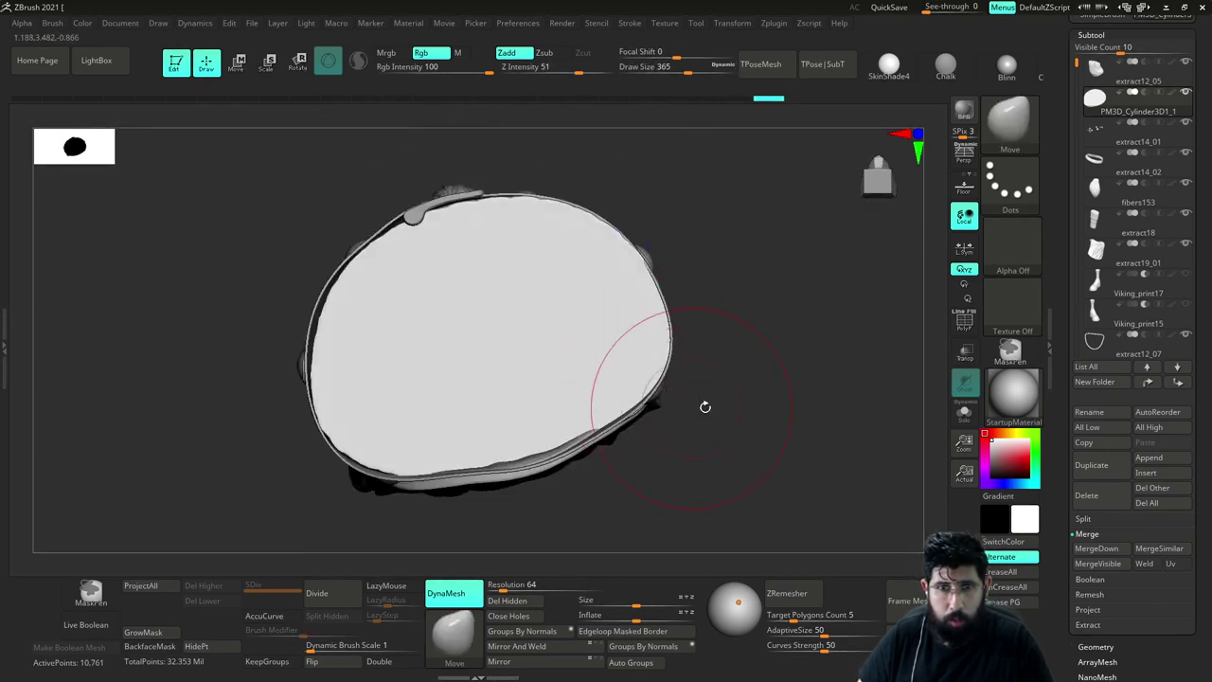
# Fit the disc's back and side edges to the belt using the Move brush at draw sizes 460 and 245
pyautogui.moveTo(705, 407)
pyautogui.mouseDown()
pyautogui.moveTo(717, 389)
pyautogui.moveTo(778, 506)
pyautogui.moveTo(760, 490)
pyautogui.moveTo(768, 468)
pyautogui.moveTo(750, 470)
pyautogui.moveTo(701, 422)
pyautogui.moveTo(769, 460)
pyautogui.moveTo(769, 371)
pyautogui.moveTo(768, 461)
pyautogui.moveTo(644, 406)
pyautogui.moveTo(724, 432)
pyautogui.moveTo(755, 427)
pyautogui.moveTo(754, 442)
pyautogui.moveTo(689, 452)
pyautogui.moveTo(776, 433)
pyautogui.moveTo(763, 319)
pyautogui.moveTo(788, 437)
pyautogui.moveTo(755, 417)
pyautogui.moveTo(769, 391)
pyautogui.moveTo(792, 427)
pyautogui.moveTo(755, 441)
pyautogui.moveTo(858, 366)
pyautogui.mouseUp()
pyautogui.press('s')
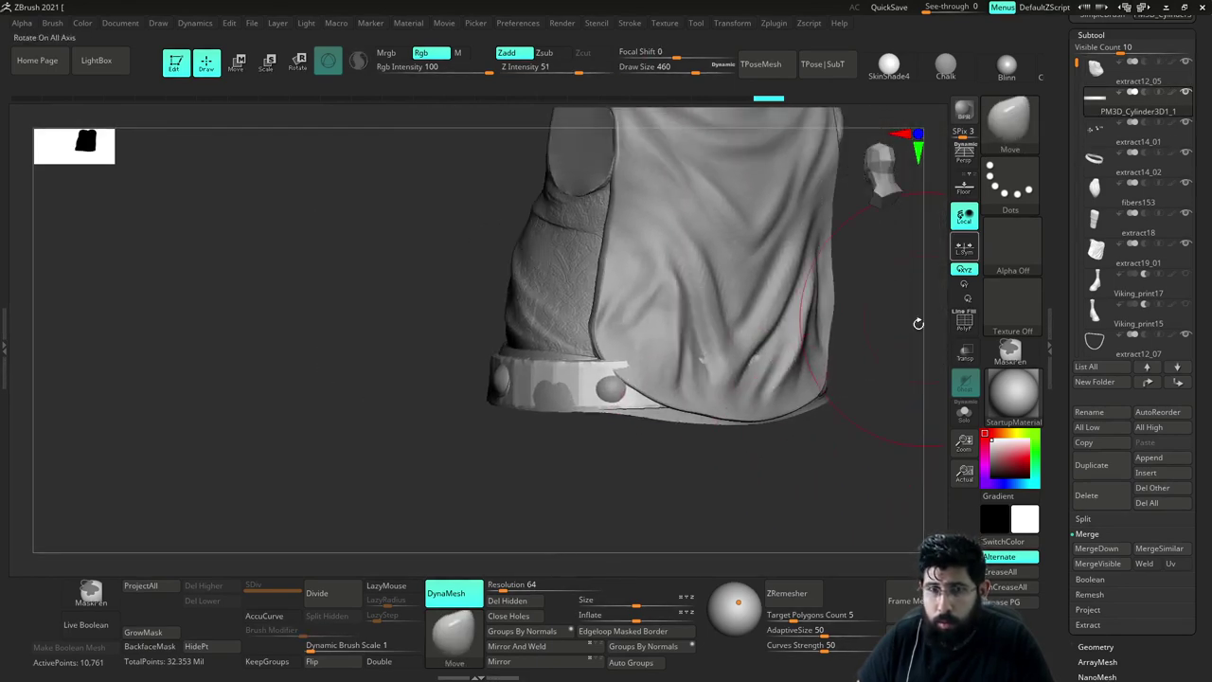
pyautogui.moveTo(856, 438); pyautogui.dragTo(826, 464)
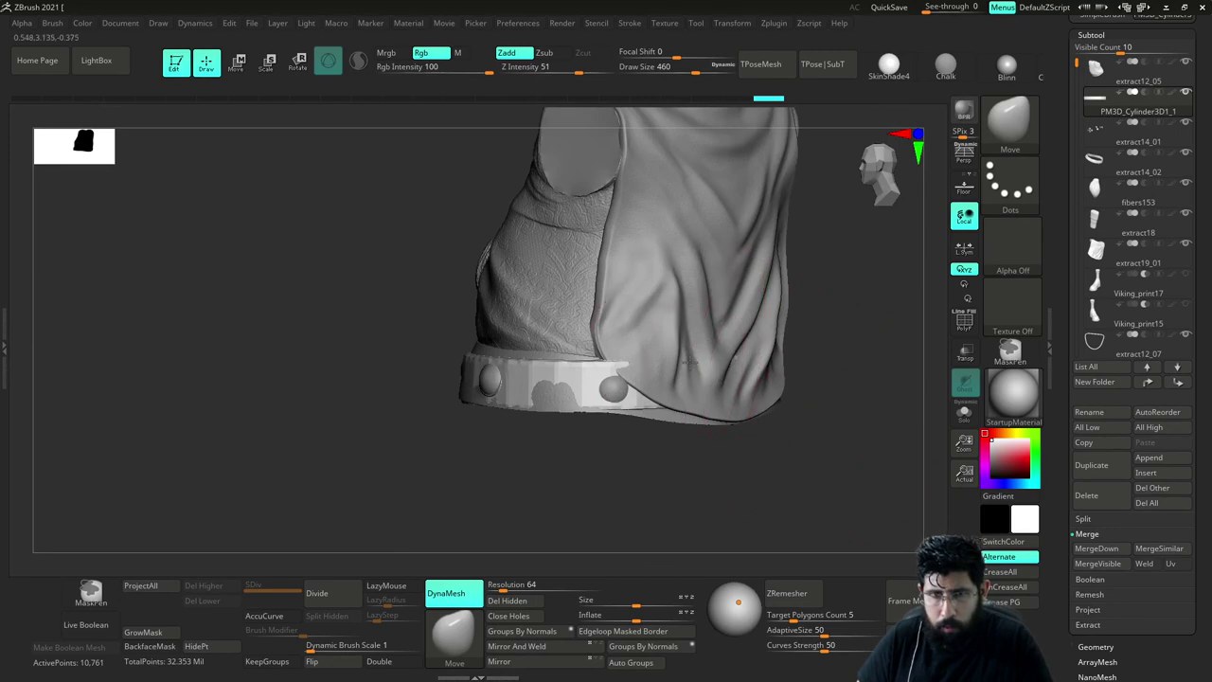
pyautogui.moveTo(818, 391); pyautogui.dragTo(758, 373)
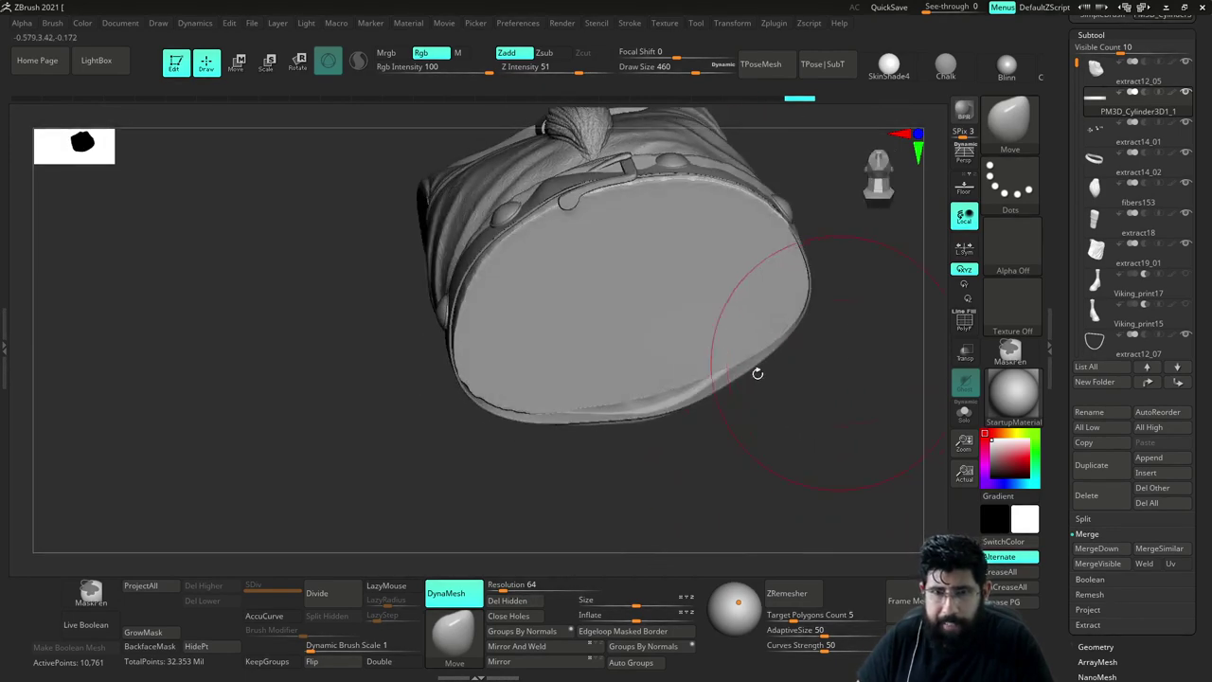
pyautogui.moveTo(671, 379); pyautogui.dragTo(772, 350)
pyautogui.press('s')
pyautogui.moveTo(801, 307); pyautogui.dragTo(785, 287)
pyautogui.keyDown('alt'); pyautogui.moveTo(863, 262); pyautogui.dragTo(832, 413); pyautogui.keyUp('alt')
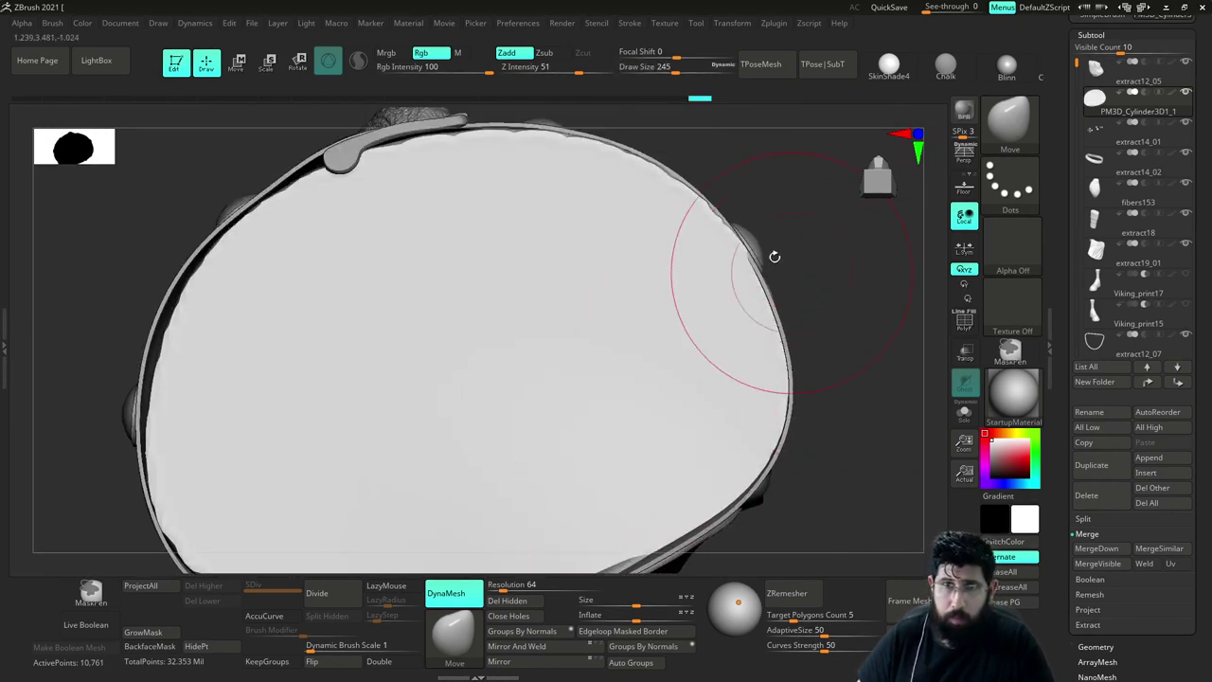
# Pull the disc's front edge out toward the belt on both sides of the buckle
pyautogui.moveTo(318, 201)
pyautogui.mouseDown()
pyautogui.moveTo(322, 181)
pyautogui.moveTo(396, 145)
pyautogui.mouseUp()
pyautogui.moveTo(423, 159); pyautogui.dragTo(428, 147)
pyautogui.keyDown('alt'); pyautogui.moveTo(787, 244); pyautogui.dragTo(561, 279); pyautogui.keyUp('alt')
pyautogui.press('s')
pyautogui.moveTo(279, 287)
pyautogui.mouseDown()
pyautogui.moveTo(298, 291)
pyautogui.moveTo(275, 279)
pyautogui.mouseUp()
pyautogui.moveTo(281, 236); pyautogui.dragTo(275, 235)
# Push the disc inward where it pokes through the belt around the studs and buckle, using draw sizes 415 and 293
pyautogui.moveTo(197, 242); pyautogui.dragTo(350, 248)
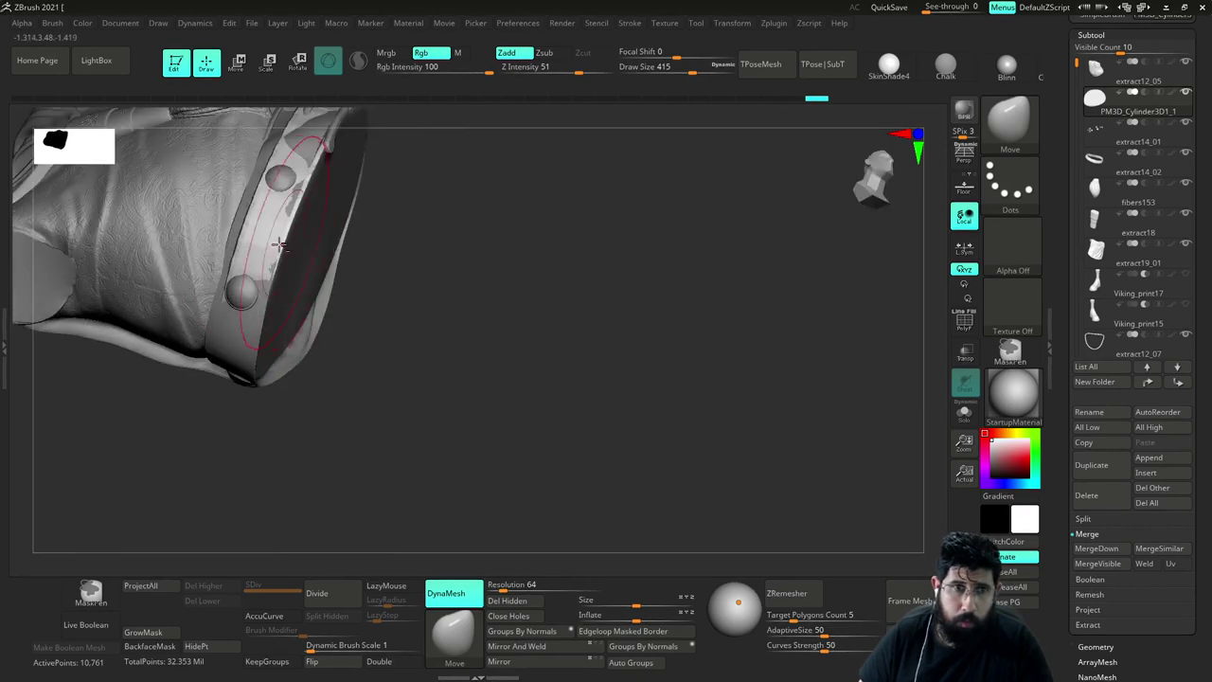
pyautogui.moveTo(252, 237); pyautogui.dragTo(265, 241)
pyautogui.moveTo(248, 242)
pyautogui.mouseDown(button='right')
pyautogui.moveTo(457, 333)
pyautogui.moveTo(392, 252)
pyautogui.moveTo(305, 270)
pyautogui.moveTo(582, 222)
pyautogui.moveTo(633, 235)
pyautogui.mouseUp(button='right')
pyautogui.press('s')
pyautogui.moveTo(308, 290)
pyautogui.mouseDown()
pyautogui.moveTo(298, 290)
pyautogui.moveTo(314, 282)
pyautogui.mouseUp()
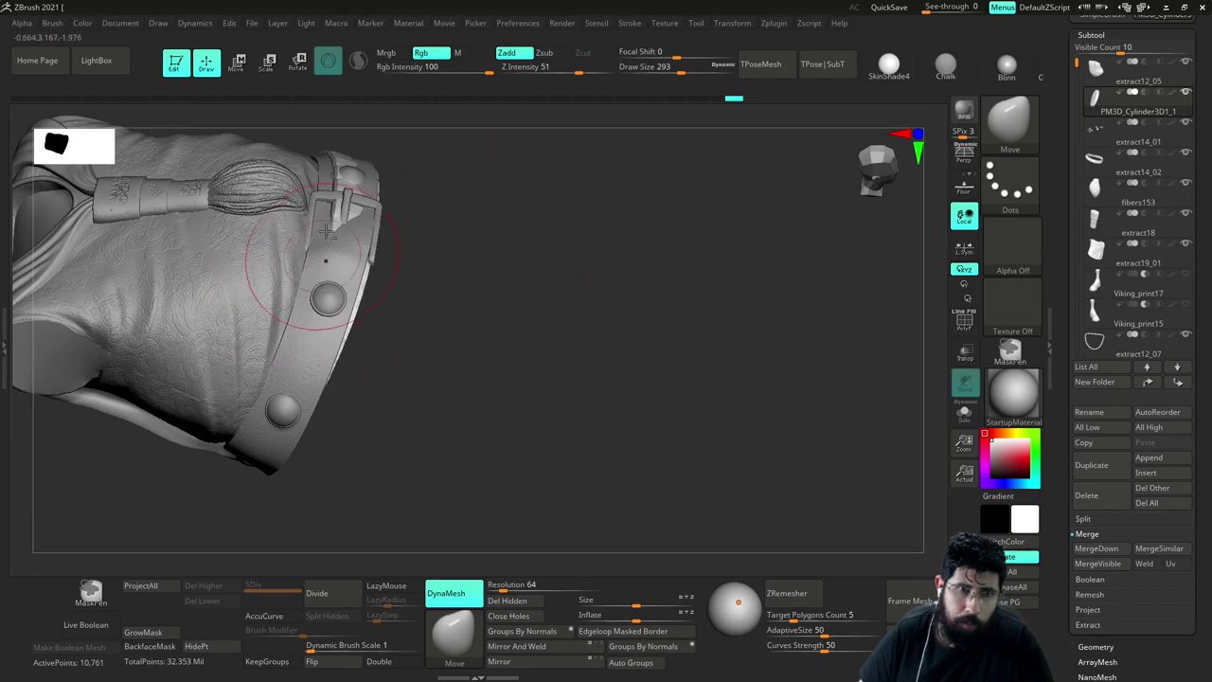
pyautogui.moveTo(333, 227); pyautogui.dragTo(352, 206)
pyautogui.keyDown('alt'); pyautogui.moveTo(428, 173); pyautogui.dragTo(445, 252, button='right'); pyautogui.keyUp('alt')
pyautogui.moveTo(347, 308); pyautogui.dragTo(354, 287)
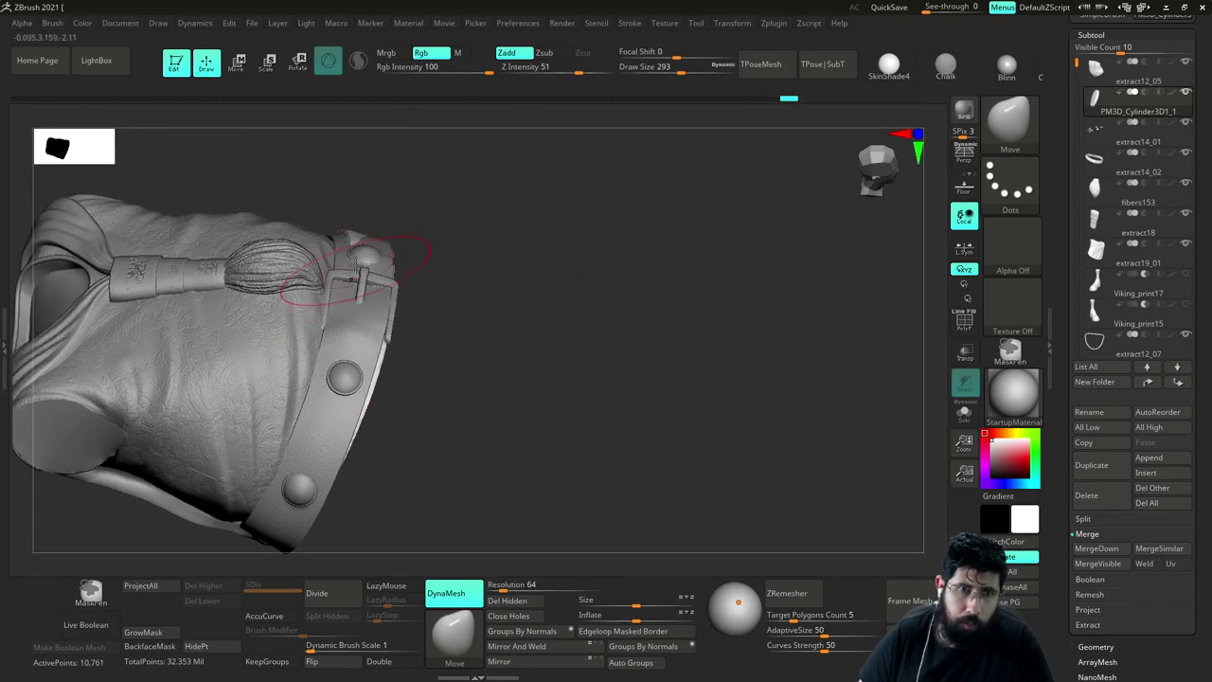
# Refine the disc's edge behind the belt buckle using the Move brush at draw size 207
pyautogui.moveTo(389, 209)
pyautogui.mouseDown(button='right')
pyautogui.moveTo(348, 225)
pyautogui.moveTo(401, 162)
pyautogui.moveTo(318, 232)
pyautogui.mouseUp(button='right')
pyautogui.moveTo(442, 170); pyautogui.dragTo(273, 294, button='right')
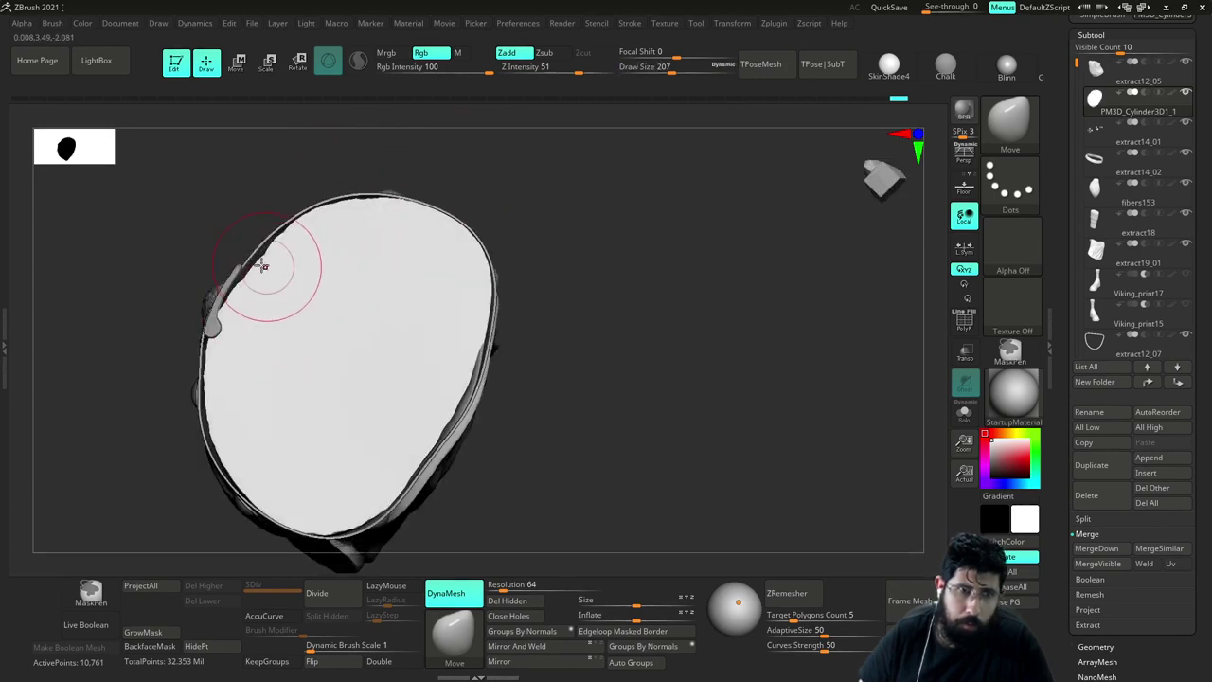
pyautogui.moveTo(555, 174); pyautogui.dragTo(556, 236, button='right')
pyautogui.keyDown('alt'); pyautogui.moveTo(660, 250); pyautogui.dragTo(580, 293, button='right'); pyautogui.keyUp('alt')
pyautogui.moveTo(435, 193); pyautogui.dragTo(402, 213, button='right')
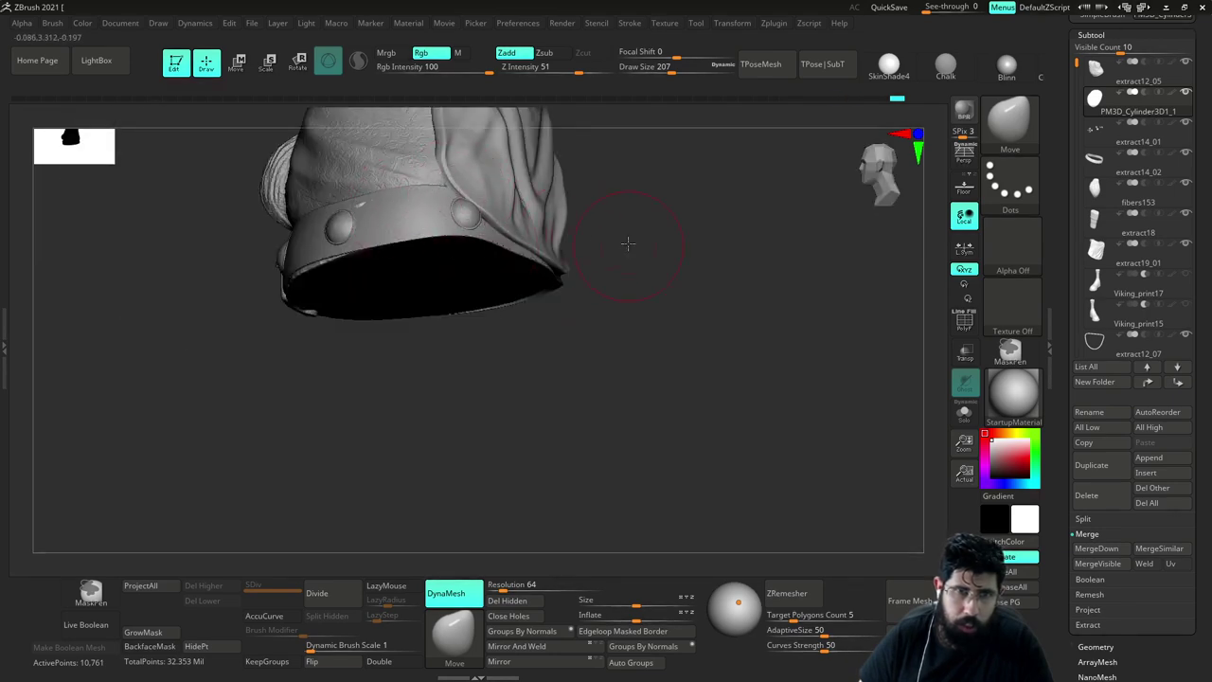
# Tuck the disc inside the belt around the back drape, setting the Move brush draw size to 500 and 274
pyautogui.moveTo(628, 244); pyautogui.dragTo(701, 350, button='right')
pyautogui.moveTo(796, 338)
pyautogui.mouseDown()
pyautogui.moveTo(804, 379)
pyautogui.moveTo(784, 389)
pyautogui.moveTo(811, 379)
pyautogui.moveTo(780, 372)
pyautogui.moveTo(820, 341)
pyautogui.moveTo(760, 273)
pyautogui.moveTo(706, 447)
pyautogui.moveTo(742, 422)
pyautogui.moveTo(793, 323)
pyautogui.moveTo(774, 432)
pyautogui.moveTo(796, 413)
pyautogui.moveTo(765, 408)
pyautogui.moveTo(765, 328)
pyautogui.moveTo(787, 375)
pyautogui.moveTo(752, 394)
pyautogui.moveTo(736, 446)
pyautogui.moveTo(787, 382)
pyautogui.moveTo(791, 413)
pyautogui.mouseUp()
pyautogui.moveTo(791, 412); pyautogui.dragTo(761, 457, button='right')
pyautogui.moveTo(538, 408); pyautogui.dragTo(458, 416, button='right')
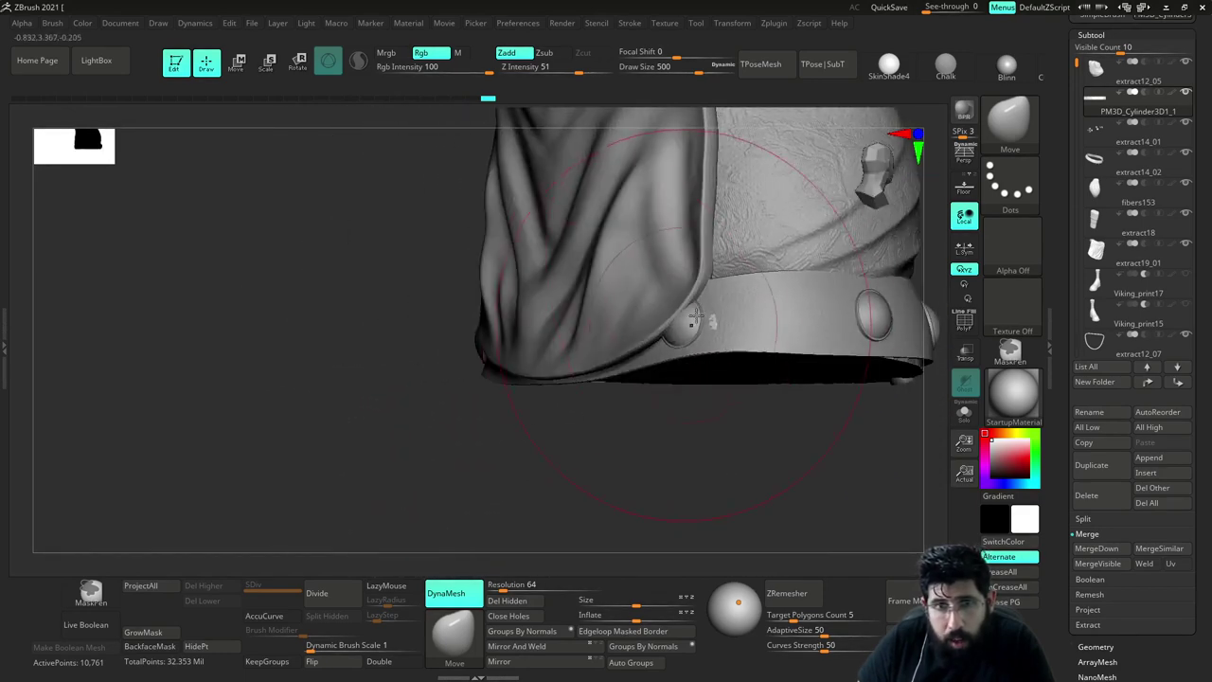
pyautogui.press('s')
pyautogui.moveTo(703, 314); pyautogui.dragTo(682, 314)
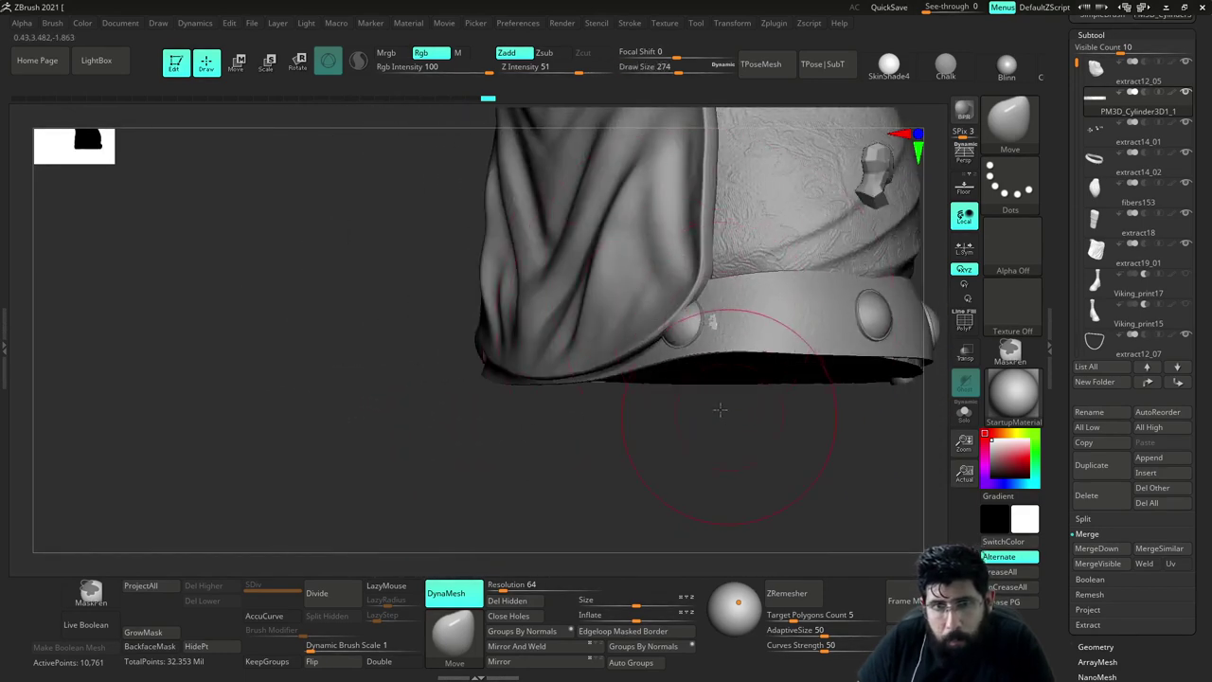
pyautogui.moveTo(720, 409)
pyautogui.mouseDown(button='right')
pyautogui.moveTo(712, 322)
pyautogui.moveTo(550, 335)
pyautogui.moveTo(659, 458)
pyautogui.mouseUp(button='right')
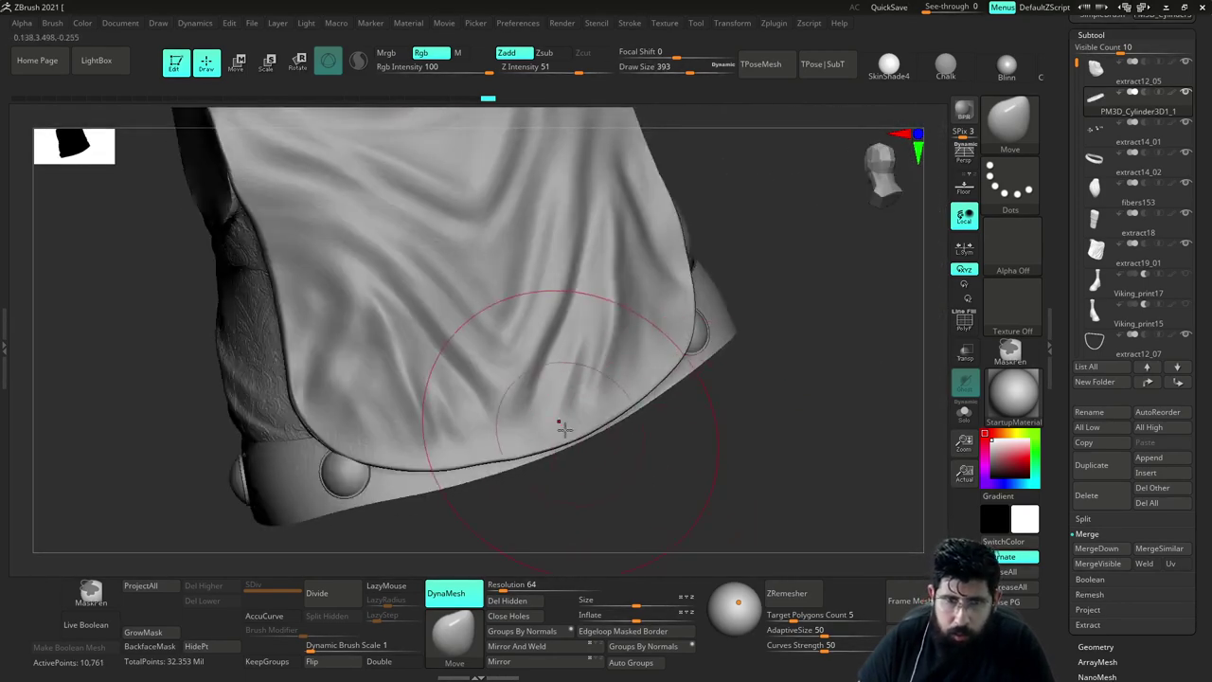
# Pull the disc's rear edge outward and adjust its underside with the Move brush at draw size 393
pyautogui.moveTo(565, 430); pyautogui.dragTo(551, 201, button='right')
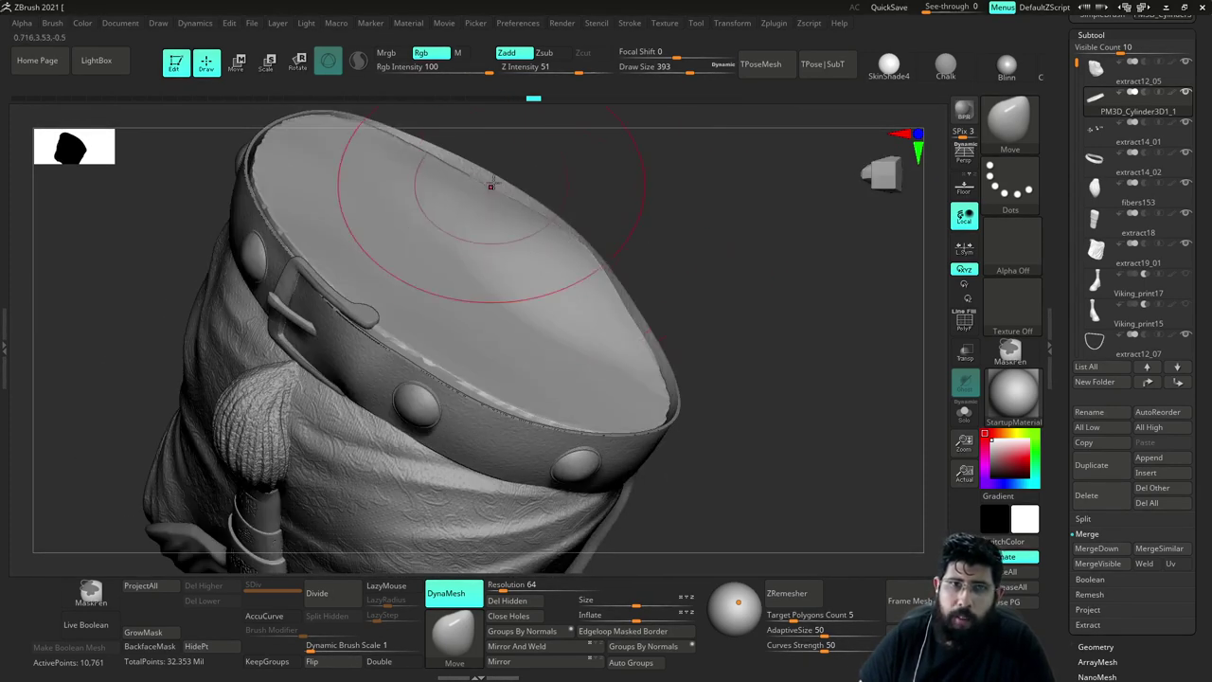
pyautogui.moveTo(493, 179); pyautogui.dragTo(539, 184)
pyautogui.moveTo(653, 185); pyautogui.dragTo(542, 171, button='right')
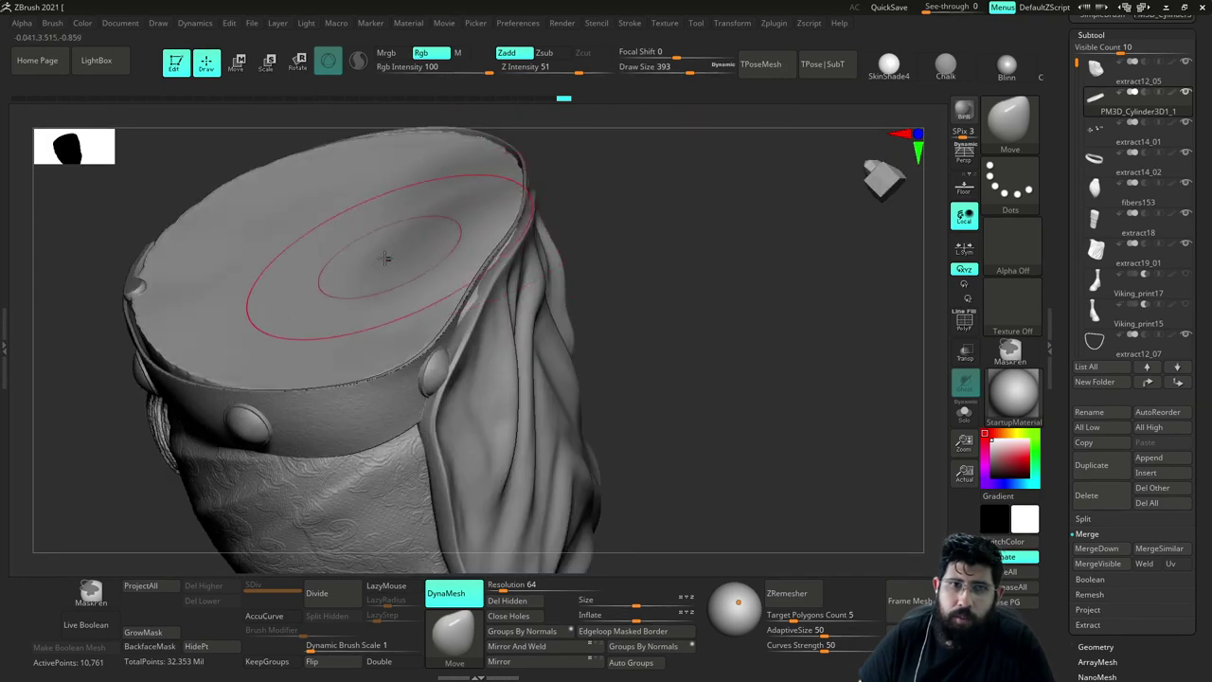
pyautogui.moveTo(339, 259); pyautogui.dragTo(345, 243)
pyautogui.moveTo(568, 242); pyautogui.dragTo(676, 292, button='right')
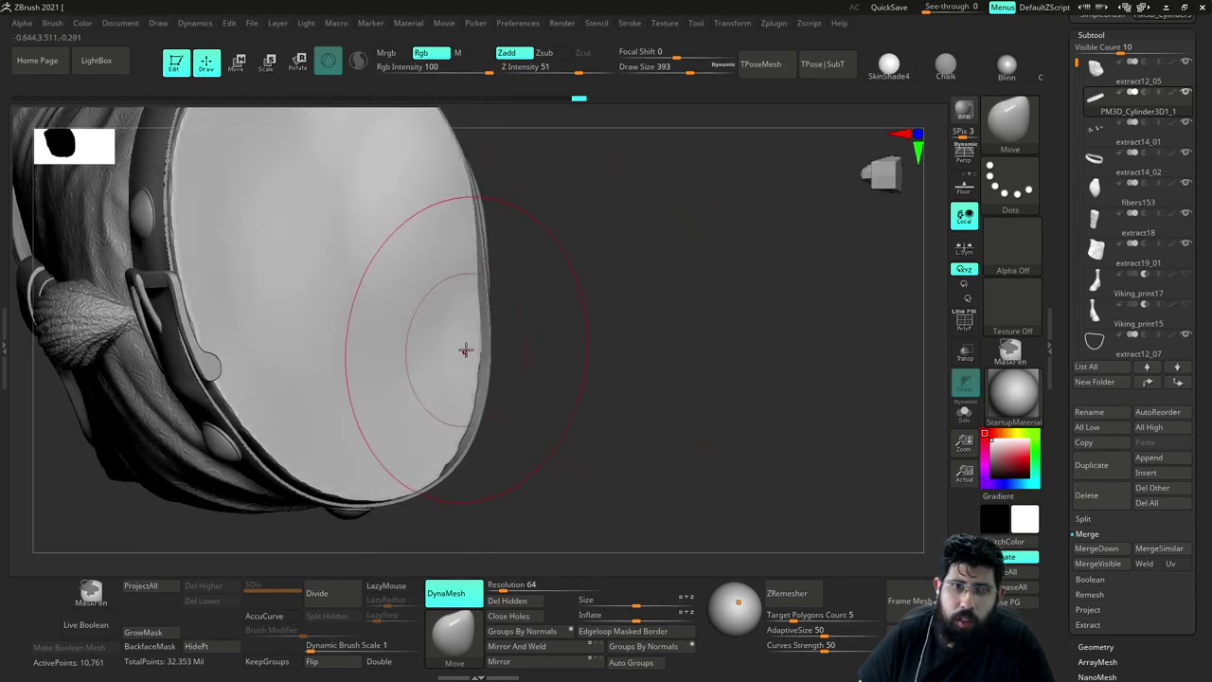
# Adjust the disc's rim along the back drape with the Move brush at draw size 393
pyautogui.moveTo(524, 343)
pyautogui.mouseDown(button='right')
pyautogui.moveTo(579, 325)
pyautogui.moveTo(494, 314)
pyautogui.mouseUp(button='right')
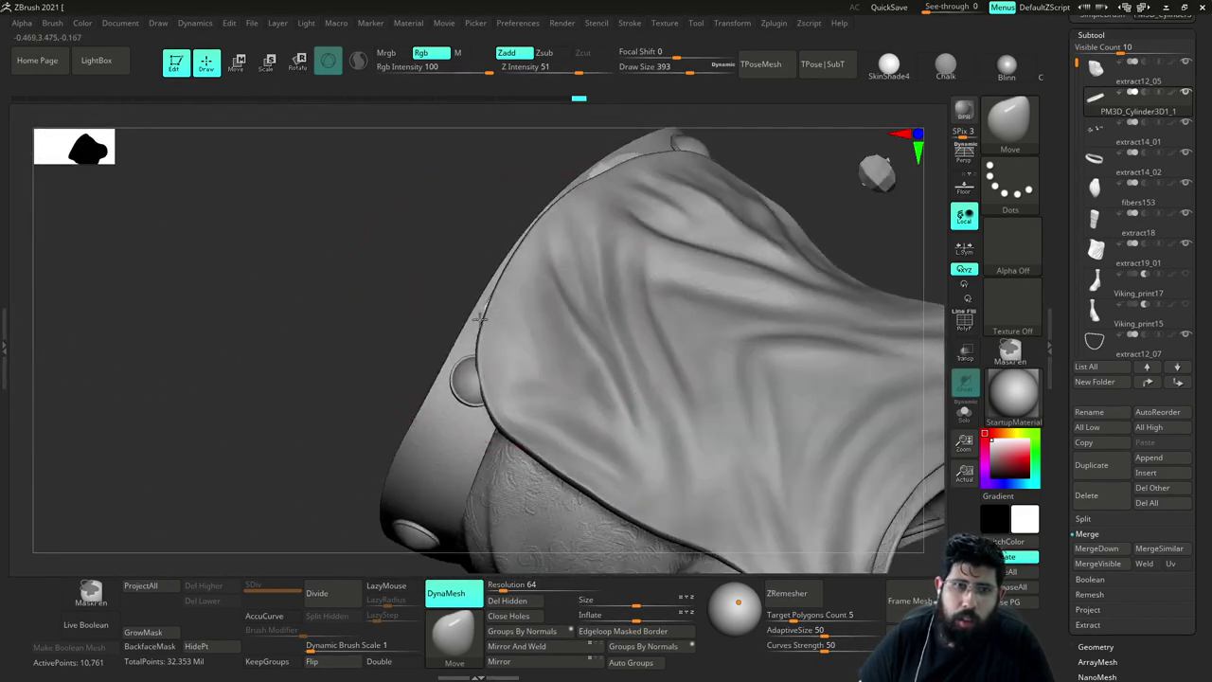
pyautogui.moveTo(480, 319); pyautogui.dragTo(485, 317)
pyautogui.moveTo(485, 317); pyautogui.dragTo(553, 306, button='right')
pyautogui.moveTo(657, 211); pyautogui.dragTo(477, 238, button='right')
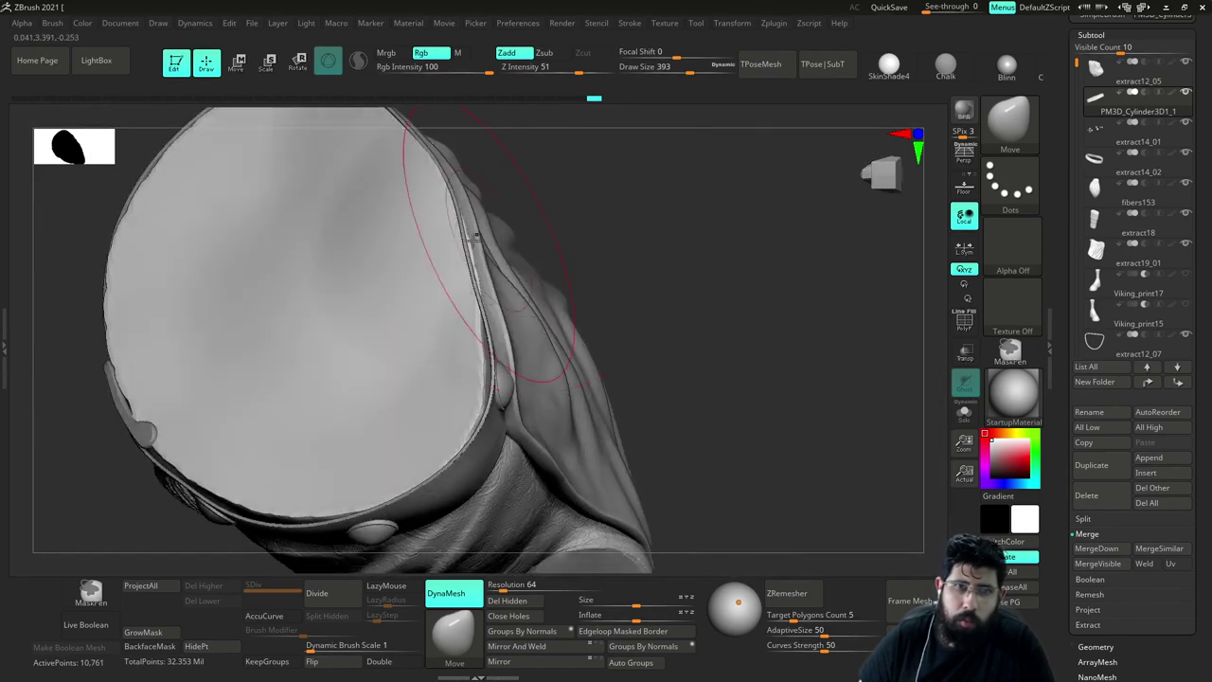
# Fit the disc's rear corner and outer rim to the belt edge with the Move brush at draw size 305
pyautogui.moveTo(592, 219); pyautogui.dragTo(535, 284, button='right')
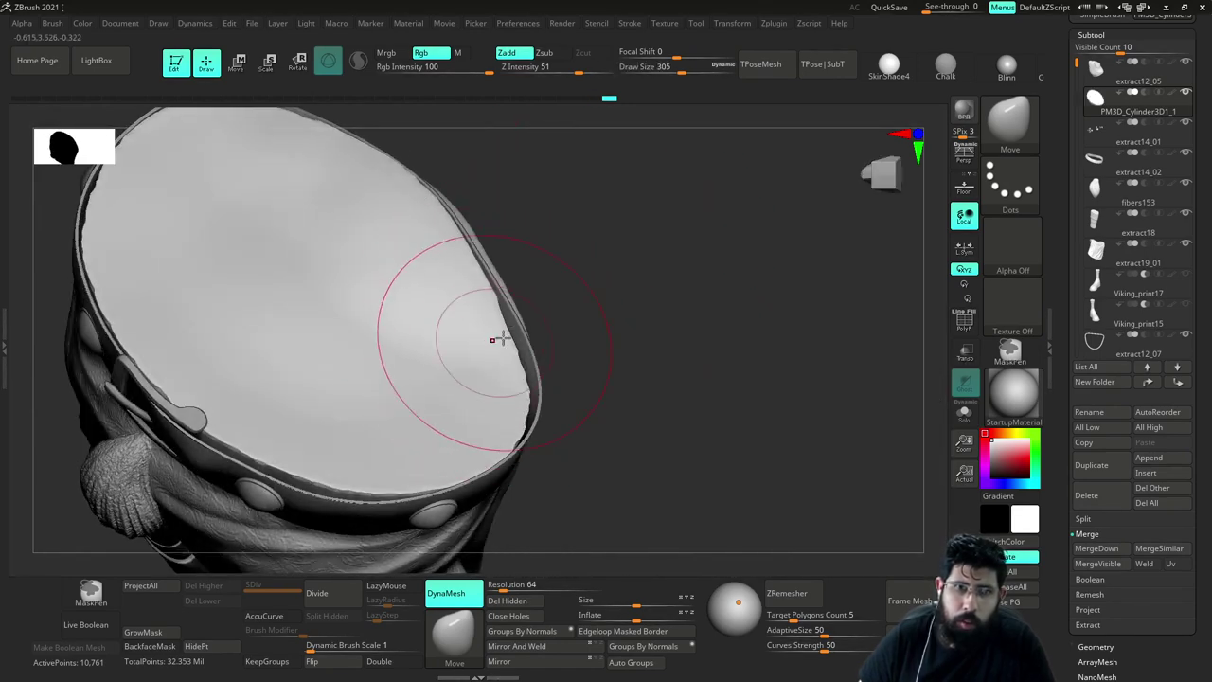
pyautogui.moveTo(568, 357); pyautogui.dragTo(547, 342, button='right')
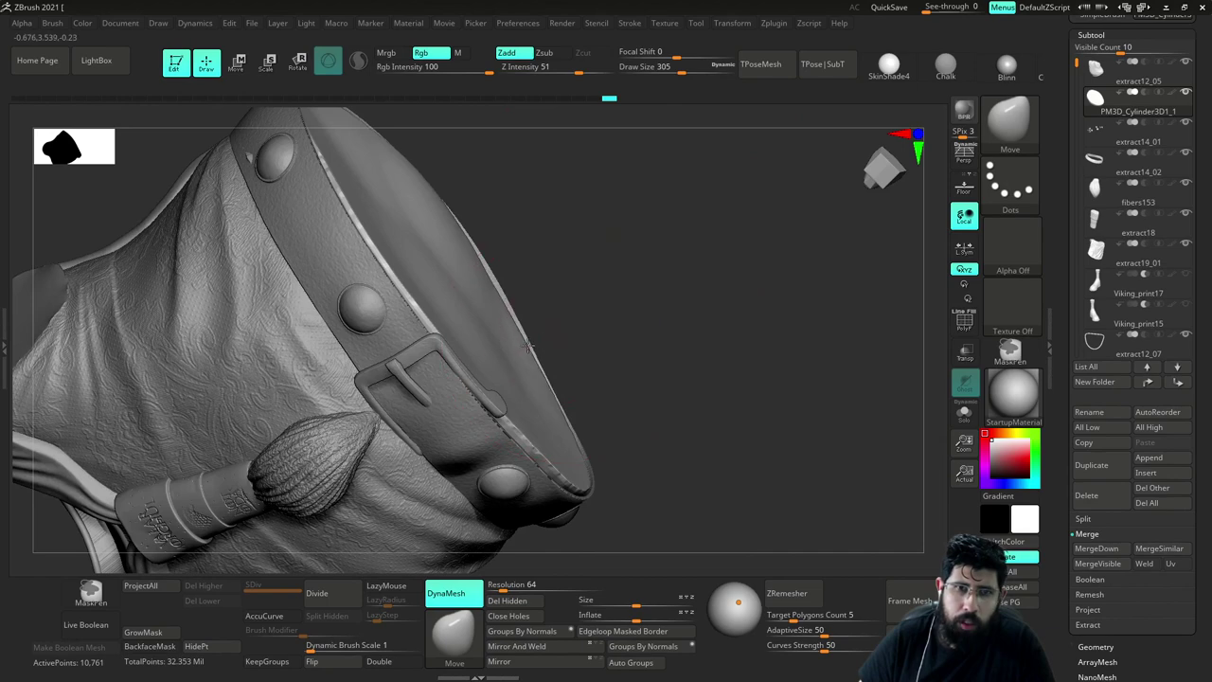
pyautogui.moveTo(734, 256)
pyautogui.mouseDown(button='right')
pyautogui.moveTo(666, 312)
pyautogui.moveTo(674, 301)
pyautogui.mouseUp(button='right')
pyautogui.moveTo(602, 369); pyautogui.dragTo(524, 243, button='right')
pyautogui.moveTo(532, 332); pyautogui.dragTo(547, 401, button='right')
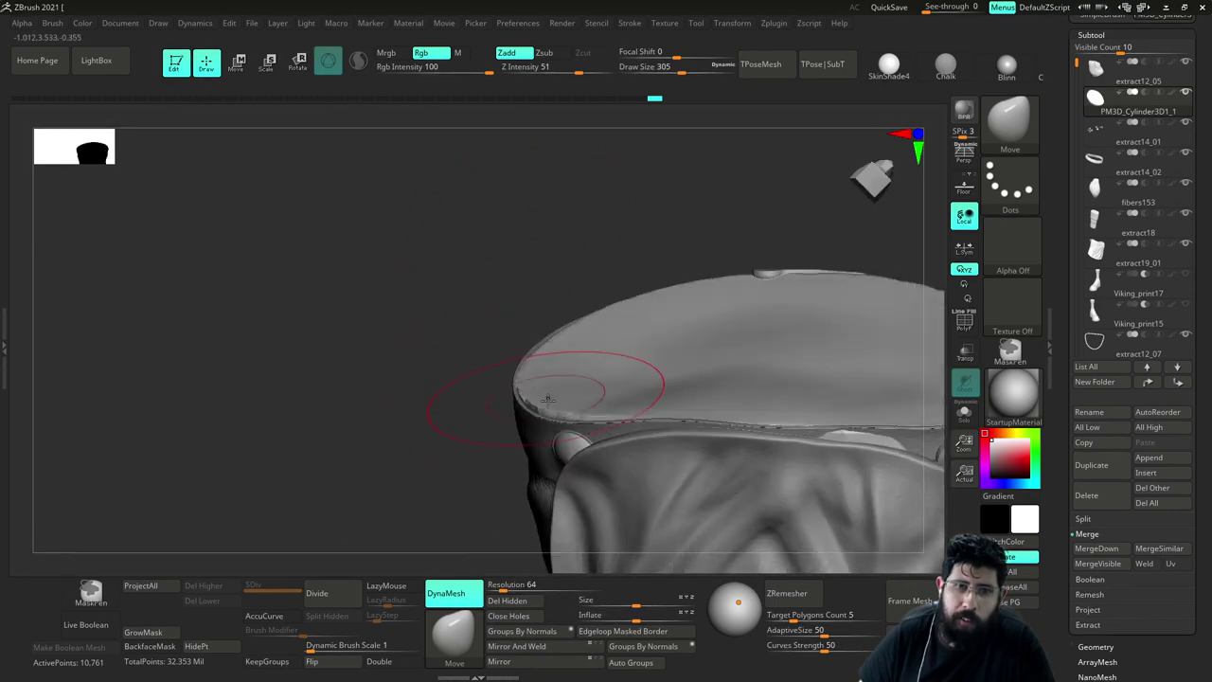
pyautogui.moveTo(476, 333)
pyautogui.mouseDown(button='right')
pyautogui.moveTo(492, 318)
pyautogui.moveTo(577, 389)
pyautogui.mouseUp(button='right')
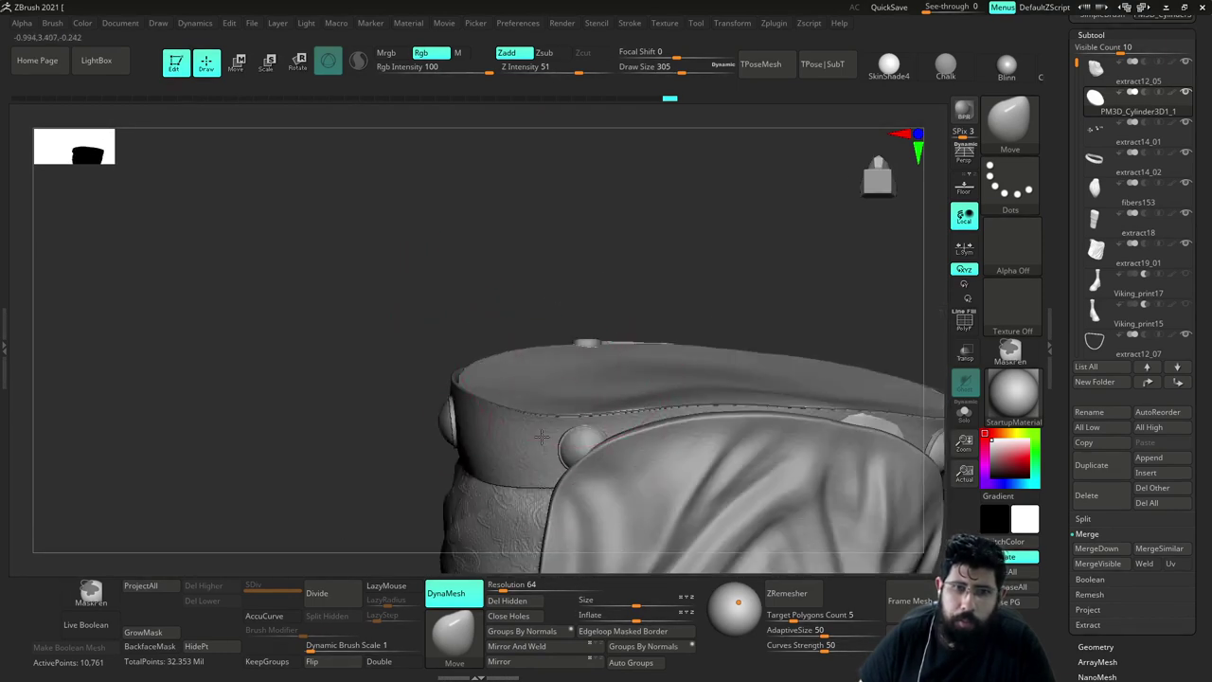
# Pull the disc inward where it pokes through the belt between the side studs, keeping the Move brush at draw size 305
pyautogui.moveTo(582, 245)
pyautogui.mouseDown(button='right')
pyautogui.moveTo(551, 363)
pyautogui.moveTo(571, 379)
pyautogui.moveTo(562, 309)
pyautogui.mouseUp(button='right')
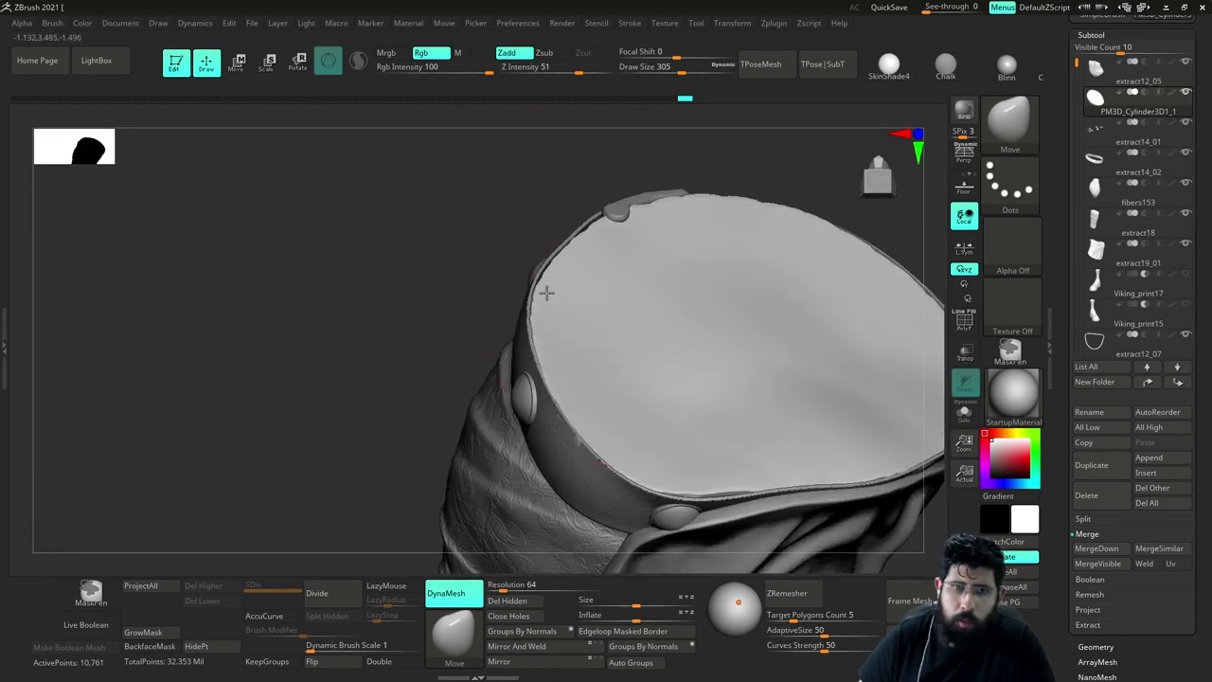
pyautogui.moveTo(602, 226); pyautogui.dragTo(582, 251, button='right')
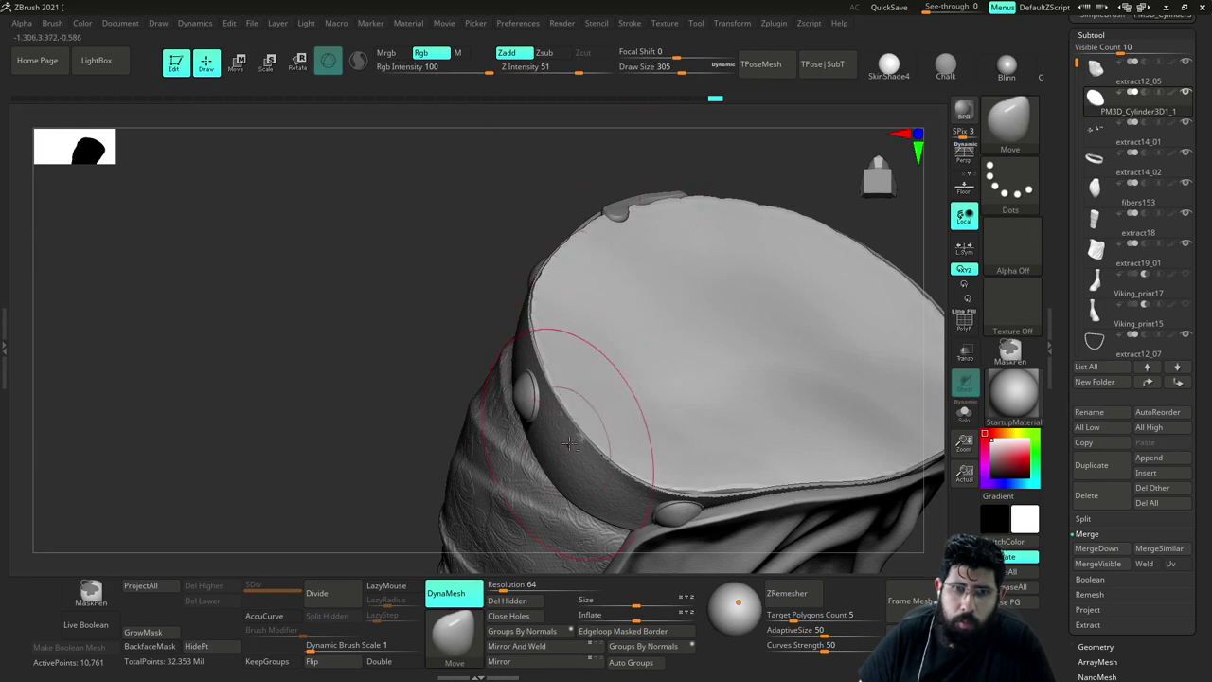
pyautogui.moveTo(479, 309); pyautogui.dragTo(517, 302, button='right')
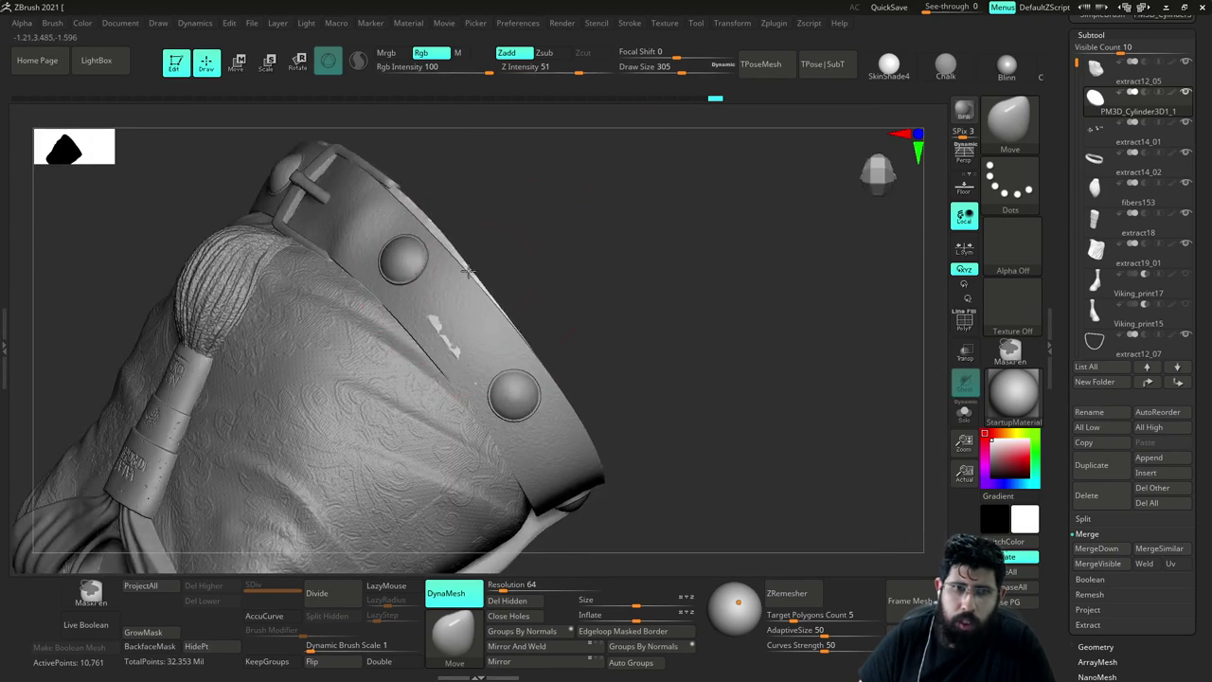
pyautogui.moveTo(445, 341); pyautogui.dragTo(515, 255, button='right')
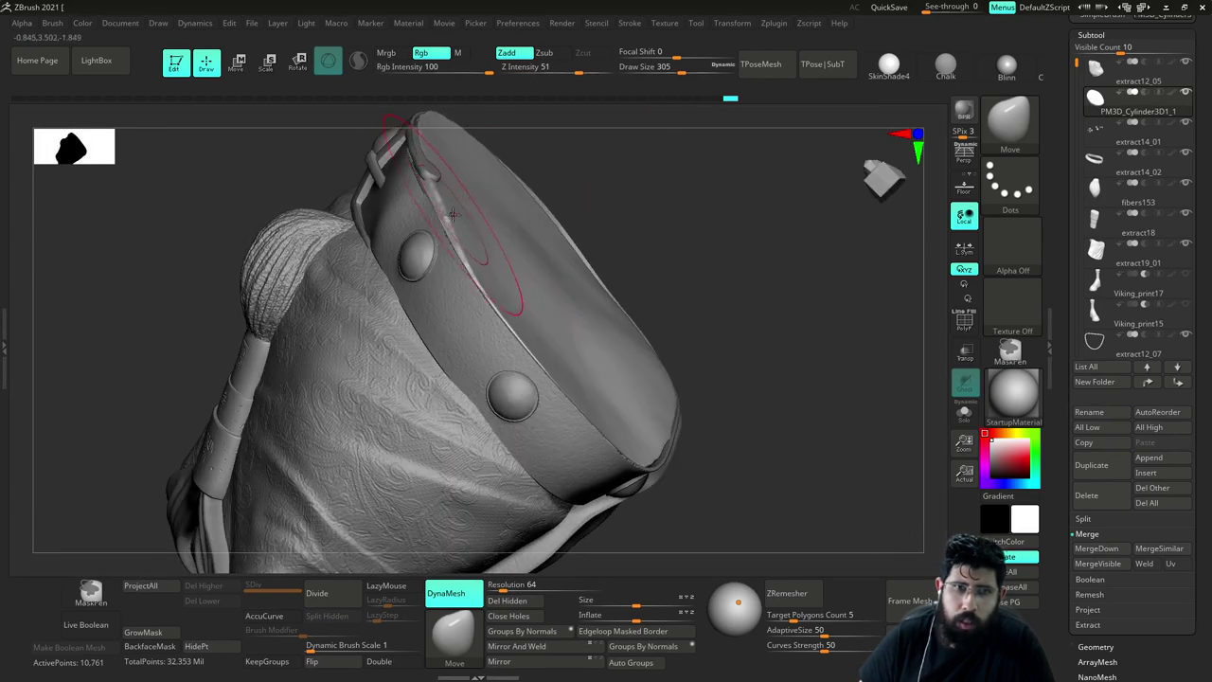
pyautogui.moveTo(585, 160)
pyautogui.mouseDown(button='right')
pyautogui.moveTo(398, 235)
pyautogui.moveTo(736, 219)
pyautogui.moveTo(760, 298)
pyautogui.mouseUp(button='right')
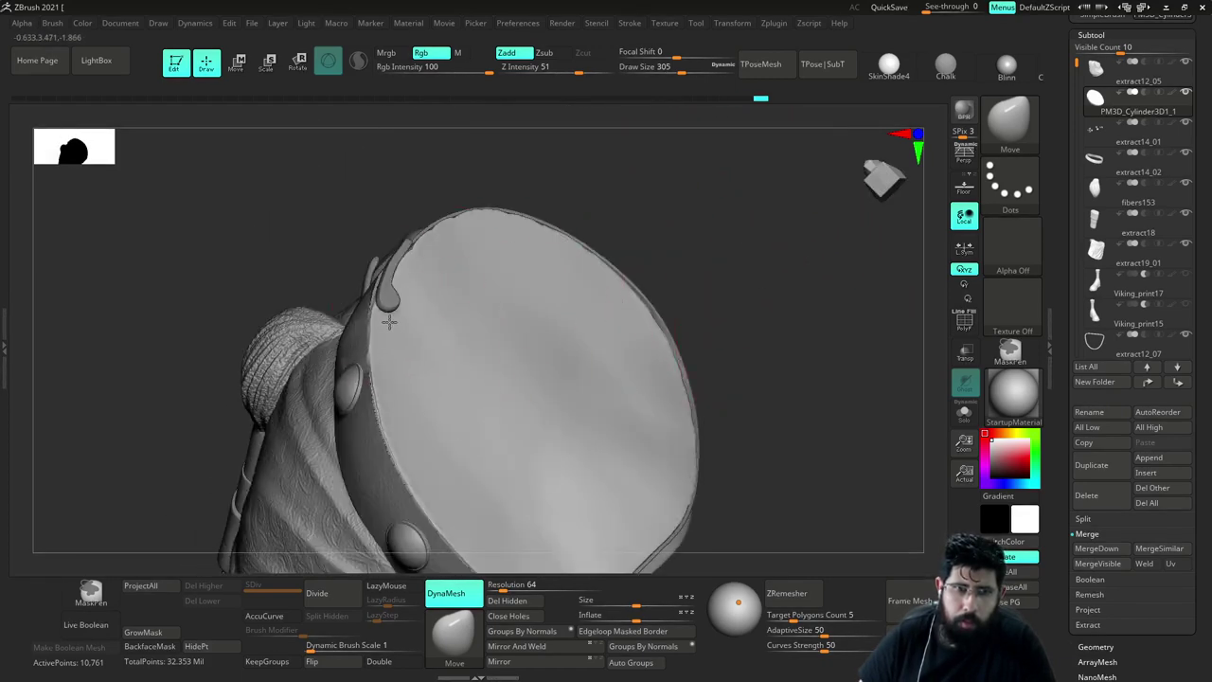
# Reshape the disc's edge around the buckle's strap end with the Move brush at draw sizes 149 and 192
pyautogui.press('s')
pyautogui.click(349, 370)
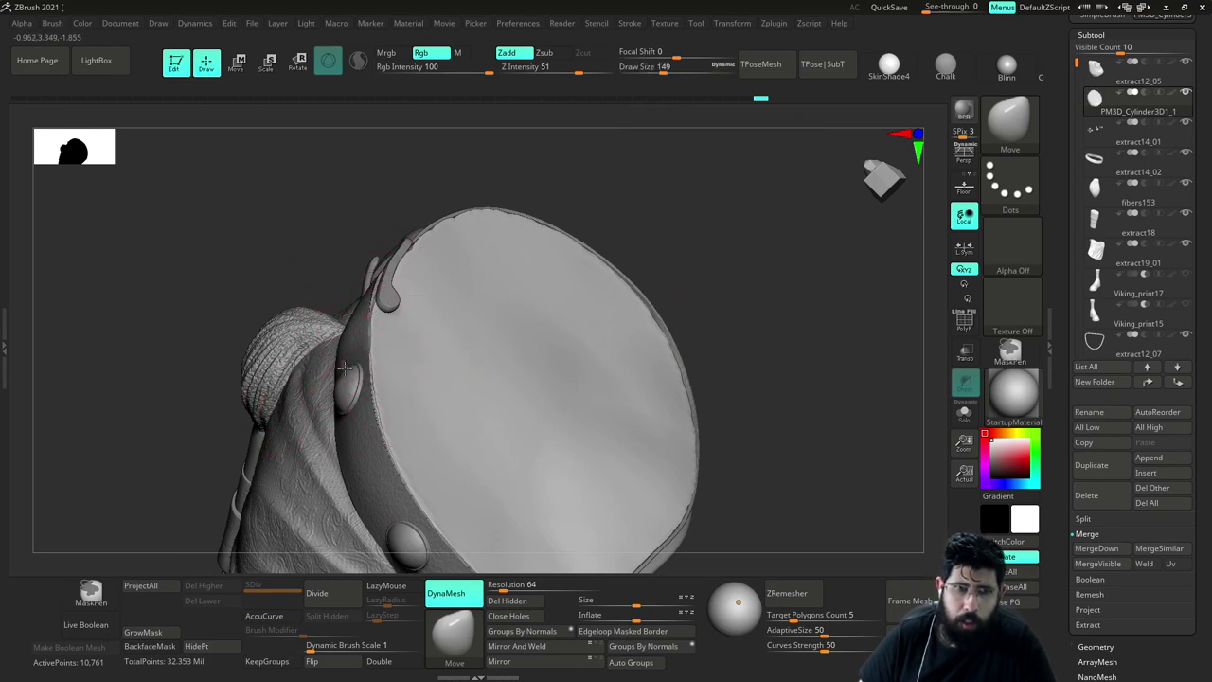
pyautogui.press(']')
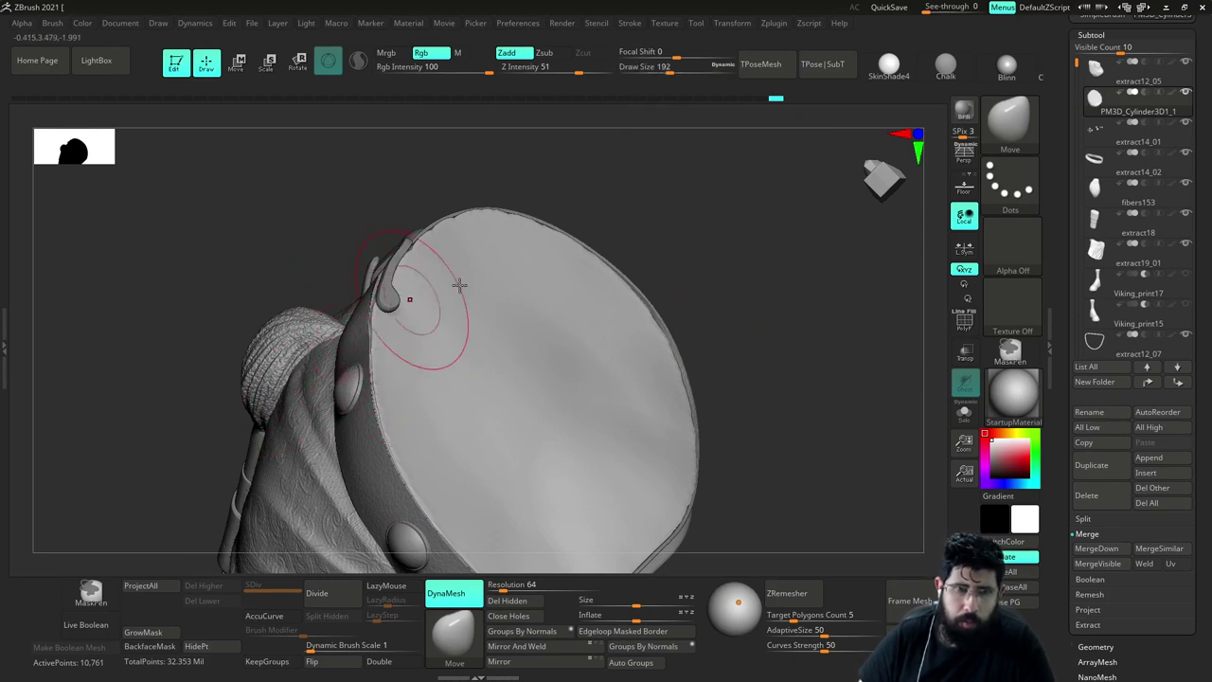
pyautogui.moveTo(459, 284); pyautogui.dragTo(643, 231, button='right')
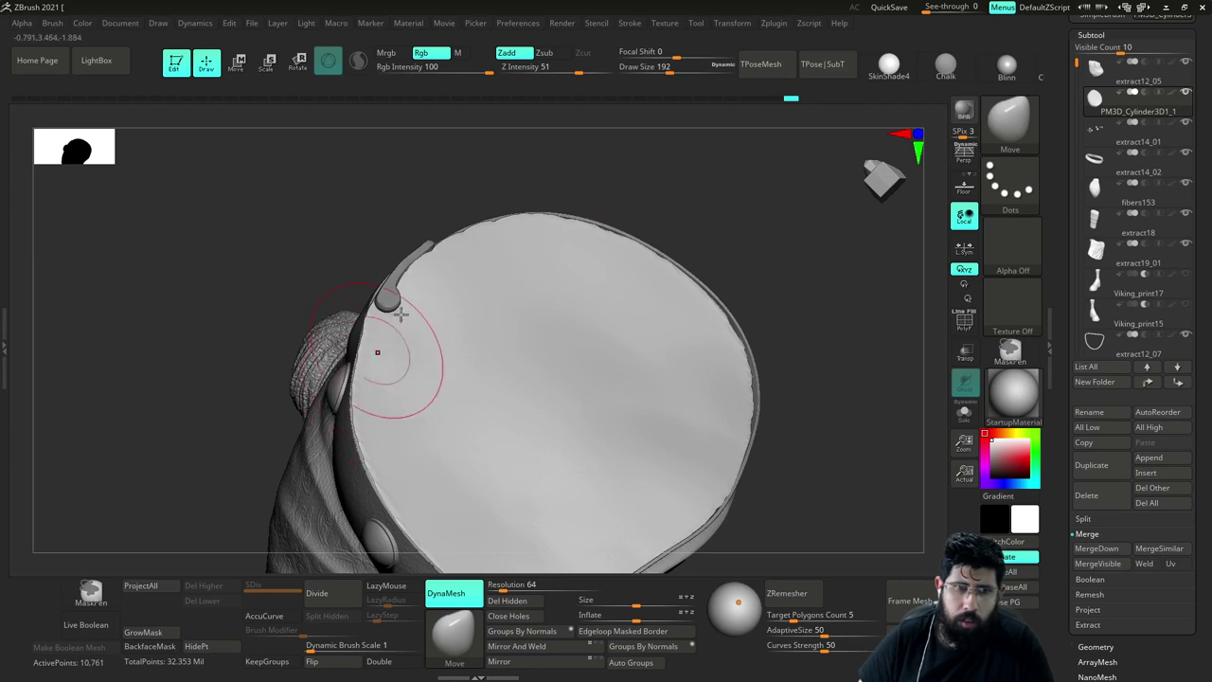
pyautogui.moveTo(401, 315); pyautogui.dragTo(744, 229, button='right')
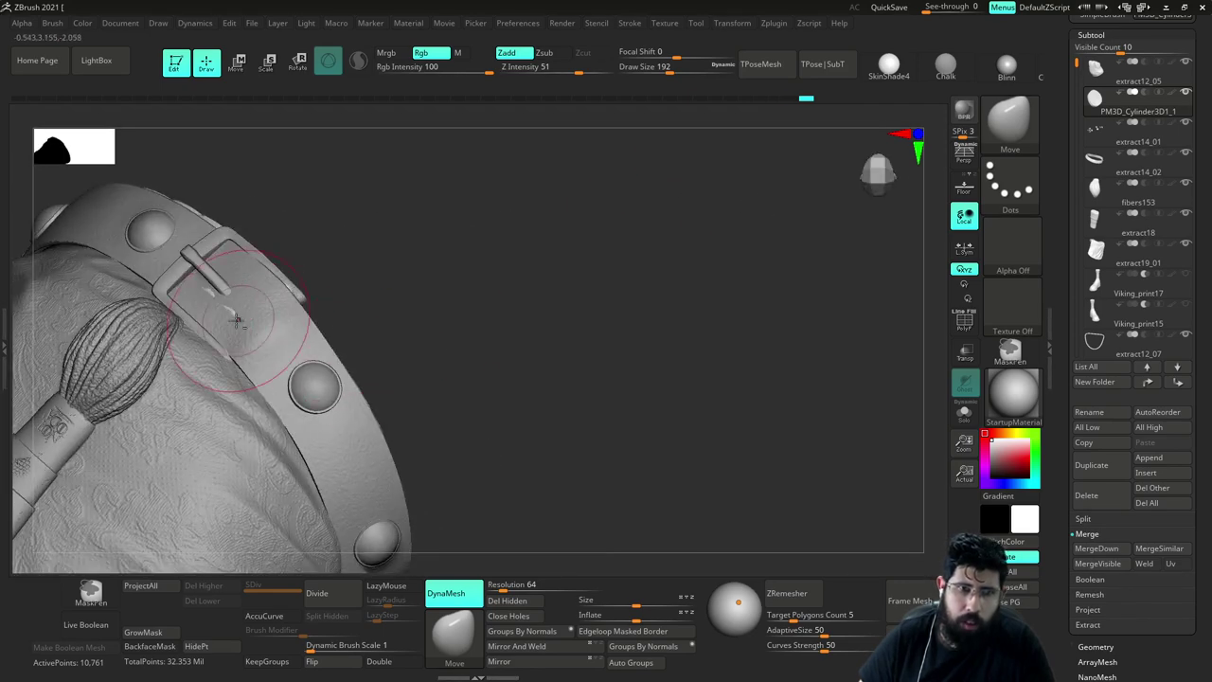
# Tuck the disc inside the belt below the buckle and extend its rear edge, using the Move brush at draw size 154
pyautogui.moveTo(414, 293); pyautogui.dragTo(473, 341, button='right')
pyautogui.press('s')
pyautogui.moveTo(324, 354); pyautogui.dragTo(335, 353)
pyautogui.moveTo(454, 327)
pyautogui.mouseDown(button='right')
pyautogui.moveTo(571, 295)
pyautogui.moveTo(563, 269)
pyautogui.moveTo(617, 257)
pyautogui.moveTo(568, 267)
pyautogui.mouseUp(button='right')
pyautogui.press('s')
pyautogui.moveTo(376, 332); pyautogui.dragTo(357, 330)
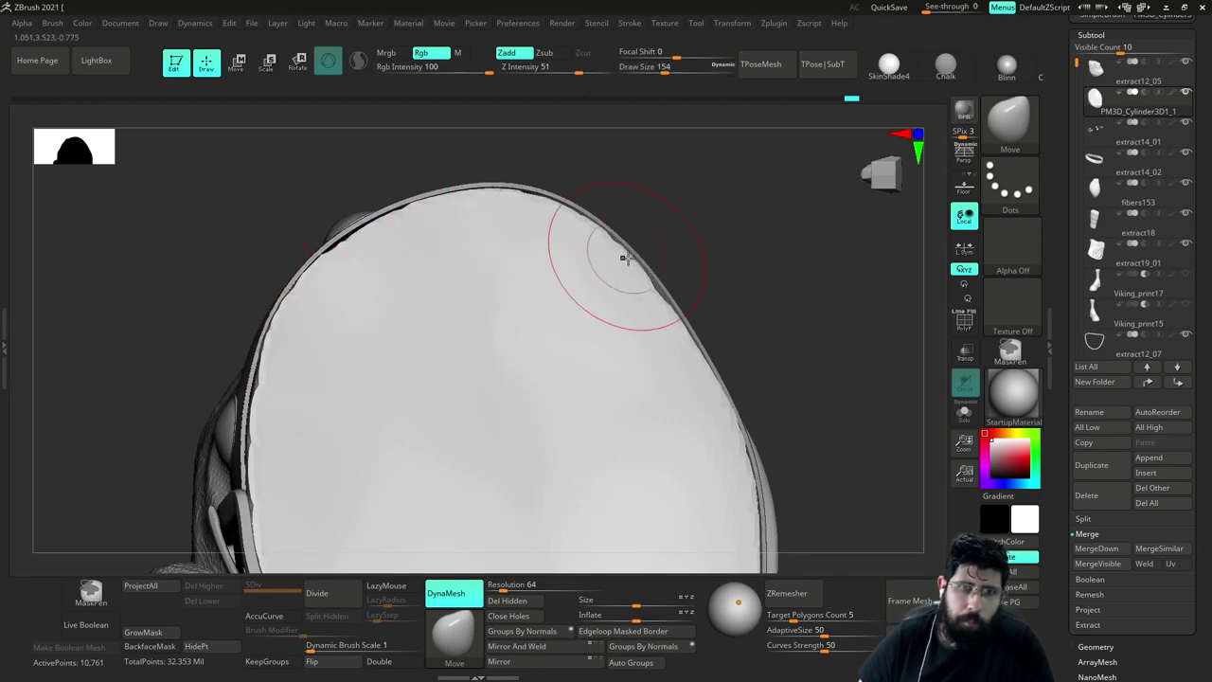
pyautogui.moveTo(627, 258); pyautogui.dragTo(636, 251)
pyautogui.moveTo(763, 308)
pyautogui.mouseDown(button='right')
pyautogui.moveTo(702, 323)
pyautogui.moveTo(664, 351)
pyautogui.mouseUp(button='right')
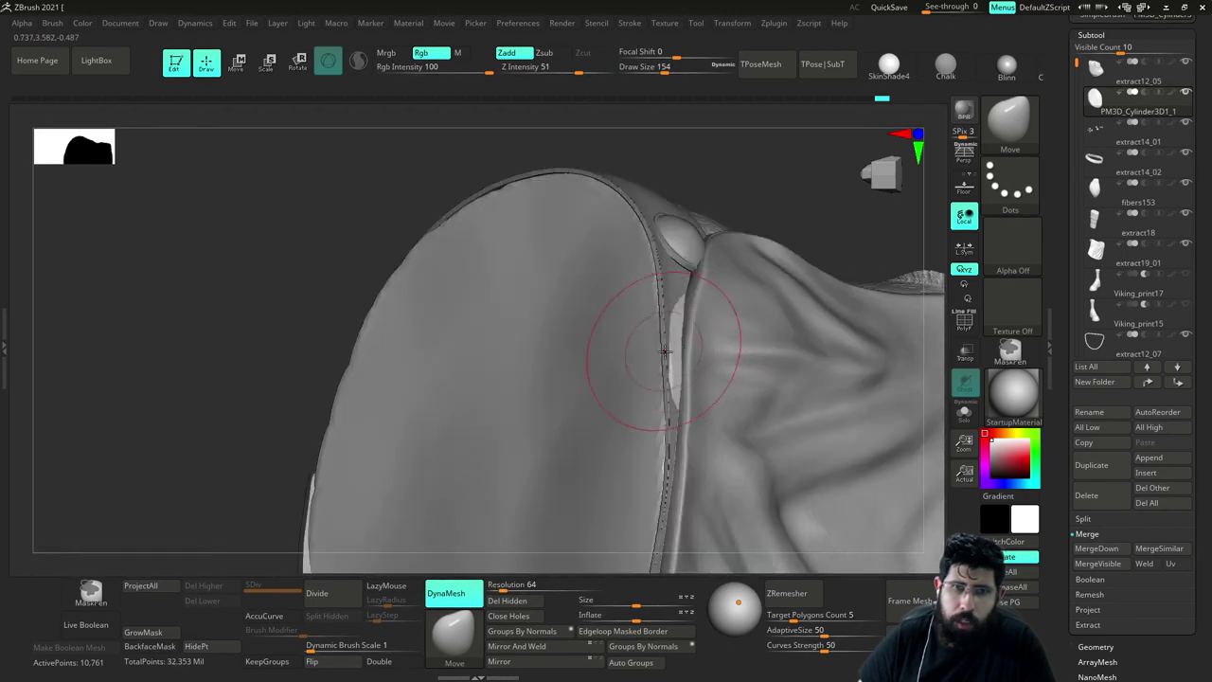
# Isolate the belt subtool extract14_02 and examine the mesh along its edge, checking the wireframe
pyautogui.keyDown('alt'); pyautogui.click(683, 285); pyautogui.keyUp('alt')
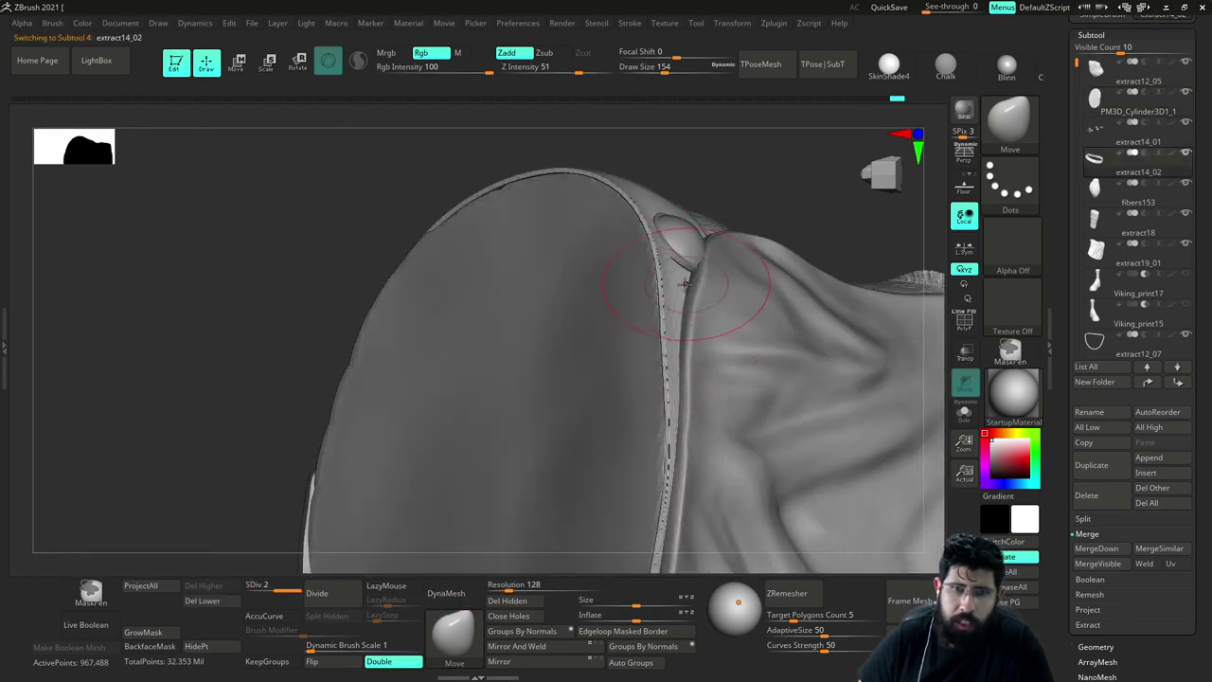
pyautogui.hotkey('shift', 's')
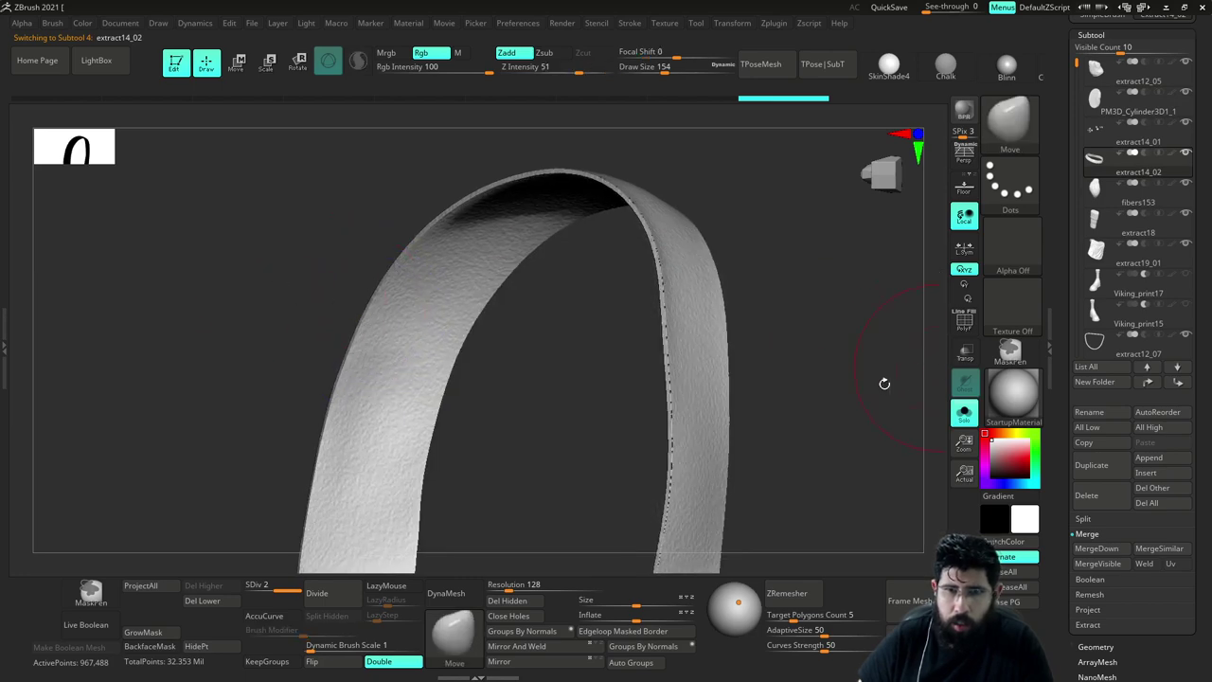
pyautogui.moveTo(809, 398)
pyautogui.keyDown('ctrl'); pyautogui.mouseDown(button='right')
pyautogui.moveTo(812, 457)
pyautogui.moveTo(848, 469)
pyautogui.mouseUp(button='right'); pyautogui.keyUp('ctrl')
pyautogui.moveTo(848, 431); pyautogui.dragTo(929, 376)
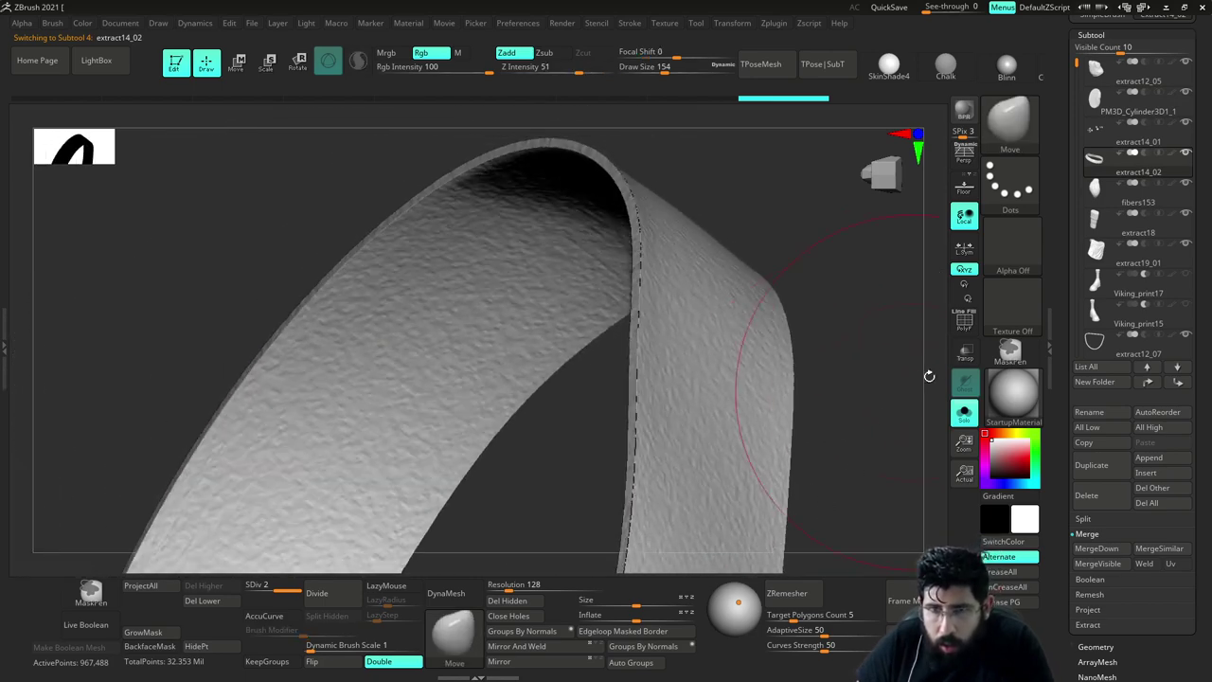
pyautogui.click(966, 326)
pyautogui.keyDown('alt'); pyautogui.moveTo(897, 422); pyautogui.dragTo(868, 219); pyautogui.keyUp('alt')
pyautogui.click(964, 322)
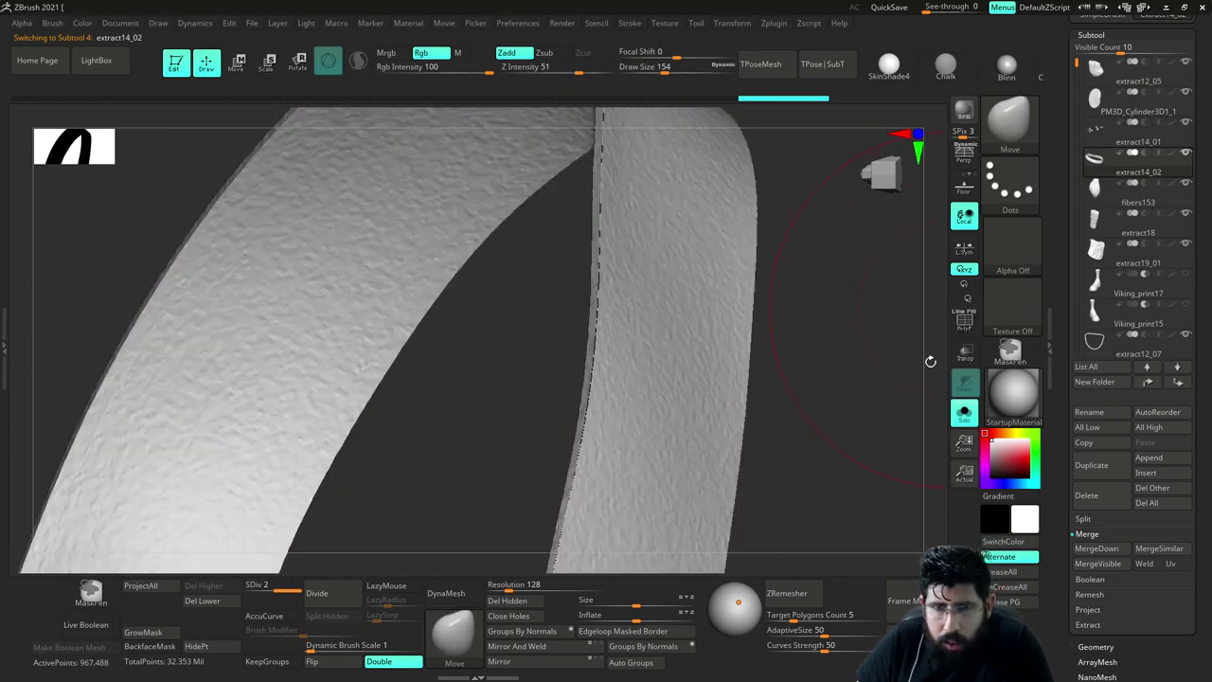
pyautogui.moveTo(890, 383); pyautogui.dragTo(866, 254)
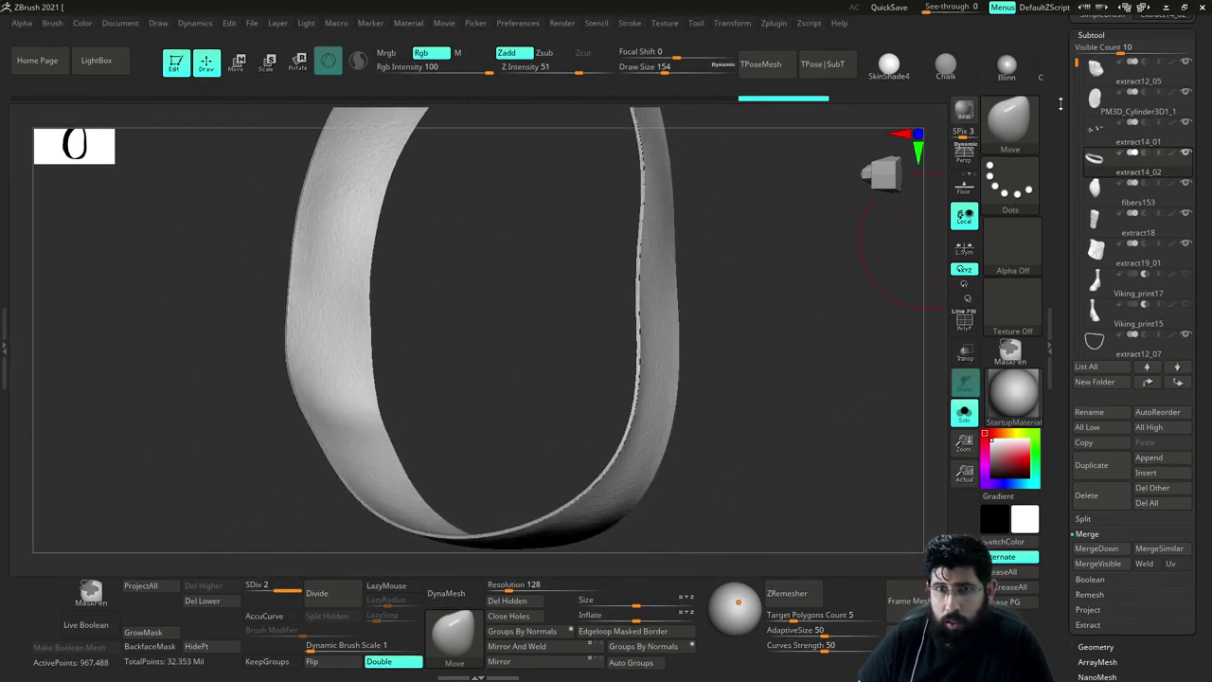
# Save the tool over the existing Viking_print17 file in the Viking_cartoon_print folder
pyautogui.click(1061, 105)
pyautogui.click(1161, 43)
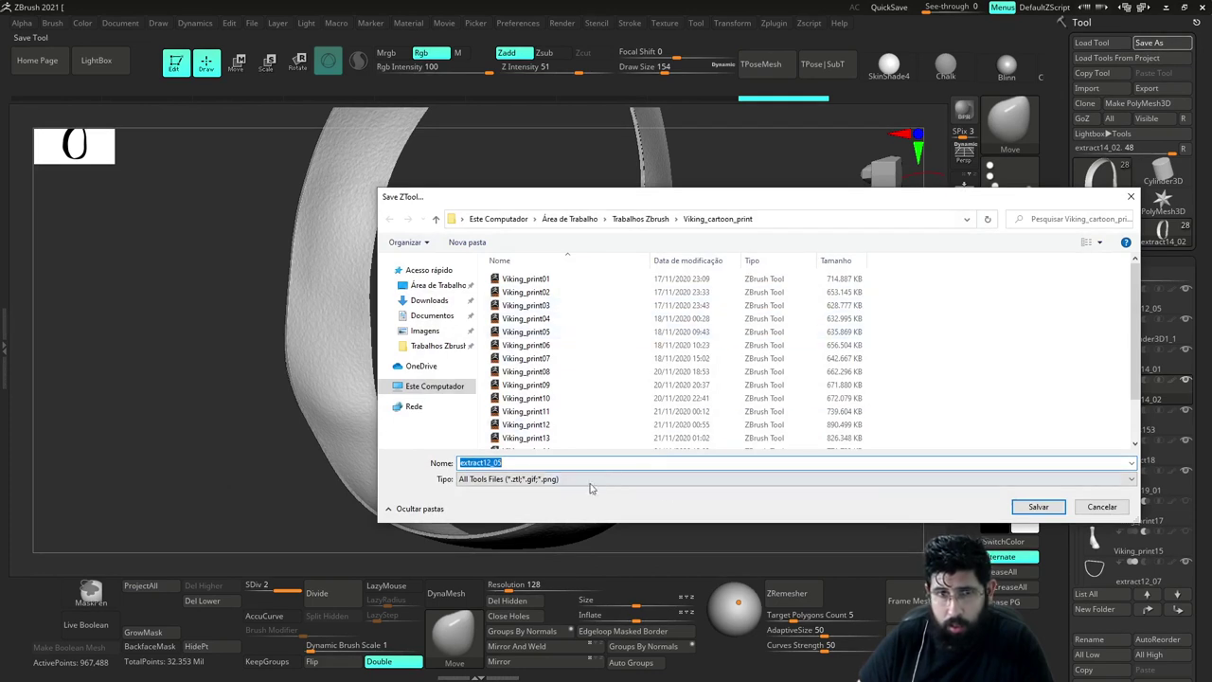
pyautogui.moveTo(1136, 370); pyautogui.dragTo(1135, 411)
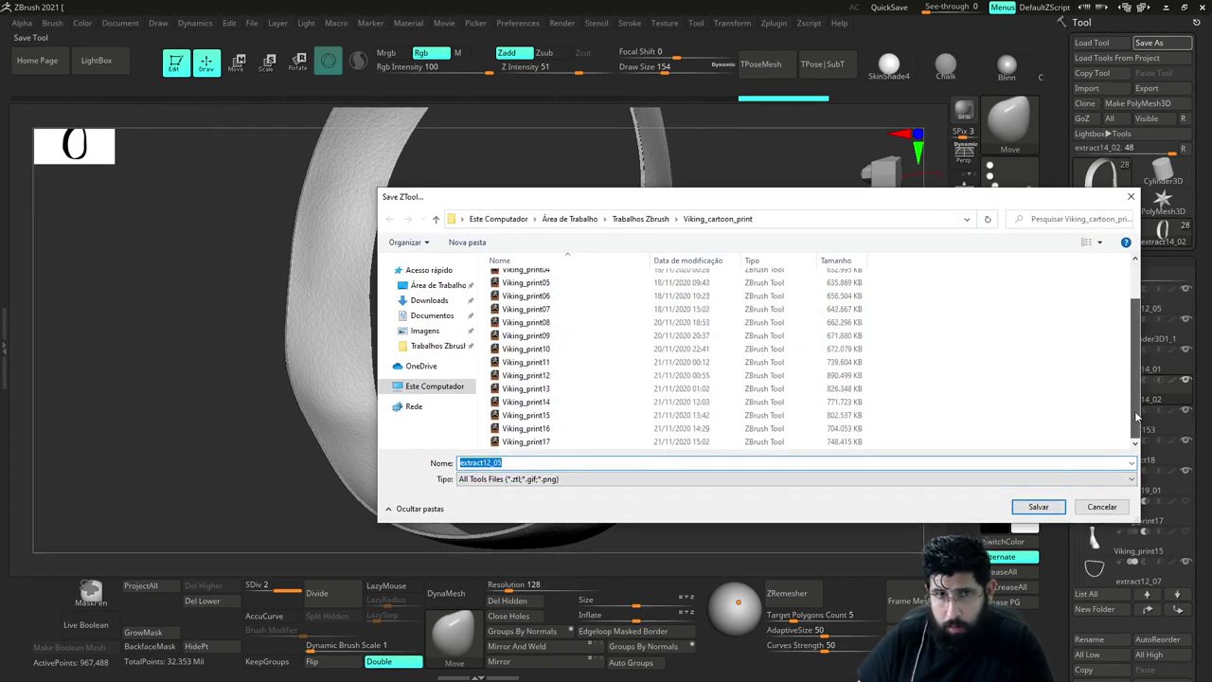
pyautogui.click(665, 443)
pyautogui.click(1037, 508)
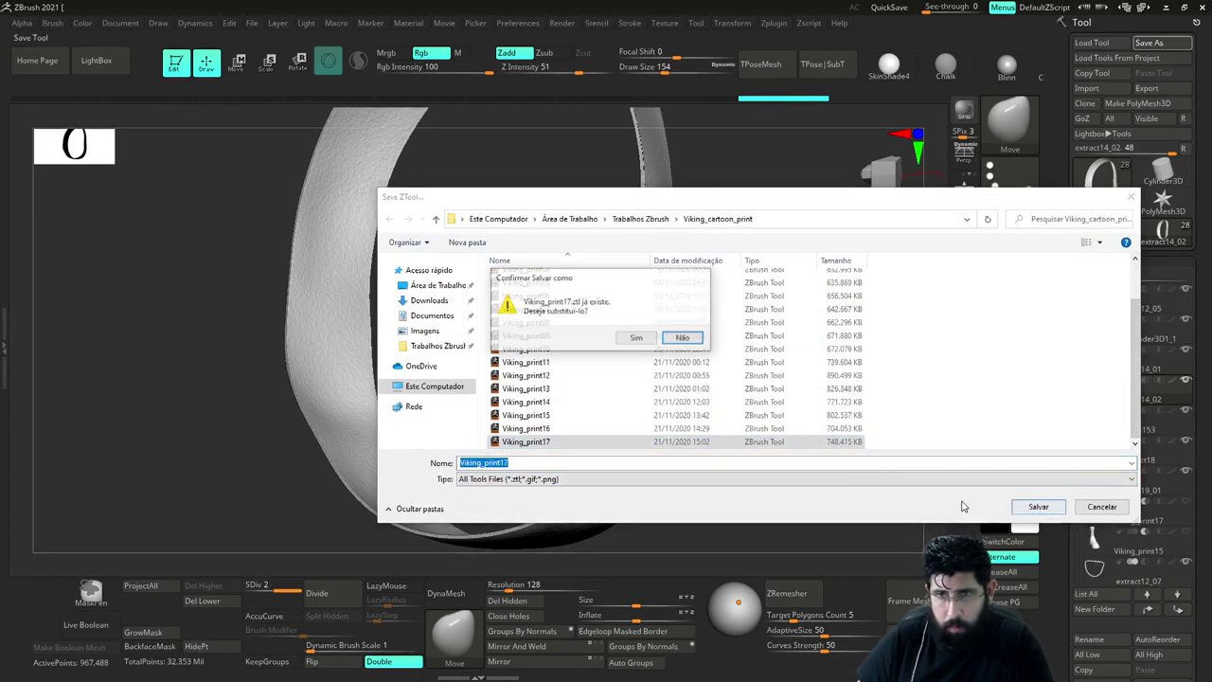
pyautogui.click(636, 344)
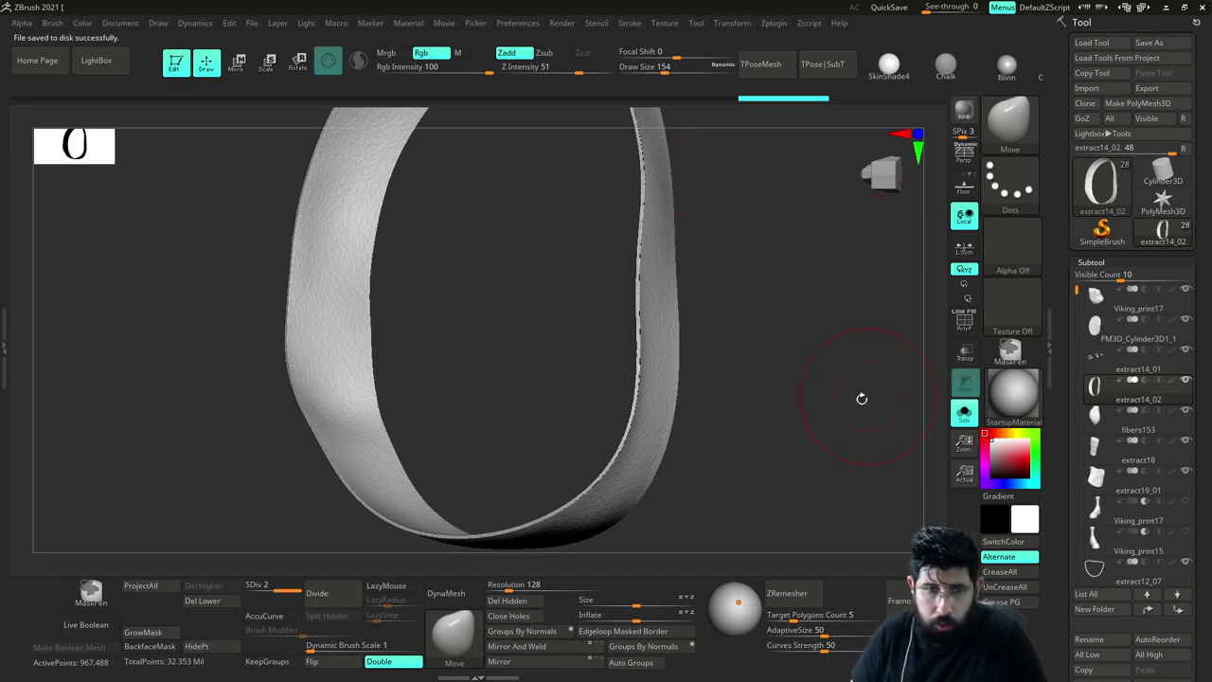
# Apply Close Holes to the isolated belt mesh and show the other visible subtools again
pyautogui.moveTo(862, 398); pyautogui.dragTo(837, 436)
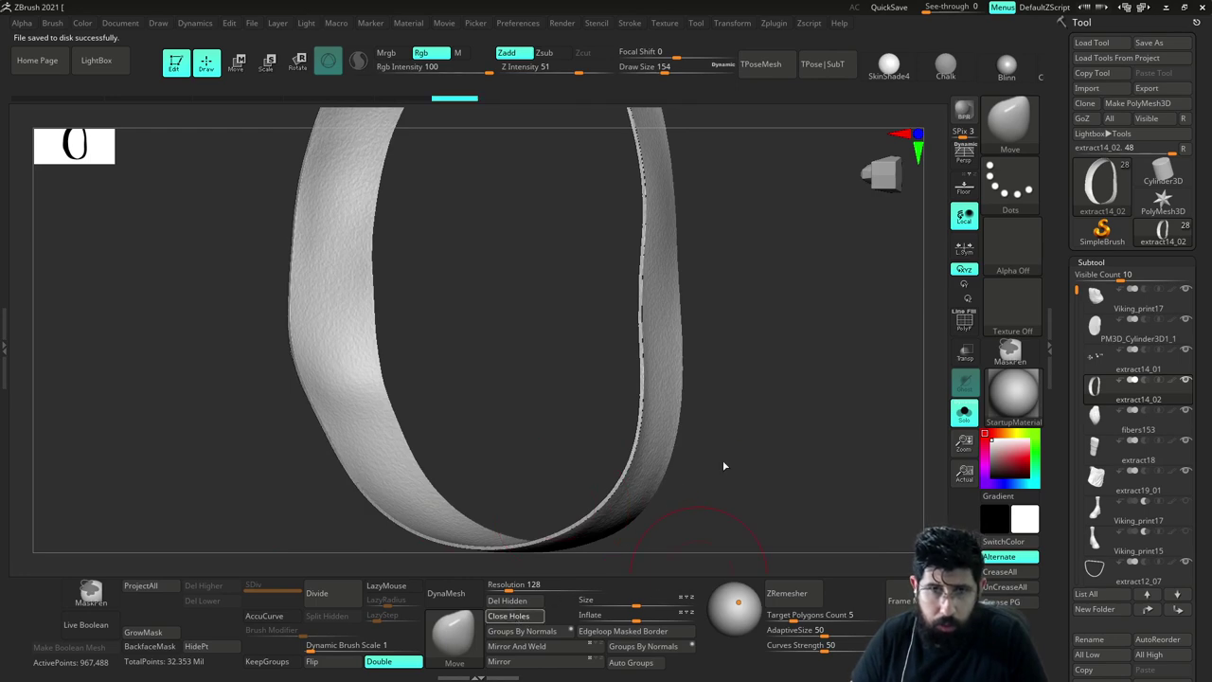
pyautogui.moveTo(735, 448); pyautogui.dragTo(790, 436)
pyautogui.hotkey('alt', 's')
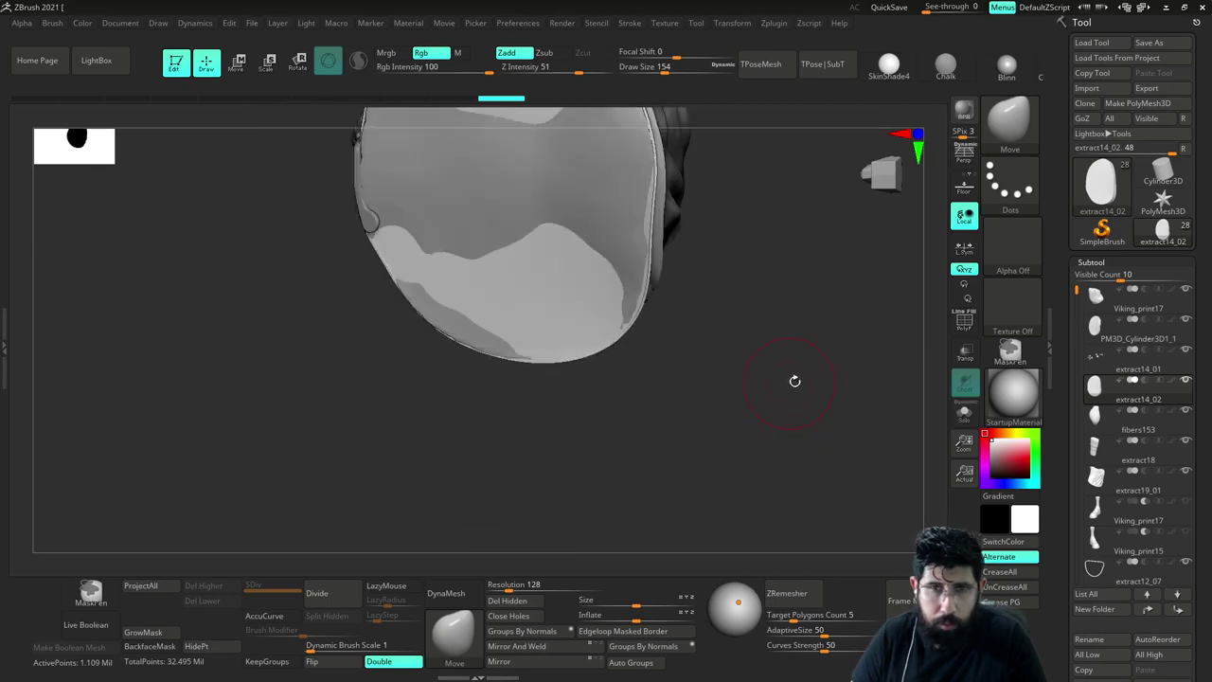
pyautogui.moveTo(795, 380)
pyautogui.mouseDown()
pyautogui.moveTo(768, 441)
pyautogui.moveTo(798, 344)
pyautogui.moveTo(785, 441)
pyautogui.moveTo(743, 501)
pyautogui.moveTo(744, 413)
pyautogui.moveTo(633, 473)
pyautogui.moveTo(720, 455)
pyautogui.moveTo(597, 341)
pyautogui.moveTo(649, 360)
pyautogui.moveTo(547, 306)
pyautogui.mouseUp()
pyautogui.moveTo(669, 324); pyautogui.dragTo(664, 359)
pyautogui.moveTo(577, 352)
pyautogui.mouseDown()
pyautogui.moveTo(602, 336)
pyautogui.moveTo(719, 327)
pyautogui.moveTo(616, 323)
pyautogui.moveTo(670, 416)
pyautogui.moveTo(653, 362)
pyautogui.mouseUp()
# Isolate the cylinder disc to check it, hide it, and bring back the rest of the torso
pyautogui.keyDown('alt'); pyautogui.click(539, 317); pyautogui.keyUp('alt')
pyautogui.hotkey('shift', 's')
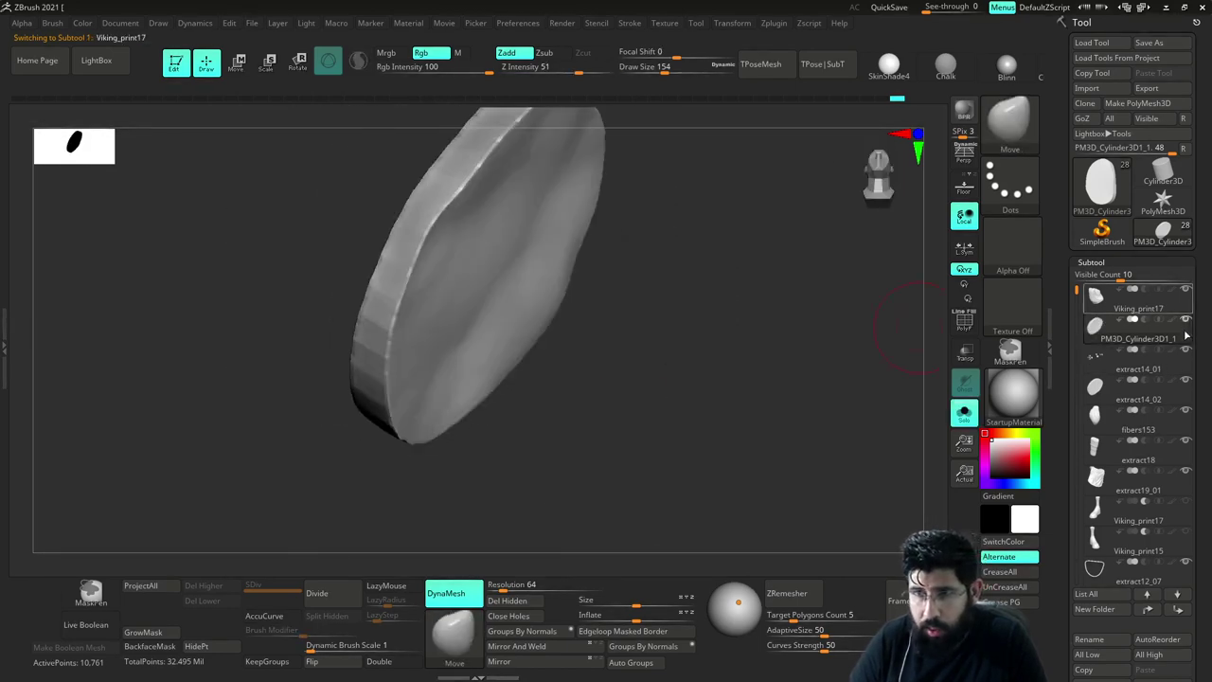
pyautogui.click(1185, 320)
pyautogui.click(964, 414)
pyautogui.moveTo(793, 414); pyautogui.dragTo(747, 474)
# Delete the hidden cylinder disc subtool PM3D_Cylinder3D1_1
pyautogui.click(1098, 330)
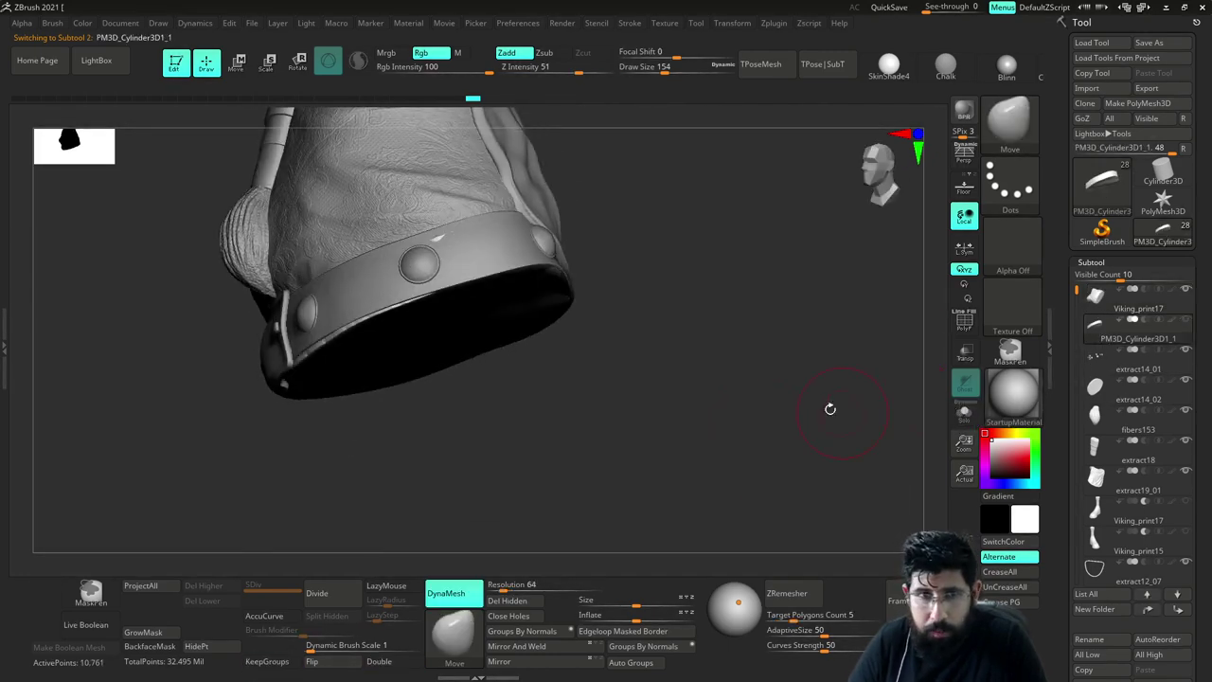
pyautogui.moveTo(831, 409); pyautogui.dragTo(870, 380)
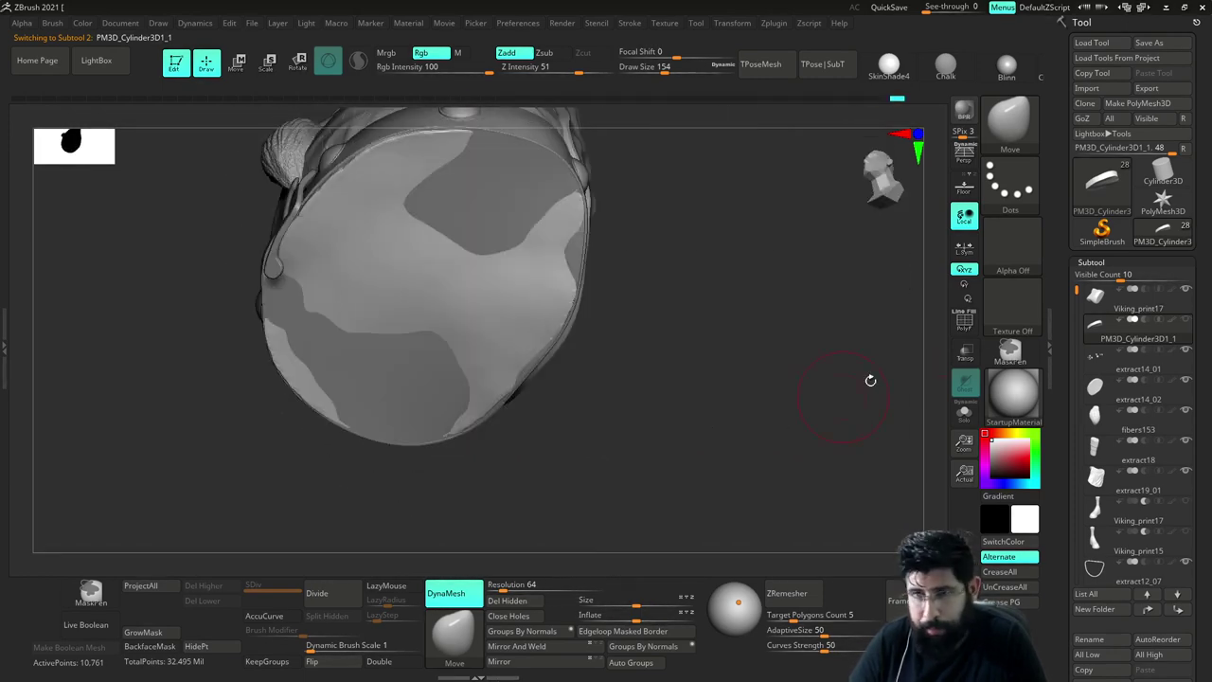
pyautogui.scroll(-3, 1078, 568)
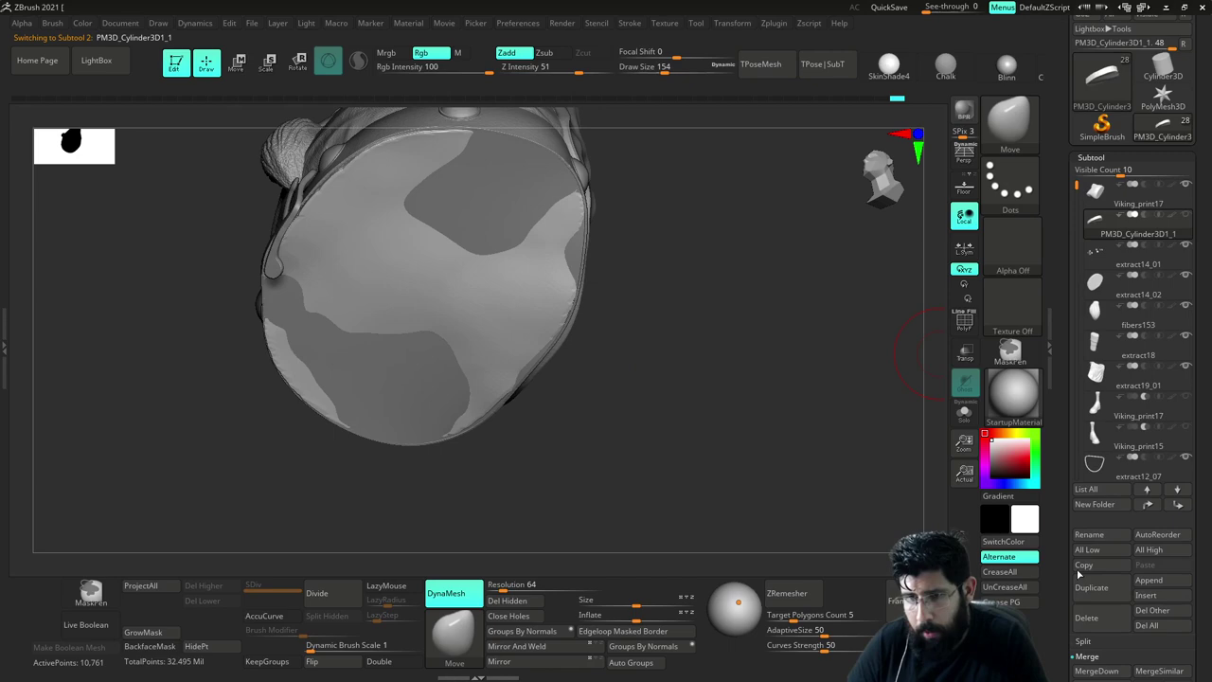
pyautogui.click(1088, 618)
pyautogui.click(926, 644)
# Examine the belt's capped underside, buckle and studs from several angles
pyautogui.moveTo(842, 436)
pyautogui.mouseDown()
pyautogui.moveTo(851, 508)
pyautogui.moveTo(831, 461)
pyautogui.moveTo(723, 460)
pyautogui.moveTo(697, 435)
pyautogui.moveTo(785, 280)
pyautogui.moveTo(782, 451)
pyautogui.moveTo(660, 379)
pyautogui.moveTo(668, 452)
pyautogui.moveTo(723, 449)
pyautogui.moveTo(709, 299)
pyautogui.moveTo(784, 328)
pyautogui.moveTo(661, 294)
pyautogui.mouseUp()
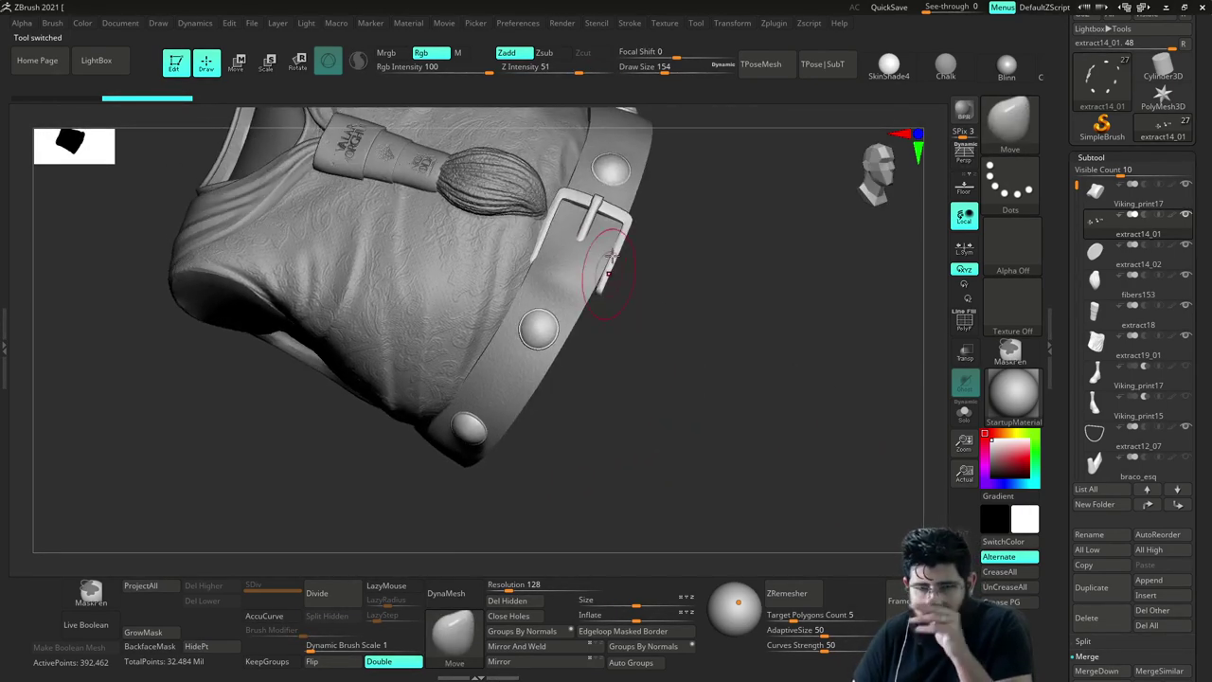
pyautogui.moveTo(772, 329)
pyautogui.mouseDown()
pyautogui.moveTo(710, 305)
pyautogui.moveTo(792, 339)
pyautogui.mouseUp()
pyautogui.moveTo(673, 284)
pyautogui.mouseDown()
pyautogui.moveTo(782, 322)
pyautogui.moveTo(826, 390)
pyautogui.moveTo(736, 419)
pyautogui.moveTo(784, 423)
pyautogui.moveTo(712, 387)
pyautogui.mouseUp()
pyautogui.moveTo(490, 463); pyautogui.dragTo(466, 409)
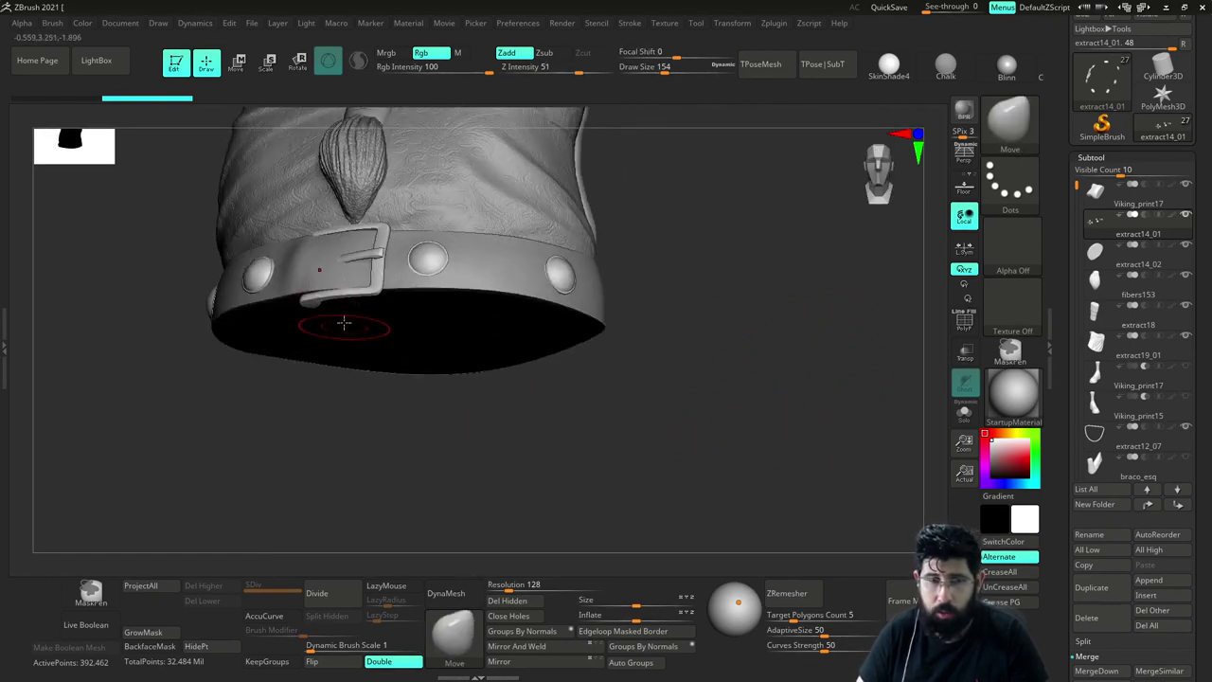
pyautogui.moveTo(778, 355); pyautogui.dragTo(793, 380)
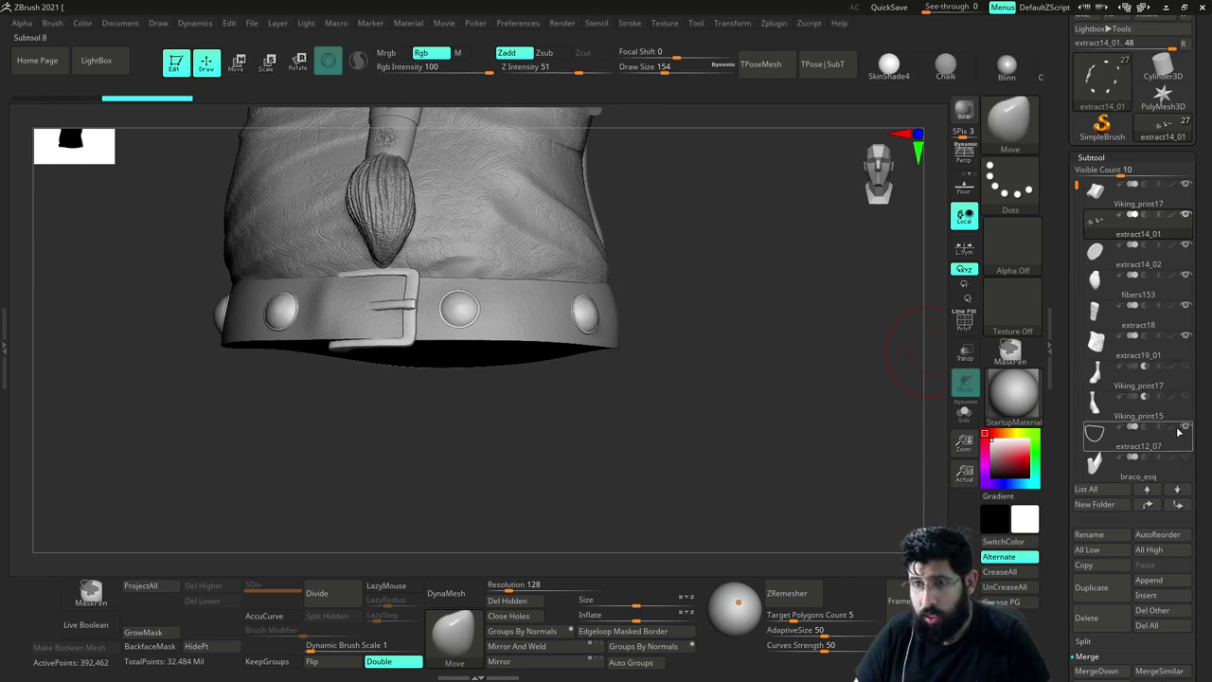
# Place extract12_07 directly below extract19_01 in the subtool order and leave only the torso clothing, belt, buckle and tie subtools visible
pyautogui.keyDown('shift'); pyautogui.click(1187, 370); pyautogui.keyUp('shift')
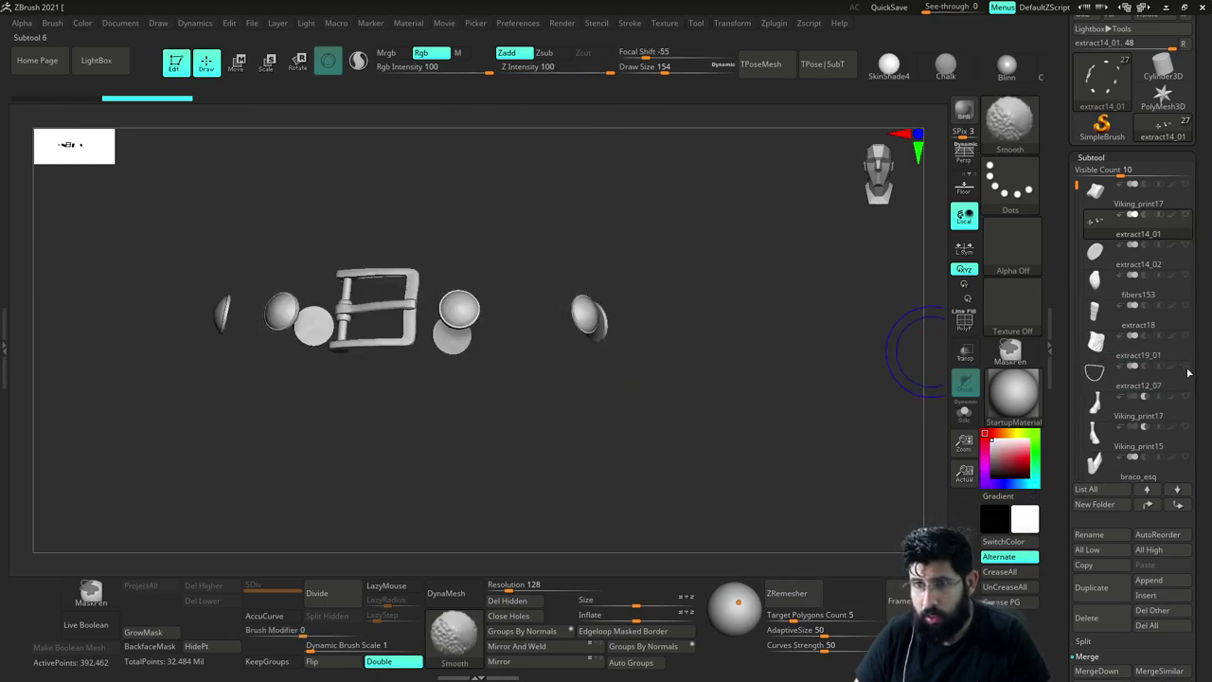
pyautogui.keyDown('shift'); pyautogui.click(1187, 369); pyautogui.keyUp('shift')
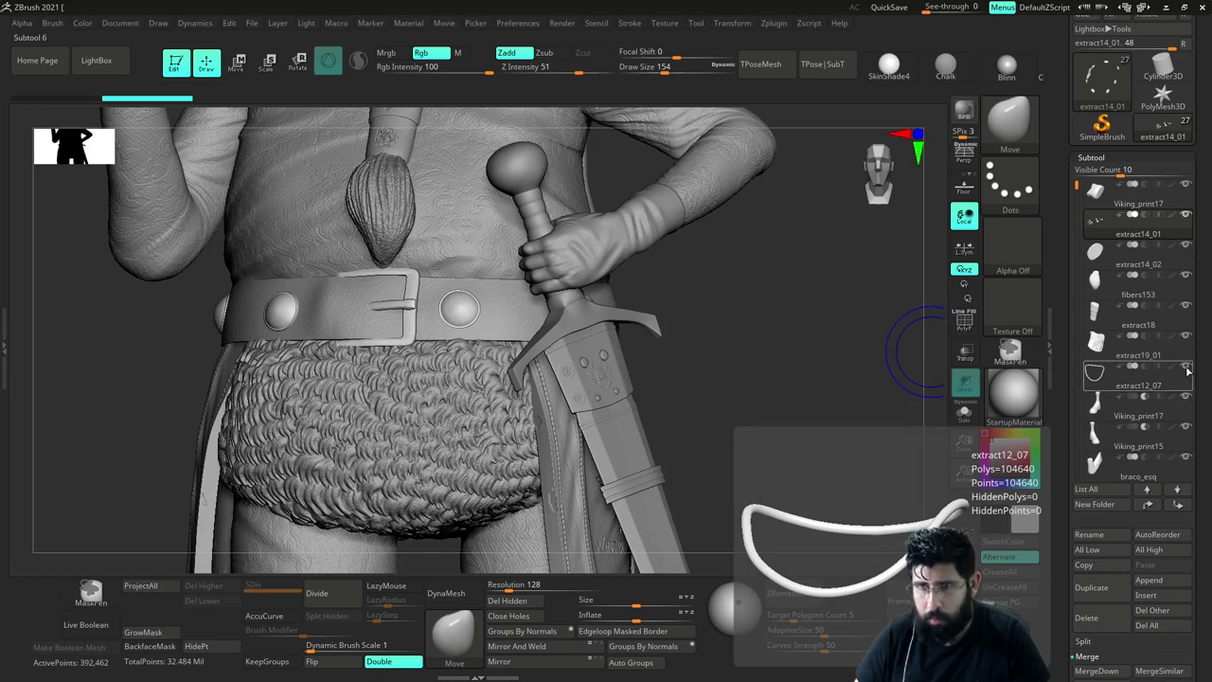
pyautogui.keyDown('shift'); pyautogui.click(1187, 370); pyautogui.keyUp('shift')
pyautogui.click(1190, 338)
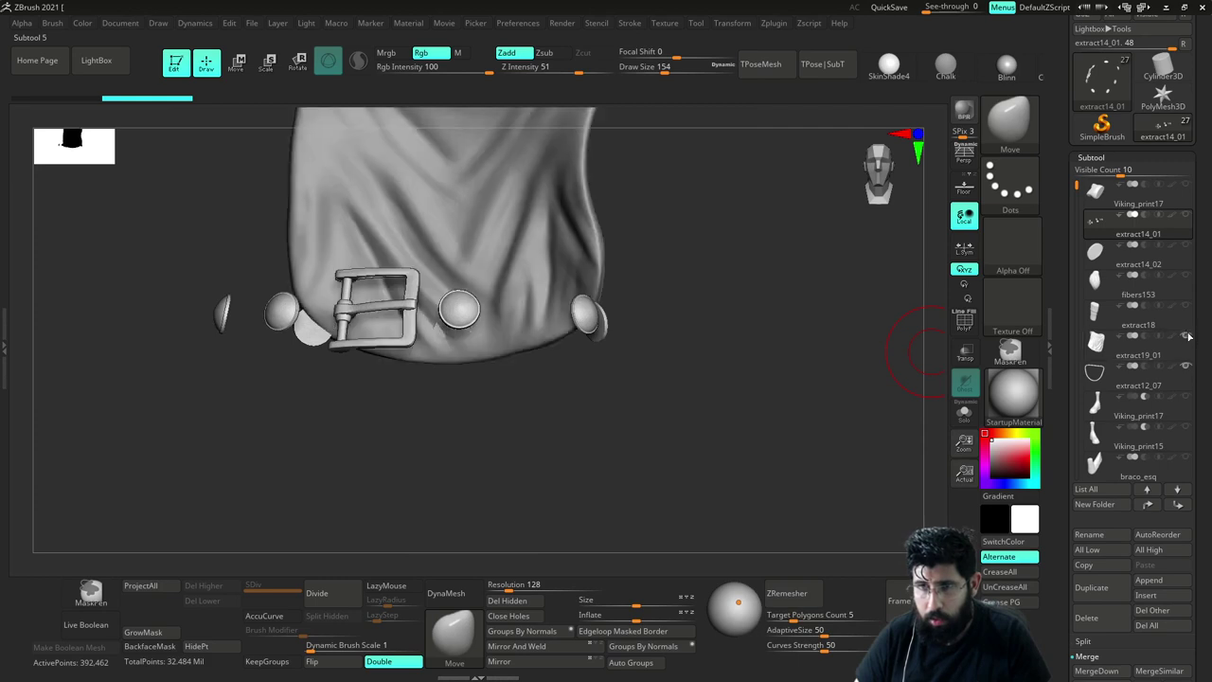
pyautogui.click(1190, 308)
pyautogui.click(1188, 278)
pyautogui.click(1187, 247)
pyautogui.click(1187, 216)
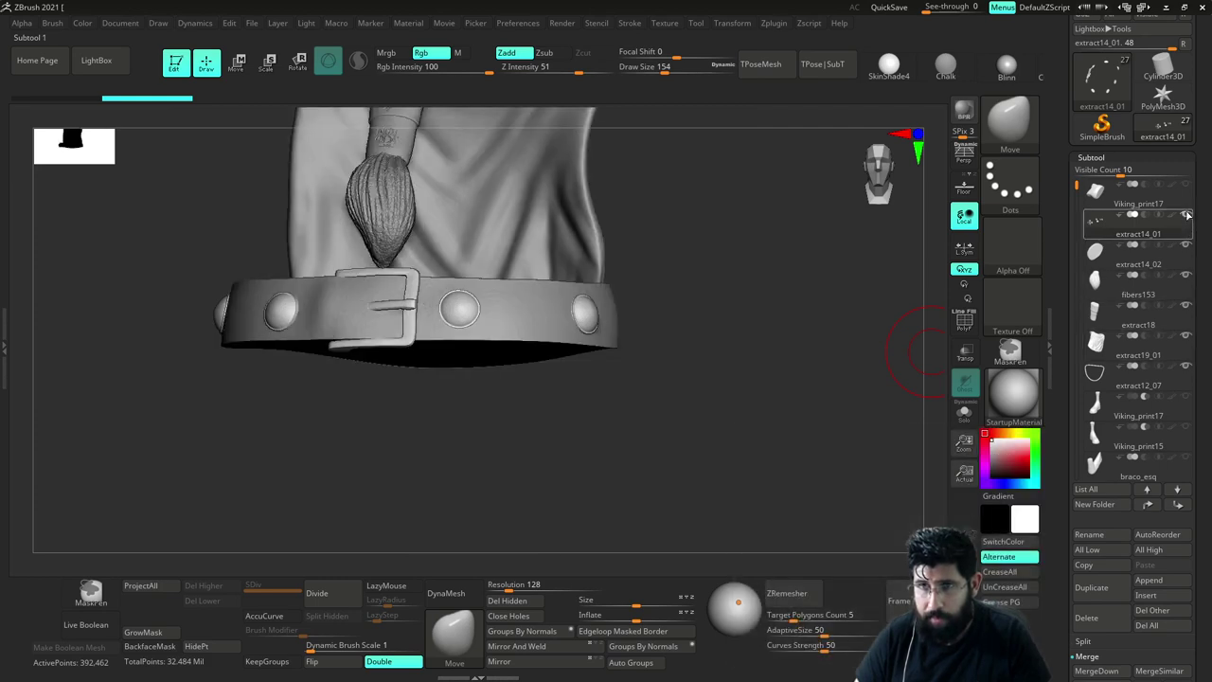
pyautogui.click(1189, 189)
# Examine the shirt, collar, tie and belt together from several angles
pyautogui.moveTo(866, 350); pyautogui.dragTo(798, 417)
pyautogui.moveTo(798, 417); pyautogui.dragTo(820, 369)
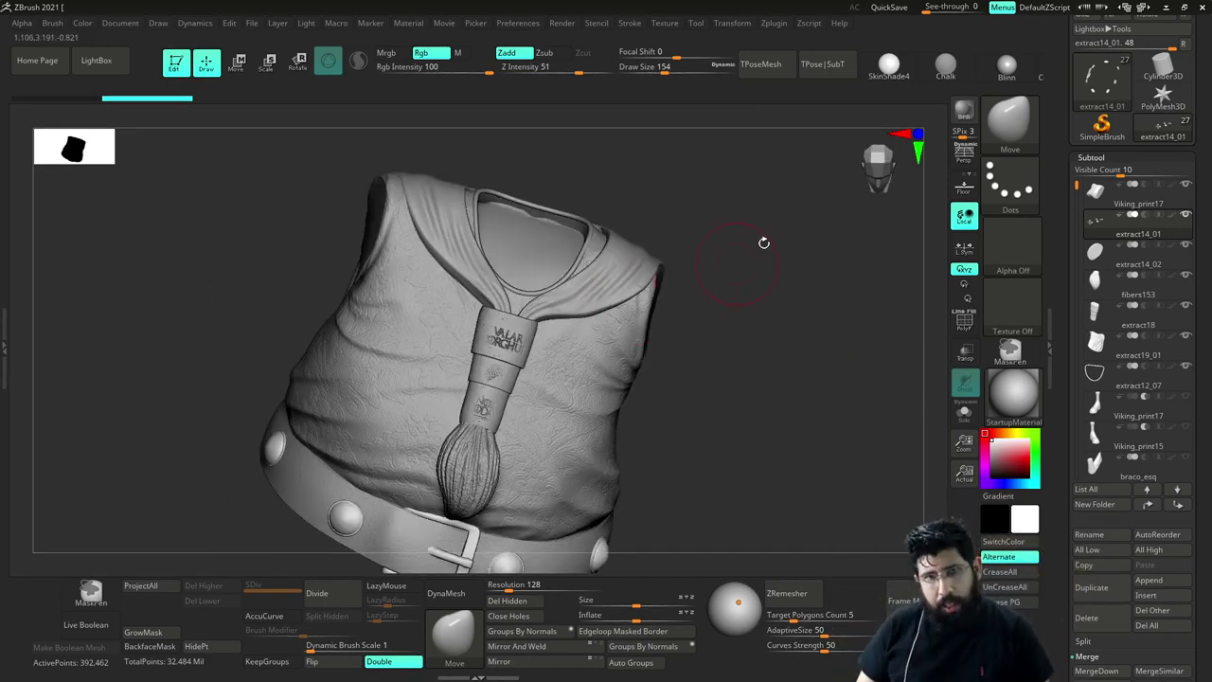
pyautogui.moveTo(805, 232); pyautogui.dragTo(724, 273)
pyautogui.moveTo(611, 310); pyautogui.dragTo(695, 280)
pyautogui.moveTo(804, 277)
pyautogui.mouseDown()
pyautogui.moveTo(726, 266)
pyautogui.moveTo(774, 259)
pyautogui.moveTo(725, 216)
pyautogui.moveTo(655, 220)
pyautogui.mouseUp()
pyautogui.press('s')
pyautogui.click(745, 262)
pyautogui.moveTo(668, 286); pyautogui.dragTo(699, 308)
# Create a subtool folder named sfsfs starting from the Viking_print17 shirt subtool to group the torso pieces
pyautogui.moveTo(1077, 182); pyautogui.dragTo(1076, 186)
pyautogui.scroll(1, 1077, 186)
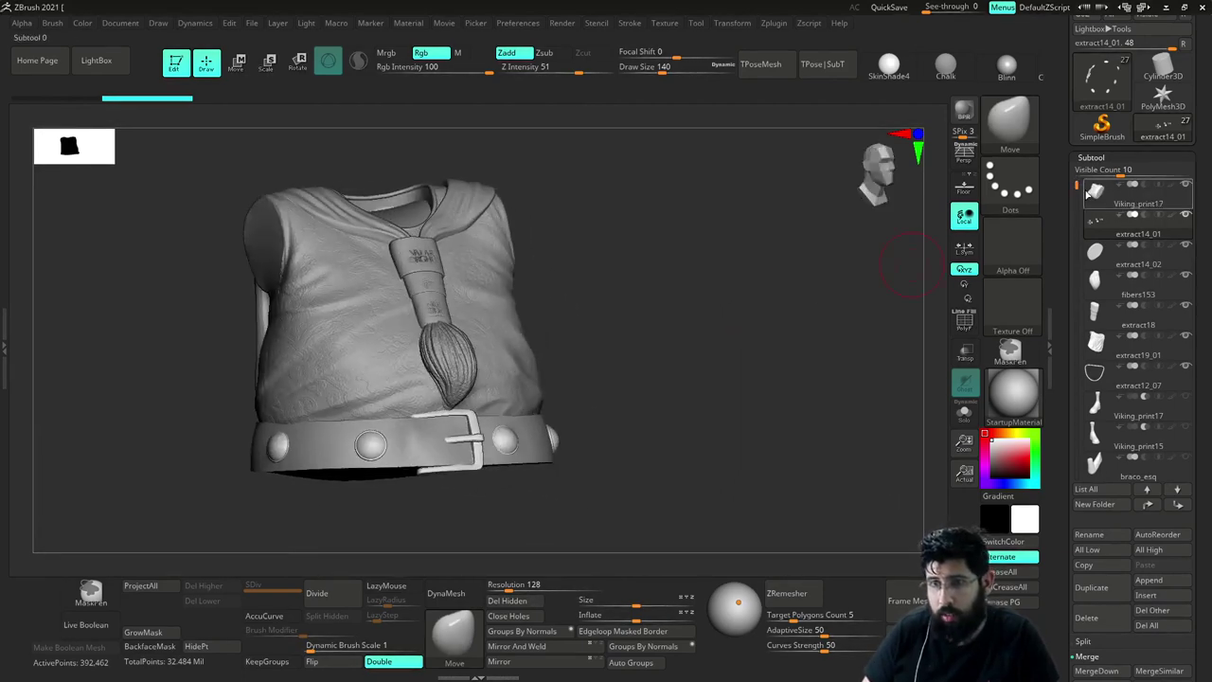
pyautogui.click(1094, 191)
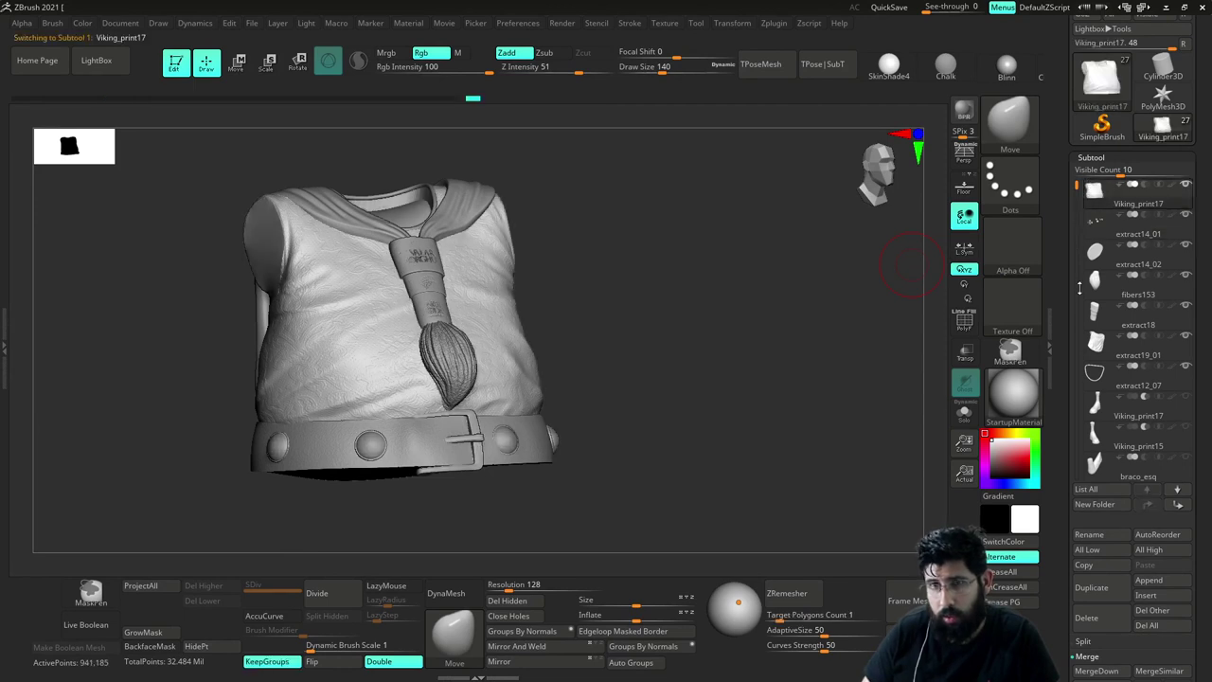
pyautogui.moveTo(1070, 284); pyautogui.dragTo(1072, 243)
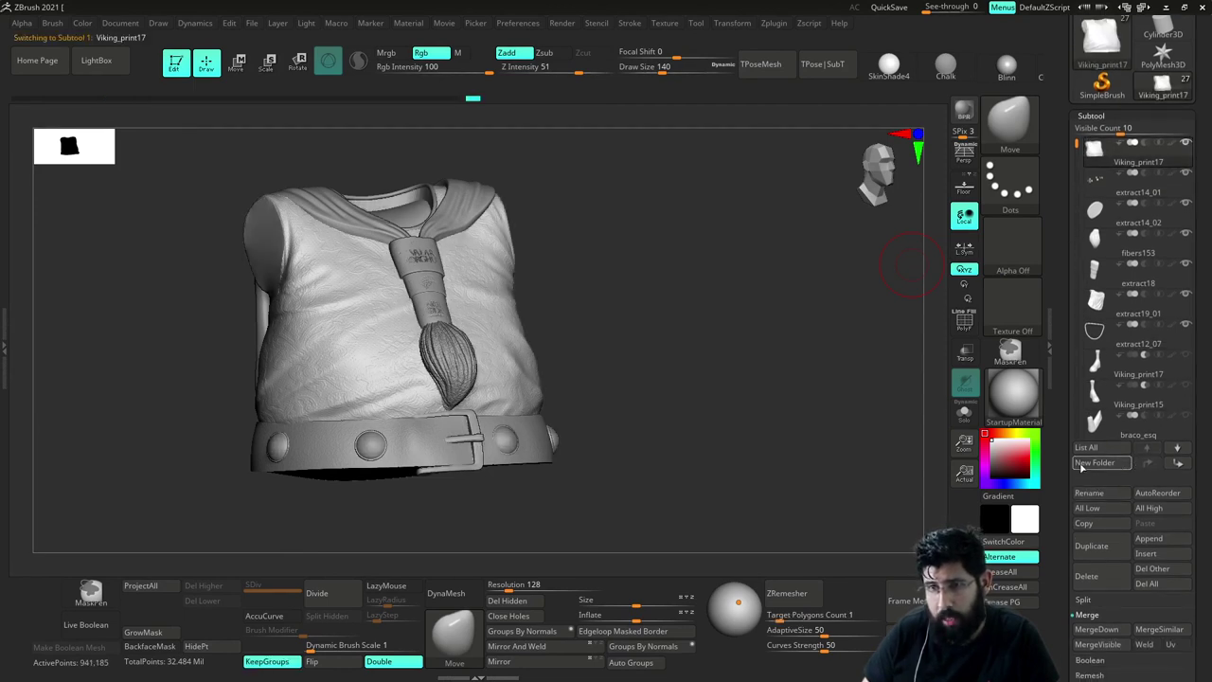
pyautogui.click(1094, 463)
pyautogui.write('sfsfs')
pyautogui.press('Return')
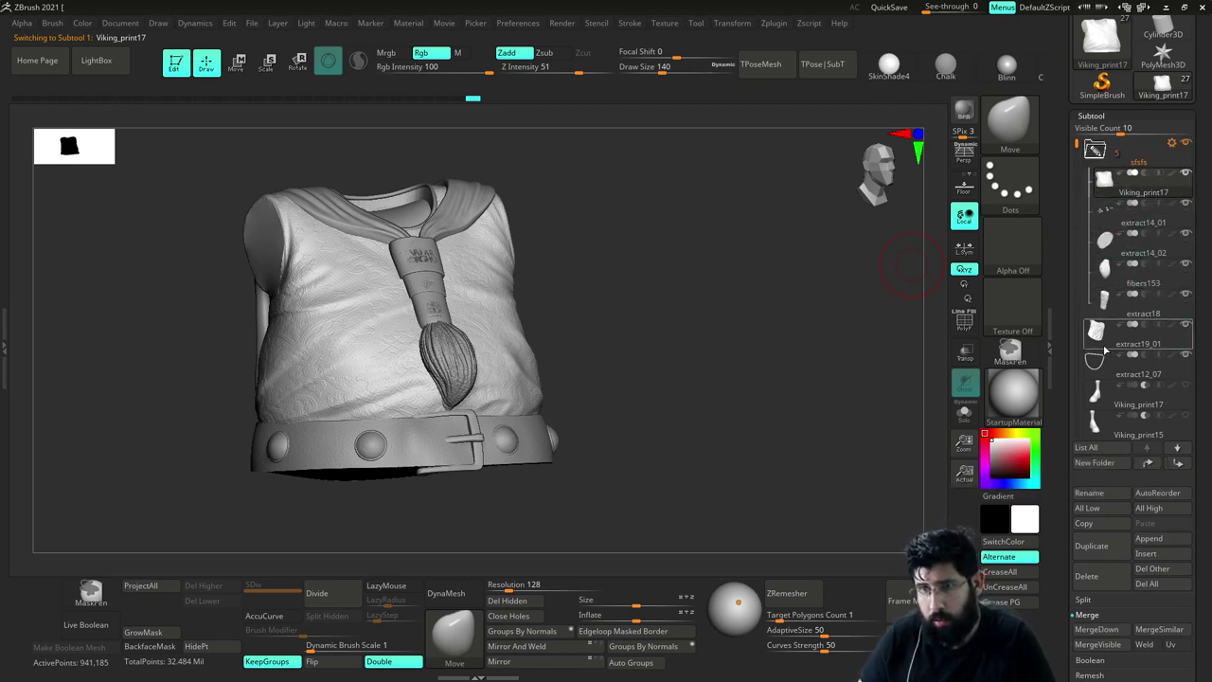
# Select the extract14_01 buckle and stud subtool, isolate it, and display its polygroups with the wireframe
pyautogui.moveTo(838, 408)
pyautogui.mouseDown()
pyautogui.moveTo(836, 387)
pyautogui.moveTo(871, 503)
pyautogui.moveTo(857, 406)
pyautogui.moveTo(831, 392)
pyautogui.moveTo(841, 394)
pyautogui.moveTo(858, 306)
pyautogui.moveTo(874, 488)
pyautogui.mouseUp()
pyautogui.press('s')
pyautogui.moveTo(483, 273); pyautogui.dragTo(459, 273)
pyautogui.keyDown('alt'); pyautogui.click(513, 288); pyautogui.keyUp('alt')
pyautogui.hotkey('shift', 's')
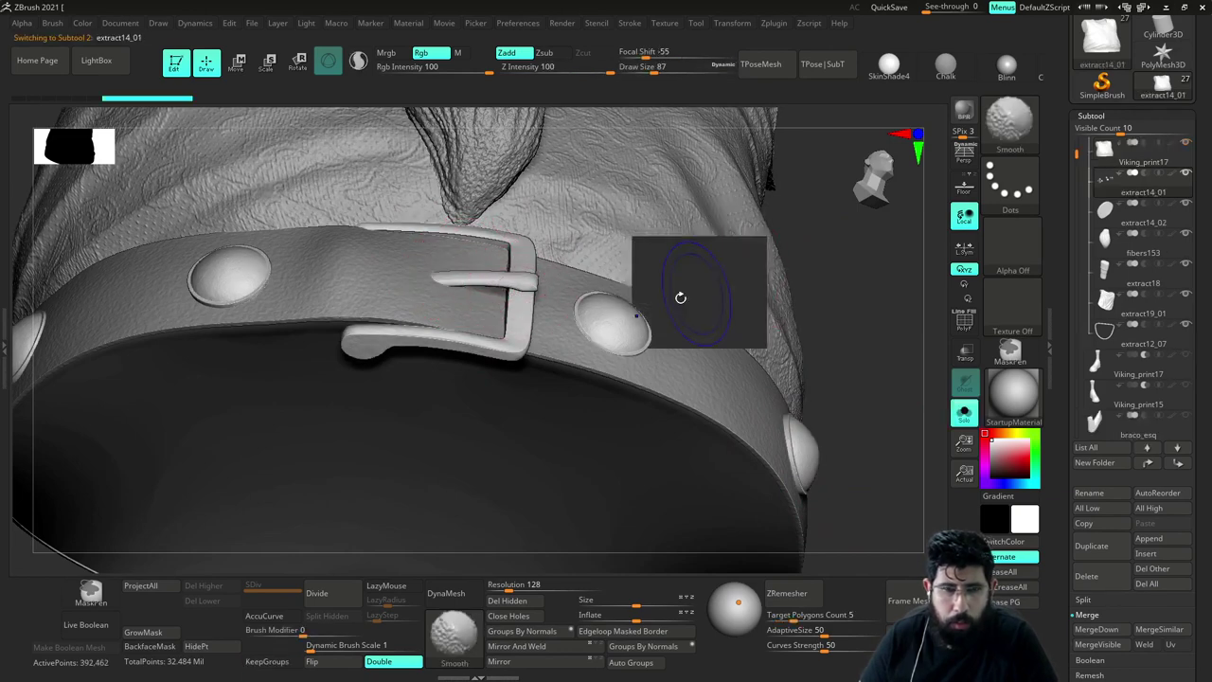
pyautogui.click(966, 325)
pyautogui.keyDown('alt'); pyautogui.moveTo(581, 260); pyautogui.dragTo(558, 278); pyautogui.keyUp('alt')
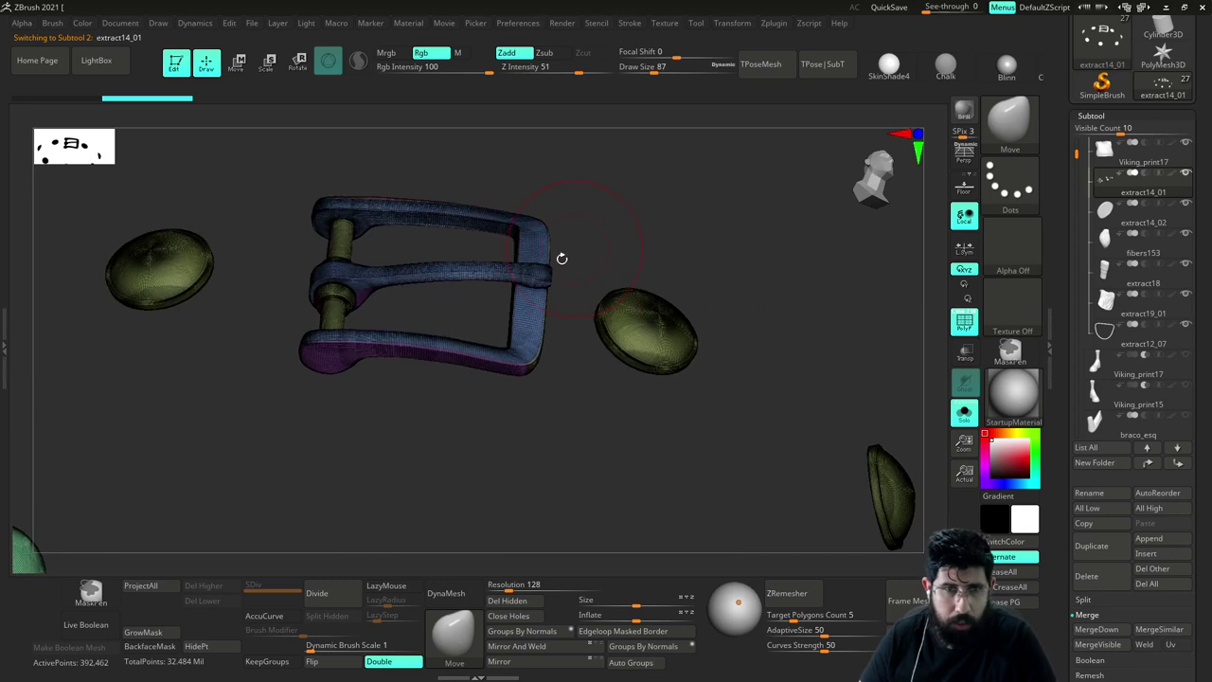
# Try masking everything on the buckle subtool except the front faces of the prong
pyautogui.press('w')
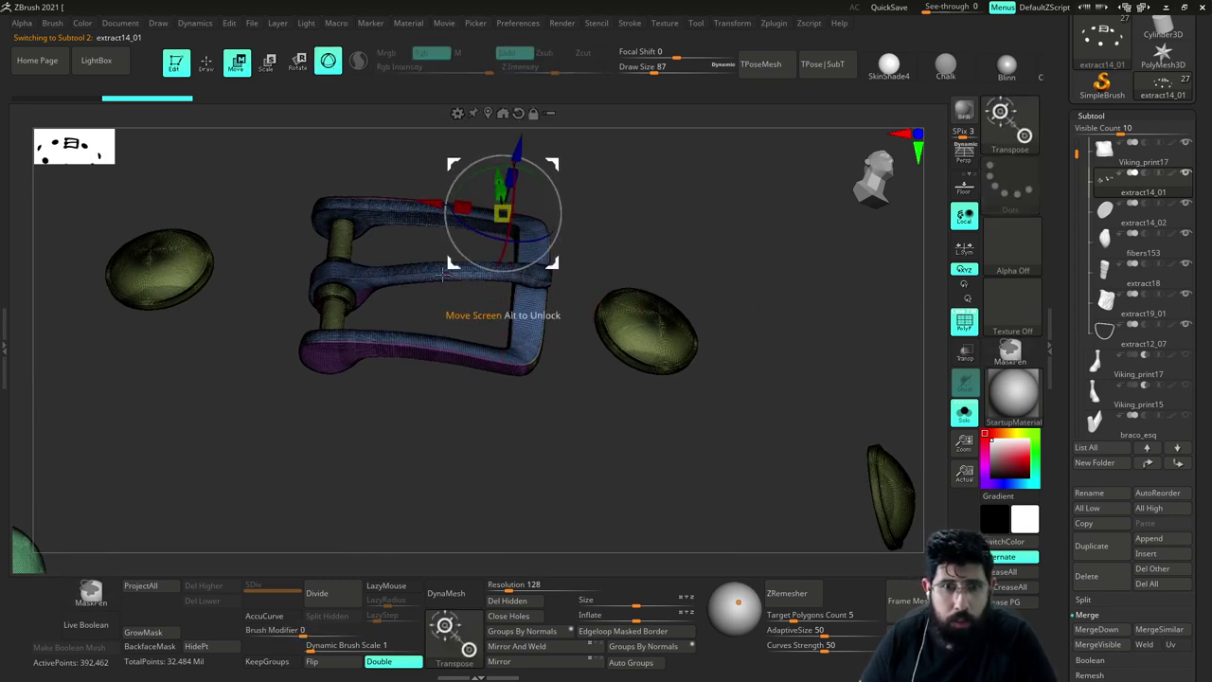
pyautogui.keyDown('ctrl'); pyautogui.click(440, 275); pyautogui.keyUp('ctrl')
pyautogui.press('q')
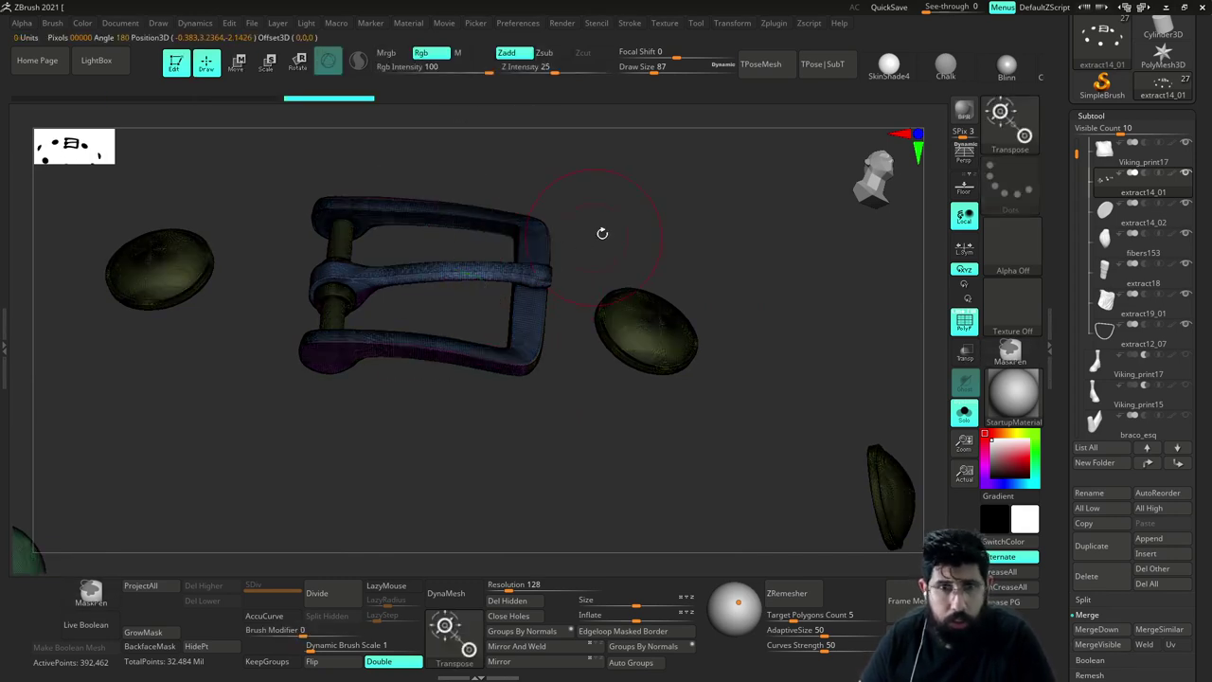
pyautogui.moveTo(602, 233); pyautogui.dragTo(611, 220)
pyautogui.press('w')
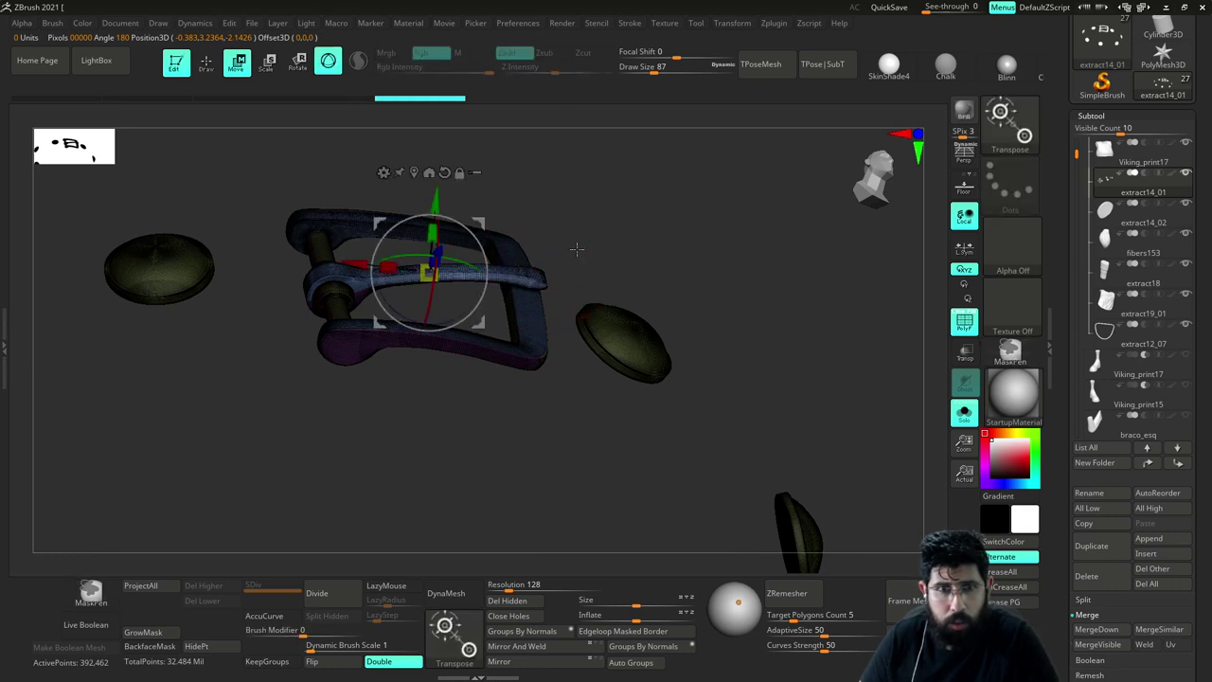
pyautogui.press('q')
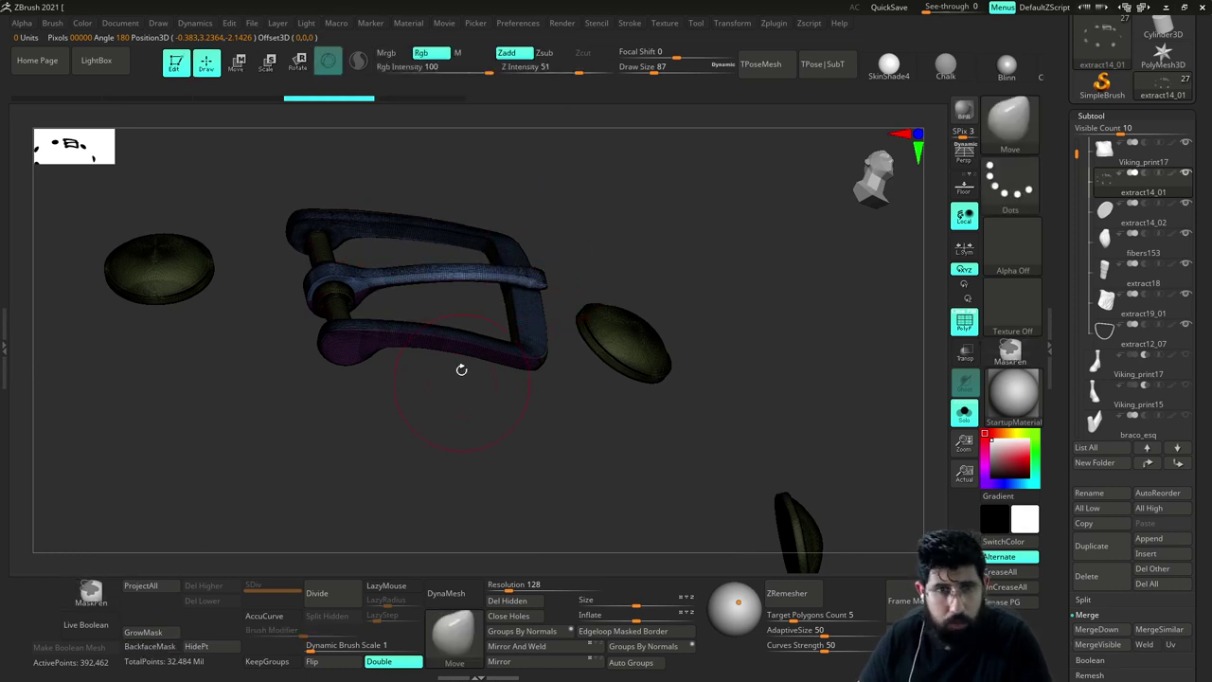
pyautogui.moveTo(484, 319); pyautogui.dragTo(479, 296)
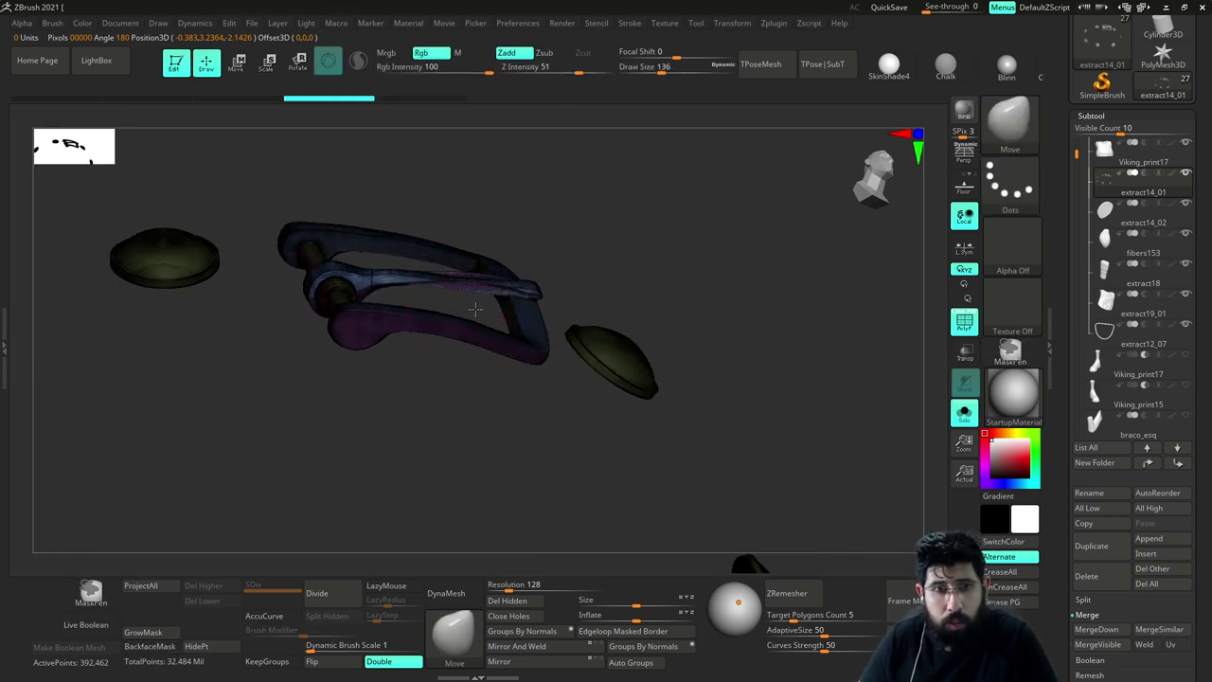
# Replace the mask so that everything on the buckle subtool is protected except the back faces of the prong
pyautogui.moveTo(547, 265)
pyautogui.keyDown('ctrl'); pyautogui.mouseDown(button='right')
pyautogui.moveTo(593, 298)
pyautogui.moveTo(471, 346)
pyautogui.moveTo(491, 303)
pyautogui.mouseUp(button='right'); pyautogui.keyUp('ctrl')
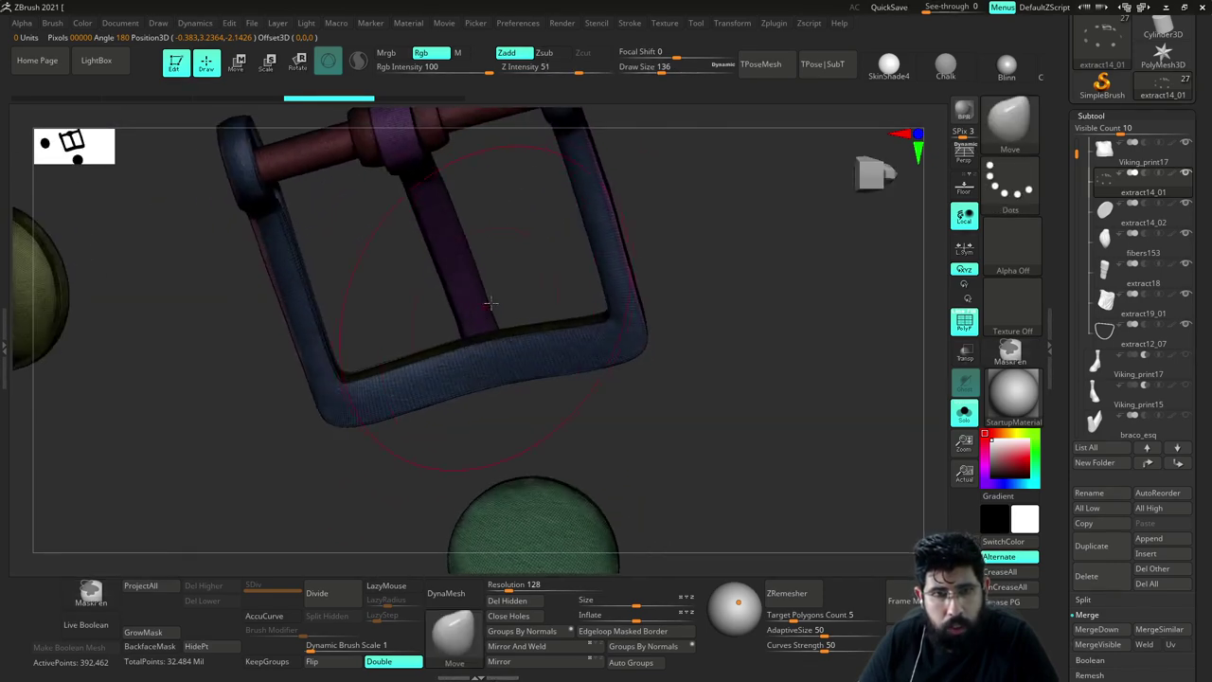
pyautogui.keyDown('ctrl'); pyautogui.moveTo(510, 270); pyautogui.dragTo(531, 301); pyautogui.keyUp('ctrl')
pyautogui.press('w')
pyautogui.keyDown('ctrl'); pyautogui.click(463, 301); pyautogui.keyUp('ctrl')
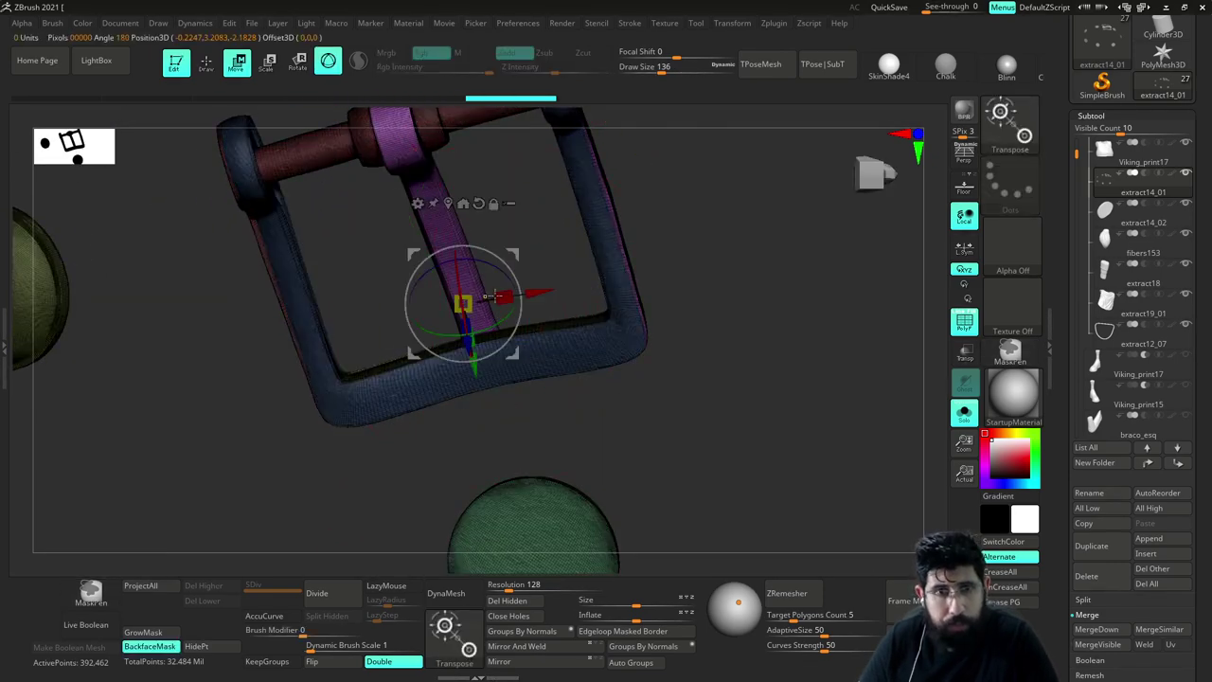
pyautogui.moveTo(693, 265)
pyautogui.mouseDown(button='right')
pyautogui.moveTo(628, 322)
pyautogui.moveTo(639, 324)
pyautogui.mouseUp(button='right')
# Pull the prong's back faces toward the belt with the Move brush to thicken it, comparing against the other torso subtools
pyautogui.press('q')
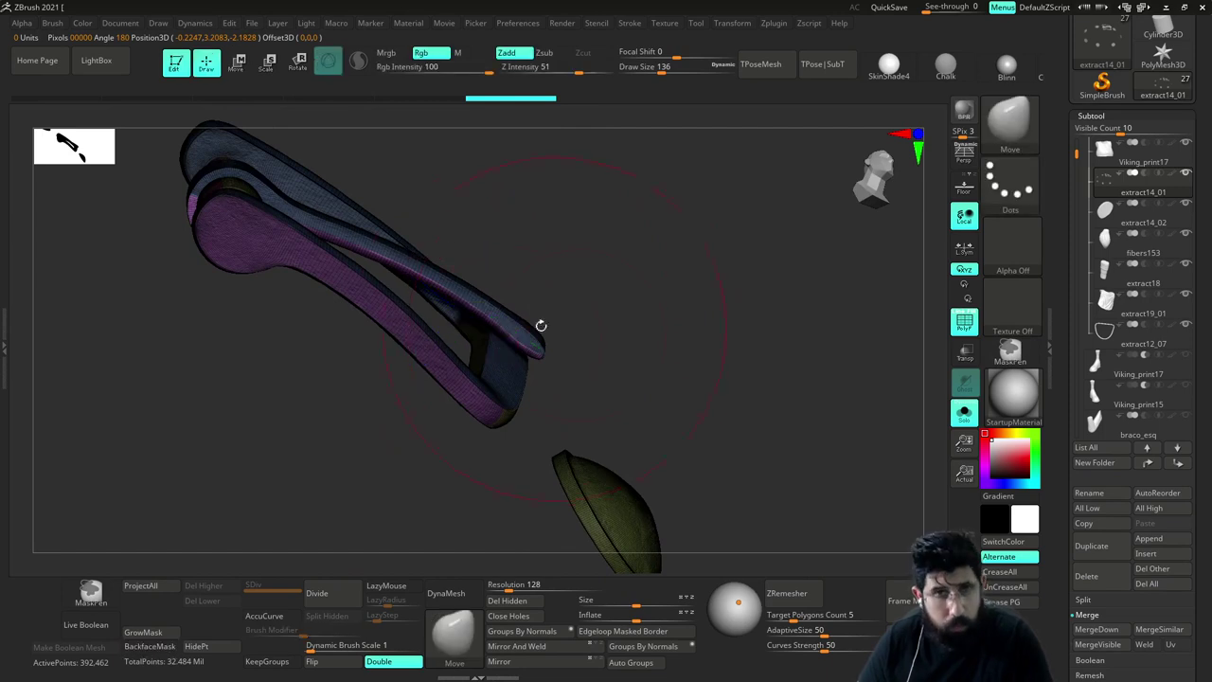
pyautogui.moveTo(541, 325); pyautogui.dragTo(563, 306, button='right')
pyautogui.hotkey('shift', 's')
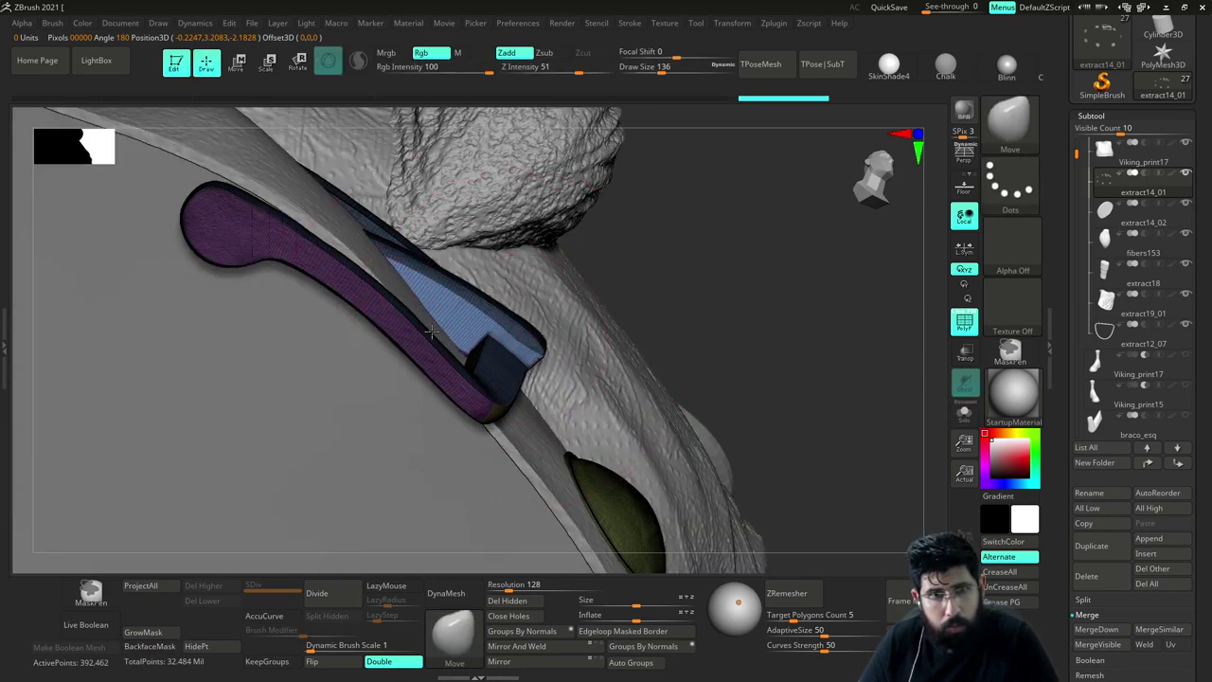
pyautogui.hotkey('shift', 's')
pyautogui.moveTo(641, 304); pyautogui.dragTo(693, 388, button='right')
pyautogui.moveTo(694, 389); pyautogui.dragTo(597, 251)
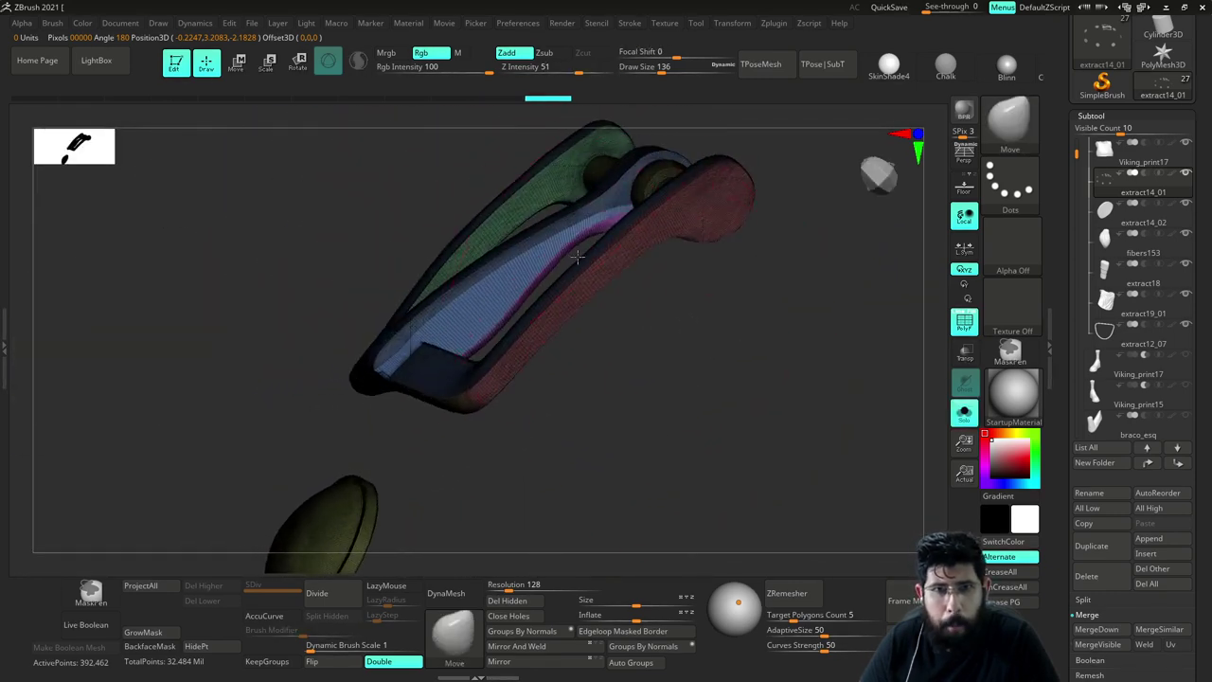
pyautogui.moveTo(576, 270); pyautogui.dragTo(752, 352, button='right')
pyautogui.hotkey('shift', 's')
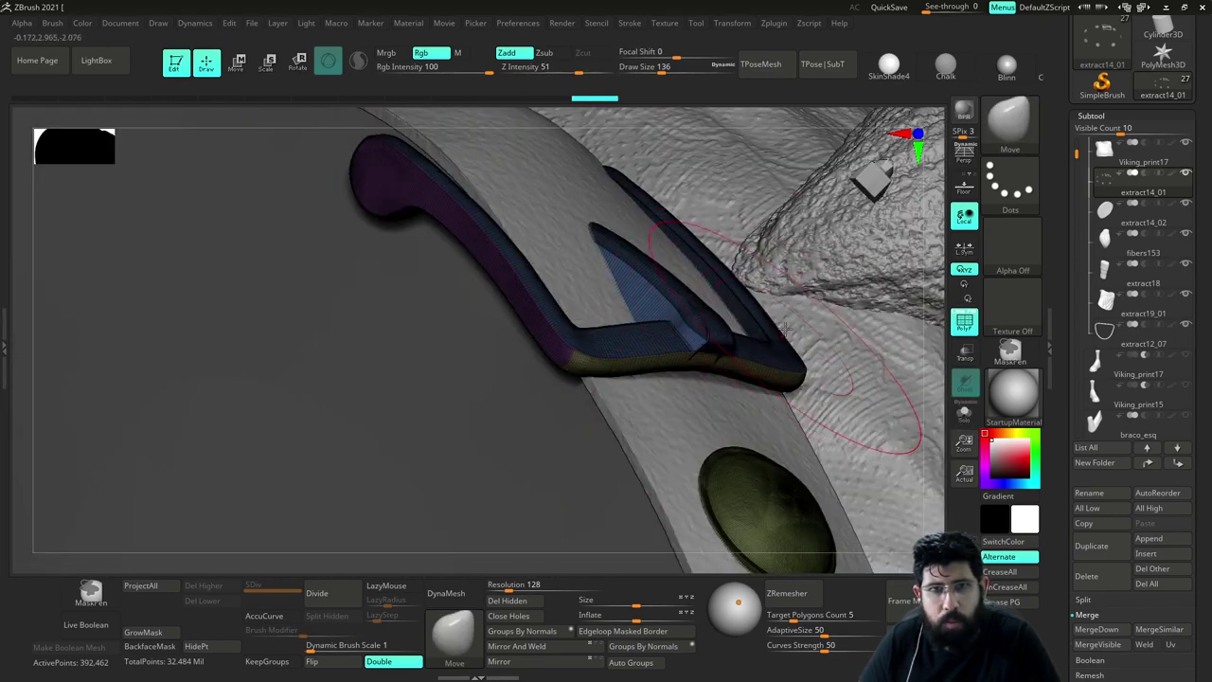
# Clear the mask and push the buckle frame's lower arm closer to the belt's lower edge with the Move brush
pyautogui.moveTo(944, 393)
pyautogui.keyDown('alt'); pyautogui.mouseDown()
pyautogui.moveTo(941, 264)
pyautogui.moveTo(706, 162)
pyautogui.moveTo(719, 114)
pyautogui.moveTo(746, 101)
pyautogui.moveTo(787, 165)
pyautogui.moveTo(749, 225)
pyautogui.moveTo(763, 217)
pyautogui.moveTo(778, 246)
pyautogui.moveTo(751, 281)
pyautogui.moveTo(709, 290)
pyautogui.moveTo(760, 279)
pyautogui.moveTo(773, 343)
pyautogui.moveTo(754, 417)
pyautogui.mouseUp(); pyautogui.keyUp('alt')
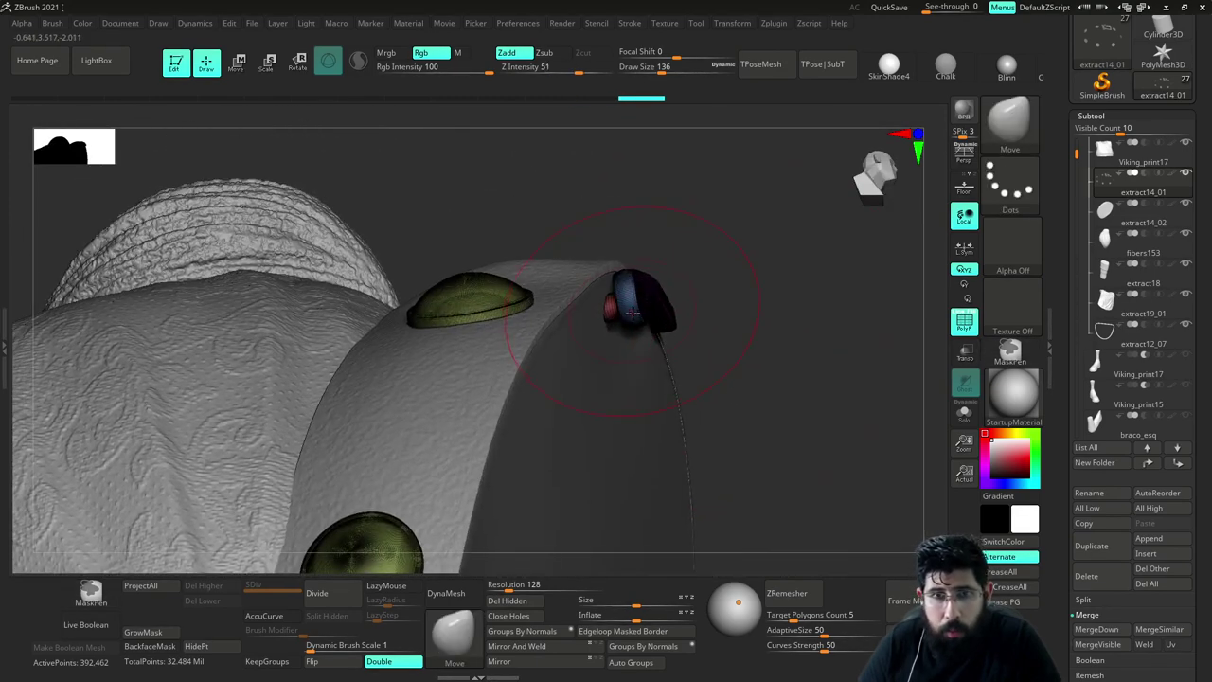
pyautogui.moveTo(777, 302); pyautogui.dragTo(689, 303)
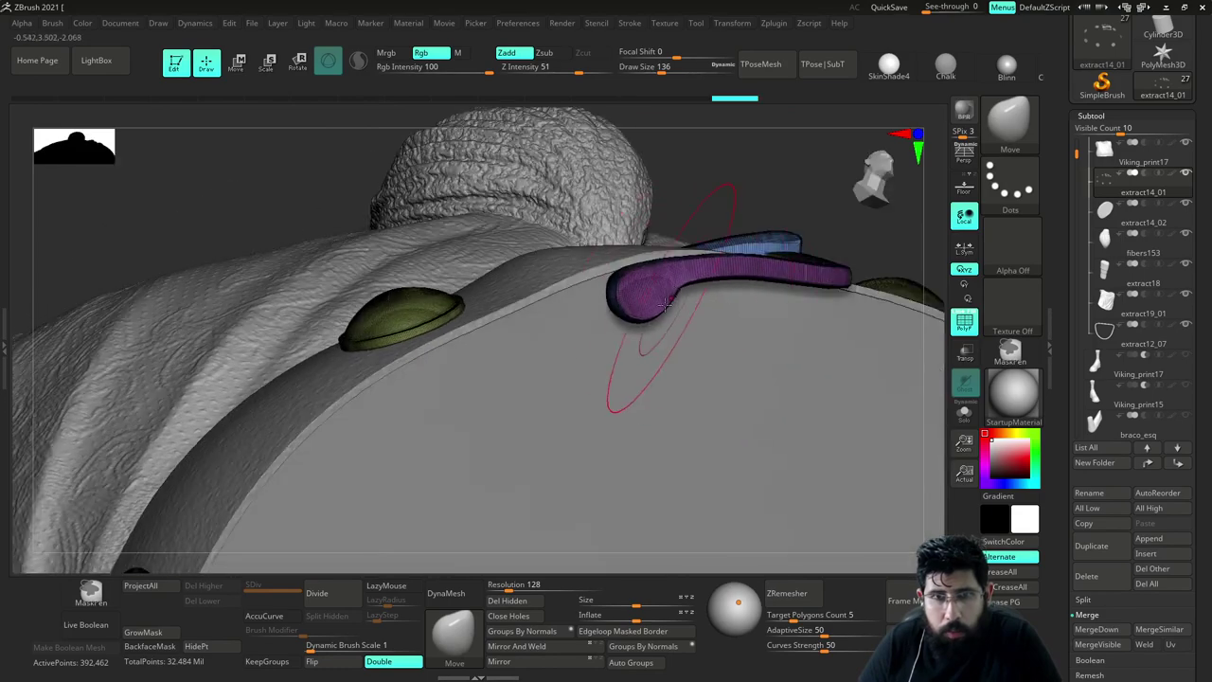
pyautogui.moveTo(810, 202); pyautogui.dragTo(816, 301)
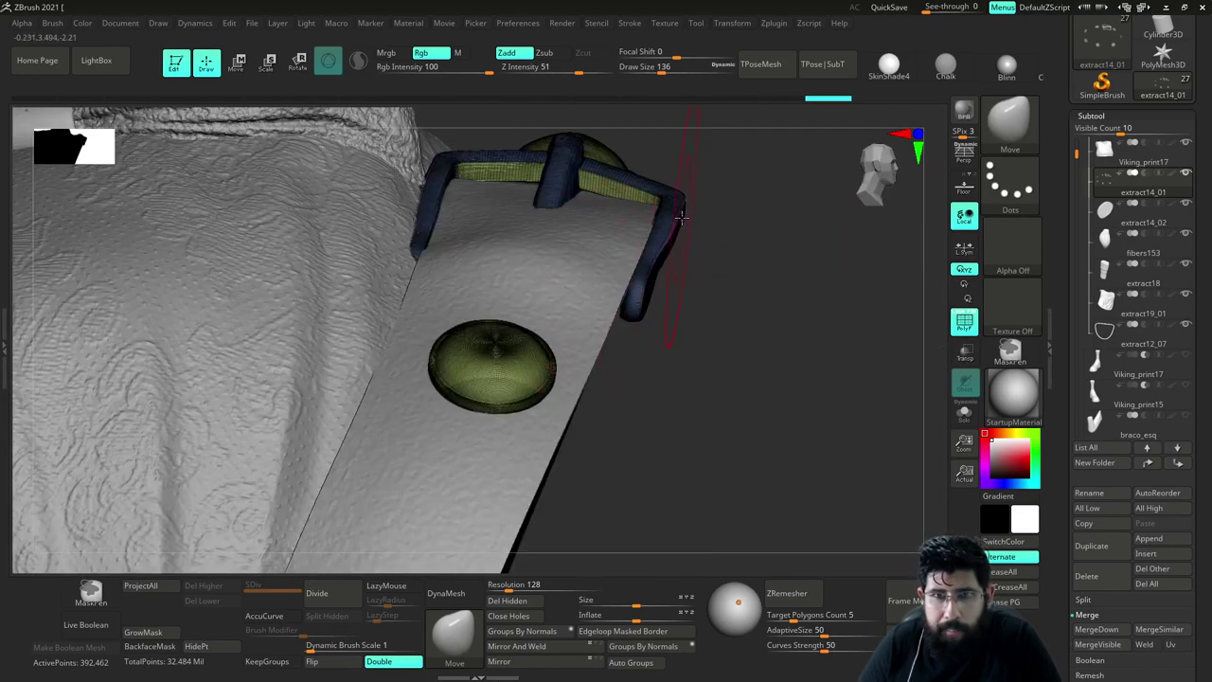
pyautogui.moveTo(706, 254); pyautogui.dragTo(748, 211)
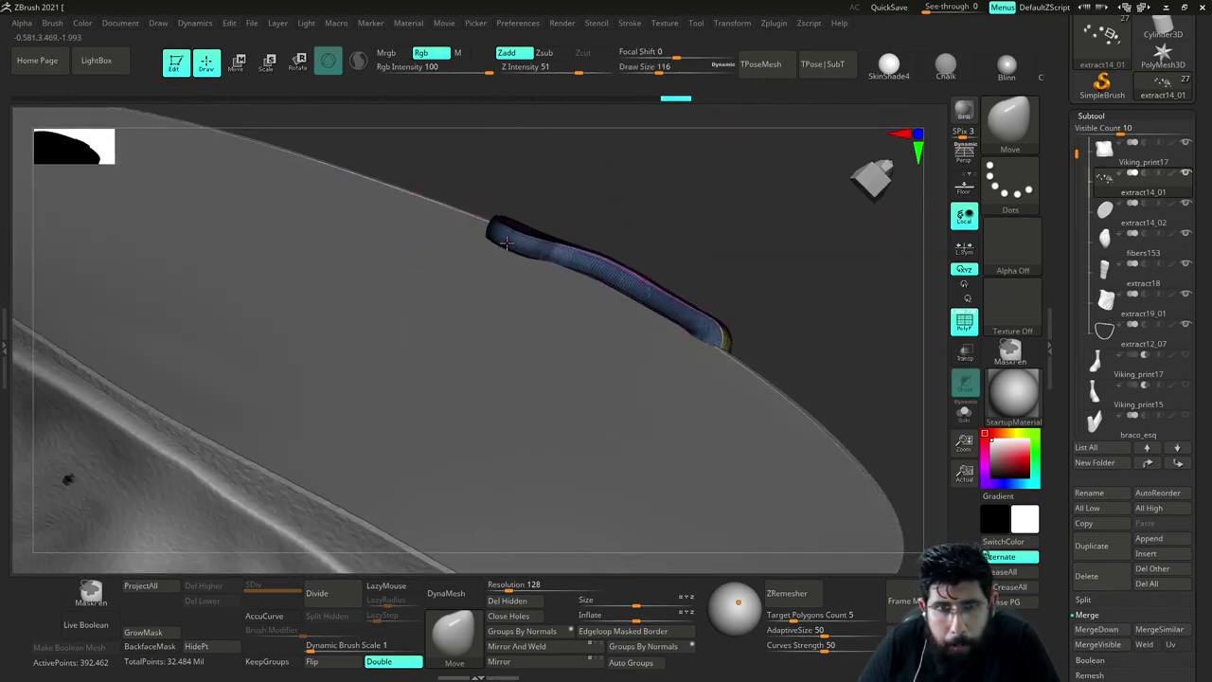
pyautogui.moveTo(516, 204); pyautogui.dragTo(534, 271)
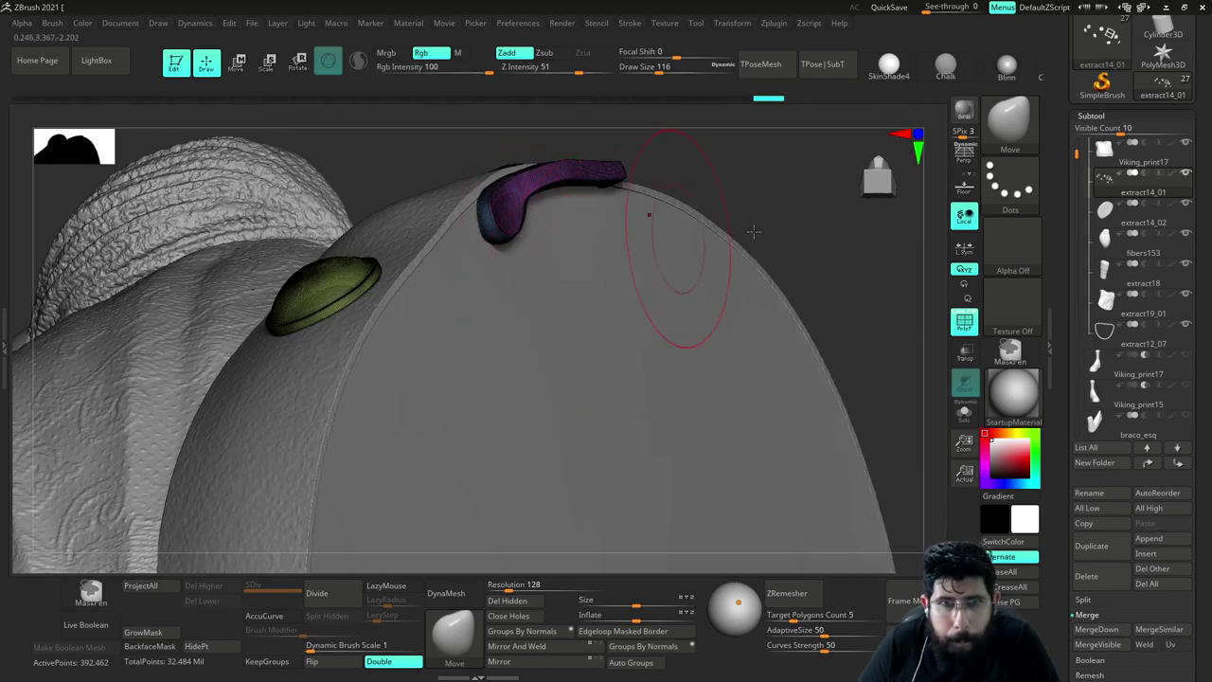
pyautogui.moveTo(754, 232); pyautogui.dragTo(717, 316)
# Refine the buckle frame's lower arm and corner with the Move brush so they follow the belt's curve
pyautogui.keyDown('alt'); pyautogui.moveTo(717, 316); pyautogui.dragTo(732, 386); pyautogui.keyUp('alt')
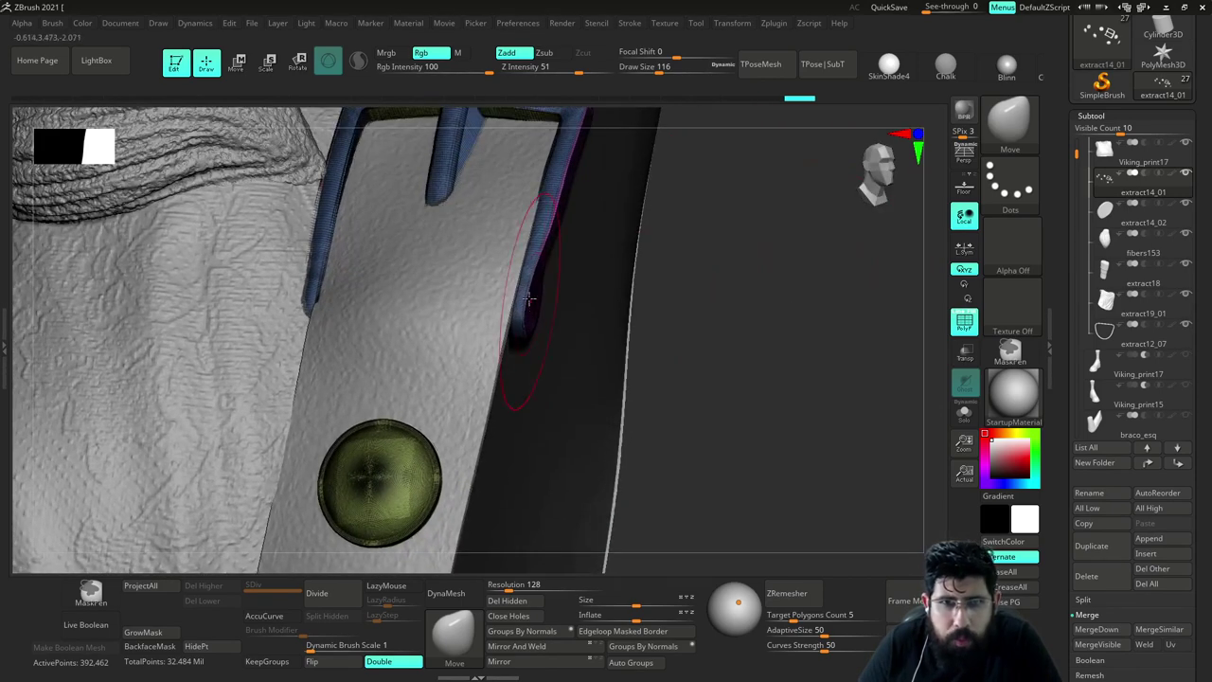
pyautogui.moveTo(683, 282); pyautogui.dragTo(552, 294)
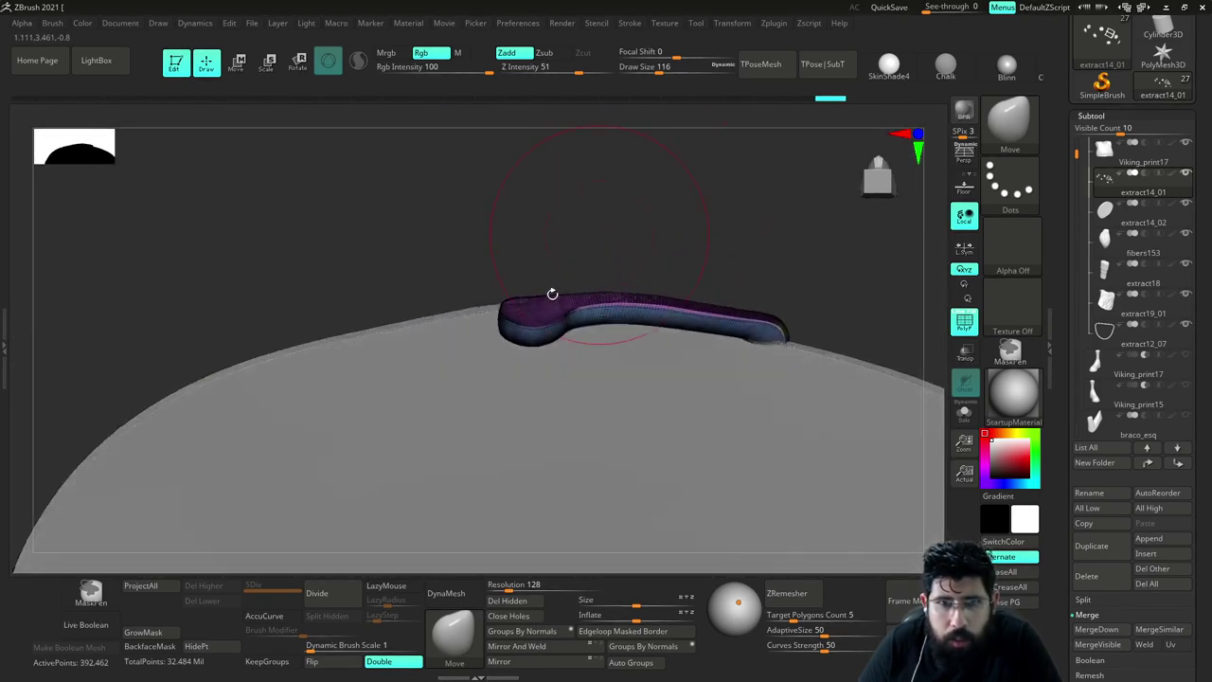
pyautogui.moveTo(612, 257); pyautogui.dragTo(640, 322)
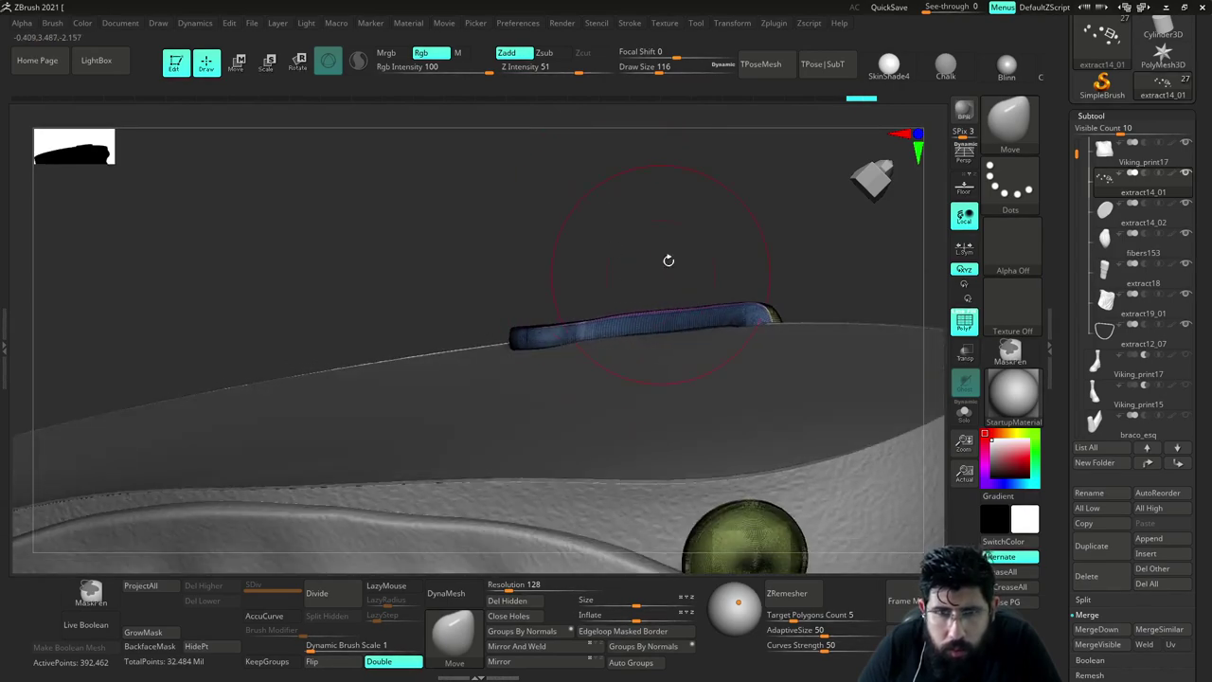
pyautogui.moveTo(669, 260); pyautogui.dragTo(858, 402)
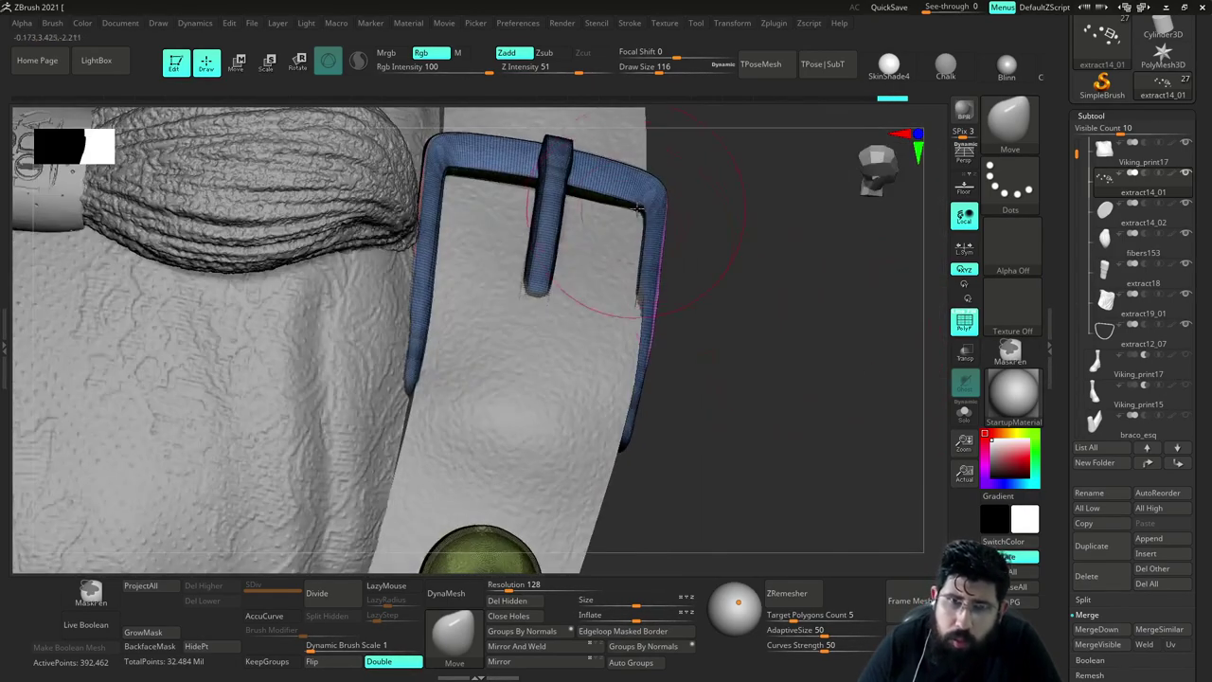
pyautogui.moveTo(685, 226)
pyautogui.mouseDown()
pyautogui.moveTo(782, 263)
pyautogui.moveTo(757, 249)
pyautogui.moveTo(744, 260)
pyautogui.moveTo(760, 278)
pyautogui.moveTo(656, 330)
pyautogui.mouseUp()
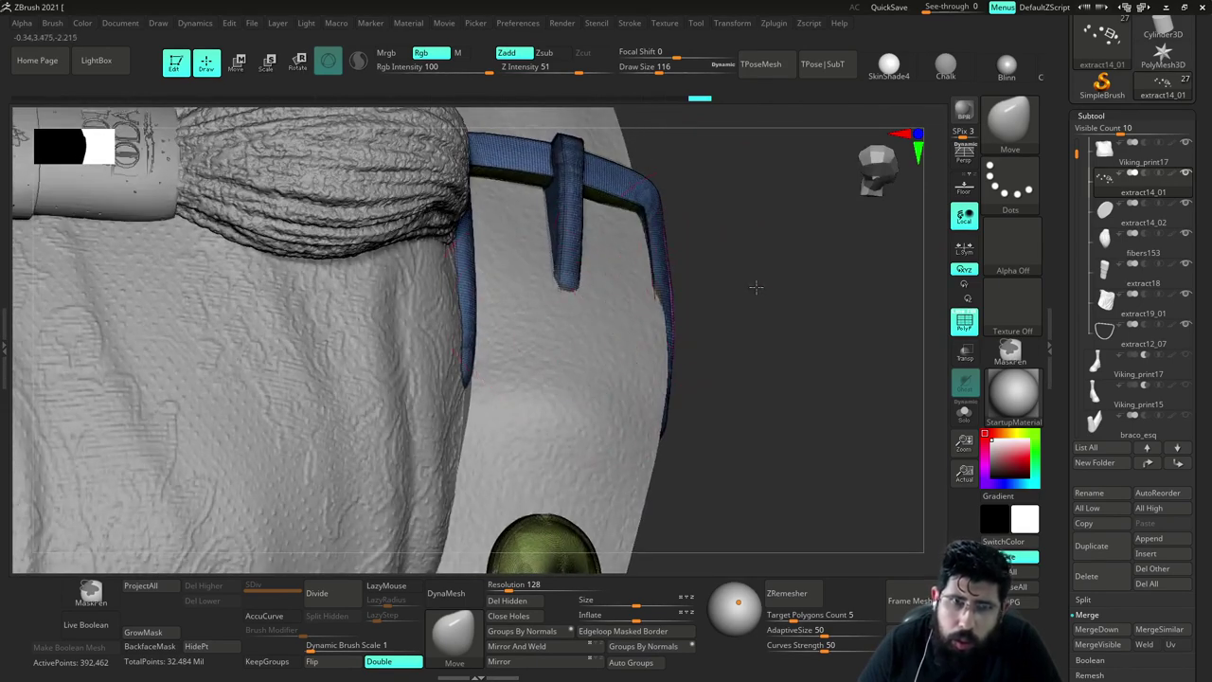
pyautogui.moveTo(755, 287); pyautogui.dragTo(761, 436)
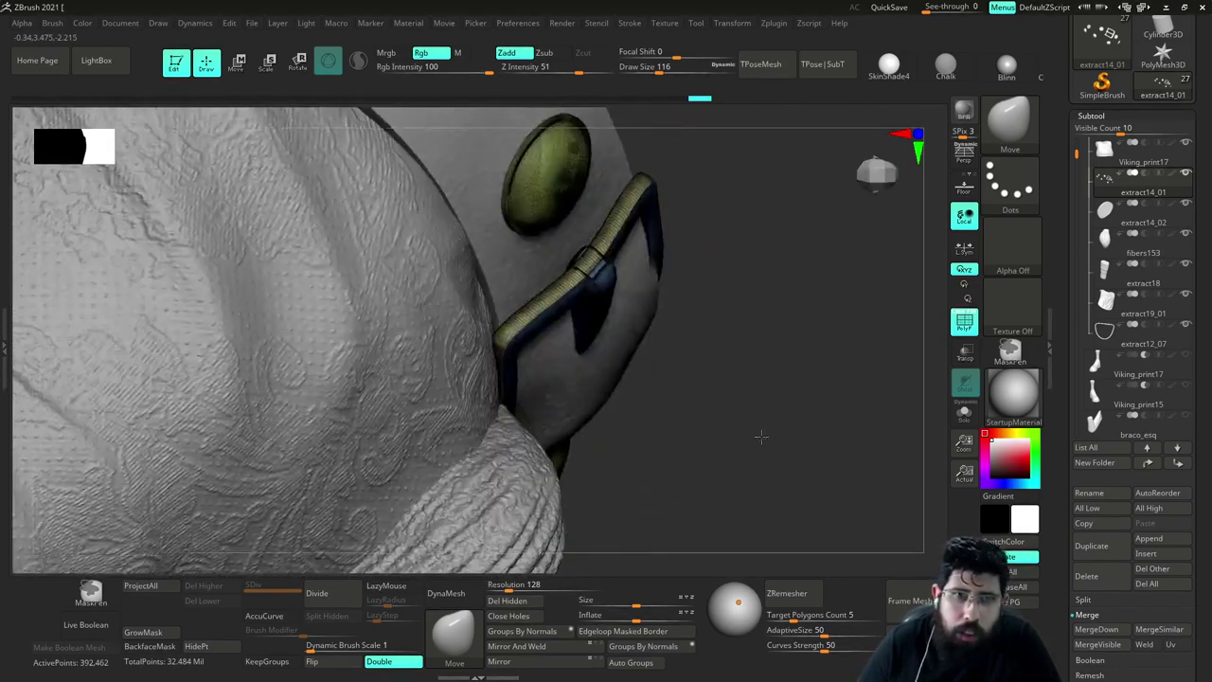
# Isolate the buckle subtool again and mask everything except the polygroup on the inner side of the frame's lower arm
pyautogui.moveTo(768, 331)
pyautogui.mouseDown()
pyautogui.moveTo(724, 327)
pyautogui.moveTo(707, 274)
pyautogui.moveTo(769, 324)
pyautogui.mouseUp()
pyautogui.hotkey('shift', 's')
pyautogui.moveTo(646, 364); pyautogui.dragTo(538, 345)
pyautogui.press('w')
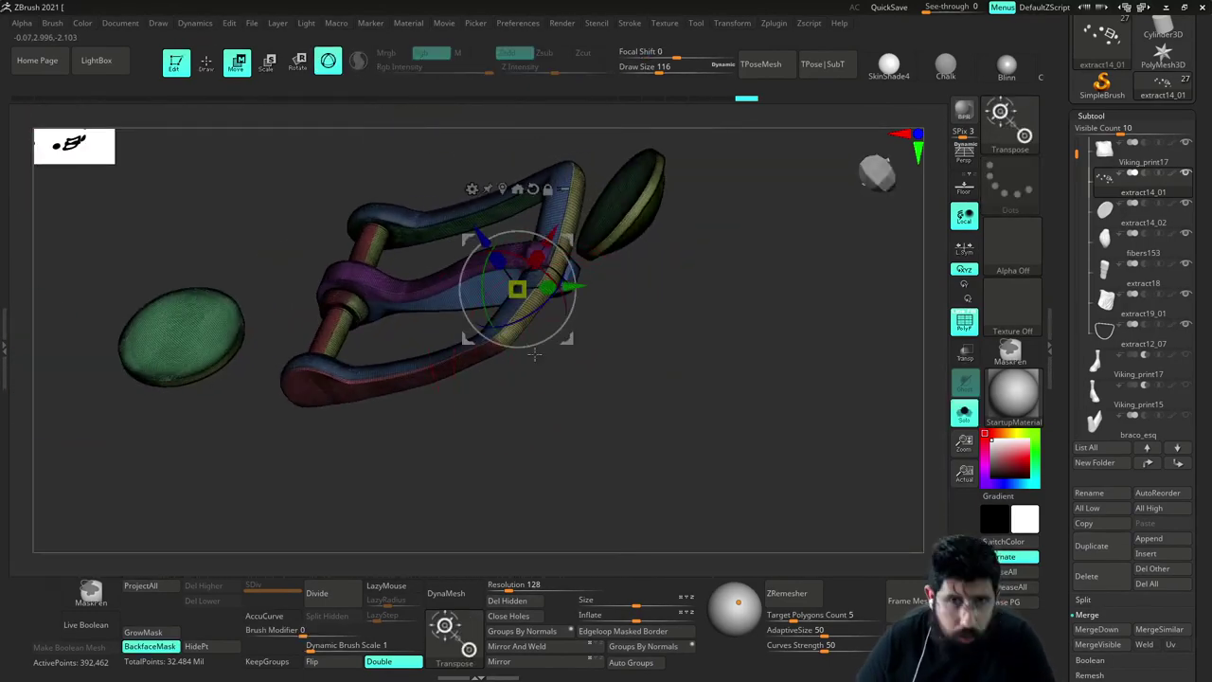
pyautogui.click(437, 356)
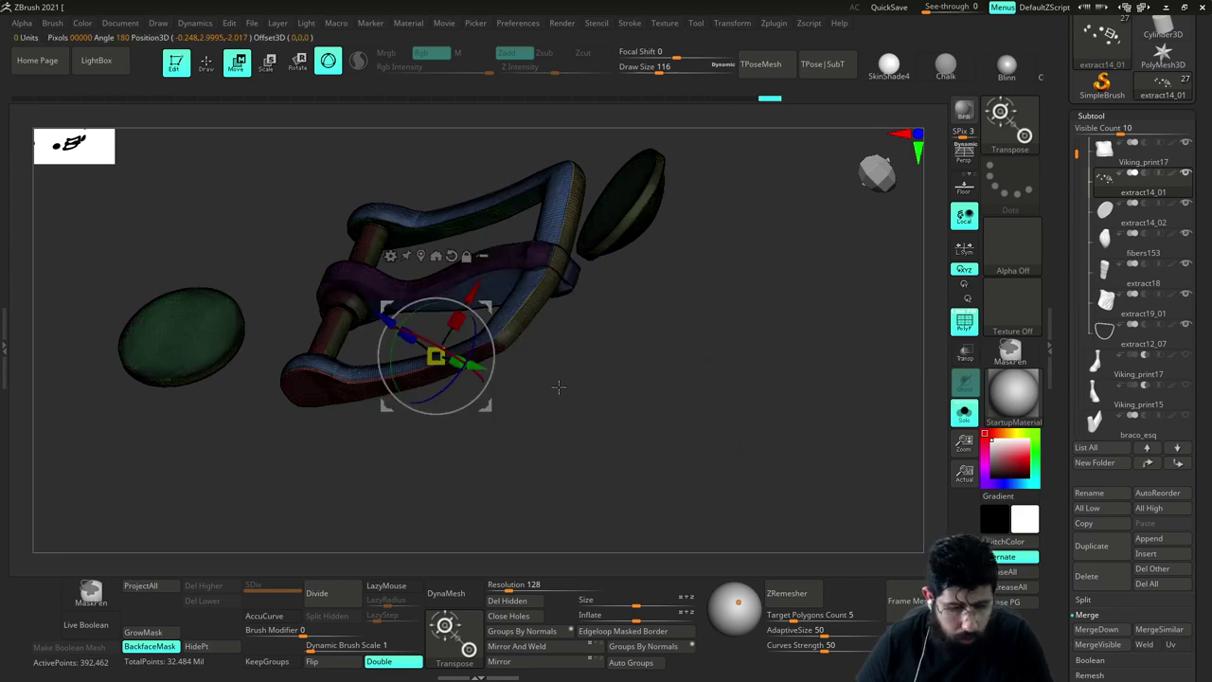
# Compare the masked buckle with the other torso subtools, and undo the last four changes made to it
pyautogui.press('q')
pyautogui.moveTo(576, 347); pyautogui.dragTo(576, 319)
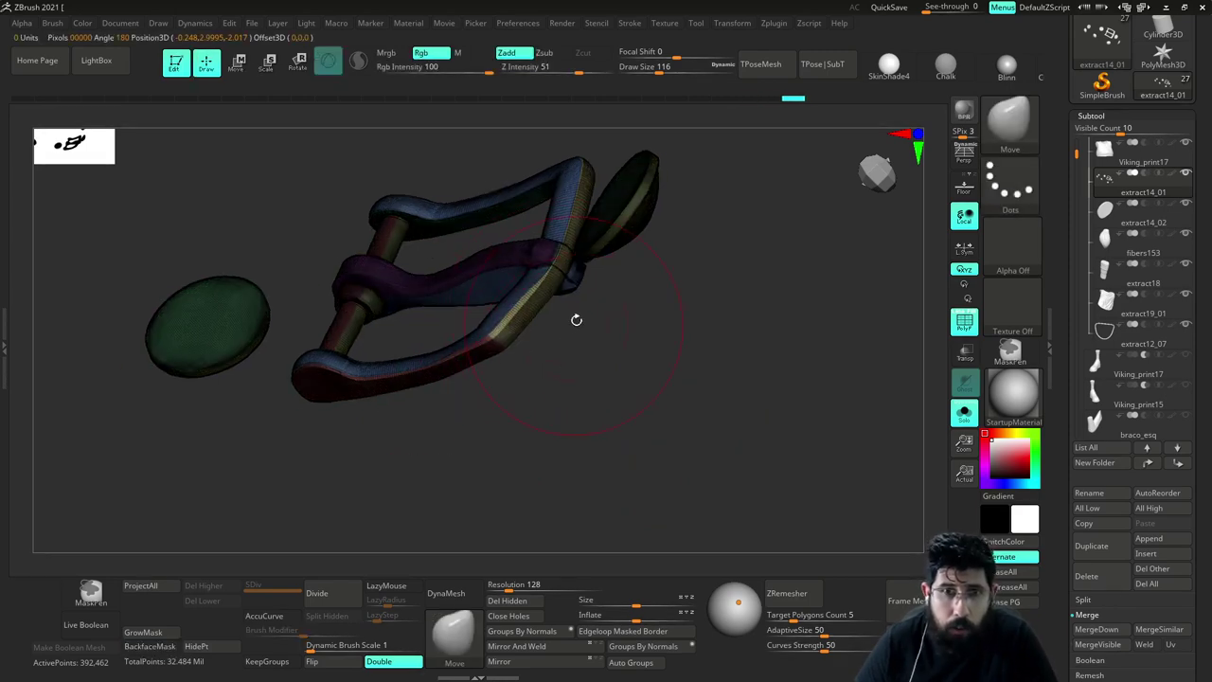
pyautogui.hotkey('shift', 's')
pyautogui.moveTo(696, 350); pyautogui.dragTo(607, 249)
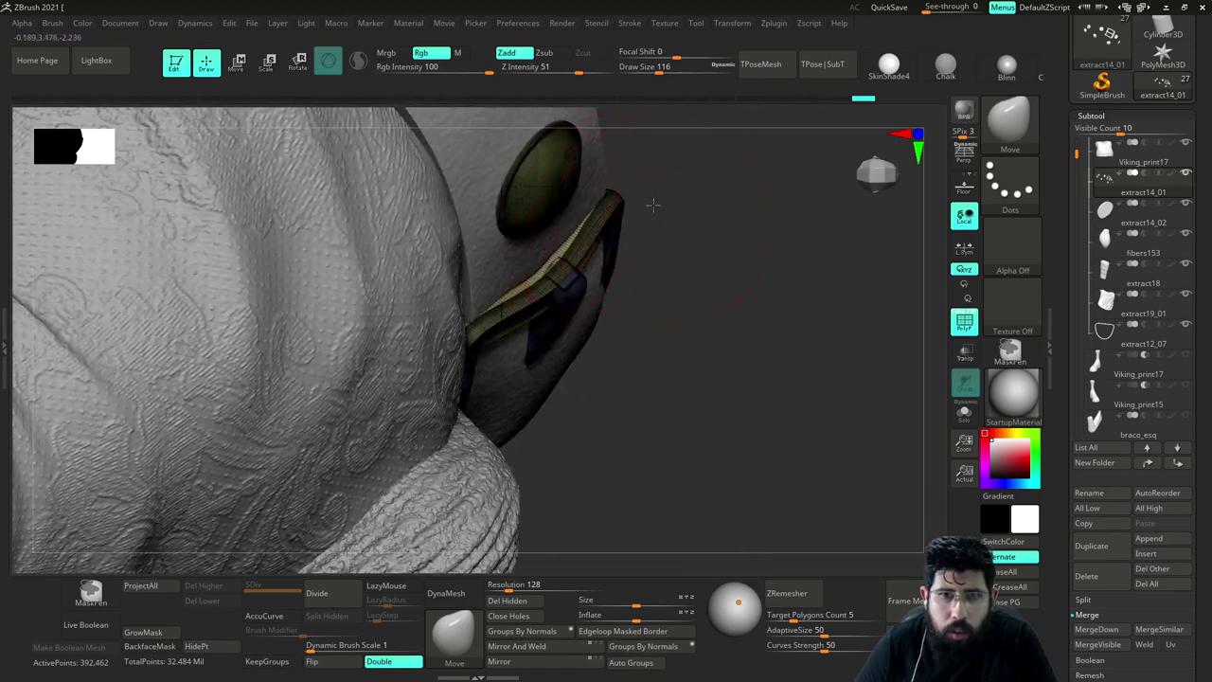
pyautogui.moveTo(653, 204); pyautogui.dragTo(713, 225)
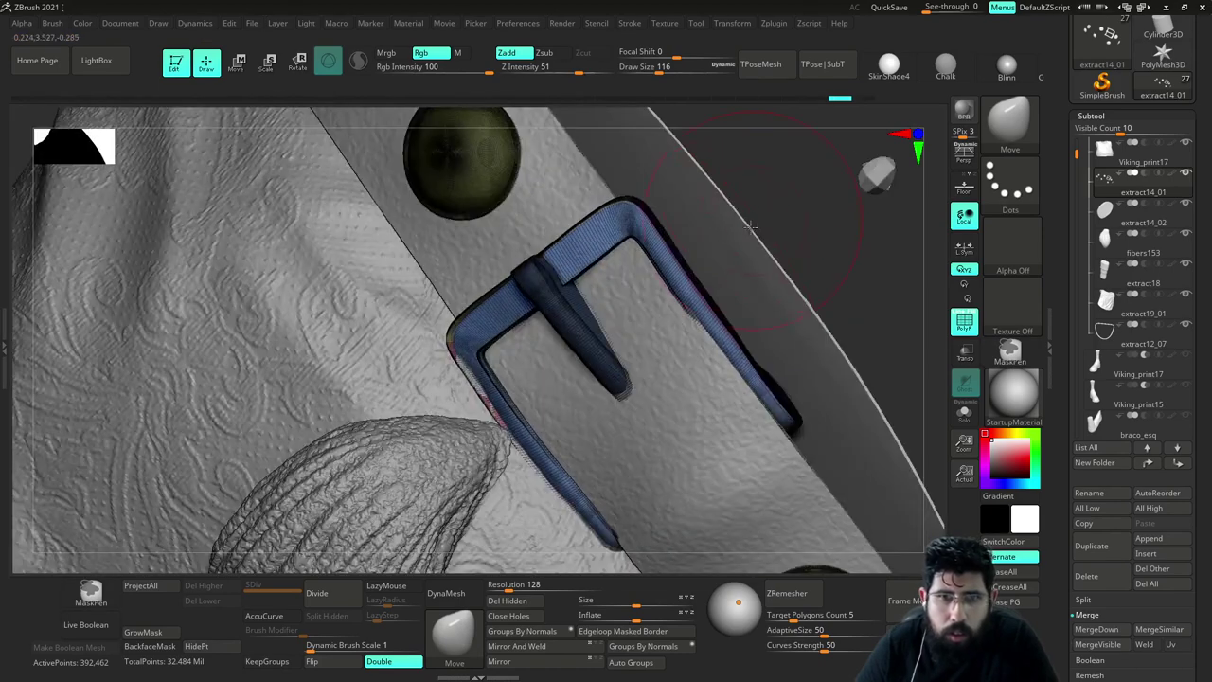
pyautogui.hotkey('ctrl', 'z')
pyautogui.hotkey('ctrl', 'z')
pyautogui.hotkey('ctrl', 'z')
pyautogui.hotkey('ctrl', 'z')
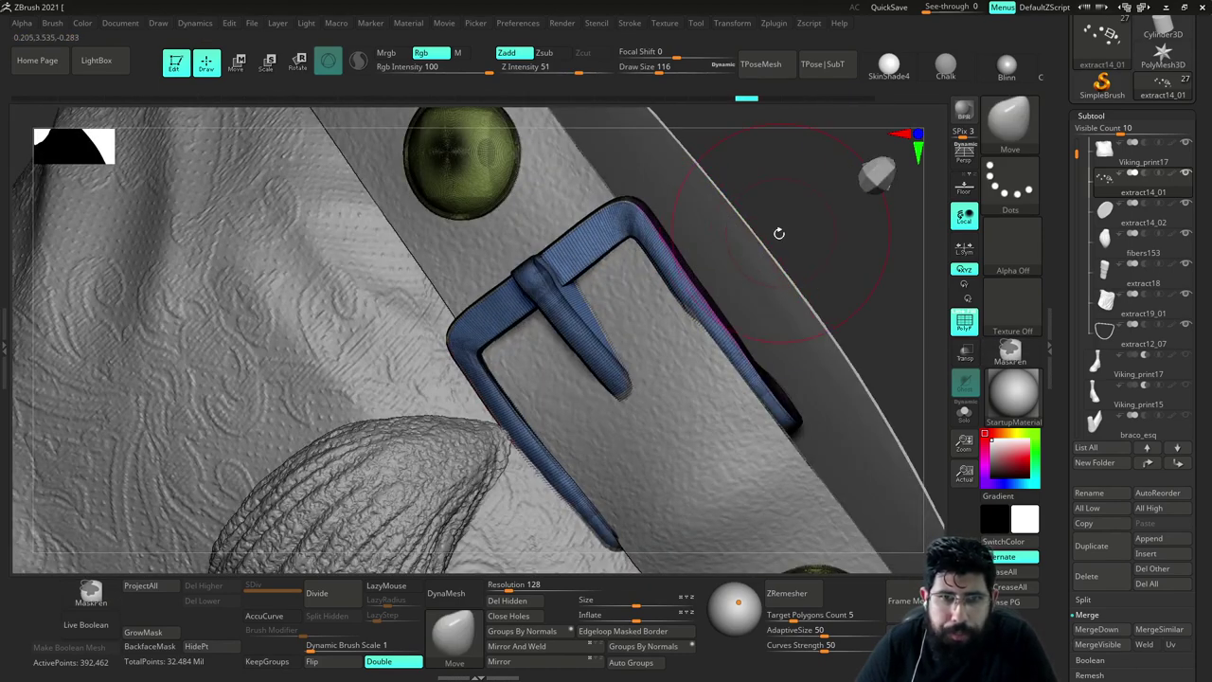
# Isolate the buckle subtool and mask everything except the polygroup on the outer side of the frame's lower arm
pyautogui.hotkey('alt', 's')
pyautogui.moveTo(790, 224); pyautogui.dragTo(861, 279)
pyautogui.keyDown('alt'); pyautogui.moveTo(850, 382); pyautogui.dragTo(586, 266); pyautogui.keyUp('alt')
pyautogui.keyDown('alt'); pyautogui.moveTo(760, 446); pyautogui.dragTo(460, 338); pyautogui.keyUp('alt')
pyautogui.moveTo(625, 417); pyautogui.dragTo(779, 463)
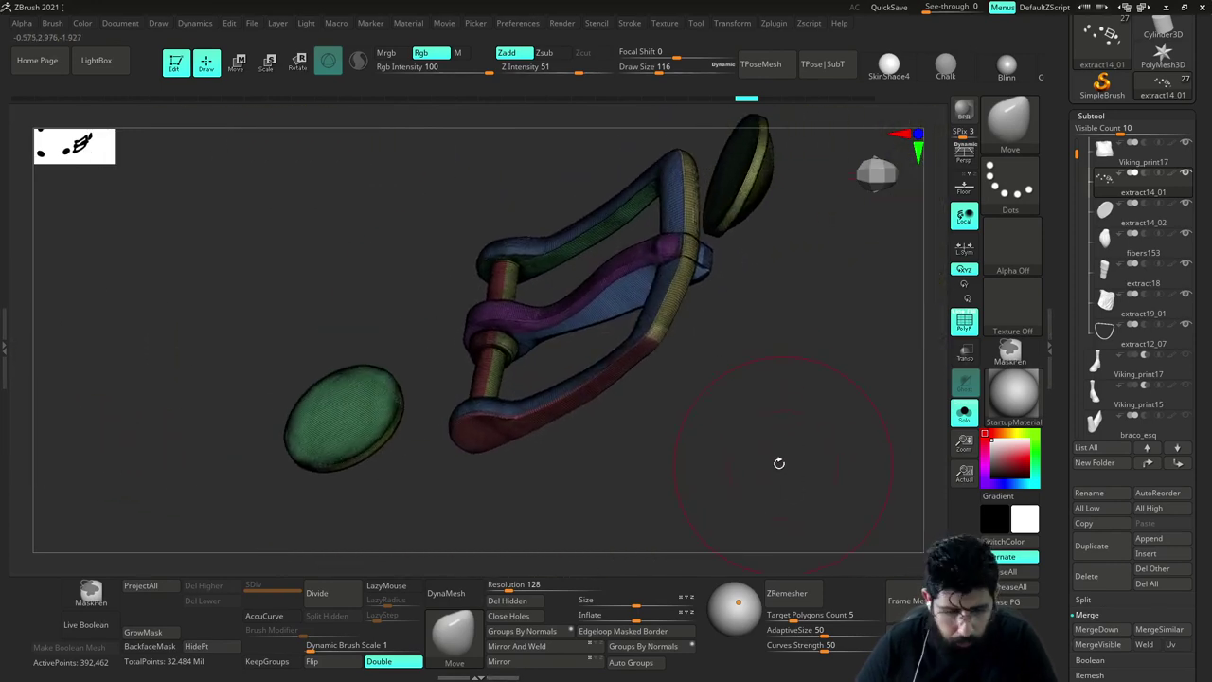
pyautogui.press('w')
pyautogui.keyDown('ctrl'); pyautogui.click(568, 380); pyautogui.keyUp('ctrl')
pyautogui.moveTo(717, 398)
pyautogui.mouseDown()
pyautogui.moveTo(760, 435)
pyautogui.moveTo(723, 390)
pyautogui.mouseUp()
pyautogui.press('q')
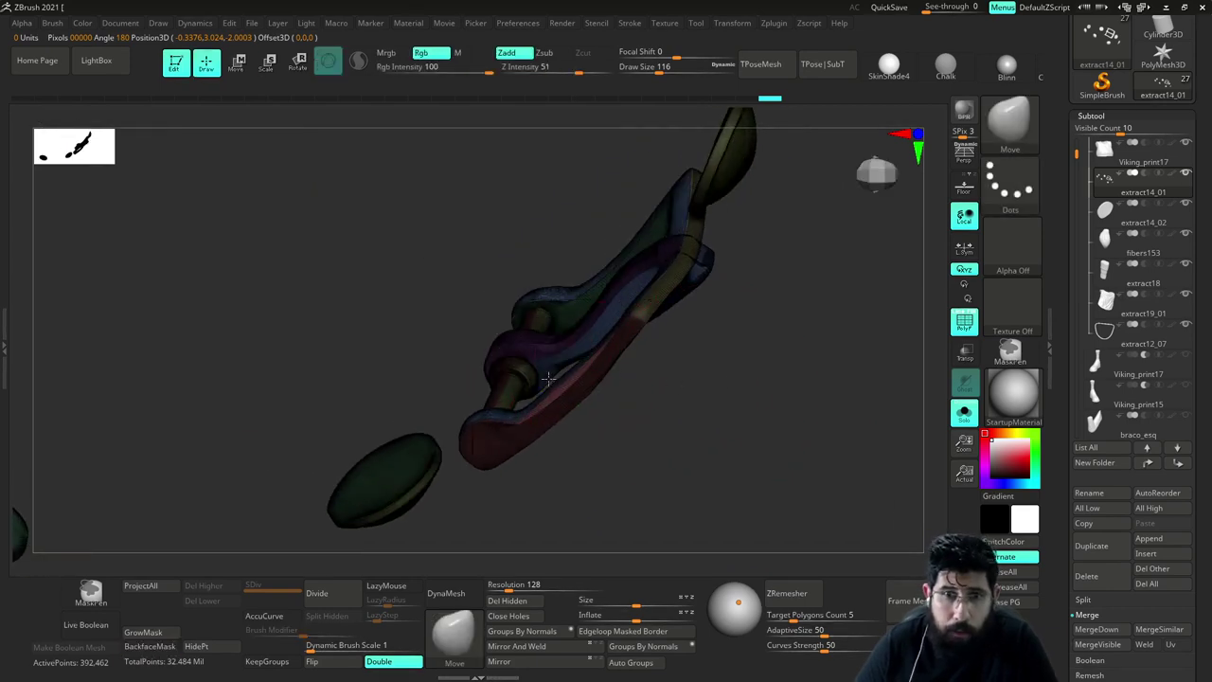
# Reshape the end of the frame's lower arm with the Move brush, using BackfaceMask and a draw size of 149
pyautogui.moveTo(549, 379); pyautogui.dragTo(557, 383)
pyautogui.hotkey('ctrl', 'z')
pyautogui.press('s')
pyautogui.moveTo(609, 422); pyautogui.dragTo(600, 421)
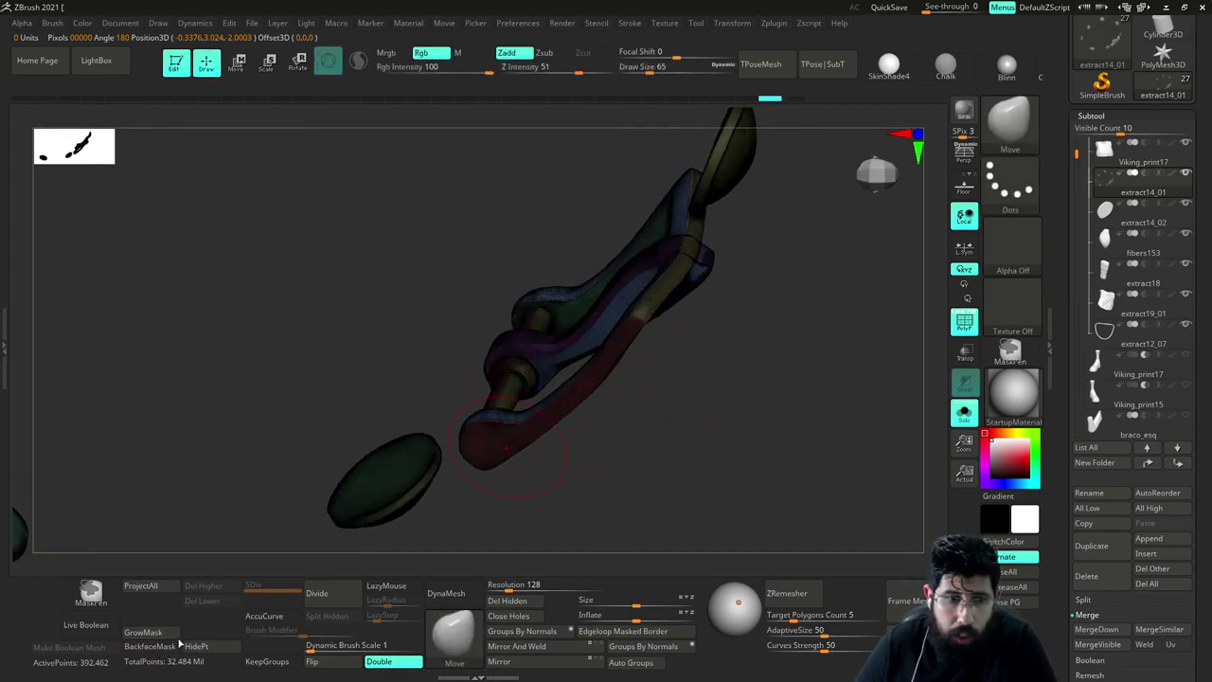
pyautogui.press('s')
pyautogui.moveTo(532, 494); pyautogui.dragTo(548, 494)
pyautogui.press('s')
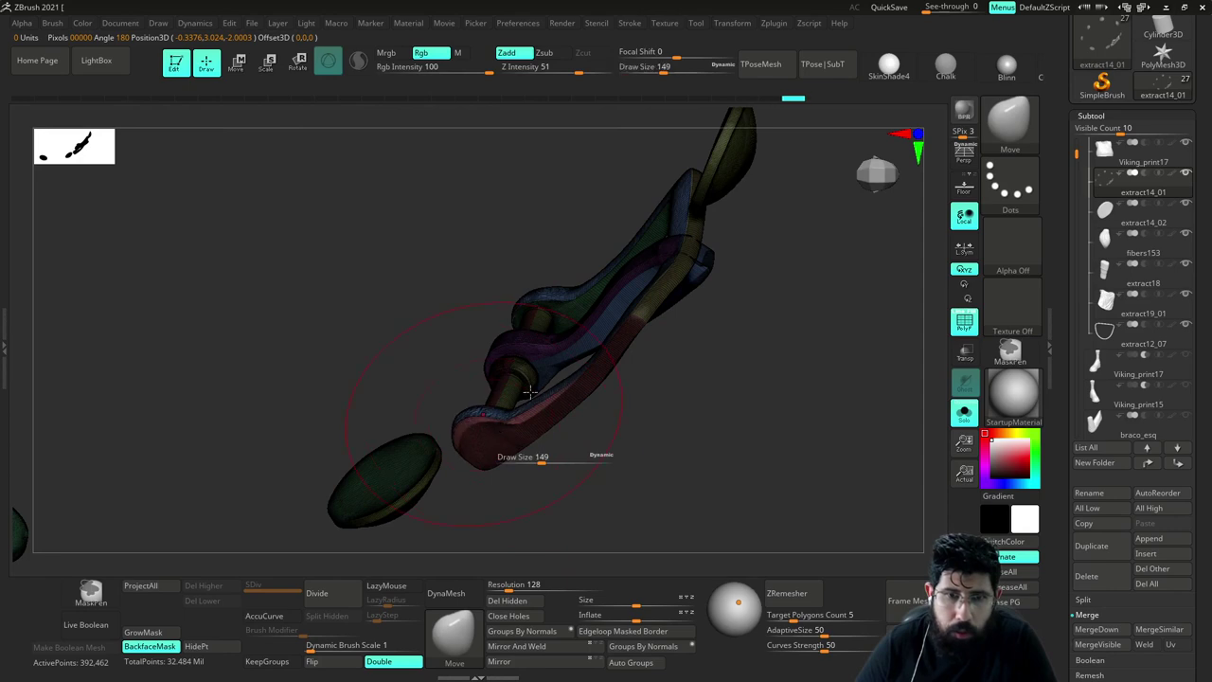
# Bring back the other torso subtools, clear the buckle's mask and turn off the polyframe display
pyautogui.moveTo(759, 286); pyautogui.dragTo(730, 306)
pyautogui.hotkey('alt', 's')
pyautogui.moveTo(809, 313); pyautogui.dragTo(751, 318)
pyautogui.moveTo(781, 255)
pyautogui.mouseDown()
pyautogui.moveTo(768, 290)
pyautogui.moveTo(812, 365)
pyautogui.moveTo(820, 353)
pyautogui.moveTo(840, 365)
pyautogui.moveTo(806, 376)
pyautogui.moveTo(805, 360)
pyautogui.moveTo(840, 404)
pyautogui.moveTo(832, 418)
pyautogui.moveTo(793, 293)
pyautogui.moveTo(774, 463)
pyautogui.mouseUp()
pyautogui.keyDown('ctrl'); pyautogui.moveTo(786, 362); pyautogui.dragTo(834, 481); pyautogui.keyUp('ctrl')
pyautogui.click(964, 328)
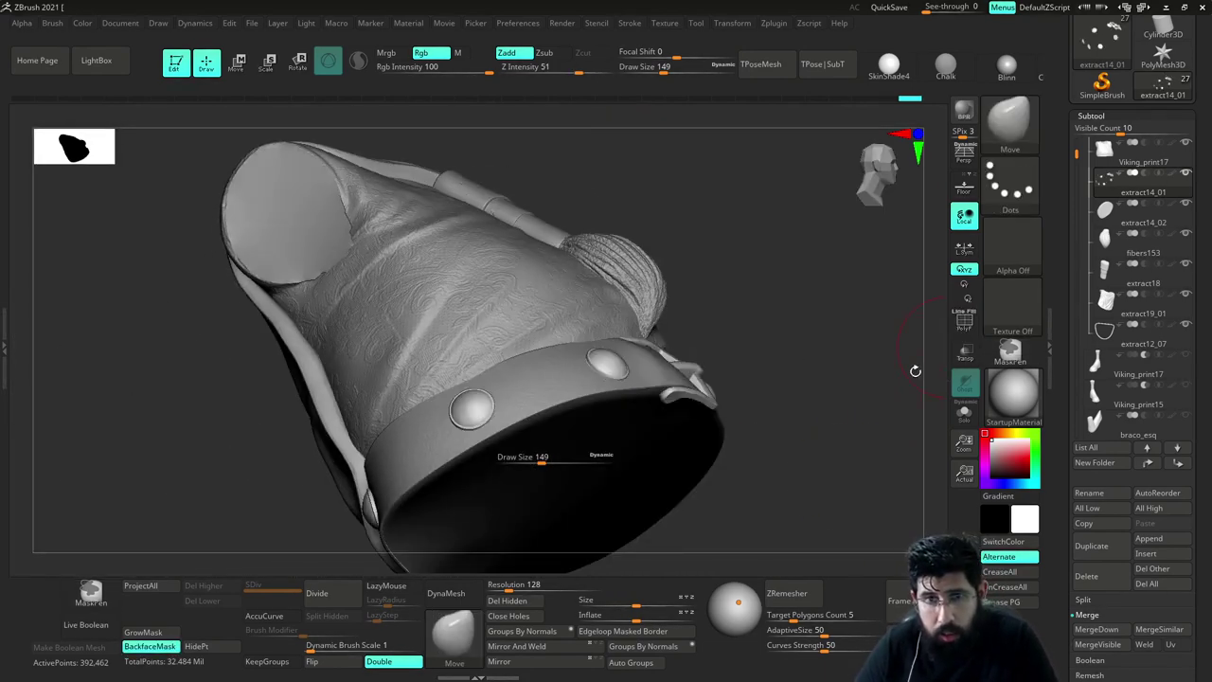
# Turn off BackfaceMask, mask everything except one round belt stud in isolation, and center the gizmo on that stud
pyautogui.moveTo(846, 422); pyautogui.dragTo(815, 299)
pyautogui.keyDown('alt'); pyautogui.moveTo(606, 192); pyautogui.dragTo(820, 372); pyautogui.keyUp('alt')
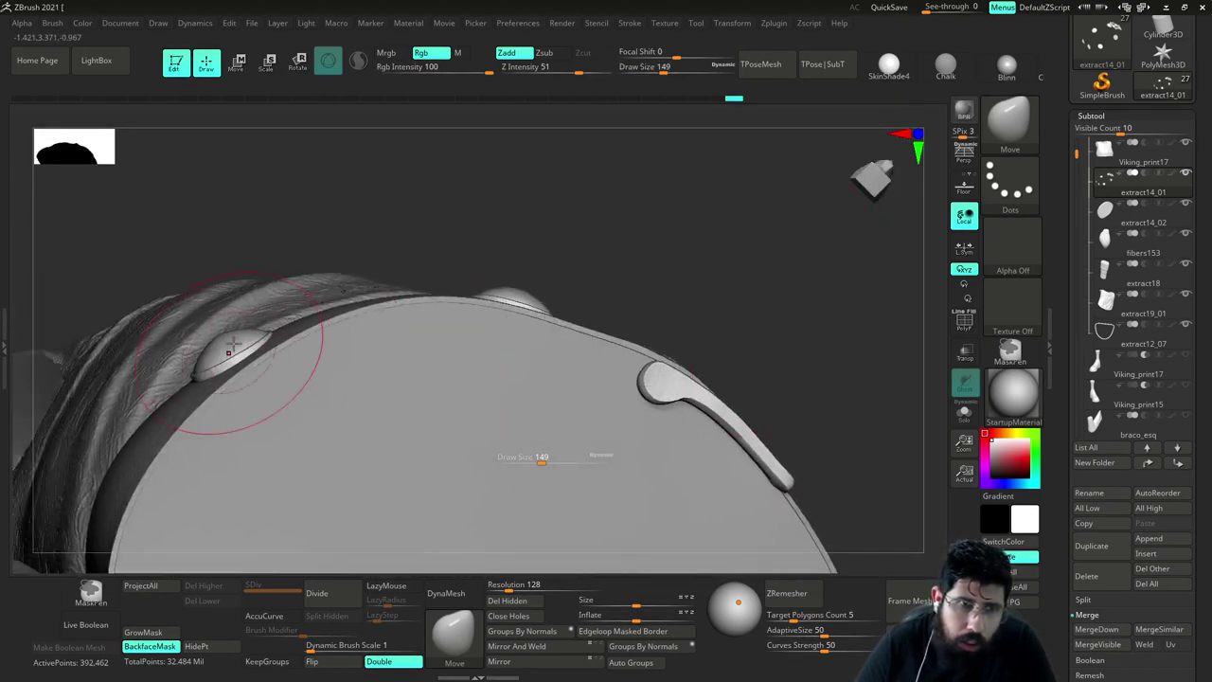
pyautogui.click(161, 645)
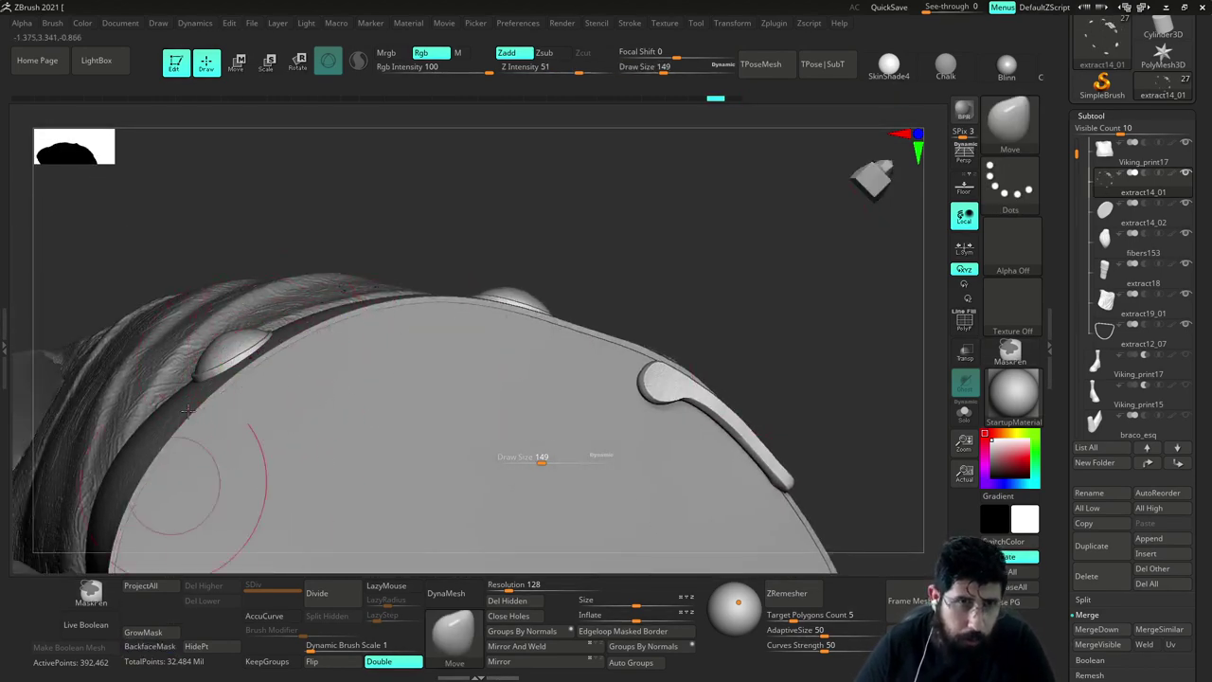
pyautogui.hotkey('shift', 's')
pyautogui.keyDown('ctrl'); pyautogui.moveTo(163, 280); pyautogui.dragTo(331, 417); pyautogui.keyUp('ctrl')
pyautogui.keyDown('ctrl'); pyautogui.click(362, 333); pyautogui.keyUp('ctrl')
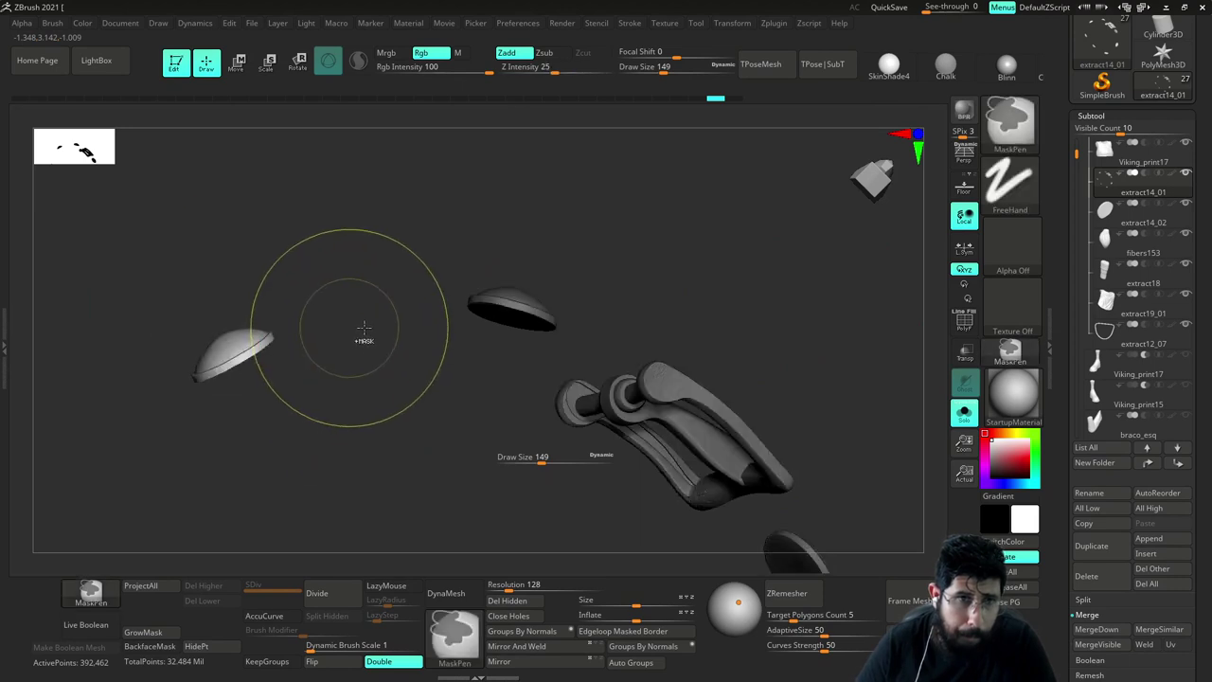
pyautogui.press('w')
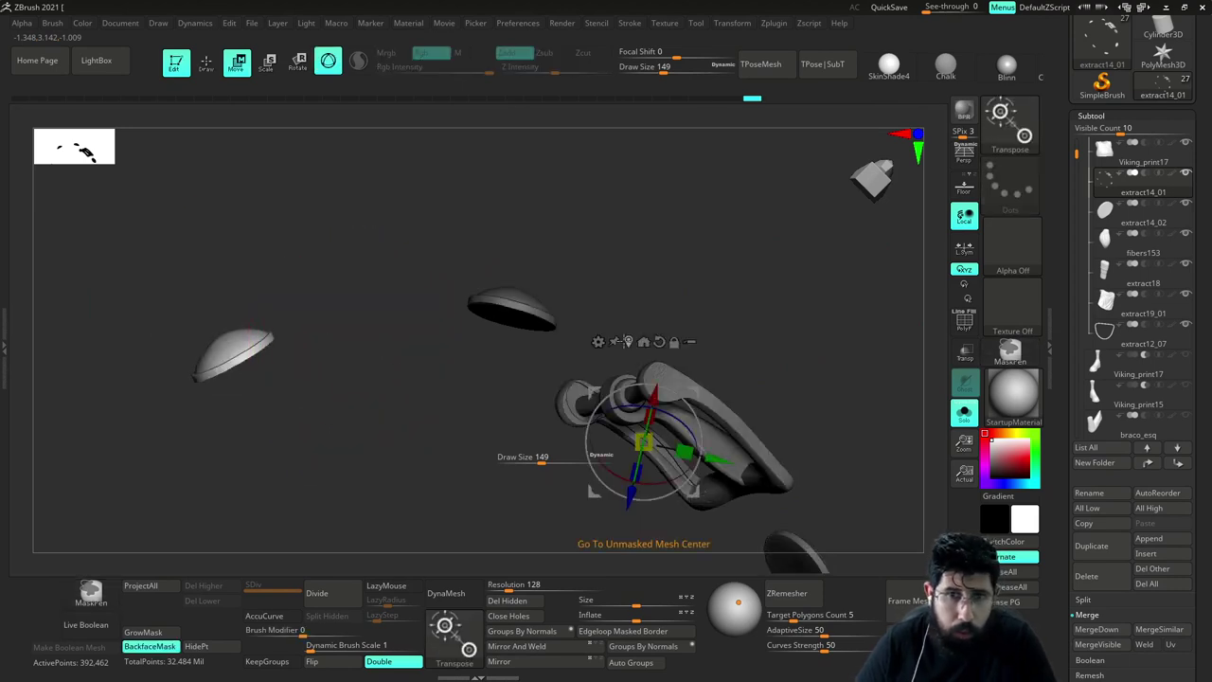
pyautogui.click(627, 342)
pyautogui.hotkey('shift', 's')
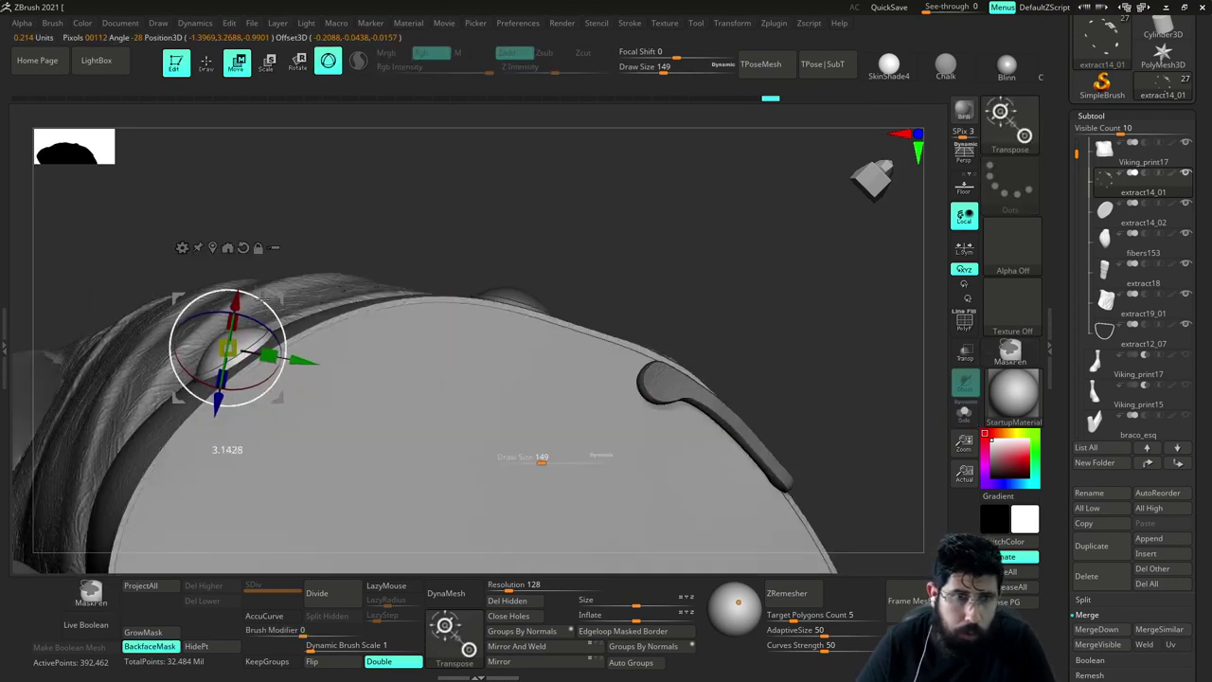
# Reposition the unmasked stud with the gizmo so its base sits against the belt, checking it from several angles
pyautogui.moveTo(402, 203)
pyautogui.mouseDown()
pyautogui.moveTo(429, 290)
pyautogui.moveTo(427, 441)
pyautogui.mouseUp()
pyautogui.moveTo(426, 440); pyautogui.dragTo(386, 386, button='right')
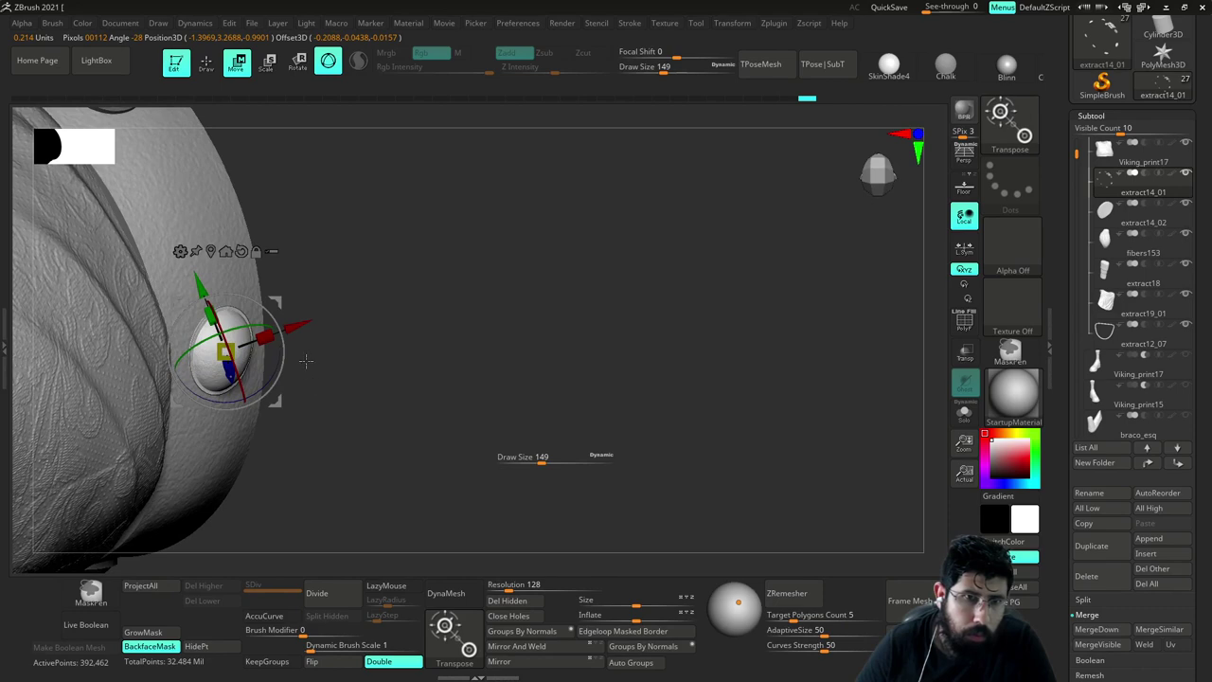
pyautogui.moveTo(306, 361); pyautogui.dragTo(274, 200)
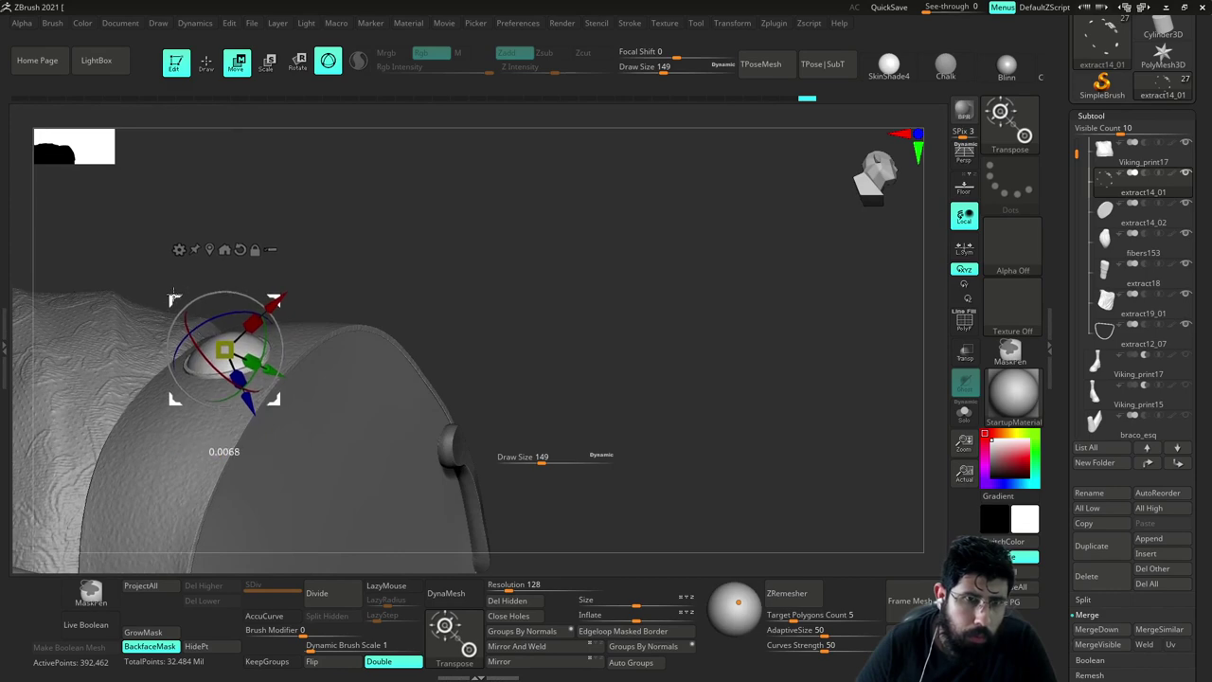
pyautogui.moveTo(405, 250); pyautogui.dragTo(451, 379)
pyautogui.moveTo(684, 386); pyautogui.dragTo(623, 334)
pyautogui.keyDown('alt'); pyautogui.moveTo(624, 334); pyautogui.dragTo(618, 414); pyautogui.keyUp('alt')
# Nudge the next stud around the belt toward the belt's surface with the gizmo
pyautogui.click(356, 322)
pyautogui.moveTo(539, 281); pyautogui.dragTo(534, 325)
pyautogui.moveTo(534, 326); pyautogui.dragTo(582, 341, button='right')
pyautogui.moveTo(621, 296); pyautogui.dragTo(787, 335)
pyautogui.keyDown('alt'); pyautogui.moveTo(939, 455); pyautogui.dragTo(615, 171); pyautogui.keyUp('alt')
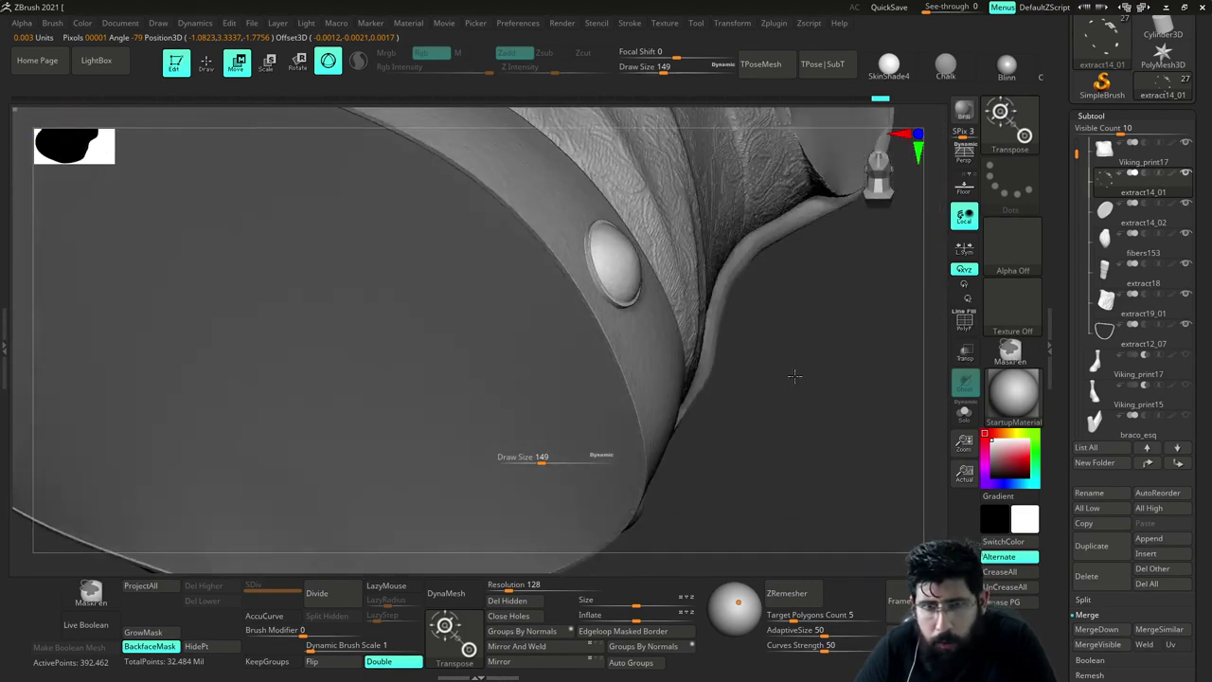
# Try to move the stud at the belt's opposite end with the gizmo, undo the move, and isolate the buckle and studs subtool
pyautogui.moveTo(793, 376); pyautogui.dragTo(768, 511)
pyautogui.moveTo(768, 511); pyautogui.dragTo(813, 476, button='right')
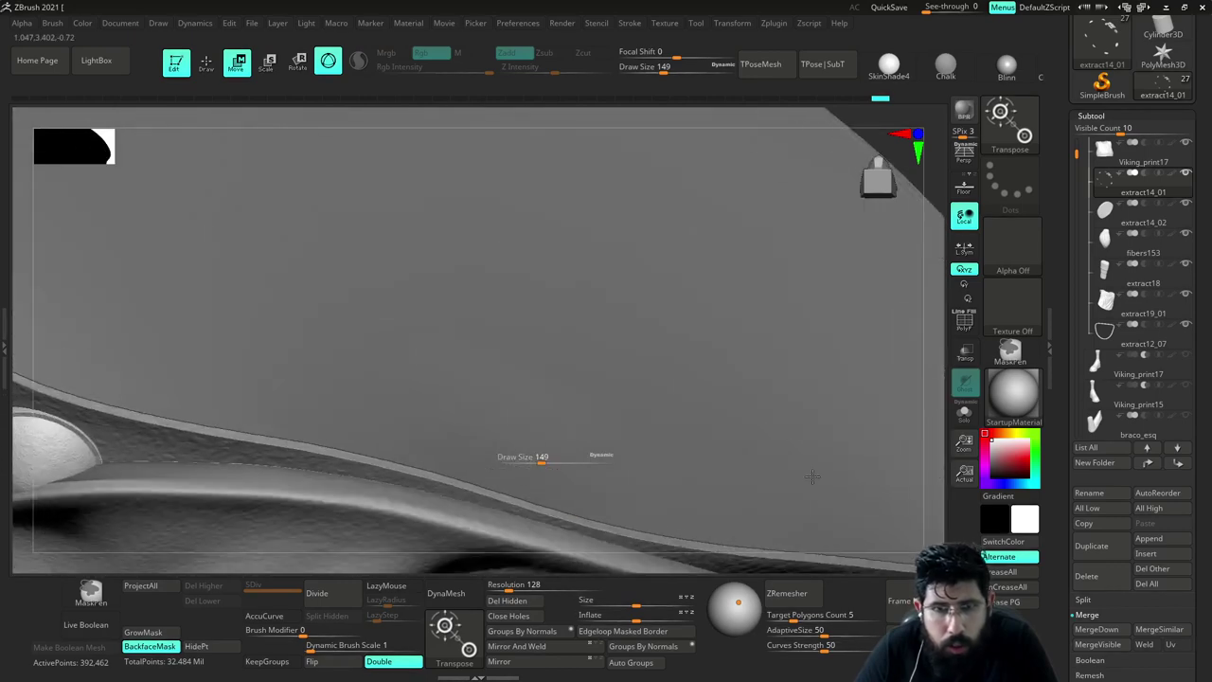
pyautogui.keyDown('alt'); pyautogui.moveTo(796, 314); pyautogui.dragTo(711, 379, button='right'); pyautogui.keyUp('alt')
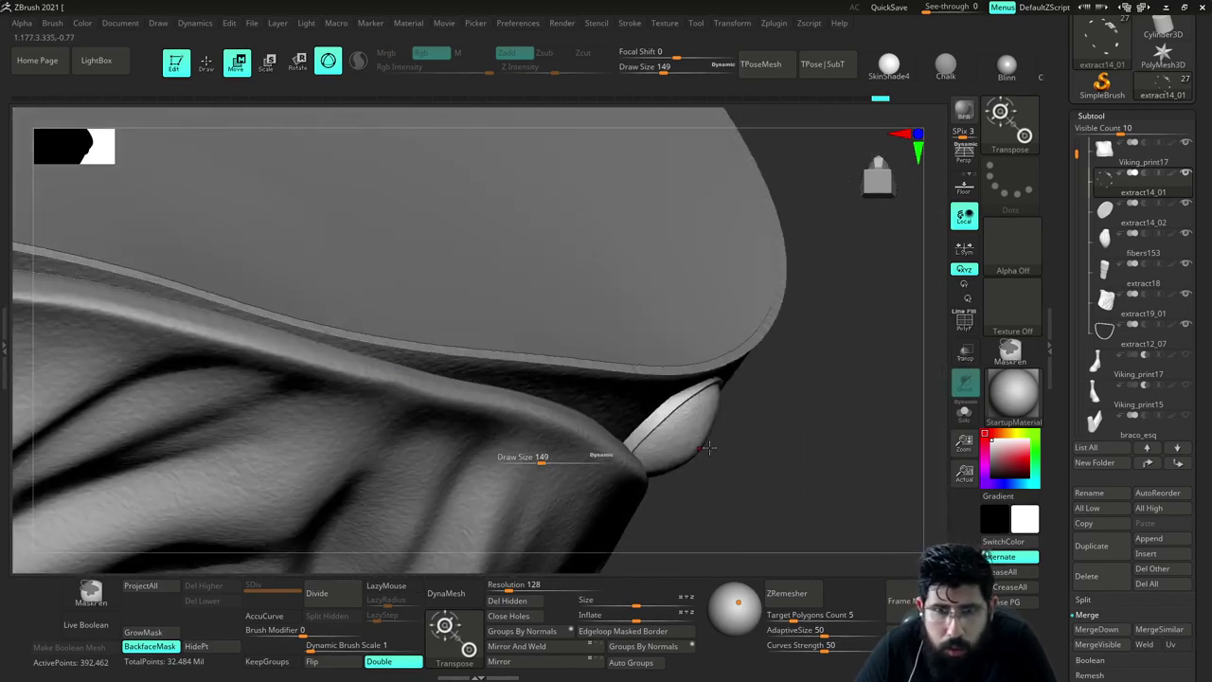
pyautogui.moveTo(709, 448); pyautogui.dragTo(737, 419, button='right')
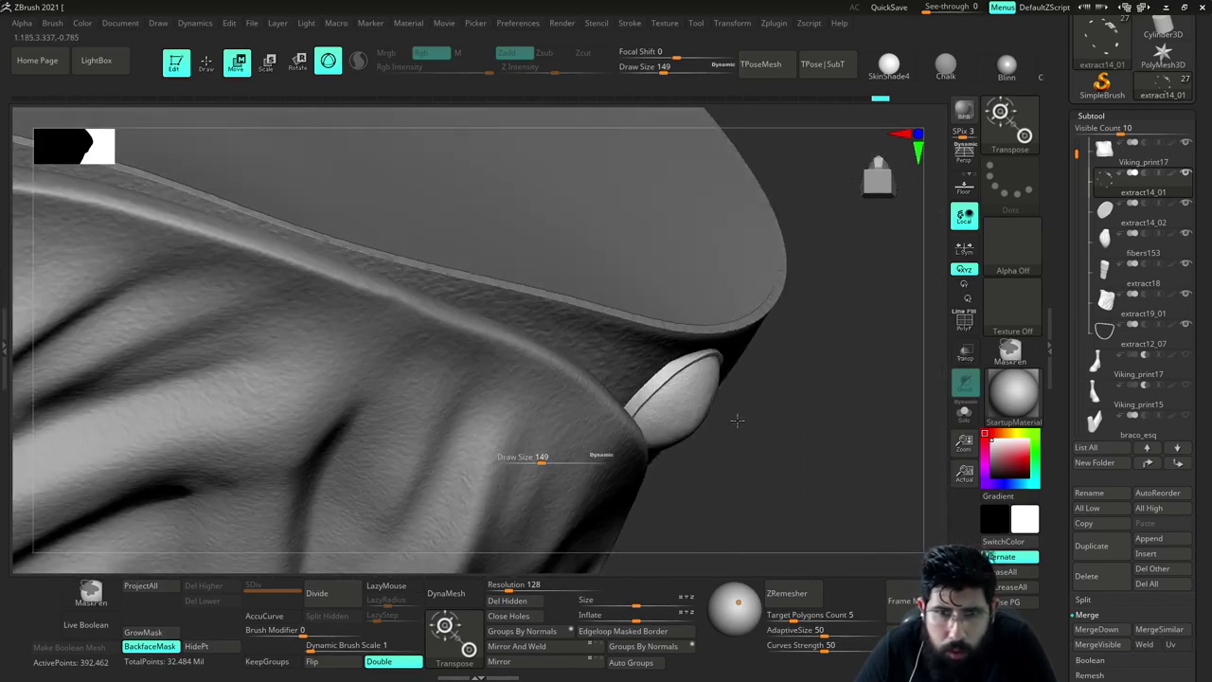
pyautogui.keyDown('alt'); pyautogui.click(680, 408); pyautogui.keyUp('alt')
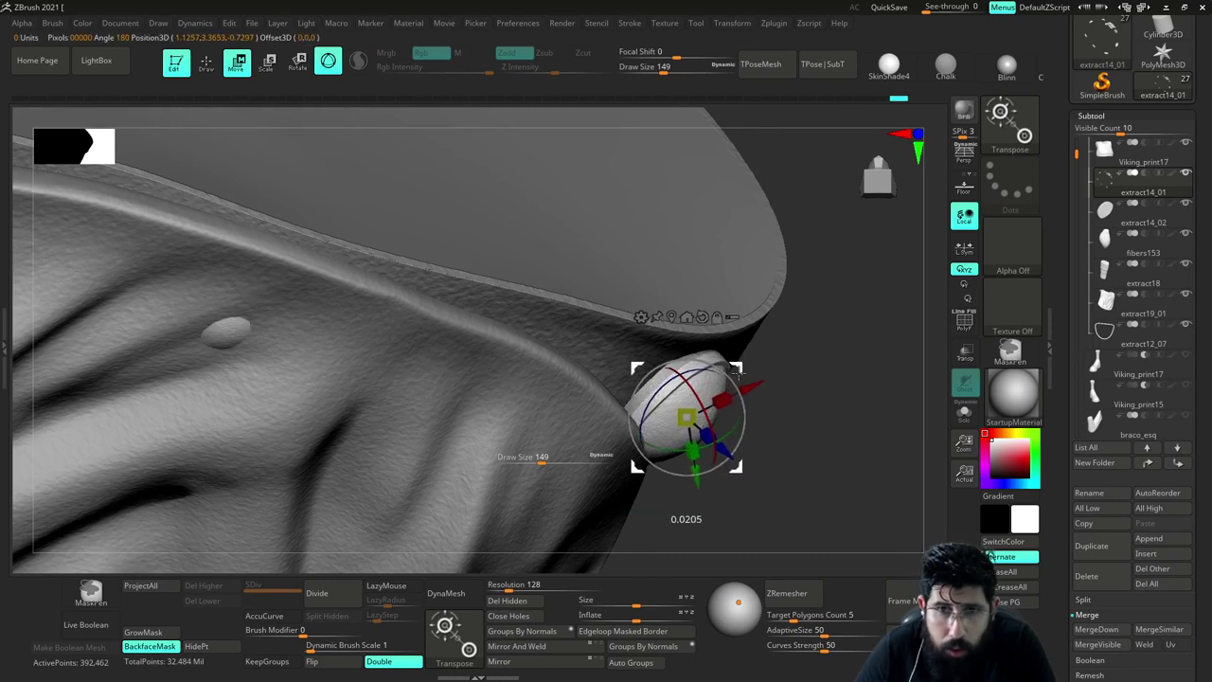
pyautogui.moveTo(733, 358); pyautogui.dragTo(844, 471)
pyautogui.hotkey('ctrl', 'z')
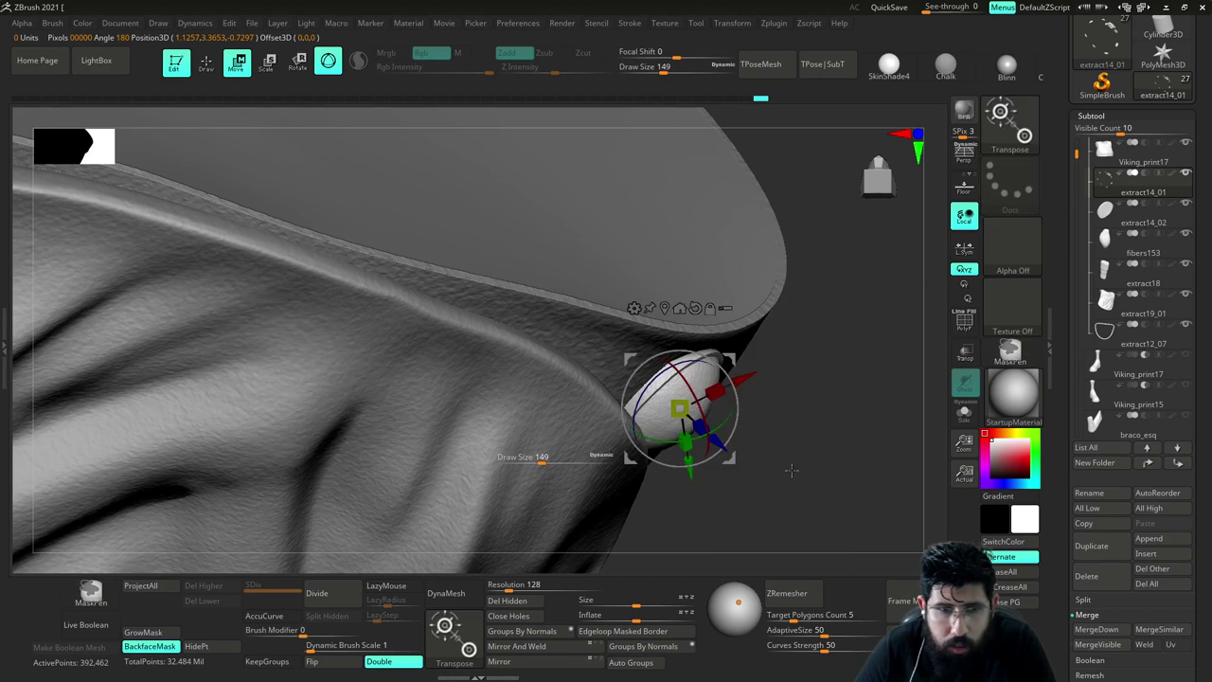
pyautogui.hotkey('alt', 's')
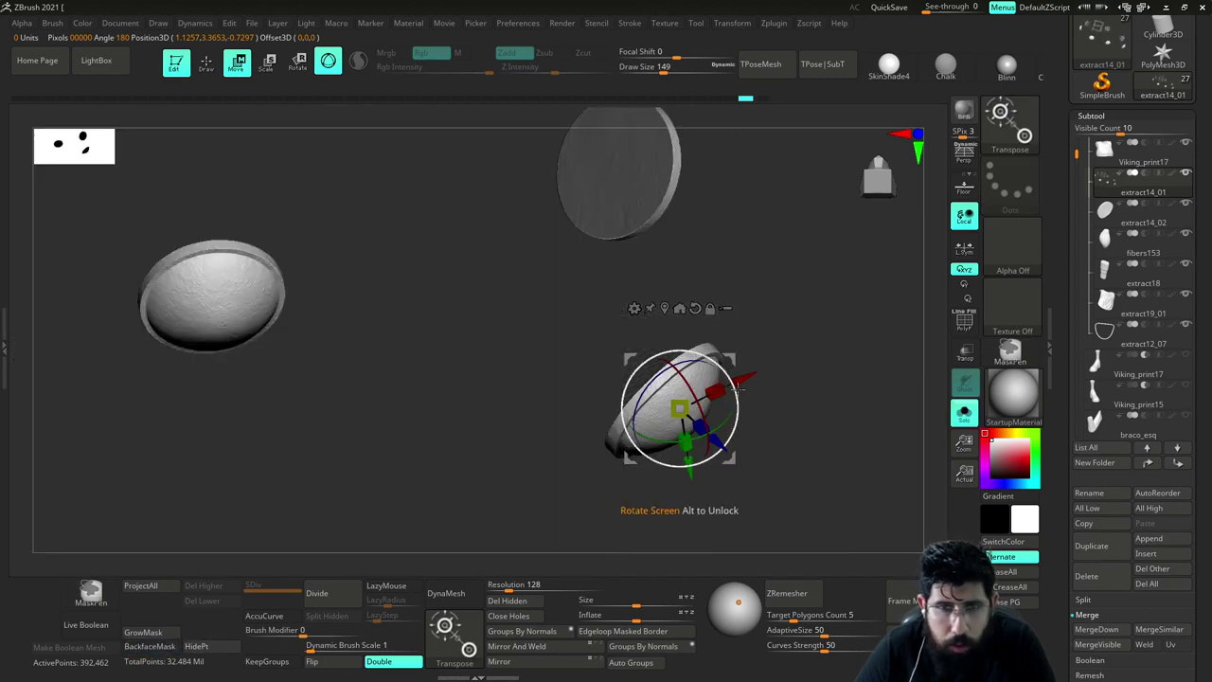
# Mask every belt stud except the lowest one in view and show the rest of the model again
pyautogui.keyDown('ctrl'); pyautogui.moveTo(552, 312); pyautogui.dragTo(773, 511); pyautogui.keyUp('ctrl')
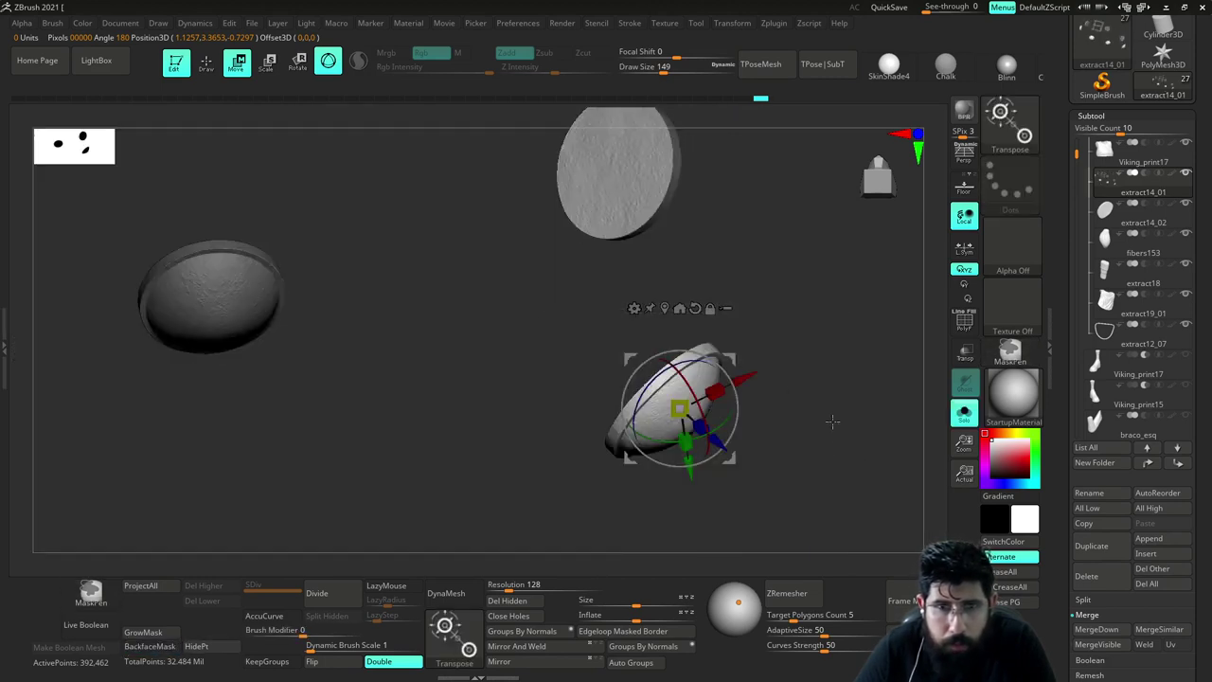
pyautogui.keyDown('ctrl'); pyautogui.moveTo(479, 331); pyautogui.dragTo(793, 525); pyautogui.keyUp('ctrl')
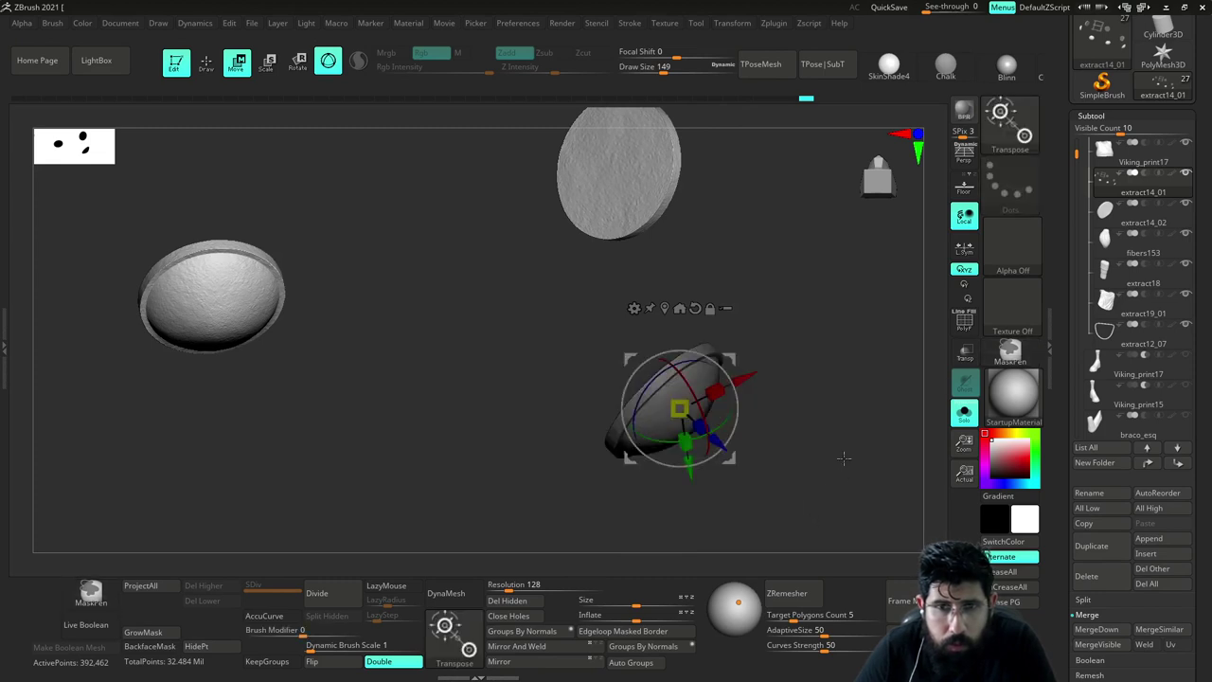
pyautogui.keyDown('ctrl'); pyautogui.click(851, 432); pyautogui.keyUp('ctrl')
pyautogui.hotkey('alt', 's')
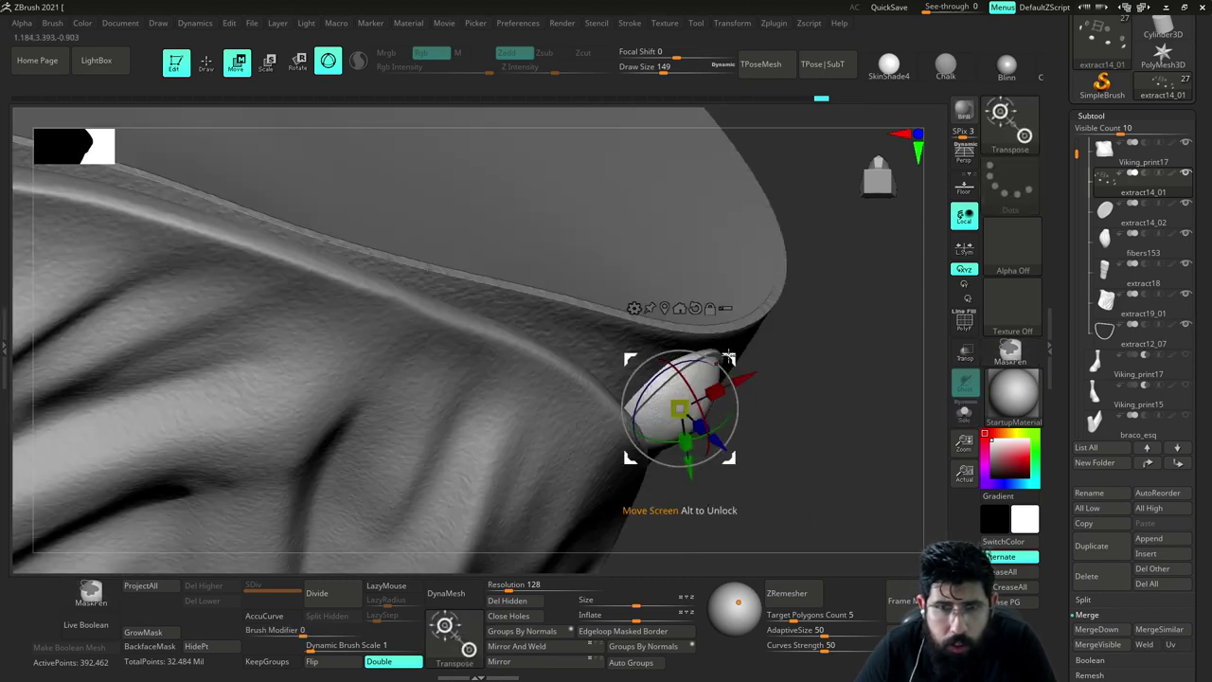
# Move and rotate the unmasked stud with the gizmo until it sits flush against the belt's curved surface
pyautogui.moveTo(730, 357)
pyautogui.mouseDown()
pyautogui.moveTo(735, 365)
pyautogui.moveTo(724, 349)
pyautogui.mouseUp()
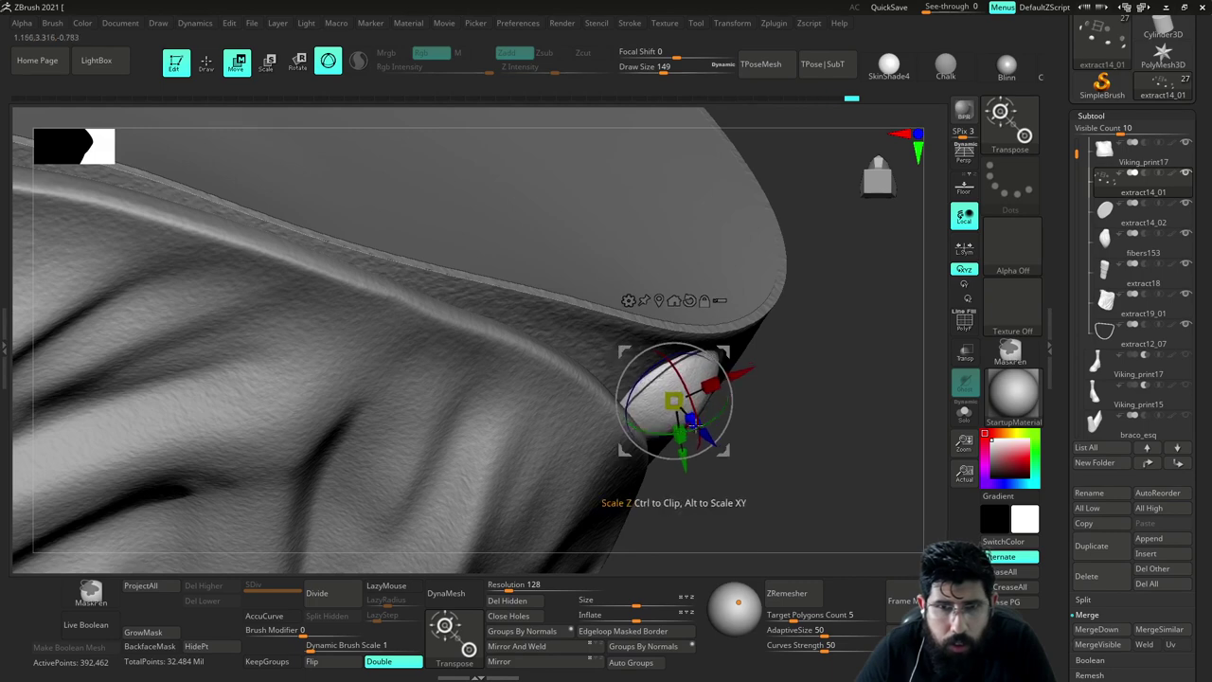
pyautogui.moveTo(725, 451); pyautogui.dragTo(787, 471)
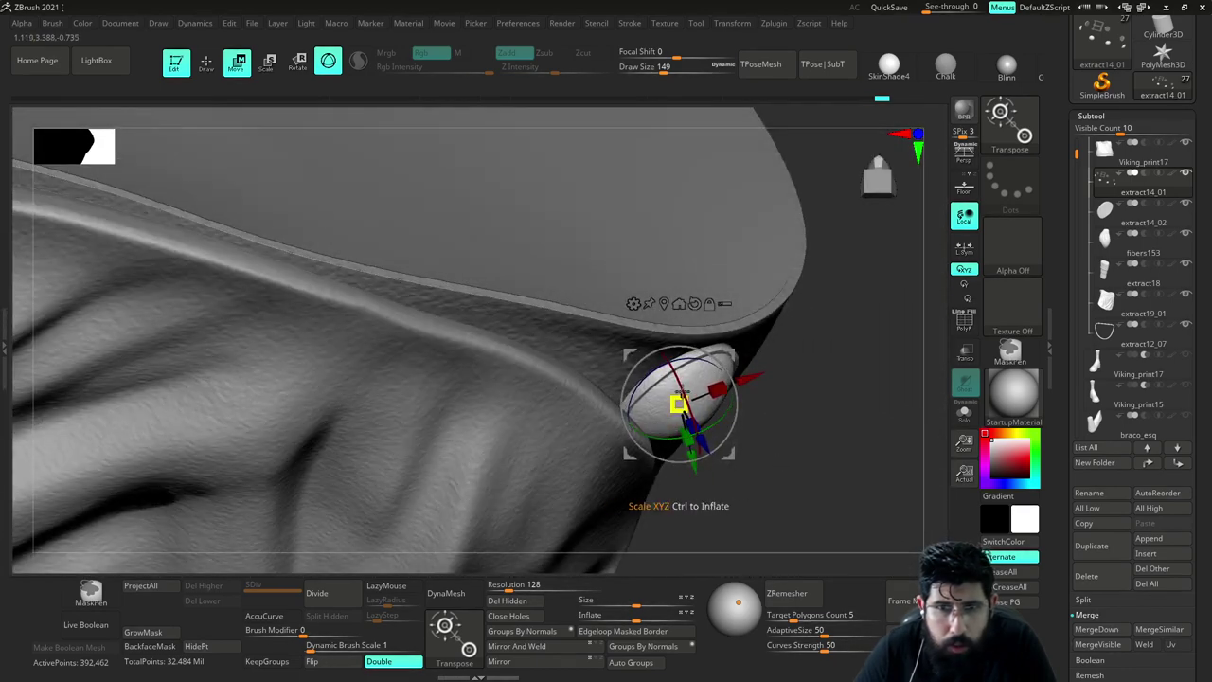
pyautogui.moveTo(786, 411); pyautogui.dragTo(708, 303)
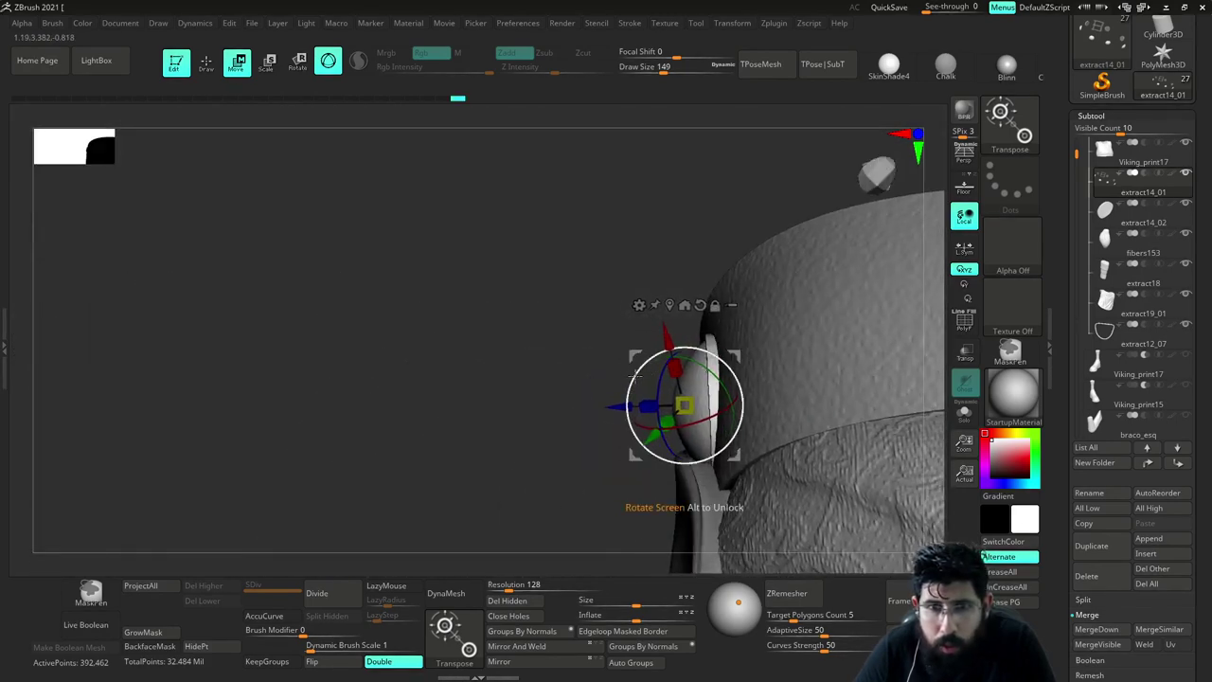
pyautogui.moveTo(600, 315); pyautogui.dragTo(741, 320)
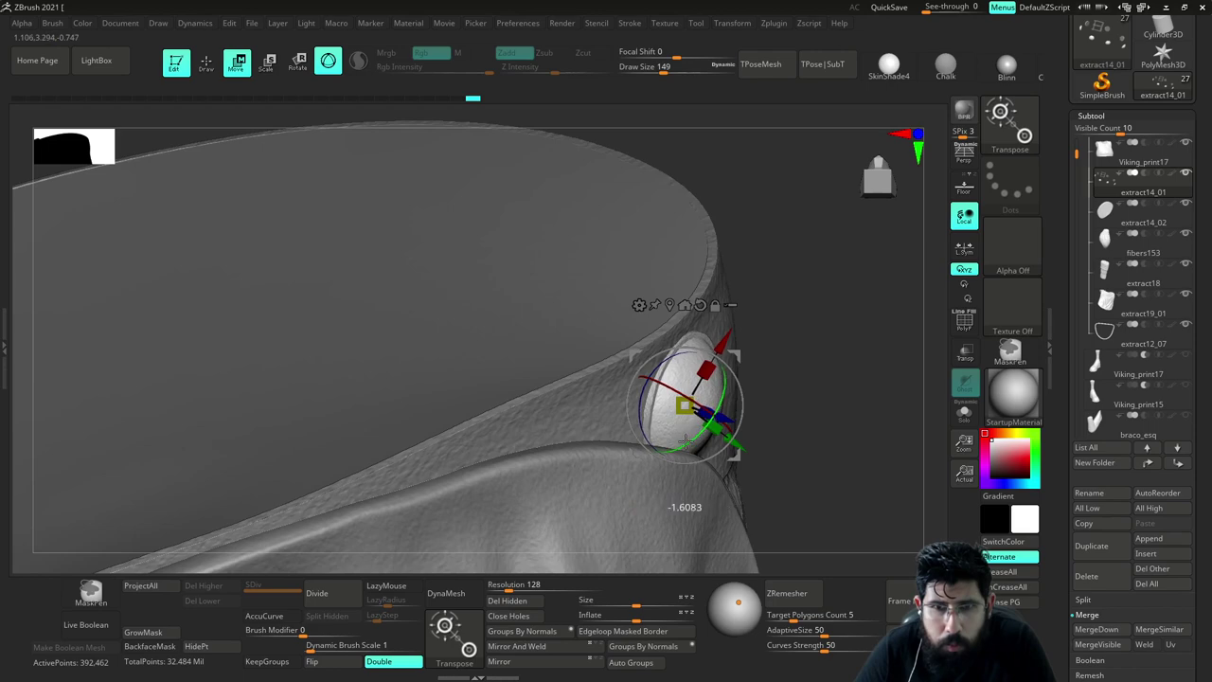
pyautogui.moveTo(704, 439); pyautogui.dragTo(720, 385, button='right')
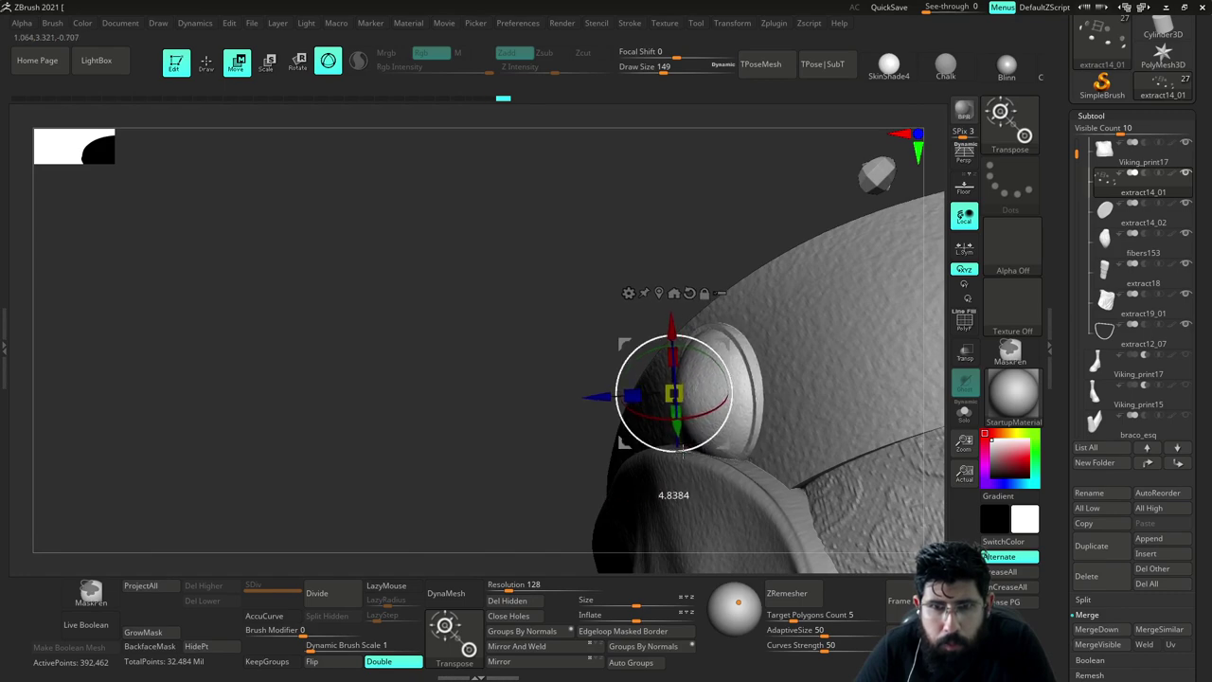
pyautogui.moveTo(700, 264); pyautogui.dragTo(771, 290, button='right')
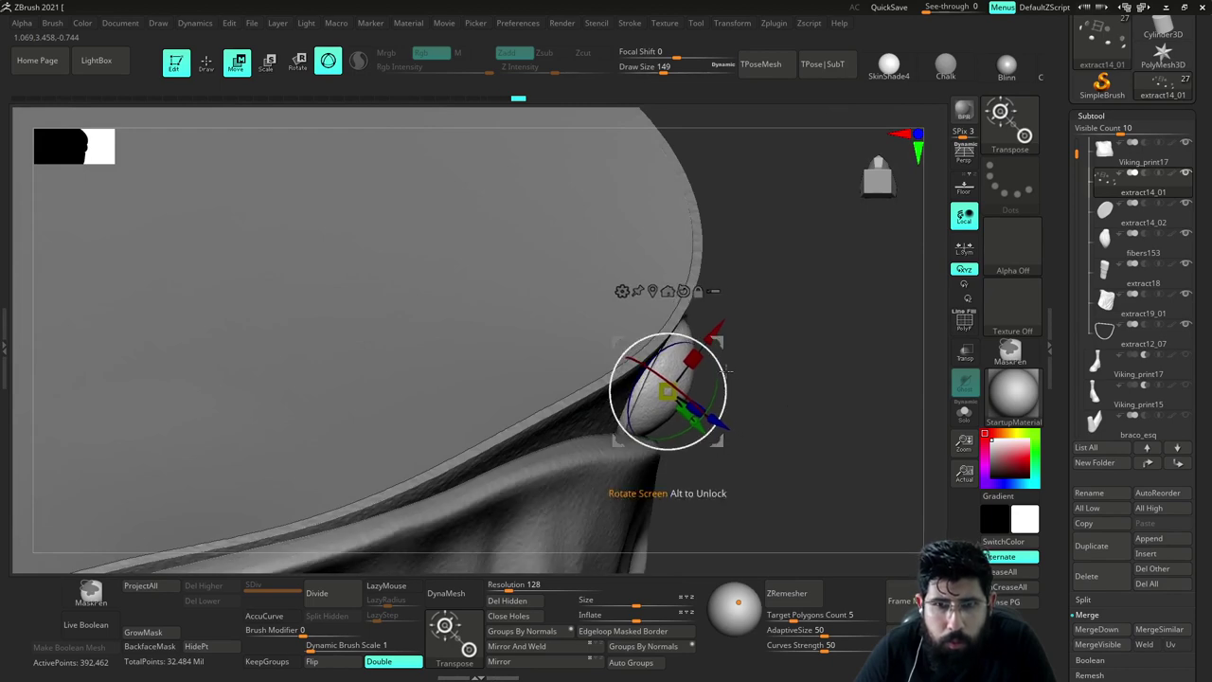
pyautogui.moveTo(756, 367); pyautogui.dragTo(692, 357, button='right')
pyautogui.moveTo(641, 280)
pyautogui.mouseDown(button='right')
pyautogui.moveTo(625, 246)
pyautogui.moveTo(721, 274)
pyautogui.mouseUp(button='right')
# Bend the stud to follow the belt's curvature using the Move brush at draw size 262
pyautogui.press('q')
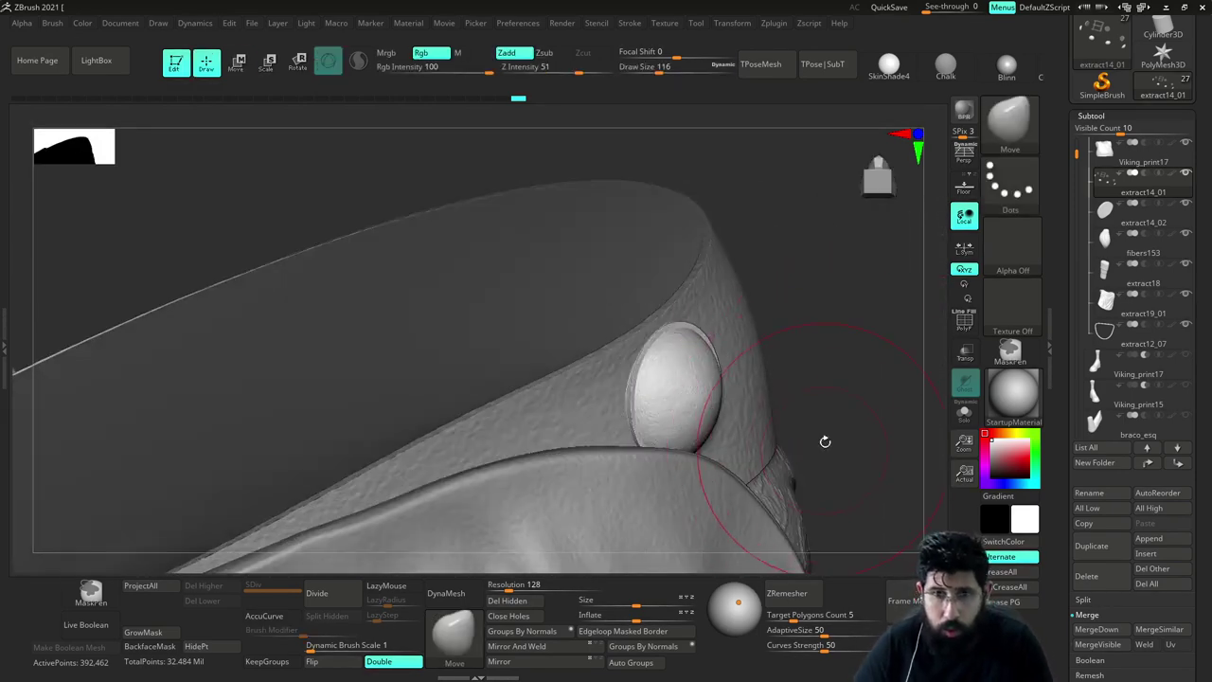
pyautogui.moveTo(824, 441); pyautogui.dragTo(690, 436)
pyautogui.click(705, 442)
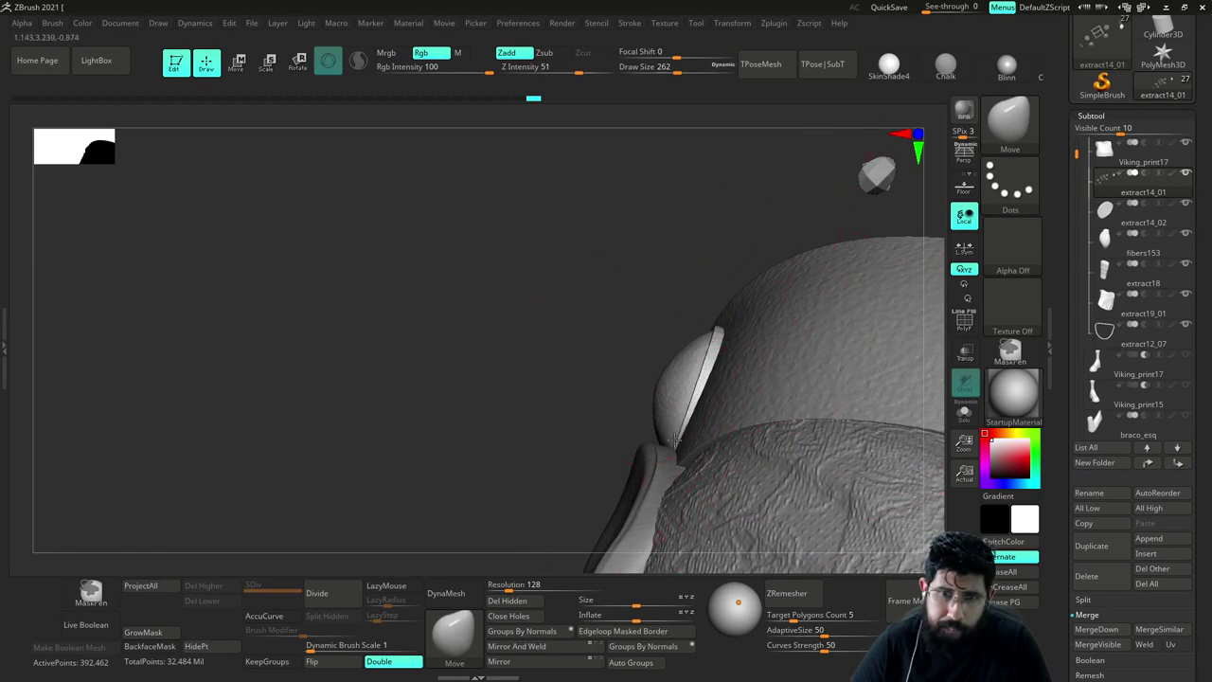
pyautogui.moveTo(571, 385); pyautogui.dragTo(760, 349)
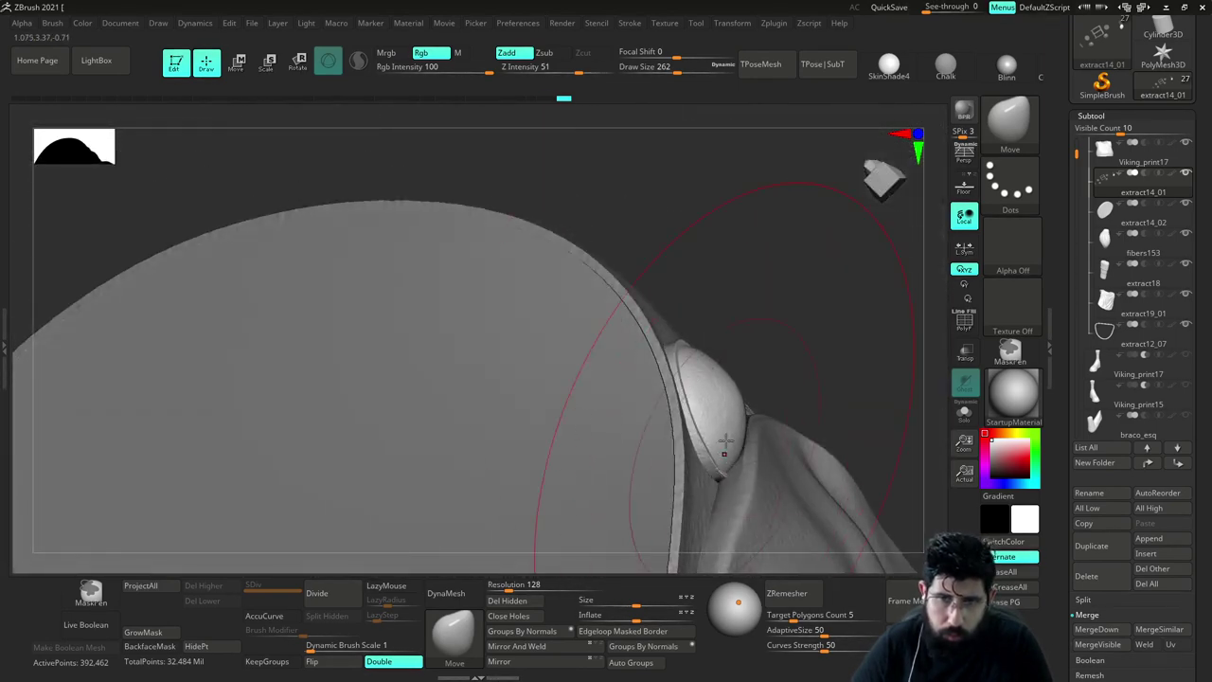
pyautogui.moveTo(832, 375)
pyautogui.mouseDown()
pyautogui.moveTo(792, 366)
pyautogui.moveTo(780, 306)
pyautogui.moveTo(861, 351)
pyautogui.moveTo(866, 406)
pyautogui.moveTo(855, 365)
pyautogui.moveTo(842, 413)
pyautogui.moveTo(818, 354)
pyautogui.moveTo(825, 334)
pyautogui.moveTo(809, 346)
pyautogui.moveTo(759, 290)
pyautogui.moveTo(753, 334)
pyautogui.moveTo(736, 298)
pyautogui.moveTo(788, 377)
pyautogui.moveTo(823, 385)
pyautogui.moveTo(830, 408)
pyautogui.moveTo(786, 423)
pyautogui.moveTo(812, 431)
pyautogui.moveTo(766, 331)
pyautogui.moveTo(802, 316)
pyautogui.moveTo(795, 392)
pyautogui.moveTo(790, 332)
pyautogui.moveTo(776, 331)
pyautogui.mouseUp()
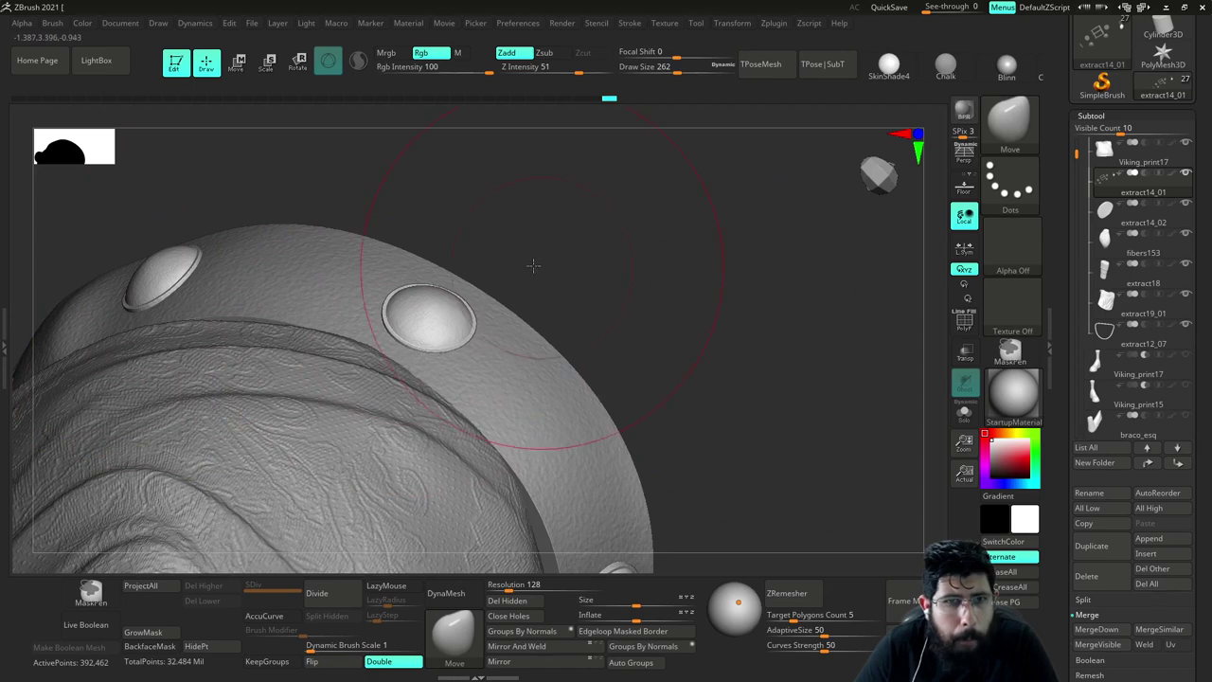
# Save the tool as Viking_print17 in the Viking_cartoon_print folder, replacing the existing file
pyautogui.moveTo(533, 266); pyautogui.dragTo(460, 294)
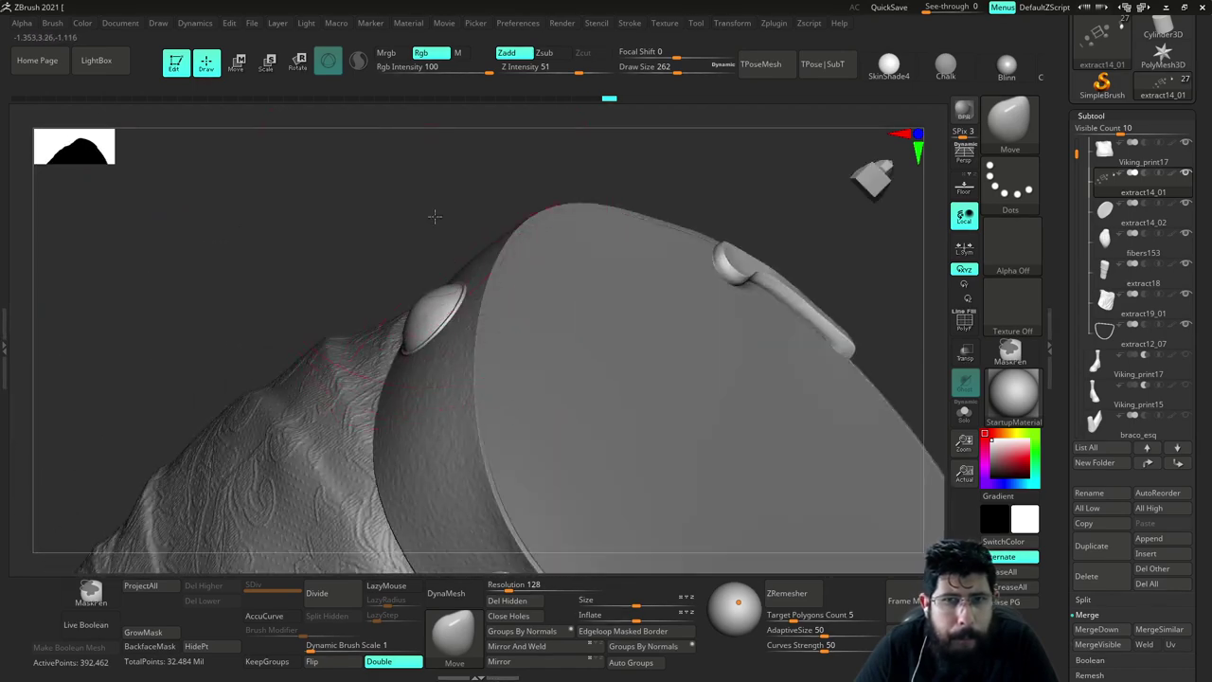
pyautogui.moveTo(435, 217); pyautogui.dragTo(798, 402)
pyautogui.keyDown('alt'); pyautogui.moveTo(909, 332); pyautogui.dragTo(900, 298); pyautogui.keyUp('alt')
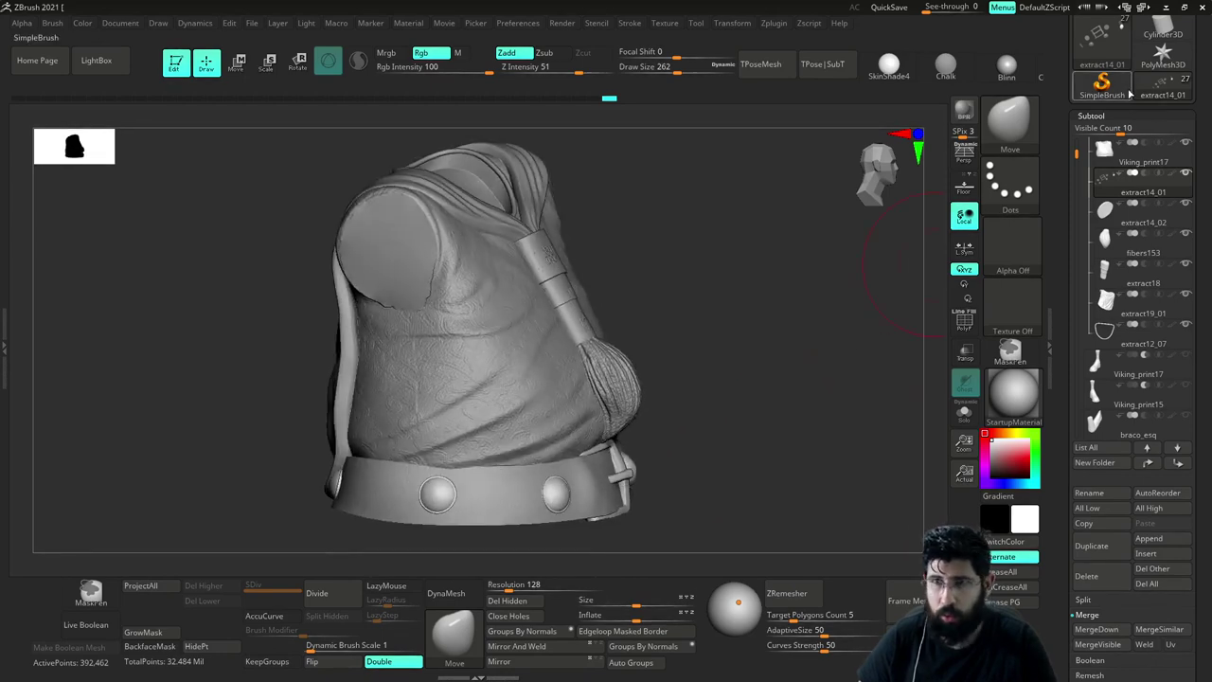
pyautogui.moveTo(1067, 114); pyautogui.dragTo(1070, 207)
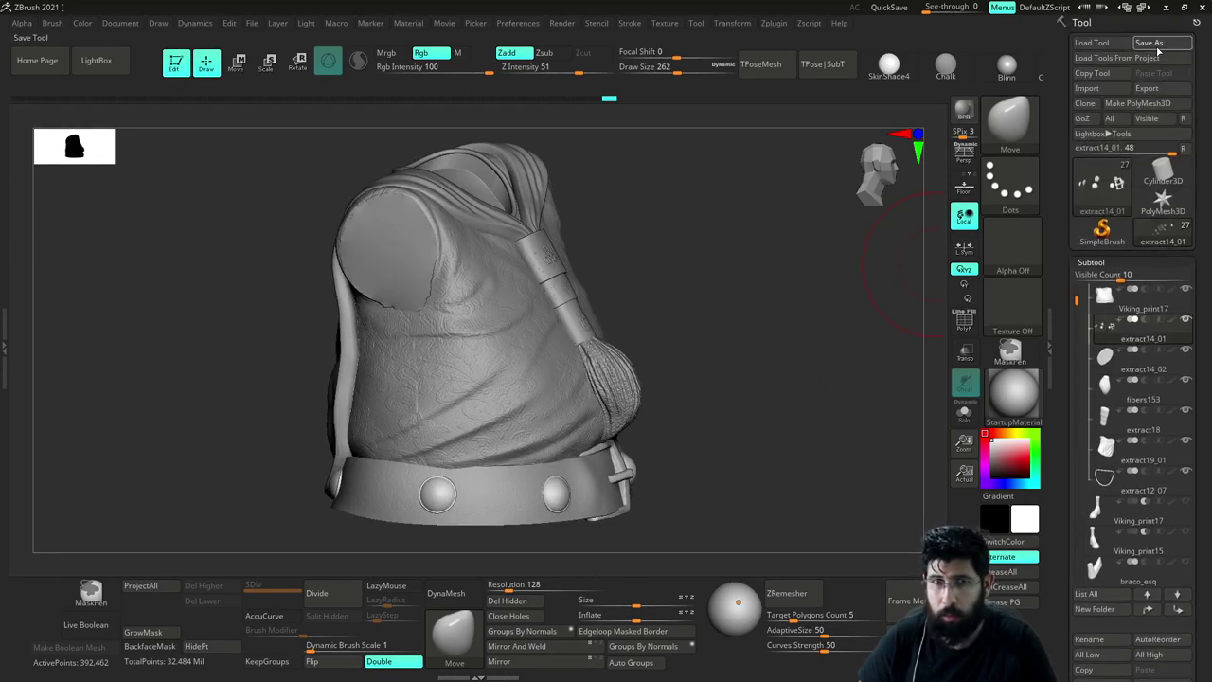
pyautogui.click(1153, 44)
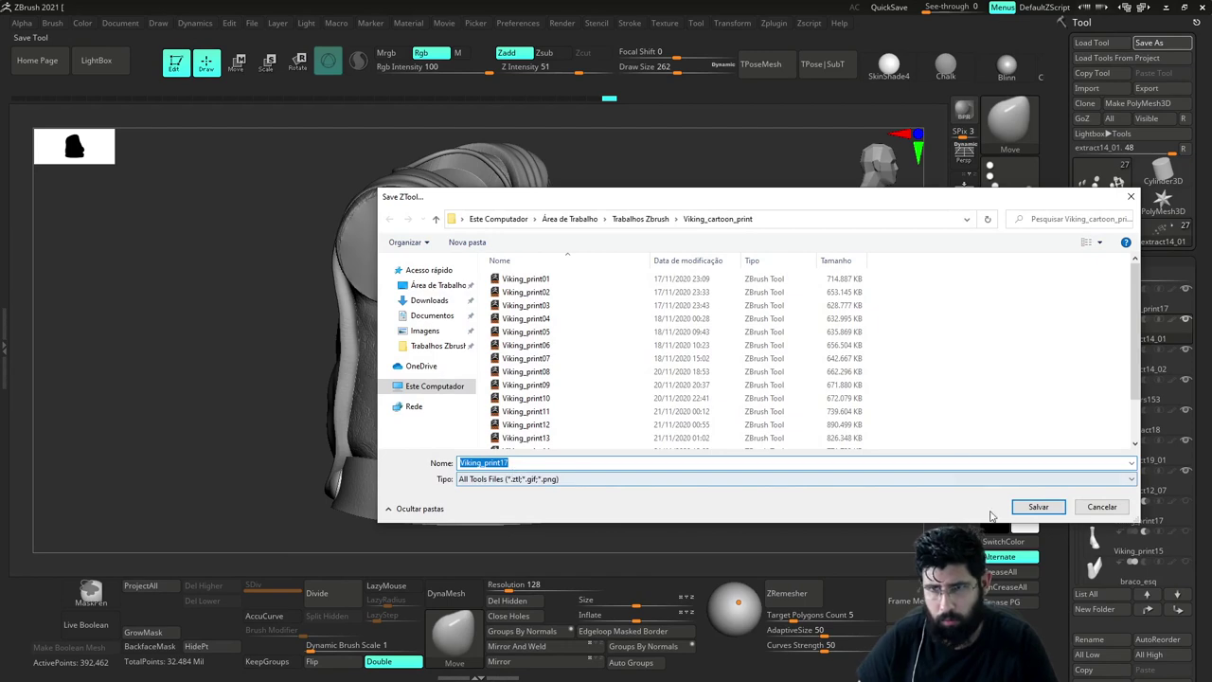
pyautogui.click(1038, 507)
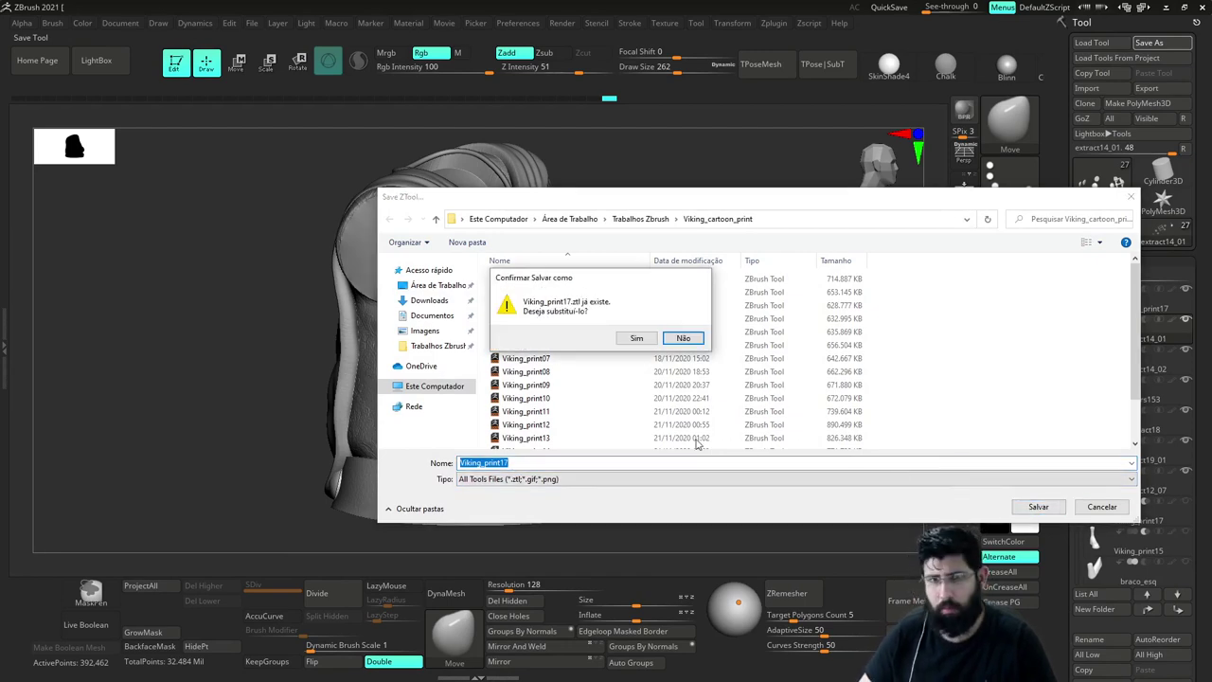
pyautogui.click(636, 340)
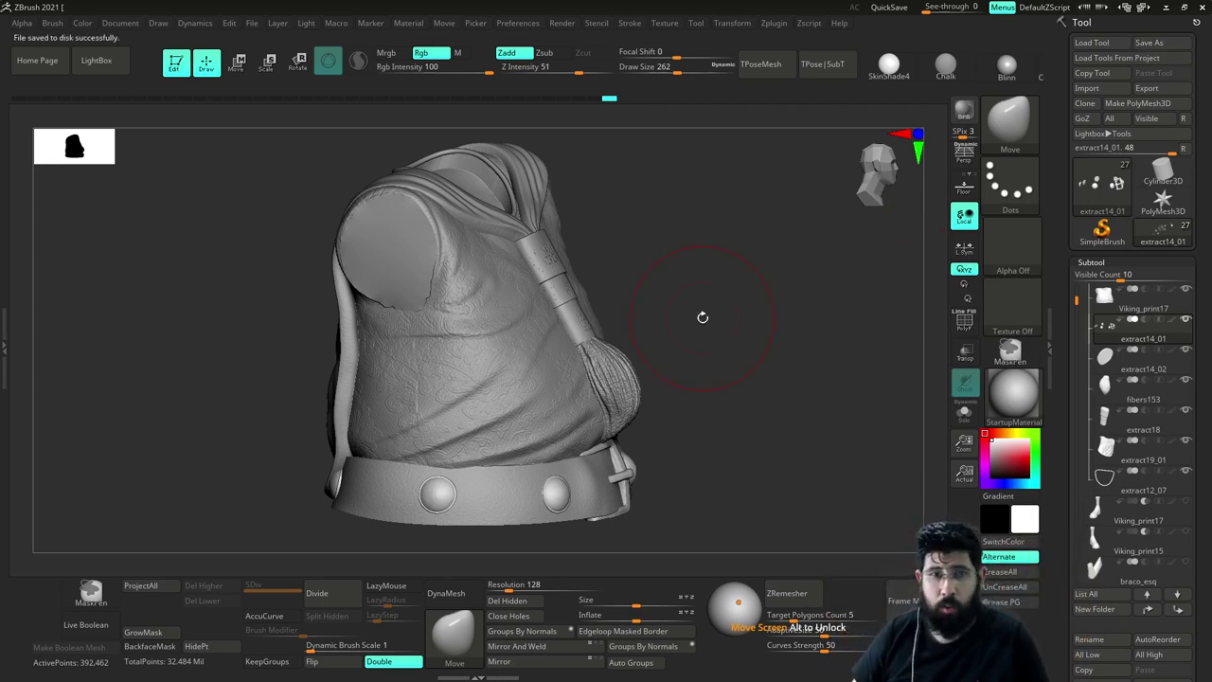
# Select the shoulder cloth subtool extract19_01 and fit its hem against the torso with the Move brush at draw size 299
pyautogui.moveTo(752, 370)
pyautogui.mouseDown()
pyautogui.moveTo(729, 365)
pyautogui.moveTo(799, 360)
pyautogui.moveTo(813, 397)
pyautogui.moveTo(774, 401)
pyautogui.moveTo(809, 397)
pyautogui.moveTo(812, 441)
pyautogui.moveTo(804, 386)
pyautogui.moveTo(799, 415)
pyautogui.moveTo(776, 411)
pyautogui.moveTo(777, 381)
pyautogui.moveTo(805, 405)
pyautogui.mouseUp()
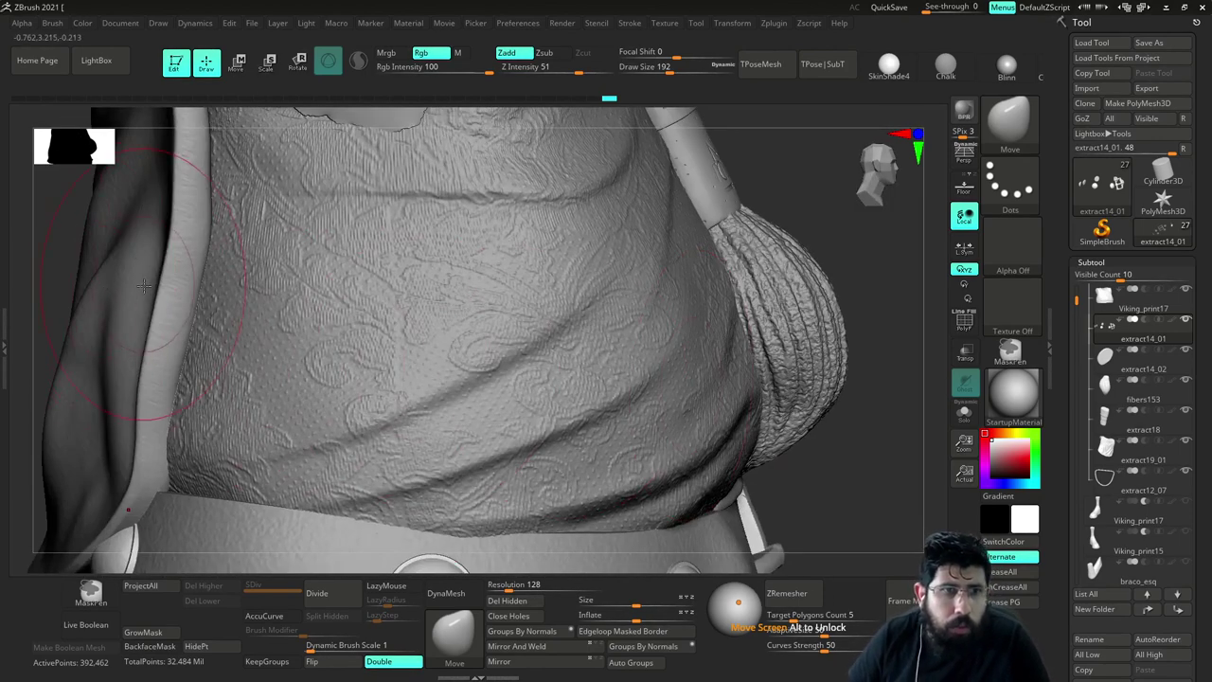
pyautogui.keyDown('alt'); pyautogui.click(226, 284); pyautogui.keyUp('alt')
pyautogui.moveTo(784, 203)
pyautogui.keyDown('alt'); pyautogui.mouseDown()
pyautogui.moveTo(799, 326)
pyautogui.moveTo(779, 319)
pyautogui.mouseUp(); pyautogui.keyUp('alt')
pyautogui.press('s')
pyautogui.moveTo(249, 346); pyautogui.dragTo(211, 336)
pyautogui.moveTo(185, 269); pyautogui.dragTo(199, 267)
pyautogui.moveTo(129, 314)
pyautogui.mouseDown()
pyautogui.moveTo(102, 311)
pyautogui.moveTo(155, 282)
pyautogui.moveTo(185, 283)
pyautogui.mouseUp()
pyautogui.hotkey('ctrl', 'z')
pyautogui.moveTo(157, 225); pyautogui.dragTo(167, 223)
pyautogui.moveTo(87, 274); pyautogui.dragTo(146, 262)
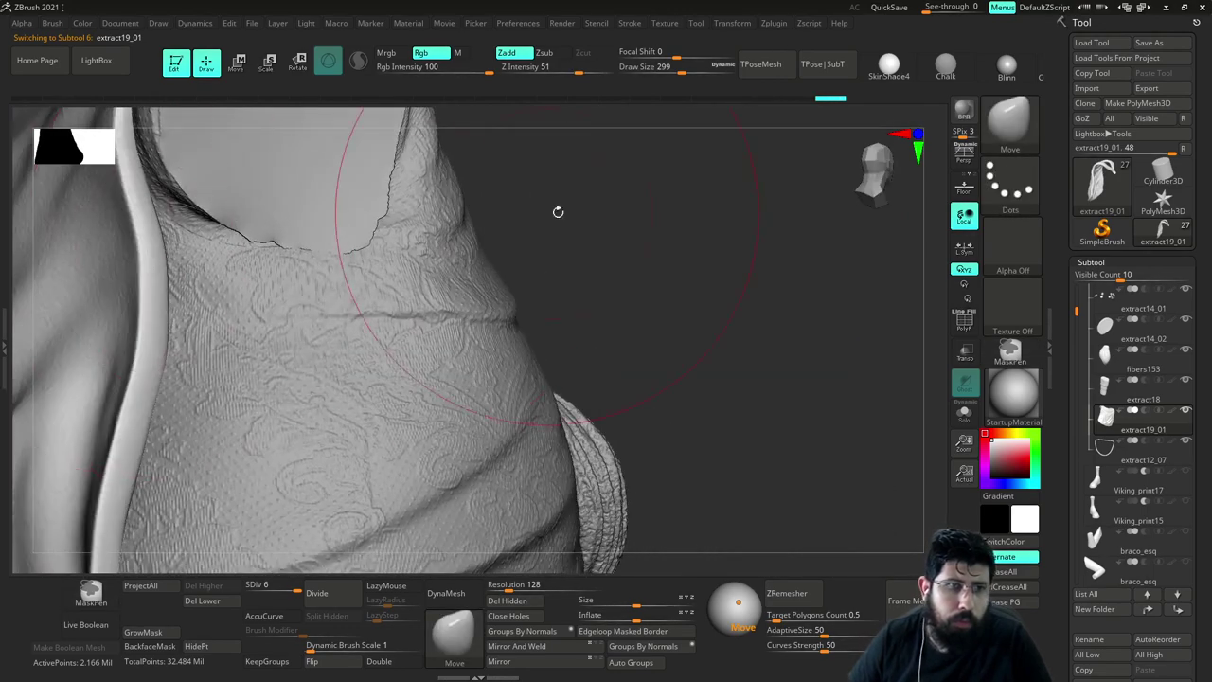
# Push the shoulder cloth's edge closer to the body around the arm opening, reducing the Move brush draw size to 228
pyautogui.moveTo(558, 212); pyautogui.dragTo(502, 317)
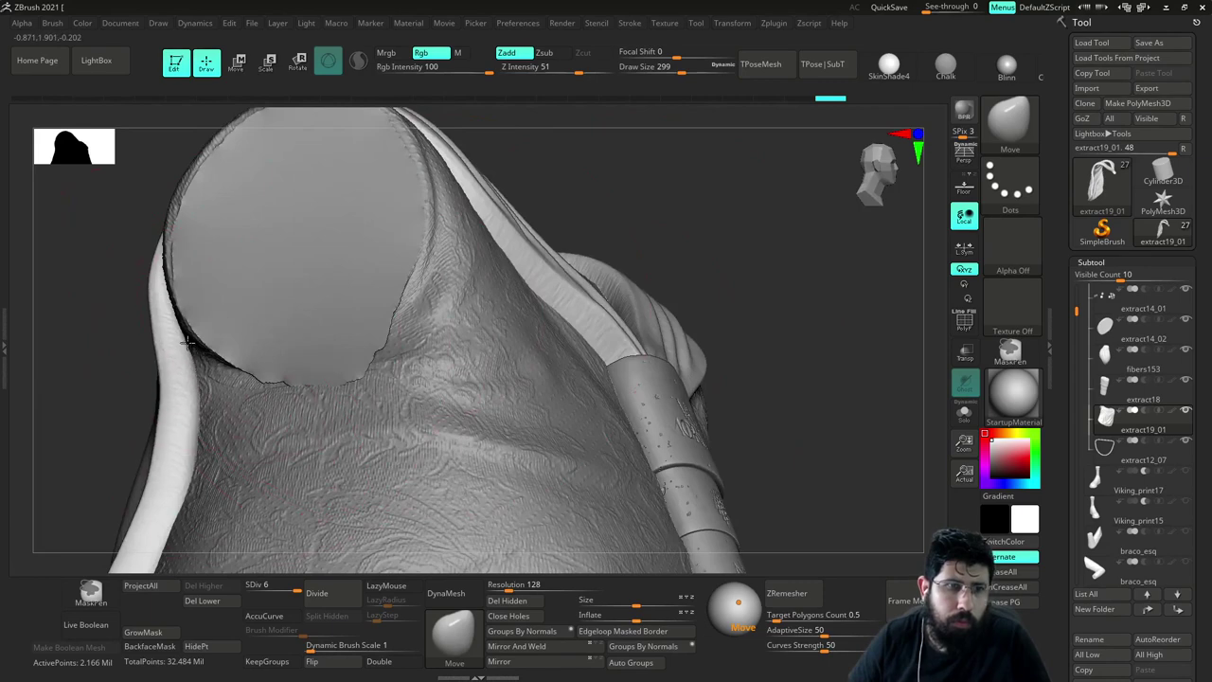
pyautogui.moveTo(188, 342); pyautogui.dragTo(200, 338)
pyautogui.moveTo(599, 201)
pyautogui.mouseDown()
pyautogui.moveTo(695, 246)
pyautogui.moveTo(644, 338)
pyautogui.moveTo(658, 396)
pyautogui.moveTo(641, 325)
pyautogui.moveTo(455, 274)
pyautogui.mouseUp()
pyautogui.moveTo(407, 208)
pyautogui.mouseDown()
pyautogui.moveTo(383, 245)
pyautogui.moveTo(360, 230)
pyautogui.moveTo(408, 287)
pyautogui.moveTo(365, 298)
pyautogui.moveTo(492, 235)
pyautogui.moveTo(375, 275)
pyautogui.mouseUp()
pyautogui.moveTo(300, 317)
pyautogui.keyDown('alt'); pyautogui.mouseDown()
pyautogui.moveTo(305, 284)
pyautogui.moveTo(278, 252)
pyautogui.moveTo(259, 322)
pyautogui.mouseUp(); pyautogui.keyUp('alt')
pyautogui.hotkey('alt', 's')
pyautogui.hotkey('alt', 's')
pyautogui.press('s')
pyautogui.moveTo(234, 276)
pyautogui.mouseDown()
pyautogui.moveTo(263, 275)
pyautogui.moveTo(248, 290)
pyautogui.mouseUp()
pyautogui.moveTo(337, 467); pyautogui.dragTo(314, 469)
pyautogui.moveTo(339, 513); pyautogui.dragTo(326, 517)
# Adjust the cloth's rim at the neck opening using the Move brush, reducing the draw size to 116 and then 74
pyautogui.moveTo(257, 305)
pyautogui.mouseDown()
pyautogui.moveTo(231, 308)
pyautogui.moveTo(263, 335)
pyautogui.moveTo(568, 336)
pyautogui.moveTo(541, 319)
pyautogui.moveTo(574, 376)
pyautogui.moveTo(580, 352)
pyautogui.mouseUp()
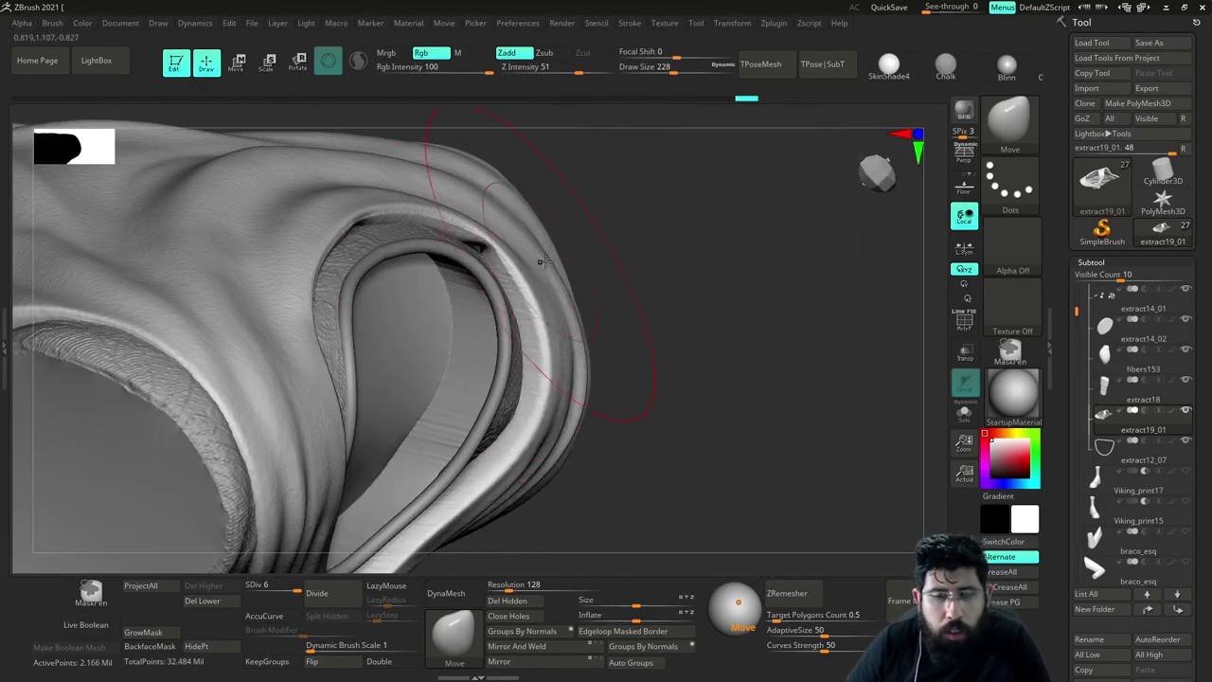
pyautogui.press('s')
pyautogui.moveTo(547, 262); pyautogui.dragTo(539, 262)
pyautogui.moveTo(627, 301)
pyautogui.mouseDown()
pyautogui.moveTo(625, 407)
pyautogui.moveTo(547, 405)
pyautogui.mouseUp()
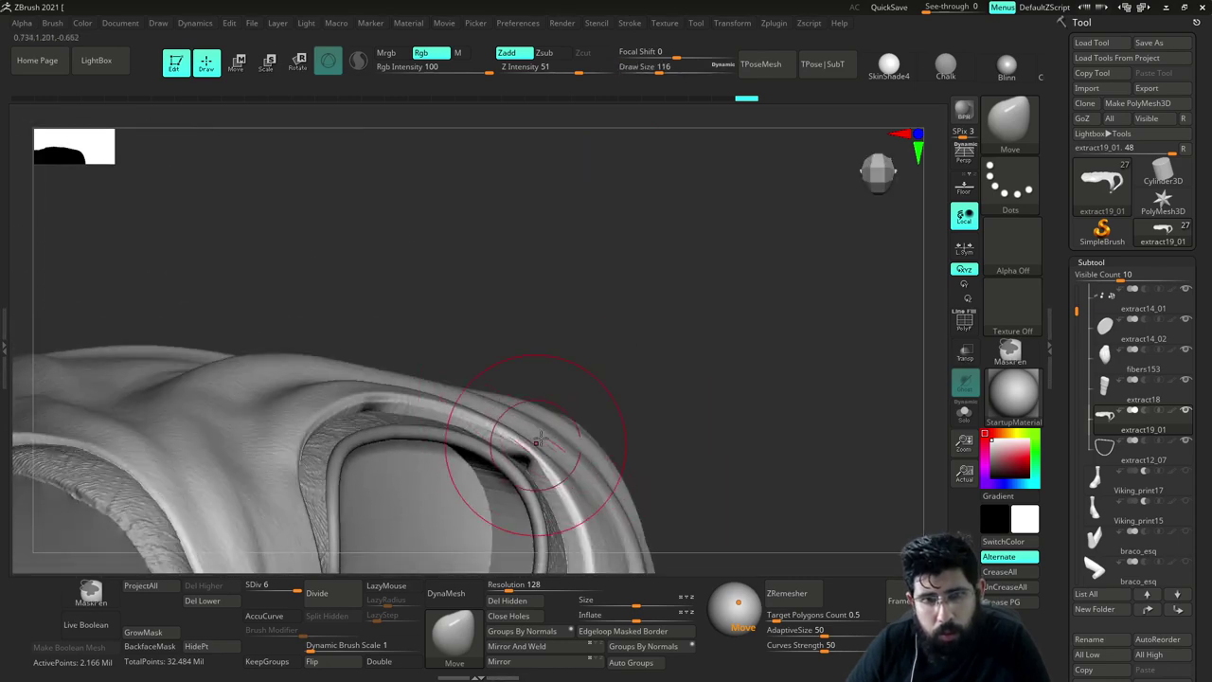
pyautogui.moveTo(674, 364)
pyautogui.mouseDown()
pyautogui.moveTo(644, 341)
pyautogui.moveTo(612, 407)
pyautogui.moveTo(544, 381)
pyautogui.mouseUp()
pyautogui.press('s')
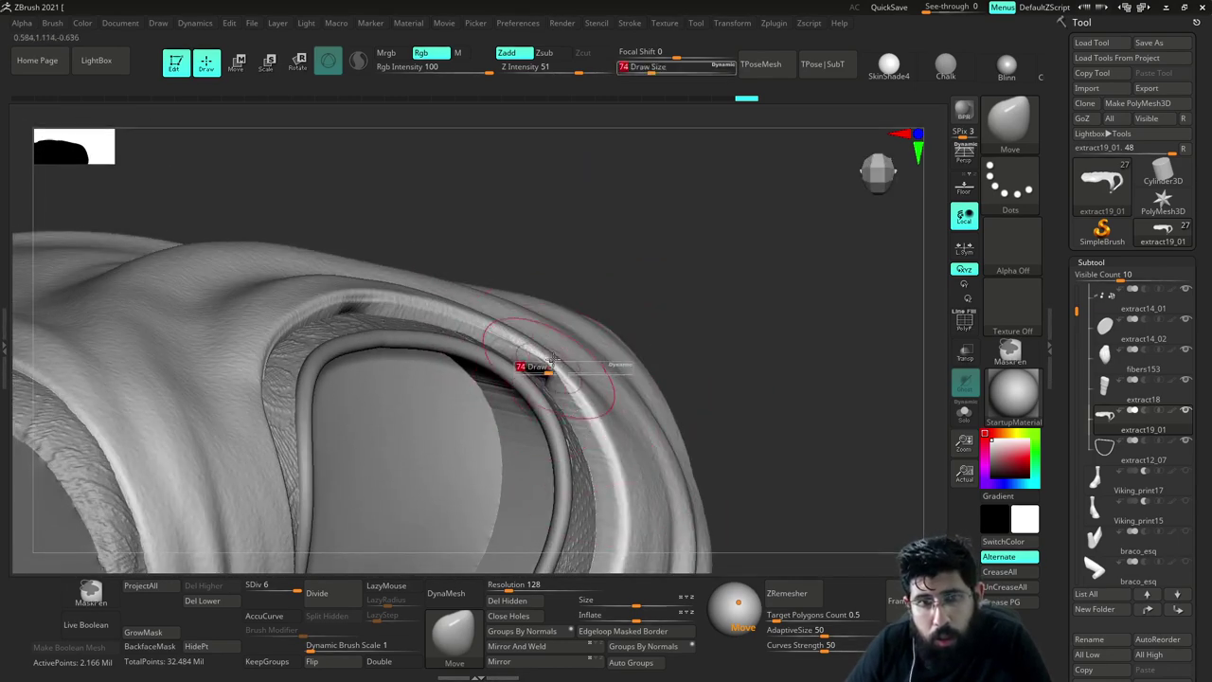
pyautogui.moveTo(662, 305); pyautogui.dragTo(606, 352)
pyautogui.moveTo(531, 369); pyautogui.dragTo(541, 358)
pyautogui.moveTo(644, 305); pyautogui.dragTo(604, 371)
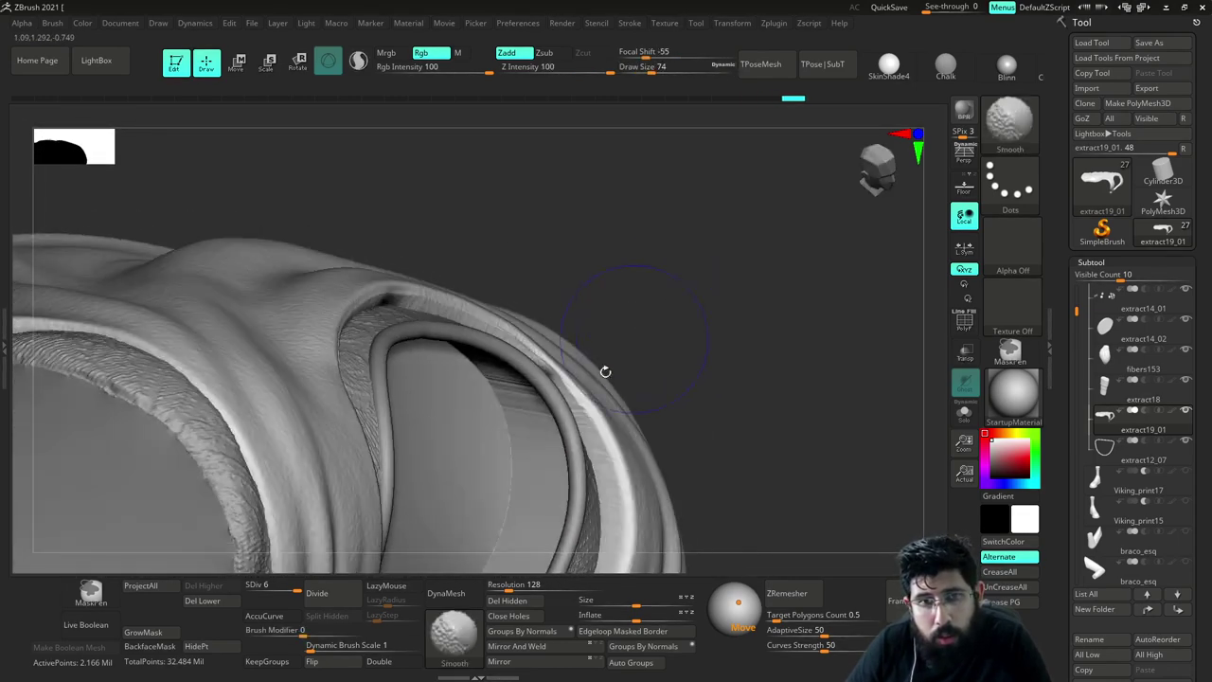
# Try to reshape the isolated cloth's inner neck rim with the Move brush and BackfaceMask enabled
pyautogui.hotkey('alt', 's')
pyautogui.click(150, 645)
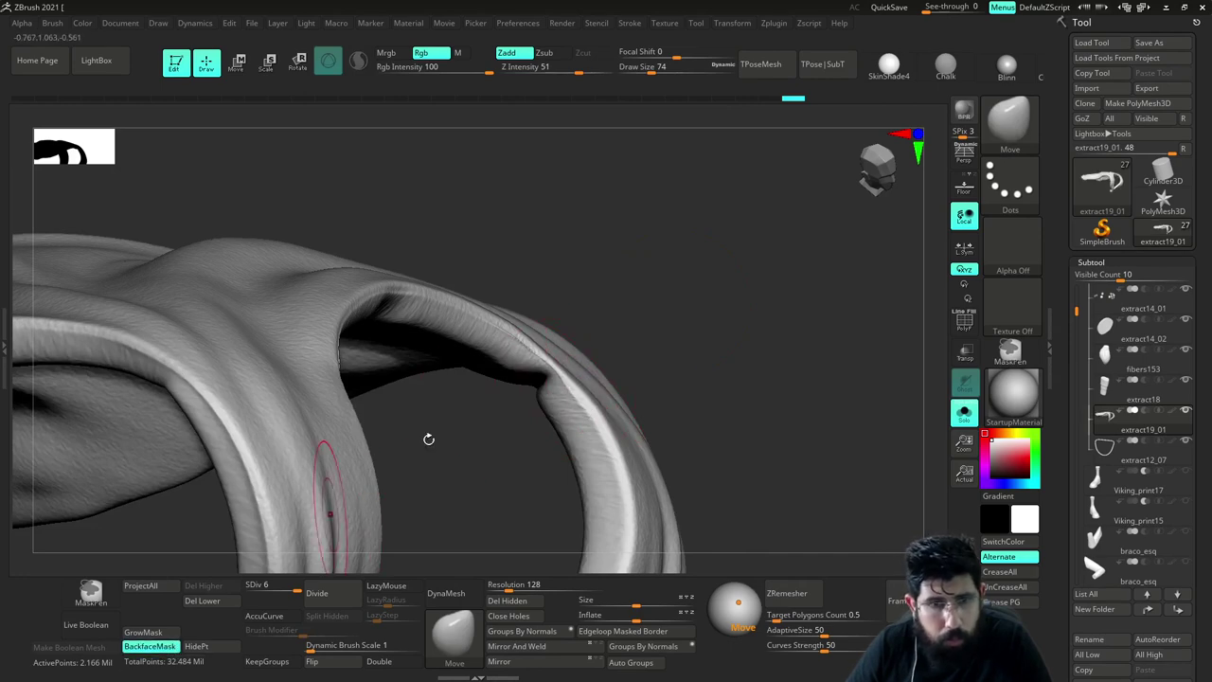
pyautogui.moveTo(522, 384)
pyautogui.mouseDown()
pyautogui.moveTo(589, 375)
pyautogui.moveTo(524, 390)
pyautogui.mouseUp()
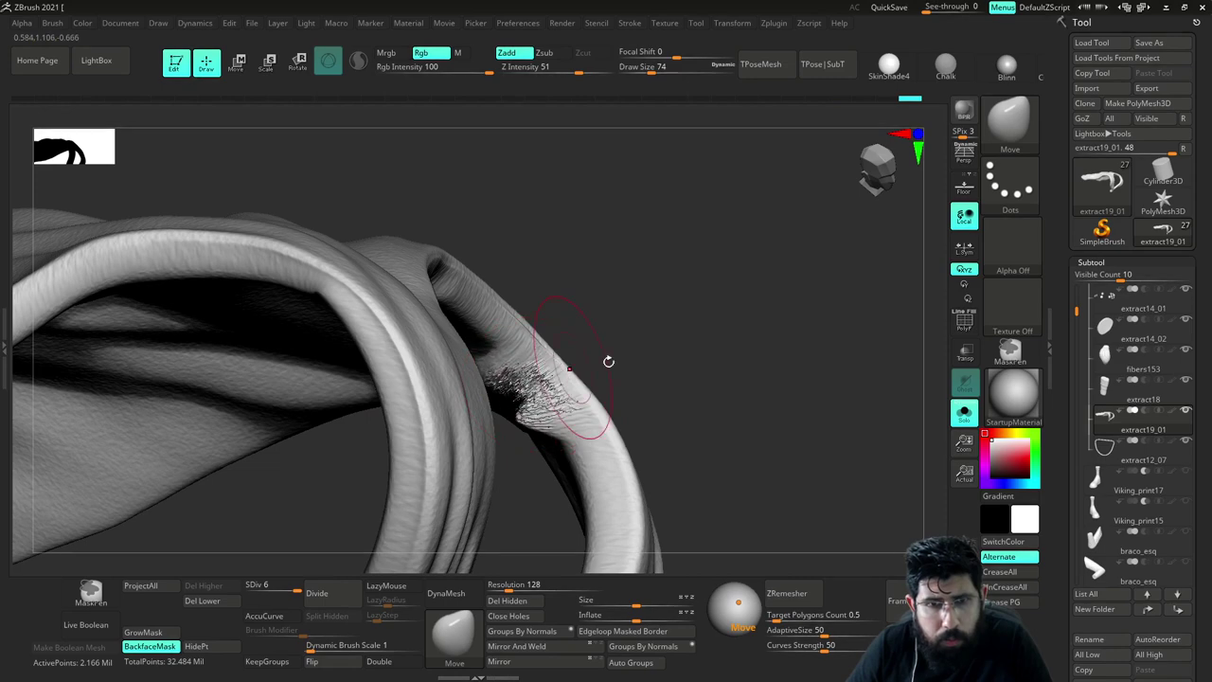
pyautogui.hotkey('ctrl', 'z')
pyautogui.hotkey('ctrl', 'z')
pyautogui.hotkey('ctrl', 'z')
pyautogui.hotkey('ctrl', 'z')
pyautogui.hotkey('ctrl', 'z')
pyautogui.hotkey('ctrl', 'z')
# Smooth the cloth's ragged inner neck rim at subdivision level 6, isolating the cloth while working
pyautogui.moveTo(782, 318); pyautogui.dragTo(760, 346)
pyautogui.press('d')
pyautogui.press('d')
pyautogui.press('d')
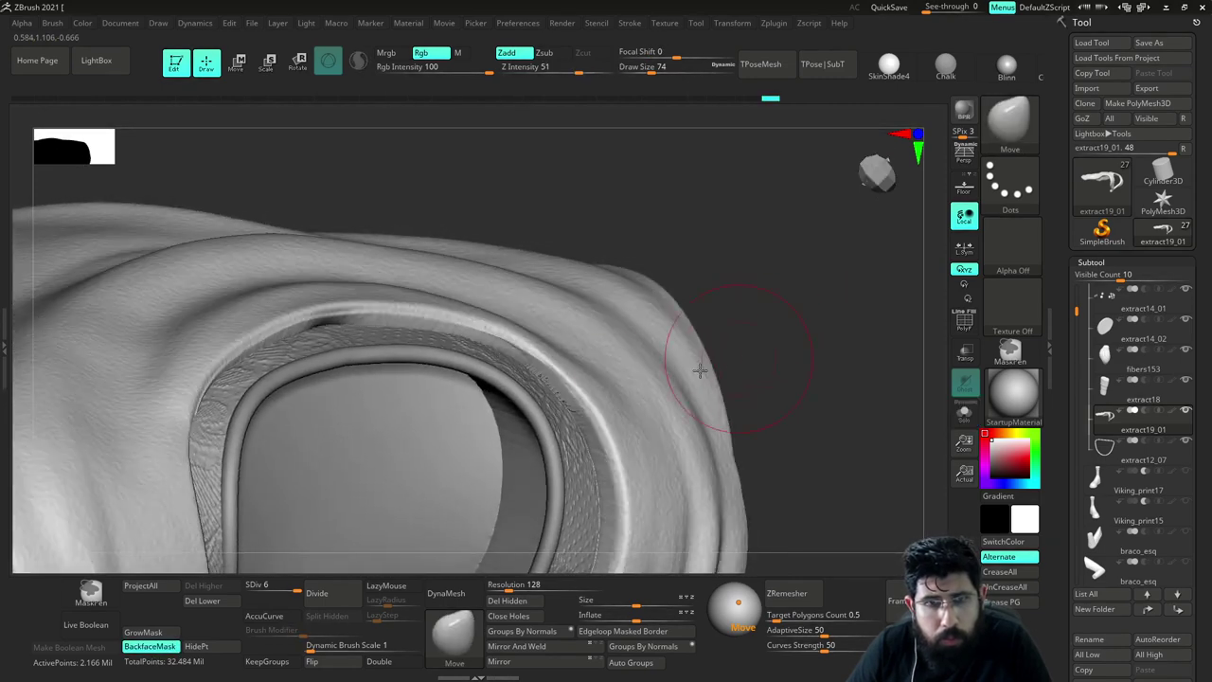
pyautogui.keyDown('shift'); pyautogui.moveTo(558, 397); pyautogui.dragTo(542, 373); pyautogui.keyUp('shift')
pyautogui.hotkey('shift', 's')
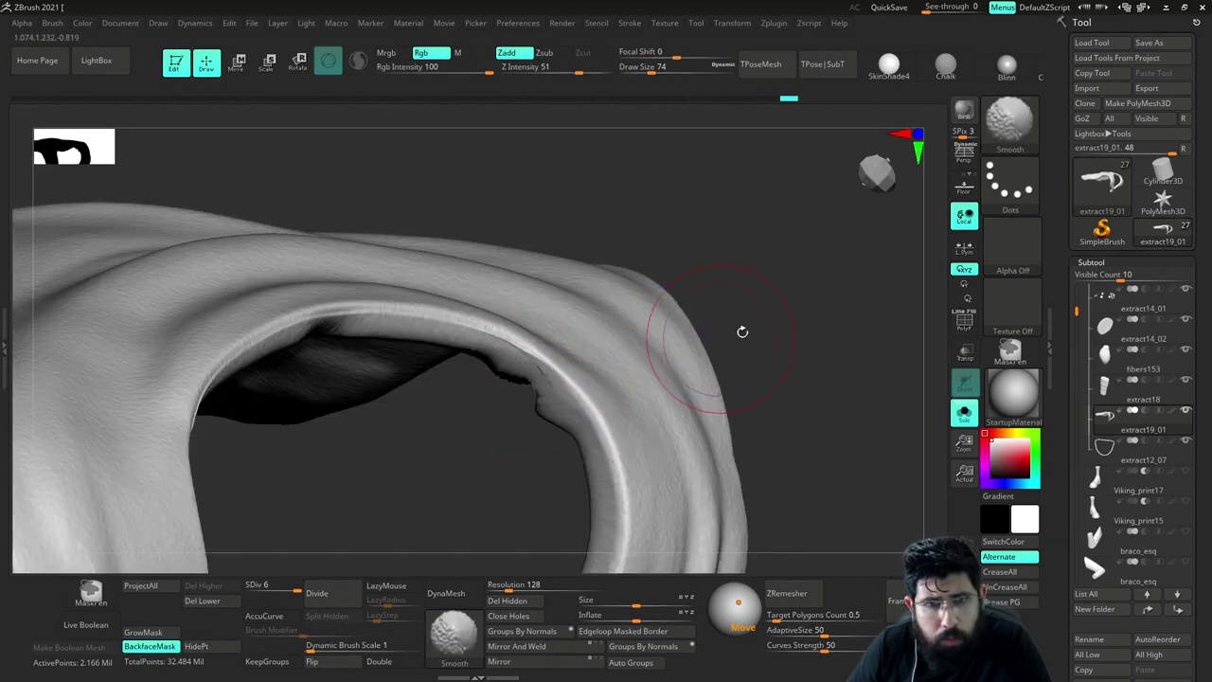
pyautogui.moveTo(741, 331); pyautogui.dragTo(663, 358)
pyautogui.keyDown('shift'); pyautogui.moveTo(518, 394); pyautogui.dragTo(536, 365); pyautogui.keyUp('shift')
pyautogui.keyDown('alt'); pyautogui.moveTo(706, 308); pyautogui.dragTo(695, 243); pyautogui.keyUp('alt')
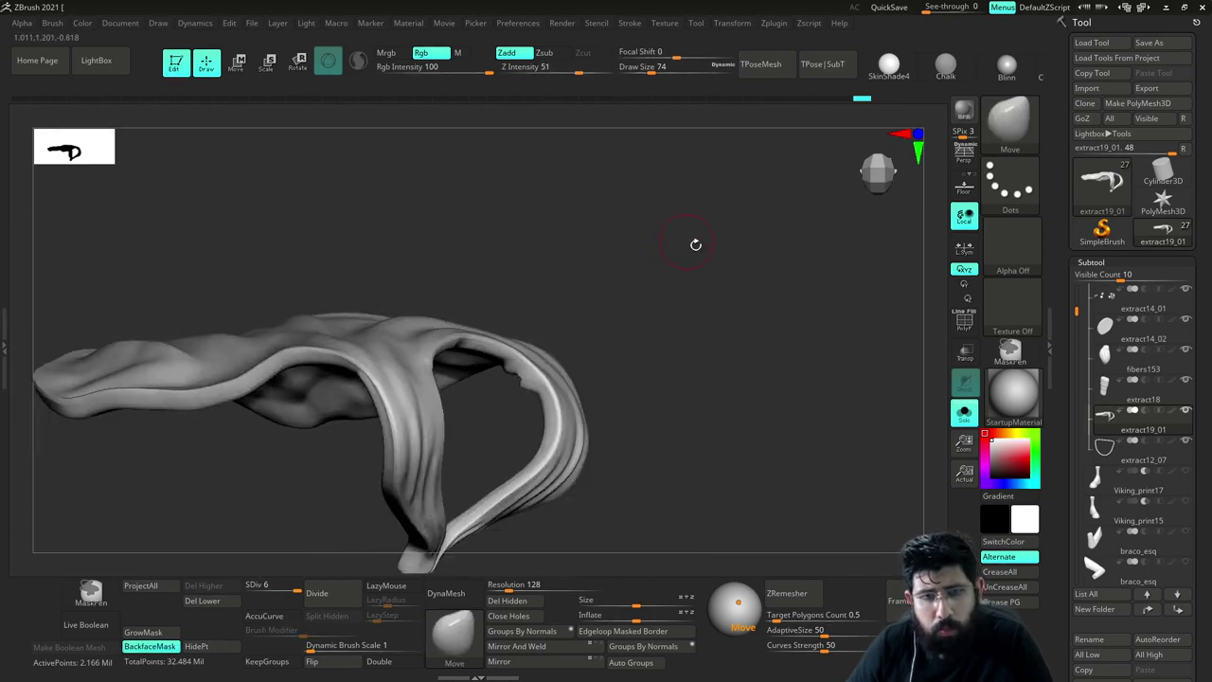
pyautogui.hotkey('shift', 's')
# Turn off BackfaceMask and nudge the cloth's edge around the neck opening with the Move brush at draw size 197
pyautogui.moveTo(768, 335)
pyautogui.mouseDown()
pyautogui.moveTo(720, 352)
pyautogui.moveTo(795, 309)
pyautogui.moveTo(823, 228)
pyautogui.moveTo(804, 296)
pyautogui.moveTo(750, 286)
pyautogui.moveTo(758, 305)
pyautogui.moveTo(699, 307)
pyautogui.moveTo(784, 305)
pyautogui.mouseUp()
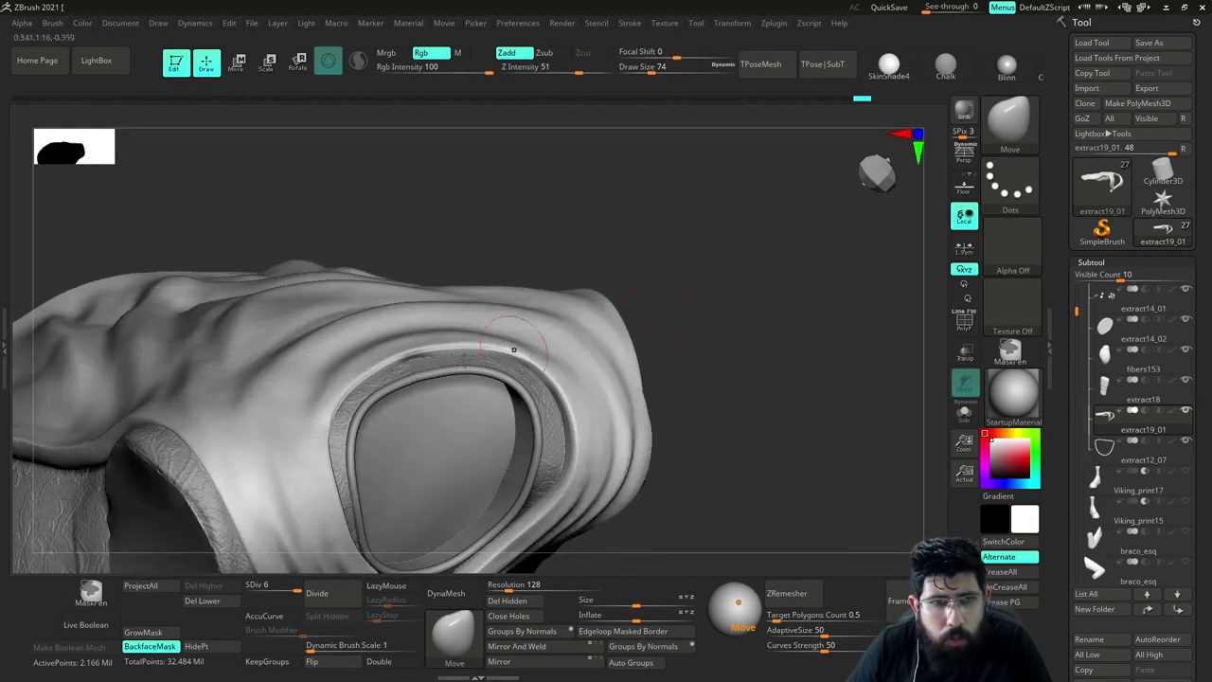
pyautogui.click(172, 644)
pyautogui.press('s')
pyautogui.moveTo(359, 442); pyautogui.dragTo(378, 441)
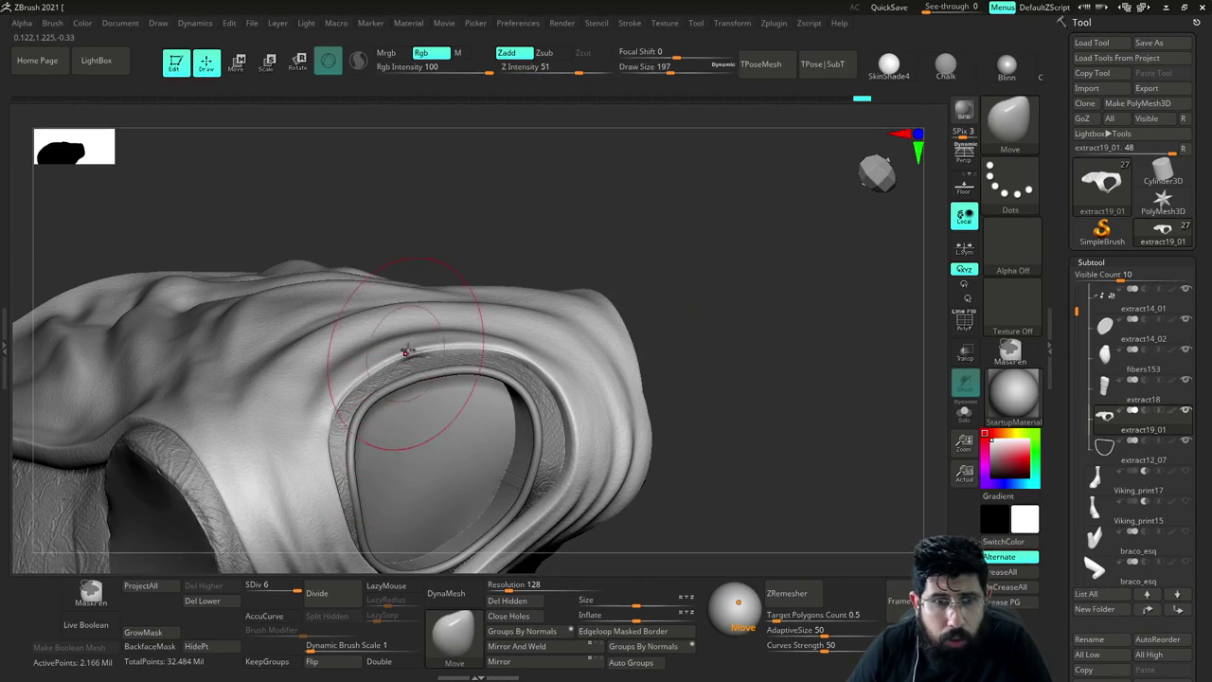
pyautogui.moveTo(413, 350); pyautogui.dragTo(412, 344)
pyautogui.moveTo(325, 419); pyautogui.dragTo(330, 419)
pyautogui.moveTo(654, 293)
pyautogui.mouseDown()
pyautogui.moveTo(603, 289)
pyautogui.moveTo(660, 277)
pyautogui.moveTo(585, 290)
pyautogui.moveTo(566, 308)
pyautogui.mouseUp()
pyautogui.moveTo(481, 356); pyautogui.dragTo(485, 350)
pyautogui.moveTo(585, 237); pyautogui.dragTo(465, 303)
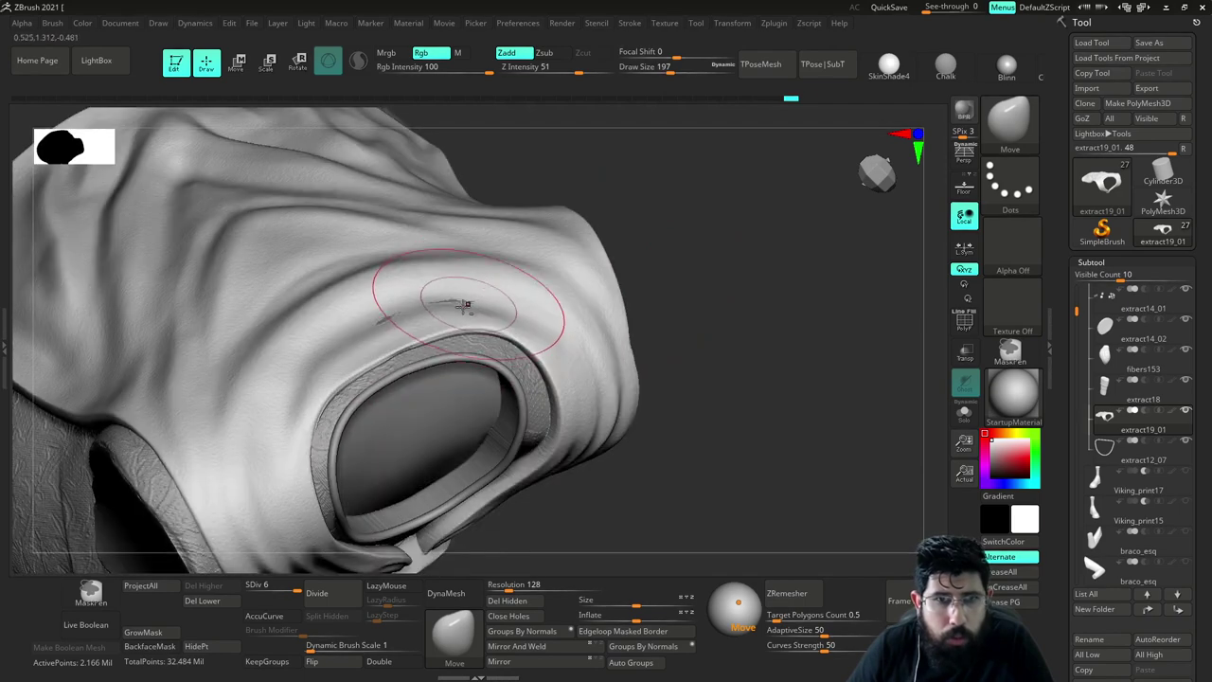
pyautogui.moveTo(578, 303)
pyautogui.mouseDown()
pyautogui.moveTo(533, 330)
pyautogui.moveTo(569, 346)
pyautogui.mouseUp()
# Set the Move brush draw size to 108 with the whole torso in view
pyautogui.moveTo(618, 276)
pyautogui.mouseDown()
pyautogui.moveTo(642, 252)
pyautogui.moveTo(733, 263)
pyautogui.moveTo(755, 248)
pyautogui.mouseUp()
pyautogui.moveTo(1076, 314)
pyautogui.mouseDown()
pyautogui.moveTo(1076, 295)
pyautogui.moveTo(1076, 313)
pyautogui.mouseUp()
pyautogui.moveTo(750, 393)
pyautogui.mouseDown()
pyautogui.moveTo(726, 420)
pyautogui.moveTo(740, 417)
pyautogui.mouseUp()
pyautogui.press('s')
pyautogui.click(755, 411)
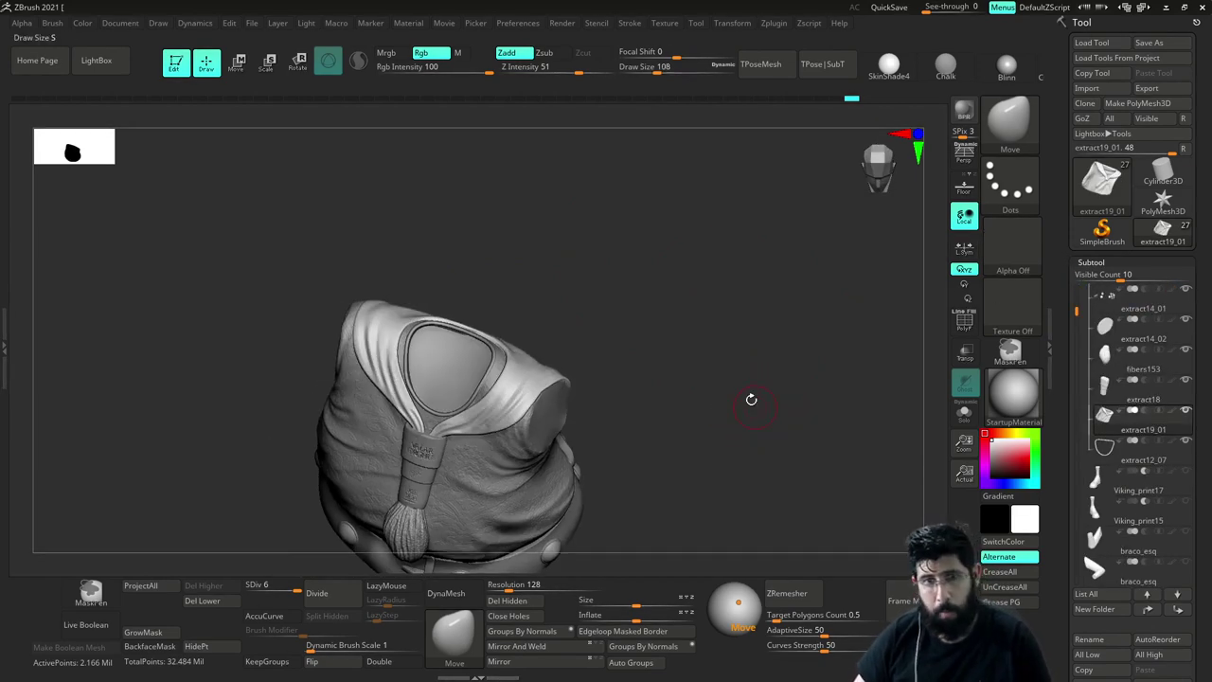
# Isolate the shoulder cloth and delete its lower subdivision levels
pyautogui.moveTo(746, 369)
pyautogui.mouseDown()
pyautogui.moveTo(749, 408)
pyautogui.moveTo(749, 347)
pyautogui.moveTo(762, 340)
pyautogui.moveTo(741, 373)
pyautogui.moveTo(725, 360)
pyautogui.mouseUp()
pyautogui.hotkey('shift', 's')
pyautogui.moveTo(416, 320); pyautogui.dragTo(315, 560)
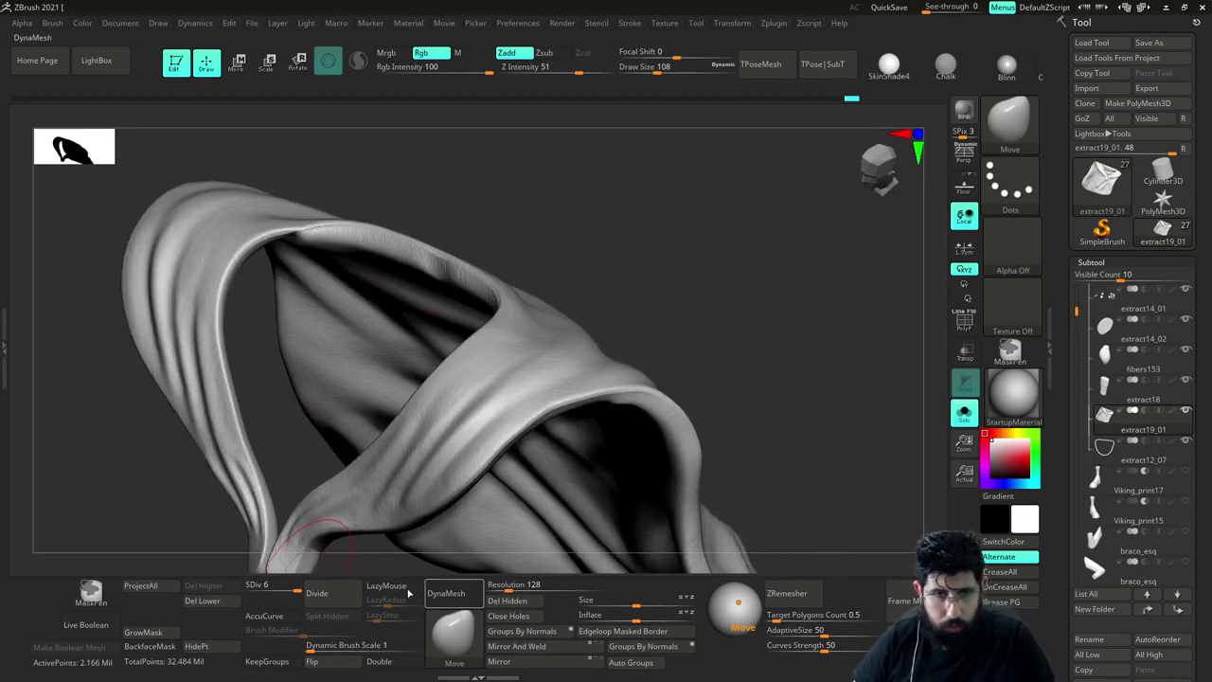
pyautogui.click(214, 607)
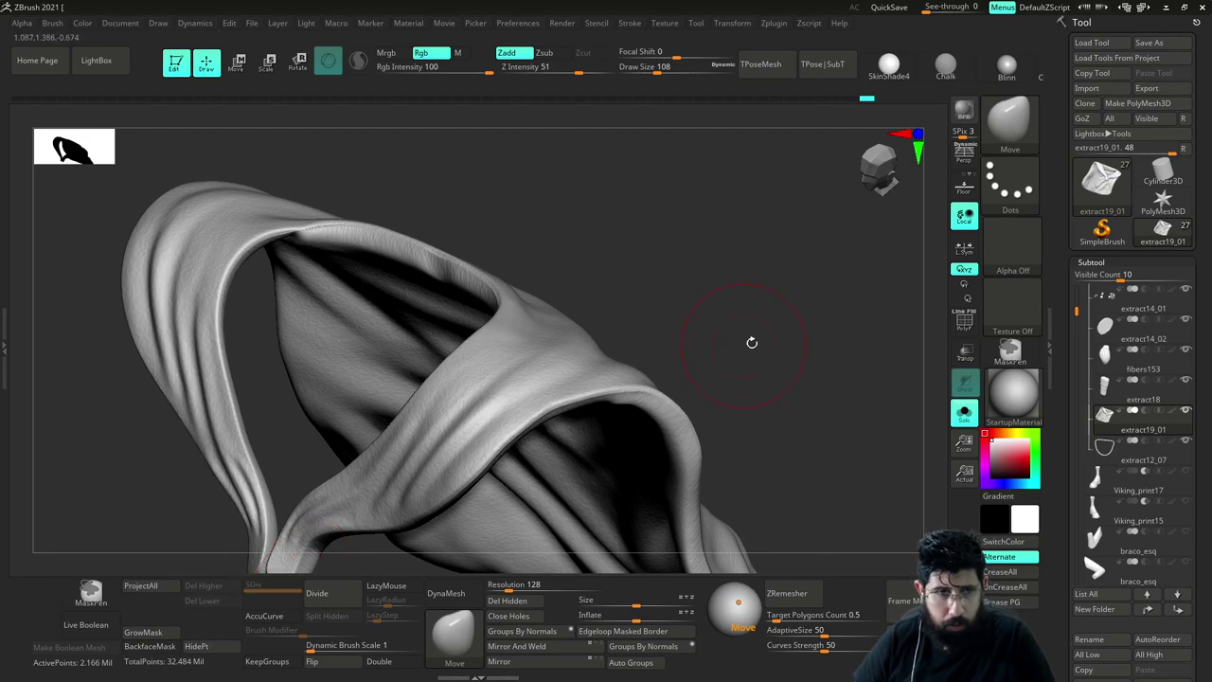
# Push the cloth's side edge below the armhole against the torso with the Move brush at draw size 177
pyautogui.moveTo(752, 342)
pyautogui.keyDown('alt'); pyautogui.mouseDown()
pyautogui.moveTo(743, 270)
pyautogui.moveTo(749, 316)
pyautogui.moveTo(758, 309)
pyautogui.mouseUp(); pyautogui.keyUp('alt')
pyautogui.moveTo(749, 421)
pyautogui.keyDown('alt'); pyautogui.mouseDown()
pyautogui.moveTo(739, 321)
pyautogui.moveTo(809, 292)
pyautogui.moveTo(788, 521)
pyautogui.moveTo(755, 523)
pyautogui.mouseUp(); pyautogui.keyUp('alt')
pyautogui.hotkey('alt', 's')
pyautogui.moveTo(755, 523)
pyautogui.keyDown('alt'); pyautogui.mouseDown()
pyautogui.moveTo(728, 414)
pyautogui.moveTo(777, 438)
pyautogui.mouseUp(); pyautogui.keyUp('alt')
pyautogui.press(']')
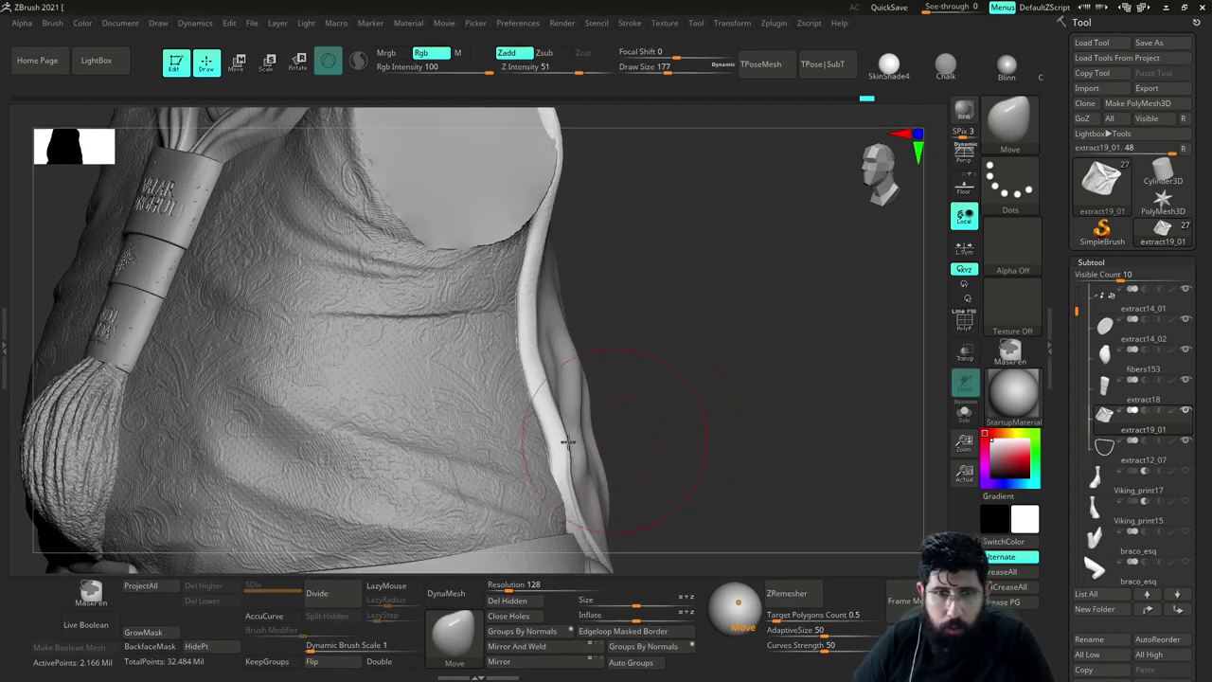
pyautogui.moveTo(568, 441)
pyautogui.mouseDown()
pyautogui.moveTo(532, 435)
pyautogui.moveTo(568, 411)
pyautogui.mouseUp()
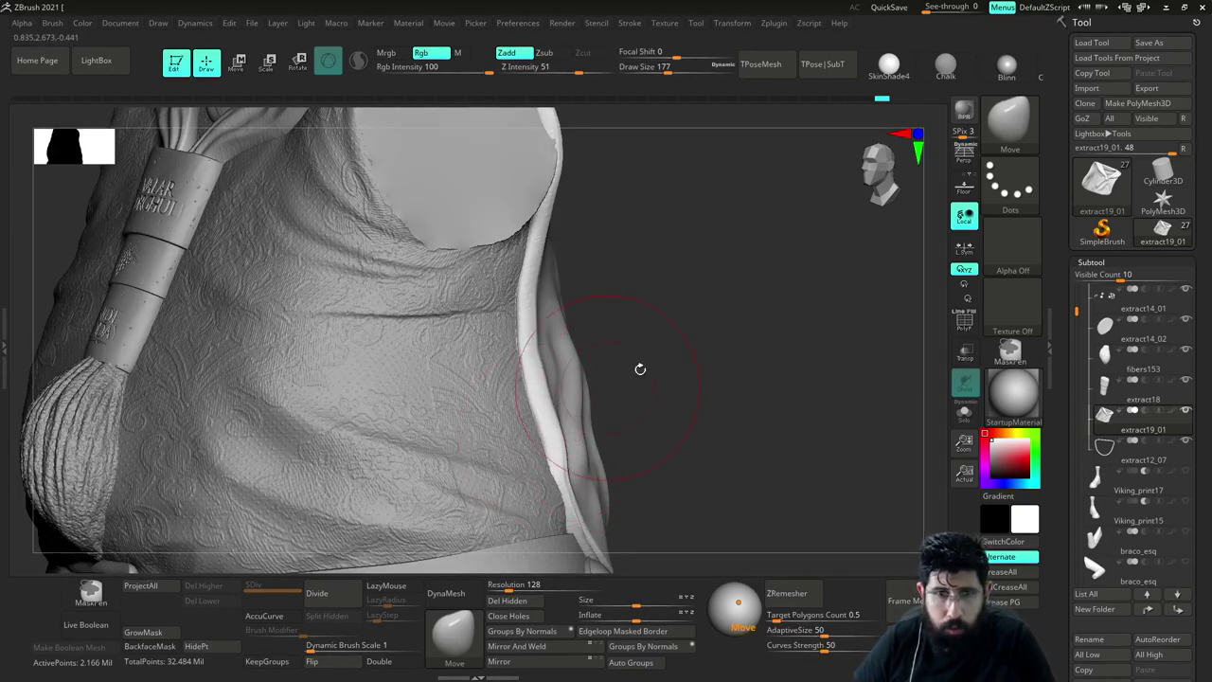
pyautogui.moveTo(639, 369); pyautogui.dragTo(667, 367)
pyautogui.moveTo(543, 338); pyautogui.dragTo(535, 315)
pyautogui.moveTo(625, 258)
pyautogui.mouseDown()
pyautogui.moveTo(571, 247)
pyautogui.moveTo(707, 249)
pyautogui.moveTo(695, 338)
pyautogui.moveTo(656, 355)
pyautogui.moveTo(721, 321)
pyautogui.mouseUp()
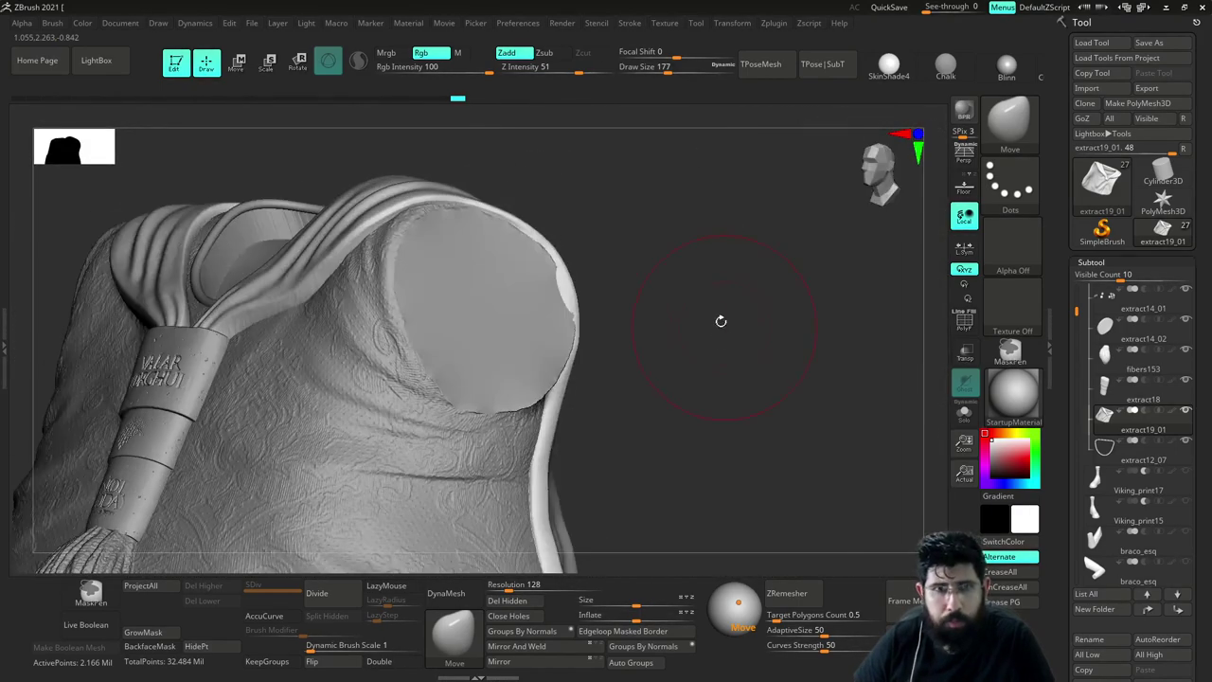
# Pre-process the current cloth subtool with Decimation Master
pyautogui.click(774, 25)
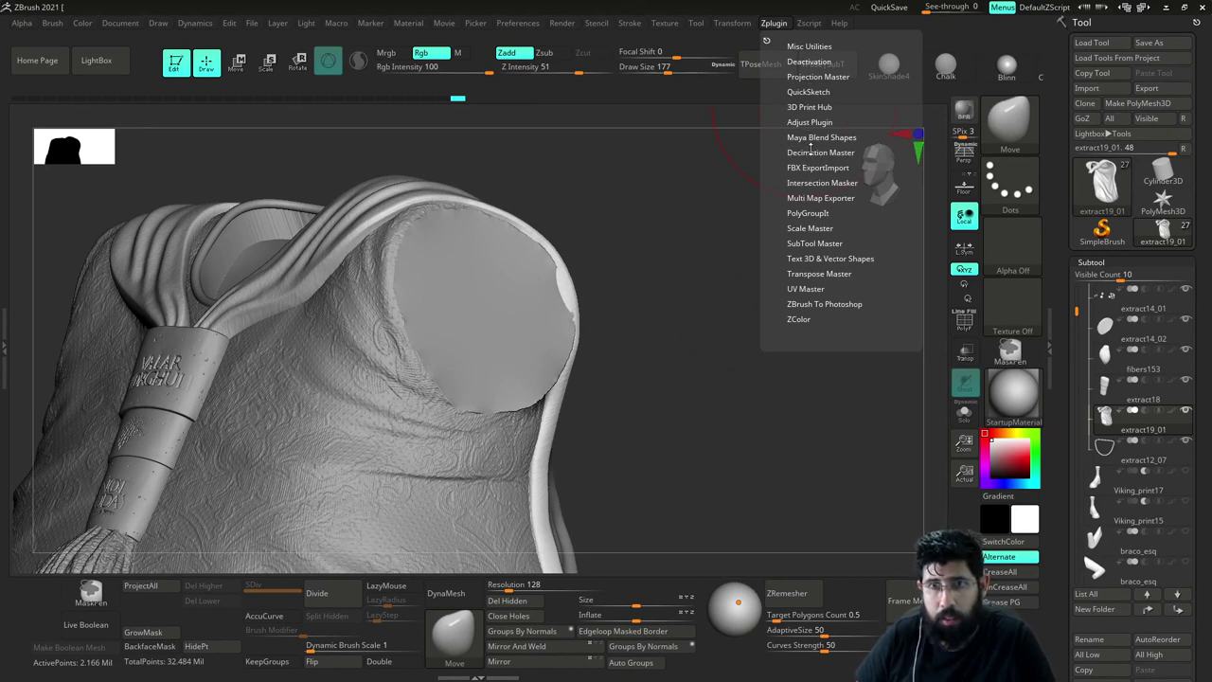
pyautogui.click(812, 151)
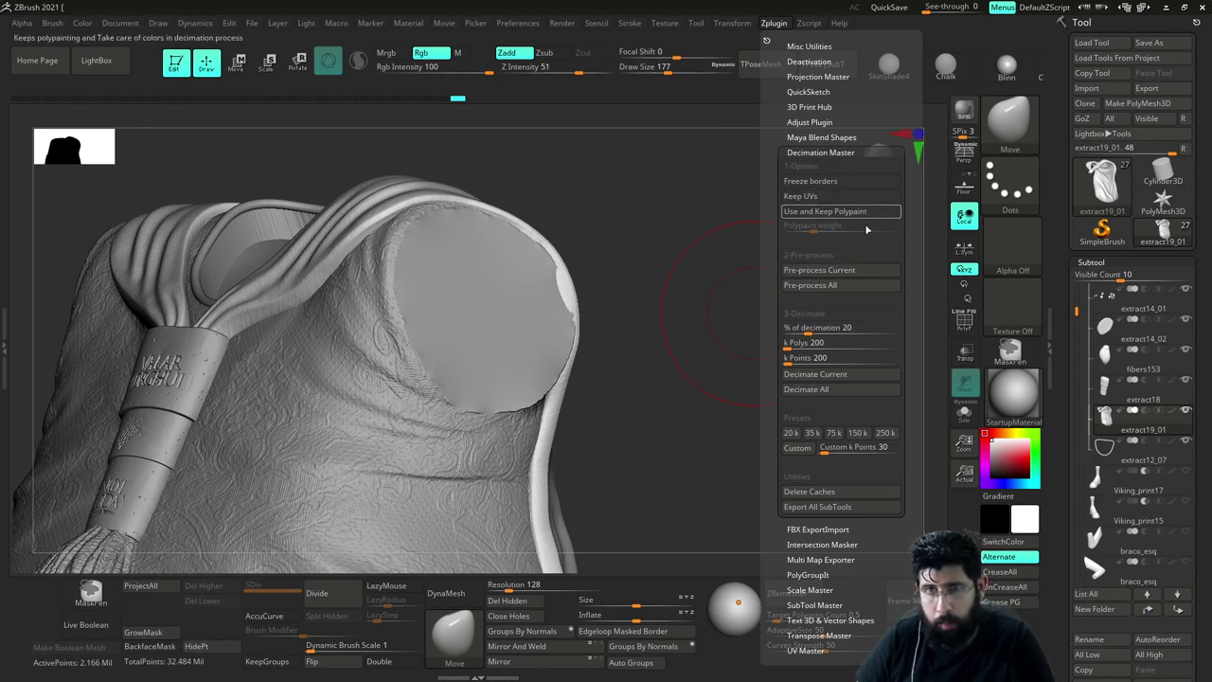
pyautogui.click(807, 272)
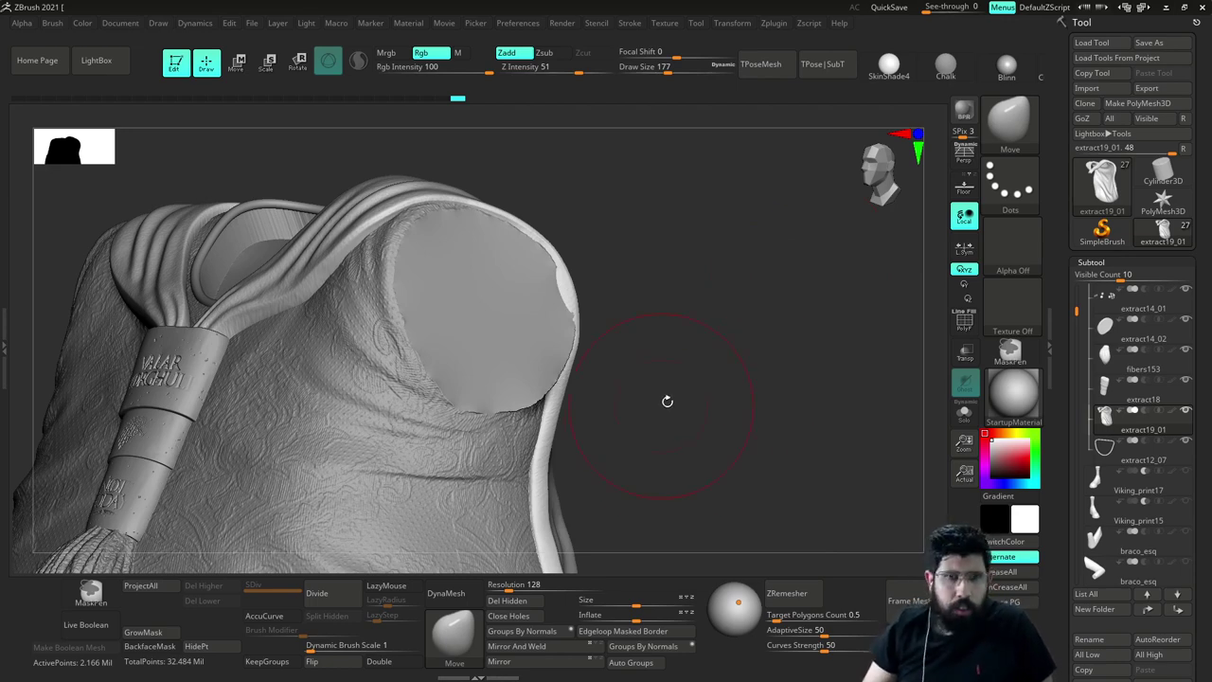
pyautogui.moveTo(667, 401); pyautogui.dragTo(627, 292)
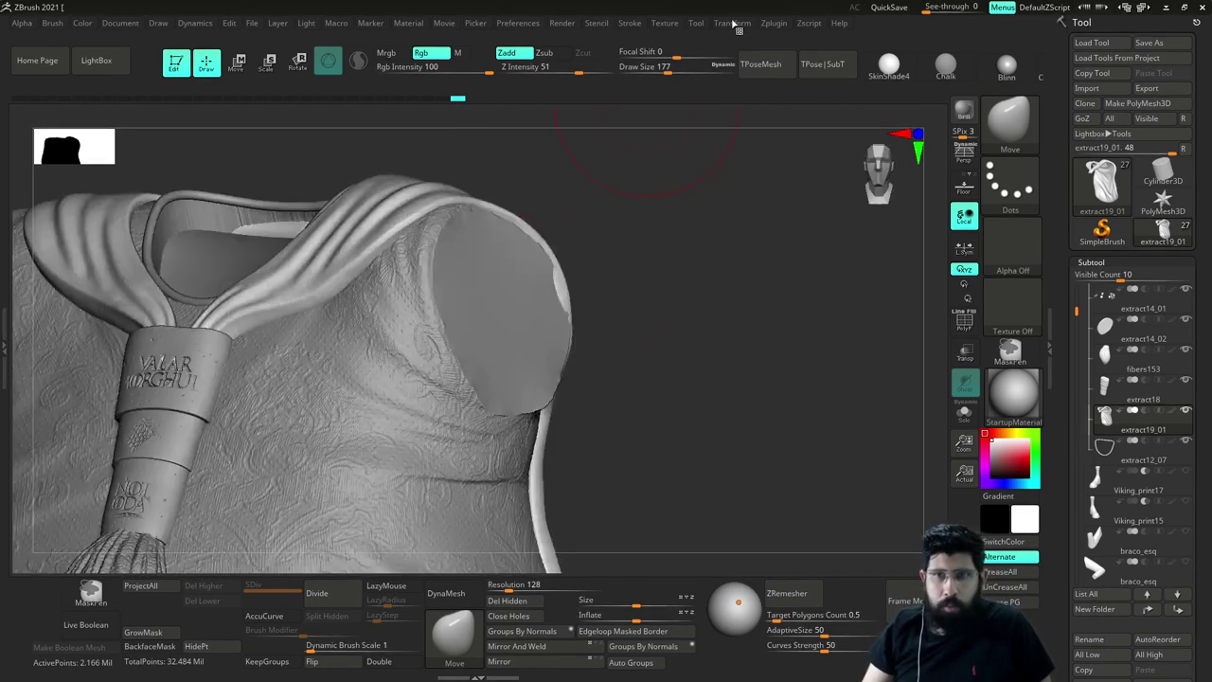
# Try decimating the cloth at 20 percent, inspect its back, and undo the decimation
pyautogui.click(774, 24)
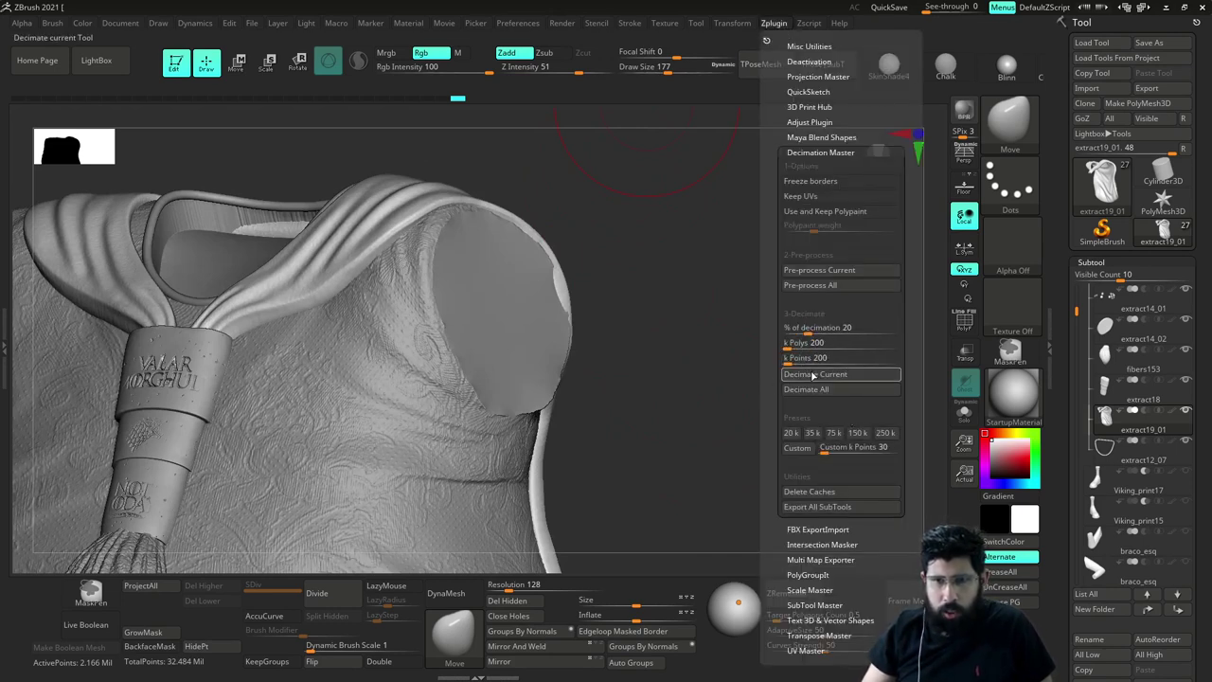
pyautogui.click(812, 376)
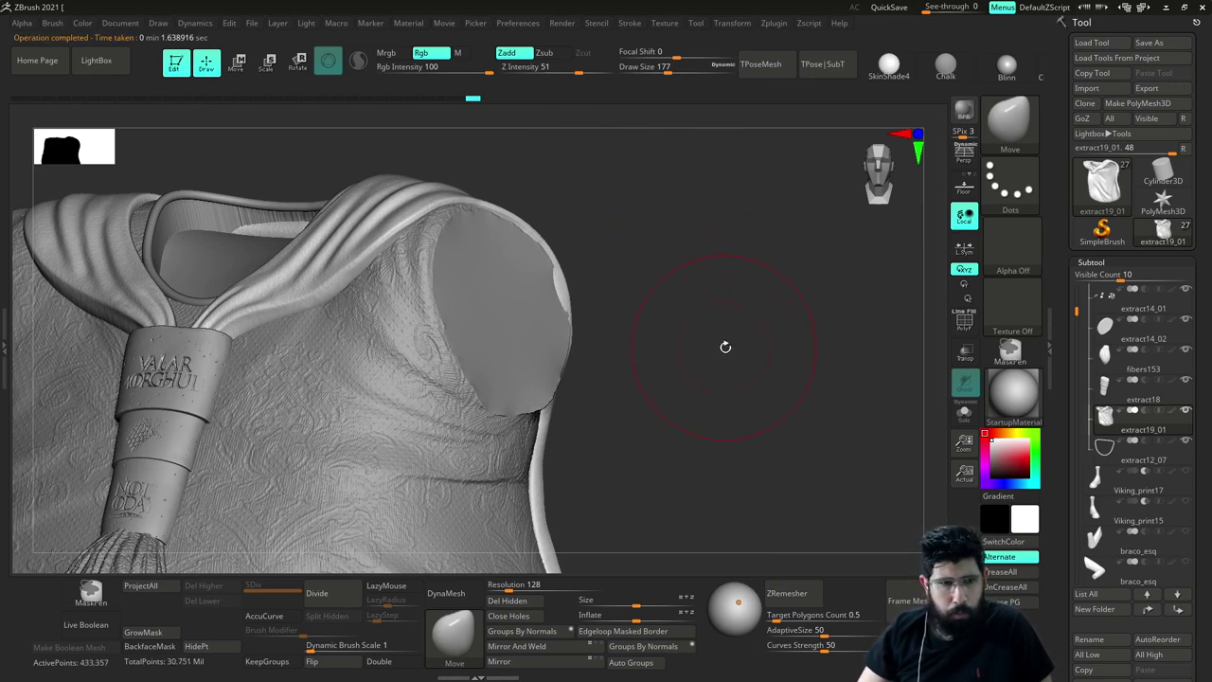
pyautogui.moveTo(725, 347); pyautogui.dragTo(591, 419)
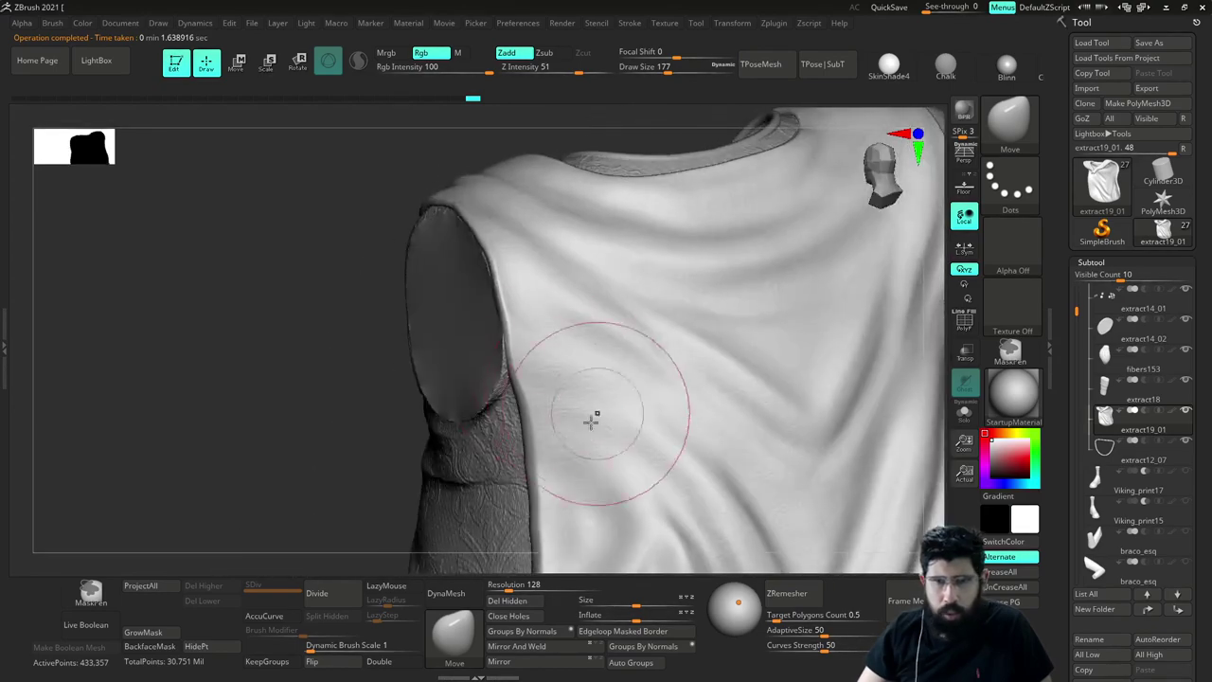
pyautogui.moveTo(332, 386); pyautogui.dragTo(436, 409)
pyautogui.moveTo(759, 288); pyautogui.dragTo(664, 260)
pyautogui.hotkey('ctrl', 'z')
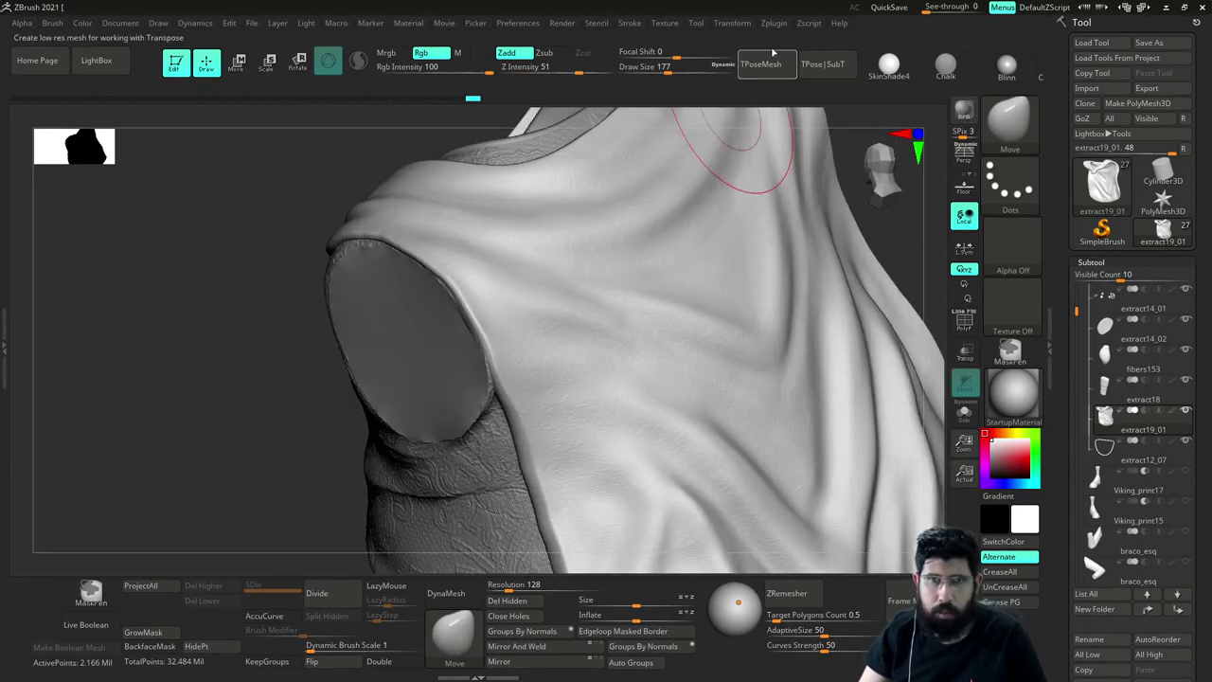
# Decimate the cloth with the decimation percentage set to 10
pyautogui.click(776, 27)
pyautogui.click(806, 330)
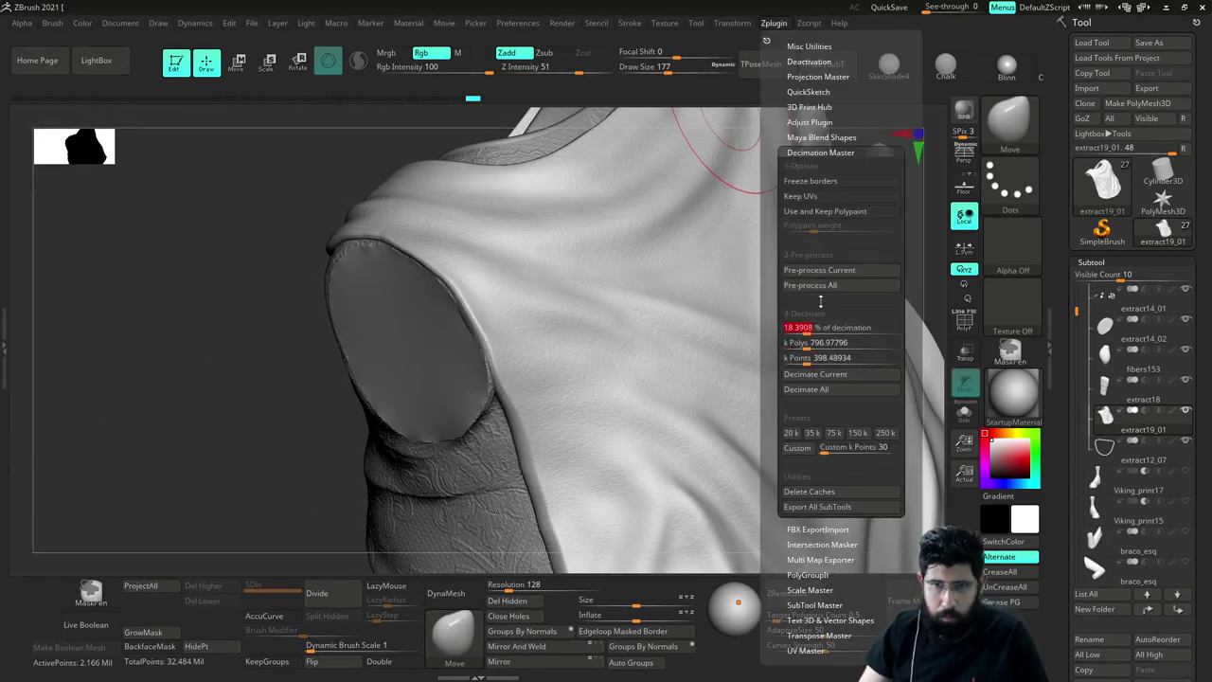
pyautogui.write('10')
pyautogui.press('Return')
pyautogui.click(842, 375)
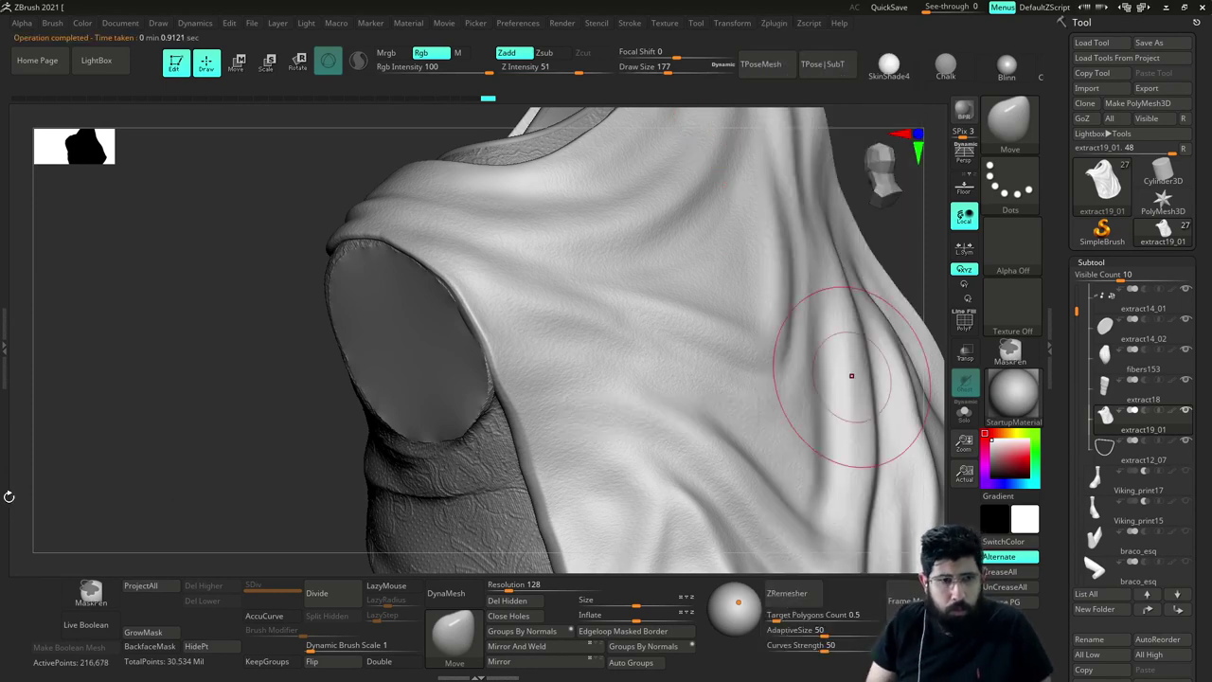
pyautogui.moveTo(262, 415); pyautogui.dragTo(560, 417)
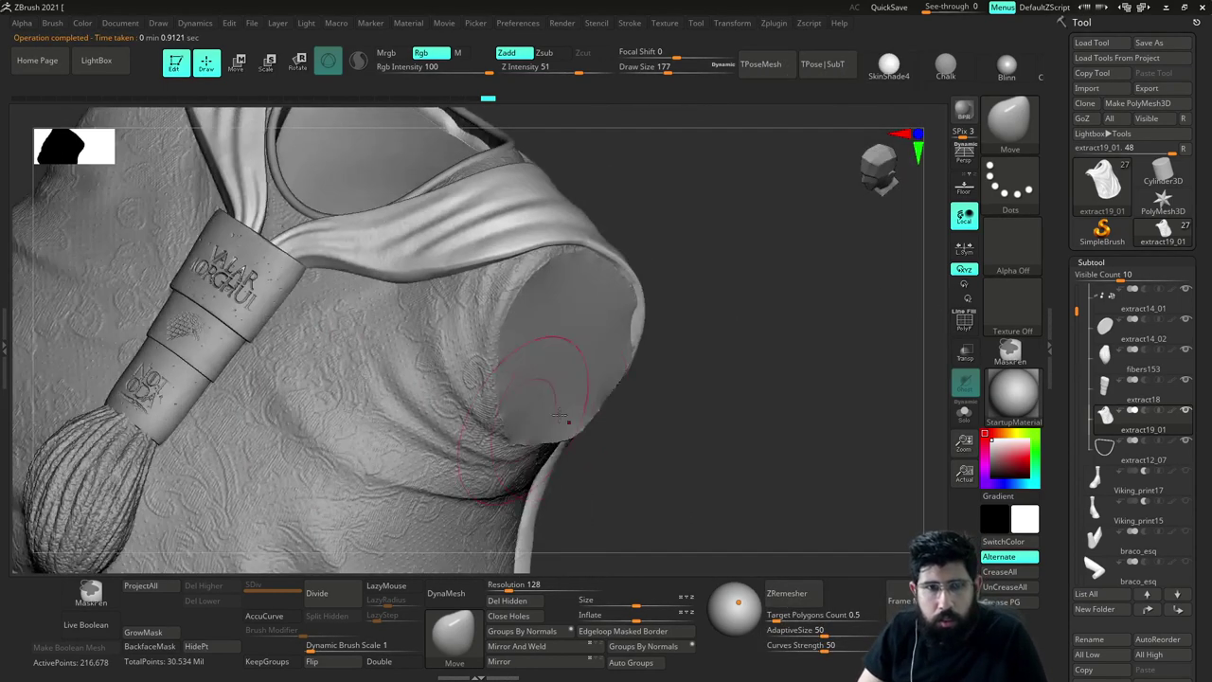
# Isolate the cloth, set the draw size to 83 and the smoothing Z intensity to 15 for its lower side edge
pyautogui.keyDown('alt'); pyautogui.moveTo(826, 423); pyautogui.dragTo(882, 398); pyautogui.keyUp('alt')
pyautogui.moveTo(758, 407)
pyautogui.mouseDown()
pyautogui.moveTo(791, 365)
pyautogui.moveTo(848, 355)
pyautogui.moveTo(881, 406)
pyautogui.moveTo(873, 433)
pyautogui.moveTo(845, 447)
pyautogui.moveTo(826, 365)
pyautogui.moveTo(776, 406)
pyautogui.moveTo(793, 414)
pyautogui.moveTo(780, 447)
pyautogui.moveTo(801, 421)
pyautogui.moveTo(760, 389)
pyautogui.moveTo(739, 408)
pyautogui.moveTo(662, 399)
pyautogui.mouseUp()
pyautogui.hotkey('ctrl', 'shift', 's')
pyautogui.hotkey('shift', 's')
pyautogui.hotkey('shift', 's')
pyautogui.press('s')
pyautogui.moveTo(666, 445); pyautogui.dragTo(671, 469)
pyautogui.keyDown('shift'); pyautogui.moveTo(644, 398); pyautogui.dragTo(729, 422); pyautogui.keyUp('shift')
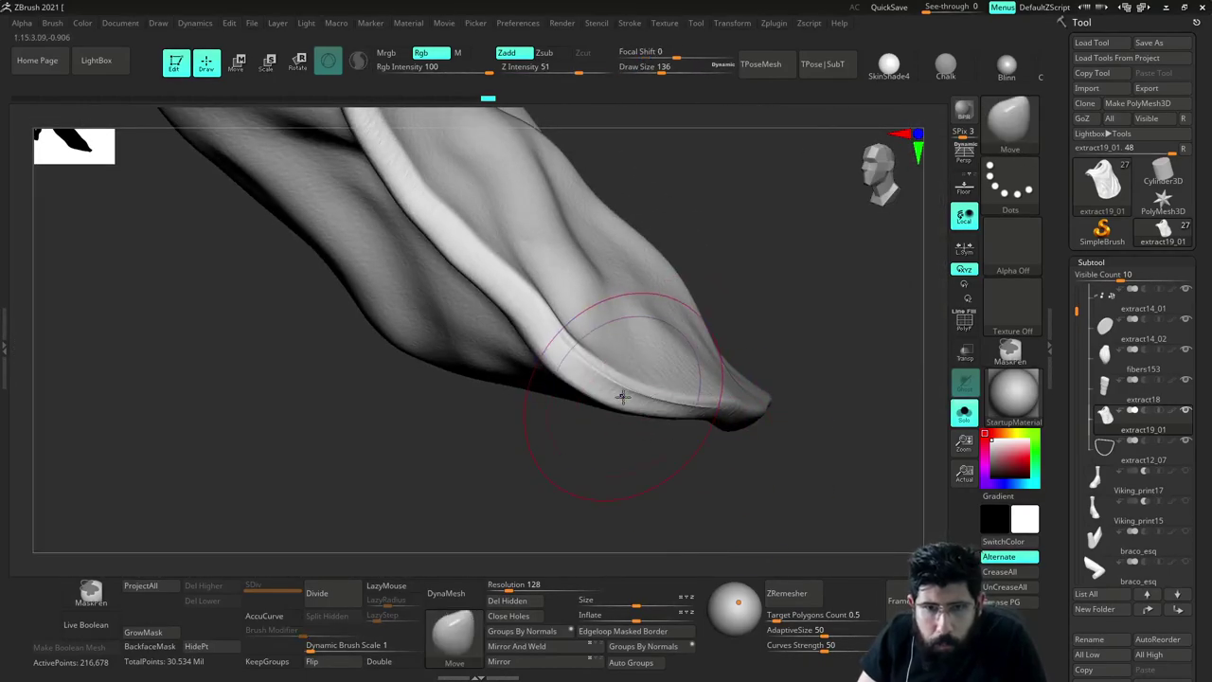
pyautogui.press('s')
pyautogui.moveTo(623, 396); pyautogui.dragTo(615, 398)
pyautogui.keyDown('shift'); pyautogui.click(558, 68); pyautogui.keyUp('shift')
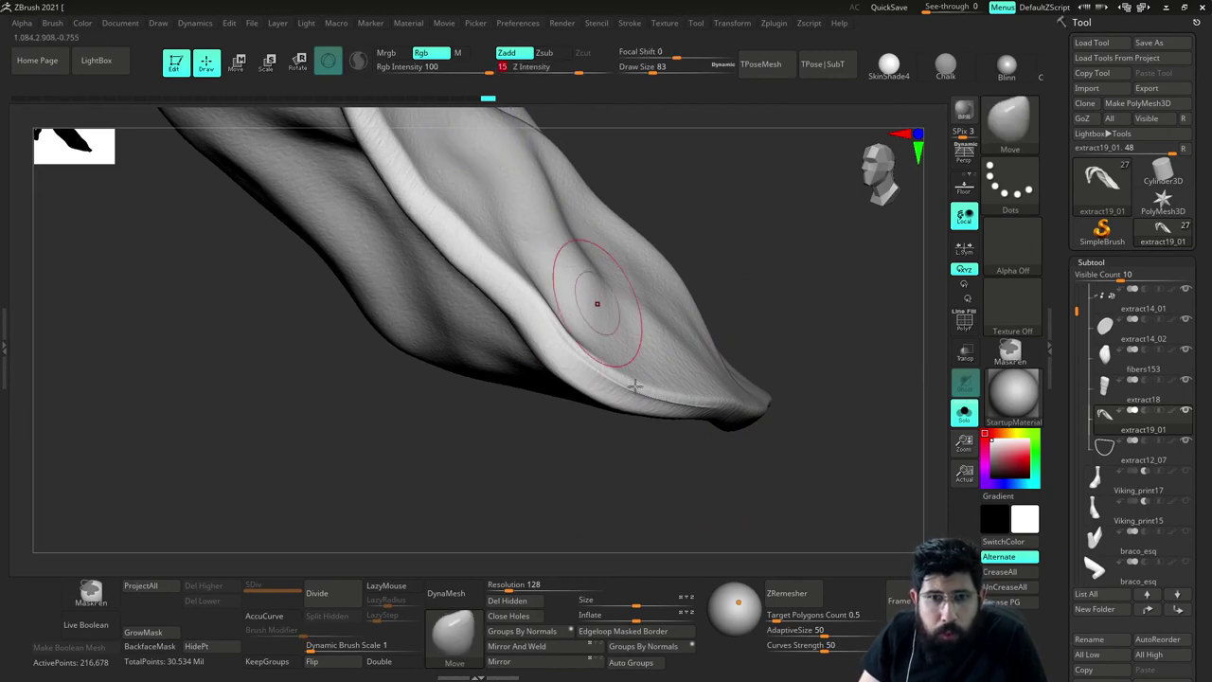
# Try smoothing the cloth's lower side edge and the adjoining folds, and undo the smoothing strokes
pyautogui.moveTo(614, 394)
pyautogui.keyDown('shift'); pyautogui.mouseDown()
pyautogui.moveTo(662, 407)
pyautogui.moveTo(652, 407)
pyautogui.mouseUp(); pyautogui.keyUp('shift')
pyautogui.moveTo(670, 470); pyautogui.dragTo(730, 466)
pyautogui.hotkey('shift', 's')
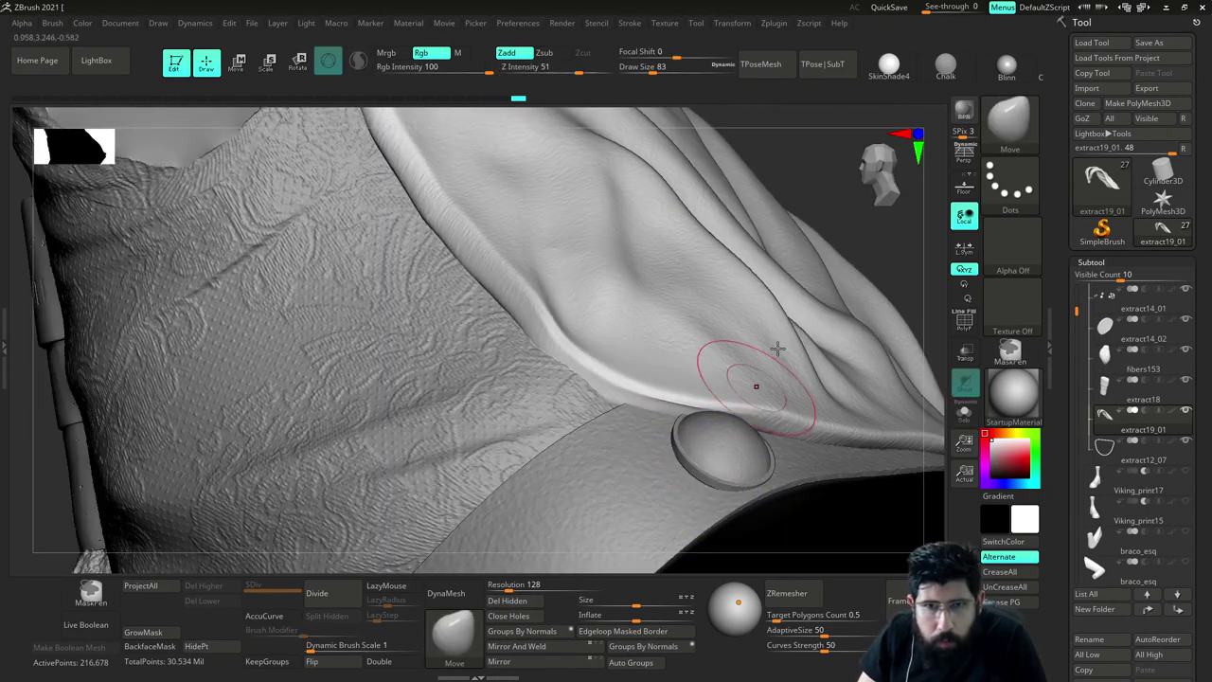
pyautogui.keyDown('shift'); pyautogui.moveTo(805, 308); pyautogui.dragTo(830, 271); pyautogui.keyUp('shift')
pyautogui.hotkey('ctrl', 'z')
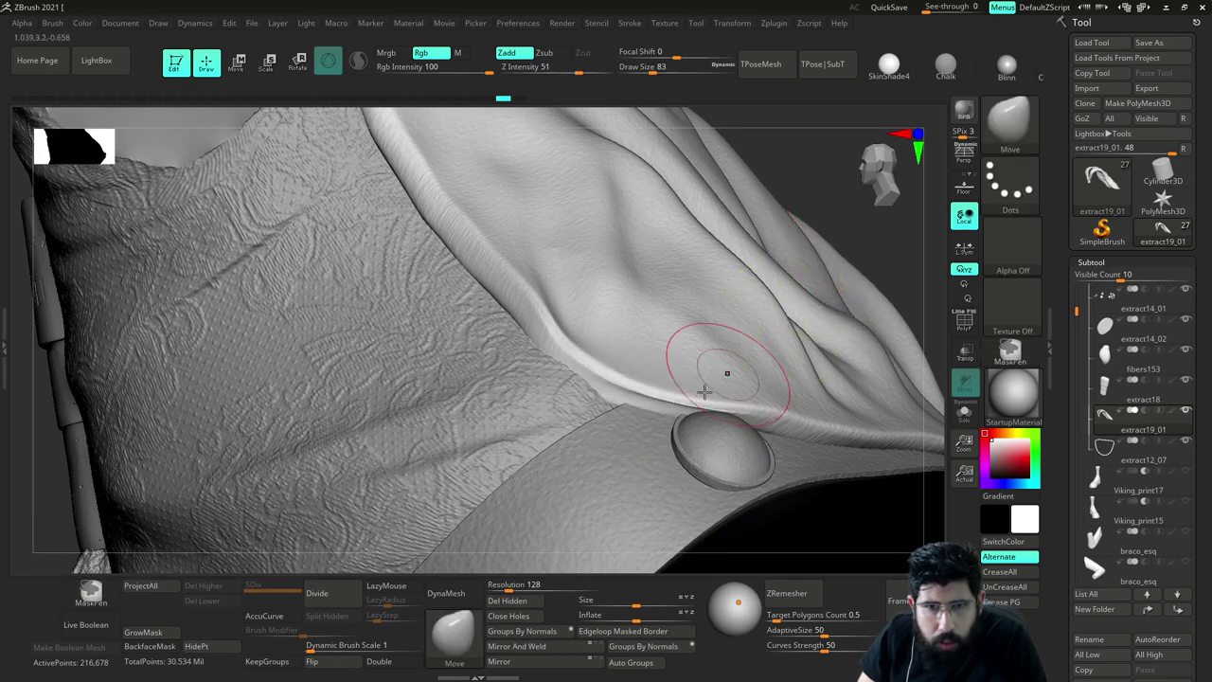
pyautogui.hotkey('ctrl', 'z')
# Set the Move brush draw size to 54 and isolate the cloth around the underside of its lower edge
pyautogui.press('s')
pyautogui.moveTo(668, 414); pyautogui.dragTo(661, 413)
pyautogui.hotkey('shift', 's')
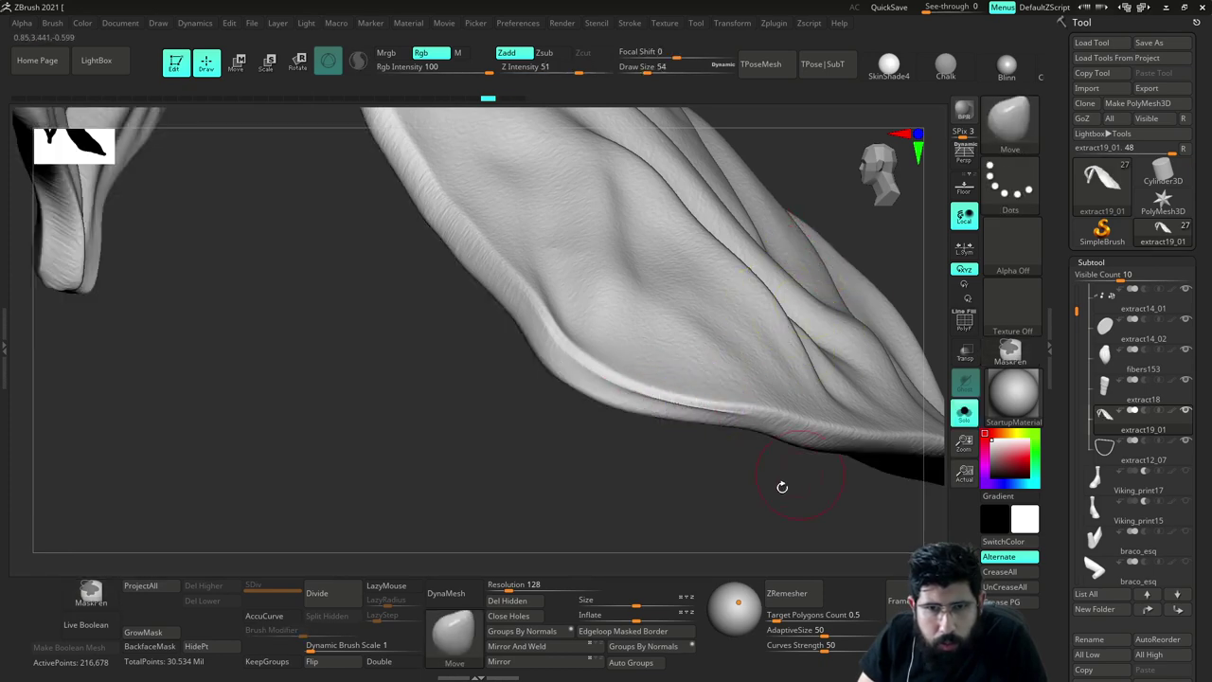
pyautogui.moveTo(782, 487); pyautogui.dragTo(731, 498)
pyautogui.moveTo(834, 393)
pyautogui.mouseDown()
pyautogui.moveTo(844, 427)
pyautogui.moveTo(827, 411)
pyautogui.moveTo(834, 367)
pyautogui.moveTo(832, 386)
pyautogui.mouseUp()
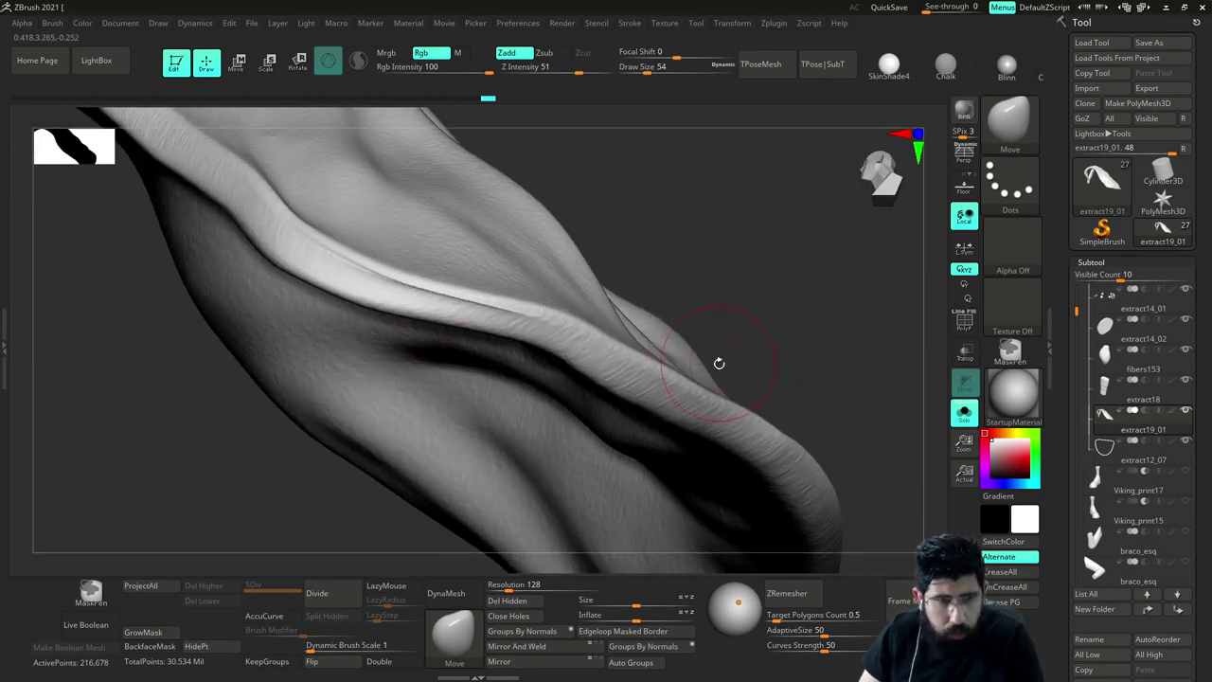
# Flatten the ridge along the cloth's lower edge with the hPolish brush at draw size 18 and Z intensity 37
pyautogui.press('b')
pyautogui.press('h')
pyautogui.press('p')
pyautogui.moveTo(729, 335); pyautogui.dragTo(762, 318)
pyautogui.press('s')
pyautogui.hotkey('ctrl', 'z')
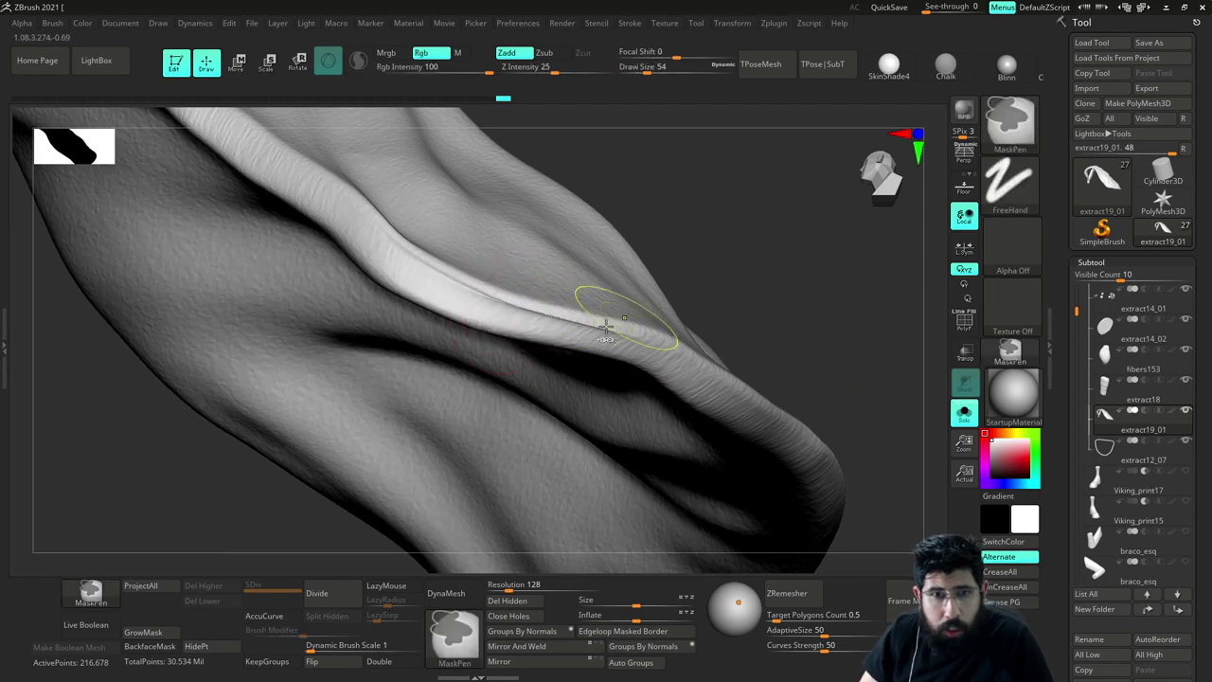
pyautogui.press('s')
pyautogui.moveTo(537, 323)
pyautogui.mouseDown()
pyautogui.moveTo(507, 291)
pyautogui.moveTo(519, 309)
pyautogui.moveTo(503, 303)
pyautogui.moveTo(560, 322)
pyautogui.mouseUp()
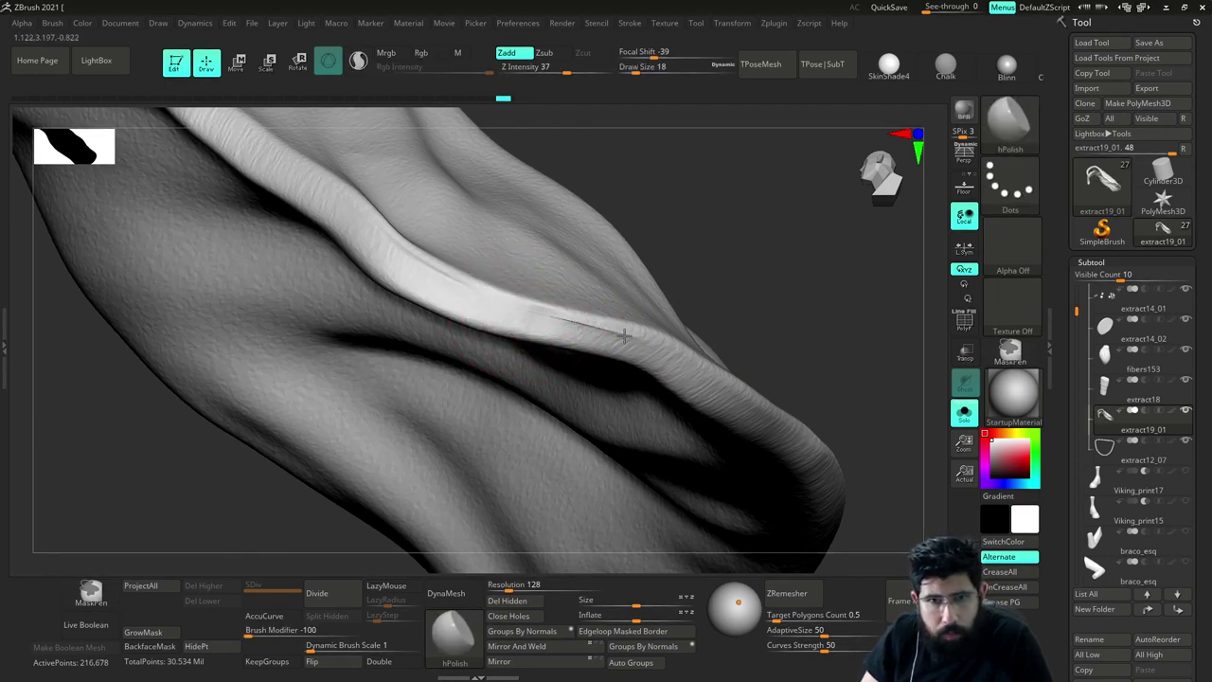
pyautogui.moveTo(471, 298); pyautogui.dragTo(661, 339)
# Build up the cloth's lower edge with the Clay brush at draw size 41, with Rgb turned off
pyautogui.press('b')
pyautogui.press('c')
pyautogui.press('l')
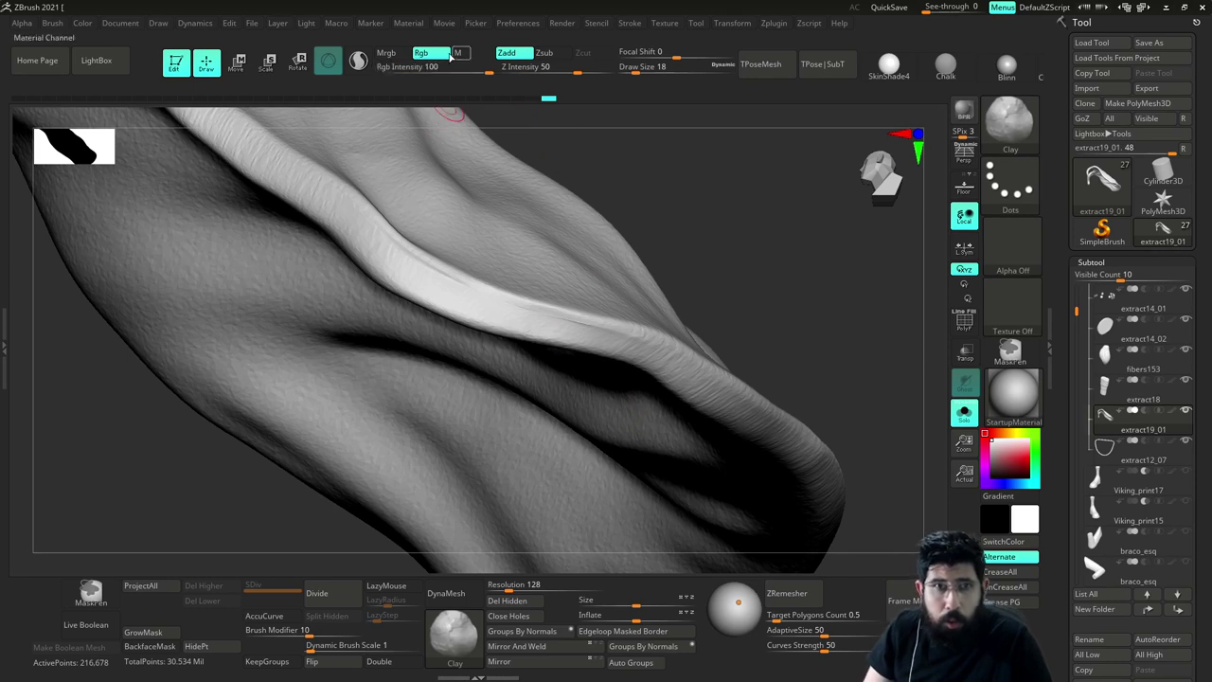
pyautogui.click(440, 57)
pyautogui.moveTo(417, 280)
pyautogui.mouseDown()
pyautogui.moveTo(457, 309)
pyautogui.moveTo(451, 298)
pyautogui.moveTo(598, 323)
pyautogui.mouseUp()
pyautogui.hotkey('ctrl', 'z')
pyautogui.press('s')
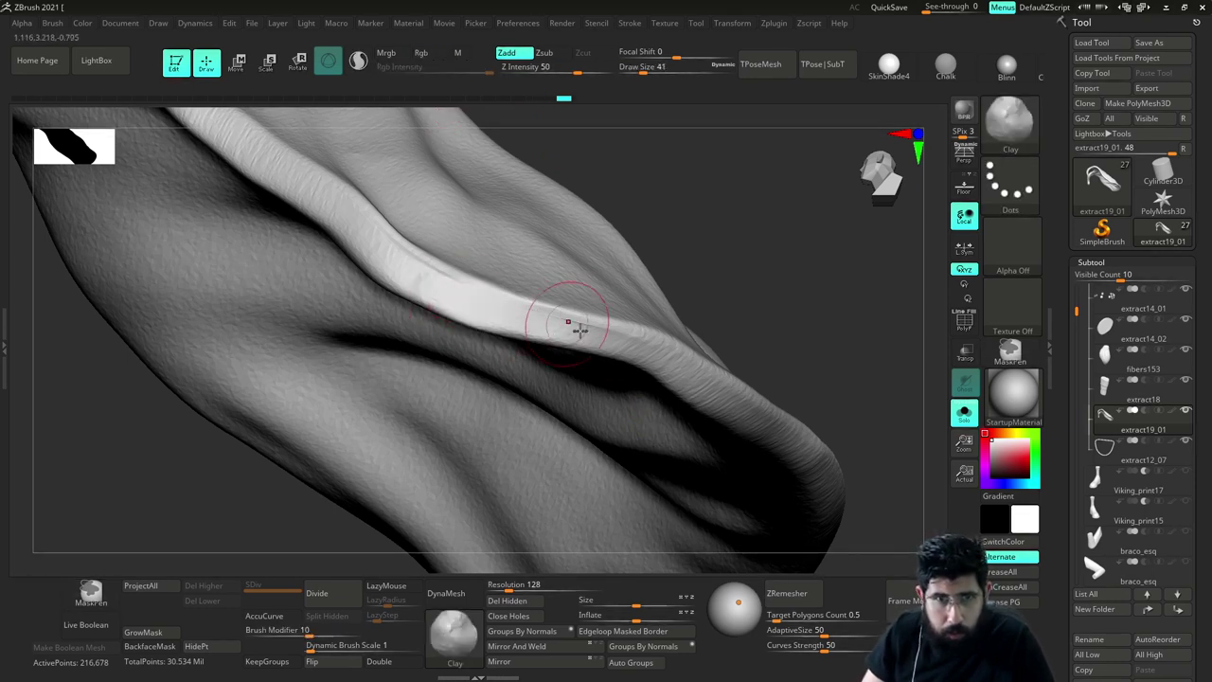
# Examine the cloth's wireframe and its fit on the whole torso from several angles
pyautogui.moveTo(805, 284)
pyautogui.mouseDown()
pyautogui.moveTo(770, 335)
pyautogui.moveTo(684, 365)
pyautogui.moveTo(679, 397)
pyautogui.moveTo(650, 247)
pyautogui.moveTo(732, 319)
pyautogui.moveTo(752, 379)
pyautogui.moveTo(782, 380)
pyautogui.moveTo(791, 453)
pyautogui.moveTo(785, 348)
pyautogui.moveTo(575, 380)
pyautogui.mouseUp()
pyautogui.hotkey('alt', 's')
pyautogui.click(964, 323)
pyautogui.moveTo(671, 328)
pyautogui.mouseDown()
pyautogui.moveTo(720, 315)
pyautogui.moveTo(650, 306)
pyautogui.moveTo(789, 327)
pyautogui.moveTo(813, 398)
pyautogui.mouseUp()
pyautogui.click(964, 323)
pyautogui.press('s')
pyautogui.moveTo(724, 414); pyautogui.dragTo(741, 415)
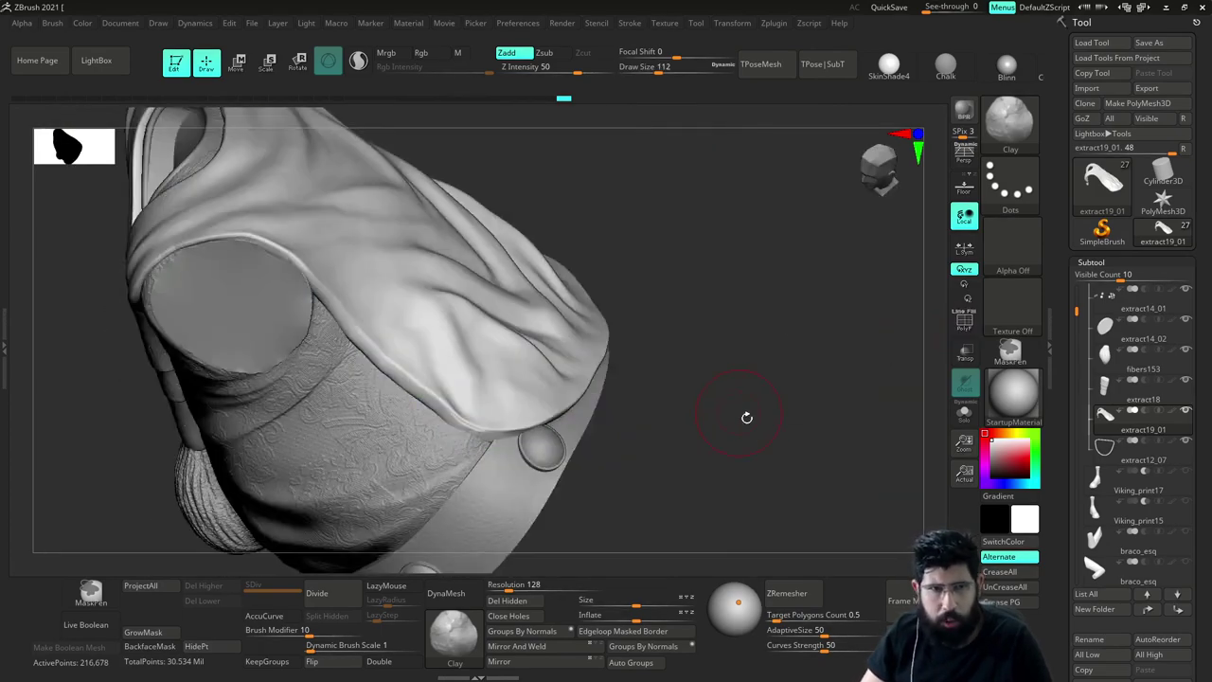
pyautogui.moveTo(755, 368); pyautogui.dragTo(787, 411)
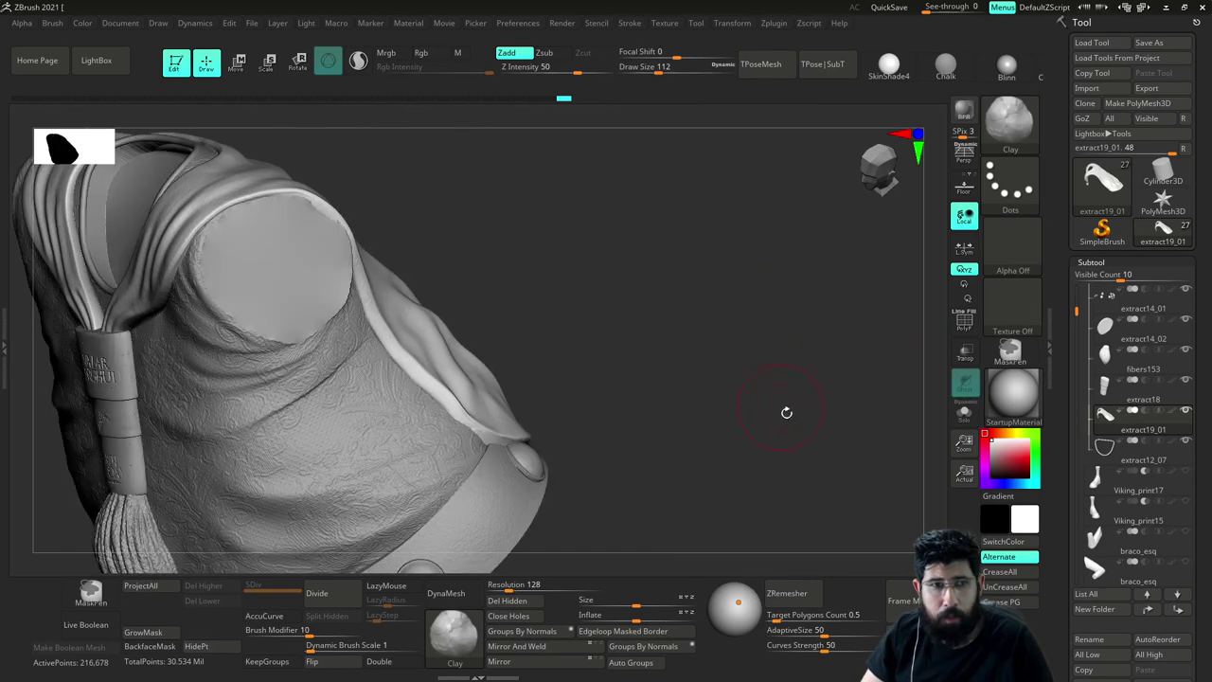
pyautogui.moveTo(1077, 309); pyautogui.dragTo(1074, 278)
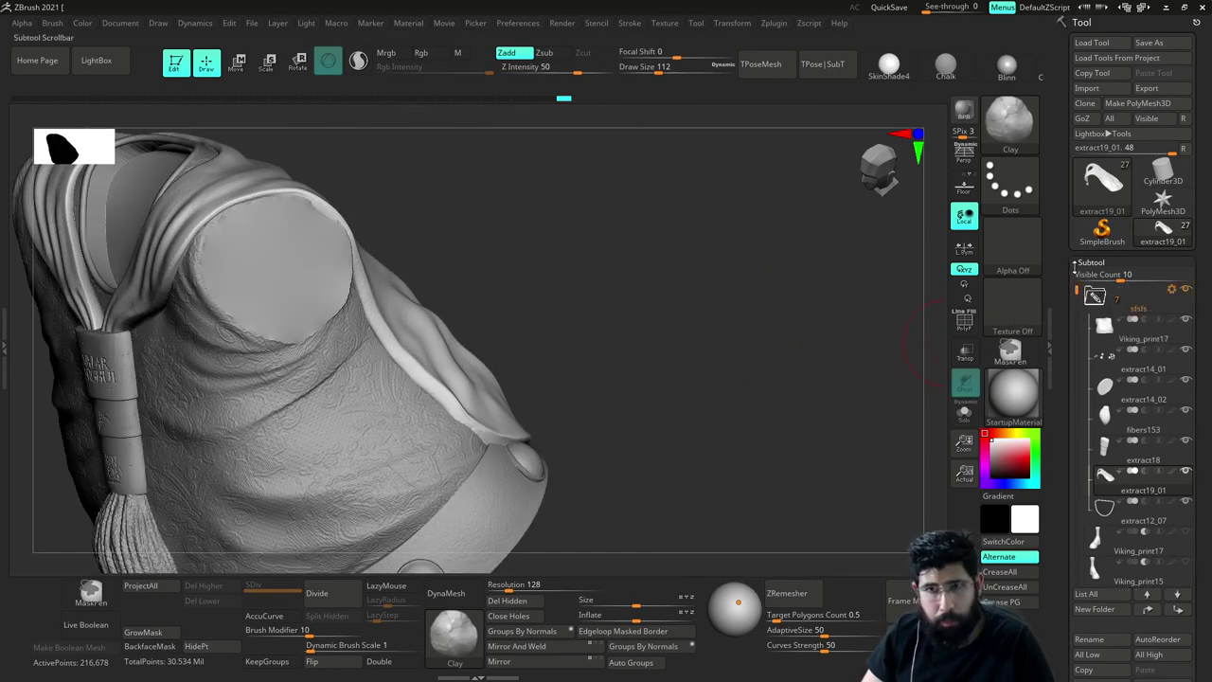
pyautogui.moveTo(793, 351); pyautogui.dragTo(864, 339)
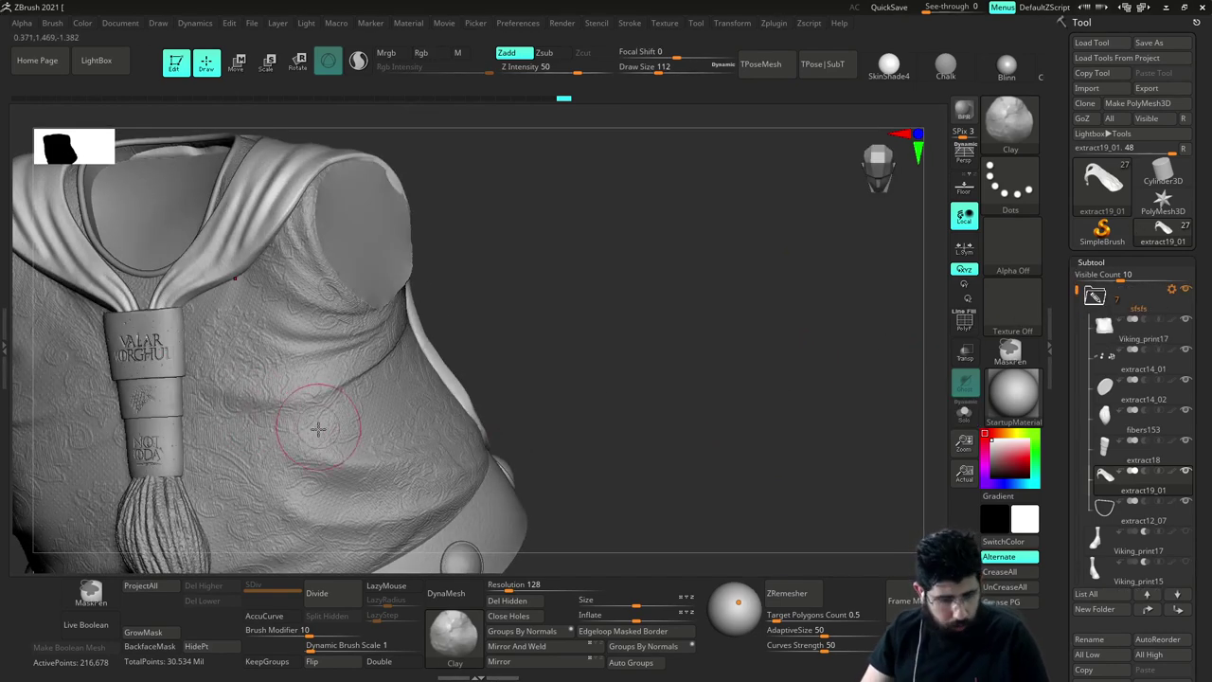
# Switch to the Move brush and set its draw size to 35
pyautogui.press('b')
pyautogui.press('m')
pyautogui.press('v')
pyautogui.press('s')
pyautogui.moveTo(168, 455); pyautogui.dragTo(155, 447)
# Check the engraved tassel holder, the tassel and the torso body by making each the active subtool in turn
pyautogui.keyDown('alt'); pyautogui.click(177, 435); pyautogui.keyUp('alt')
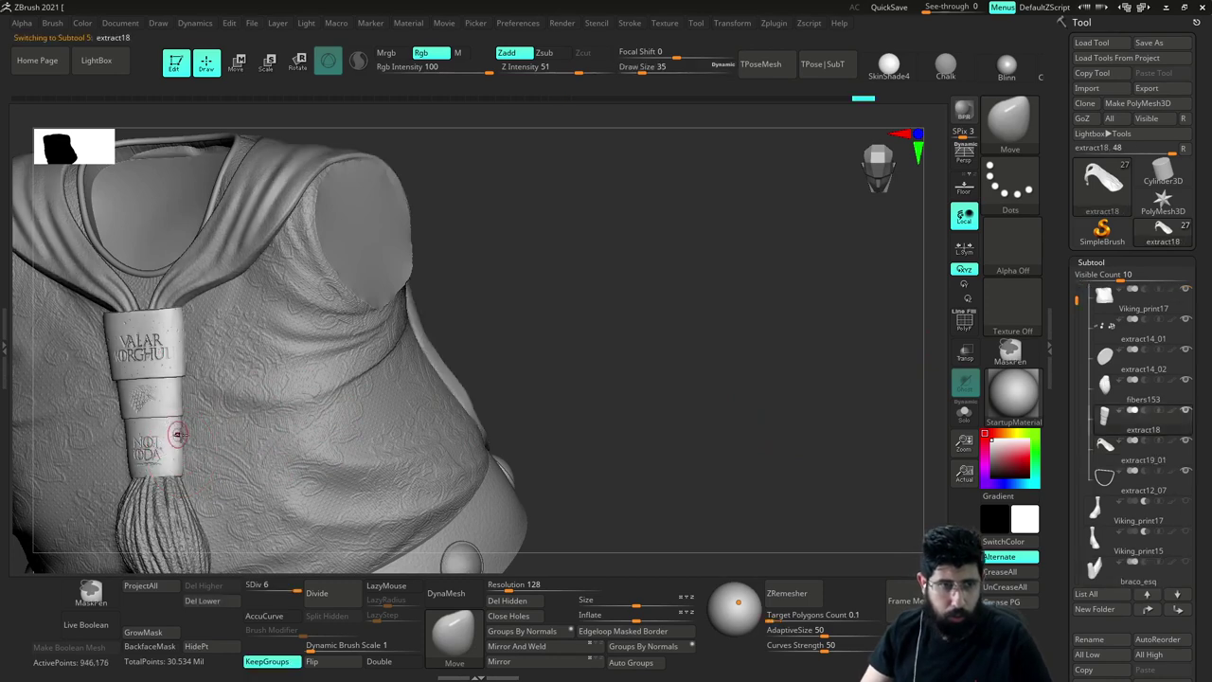
pyautogui.keyDown('alt'); pyautogui.click(185, 525); pyautogui.keyUp('alt')
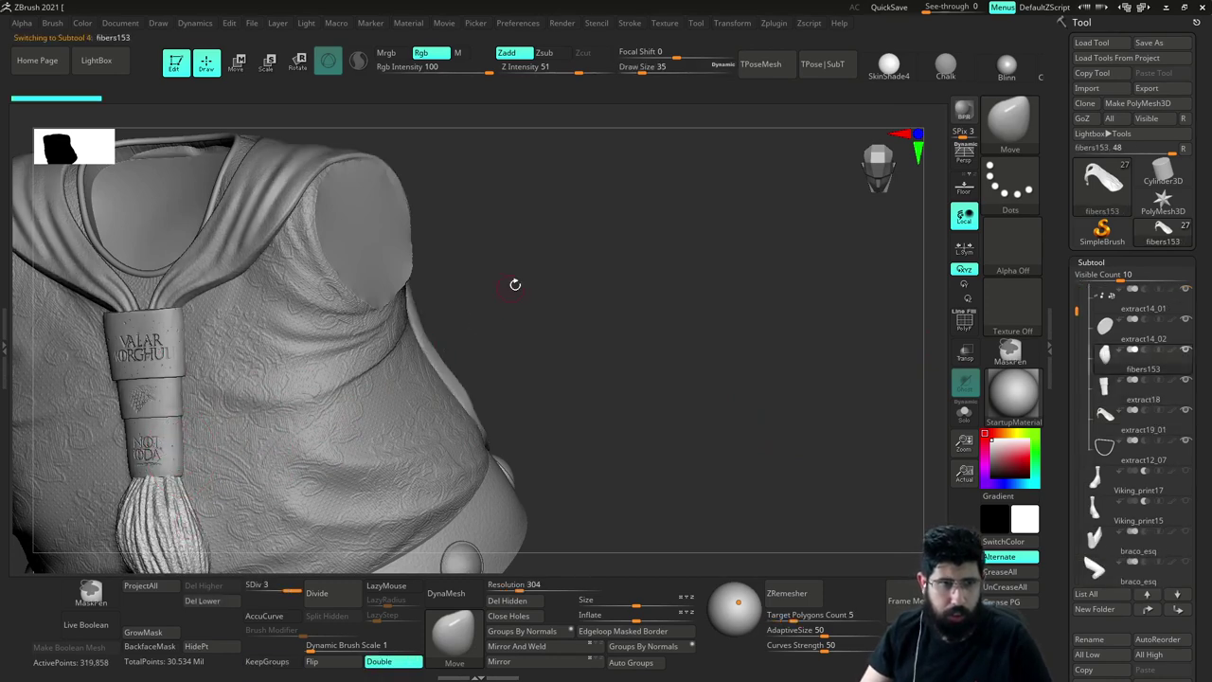
pyautogui.keyDown('alt'); pyautogui.moveTo(515, 284); pyautogui.dragTo(555, 332); pyautogui.keyUp('alt')
pyautogui.keyDown('alt'); pyautogui.click(344, 469); pyautogui.keyUp('alt')
pyautogui.keyDown('alt'); pyautogui.moveTo(669, 427); pyautogui.dragTo(636, 298); pyautogui.keyUp('alt')
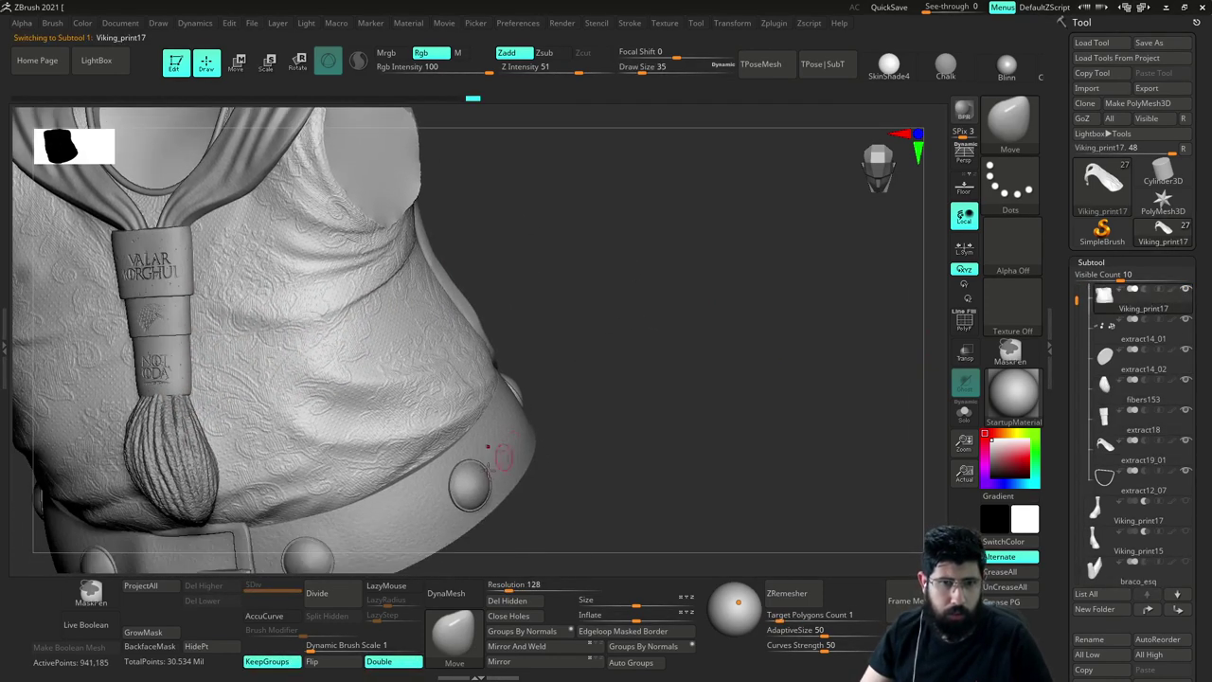
# Make the belt band extract14_02 the active subtool and isolate it
pyautogui.moveTo(657, 398); pyautogui.dragTo(767, 391)
pyautogui.hotkey('shift', 's')
pyautogui.moveTo(752, 403); pyautogui.dragTo(808, 412, button='right')
pyautogui.hotkey('shift', 's')
pyautogui.keyDown('ctrl'); pyautogui.moveTo(796, 455); pyautogui.dragTo(719, 279, button='right'); pyautogui.keyUp('ctrl')
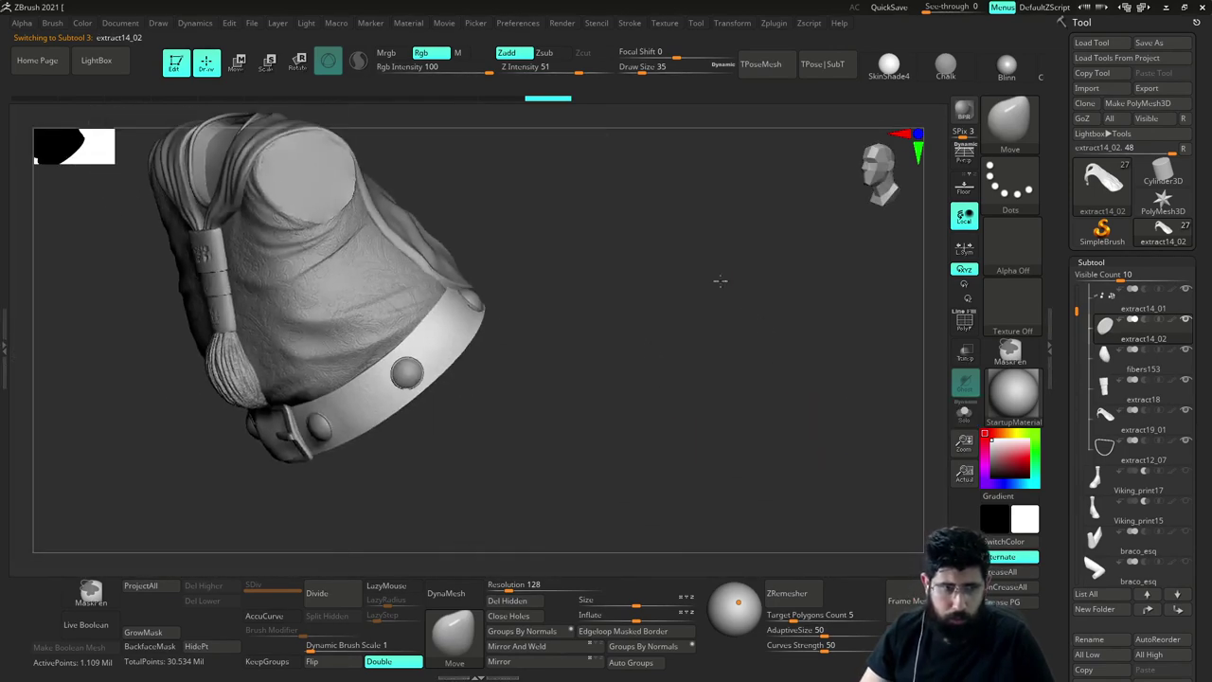
pyautogui.hotkey('shift', 's')
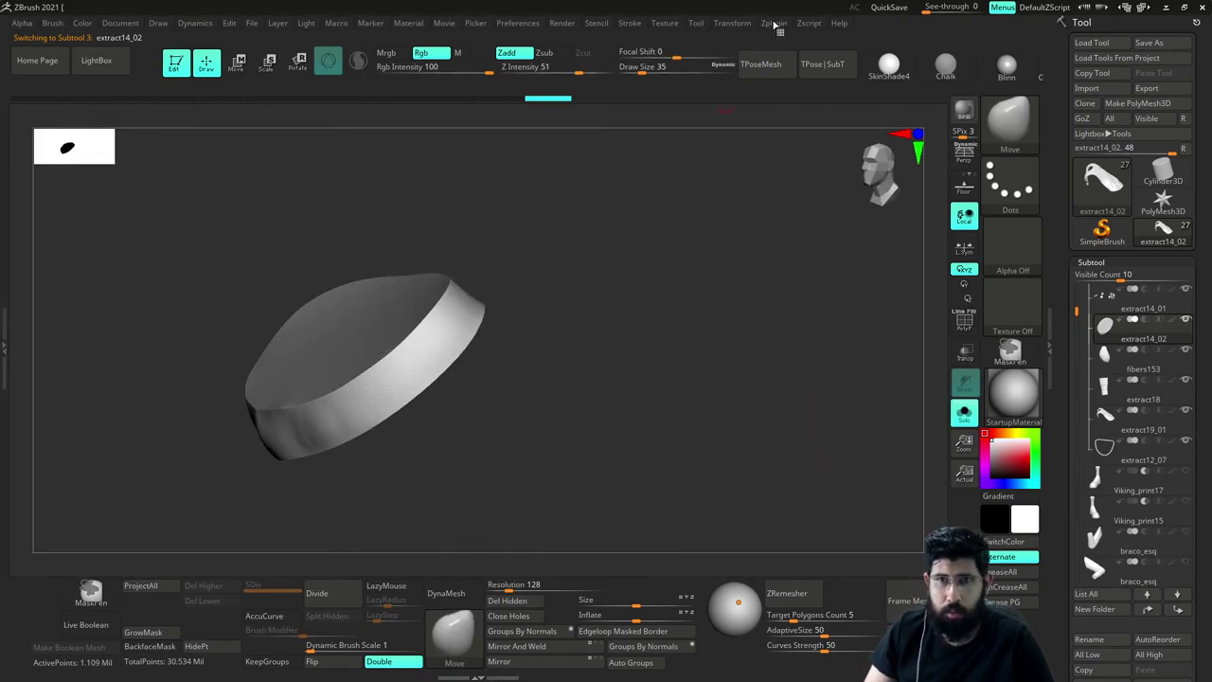
# Pre-process the belt band in Decimation Master and decimate it to 20 %
pyautogui.click(773, 23)
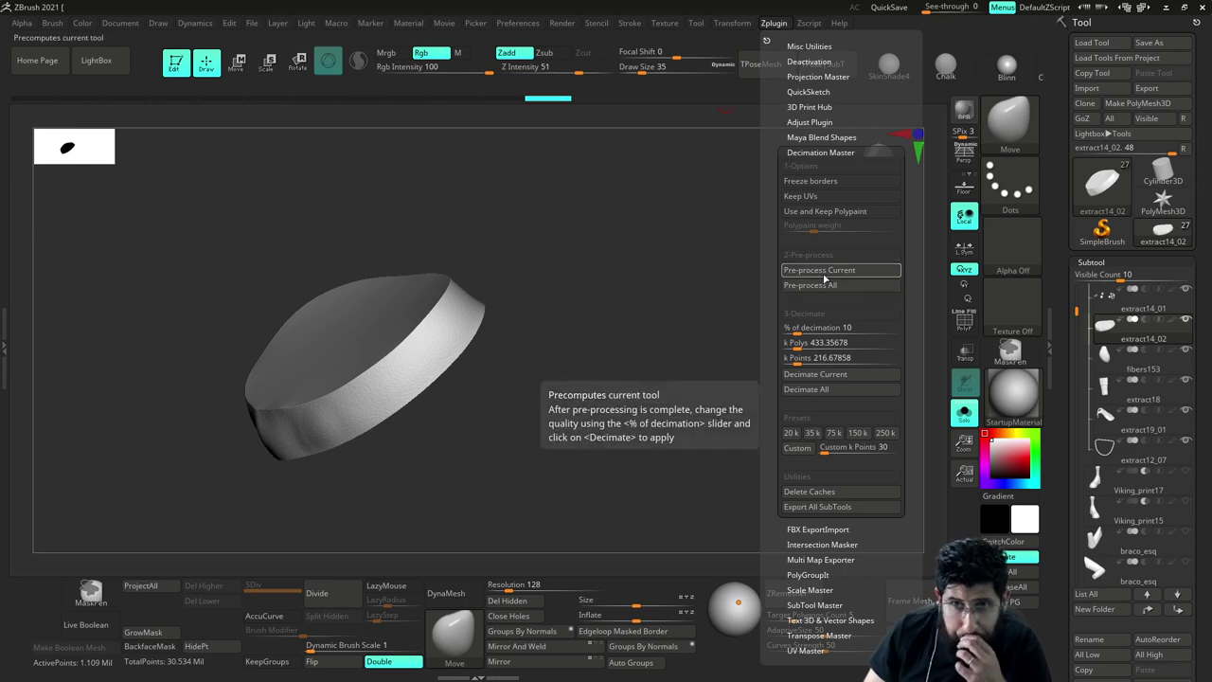
pyautogui.click(817, 286)
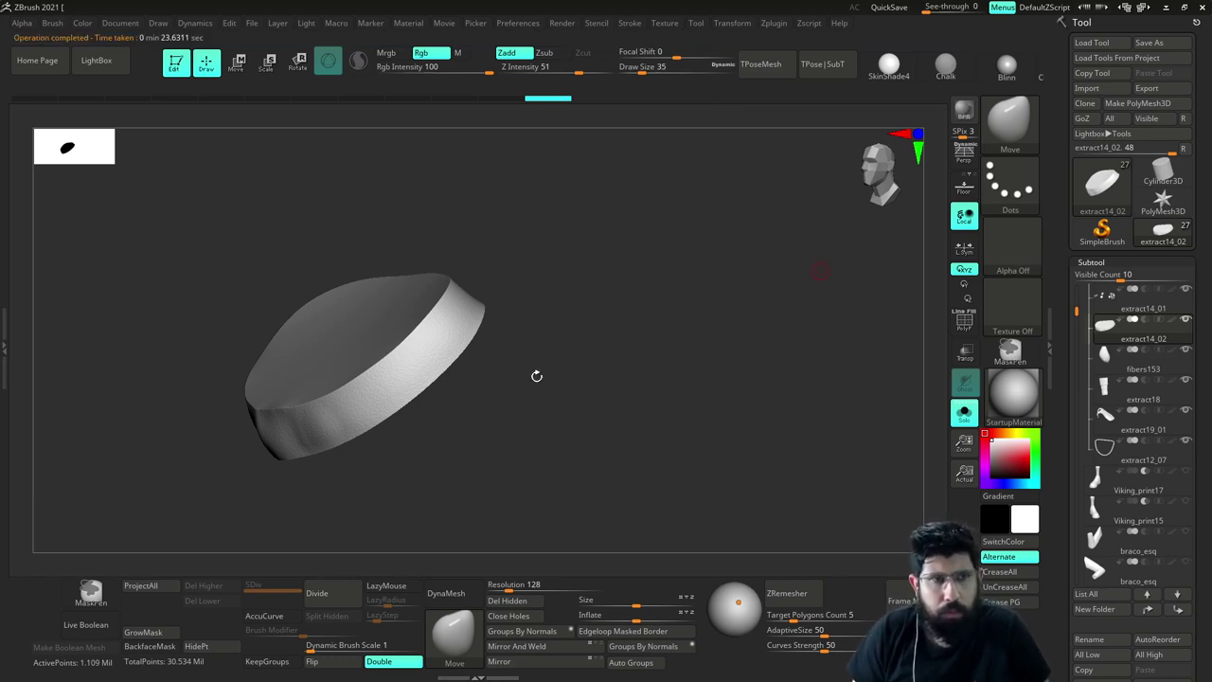
pyautogui.moveTo(611, 402); pyautogui.dragTo(639, 387)
pyautogui.click(773, 26)
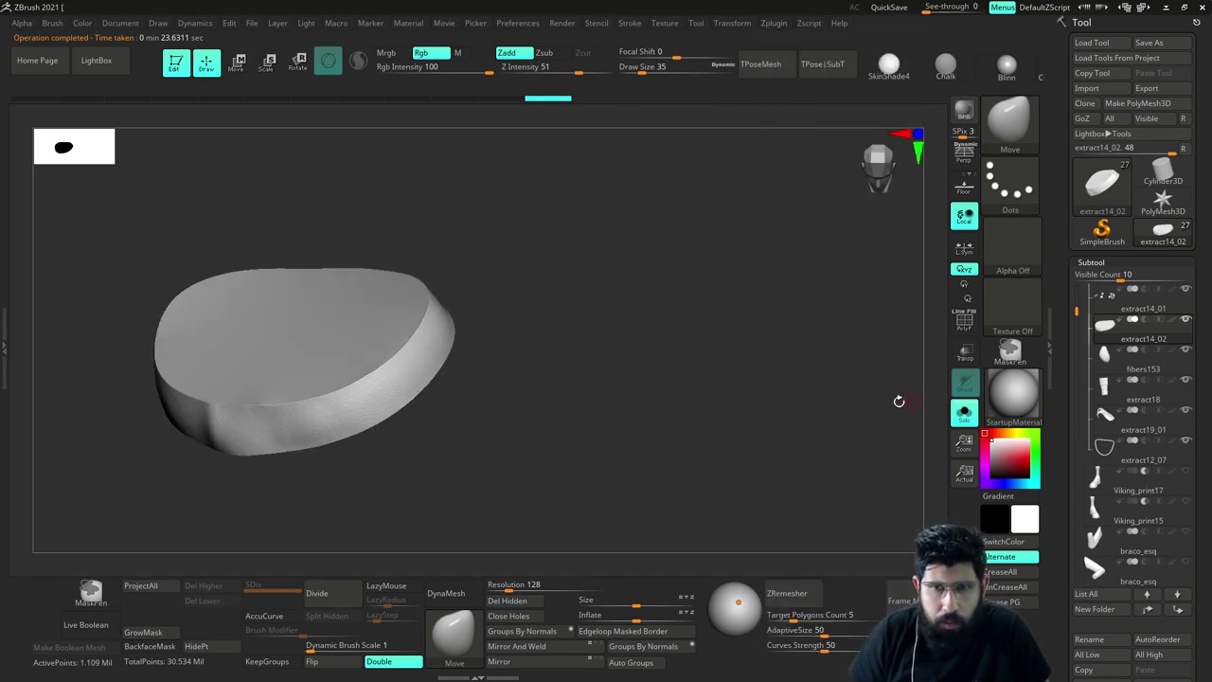
pyautogui.click(777, 26)
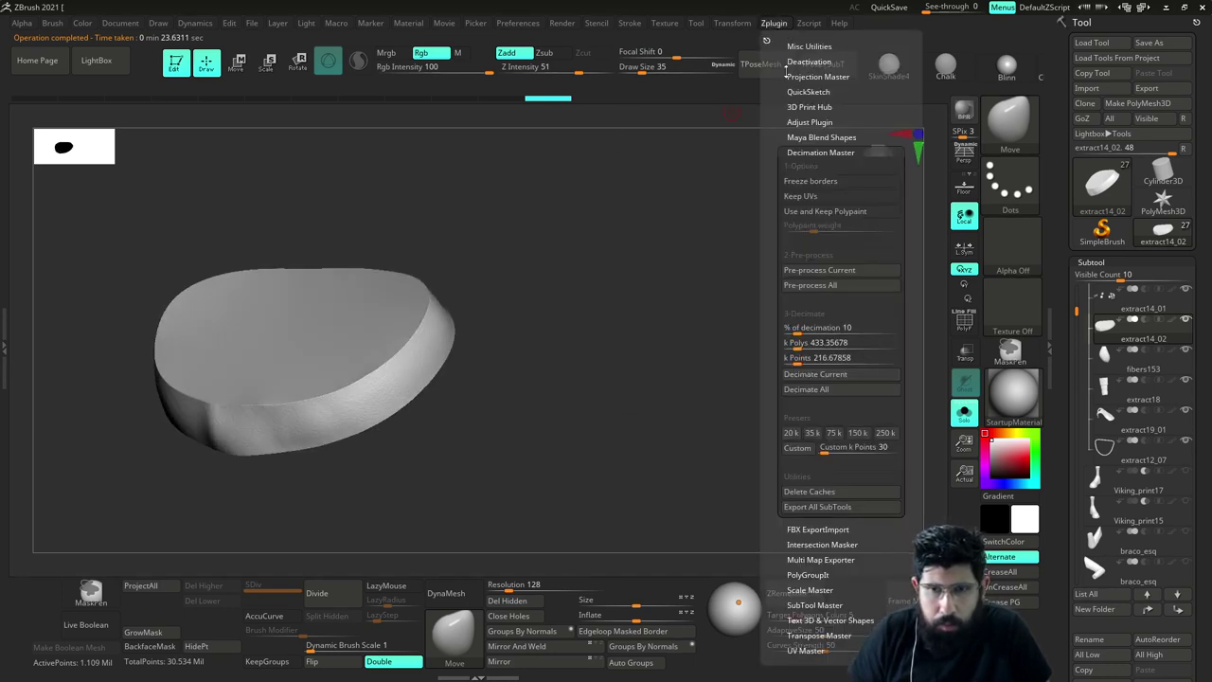
pyautogui.click(827, 325)
pyautogui.write('20')
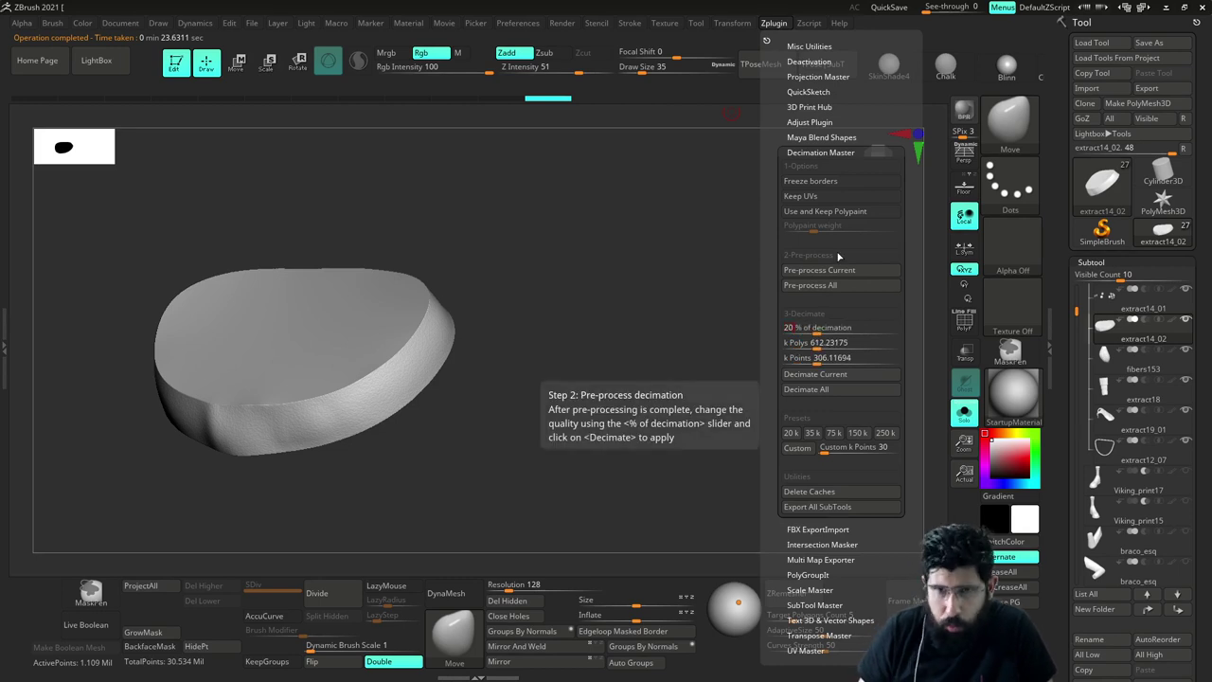
pyautogui.click(775, 24)
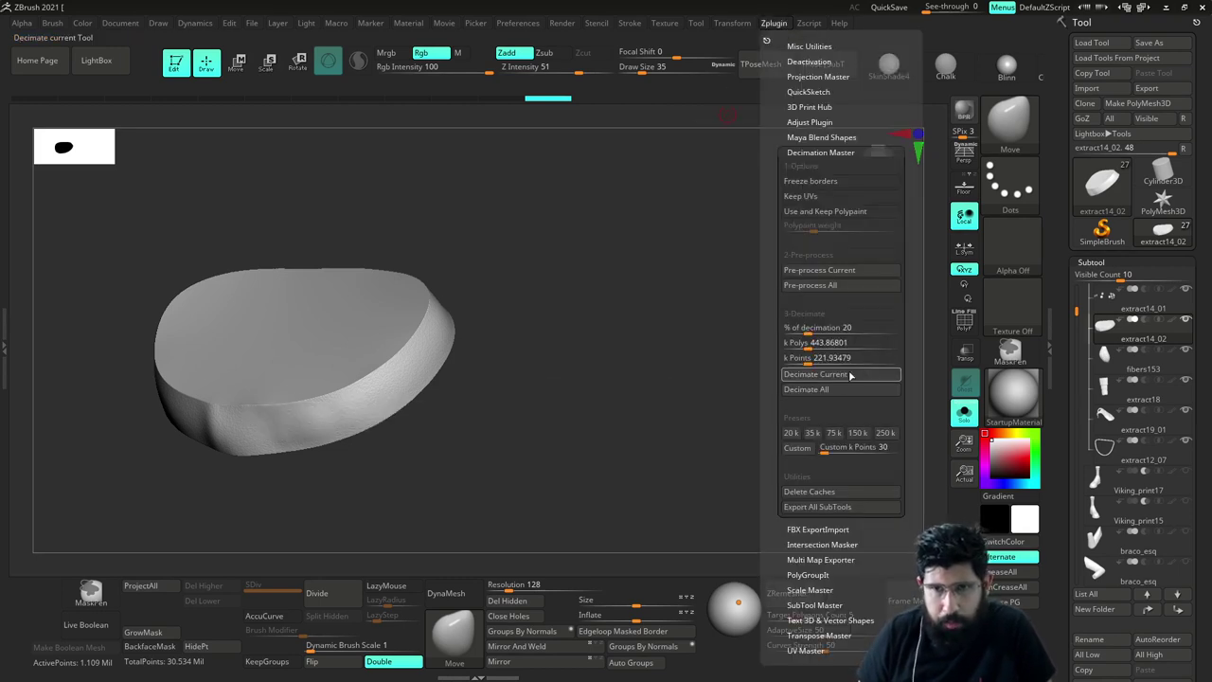
pyautogui.click(820, 376)
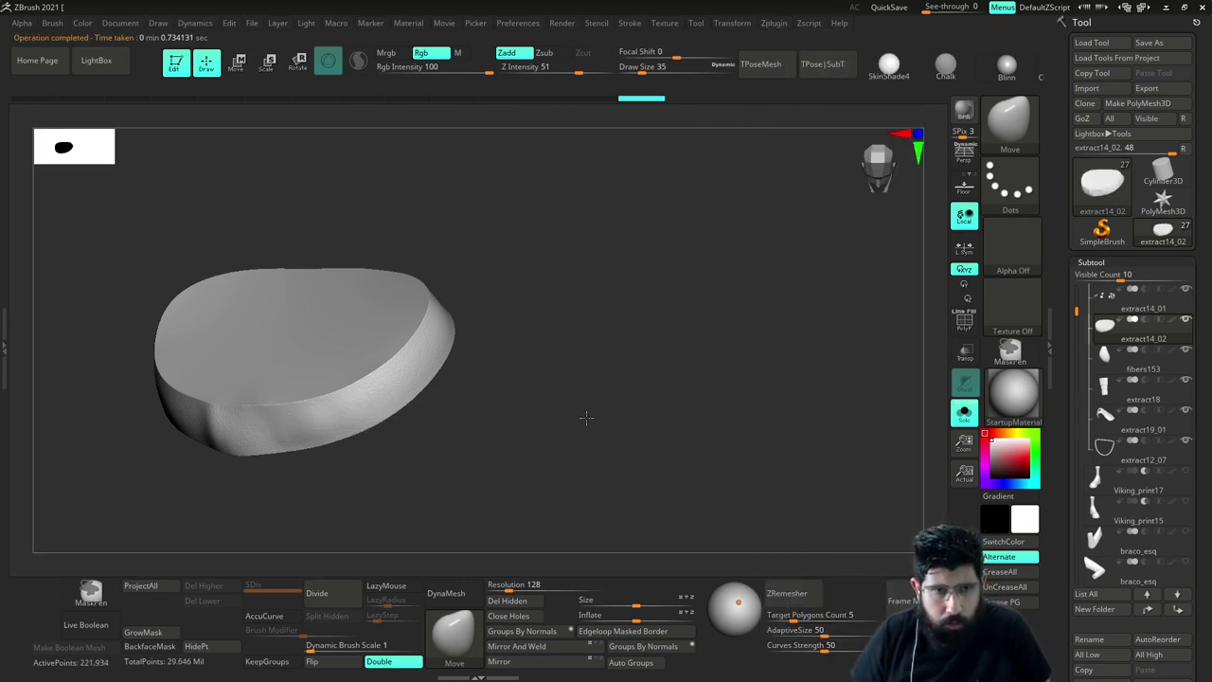
# Show all torso parts again and save the tool as Viking_print17, replacing the existing file
pyautogui.moveTo(586, 418); pyautogui.dragTo(584, 389)
pyautogui.hotkey('shift', 's')
pyautogui.keyDown('alt'); pyautogui.moveTo(634, 452); pyautogui.dragTo(581, 388); pyautogui.keyUp('alt')
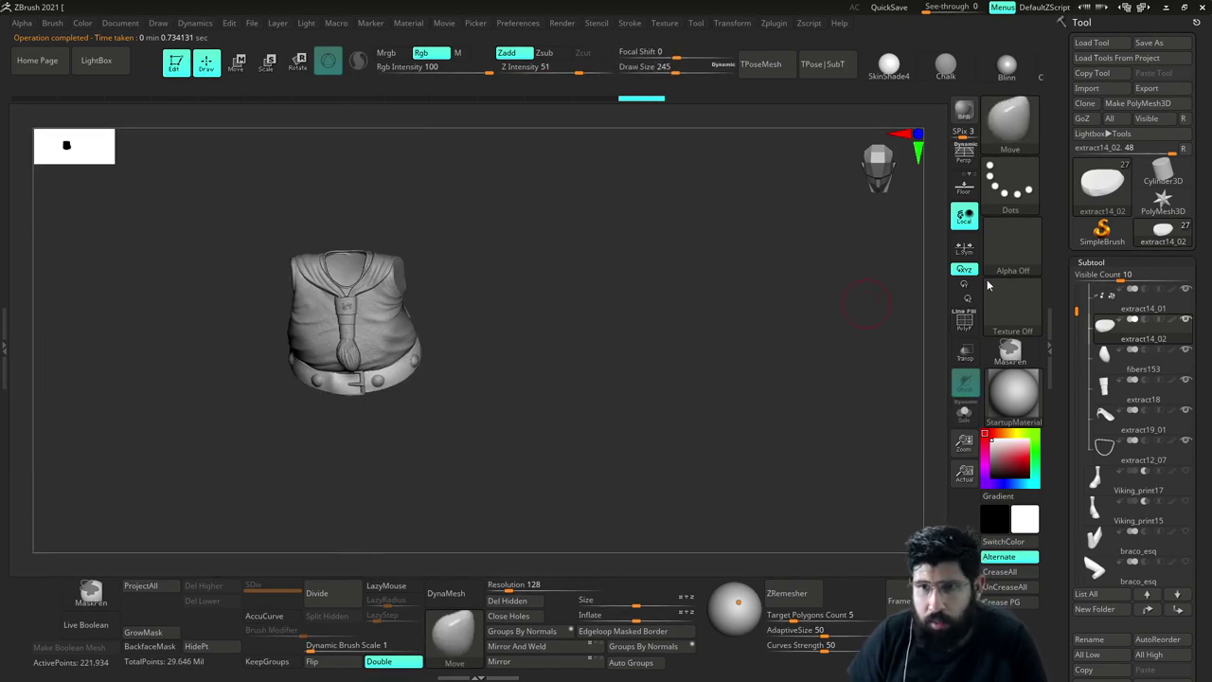
pyautogui.moveTo(1076, 309); pyautogui.dragTo(1073, 275)
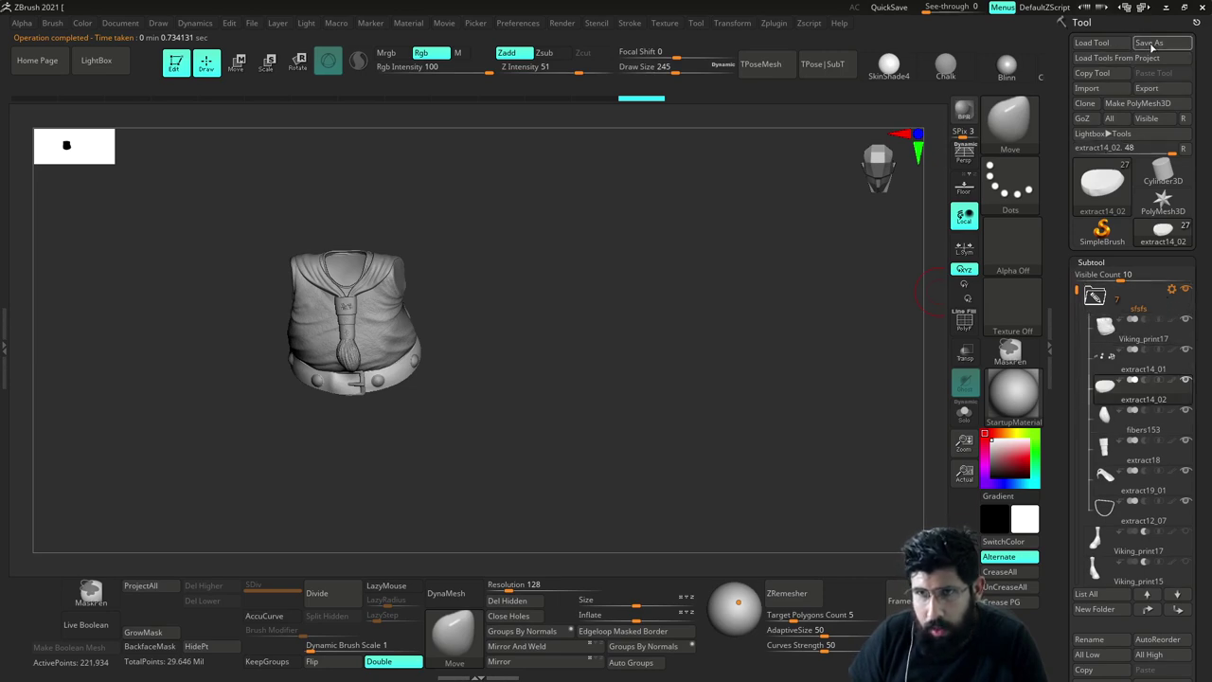
pyautogui.click(1148, 43)
pyautogui.click(1038, 506)
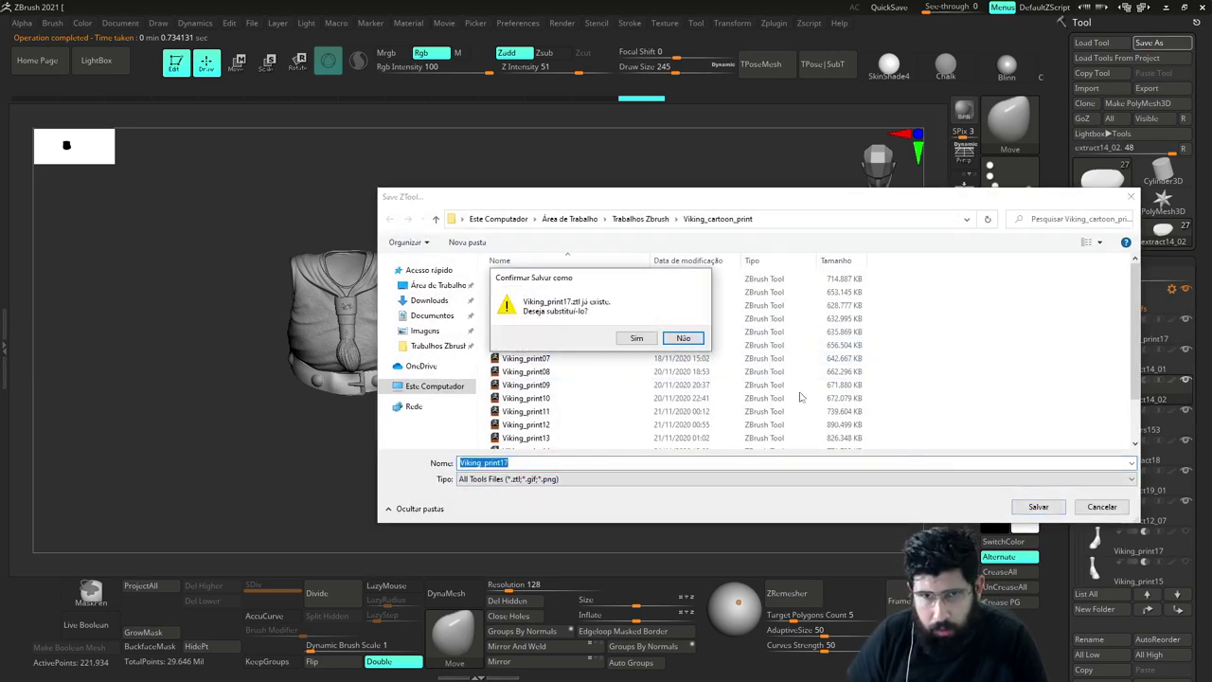
pyautogui.click(637, 338)
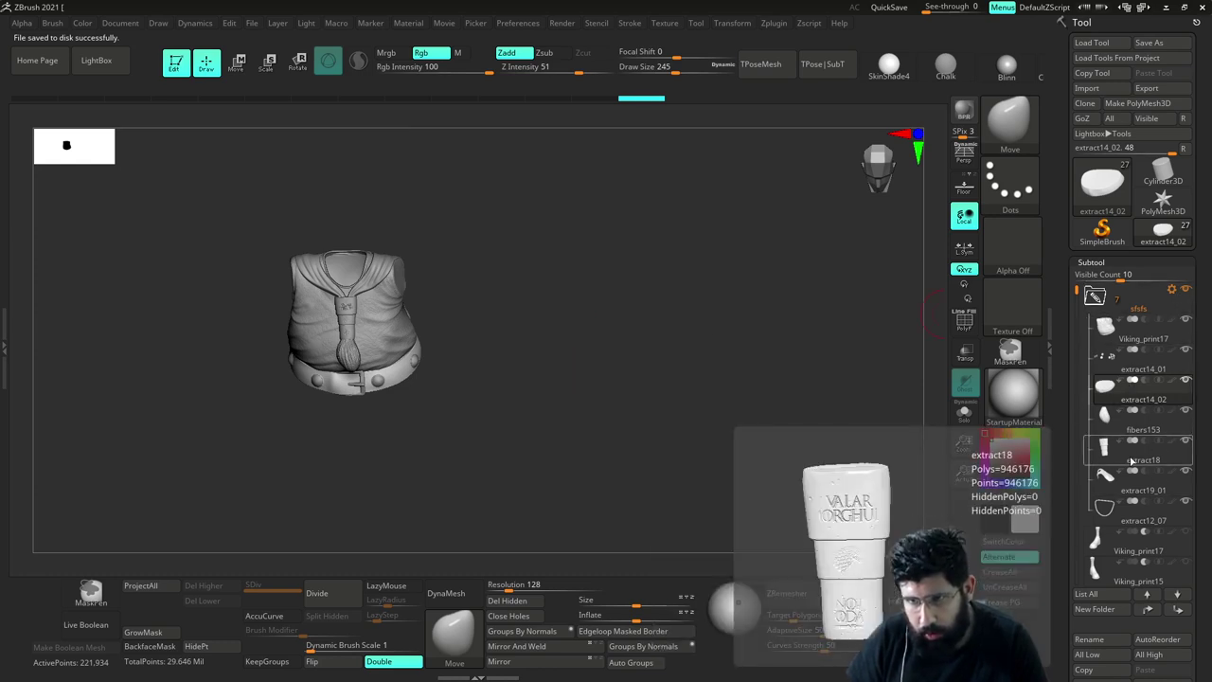
# Run Boolean Folder on the sfsfs folder, then make the resulting merged torso the active subtool and isolate it
pyautogui.click(1172, 289)
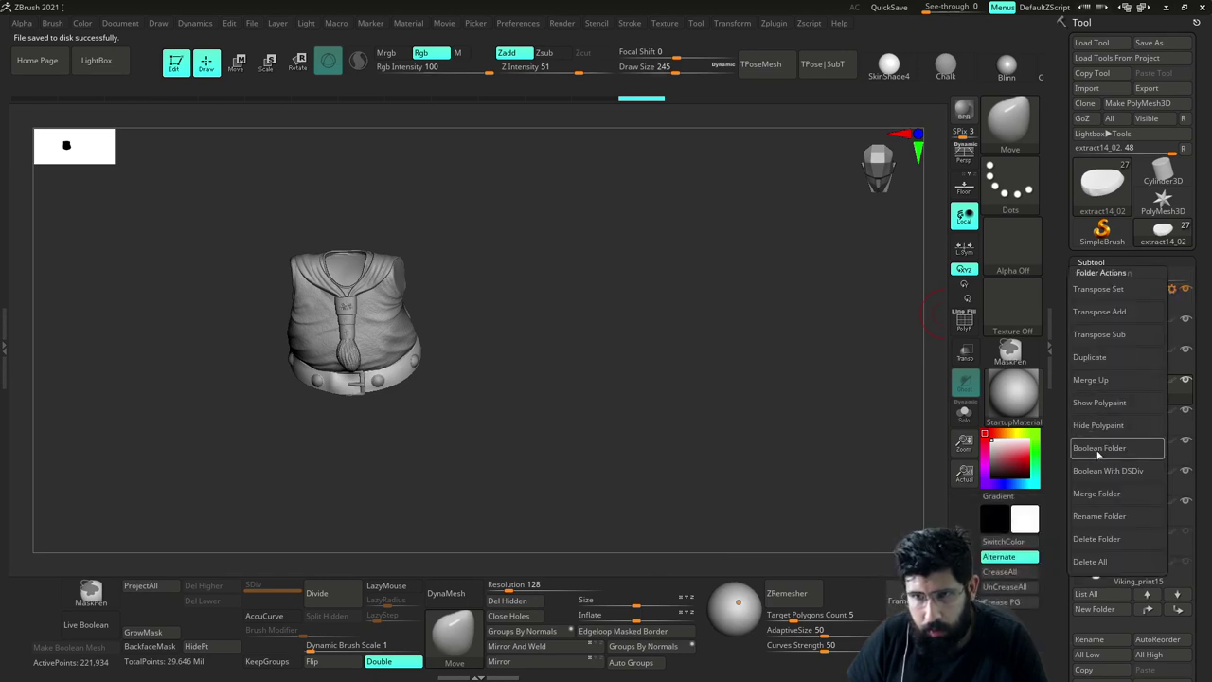
pyautogui.click(1098, 451)
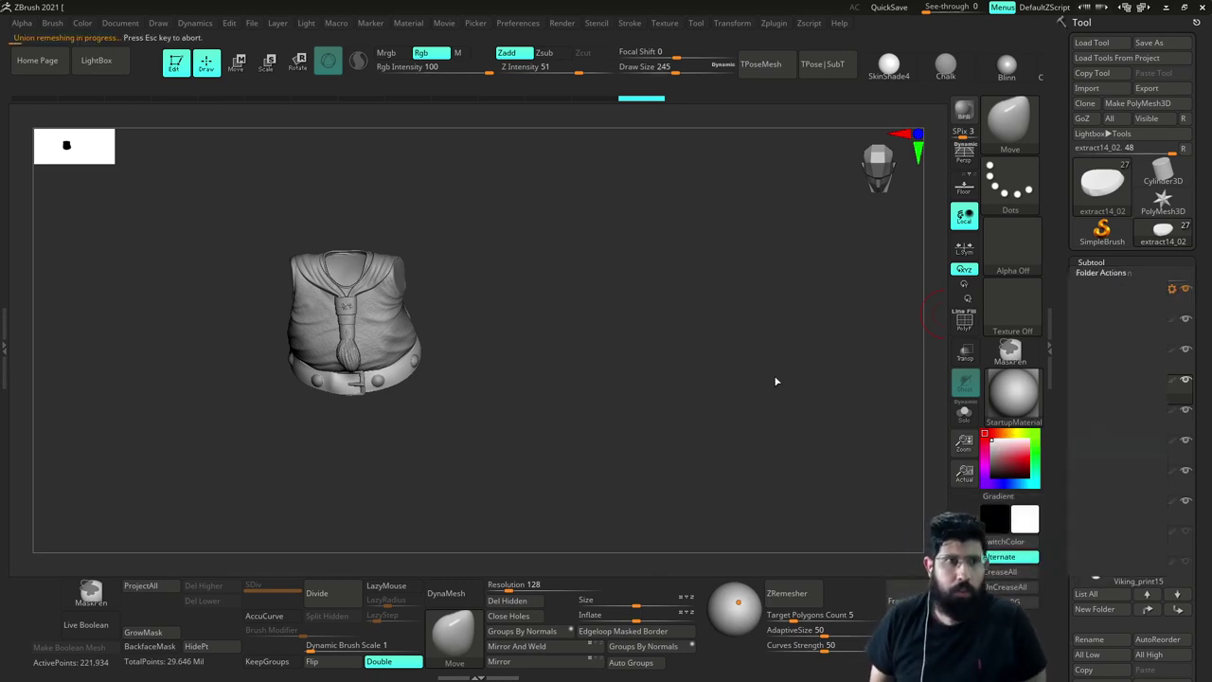
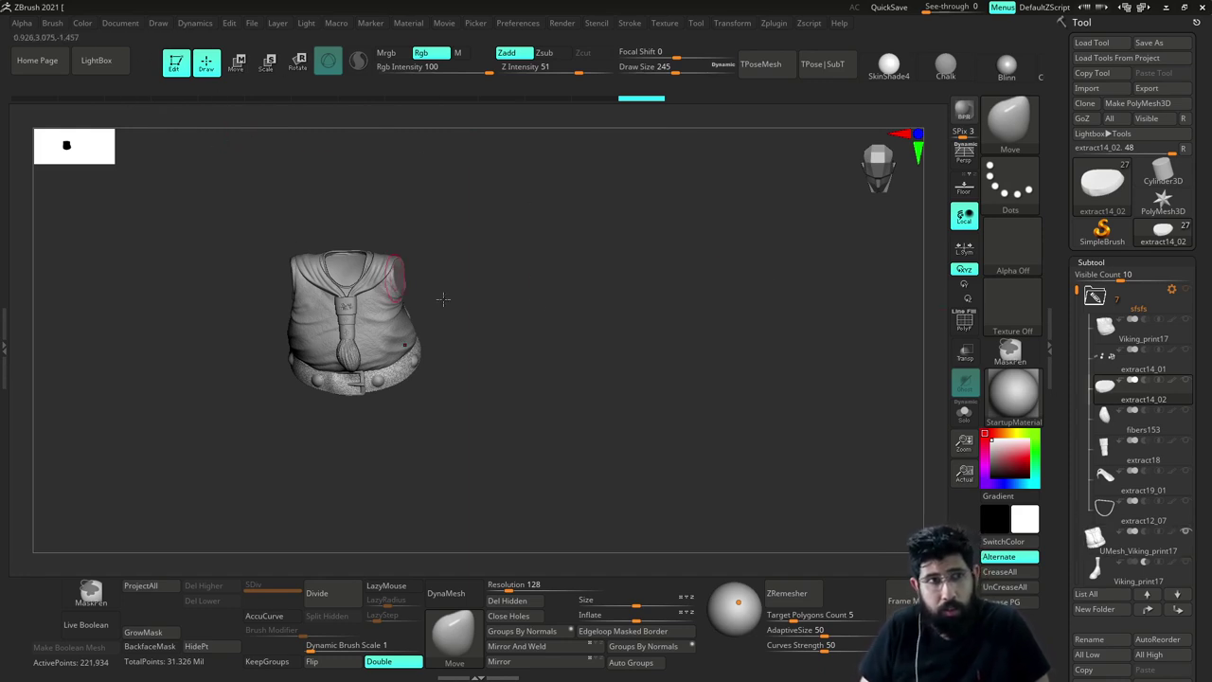
pyautogui.click(1095, 546)
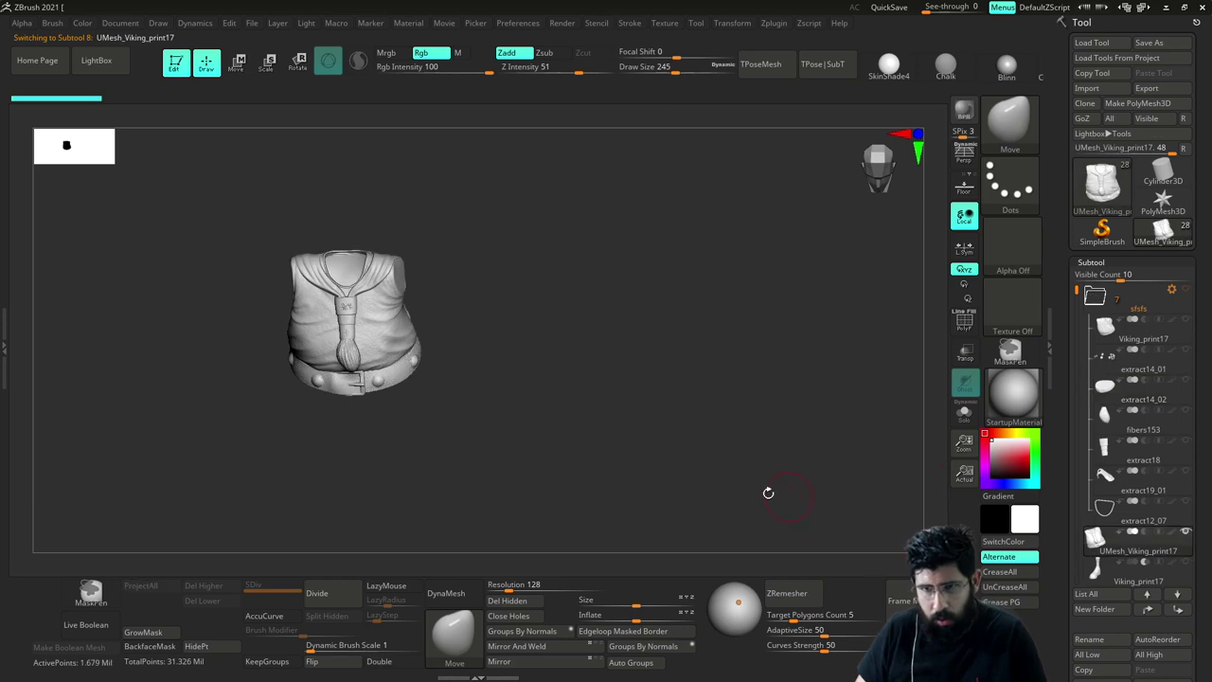
pyautogui.hotkey('shift', 's')
# Examine the merged torso's wireframe and polygroups from several angles, reducing the draw size to 311
pyautogui.moveTo(740, 467); pyautogui.dragTo(736, 462)
pyautogui.press('s')
pyautogui.moveTo(736, 461); pyautogui.dragTo(755, 460)
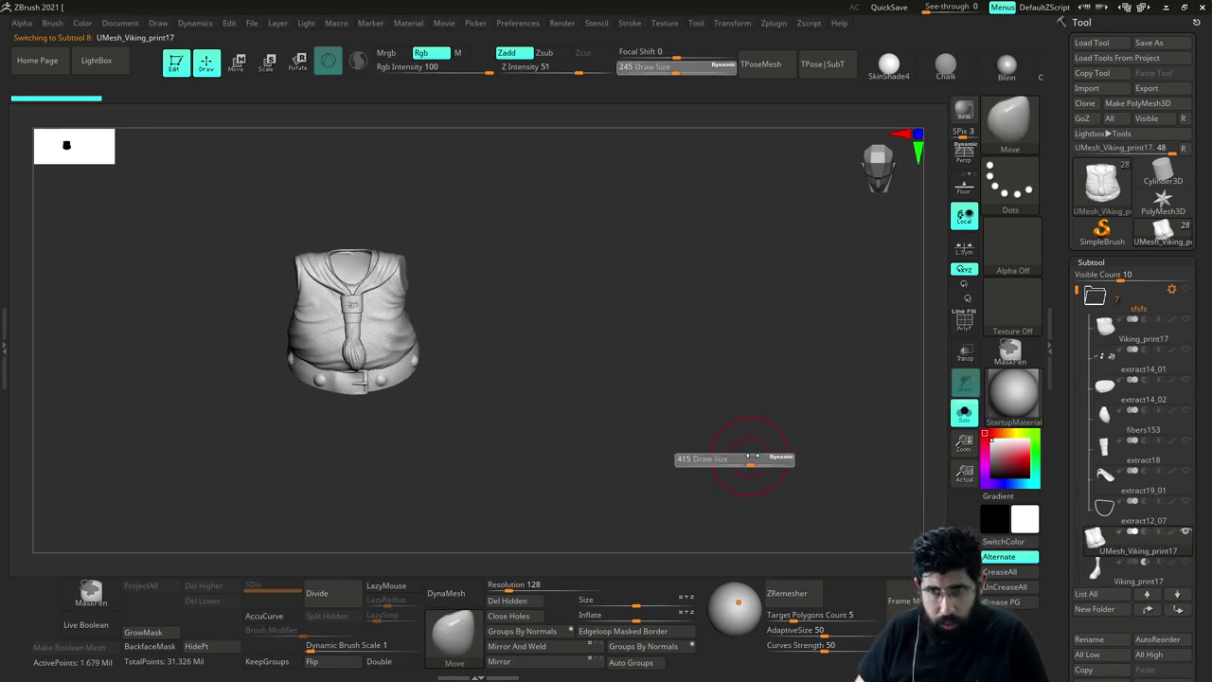
pyautogui.moveTo(721, 419); pyautogui.dragTo(731, 417)
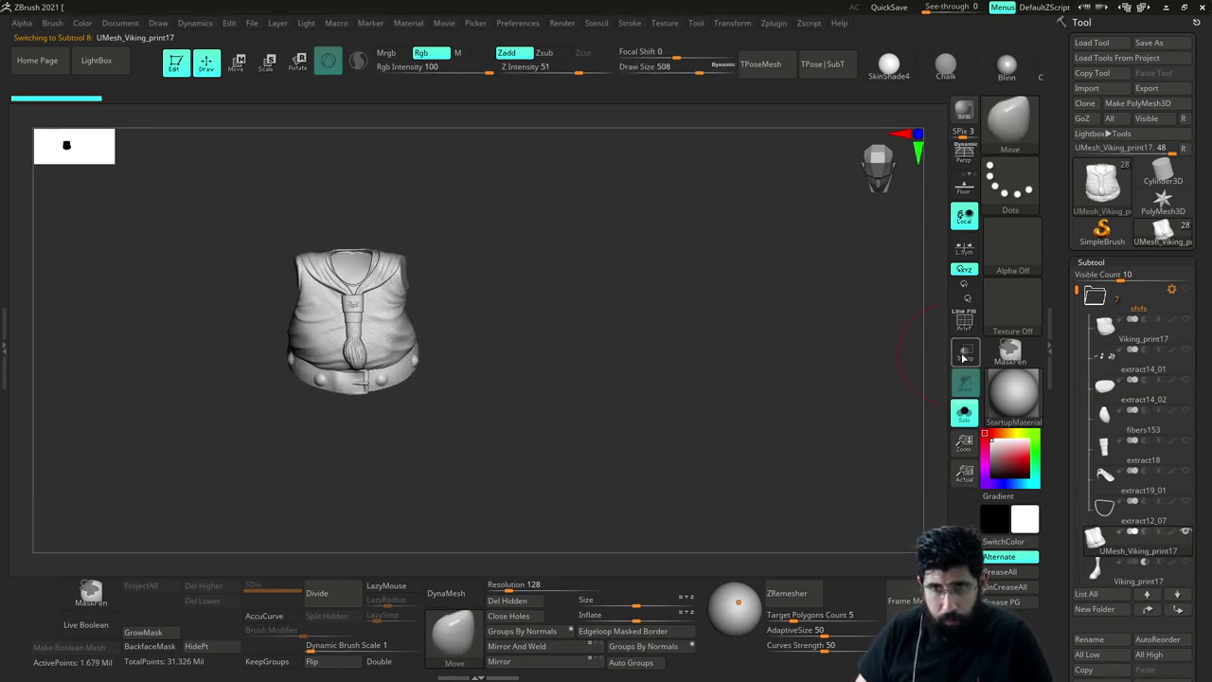
pyautogui.click(964, 329)
pyautogui.moveTo(650, 443); pyautogui.dragTo(681, 427)
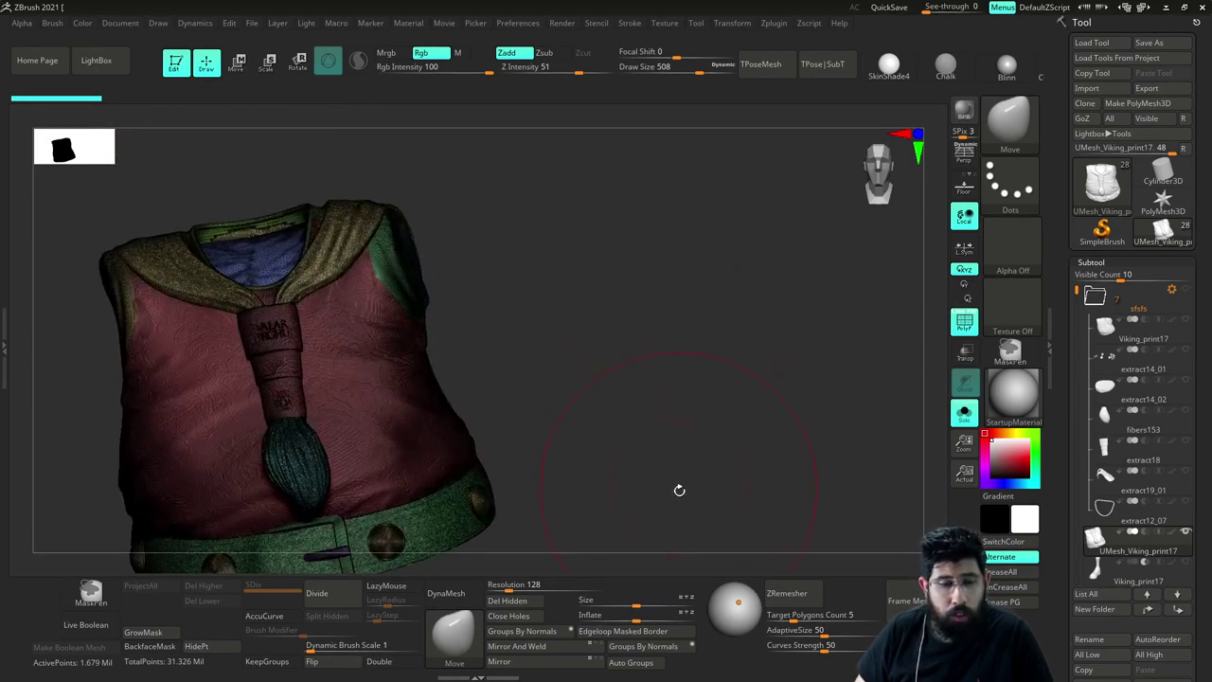
pyautogui.moveTo(679, 490)
pyautogui.mouseDown()
pyautogui.moveTo(704, 476)
pyautogui.moveTo(695, 425)
pyautogui.moveTo(667, 429)
pyautogui.mouseUp()
pyautogui.press('s')
pyautogui.keyDown('alt'); pyautogui.moveTo(539, 349); pyautogui.dragTo(571, 345); pyautogui.keyUp('alt')
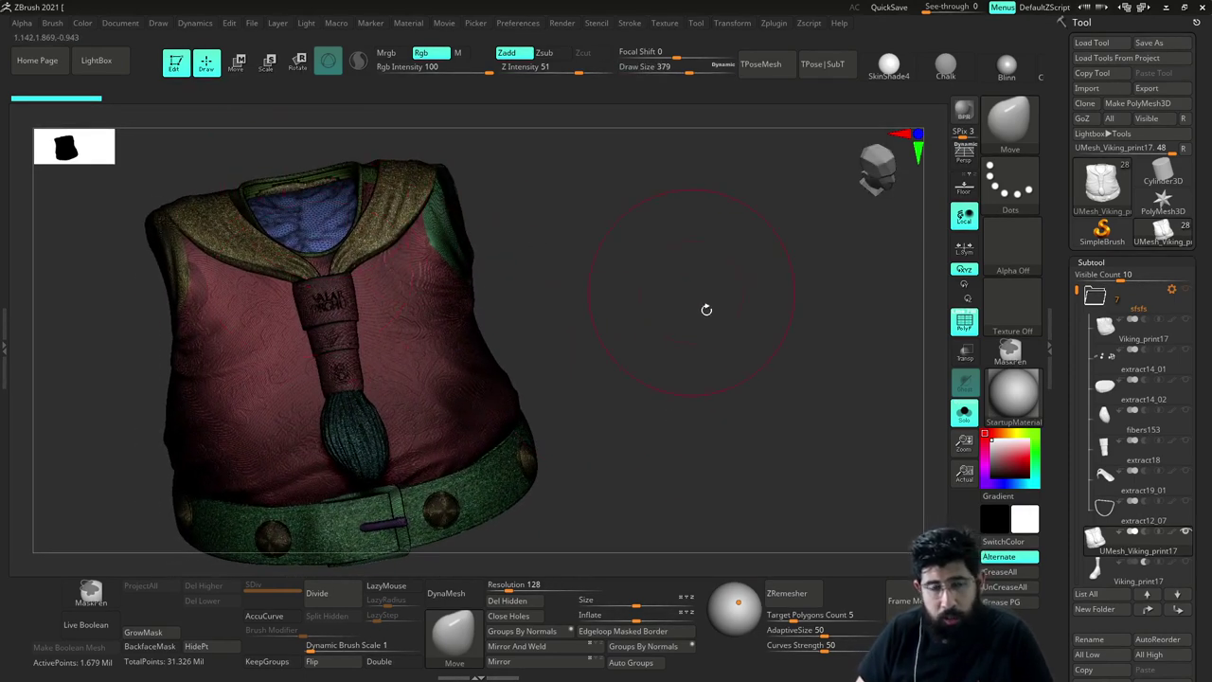
pyautogui.moveTo(707, 310); pyautogui.dragTo(671, 341)
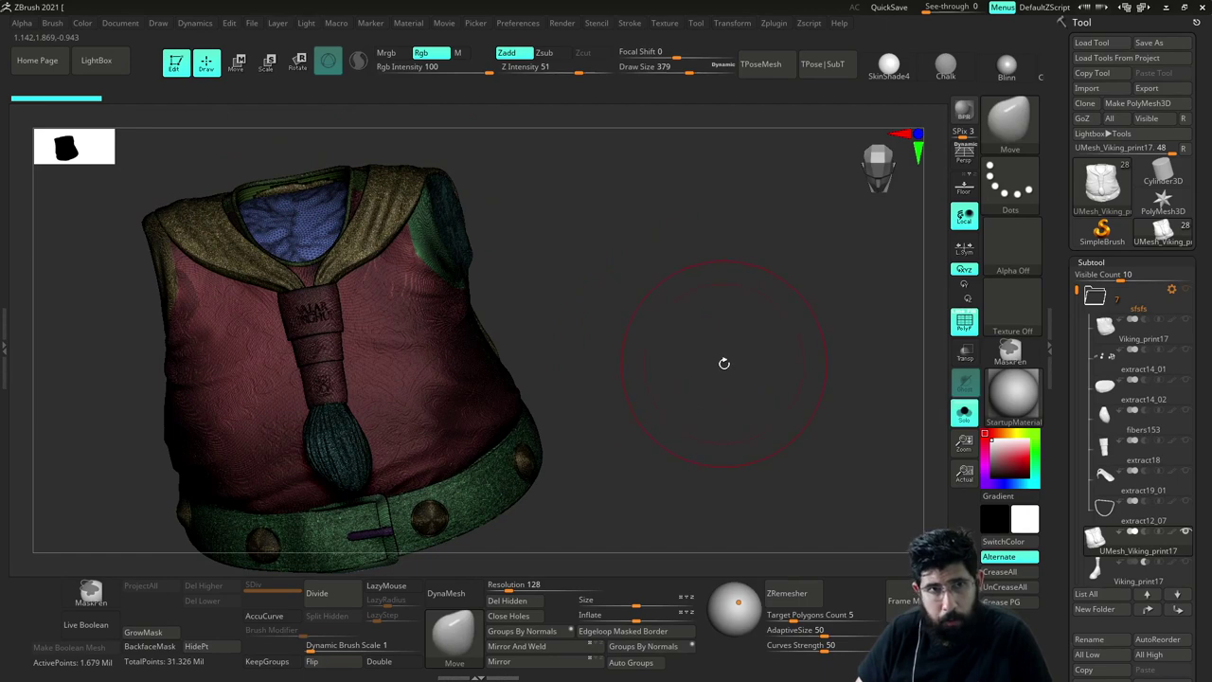
pyautogui.moveTo(753, 379); pyautogui.dragTo(704, 410)
pyautogui.press('s')
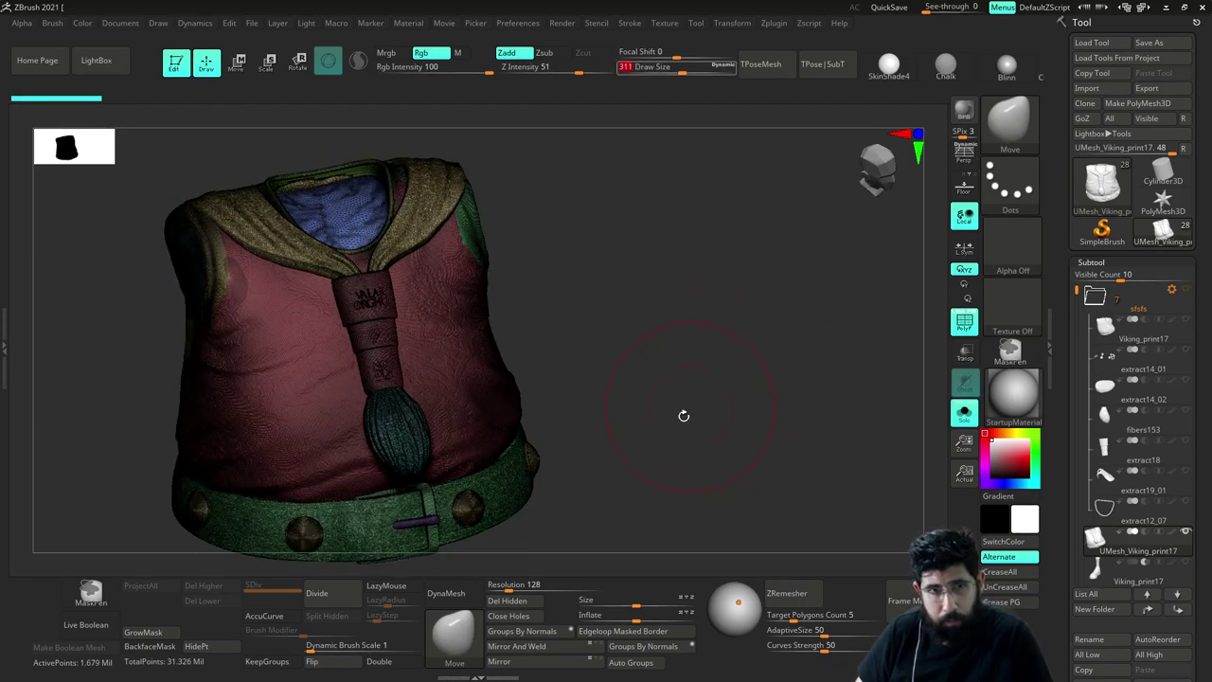
# Auto-group the merged torso's separate pieces, keep only the main shell visible and delete the hidden geometry
pyautogui.moveTo(706, 503); pyautogui.dragTo(650, 552)
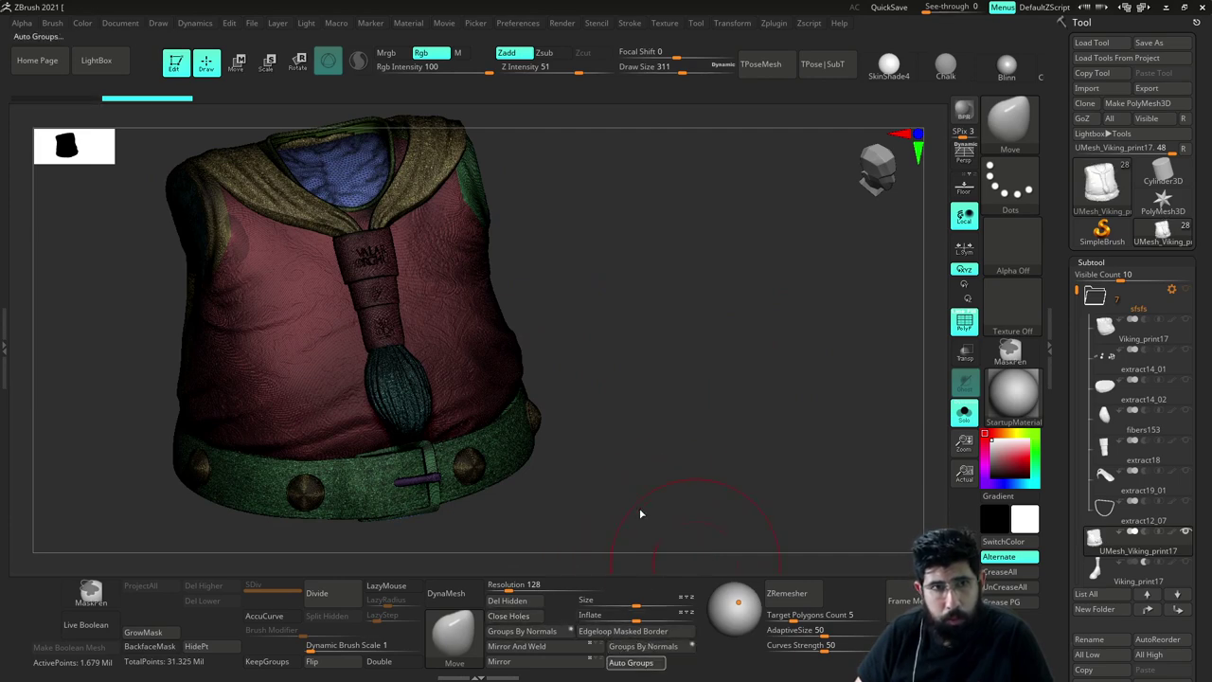
pyautogui.hotkey('shift', 'f')
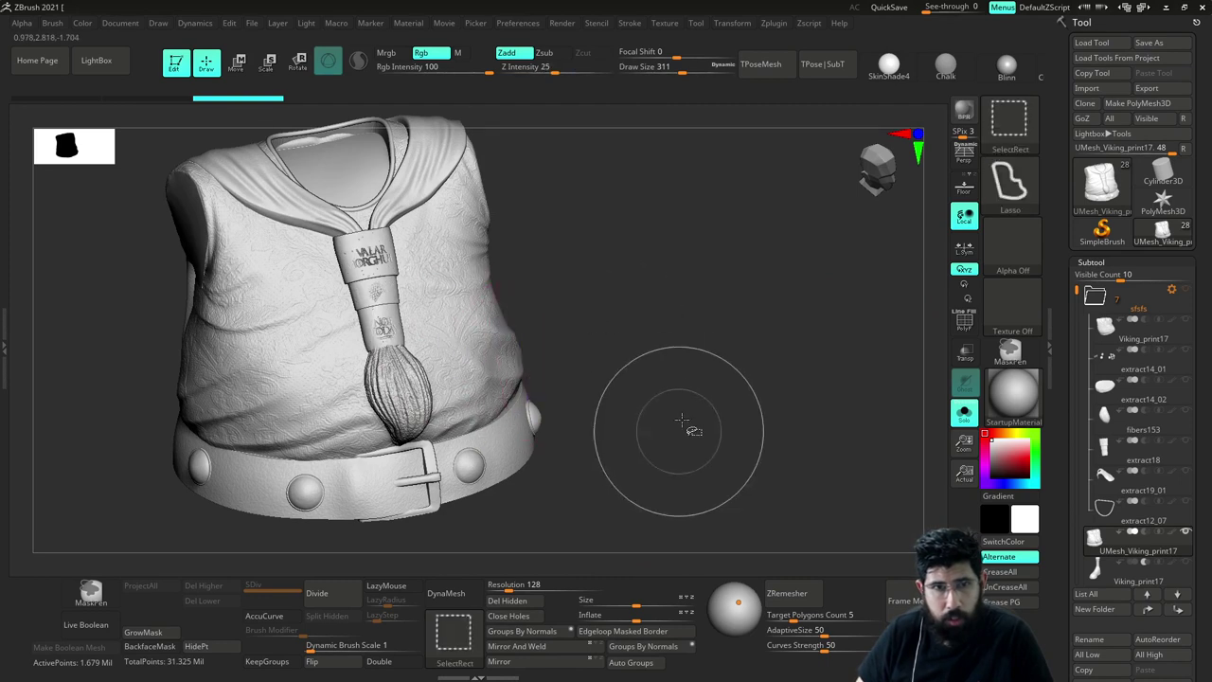
pyautogui.keyDown('ctrl'); pyautogui.keyDown('shift'); pyautogui.click(475, 384); pyautogui.keyUp('shift'); pyautogui.keyUp('ctrl')
pyautogui.keyDown('ctrl'); pyautogui.keyDown('shift'); pyautogui.moveTo(620, 365); pyautogui.dragTo(696, 410); pyautogui.keyUp('shift'); pyautogui.keyUp('ctrl')
pyautogui.keyDown('ctrl'); pyautogui.keyDown('shift'); pyautogui.moveTo(617, 326); pyautogui.dragTo(662, 379); pyautogui.keyUp('shift'); pyautogui.keyUp('ctrl')
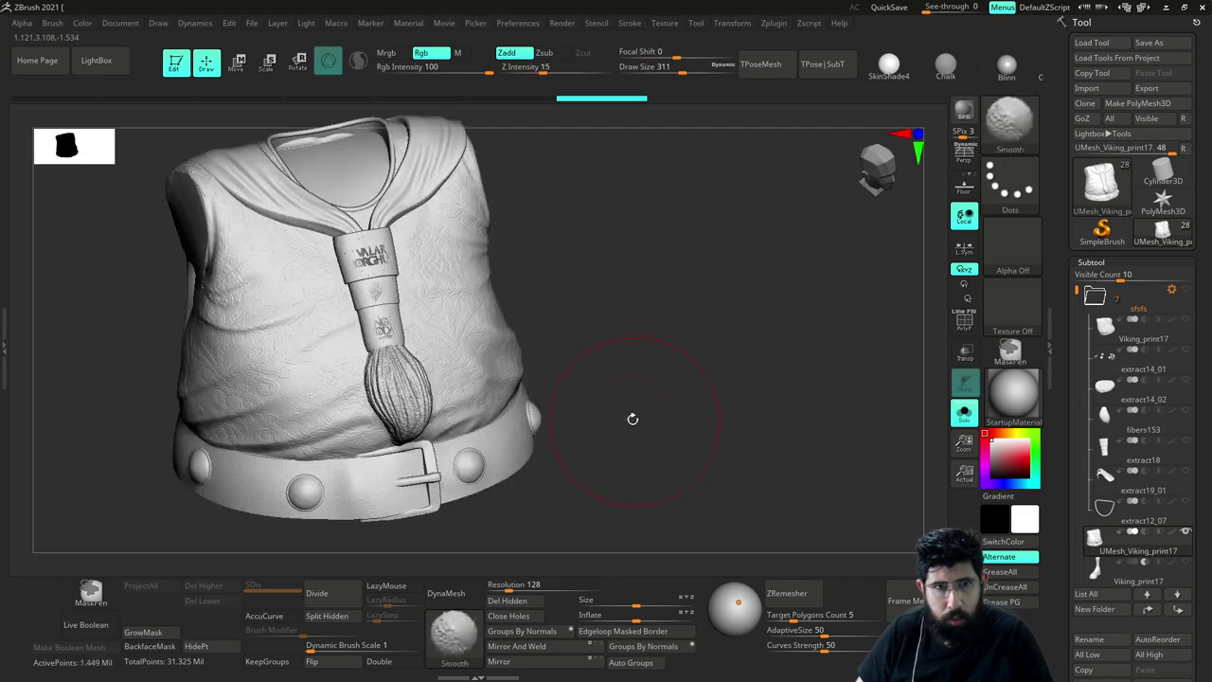
pyautogui.moveTo(630, 417)
pyautogui.mouseDown()
pyautogui.moveTo(708, 356)
pyautogui.moveTo(525, 411)
pyautogui.moveTo(632, 439)
pyautogui.mouseUp()
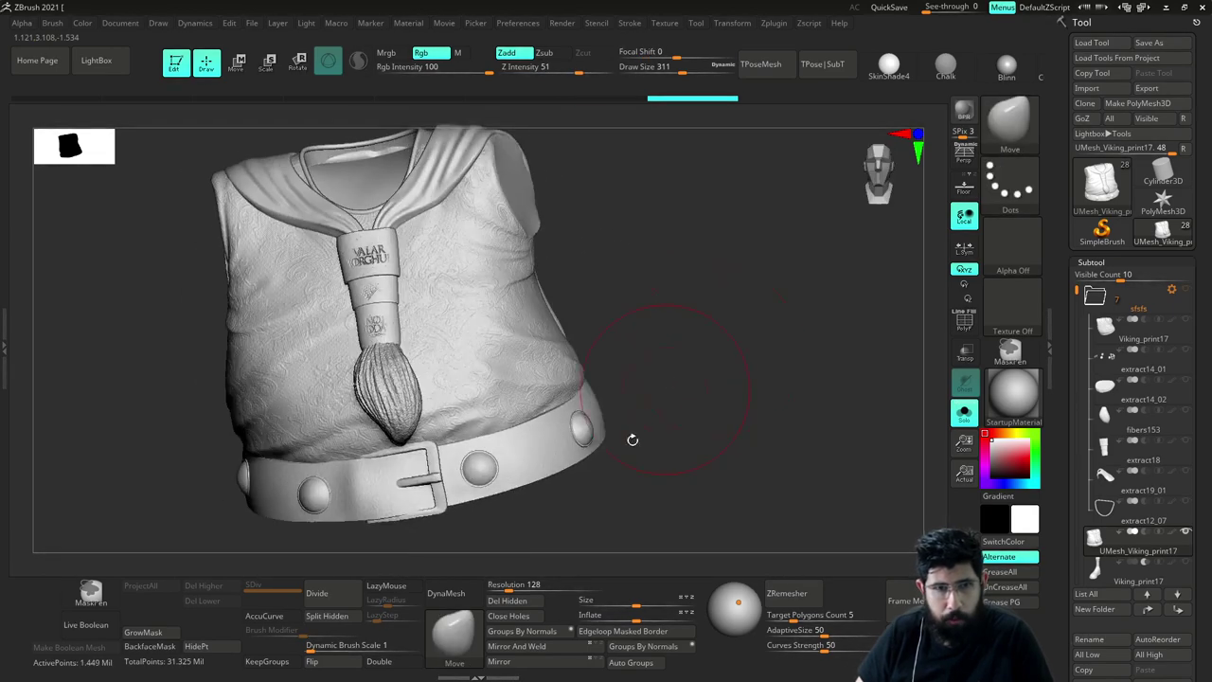
pyautogui.click(520, 604)
pyautogui.moveTo(701, 460)
pyautogui.mouseDown()
pyautogui.moveTo(738, 406)
pyautogui.moveTo(743, 516)
pyautogui.moveTo(745, 419)
pyautogui.moveTo(638, 376)
pyautogui.mouseUp()
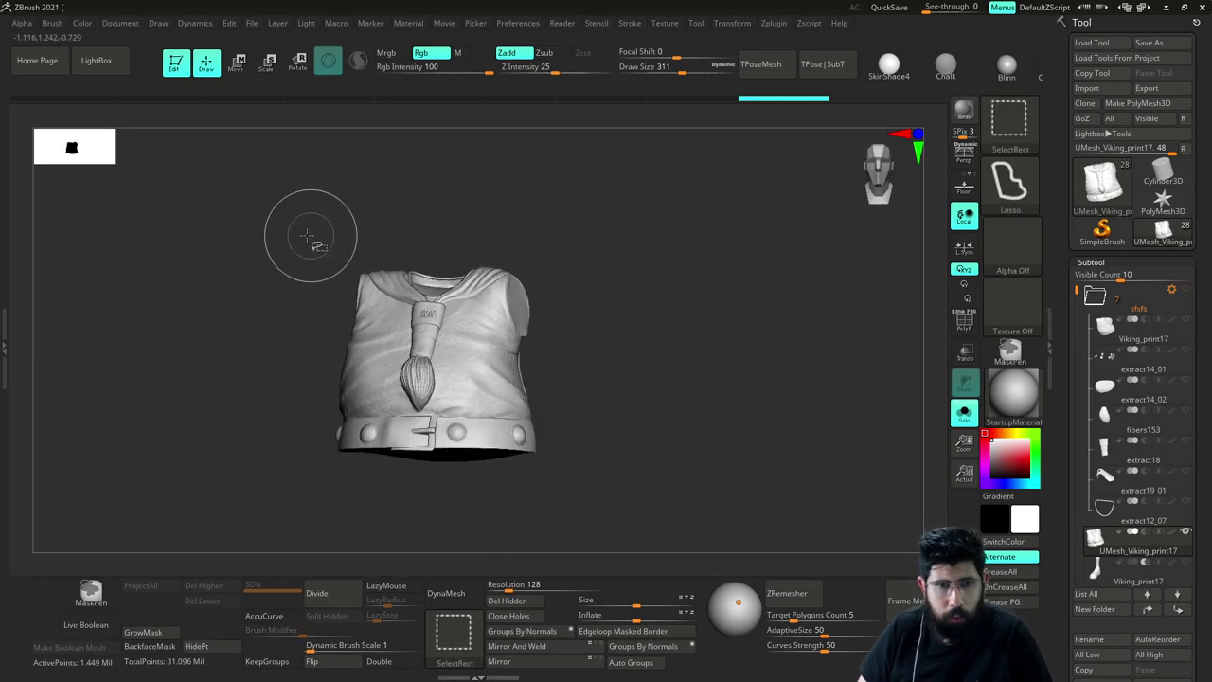
# Hide one half of the torso with a Rect selection stroke and turn on double-sided display
pyautogui.keyDown('ctrl'); pyautogui.keyDown('alt'); pyautogui.keyDown('shift'); pyautogui.moveTo(396, 487); pyautogui.dragTo(333, 472); pyautogui.keyUp('shift'); pyautogui.keyUp('alt'); pyautogui.keyUp('ctrl')
pyautogui.keyDown('ctrl'); pyautogui.keyDown('shift'); pyautogui.click(727, 341); pyautogui.keyUp('shift'); pyautogui.keyUp('ctrl')
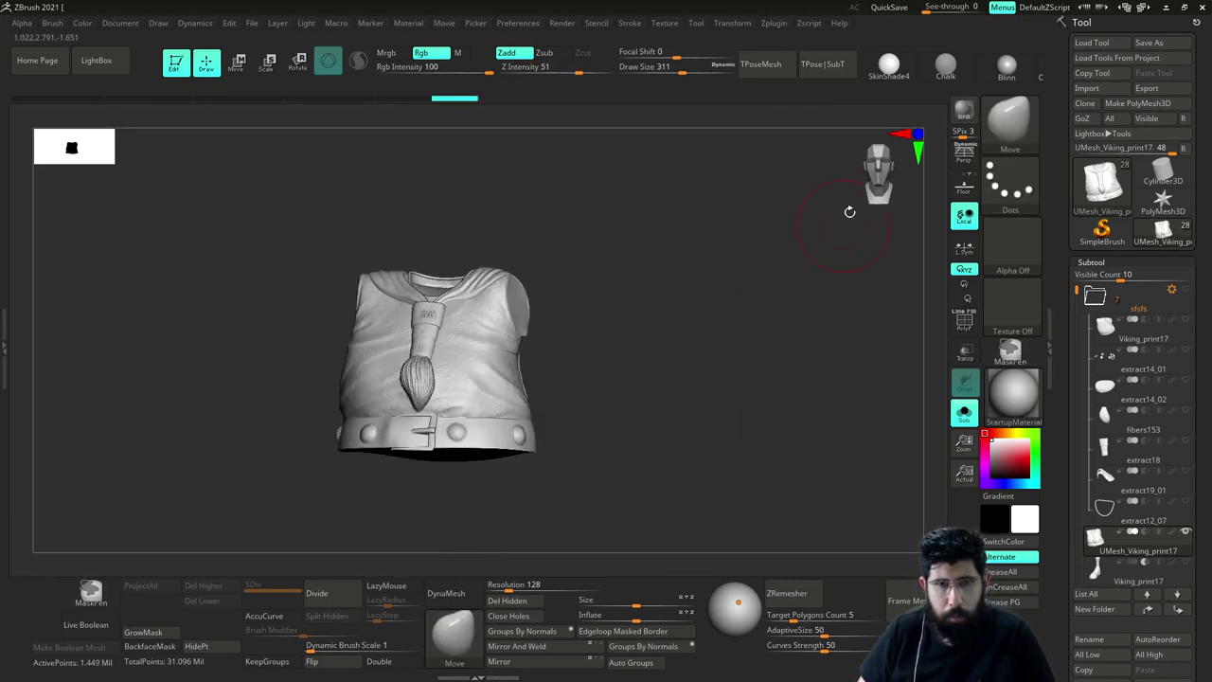
pyautogui.click(1008, 187)
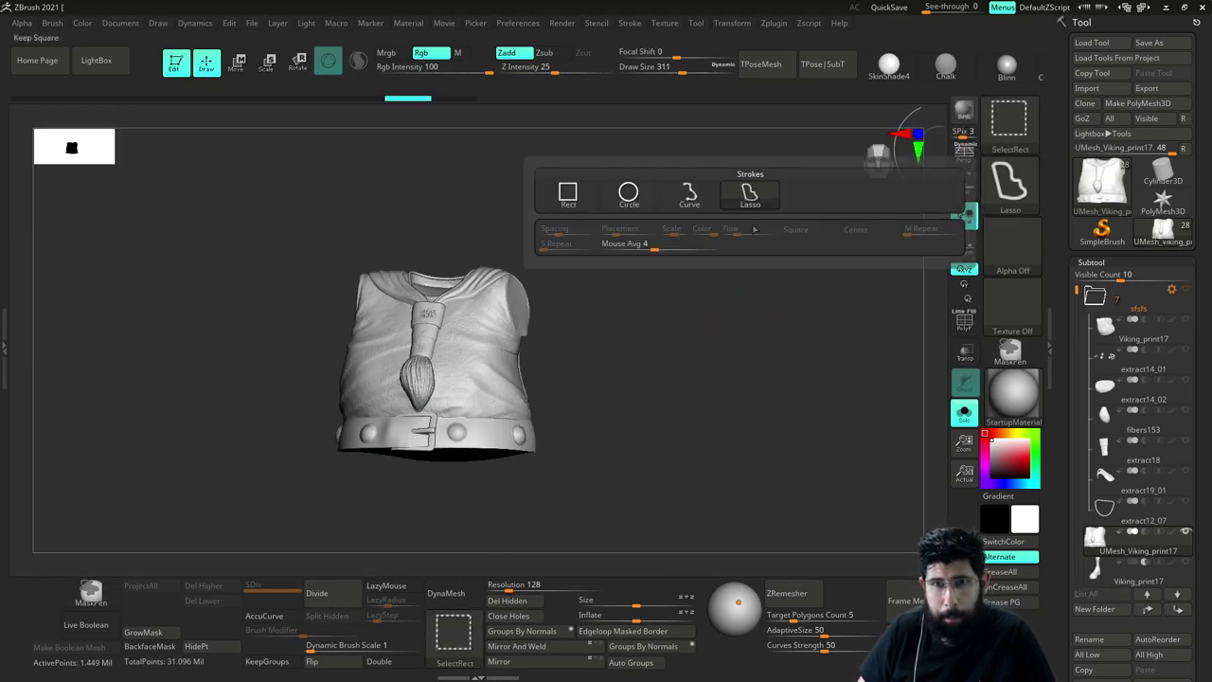
pyautogui.click(576, 200)
pyautogui.moveTo(657, 338); pyautogui.dragTo(666, 354)
pyautogui.moveTo(215, 225)
pyautogui.keyDown('ctrl'); pyautogui.keyDown('alt'); pyautogui.keyDown('shift'); pyautogui.mouseDown()
pyautogui.moveTo(270, 394)
pyautogui.moveTo(426, 509)
pyautogui.mouseUp(); pyautogui.keyUp('shift'); pyautogui.keyUp('alt'); pyautogui.keyUp('ctrl')
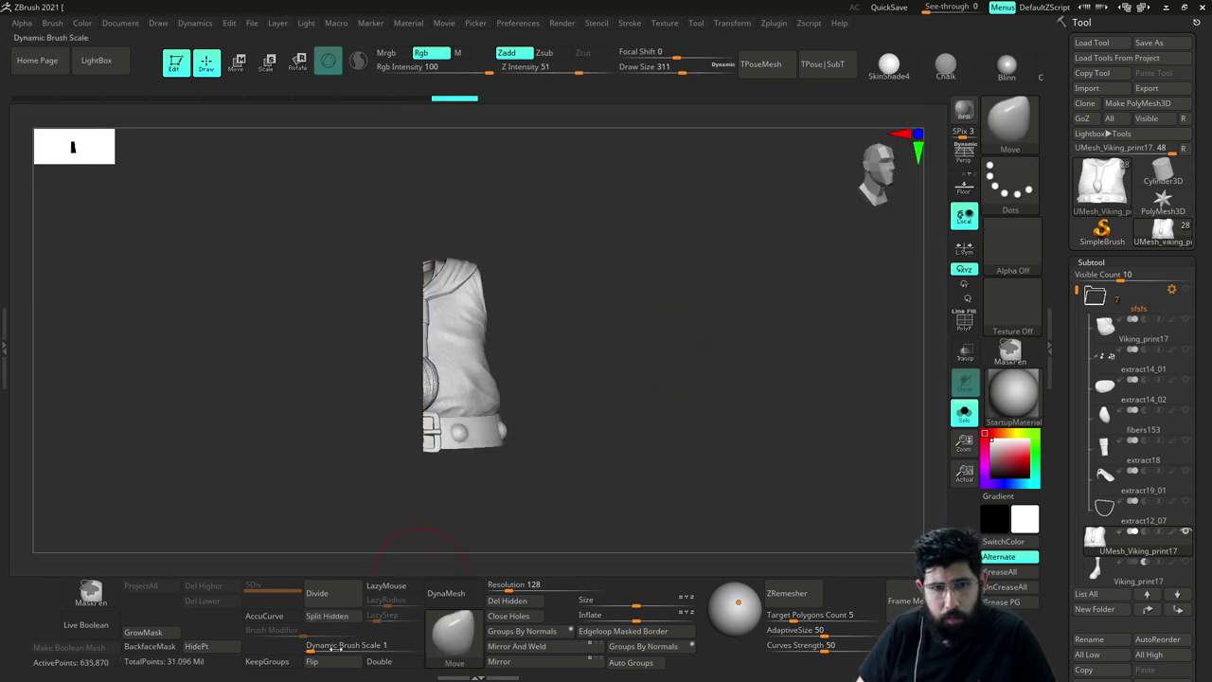
pyautogui.click(388, 661)
# Examine the torso's interior and the neck opening in partial views, then show the whole mesh again
pyautogui.moveTo(558, 517)
pyautogui.mouseDown()
pyautogui.moveTo(641, 475)
pyautogui.moveTo(698, 515)
pyautogui.moveTo(744, 515)
pyautogui.moveTo(725, 454)
pyautogui.moveTo(688, 439)
pyautogui.moveTo(641, 436)
pyautogui.moveTo(596, 462)
pyautogui.moveTo(657, 411)
pyautogui.moveTo(666, 346)
pyautogui.moveTo(524, 257)
pyautogui.moveTo(311, 197)
pyautogui.mouseUp()
pyautogui.moveTo(586, 251); pyautogui.dragTo(781, 281)
pyautogui.keyDown('ctrl'); pyautogui.keyDown('shift'); pyautogui.click(826, 322); pyautogui.keyUp('shift'); pyautogui.keyUp('ctrl')
pyautogui.moveTo(906, 398); pyautogui.dragTo(830, 443)
pyautogui.moveTo(540, 379)
pyautogui.mouseDown()
pyautogui.moveTo(655, 395)
pyautogui.moveTo(483, 384)
pyautogui.moveTo(560, 398)
pyautogui.moveTo(565, 412)
pyautogui.mouseUp()
pyautogui.press('s')
pyautogui.click(568, 412)
pyautogui.moveTo(668, 390); pyautogui.dragTo(554, 381)
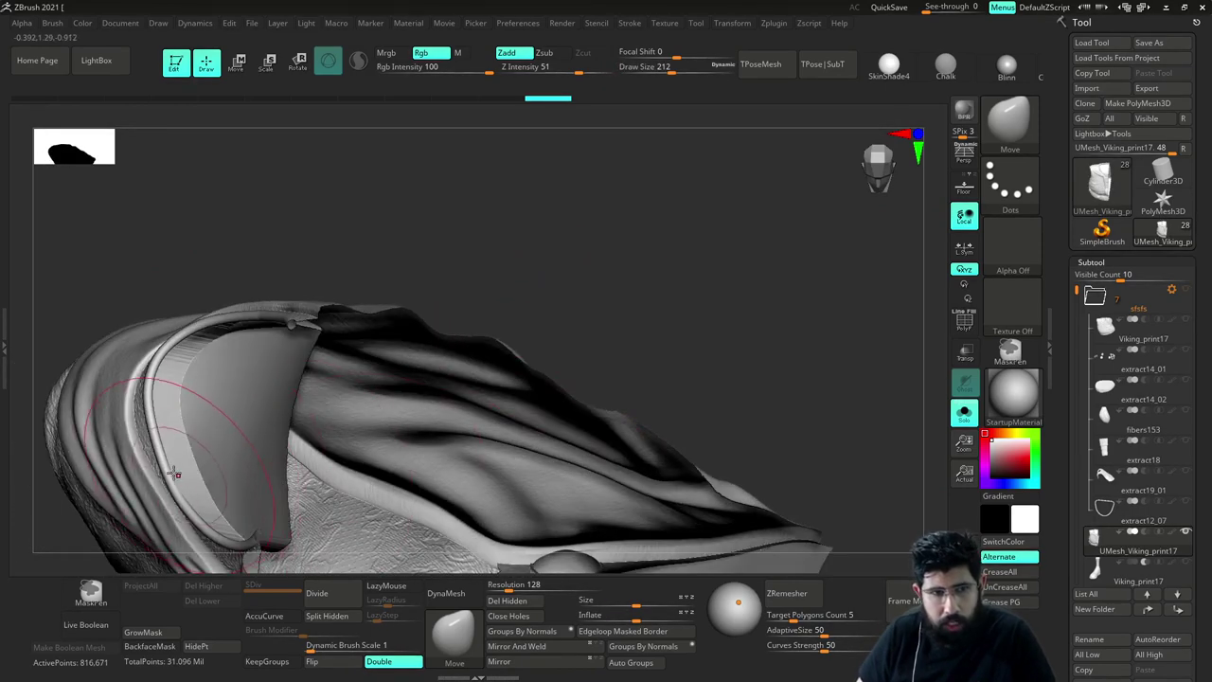
pyautogui.moveTo(388, 279); pyautogui.dragTo(578, 260)
pyautogui.keyDown('ctrl'); pyautogui.keyDown('shift'); pyautogui.click(582, 262); pyautogui.keyUp('shift'); pyautogui.keyUp('ctrl')
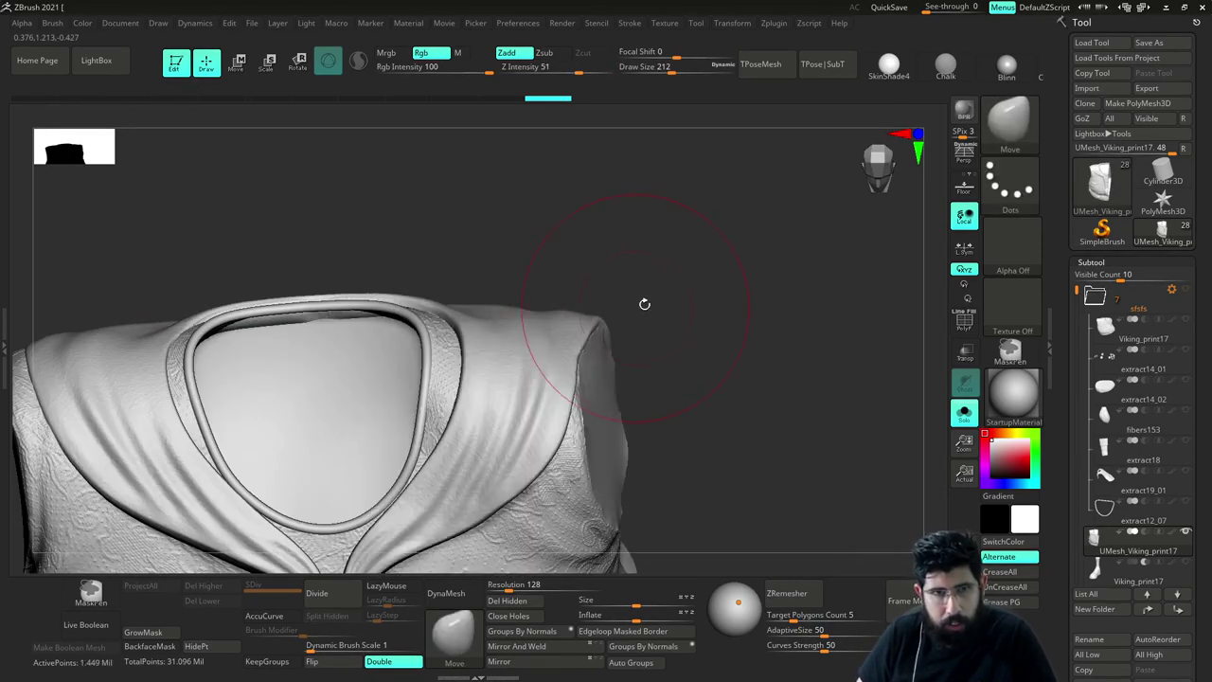
# Set the Move brush's draw size to 112 and check the neckline and the complete torso
pyautogui.moveTo(644, 303); pyautogui.dragTo(699, 230)
pyautogui.press('s')
pyautogui.moveTo(382, 388); pyautogui.dragTo(370, 387)
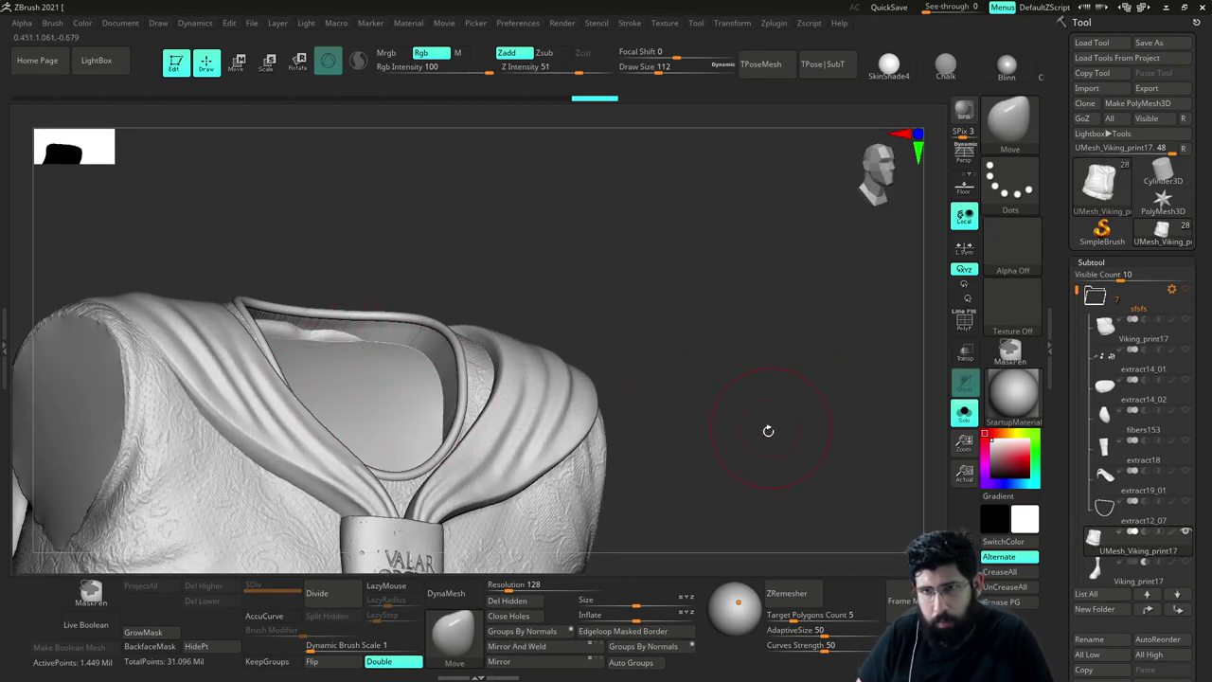
pyautogui.moveTo(768, 431); pyautogui.dragTo(833, 312)
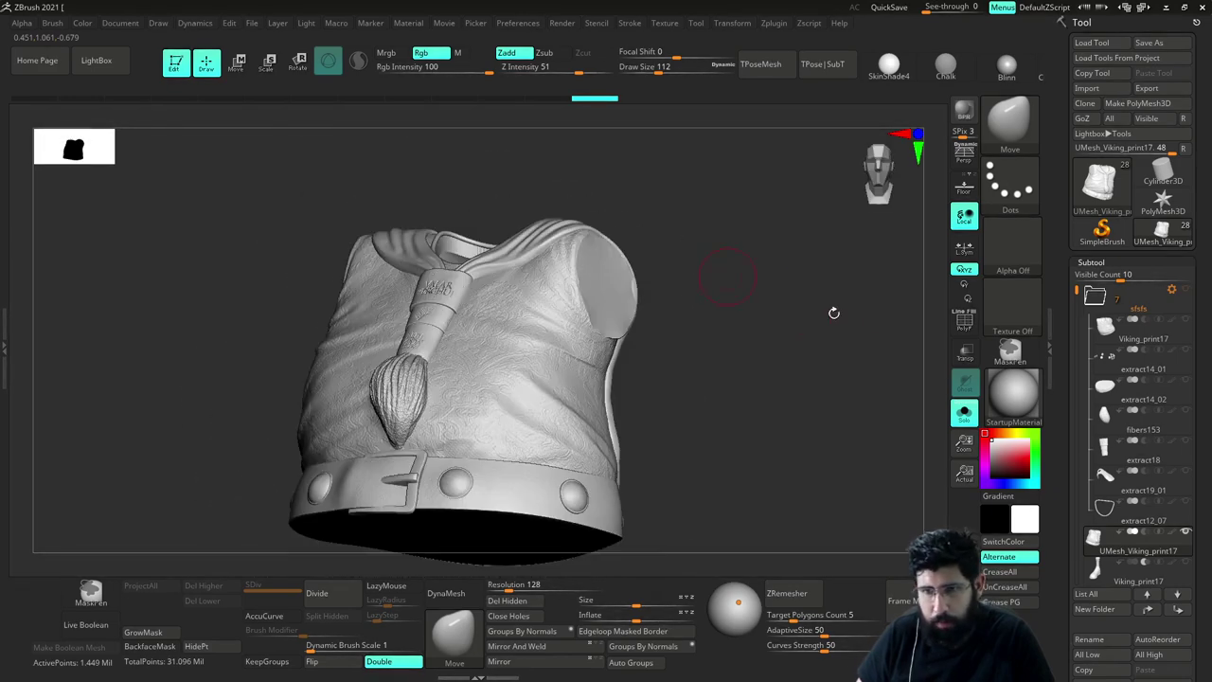
# Rename the merged torso subtool as "torso"
pyautogui.moveTo(1072, 512); pyautogui.dragTo(1072, 373)
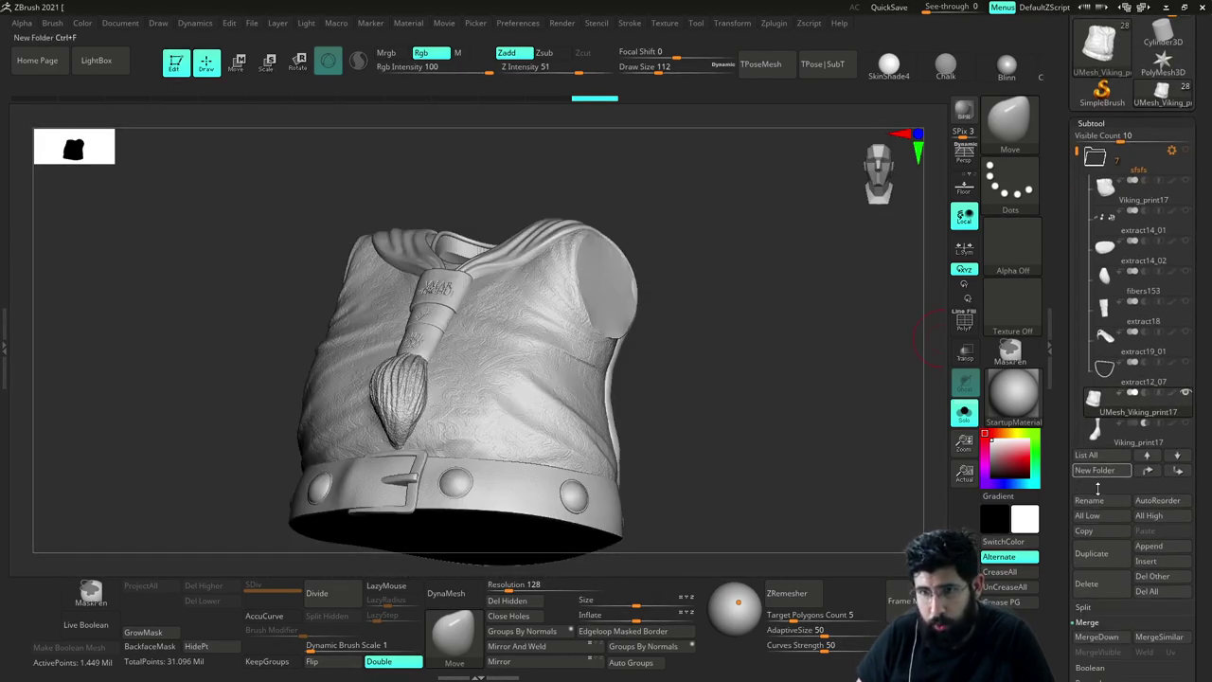
pyautogui.click(1094, 502)
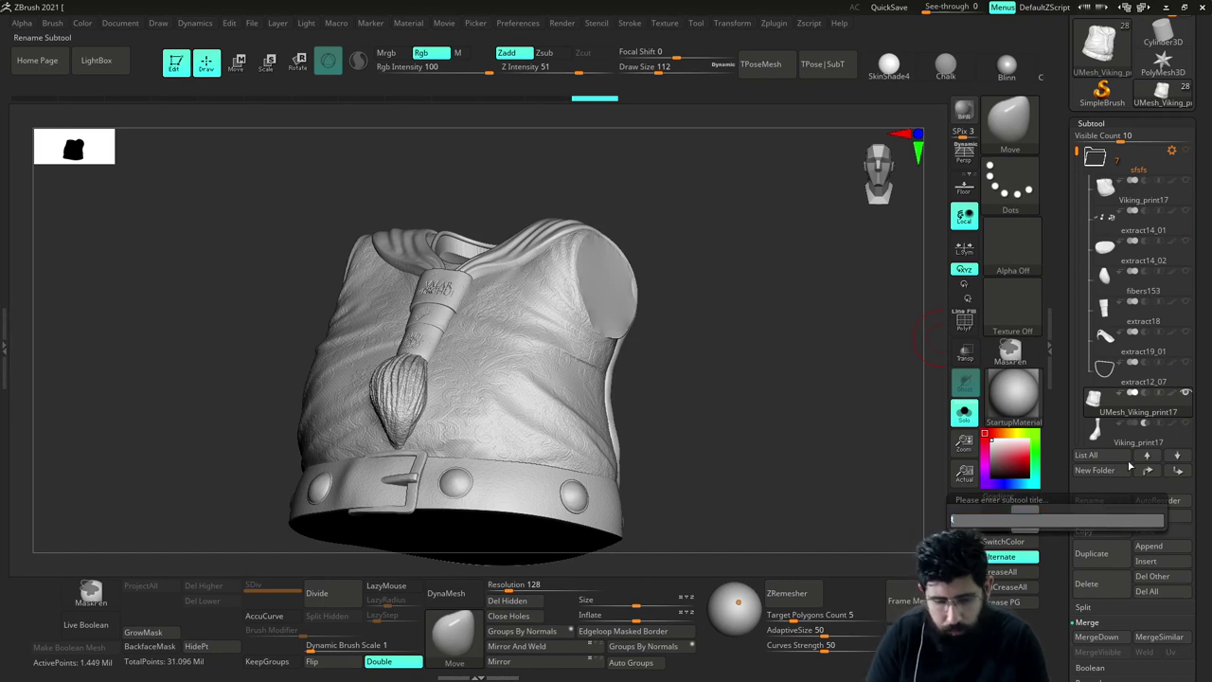
pyautogui.write('torso')
pyautogui.press('Return')
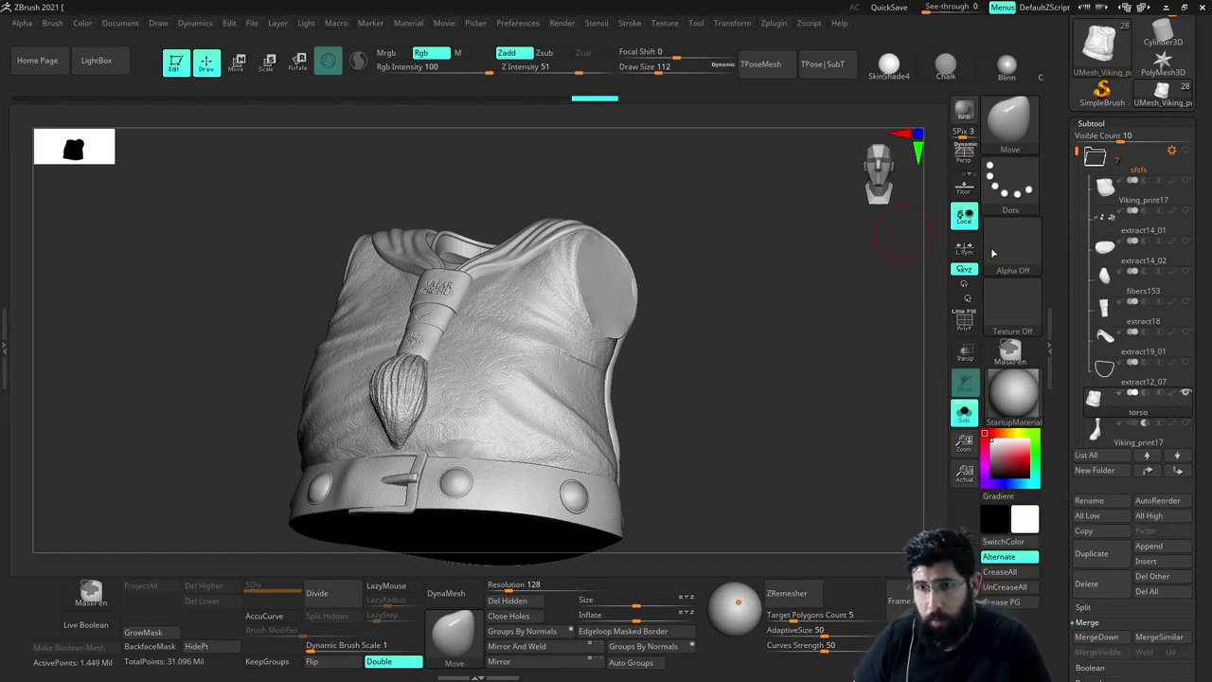
# Delete the "sfsfs" folder together with all the original torso subtools inside it
pyautogui.click(1172, 151)
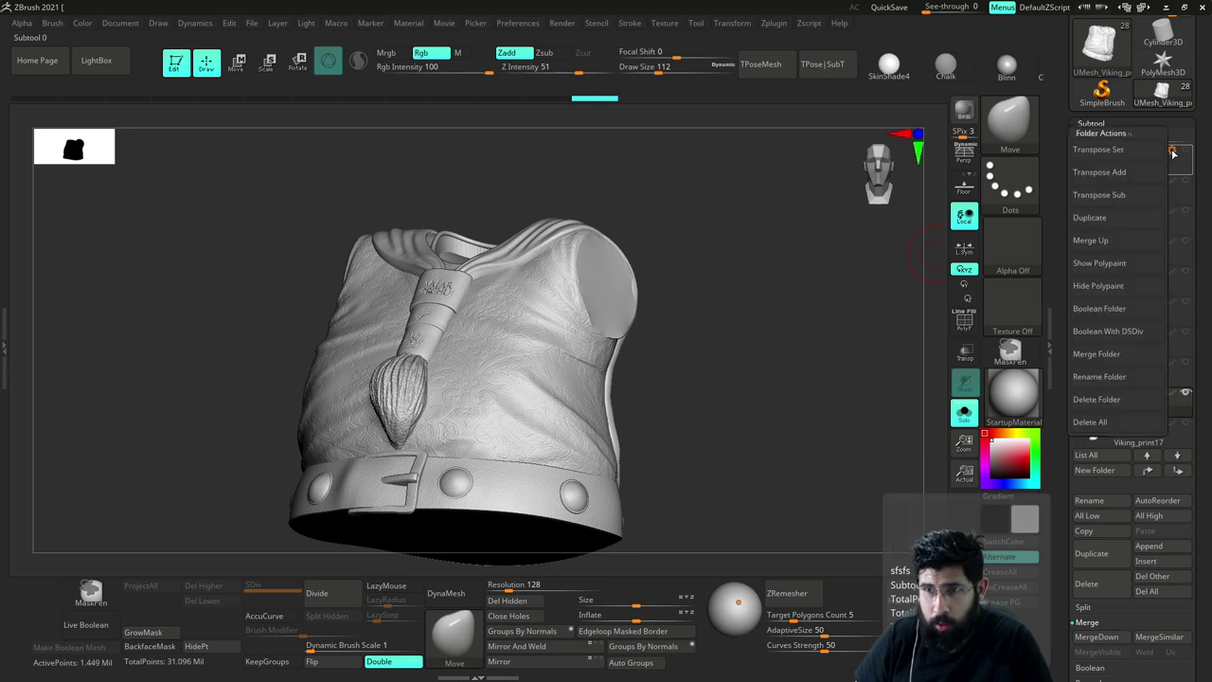
pyautogui.click(1098, 423)
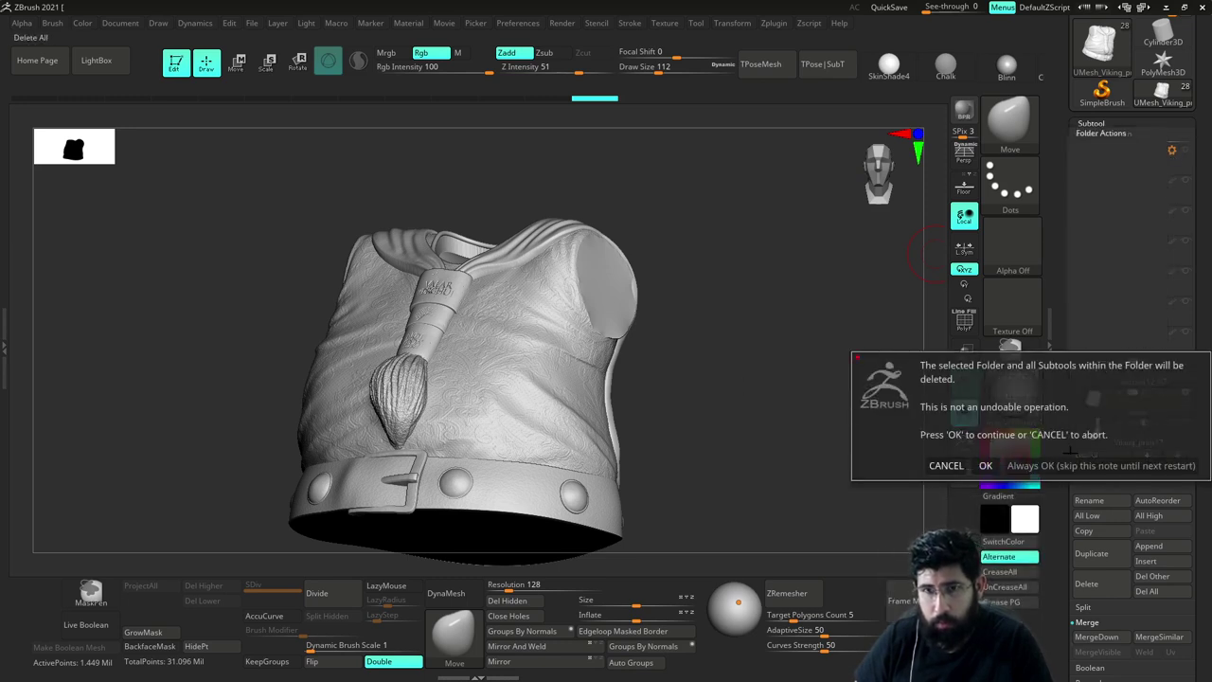
pyautogui.click(986, 465)
pyautogui.moveTo(766, 365); pyautogui.dragTo(801, 403)
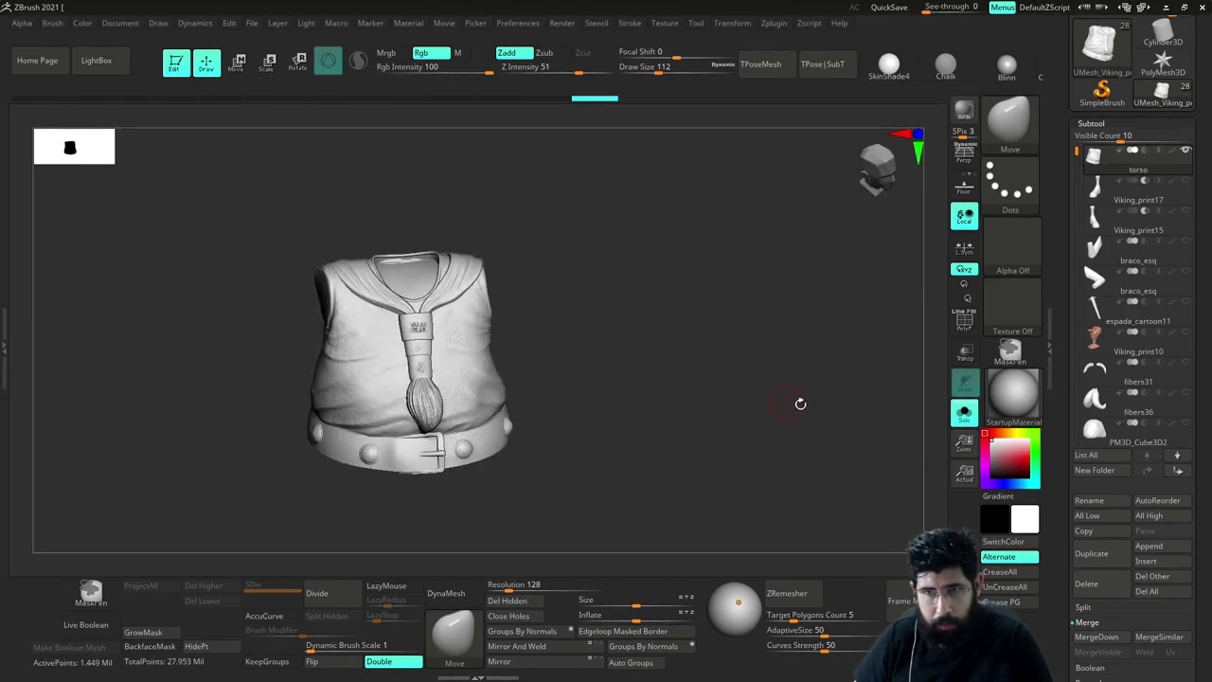
# Make all subtools visible and leave Solo mode to show the complete Viking figure
pyautogui.click(1185, 153)
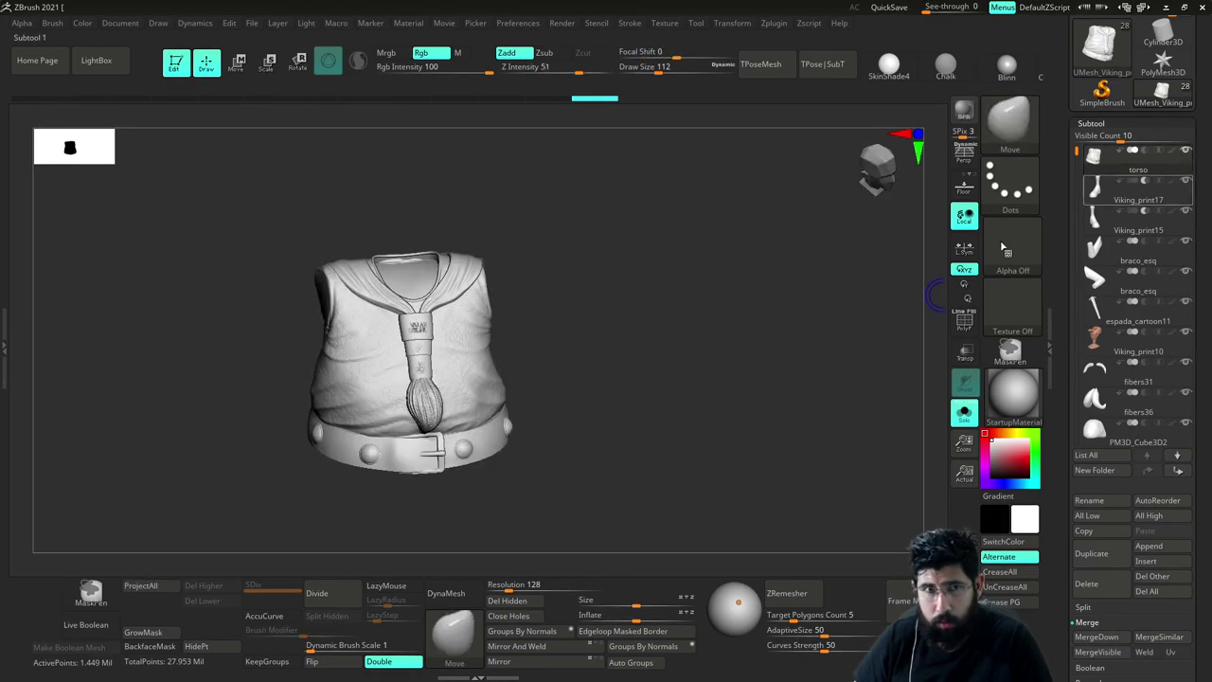
pyautogui.click(963, 416)
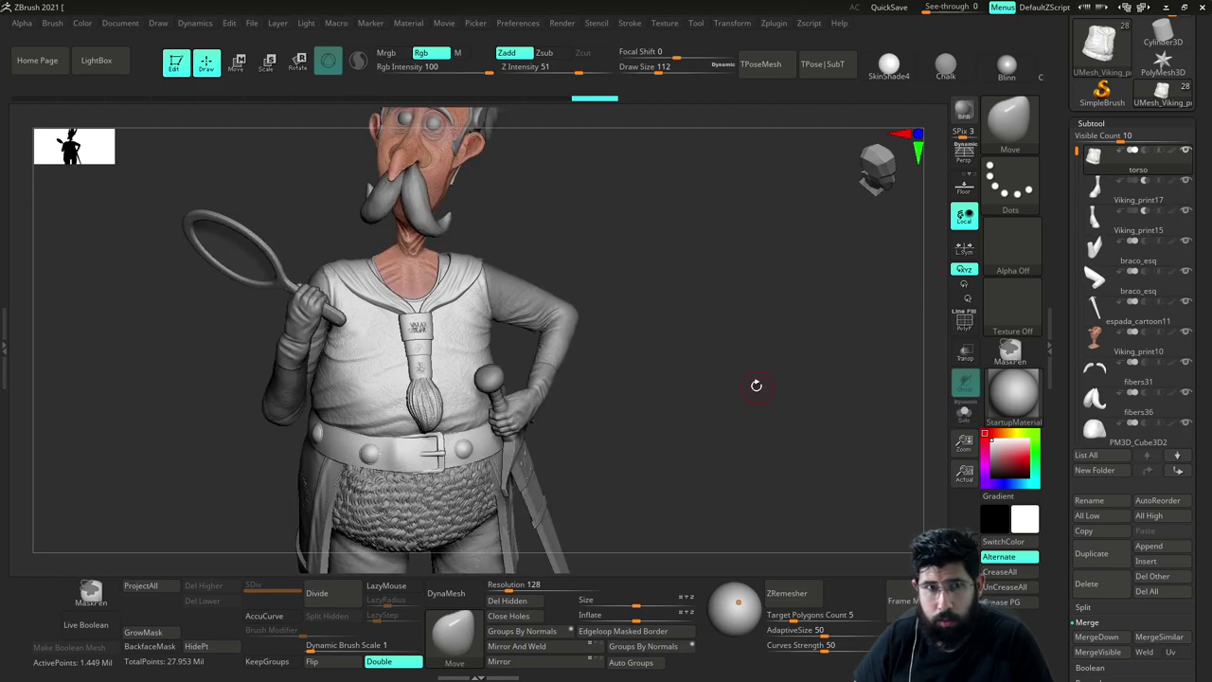
pyautogui.moveTo(758, 384); pyautogui.dragTo(838, 308)
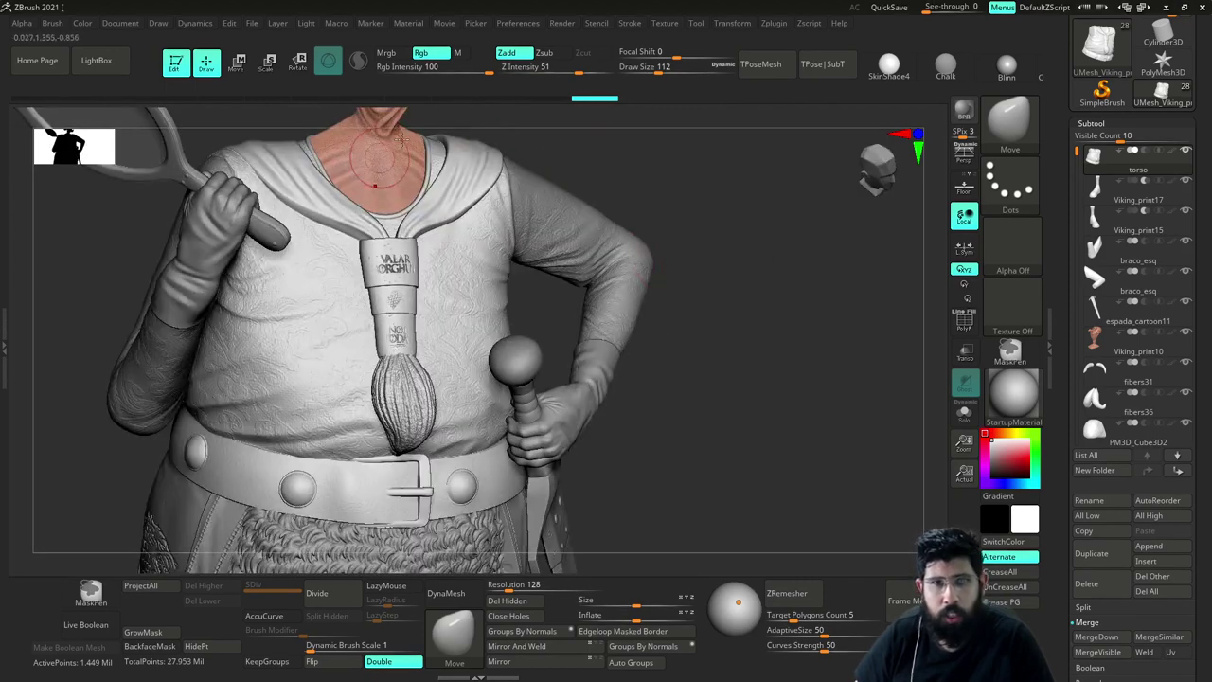
pyautogui.moveTo(657, 124); pyautogui.dragTo(683, 134)
pyautogui.moveTo(696, 200)
pyautogui.keyDown('alt'); pyautogui.mouseDown()
pyautogui.moveTo(690, 257)
pyautogui.moveTo(545, 224)
pyautogui.mouseUp(); pyautogui.keyUp('alt')
# Set the Move brush's draw size to 104 and examine how the neck and arms meet the torso
pyautogui.press('s')
pyautogui.moveTo(433, 279); pyautogui.dragTo(431, 280)
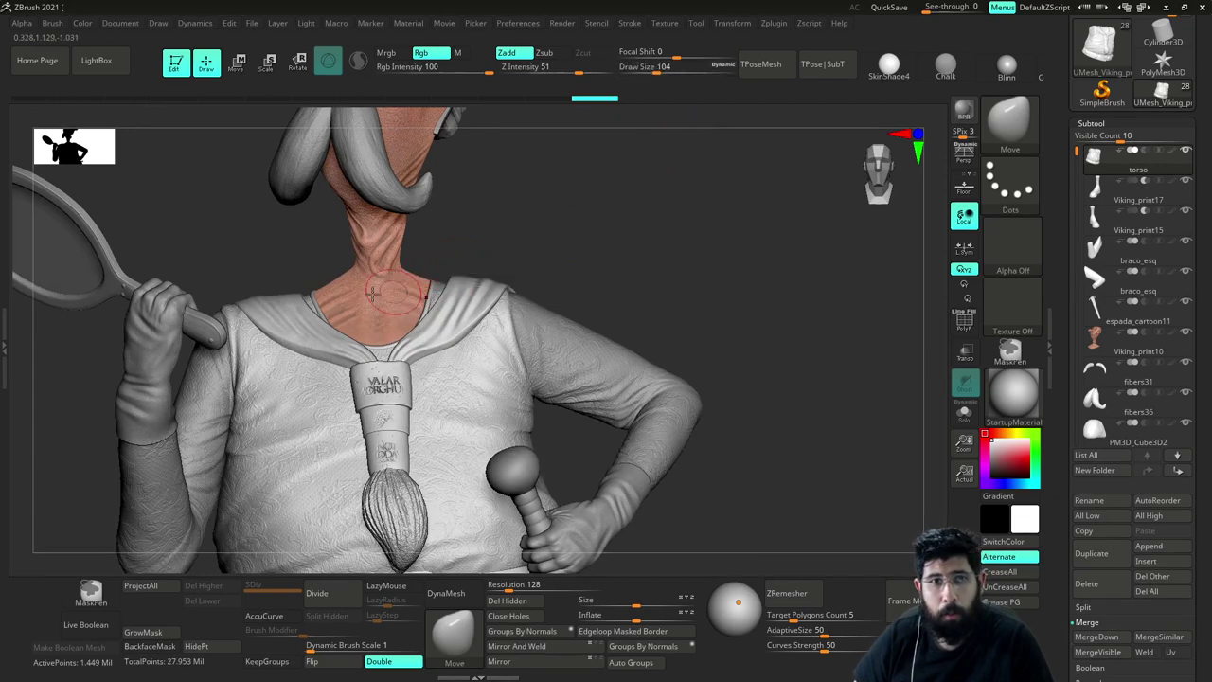
pyautogui.moveTo(768, 220); pyautogui.dragTo(702, 318)
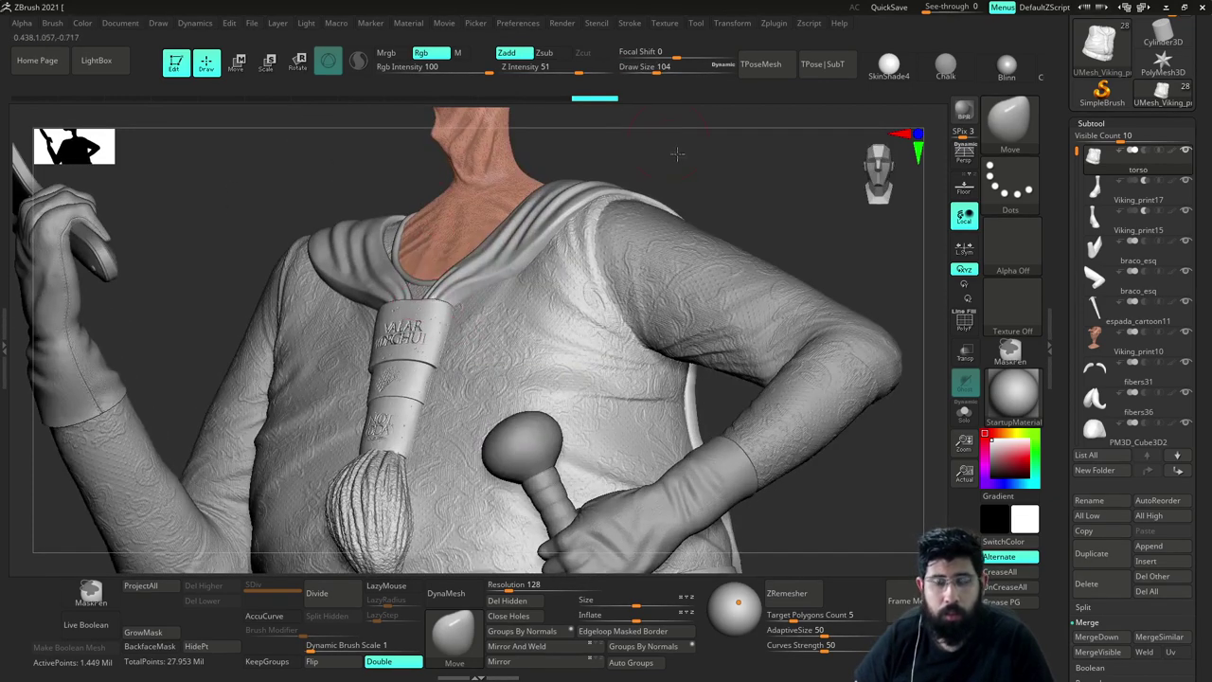
pyautogui.keyDown('alt'); pyautogui.moveTo(677, 155); pyautogui.dragTo(517, 402); pyautogui.keyUp('alt')
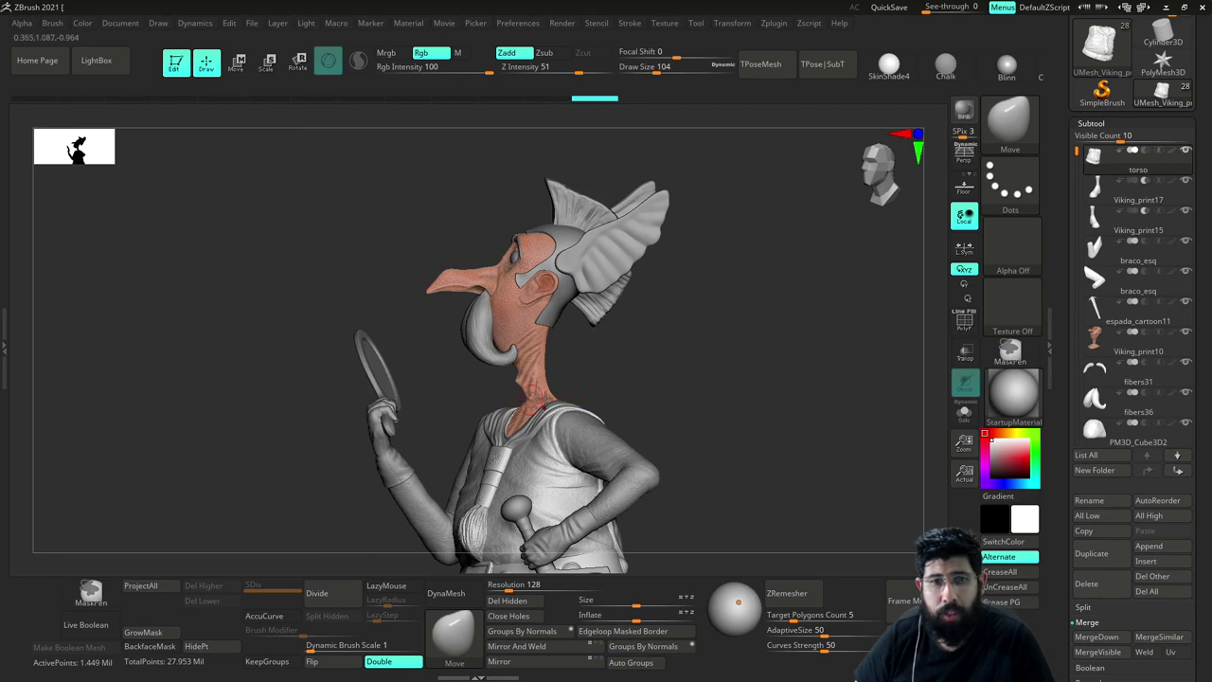
pyautogui.moveTo(606, 368); pyautogui.dragTo(675, 364)
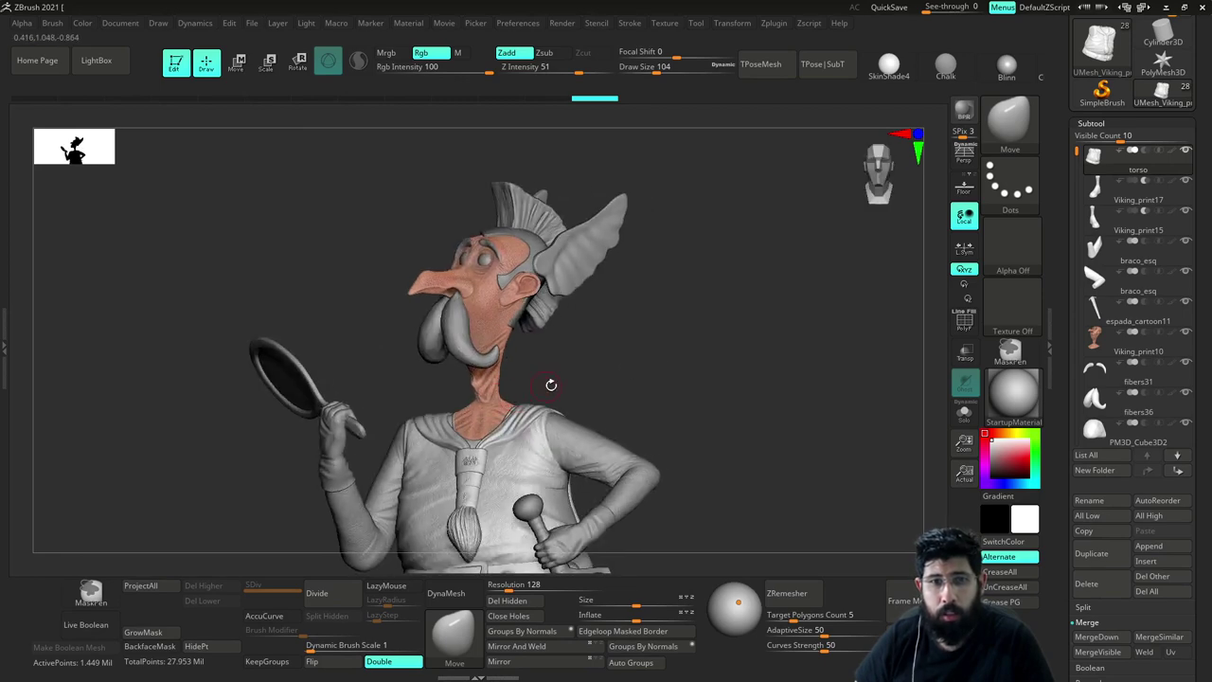
pyautogui.moveTo(551, 385); pyautogui.dragTo(590, 380)
pyautogui.moveTo(568, 335)
pyautogui.mouseDown()
pyautogui.moveTo(586, 334)
pyautogui.moveTo(553, 341)
pyautogui.moveTo(652, 311)
pyautogui.moveTo(620, 319)
pyautogui.moveTo(628, 346)
pyautogui.moveTo(668, 311)
pyautogui.moveTo(609, 330)
pyautogui.mouseUp()
# Set the Move brush's draw size to 192 over the collar area
pyautogui.press('s')
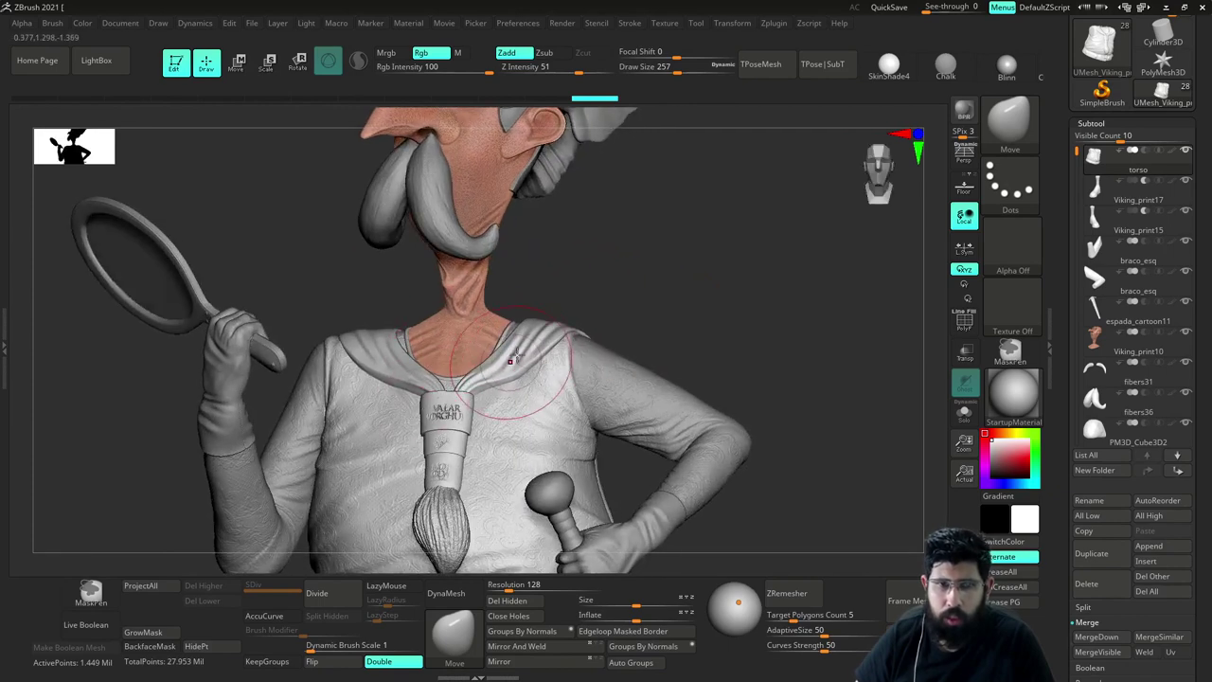
pyautogui.moveTo(452, 344); pyautogui.dragTo(444, 346)
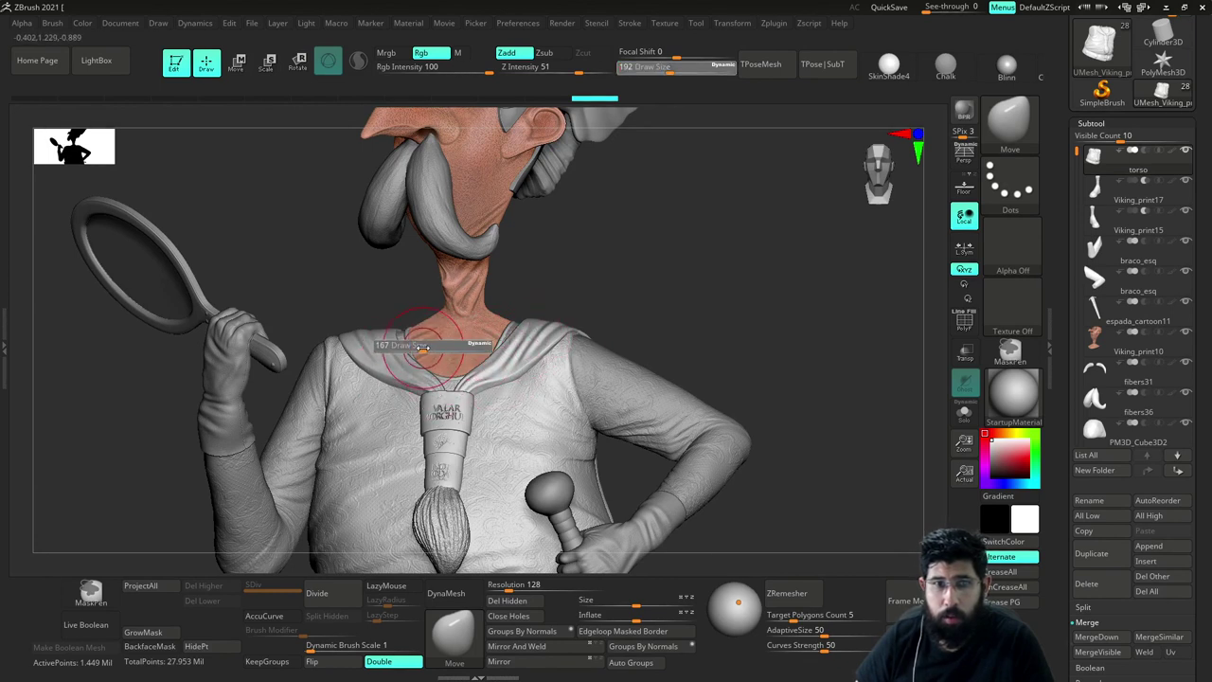
pyautogui.moveTo(424, 348); pyautogui.dragTo(422, 349)
pyautogui.press('s')
pyautogui.moveTo(571, 290); pyautogui.dragTo(576, 290)
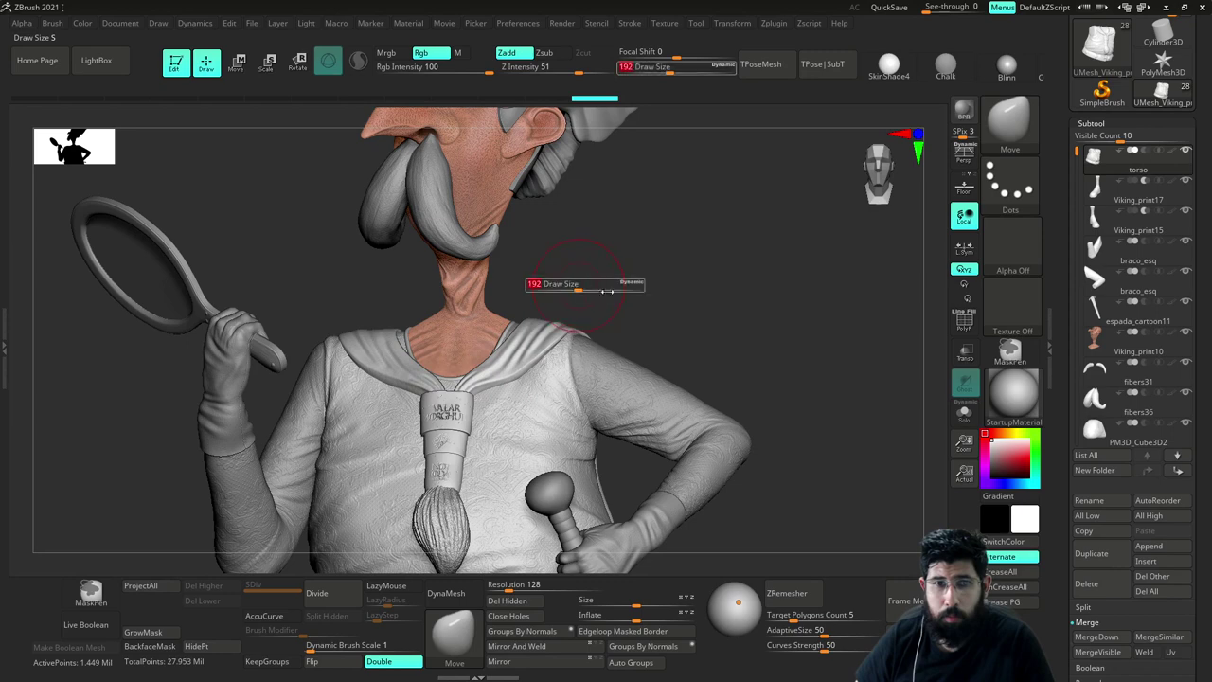
pyautogui.hotkey('shift', 's')
pyautogui.hotkey('ctrl', 'shift', 's')
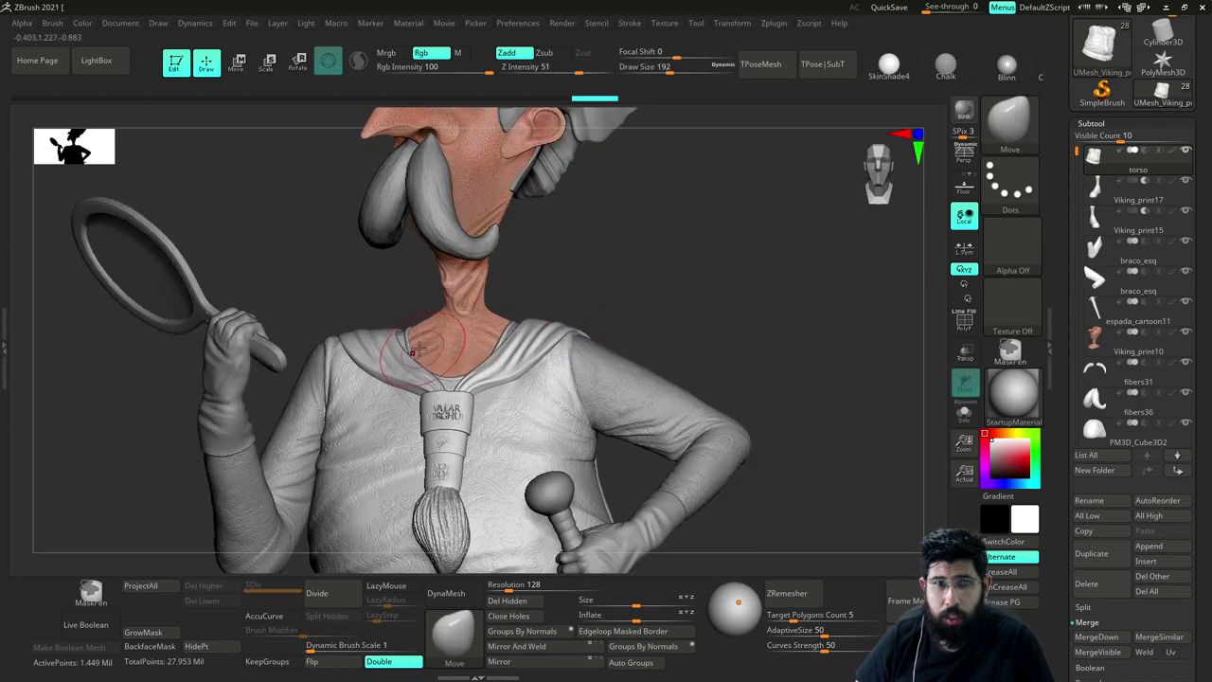
# Isolate the torso to inspect its neck and arm openings, then show the whole figure again
pyautogui.hotkey('ctrl', 'shift', 's')
pyautogui.moveTo(590, 271)
pyautogui.mouseDown()
pyautogui.moveTo(633, 278)
pyautogui.moveTo(711, 249)
pyautogui.moveTo(644, 328)
pyautogui.moveTo(663, 313)
pyautogui.moveTo(648, 301)
pyautogui.mouseUp()
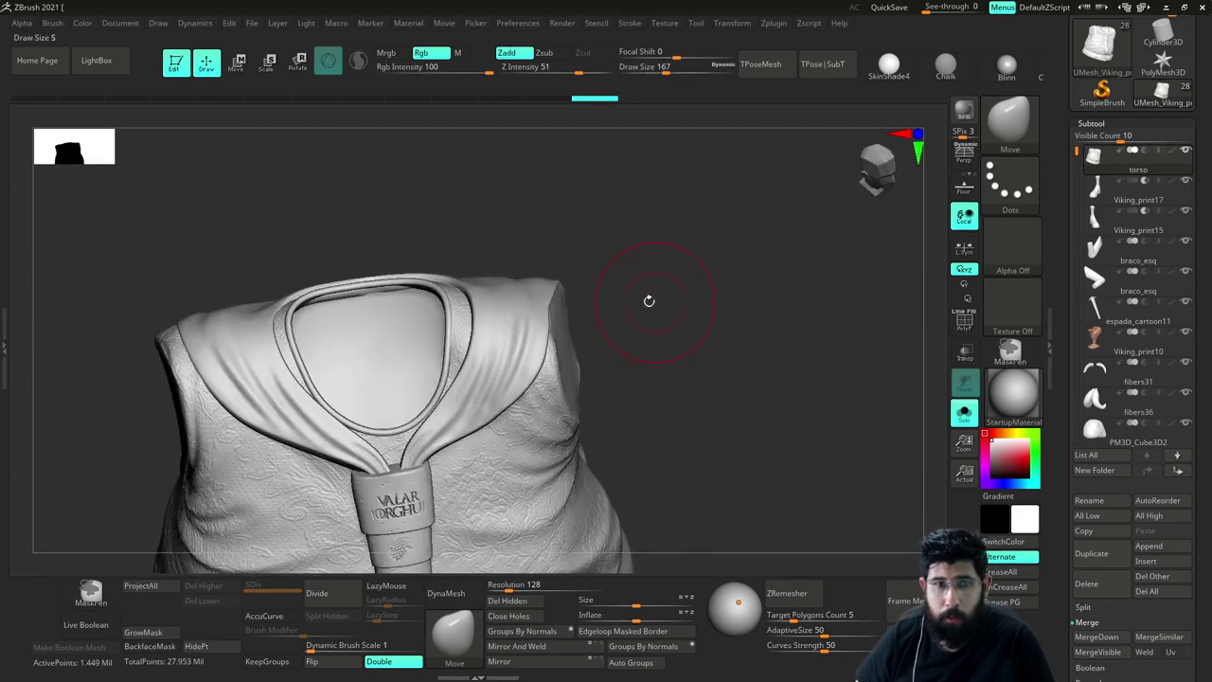
pyautogui.moveTo(543, 266)
pyautogui.mouseDown()
pyautogui.moveTo(620, 203)
pyautogui.moveTo(531, 263)
pyautogui.mouseUp()
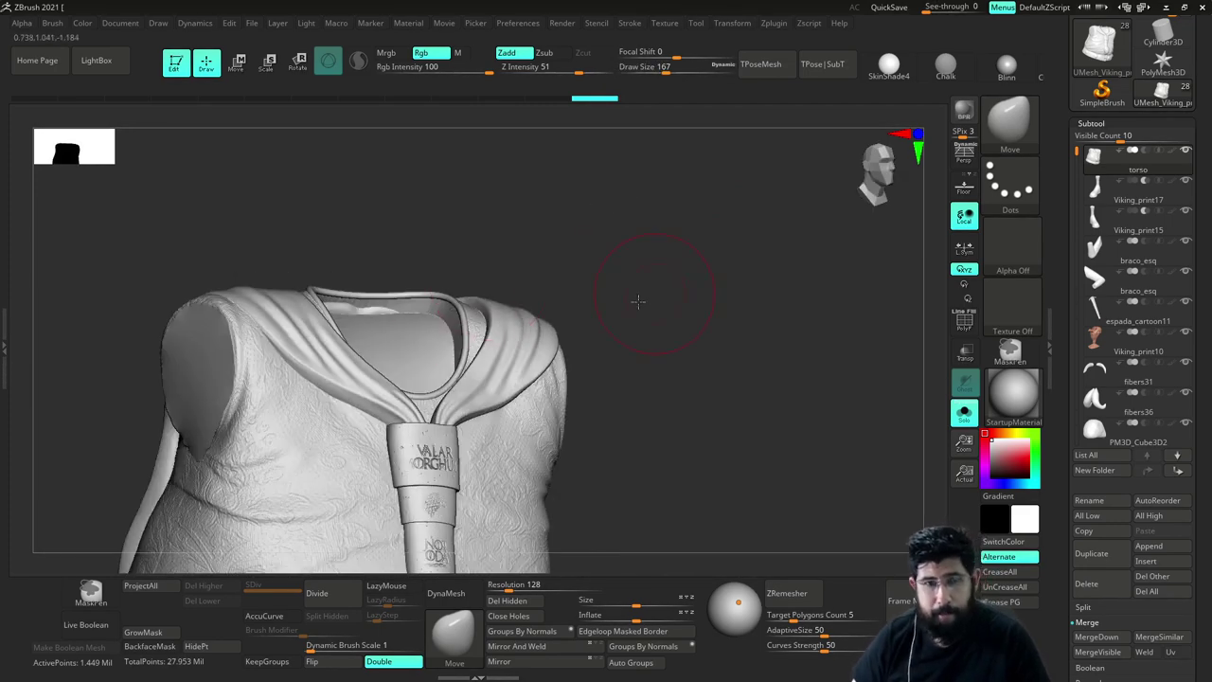
pyautogui.moveTo(639, 301); pyautogui.dragTo(644, 230)
pyautogui.hotkey('ctrl', 'shift', 's')
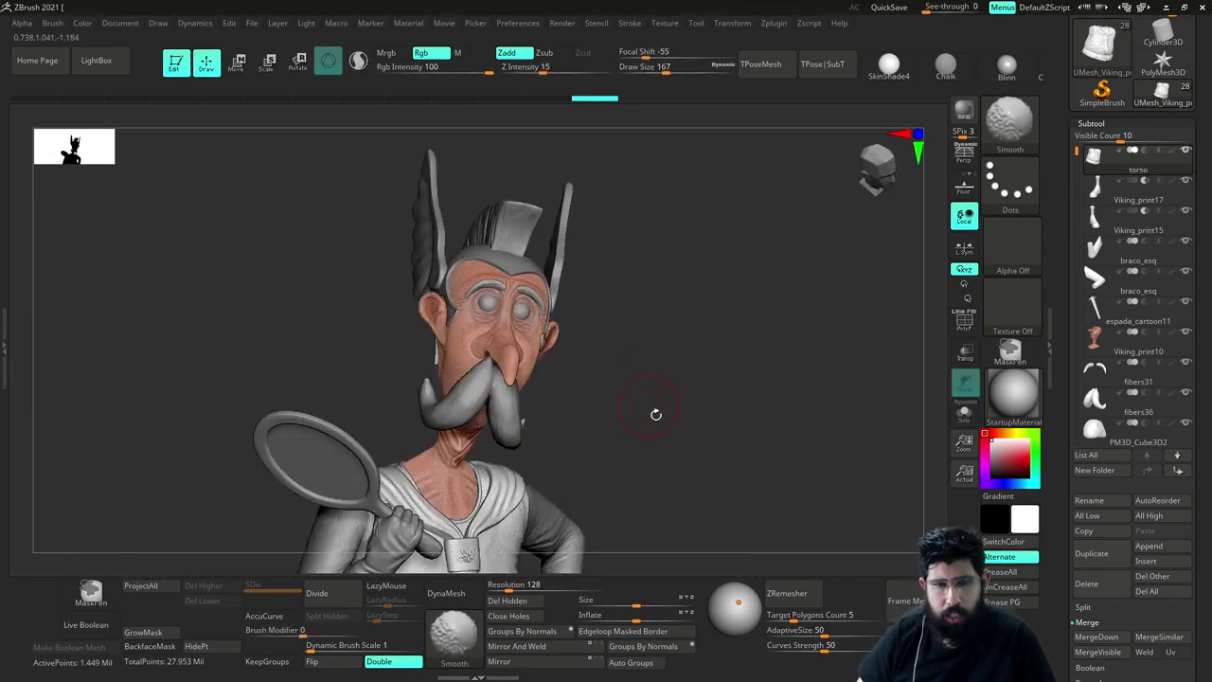
pyautogui.moveTo(655, 415)
pyautogui.keyDown('alt'); pyautogui.mouseDown()
pyautogui.moveTo(649, 290)
pyautogui.moveTo(604, 256)
pyautogui.mouseUp(); pyautogui.keyUp('alt')
pyautogui.moveTo(627, 335); pyautogui.dragTo(658, 233)
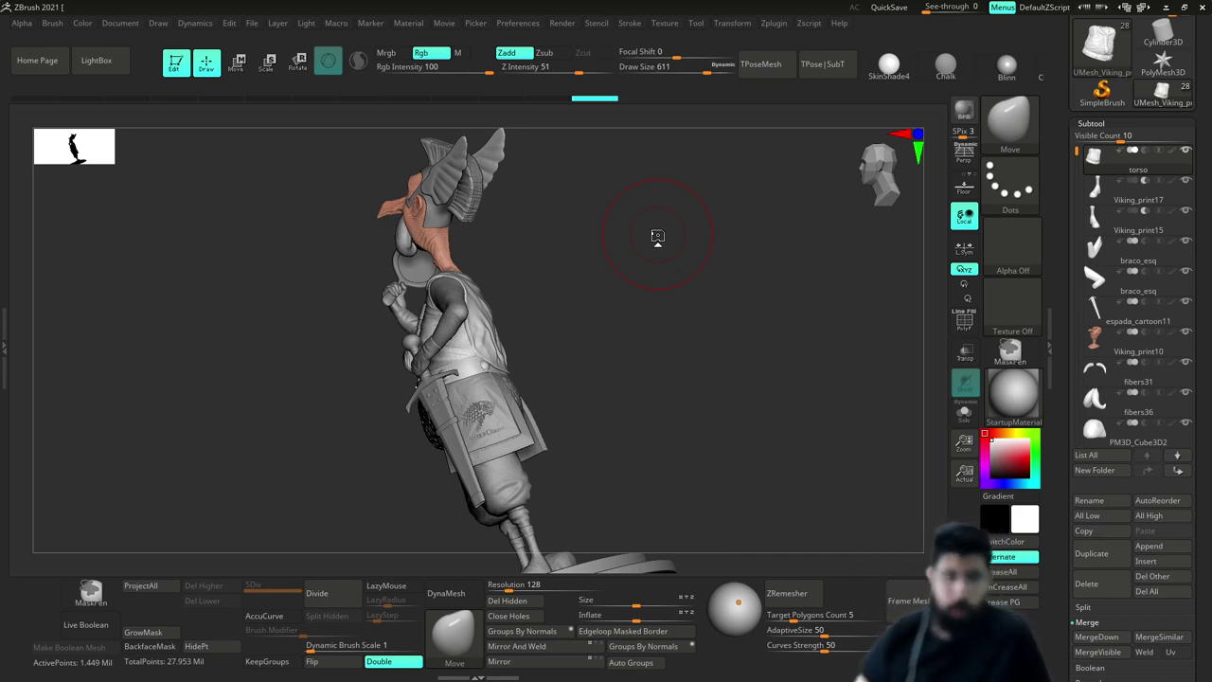
# Set the Move brush's draw size to 234 and isolate the torso in Solo mode
pyautogui.moveTo(658, 343)
pyautogui.mouseDown()
pyautogui.moveTo(726, 344)
pyautogui.moveTo(681, 356)
pyautogui.moveTo(660, 339)
pyautogui.mouseUp()
pyautogui.press('s')
pyautogui.press('s')
pyautogui.press('s')
pyautogui.moveTo(433, 283); pyautogui.dragTo(427, 287)
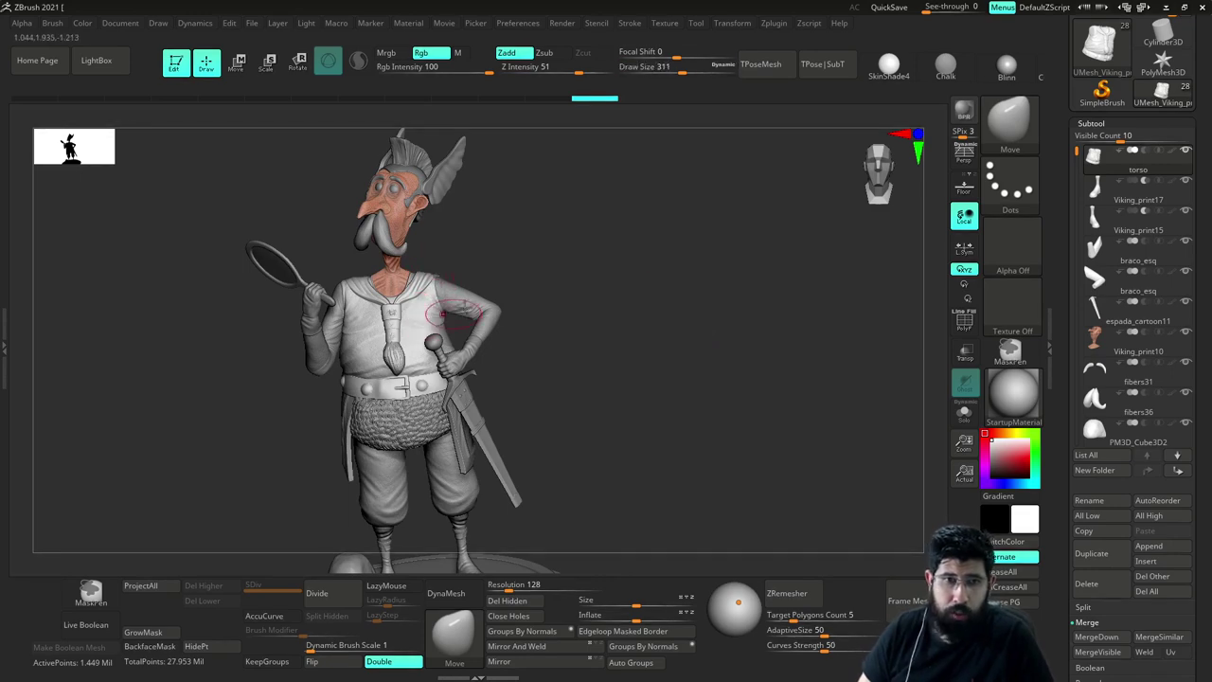
pyautogui.hotkey('alt', 's')
pyautogui.moveTo(502, 261)
pyautogui.mouseDown()
pyautogui.moveTo(641, 327)
pyautogui.moveTo(607, 404)
pyautogui.moveTo(642, 368)
pyautogui.moveTo(700, 360)
pyautogui.moveTo(743, 469)
pyautogui.moveTo(745, 401)
pyautogui.moveTo(704, 303)
pyautogui.moveTo(722, 384)
pyautogui.moveTo(703, 400)
pyautogui.moveTo(758, 312)
pyautogui.mouseUp()
pyautogui.press('s')
# Save the tool as Viking_print17 in the Viking_cartoon_print folder, overwriting the existing file
pyautogui.moveTo(1066, 94); pyautogui.dragTo(1085, 214)
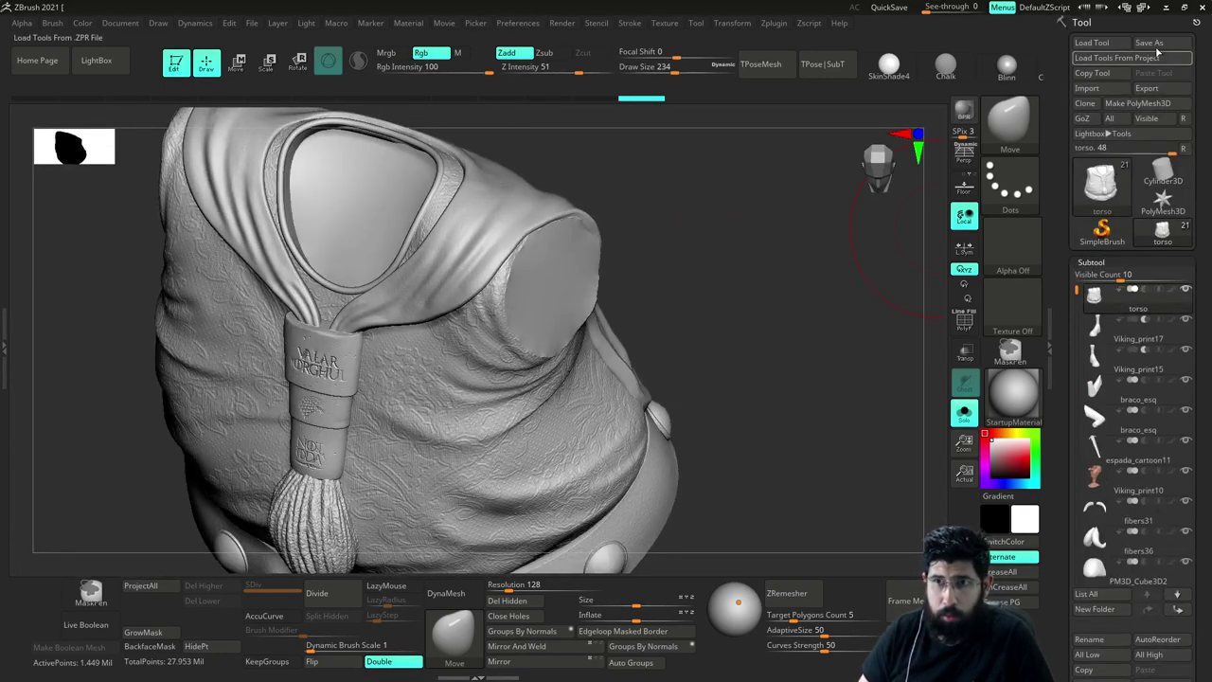
pyautogui.click(1153, 45)
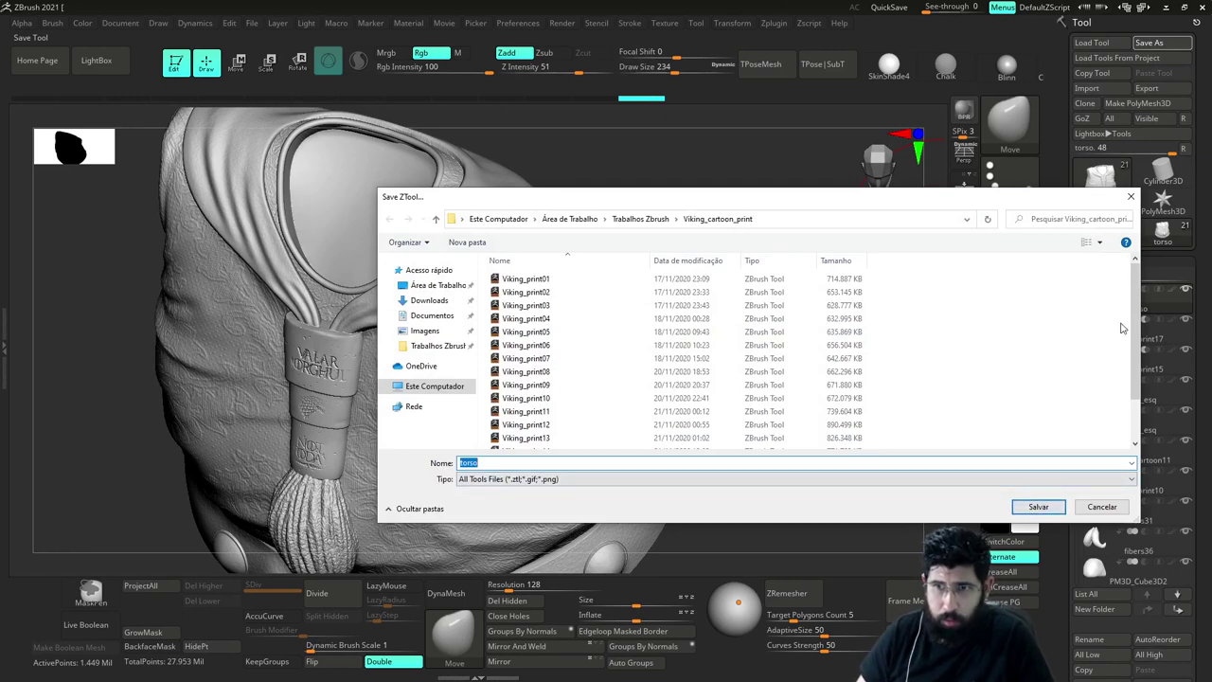
pyautogui.moveTo(1139, 324); pyautogui.dragTo(1139, 361)
pyautogui.click(851, 441)
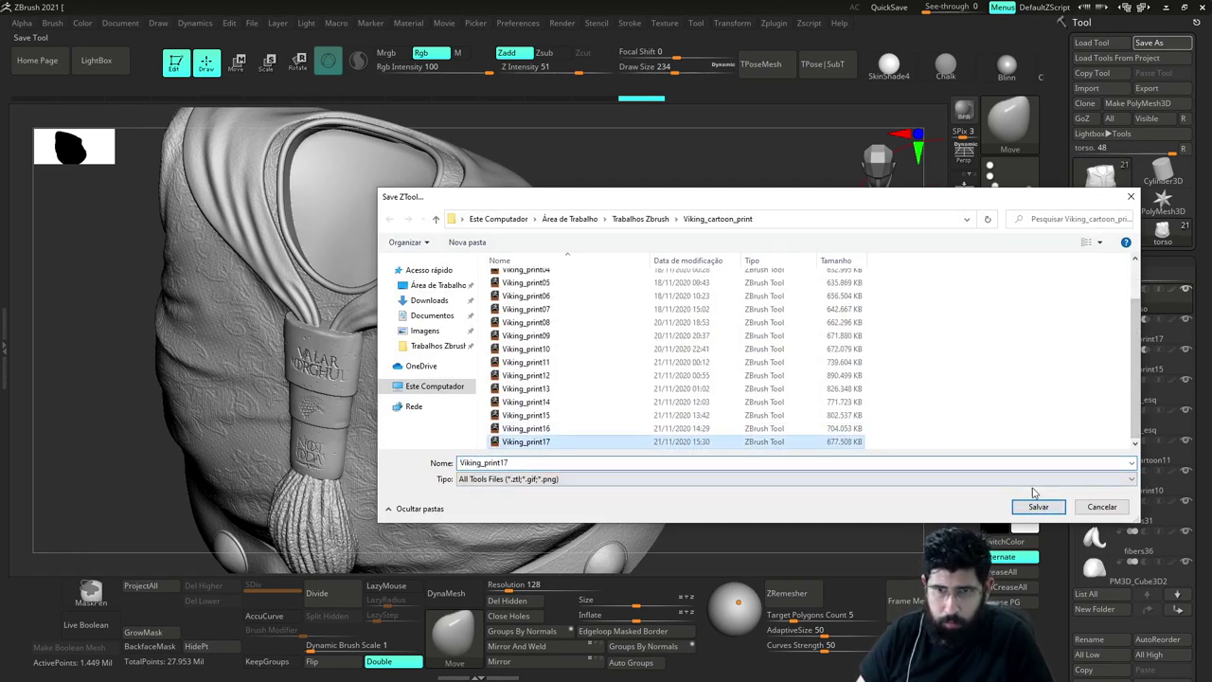
pyautogui.click(1038, 507)
pyautogui.click(637, 338)
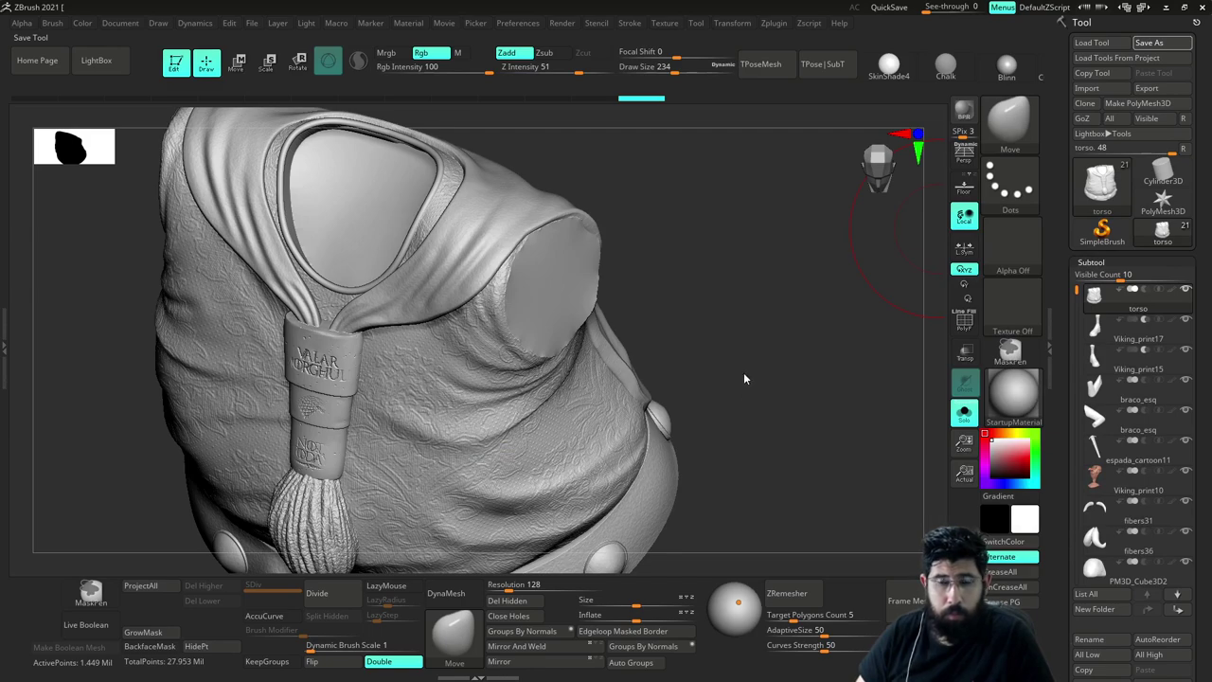
# Check the maximum duration setting in the QuickSave preferences
pyautogui.moveTo(752, 367)
pyautogui.mouseDown()
pyautogui.moveTo(776, 281)
pyautogui.moveTo(780, 360)
pyautogui.moveTo(749, 320)
pyautogui.moveTo(769, 306)
pyautogui.mouseUp()
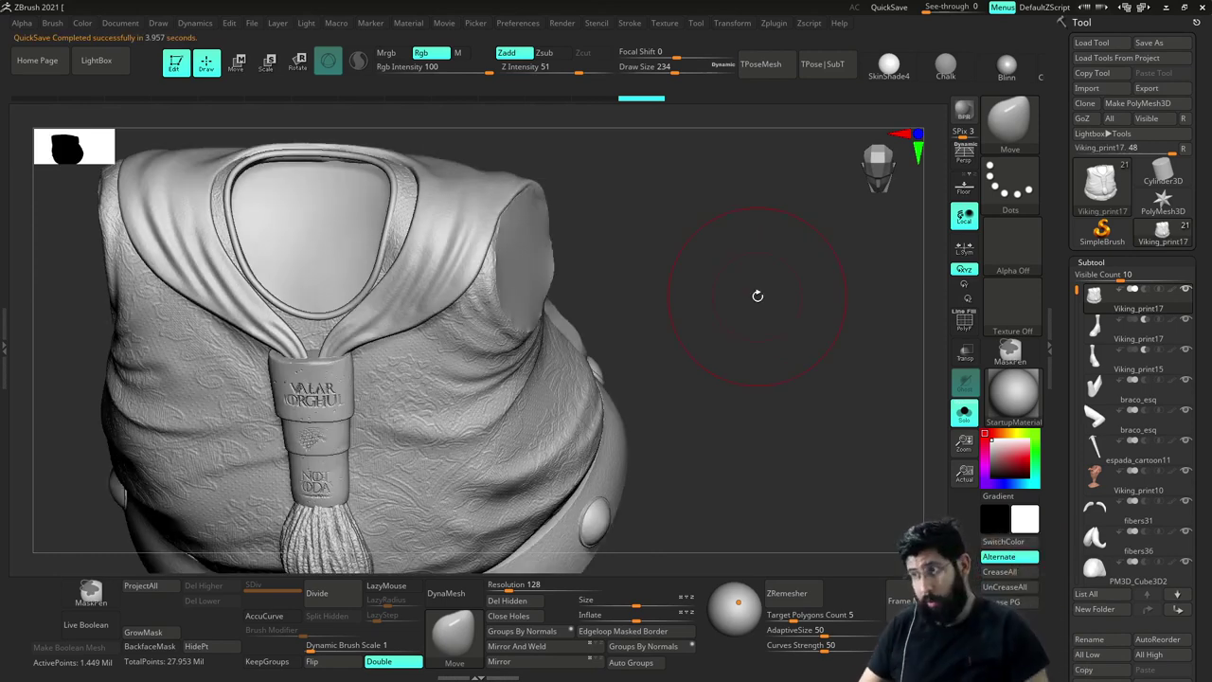
pyautogui.moveTo(774, 331); pyautogui.dragTo(749, 310)
pyautogui.press('s')
pyautogui.click(520, 23)
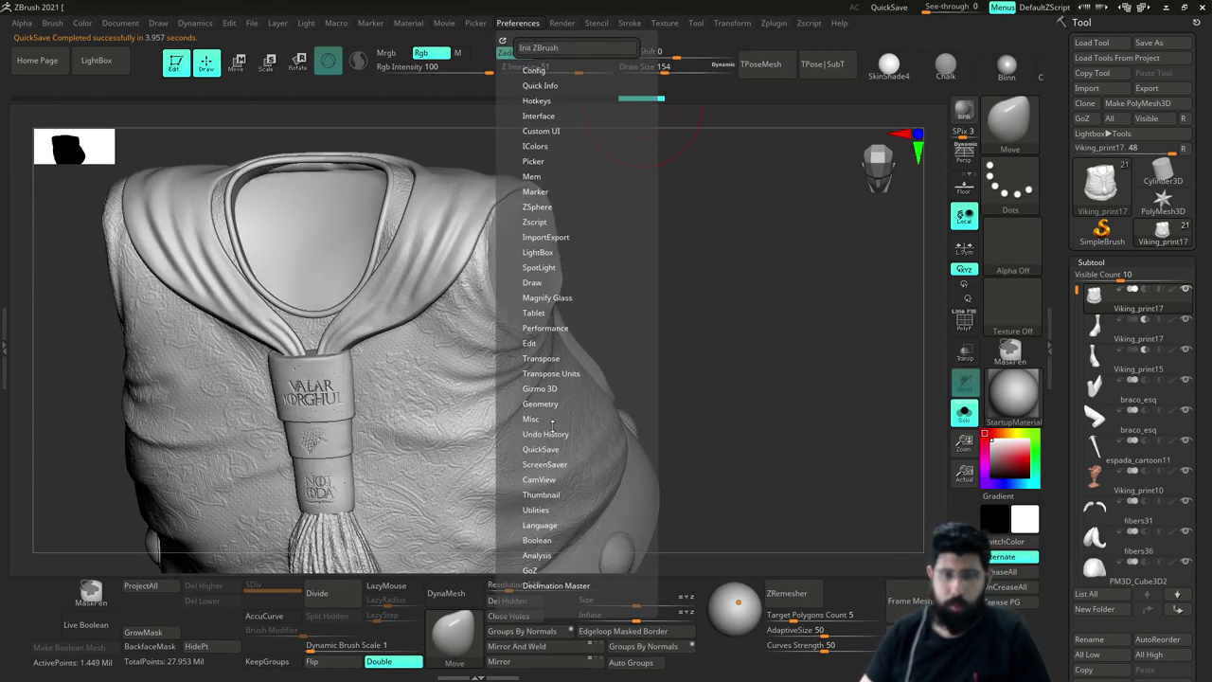
pyautogui.click(540, 449)
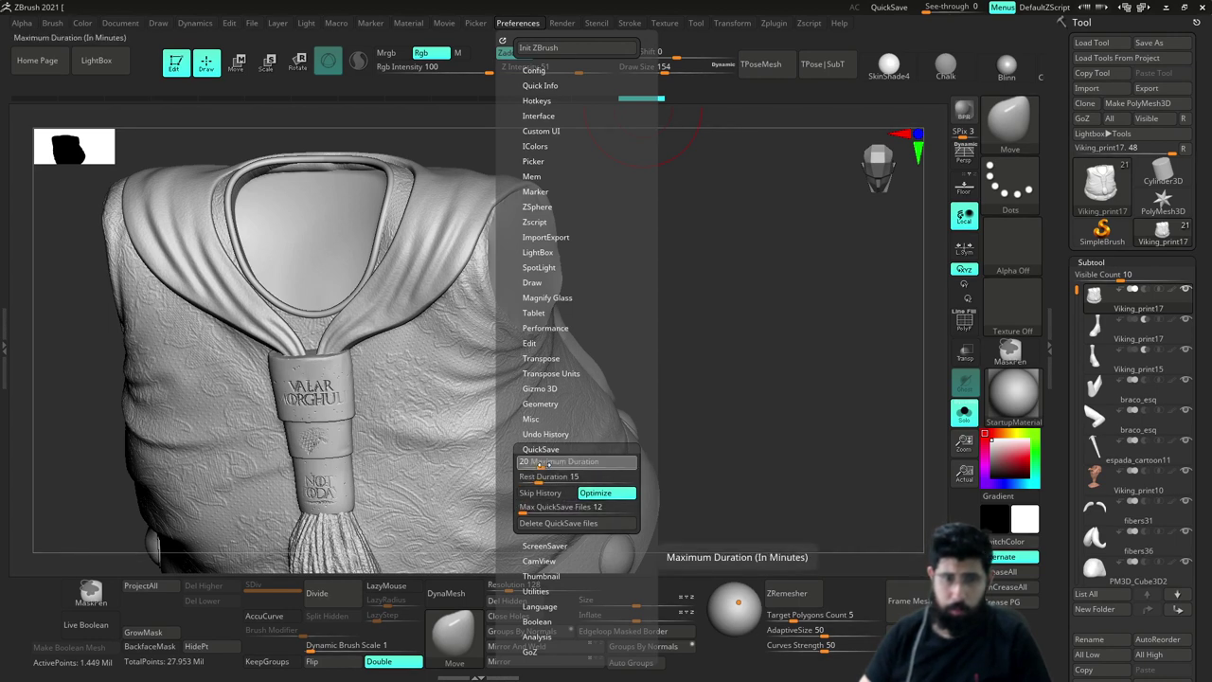
pyautogui.moveTo(797, 322)
pyautogui.mouseDown()
pyautogui.moveTo(812, 300)
pyautogui.moveTo(767, 339)
pyautogui.moveTo(733, 341)
pyautogui.moveTo(730, 320)
pyautogui.moveTo(812, 233)
pyautogui.moveTo(801, 300)
pyautogui.moveTo(763, 309)
pyautogui.moveTo(754, 278)
pyautogui.moveTo(771, 300)
pyautogui.moveTo(744, 322)
pyautogui.moveTo(694, 271)
pyautogui.moveTo(719, 281)
pyautogui.mouseUp()
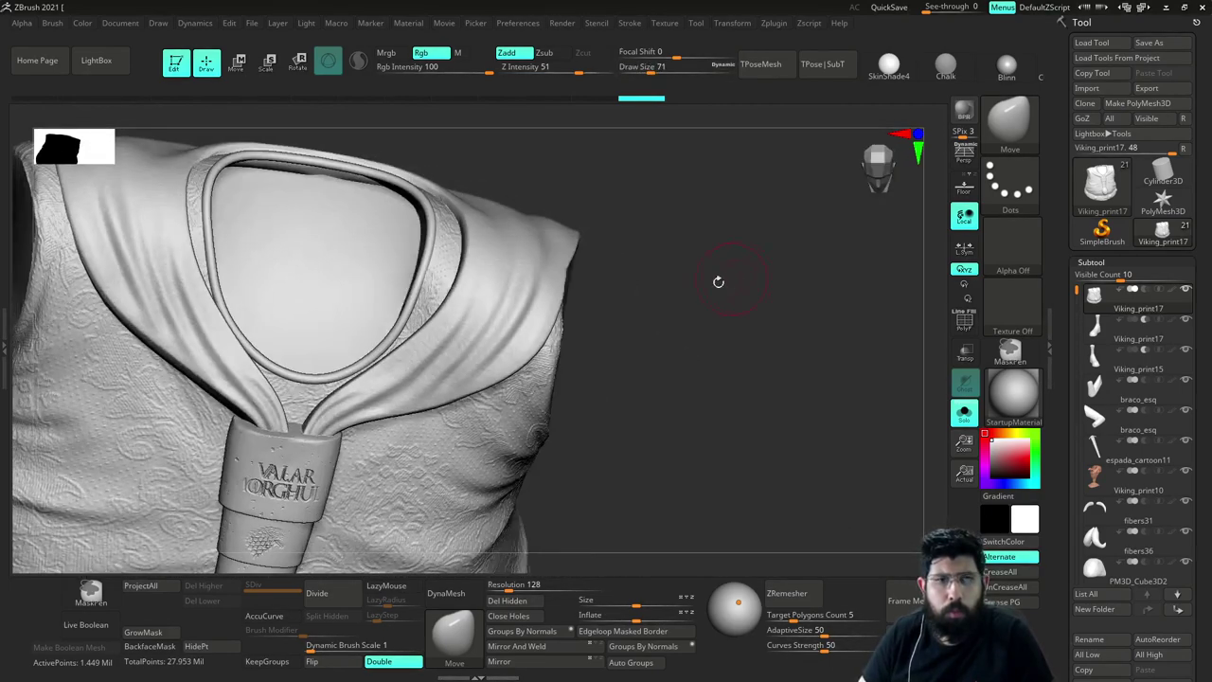
# Check the torso's wireframe with PolyFrame, turn it off again and set the draw size to 54
pyautogui.click(965, 325)
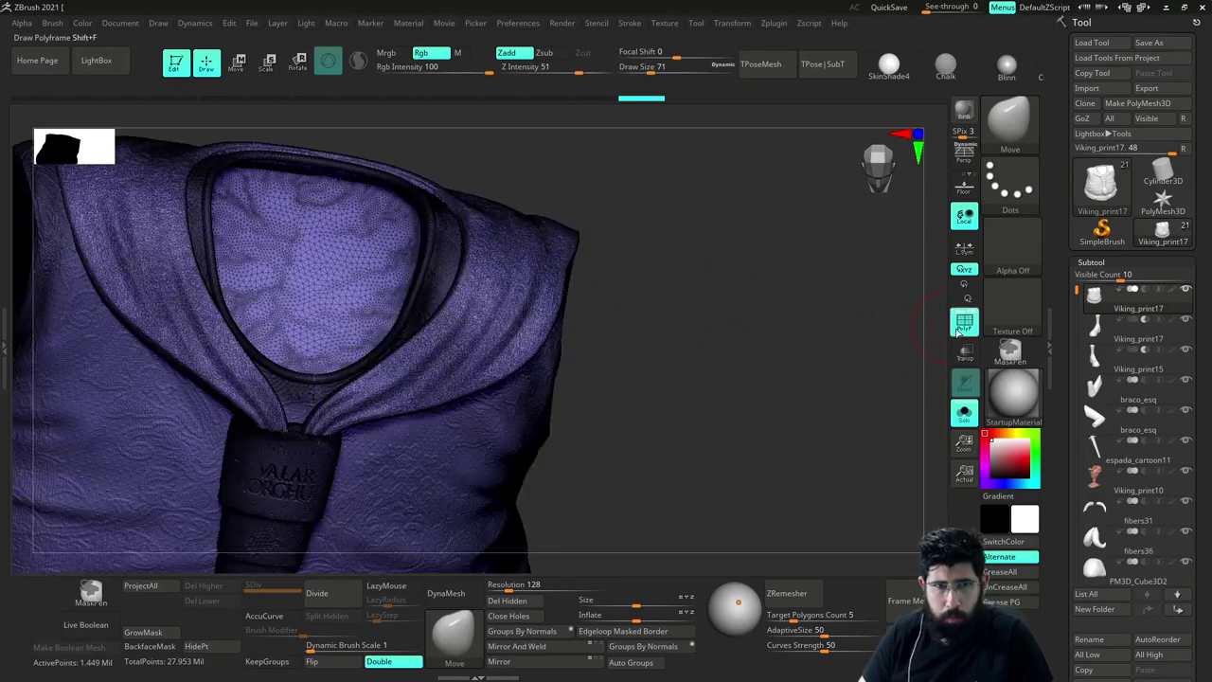
pyautogui.click(968, 334)
pyautogui.press('s')
pyautogui.moveTo(622, 387); pyautogui.dragTo(637, 387)
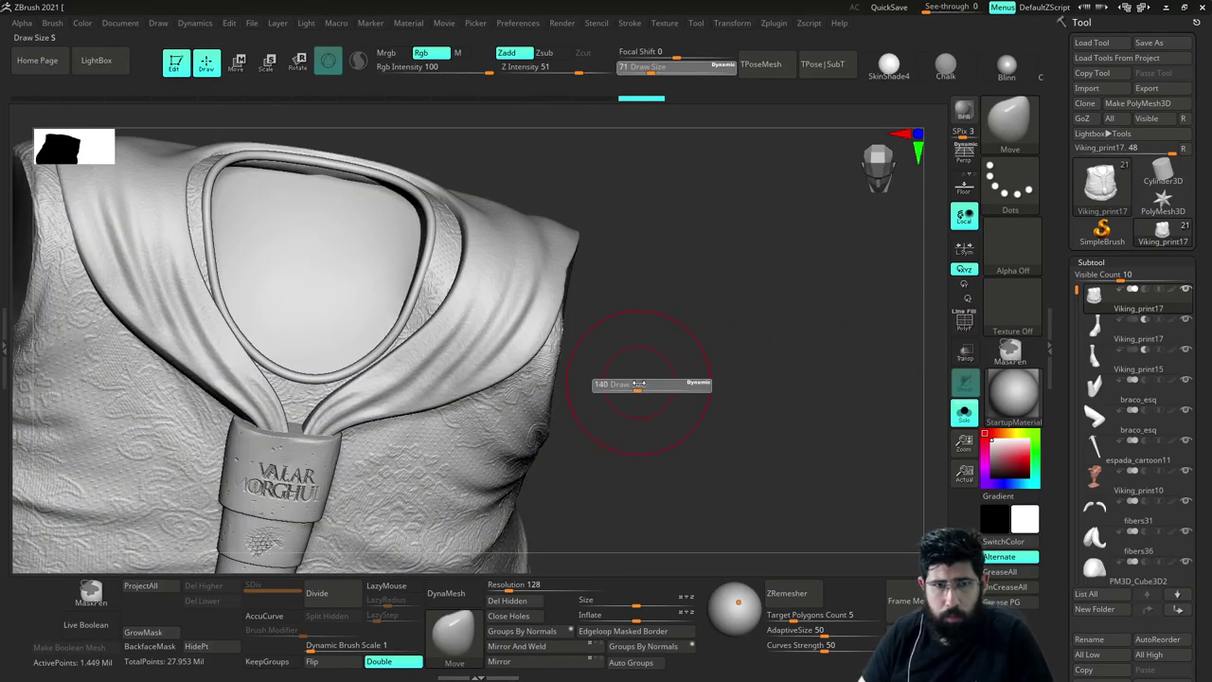
pyautogui.moveTo(717, 366)
pyautogui.mouseDown()
pyautogui.moveTo(668, 355)
pyautogui.moveTo(712, 326)
pyautogui.moveTo(687, 287)
pyautogui.mouseUp()
pyautogui.press('s')
pyautogui.moveTo(686, 288)
pyautogui.mouseDown()
pyautogui.moveTo(662, 325)
pyautogui.moveTo(745, 303)
pyautogui.moveTo(716, 324)
pyautogui.mouseUp()
pyautogui.press('s')
pyautogui.moveTo(734, 325)
pyautogui.mouseDown()
pyautogui.moveTo(721, 320)
pyautogui.moveTo(725, 354)
pyautogui.moveTo(725, 335)
pyautogui.moveTo(693, 342)
pyautogui.mouseUp()
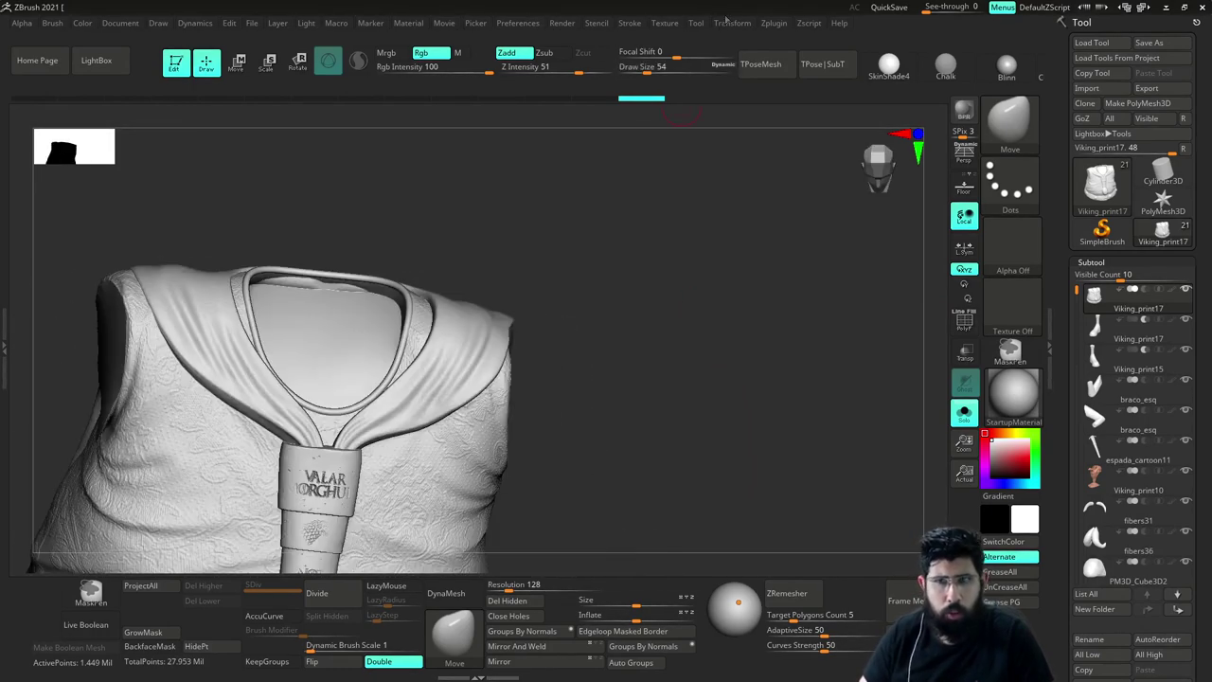
# Duplicate the torso subtool and select the duplicate with the draw size at 56
pyautogui.moveTo(668, 268)
pyautogui.mouseDown()
pyautogui.moveTo(658, 322)
pyautogui.moveTo(666, 276)
pyautogui.moveTo(669, 298)
pyautogui.moveTo(780, 316)
pyautogui.moveTo(755, 312)
pyautogui.moveTo(777, 322)
pyautogui.moveTo(771, 354)
pyautogui.moveTo(719, 279)
pyautogui.mouseUp()
pyautogui.press('s')
pyautogui.click(744, 330)
pyautogui.hotkey('ctrl', 'shift', 'd')
pyautogui.click(1126, 318)
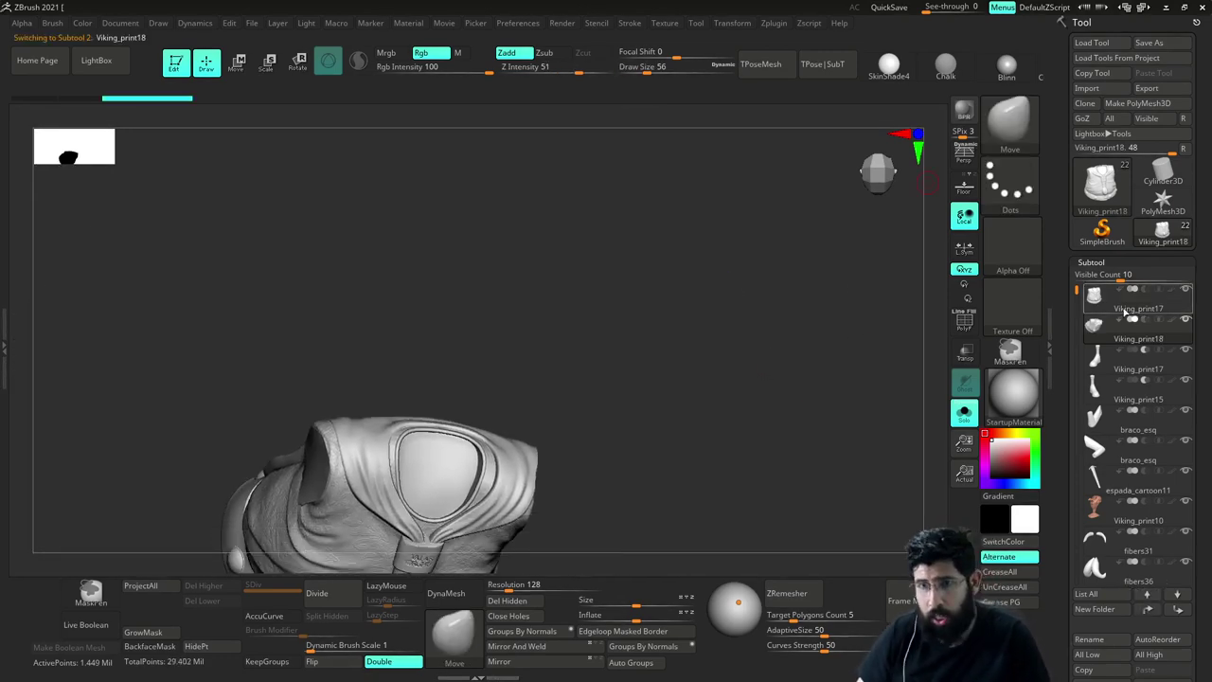
pyautogui.hotkey('shift', 's')
pyautogui.hotkey('shift', 's')
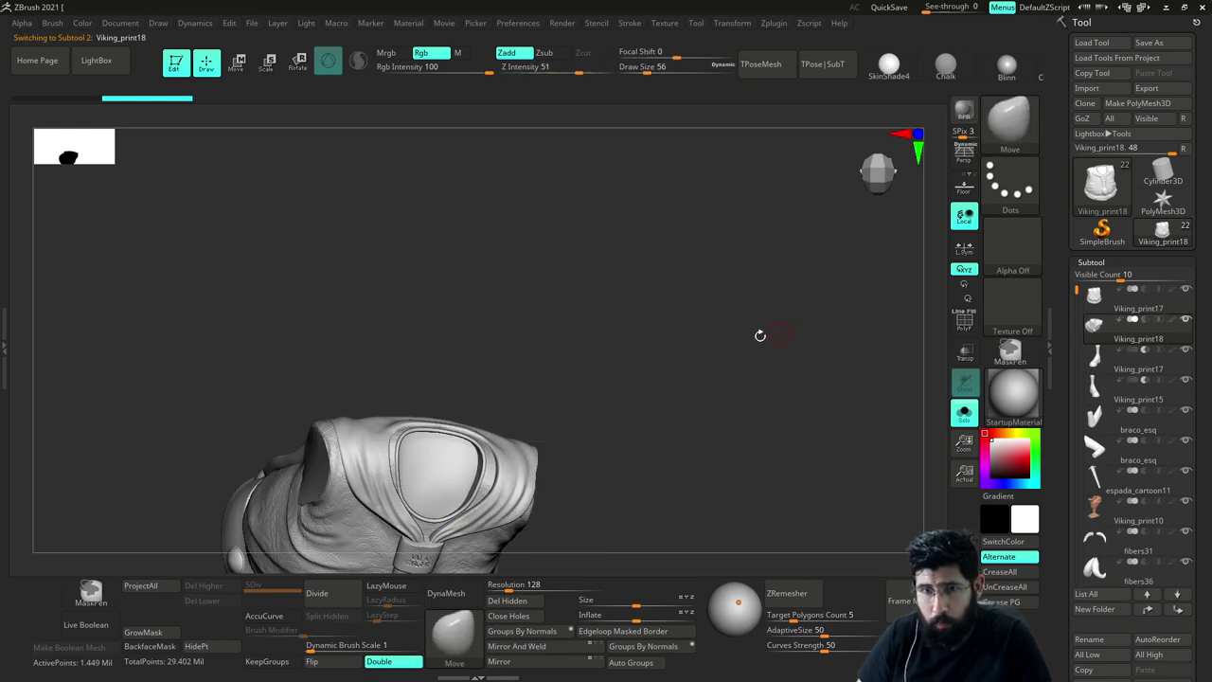
# Draw a closed curve around the rim of the torso's neck opening with the CurveSnapSurface brush
pyautogui.moveTo(760, 335)
pyautogui.mouseDown()
pyautogui.moveTo(760, 403)
pyautogui.moveTo(742, 302)
pyautogui.mouseUp()
pyautogui.click(989, 142)
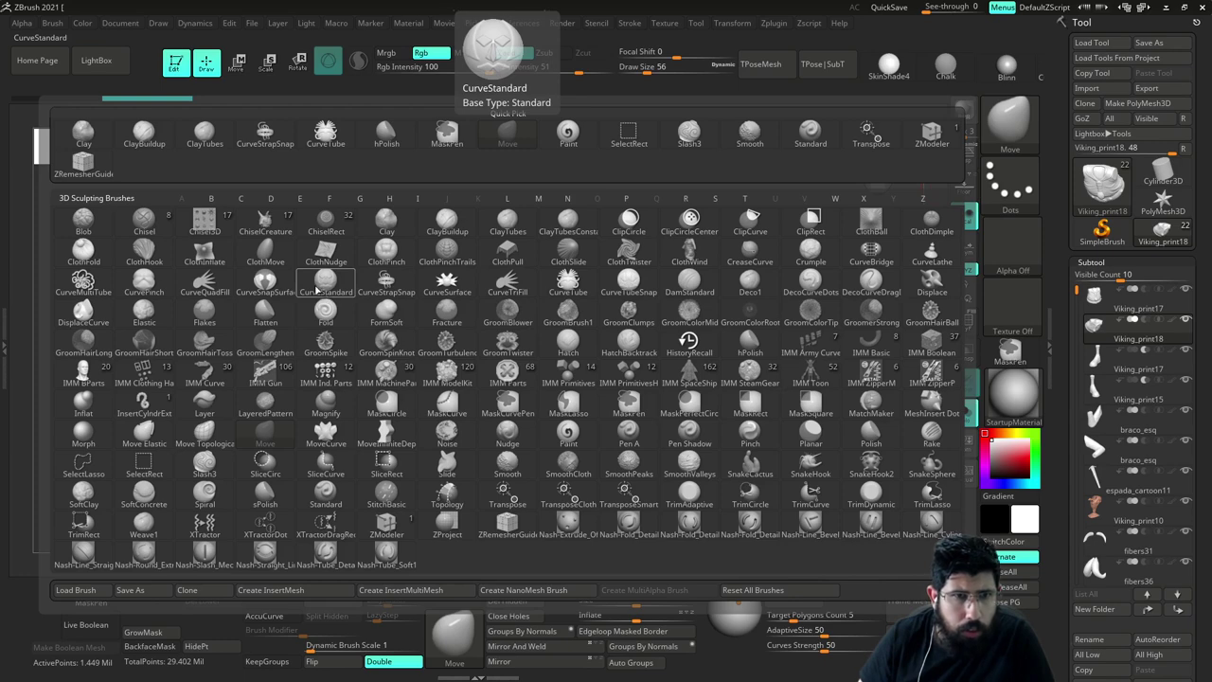
pyautogui.click(266, 294)
pyautogui.moveTo(555, 314)
pyautogui.mouseDown()
pyautogui.moveTo(652, 298)
pyautogui.moveTo(625, 313)
pyautogui.mouseUp()
pyautogui.moveTo(232, 381); pyautogui.dragTo(272, 413)
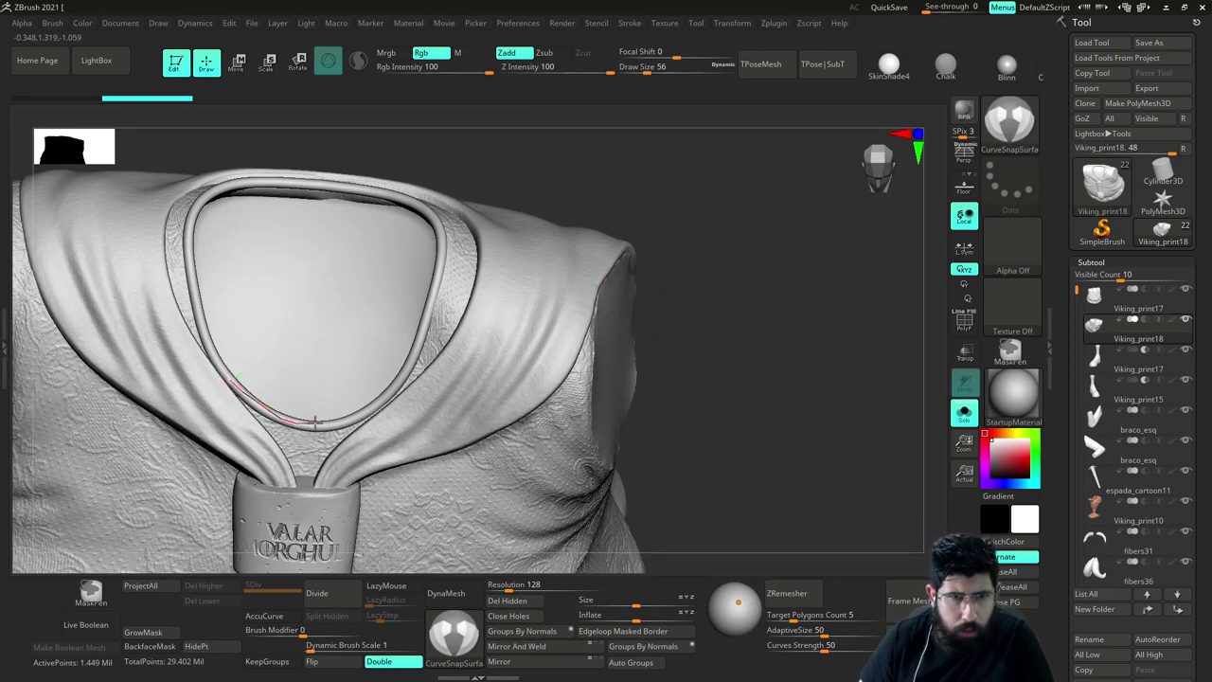
pyautogui.moveTo(374, 405); pyautogui.dragTo(409, 357)
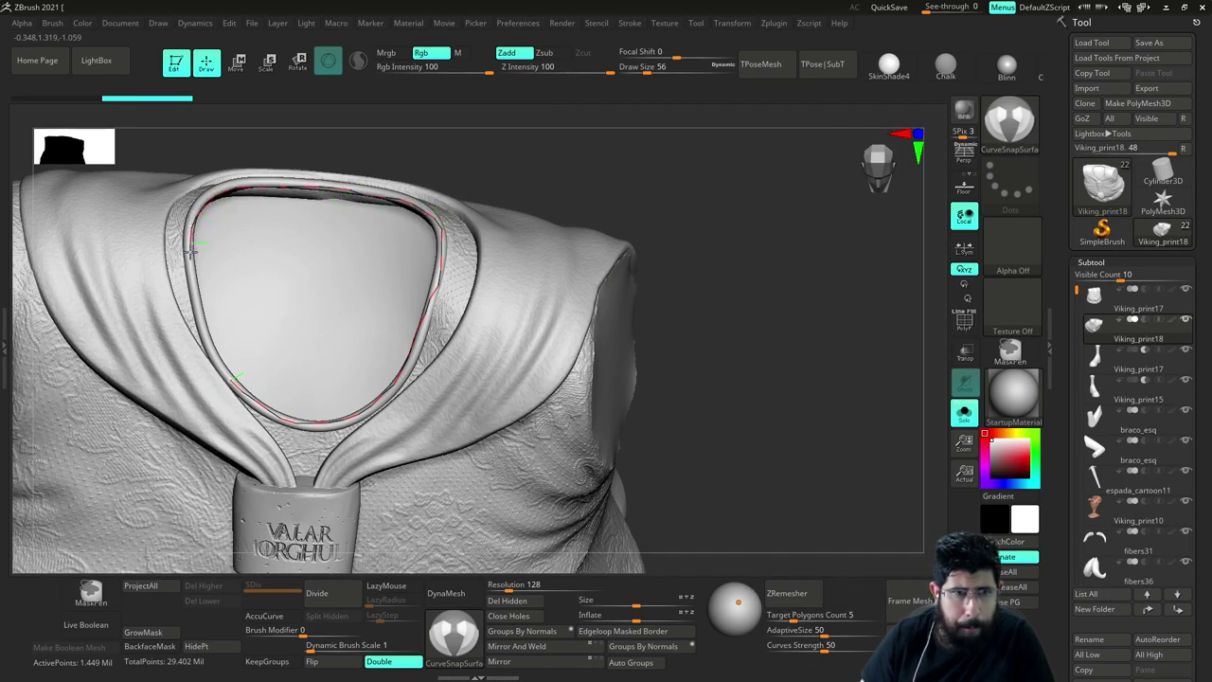
pyautogui.moveTo(199, 286); pyautogui.dragTo(200, 313)
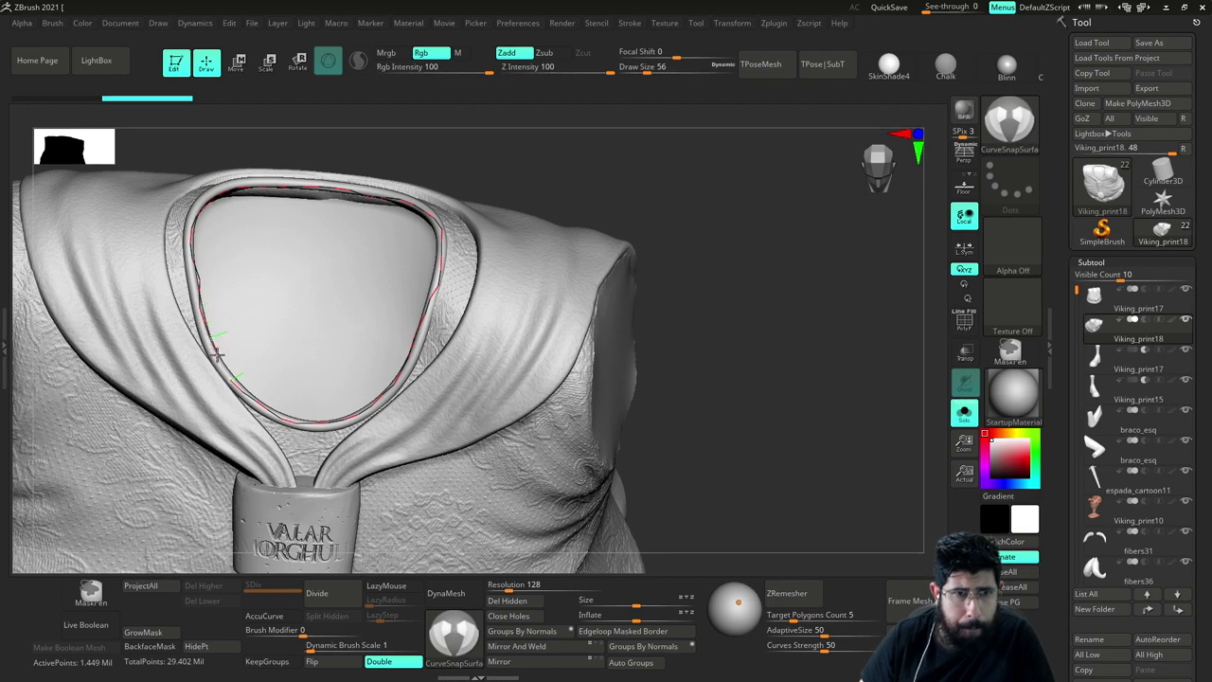
pyautogui.moveTo(217, 355); pyautogui.dragTo(229, 376)
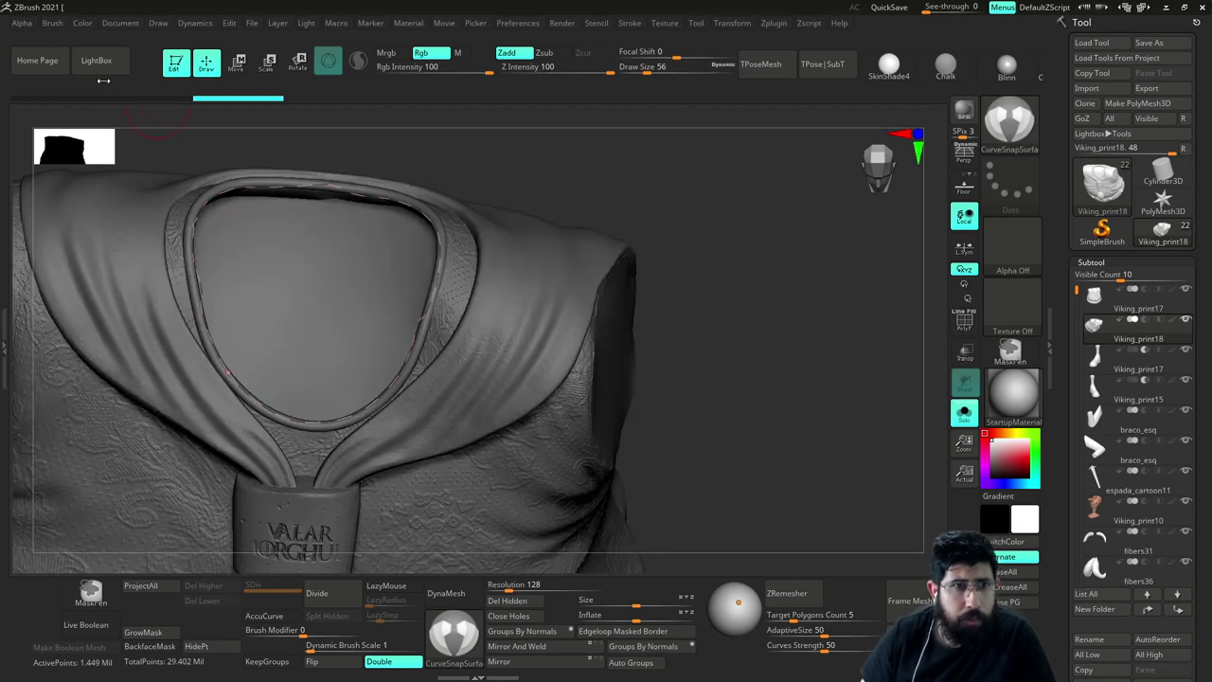
# Try to fill the neck rim curve with the CurveQuadFill brush, undo it and retry at draw size 5
pyautogui.press('b')
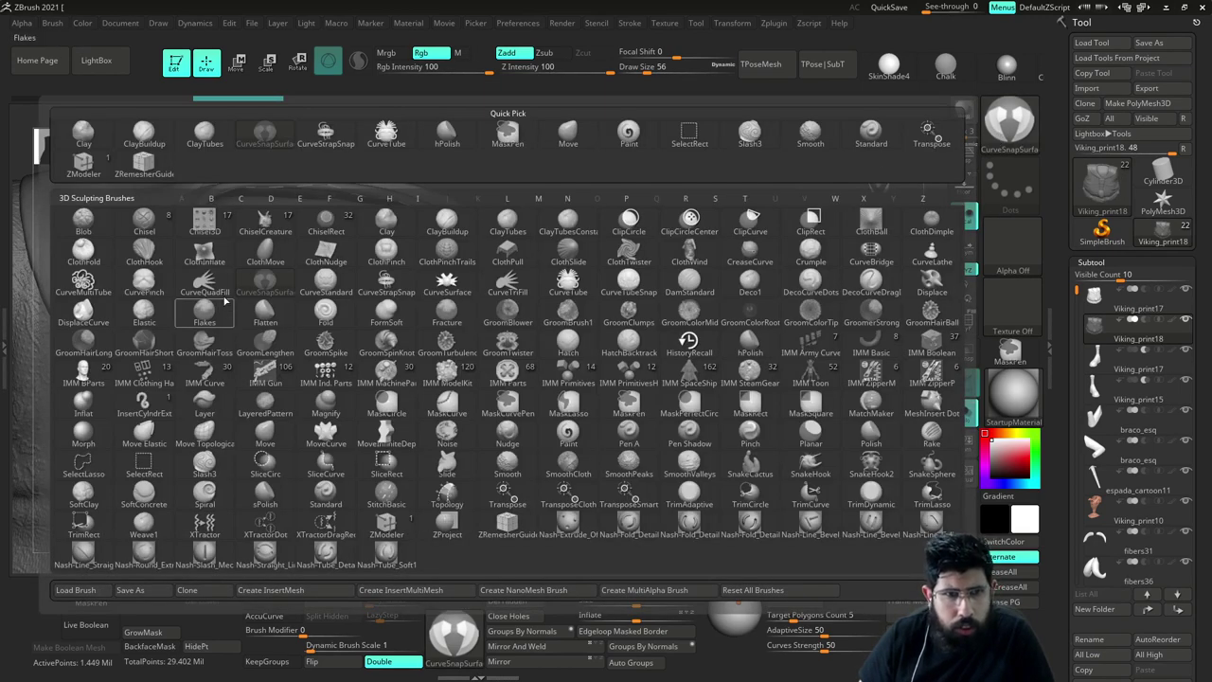
pyautogui.click(208, 286)
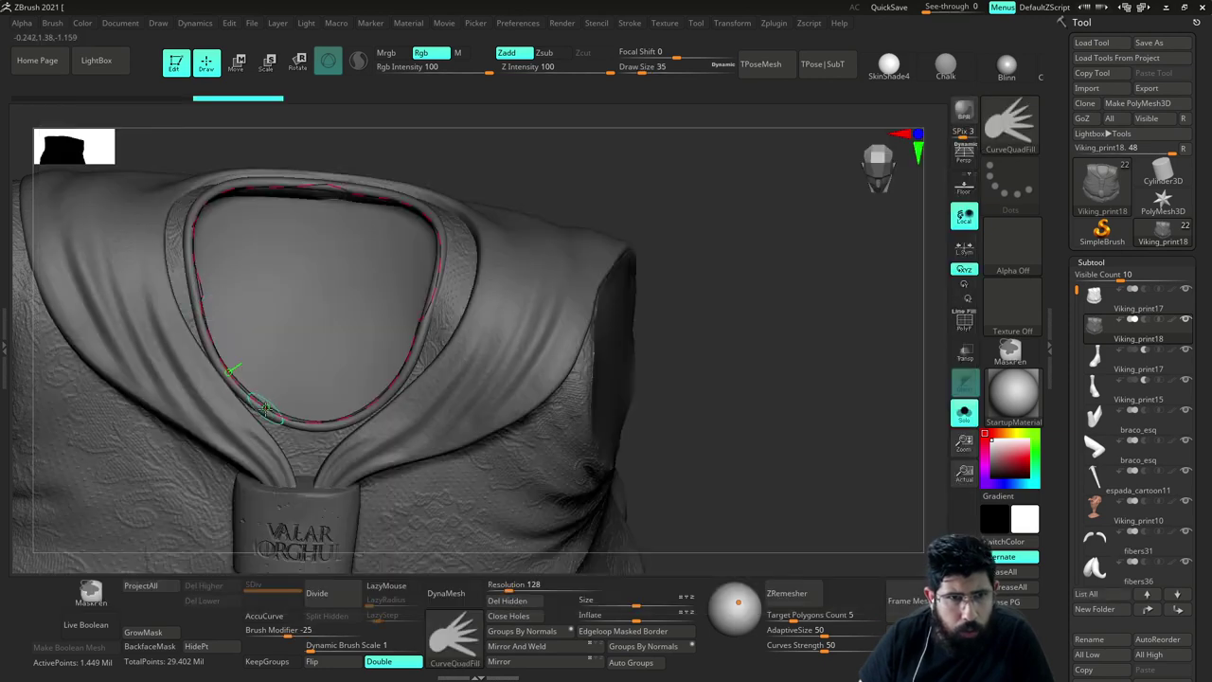
pyautogui.click(271, 407)
pyautogui.moveTo(571, 369); pyautogui.dragTo(609, 319)
pyautogui.moveTo(730, 326); pyautogui.dragTo(692, 325)
pyautogui.hotkey('ctrl', 'z')
pyautogui.press('s')
pyautogui.click(367, 400)
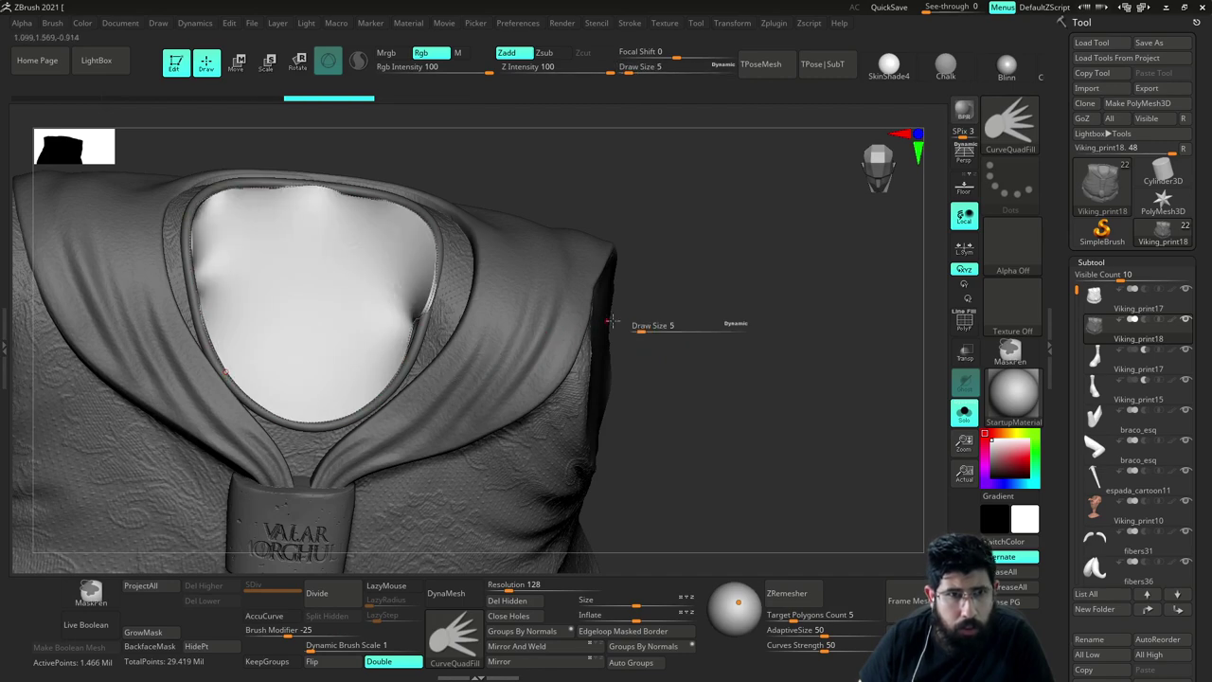
pyautogui.moveTo(642, 271)
pyautogui.mouseDown()
pyautogui.moveTo(712, 199)
pyautogui.moveTo(694, 249)
pyautogui.moveTo(726, 273)
pyautogui.moveTo(685, 263)
pyautogui.moveTo(671, 319)
pyautogui.moveTo(689, 300)
pyautogui.moveTo(680, 284)
pyautogui.moveTo(736, 265)
pyautogui.moveTo(787, 220)
pyautogui.mouseUp()
# Switch to the Move brush and undo the neck fill together with its rim curve
pyautogui.press('b')
pyautogui.press('m')
pyautogui.press('v')
pyautogui.hotkey('ctrl', 'z')
pyautogui.hotkey('ctrl', 'z')
# Redraw the closed curve around the neck rim with CurveSnapSurface at draw size 29
pyautogui.click(1010, 123)
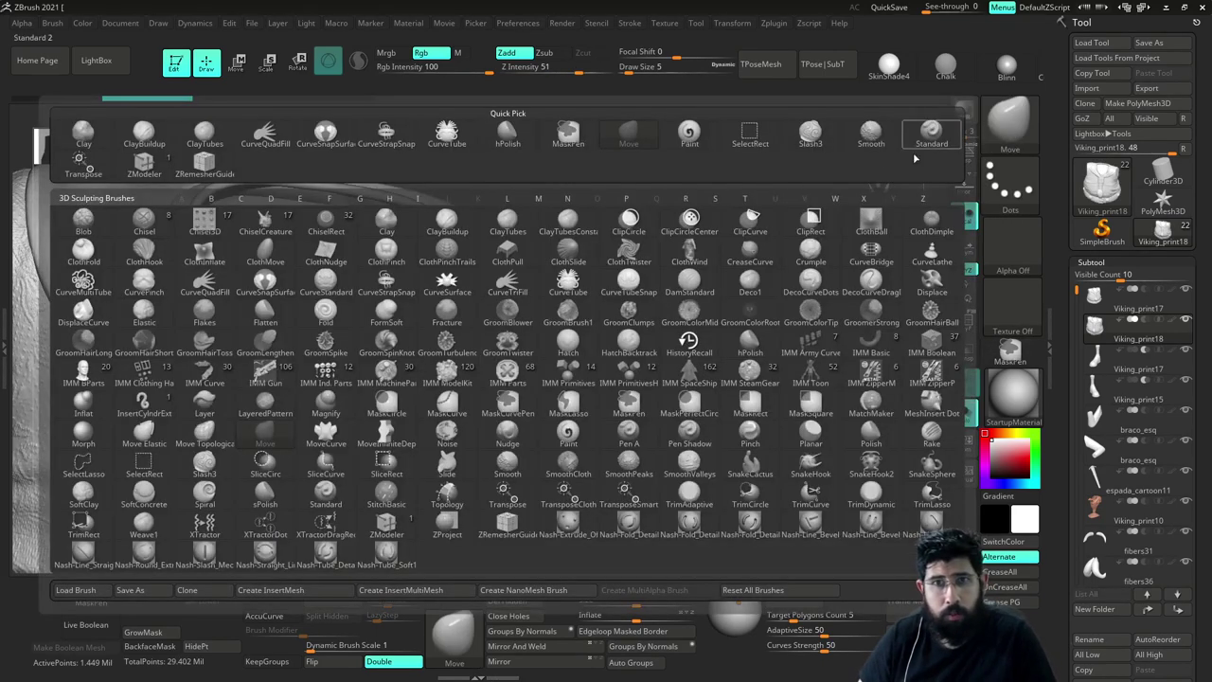
pyautogui.click(323, 148)
pyautogui.moveTo(647, 237)
pyautogui.mouseDown()
pyautogui.moveTo(620, 255)
pyautogui.moveTo(636, 228)
pyautogui.mouseUp()
pyautogui.moveTo(586, 177)
pyautogui.keyDown('alt'); pyautogui.mouseDown()
pyautogui.moveTo(617, 206)
pyautogui.moveTo(622, 172)
pyautogui.mouseUp(); pyautogui.keyUp('alt')
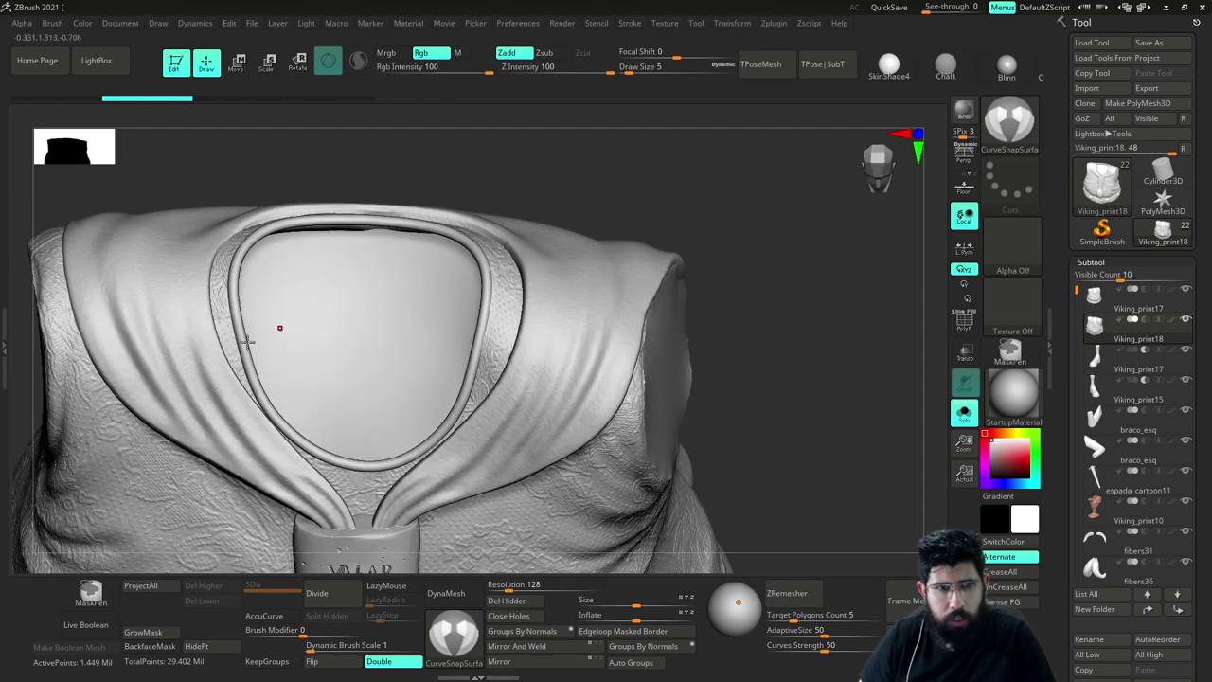
pyautogui.press('s')
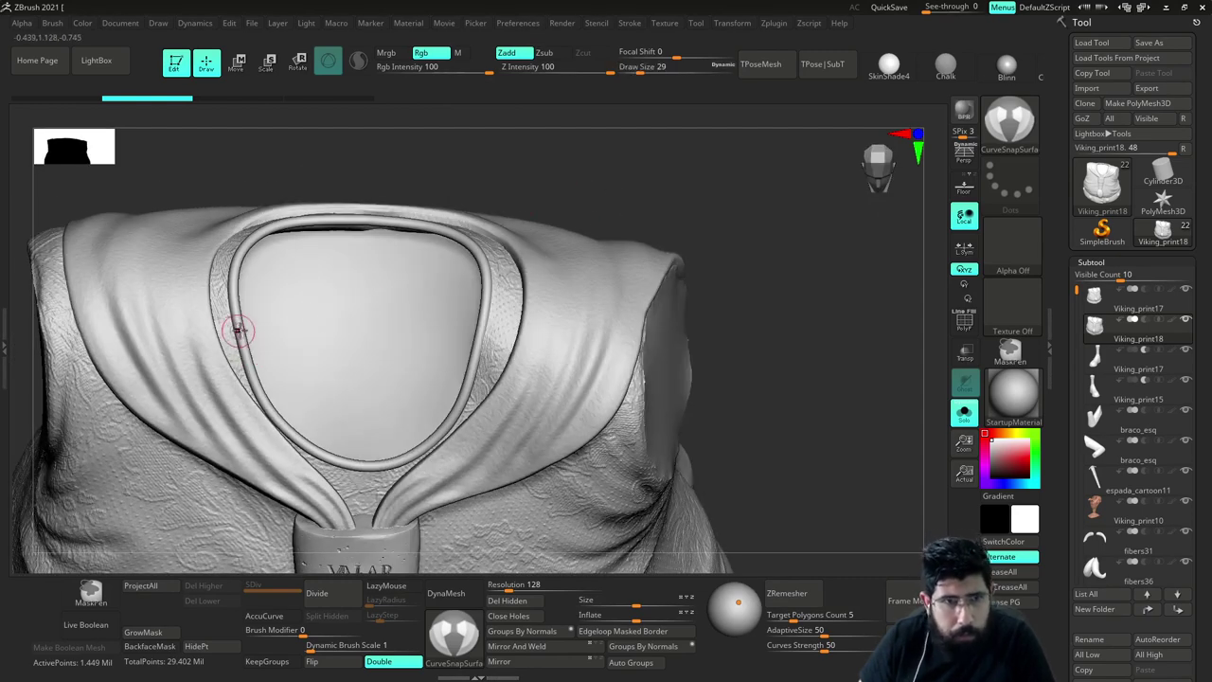
pyautogui.moveTo(236, 328); pyautogui.dragTo(279, 414)
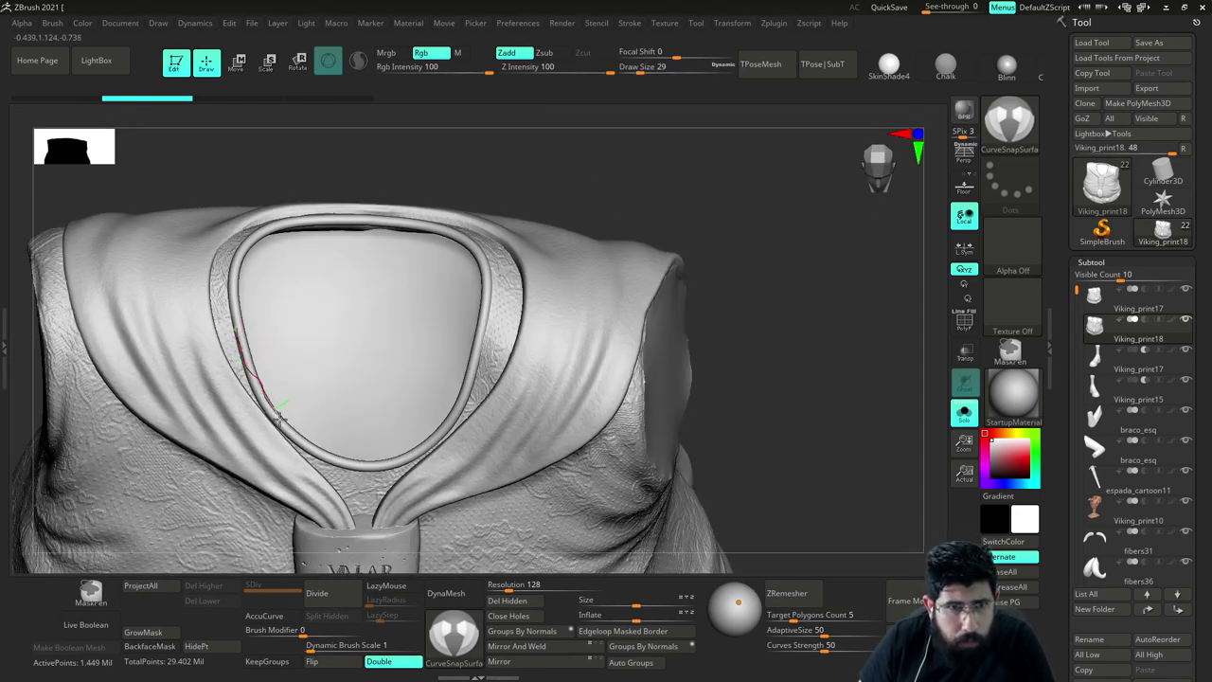
pyautogui.moveTo(329, 451)
pyautogui.mouseDown()
pyautogui.moveTo(390, 463)
pyautogui.moveTo(438, 428)
pyautogui.mouseUp()
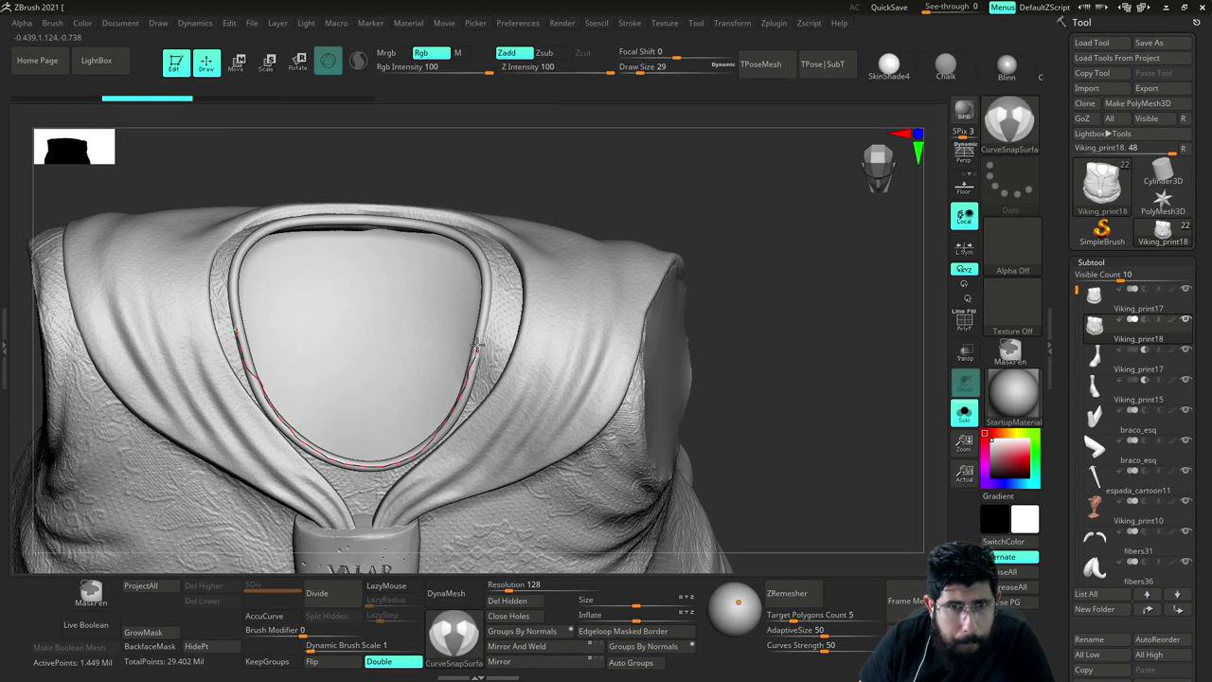
pyautogui.moveTo(477, 326); pyautogui.dragTo(480, 306)
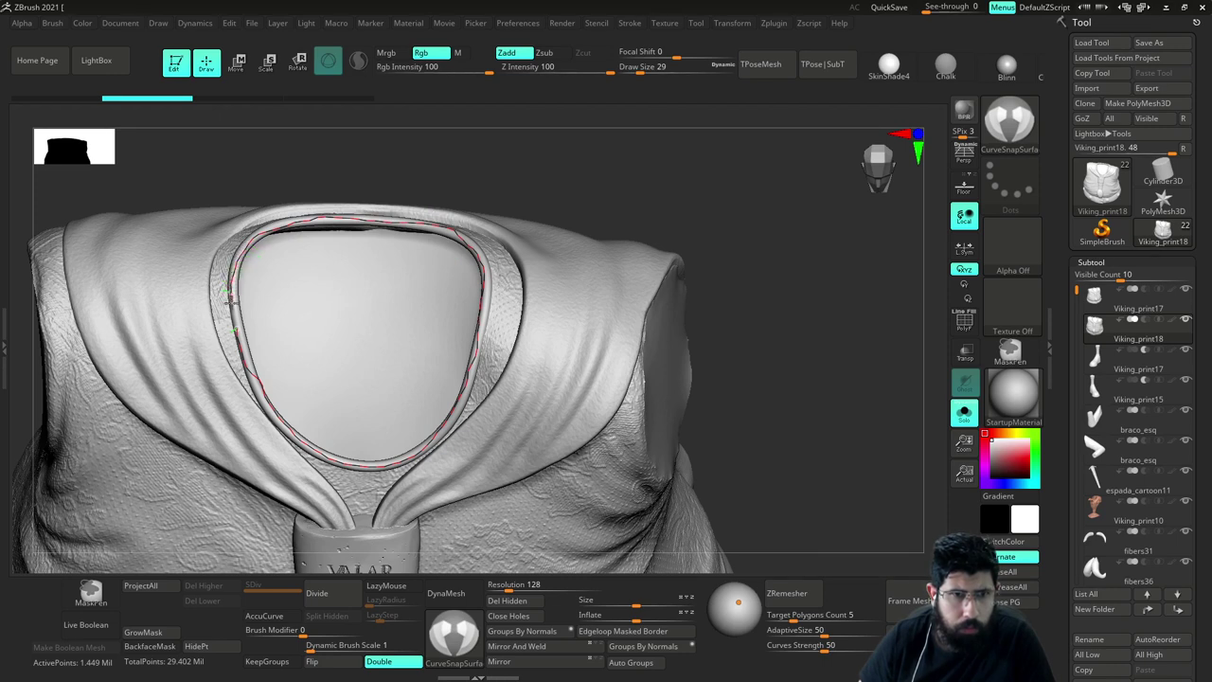
# Try to fill the redrawn rim curve with CurveQuadFill at draw size 27, and undo both the fill and the curve
pyautogui.hotkey('ctrl', 'shift', 'z')
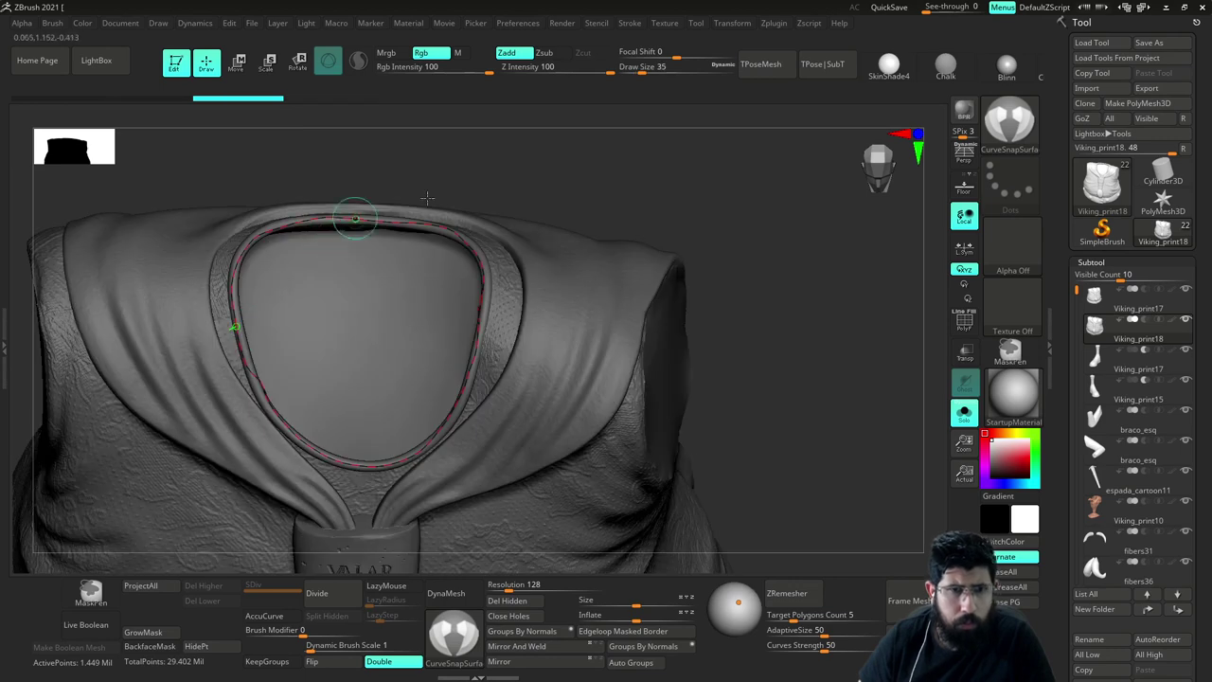
pyautogui.click(1003, 130)
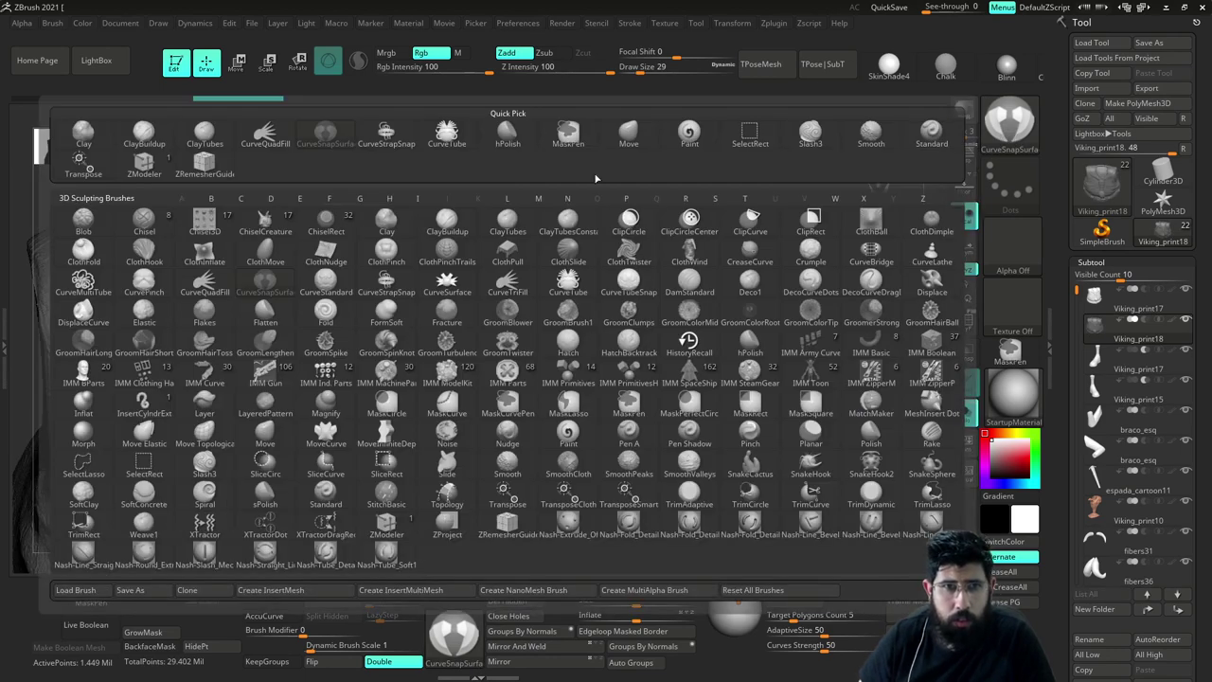
pyautogui.click(268, 143)
pyautogui.press('s')
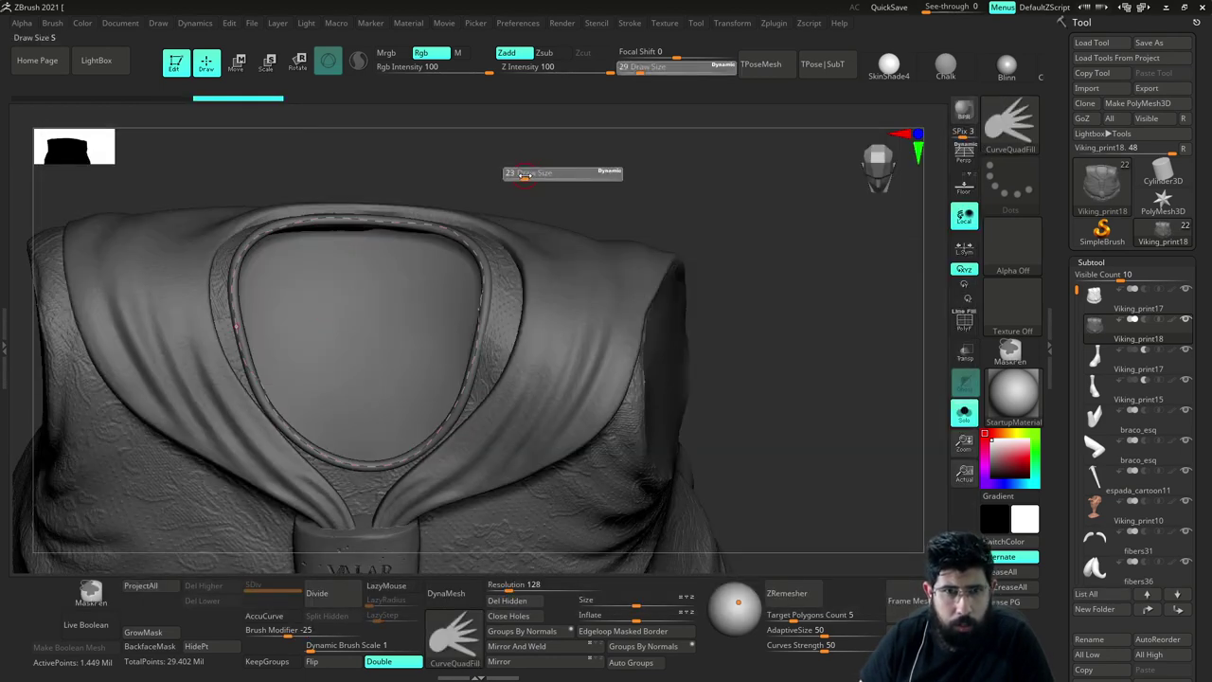
pyautogui.moveTo(497, 180)
pyautogui.mouseDown()
pyautogui.moveTo(600, 189)
pyautogui.moveTo(580, 244)
pyautogui.moveTo(617, 247)
pyautogui.moveTo(598, 273)
pyautogui.moveTo(562, 269)
pyautogui.moveTo(628, 268)
pyautogui.moveTo(563, 264)
pyautogui.mouseUp()
pyautogui.click(461, 239)
pyautogui.hotkey('ctrl', 'z')
pyautogui.hotkey('ctrl', 'z')
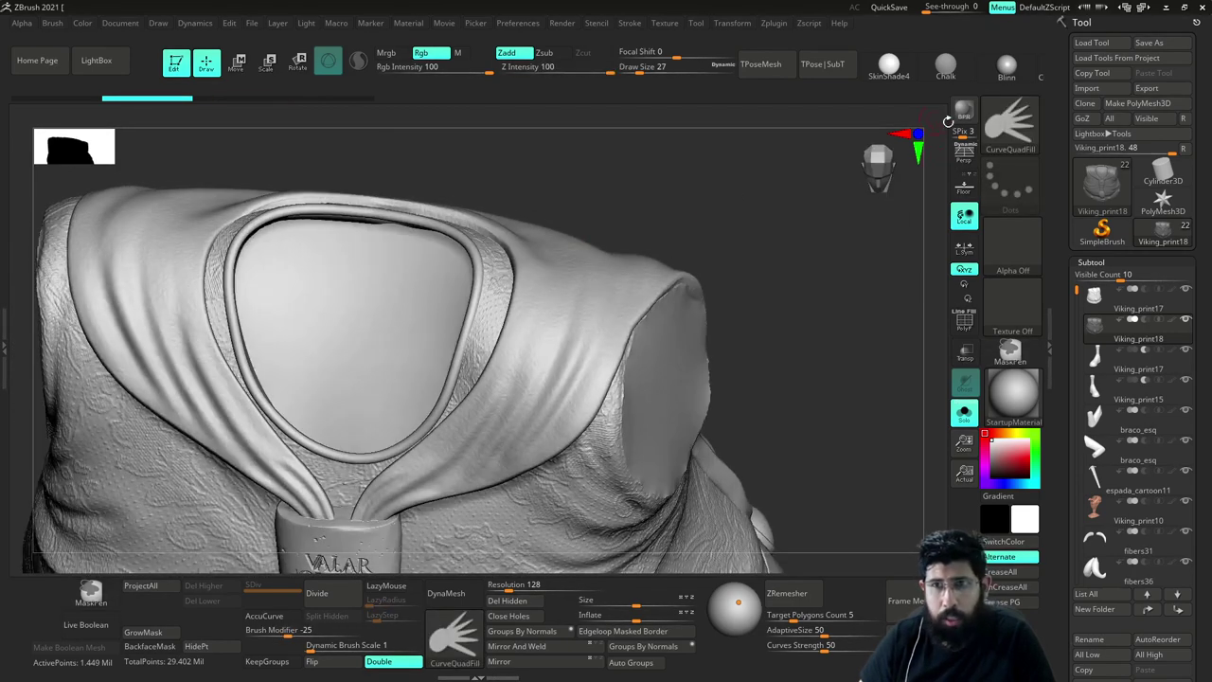
# Draw a closed CurveSnapSurface curve on the smooth surface inside the neck rim at draw size 27
pyautogui.click(1010, 125)
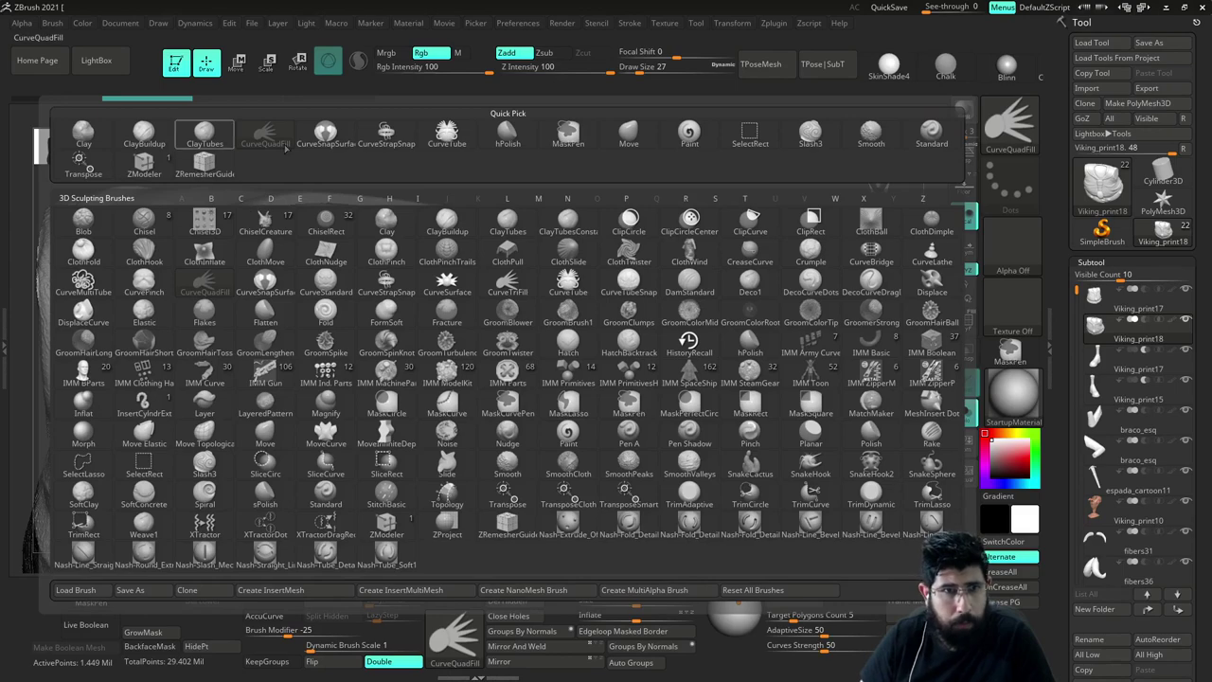
pyautogui.click(321, 148)
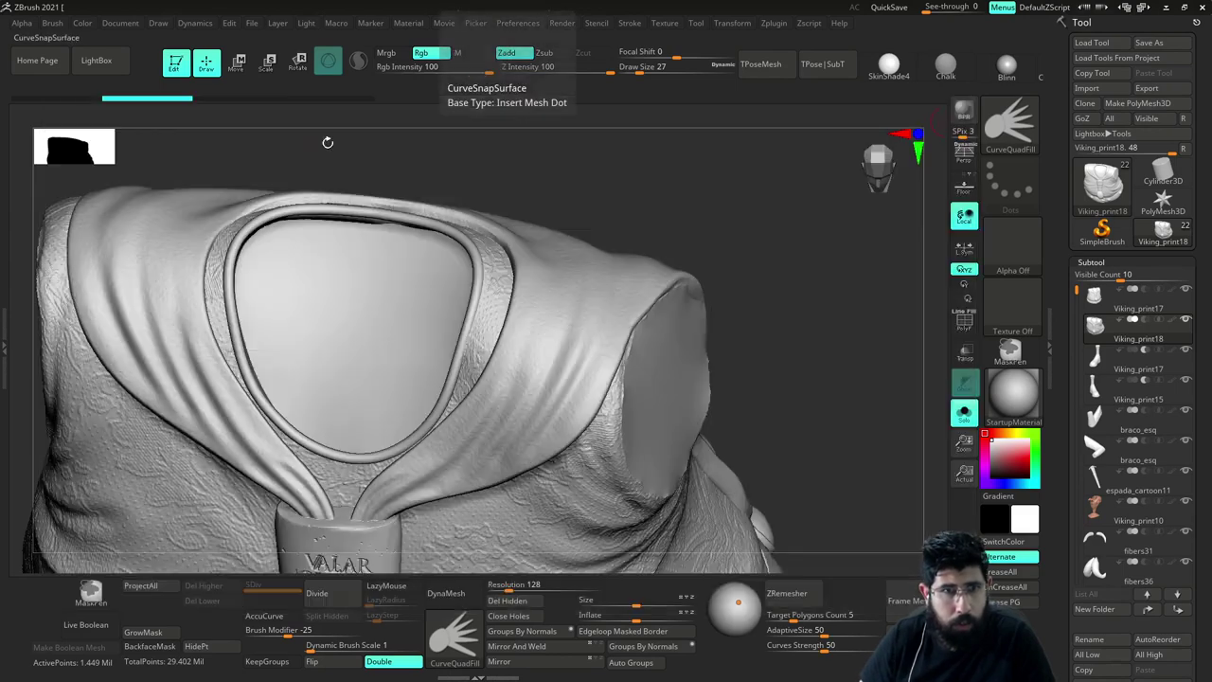
pyautogui.moveTo(420, 176)
pyautogui.mouseDown()
pyautogui.moveTo(439, 147)
pyautogui.moveTo(422, 142)
pyautogui.moveTo(417, 175)
pyautogui.moveTo(312, 236)
pyautogui.mouseUp()
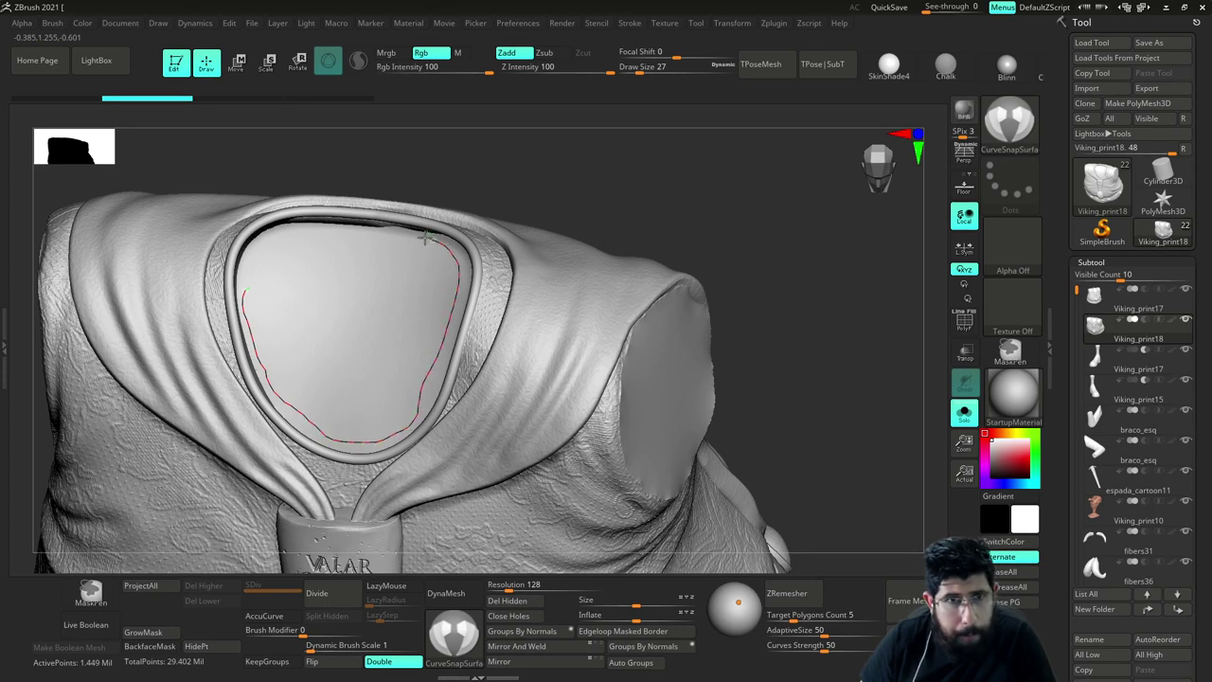
pyautogui.moveTo(427, 237); pyautogui.dragTo(288, 241)
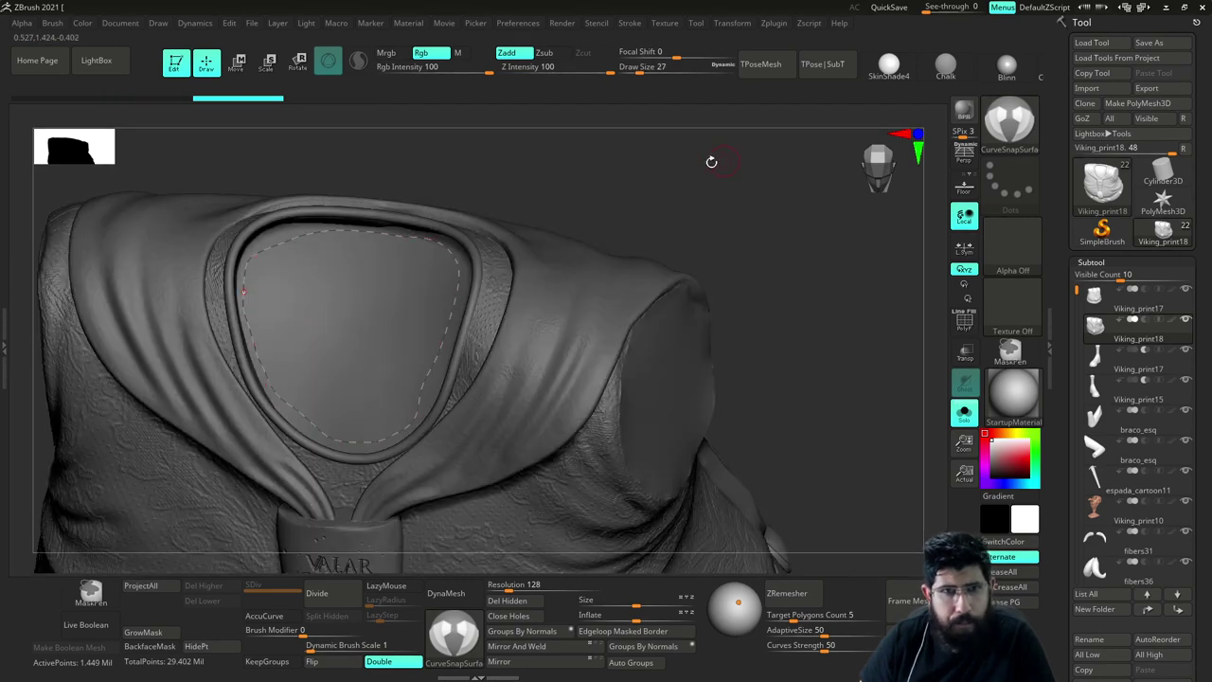
# Fill the curve inside the neck opening with a solid patch using the CurveQuadFill brush
pyautogui.click(1002, 129)
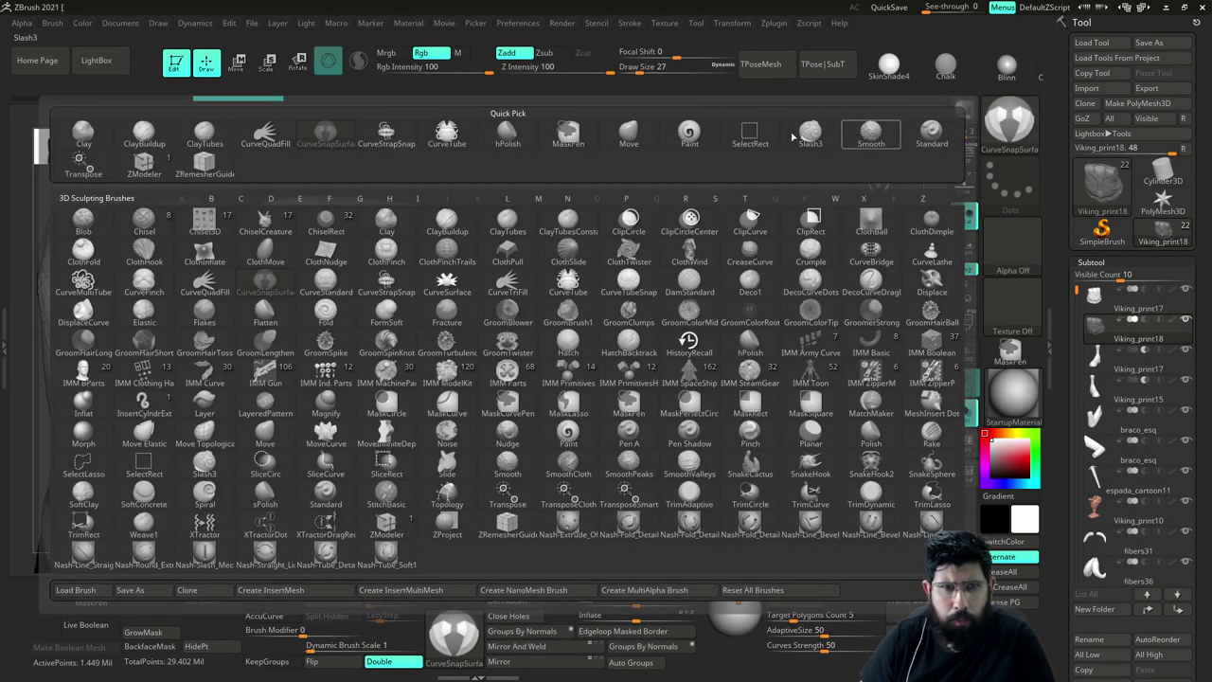
pyautogui.click(266, 136)
pyautogui.click(455, 289)
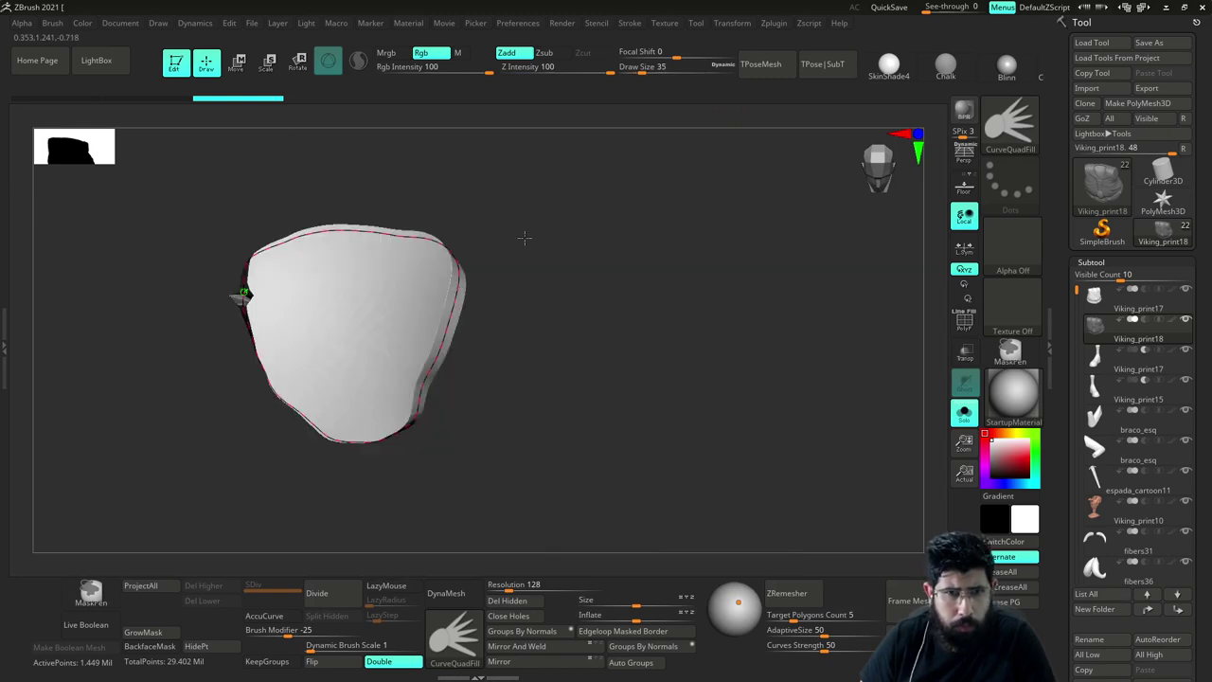
pyautogui.moveTo(657, 171); pyautogui.dragTo(714, 194)
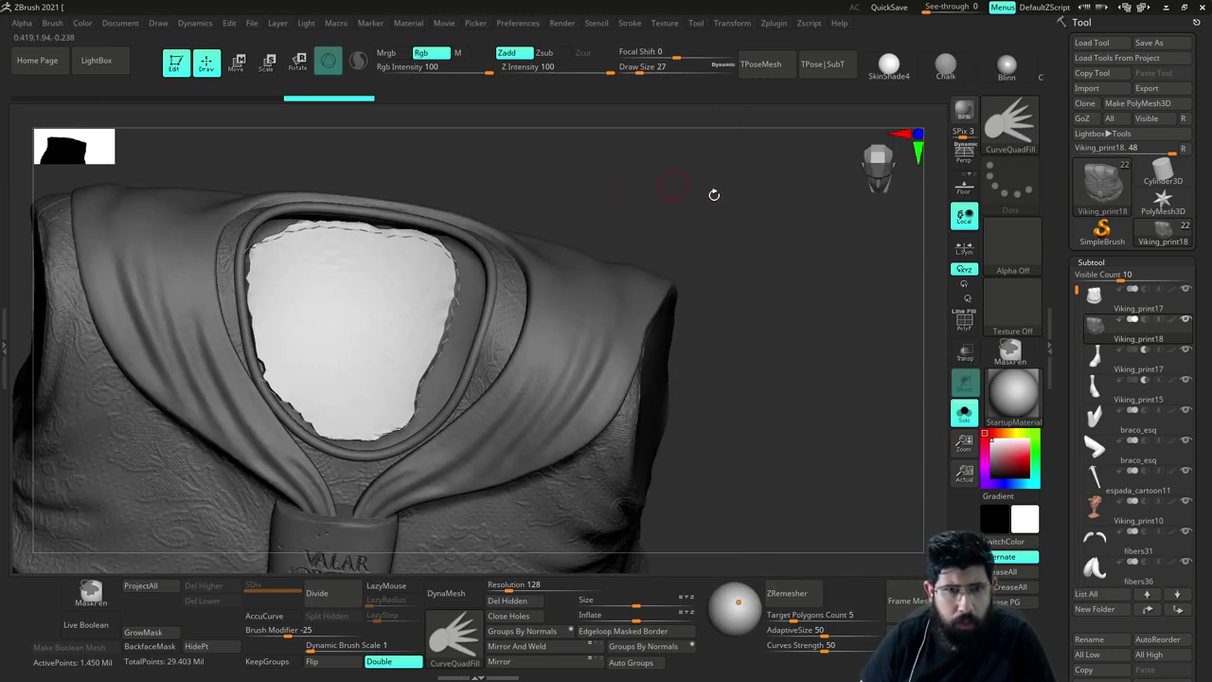
pyautogui.moveTo(730, 256); pyautogui.dragTo(741, 266)
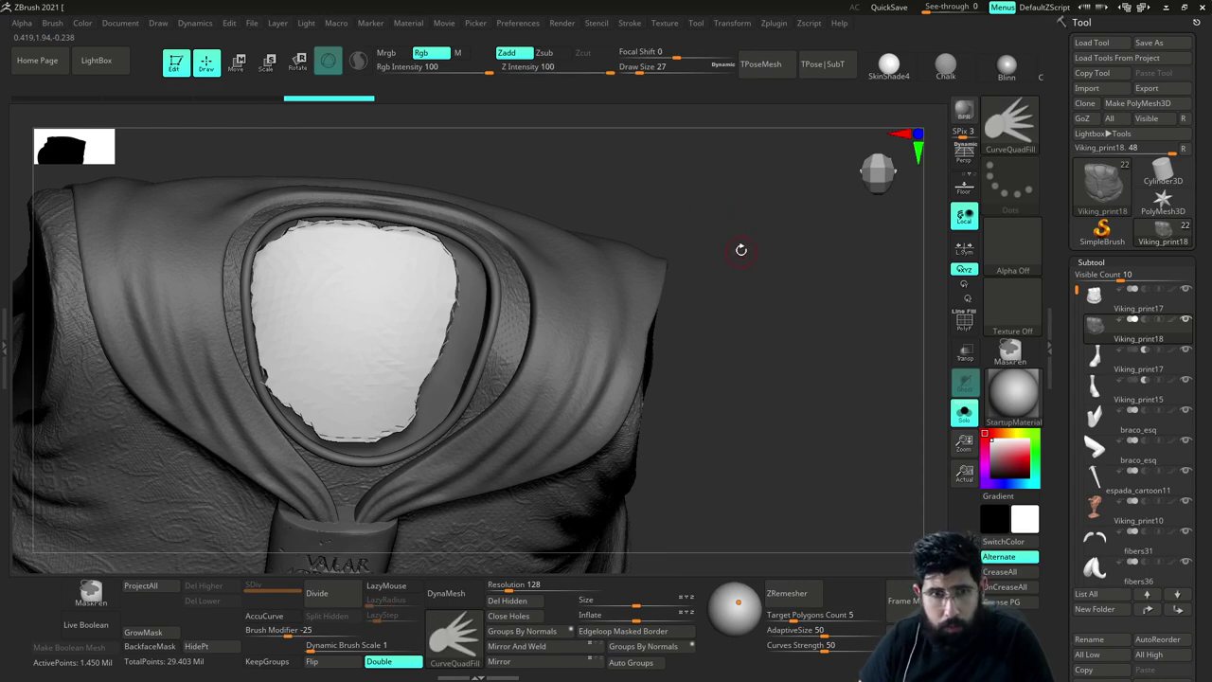
# Isolate the neck patch, delete the hidden torso geometry from the duplicate subtool and remove the leftover curve
pyautogui.click(202, 649)
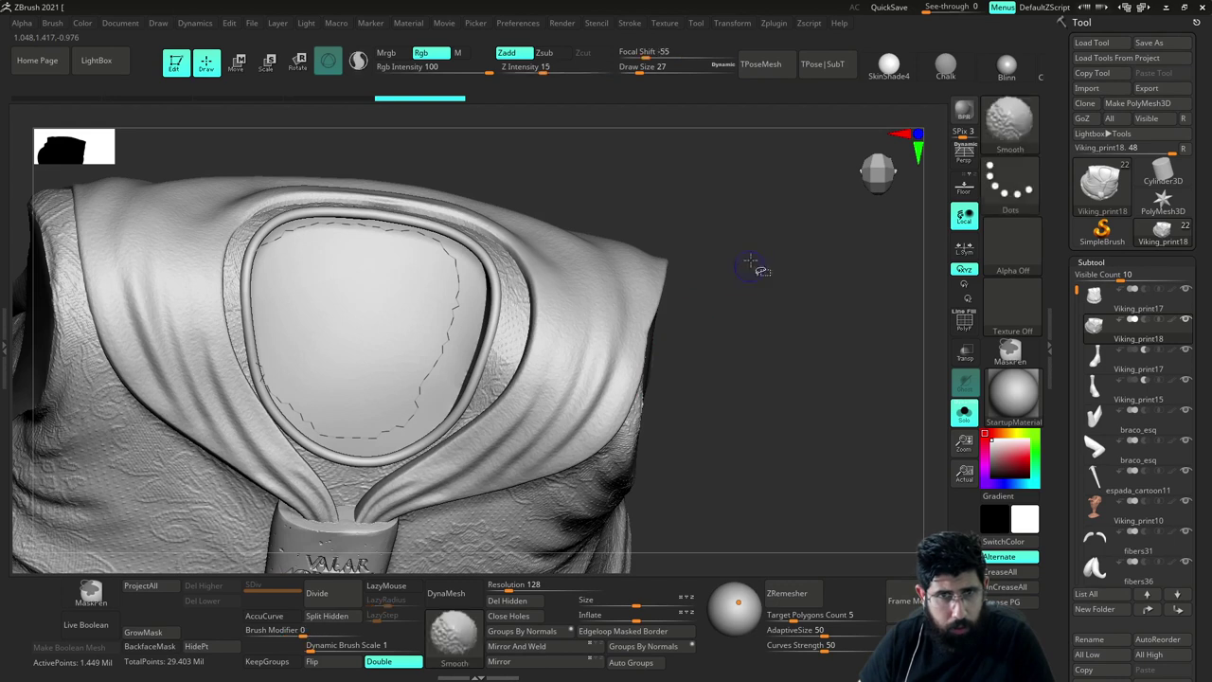
pyautogui.keyDown('ctrl'); pyautogui.keyDown('shift'); pyautogui.moveTo(755, 268); pyautogui.dragTo(801, 331); pyautogui.keyUp('shift'); pyautogui.keyUp('ctrl')
pyautogui.moveTo(728, 306); pyautogui.dragTo(741, 316)
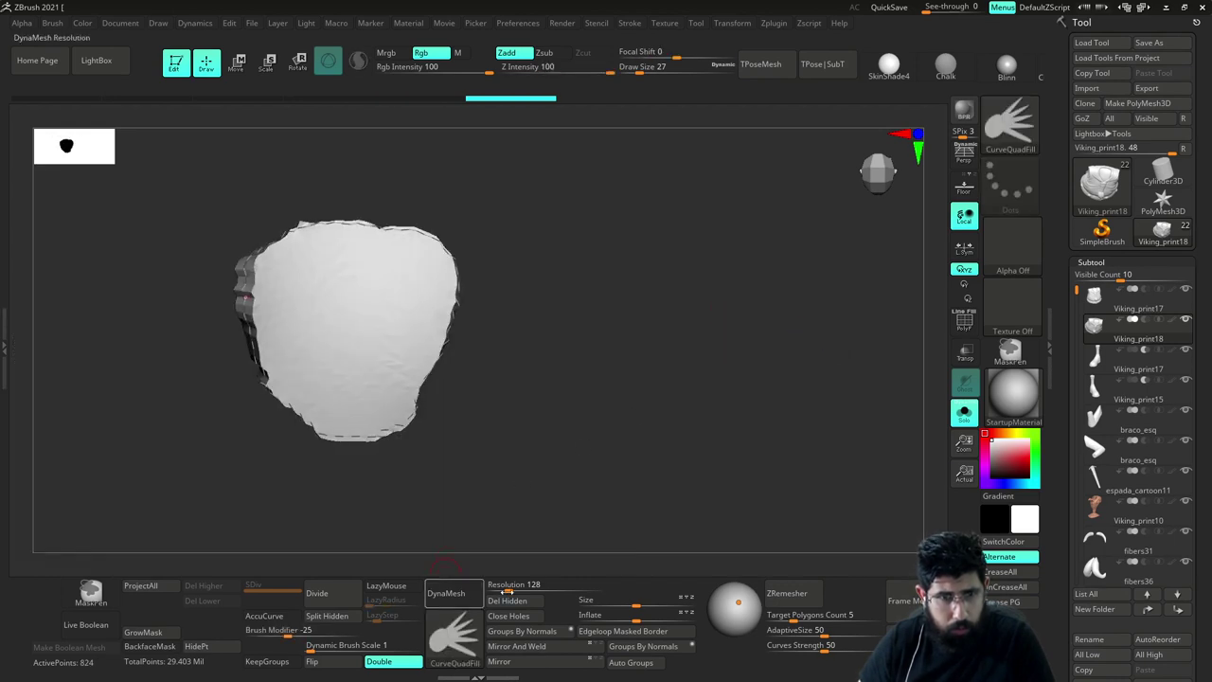
pyautogui.click(473, 602)
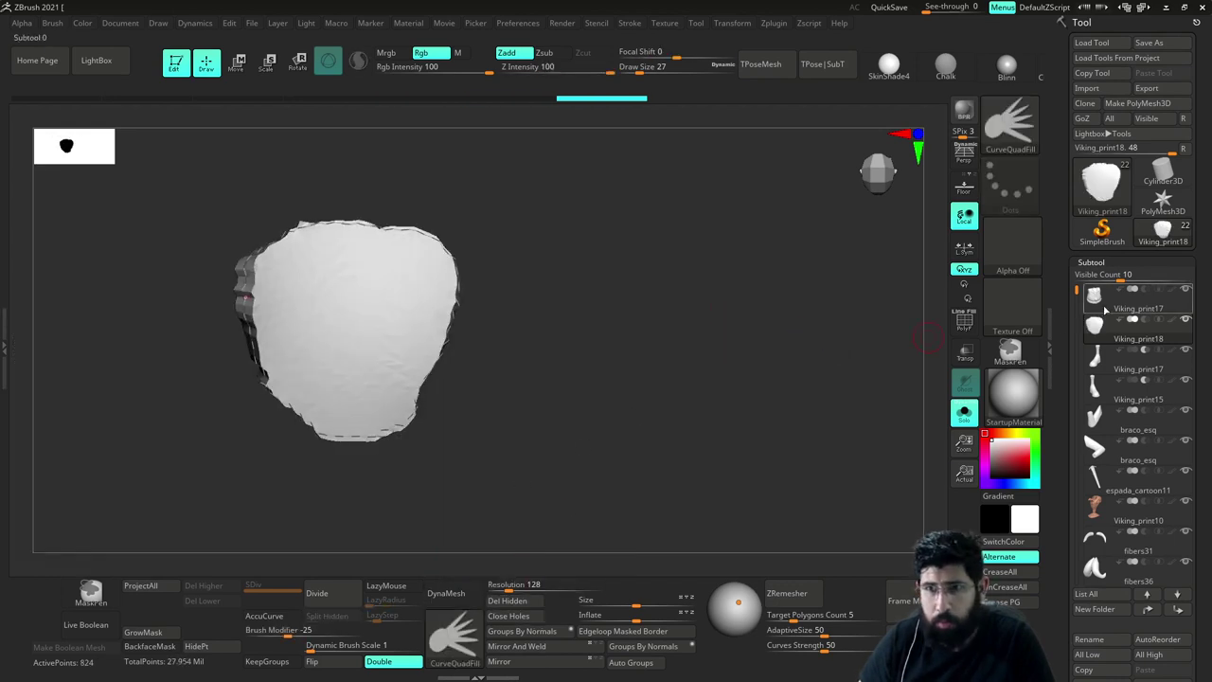
pyautogui.click(632, 23)
pyautogui.click(654, 338)
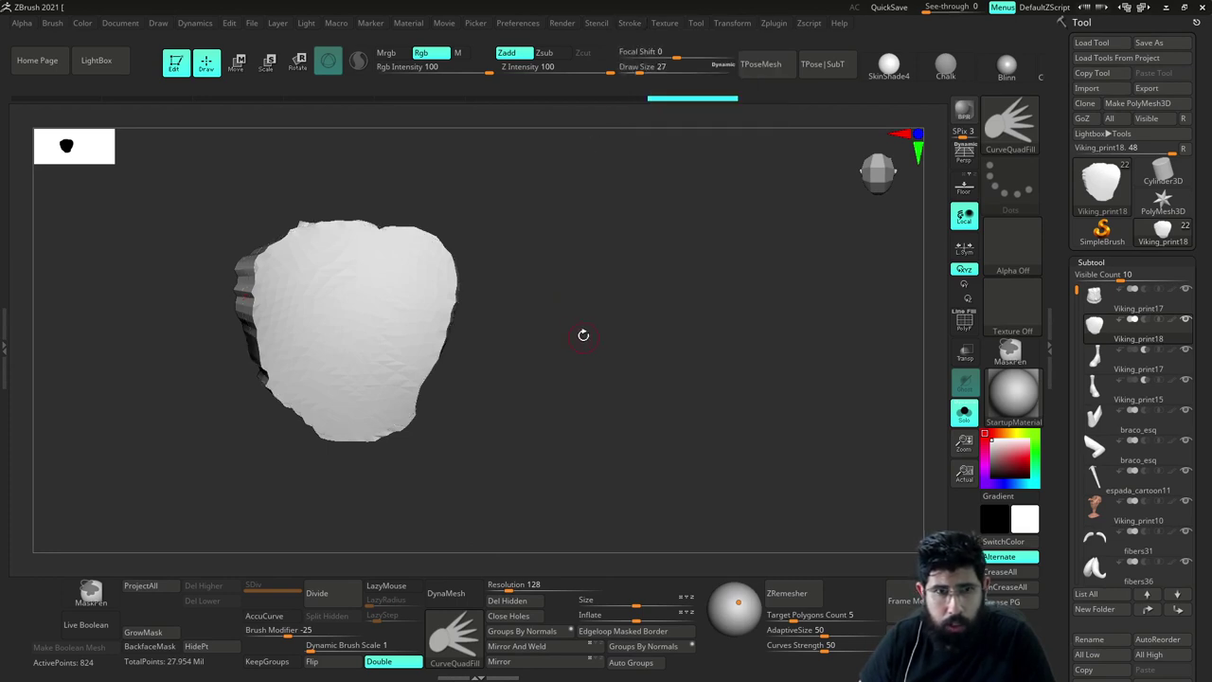
# Turn off Solo and show only the neck patch together with the Viking_print17 torso
pyautogui.press('d')
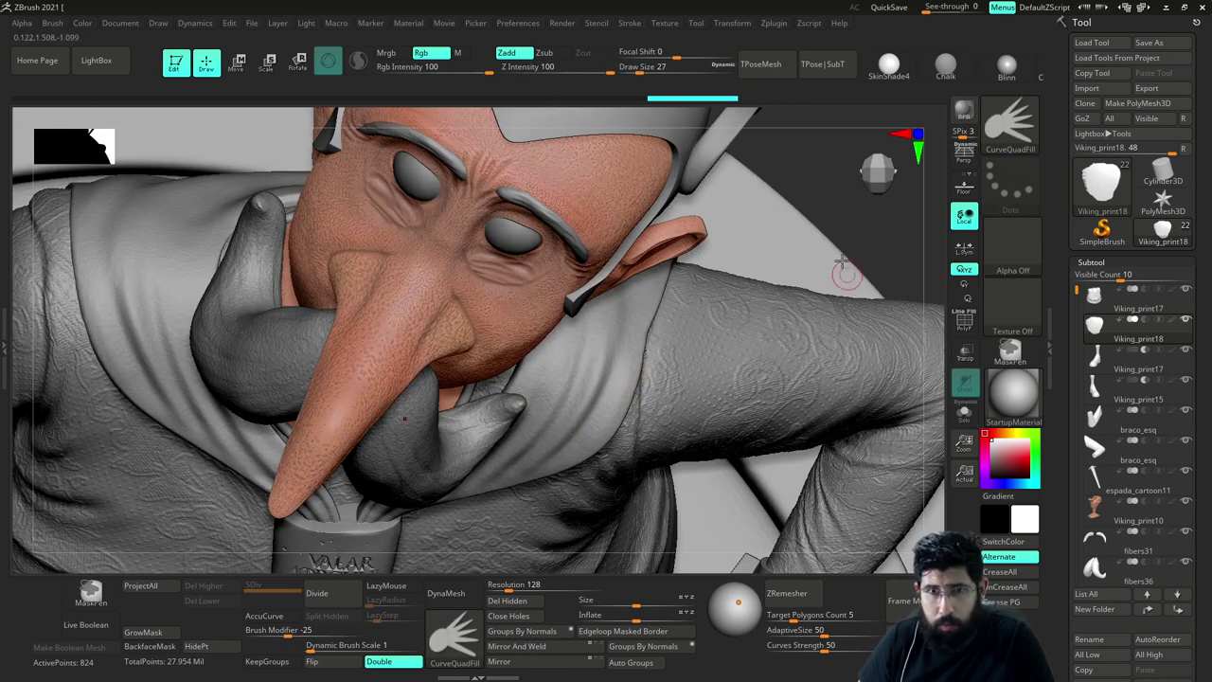
pyautogui.hotkey('ctrl', 'shift', 's')
pyautogui.moveTo(778, 295); pyautogui.dragTo(844, 293)
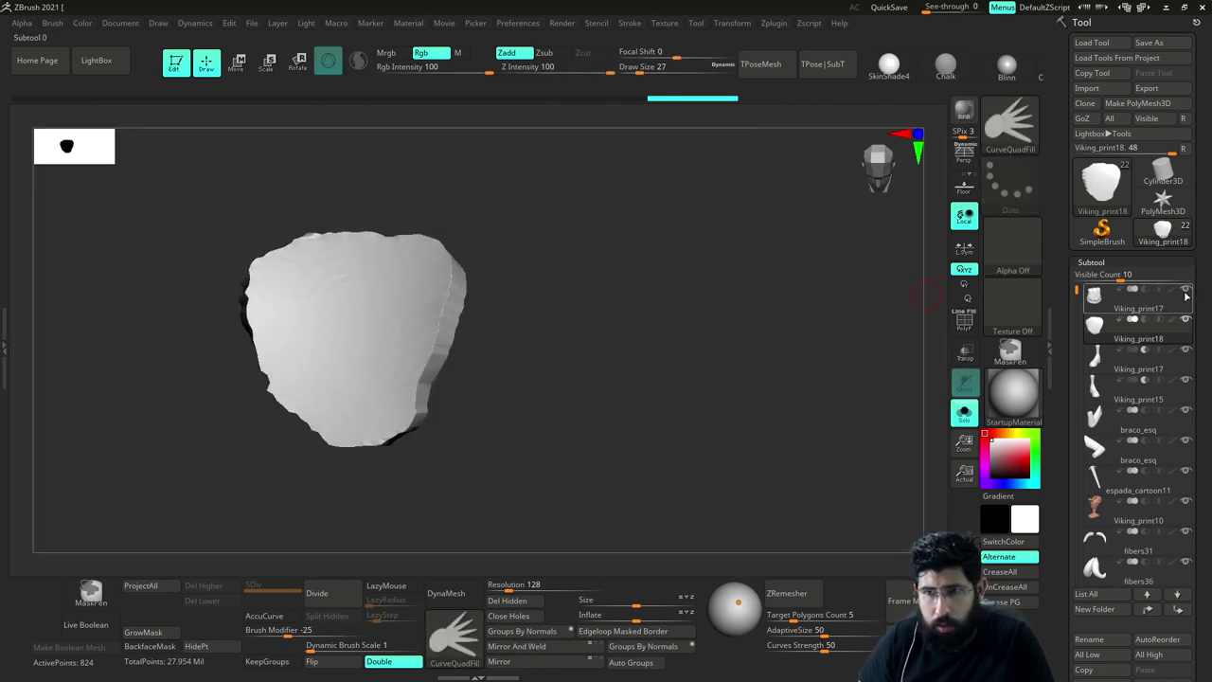
pyautogui.click(964, 414)
pyautogui.moveTo(776, 403); pyautogui.dragTo(794, 378)
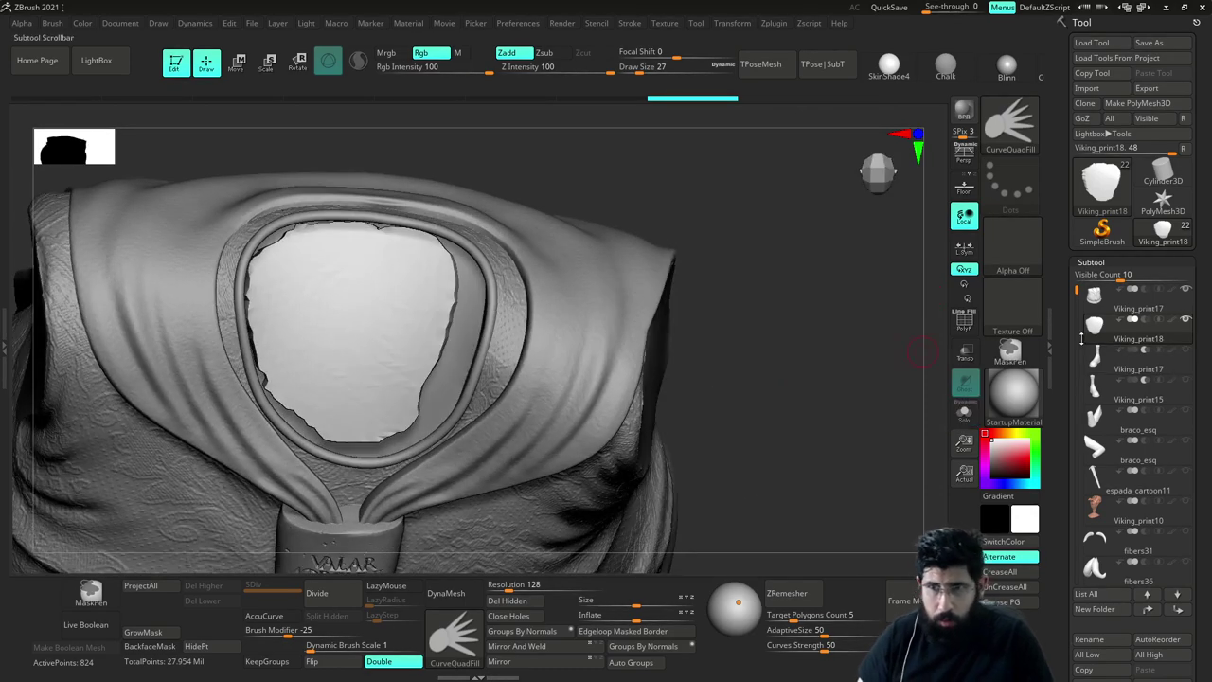
# Pull the patch's lower and right edges out to the neck rim with the Move brush at draw size 207
pyautogui.press('b')
pyautogui.press('m')
pyautogui.press('v')
pyautogui.press('s')
pyautogui.moveTo(443, 388); pyautogui.dragTo(462, 379)
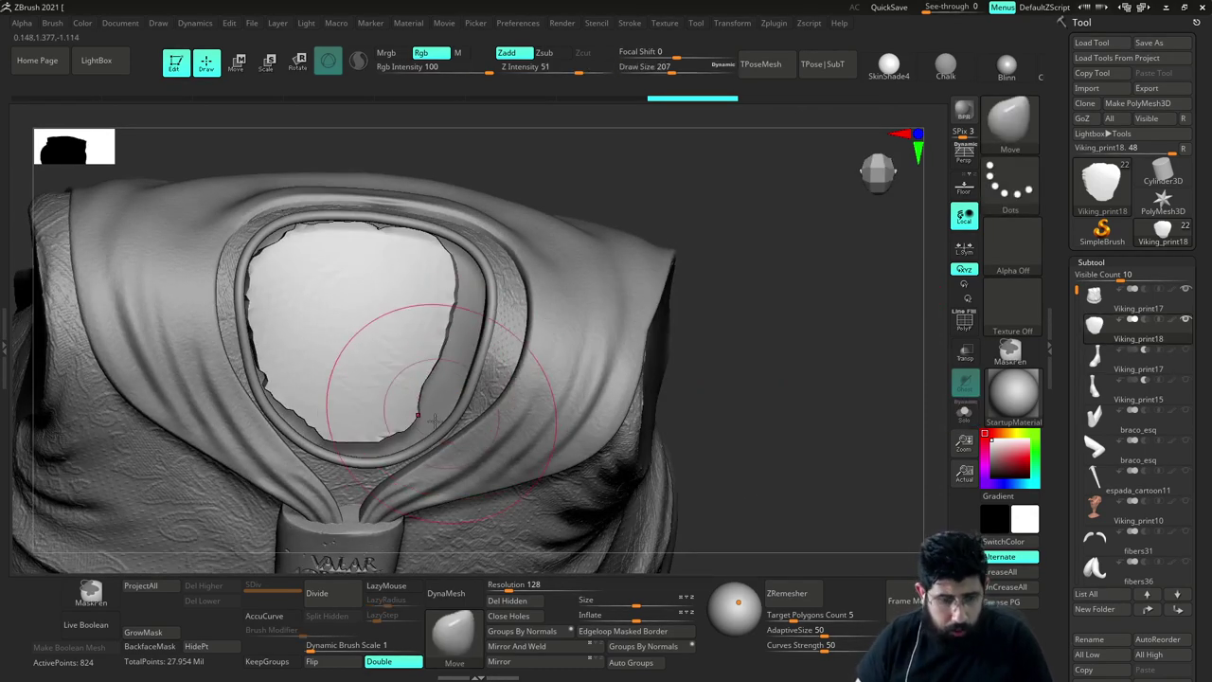
pyautogui.moveTo(392, 431); pyautogui.dragTo(411, 444)
pyautogui.moveTo(423, 398); pyautogui.dragTo(450, 370)
pyautogui.moveTo(451, 350)
pyautogui.mouseDown()
pyautogui.moveTo(463, 346)
pyautogui.moveTo(455, 279)
pyautogui.mouseUp()
pyautogui.moveTo(466, 337); pyautogui.dragTo(498, 332)
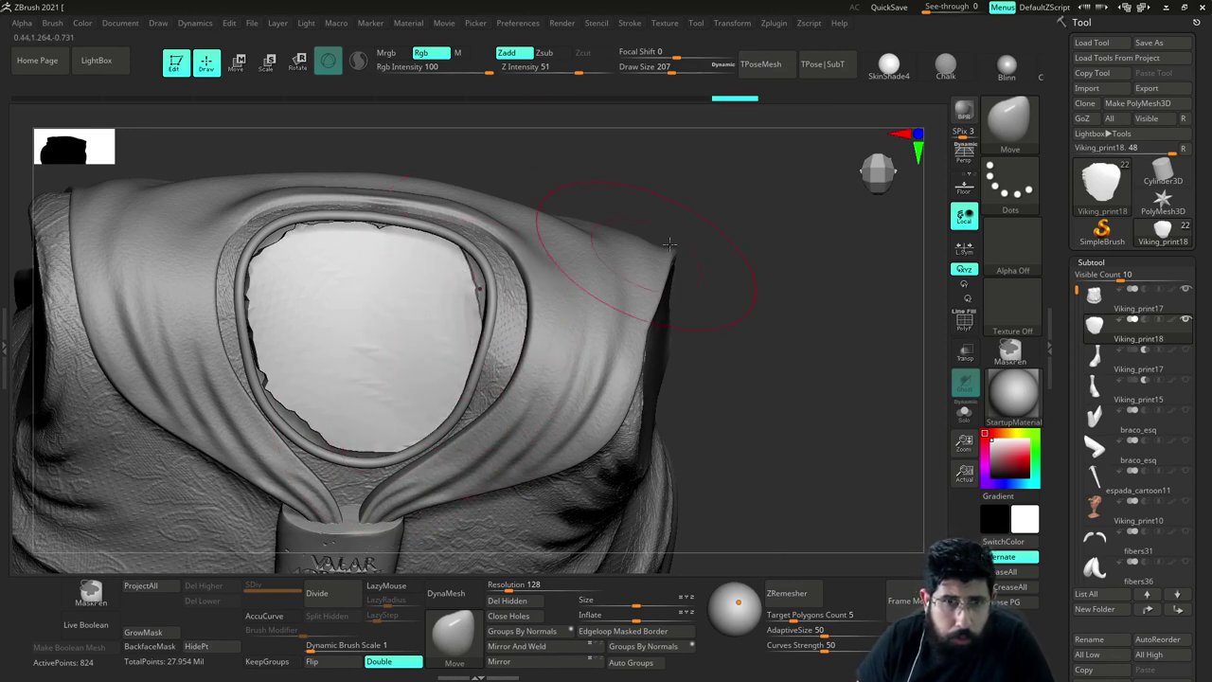
# Stretch the upper right corner and upper edge of the patch until they reach under the neck rim
pyautogui.moveTo(647, 220); pyautogui.dragTo(609, 249)
pyautogui.moveTo(473, 347); pyautogui.dragTo(498, 339)
pyautogui.moveTo(670, 253); pyautogui.dragTo(718, 256)
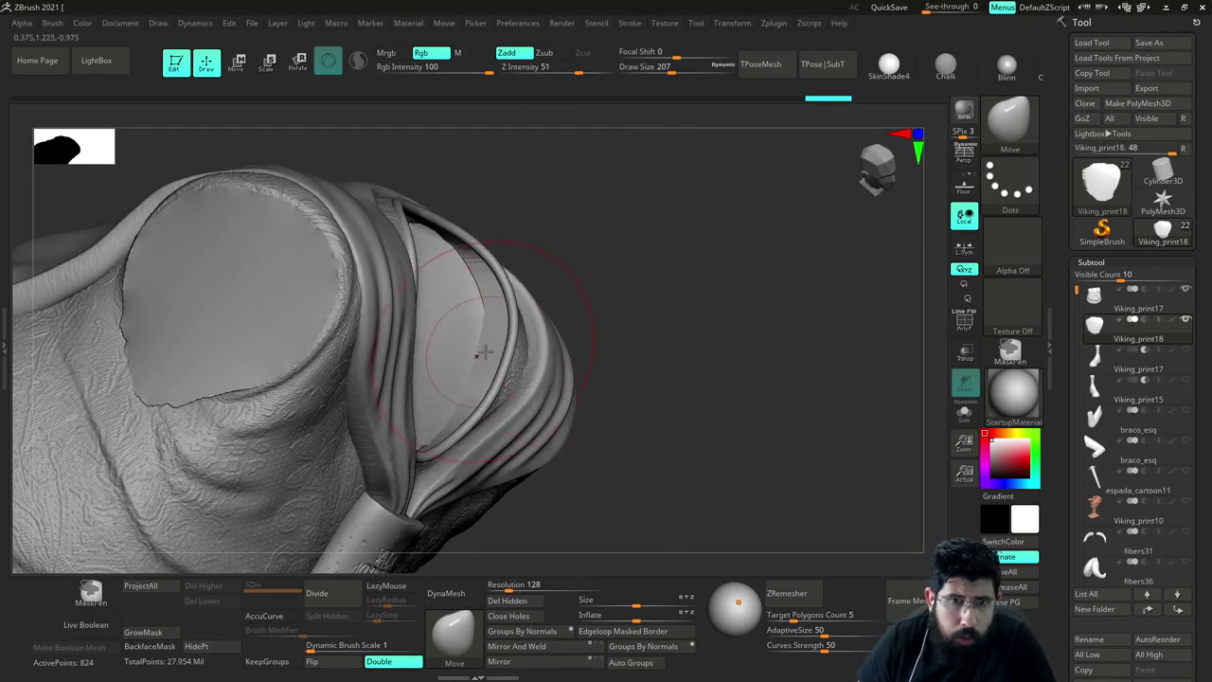
pyautogui.moveTo(481, 351)
pyautogui.mouseDown()
pyautogui.moveTo(497, 346)
pyautogui.moveTo(492, 318)
pyautogui.mouseUp()
pyautogui.moveTo(666, 246)
pyautogui.mouseDown()
pyautogui.moveTo(601, 268)
pyautogui.moveTo(696, 262)
pyautogui.mouseUp()
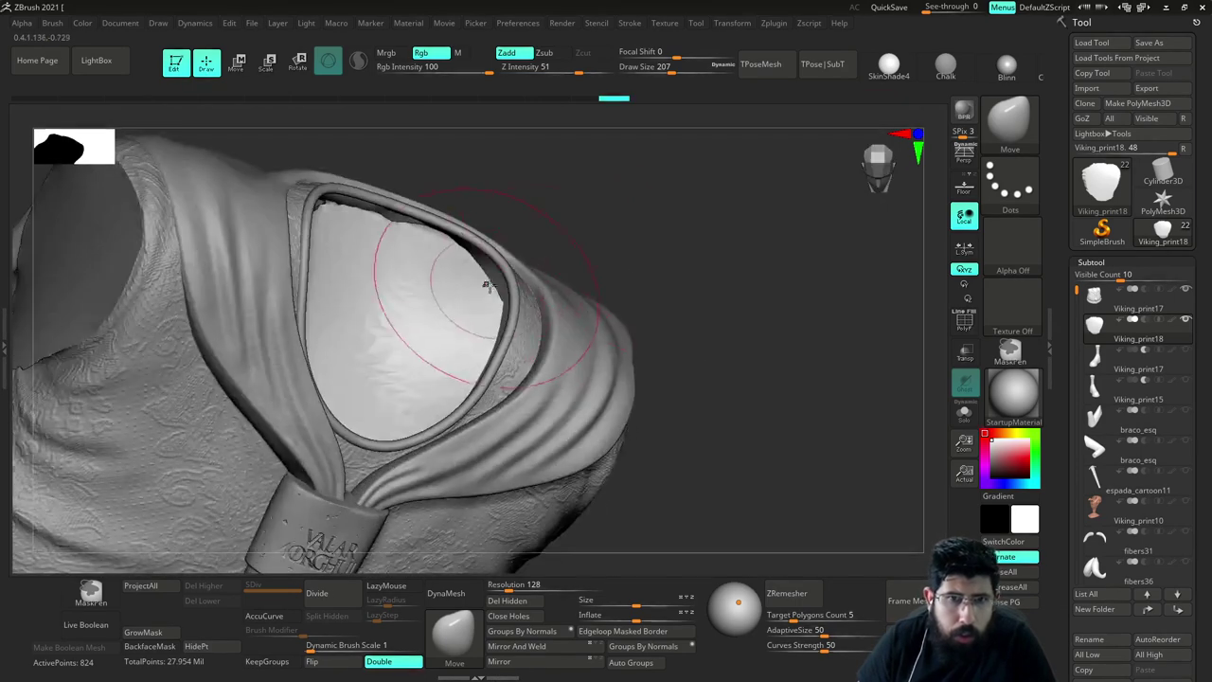
pyautogui.moveTo(477, 285); pyautogui.dragTo(490, 272)
pyautogui.moveTo(654, 243); pyautogui.dragTo(598, 250)
pyautogui.moveTo(404, 252); pyautogui.dragTo(389, 223)
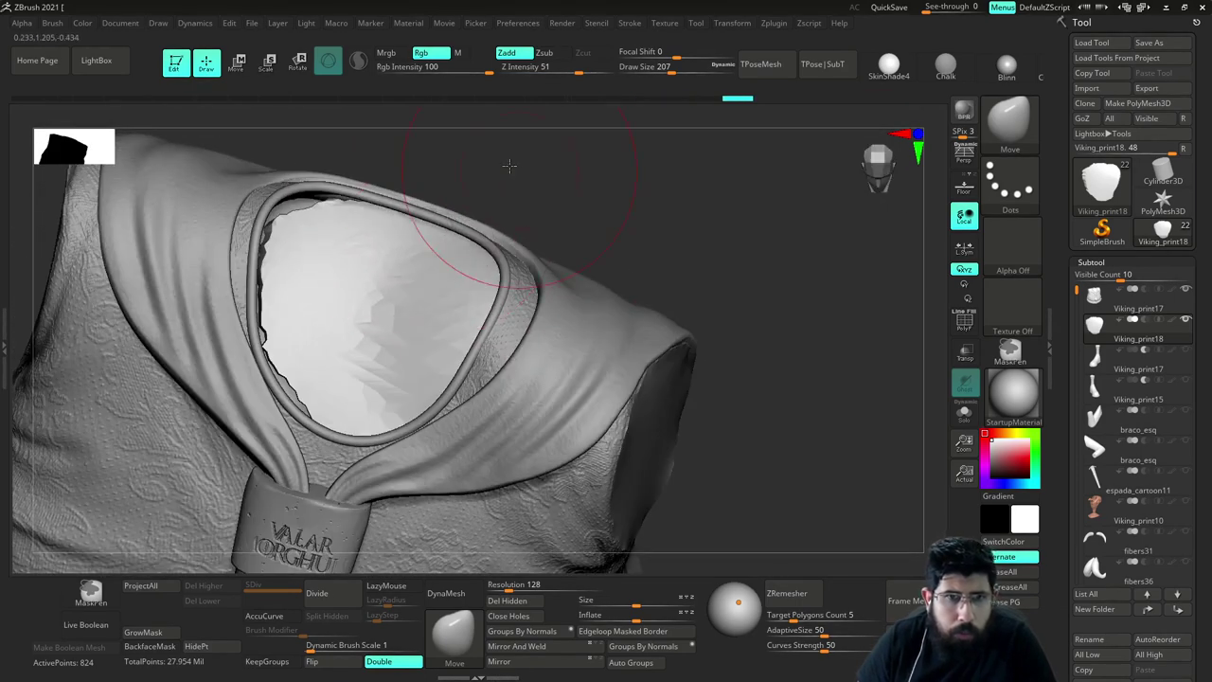
# Extend the jagged left edge of the patch under the neck rim from its upper corner down
pyautogui.moveTo(554, 171); pyautogui.dragTo(478, 175)
pyautogui.moveTo(332, 228)
pyautogui.mouseDown()
pyautogui.moveTo(321, 210)
pyautogui.moveTo(281, 227)
pyautogui.mouseUp()
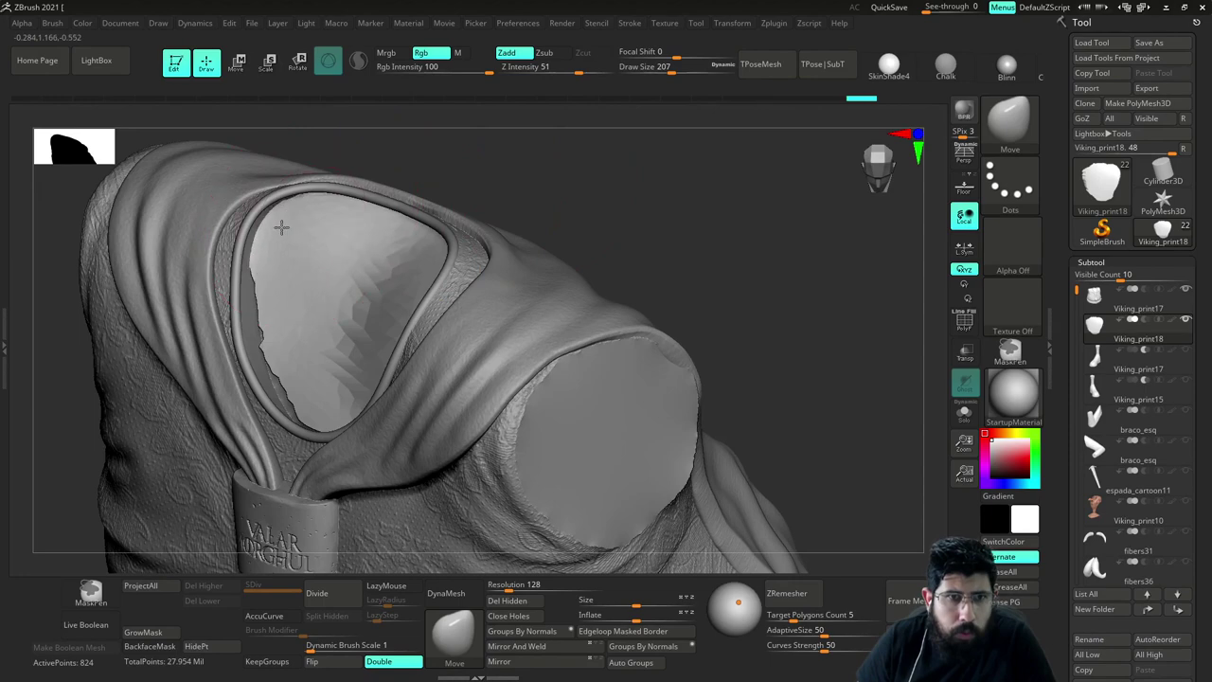
pyautogui.moveTo(495, 150); pyautogui.dragTo(413, 161)
pyautogui.moveTo(301, 227); pyautogui.dragTo(276, 225)
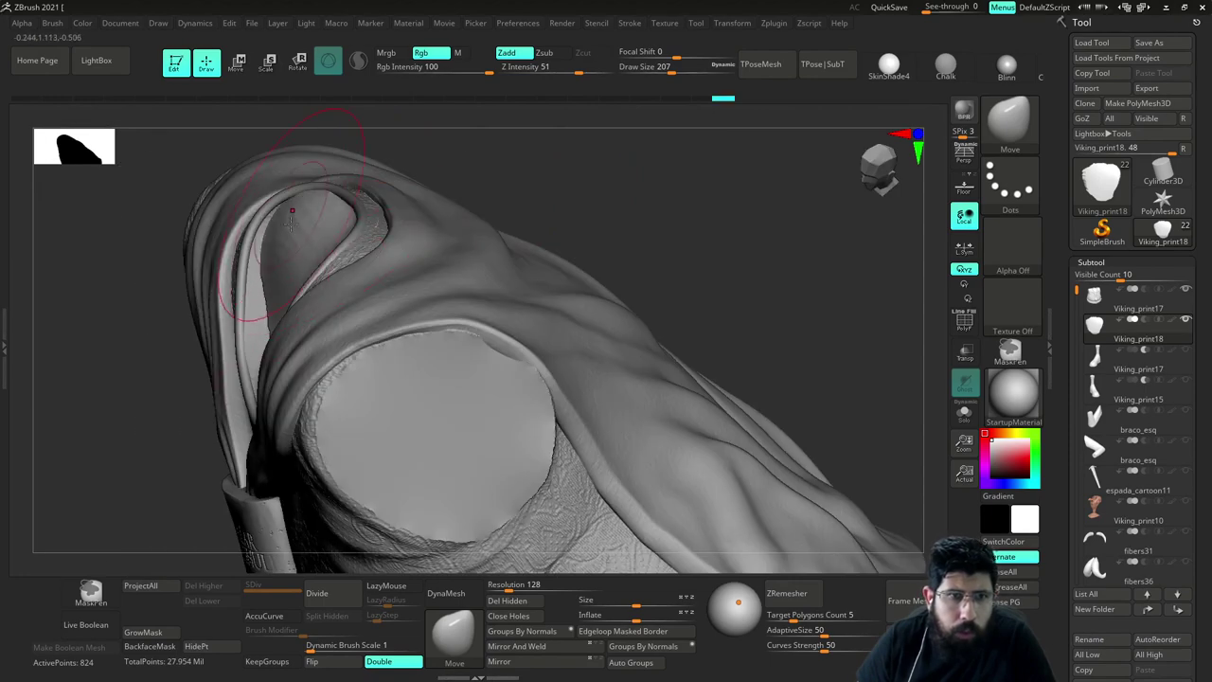
pyautogui.moveTo(489, 155); pyautogui.dragTo(462, 160)
pyautogui.moveTo(322, 190); pyautogui.dragTo(322, 186)
pyautogui.moveTo(461, 159); pyautogui.dragTo(424, 165)
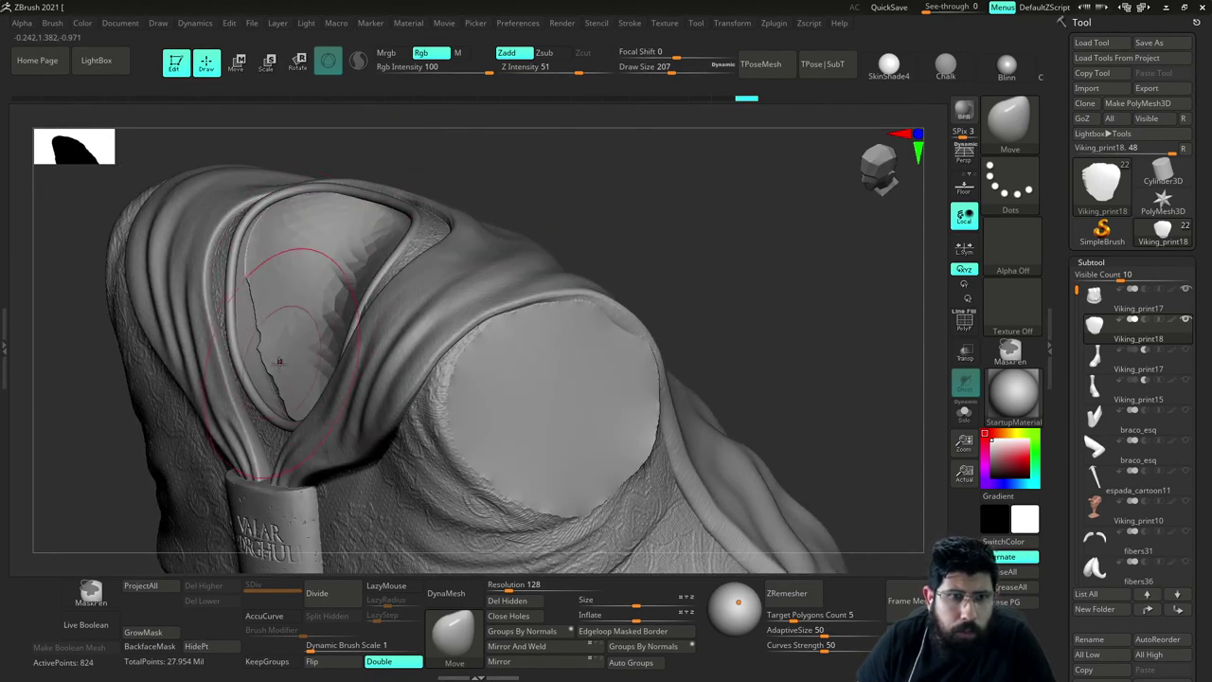
pyautogui.moveTo(278, 360); pyautogui.dragTo(258, 363)
pyautogui.moveTo(261, 320); pyautogui.dragTo(244, 312)
pyautogui.moveTo(512, 168); pyautogui.dragTo(616, 180)
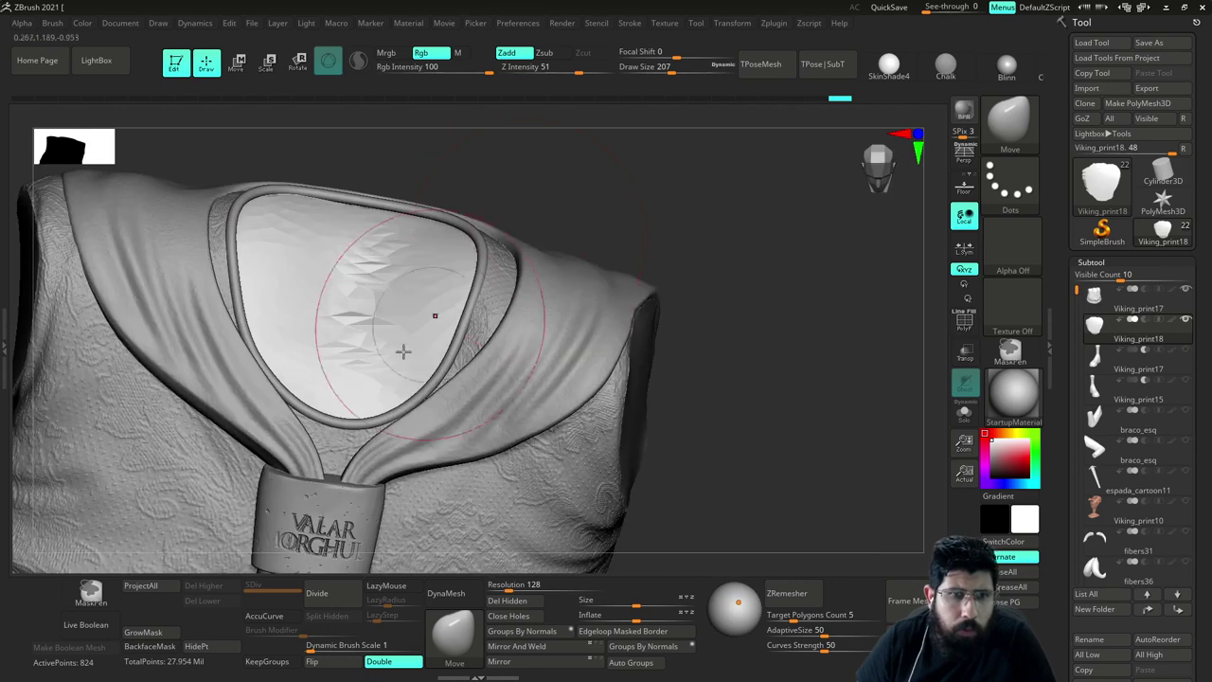
# Remesh the neck patch with DynaMesh at resolution 64
pyautogui.moveTo(685, 228)
pyautogui.mouseDown()
pyautogui.moveTo(639, 239)
pyautogui.moveTo(499, 326)
pyautogui.moveTo(358, 337)
pyautogui.mouseUp()
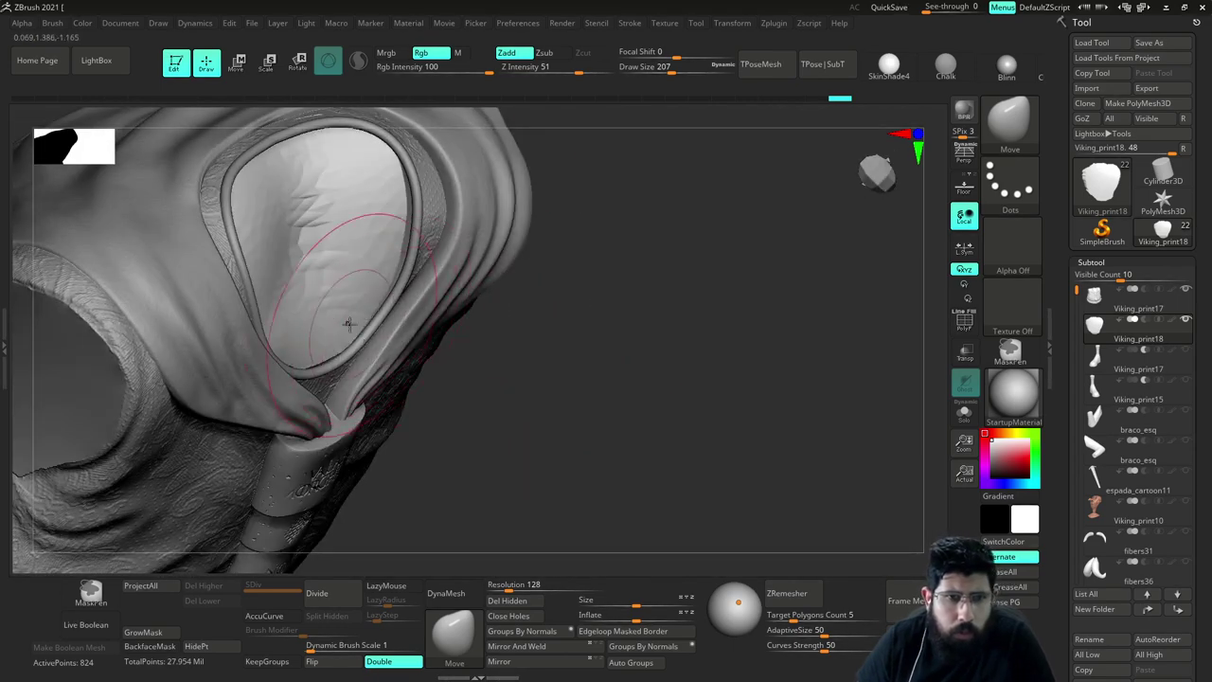
pyautogui.click(526, 588)
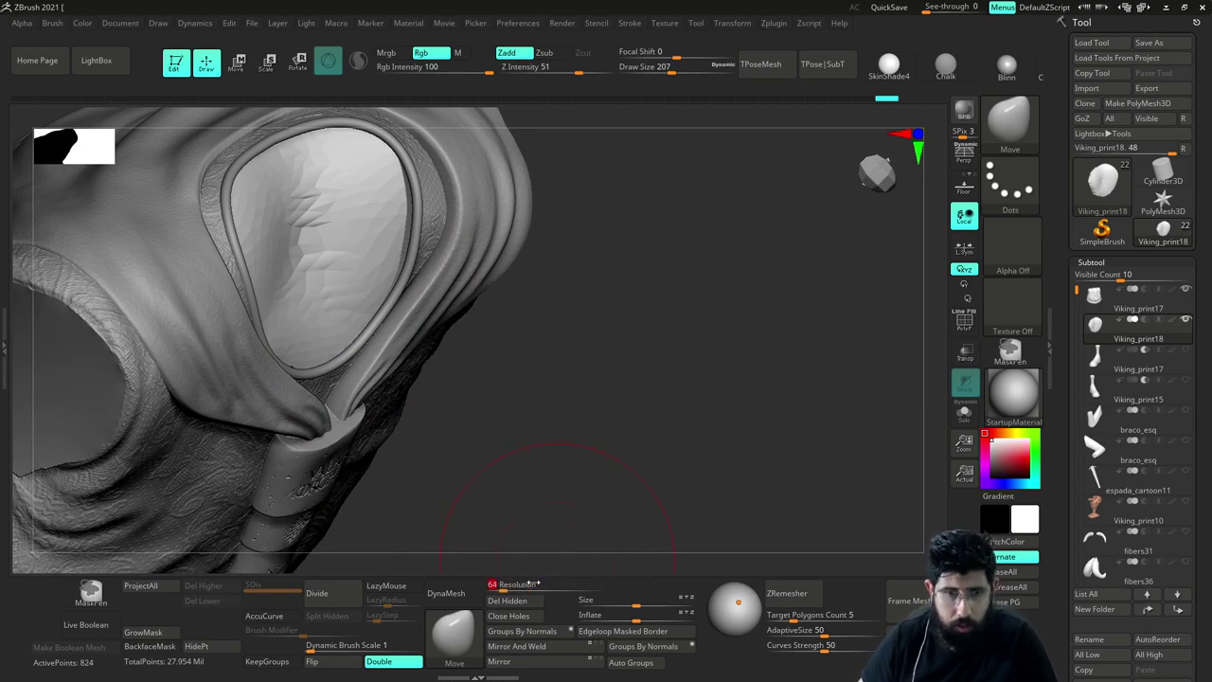
pyautogui.click(446, 592)
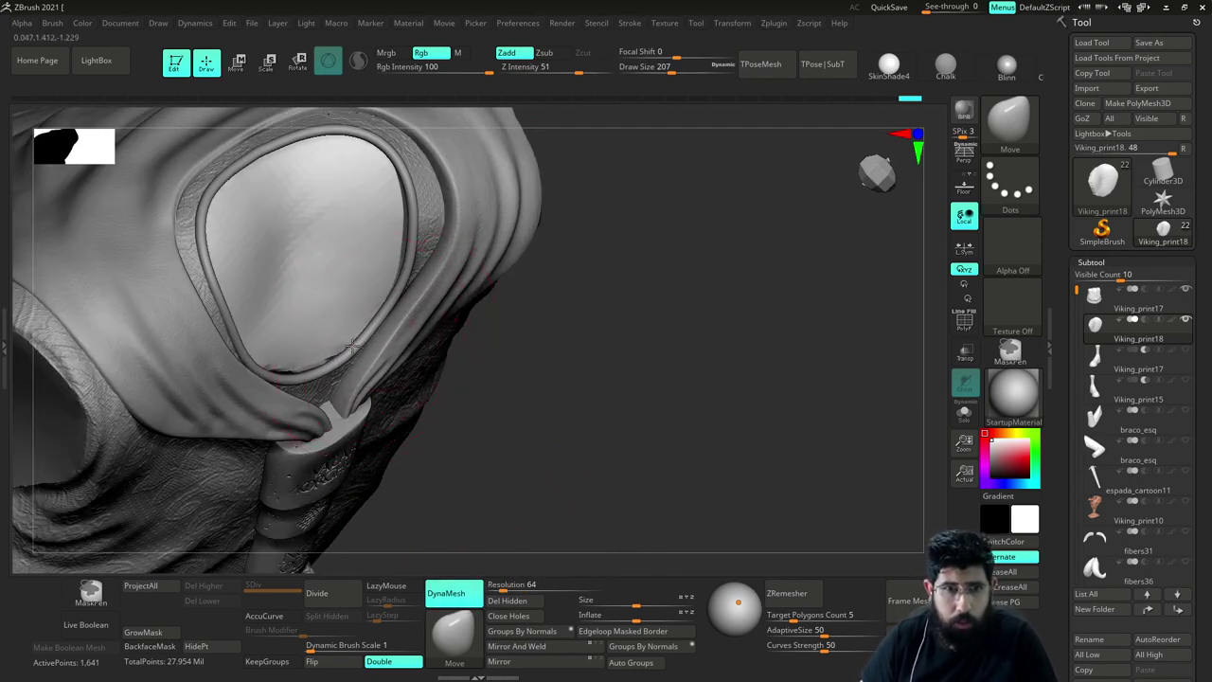
# Close the remaining gaps between the remeshed patch and the rim by moving its lower and side edges outward
pyautogui.moveTo(360, 330); pyautogui.dragTo(363, 335)
pyautogui.moveTo(511, 351); pyautogui.dragTo(279, 368)
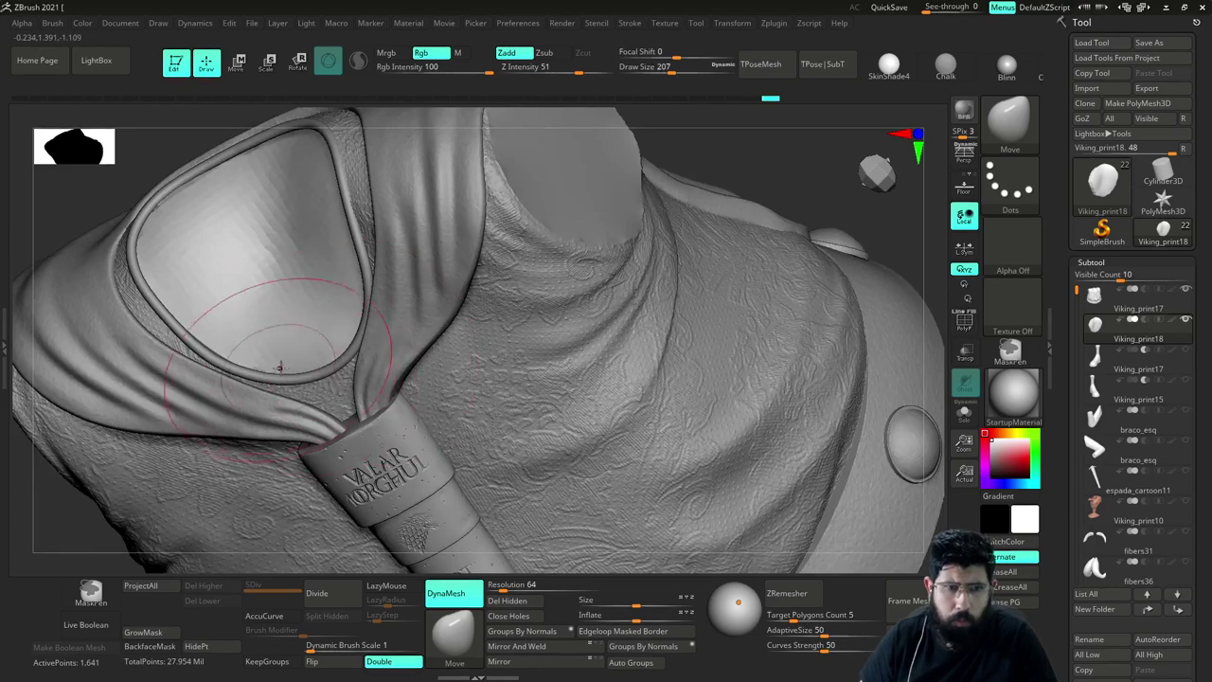
pyautogui.moveTo(796, 164); pyautogui.dragTo(597, 311)
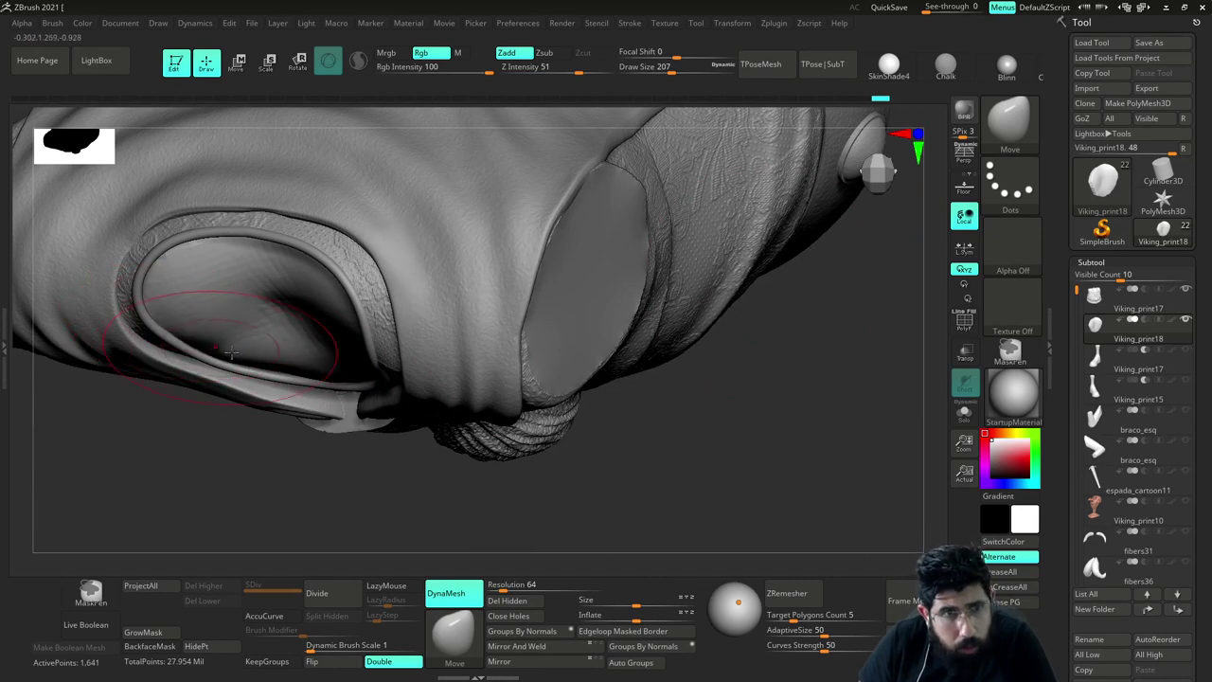
pyautogui.moveTo(239, 357); pyautogui.dragTo(239, 360)
pyautogui.moveTo(303, 493)
pyautogui.mouseDown()
pyautogui.moveTo(326, 384)
pyautogui.moveTo(398, 371)
pyautogui.mouseUp()
pyautogui.moveTo(634, 304); pyautogui.dragTo(575, 310)
pyautogui.moveTo(389, 320)
pyautogui.mouseDown()
pyautogui.moveTo(404, 303)
pyautogui.moveTo(404, 319)
pyautogui.mouseUp()
pyautogui.moveTo(585, 289)
pyautogui.mouseDown()
pyautogui.moveTo(533, 209)
pyautogui.moveTo(507, 213)
pyautogui.mouseUp()
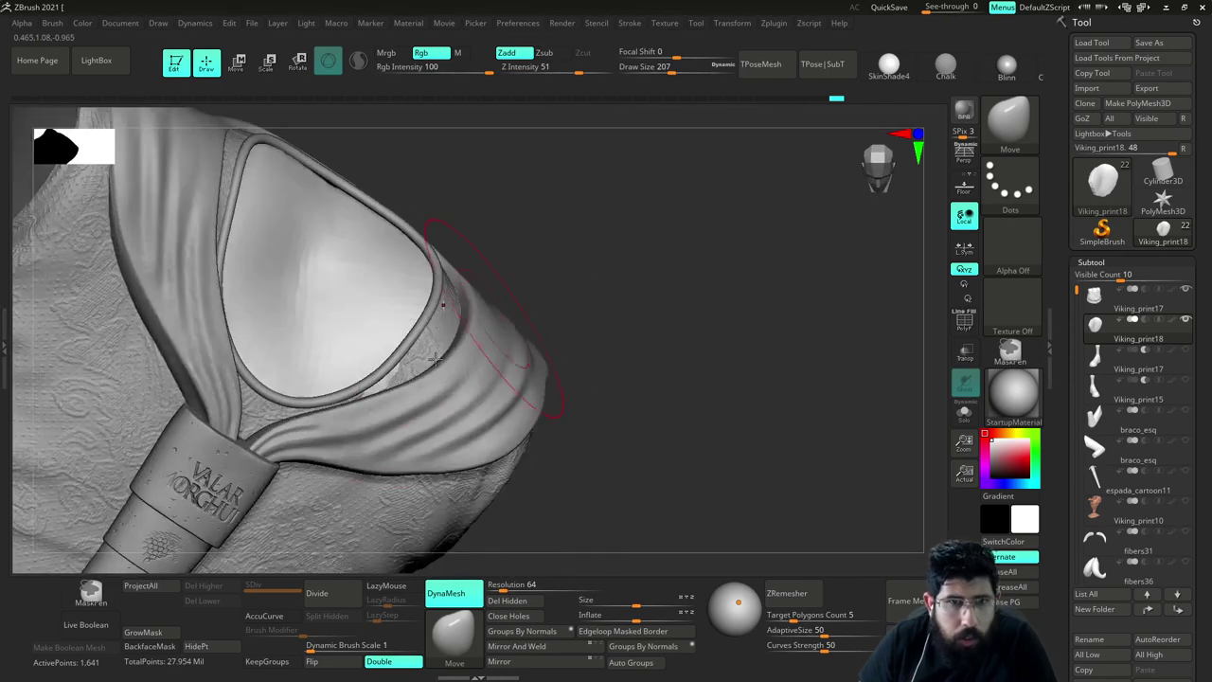
# Reduce the draw size to 97, undo the last two changes on the Viking_print17 torso and reselect the Viking_print18 neck patch
pyautogui.press('s')
pyautogui.moveTo(379, 394); pyautogui.dragTo(360, 394)
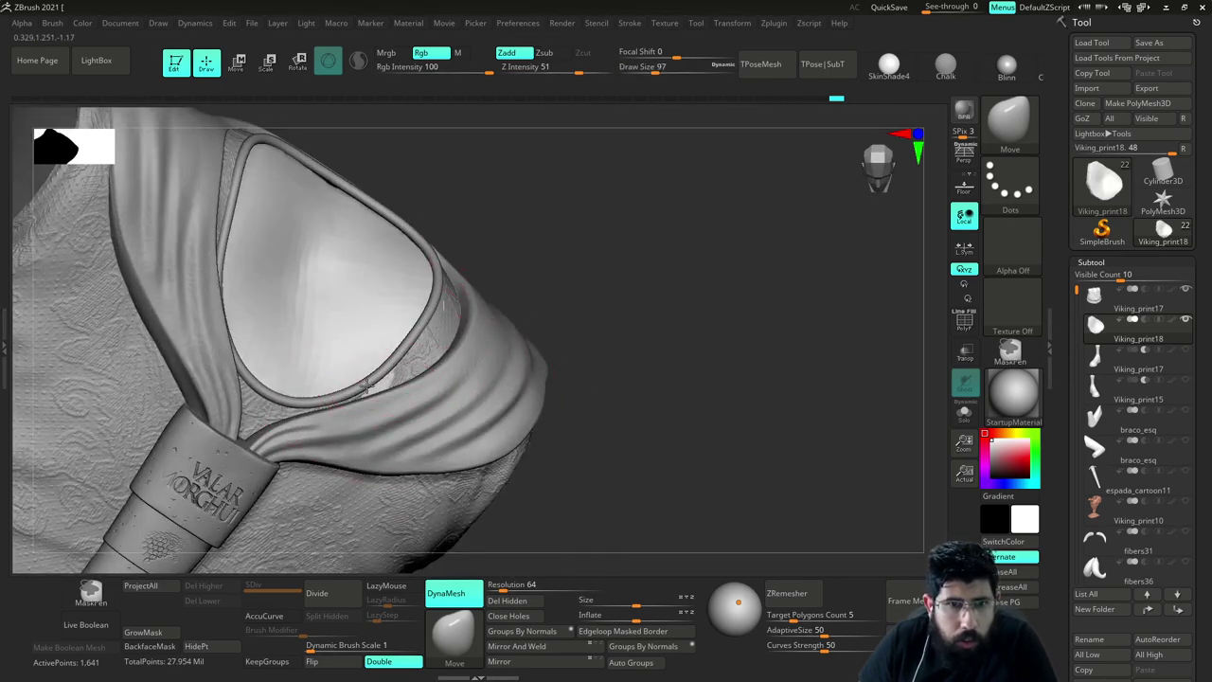
pyautogui.keyDown('alt'); pyautogui.click(378, 390); pyautogui.keyUp('alt')
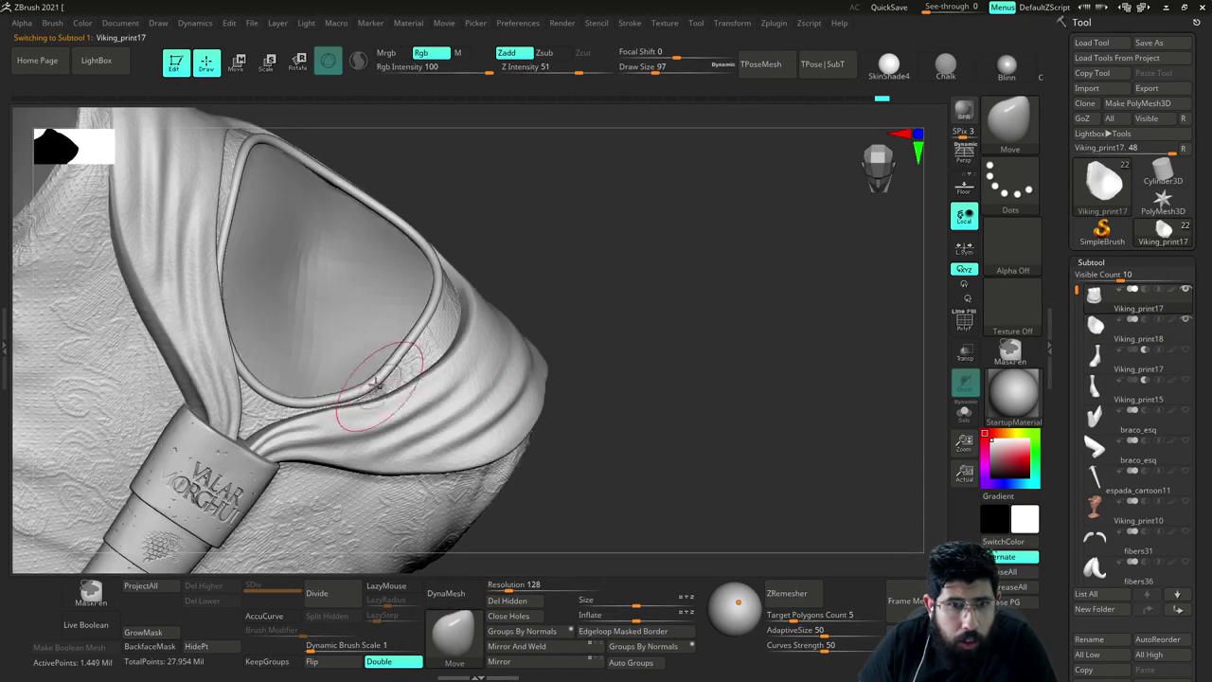
pyautogui.hotkey('ctrl', 'z')
pyautogui.hotkey('ctrl', 'z')
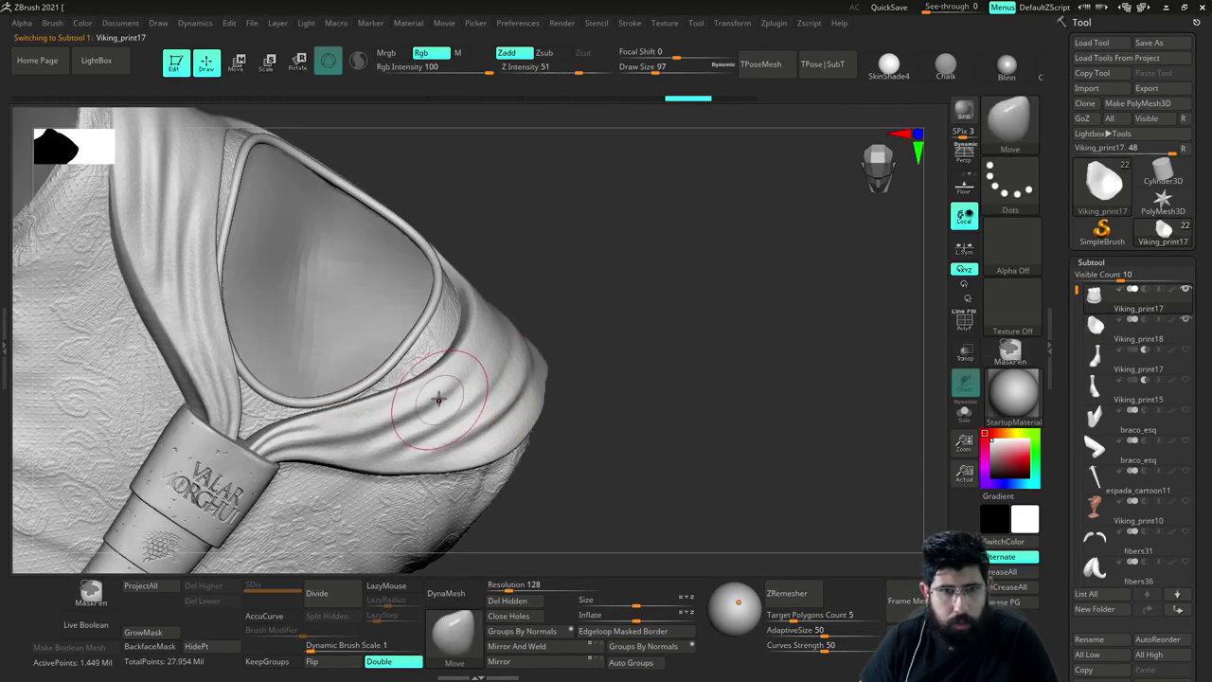
pyautogui.keyDown('alt'); pyautogui.click(377, 361); pyautogui.keyUp('alt')
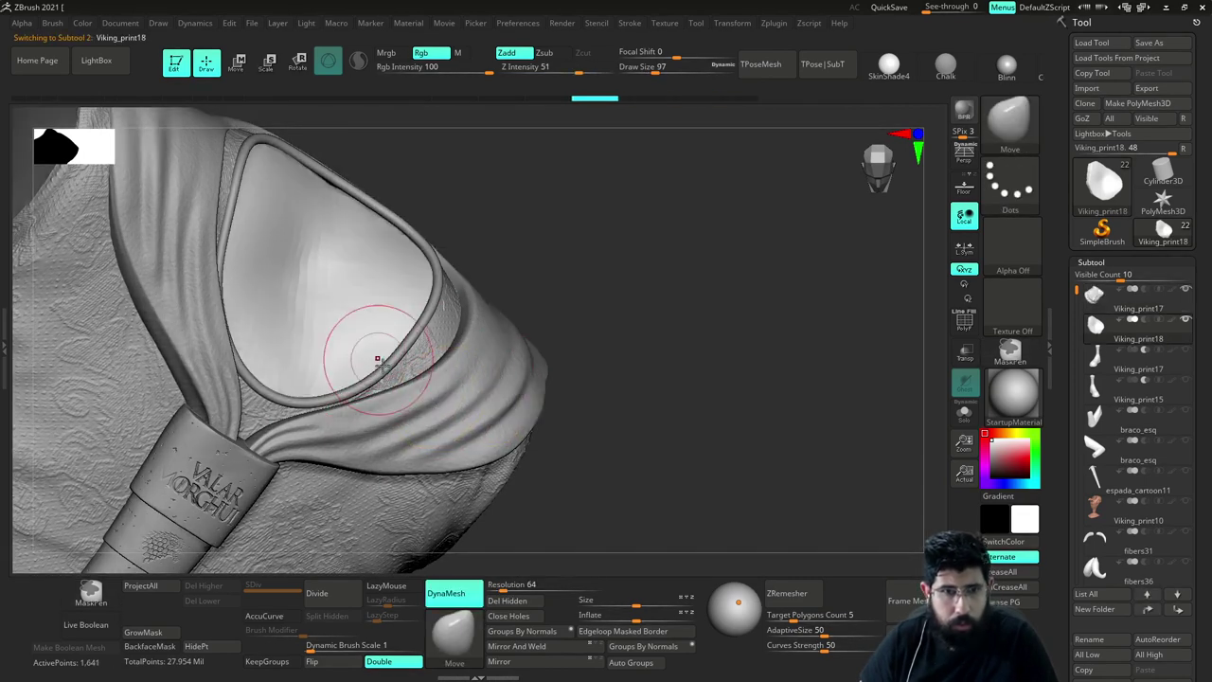
# Try the ClayBuildup brush at draw size 87 on the patch area poking through beside the lower neck rim
pyautogui.moveTo(607, 275)
pyautogui.mouseDown()
pyautogui.moveTo(668, 284)
pyautogui.moveTo(587, 301)
pyautogui.moveTo(560, 248)
pyautogui.moveTo(580, 220)
pyautogui.mouseUp()
pyautogui.press('s')
pyautogui.moveTo(400, 394); pyautogui.dragTo(391, 394)
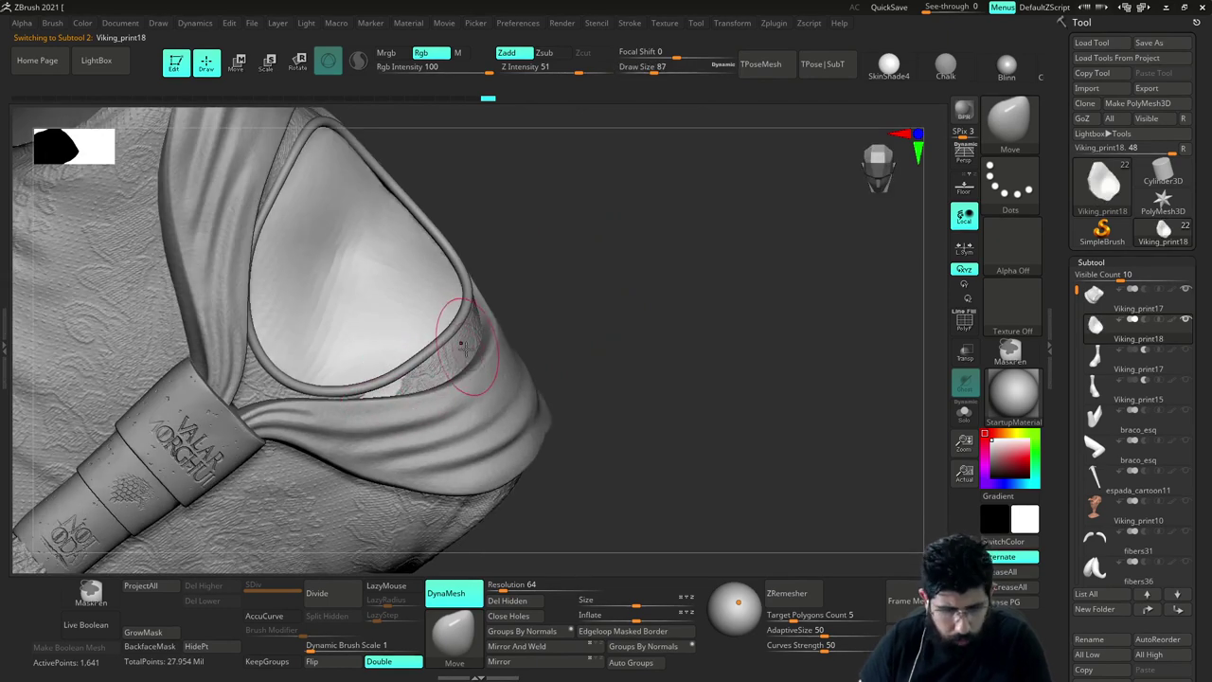
pyautogui.press('b')
pyautogui.press('c')
pyautogui.press('b')
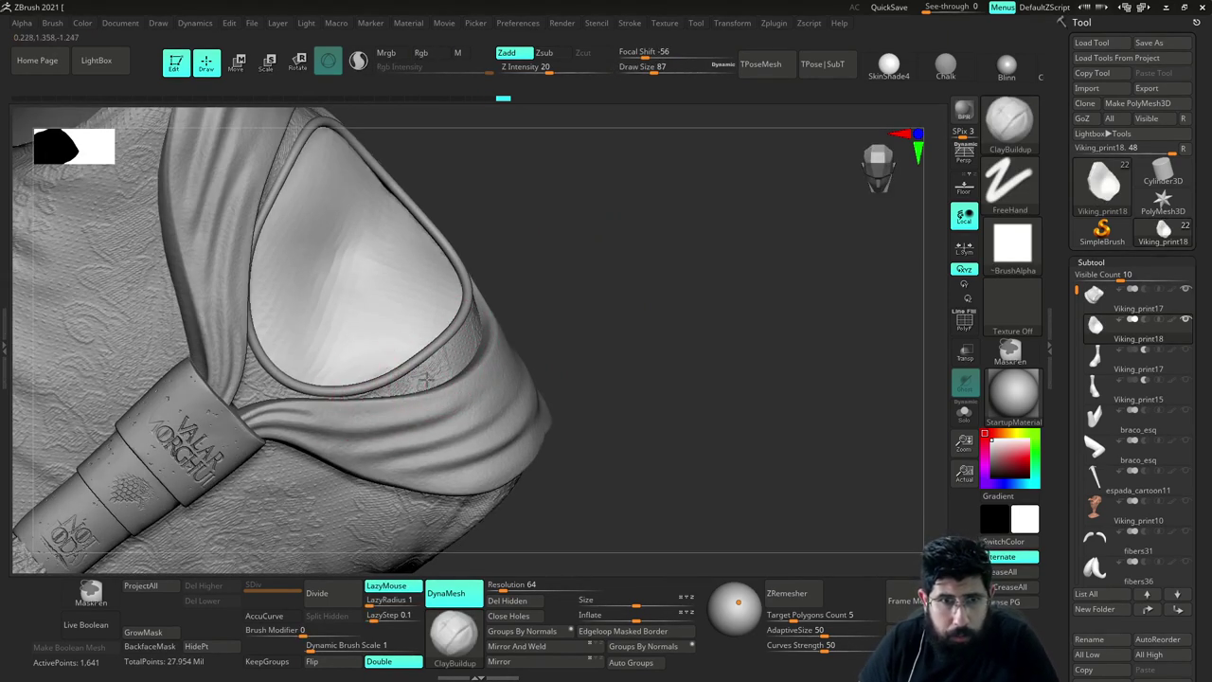
pyautogui.moveTo(589, 322)
pyautogui.mouseDown()
pyautogui.moveTo(654, 347)
pyautogui.moveTo(639, 395)
pyautogui.moveTo(657, 366)
pyautogui.moveTo(669, 389)
pyautogui.mouseUp()
# Move the patch's lower edge back toward the rim with the Move brush at draw size 154
pyautogui.press('b')
pyautogui.press('m')
pyautogui.press('v')
pyautogui.press('s')
pyautogui.moveTo(561, 403); pyautogui.dragTo(592, 407)
pyautogui.moveTo(611, 398)
pyautogui.mouseDown()
pyautogui.moveTo(640, 391)
pyautogui.moveTo(674, 319)
pyautogui.mouseUp()
pyautogui.keyDown('alt'); pyautogui.moveTo(674, 319); pyautogui.dragTo(694, 393); pyautogui.keyUp('alt')
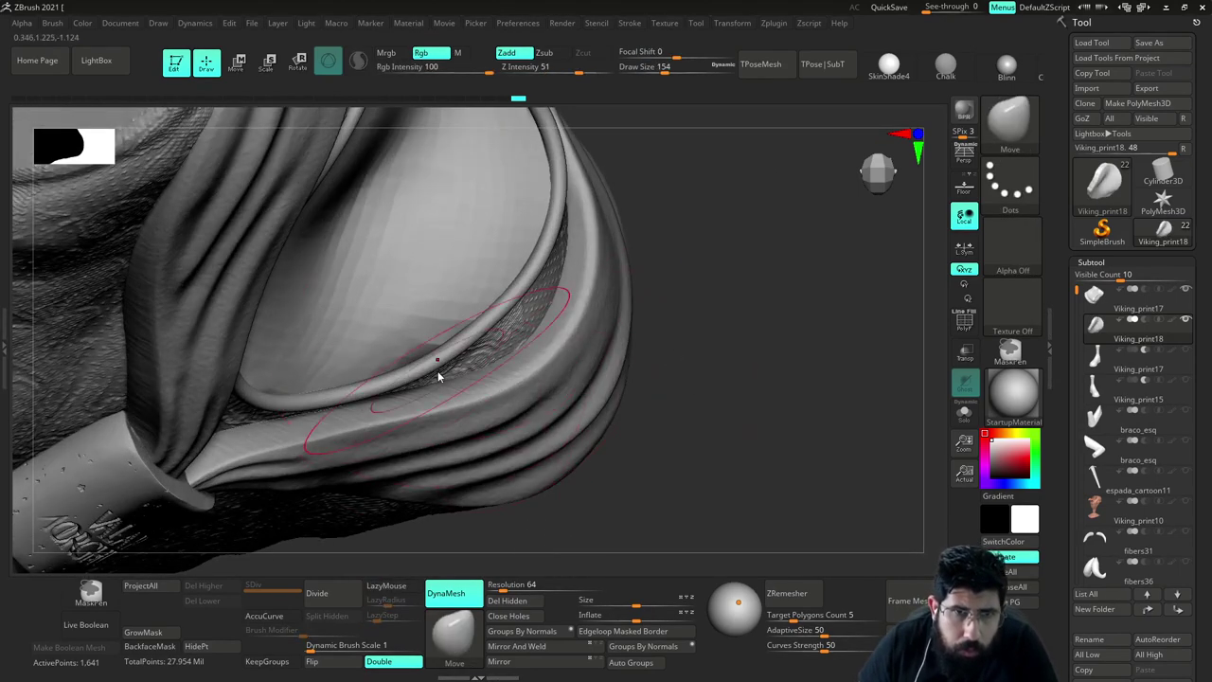
# Refine the patch edge beneath the lower right part of the rim with the Move brush at draw sizes 120 and 90
pyautogui.press('s')
pyautogui.moveTo(438, 369); pyautogui.dragTo(431, 369)
pyautogui.moveTo(654, 352)
pyautogui.mouseDown()
pyautogui.moveTo(700, 223)
pyautogui.moveTo(699, 180)
pyautogui.mouseUp()
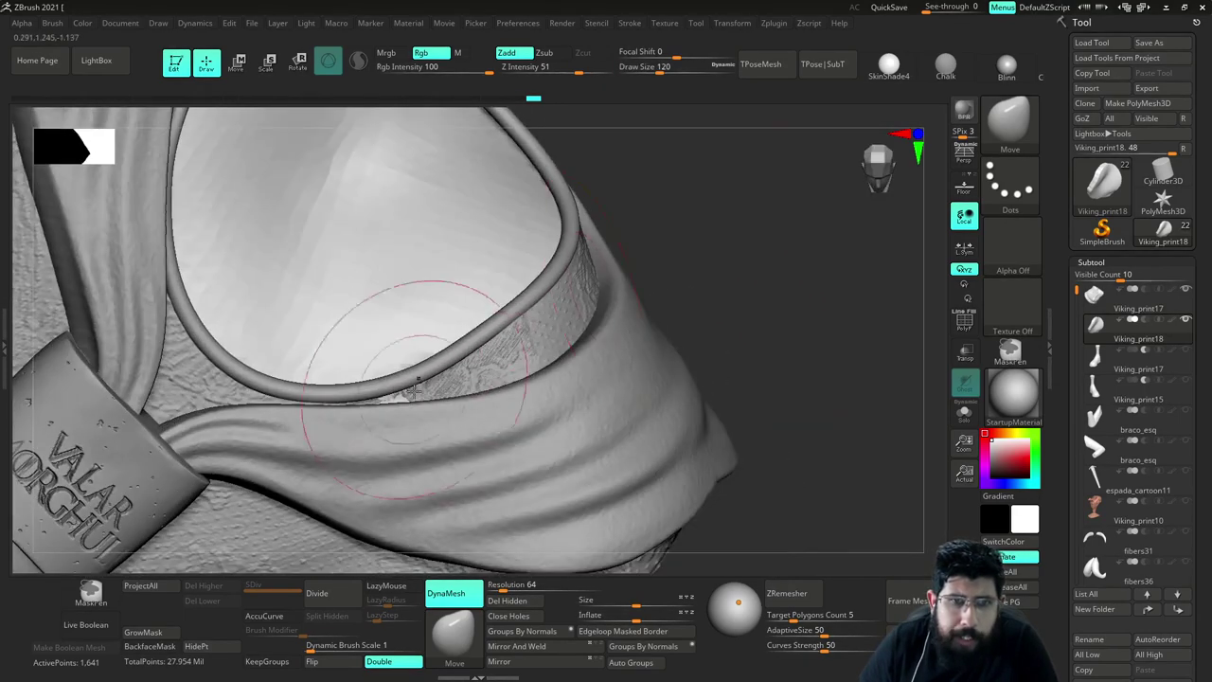
pyautogui.press('s')
pyautogui.moveTo(411, 406); pyautogui.dragTo(405, 407)
pyautogui.moveTo(753, 224)
pyautogui.mouseDown()
pyautogui.moveTo(765, 298)
pyautogui.moveTo(405, 364)
pyautogui.mouseUp()
pyautogui.moveTo(710, 302); pyautogui.dragTo(467, 371)
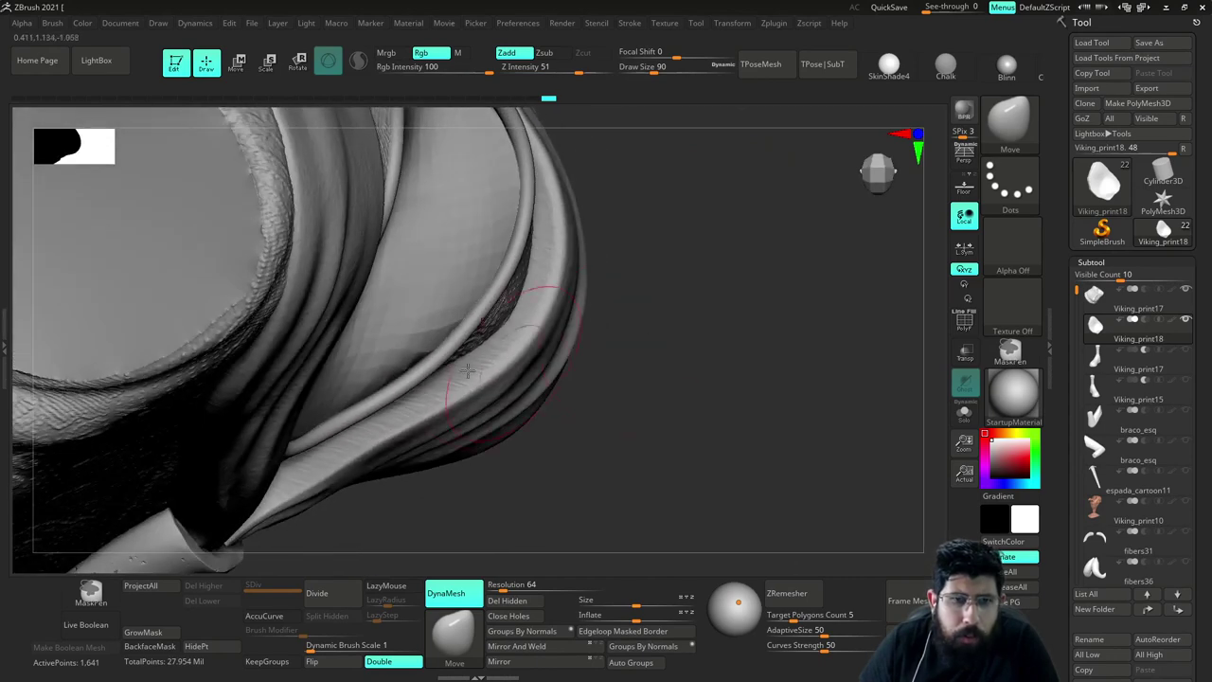
# Push the patch bit protruding outside the lower right rim back inside with the Move brush at draw size 54
pyautogui.moveTo(677, 327); pyautogui.dragTo(702, 185)
pyautogui.press('s')
pyautogui.moveTo(438, 398); pyautogui.dragTo(432, 397)
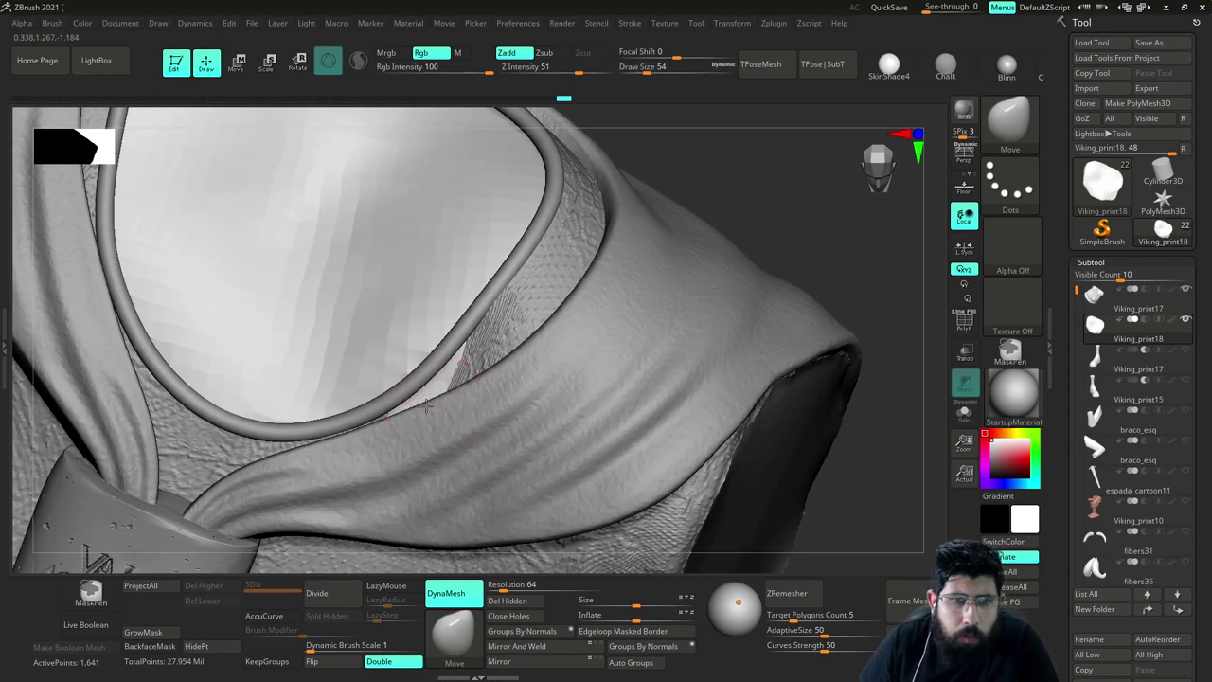
pyautogui.moveTo(777, 241); pyautogui.dragTo(754, 255)
pyautogui.press('b')
pyautogui.press('c')
pyautogui.press('b')
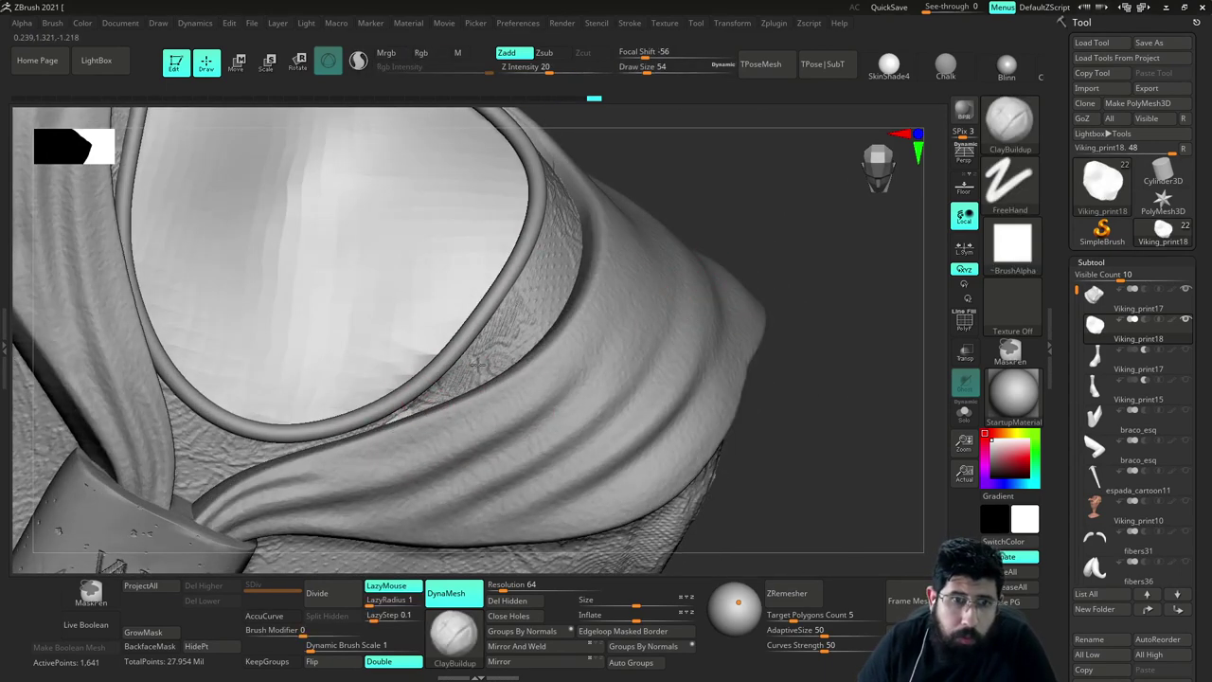
pyautogui.moveTo(836, 323); pyautogui.dragTo(499, 353)
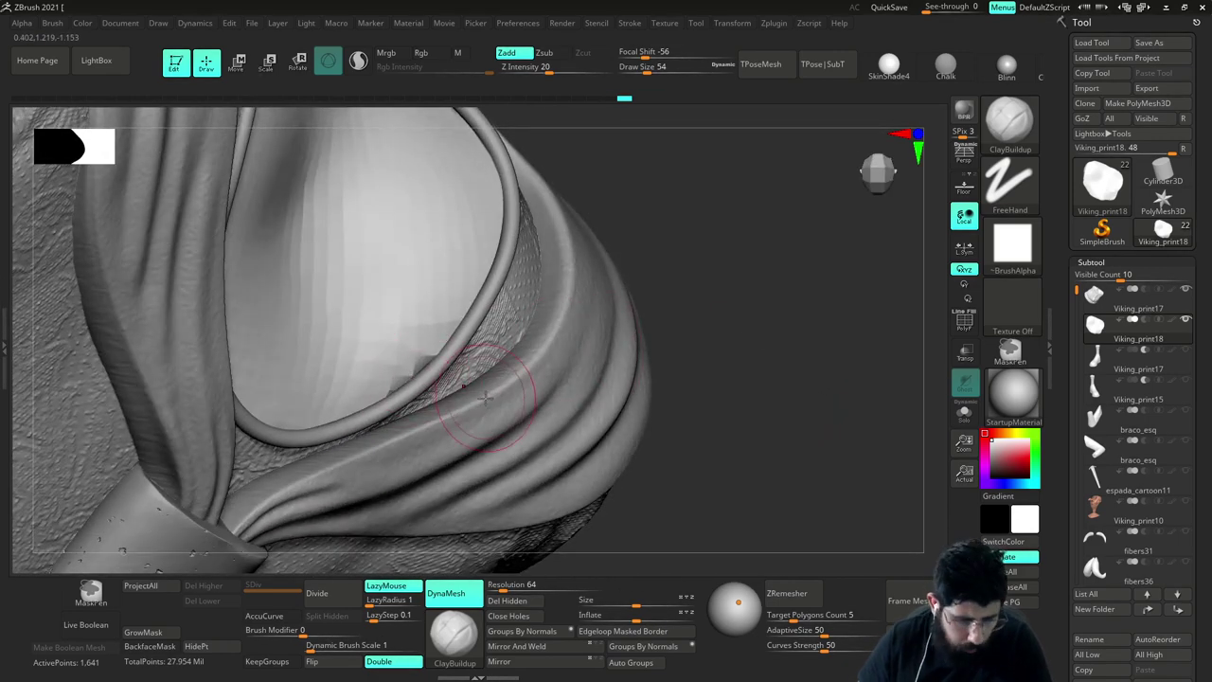
# Choose the Move brush, select the Viking_print17 torso and isolate it with Solo
pyautogui.press('b')
pyautogui.press('m')
pyautogui.press('v')
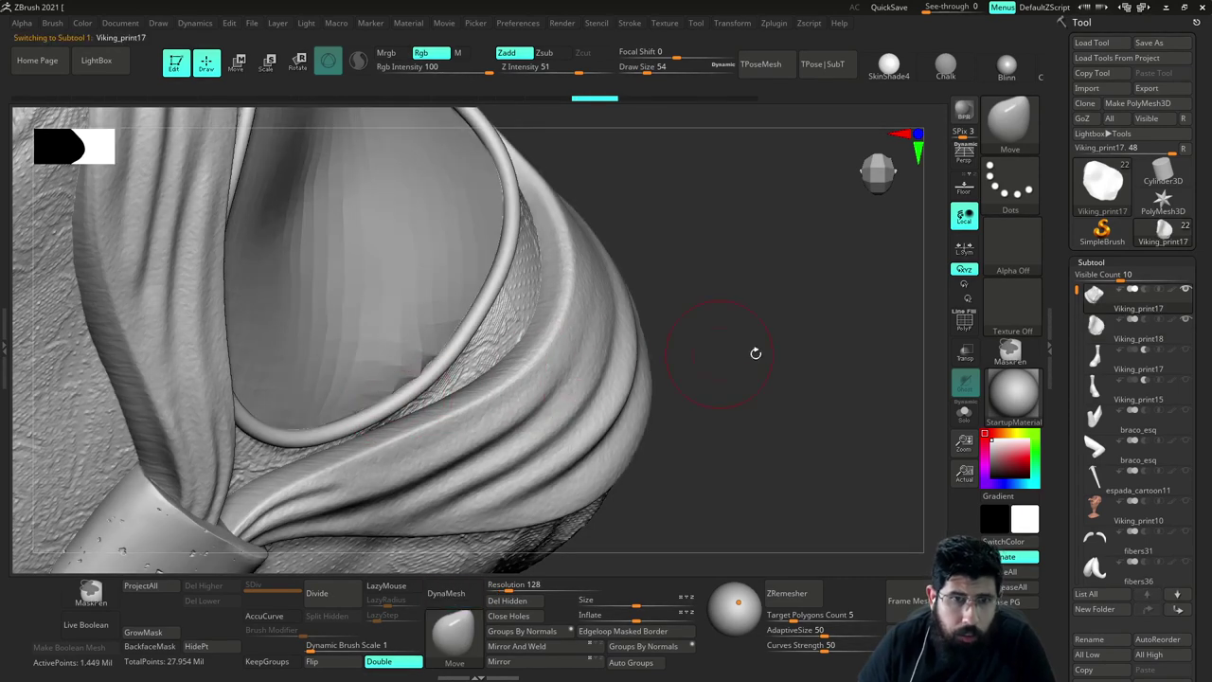
pyautogui.moveTo(754, 351); pyautogui.dragTo(761, 377)
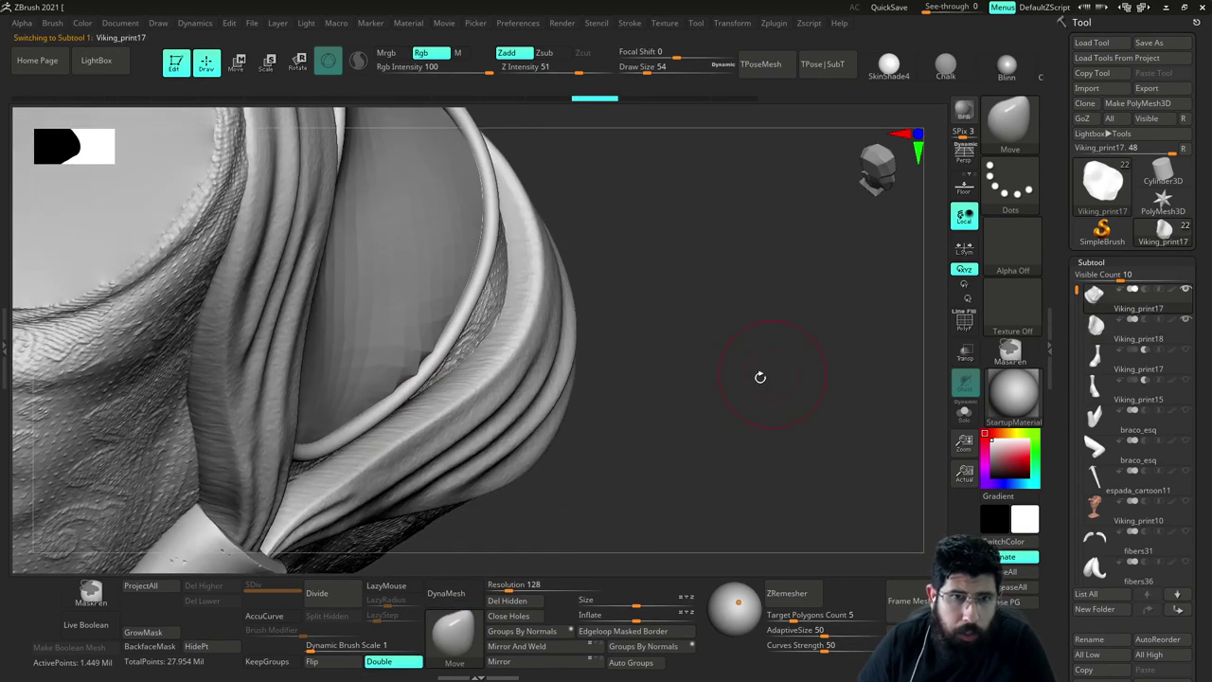
pyautogui.moveTo(602, 380)
pyautogui.mouseDown()
pyautogui.moveTo(704, 363)
pyautogui.moveTo(690, 412)
pyautogui.moveTo(700, 402)
pyautogui.mouseUp()
pyautogui.hotkey('shift', 's')
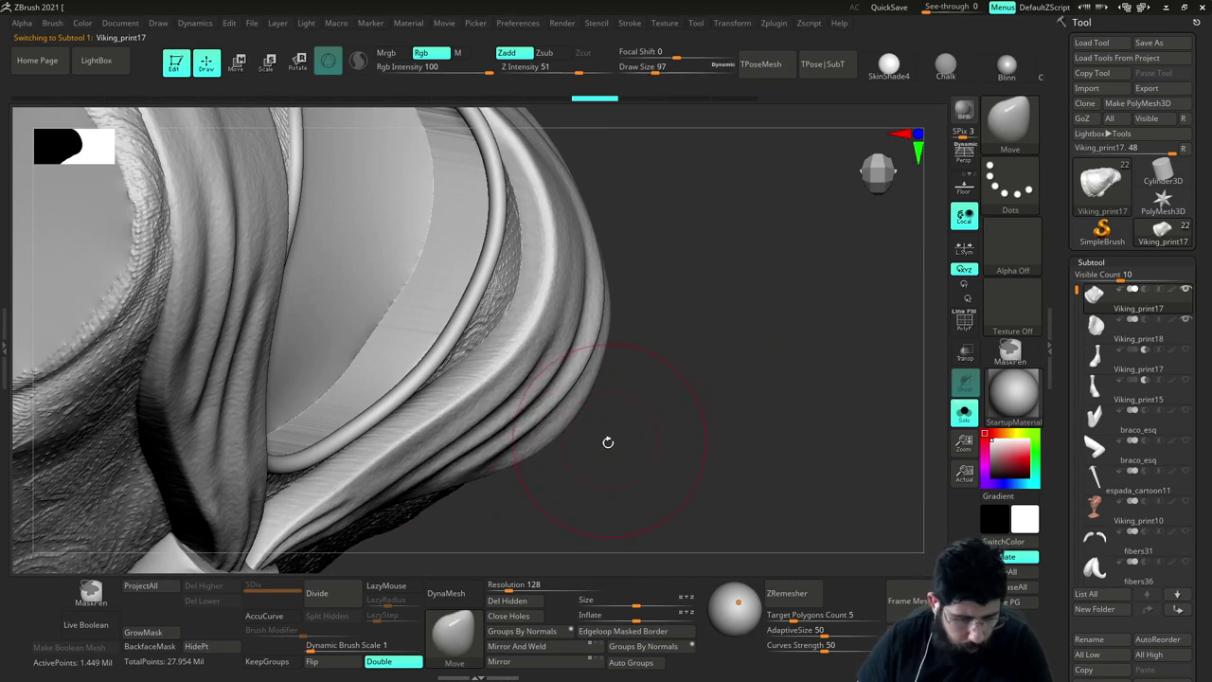
# Try to reshape the torso's lower right neck rim with the Move brush at draw size 62 and BackfaceMask on, undoing each stroke
pyautogui.moveTo(600, 462); pyautogui.dragTo(671, 489)
pyautogui.hotkey('ctrl', 'z')
pyautogui.moveTo(538, 348)
pyautogui.mouseDown()
pyautogui.moveTo(438, 337)
pyautogui.moveTo(415, 369)
pyautogui.mouseUp()
pyautogui.press('s')
pyautogui.moveTo(720, 312); pyautogui.dragTo(654, 308)
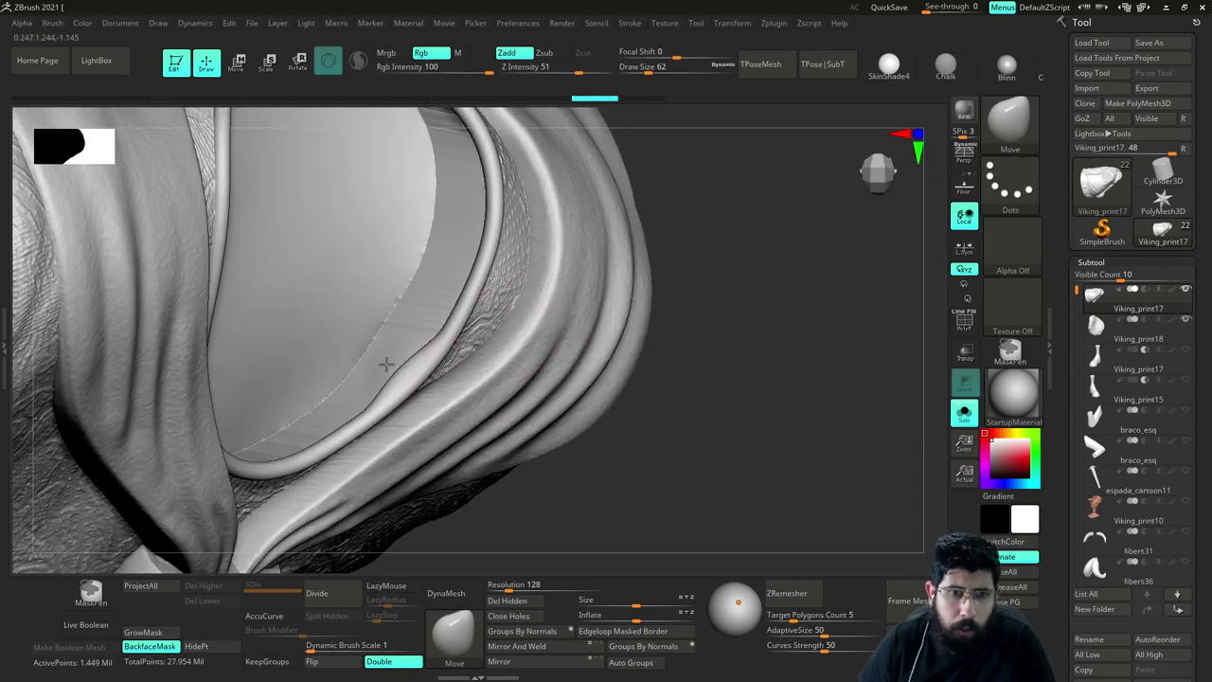
pyautogui.moveTo(386, 365); pyautogui.dragTo(417, 358)
pyautogui.hotkey('ctrl', 'z')
pyautogui.moveTo(731, 373)
pyautogui.mouseDown()
pyautogui.moveTo(606, 343)
pyautogui.moveTo(677, 337)
pyautogui.moveTo(698, 354)
pyautogui.moveTo(577, 326)
pyautogui.mouseUp()
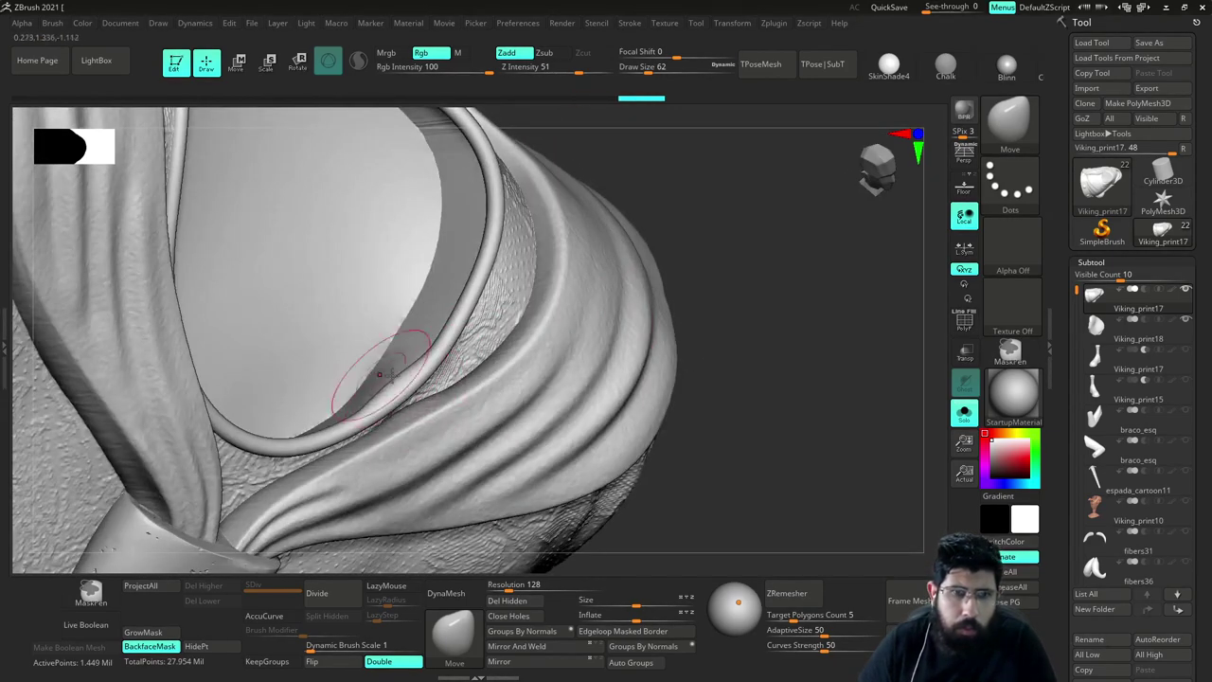
pyautogui.hotkey('ctrl', 'z')
pyautogui.moveTo(381, 376); pyautogui.dragTo(392, 423)
pyautogui.hotkey('ctrl', 'z')
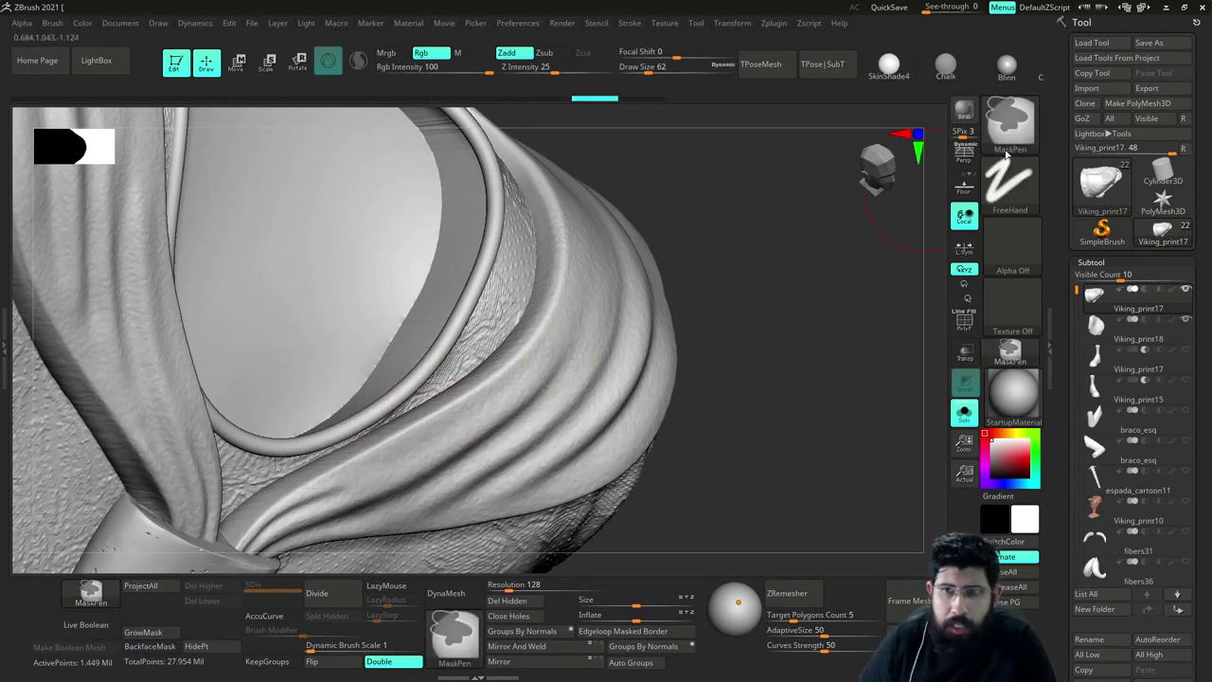
# Set the MaskPen stroke to Lasso and mask the fabric folds beside the torso's lower right neck rim
pyautogui.click(1008, 181)
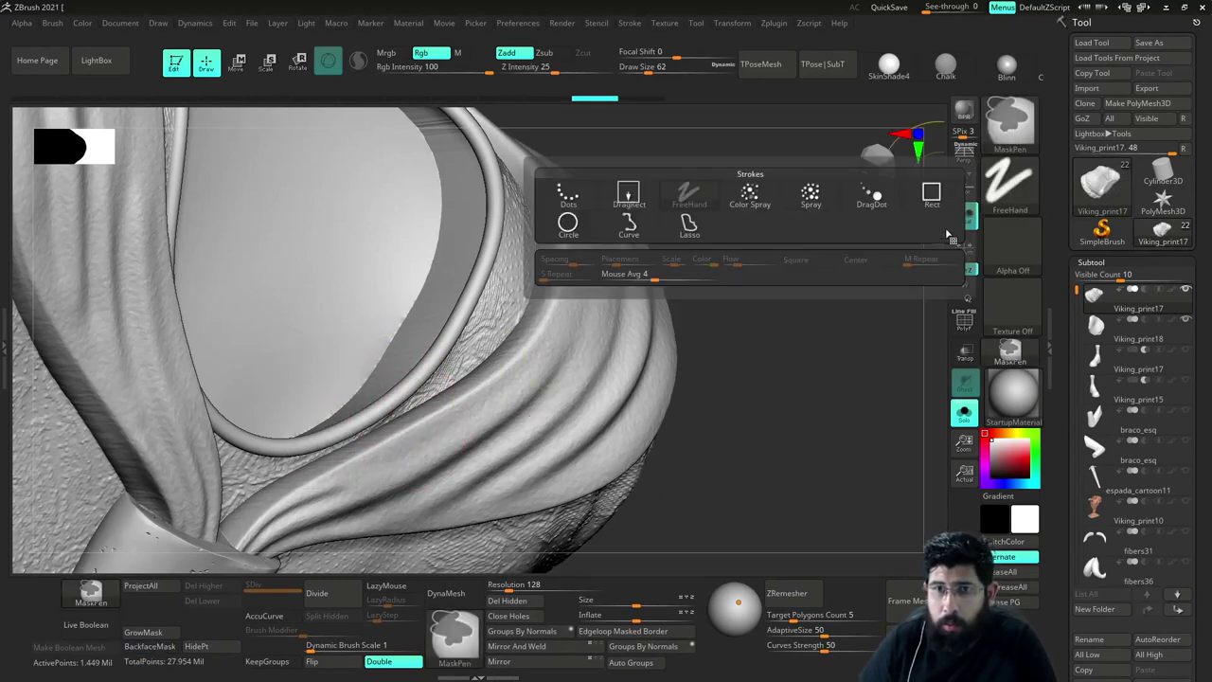
pyautogui.keyDown('ctrl'); pyautogui.click(691, 237); pyautogui.keyUp('ctrl')
pyautogui.keyDown('ctrl'); pyautogui.moveTo(239, 484); pyautogui.dragTo(316, 457); pyautogui.keyUp('ctrl')
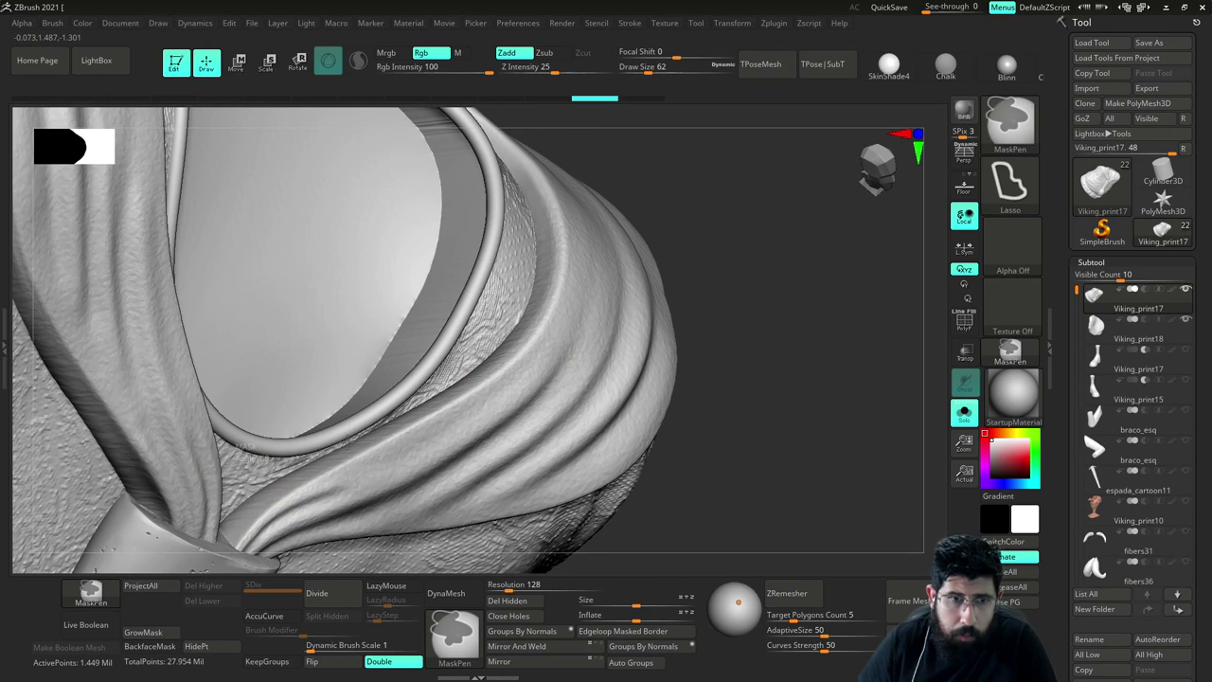
pyautogui.moveTo(476, 332)
pyautogui.keyDown('ctrl'); pyautogui.mouseDown()
pyautogui.moveTo(516, 187)
pyautogui.moveTo(369, 576)
pyautogui.moveTo(121, 563)
pyautogui.mouseUp(); pyautogui.keyUp('ctrl')
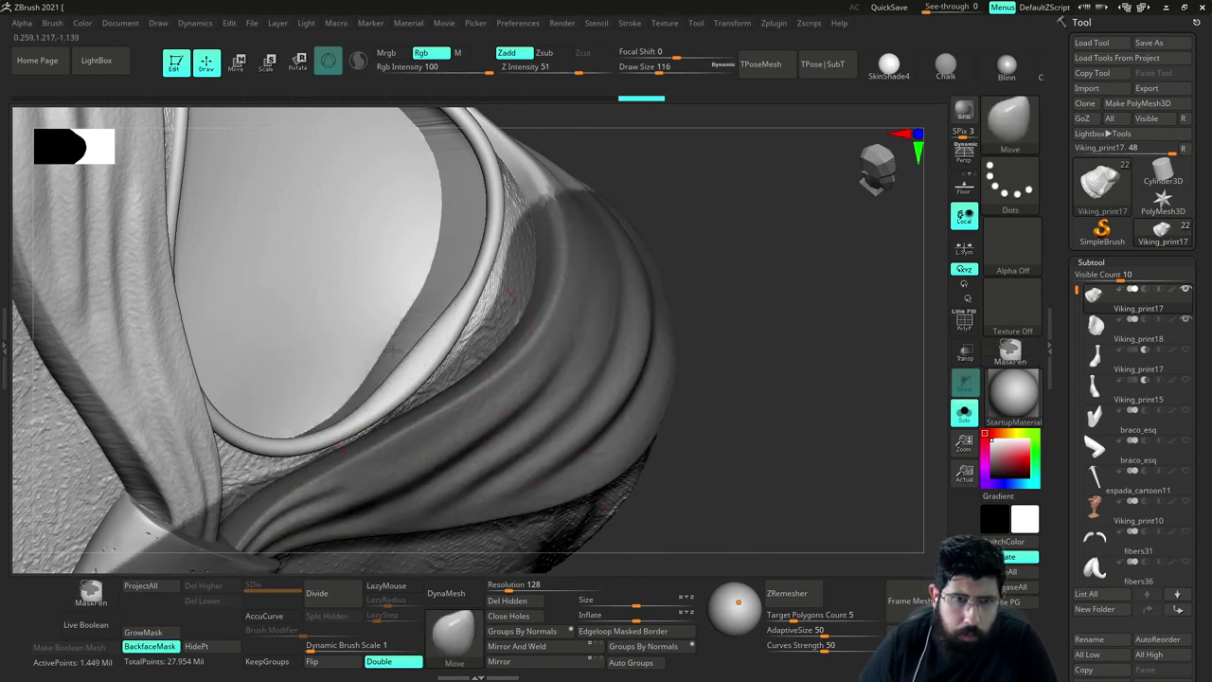
# Pull the torso's lower right neck rim inward toward the opening with the Move brush at draw size 116 and BackfaceMask on
pyautogui.moveTo(372, 335); pyautogui.dragTo(373, 329)
pyautogui.moveTo(449, 278); pyautogui.dragTo(420, 250)
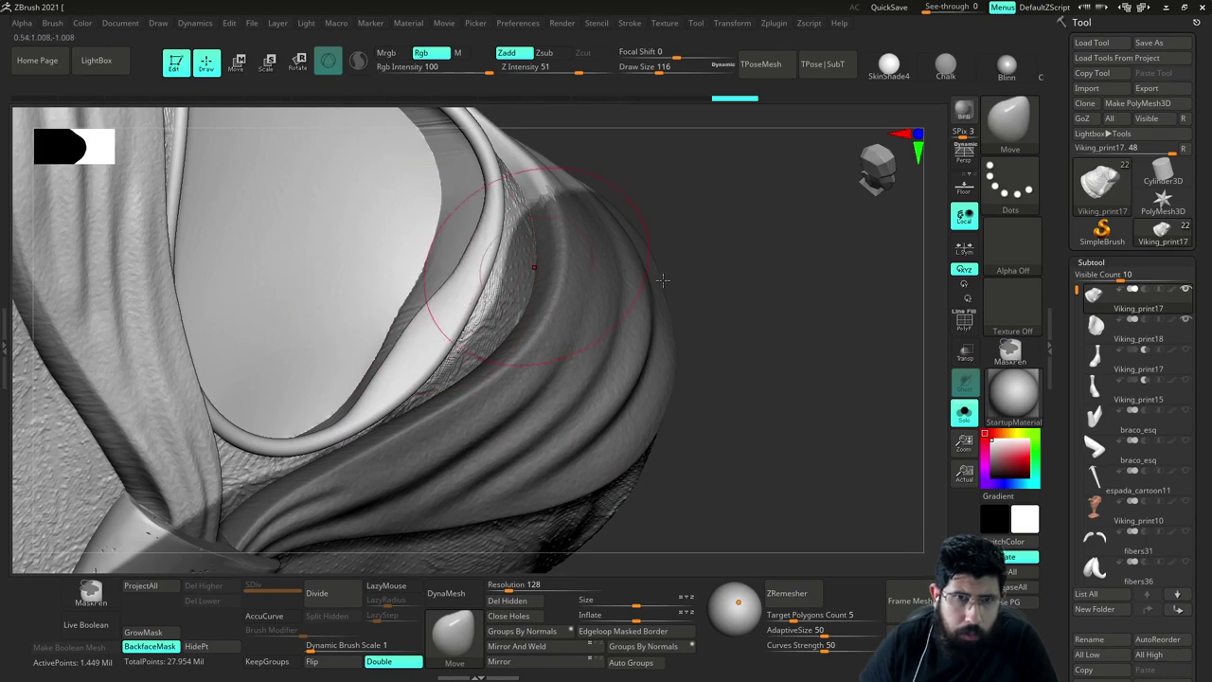
pyautogui.moveTo(833, 314)
pyautogui.mouseDown()
pyautogui.moveTo(748, 307)
pyautogui.moveTo(723, 274)
pyautogui.moveTo(768, 290)
pyautogui.moveTo(729, 340)
pyautogui.moveTo(751, 325)
pyautogui.moveTo(811, 380)
pyautogui.moveTo(871, 482)
pyautogui.moveTo(813, 339)
pyautogui.moveTo(798, 406)
pyautogui.moveTo(817, 340)
pyautogui.moveTo(839, 403)
pyautogui.moveTo(720, 387)
pyautogui.mouseUp()
pyautogui.press('s')
pyautogui.click(656, 376)
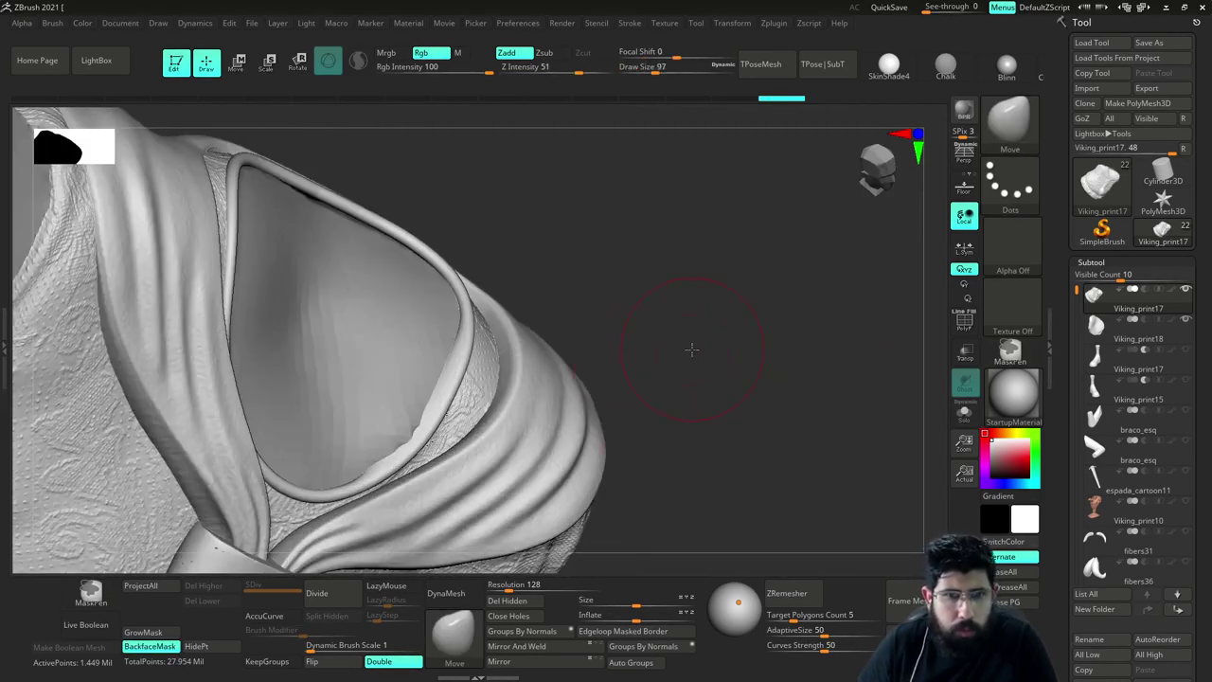
# Select the Viking_print18 patch, turn BackfaceMask off and fit its lower right edge beneath the rim with the Move brush at draw size 97
pyautogui.moveTo(690, 349)
pyautogui.mouseDown()
pyautogui.moveTo(709, 390)
pyautogui.moveTo(667, 383)
pyautogui.mouseUp()
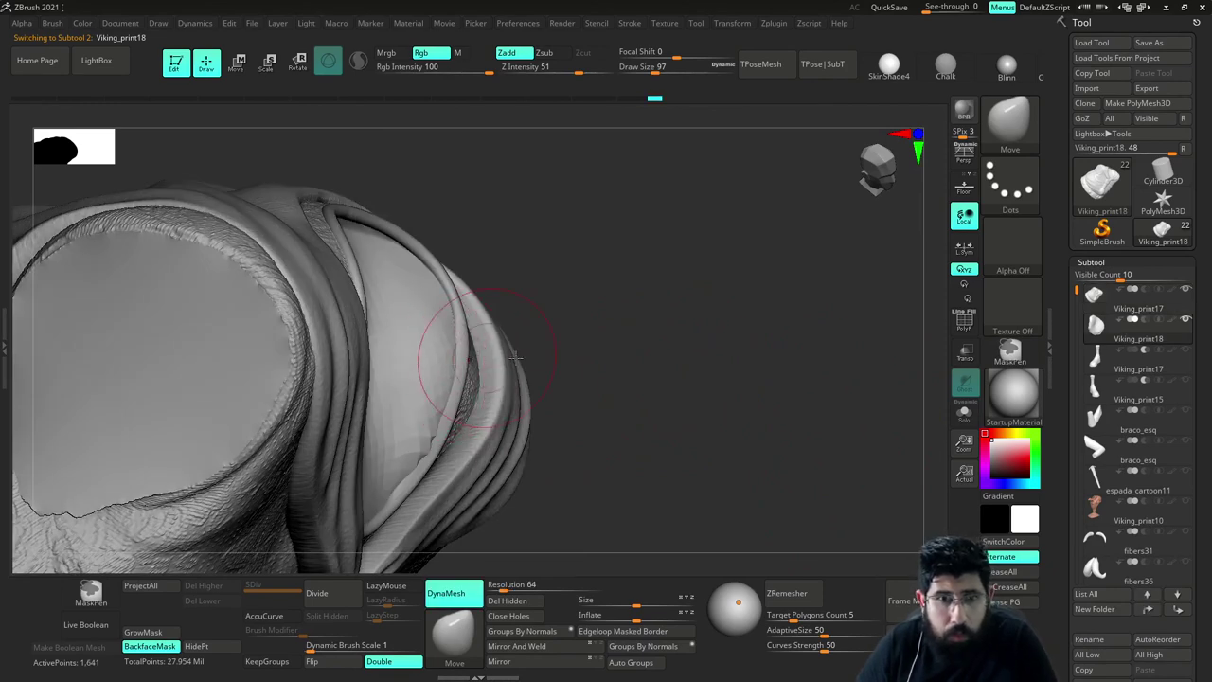
pyautogui.moveTo(681, 347)
pyautogui.mouseDown()
pyautogui.moveTo(676, 325)
pyautogui.moveTo(665, 338)
pyautogui.mouseUp()
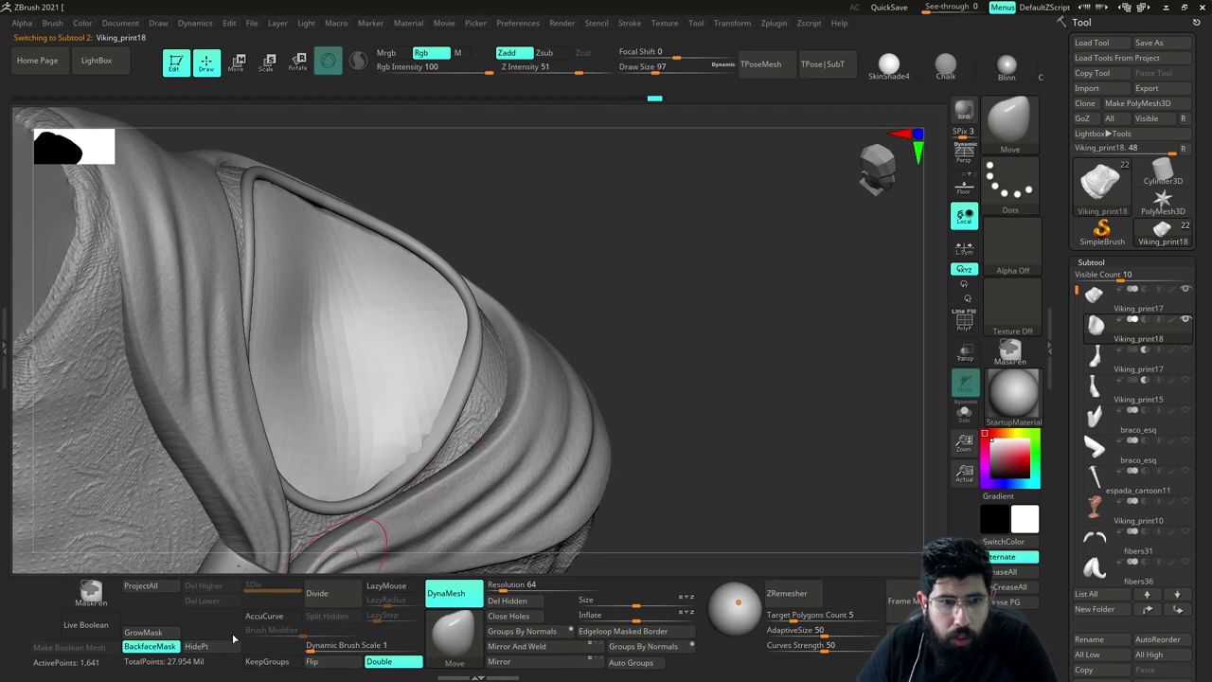
pyautogui.click(170, 645)
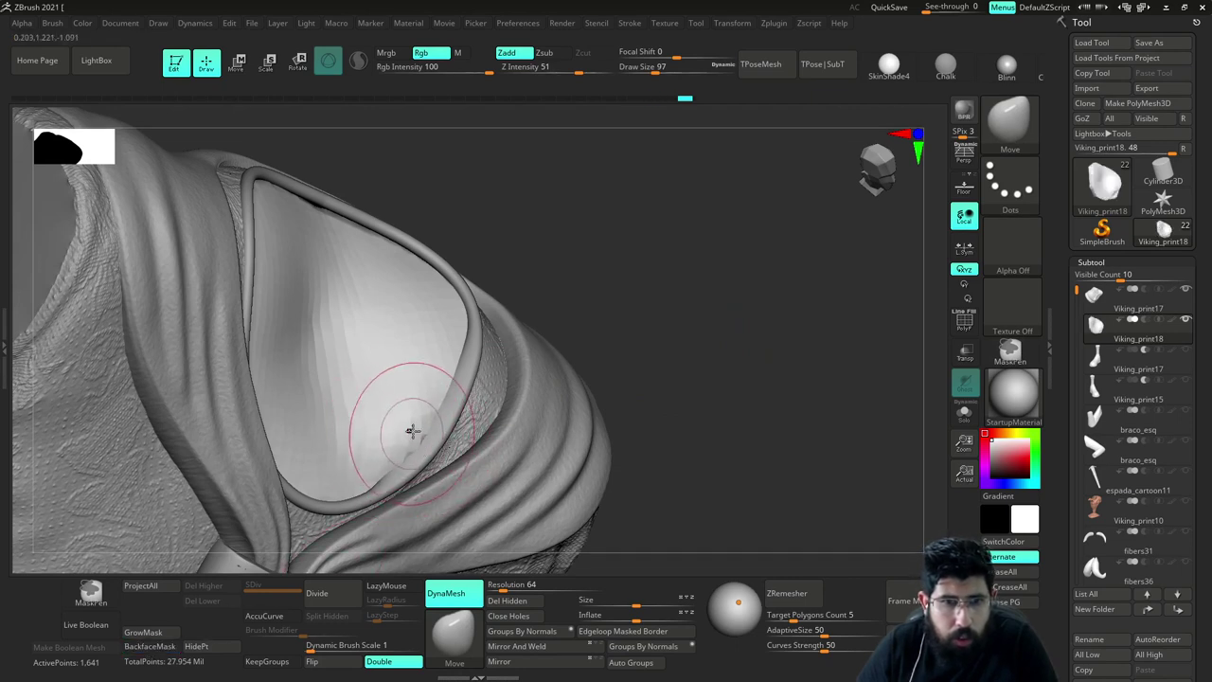
pyautogui.moveTo(595, 293)
pyautogui.mouseDown()
pyautogui.moveTo(576, 287)
pyautogui.moveTo(589, 295)
pyautogui.mouseUp()
pyautogui.moveTo(452, 403); pyautogui.dragTo(422, 436)
pyautogui.moveTo(646, 296)
pyautogui.mouseDown()
pyautogui.moveTo(668, 263)
pyautogui.moveTo(647, 249)
pyautogui.moveTo(641, 282)
pyautogui.moveTo(606, 308)
pyautogui.mouseUp()
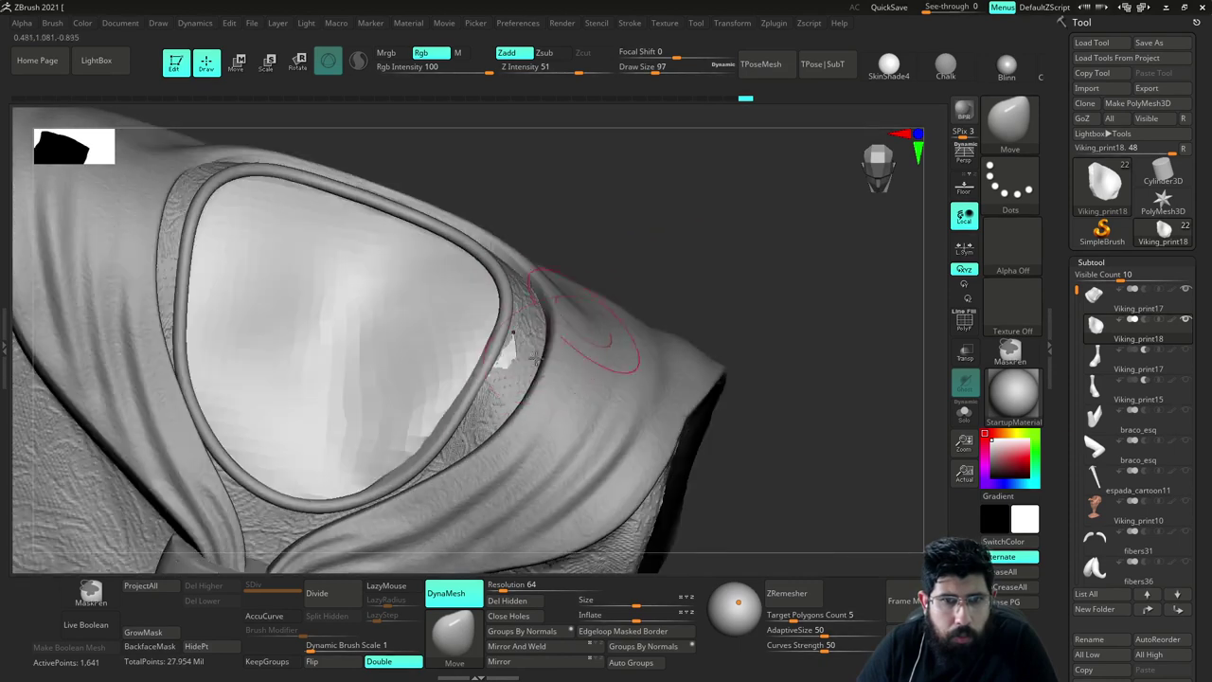
# Push the patch bit poking out beside the right rim back inside with the Move brush at draw size 46
pyautogui.press('[')
pyautogui.moveTo(519, 355); pyautogui.dragTo(511, 359)
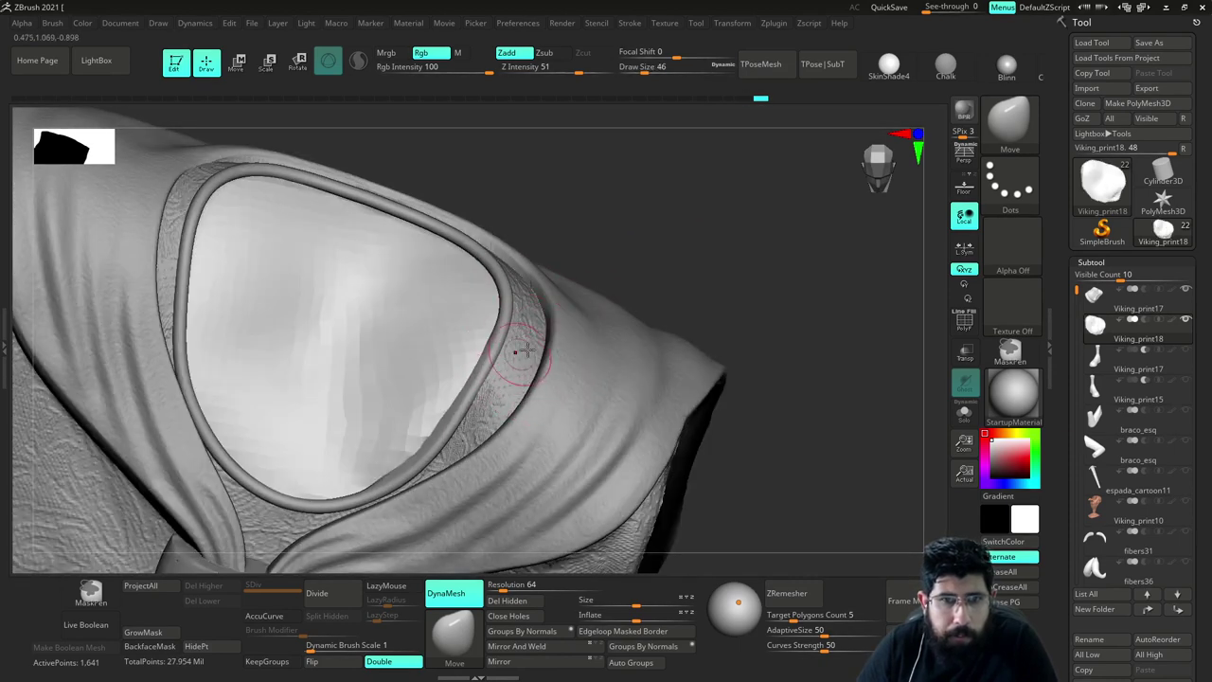
pyautogui.moveTo(660, 255); pyautogui.dragTo(602, 270)
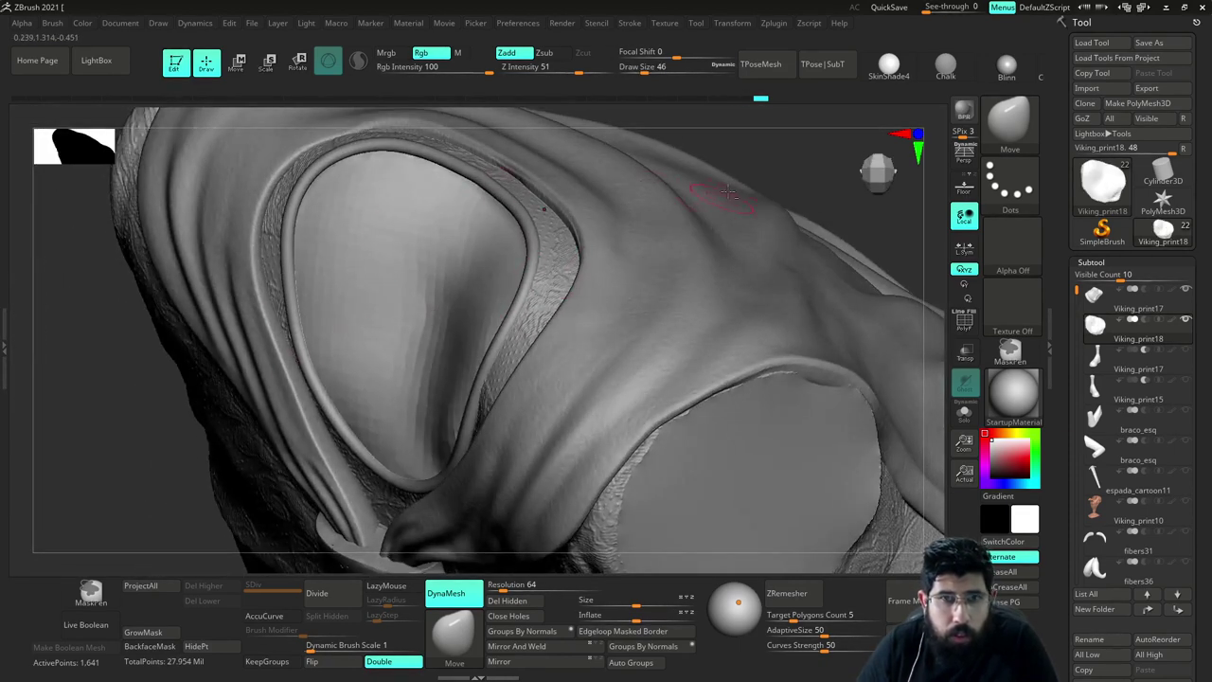
# Fit the patch beneath the upper rim at draw size 112, then push its protruding bit back inside at draw size 49
pyautogui.moveTo(783, 158); pyautogui.dragTo(722, 228)
pyautogui.press('s')
pyautogui.click(691, 254)
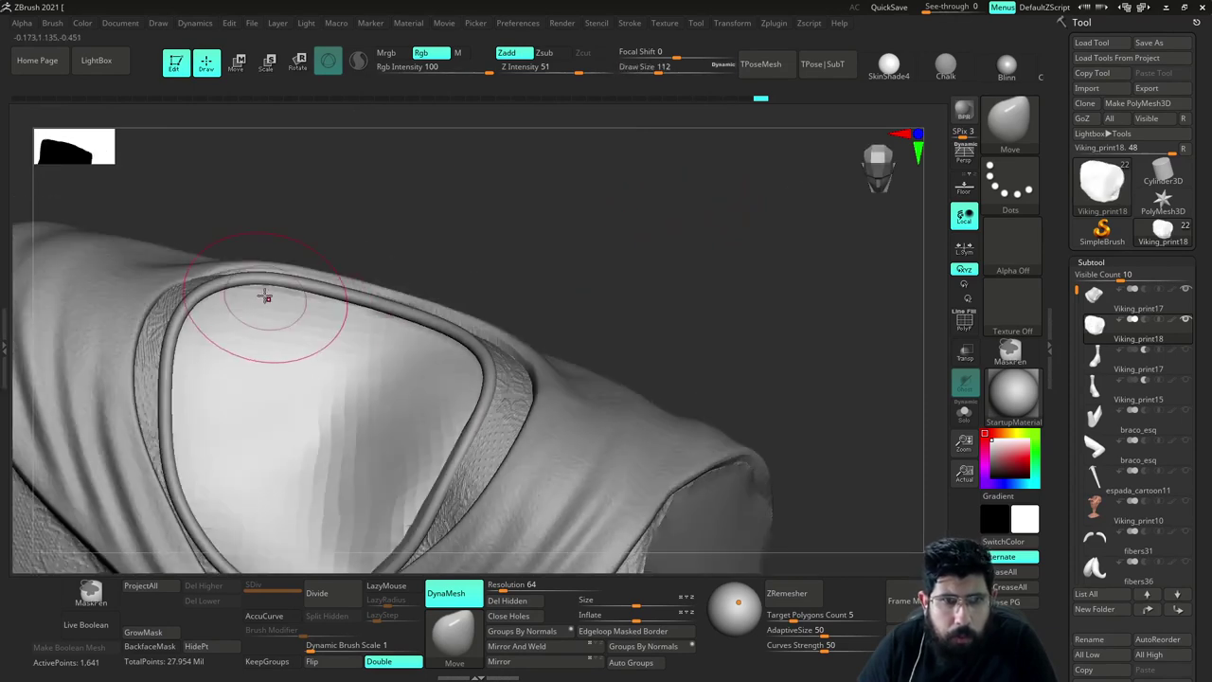
pyautogui.moveTo(441, 231); pyautogui.dragTo(401, 316)
pyautogui.moveTo(286, 296); pyautogui.dragTo(288, 286)
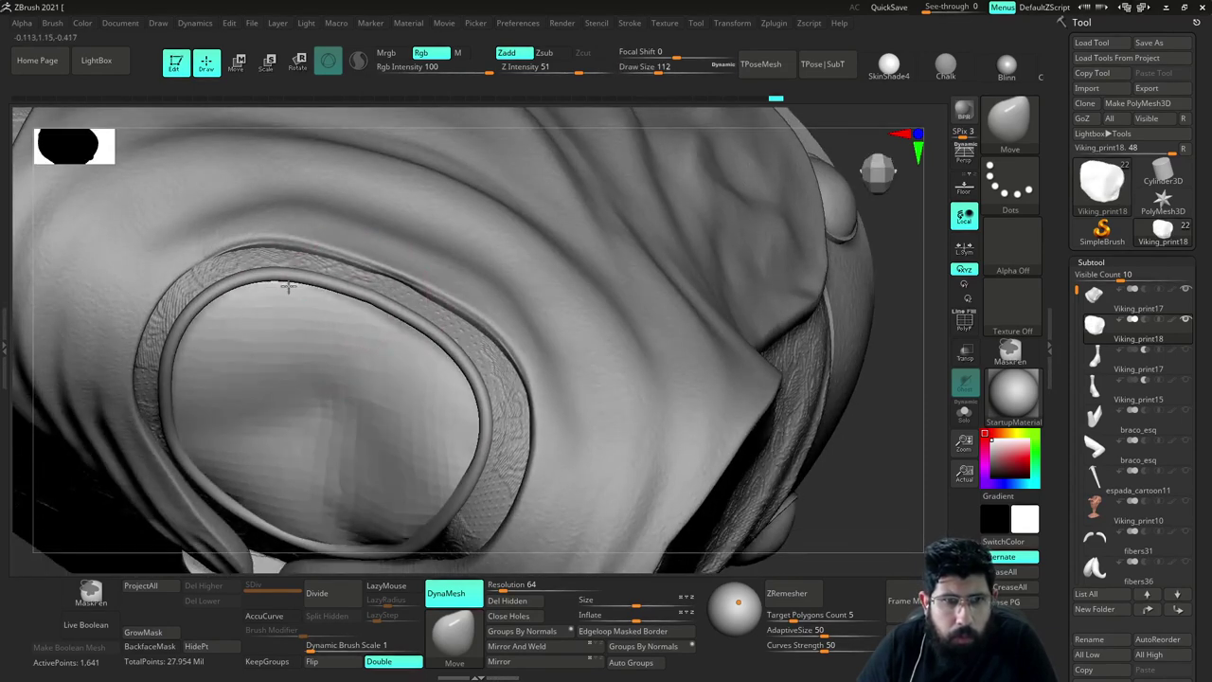
pyautogui.moveTo(754, 376); pyautogui.dragTo(679, 290, button='right')
pyautogui.moveTo(517, 255)
pyautogui.mouseDown()
pyautogui.moveTo(518, 233)
pyautogui.moveTo(519, 276)
pyautogui.moveTo(428, 301)
pyautogui.moveTo(405, 327)
pyautogui.mouseUp()
pyautogui.press('s')
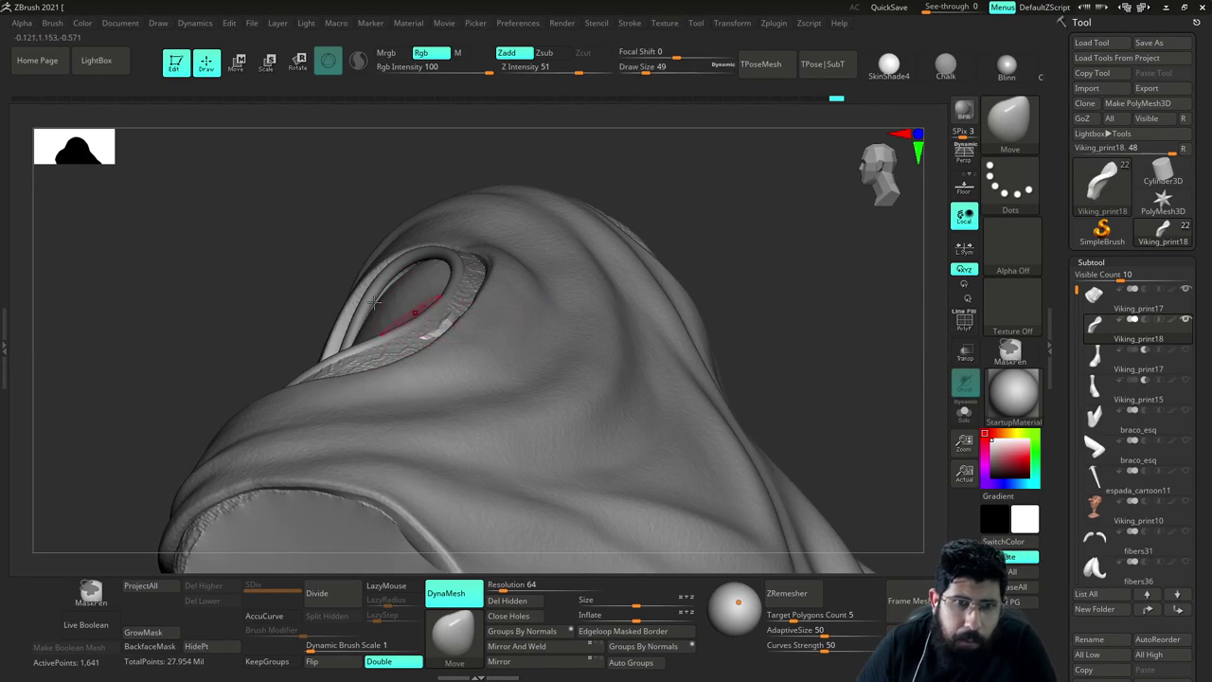
pyautogui.moveTo(374, 302); pyautogui.dragTo(384, 303, button='right')
pyautogui.press('b')
pyautogui.press('c')
pyautogui.press('b')
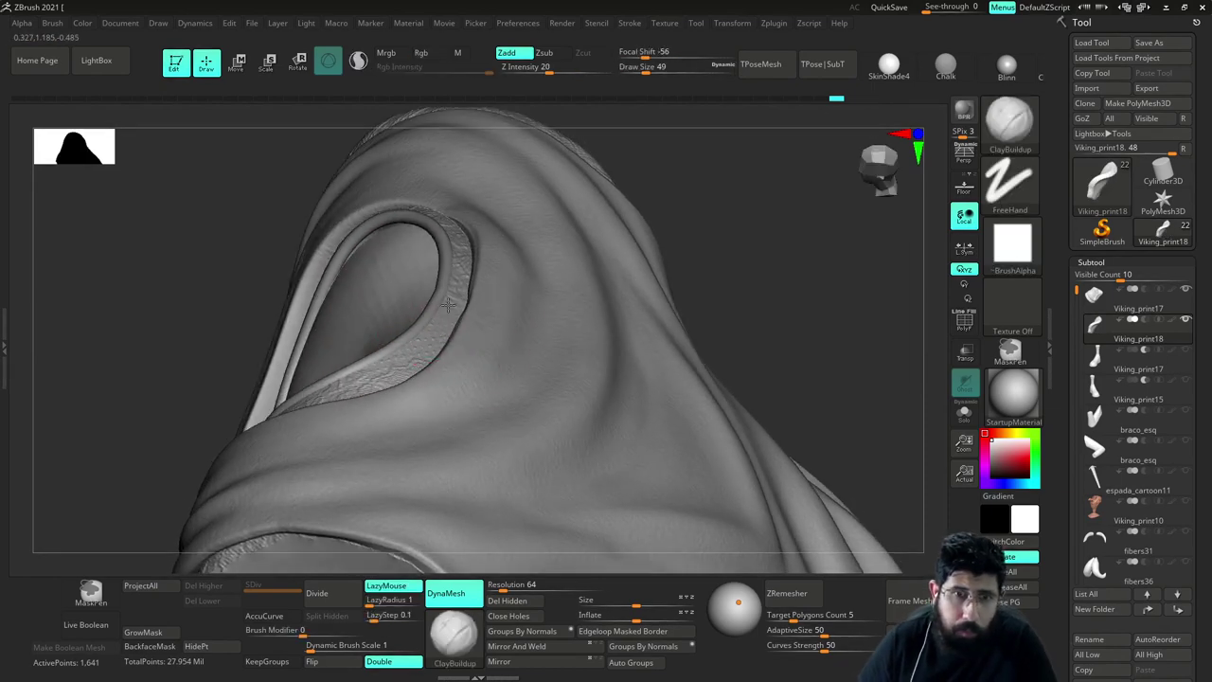
pyautogui.moveTo(704, 222)
pyautogui.mouseDown()
pyautogui.moveTo(730, 203)
pyautogui.moveTo(708, 223)
pyautogui.mouseUp()
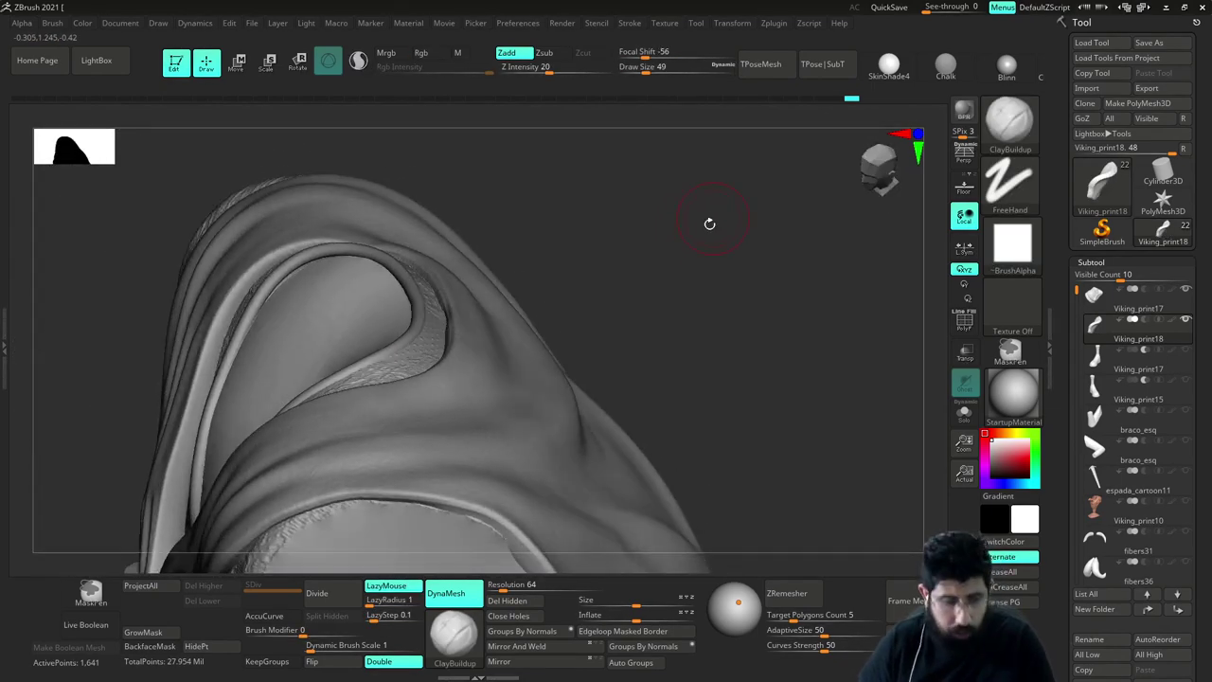
# Choose the Move brush and adjust the patch's upper edge along the rim at draw size 116
pyautogui.press('b')
pyautogui.press('m')
pyautogui.press('v')
pyautogui.moveTo(689, 269)
pyautogui.mouseDown()
pyautogui.moveTo(679, 252)
pyautogui.moveTo(753, 388)
pyautogui.mouseUp()
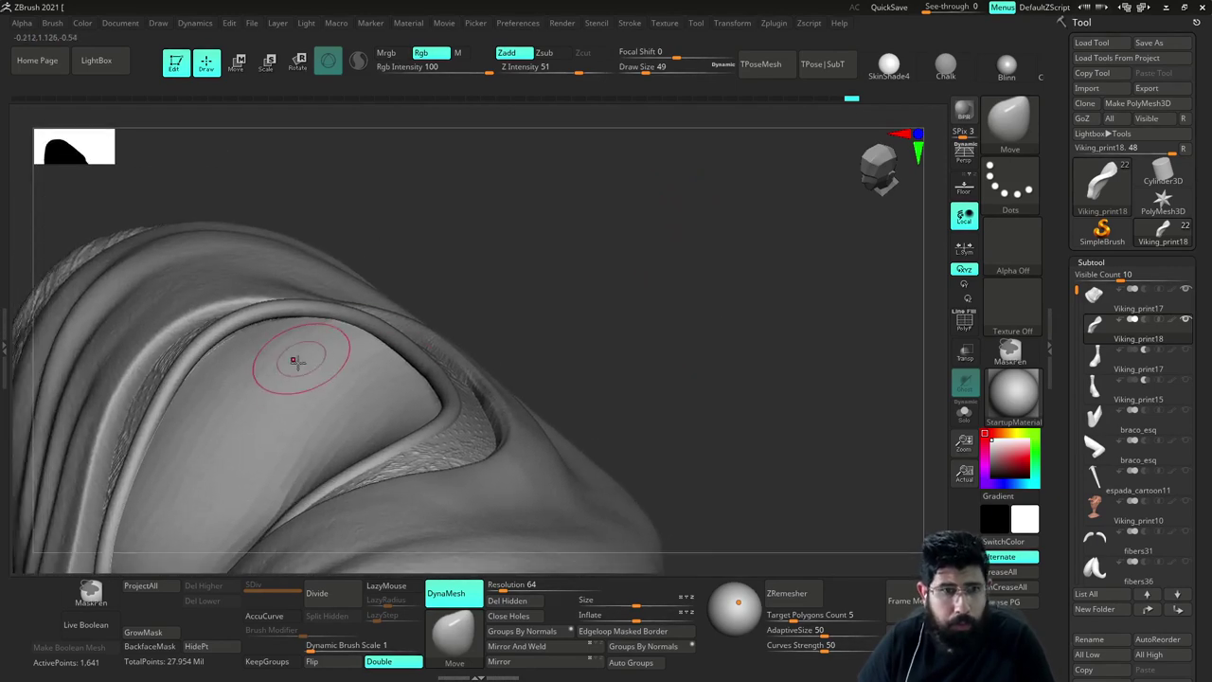
pyautogui.press('s')
pyautogui.moveTo(299, 364); pyautogui.dragTo(314, 368)
pyautogui.moveTo(234, 348); pyautogui.dragTo(240, 337)
pyautogui.moveTo(231, 336); pyautogui.dragTo(397, 272, button='right')
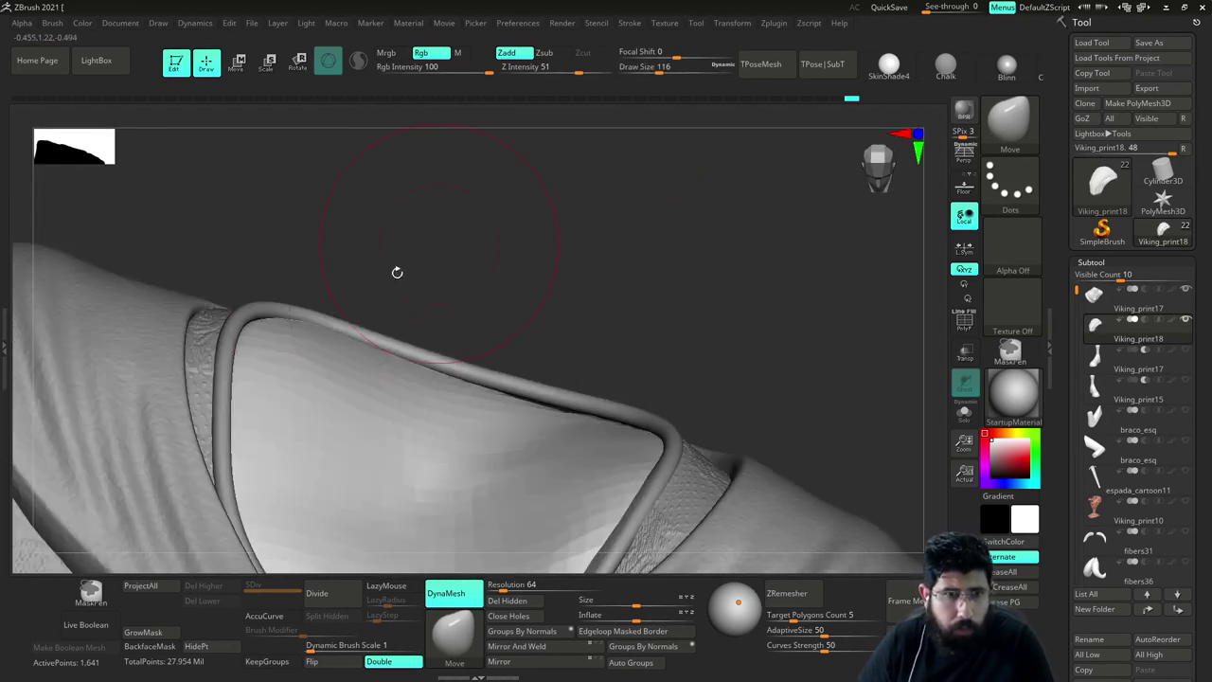
pyautogui.moveTo(304, 360)
pyautogui.mouseDown(button='right')
pyautogui.moveTo(339, 303)
pyautogui.moveTo(406, 271)
pyautogui.moveTo(234, 376)
pyautogui.moveTo(550, 241)
pyautogui.mouseUp(button='right')
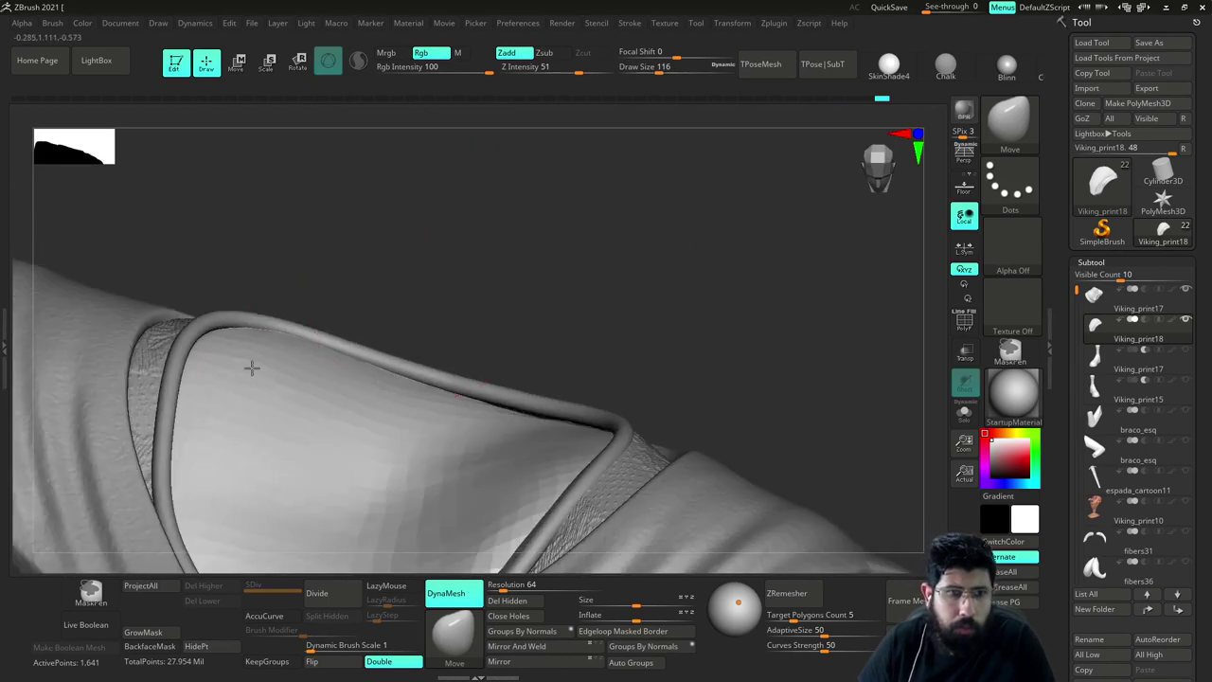
pyautogui.moveTo(232, 327)
pyautogui.mouseDown(button='right')
pyautogui.moveTo(349, 336)
pyautogui.moveTo(363, 380)
pyautogui.moveTo(574, 367)
pyautogui.mouseUp(button='right')
pyautogui.moveTo(680, 438)
pyautogui.mouseDown(button='right')
pyautogui.moveTo(677, 376)
pyautogui.moveTo(606, 319)
pyautogui.moveTo(609, 333)
pyautogui.moveTo(663, 347)
pyautogui.moveTo(661, 256)
pyautogui.moveTo(708, 366)
pyautogui.moveTo(690, 401)
pyautogui.moveTo(778, 390)
pyautogui.mouseUp(button='right')
# Rework the patch surface along the lower right rim with the Move brush at draw size 120
pyautogui.press('[')
pyautogui.press('[')
pyautogui.press('[')
pyautogui.press('[')
pyautogui.moveTo(568, 441)
pyautogui.keyDown('alt'); pyautogui.mouseDown(button='right')
pyautogui.moveTo(609, 317)
pyautogui.moveTo(620, 379)
pyautogui.mouseUp(button='right'); pyautogui.keyUp('alt')
pyautogui.keyDown('alt'); pyautogui.moveTo(696, 339); pyautogui.dragTo(664, 191, button='right'); pyautogui.keyUp('alt')
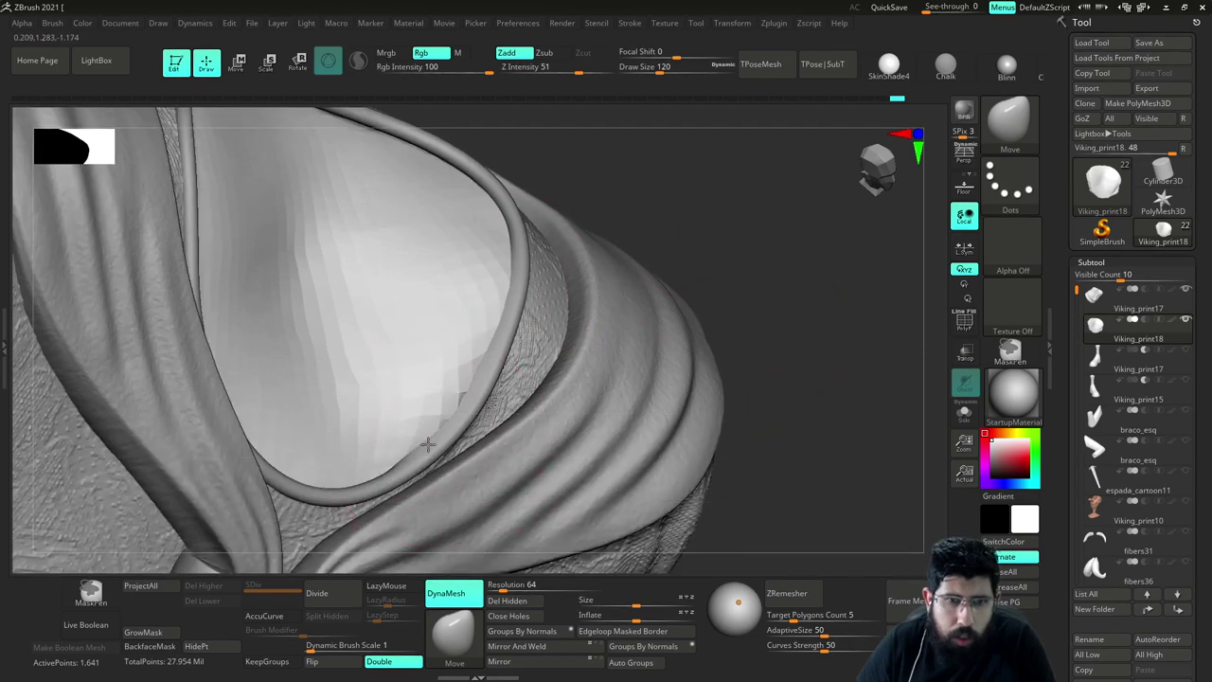
pyautogui.moveTo(749, 307); pyautogui.dragTo(476, 441, button='right')
pyautogui.moveTo(561, 418); pyautogui.dragTo(435, 453, button='right')
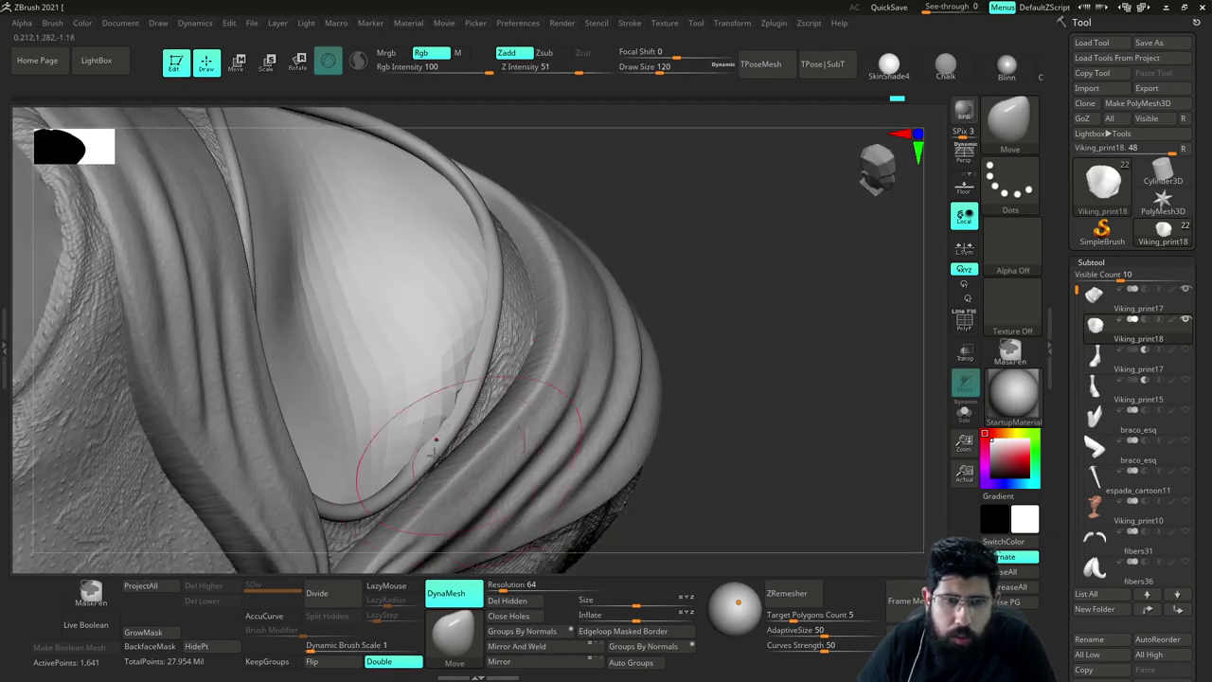
# Tuck the patch's lower right edge more precisely beneath the rim with the Move brush at draw sizes 80 and 54
pyautogui.press('[')
pyautogui.press('[')
pyautogui.press('[')
pyautogui.press('[')
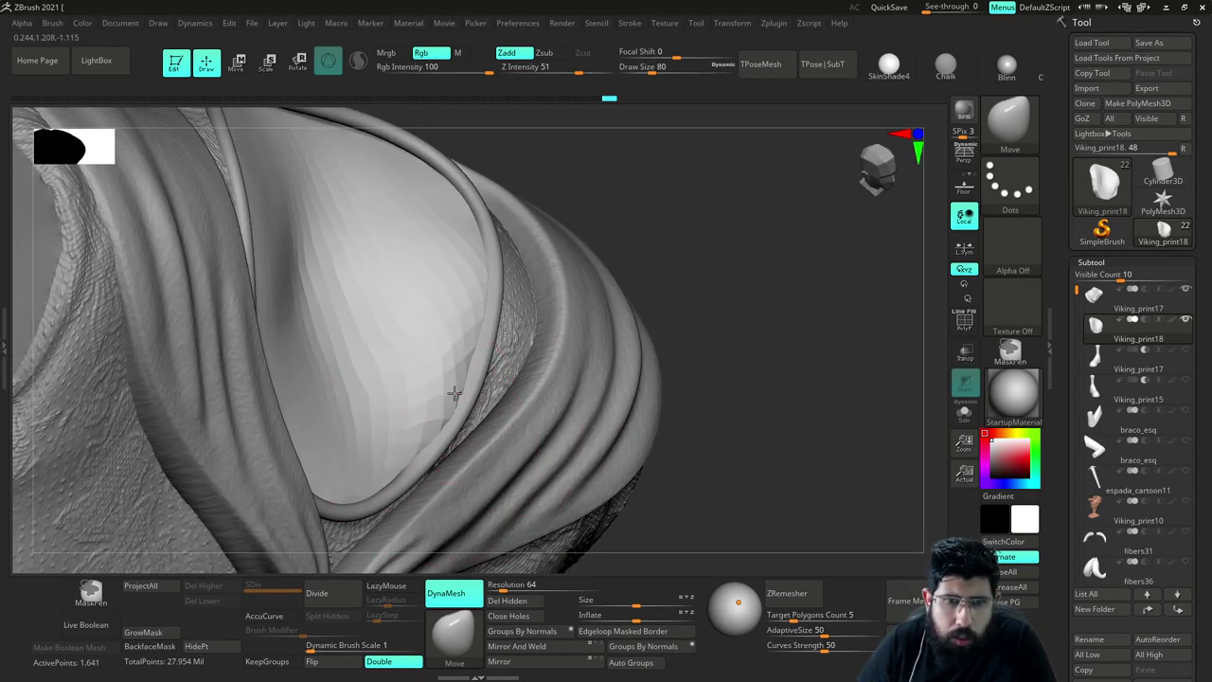
pyautogui.moveTo(660, 311); pyautogui.dragTo(464, 391)
pyautogui.press('[')
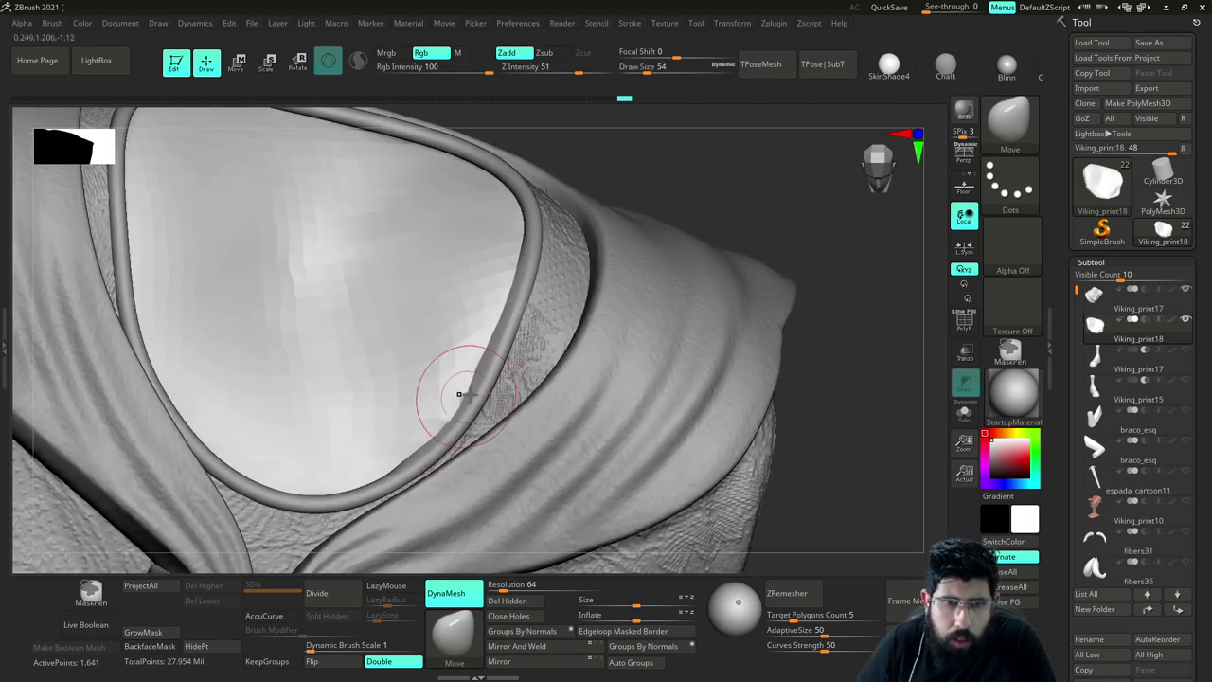
# Reshape the central surface of the patch with the Move brush at draw sizes 154 and 158
pyautogui.moveTo(847, 257)
pyautogui.keyDown('alt'); pyautogui.mouseDown()
pyautogui.moveTo(793, 278)
pyautogui.moveTo(798, 293)
pyautogui.mouseUp(); pyautogui.keyUp('alt')
pyautogui.press('s')
pyautogui.moveTo(799, 294); pyautogui.dragTo(785, 295)
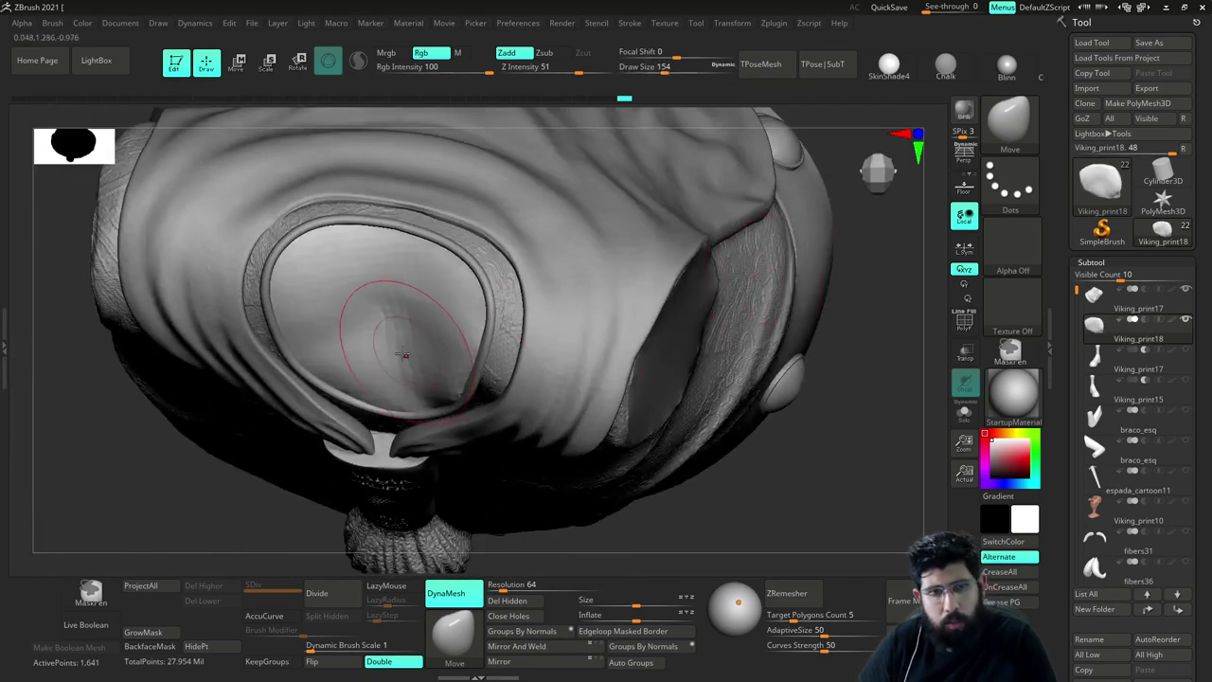
pyautogui.press('s')
pyautogui.moveTo(403, 355); pyautogui.dragTo(377, 340)
pyautogui.press('s')
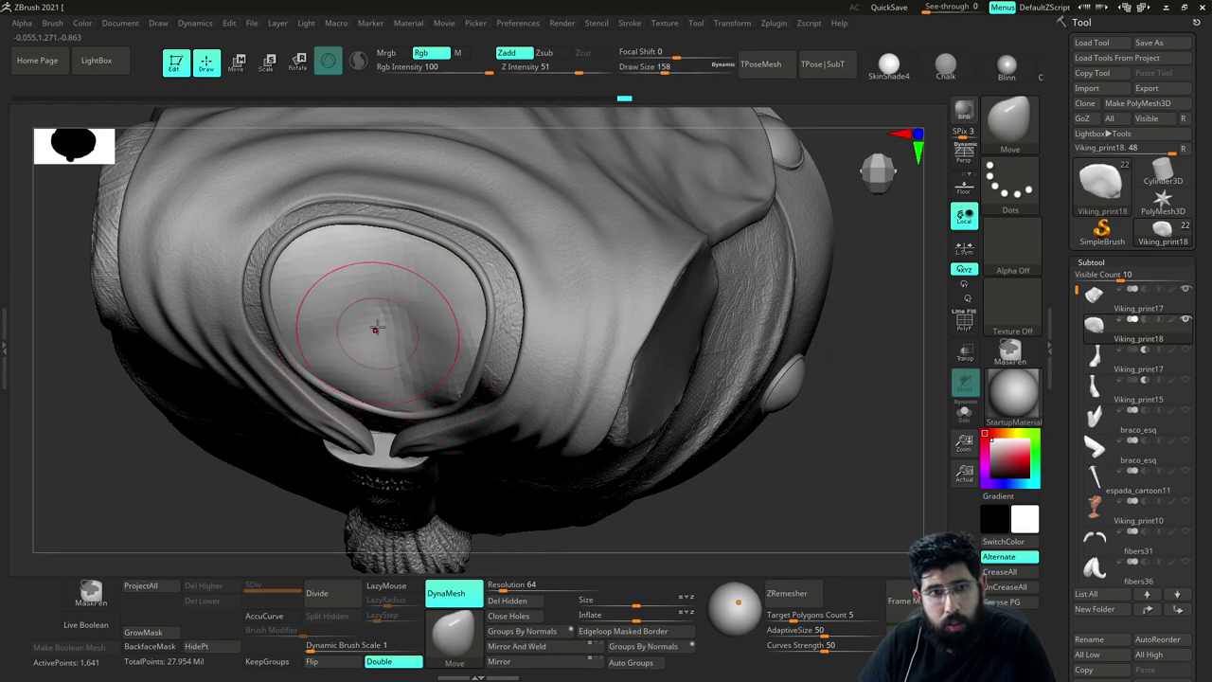
pyautogui.moveTo(826, 409); pyautogui.dragTo(839, 257)
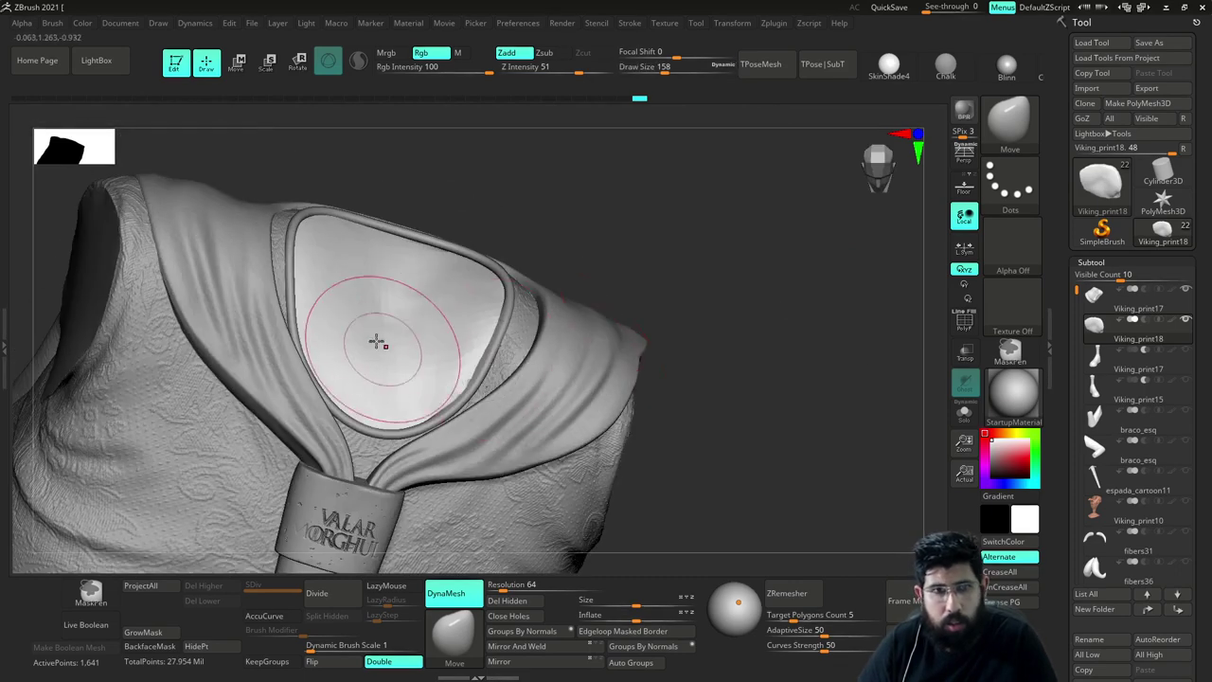
pyautogui.moveTo(600, 179); pyautogui.dragTo(481, 203)
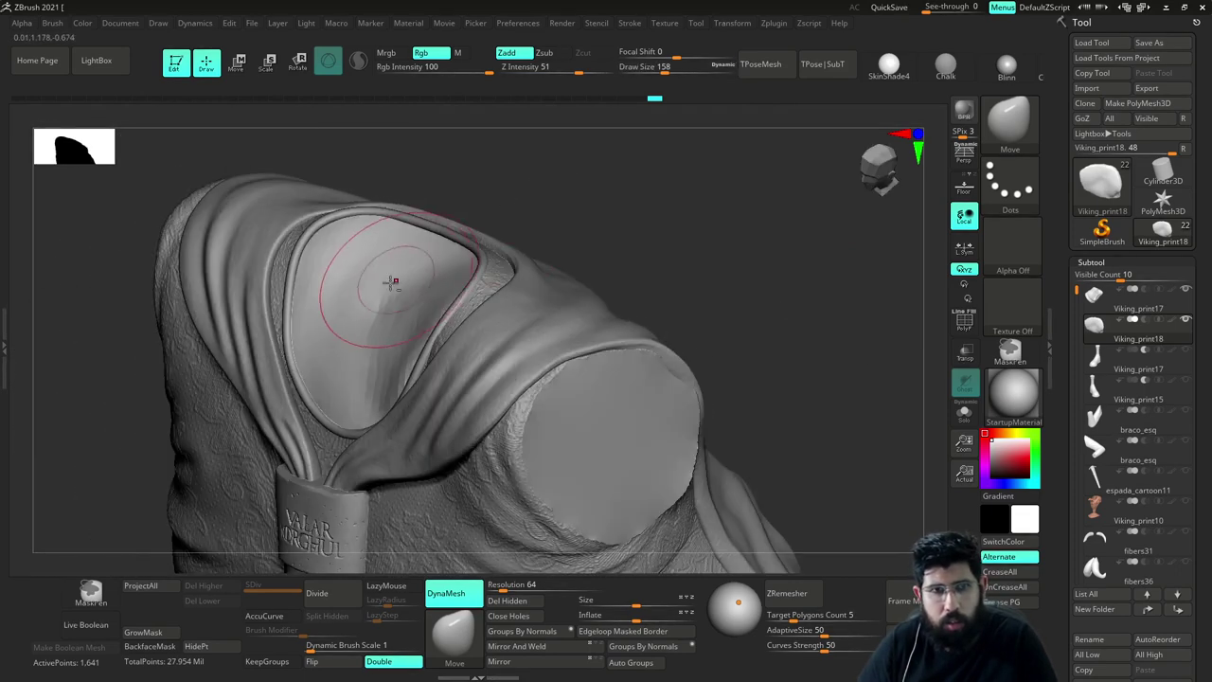
pyautogui.moveTo(709, 216); pyautogui.dragTo(395, 379, button='right')
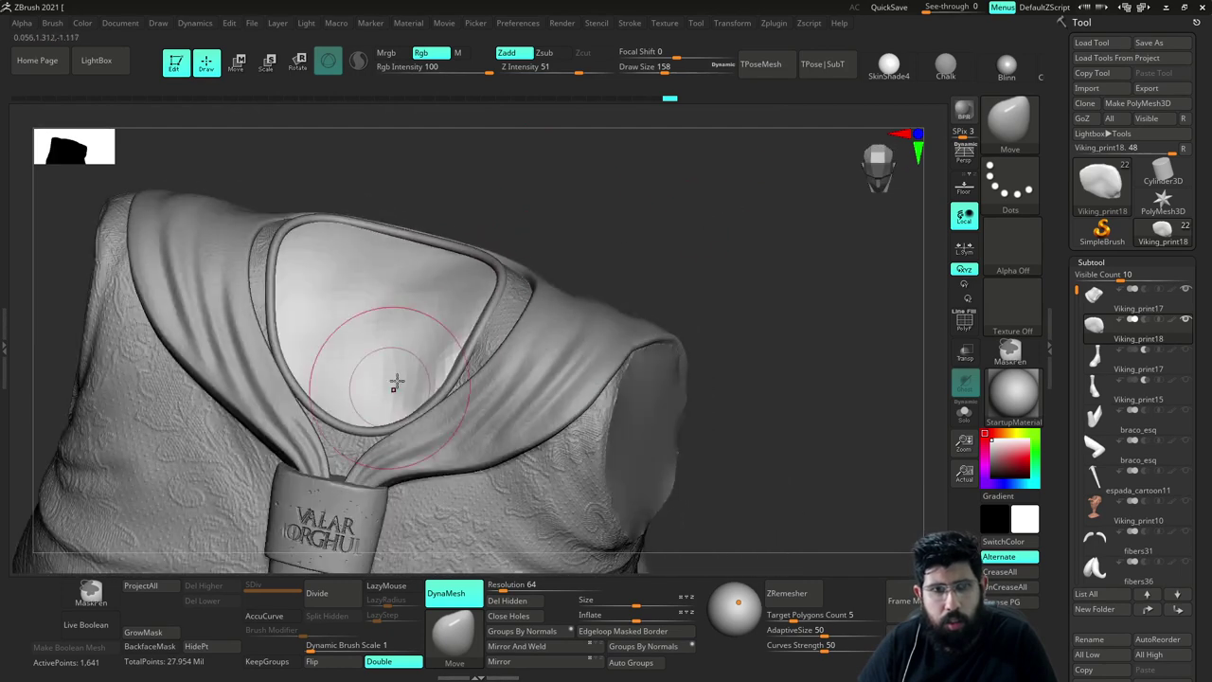
# Adjust the lower tip of the patch above the fabric clasp with the Move brush at draw sizes 108 and 83
pyautogui.moveTo(679, 233); pyautogui.dragTo(690, 233)
pyautogui.press('s')
pyautogui.moveTo(406, 368); pyautogui.dragTo(396, 366)
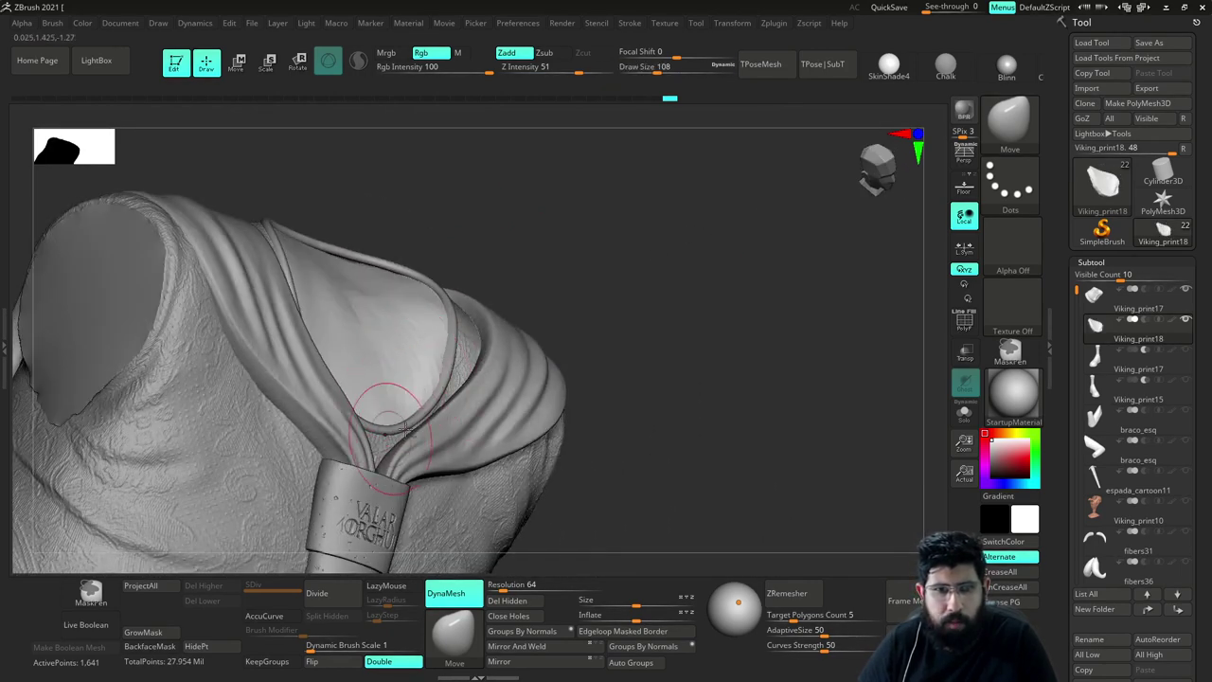
pyautogui.press('s')
pyautogui.moveTo(402, 399); pyautogui.dragTo(400, 399)
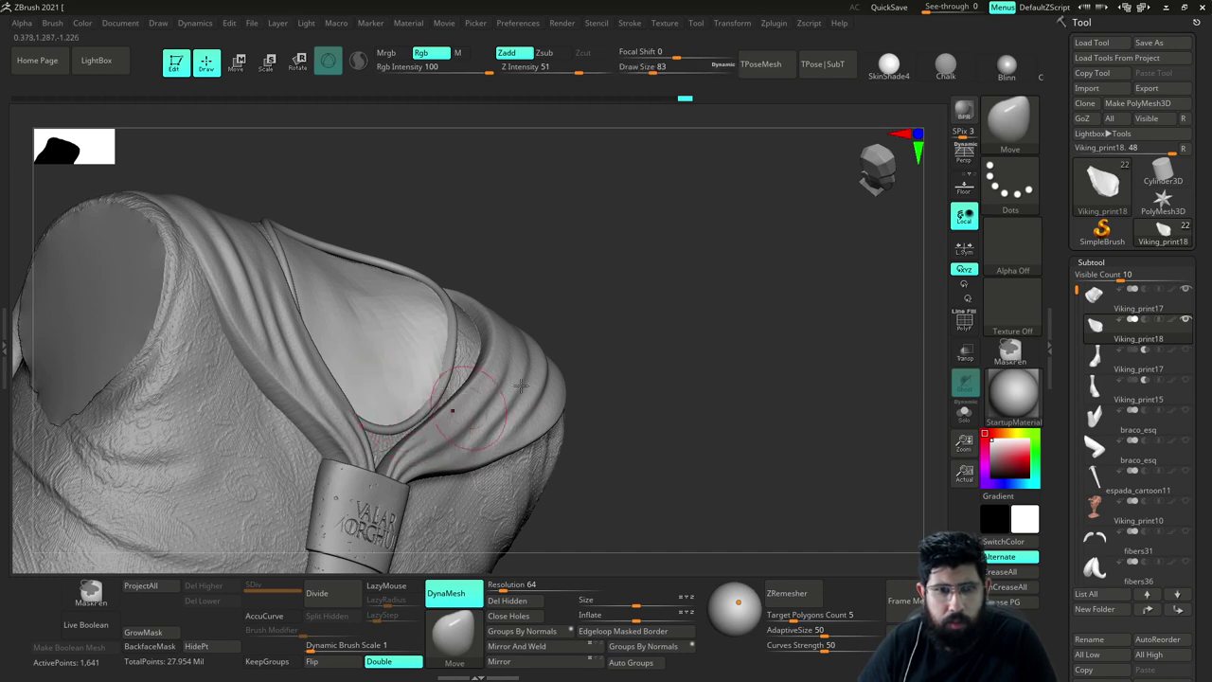
# Even out the upper middle of the patch with the Move and Smooth brushes at draw size 120
pyautogui.moveTo(615, 275)
pyautogui.mouseDown()
pyautogui.moveTo(631, 214)
pyautogui.moveTo(596, 259)
pyautogui.moveTo(507, 274)
pyautogui.moveTo(606, 266)
pyautogui.moveTo(609, 275)
pyautogui.mouseUp()
pyautogui.press('s')
pyautogui.moveTo(385, 279); pyautogui.dragTo(392, 279)
pyautogui.keyDown('shift'); pyautogui.moveTo(401, 286); pyautogui.dragTo(373, 284); pyautogui.keyUp('shift')
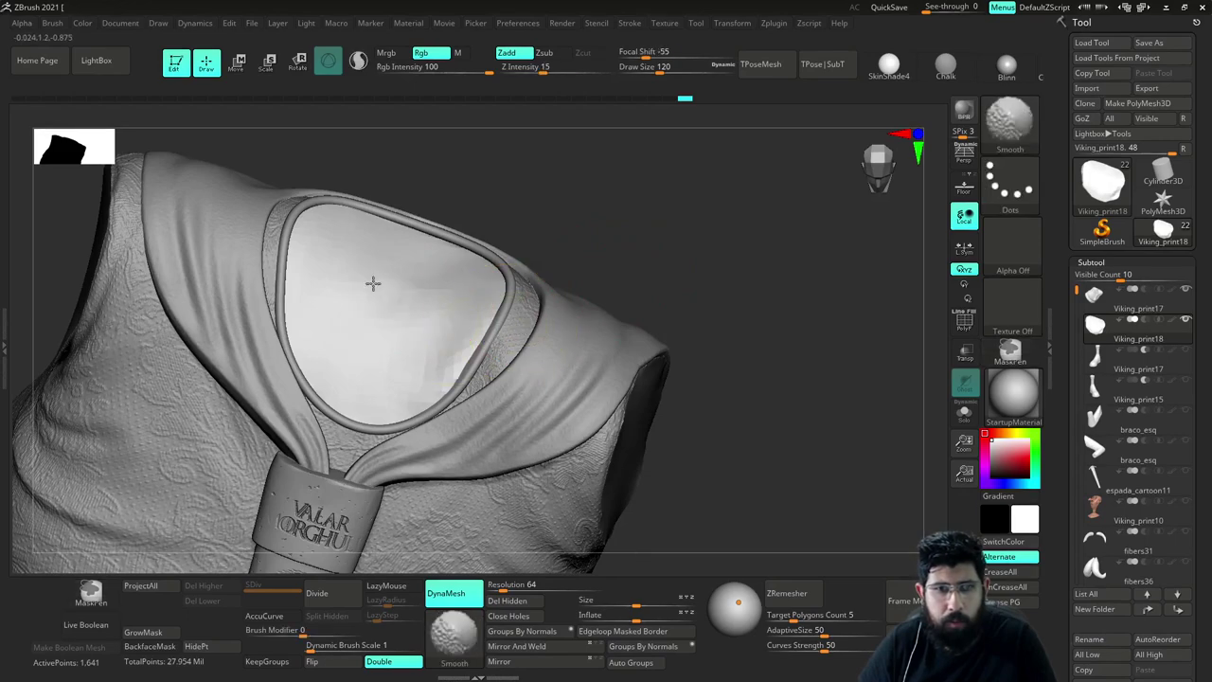
# Close the gap between the patch and the upper right rim with the Move brush at draw sizes 120 and 101
pyautogui.moveTo(703, 293)
pyautogui.mouseDown()
pyautogui.moveTo(714, 325)
pyautogui.moveTo(691, 249)
pyautogui.moveTo(674, 247)
pyautogui.mouseUp()
pyautogui.moveTo(674, 247)
pyautogui.mouseDown()
pyautogui.moveTo(686, 234)
pyautogui.moveTo(733, 300)
pyautogui.moveTo(742, 276)
pyautogui.moveTo(748, 357)
pyautogui.moveTo(730, 327)
pyautogui.moveTo(755, 255)
pyautogui.moveTo(674, 347)
pyautogui.mouseUp()
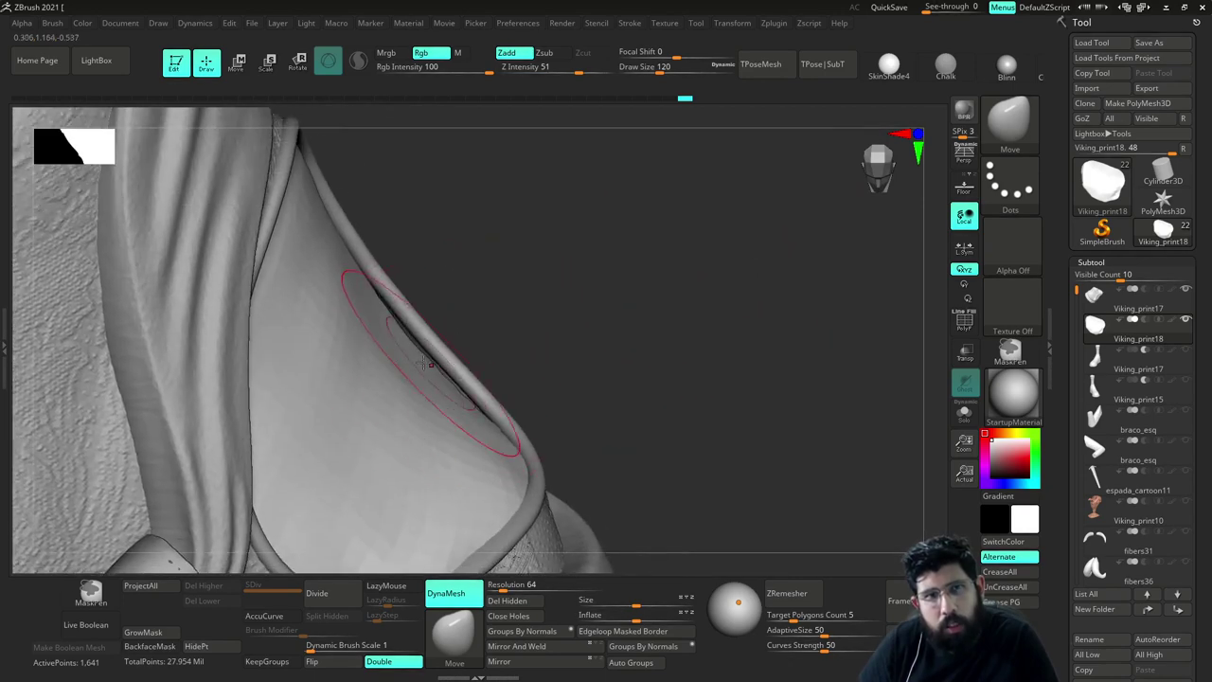
pyautogui.moveTo(423, 350); pyautogui.dragTo(417, 333)
pyautogui.press('[')
pyautogui.press('[')
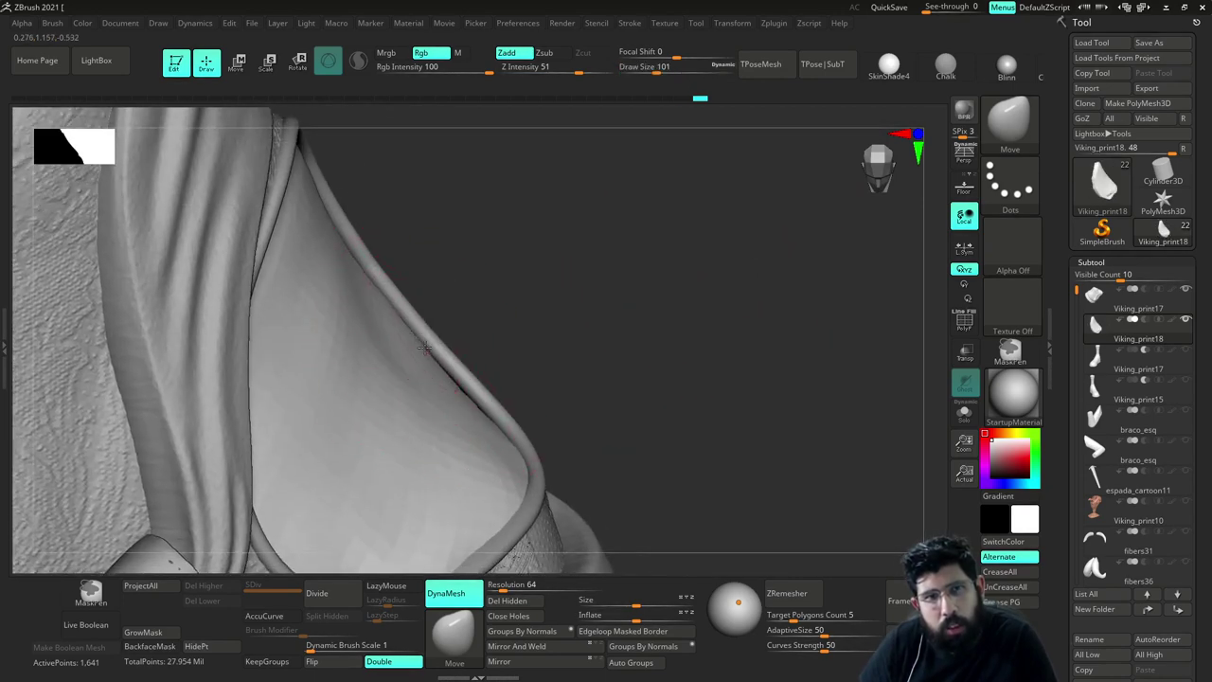
# Push the patch bits poking through the textured band outside the upper right rim back inside at draw size 37
pyautogui.moveTo(579, 305)
pyautogui.mouseDown()
pyautogui.moveTo(483, 327)
pyautogui.moveTo(443, 384)
pyautogui.mouseUp()
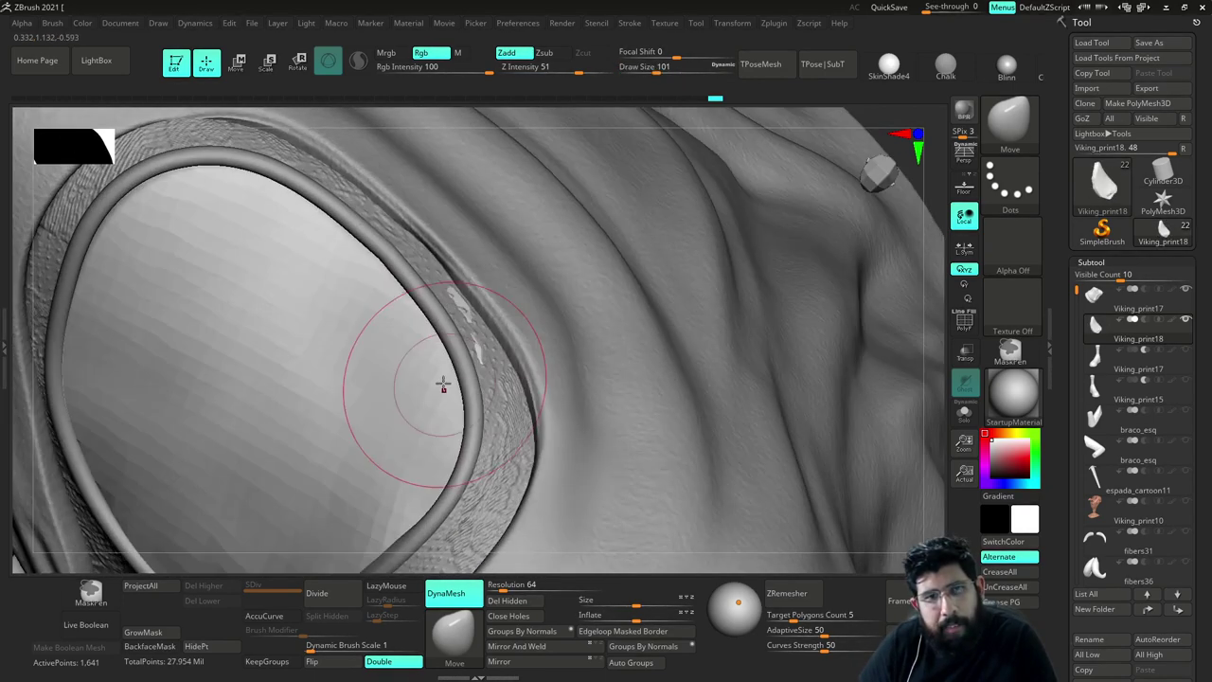
pyautogui.press('[')
pyautogui.press('[')
pyautogui.press('[')
pyautogui.press('[')
pyautogui.press('[')
pyautogui.press('[')
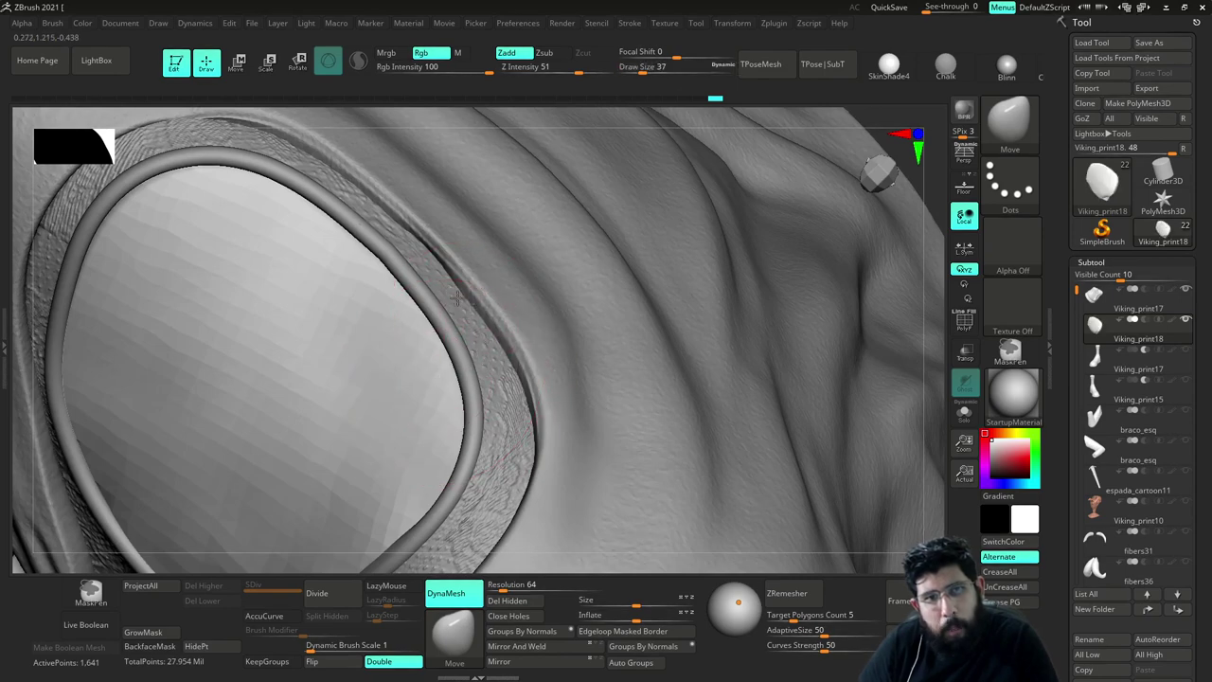
# Tuck the patch's upper edge against the rim of the neck opening with the Move brush at draw size 37
pyautogui.moveTo(927, 261)
pyautogui.mouseDown()
pyautogui.moveTo(711, 284)
pyautogui.moveTo(650, 319)
pyautogui.moveTo(655, 358)
pyautogui.moveTo(572, 383)
pyautogui.mouseUp()
pyautogui.moveTo(683, 305)
pyautogui.mouseDown()
pyautogui.moveTo(617, 273)
pyautogui.moveTo(663, 259)
pyautogui.moveTo(673, 290)
pyautogui.moveTo(679, 242)
pyautogui.moveTo(660, 200)
pyautogui.moveTo(646, 199)
pyautogui.mouseUp()
pyautogui.moveTo(365, 210); pyautogui.dragTo(341, 248)
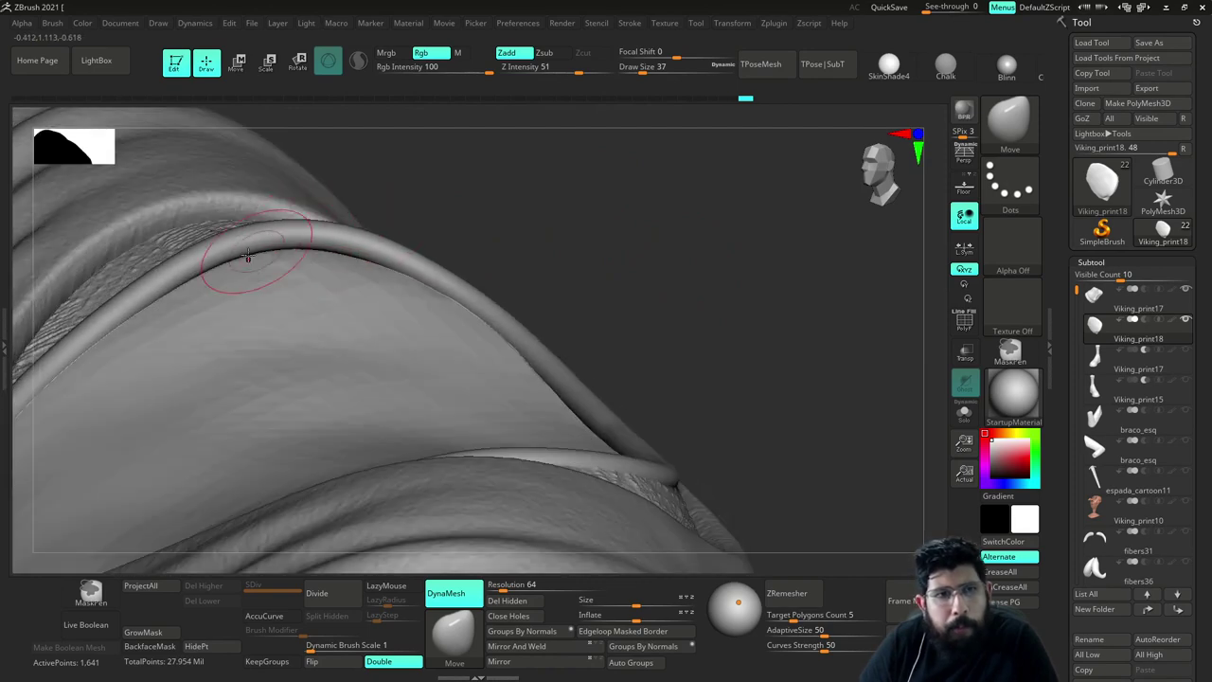
pyautogui.moveTo(428, 178); pyautogui.dragTo(417, 260)
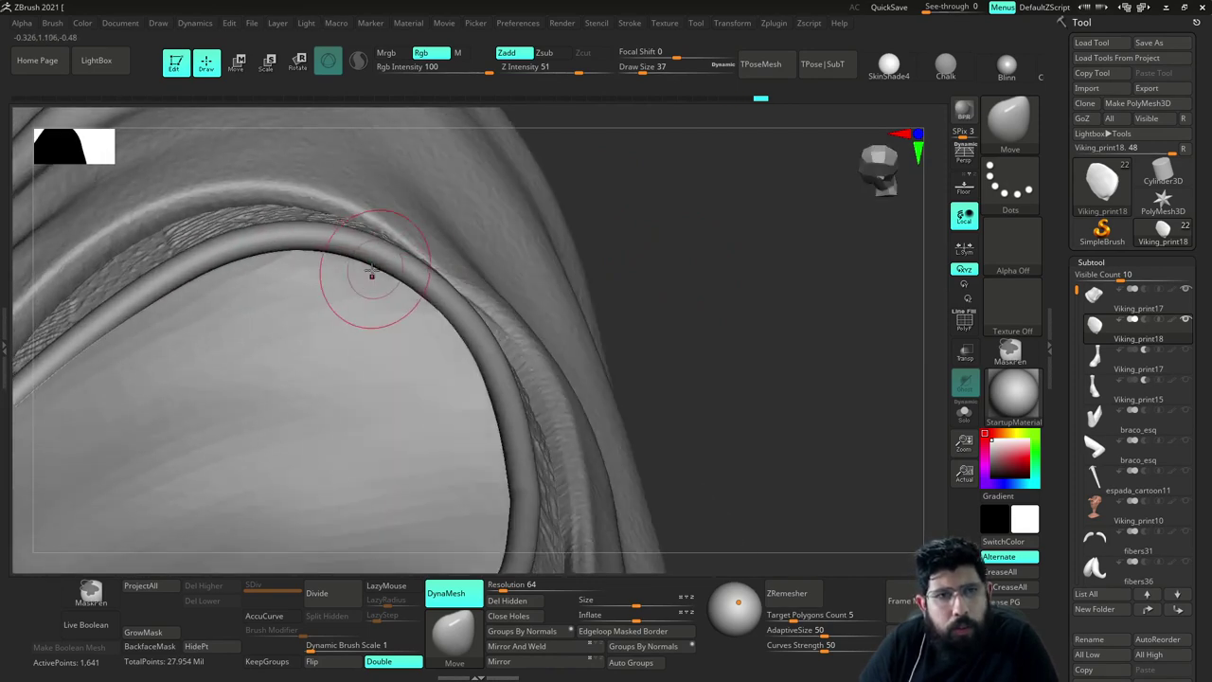
pyautogui.moveTo(556, 213)
pyautogui.mouseDown()
pyautogui.moveTo(610, 294)
pyautogui.moveTo(503, 271)
pyautogui.moveTo(474, 183)
pyautogui.moveTo(299, 275)
pyautogui.mouseUp()
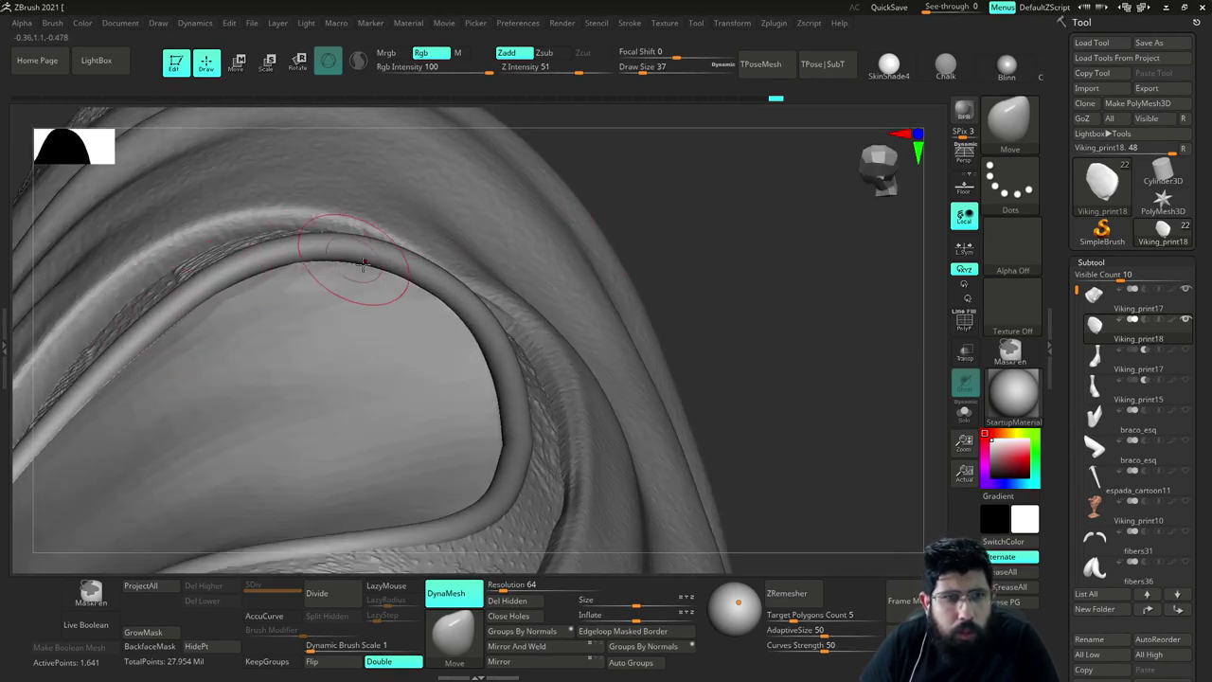
pyautogui.moveTo(690, 275)
pyautogui.mouseDown()
pyautogui.moveTo(612, 280)
pyautogui.moveTo(680, 443)
pyautogui.moveTo(634, 357)
pyautogui.moveTo(633, 439)
pyautogui.moveTo(685, 355)
pyautogui.moveTo(751, 317)
pyautogui.moveTo(763, 351)
pyautogui.moveTo(757, 263)
pyautogui.moveTo(774, 344)
pyautogui.moveTo(791, 348)
pyautogui.mouseUp()
# Select the torso subtool, set the draw size to 128 and look over the collar from the front
pyautogui.click(1094, 300)
pyautogui.press('s')
pyautogui.click(786, 340)
pyautogui.moveTo(776, 303); pyautogui.dragTo(864, 349)
pyautogui.moveTo(849, 401)
pyautogui.keyDown('alt'); pyautogui.mouseDown()
pyautogui.moveTo(792, 370)
pyautogui.moveTo(744, 365)
pyautogui.moveTo(839, 297)
pyautogui.mouseUp(); pyautogui.keyUp('alt')
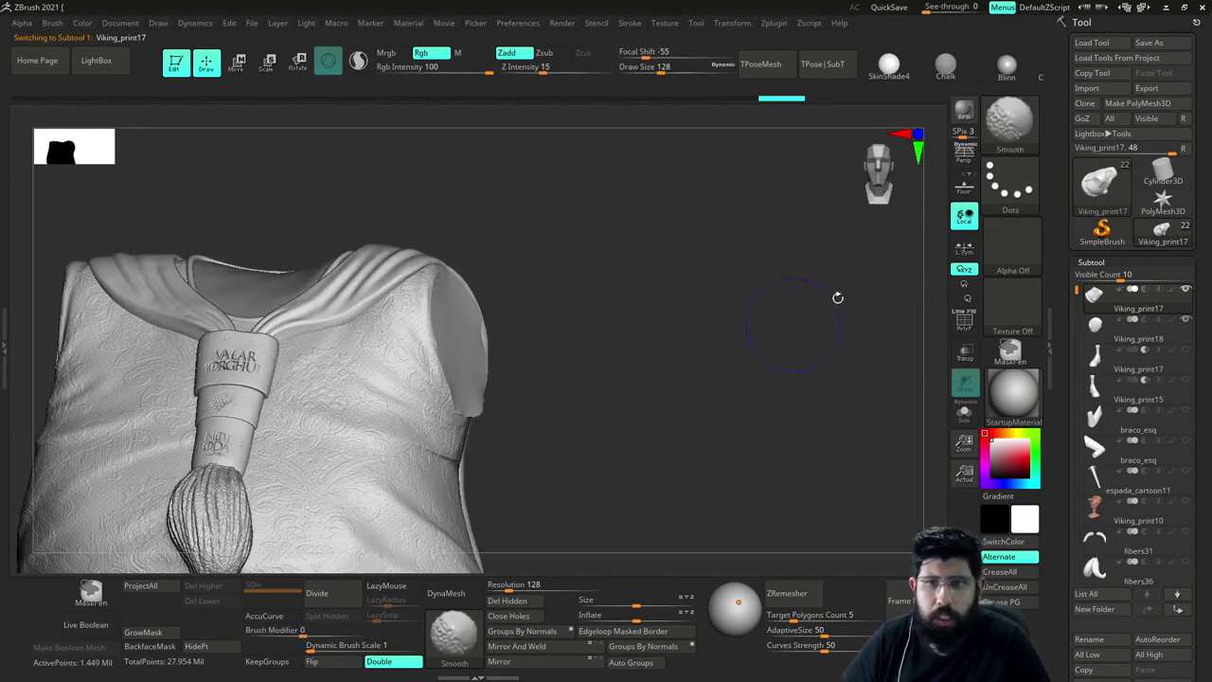
pyautogui.keyDown('ctrl'); pyautogui.keyDown('shift'); pyautogui.click(840, 478); pyautogui.keyUp('shift'); pyautogui.keyUp('ctrl')
pyautogui.hotkey('shift', 's')
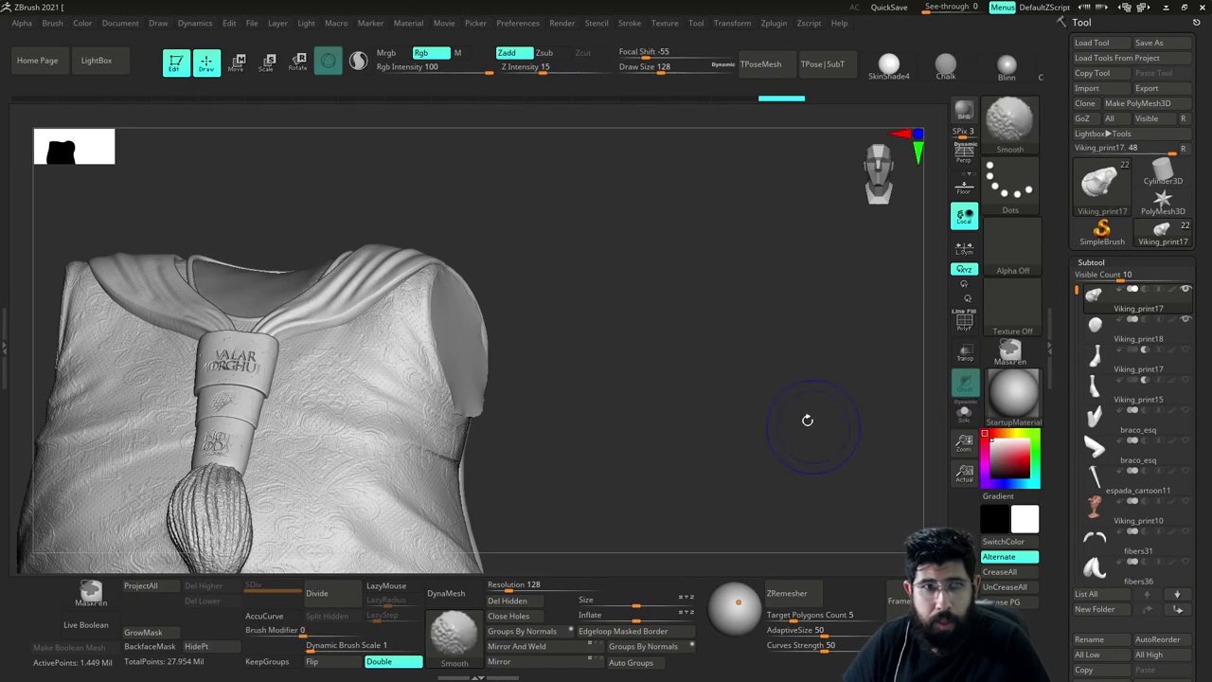
# Select the neck patch and remesh it with DynaMesh at resolution 128
pyautogui.click(1100, 330)
pyautogui.hotkey('shift', 's')
pyautogui.hotkey('shift', 's')
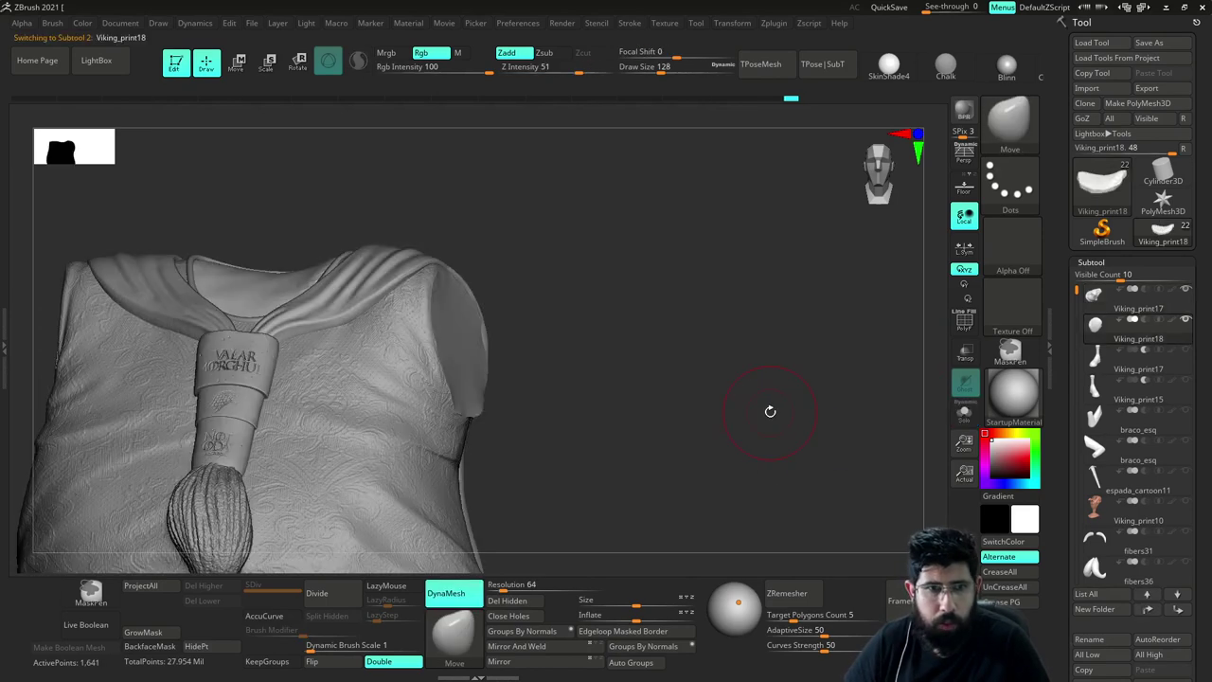
pyautogui.click(519, 586)
pyautogui.write('400')
pyautogui.press('Return')
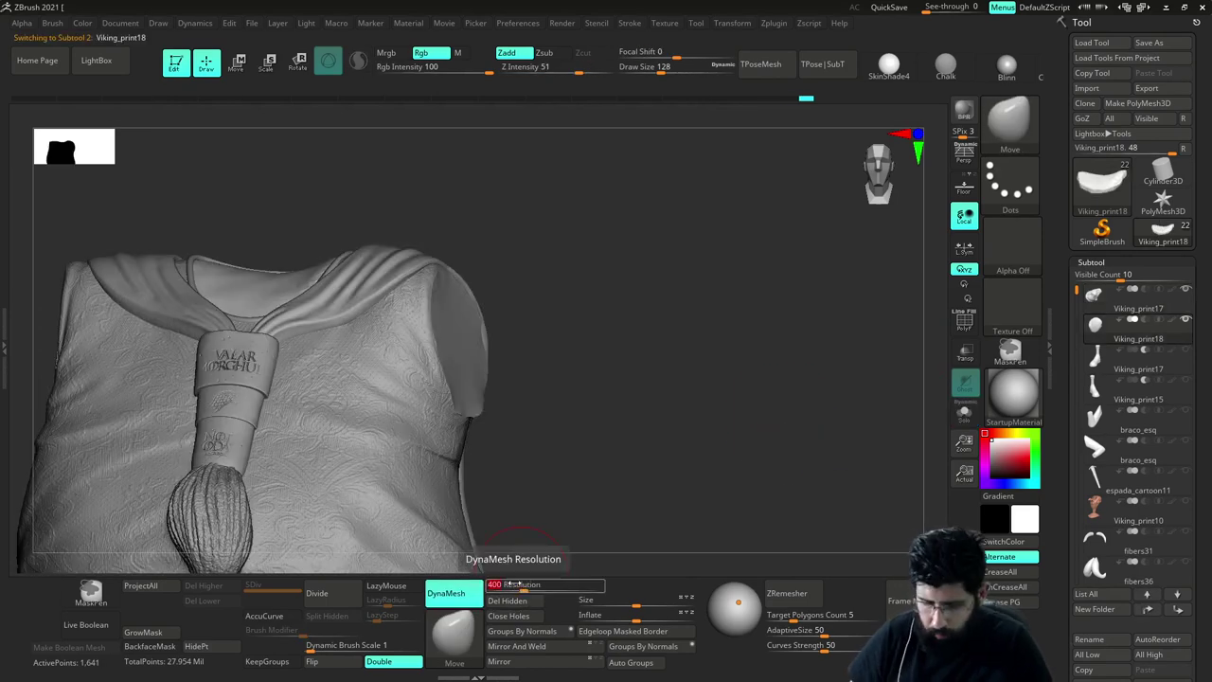
pyautogui.keyDown('ctrl'); pyautogui.moveTo(654, 383); pyautogui.dragTo(717, 419); pyautogui.keyUp('ctrl')
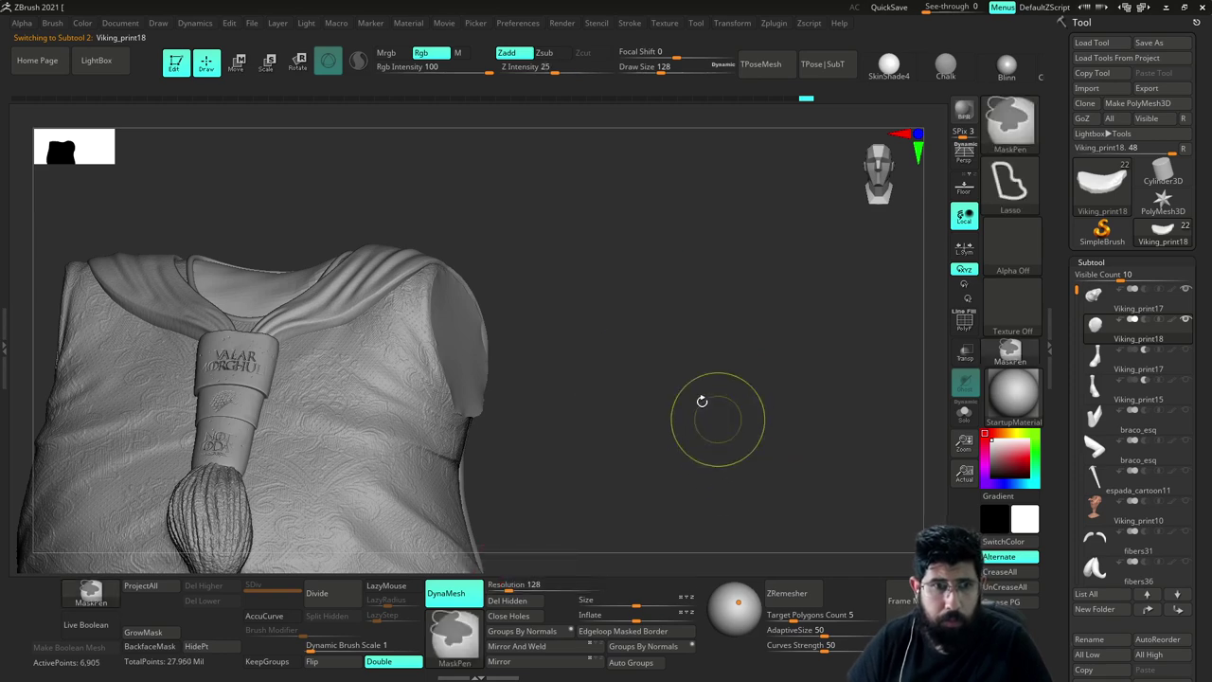
# Select the torso and put it in a new subtool folder named cxzcz
pyautogui.moveTo(689, 355); pyautogui.dragTo(704, 425)
pyautogui.moveTo(633, 326)
pyautogui.mouseDown()
pyautogui.moveTo(680, 357)
pyautogui.moveTo(668, 445)
pyautogui.mouseUp()
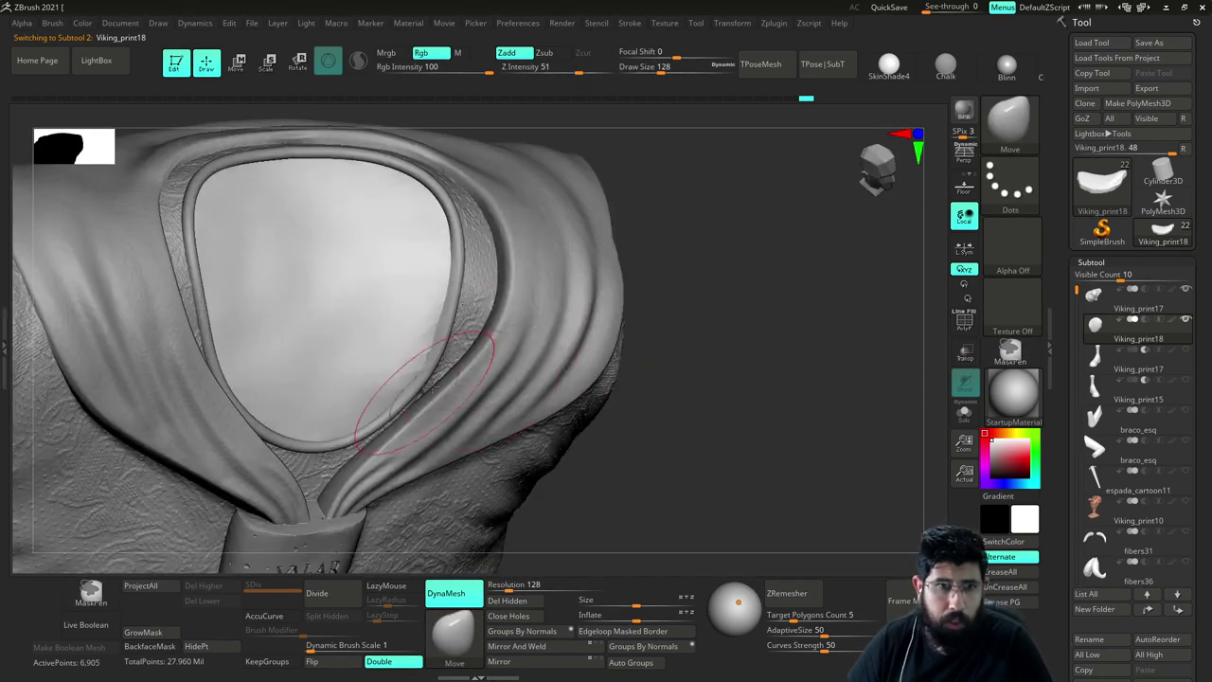
pyautogui.moveTo(719, 351); pyautogui.dragTo(723, 397)
pyautogui.keyDown('alt'); pyautogui.moveTo(742, 443); pyautogui.dragTo(734, 317); pyautogui.keyUp('alt')
pyautogui.moveTo(738, 410); pyautogui.dragTo(695, 416)
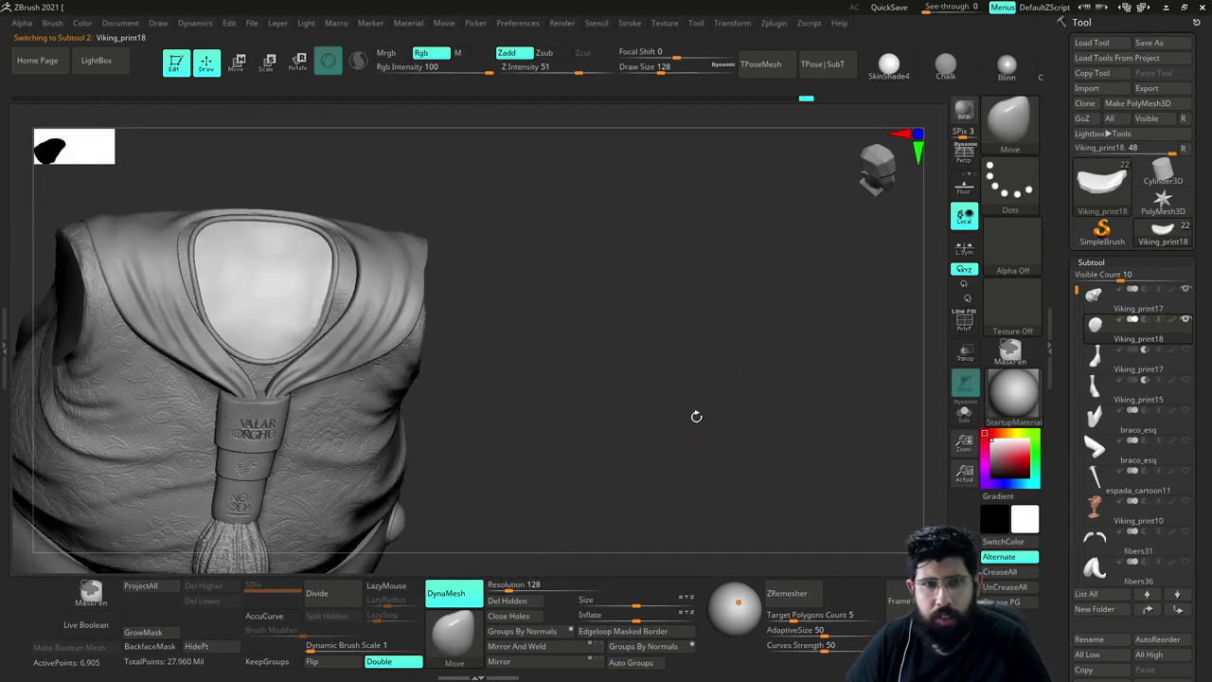
pyautogui.click(1096, 296)
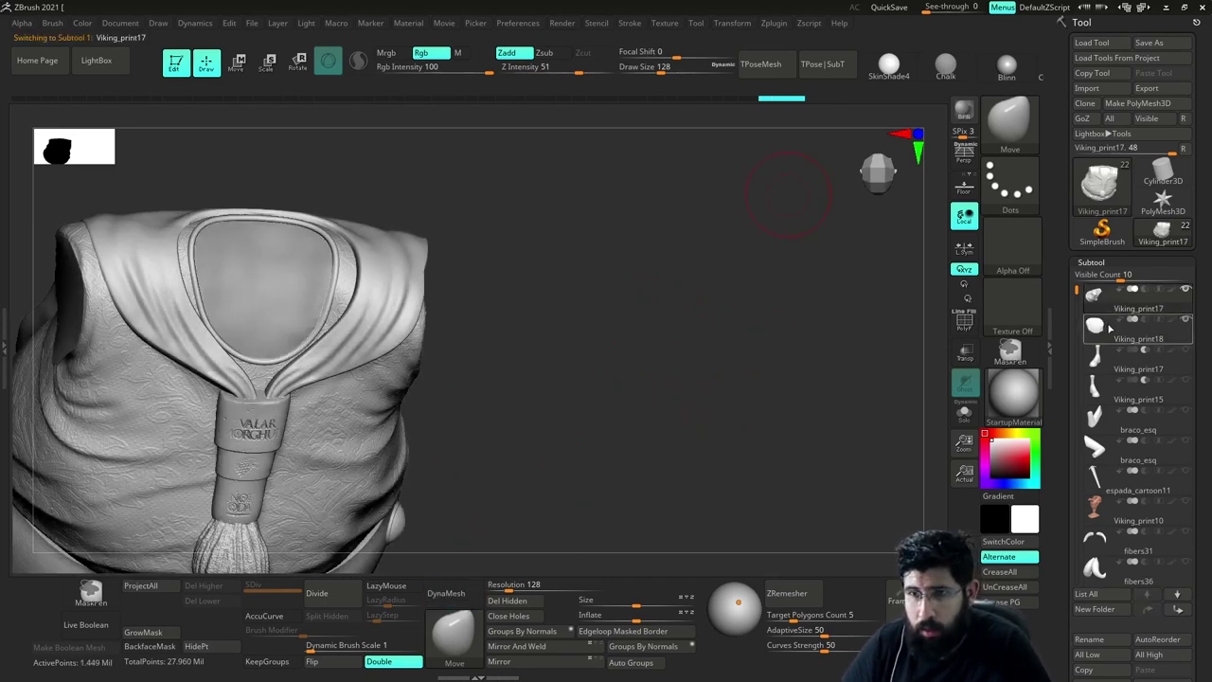
pyautogui.scroll(-5, 1066, 424)
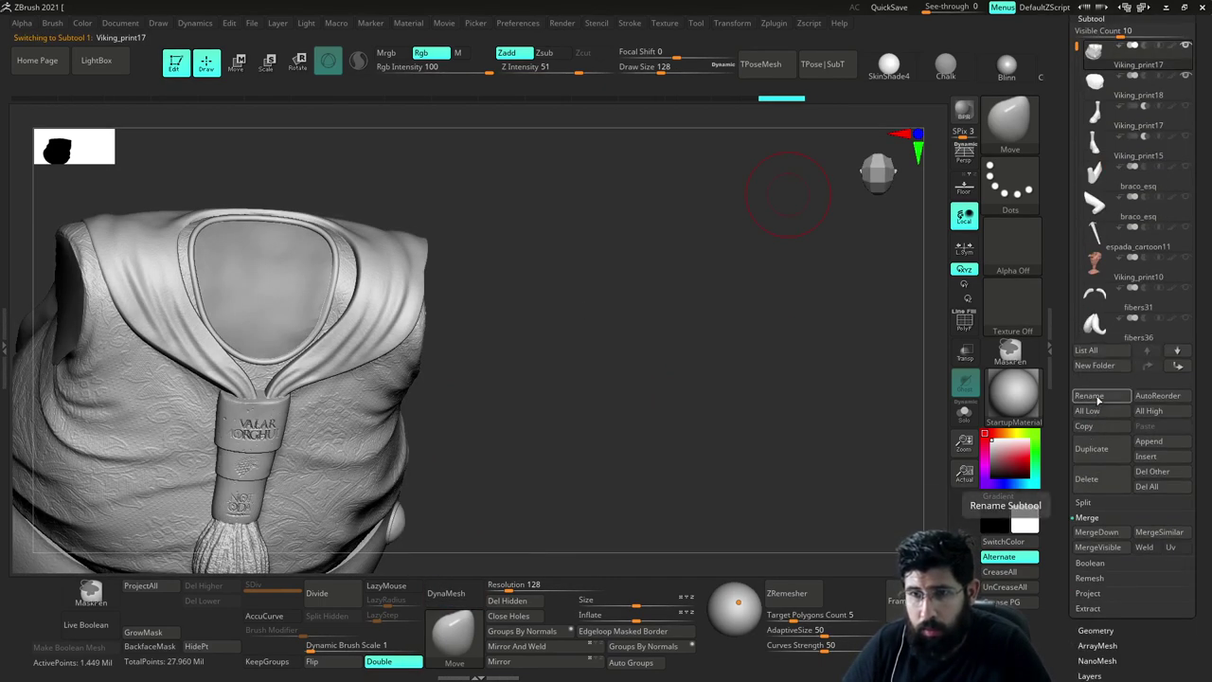
pyautogui.click(1095, 366)
pyautogui.write('cxzcz')
pyautogui.press('Return')
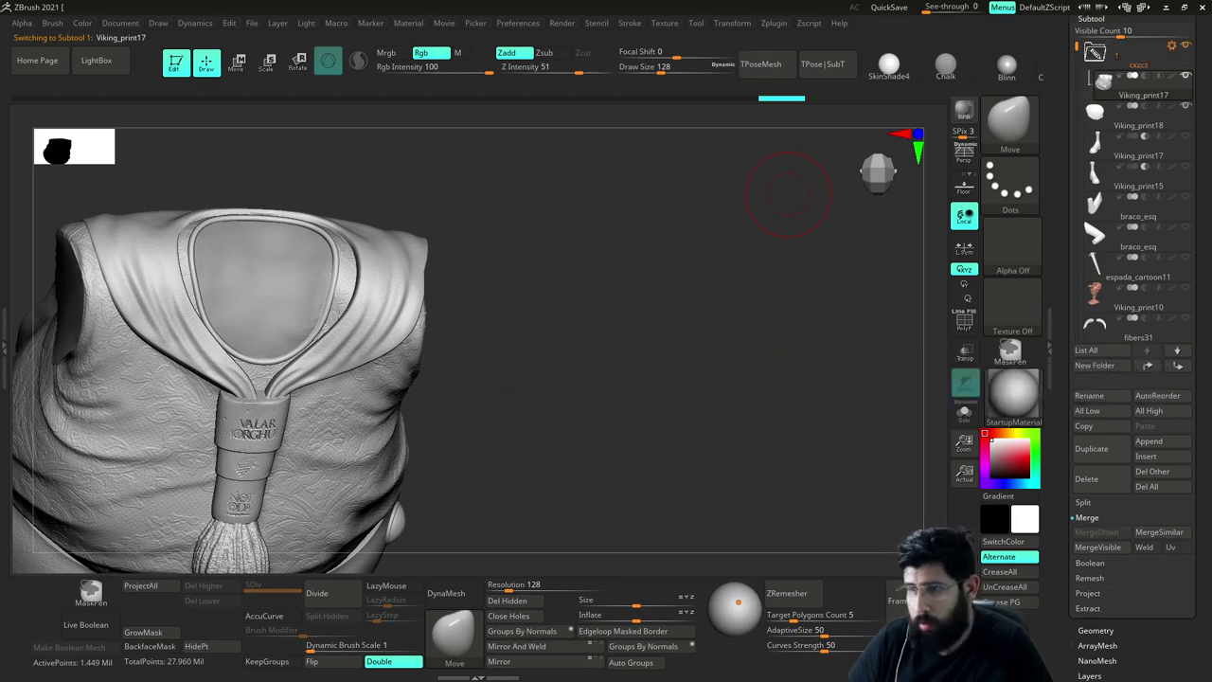
# Move the patch subtool Viking_print18 into the cxzcz folder
pyautogui.scroll(3, 1064, 256)
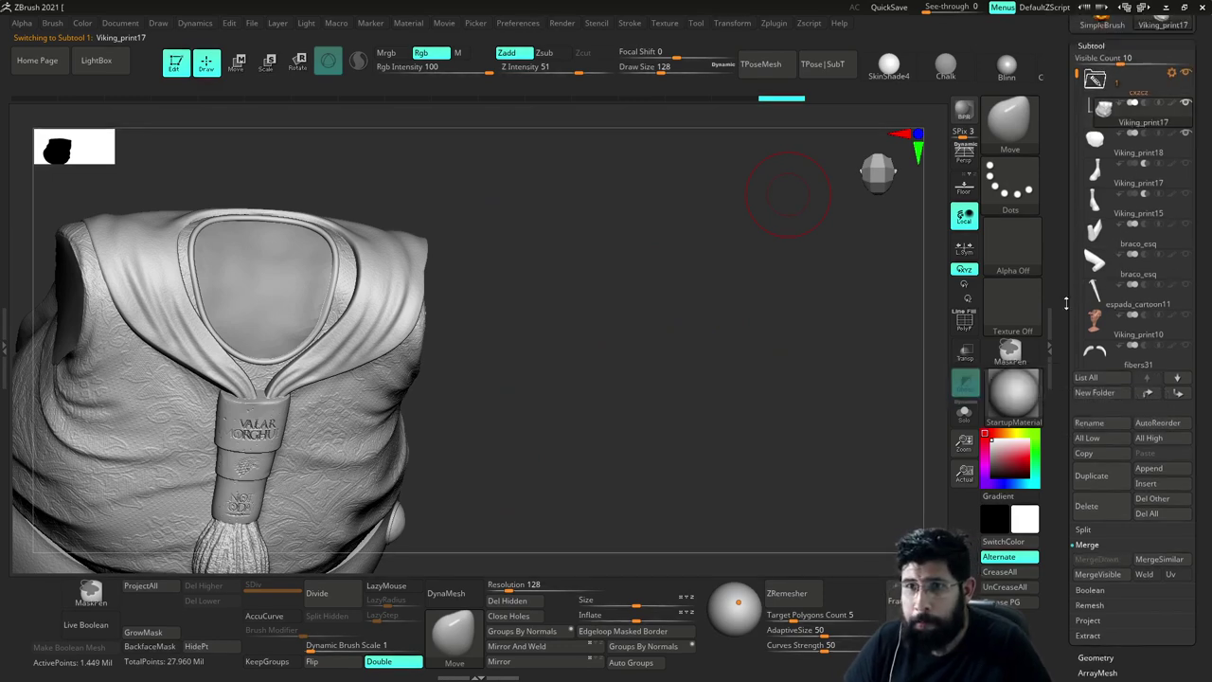
pyautogui.moveTo(1101, 225); pyautogui.dragTo(1102, 225)
pyautogui.moveTo(725, 357); pyautogui.dragTo(812, 319)
pyautogui.moveTo(753, 348); pyautogui.dragTo(670, 352)
pyautogui.click(1103, 248)
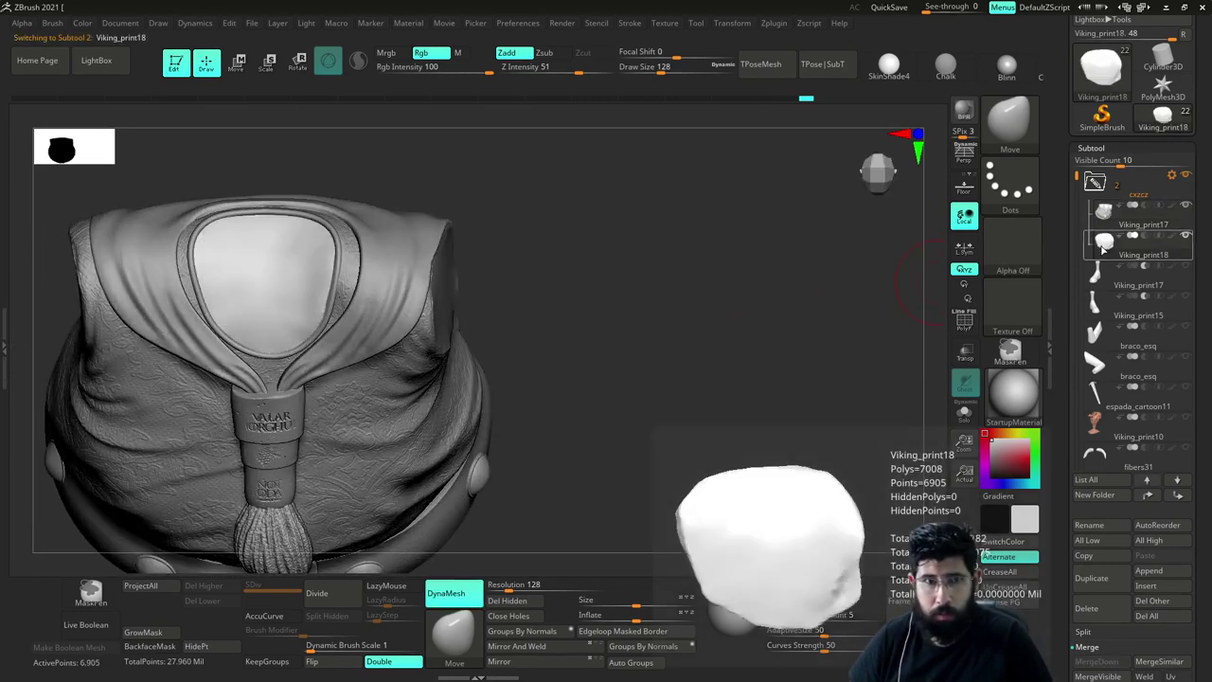
# Combine the torso and patch into one mesh by running Boolean Folder on cxzcz
pyautogui.click(1103, 221)
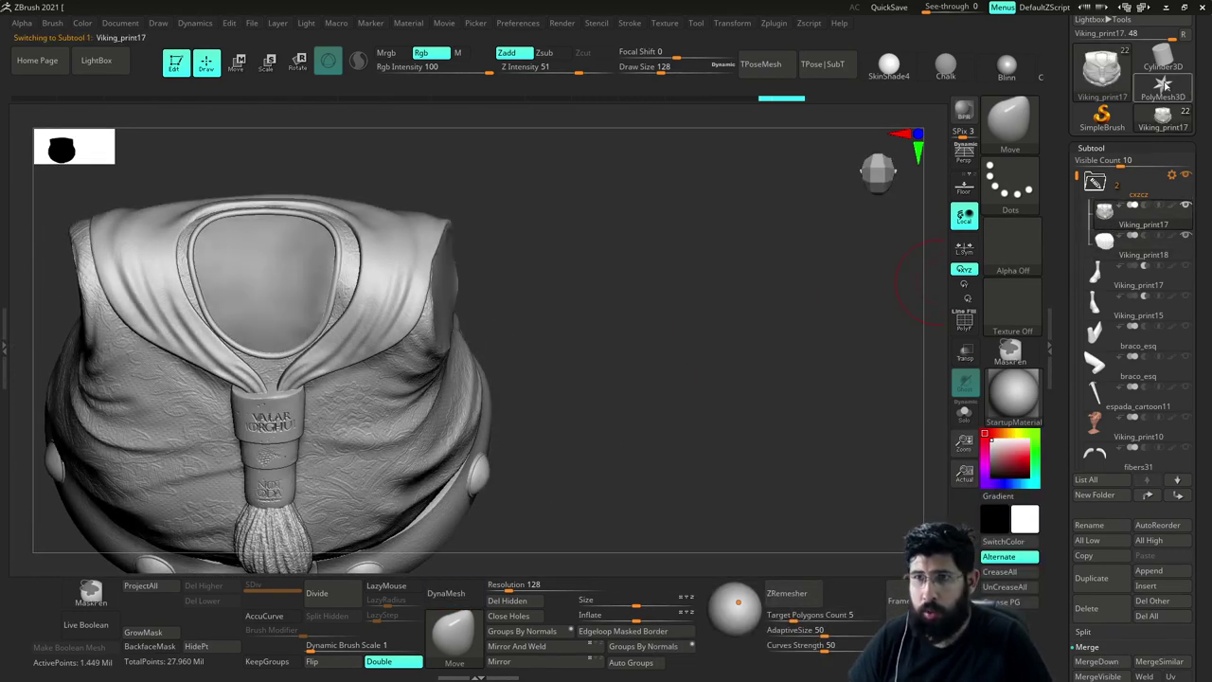
pyautogui.click(1172, 176)
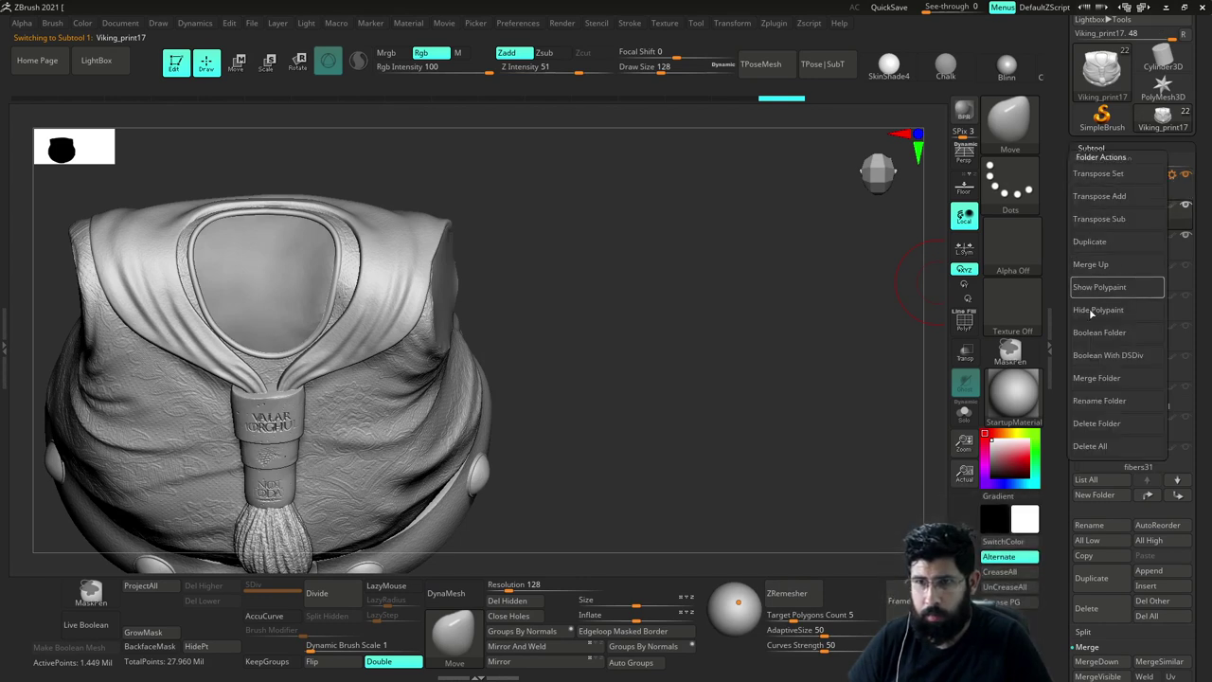
pyautogui.click(1098, 332)
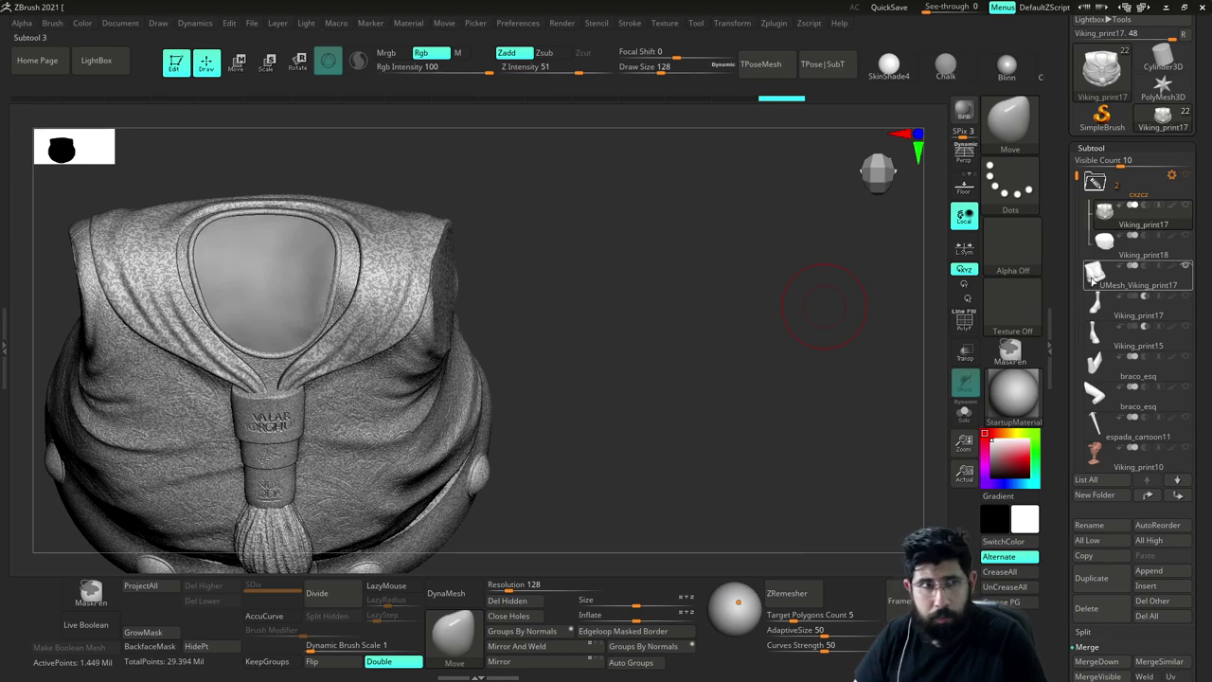
# Solo the Boolean result UMesh_Viking_print17, show its polyframe and regroup it with Auto Groups
pyautogui.click(1094, 275)
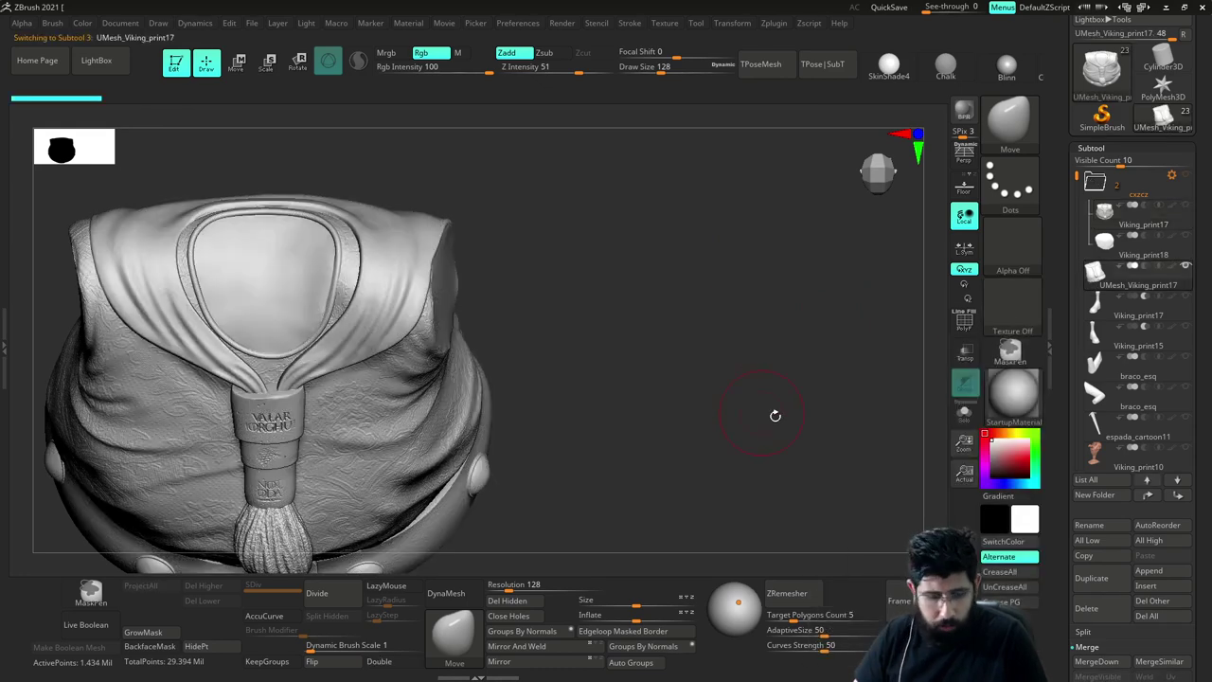
pyautogui.hotkey('shift', 's')
pyautogui.moveTo(752, 420)
pyautogui.mouseDown()
pyautogui.moveTo(768, 406)
pyautogui.moveTo(746, 420)
pyautogui.mouseUp()
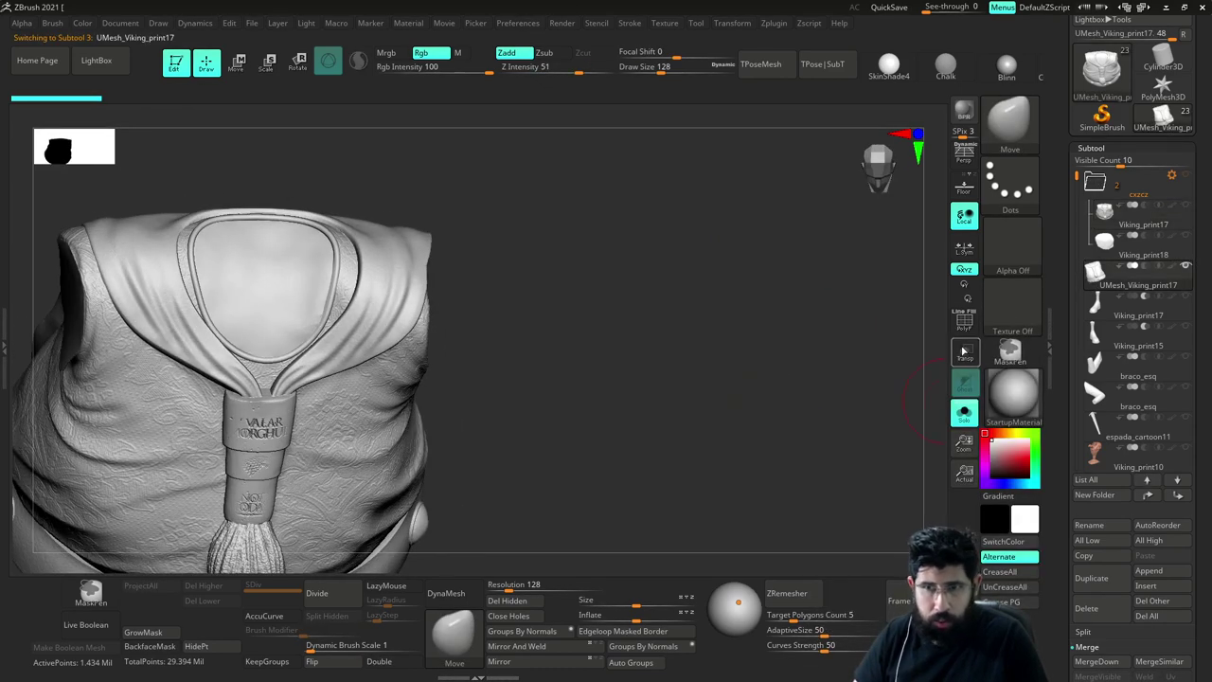
pyautogui.click(964, 323)
pyautogui.press('s')
pyautogui.moveTo(655, 460); pyautogui.dragTo(673, 456)
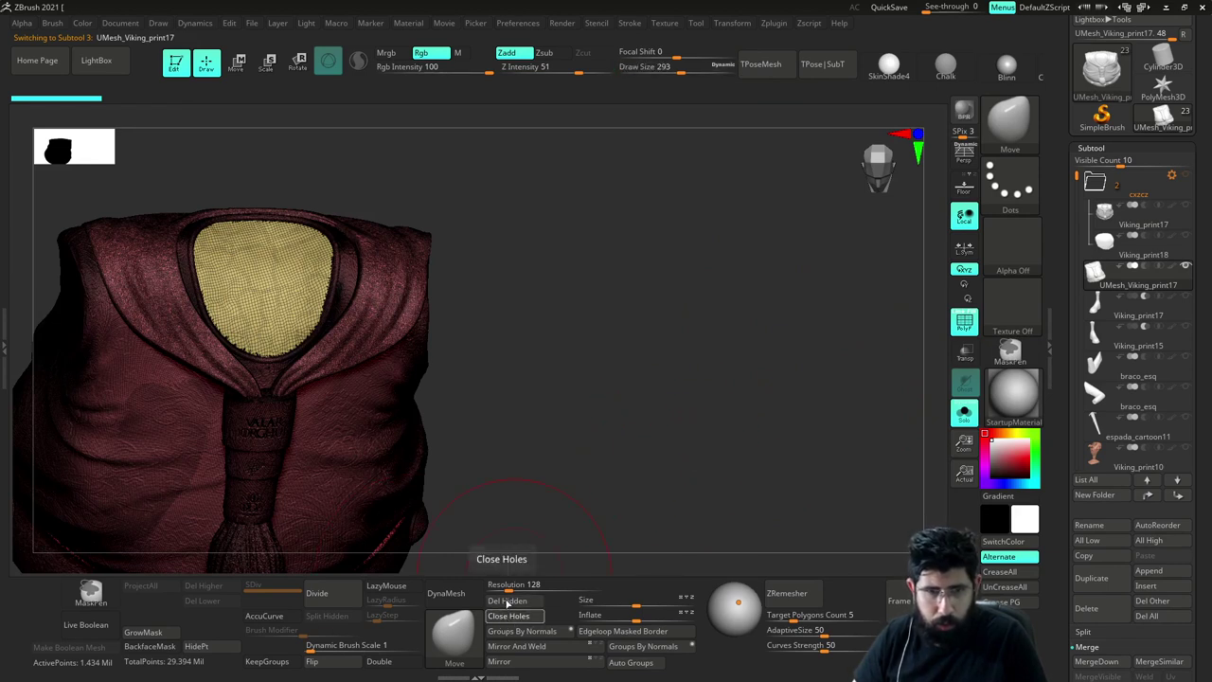
pyautogui.click(631, 662)
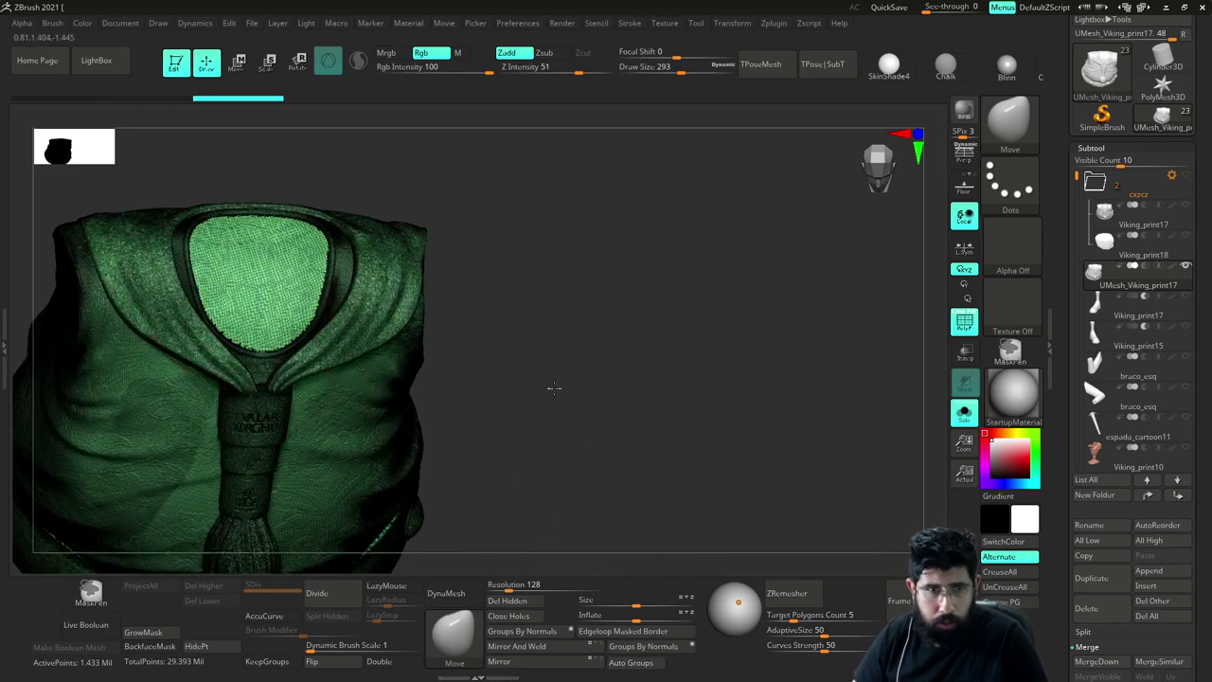
# Isolate the main polygroup of the combined torso and delete the hidden loose geometry
pyautogui.moveTo(554, 388)
pyautogui.keyDown('alt'); pyautogui.mouseDown()
pyautogui.moveTo(560, 487)
pyautogui.moveTo(527, 385)
pyautogui.moveTo(533, 354)
pyautogui.mouseUp(); pyautogui.keyUp('alt')
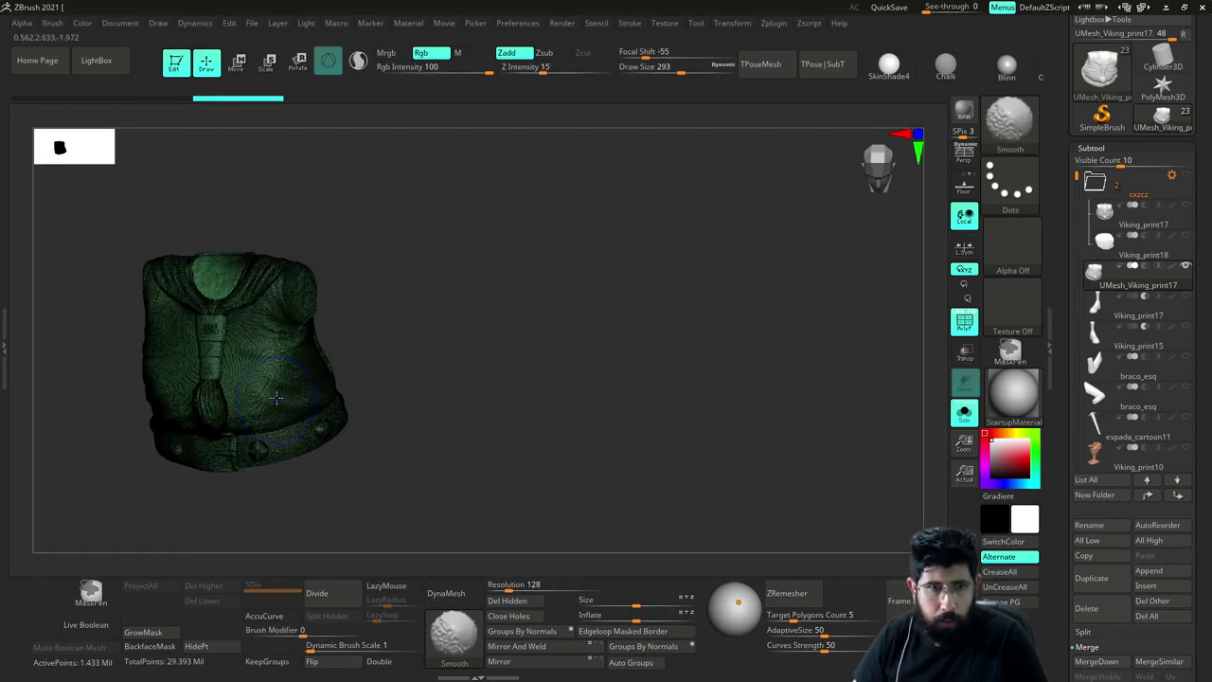
pyautogui.keyDown('ctrl'); pyautogui.keyDown('shift'); pyautogui.click(305, 412); pyautogui.keyUp('shift'); pyautogui.keyUp('ctrl')
pyautogui.moveTo(449, 354)
pyautogui.keyDown('ctrl'); pyautogui.keyDown('shift'); pyautogui.mouseDown()
pyautogui.moveTo(503, 449)
pyautogui.moveTo(533, 459)
pyautogui.mouseUp(); pyautogui.keyUp('shift'); pyautogui.keyUp('ctrl')
pyautogui.moveTo(380, 312)
pyautogui.keyDown('ctrl'); pyautogui.keyDown('shift'); pyautogui.mouseDown()
pyautogui.moveTo(524, 465)
pyautogui.moveTo(512, 490)
pyautogui.moveTo(562, 474)
pyautogui.moveTo(553, 494)
pyautogui.moveTo(565, 464)
pyautogui.mouseUp(); pyautogui.keyUp('shift'); pyautogui.keyUp('ctrl')
pyautogui.click(521, 608)
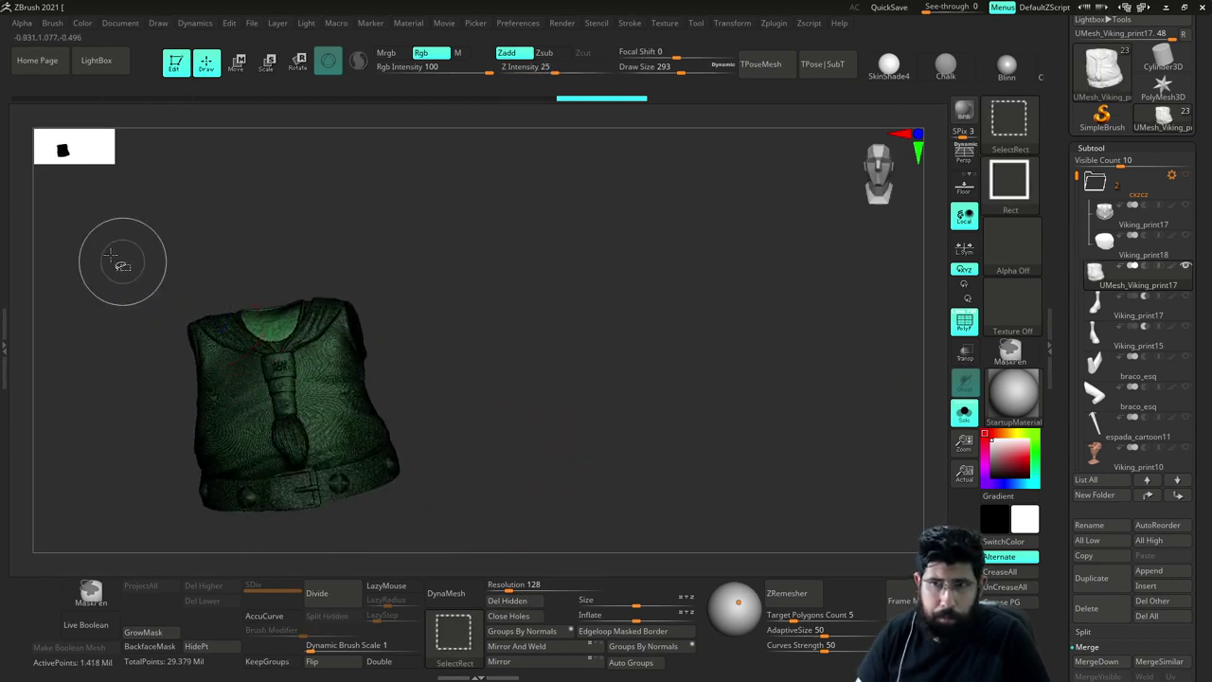
# Temporarily hide half of the torso and examine its interior with double-sided display on and the polyframe off
pyautogui.moveTo(99, 244)
pyautogui.keyDown('ctrl'); pyautogui.keyDown('alt'); pyautogui.keyDown('shift'); pyautogui.mouseDown()
pyautogui.moveTo(217, 489)
pyautogui.moveTo(272, 542)
pyautogui.mouseUp(); pyautogui.keyUp('shift'); pyautogui.keyUp('alt'); pyautogui.keyUp('ctrl')
pyautogui.click(394, 667)
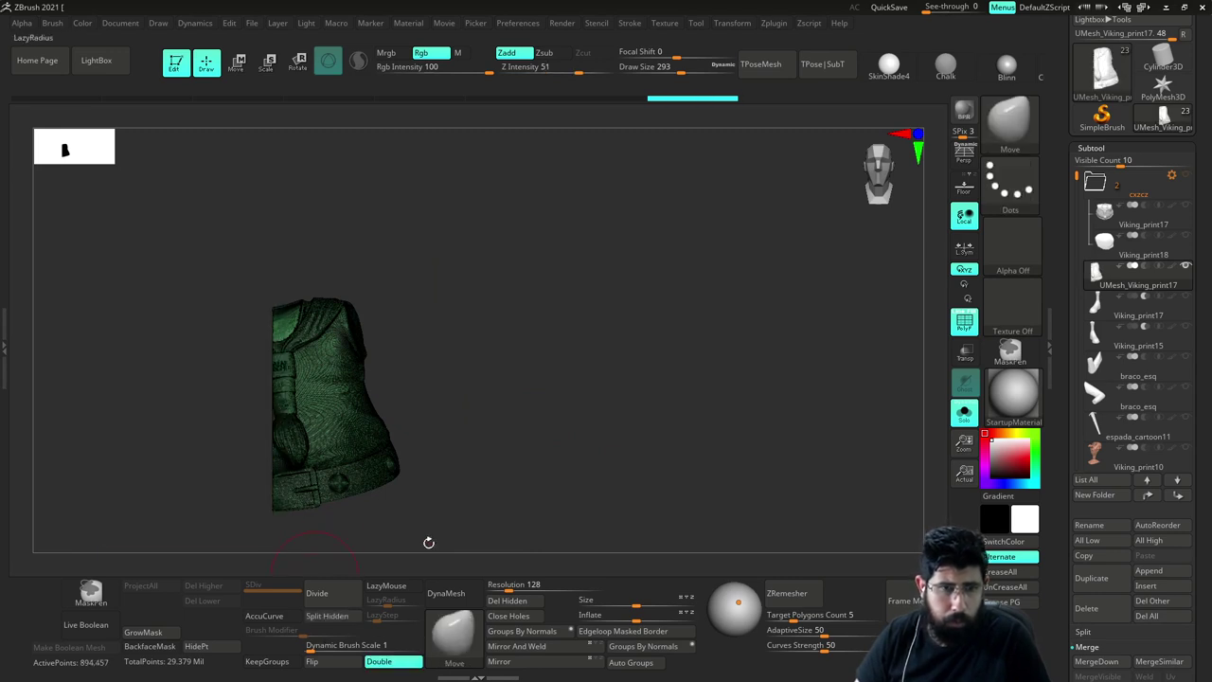
pyautogui.moveTo(429, 539); pyautogui.dragTo(831, 360)
pyautogui.click(975, 327)
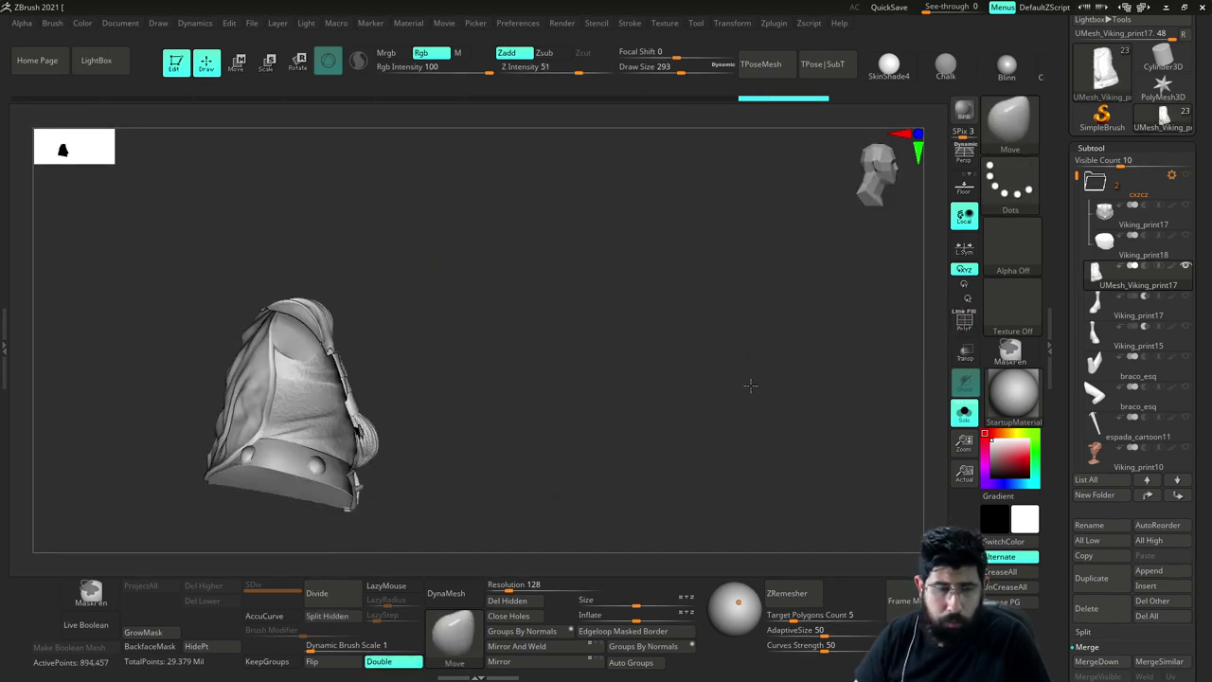
pyautogui.keyDown('alt'); pyautogui.moveTo(750, 386); pyautogui.dragTo(615, 443); pyautogui.keyUp('alt')
pyautogui.keyDown('ctrl'); pyautogui.keyDown('shift'); pyautogui.moveTo(576, 554); pyautogui.dragTo(325, 364); pyautogui.keyUp('shift'); pyautogui.keyUp('ctrl')
pyautogui.moveTo(576, 392); pyautogui.dragTo(700, 407)
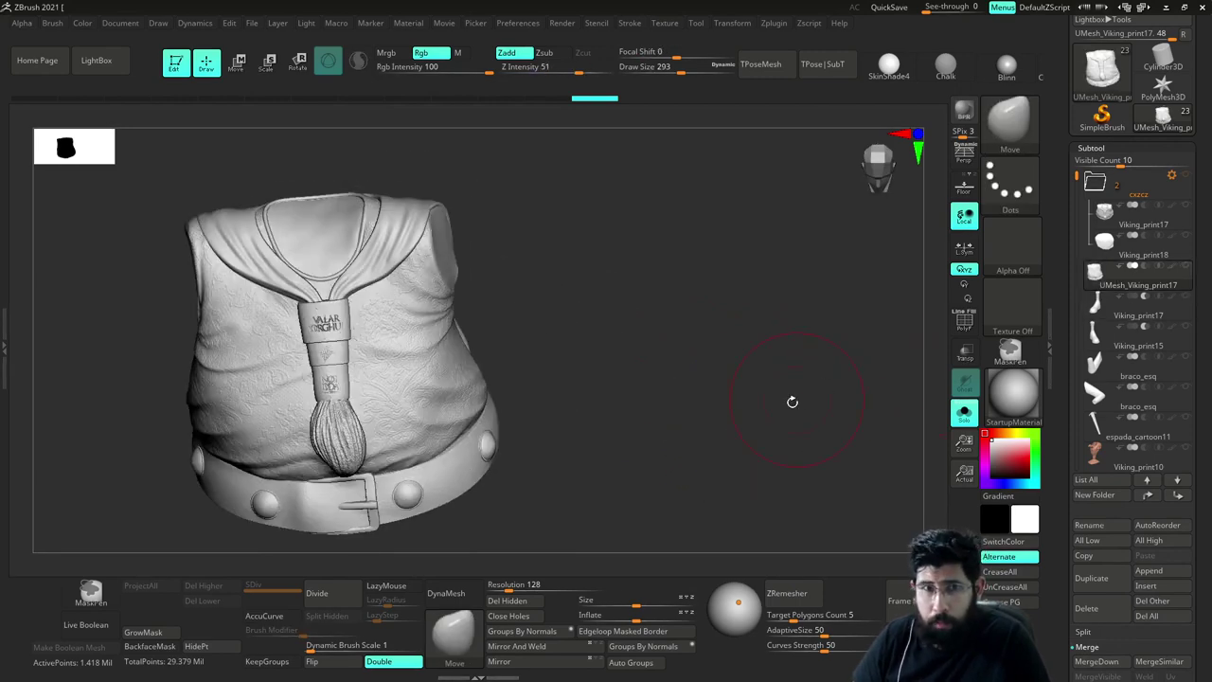
# Delete the cxzcz folder with all its subtools and rename the combined mesh as torso
pyautogui.click(1172, 176)
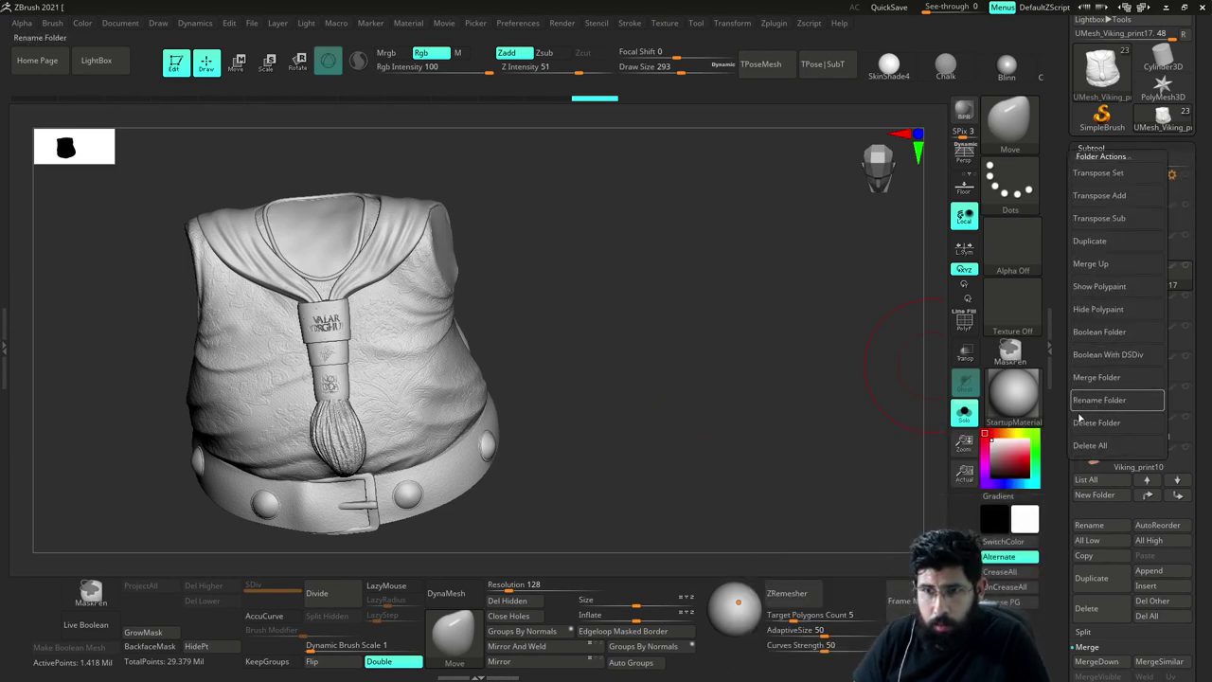
pyautogui.click(1090, 445)
pyautogui.click(984, 492)
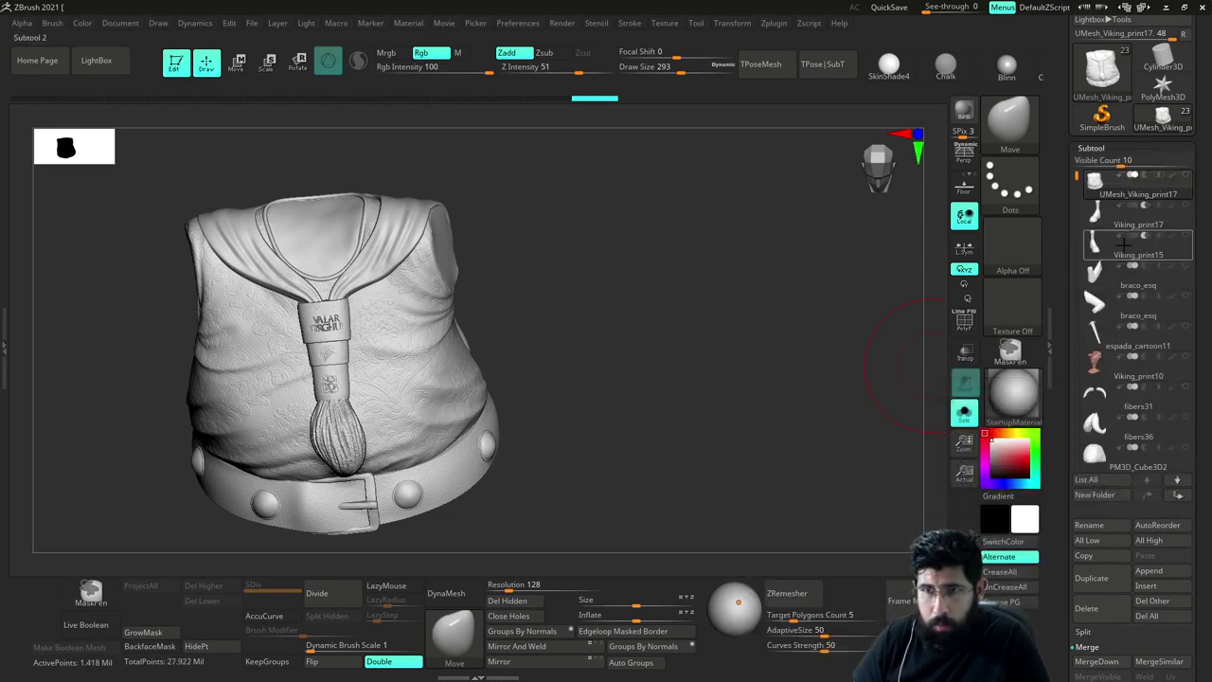
pyautogui.click(1113, 522)
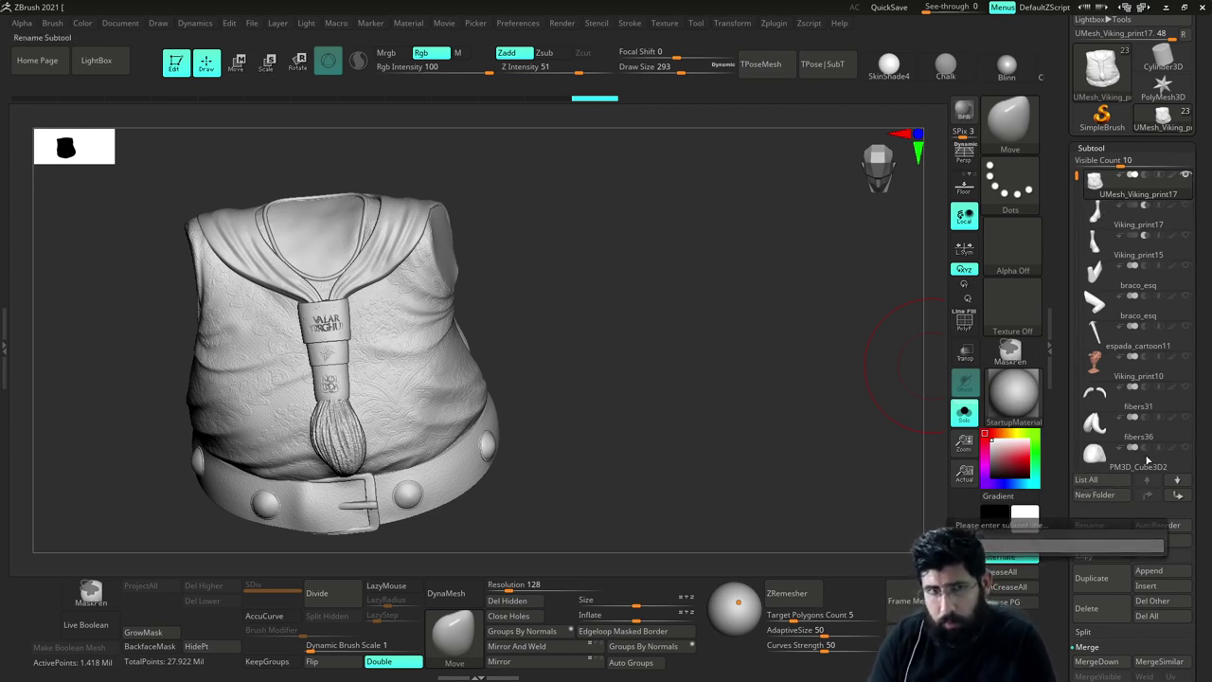
pyautogui.press('Return')
# Make all the other subtools visible and turn off Solo to display the whole figure
pyautogui.moveTo(844, 402); pyautogui.dragTo(769, 315)
pyautogui.press('shift')
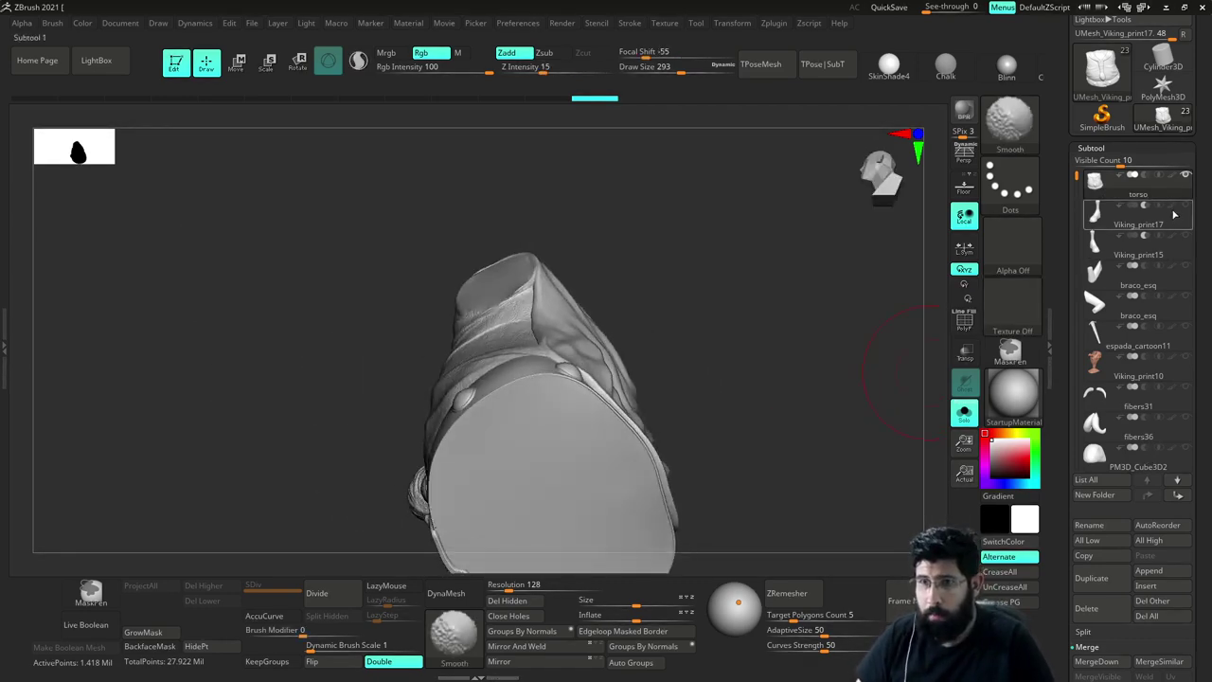
pyautogui.keyDown('shift'); pyautogui.click(1184, 209); pyautogui.keyUp('shift')
pyautogui.keyDown('alt'); pyautogui.moveTo(768, 401); pyautogui.dragTo(785, 324); pyautogui.keyUp('alt')
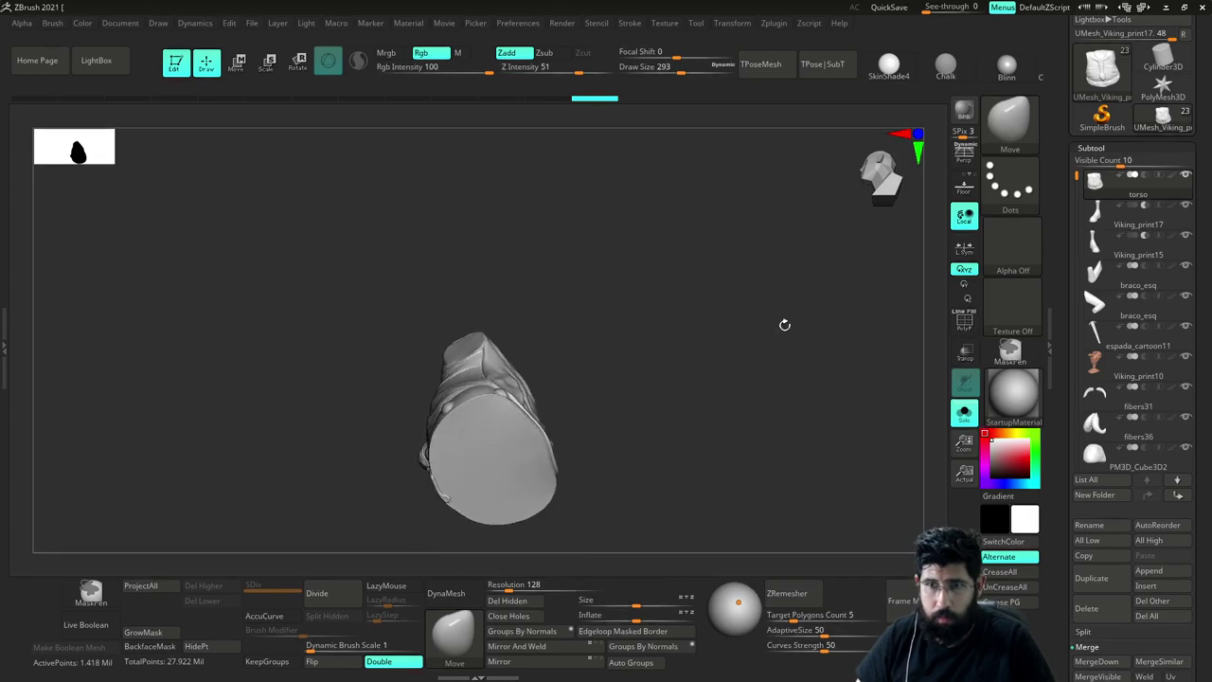
pyautogui.click(967, 415)
pyautogui.moveTo(787, 373)
pyautogui.mouseDown()
pyautogui.moveTo(834, 454)
pyautogui.moveTo(857, 396)
pyautogui.moveTo(860, 483)
pyautogui.moveTo(824, 376)
pyautogui.moveTo(823, 284)
pyautogui.moveTo(839, 323)
pyautogui.moveTo(846, 281)
pyautogui.moveTo(817, 270)
pyautogui.moveTo(802, 353)
pyautogui.moveTo(811, 410)
pyautogui.mouseUp()
# Select the head and chest subtool and pull its skin into the torso's neckline using the Move brush at Draw Size 172
pyautogui.press('s')
pyautogui.moveTo(371, 272); pyautogui.dragTo(357, 271)
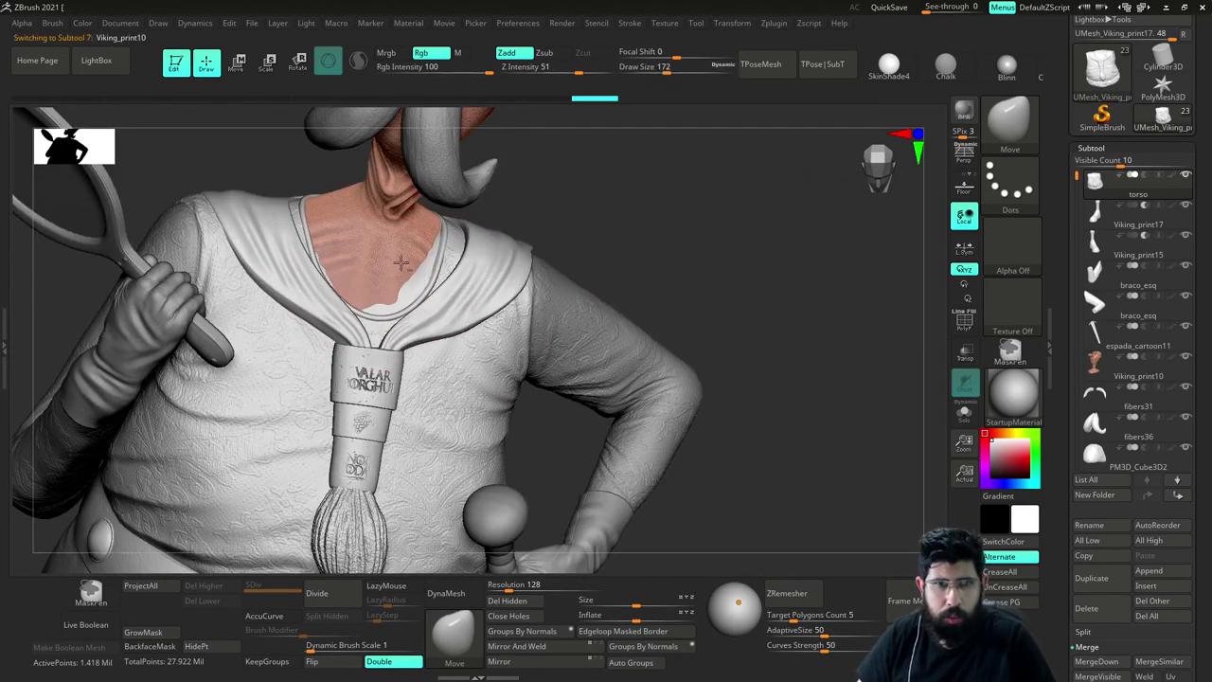
pyautogui.moveTo(604, 225)
pyautogui.mouseDown()
pyautogui.moveTo(507, 236)
pyautogui.moveTo(663, 243)
pyautogui.mouseUp()
pyautogui.moveTo(407, 291)
pyautogui.mouseDown()
pyautogui.moveTo(416, 286)
pyautogui.moveTo(408, 295)
pyautogui.mouseUp()
pyautogui.press('s')
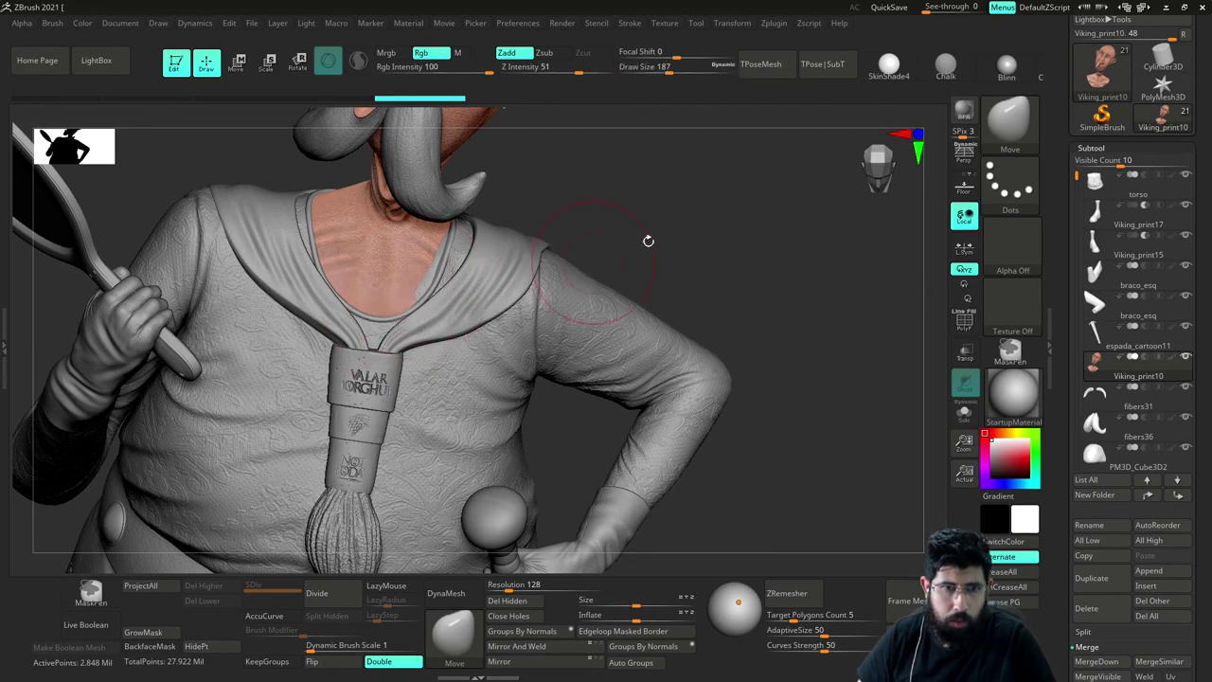
pyautogui.moveTo(648, 241); pyautogui.dragTo(654, 245)
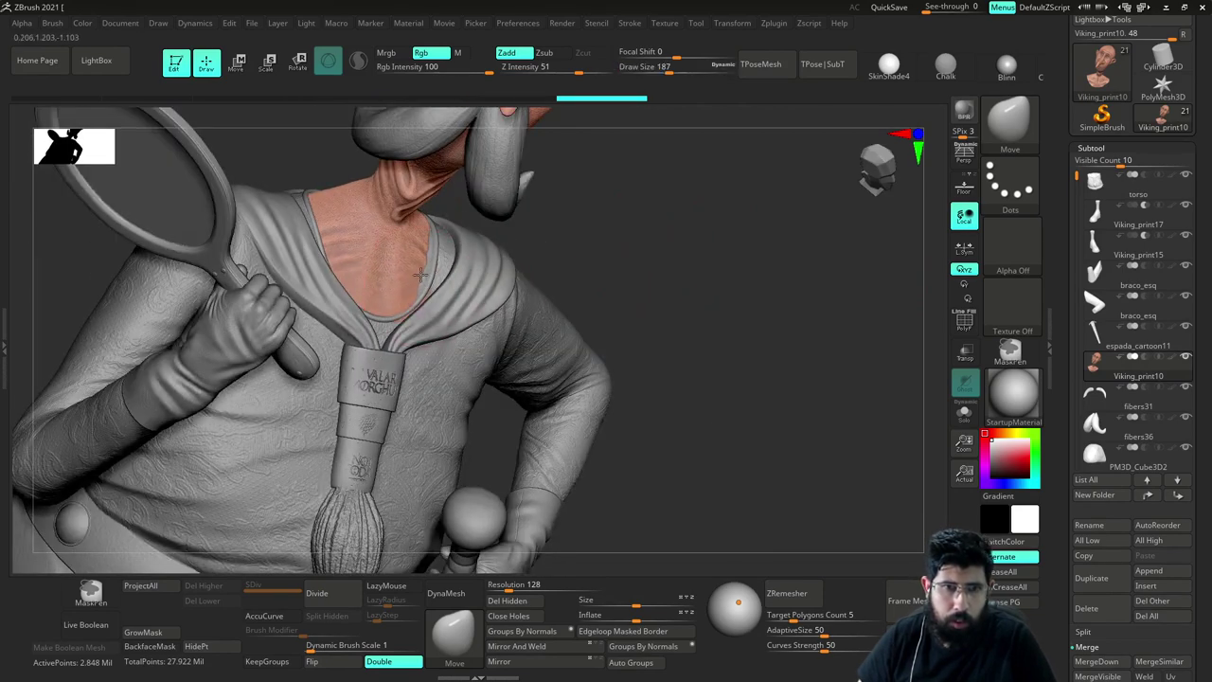
# Reshape the chest skin beside the scarf with the Move brush, reducing Draw Size to 158 and then 104
pyautogui.press('[')
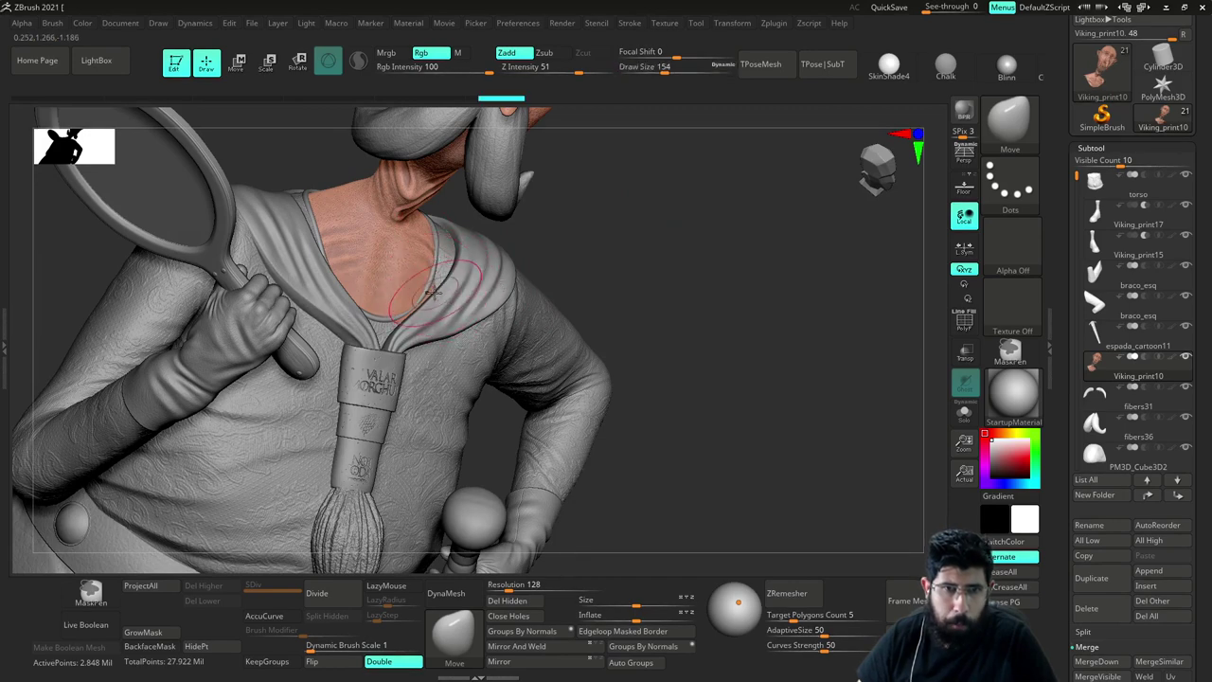
pyautogui.keyDown('alt'); pyautogui.click(431, 296); pyautogui.keyUp('alt')
pyautogui.hotkey('ctrl', 'z')
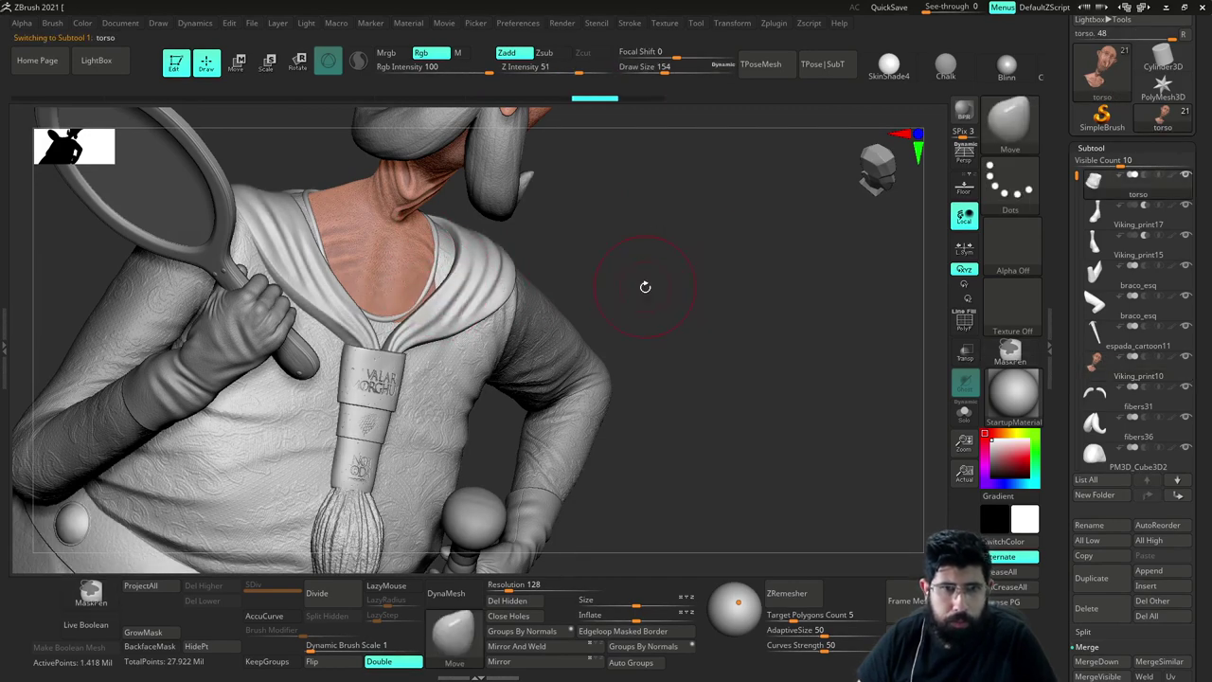
pyautogui.hotkey('ctrl', 'z')
pyautogui.keyDown('ctrl'); pyautogui.keyDown('shift'); pyautogui.click(703, 285); pyautogui.keyUp('shift'); pyautogui.keyUp('ctrl')
pyautogui.keyDown('alt'); pyautogui.moveTo(724, 326); pyautogui.dragTo(748, 426); pyautogui.keyUp('alt')
pyautogui.press('s')
pyautogui.moveTo(403, 299); pyautogui.dragTo(387, 303)
pyautogui.press('s')
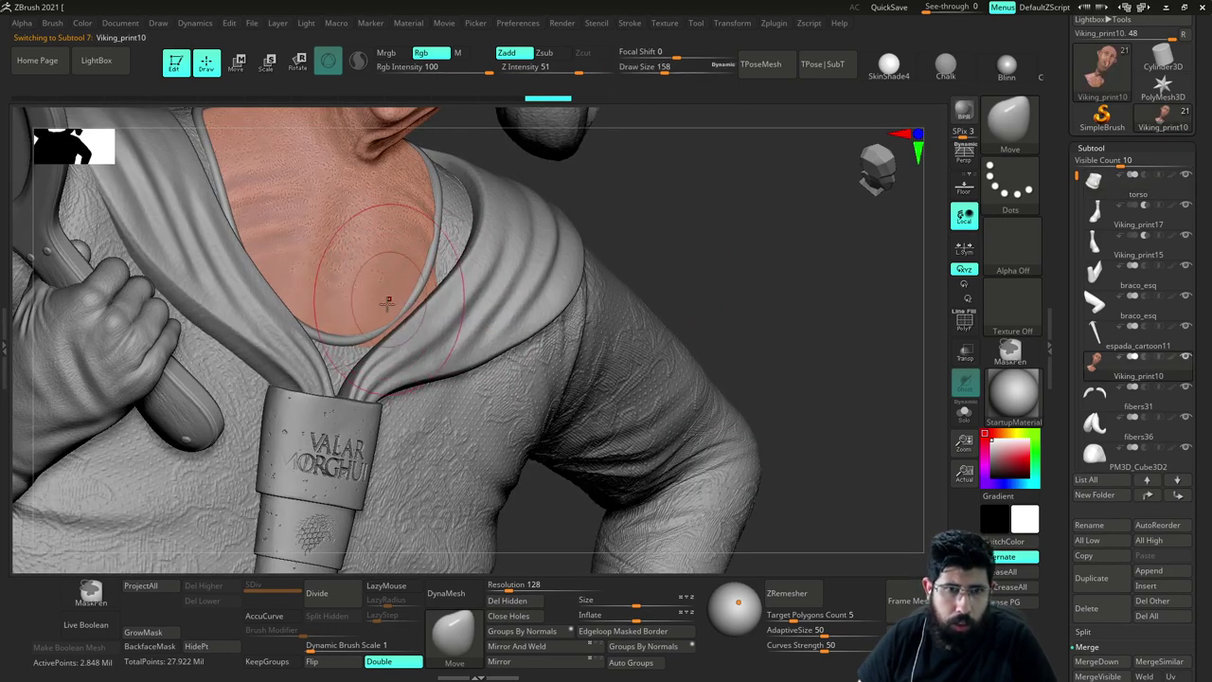
pyautogui.moveTo(750, 262); pyautogui.dragTo(677, 308)
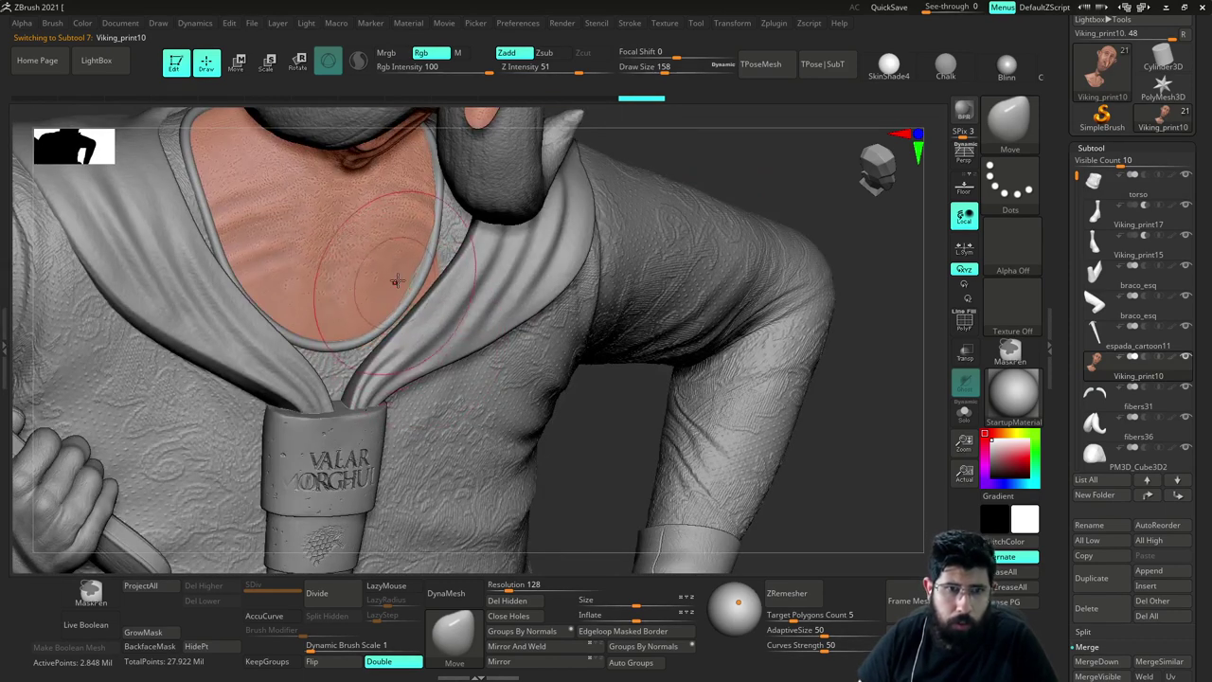
pyautogui.press('s')
pyautogui.moveTo(435, 284); pyautogui.dragTo(426, 284)
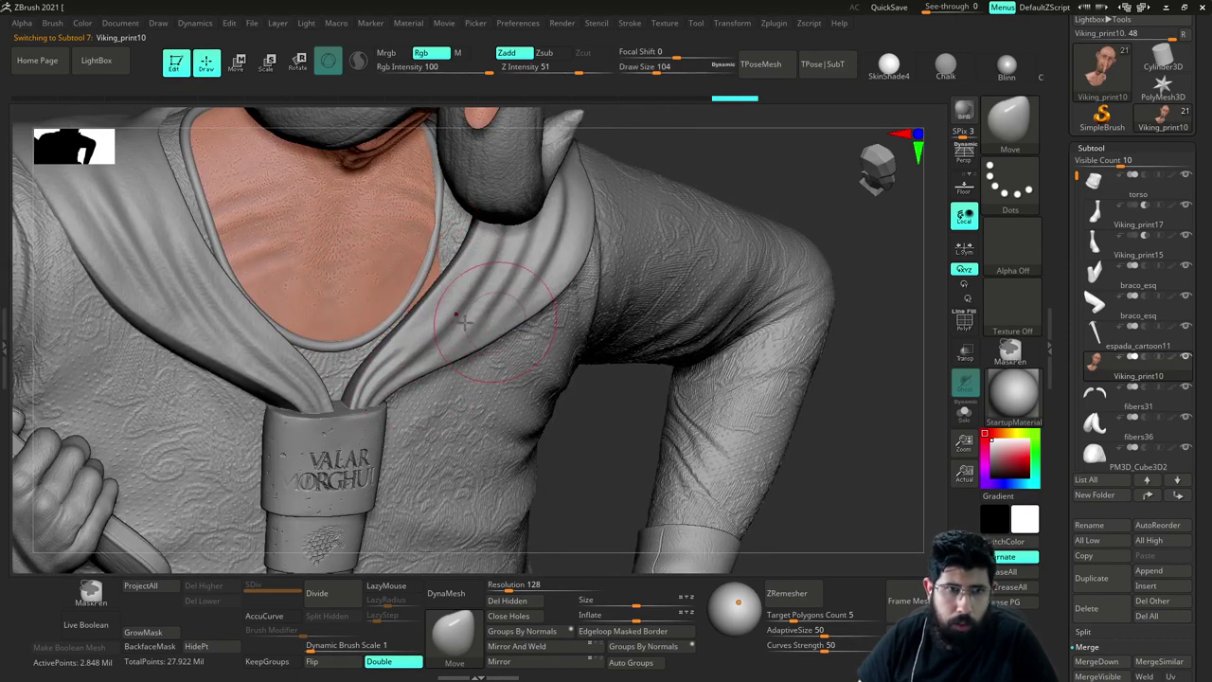
# Try building up the chest skin beside the scarf with ClayBuildup at Draw Size 56, undo the strokes and return to the Move brush
pyautogui.press('b')
pyautogui.press('c')
pyautogui.press('b')
pyautogui.press('s')
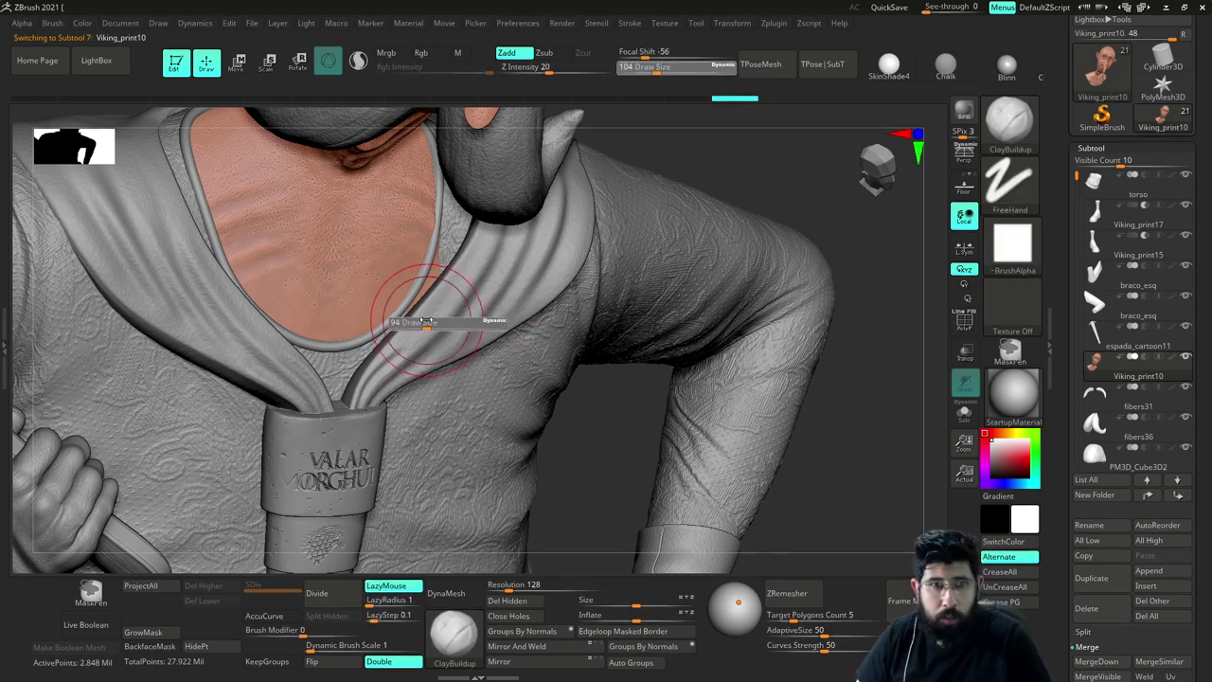
pyautogui.moveTo(430, 306); pyautogui.dragTo(419, 305)
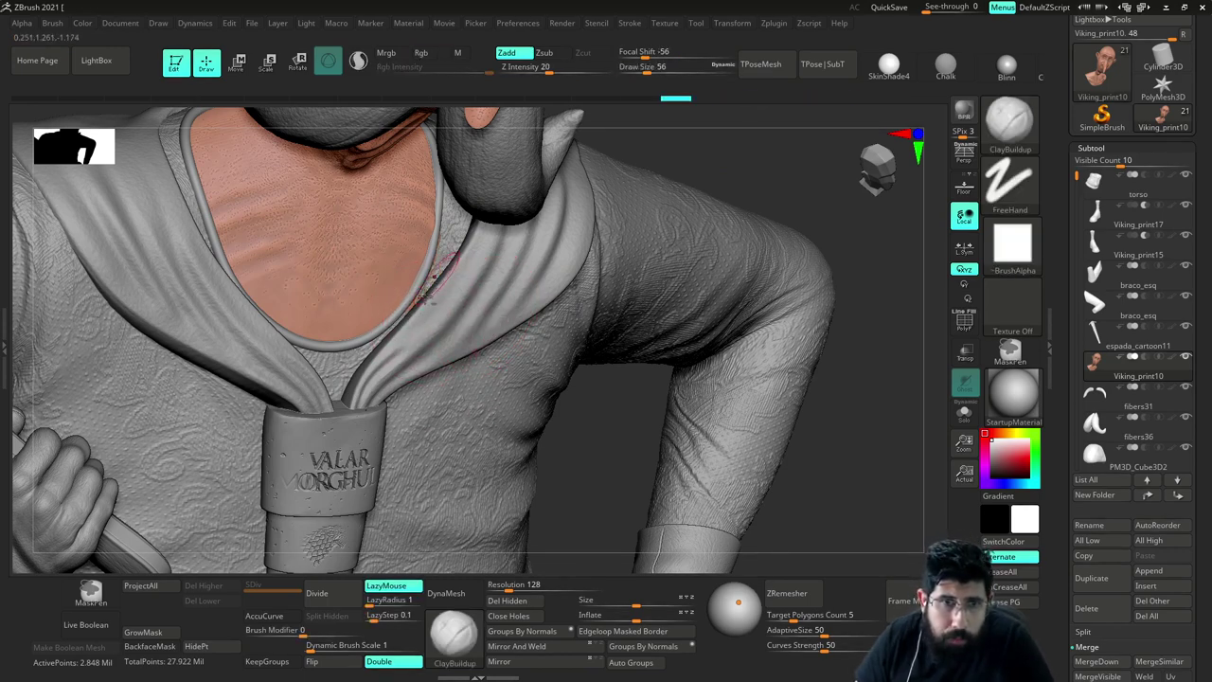
pyautogui.moveTo(419, 301); pyautogui.dragTo(411, 290)
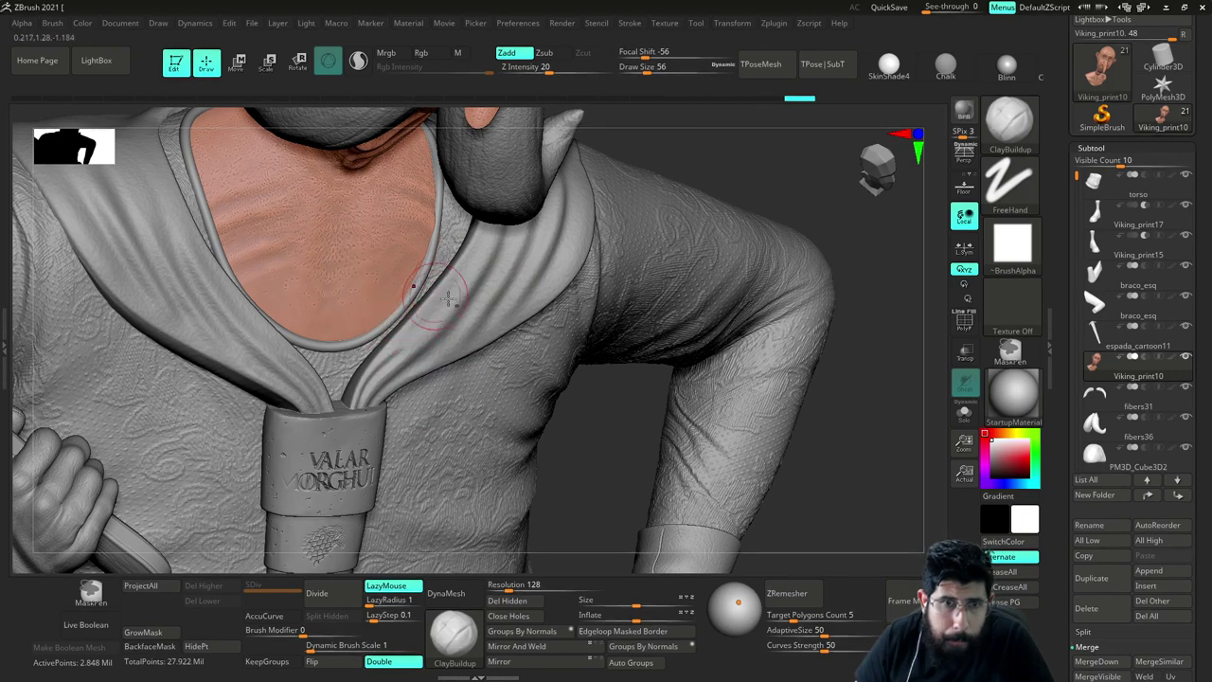
pyautogui.hotkey('ctrl', 'z')
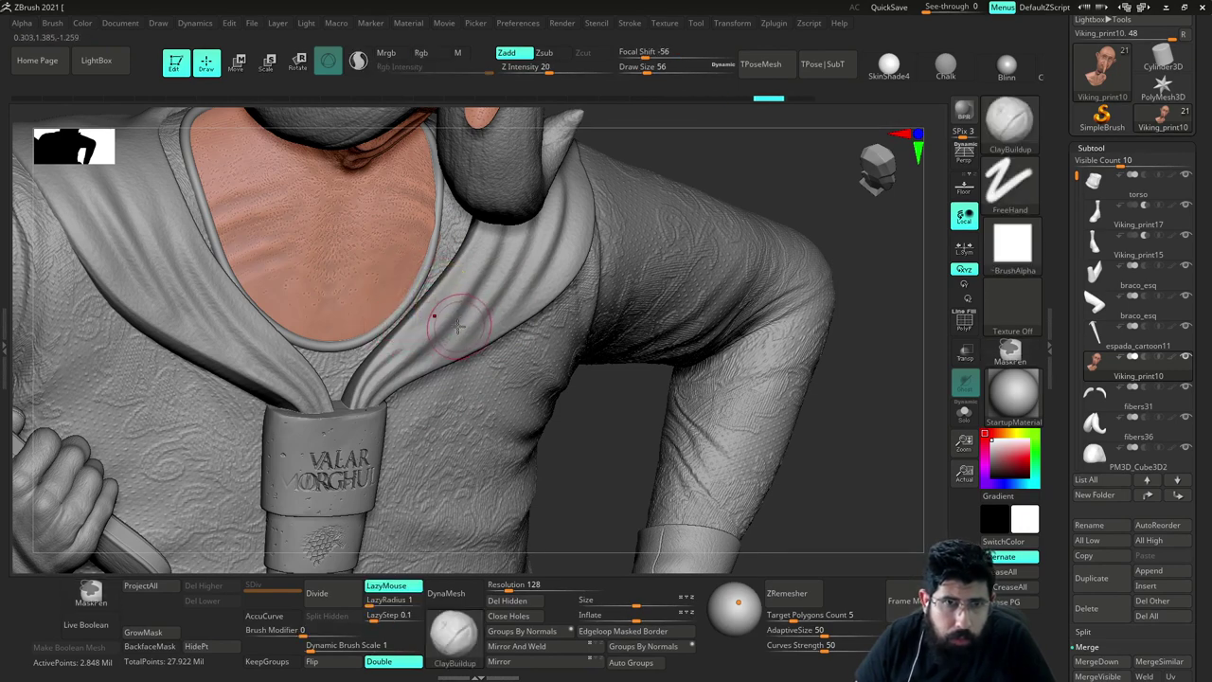
pyautogui.hotkey('ctrl', 'z')
pyautogui.hotkey('ctrl', 'z')
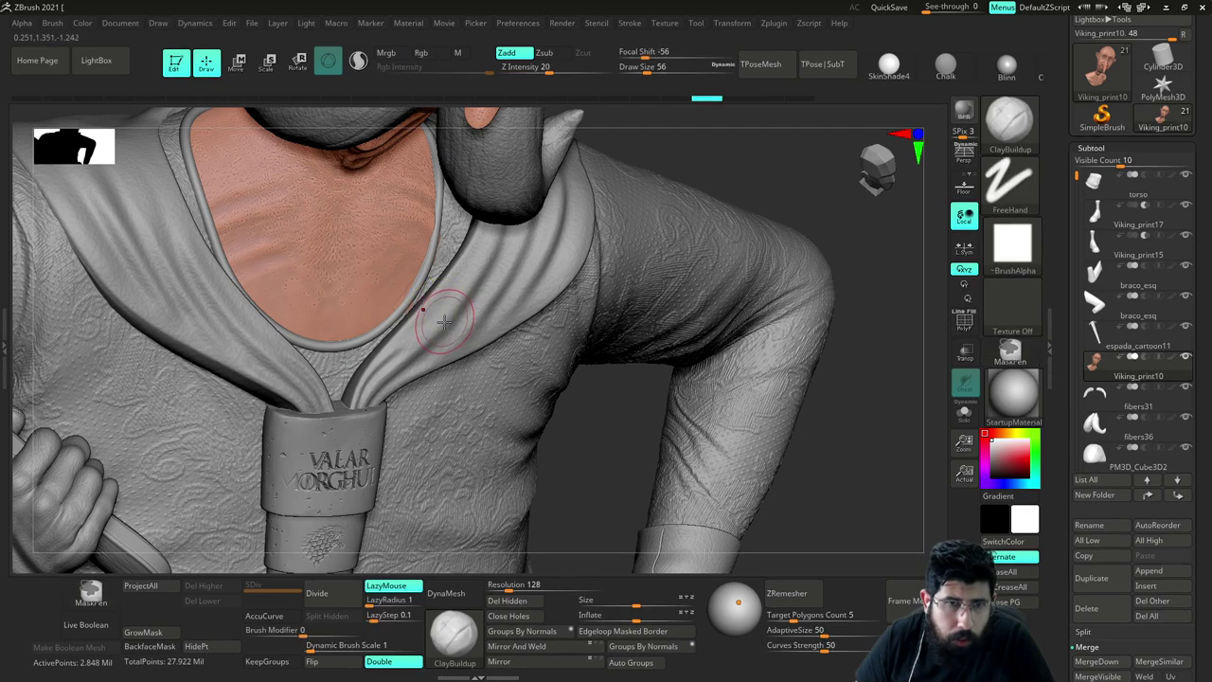
pyautogui.hotkey('ctrl', 'z')
pyautogui.hotkey('ctrl', 'z')
pyautogui.hotkey('ctrl', 'z')
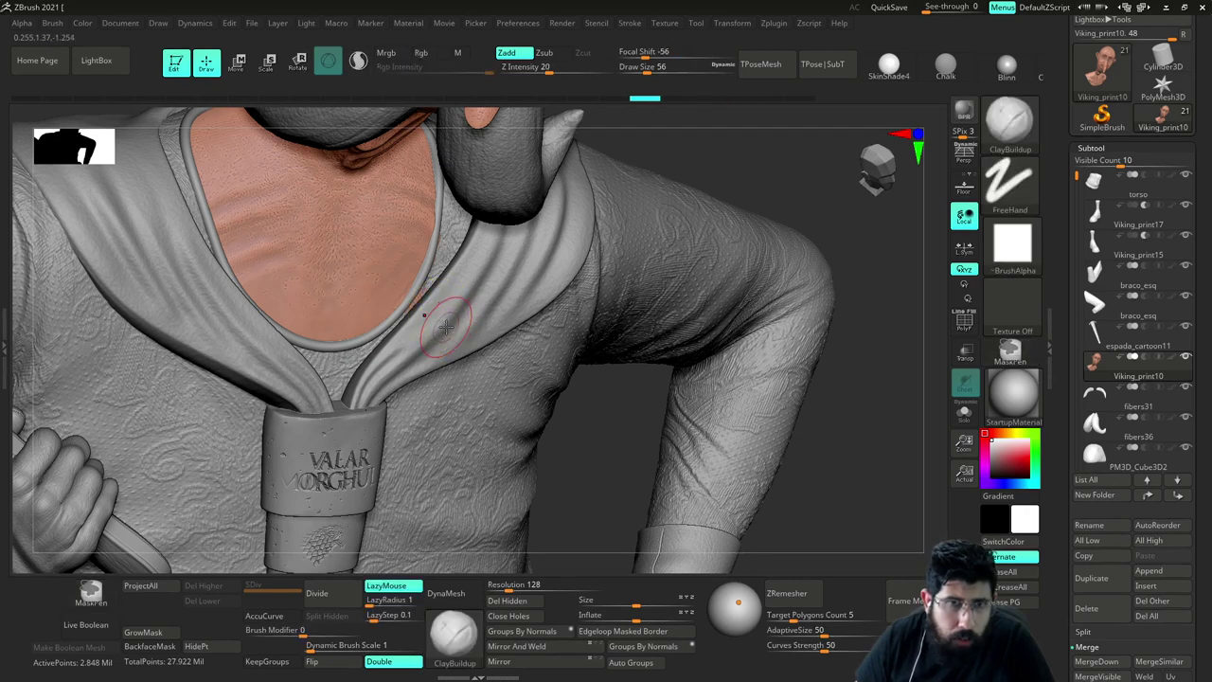
pyautogui.hotkey('ctrl', 'z')
pyautogui.hotkey('ctrl', 'z')
pyautogui.hotkey('ctrl', 'z')
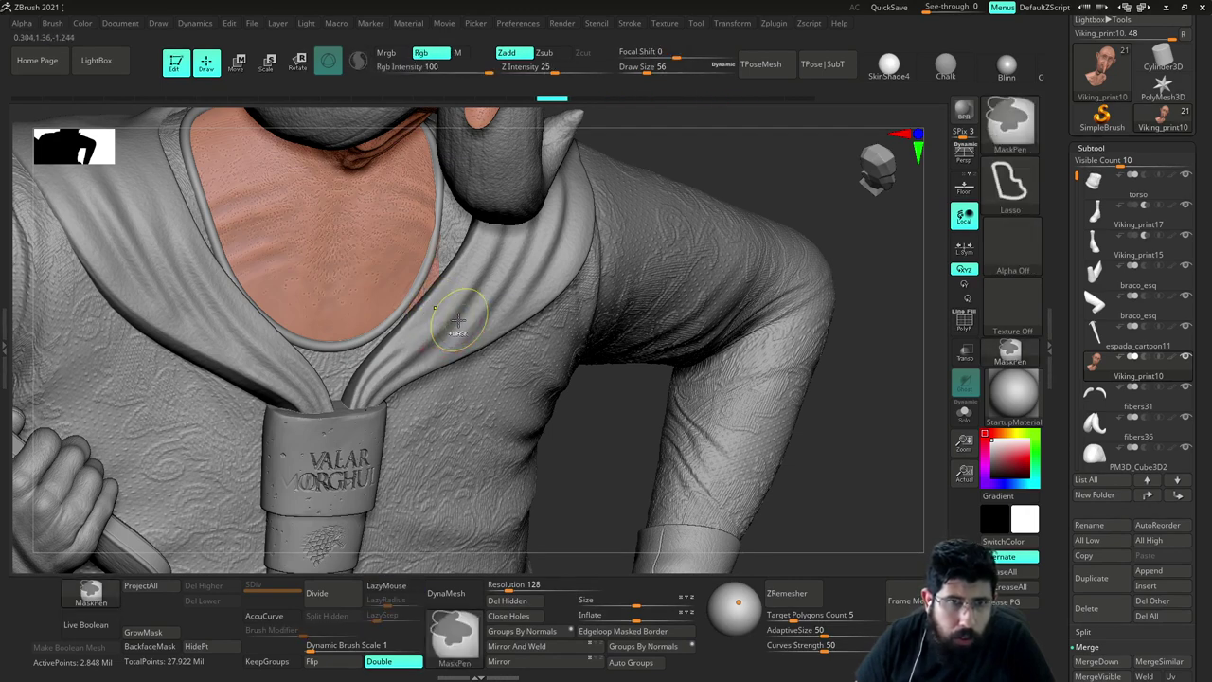
pyautogui.hotkey('ctrl', 'z')
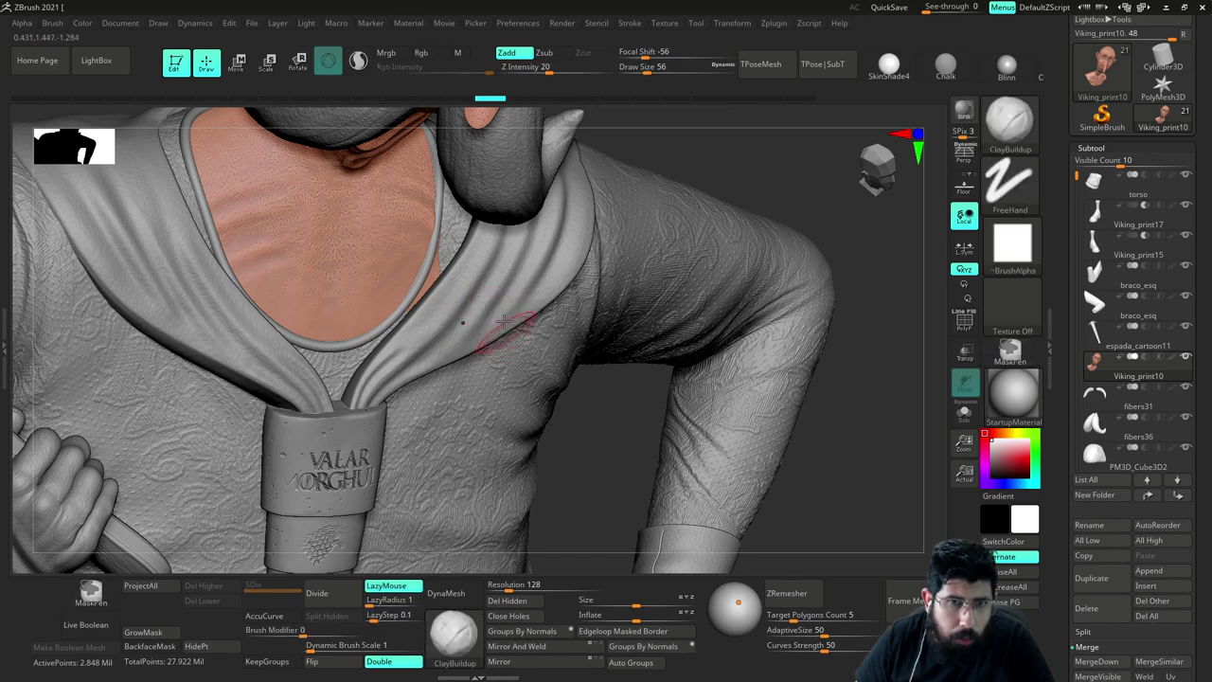
pyautogui.press('b')
pyautogui.press('m')
pyautogui.press('v')
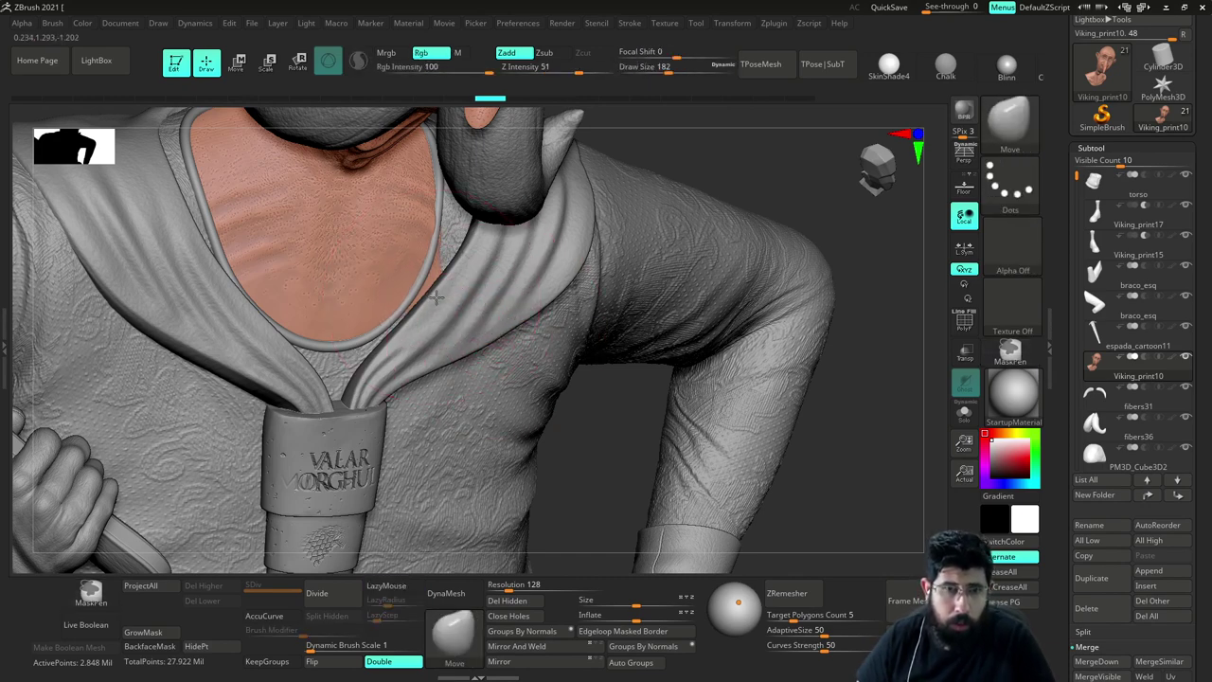
# Try adjusting the skin and the torso's scarf edge near the neckline with the Move brush, ending at Draw Size 120
pyautogui.moveTo(436, 297); pyautogui.dragTo(437, 310)
pyautogui.hotkey('ctrl', 'z')
pyautogui.keyDown('alt'); pyautogui.click(460, 322); pyautogui.keyUp('alt')
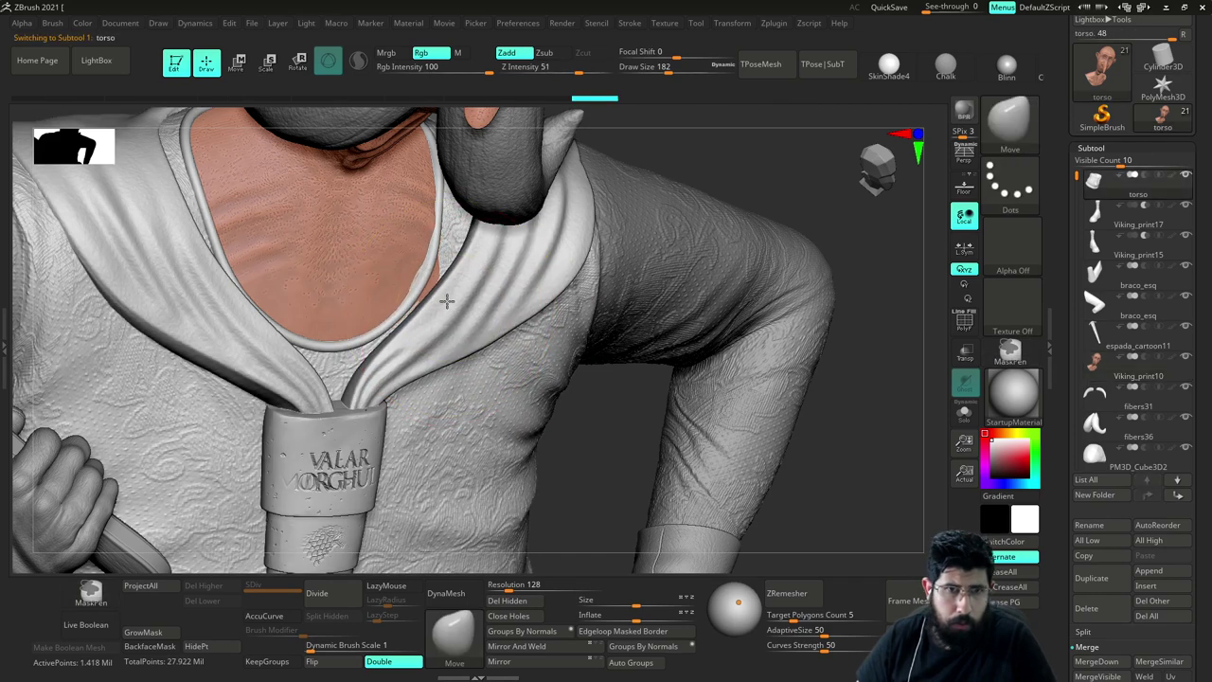
pyautogui.hotkey('ctrl', 'z')
pyautogui.press('s')
pyautogui.moveTo(465, 304); pyautogui.dragTo(455, 304)
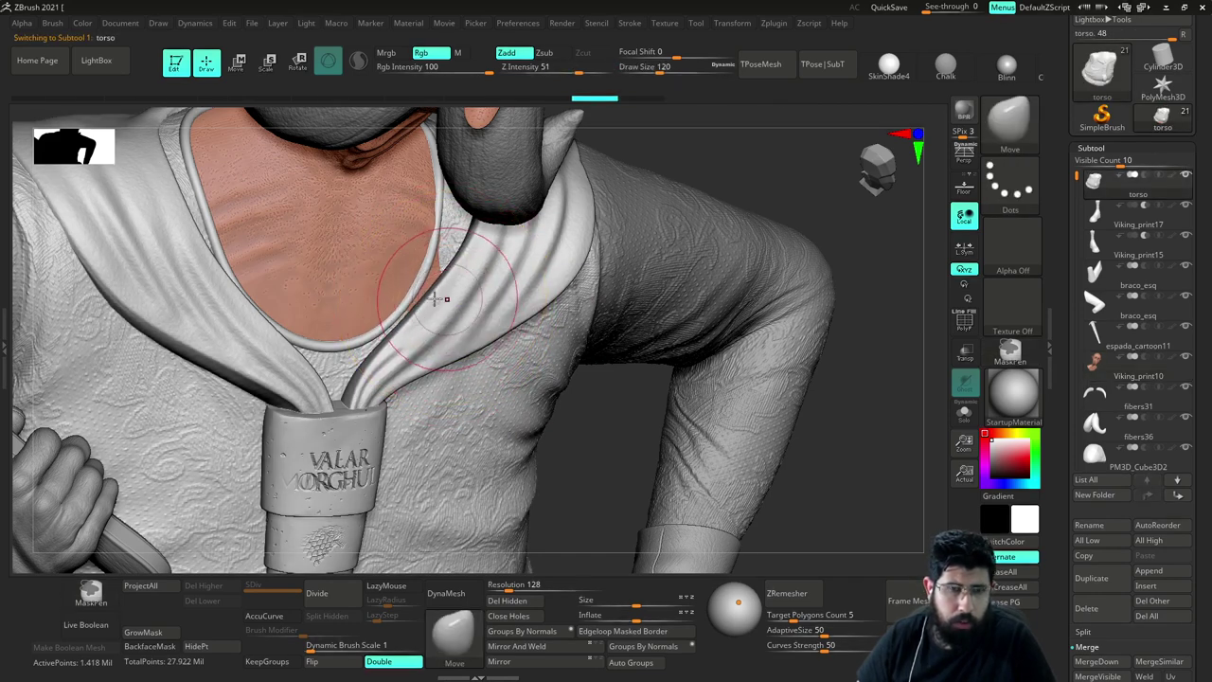
# Reselect the head and chest subtool and refine its skin at the neckline with Move, using Draw Sizes 172, 104 and 74
pyautogui.keyDown('alt'); pyautogui.click(404, 273); pyautogui.keyUp('alt')
pyautogui.hotkey('alt', 's')
pyautogui.moveTo(587, 379)
pyautogui.mouseDown()
pyautogui.moveTo(557, 376)
pyautogui.moveTo(514, 303)
pyautogui.moveTo(568, 351)
pyautogui.moveTo(573, 379)
pyautogui.mouseUp()
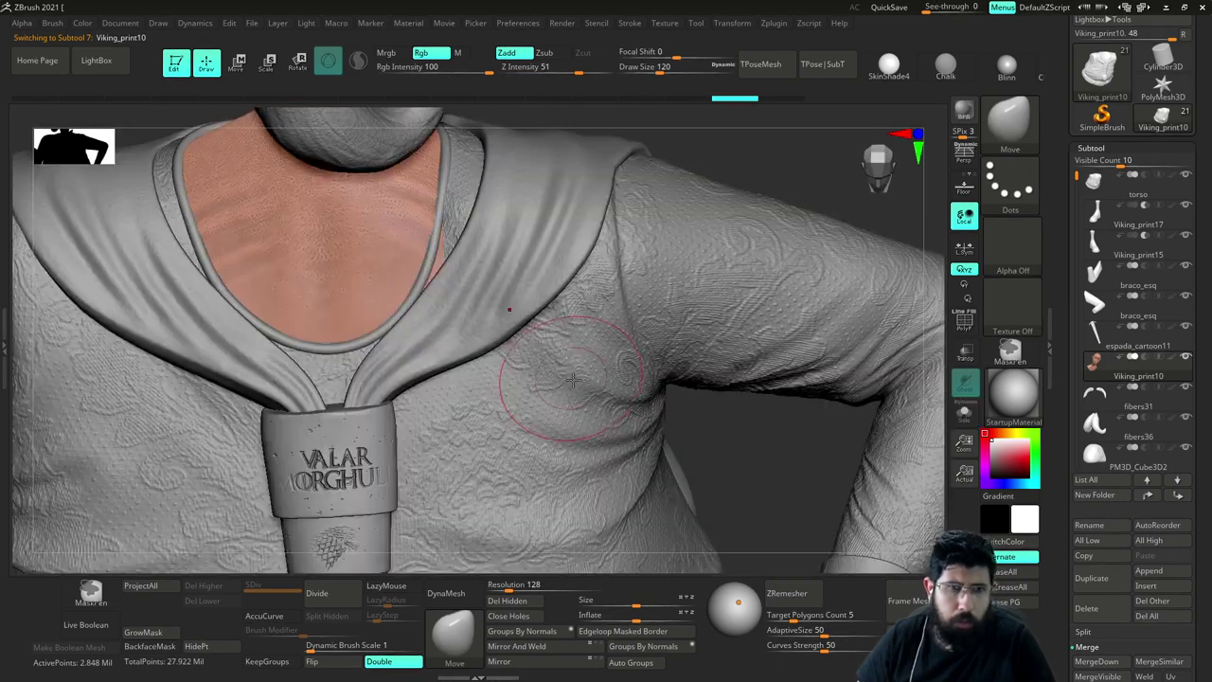
pyautogui.moveTo(464, 295); pyautogui.dragTo(472, 295)
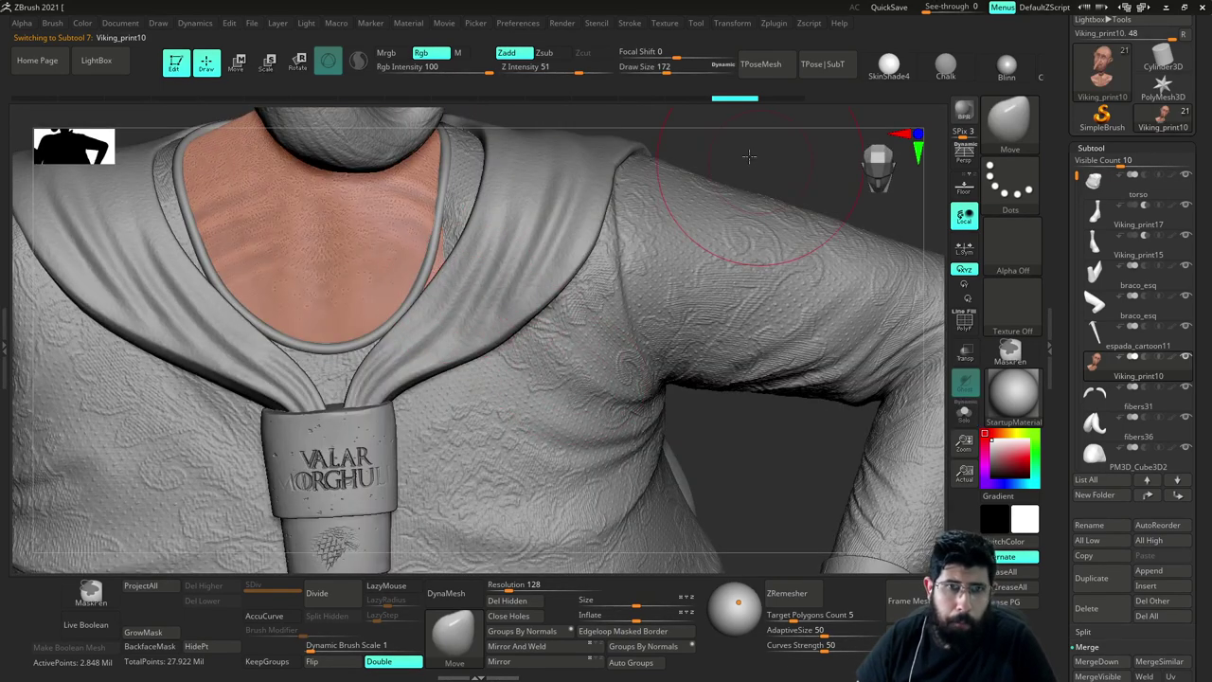
pyautogui.moveTo(749, 157)
pyautogui.mouseDown()
pyautogui.moveTo(683, 162)
pyautogui.moveTo(764, 155)
pyautogui.moveTo(801, 186)
pyautogui.mouseUp()
pyautogui.press('s')
pyautogui.moveTo(462, 286); pyautogui.dragTo(453, 286)
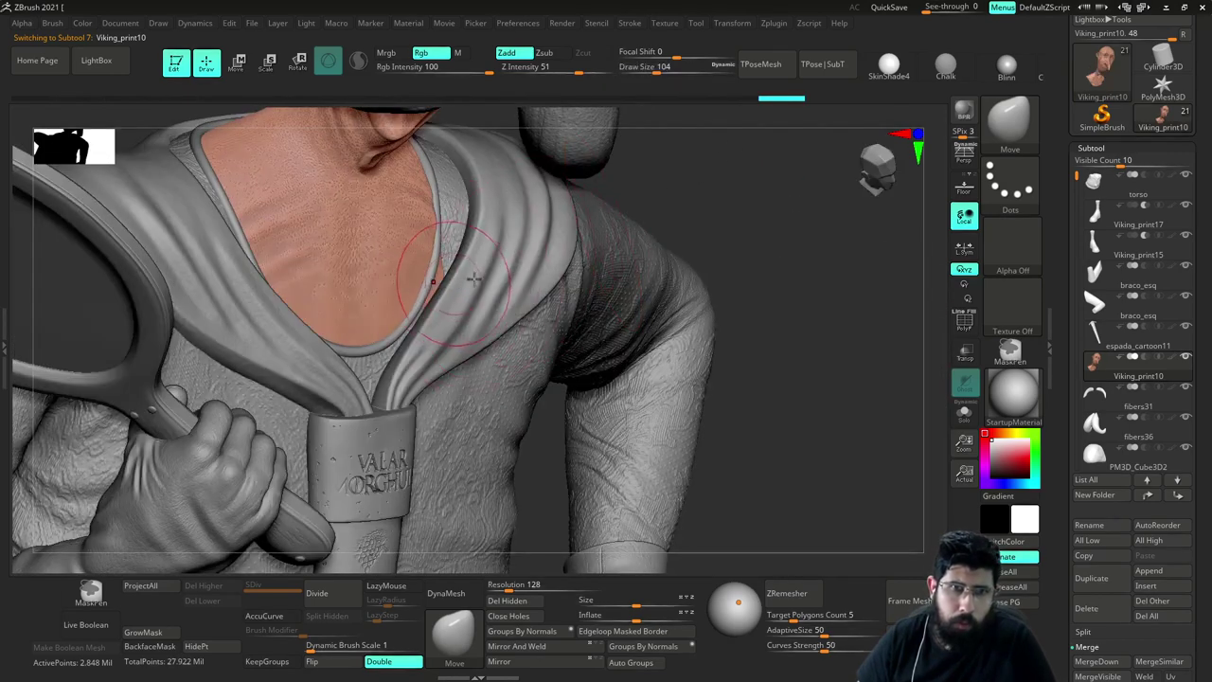
pyautogui.moveTo(429, 219); pyautogui.dragTo(430, 190)
pyautogui.moveTo(693, 212)
pyautogui.mouseDown()
pyautogui.moveTo(727, 210)
pyautogui.moveTo(750, 280)
pyautogui.mouseUp()
pyautogui.keyDown('alt'); pyautogui.moveTo(633, 292); pyautogui.dragTo(631, 309); pyautogui.keyUp('alt')
pyautogui.press('s')
pyautogui.moveTo(459, 317); pyautogui.dragTo(453, 316)
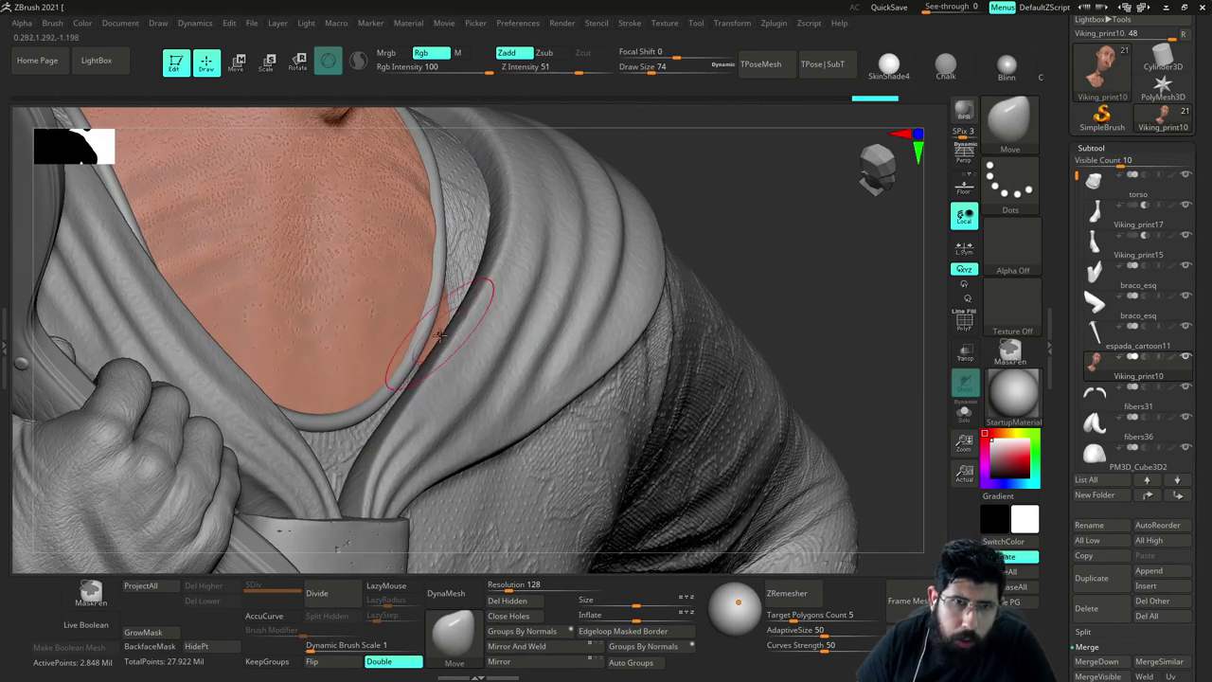
# Examine the chest piece's outer edge by isolating it and comparing it with the full figure
pyautogui.moveTo(726, 237); pyautogui.dragTo(663, 240)
pyautogui.hotkey('shift', 's')
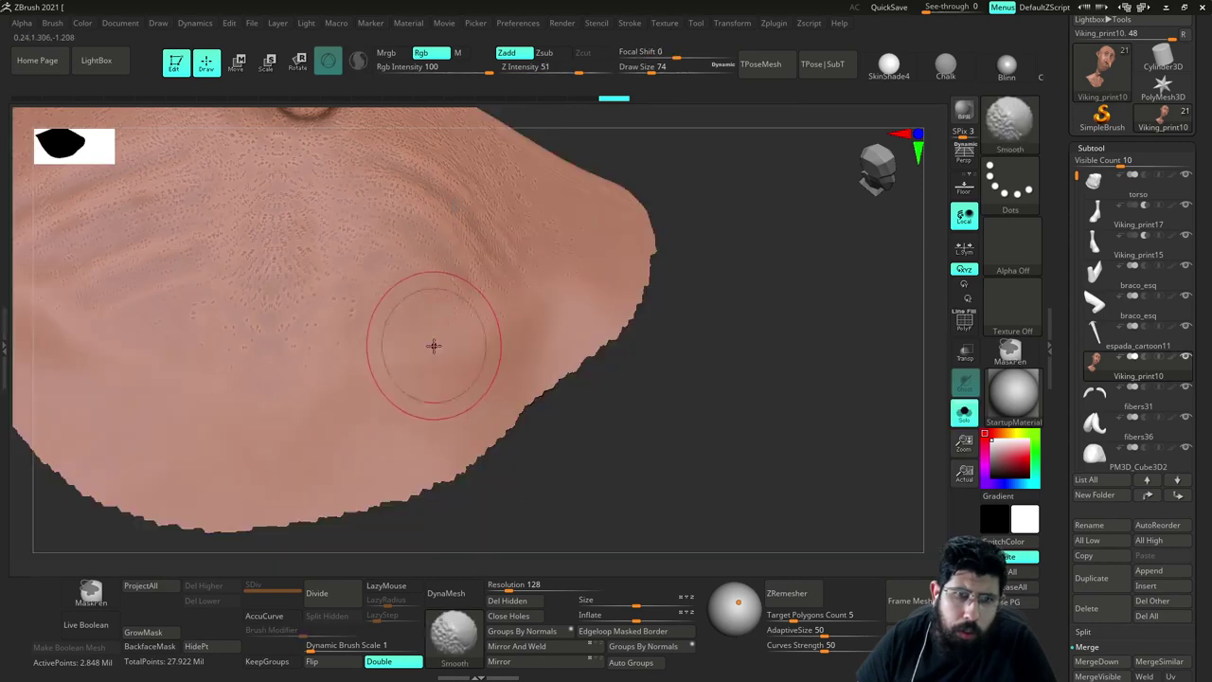
pyautogui.hotkey('ctrl', 'shift', 'f')
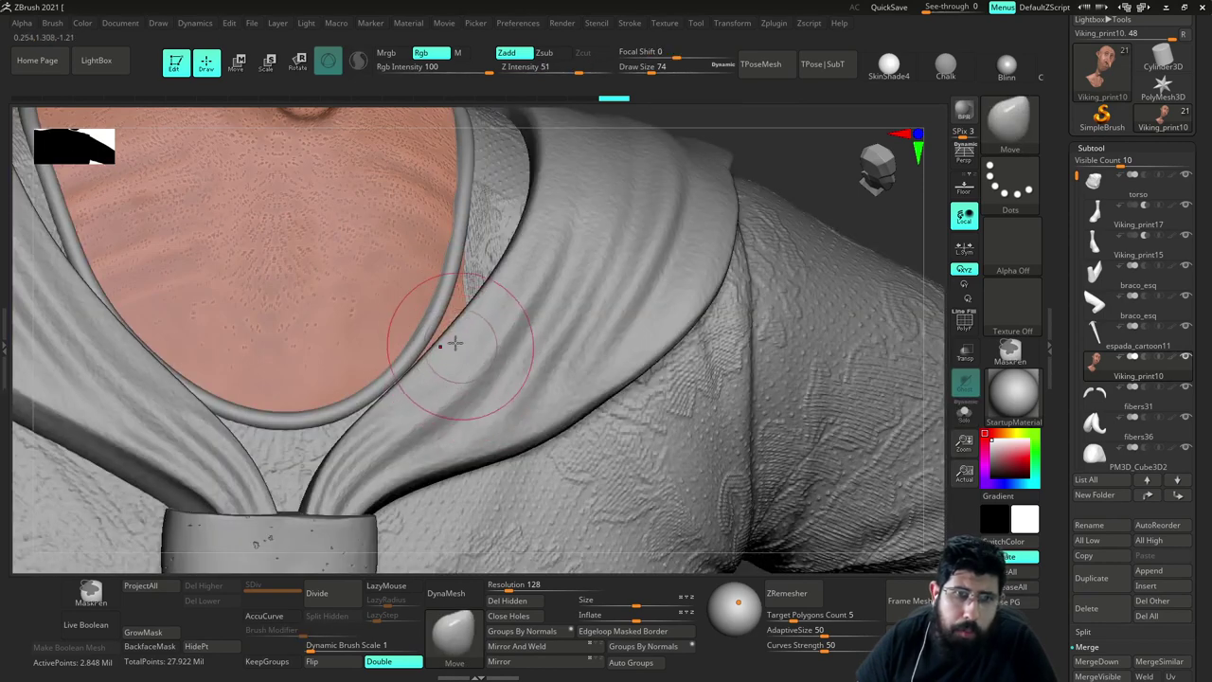
pyautogui.keyDown('alt'); pyautogui.moveTo(792, 155); pyautogui.dragTo(656, 224); pyautogui.keyUp('alt')
pyautogui.hotkey('shift', 's')
pyautogui.hotkey('shift', 's')
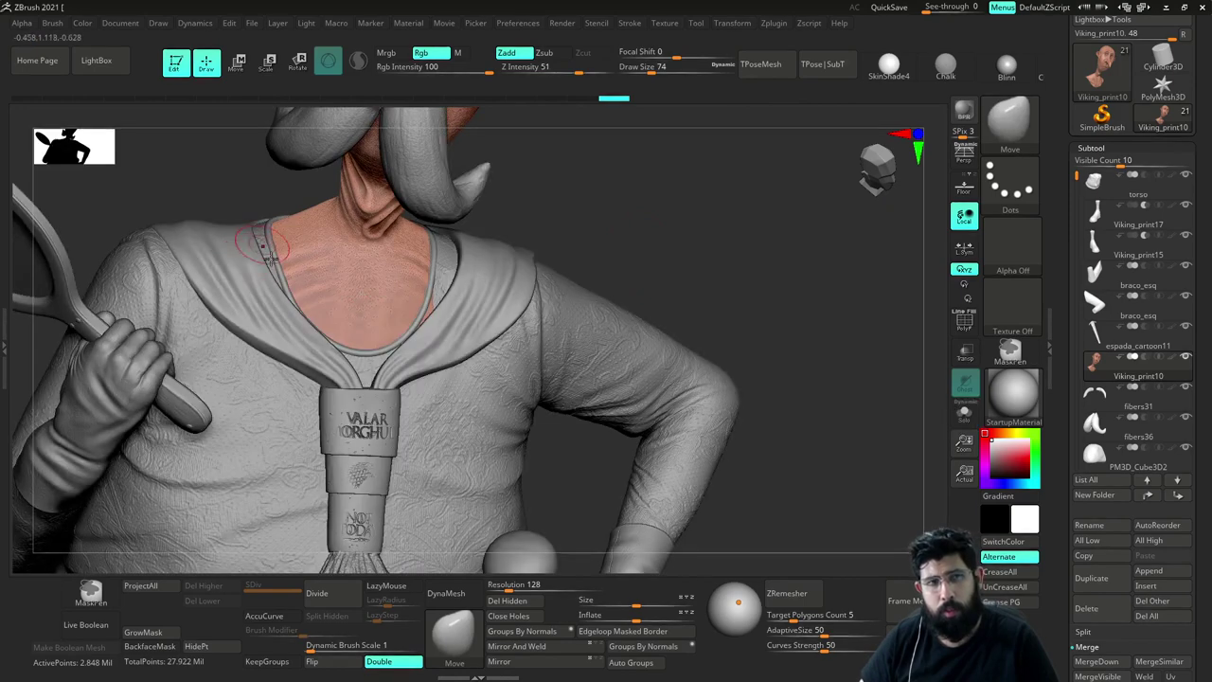
pyautogui.hotkey('shift', 's')
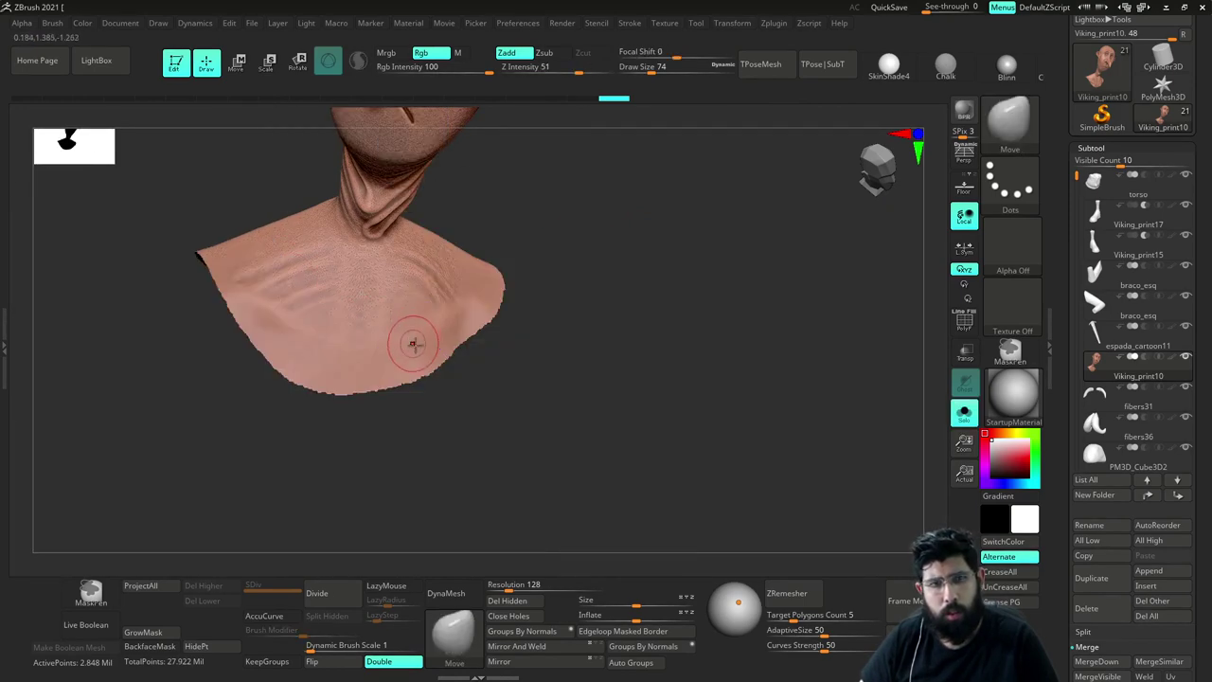
pyautogui.hotkey('ctrl', 'shift', 'f')
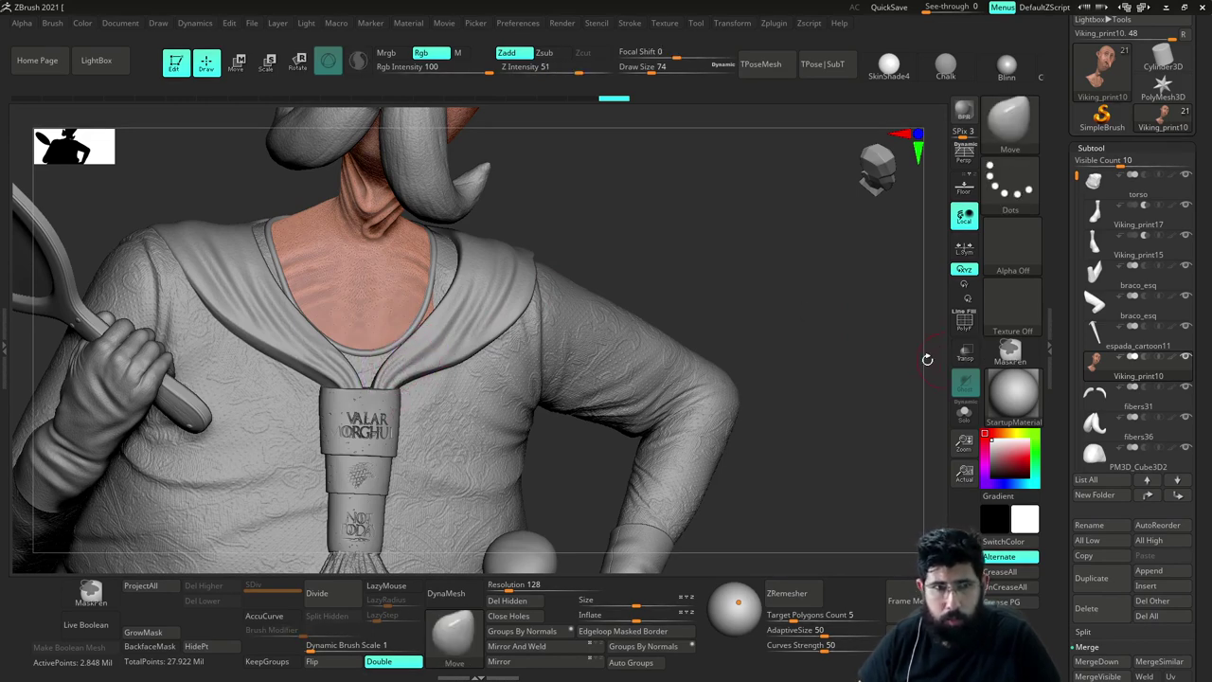
# Turn on transparency with Ghost and face the neckline to show the chest piece through the torso
pyautogui.click(962, 355)
pyautogui.keyDown('alt'); pyautogui.moveTo(723, 320); pyautogui.dragTo(687, 281); pyautogui.keyUp('alt')
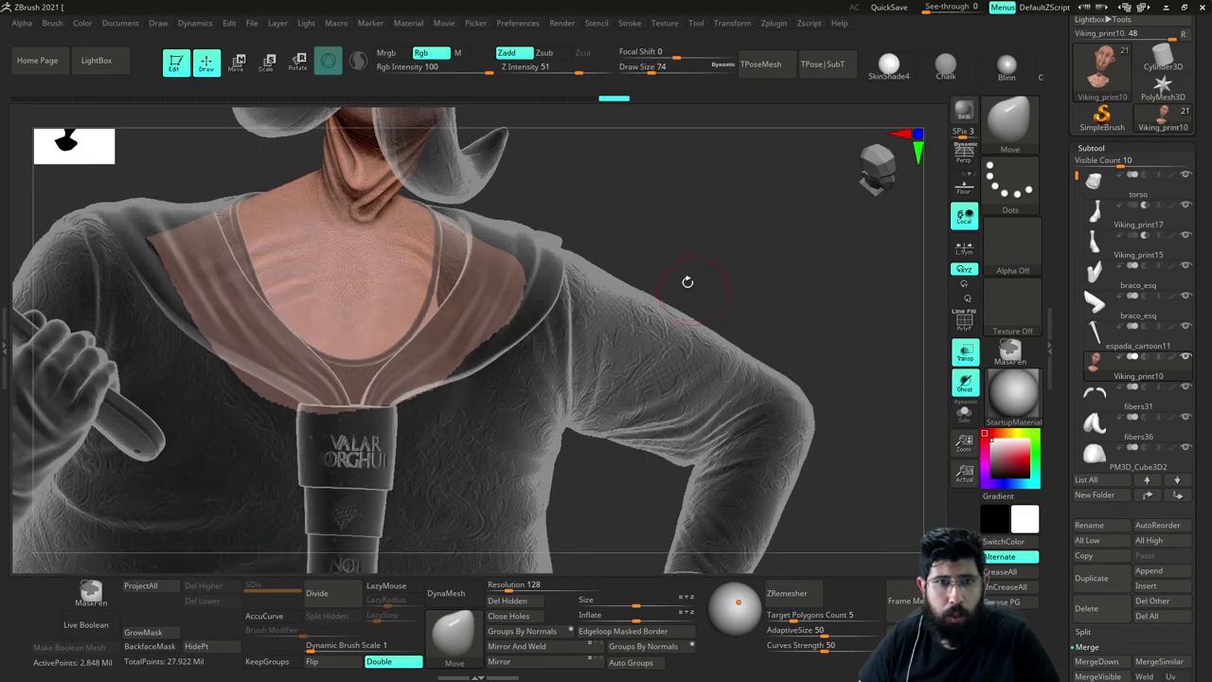
pyautogui.moveTo(649, 238); pyautogui.dragTo(689, 281)
# Try hiding a small rectangular patch of the chest piece and undo it
pyautogui.hotkey('ctrl', 'shift')
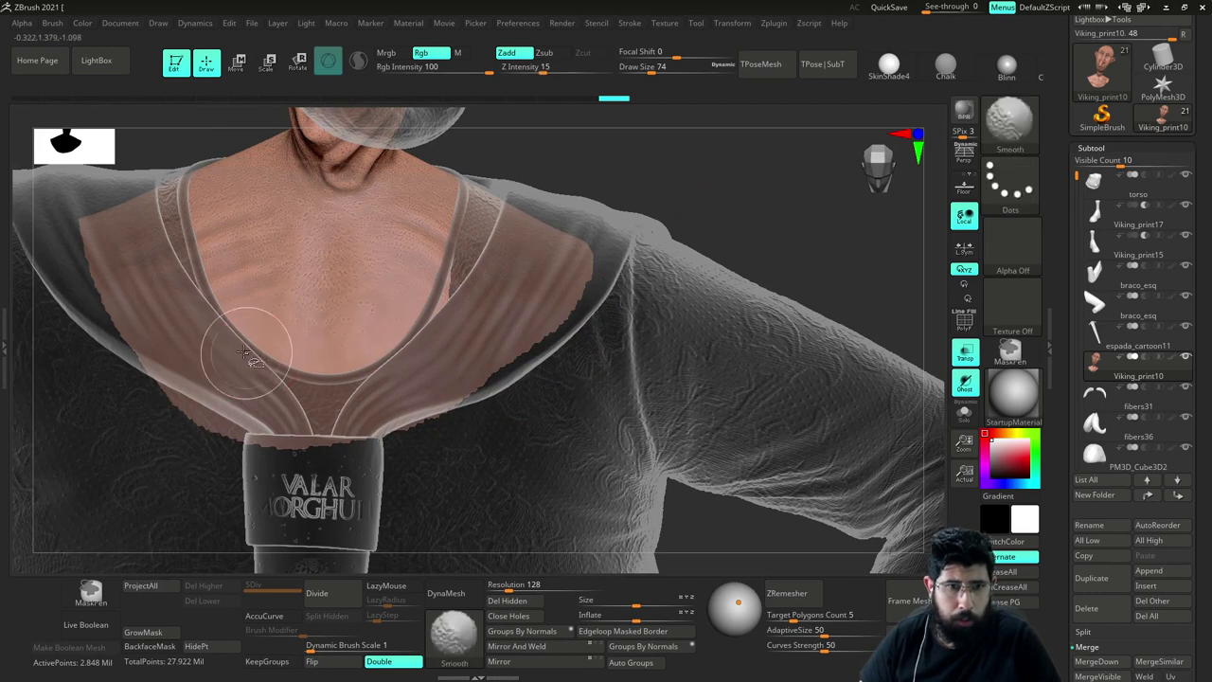
pyautogui.keyDown('ctrl'); pyautogui.keyDown('alt'); pyautogui.keyDown('shift'); pyautogui.moveTo(236, 347); pyautogui.dragTo(277, 370); pyautogui.keyUp('shift'); pyautogui.keyUp('alt'); pyautogui.keyUp('ctrl')
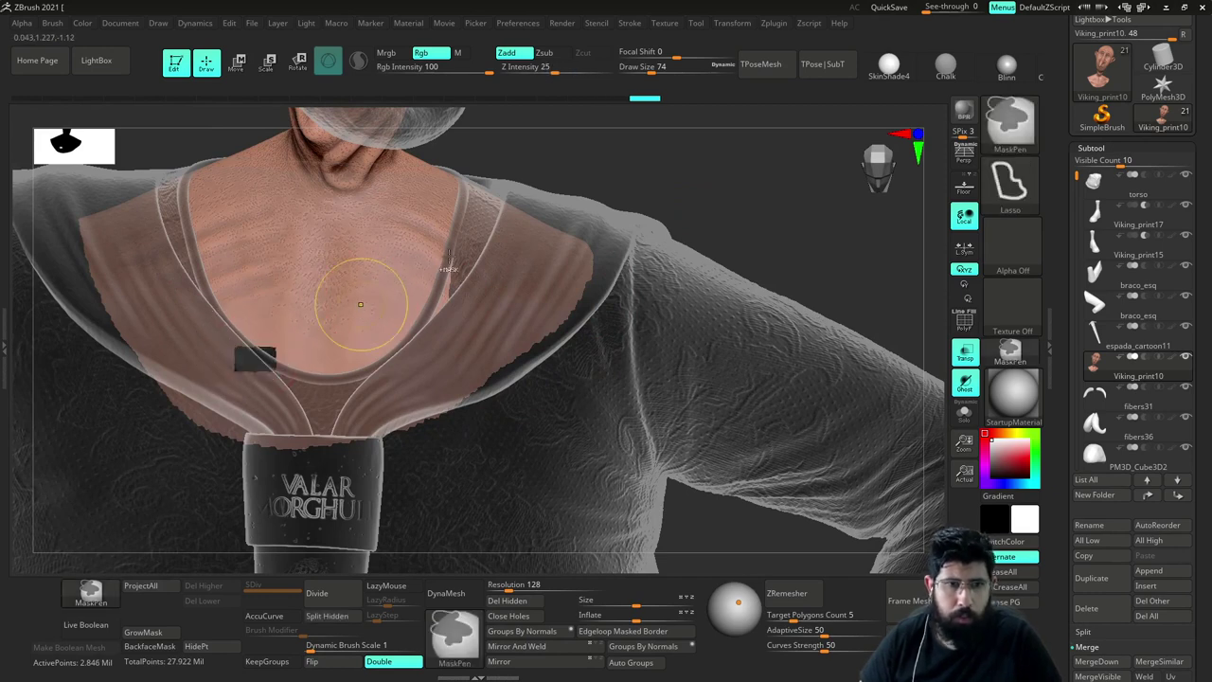
pyautogui.hotkey('ctrl', 'z')
# Set the SelectRect stroke to Lasso and hide the chest piece's excess skin outside the torso's neckline
pyautogui.keyDown('ctrl'); pyautogui.keyDown('shift'); pyautogui.click(1007, 192); pyautogui.keyUp('shift'); pyautogui.keyUp('ctrl')
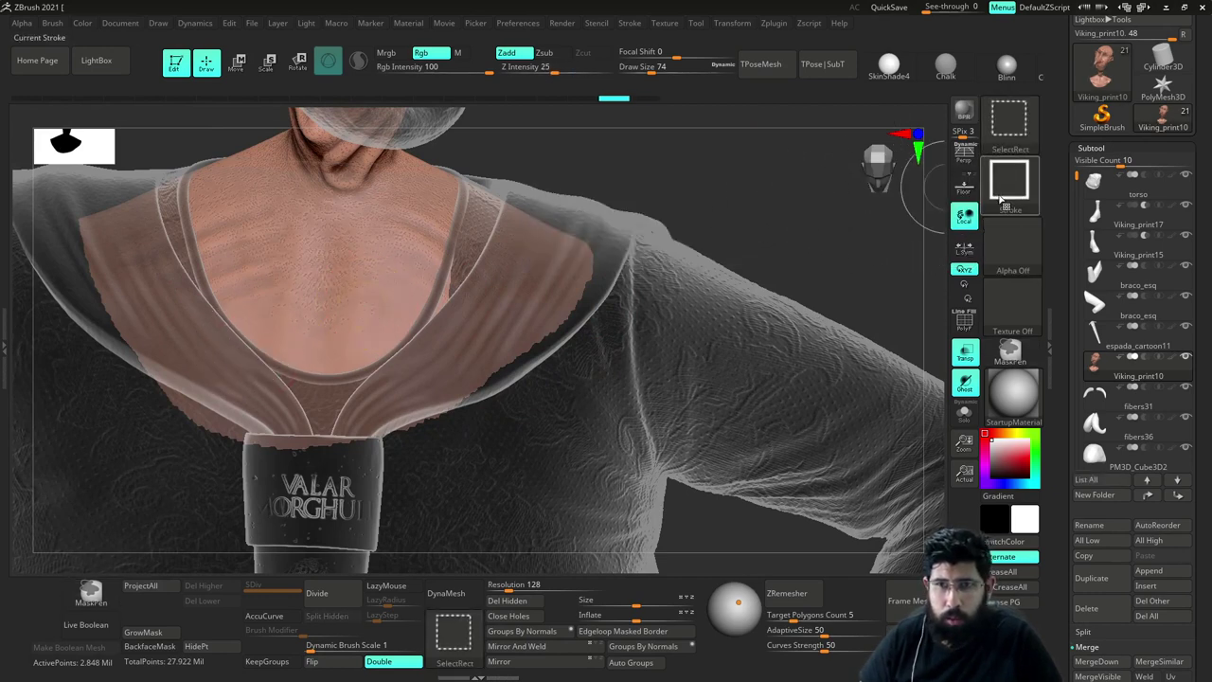
pyautogui.keyDown('ctrl'); pyautogui.keyDown('shift'); pyautogui.click(1006, 200); pyautogui.keyUp('shift'); pyautogui.keyUp('ctrl')
pyautogui.keyDown('ctrl'); pyautogui.keyDown('shift'); pyautogui.click(766, 203); pyautogui.keyUp('shift'); pyautogui.keyUp('ctrl')
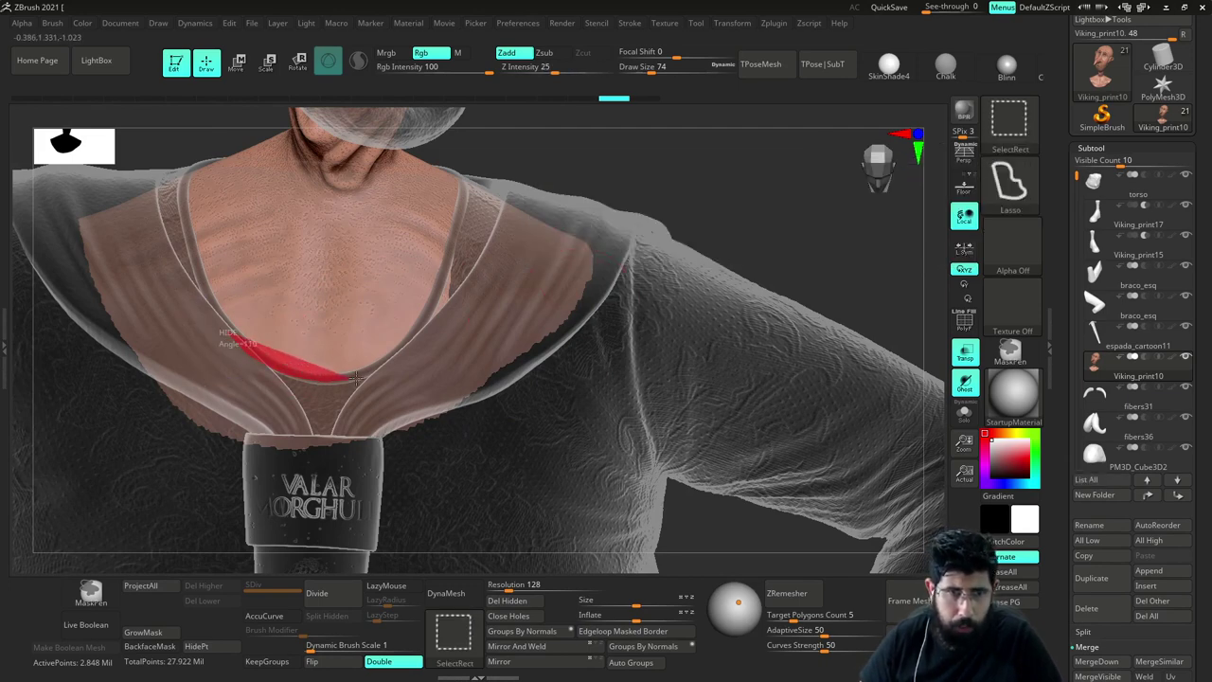
pyautogui.moveTo(407, 351)
pyautogui.keyDown('ctrl'); pyautogui.keyDown('alt'); pyautogui.keyDown('shift'); pyautogui.mouseDown()
pyautogui.moveTo(442, 295)
pyautogui.moveTo(465, 178)
pyautogui.moveTo(606, 194)
pyautogui.moveTo(398, 544)
pyautogui.moveTo(209, 469)
pyautogui.moveTo(133, 367)
pyautogui.moveTo(127, 289)
pyautogui.moveTo(149, 201)
pyautogui.moveTo(41, 277)
pyautogui.moveTo(47, 325)
pyautogui.mouseUp(); pyautogui.keyUp('shift'); pyautogui.keyUp('alt'); pyautogui.keyUp('ctrl')
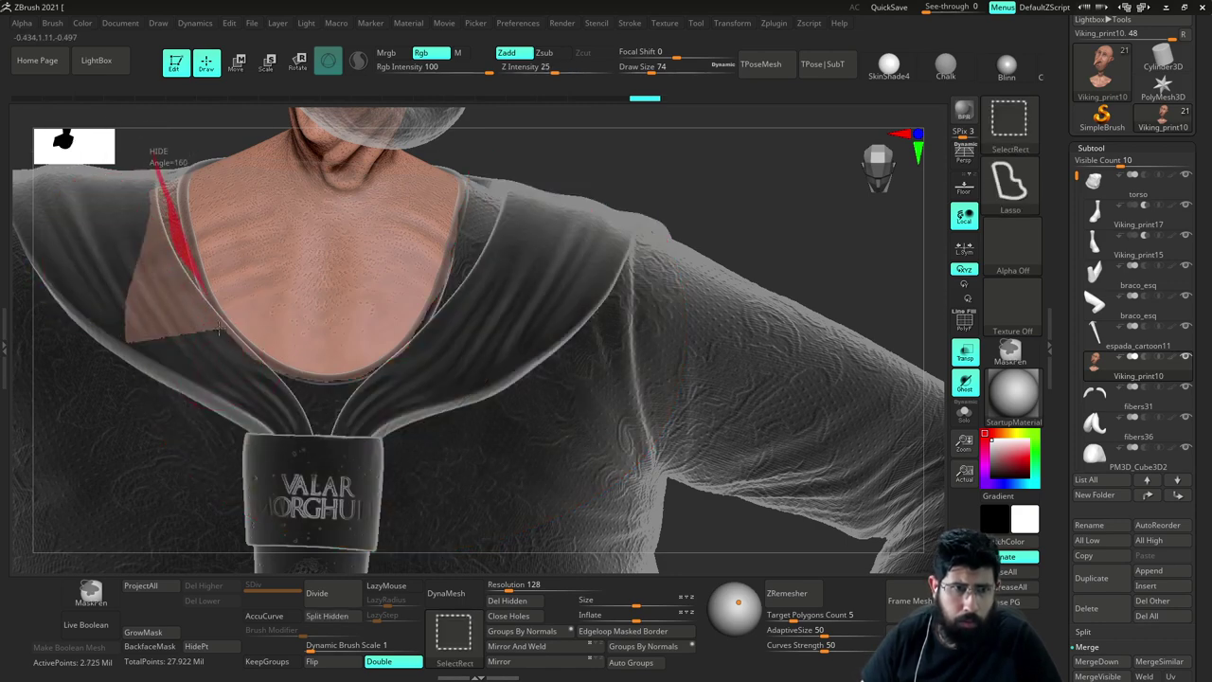
pyautogui.keyDown('ctrl'); pyautogui.keyDown('alt'); pyautogui.keyDown('shift'); pyautogui.moveTo(218, 328); pyautogui.dragTo(13, 323); pyautogui.keyUp('shift'); pyautogui.keyUp('alt'); pyautogui.keyUp('ctrl')
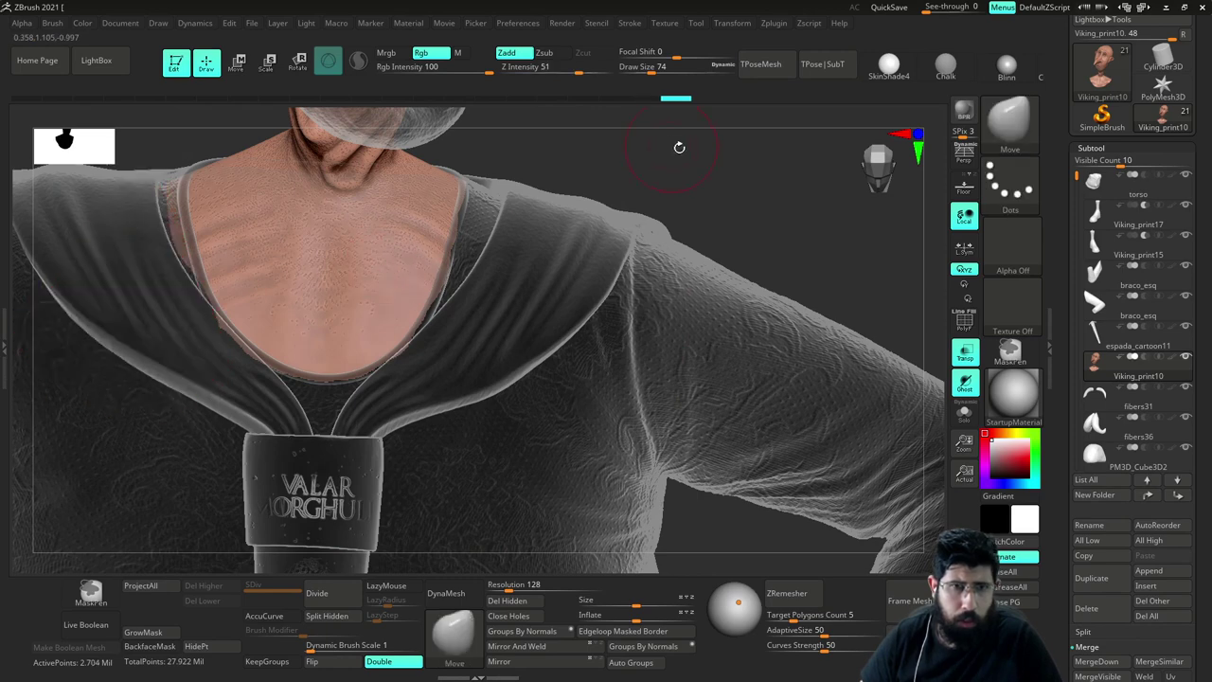
# Lasso and hide the chest piece's excess skin protruding beyond the torso's neckline at the shoulder, judging it from the side
pyautogui.moveTo(679, 147); pyautogui.dragTo(600, 203)
pyautogui.press('f')
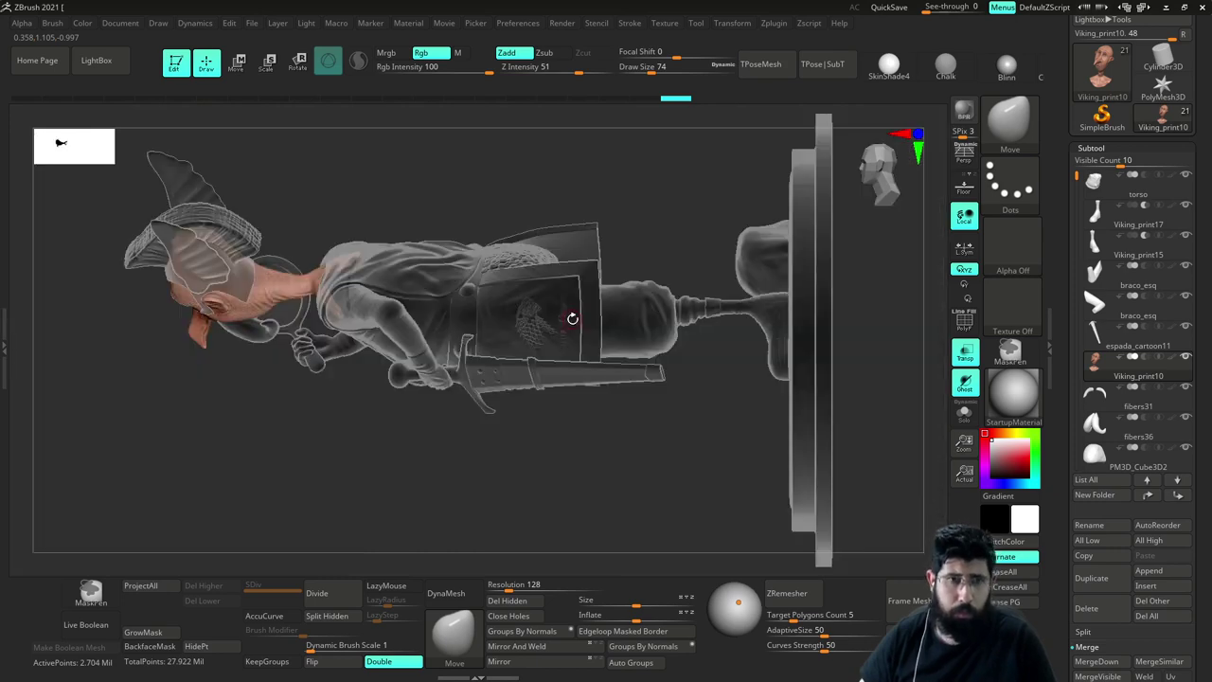
pyautogui.moveTo(524, 175); pyautogui.dragTo(676, 270)
pyautogui.moveTo(692, 339)
pyautogui.keyDown('alt'); pyautogui.mouseDown()
pyautogui.moveTo(705, 341)
pyautogui.moveTo(721, 391)
pyautogui.moveTo(719, 374)
pyautogui.moveTo(714, 406)
pyautogui.mouseUp(); pyautogui.keyUp('alt')
pyautogui.hotkey('ctrl', 'shift')
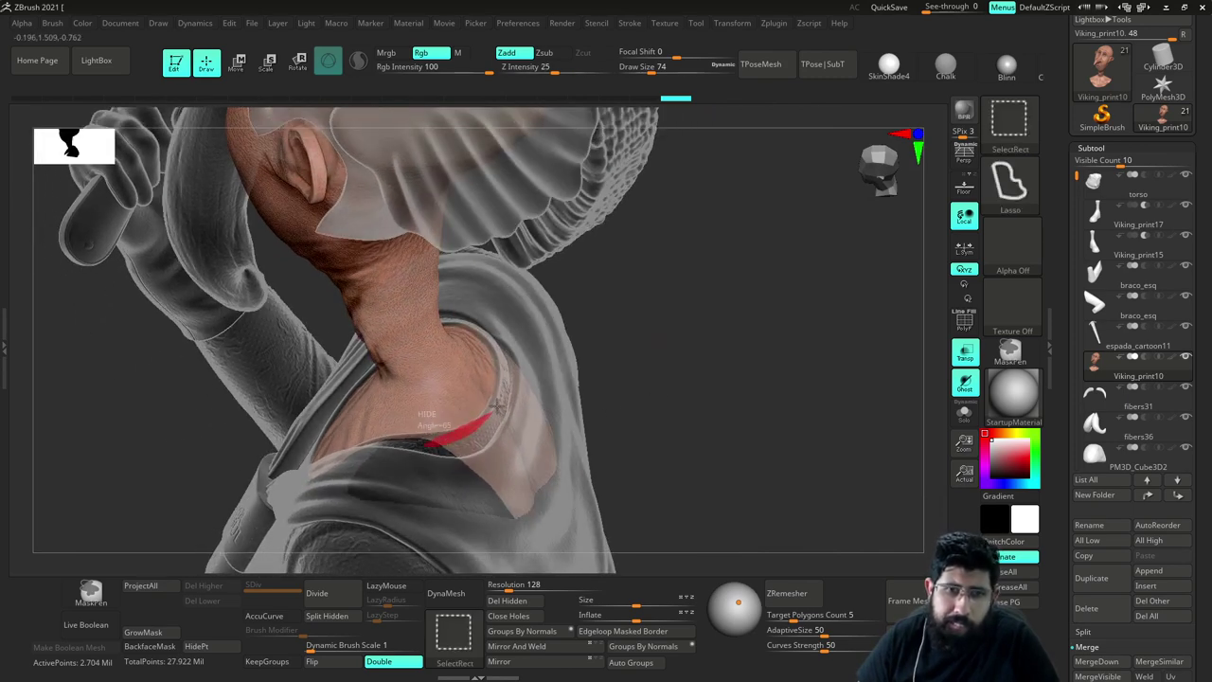
pyautogui.moveTo(520, 321)
pyautogui.keyDown('ctrl'); pyautogui.keyDown('alt'); pyautogui.keyDown('shift'); pyautogui.mouseDown()
pyautogui.moveTo(627, 517)
pyautogui.moveTo(402, 559)
pyautogui.mouseUp(); pyautogui.keyUp('shift'); pyautogui.keyUp('alt'); pyautogui.keyUp('ctrl')
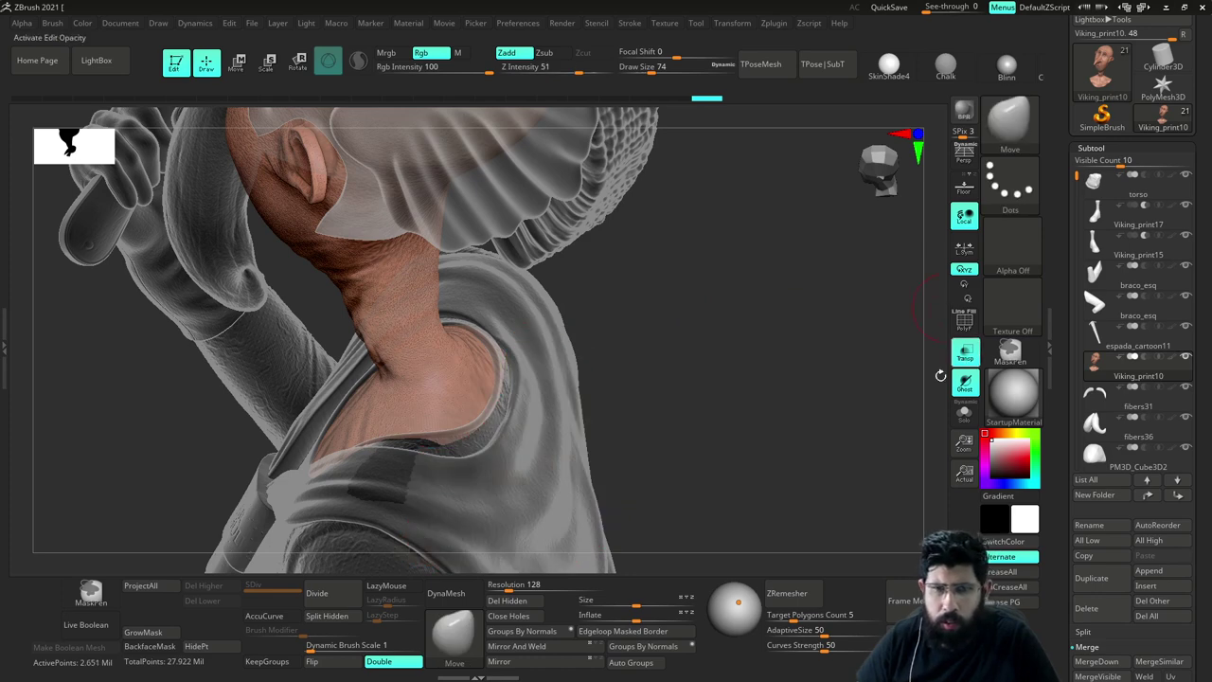
# Turn off transparency, isolate the head and chest piece, and hide the leftover loose fragment beneath its lower edge
pyautogui.click(965, 353)
pyautogui.click(964, 414)
pyautogui.moveTo(876, 405)
pyautogui.mouseDown()
pyautogui.moveTo(810, 404)
pyautogui.moveTo(843, 339)
pyautogui.moveTo(795, 357)
pyautogui.moveTo(769, 447)
pyautogui.mouseUp()
pyautogui.hotkey('ctrl', 'shift')
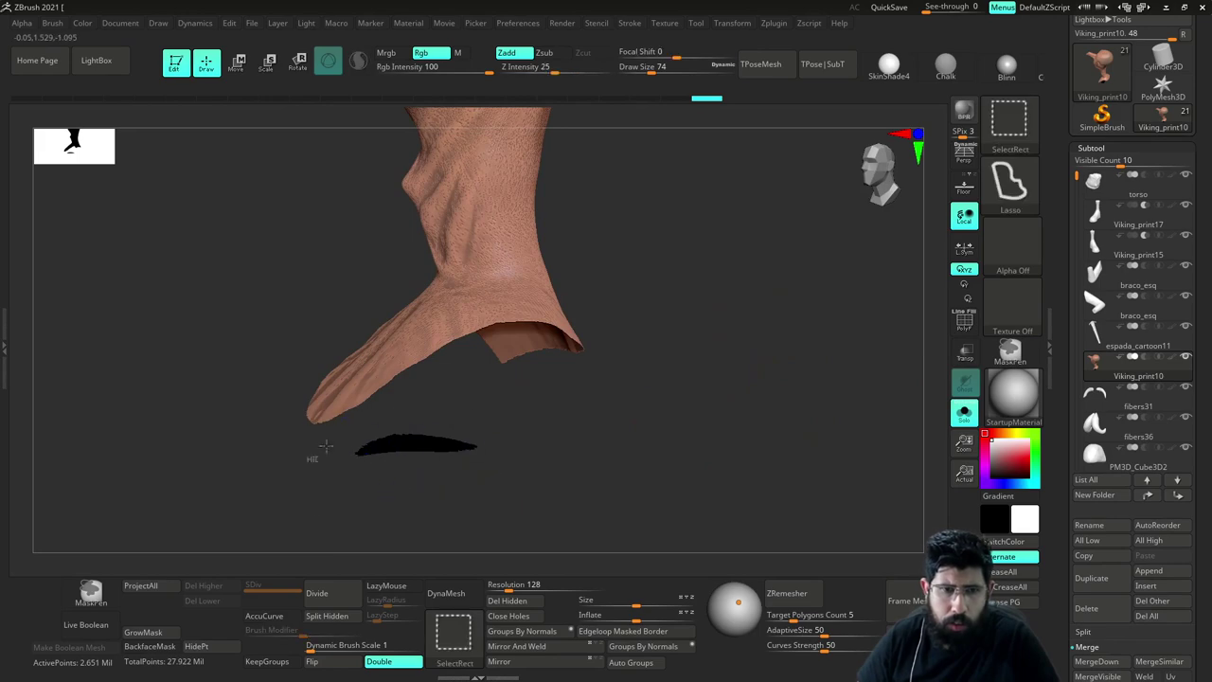
pyautogui.keyDown('ctrl'); pyautogui.keyDown('alt'); pyautogui.keyDown('shift'); pyautogui.moveTo(470, 405); pyautogui.dragTo(458, 462); pyautogui.keyUp('shift'); pyautogui.keyUp('alt'); pyautogui.keyUp('ctrl')
# Check the chest piece against the torso from behind and lasso its pointed lower shoulder corner to hide it
pyautogui.moveTo(627, 408)
pyautogui.mouseDown()
pyautogui.moveTo(647, 385)
pyautogui.moveTo(707, 455)
pyautogui.moveTo(765, 471)
pyautogui.mouseUp()
pyautogui.click(964, 414)
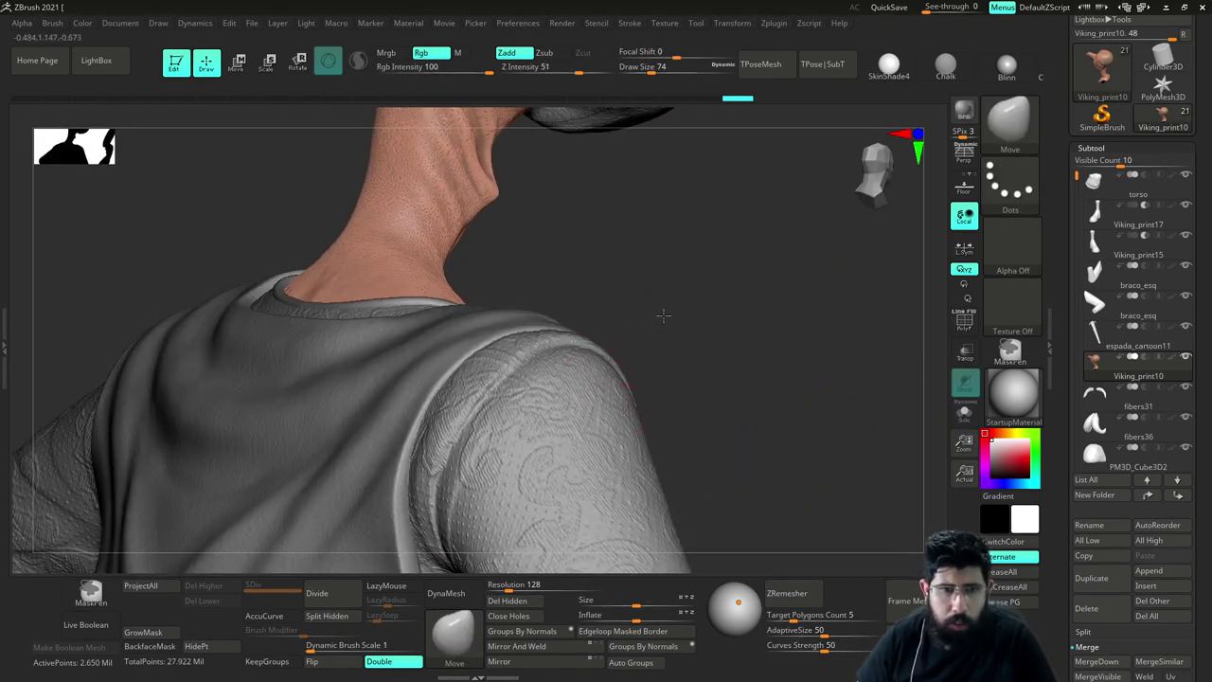
pyautogui.moveTo(665, 313); pyautogui.dragTo(622, 357)
pyautogui.hotkey('alt', 's')
pyautogui.moveTo(393, 396)
pyautogui.keyDown('ctrl'); pyautogui.keyDown('alt'); pyautogui.keyDown('shift'); pyautogui.mouseDown()
pyautogui.moveTo(419, 389)
pyautogui.moveTo(603, 504)
pyautogui.mouseUp(); pyautogui.keyUp('shift'); pyautogui.keyUp('alt'); pyautogui.keyUp('ctrl')
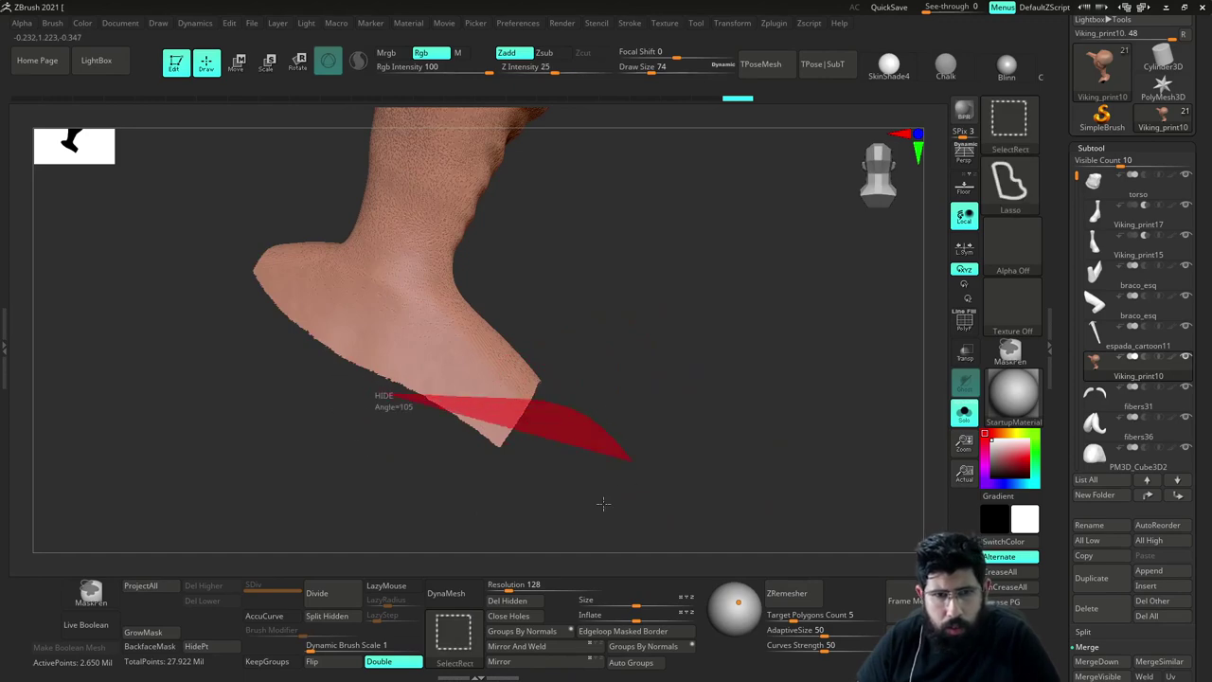
# Hide a thin sliver along the isolated chest piece's lower edge and bring back the full figure
pyautogui.hotkey('alt', 's')
pyautogui.moveTo(711, 338)
pyautogui.mouseDown()
pyautogui.moveTo(671, 387)
pyautogui.moveTo(558, 443)
pyautogui.mouseUp()
pyautogui.hotkey('shift', 'alt', 's')
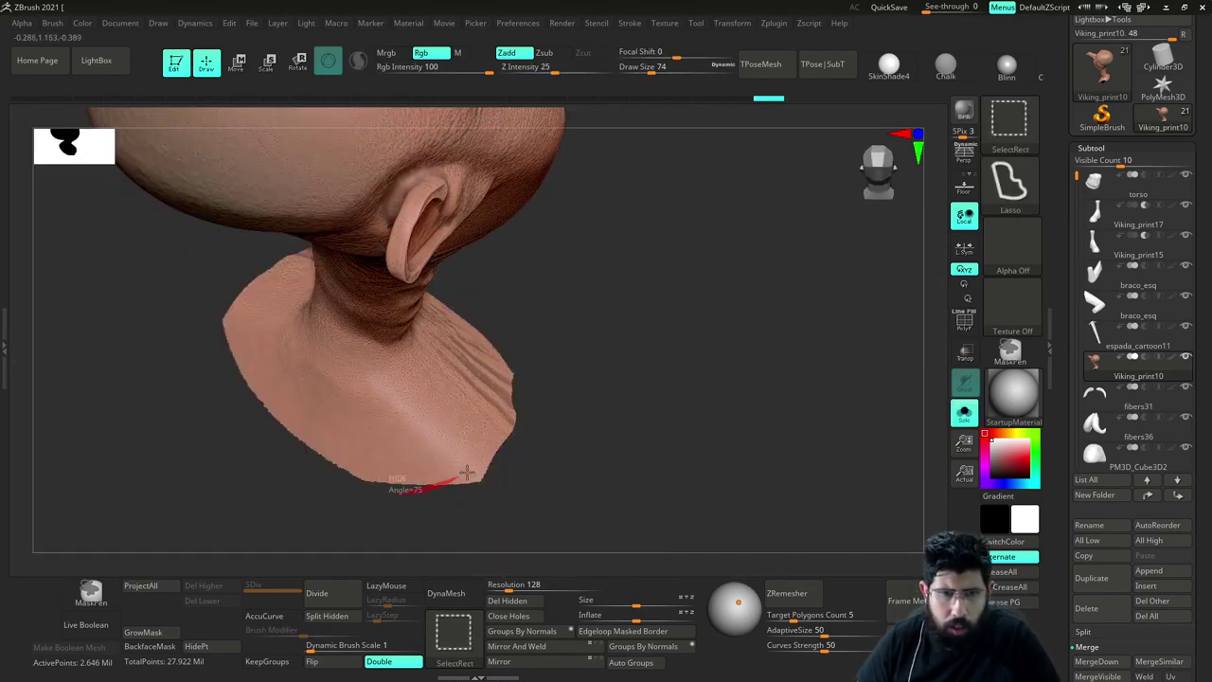
pyautogui.keyDown('ctrl'); pyautogui.keyDown('alt'); pyautogui.keyDown('shift'); pyautogui.moveTo(516, 551); pyautogui.dragTo(485, 525); pyautogui.keyUp('shift'); pyautogui.keyUp('alt'); pyautogui.keyUp('ctrl')
pyautogui.hotkey('shift', 'alt', 's')
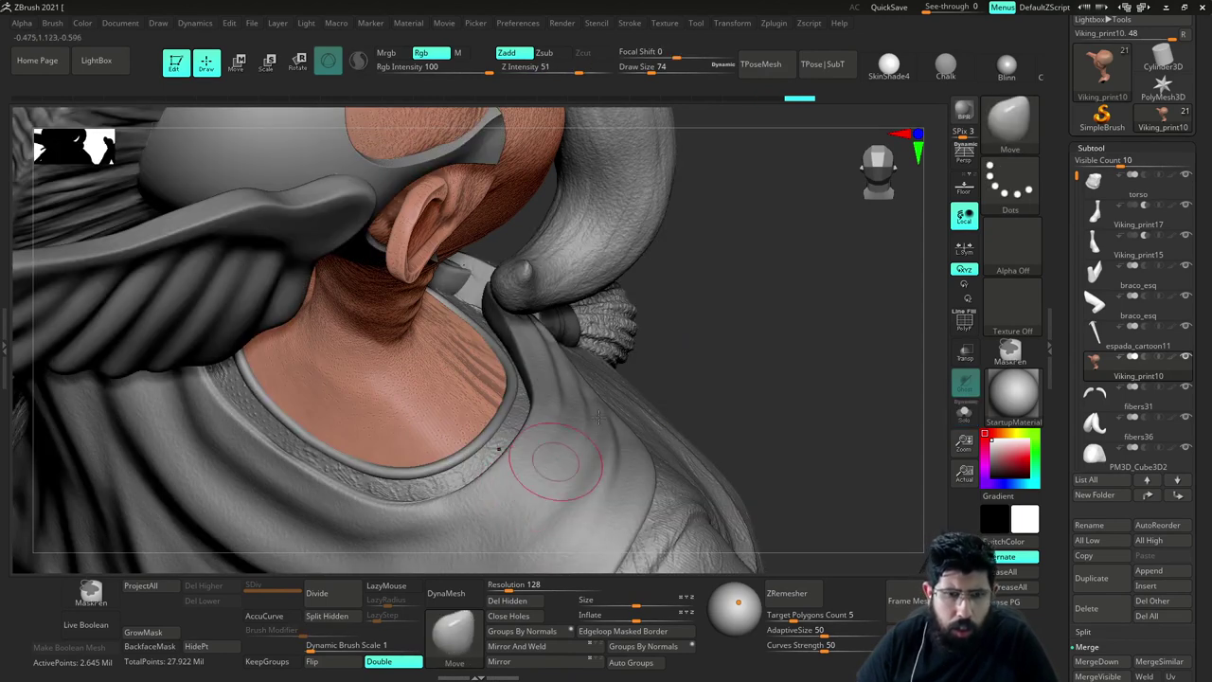
# Invert the chest piece's visibility and restore a small strip of its edge at the neckline's front corner
pyautogui.moveTo(784, 367); pyautogui.dragTo(544, 386)
pyautogui.moveTo(721, 150); pyautogui.dragTo(595, 382)
pyautogui.moveTo(684, 385); pyautogui.dragTo(688, 376)
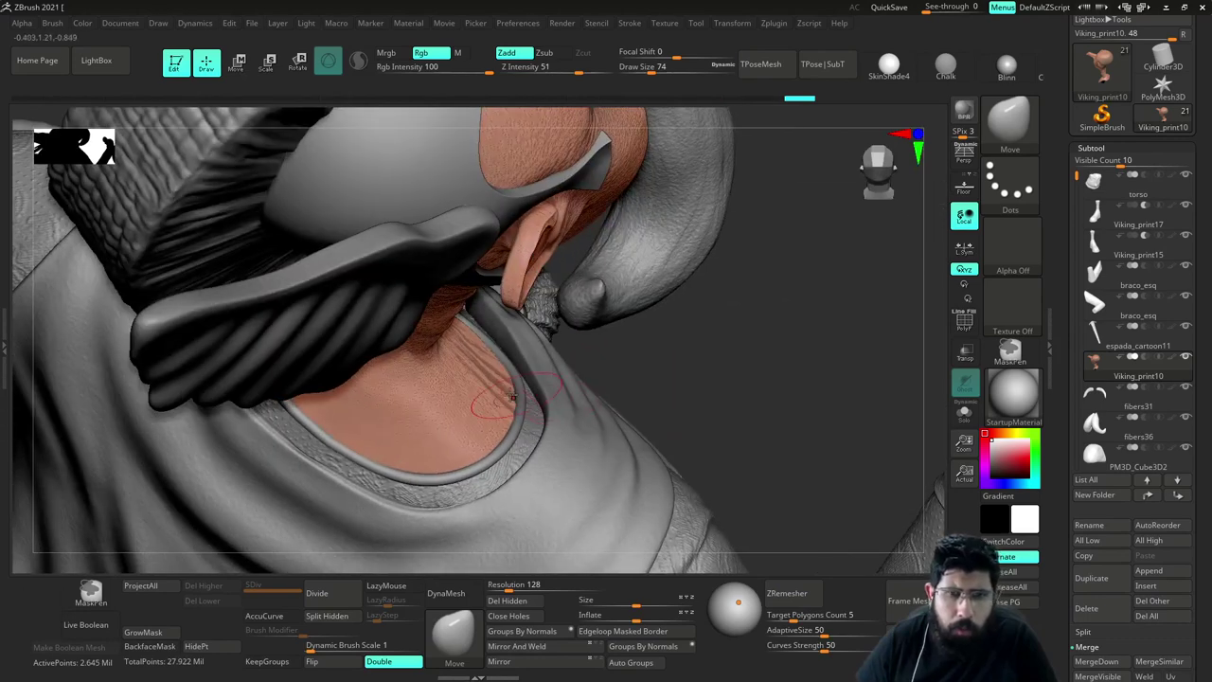
pyautogui.keyDown('shift'); pyautogui.moveTo(523, 393); pyautogui.dragTo(516, 399); pyautogui.keyUp('shift')
pyautogui.hotkey('alt', 's')
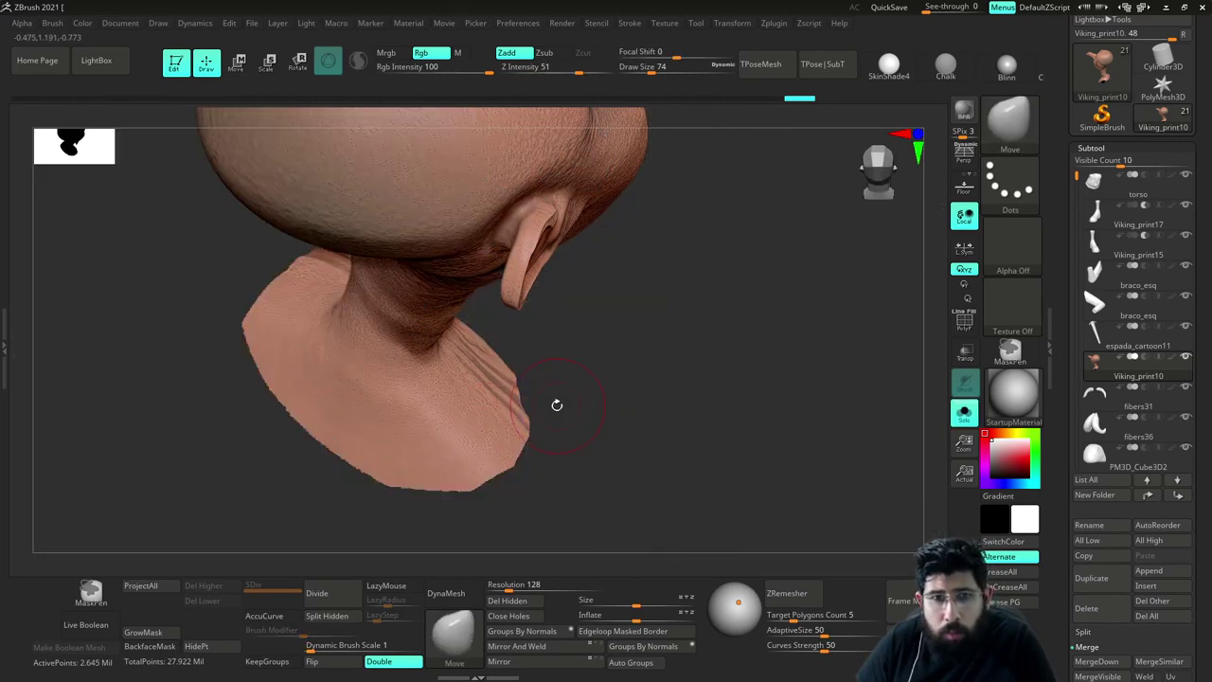
pyautogui.moveTo(590, 384)
pyautogui.mouseDown()
pyautogui.moveTo(575, 386)
pyautogui.moveTo(633, 428)
pyautogui.moveTo(625, 357)
pyautogui.moveTo(643, 384)
pyautogui.moveTo(676, 328)
pyautogui.moveTo(657, 324)
pyautogui.moveTo(611, 420)
pyautogui.moveTo(695, 278)
pyautogui.moveTo(636, 351)
pyautogui.moveTo(574, 379)
pyautogui.mouseUp()
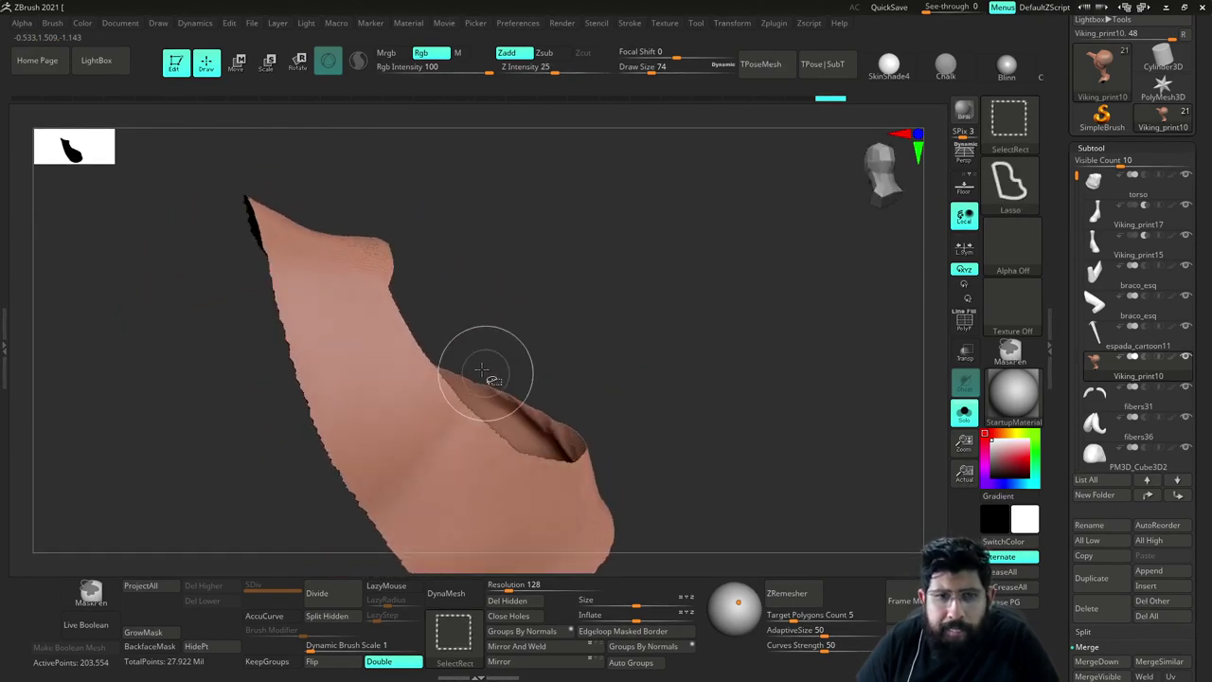
pyautogui.moveTo(551, 419)
pyautogui.keyDown('ctrl'); pyautogui.keyDown('shift'); pyautogui.mouseDown()
pyautogui.moveTo(663, 361)
pyautogui.moveTo(780, 398)
pyautogui.moveTo(780, 340)
pyautogui.moveTo(730, 363)
pyautogui.mouseUp(); pyautogui.keyUp('shift'); pyautogui.keyUp('ctrl')
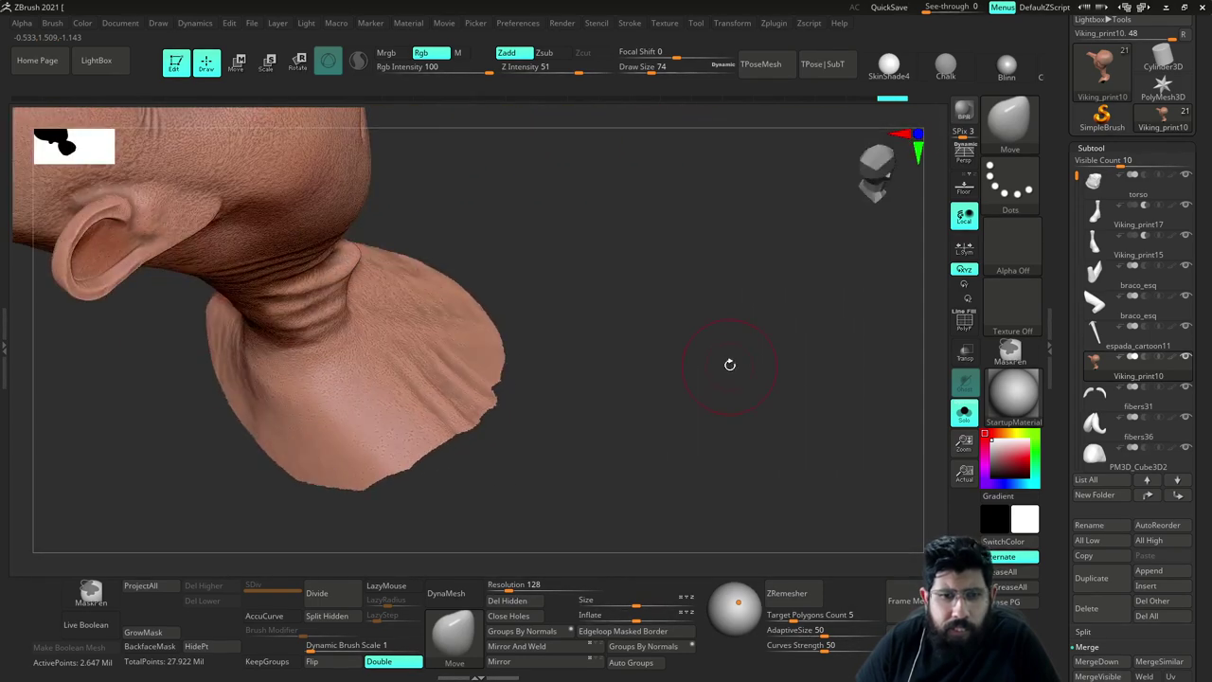
# Compare the isolated chest piece's trimmed edge with the torso's neckline
pyautogui.hotkey('shift', 's')
pyautogui.moveTo(747, 197)
pyautogui.mouseDown()
pyautogui.moveTo(787, 190)
pyautogui.moveTo(735, 201)
pyautogui.mouseUp()
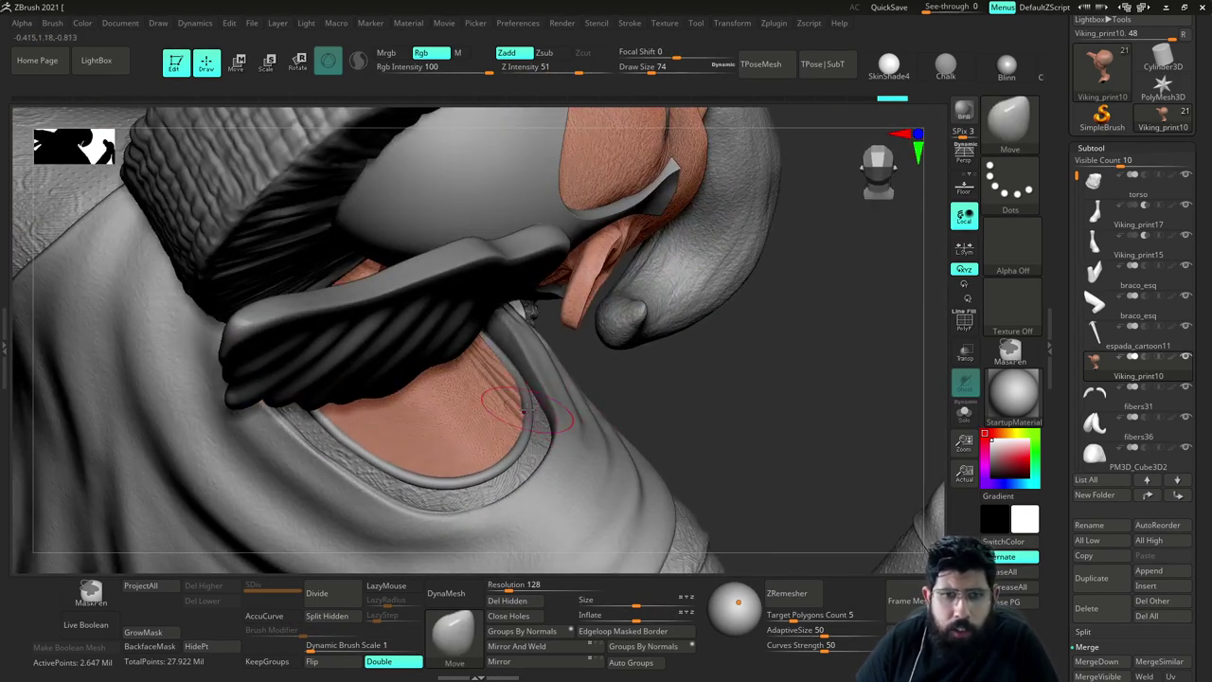
pyautogui.hotkey('shift', 's')
pyautogui.hotkey('shift', 's')
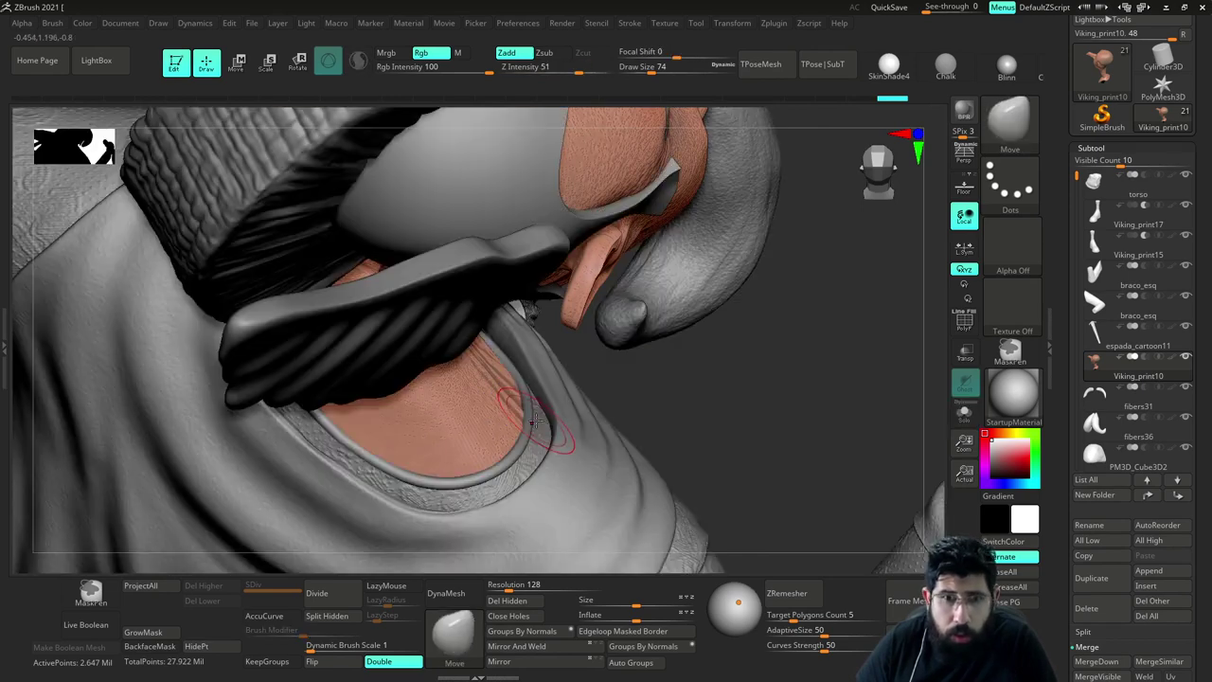
pyautogui.hotkey('shift', 's')
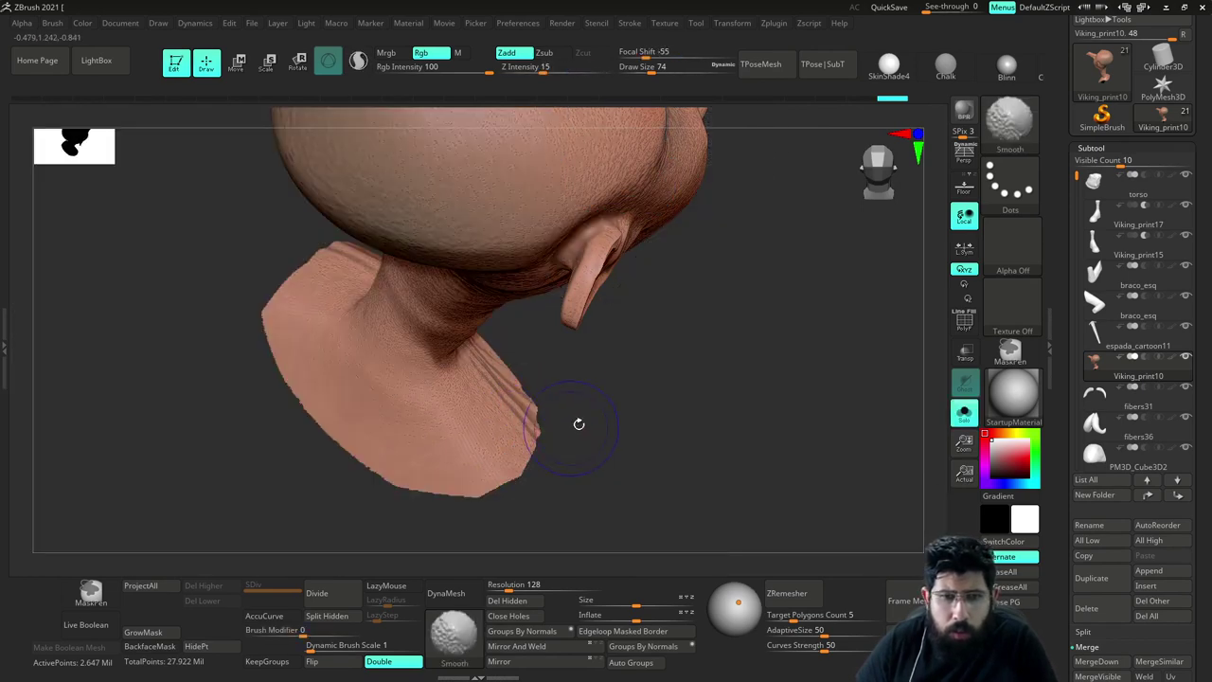
pyautogui.hotkey('shift', 's')
pyautogui.moveTo(778, 393); pyautogui.dragTo(704, 453)
pyautogui.hotkey('shift', 's')
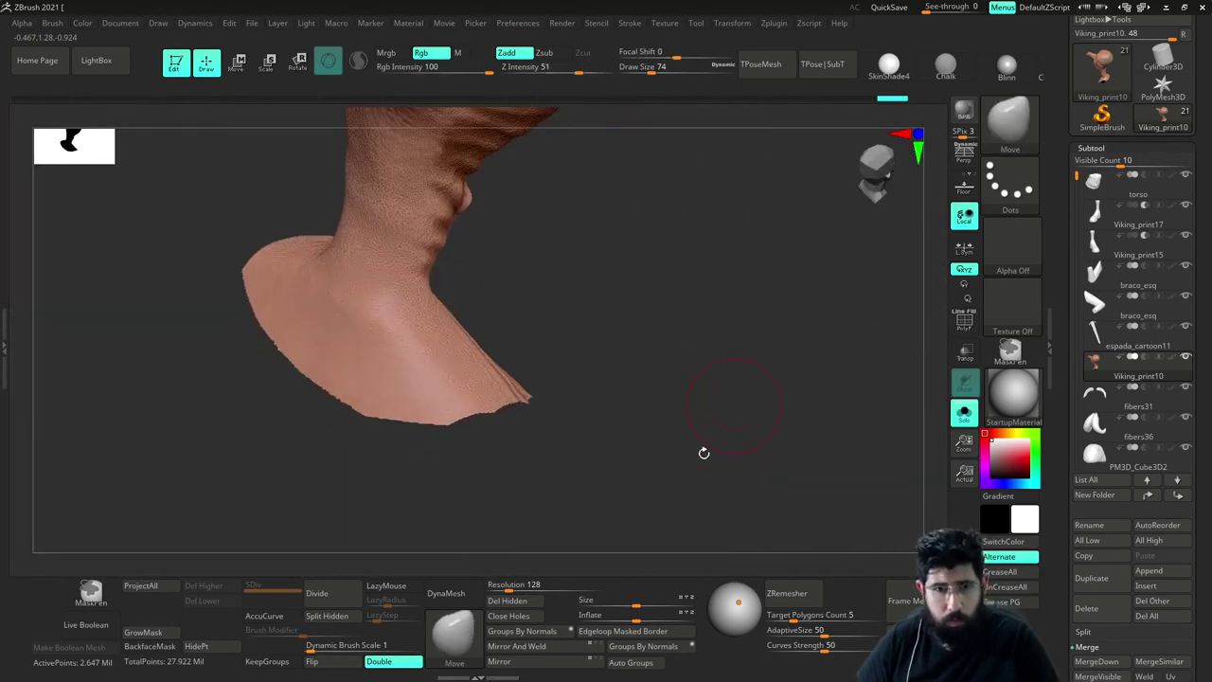
# Delete the chest piece's hidden geometry, close its open holes, and bring back the full figure
pyautogui.click(525, 606)
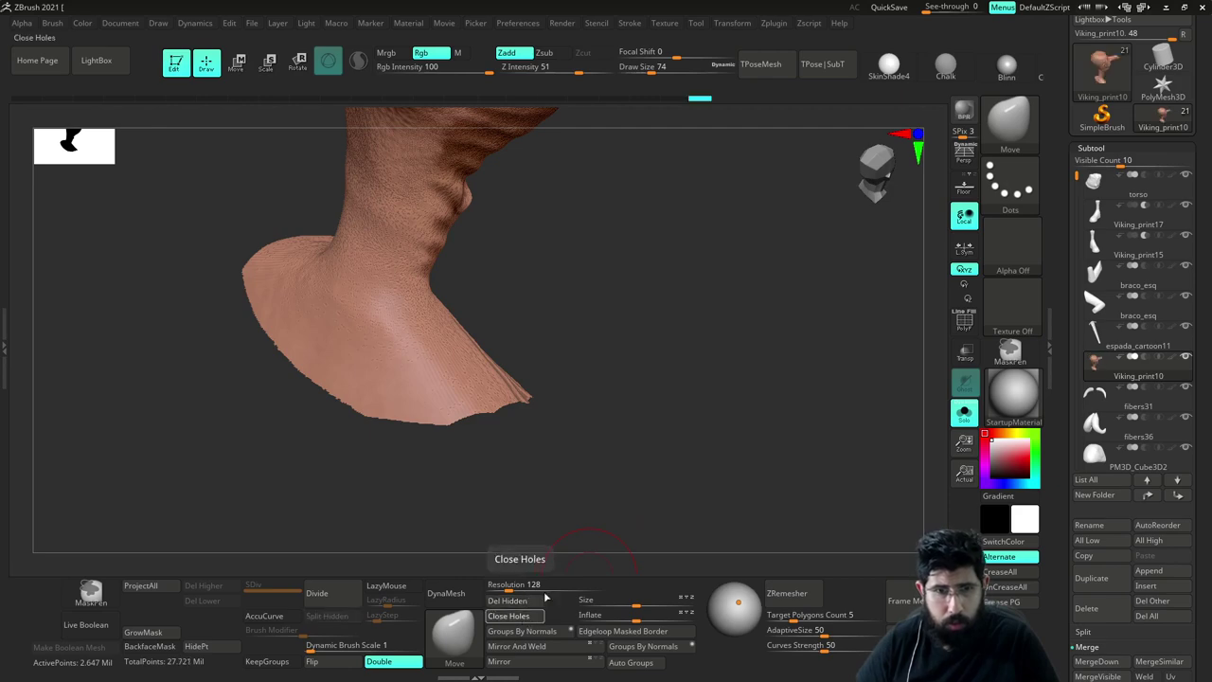
pyautogui.moveTo(726, 401)
pyautogui.mouseDown()
pyautogui.moveTo(691, 298)
pyautogui.moveTo(717, 317)
pyautogui.moveTo(713, 393)
pyautogui.mouseUp()
pyautogui.hotkey('shift', 's')
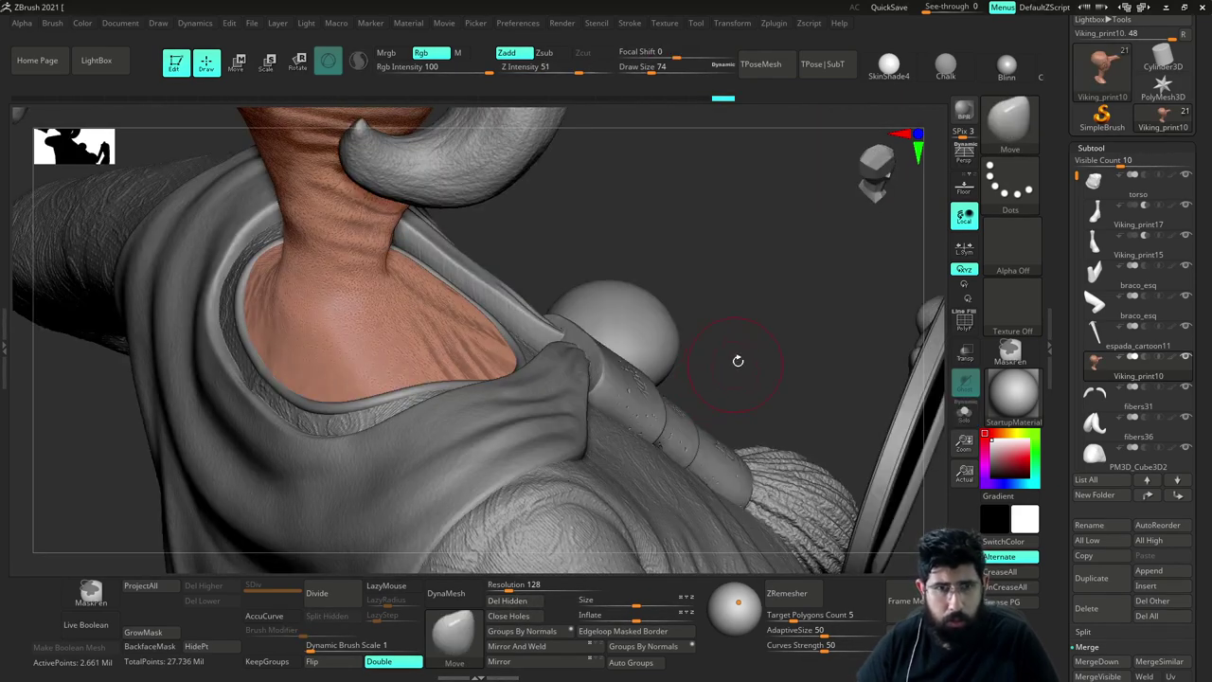
# Adjust the chest skin's edge along the neckline's front corner with the Move brush
pyautogui.keyDown('alt'); pyautogui.moveTo(759, 294); pyautogui.dragTo(713, 274); pyautogui.keyUp('alt')
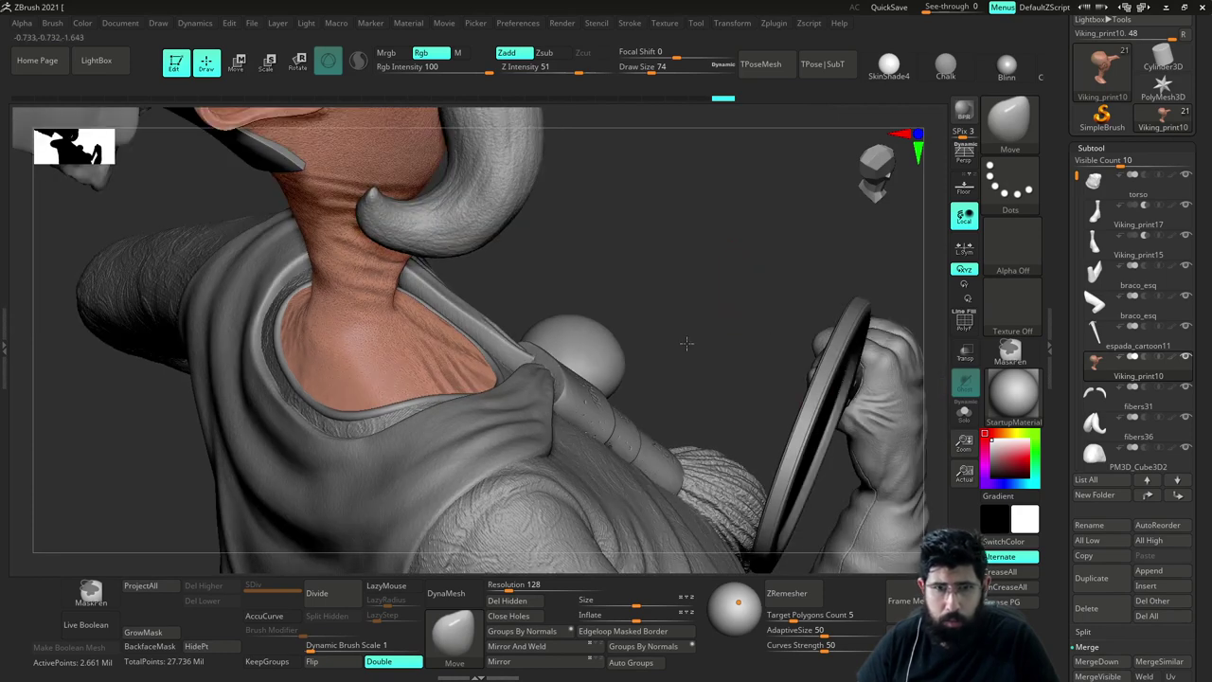
pyautogui.moveTo(687, 343); pyautogui.dragTo(709, 379)
pyautogui.keyDown('alt'); pyautogui.moveTo(741, 450); pyautogui.dragTo(744, 489); pyautogui.keyUp('alt')
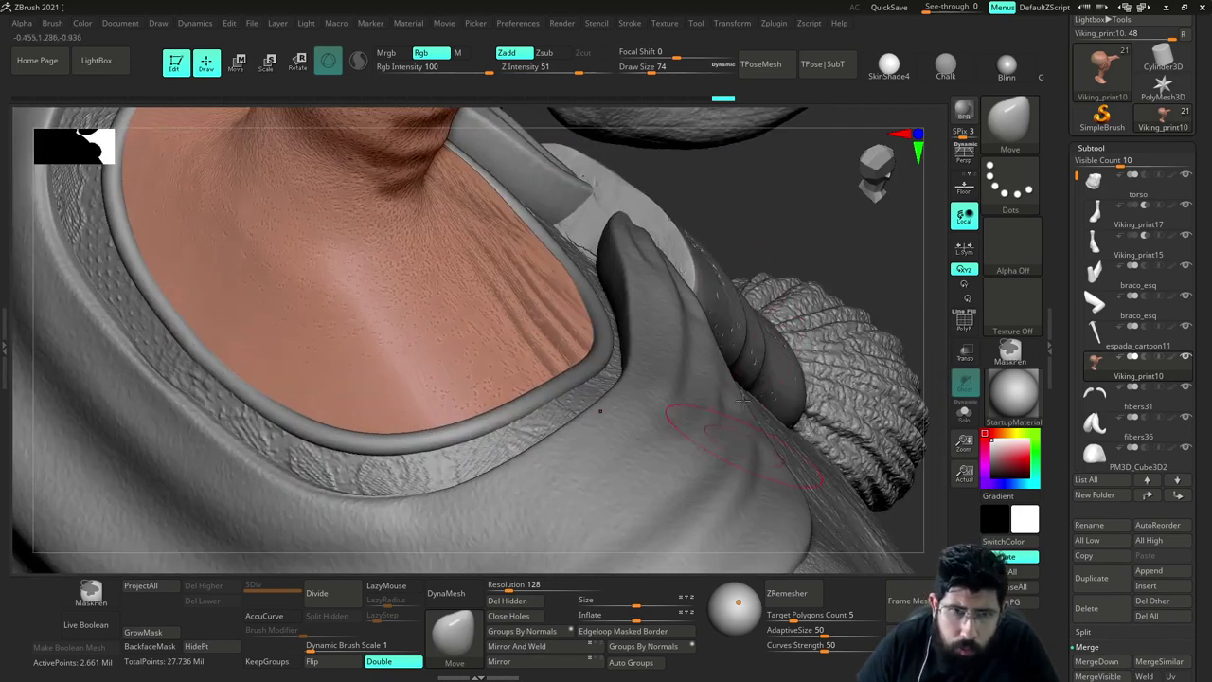
pyautogui.moveTo(781, 235); pyautogui.dragTo(763, 380)
pyautogui.moveTo(581, 379); pyautogui.dragTo(599, 371)
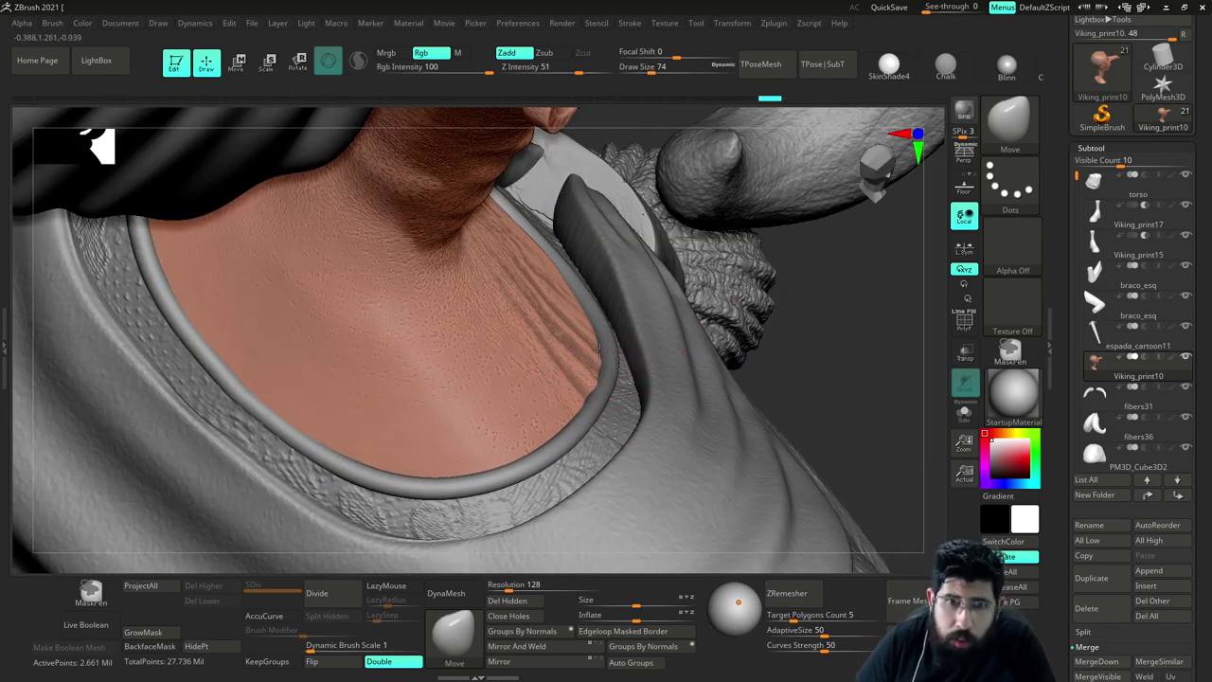
pyautogui.moveTo(558, 419); pyautogui.dragTo(556, 424)
# Save the whole figure as a ZBrush tool over the existing Viking_print17 file in the Viking_cartoon_print folder
pyautogui.moveTo(792, 390)
pyautogui.mouseDown()
pyautogui.moveTo(590, 441)
pyautogui.moveTo(514, 401)
pyautogui.moveTo(754, 342)
pyautogui.moveTo(790, 313)
pyautogui.moveTo(794, 403)
pyautogui.mouseUp()
pyautogui.keyDown('alt'); pyautogui.moveTo(769, 306); pyautogui.dragTo(708, 169); pyautogui.keyUp('alt')
pyautogui.moveTo(821, 292); pyautogui.dragTo(835, 347)
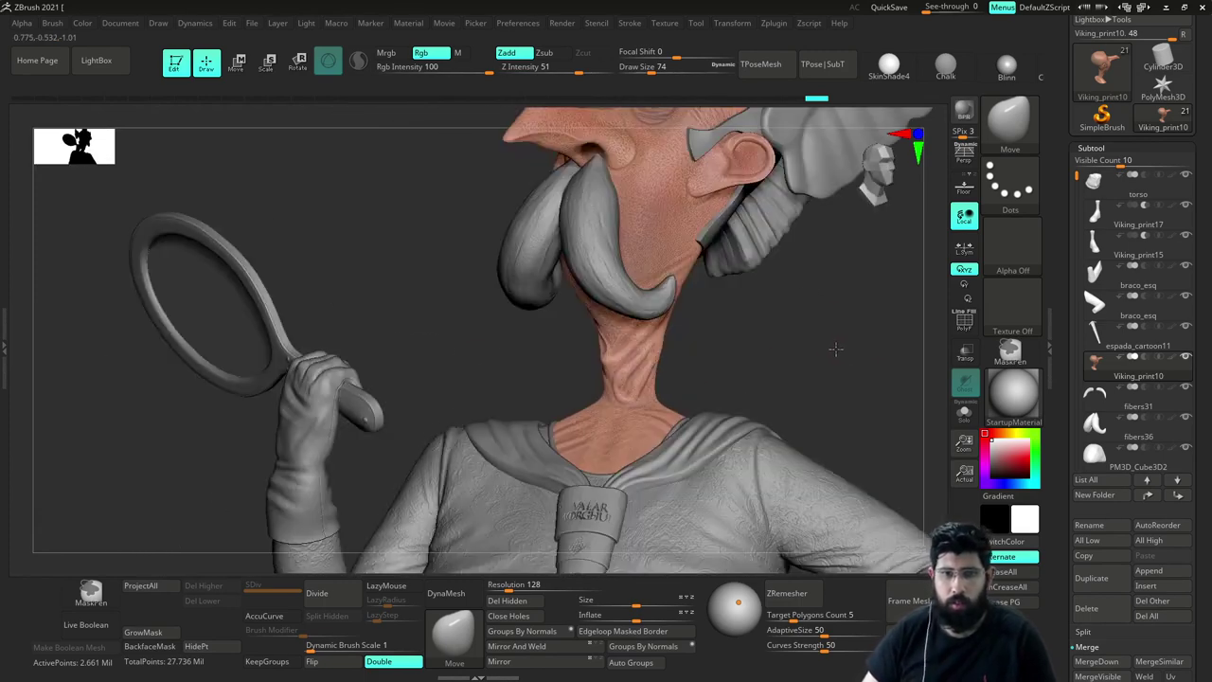
pyautogui.moveTo(834, 367); pyautogui.dragTo(839, 361, button='right')
pyautogui.moveTo(877, 414)
pyautogui.mouseDown()
pyautogui.moveTo(896, 427)
pyautogui.moveTo(803, 275)
pyautogui.moveTo(793, 389)
pyautogui.moveTo(784, 269)
pyautogui.mouseUp()
pyautogui.moveTo(1064, 143); pyautogui.dragTo(1067, 254)
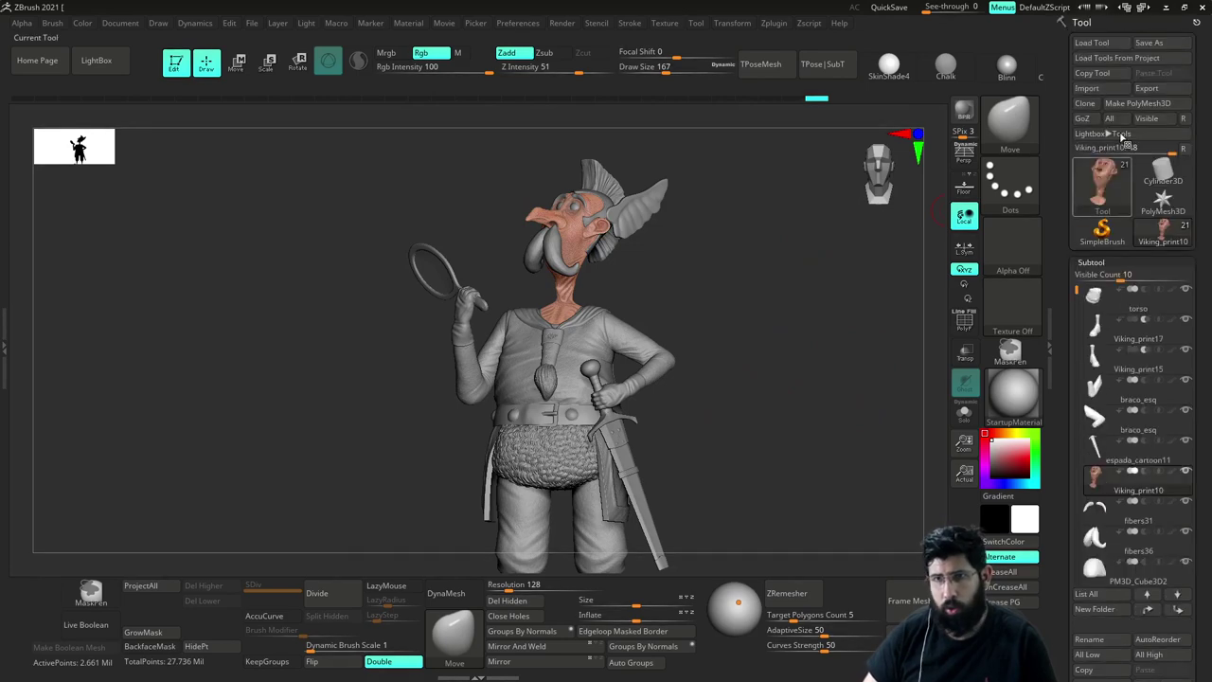
pyautogui.click(1159, 44)
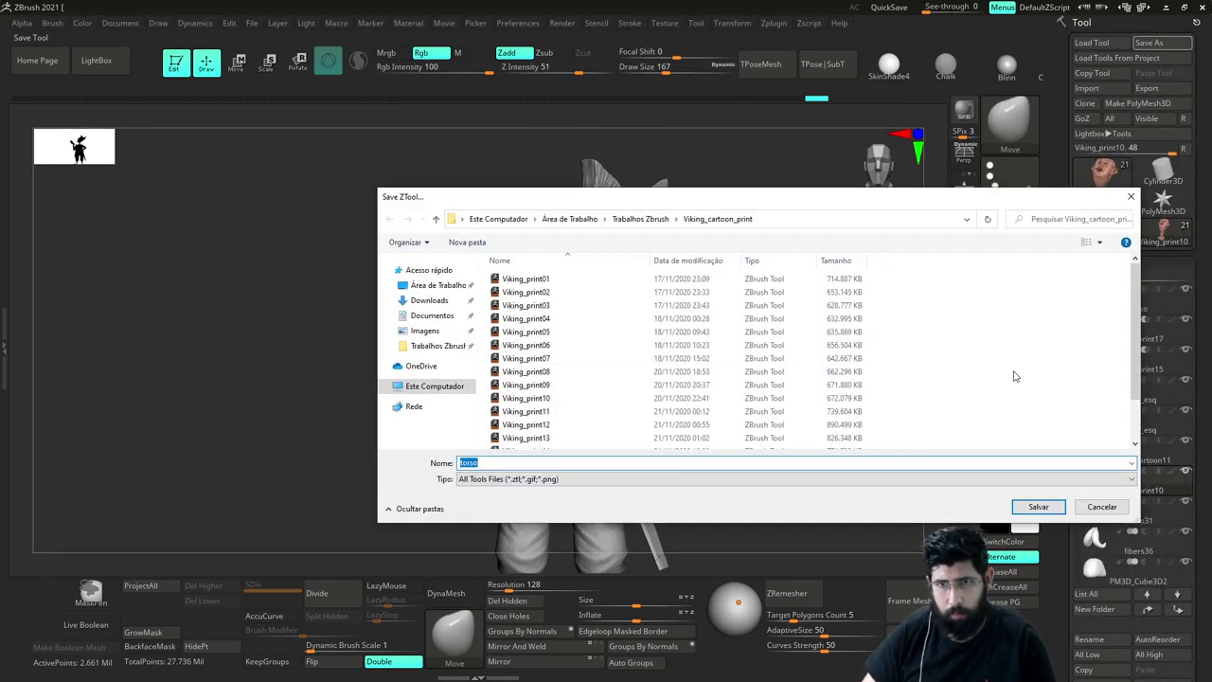
pyautogui.moveTo(1134, 319); pyautogui.dragTo(1126, 402)
pyautogui.click(595, 442)
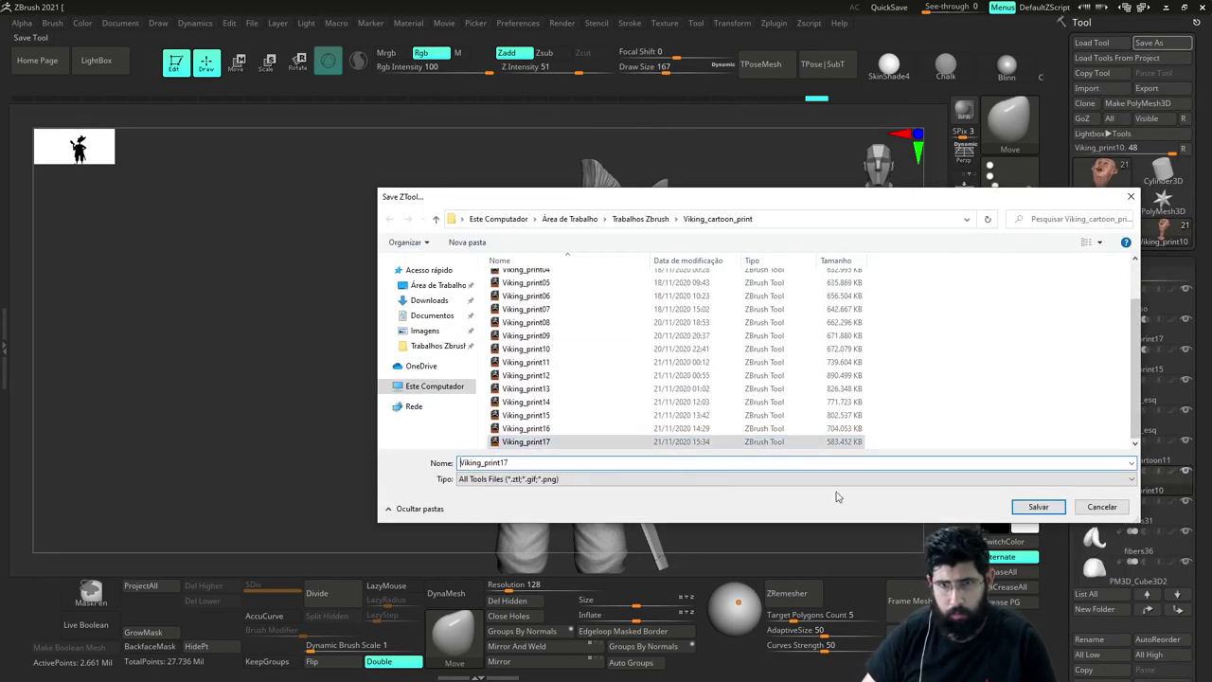
pyautogui.click(1023, 506)
pyautogui.click(633, 339)
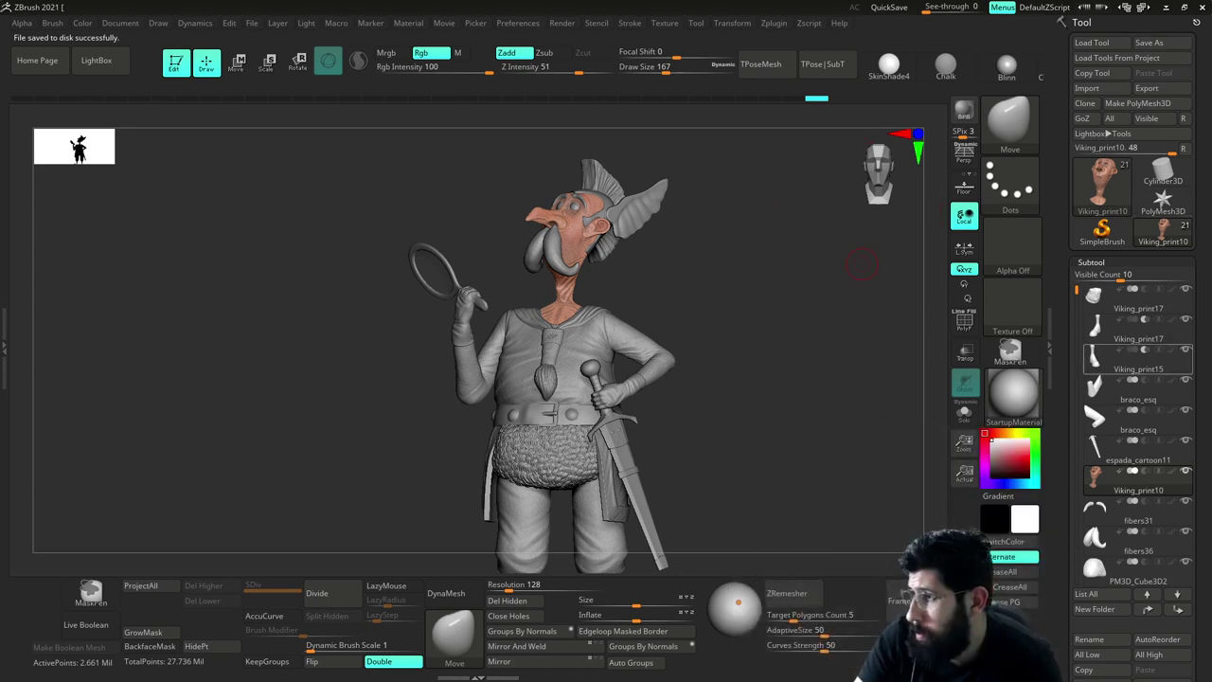
pyautogui.moveTo(1117, 360)
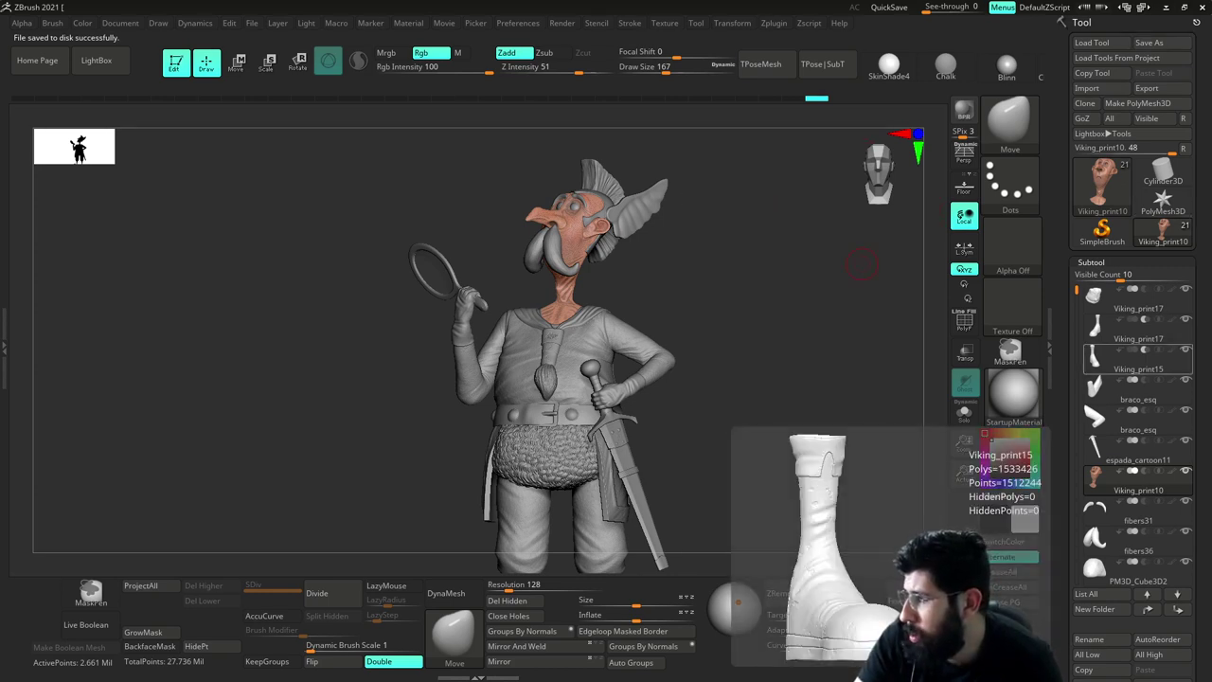